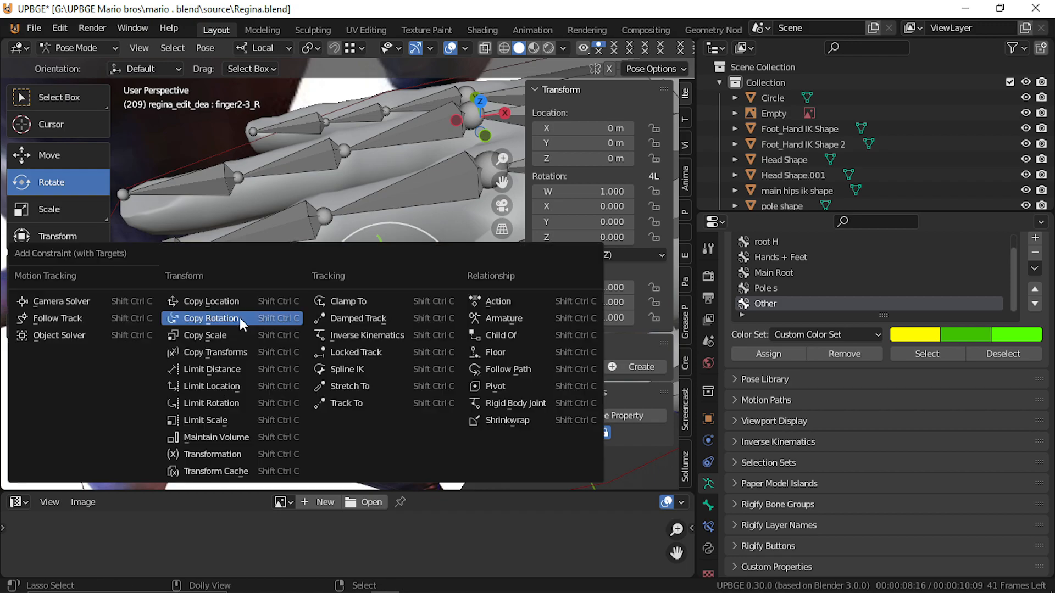
Add Copy Rotation constraints making finger2-3_R follow finger2-2_R and finger3-2_R follow finger3-1_R.
{"action": "left_click", "coordinate": [240, 317]}
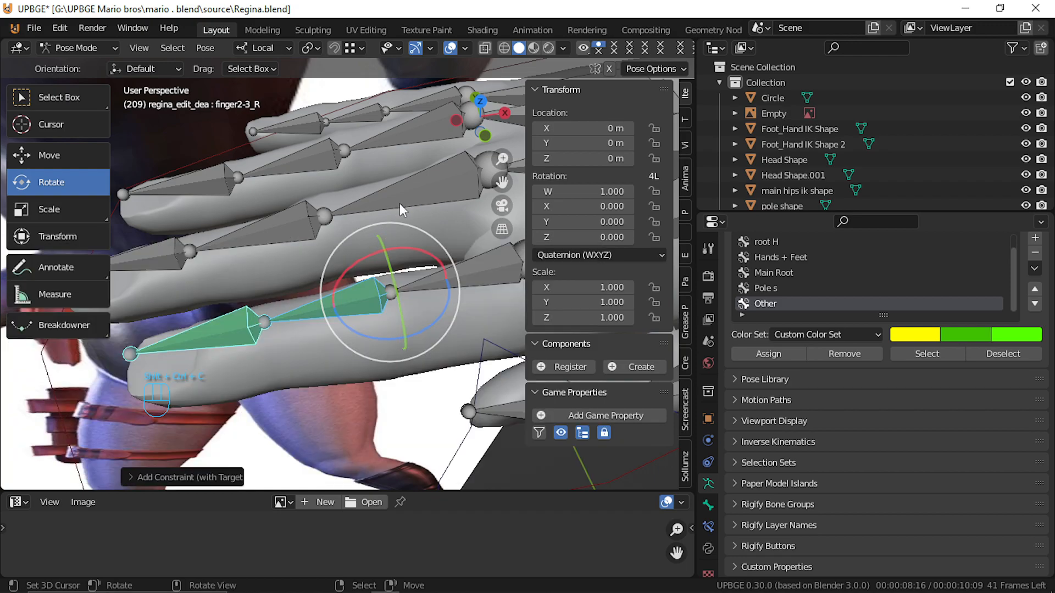
{"action": "left_click", "coordinate": [279, 226]}
{"action": "key", "text": "shift+ctrl+c"}
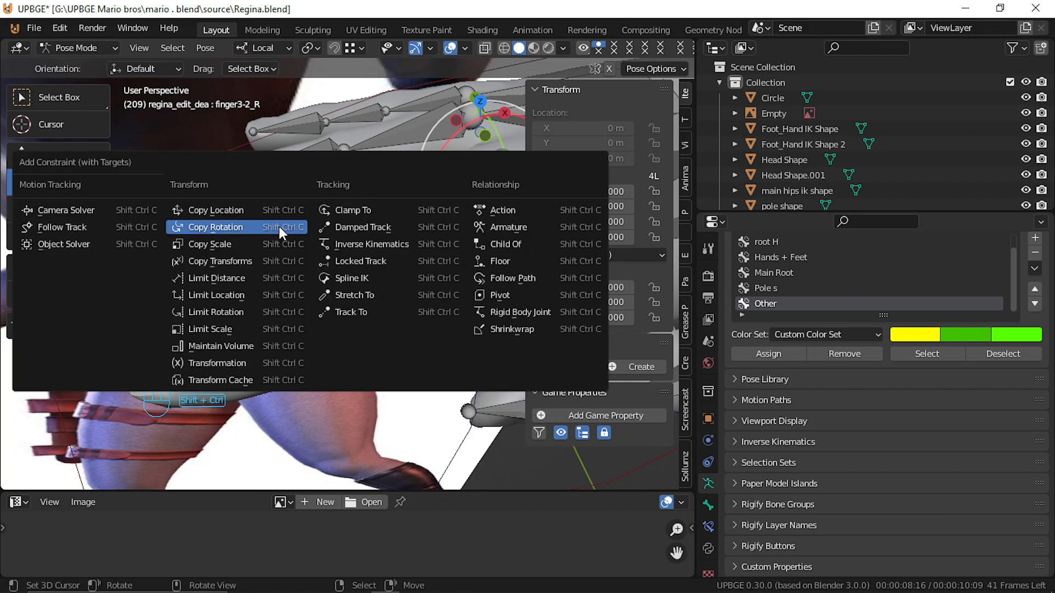
{"action": "left_click", "coordinate": [279, 227]}
Add Copy Rotation constraints to finger4-2_R and finger4-3_R, each targeting the preceding bone of that finger.
{"action": "left_click", "coordinate": [325, 154]}
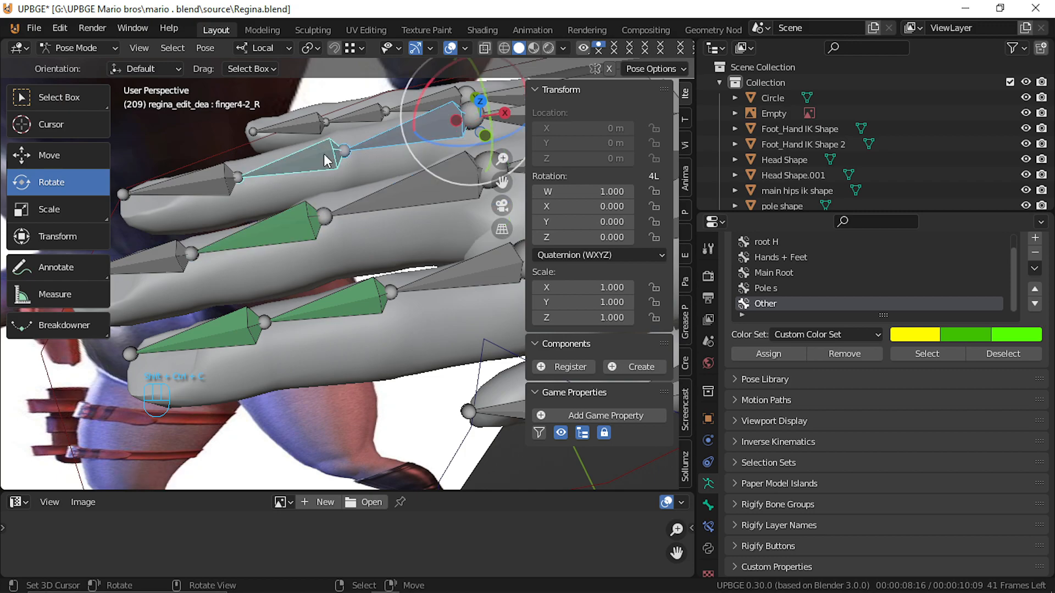
{"action": "key", "text": "shift+ctrl+c"}
{"action": "left_click", "coordinate": [325, 154]}
{"action": "left_click", "coordinate": [261, 172]}
{"action": "left_click", "coordinate": [205, 190], "text": "shift"}
{"action": "key", "text": "shift+ctrl+c"}
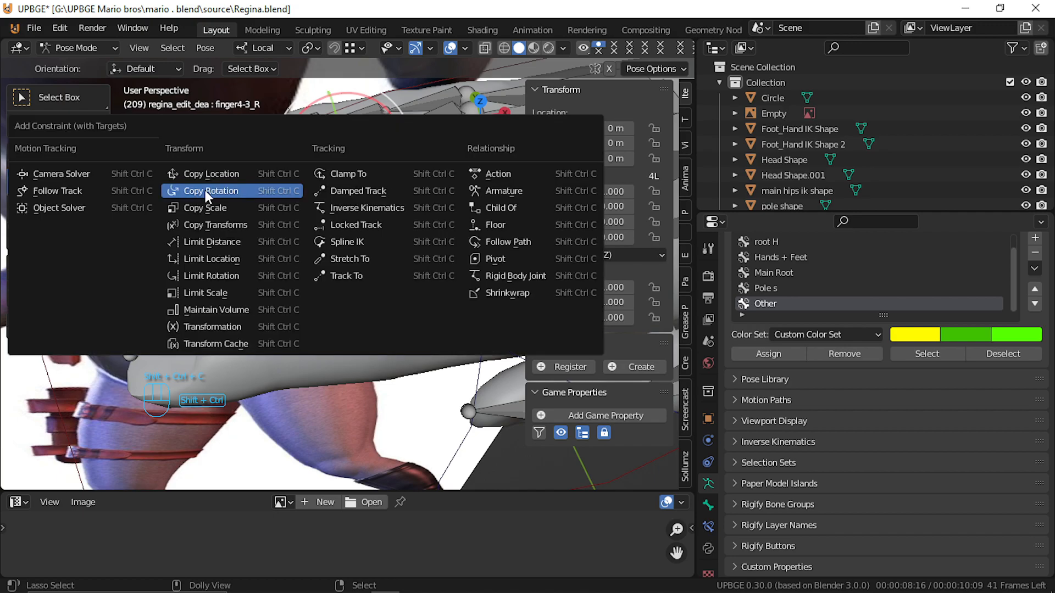
{"action": "left_click", "coordinate": [236, 132]}
Add Copy Rotation constraints to finger5-2_R and finger5-3_R, each targeting the preceding bone of the little finger.
{"action": "key", "text": "shift+f"}
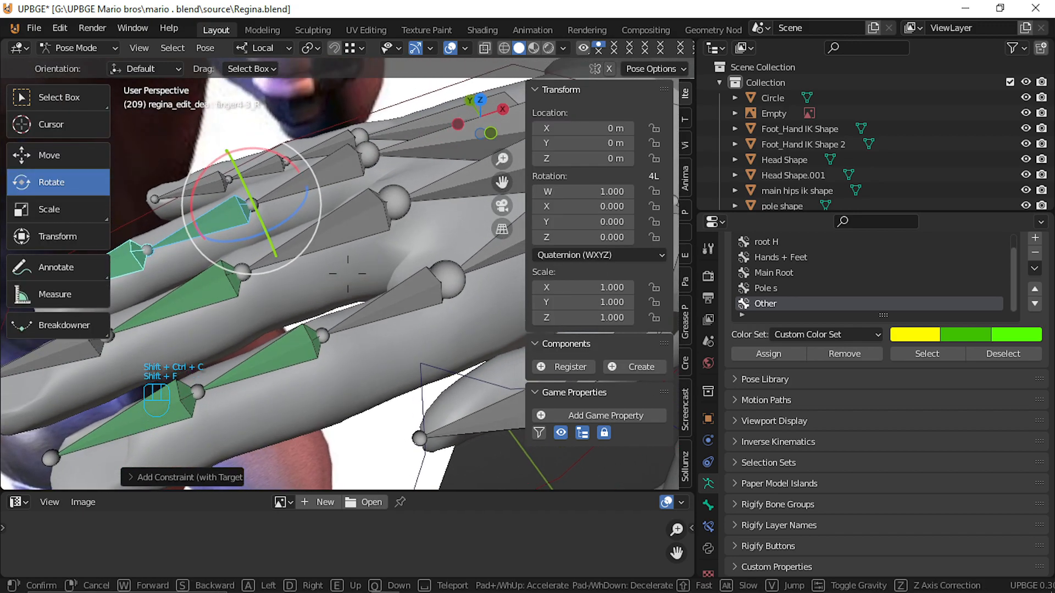
{"action": "left_click", "coordinate": [295, 187]}
{"action": "left_click", "coordinate": [311, 175]}
{"action": "left_click", "coordinate": [270, 178], "text": "shift"}
{"action": "key", "text": "shift+ctrl+c"}
{"action": "left_click", "coordinate": [269, 176]}
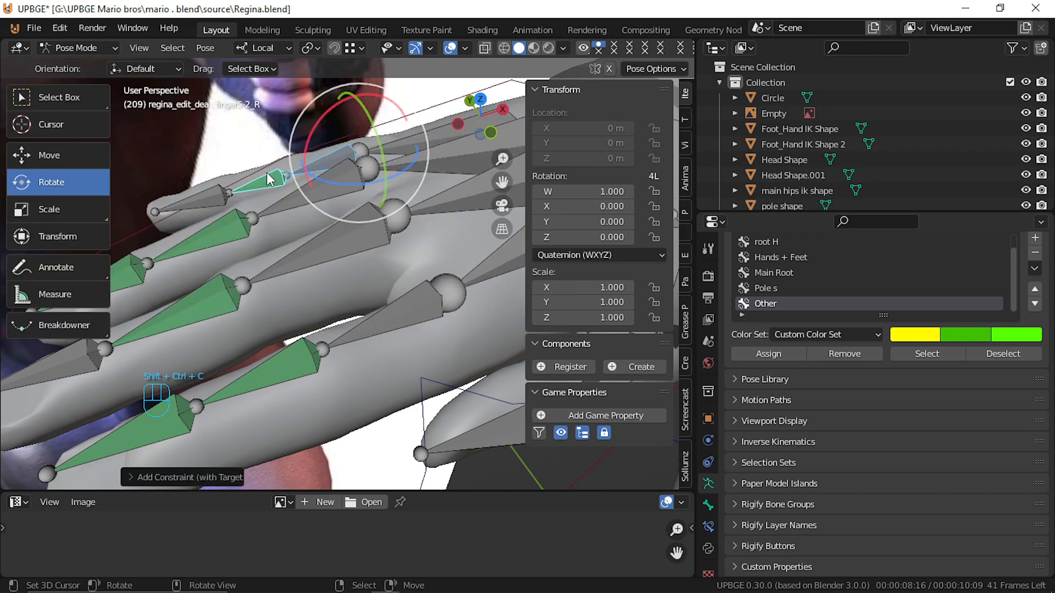
{"action": "right_click", "coordinate": [256, 184]}
{"action": "right_click", "coordinate": [200, 191], "text": "shift"}
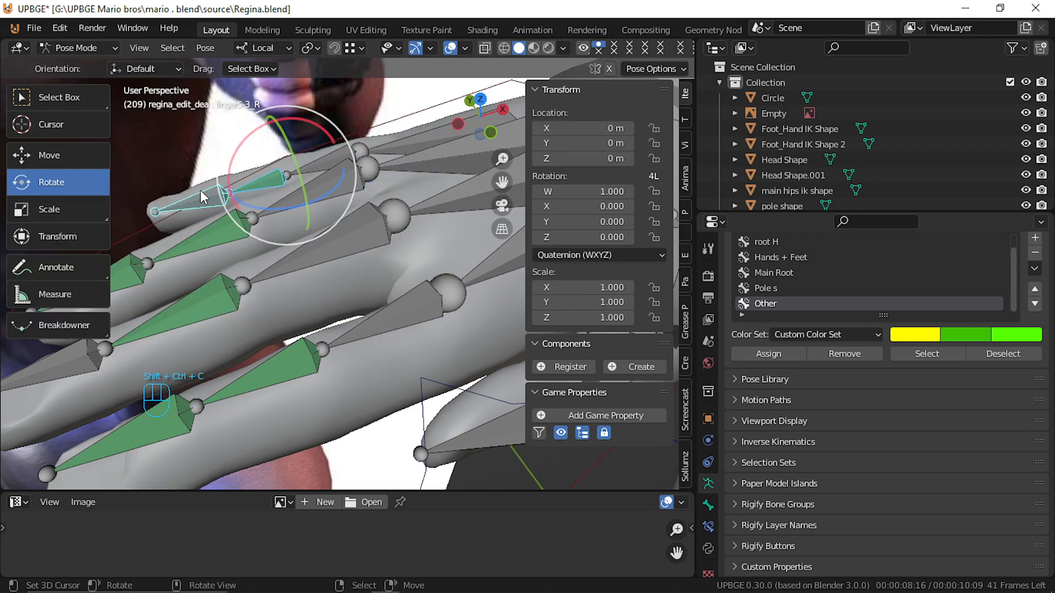
{"action": "key", "text": "shift+ctrl+c"}
{"action": "left_click", "coordinate": [202, 193]}
Add a Copy Rotation constraint to the right thumb tip bone finger1-3_R, targeting finger1-2_R.
{"action": "key", "text": "shift+f"}
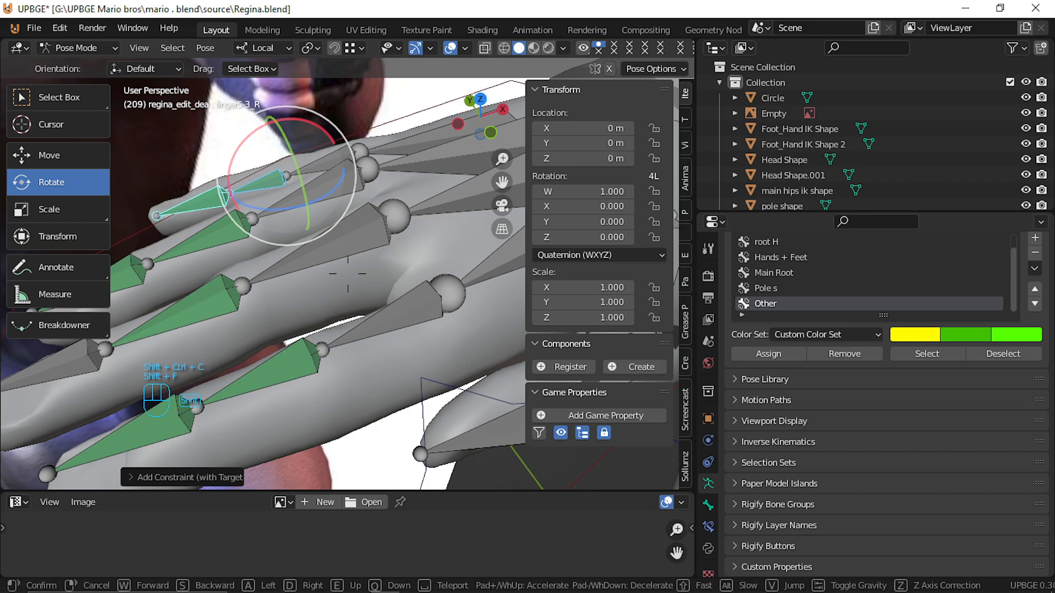
{"action": "key", "text": "s"}
{"action": "key", "text": "d"}
{"action": "left_click", "coordinate": [348, 273]}
{"action": "right_click", "coordinate": [254, 241]}
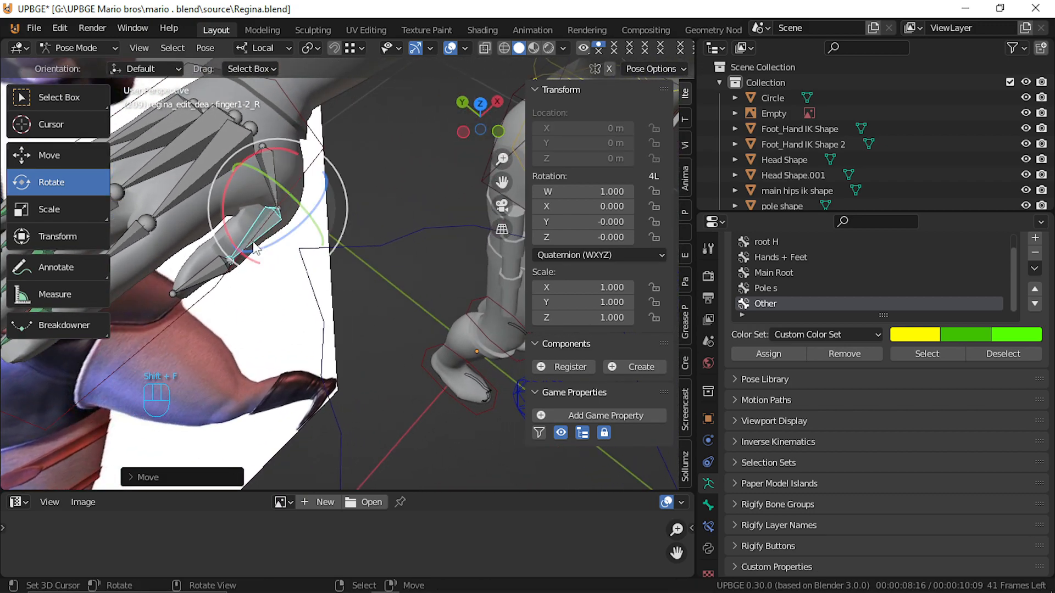
{"action": "right_click", "coordinate": [201, 277], "text": "shift"}
{"action": "key", "text": "shift+ctrl+c"}
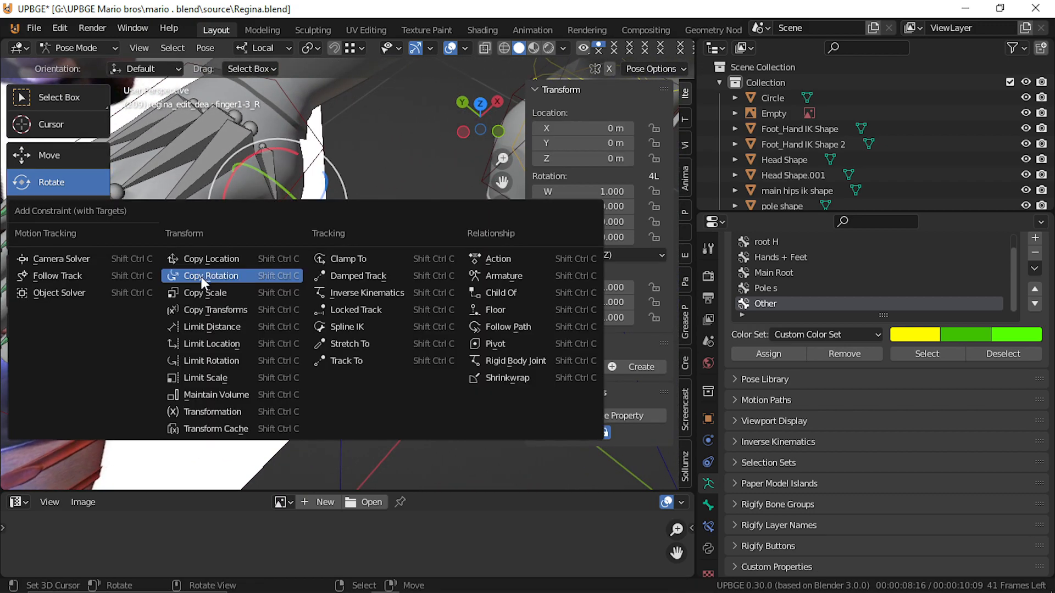
{"action": "left_click", "coordinate": [201, 277]}
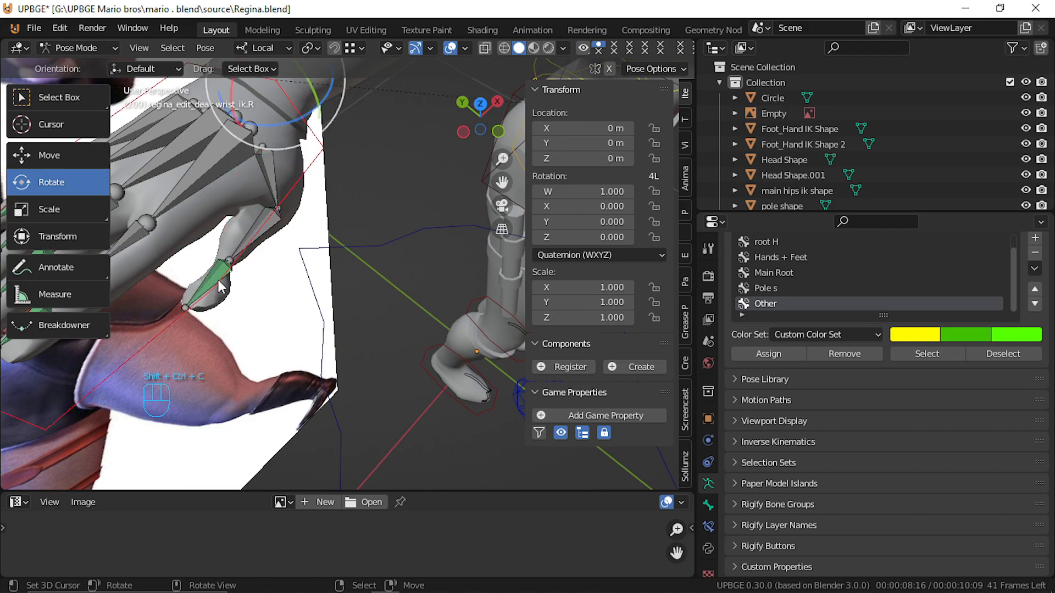
Add a Copy Rotation constraint to the right middle fingertip bone finger3-3_R, targeting finger3-2_R.
{"action": "right_click", "coordinate": [213, 286]}
{"action": "key", "text": "shift+f"}
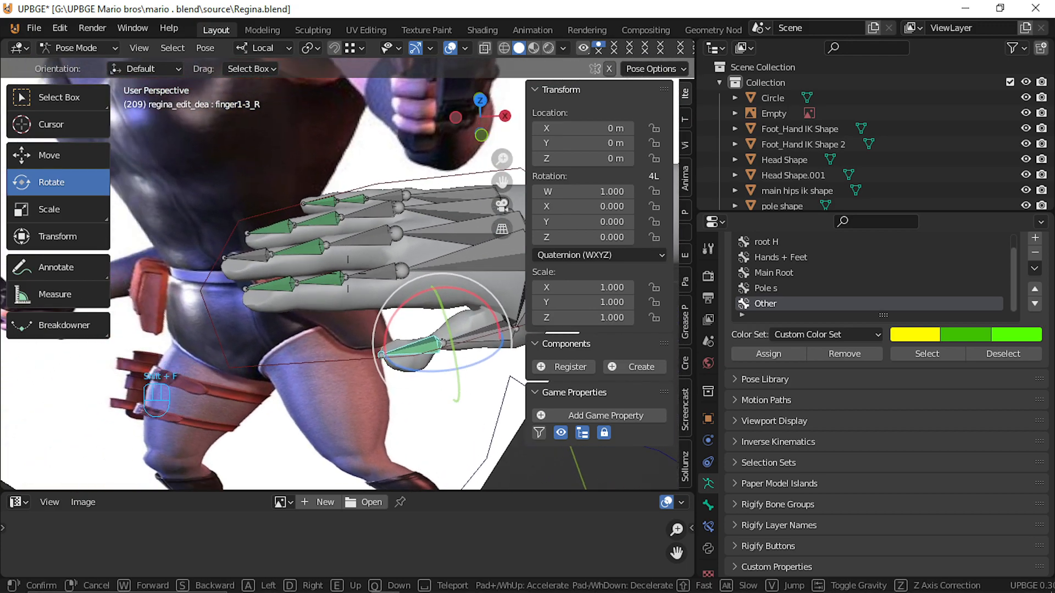
{"action": "left_click", "coordinate": [348, 273]}
{"action": "right_click", "coordinate": [315, 251]}
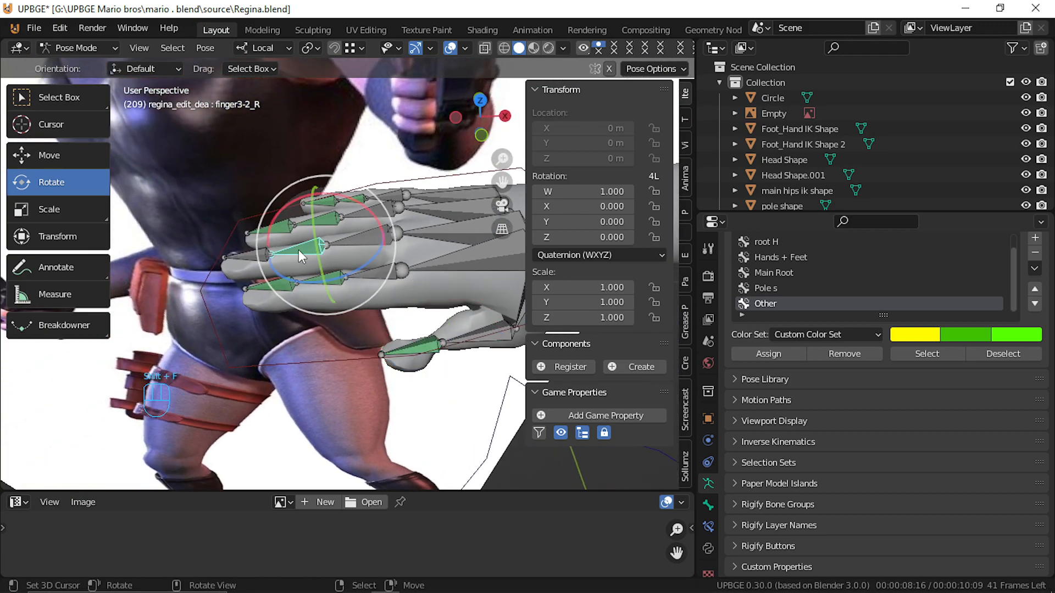
{"action": "key", "text": "ctrl+shift+c"}
{"action": "left_click", "coordinate": [252, 256]}
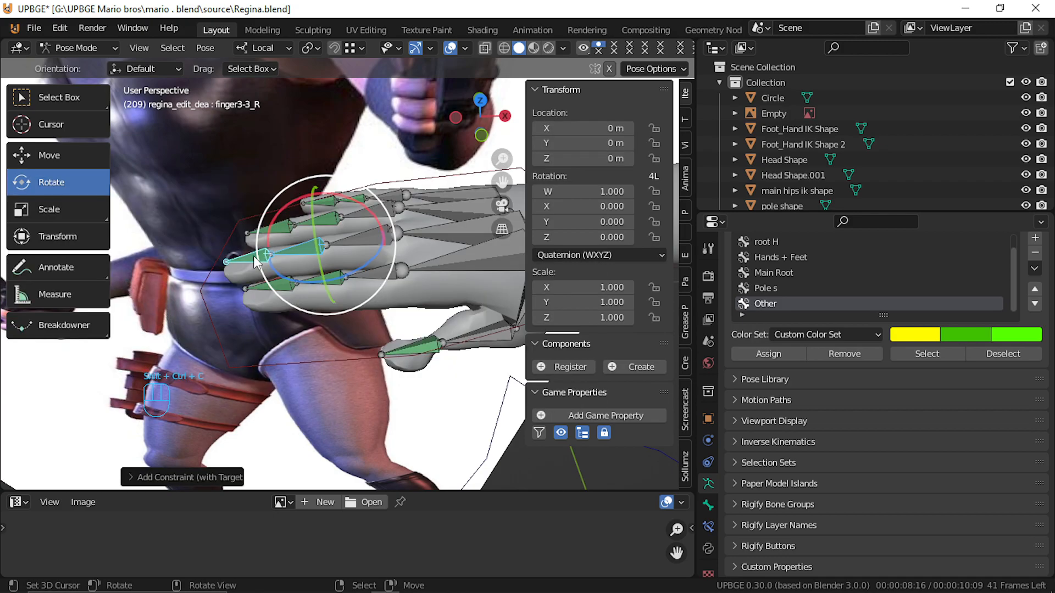
{"action": "right_click", "coordinate": [429, 347], "text": "shift"}
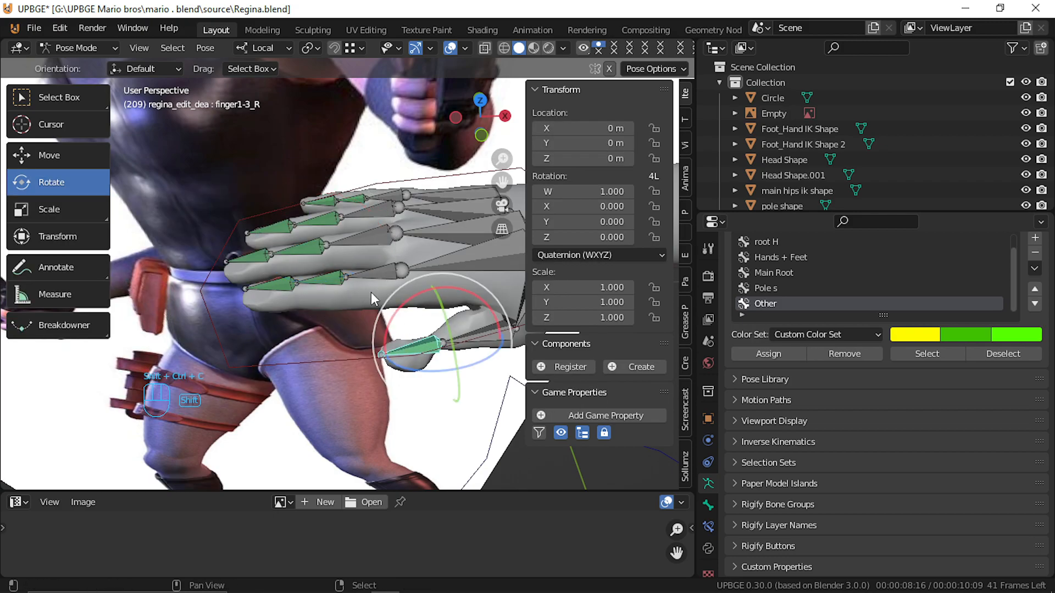
{"action": "right_click", "coordinate": [303, 277], "text": "shift"}
{"action": "right_click", "coordinate": [285, 283], "text": "shift"}
{"action": "right_click", "coordinate": [288, 250], "text": "shift"}
{"action": "right_click", "coordinate": [246, 256], "text": "shift"}
{"action": "right_click", "coordinate": [271, 230], "text": "shift"}
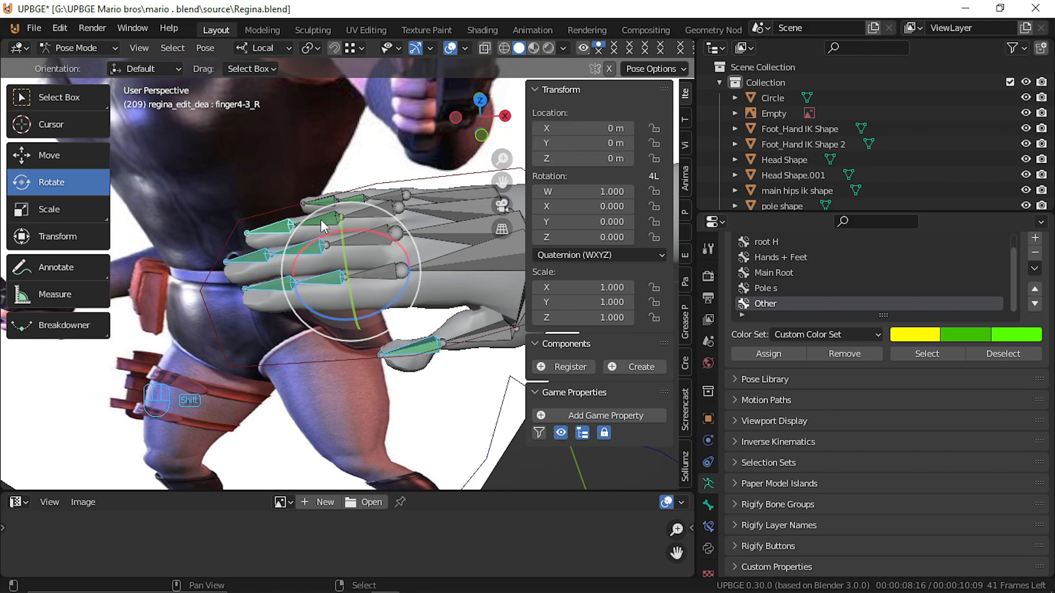
{"action": "right_click", "coordinate": [320, 220], "text": "shift"}
On the left hand, add a Copy Rotation constraint to the thumb tip bone finger1-3_L, targeting finger1-2_L.
{"action": "key", "text": "shift+f"}
{"action": "key", "text": "w"}
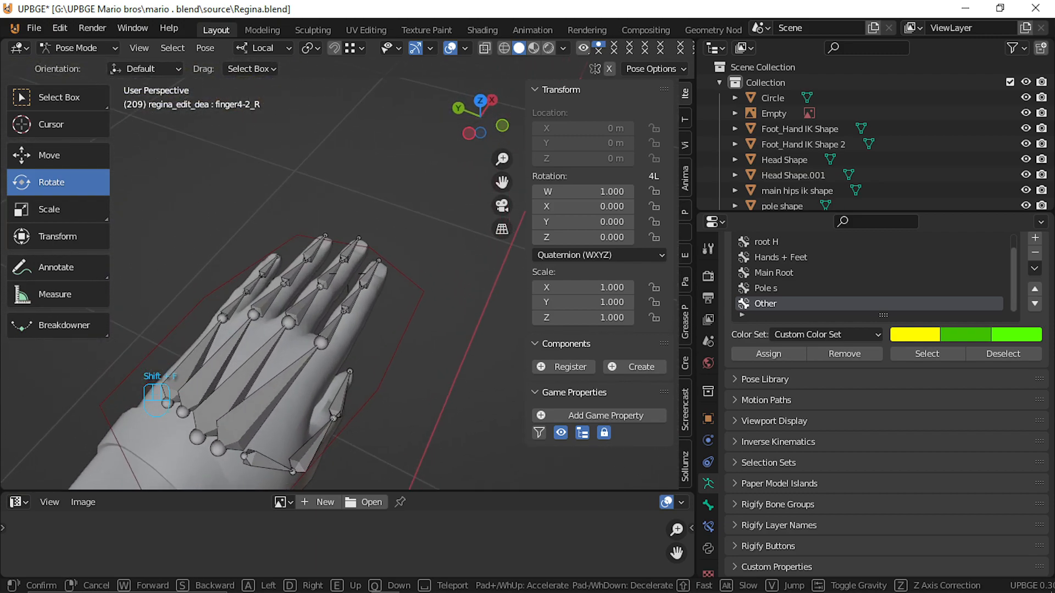
{"action": "left_click", "coordinate": [348, 274]}
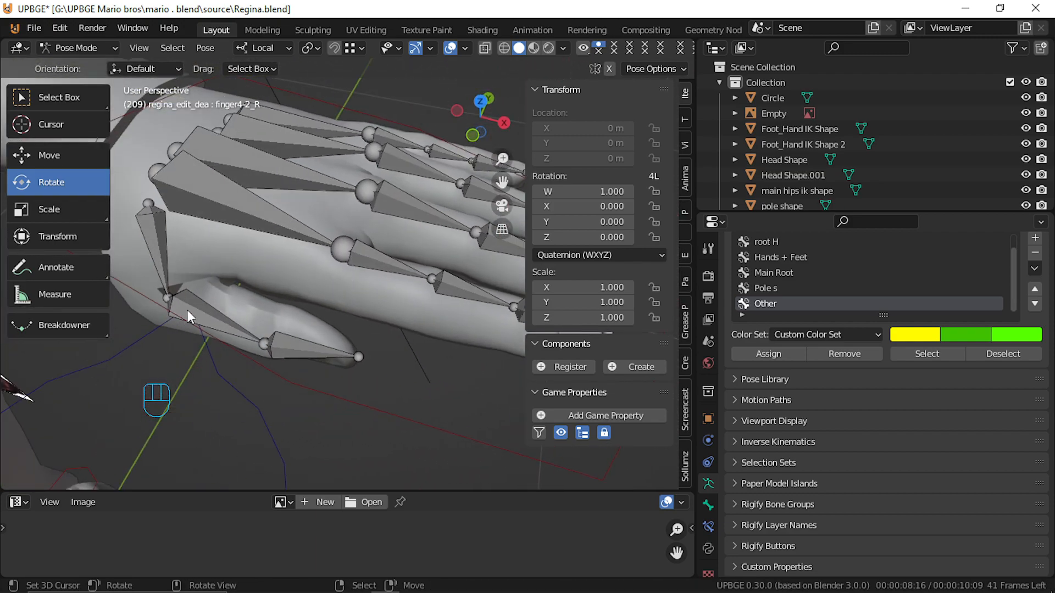
{"action": "right_click", "coordinate": [203, 305]}
{"action": "right_click", "coordinate": [286, 340], "text": "shift"}
{"action": "key", "text": "shift+ctrl+c"}
{"action": "left_click", "coordinate": [284, 334]}
Add Copy Rotation constraints to finger2-2_L and finger2-3_L, each targeting the preceding bone of the index finger.
{"action": "right_click", "coordinate": [380, 264]}
{"action": "right_click", "coordinate": [473, 295], "text": "shift"}
{"action": "key", "text": "shift+ctrl+c"}
{"action": "left_click", "coordinate": [472, 295]}
{"action": "key", "text": "shift+f"}
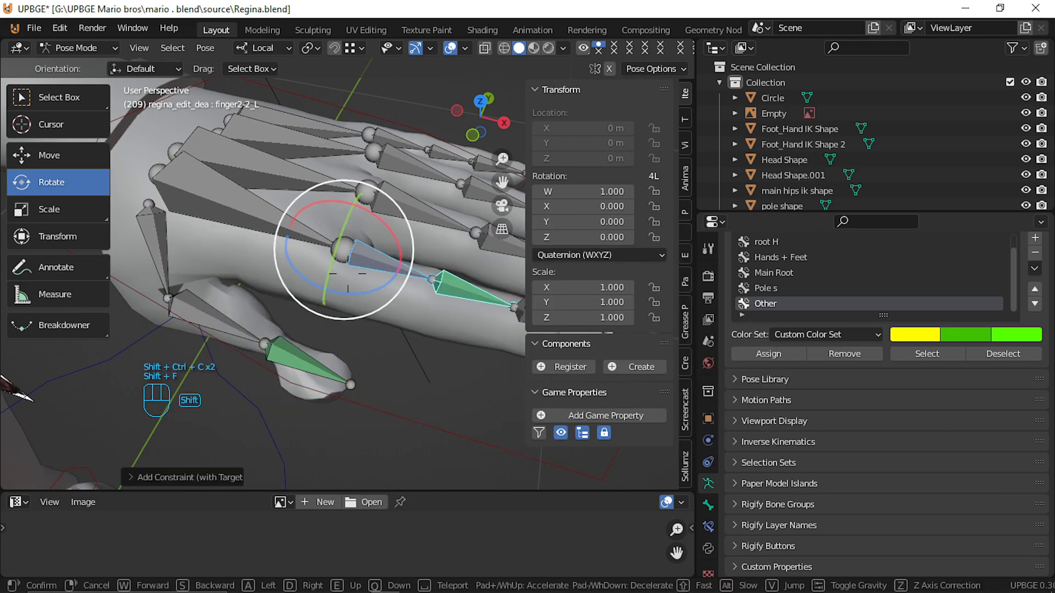
{"action": "left_click", "coordinate": [347, 274]}
{"action": "right_click", "coordinate": [404, 275], "text": "shift"}
{"action": "key", "text": "shift+ctrl+c"}
{"action": "left_click", "coordinate": [400, 275]}
Add Copy Rotation constraints to finger3-2_L and finger3-3_L, each targeting the preceding bone of the middle finger.
{"action": "right_click", "coordinate": [325, 216]}
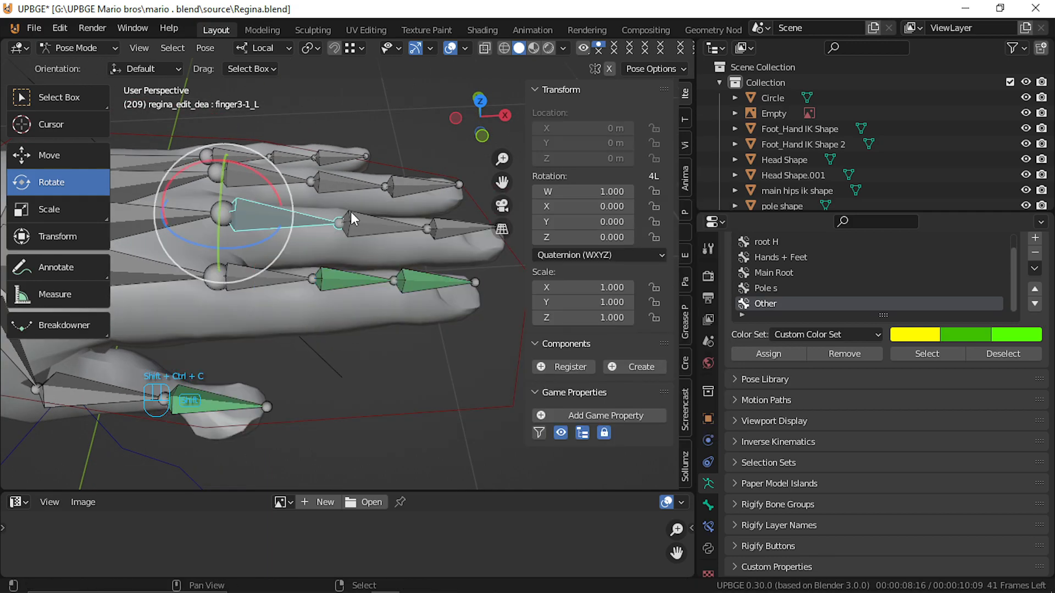
{"action": "key", "text": "shift+ctrl+c"}
{"action": "left_click", "coordinate": [373, 229]}
{"action": "right_click", "coordinate": [434, 236]}
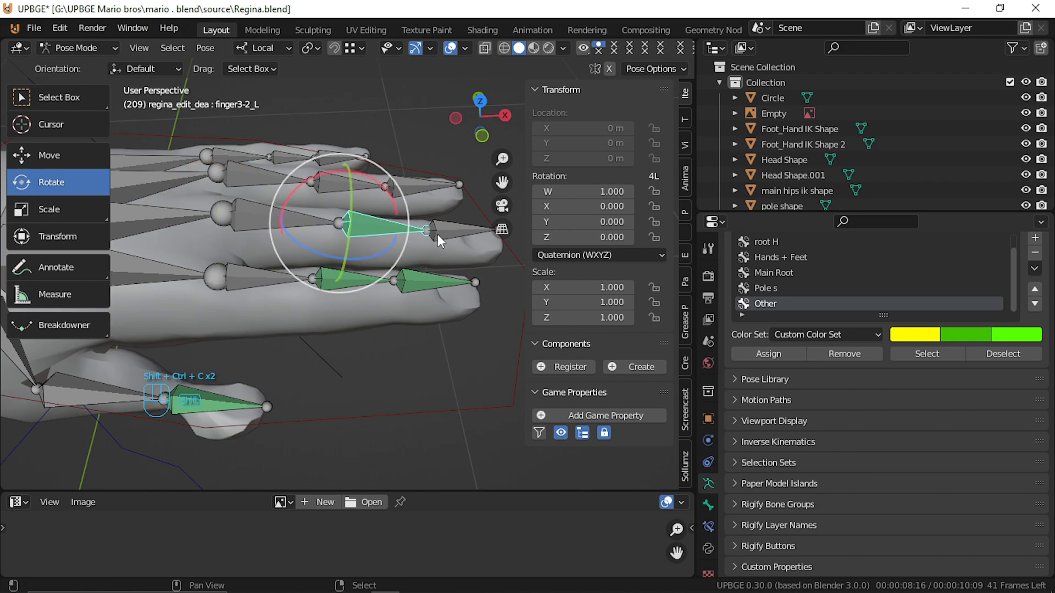
{"action": "right_click", "coordinate": [449, 234], "text": "shift"}
{"action": "key", "text": "shift+ctrl+c"}
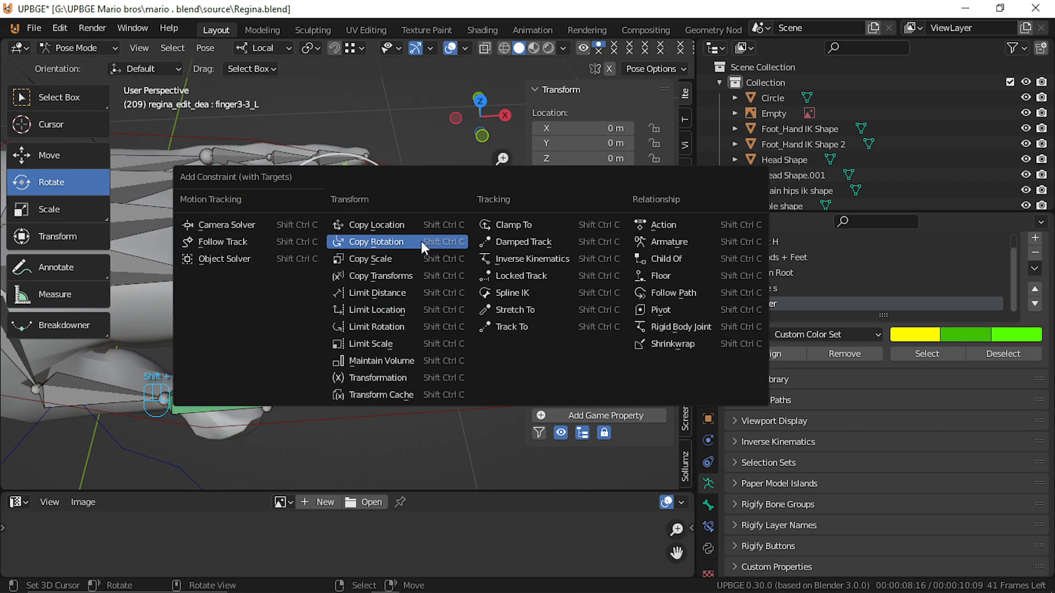
{"action": "left_click", "coordinate": [421, 241]}
Add Copy Rotation constraints to finger4-2_L and finger4-3_L, each targeting the preceding bone of the ring finger.
{"action": "right_click", "coordinate": [284, 179]}
{"action": "right_click", "coordinate": [345, 177], "text": "shift"}
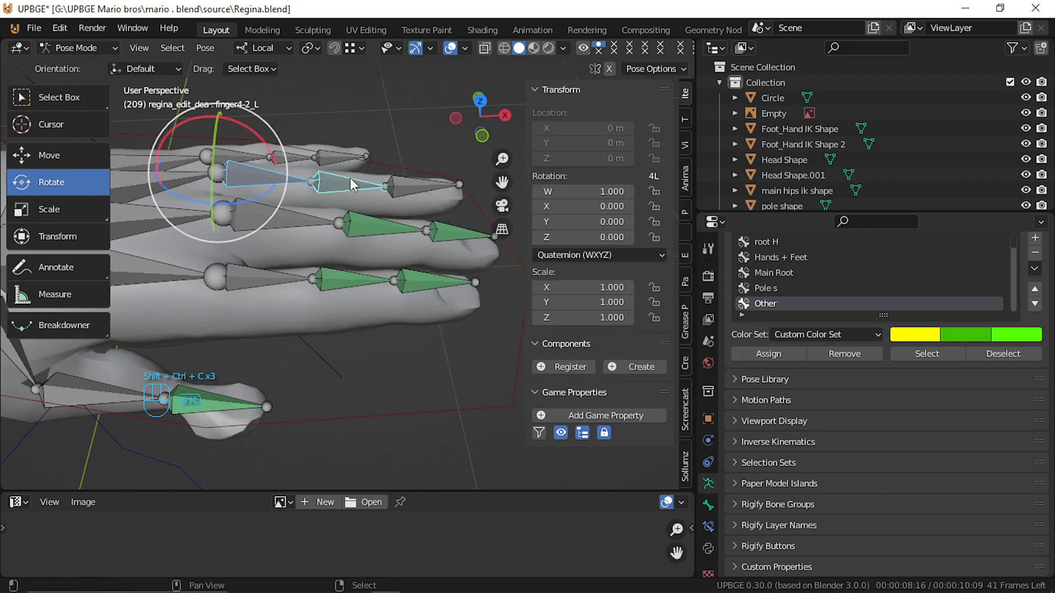
{"action": "key", "text": "shift+ctrl+c"}
{"action": "left_click", "coordinate": [351, 178]}
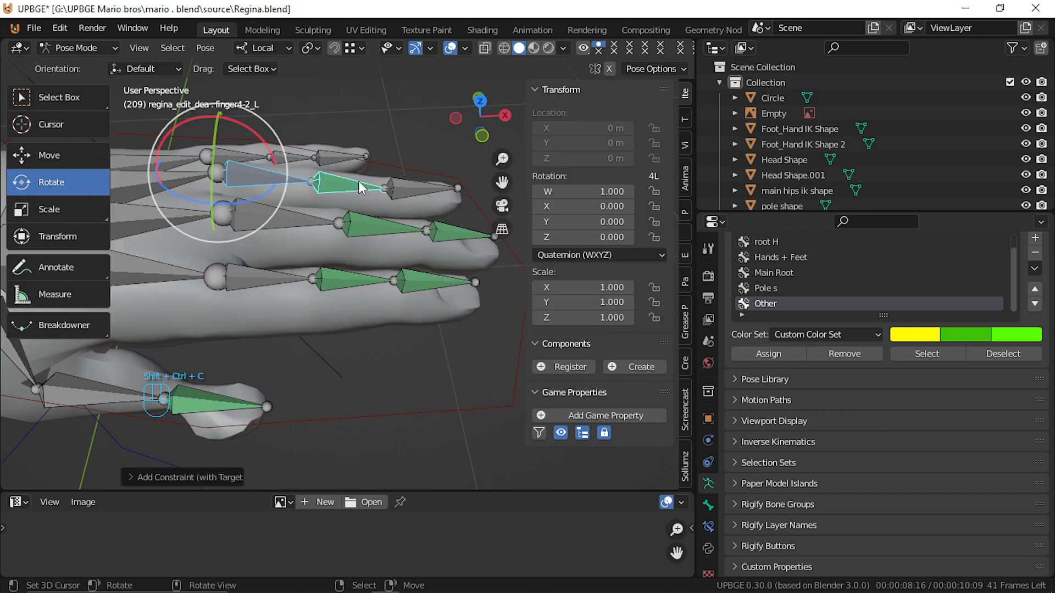
{"action": "right_click", "coordinate": [404, 193], "text": "shift"}
{"action": "key", "text": "shift+ctrl+c"}
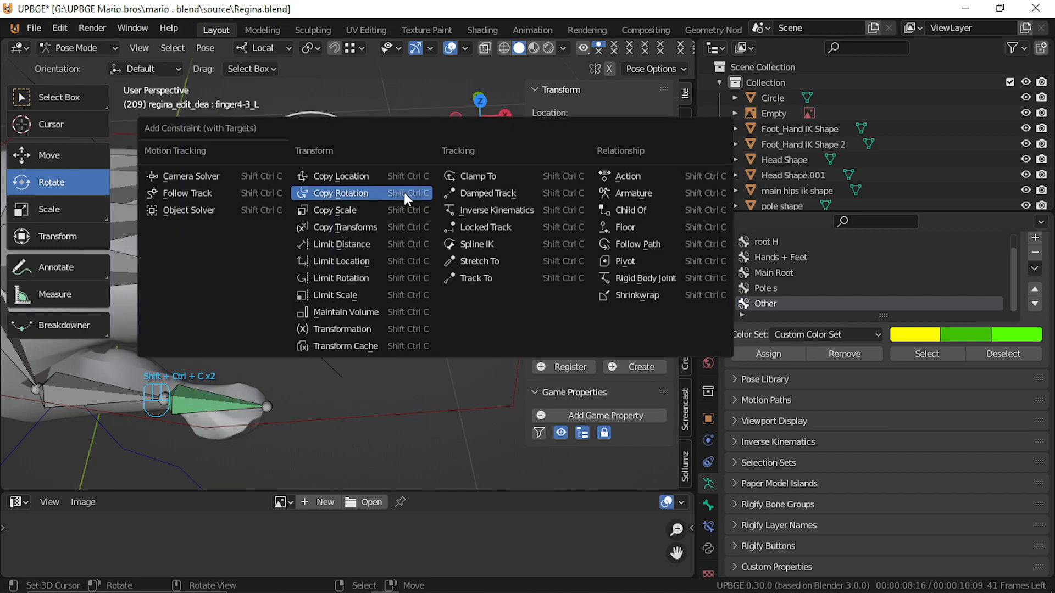
{"action": "left_click", "coordinate": [404, 193]}
Add Copy Rotation constraints to finger5-2_L and finger5-3_L, each targeting the preceding bone of the little finger.
{"action": "right_click", "coordinate": [251, 153]}
{"action": "right_click", "coordinate": [288, 153], "text": "shift"}
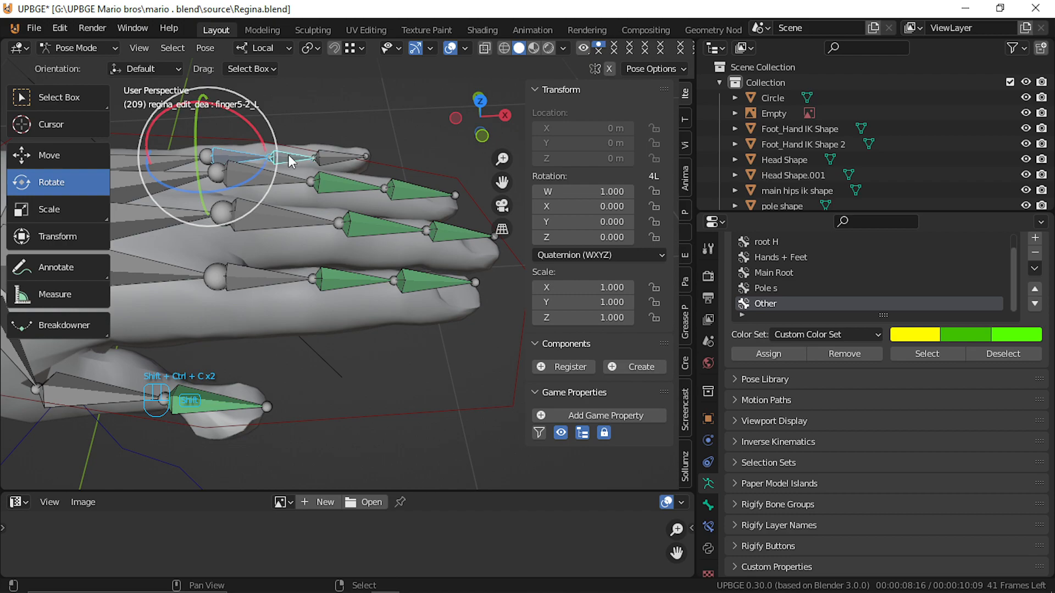
{"action": "key", "text": "shift+ctrl+c"}
{"action": "left_click", "coordinate": [289, 158]}
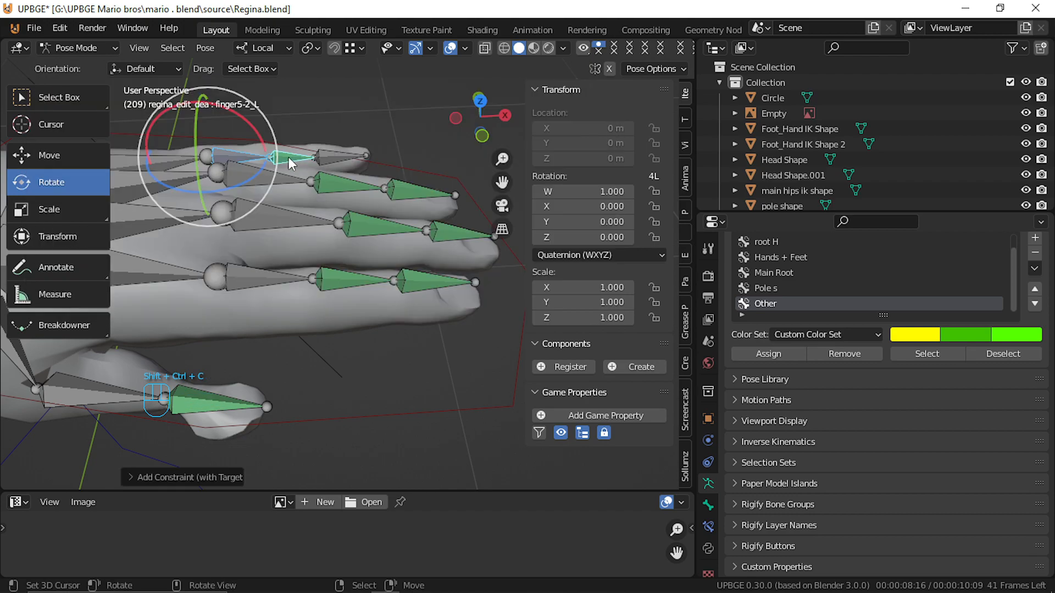
{"action": "right_click", "coordinate": [328, 156], "text": "shift"}
{"action": "key", "text": "shift+ctrl+c"}
{"action": "left_click", "coordinate": [327, 157]}
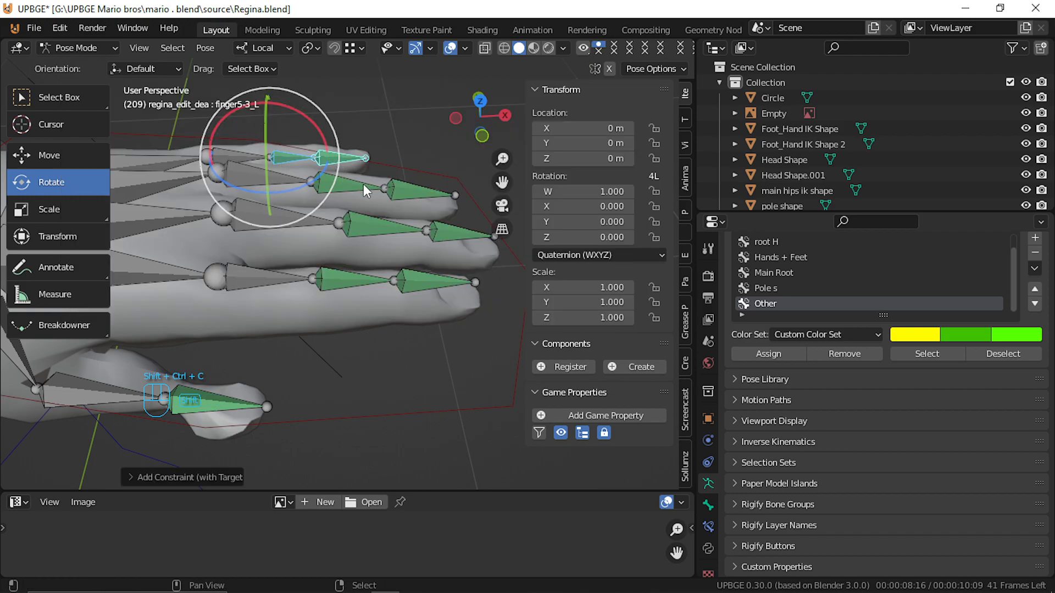
Select all constrained finger bones of the left hand together, from the little finger to the thumb tip.
{"action": "key", "text": "g"}
{"action": "right_click", "coordinate": [318, 149]}
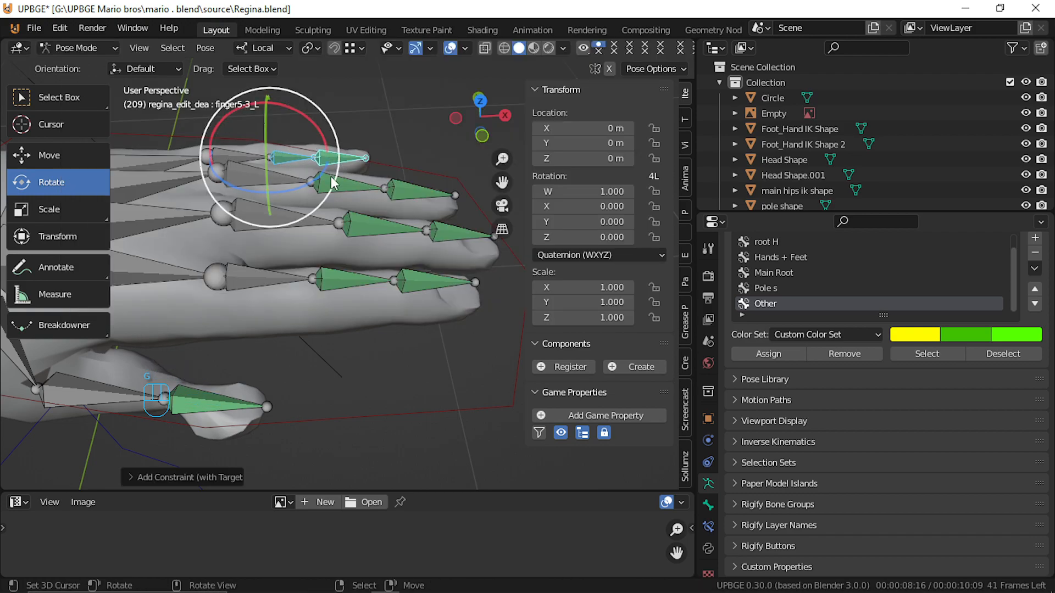
{"action": "right_click", "coordinate": [369, 188], "text": "shift"}
{"action": "right_click", "coordinate": [416, 193], "text": "shift"}
{"action": "right_click", "coordinate": [447, 231], "text": "shift"}
{"action": "right_click", "coordinate": [385, 223], "text": "shift"}
{"action": "right_click", "coordinate": [360, 279], "text": "shift"}
{"action": "right_click", "coordinate": [418, 281], "text": "shift"}
{"action": "right_click", "coordinate": [226, 398], "text": "shift"}
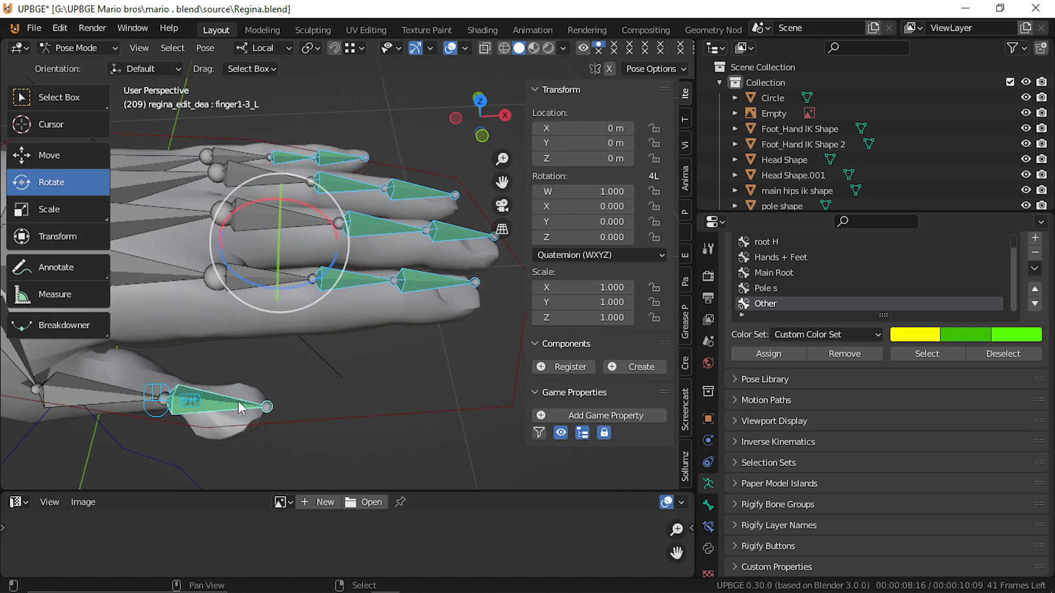
Extend the selection with the right hand's constrained thumb, index finger and middle finger bones.
{"action": "key", "text": "shift+f"}
{"action": "key", "text": "w"}
{"action": "key", "text": "w"}
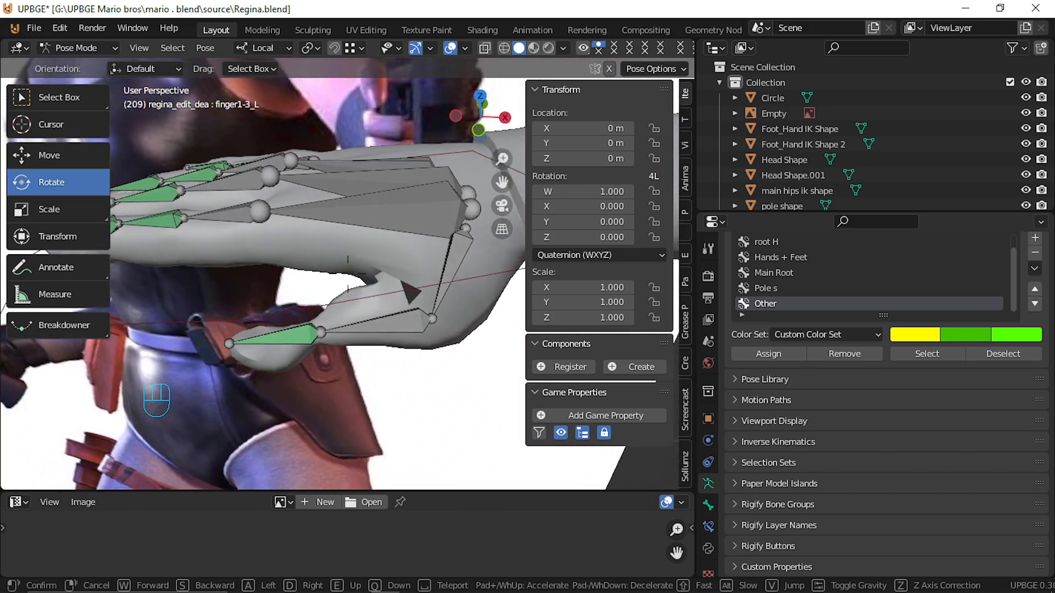
{"action": "left_click", "coordinate": [348, 274]}
{"action": "right_click", "coordinate": [344, 295], "text": "shift"}
{"action": "key", "text": "shift+f"}
{"action": "left_click", "coordinate": [348, 274]}
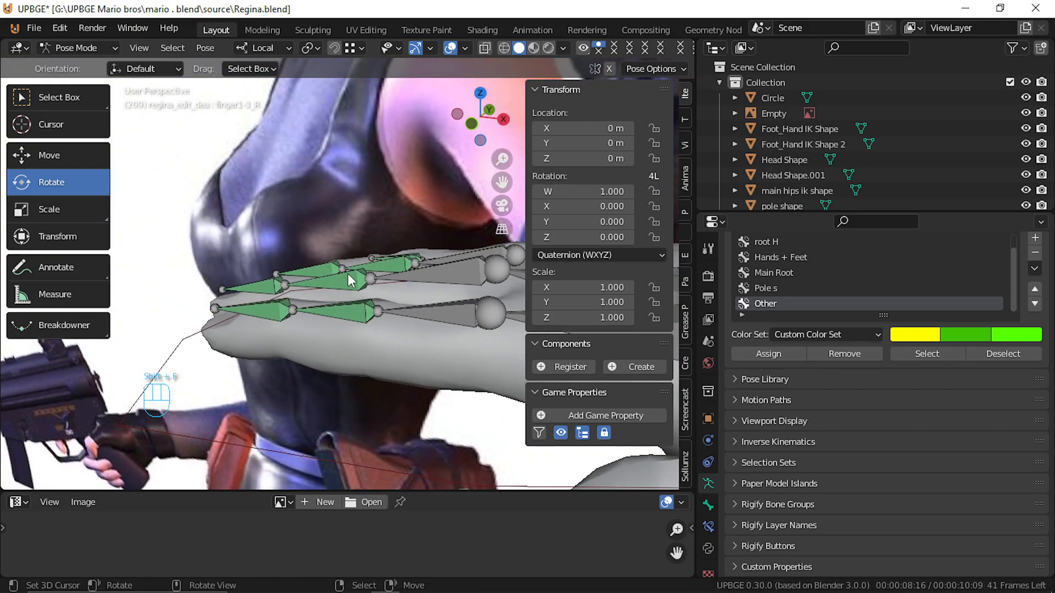
{"action": "right_click", "coordinate": [360, 312], "text": "shift"}
{"action": "left_click", "coordinate": [266, 300], "text": "shift"}
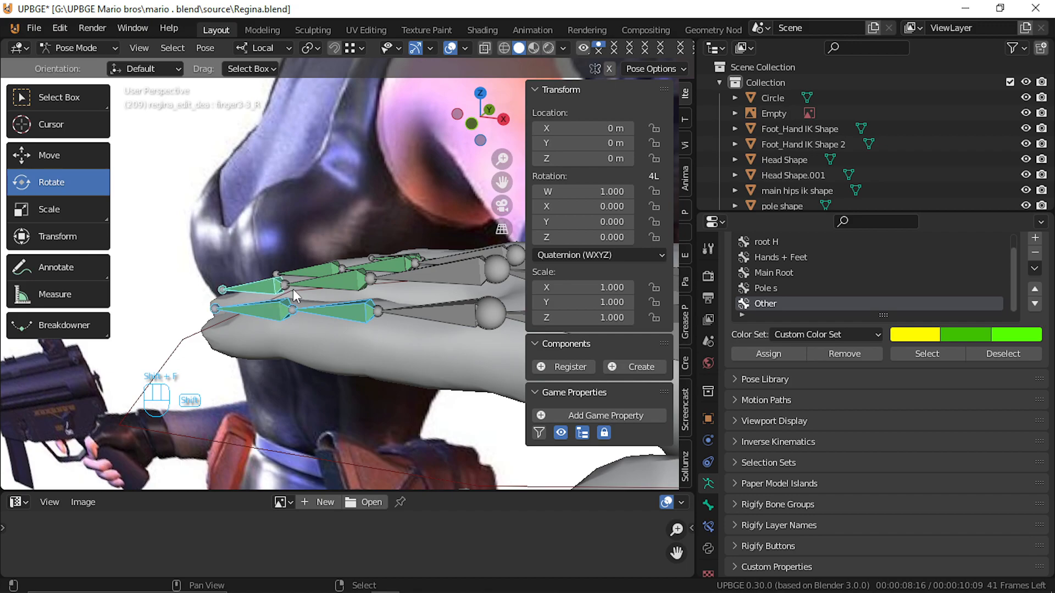
{"action": "left_click", "coordinate": [356, 278], "text": "shift"}
Extend the selection with the right hand's constrained ring finger and little finger bones.
{"action": "key", "text": "shift+f"}
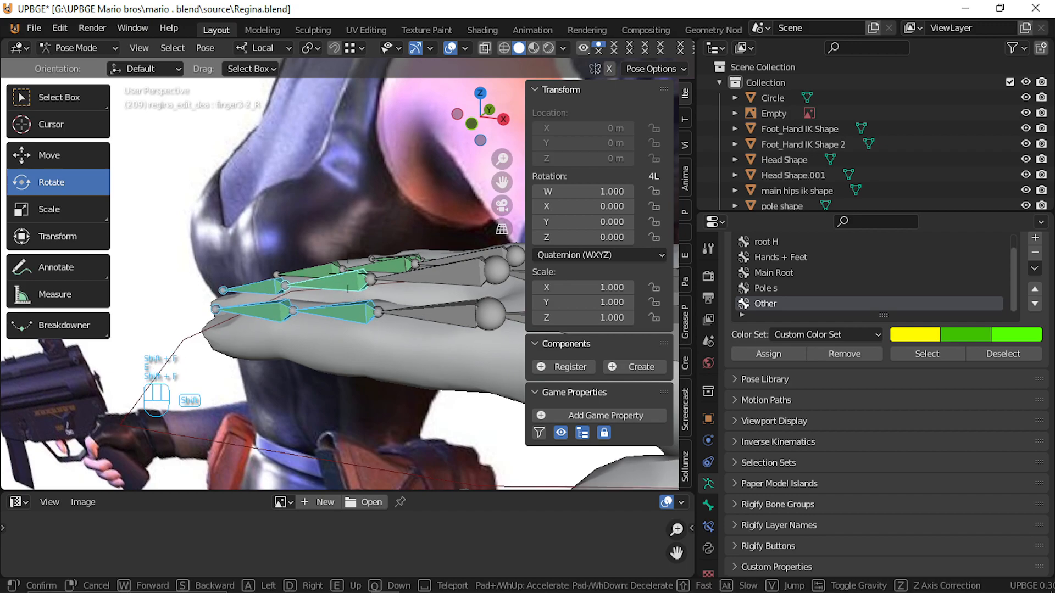
{"action": "key", "text": "e"}
{"action": "left_click", "coordinate": [346, 311]}
{"action": "left_click", "coordinate": [359, 340], "text": "shift"}
{"action": "left_click", "coordinate": [320, 330], "text": "shift"}
{"action": "left_click", "coordinate": [450, 321], "text": "shift"}
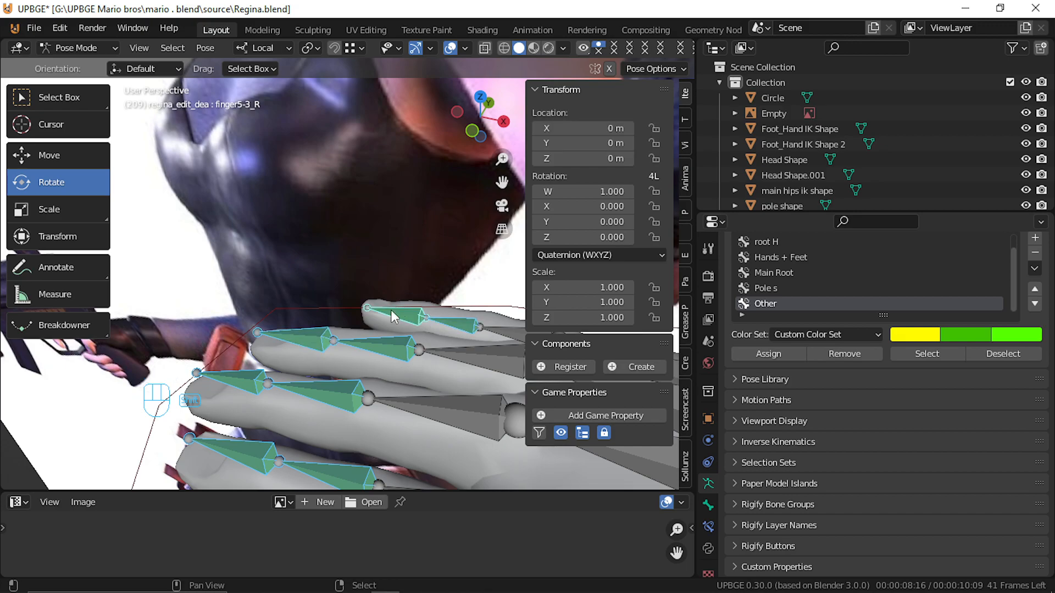
Set the Copy Rotation mix mode to After Original for all selected constrained finger bones of both hands.
{"action": "left_click", "coordinate": [400, 301], "text": "shift"}
{"action": "key", "text": "shift+f"}
{"action": "left_click", "coordinate": [348, 278]}
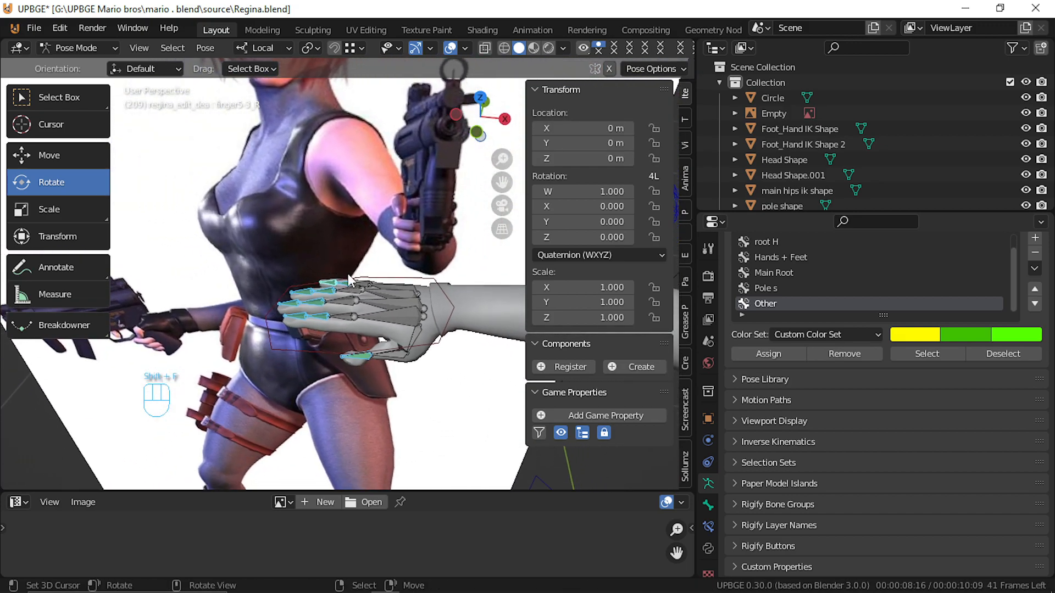
{"action": "left_click", "coordinate": [708, 527]}
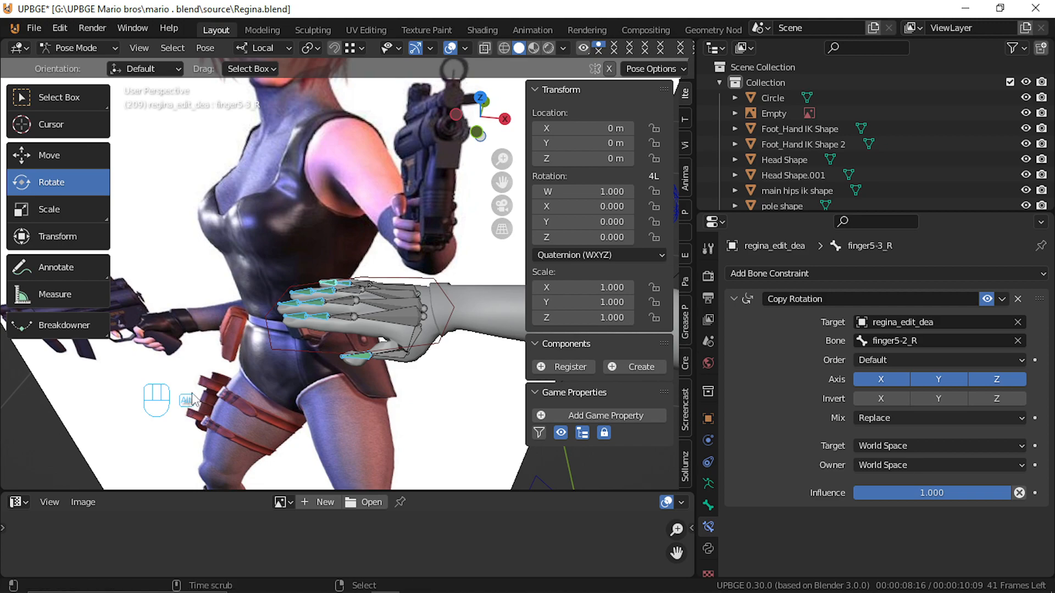
{"action": "left_click", "coordinate": [899, 421]}
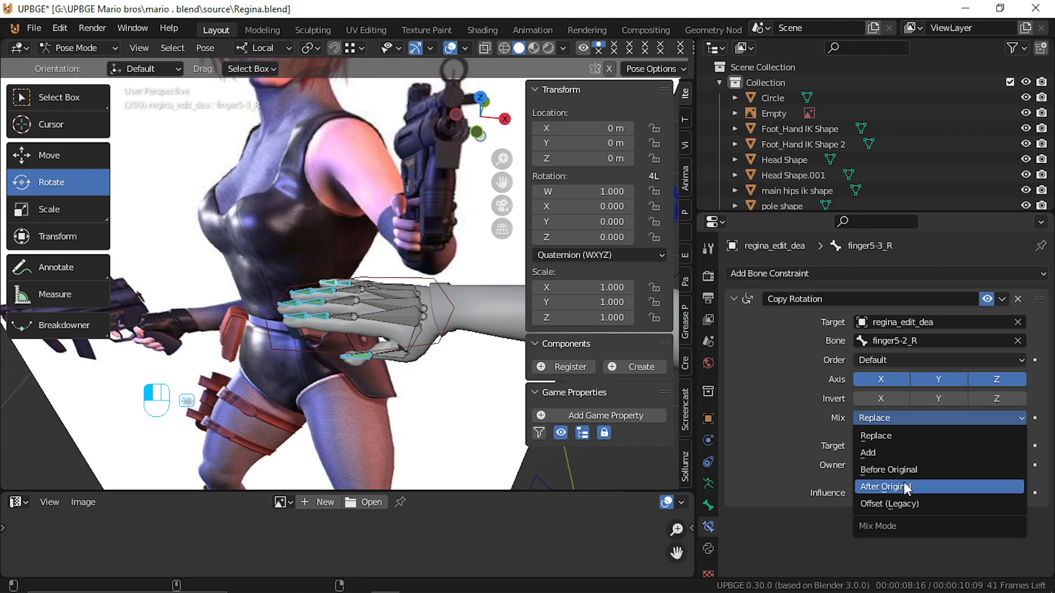
{"action": "left_click", "coordinate": [904, 483]}
Set the target and owner of all selected Copy Rotation constraints to Local Space and limit the copied rotation to the X axis.
{"action": "left_click", "coordinate": [892, 445]}
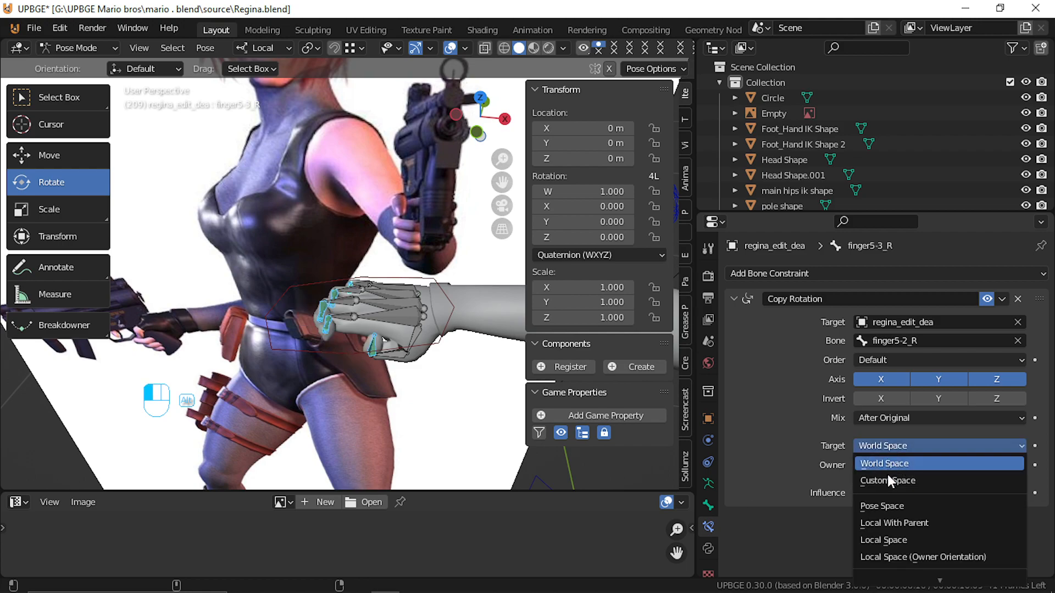
{"action": "left_click", "coordinate": [888, 536]}
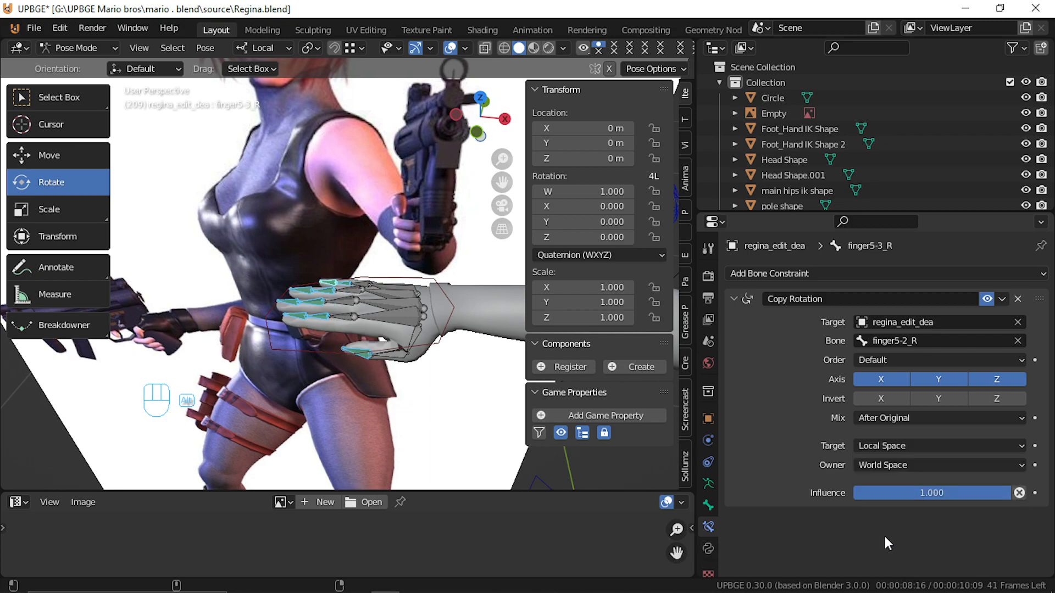
{"action": "left_click", "coordinate": [892, 459]}
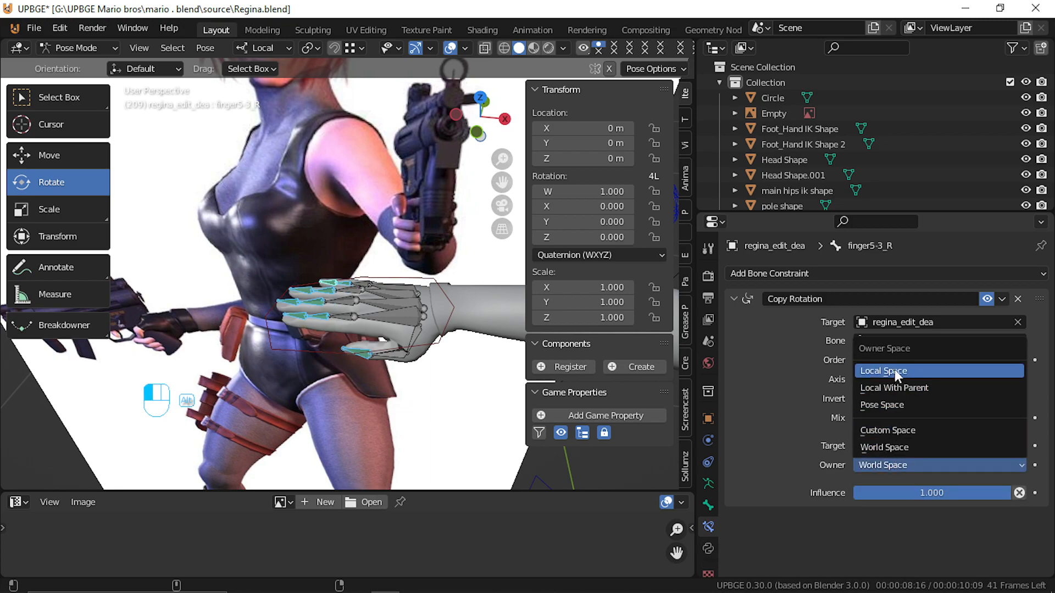
{"action": "left_click", "coordinate": [895, 369]}
{"action": "left_click", "coordinate": [884, 448]}
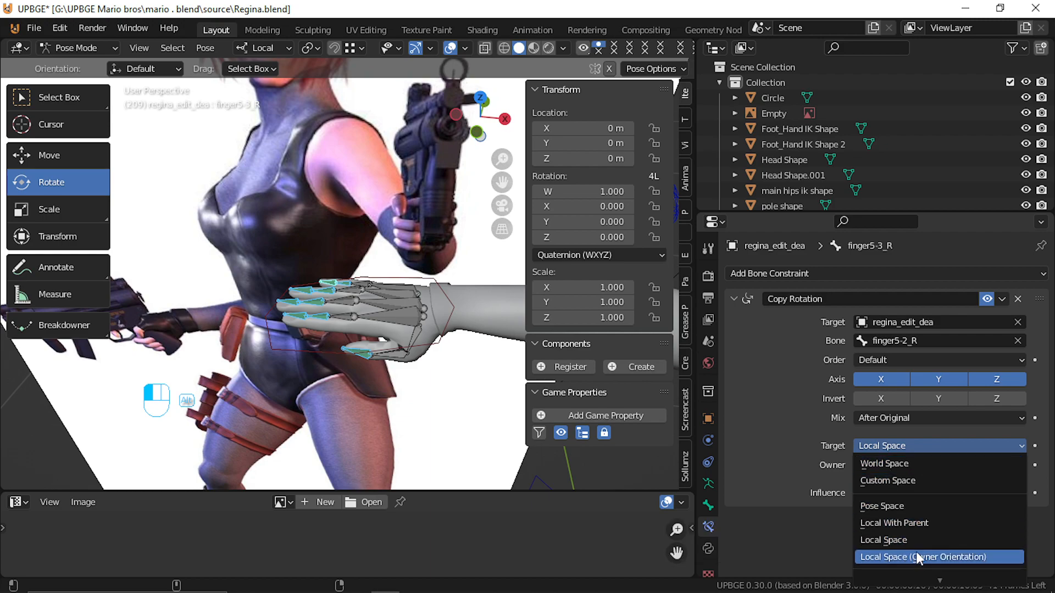
{"action": "left_click", "coordinate": [913, 463]}
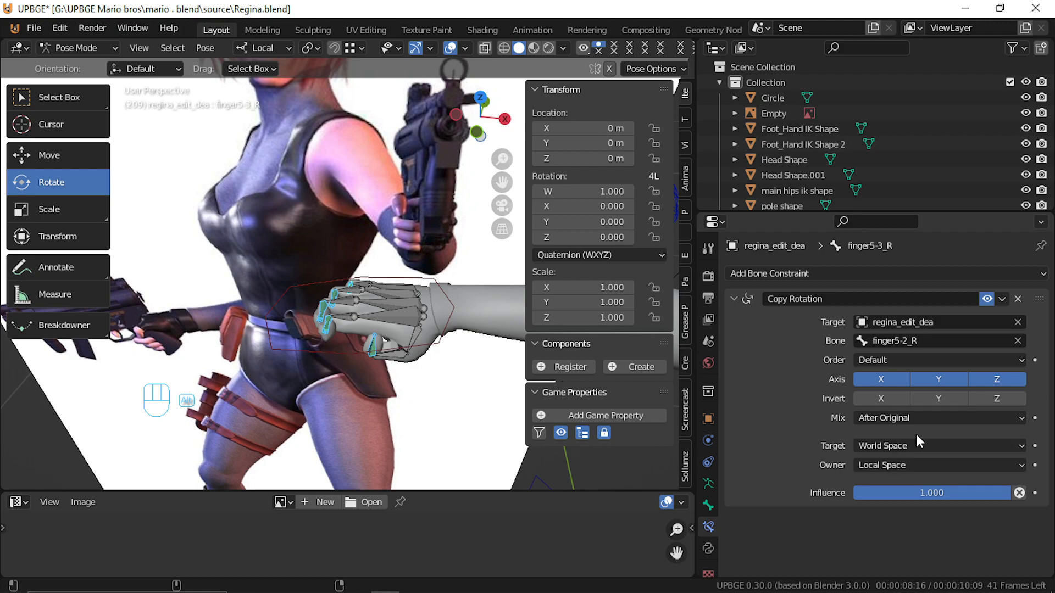
{"action": "left_click", "coordinate": [909, 445]}
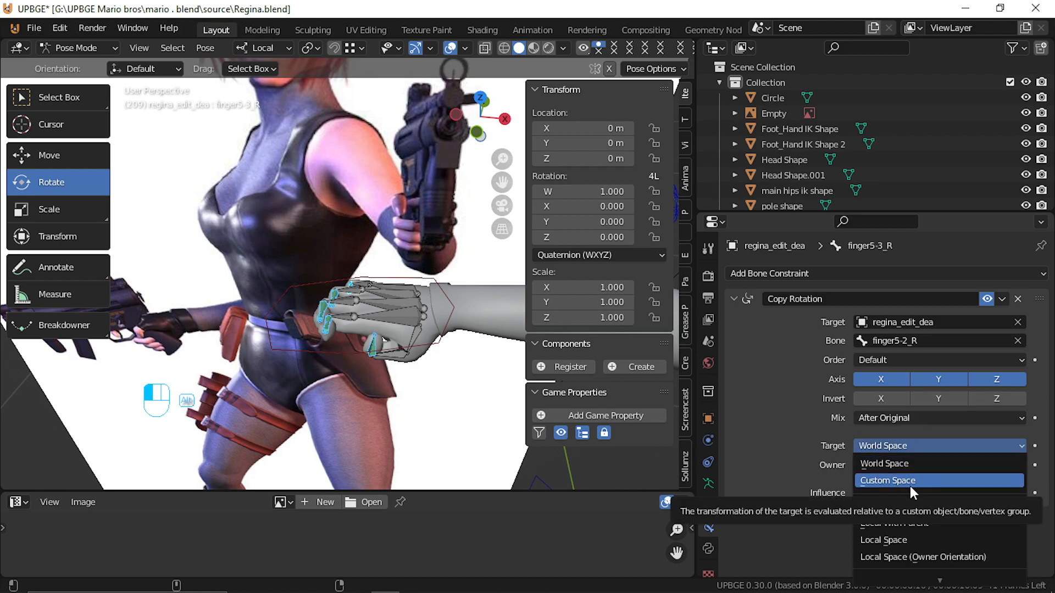
{"action": "left_click", "coordinate": [921, 540]}
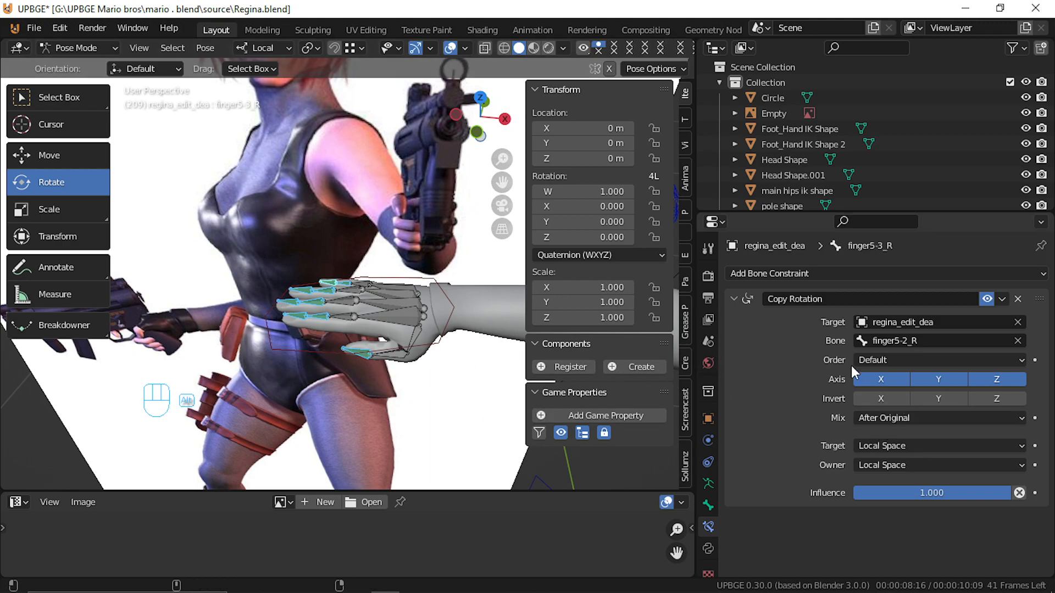
{"action": "left_click", "coordinate": [976, 382]}
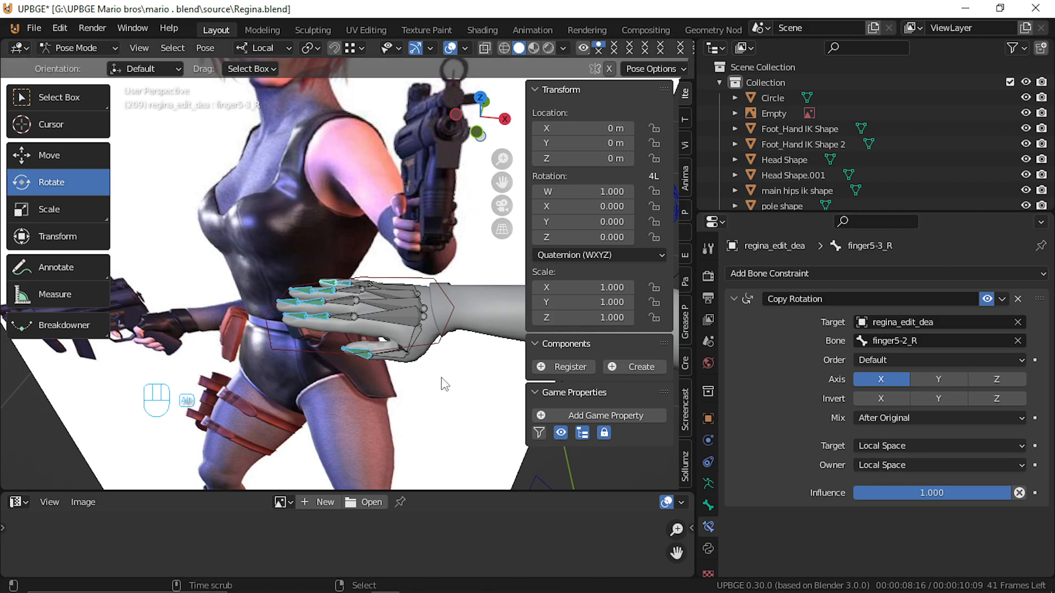
Check the Copy Rotation settings on the right hand's thumb tip and middle fingertip bones.
{"action": "middle_click_drag", "start_coordinate": [332, 344], "coordinate": [247, 378], "text": "shift"}
{"action": "left_click", "coordinate": [248, 373]}
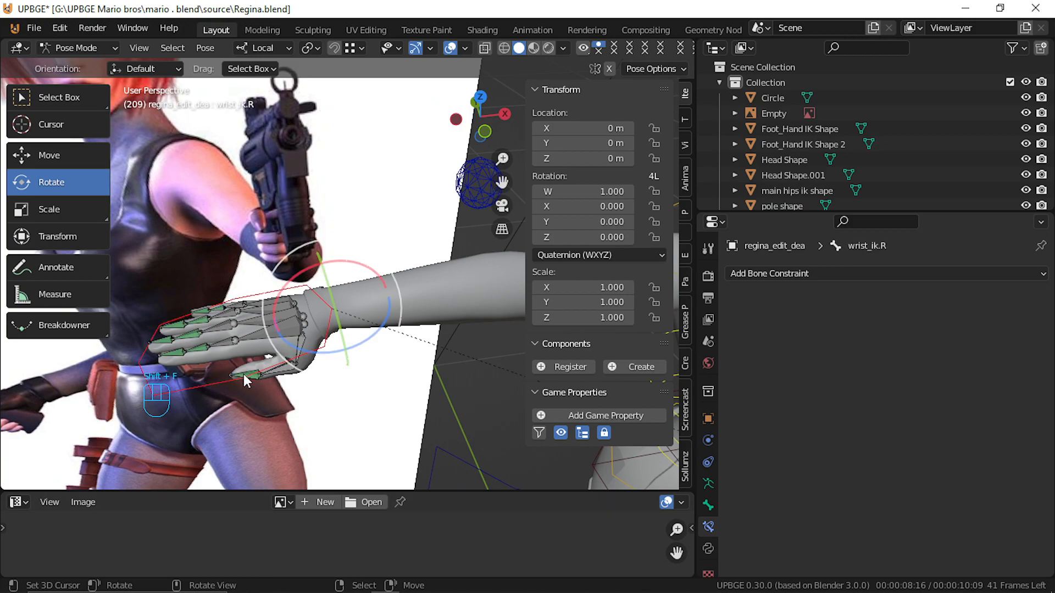
{"action": "left_click", "coordinate": [244, 374]}
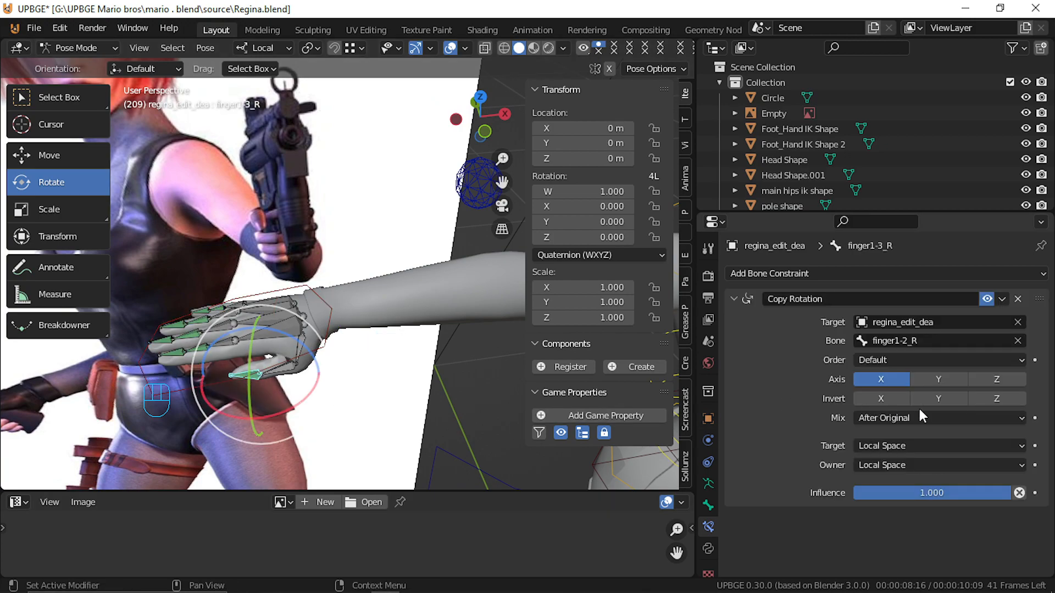
{"action": "left_click", "coordinate": [163, 344]}
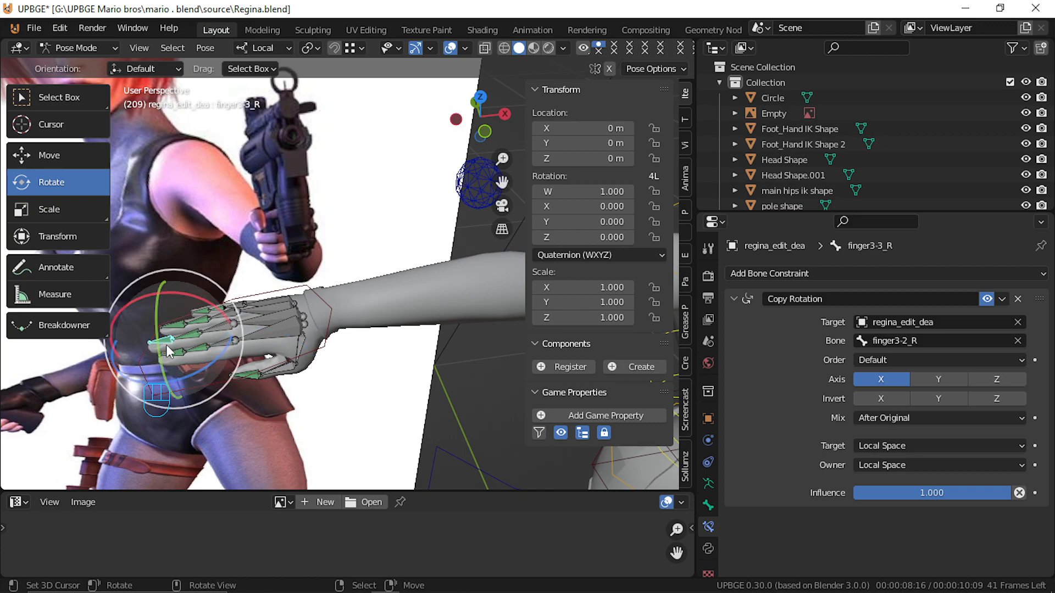
{"action": "left_click", "coordinate": [236, 371]}
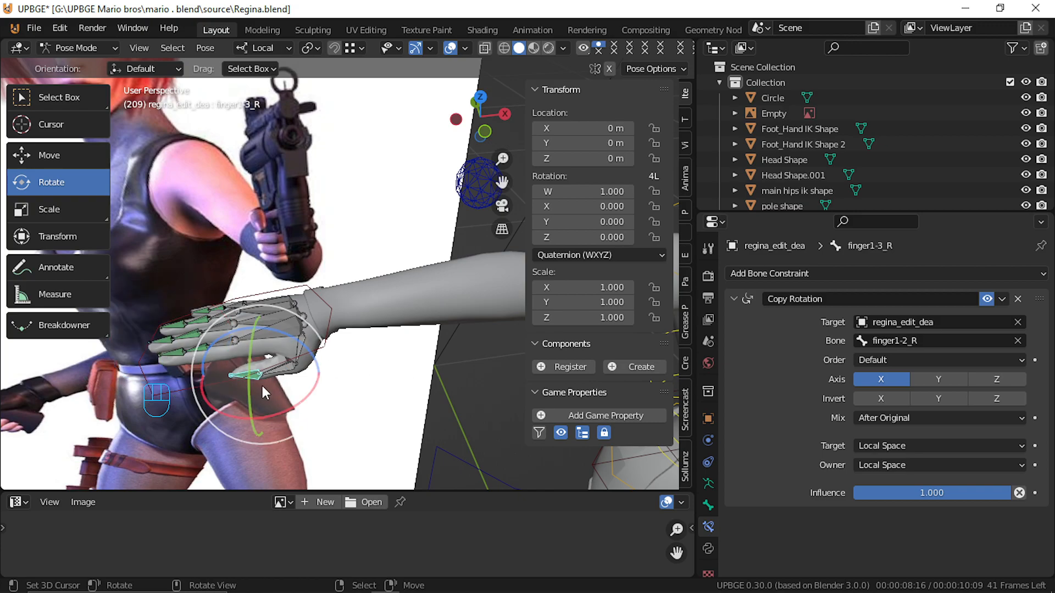
Test-rotate the right thumb's tip bone and the bone before it, cancelling each rotation.
{"action": "left_click_drag", "start_coordinate": [291, 413], "coordinate": [284, 416]}
{"action": "right_click", "coordinate": [284, 416]}
{"action": "left_click", "coordinate": [286, 370]}
{"action": "mouse_move", "coordinate": [316, 372]}
{"action": "left_mouse_down"}
{"action": "mouse_move", "coordinate": [327, 379]}
{"action": "mouse_move", "coordinate": [306, 389]}
{"action": "left_mouse_up"}
{"action": "right_click", "coordinate": [306, 388]}
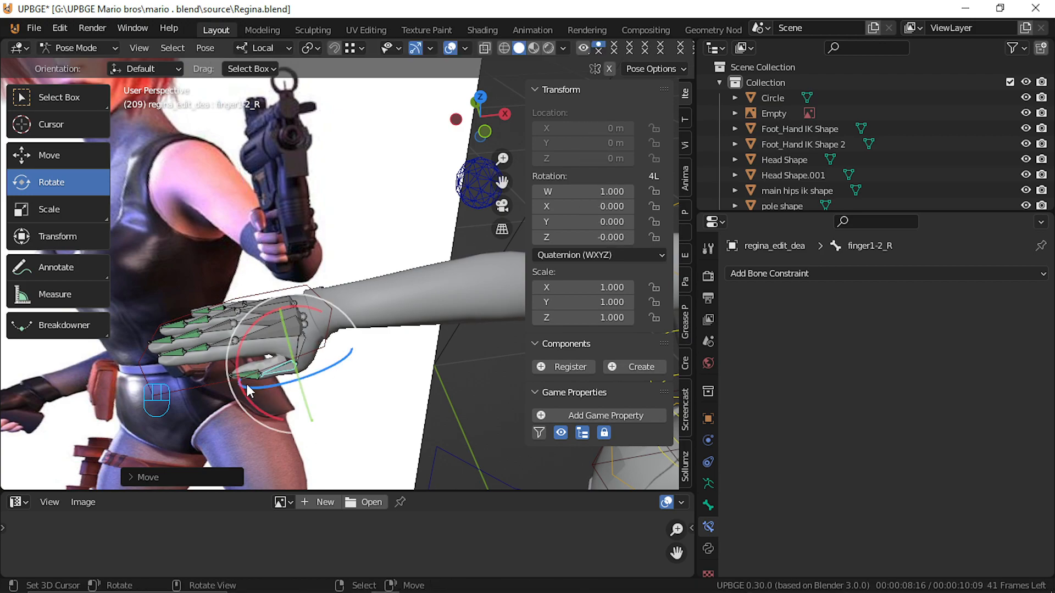
Compare the local rotation axes of the right thumb's tip, middle and base bones.
{"action": "right_click", "coordinate": [255, 373]}
{"action": "left_click", "coordinate": [259, 374]}
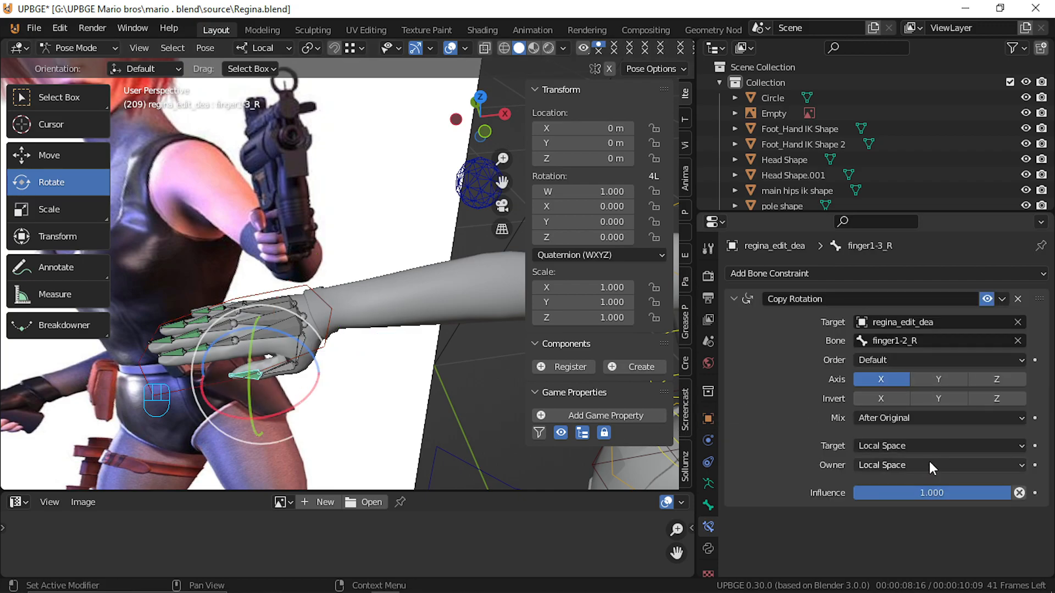
{"action": "key", "text": "shift+f"}
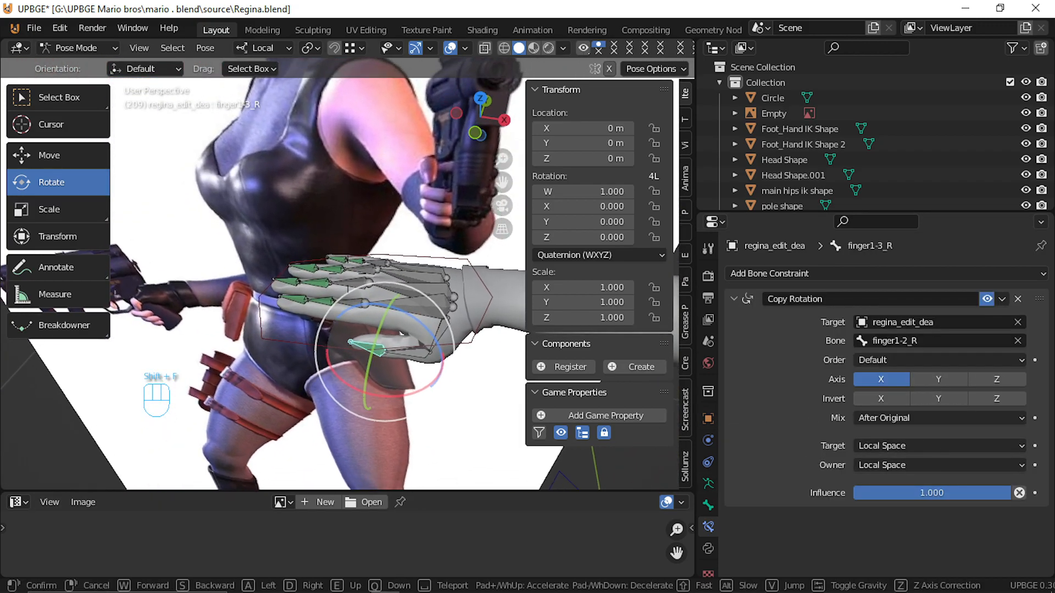
{"action": "key", "text": "w"}
{"action": "left_click", "coordinate": [348, 273]}
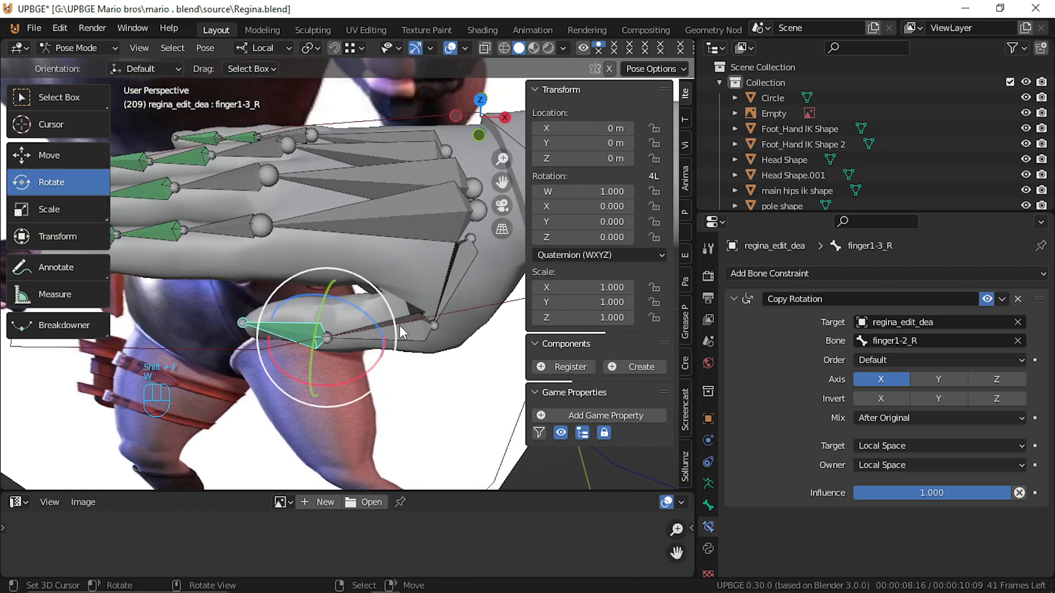
{"action": "right_click", "coordinate": [400, 325]}
{"action": "right_click", "coordinate": [401, 333]}
{"action": "left_click_drag", "start_coordinate": [403, 341], "coordinate": [405, 347]}
{"action": "right_click", "coordinate": [406, 348]}
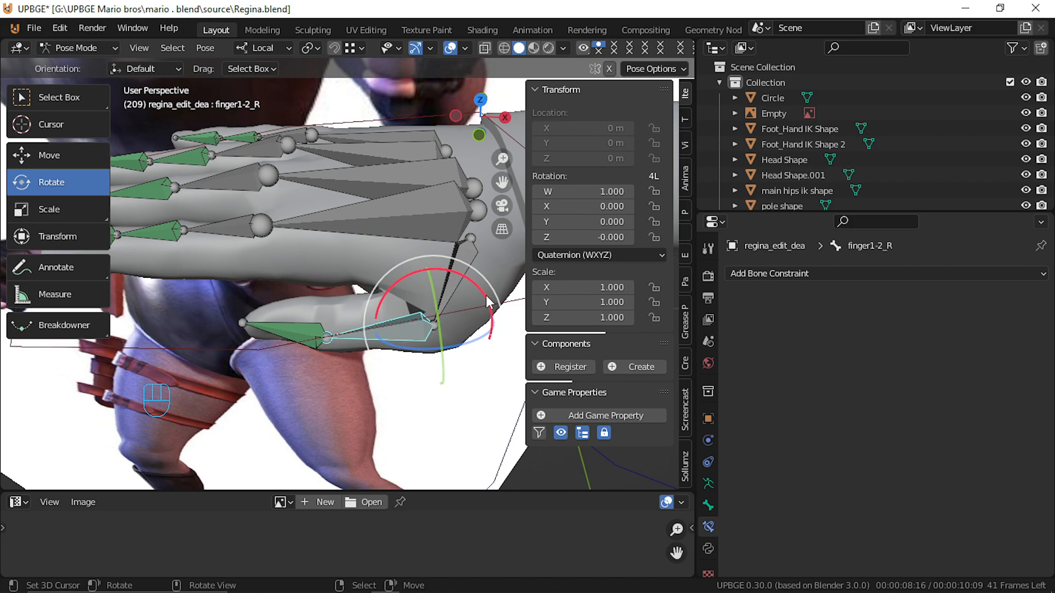
{"action": "right_click", "coordinate": [301, 336]}
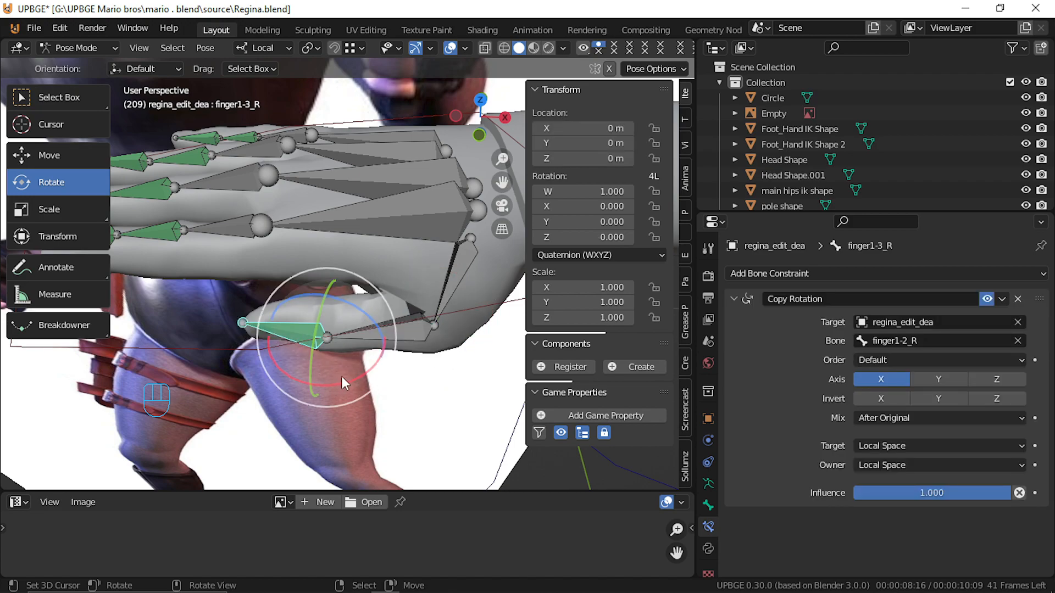
{"action": "right_click", "coordinate": [408, 321]}
{"action": "right_click", "coordinate": [404, 331]}
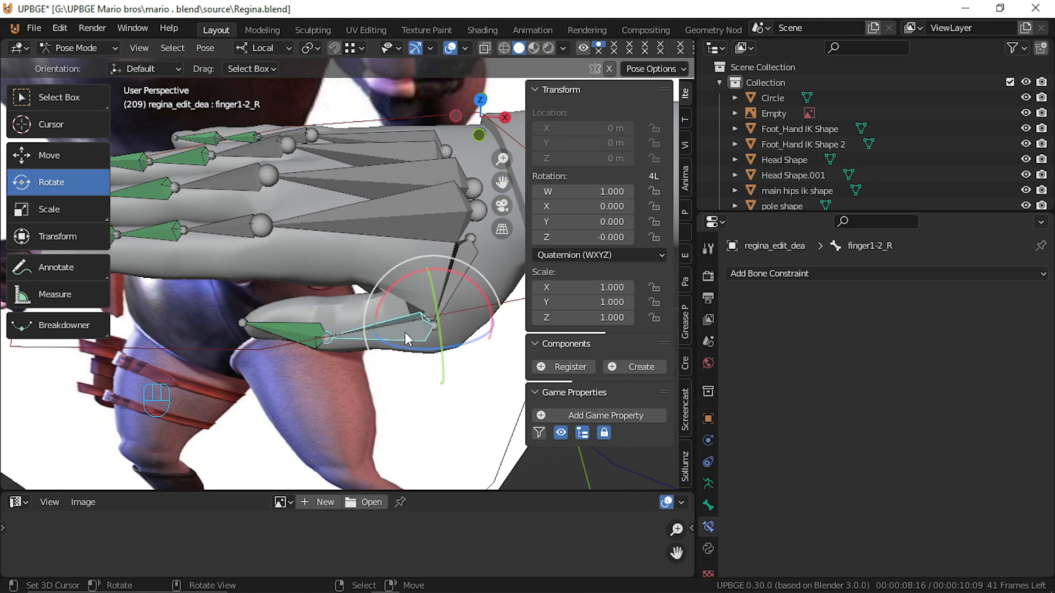
{"action": "right_click", "coordinate": [460, 269]}
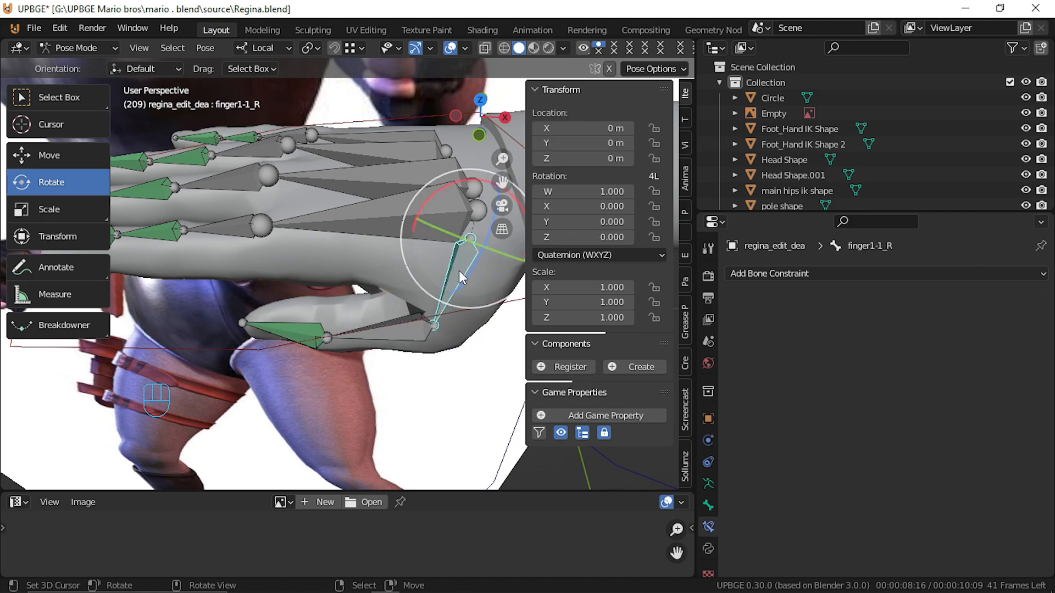
Recalculate the roll of the right thumb's three bones to the active bone, with the tip bone active.
{"action": "right_click", "coordinate": [404, 334]}
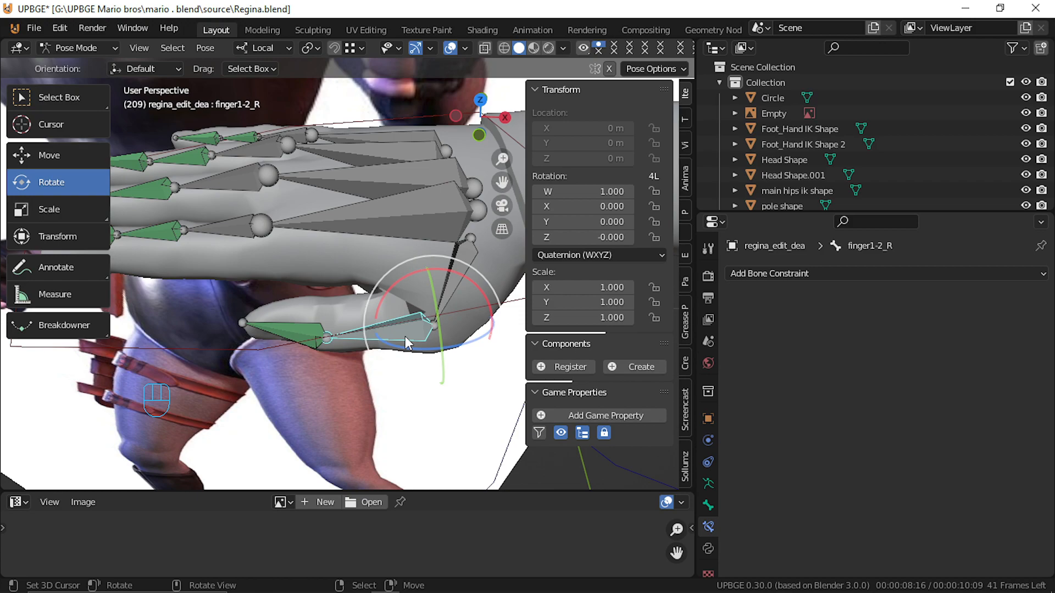
{"action": "right_click", "coordinate": [449, 282], "text": "shift"}
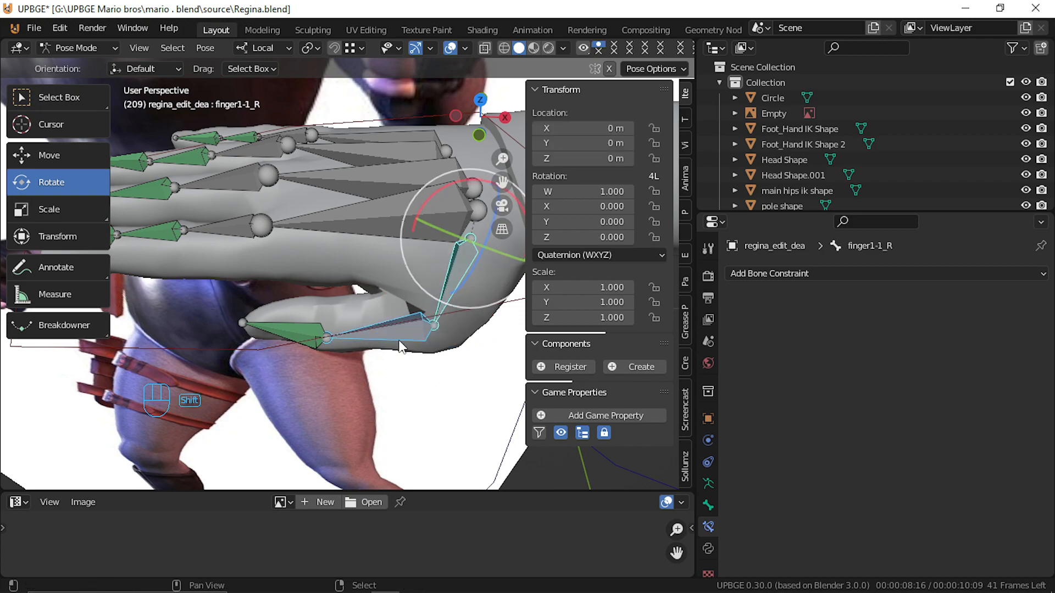
{"action": "right_click", "coordinate": [301, 333], "text": "shift"}
{"action": "key", "text": "Tab"}
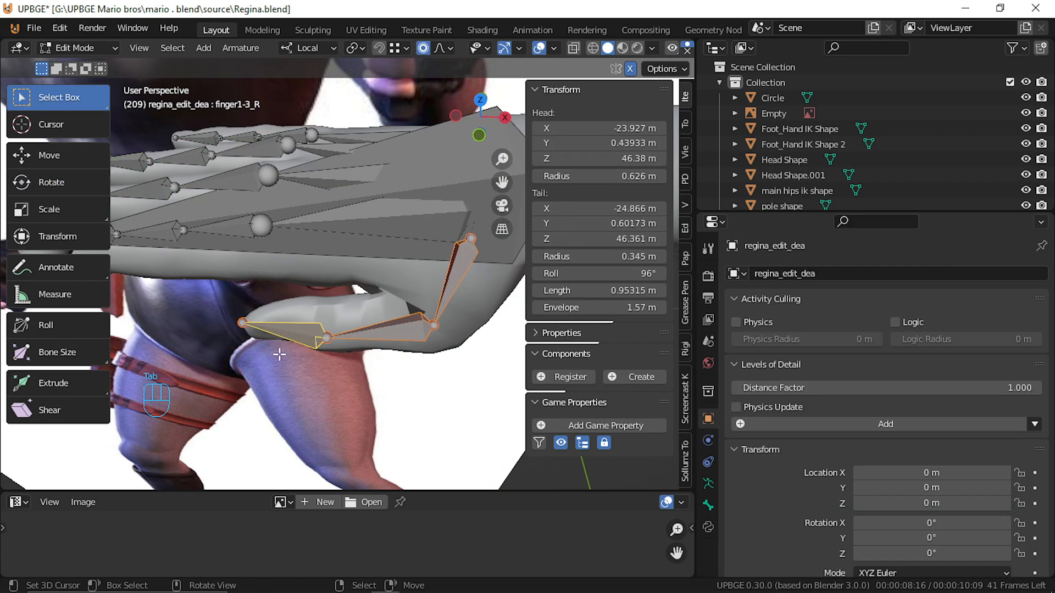
{"action": "key", "text": "ctrl+n"}
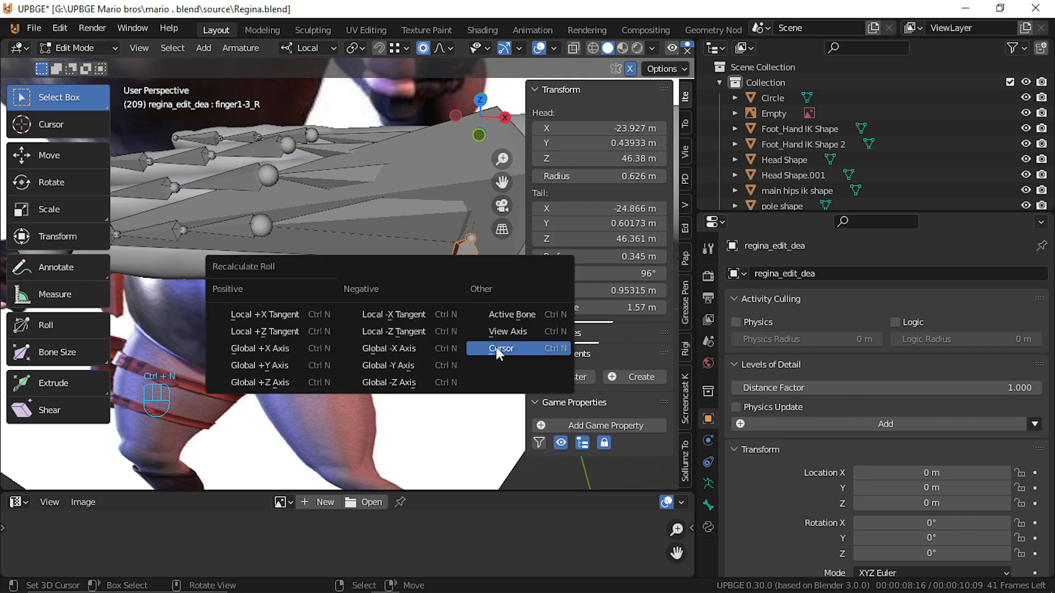
{"action": "left_click", "coordinate": [533, 314]}
{"action": "key", "text": "Tab"}
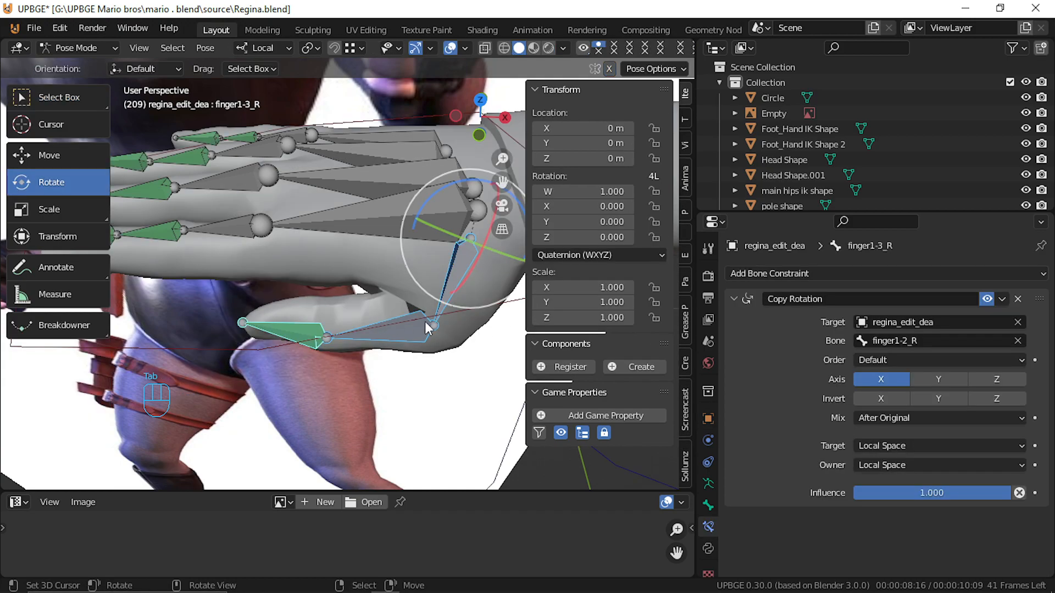
Test the right thumb's bending by rotating its bones, cancelling each rotation.
{"action": "left_click_drag", "start_coordinate": [471, 272], "coordinate": [449, 301]}
{"action": "right_click", "coordinate": [447, 298]}
{"action": "left_click", "coordinate": [393, 333]}
{"action": "left_click_drag", "start_coordinate": [403, 350], "coordinate": [407, 328]}
{"action": "right_click", "coordinate": [380, 361]}
{"action": "right_click", "coordinate": [420, 336]}
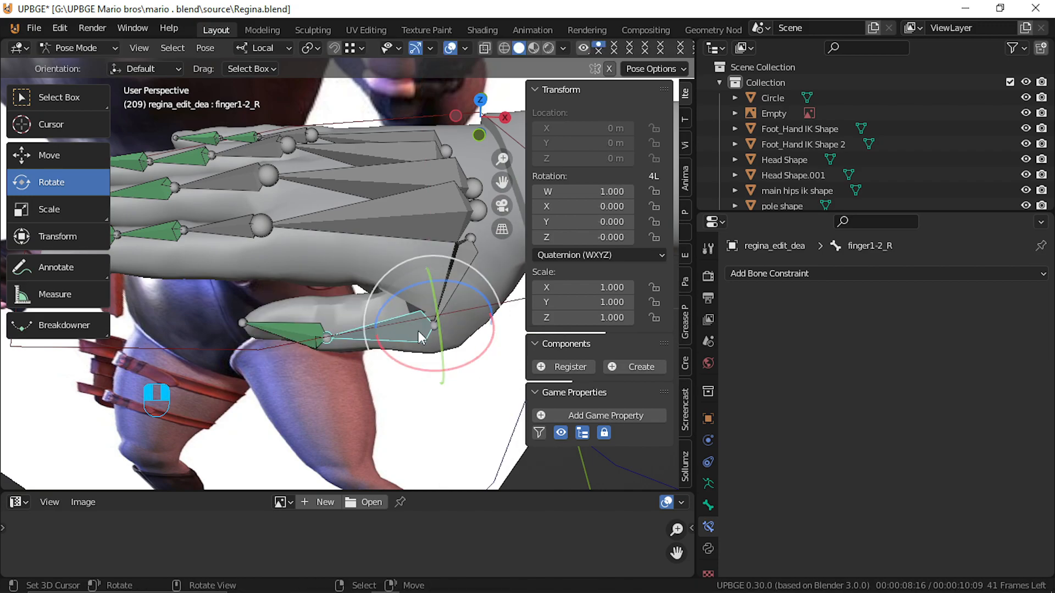
Test-rotate the first bone of the right index finger and cancel the rotation.
{"action": "key", "text": "shift+f"}
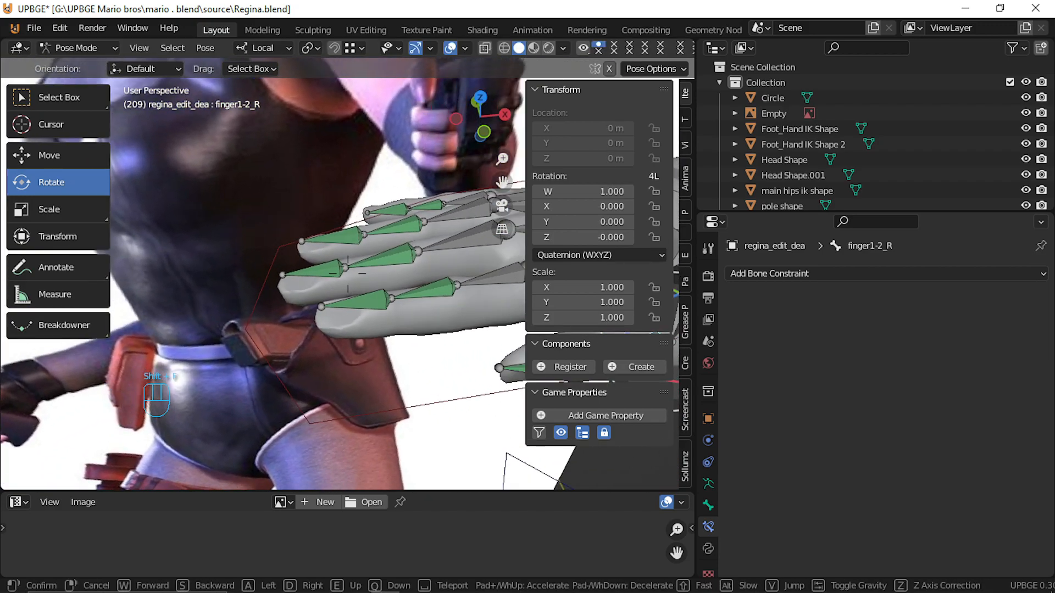
{"action": "left_click", "coordinate": [348, 274]}
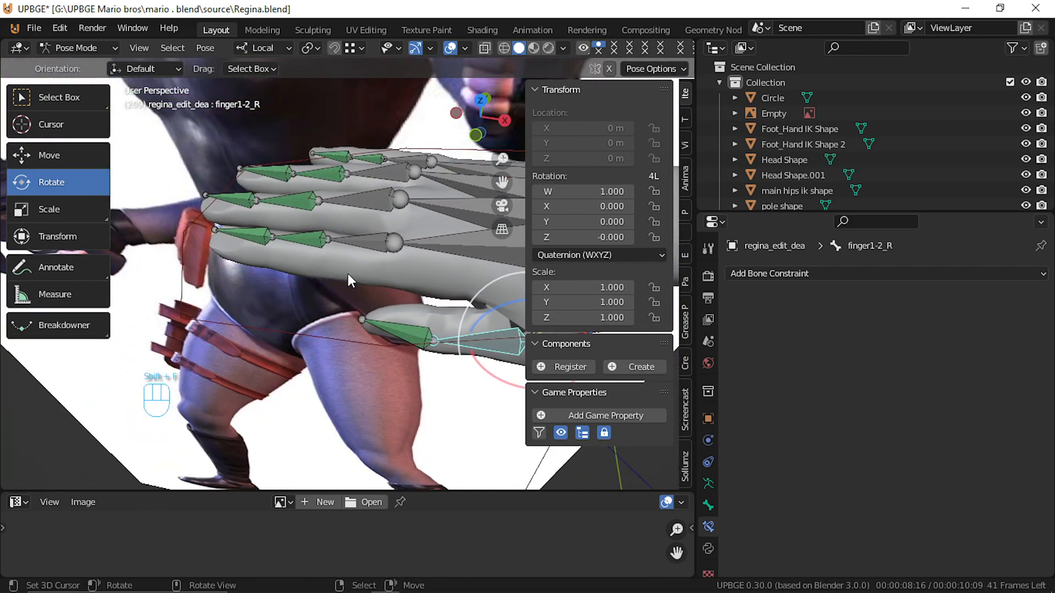
{"action": "right_click", "coordinate": [350, 236]}
{"action": "left_click_drag", "start_coordinate": [358, 201], "coordinate": [333, 205]}
{"action": "right_click", "coordinate": [334, 205]}
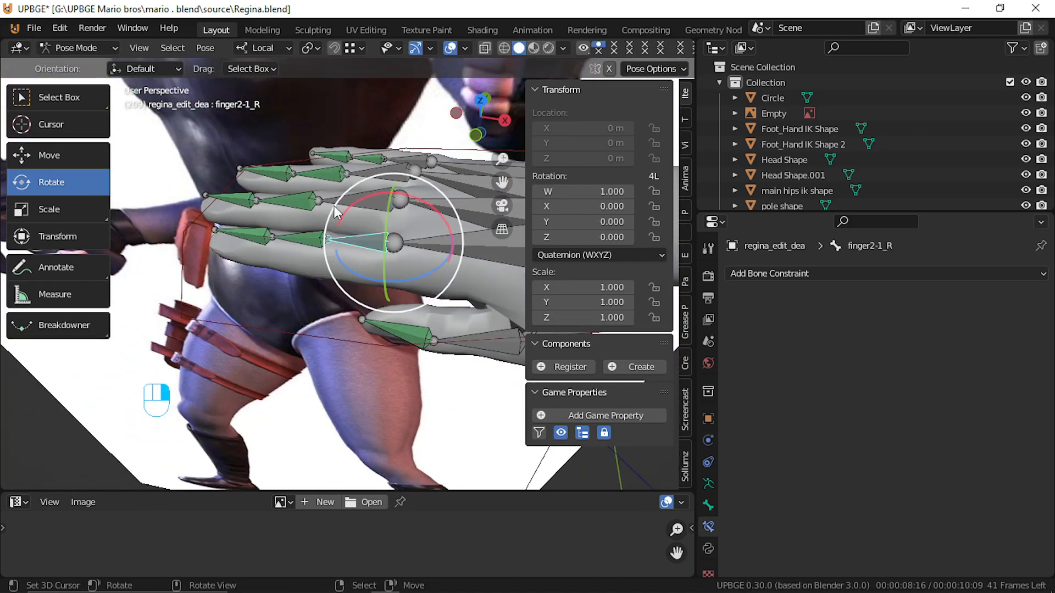
Test the left thumb's bending by rotating its outer bones, cancelling each rotation.
{"action": "key", "text": "shift+f"}
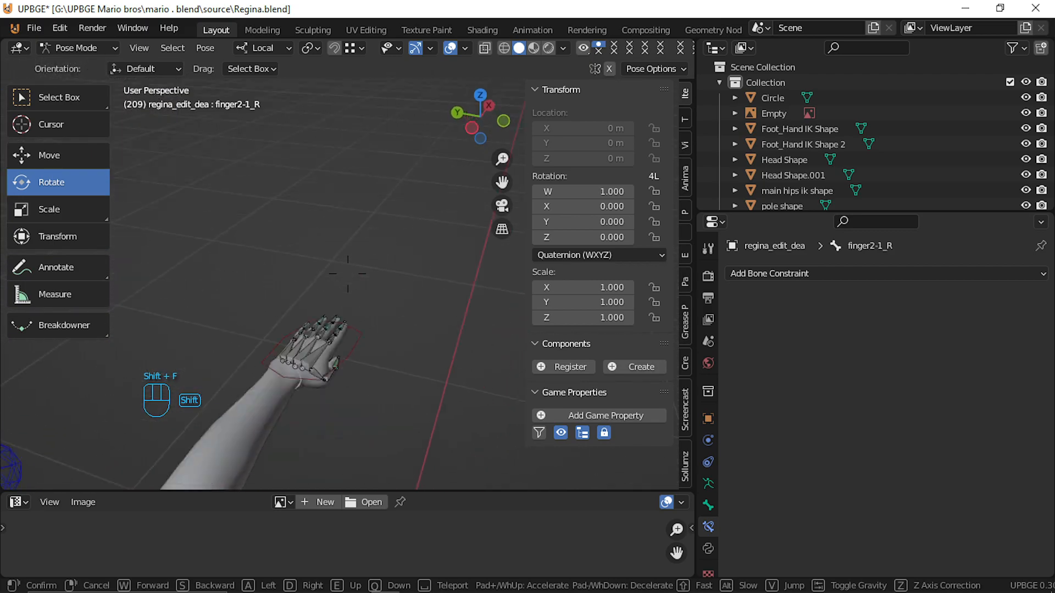
{"action": "key", "text": "w"}
{"action": "key", "text": "s"}
{"action": "left_click", "coordinate": [348, 274]}
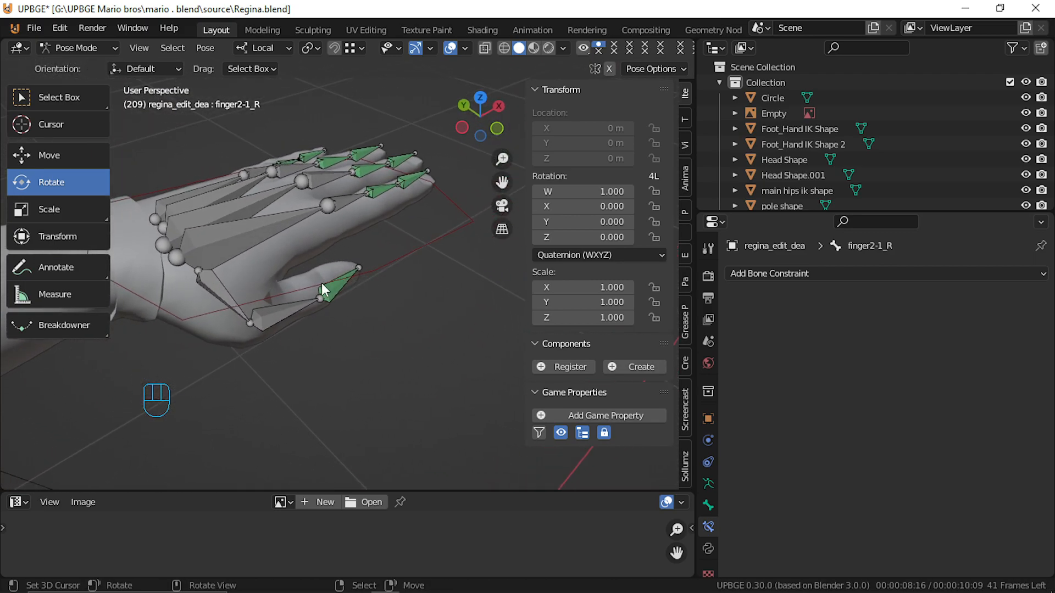
{"action": "right_click", "coordinate": [338, 287]}
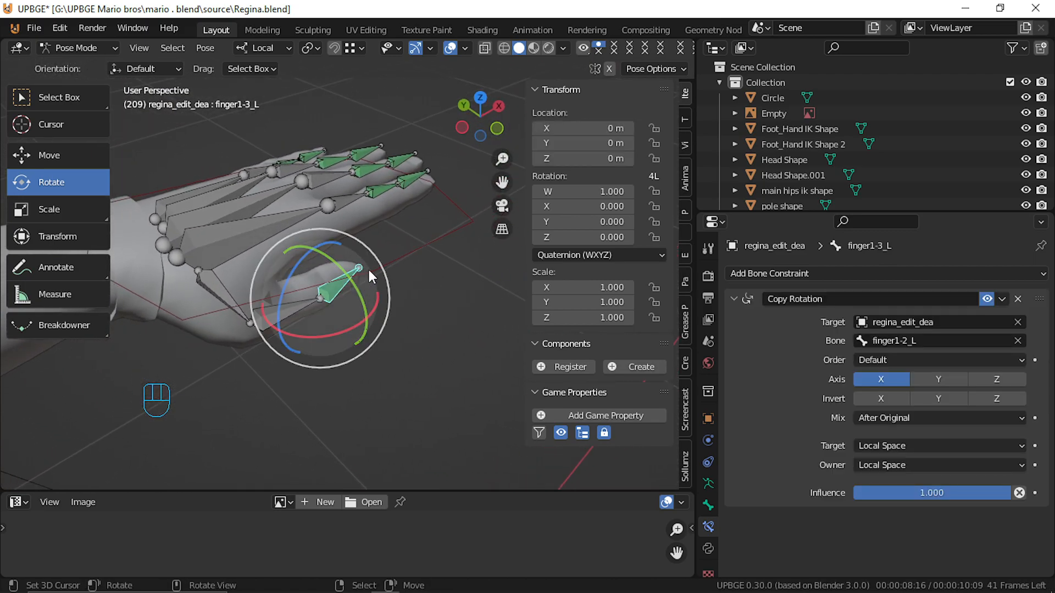
{"action": "mouse_move", "coordinate": [298, 344]}
{"action": "left_mouse_down"}
{"action": "mouse_move", "coordinate": [311, 311]}
{"action": "mouse_move", "coordinate": [299, 344]}
{"action": "left_mouse_up"}
{"action": "right_click", "coordinate": [304, 312]}
{"action": "right_click", "coordinate": [301, 310]}
{"action": "right_click", "coordinate": [299, 344]}
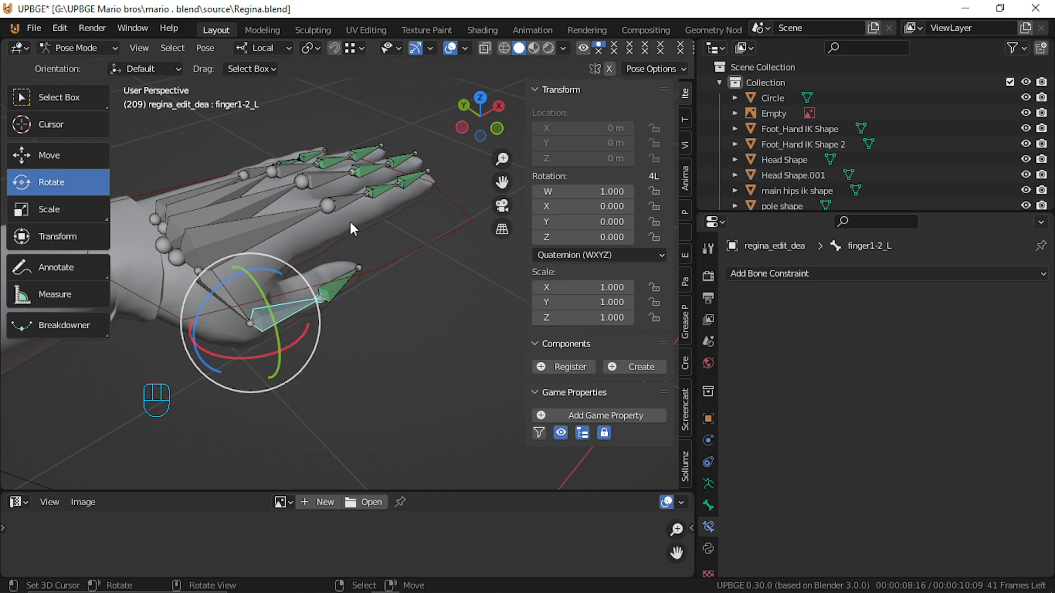
Test-rotate the first bone of the left index finger and cancel the rotation.
{"action": "right_click", "coordinate": [353, 190]}
{"action": "left_click_drag", "start_coordinate": [351, 149], "coordinate": [399, 206]}
{"action": "right_click", "coordinate": [398, 206]}
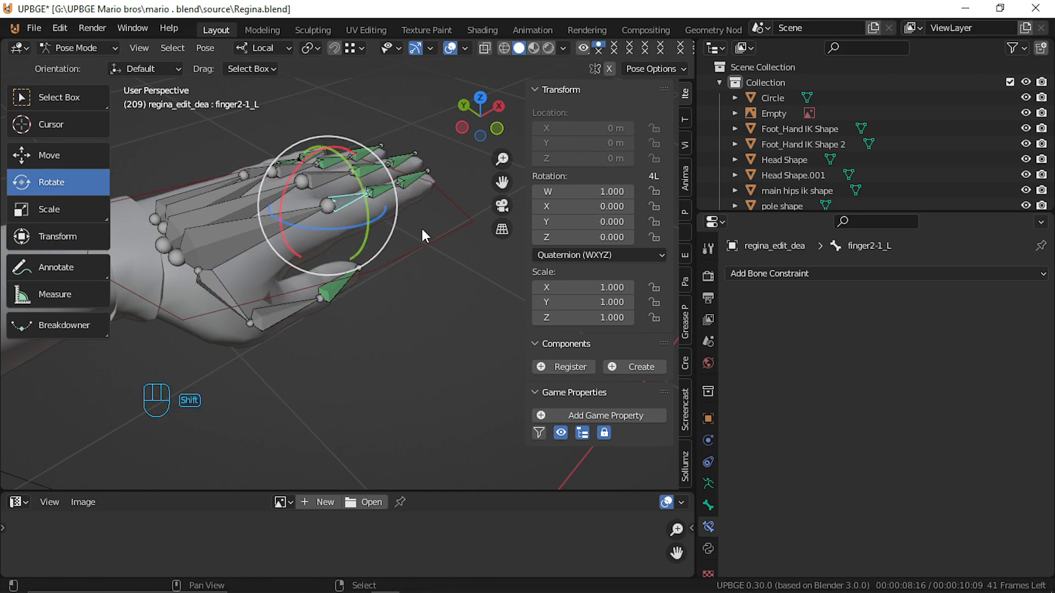
Bring the character's head and shoulders into view and display the model in Material Preview shading.
{"action": "key", "text": "shift+f"}
{"action": "key", "text": "shift+s"}
{"action": "left_click", "coordinate": [347, 273]}
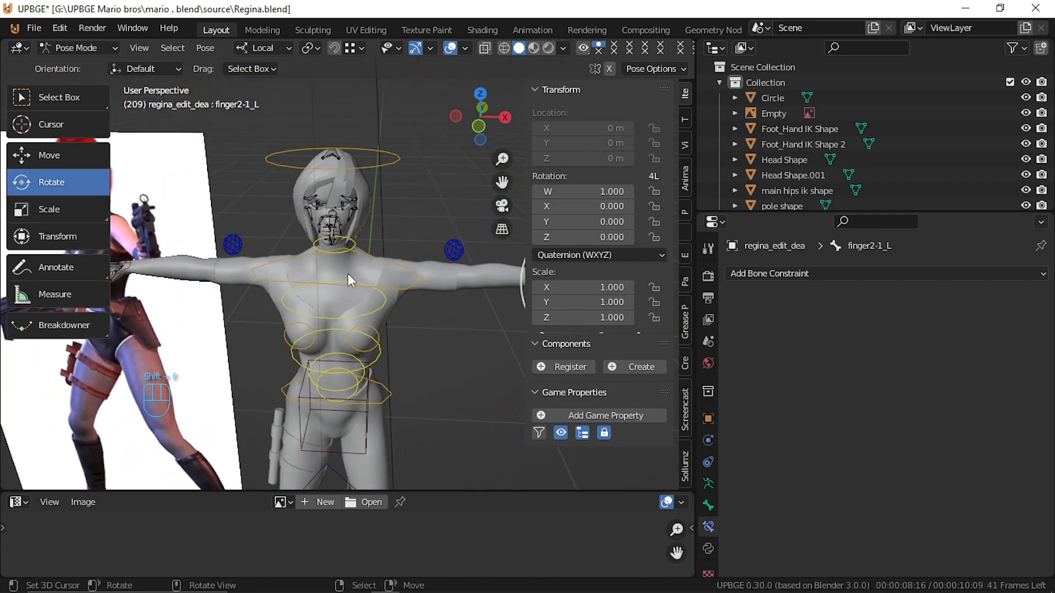
{"action": "key", "text": "shift+f"}
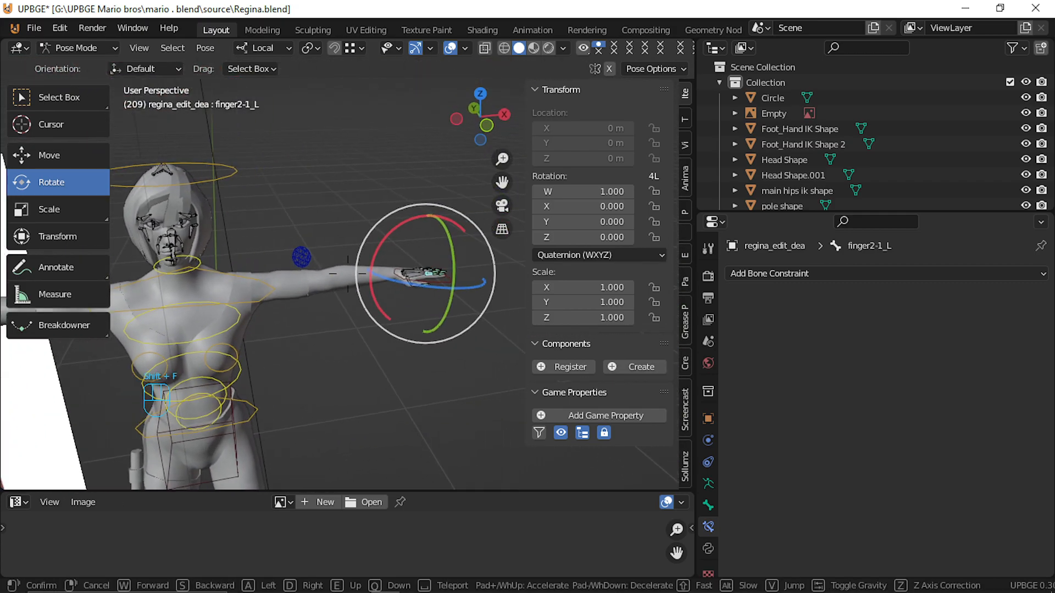
{"action": "key", "text": "w"}
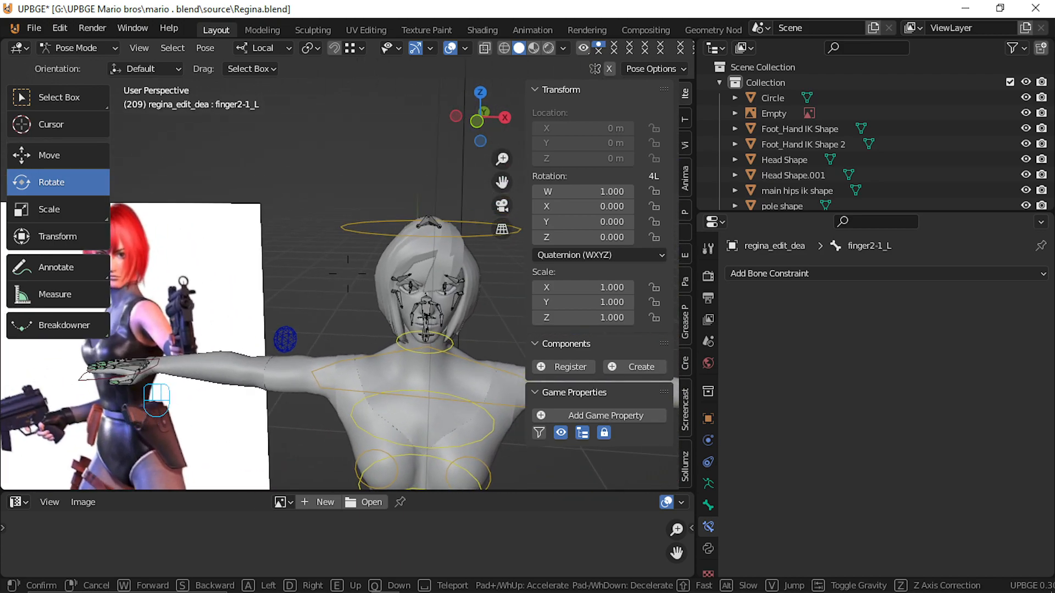
{"action": "left_click", "coordinate": [348, 274]}
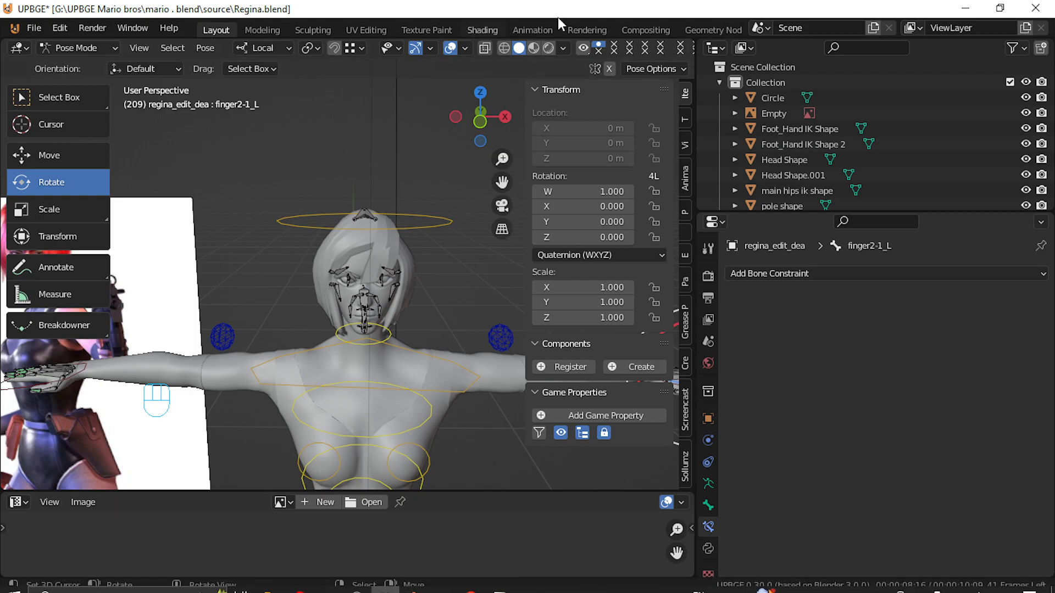
{"action": "left_click", "coordinate": [534, 47]}
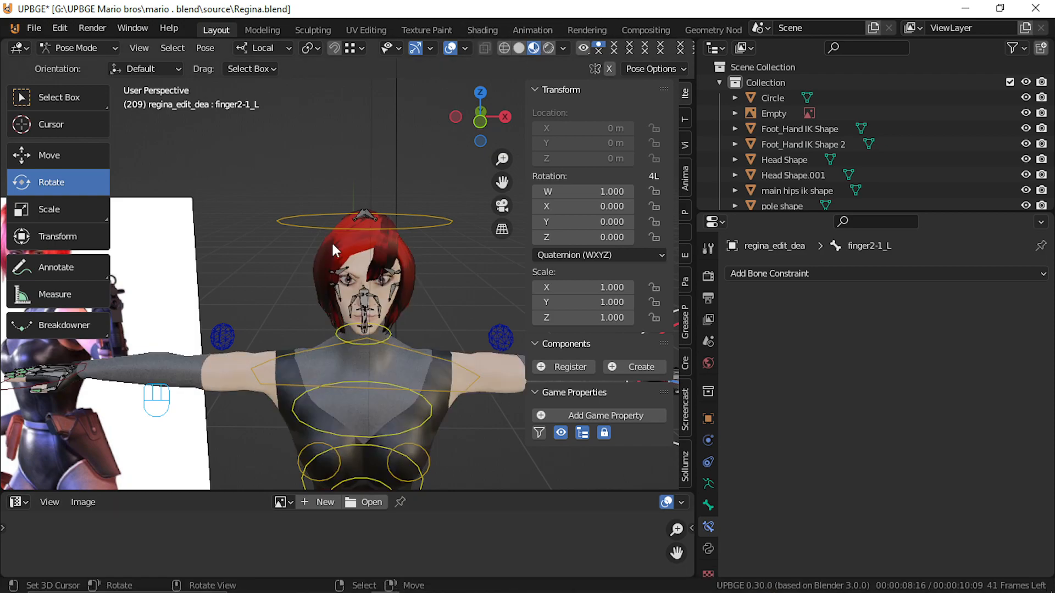
Switch the armature from Pose Mode to Object Mode and select the character's hair mesh.
{"action": "key", "text": "shift+f"}
{"action": "key", "text": "w"}
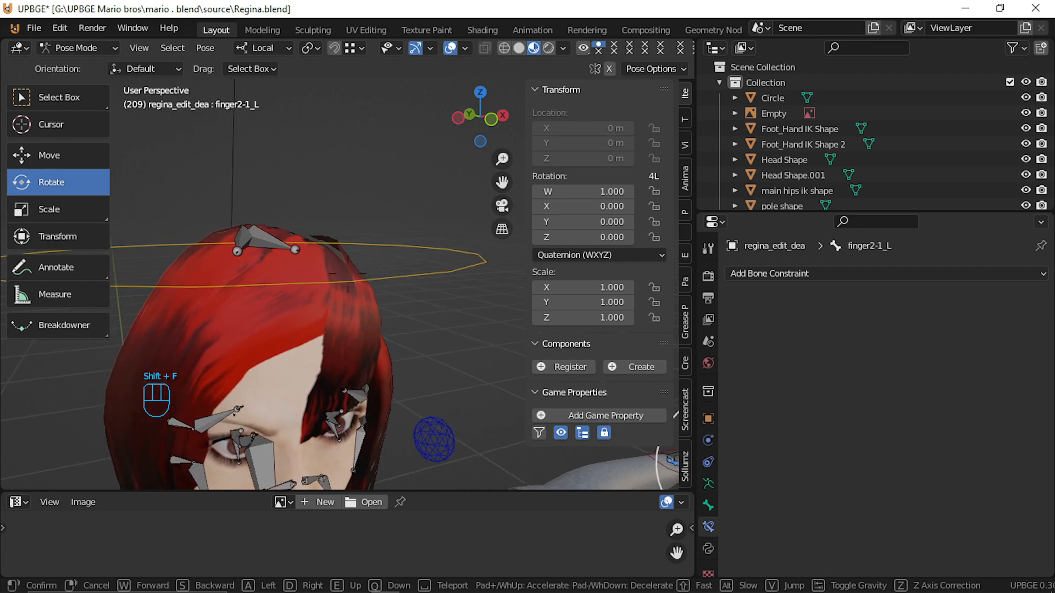
{"action": "left_click", "coordinate": [347, 271]}
{"action": "left_click", "coordinate": [349, 262]}
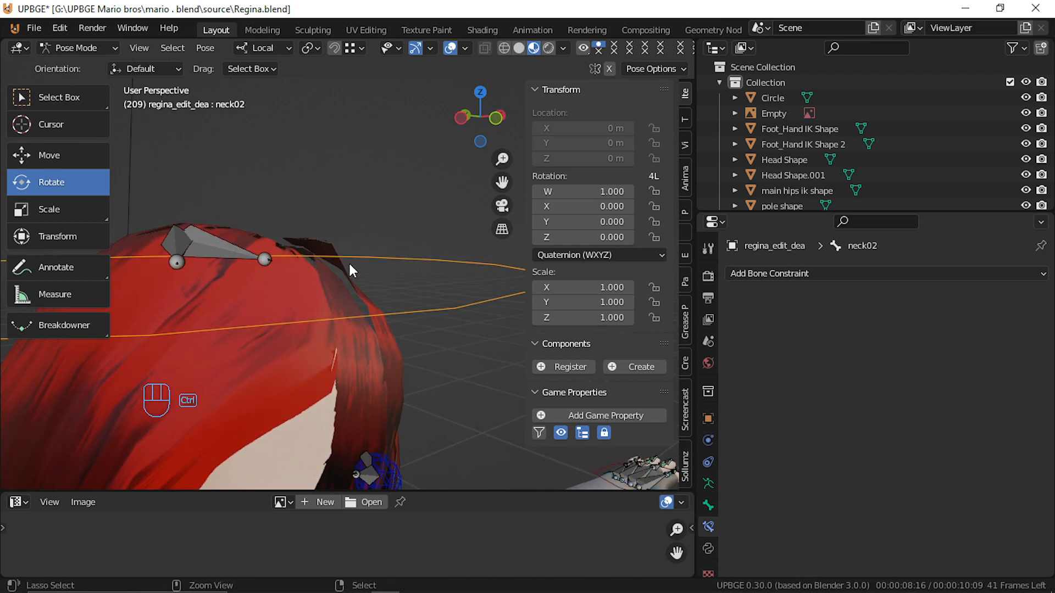
{"action": "key", "text": "ctrl+Tab"}
{"action": "left_click", "coordinate": [338, 273]}
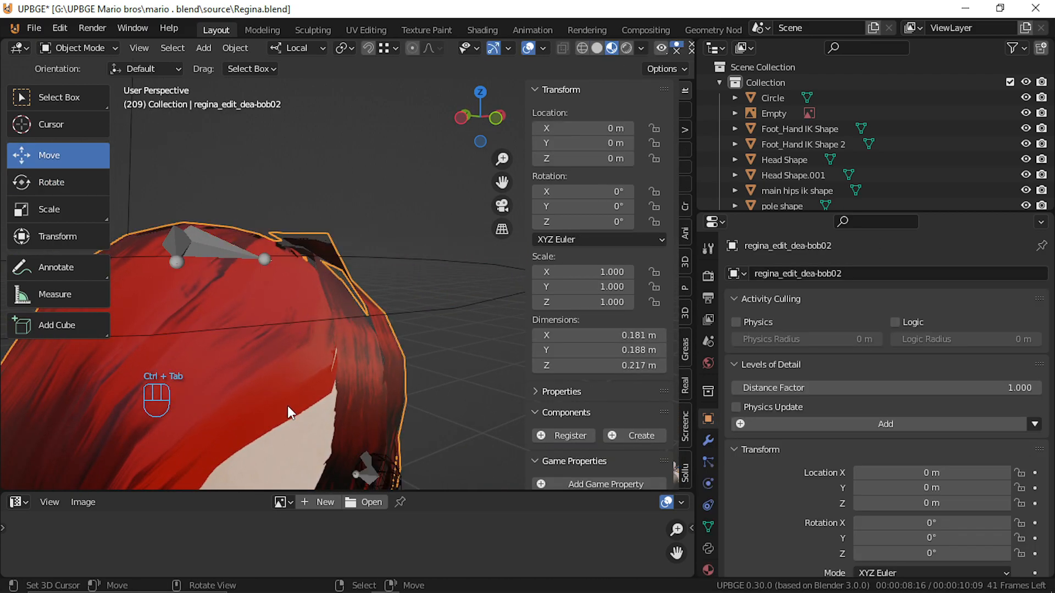
{"action": "mouse_move", "coordinate": [340, 587]}
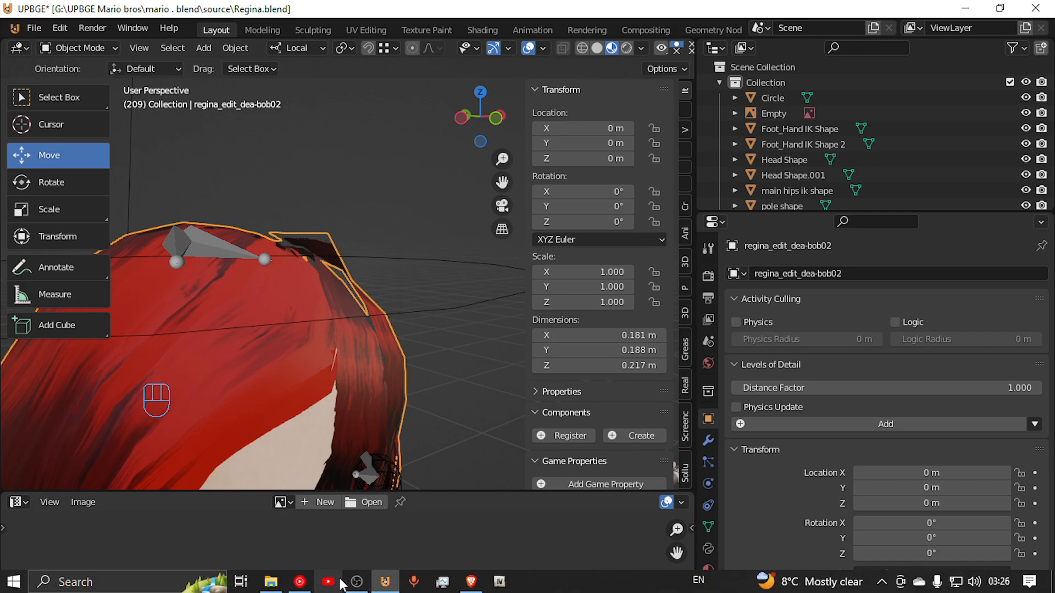
{"action": "left_click", "coordinate": [354, 582]}
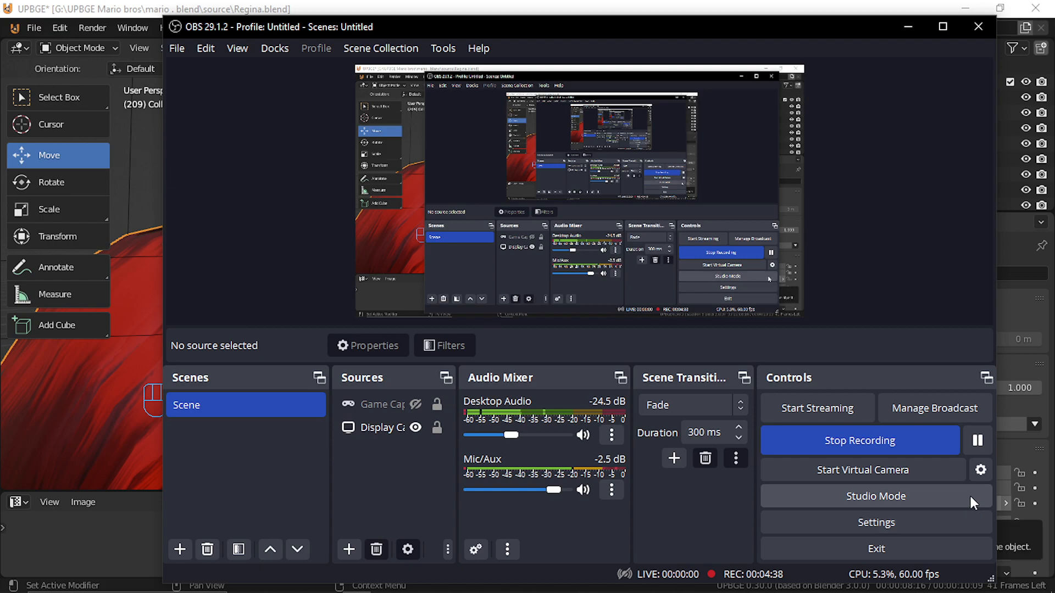
{"action": "left_click", "coordinate": [980, 445]}
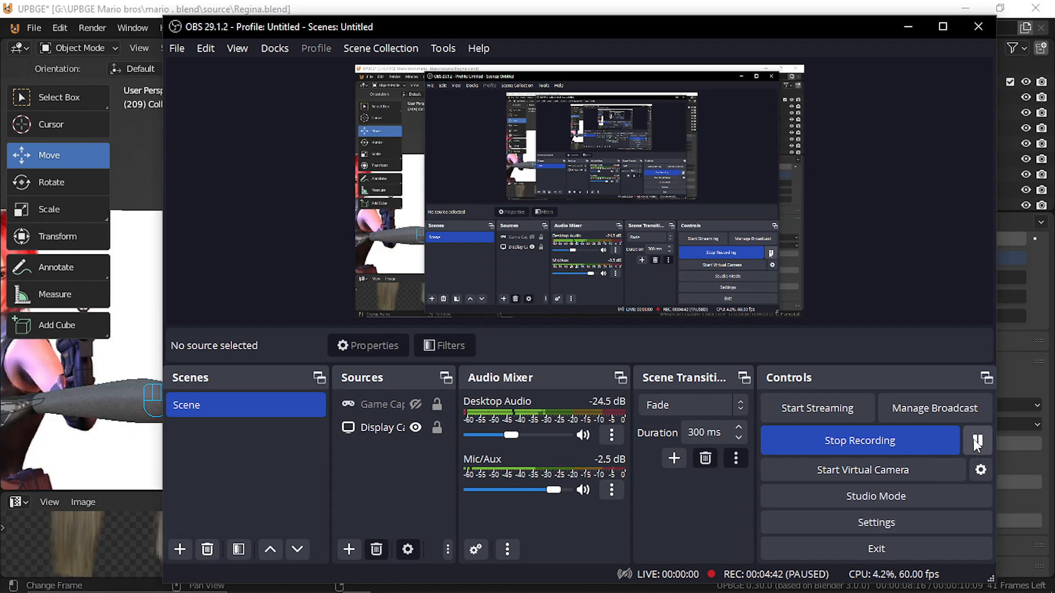
{"action": "left_click", "coordinate": [906, 27]}
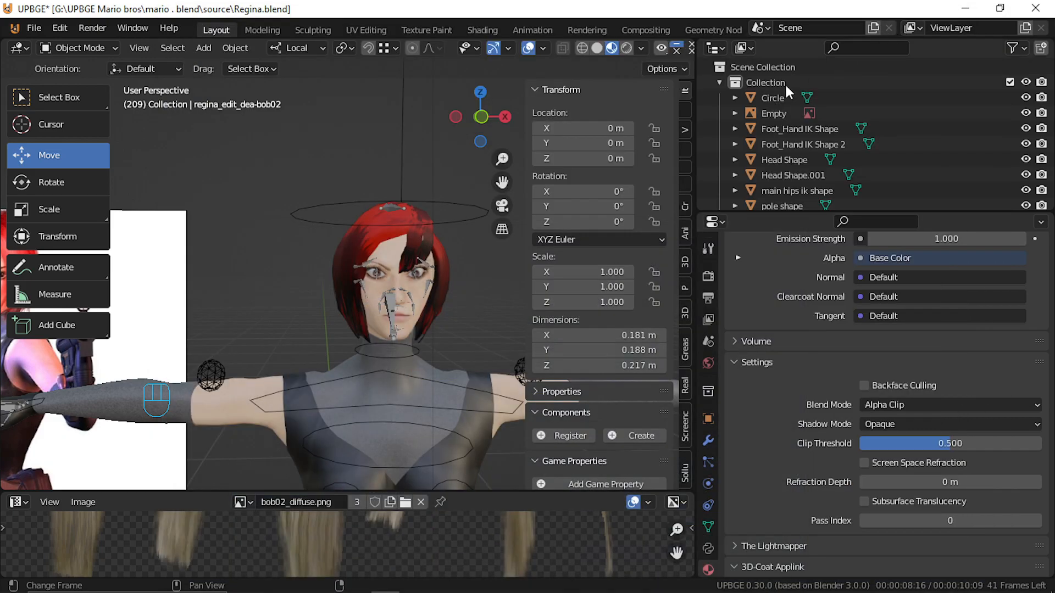
Examine the textured character's hair, face and full body from several angles in Material Preview.
{"action": "key", "text": "shift+f"}
{"action": "key", "text": "s"}
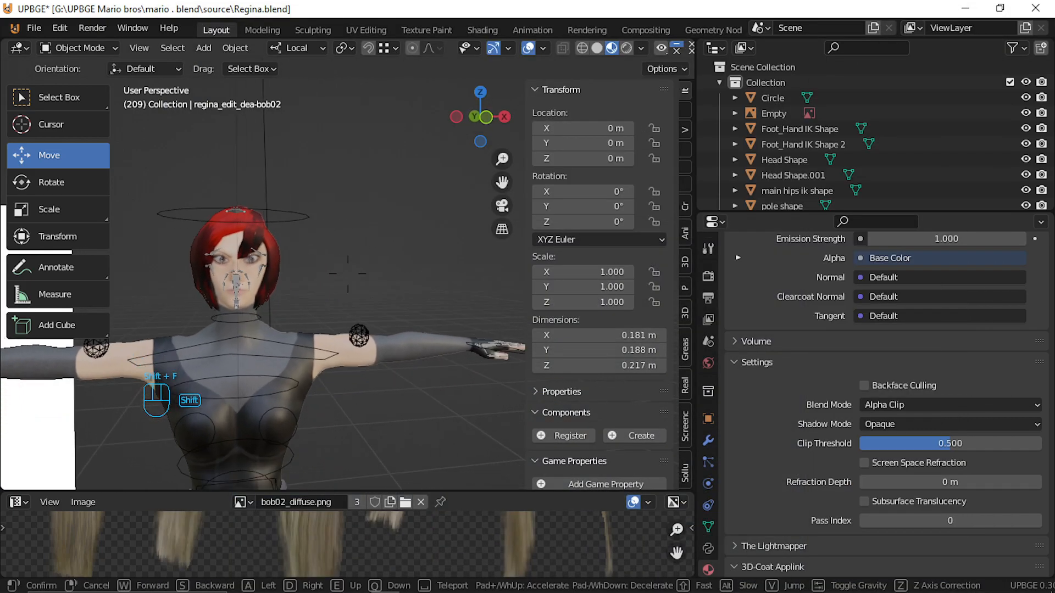
{"action": "key", "text": "w"}
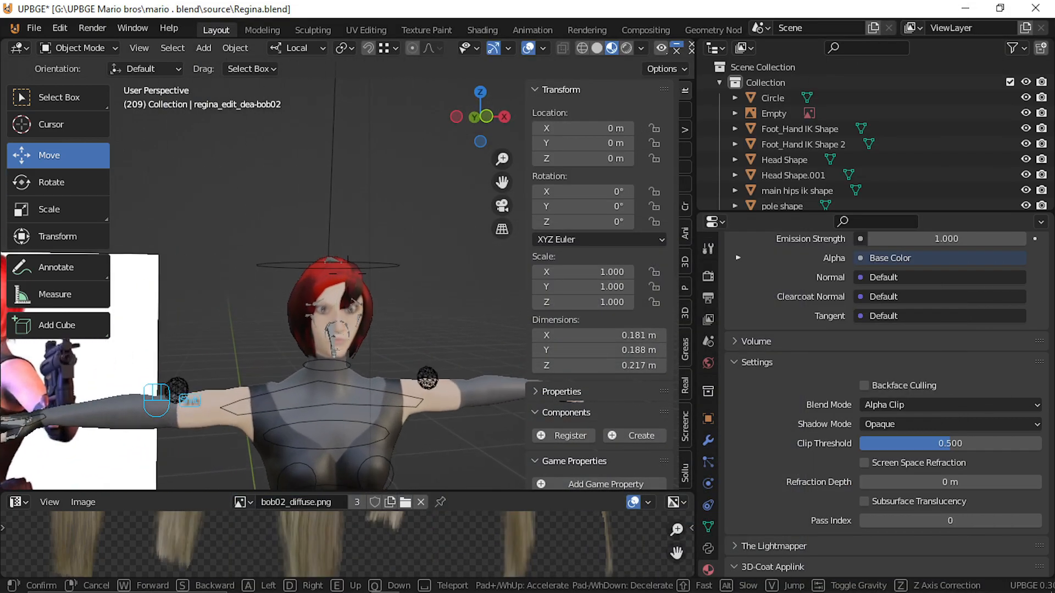
{"action": "key", "text": "w"}
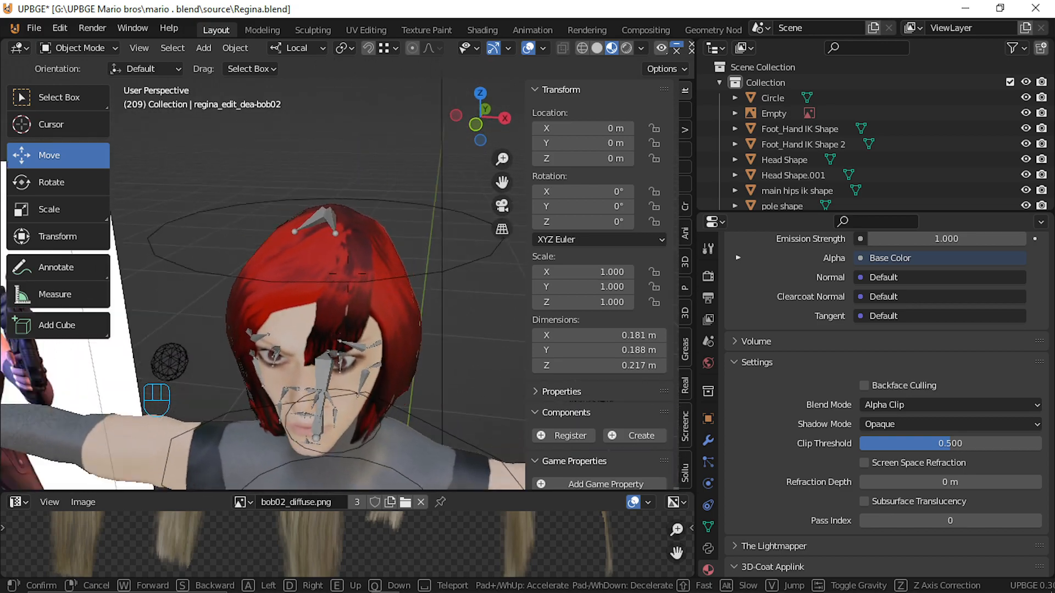
{"action": "key", "text": "q"}
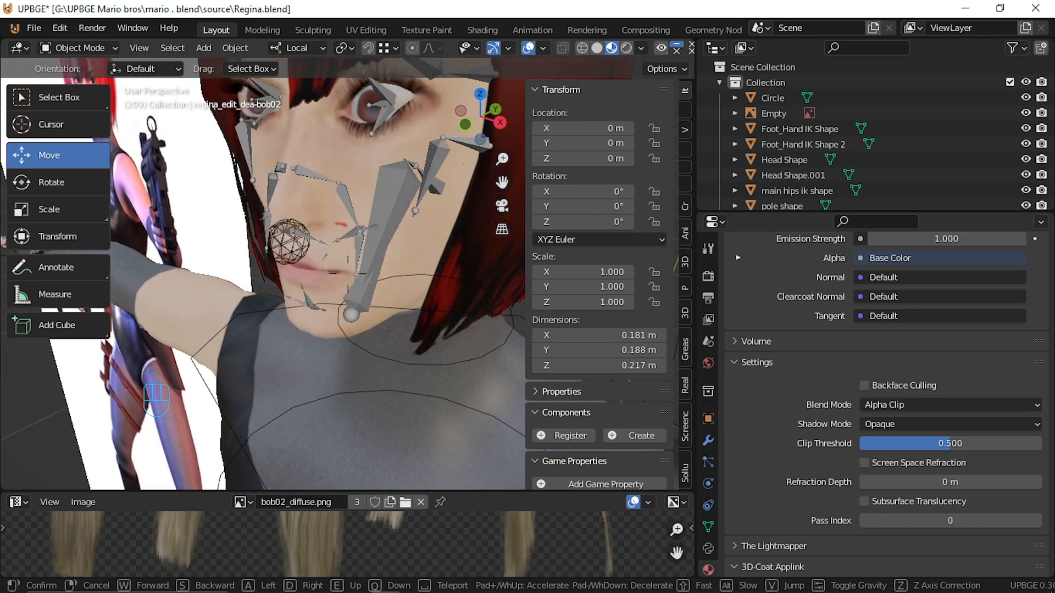
{"action": "key", "text": "s"}
{"action": "key", "text": "s"}
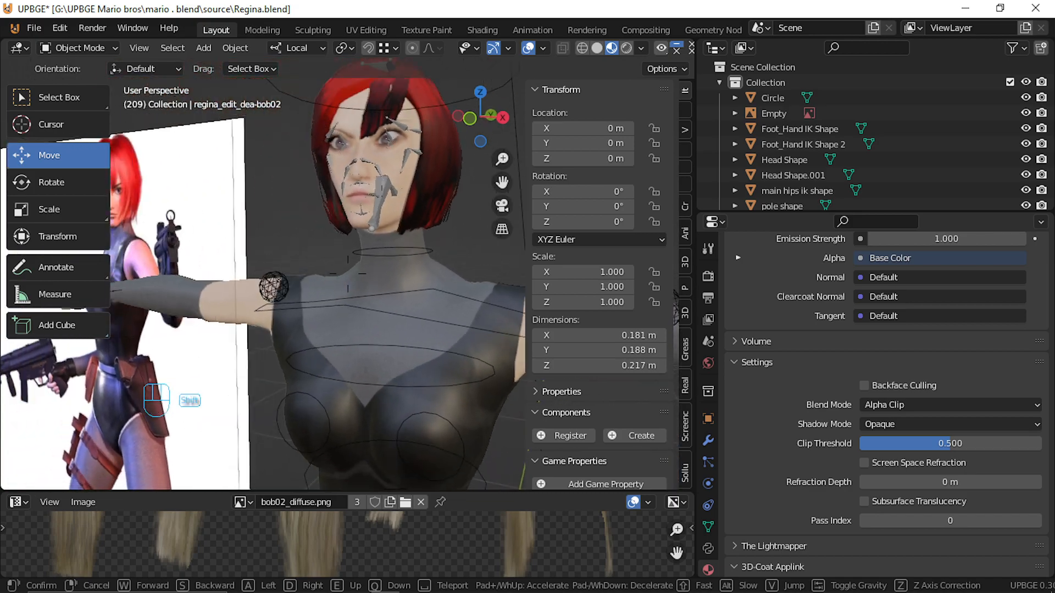
{"action": "key", "text": "s"}
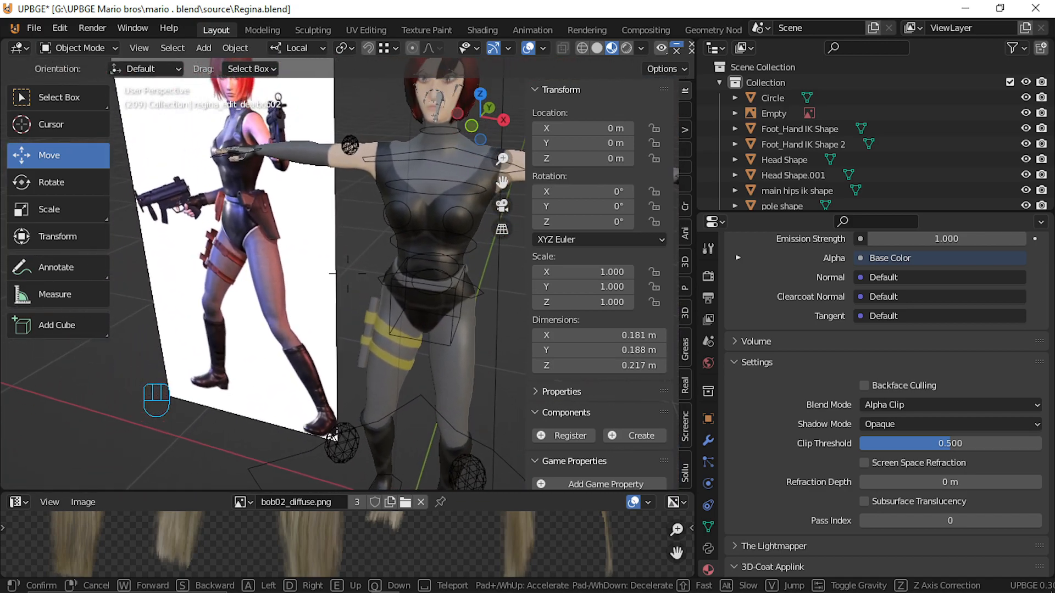
{"action": "left_click", "coordinate": [348, 274]}
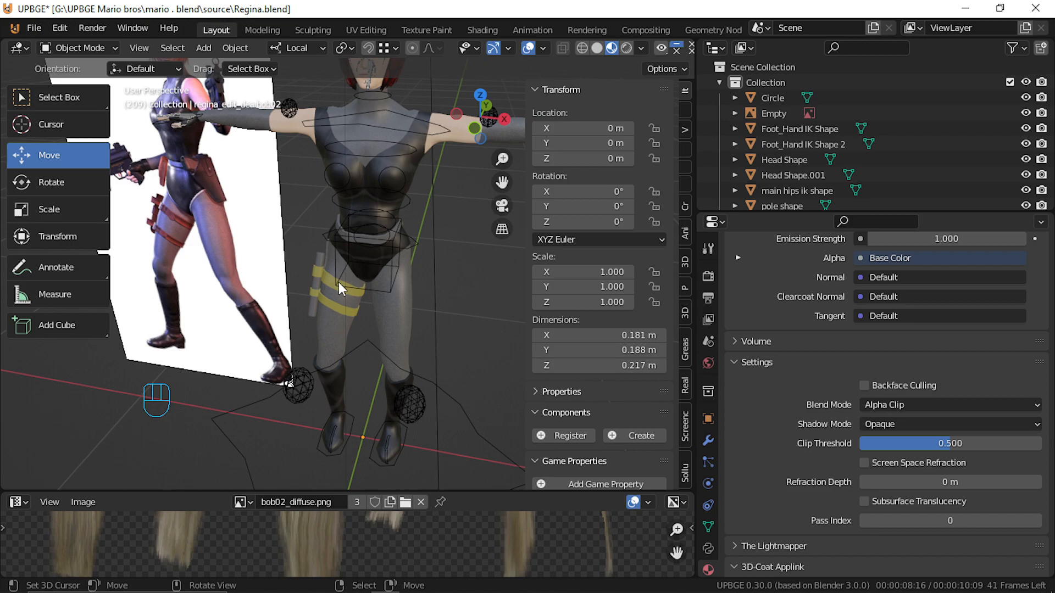
Put the armature in Pose Mode and test-move the main hip control bone along its local Z axis, cancelling the move.
{"action": "left_click", "coordinate": [387, 260]}
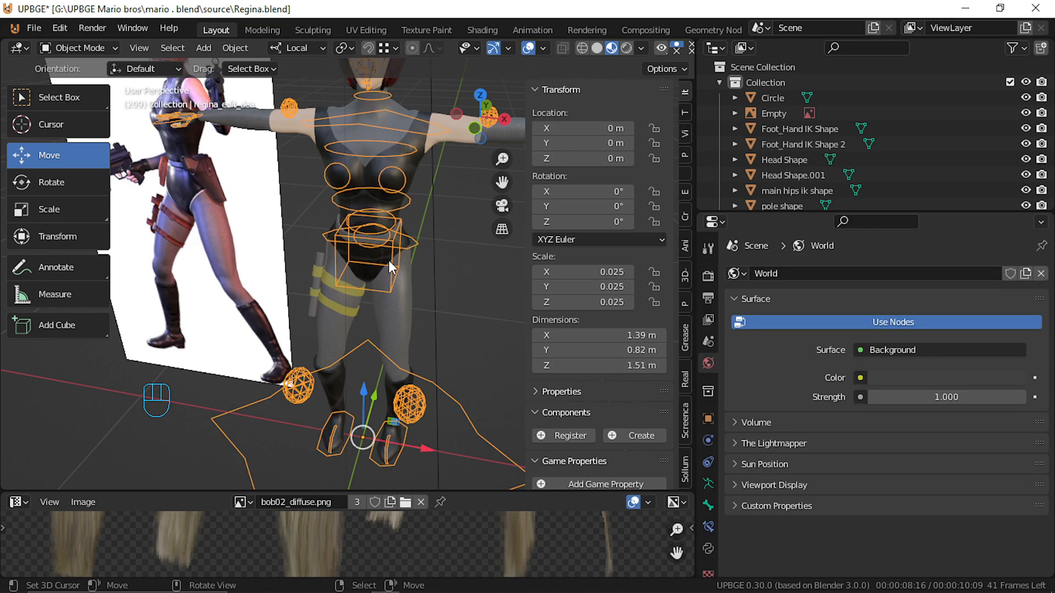
{"action": "key", "text": "ctrl+Tab"}
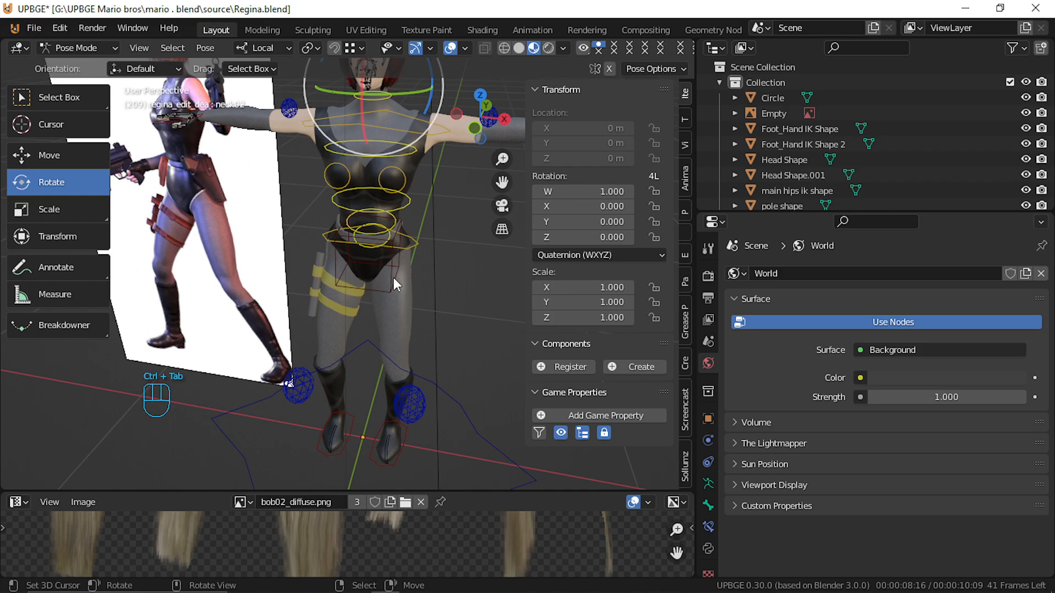
{"action": "left_click", "coordinate": [393, 278]}
{"action": "key", "text": "g"}
{"action": "key", "text": "z"}
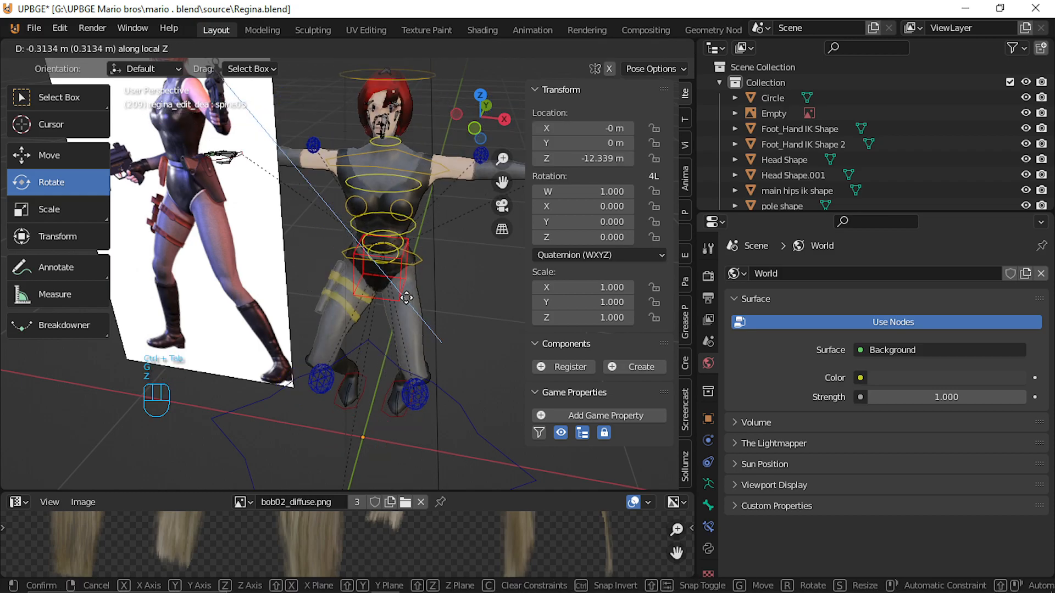
{"action": "right_click", "coordinate": [413, 285]}
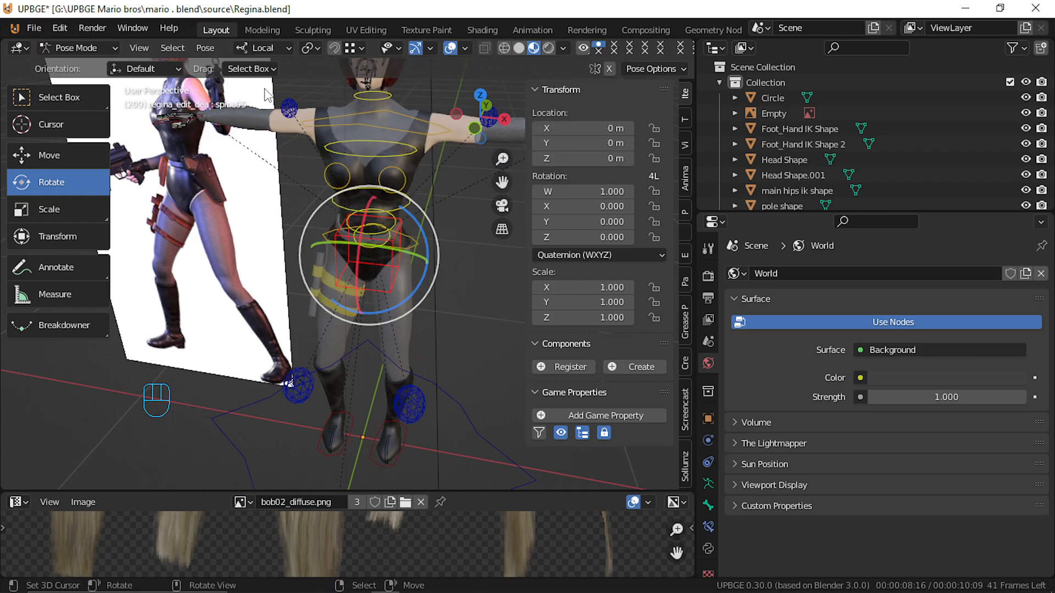
Keep the Local transform orientation and test-move the hip control bone along the global Z axis, cancelling the move.
{"action": "left_click", "coordinate": [252, 46]}
{"action": "left_click", "coordinate": [258, 107]}
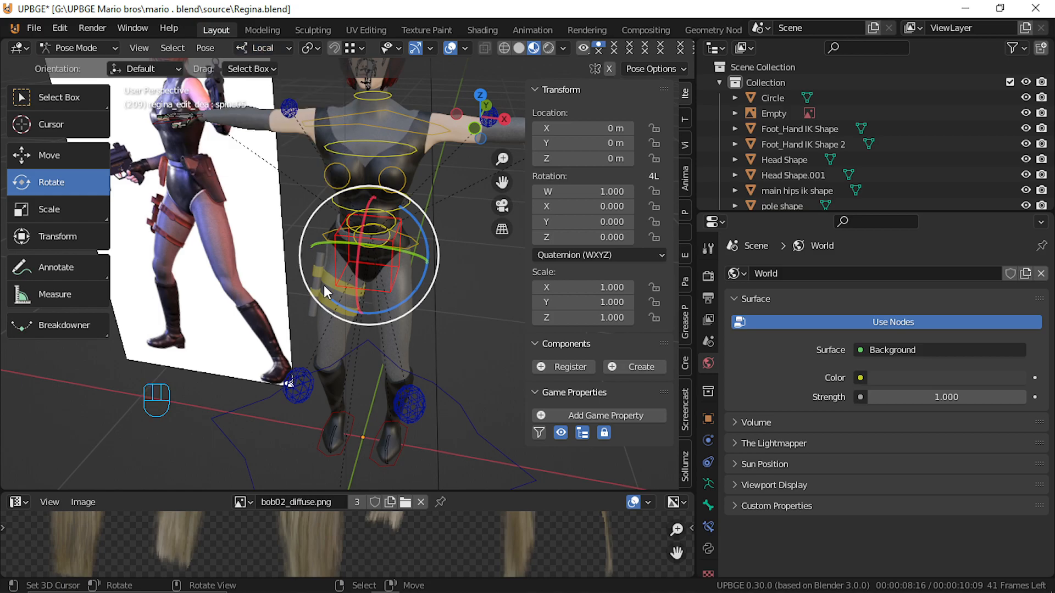
{"action": "key", "text": "g"}
{"action": "key", "text": "z"}
{"action": "key", "text": "z"}
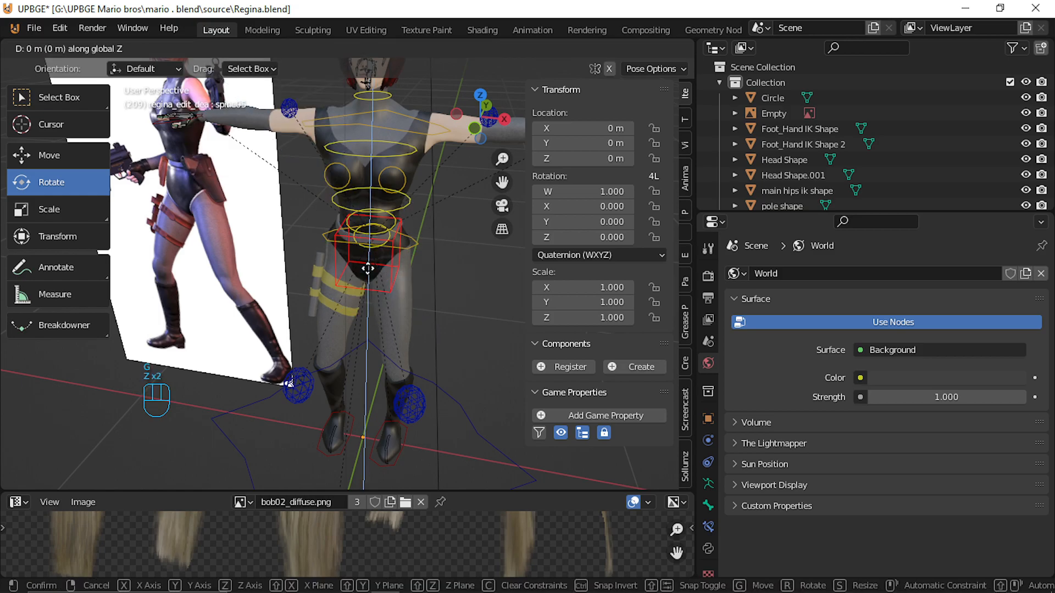
{"action": "right_click", "coordinate": [367, 284]}
Enter Edit Mode on the armature and recalculate the roll of the hip bone spine05 from the front orthographic view.
{"action": "key", "text": "Tab"}
{"action": "key", "text": "Tab"}
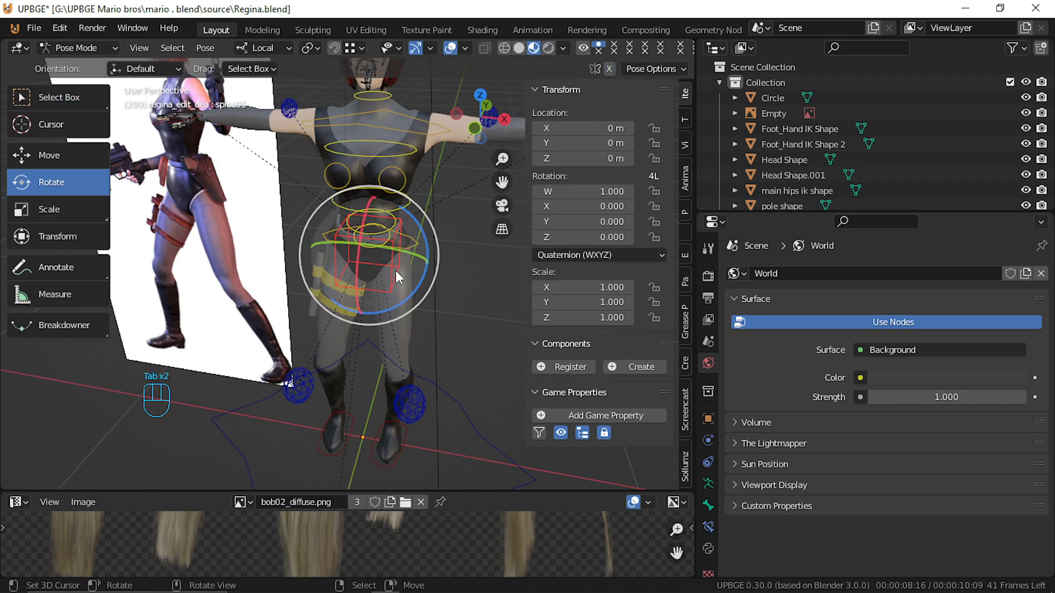
{"action": "key", "text": "Tab"}
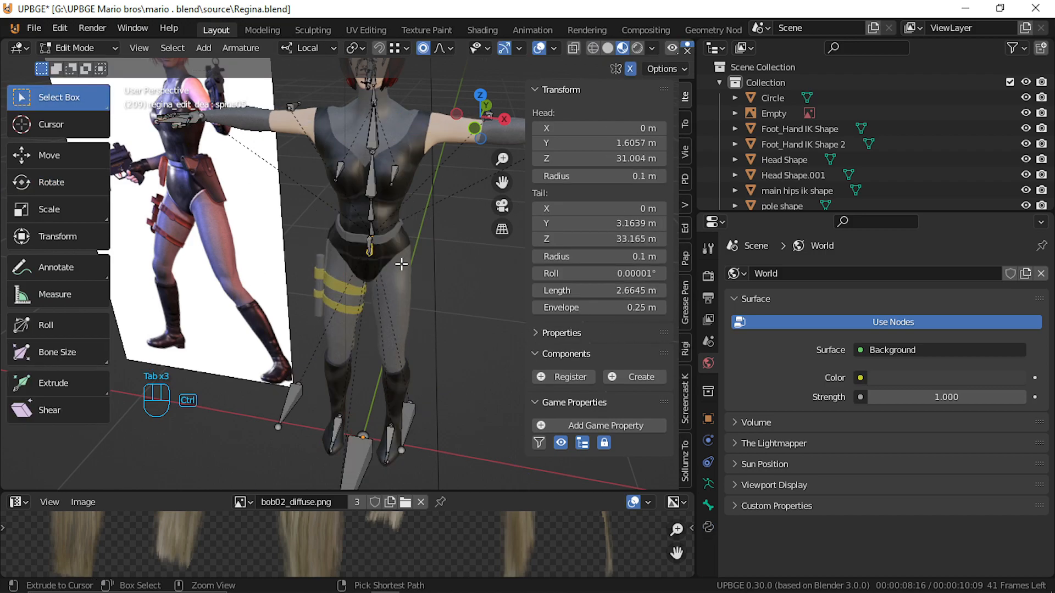
{"action": "key", "text": "ctrl+n"}
{"action": "left_click", "coordinate": [374, 258]}
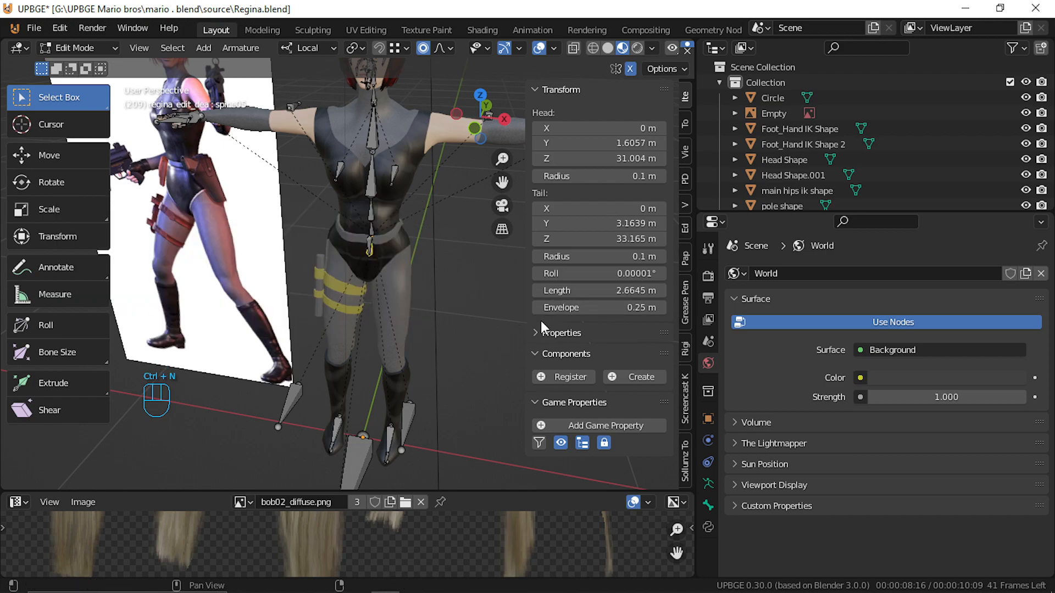
{"action": "key", "text": "KP_1"}
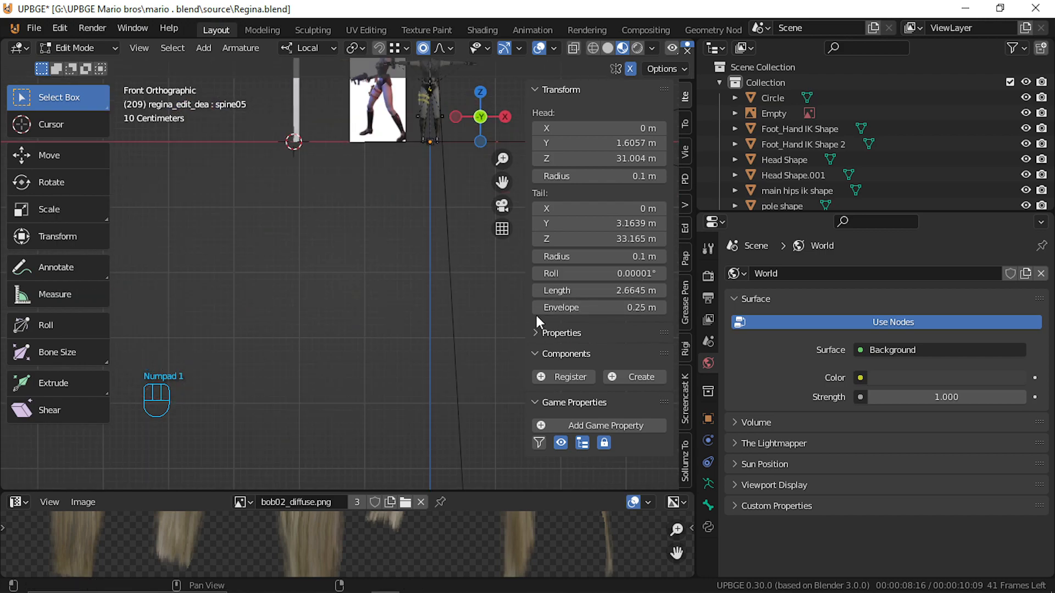
{"action": "key", "text": "ctrl+n"}
{"action": "left_click", "coordinate": [536, 316]}
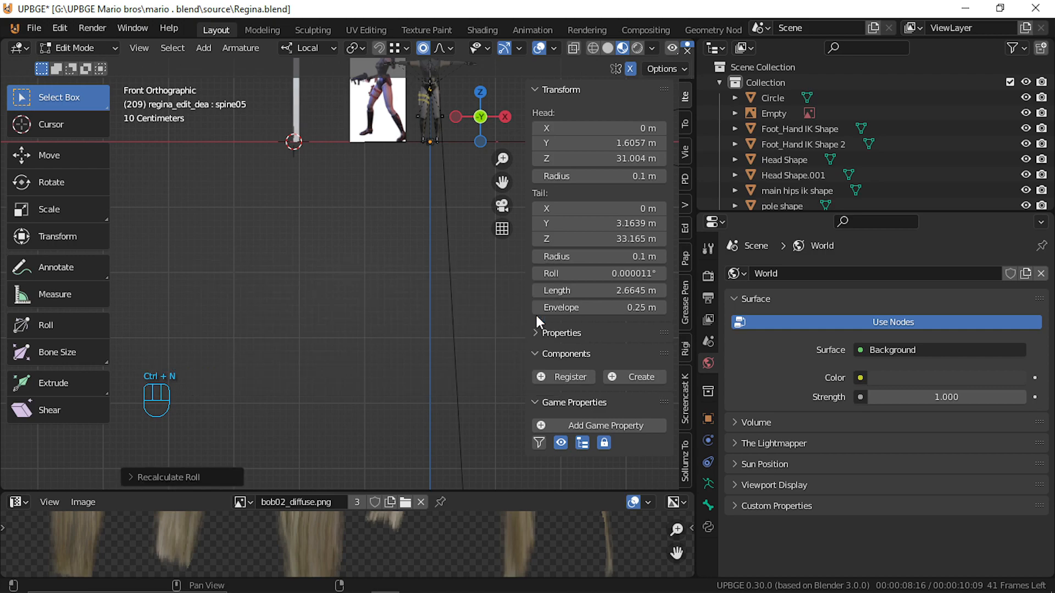
Recalculate the roll of spine05 to the view axis and test-move the bone along local Z in Pose Mode, cancelling the move.
{"action": "key", "text": "ctrl+n"}
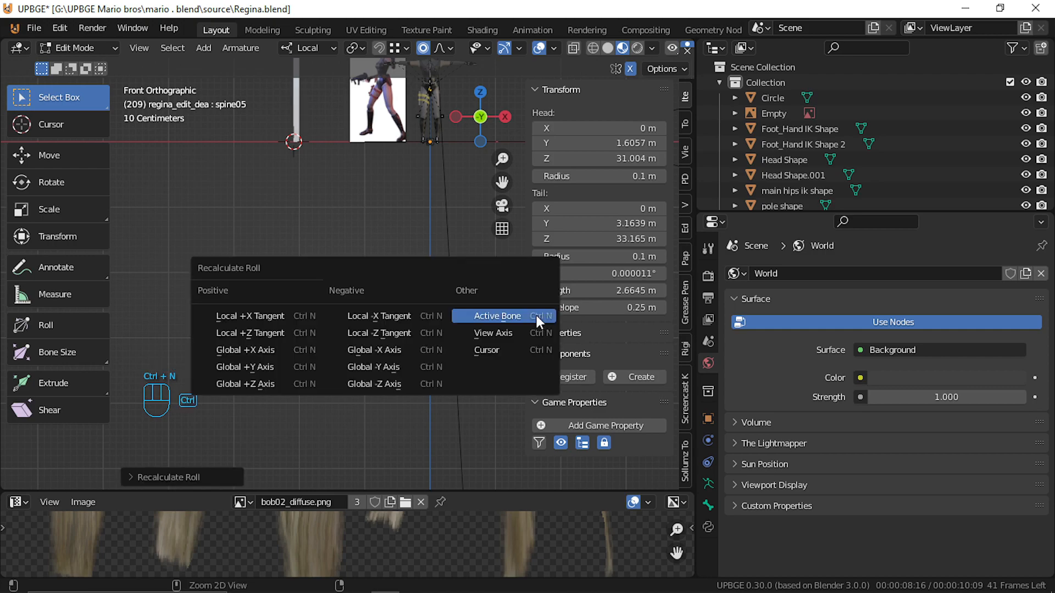
{"action": "left_click", "coordinate": [525, 328]}
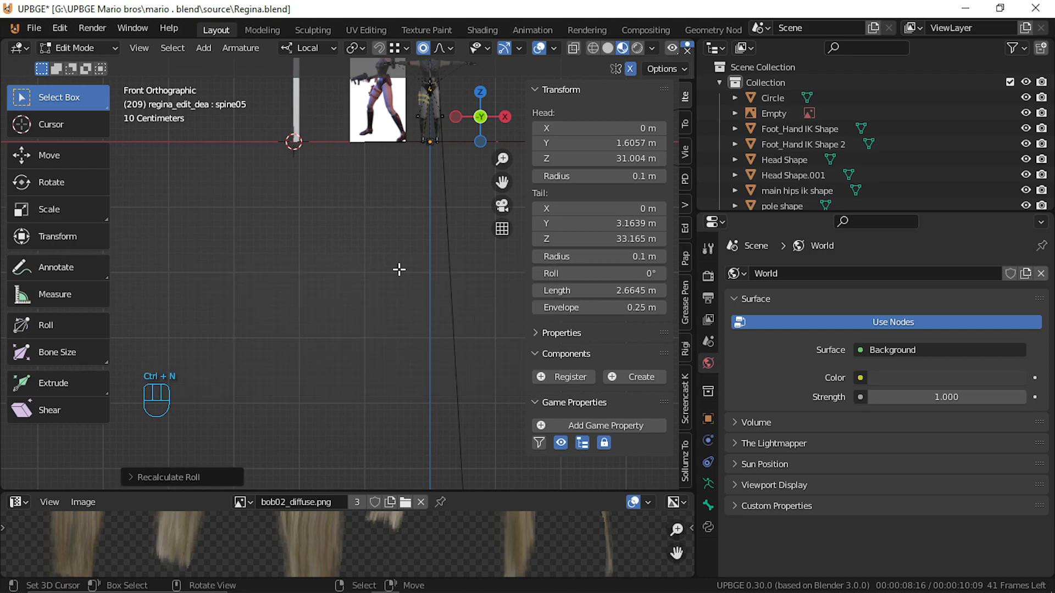
{"action": "key", "text": "Tab"}
{"action": "middle_click_drag", "start_coordinate": [381, 186], "coordinate": [296, 372], "text": "shift"}
{"action": "key", "text": "shift+f"}
{"action": "key", "text": "w"}
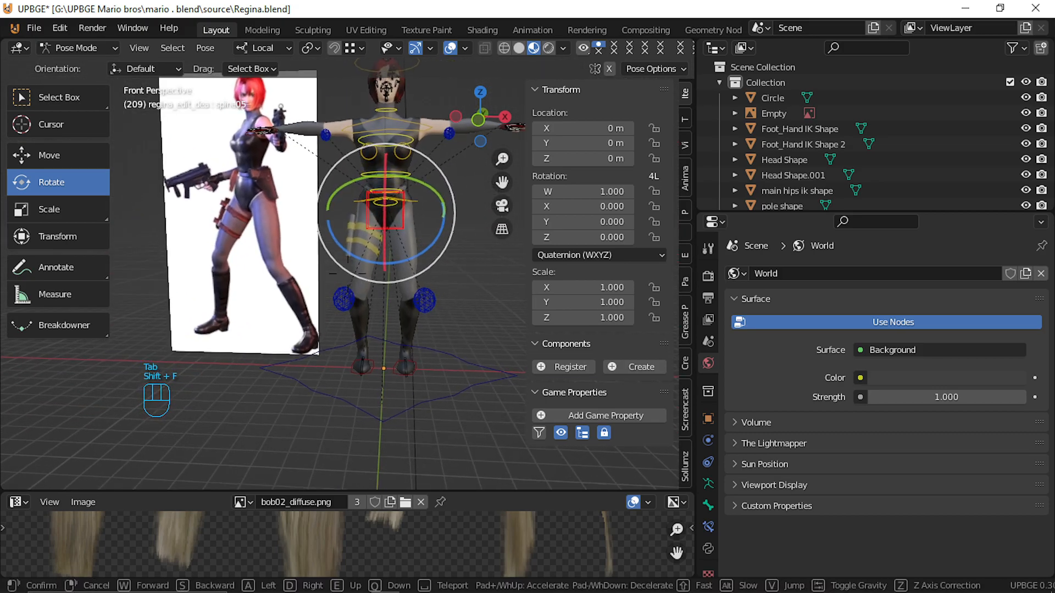
{"action": "left_click", "coordinate": [348, 273]}
{"action": "key", "text": "g"}
{"action": "key", "text": "z"}
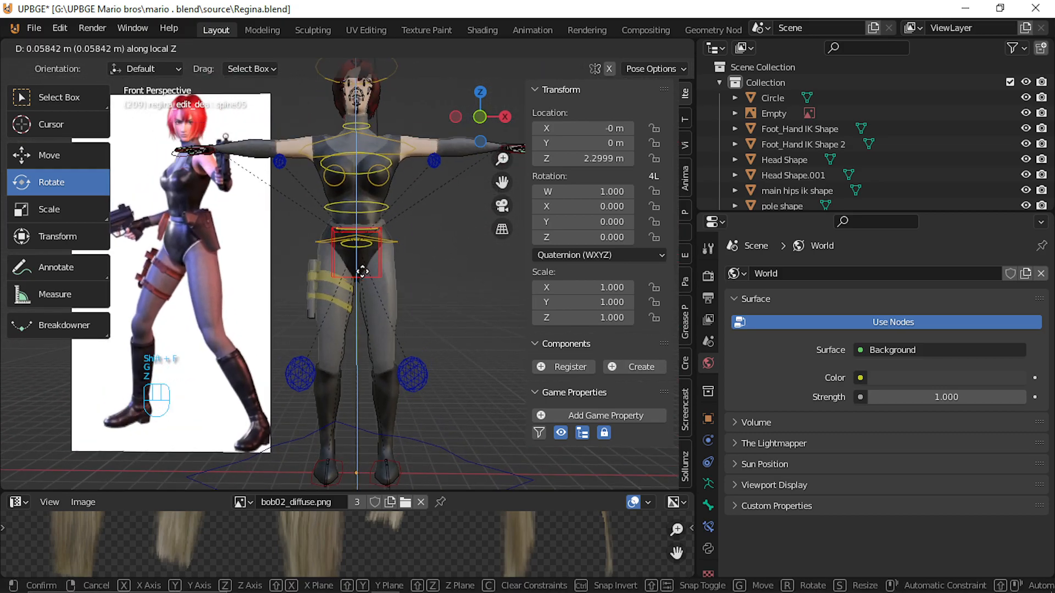
{"action": "right_click", "coordinate": [371, 261]}
Return to Edit Mode on the armature and recalculate the roll of spine05 to the Global +Z Axis.
{"action": "key", "text": "ctrl+Tab"}
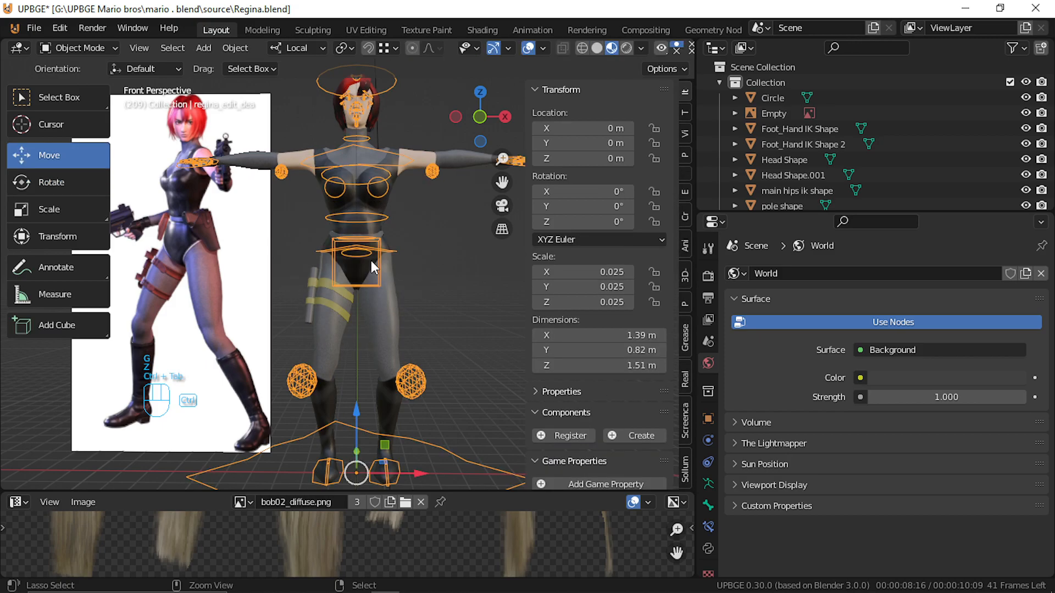
{"action": "key", "text": "Tab"}
{"action": "key", "text": "Tab"}
{"action": "key", "text": "Tab"}
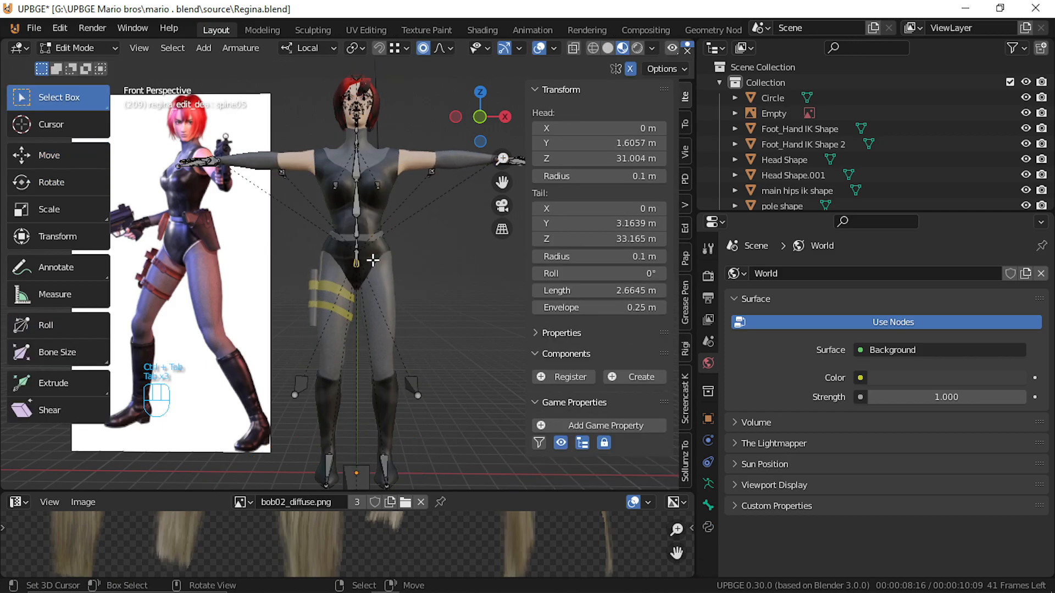
{"action": "key", "text": "ctrl+n"}
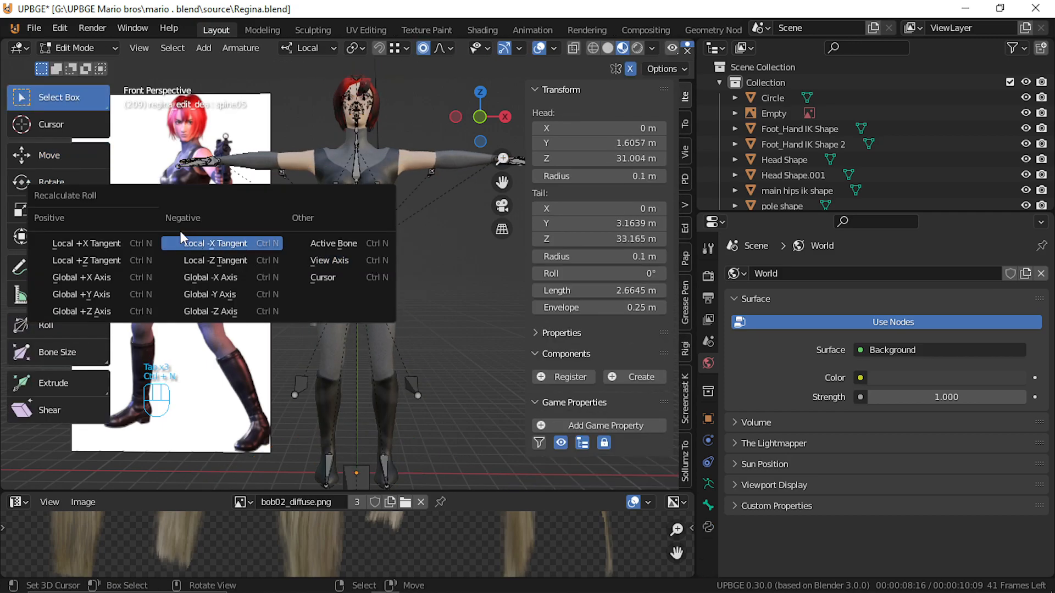
{"action": "left_click", "coordinate": [83, 310]}
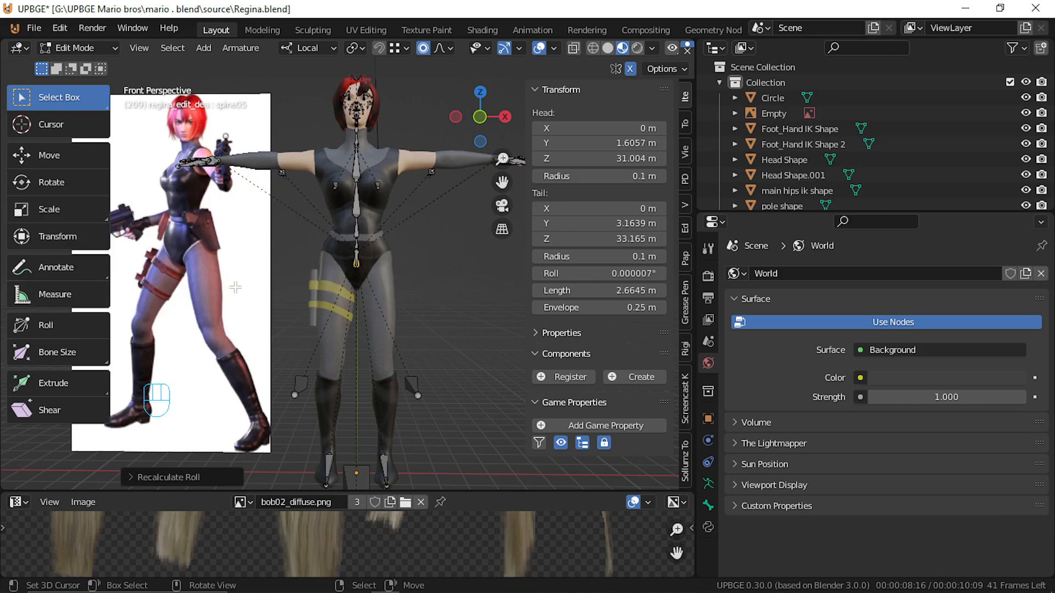
Switch back to Pose Mode and test-move the hip control bone along its local Z axis from the front, cancelling the move.
{"action": "key", "text": "Tab"}
{"action": "key", "text": "ctrl+Tab"}
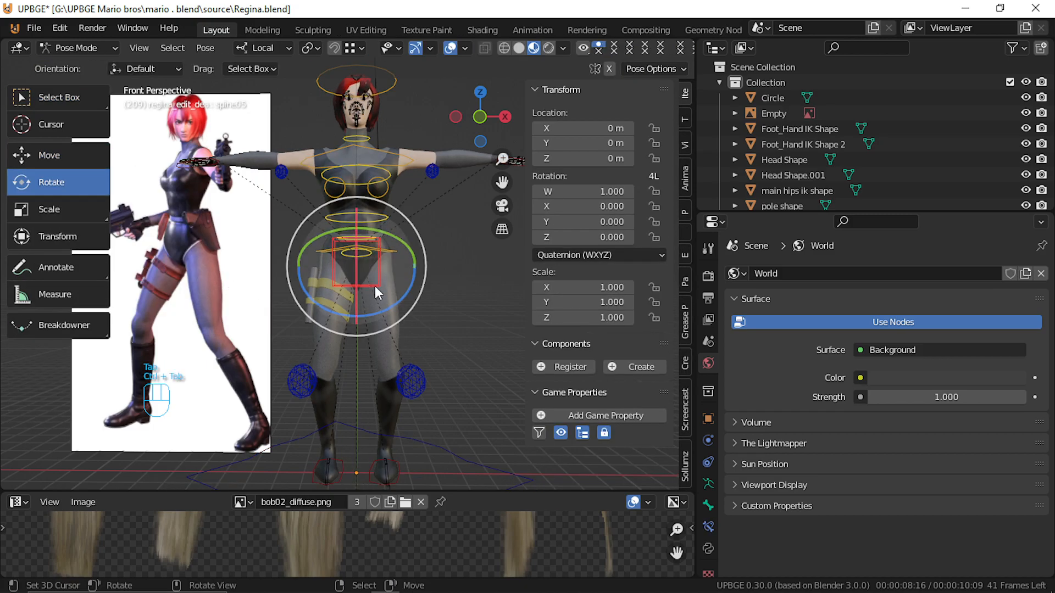
{"action": "key", "text": "g"}
{"action": "key", "text": "z"}
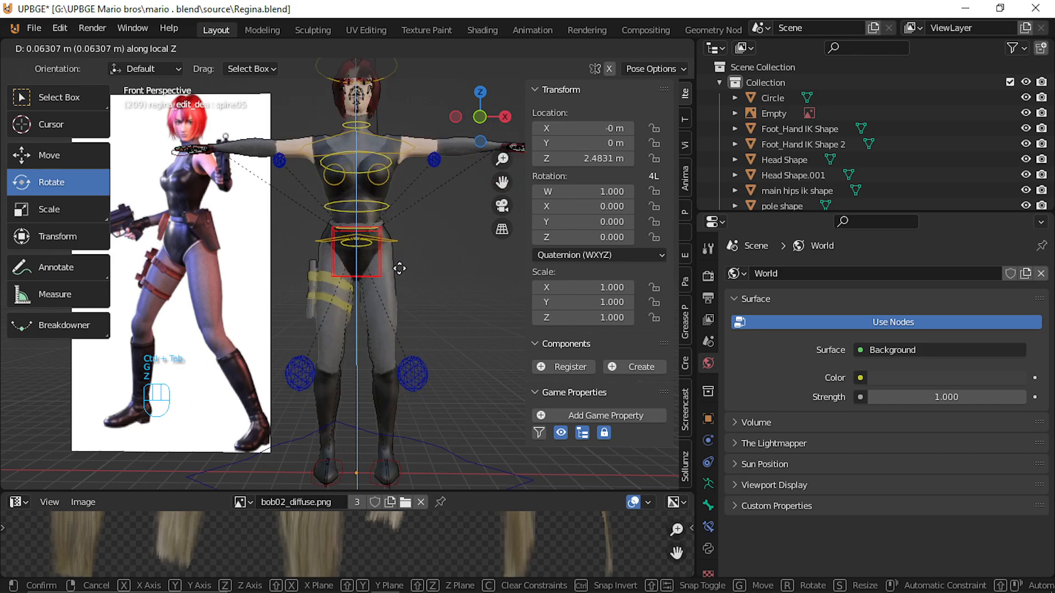
{"action": "right_click", "coordinate": [406, 282]}
From the side, raise the hip control bone slightly along global Z, to location Y about 0.33 m and Z about 0.24 m.
{"action": "key", "text": "shift+f"}
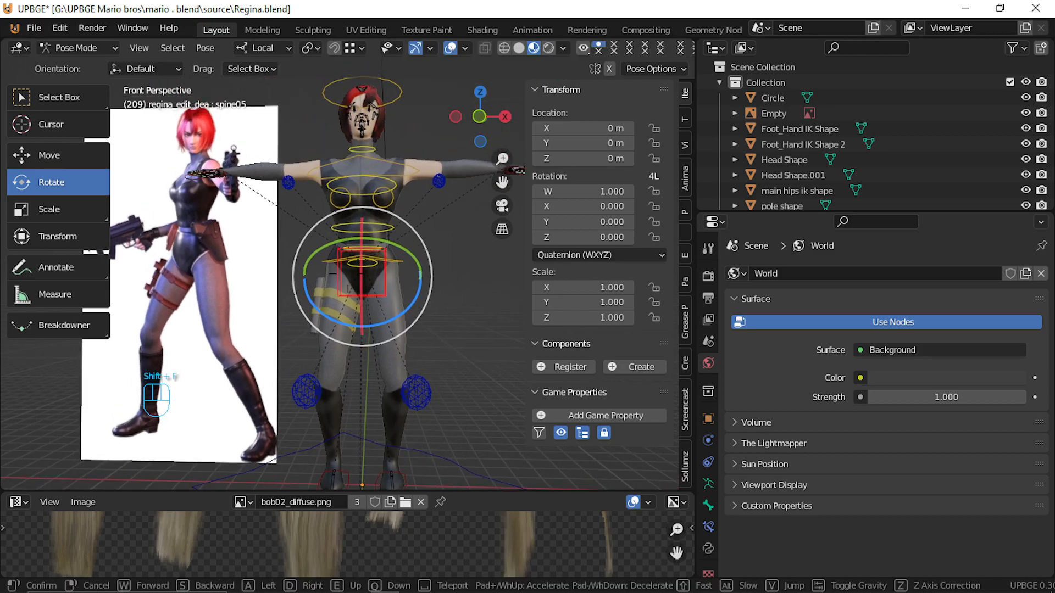
{"action": "key", "text": "d"}
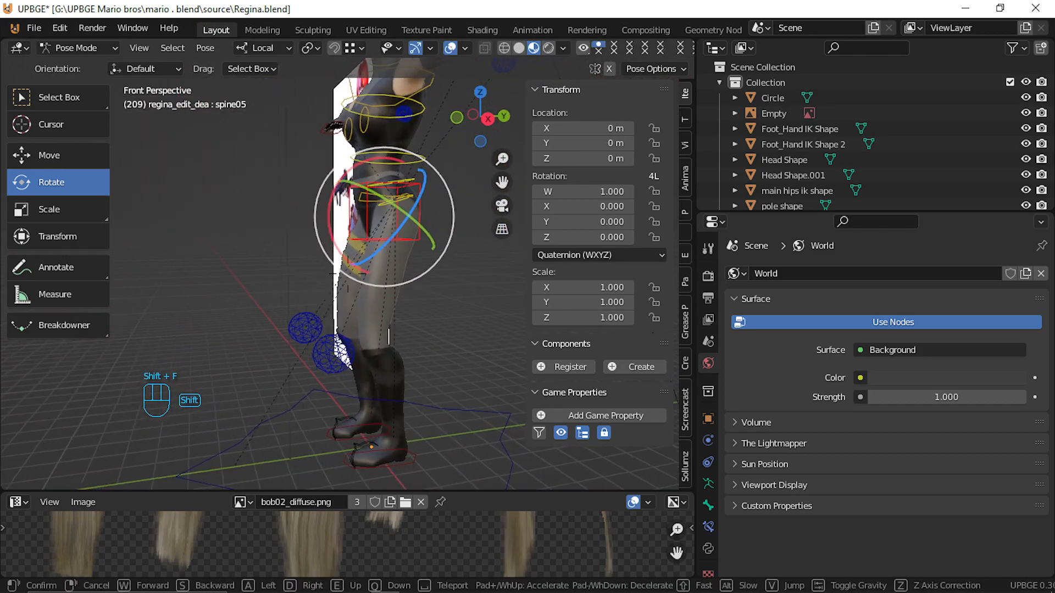
{"action": "left_click", "coordinate": [347, 273]}
{"action": "key", "text": "g"}
{"action": "key", "text": "z"}
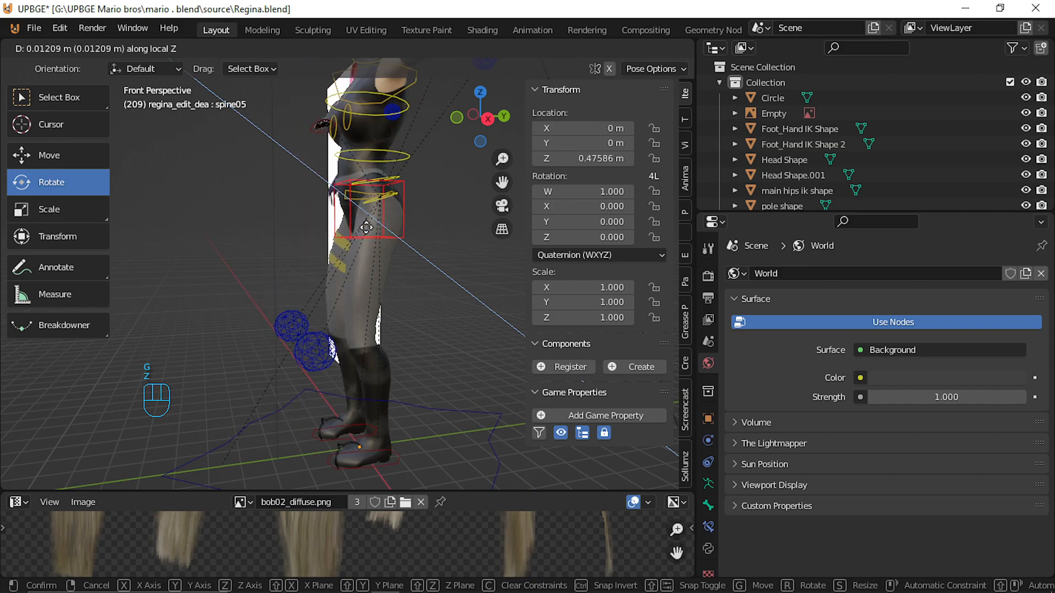
{"action": "key", "text": "z"}
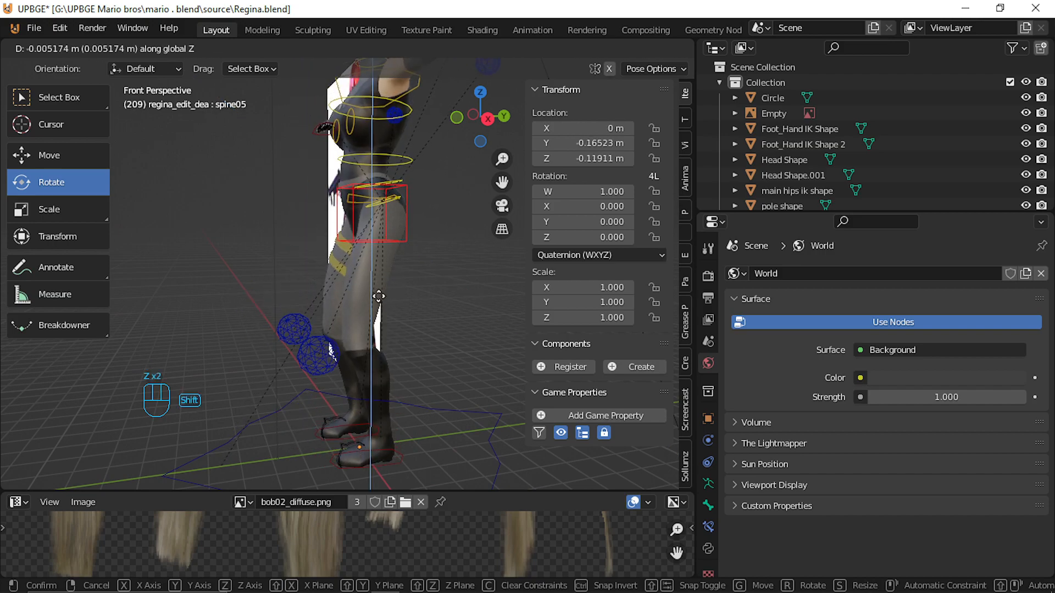
{"action": "left_click", "coordinate": [406, 243]}
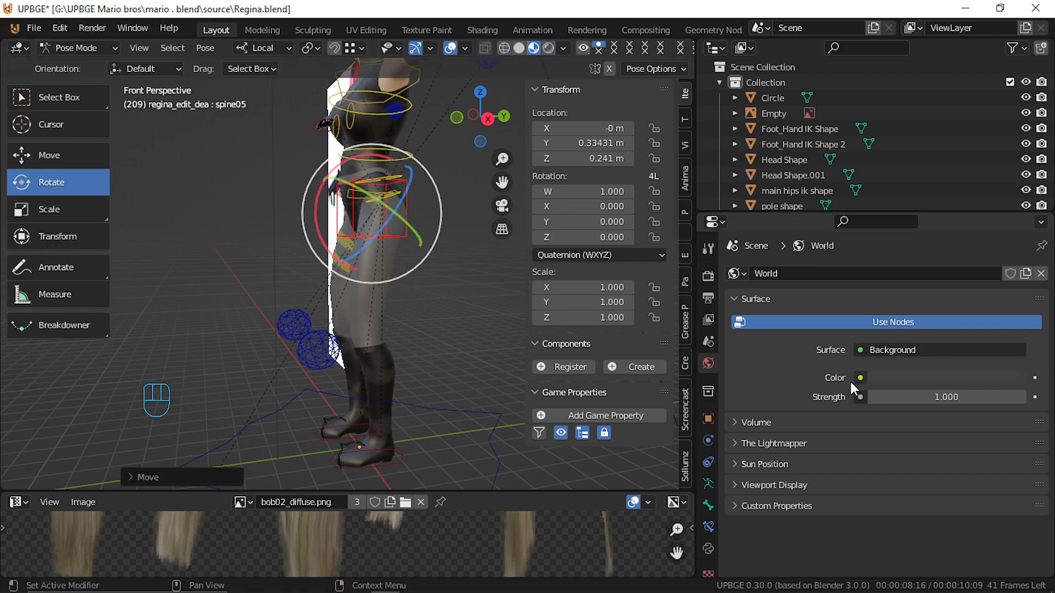
Select all bones and create a new pose library for the armature.
{"action": "left_click", "coordinate": [706, 486]}
{"action": "key", "text": "a"}
{"action": "key", "text": "a"}
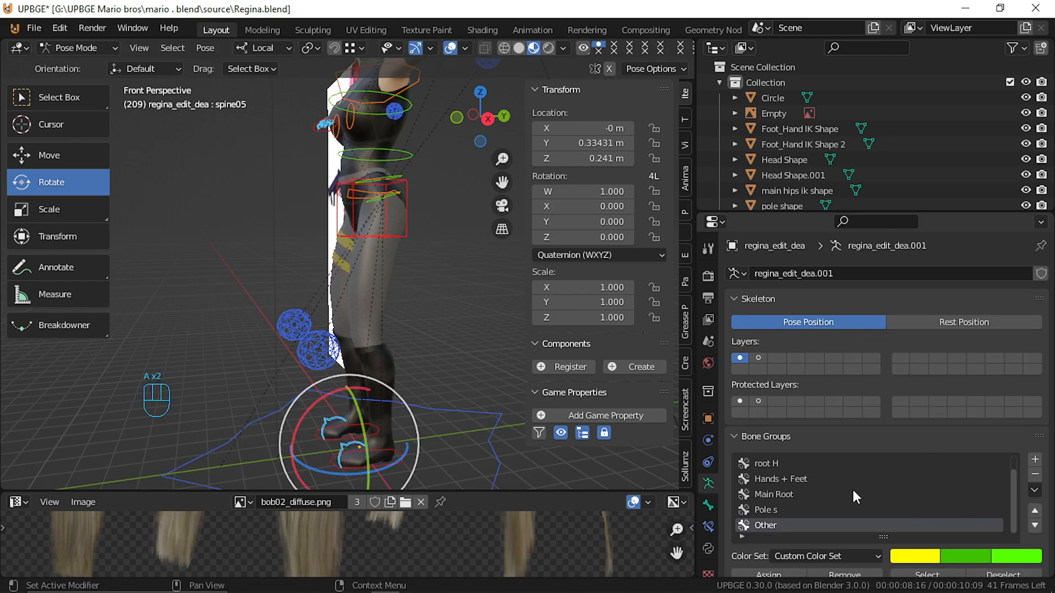
{"action": "left_click", "coordinate": [782, 439]}
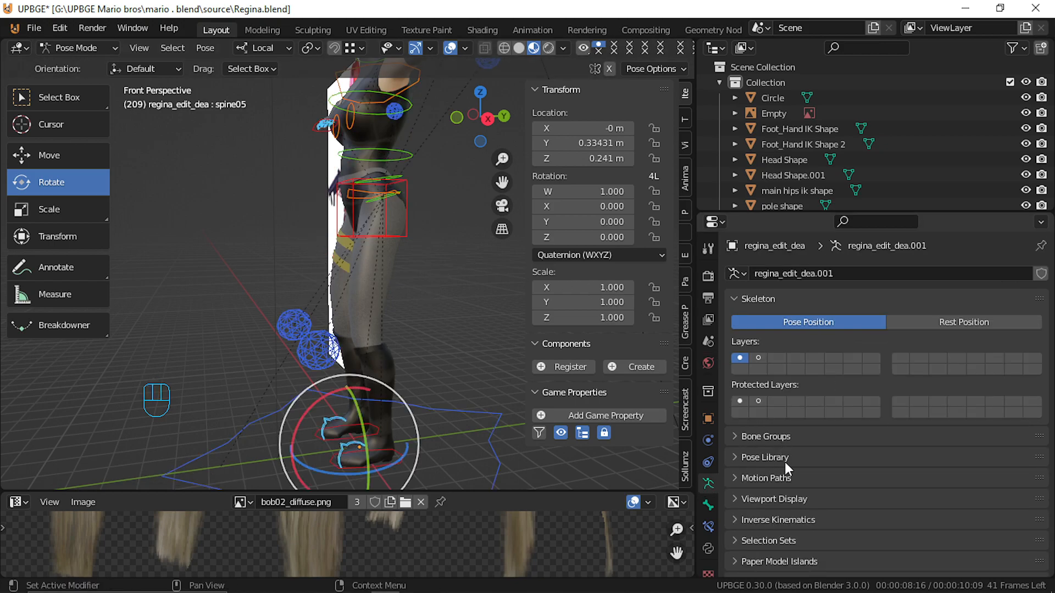
{"action": "left_click", "coordinate": [784, 463]}
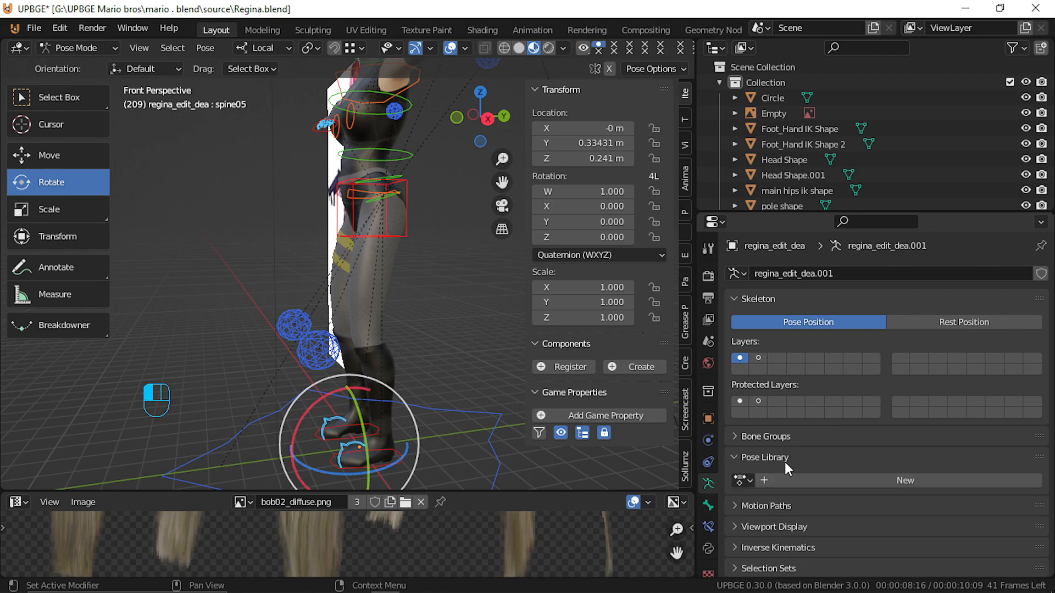
{"action": "left_click", "coordinate": [902, 481]}
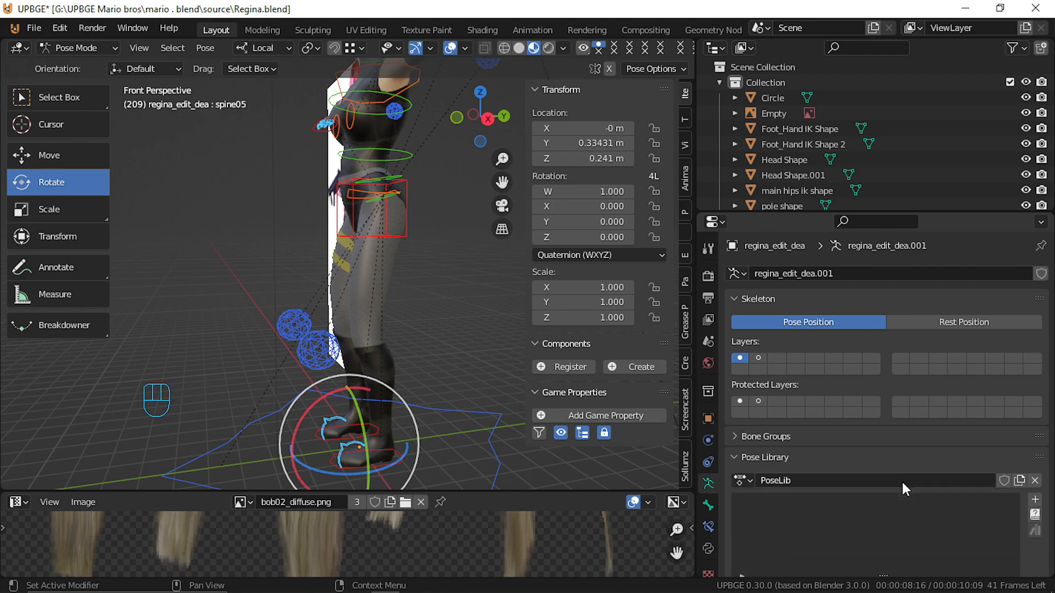
Add a new pose of all bones to the pose library and name it "T pose".
{"action": "left_click", "coordinate": [1038, 500]}
{"action": "key", "text": "a"}
{"action": "key", "text": "a"}
{"action": "left_click", "coordinate": [1035, 500]}
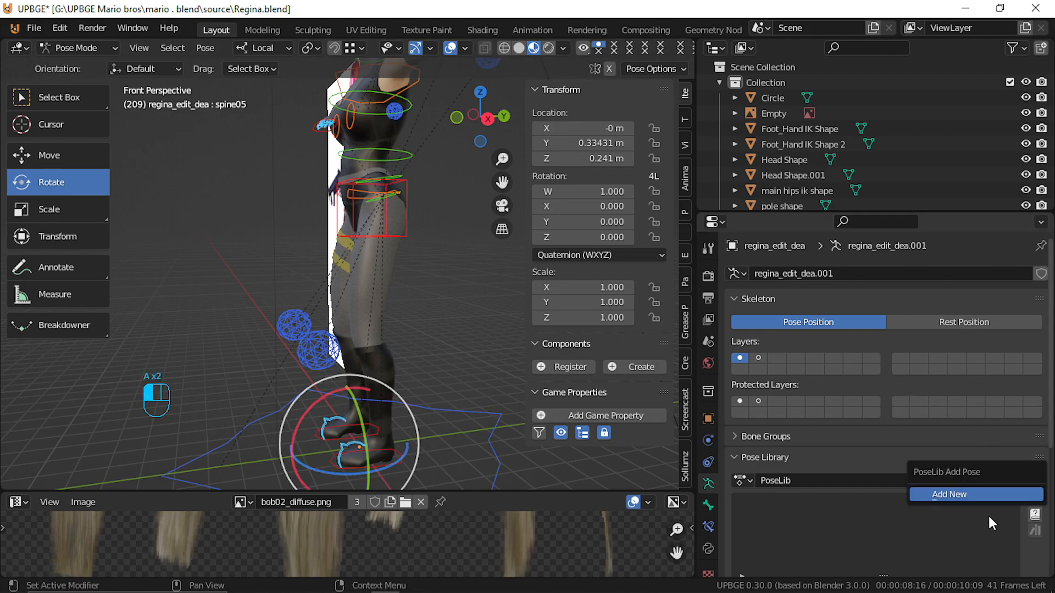
{"action": "left_click", "coordinate": [967, 489]}
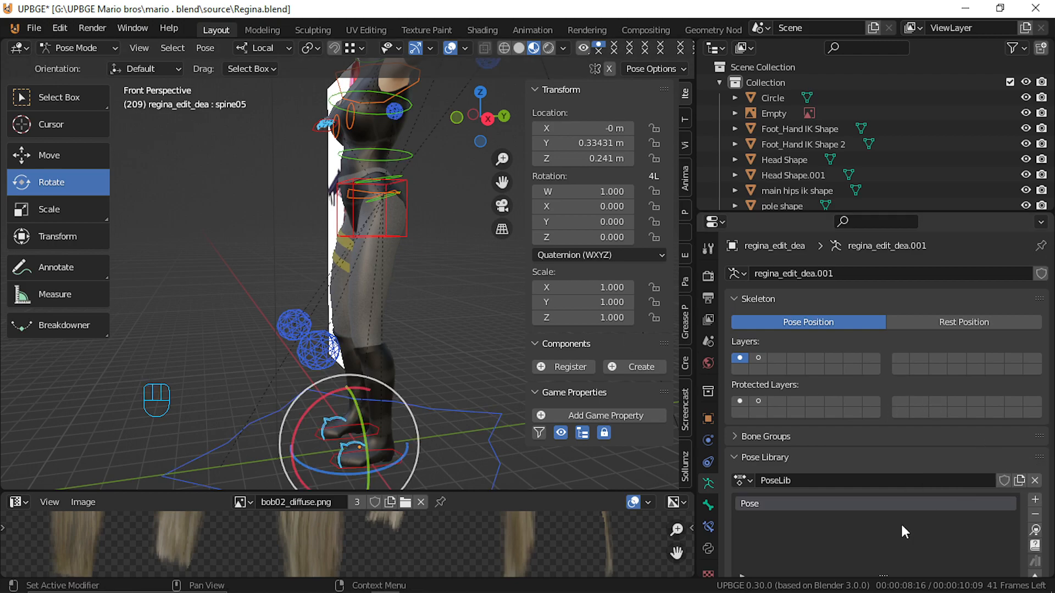
{"action": "type", "text": "T p"}
{"action": "left_click", "coordinate": [590, 453]}
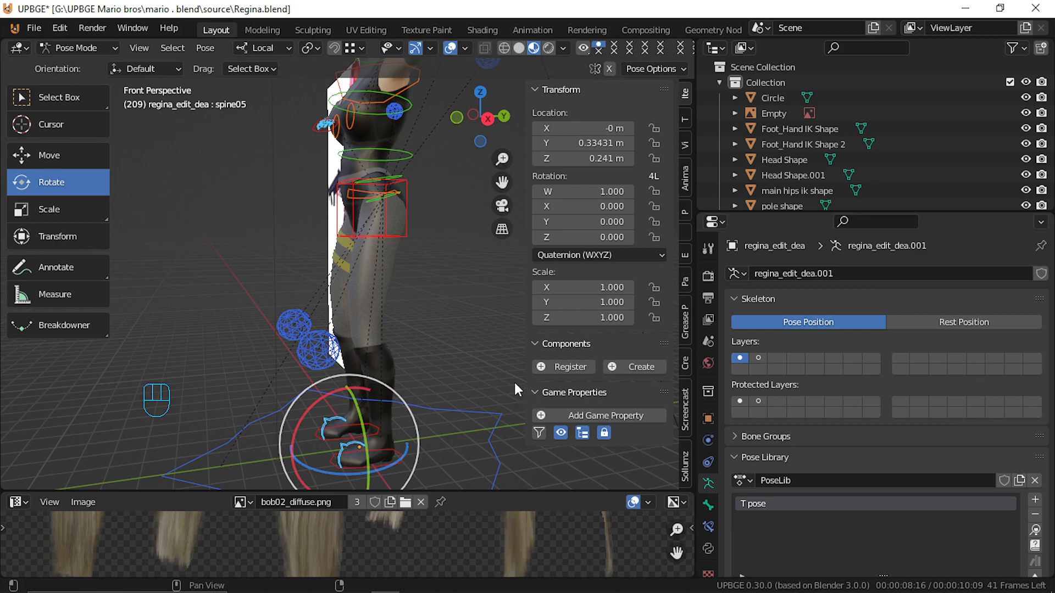
Move the hip control bone freely to about X -1.12 m, Y -7.14 m, Z 1.55 m to bend the knees.
{"action": "left_click", "coordinate": [399, 229]}
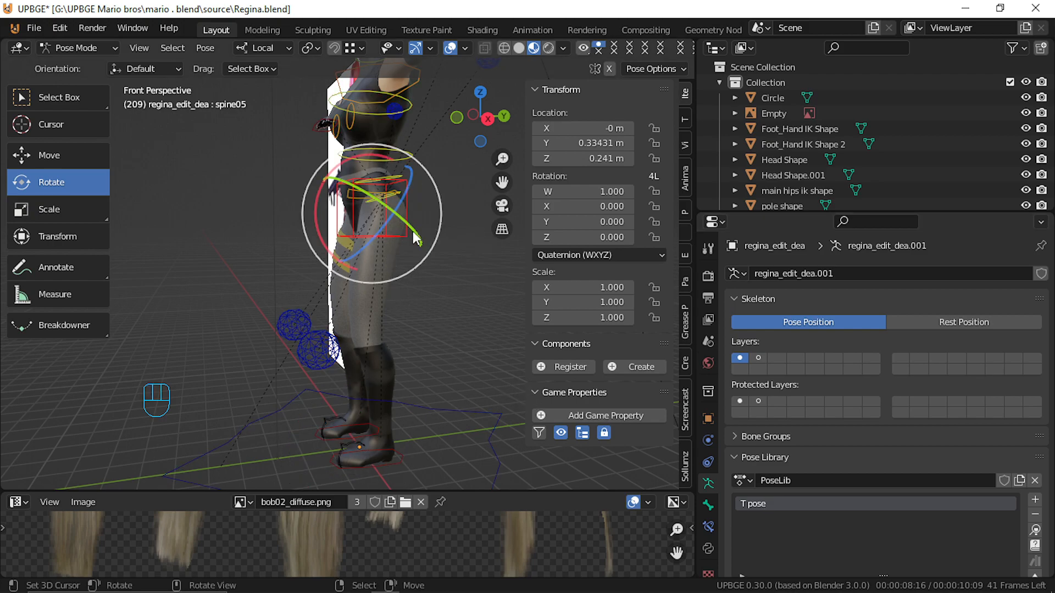
{"action": "key", "text": "g"}
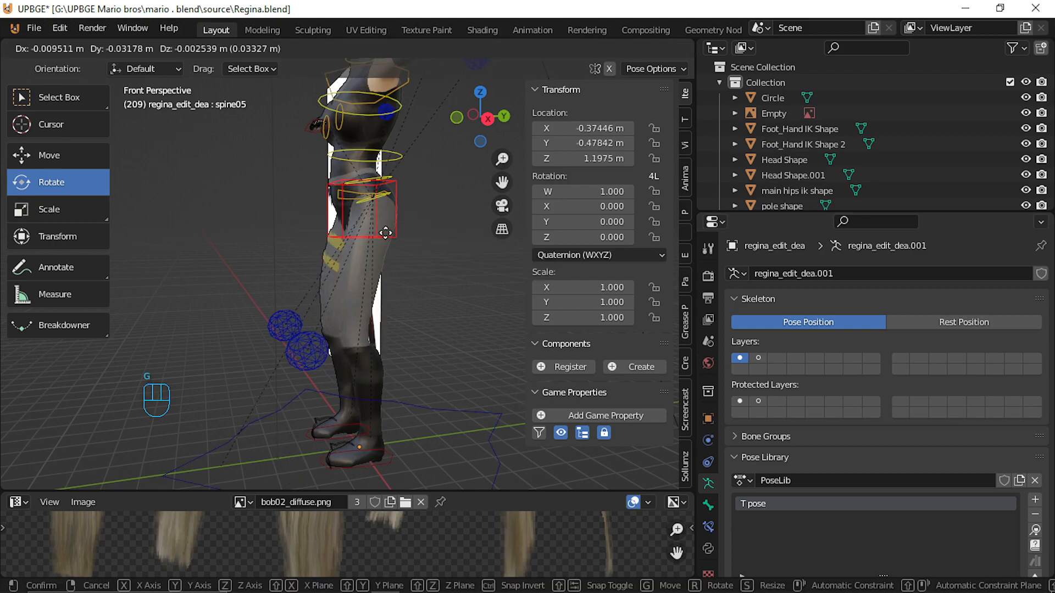
{"action": "right_click", "coordinate": [388, 257]}
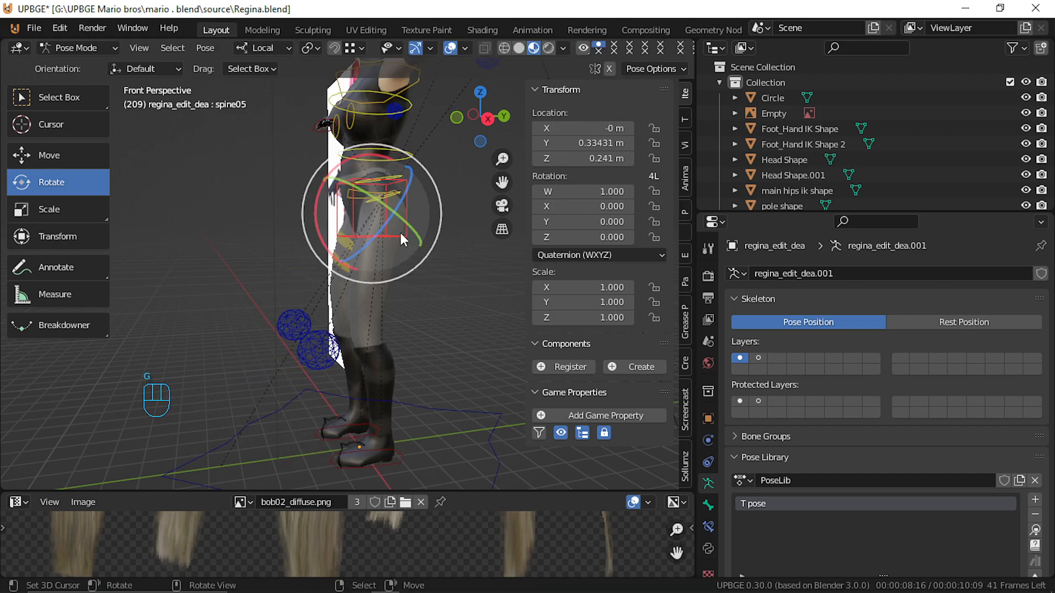
{"action": "key", "text": "g"}
{"action": "left_click", "coordinate": [359, 276]}
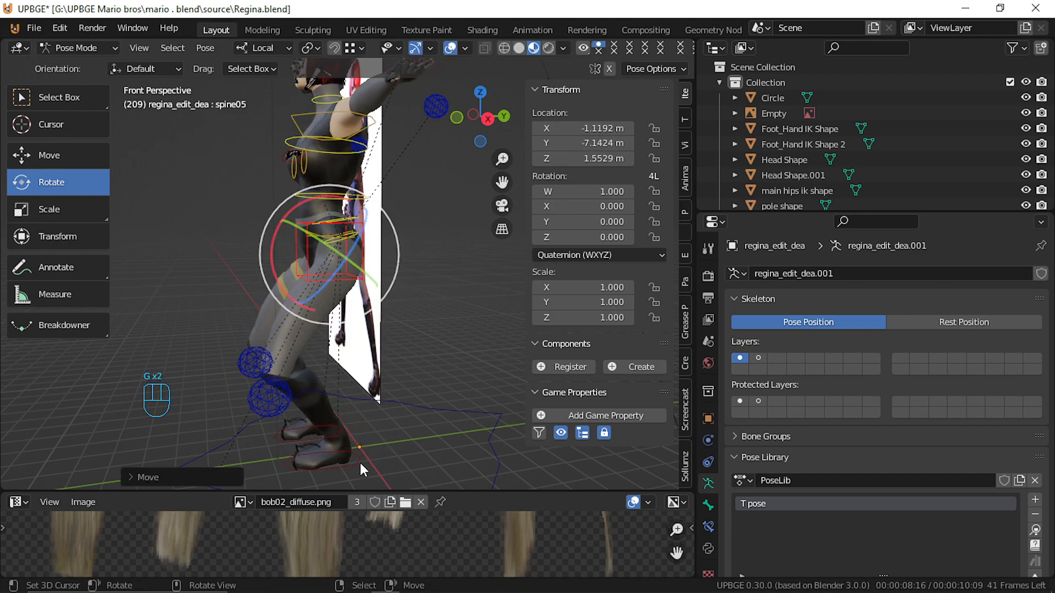
Distort the pose by moving both foot IK controls apart and swinging the spine02 control to fold the upper body over.
{"action": "right_click", "coordinate": [360, 462]}
{"action": "key", "text": "g"}
{"action": "left_click", "coordinate": [443, 283]}
{"action": "right_click", "coordinate": [318, 440]}
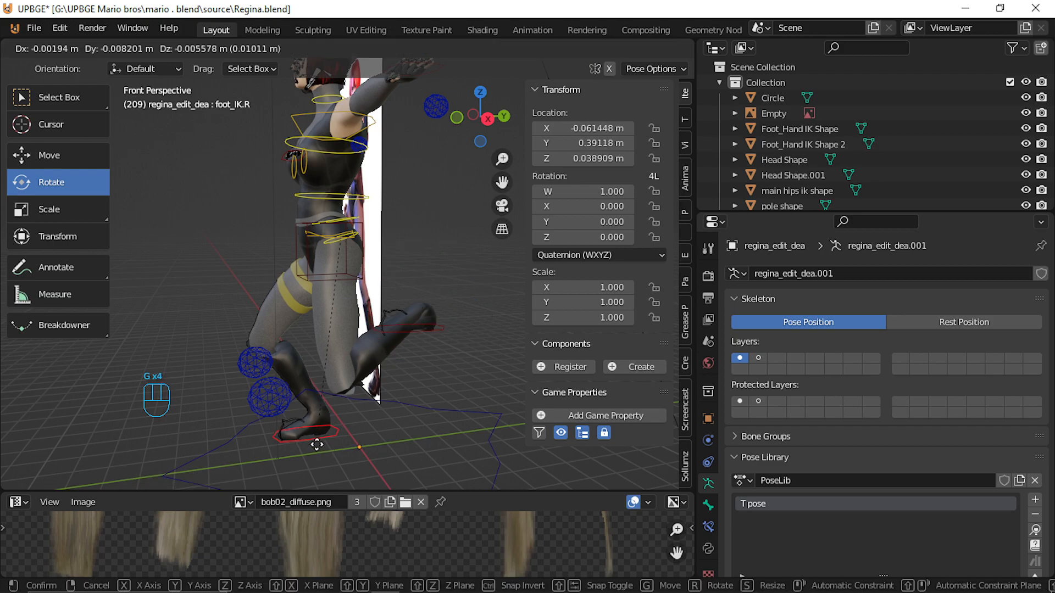
{"action": "key", "text": "g"}
{"action": "left_click", "coordinate": [256, 311]}
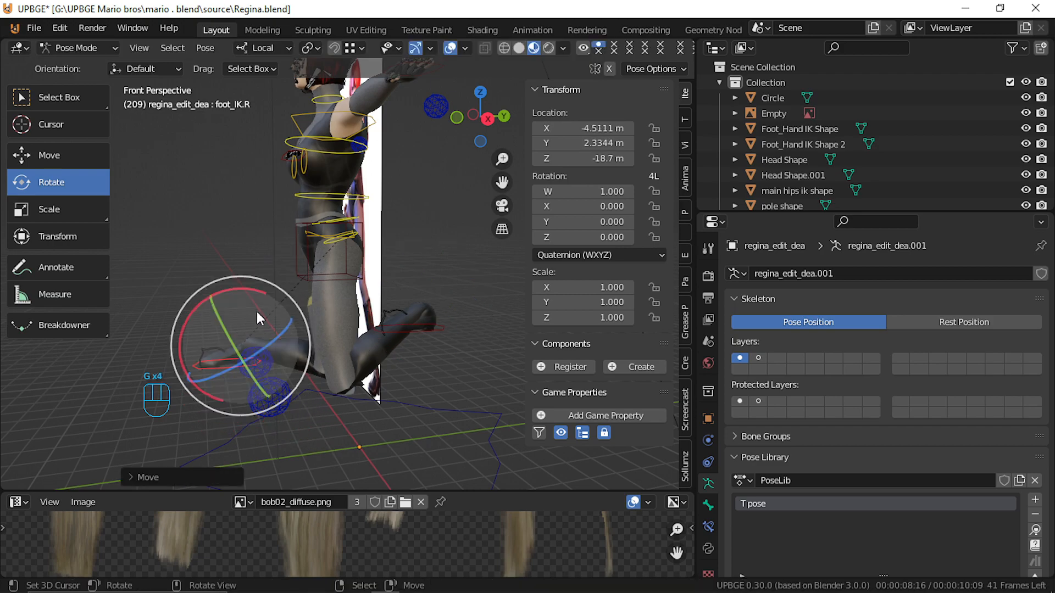
{"action": "right_click", "coordinate": [356, 204]}
{"action": "key", "text": "g"}
{"action": "left_click", "coordinate": [362, 348]}
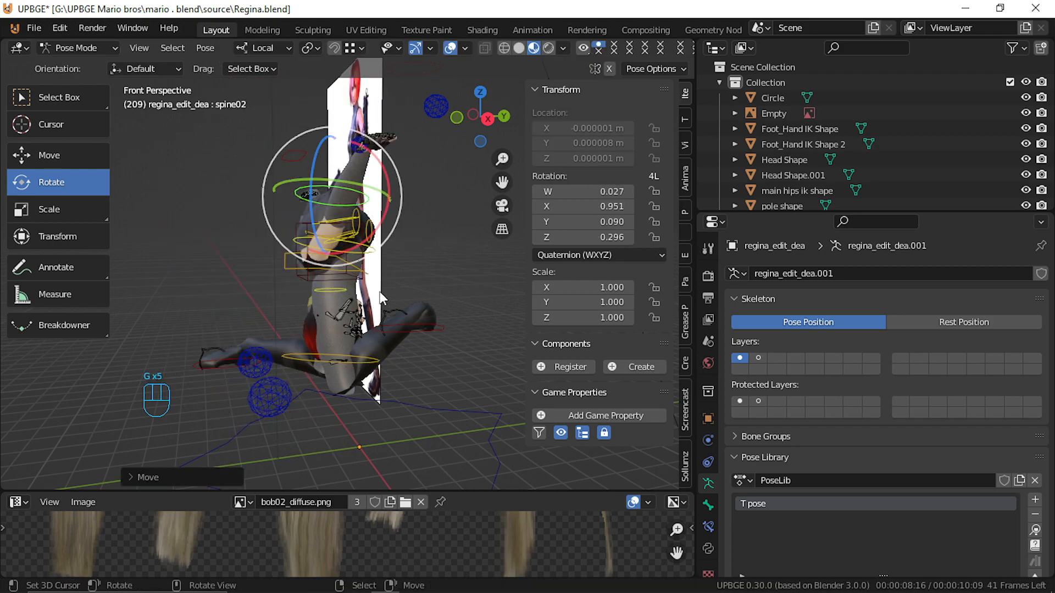
Select all bones and apply the stored T pose from the pose library.
{"action": "key", "text": "a"}
{"action": "key", "text": "a"}
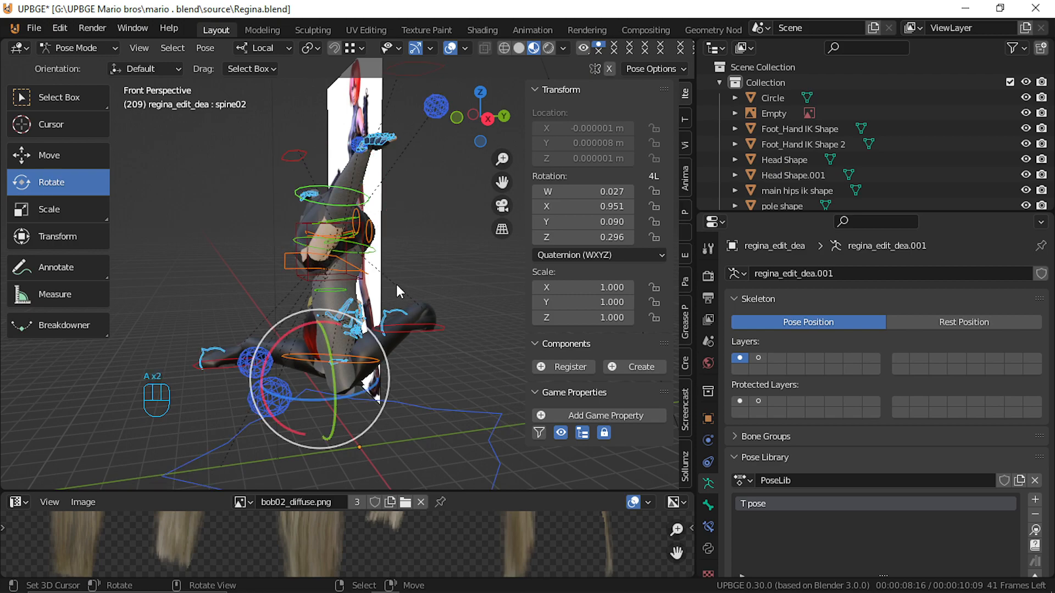
{"action": "left_click", "coordinate": [1035, 529]}
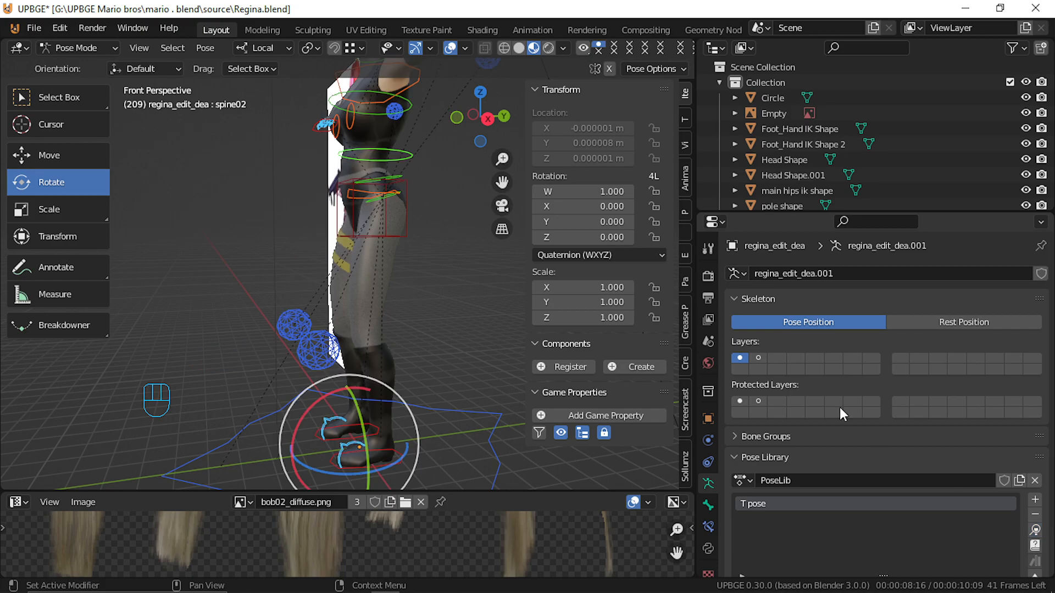
Switch to Object Mode, select the reference image empty, and move it into a new collection named Collection 2.
{"action": "key", "text": "shift+f"}
{"action": "key", "text": "a"}
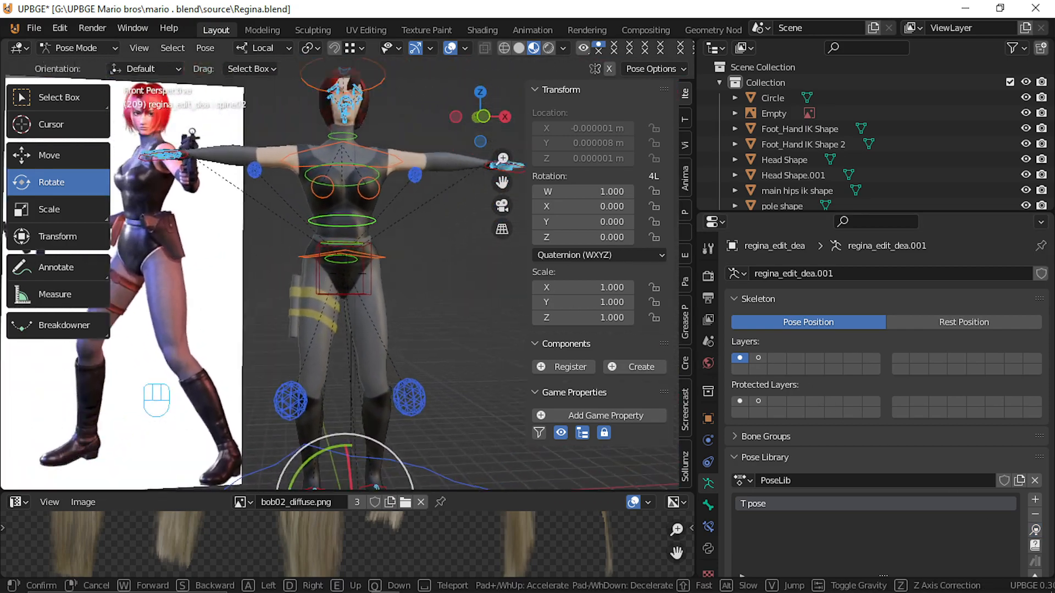
{"action": "left_click", "coordinate": [284, 312]}
{"action": "key", "text": "ctrl+Tab"}
{"action": "left_click", "coordinate": [232, 346]}
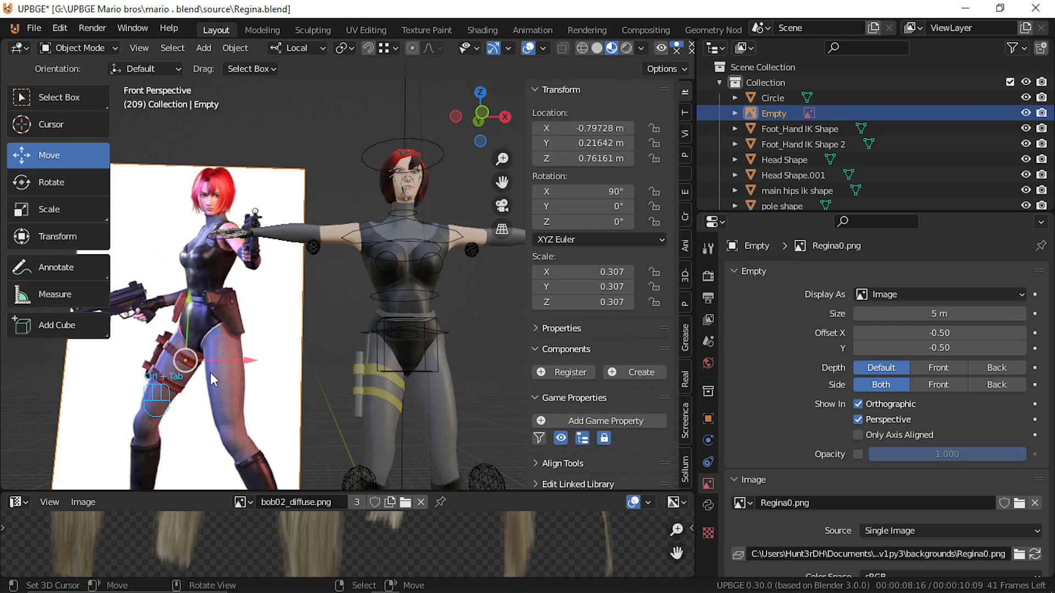
{"action": "key", "text": "m"}
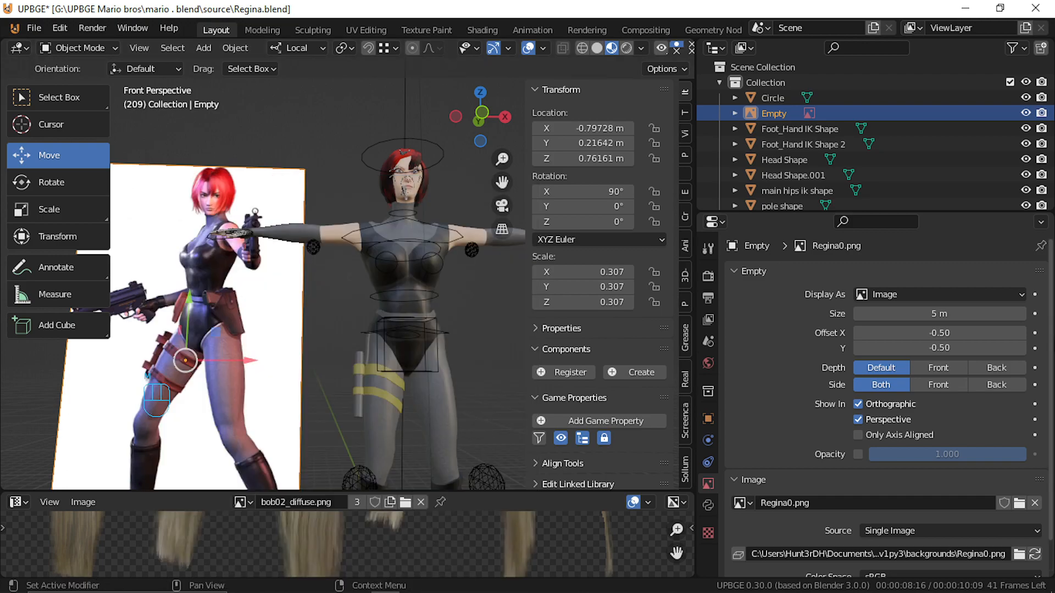
{"action": "key", "text": "m"}
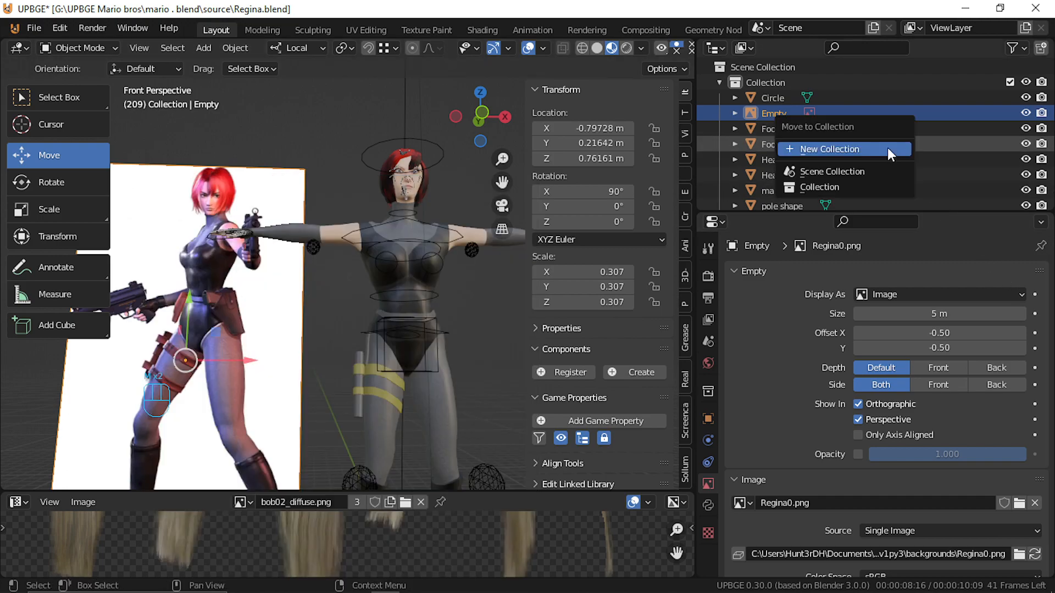
{"action": "left_click", "coordinate": [888, 147]}
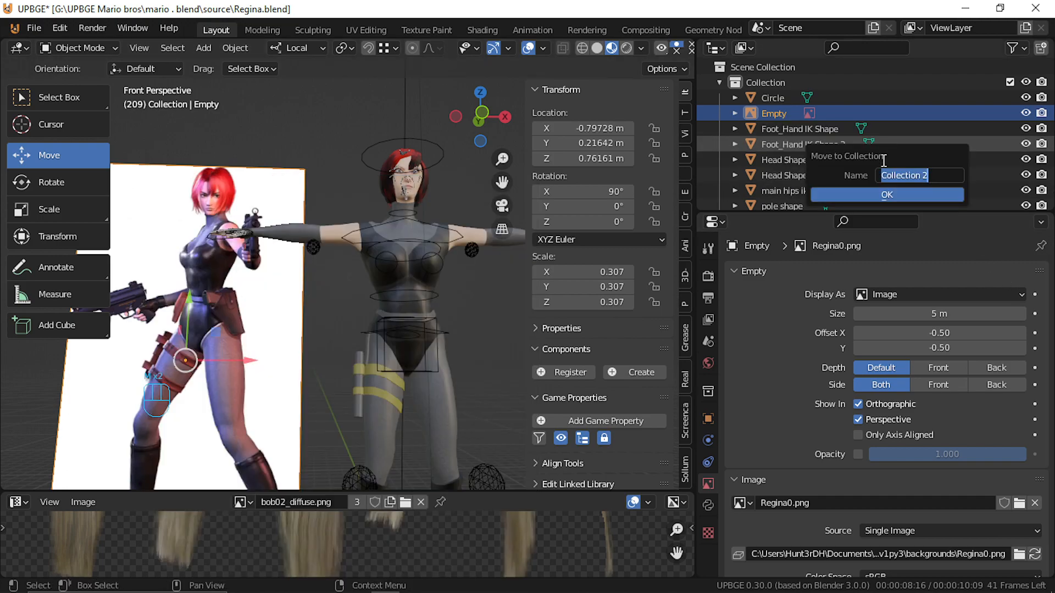
{"action": "left_click", "coordinate": [908, 192]}
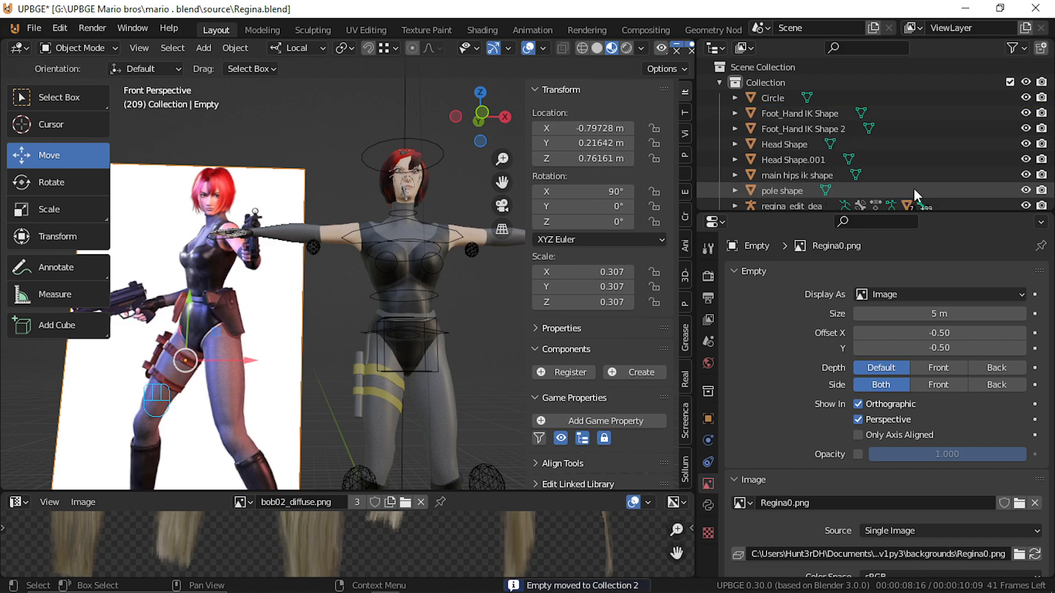
Hide the reference image empty and exclude Collection 2 from the view layer.
{"action": "left_click", "coordinate": [720, 81]}
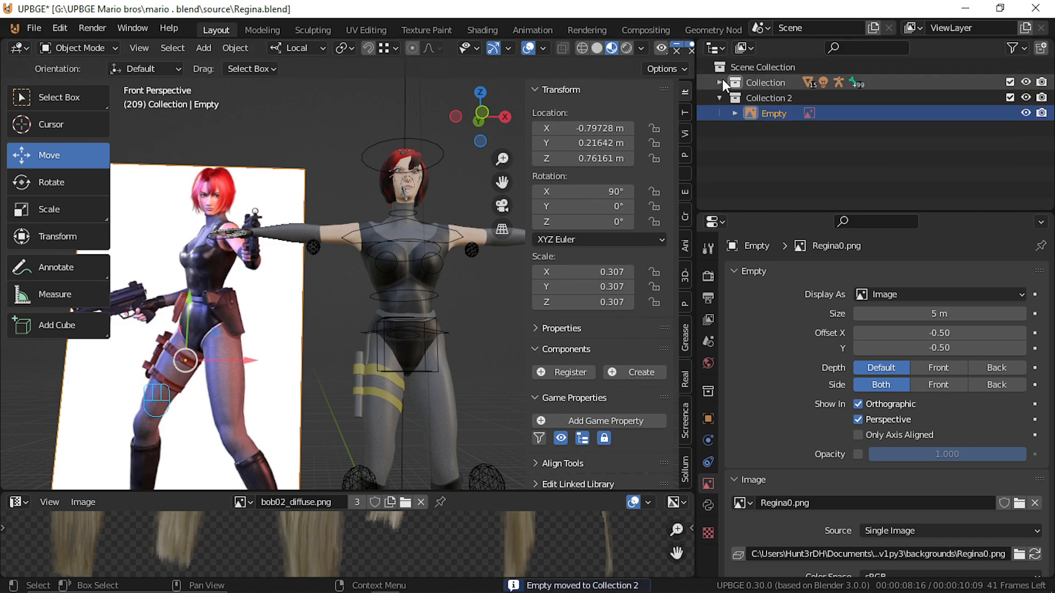
{"action": "key", "text": "h"}
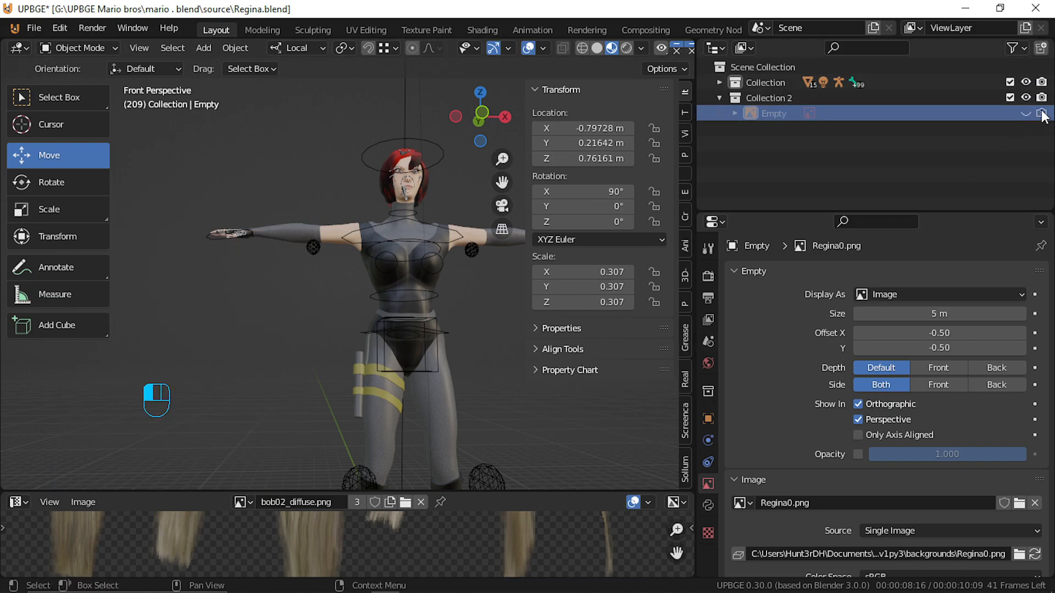
{"action": "key", "text": "shift+f"}
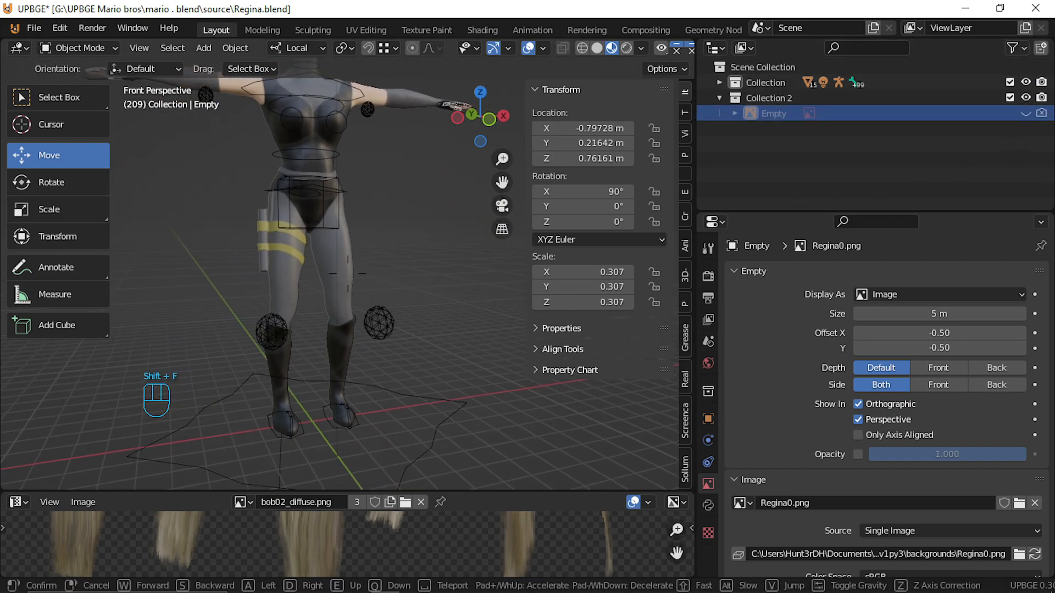
{"action": "key", "text": "w"}
{"action": "left_click", "coordinate": [347, 274]}
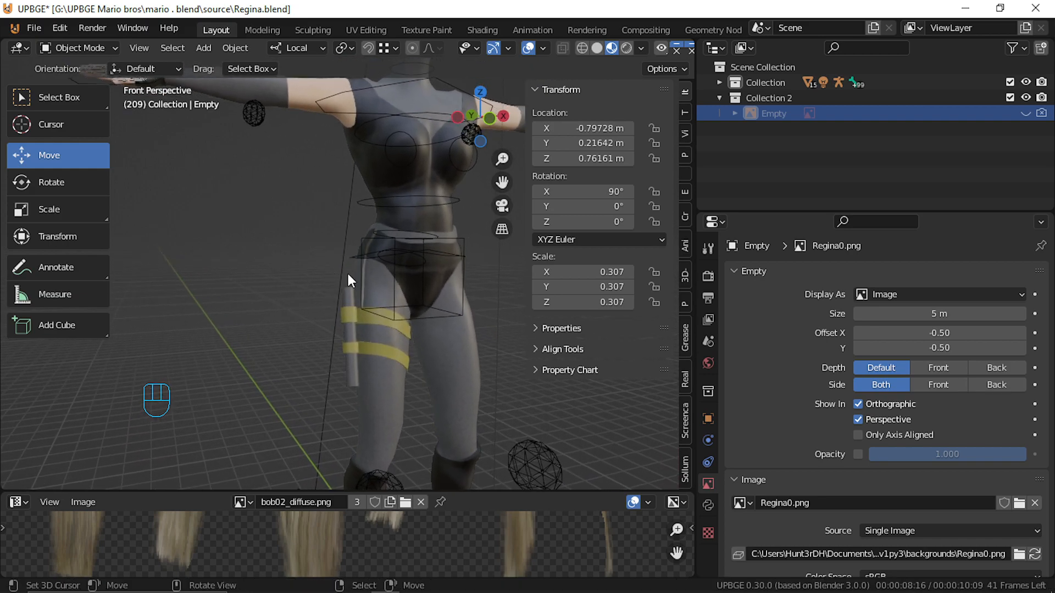
{"action": "left_click", "coordinate": [1009, 97]}
Inspect the rigged character from head to feet without the reference image.
{"action": "key", "text": "shift+f"}
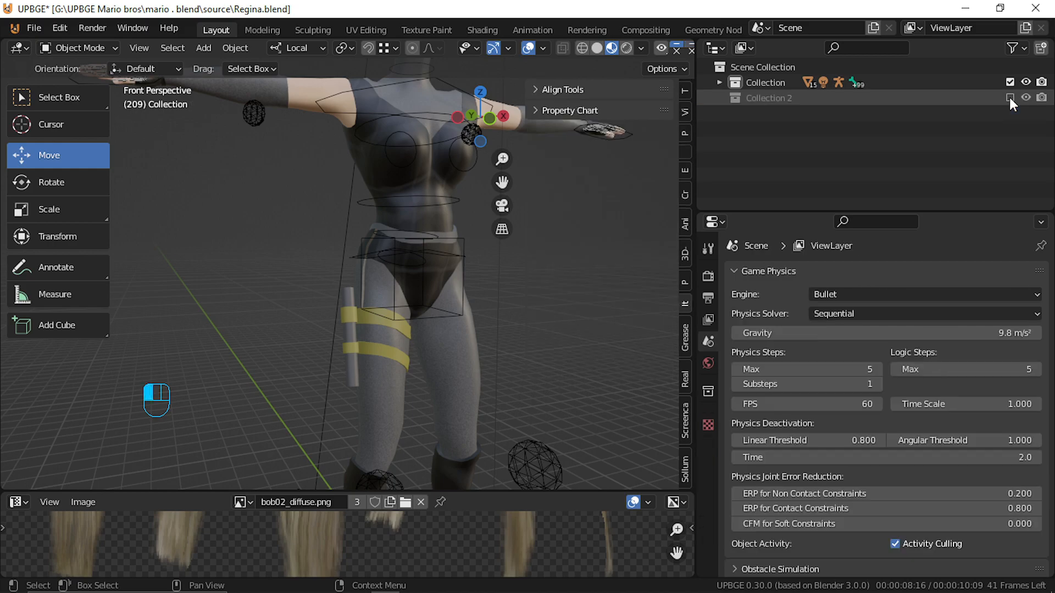
{"action": "key", "text": "s"}
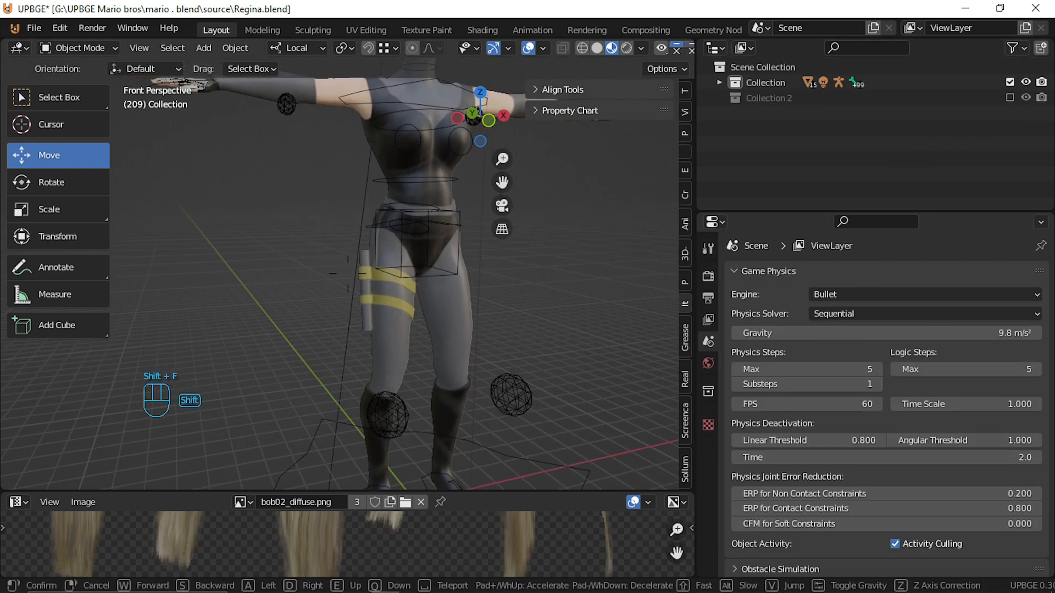
{"action": "key", "text": "shift+w"}
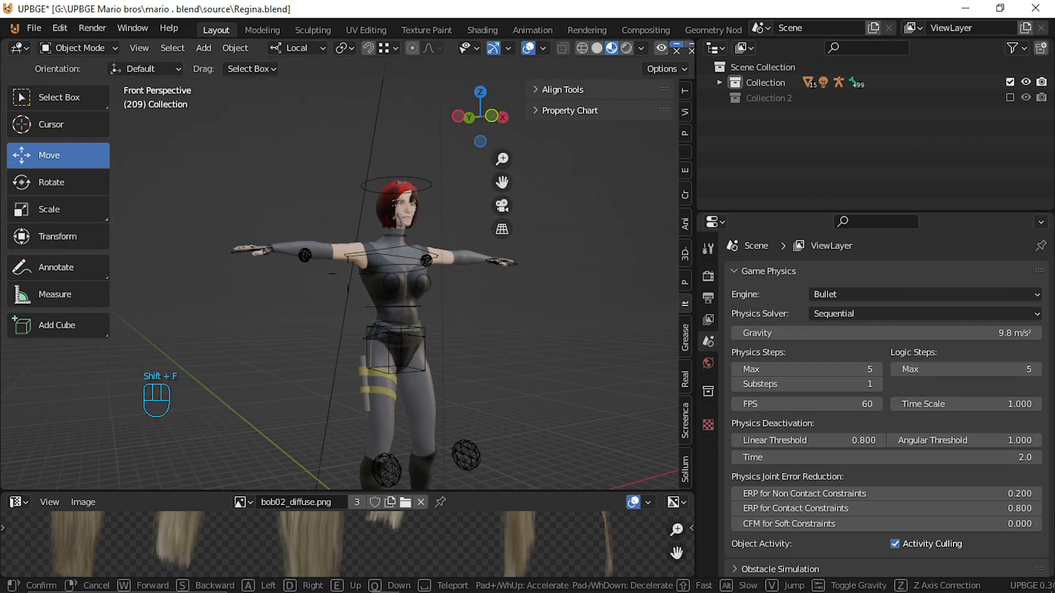
{"action": "key", "text": "w"}
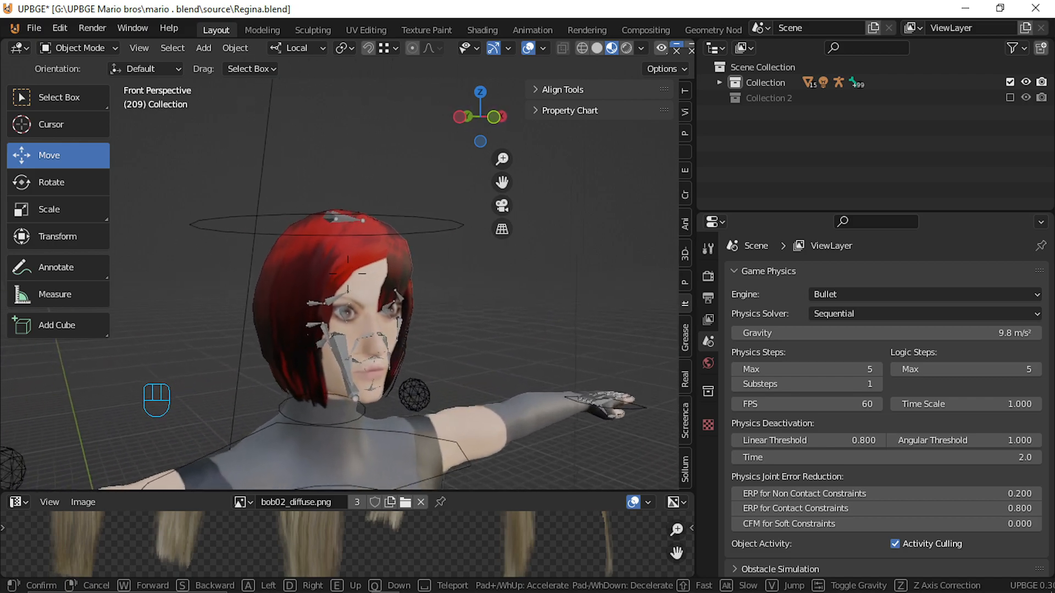
{"action": "key", "text": "shift+s"}
{"action": "key", "text": "s"}
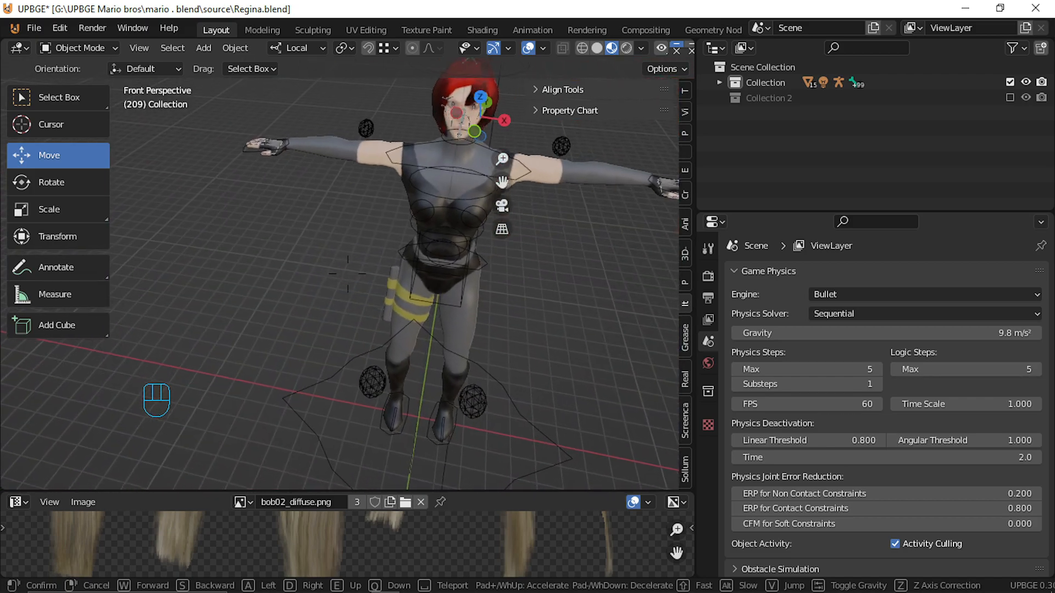
{"action": "left_click", "coordinate": [347, 274]}
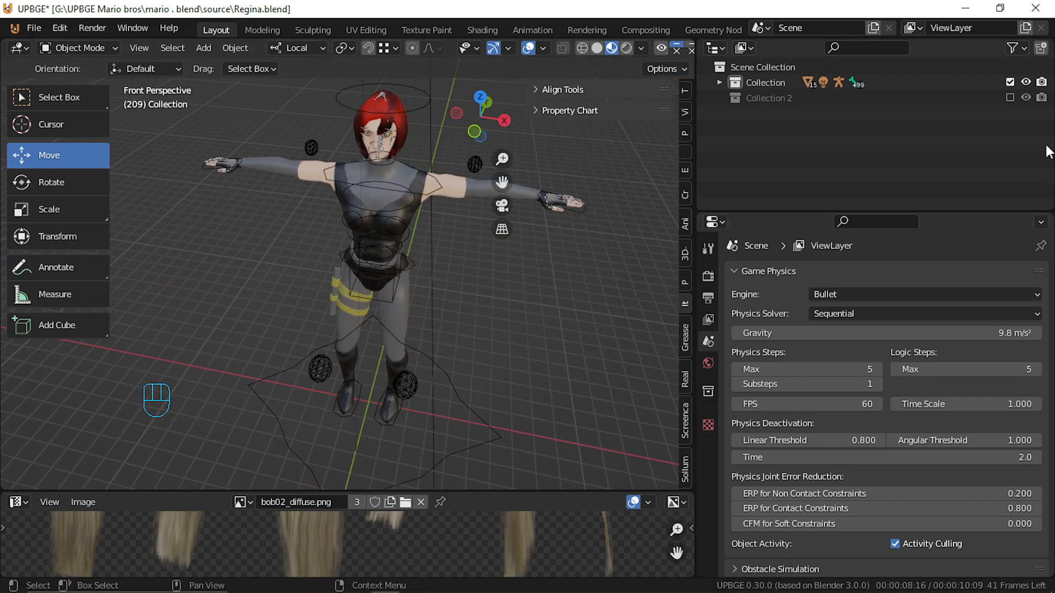
Toggle Collection 2 repeatedly in and out of the view layer, ending with it excluded.
{"action": "left_click", "coordinate": [1010, 97]}
{"action": "left_click", "coordinate": [1011, 97]}
{"action": "left_click", "coordinate": [1010, 96]}
{"action": "left_click", "coordinate": [1011, 97]}
{"action": "left_click", "coordinate": [1011, 97]}
{"action": "left_click", "coordinate": [1011, 97]}
{"action": "key", "text": "shift+f"}
{"action": "key", "text": "shift+f"}
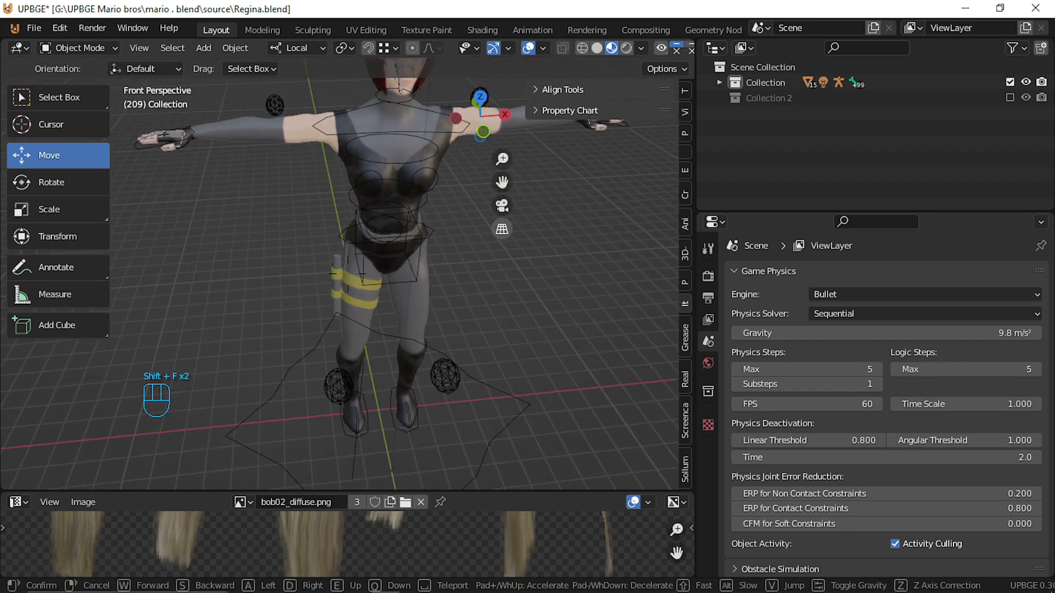
{"action": "left_click", "coordinate": [339, 348]}
{"action": "key", "text": "shift+f"}
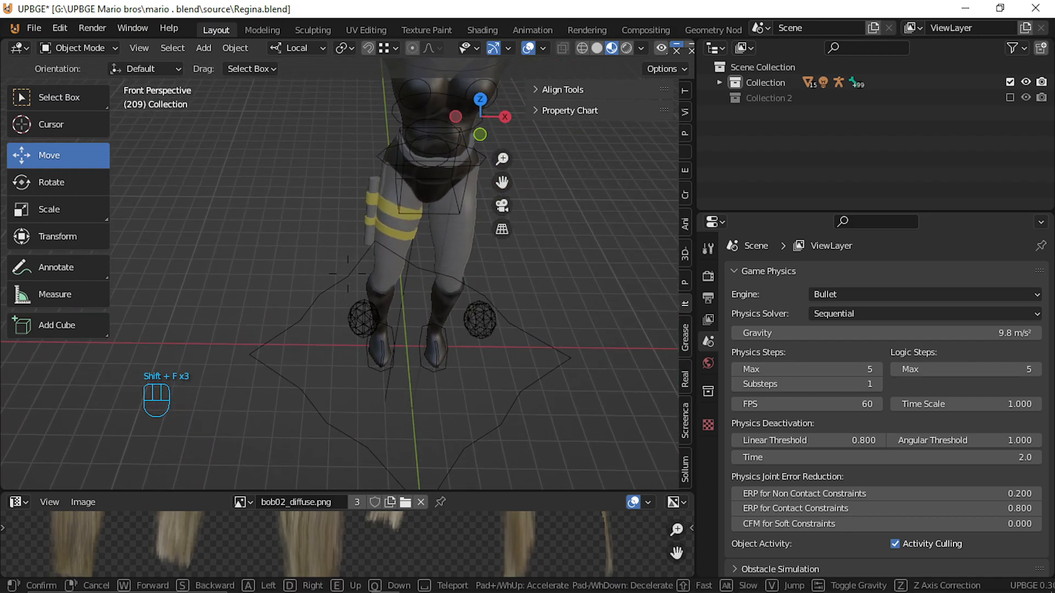
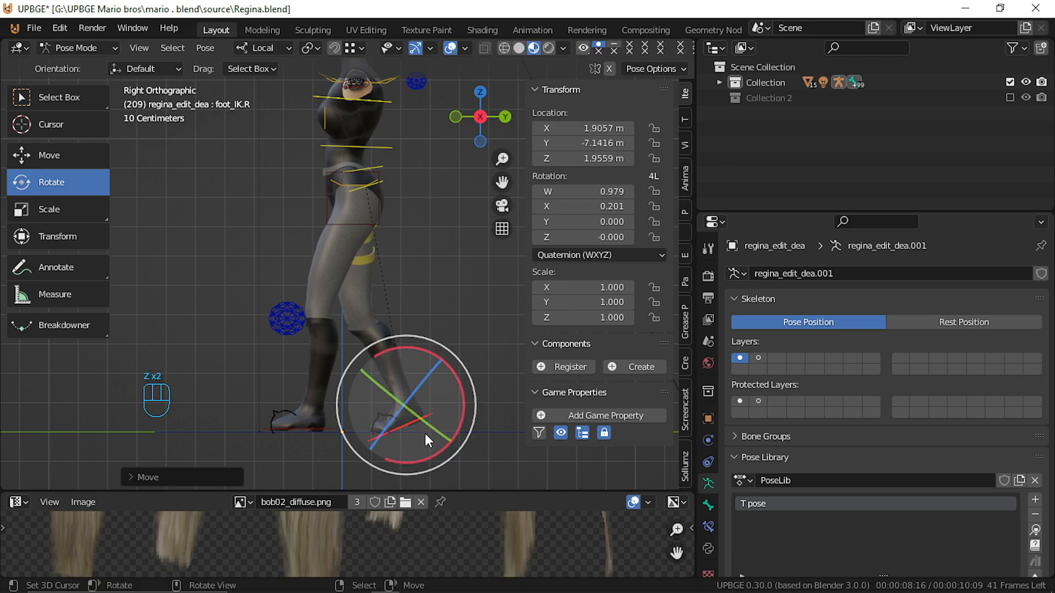
Raise the right foot IK control about 0.01 m along global Z.
{"action": "scroll", "coordinate": [424, 434], "scroll_direction": "up", "scroll_amount": 4}
{"action": "middle_click_drag", "start_coordinate": [436, 440], "coordinate": [472, 100], "text": "shift"}
{"action": "middle_click_drag", "start_coordinate": [441, 184], "coordinate": [328, 207], "text": "shift"}
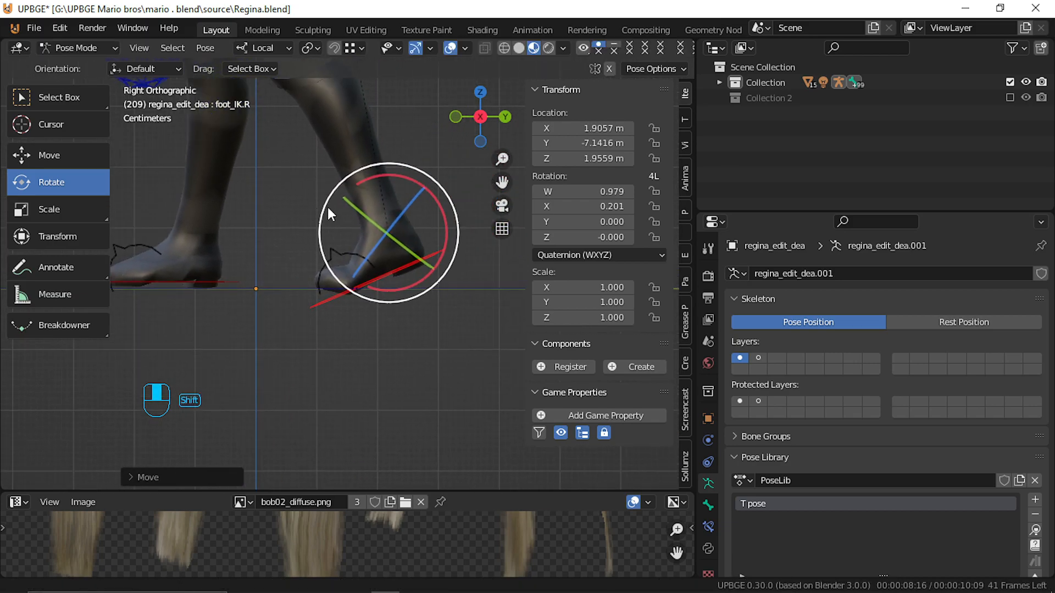
{"action": "scroll", "coordinate": [326, 254], "scroll_direction": "up", "scroll_amount": 3}
{"action": "key", "text": "g"}
{"action": "key", "text": "z"}
{"action": "key", "text": "z"}
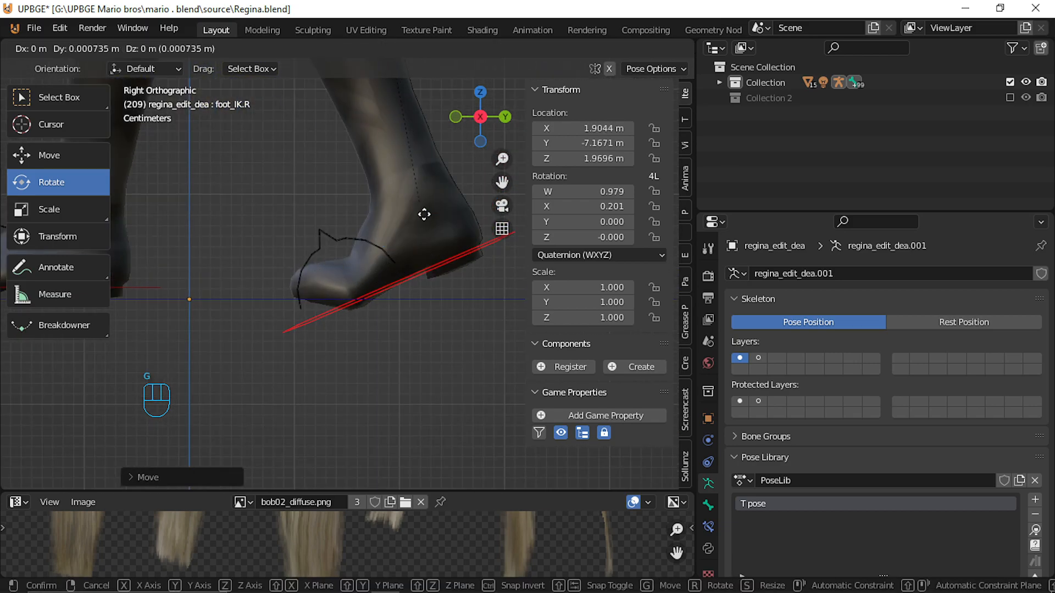
{"action": "left_click", "coordinate": [385, 222]}
{"action": "key", "text": "g"}
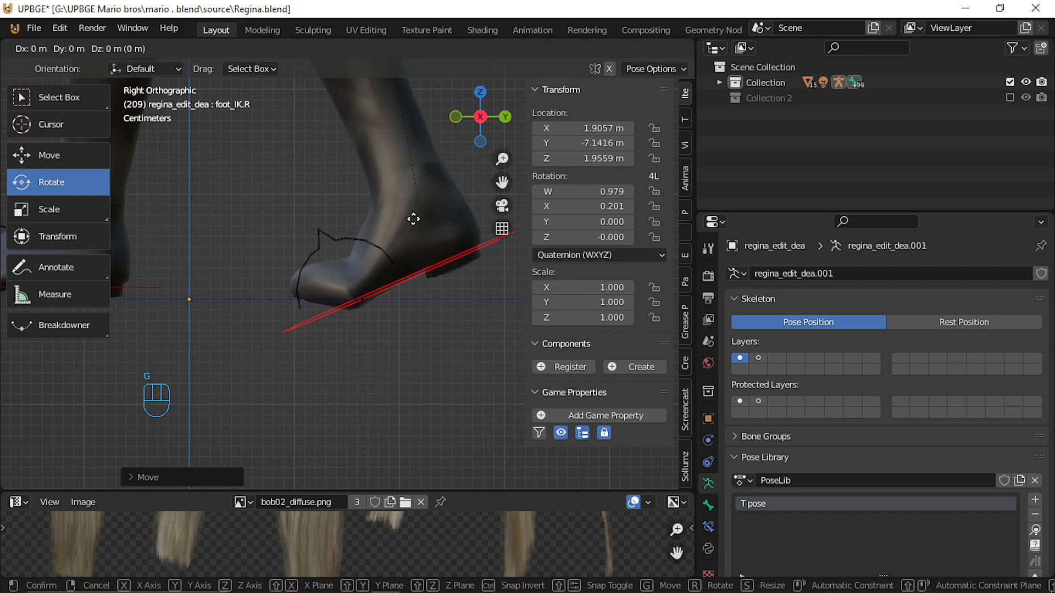
{"action": "key", "text": "z"}
{"action": "key", "text": "z"}
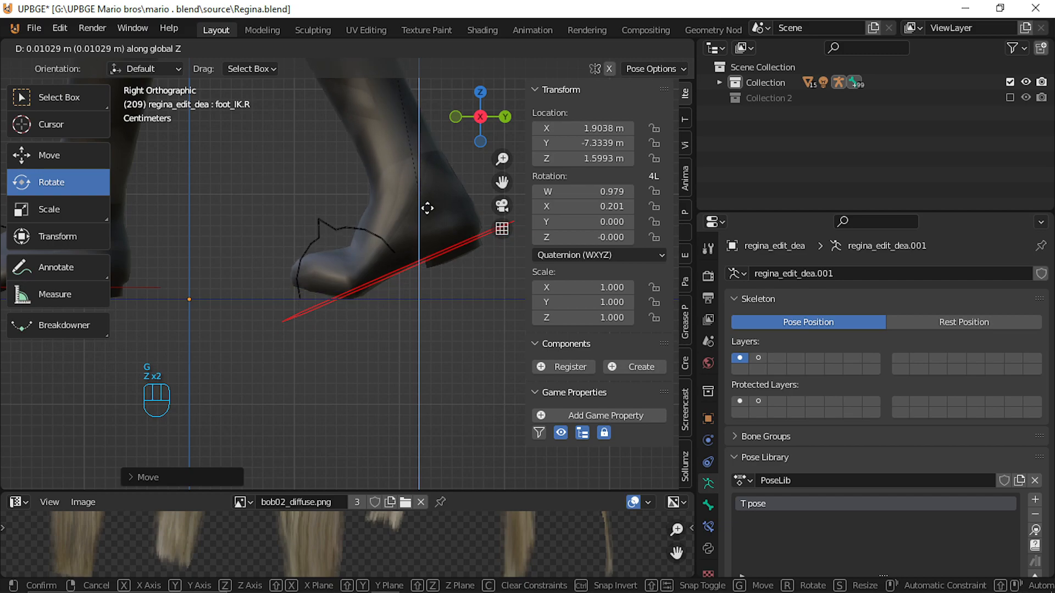
{"action": "left_click", "coordinate": [427, 206]}
Rotate the right toe bone toe1-1_R about its X axis to about W 0.981, X -0.194.
{"action": "left_click", "coordinate": [373, 226]}
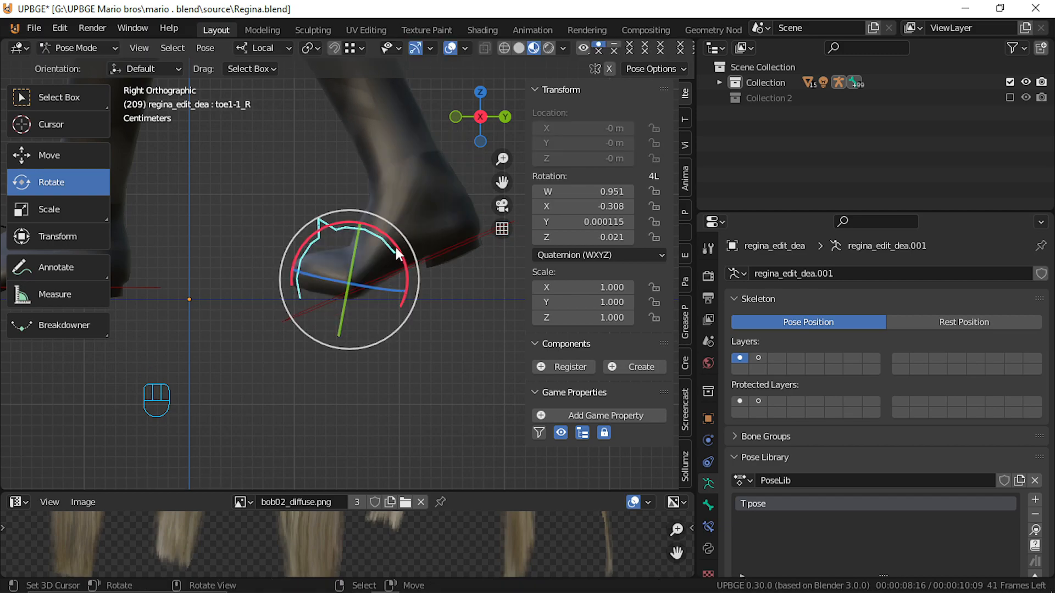
{"action": "left_click_drag", "start_coordinate": [397, 248], "coordinate": [413, 195]}
{"action": "scroll", "coordinate": [374, 268], "scroll_direction": "down", "scroll_amount": 3}
Move the left foot IK control forward about 0.08 m along the negative global Y axis.
{"action": "middle_click_drag", "start_coordinate": [312, 235], "coordinate": [458, 240], "text": "shift"}
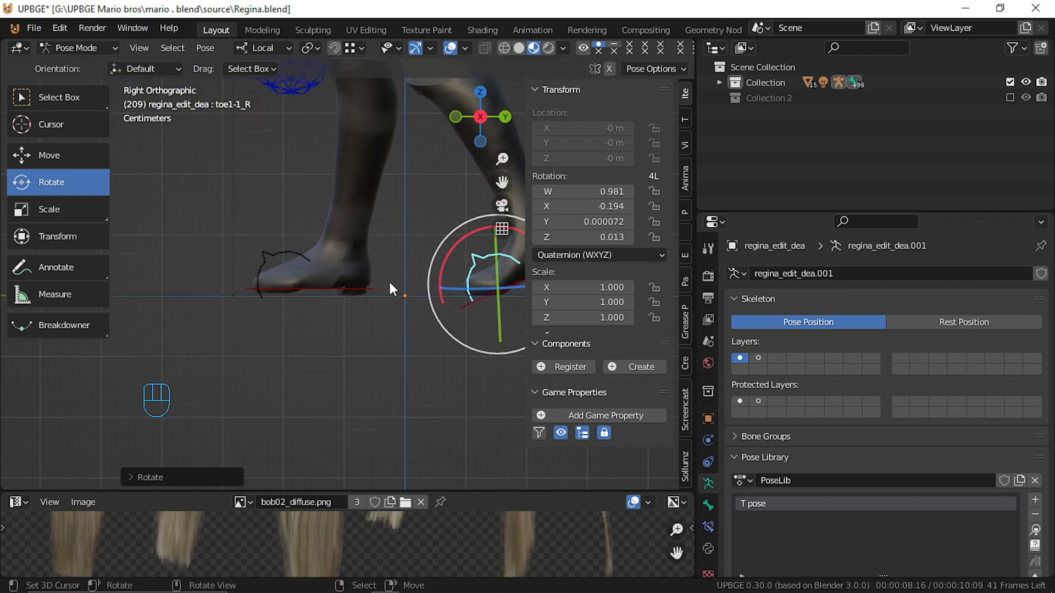
{"action": "right_click", "coordinate": [381, 289]}
{"action": "right_click", "coordinate": [377, 289]}
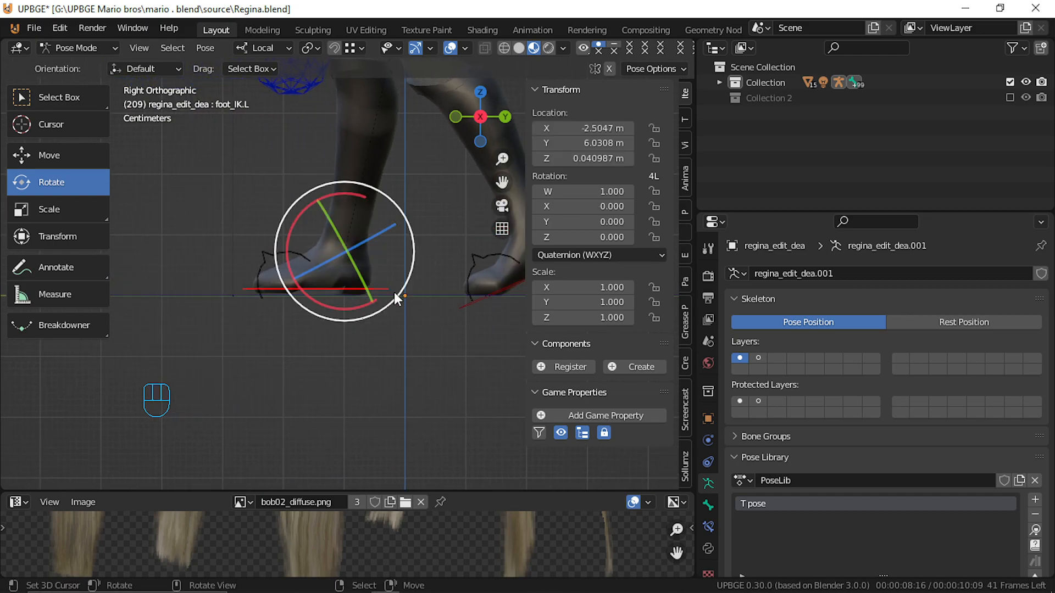
{"action": "key", "text": "g"}
{"action": "key", "text": "x"}
{"action": "key", "text": "g"}
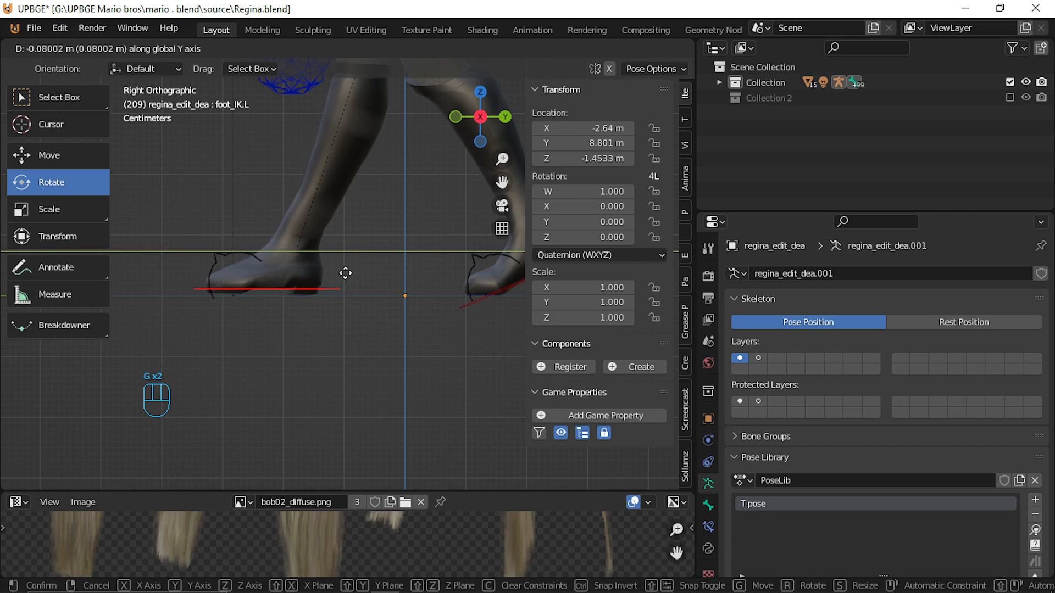
{"action": "left_click", "coordinate": [344, 276]}
Rotate the left foot IK control to about W 0.984, X -0.176 so the toes point slightly upward.
{"action": "key", "text": "r"}
{"action": "left_click", "coordinate": [375, 270]}
{"action": "scroll", "coordinate": [377, 270], "scroll_direction": "down", "scroll_amount": 2}
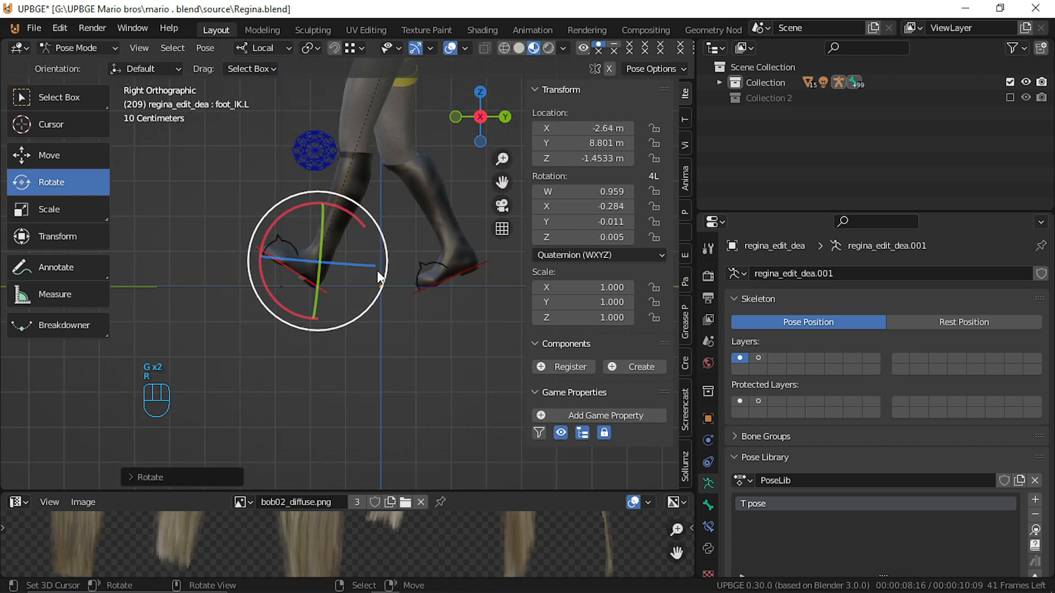
{"action": "middle_click_drag", "start_coordinate": [377, 270], "coordinate": [347, 445], "text": "shift"}
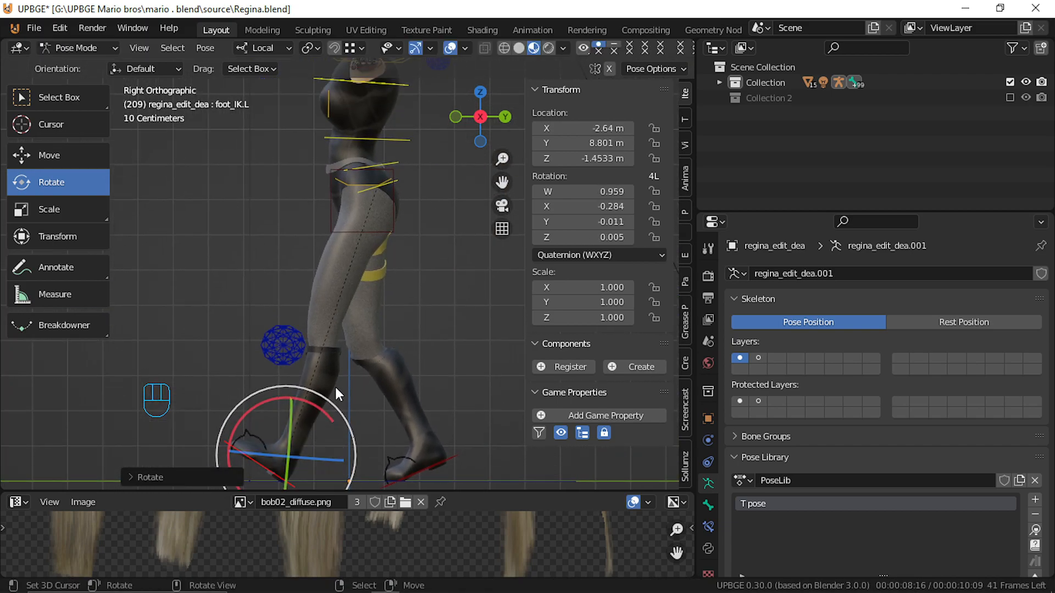
{"action": "scroll", "coordinate": [336, 384], "scroll_direction": "down", "scroll_amount": 2}
{"action": "middle_click_drag", "start_coordinate": [408, 187], "coordinate": [398, 297], "text": "shift"}
{"action": "middle_click_drag", "start_coordinate": [328, 370], "coordinate": [318, 271], "text": "shift"}
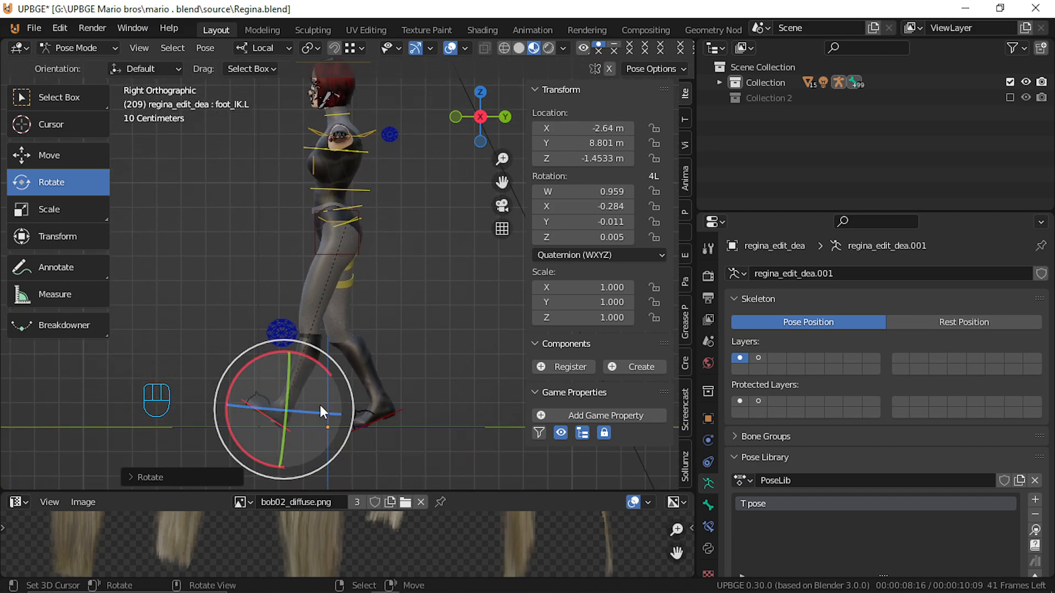
{"action": "mouse_move", "coordinate": [327, 370]}
{"action": "left_mouse_down"}
{"action": "mouse_move", "coordinate": [314, 355]}
{"action": "mouse_move", "coordinate": [324, 356]}
{"action": "left_mouse_up"}
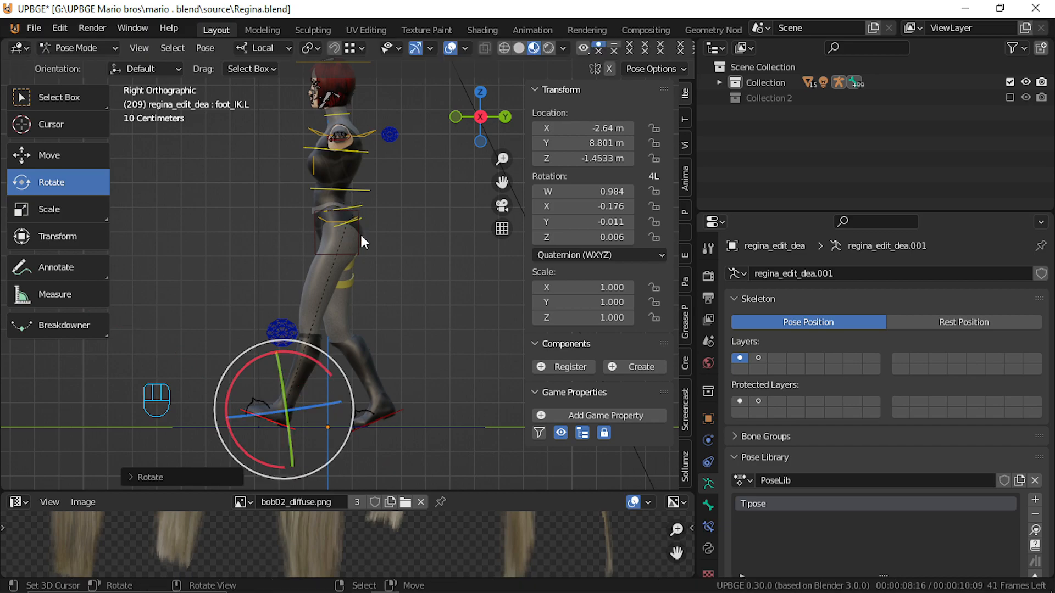
Lower the spine05 hip control about 0.04 m along global Z to bend the knees.
{"action": "left_click", "coordinate": [361, 236]}
{"action": "key", "text": "g"}
{"action": "key", "text": "z"}
{"action": "key", "text": "z"}
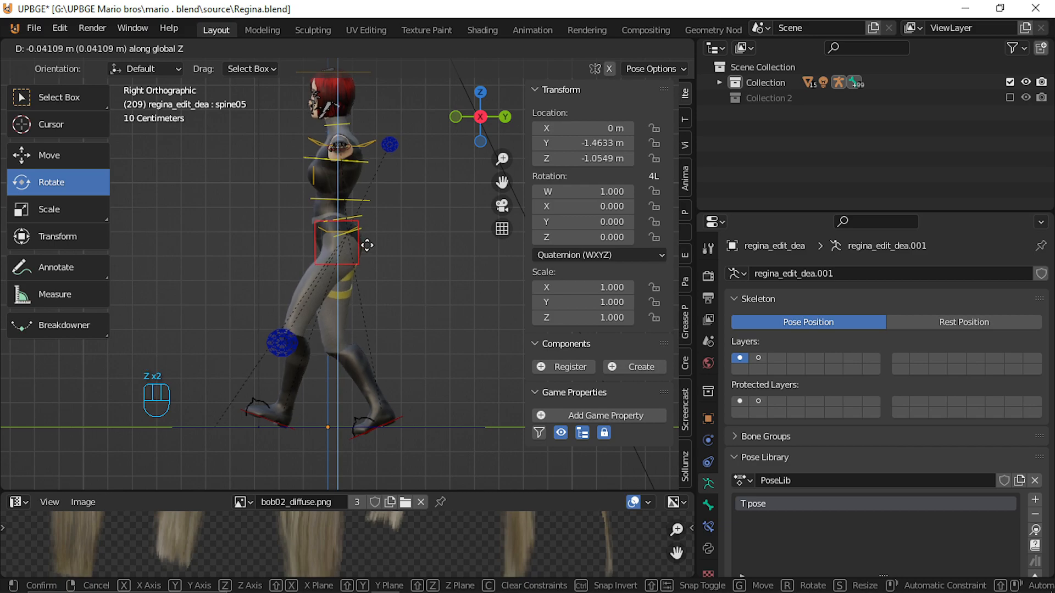
{"action": "left_click", "coordinate": [366, 245]}
Raise the right foot IK control foot_IK.R about 0.04 m along global Z.
{"action": "scroll", "coordinate": [373, 413], "scroll_direction": "up", "scroll_amount": 5}
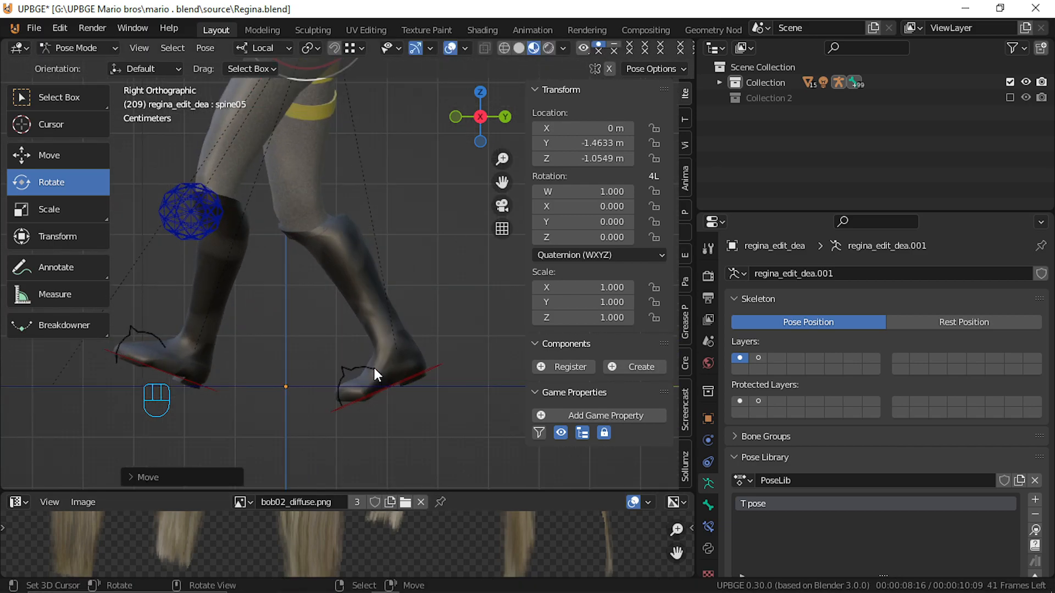
{"action": "right_click", "coordinate": [387, 384]}
{"action": "right_click", "coordinate": [387, 385]}
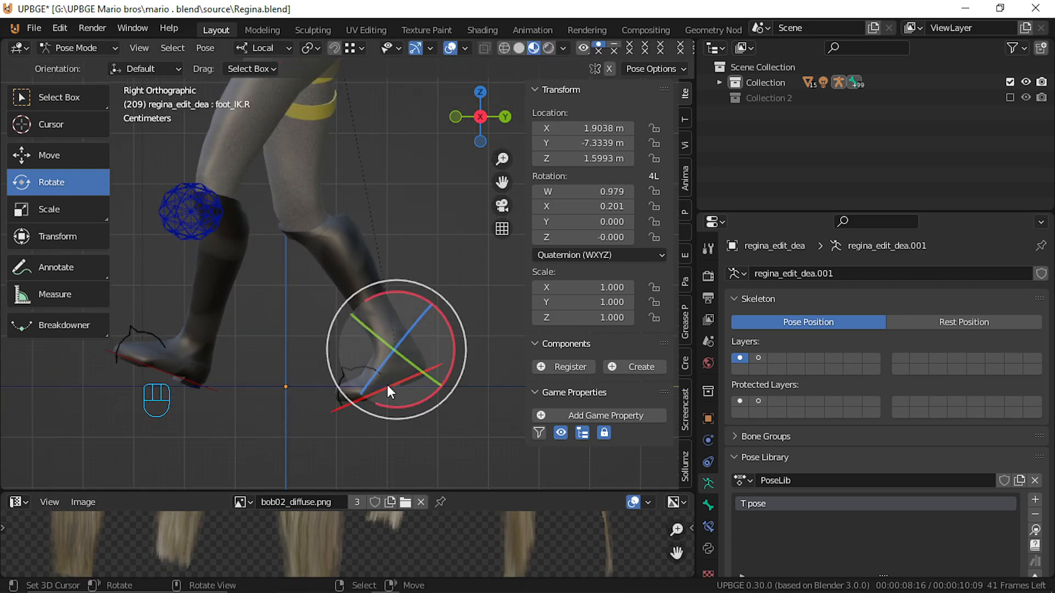
{"action": "scroll", "coordinate": [386, 385], "scroll_direction": "up", "scroll_amount": 1}
{"action": "key", "text": "g"}
{"action": "key", "text": "z"}
{"action": "key", "text": "z"}
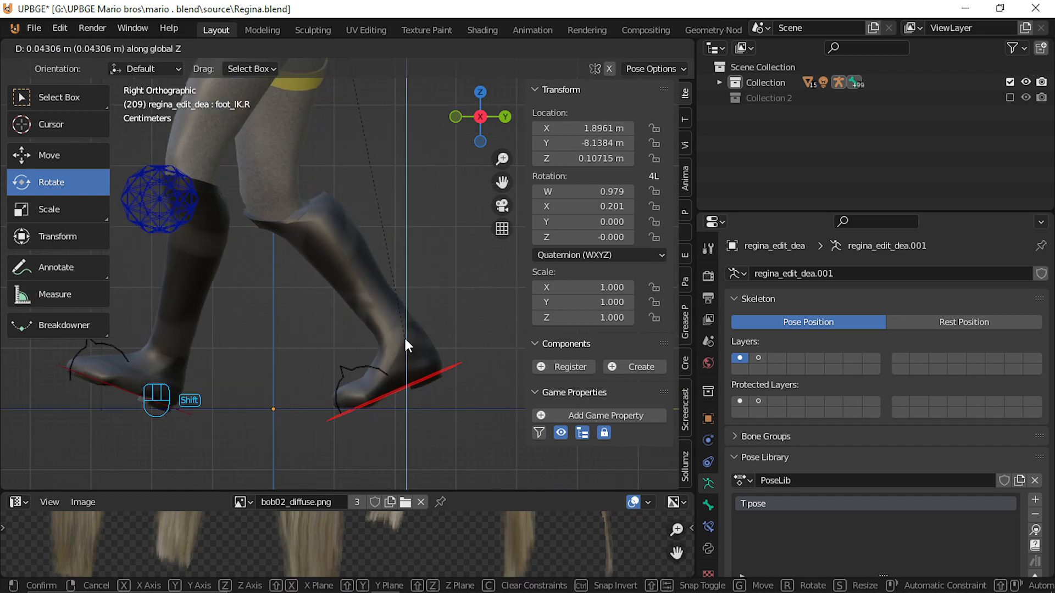
{"action": "left_click", "coordinate": [404, 339], "text": "shift"}
{"action": "scroll", "coordinate": [278, 262], "scroll_direction": "down", "scroll_amount": 3}
{"action": "middle_click_drag", "start_coordinate": [335, 94], "coordinate": [351, 212], "text": "shift"}
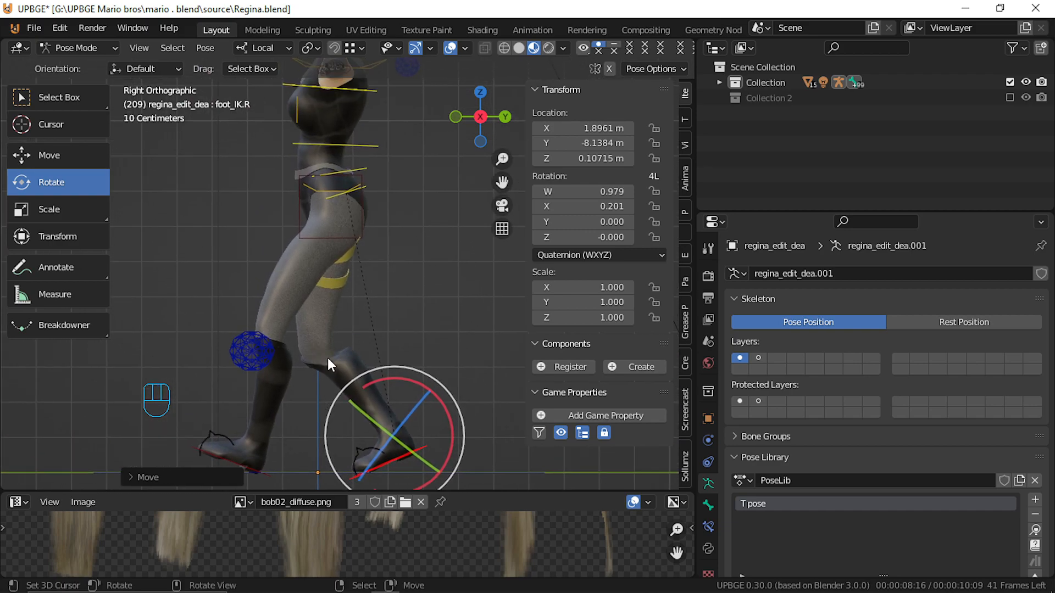
Open the body mesh regina_edit_dea-base for editing and select the two upper edge loops of the left boot cuff.
{"action": "key", "text": "ctrl+Tab"}
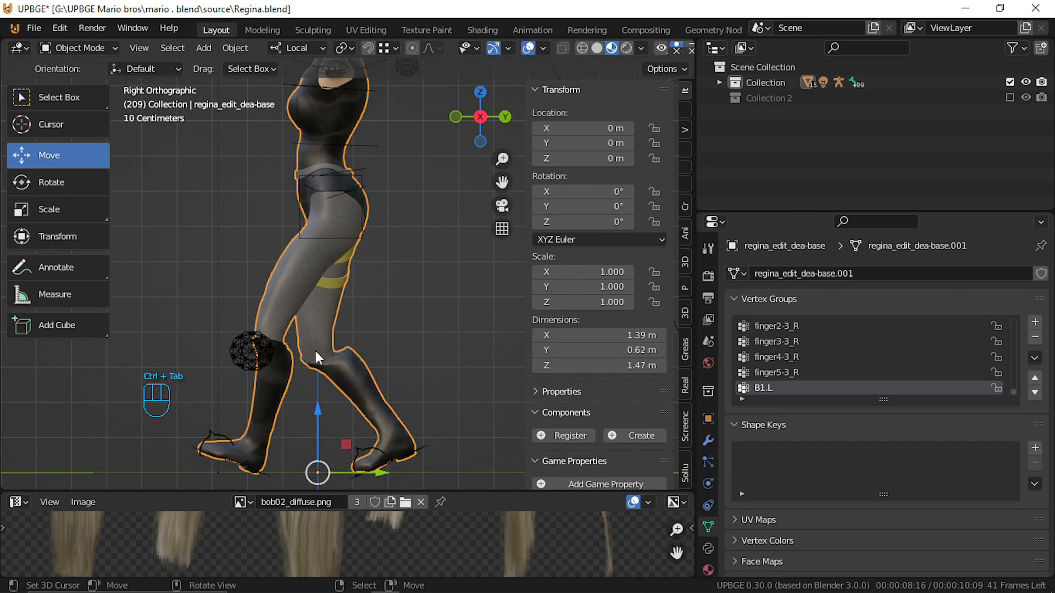
{"action": "key", "text": "shift+f"}
{"action": "key", "text": "Tab"}
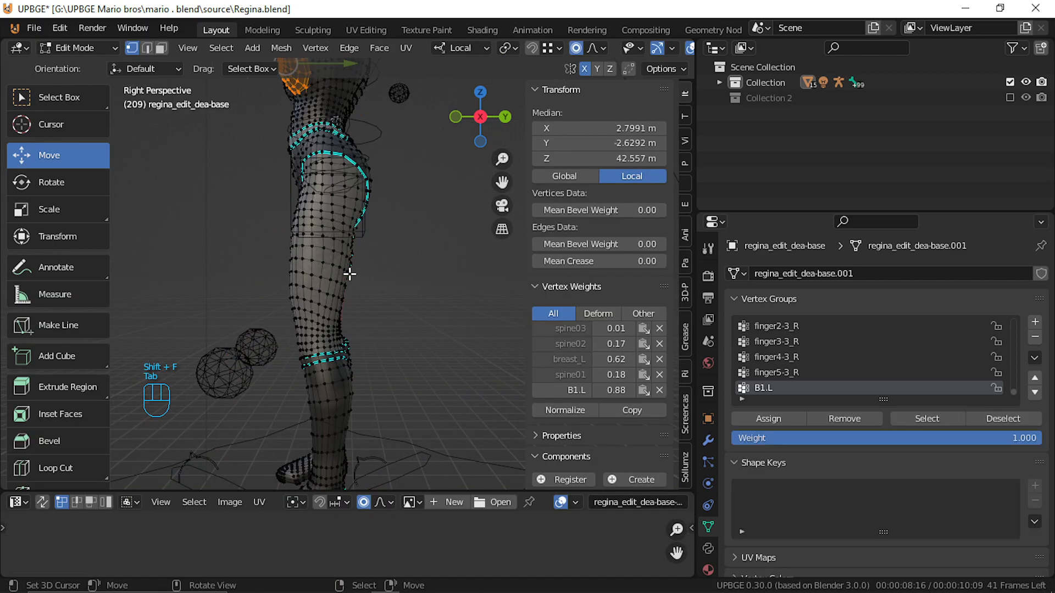
{"action": "key", "text": "shift+f"}
{"action": "key", "text": "w"}
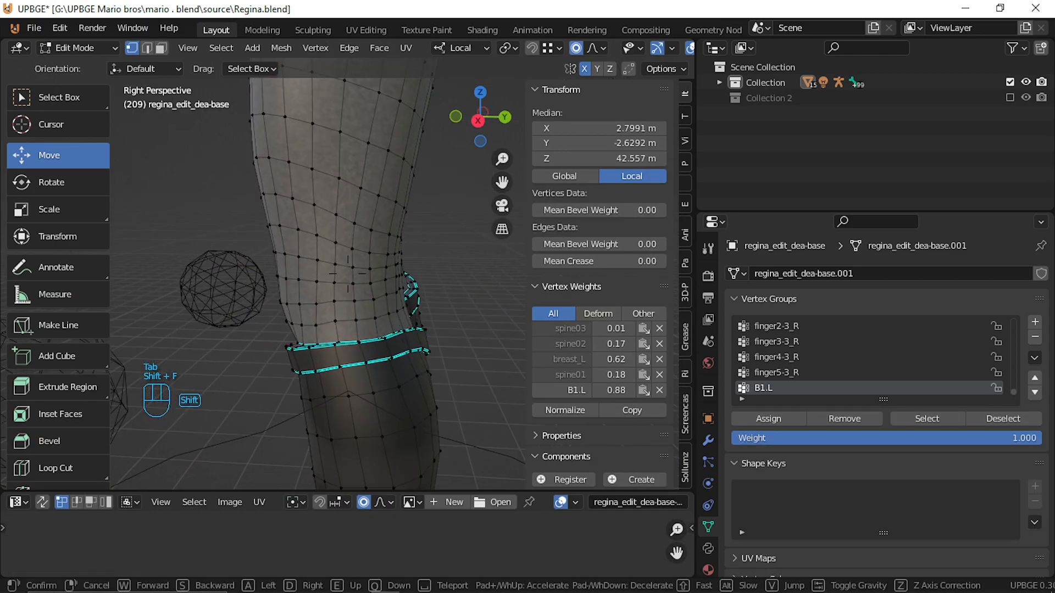
{"action": "left_click", "coordinate": [348, 273]}
{"action": "left_click", "coordinate": [308, 279], "text": "alt"}
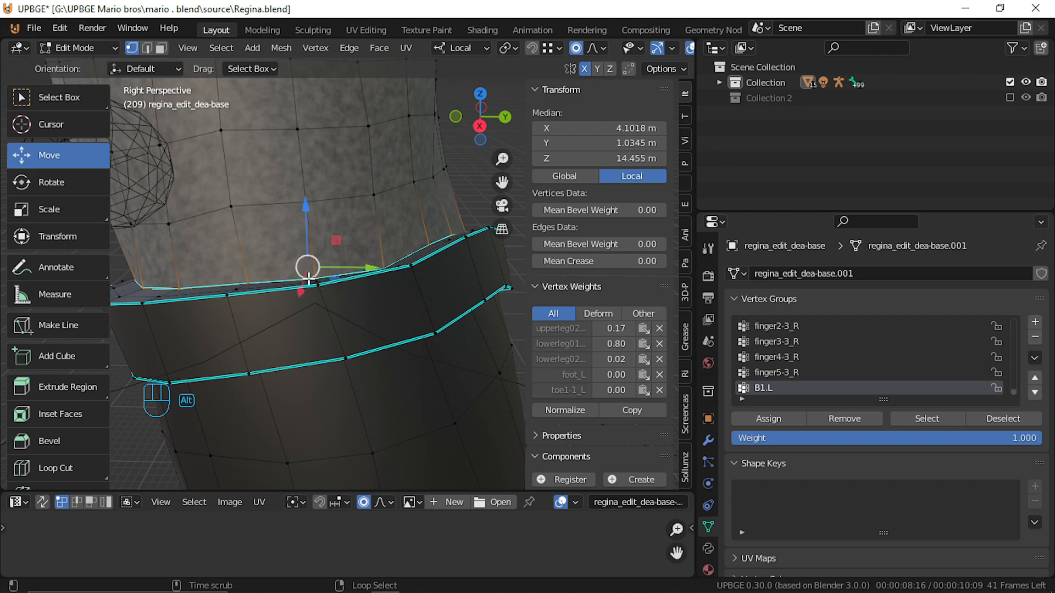
{"action": "left_click", "coordinate": [169, 306], "text": "alt"}
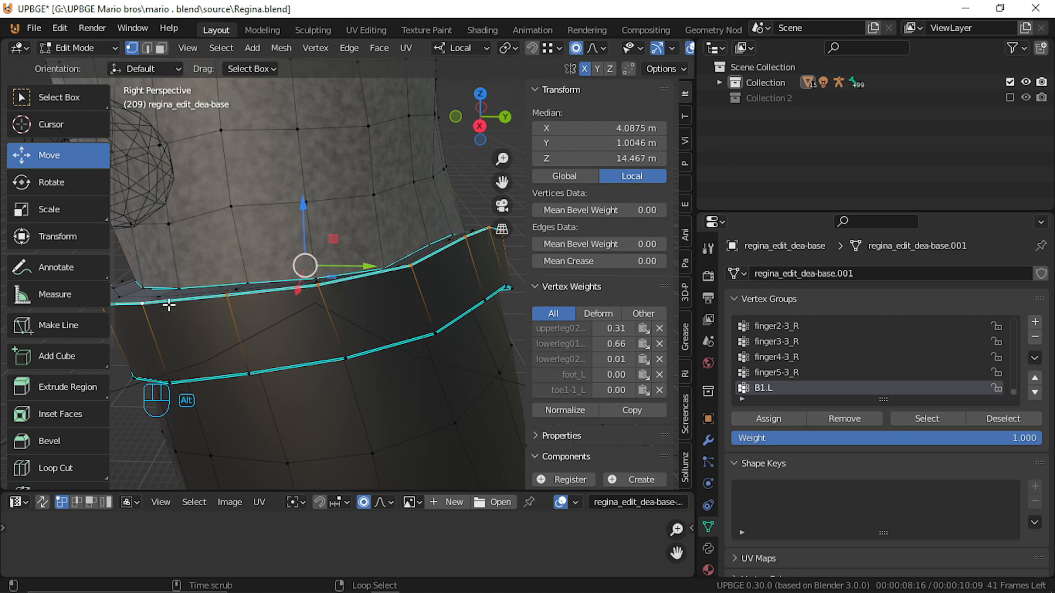
{"action": "left_click", "coordinate": [156, 294], "text": "alt+shift"}
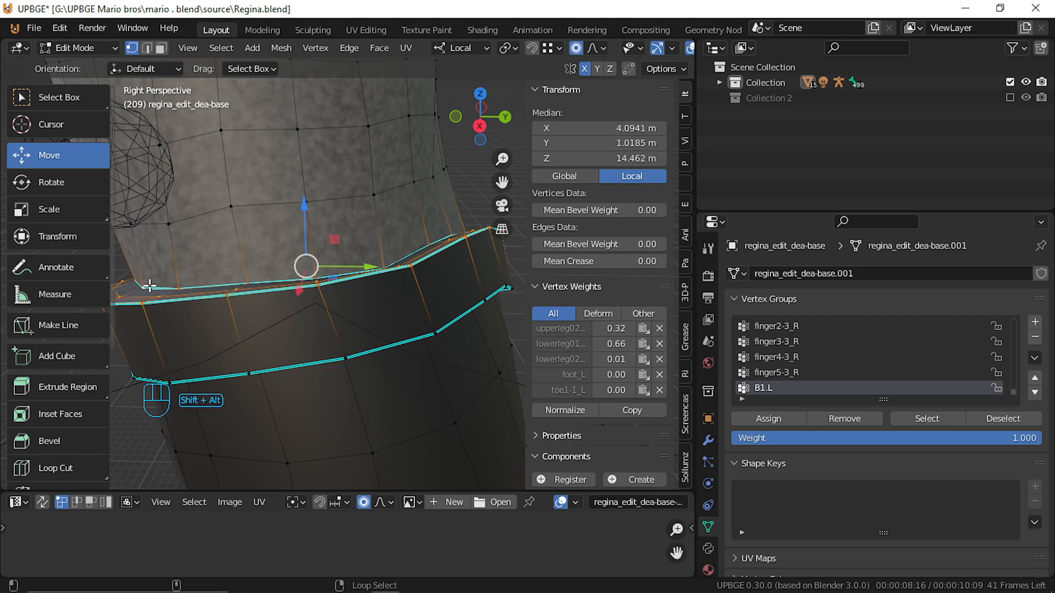
Add the lower edge loop of the left boot cuff to the selection and return to Object Mode.
{"action": "key", "text": "shift+f"}
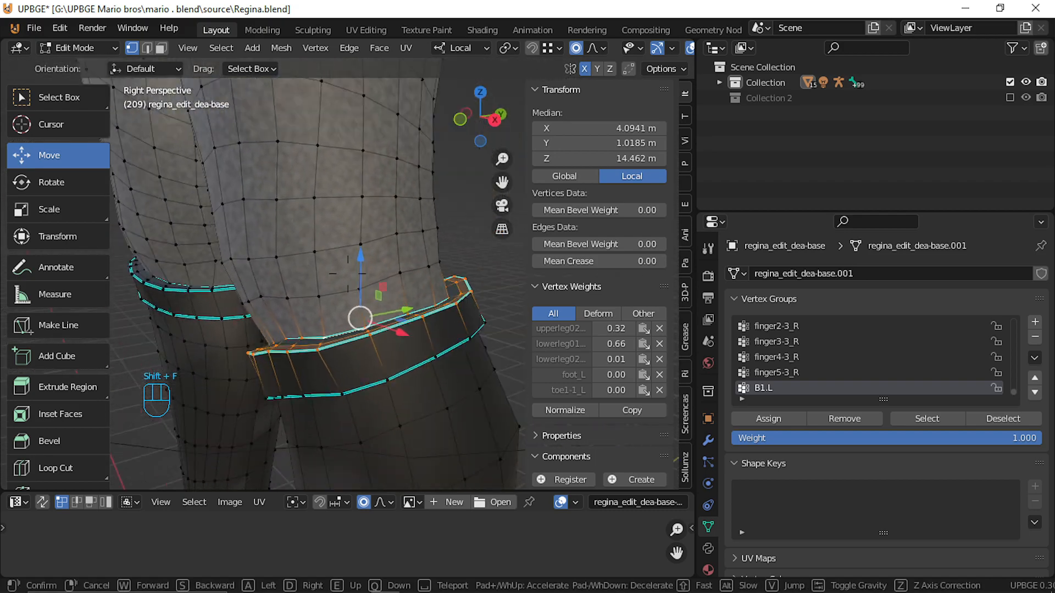
{"action": "left_click", "coordinate": [355, 277]}
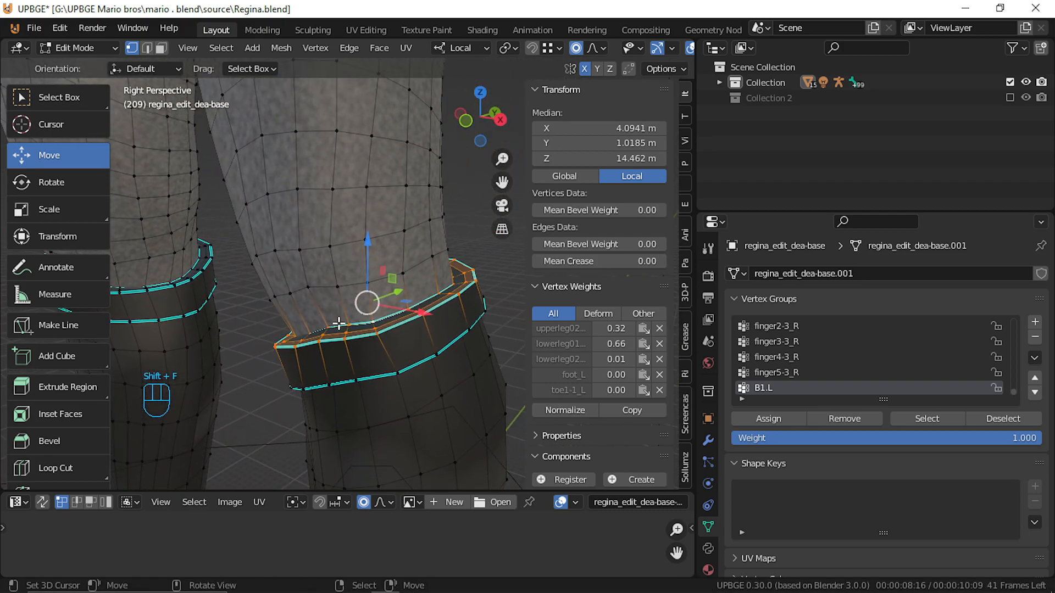
{"action": "left_click", "coordinate": [374, 378], "text": "alt+shift"}
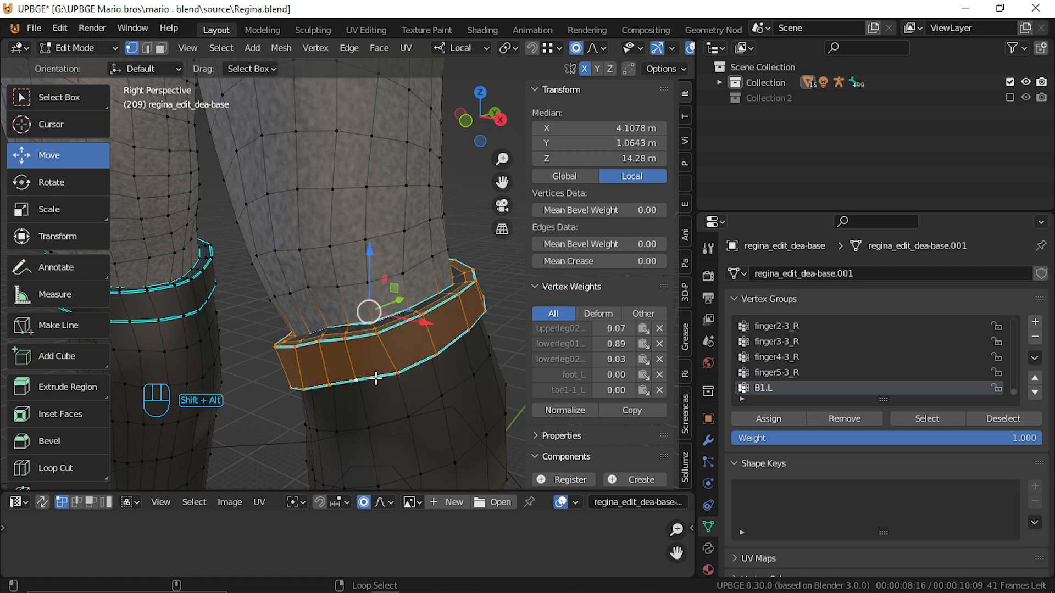
{"action": "key", "text": "shift+f"}
{"action": "left_click", "coordinate": [348, 273]}
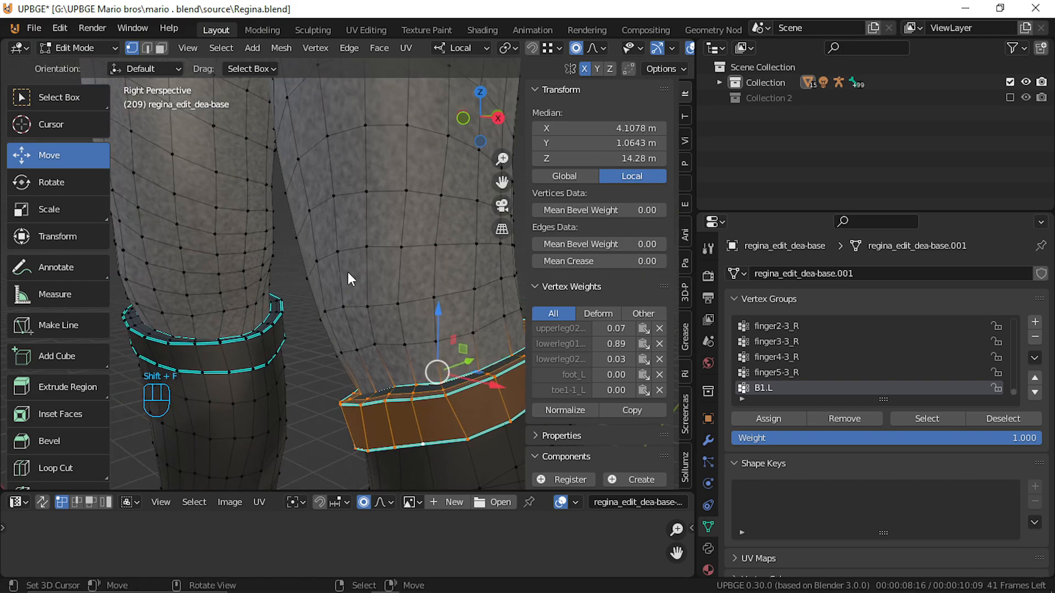
{"action": "key", "text": "Tab"}
Examine how the boot cuffs and knees deform on both legs from the front and from behind.
{"action": "scroll", "coordinate": [341, 265], "scroll_direction": "down", "scroll_amount": 5}
{"action": "middle_click_drag", "start_coordinate": [324, 311], "coordinate": [358, 349]}
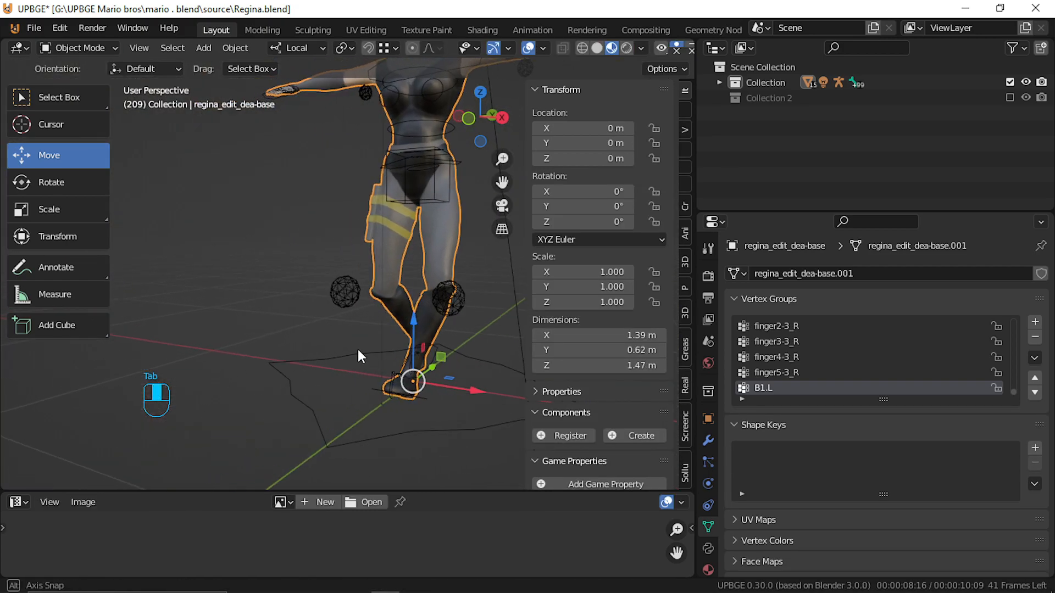
{"action": "key", "text": "shift+f"}
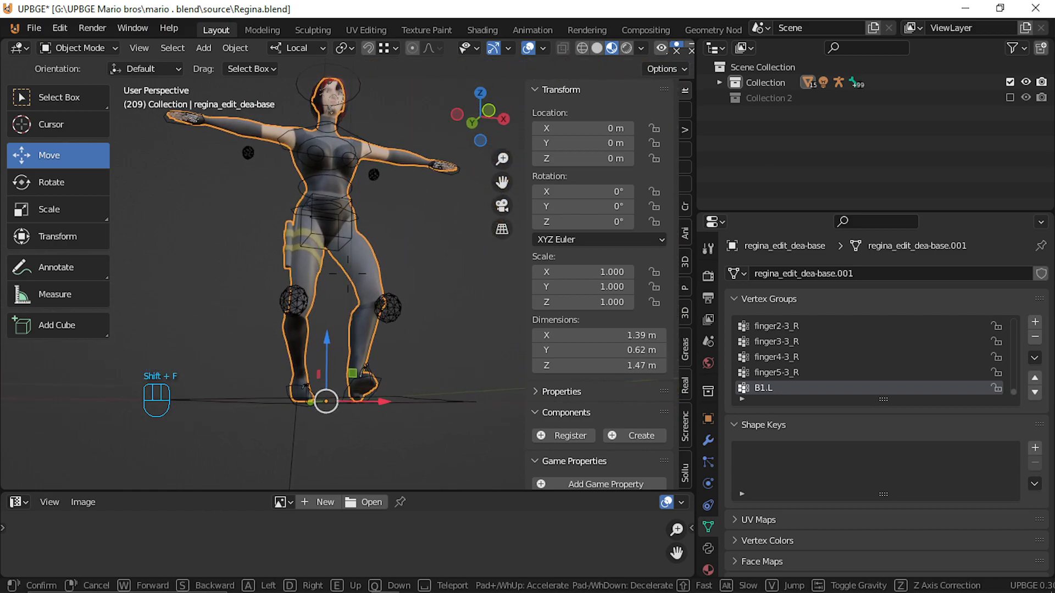
{"action": "key", "text": "w"}
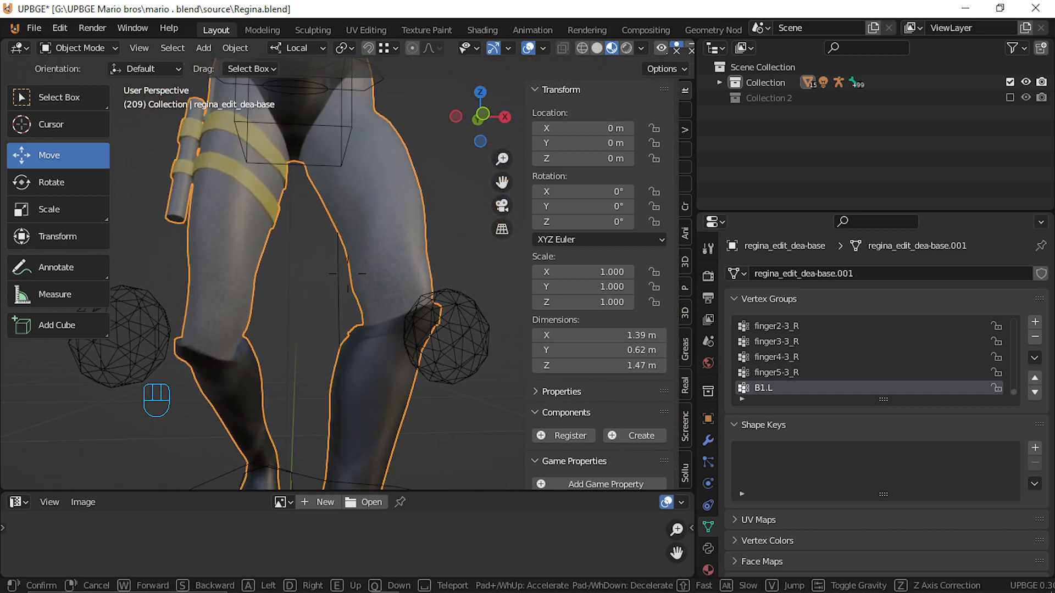
{"action": "key", "text": "w"}
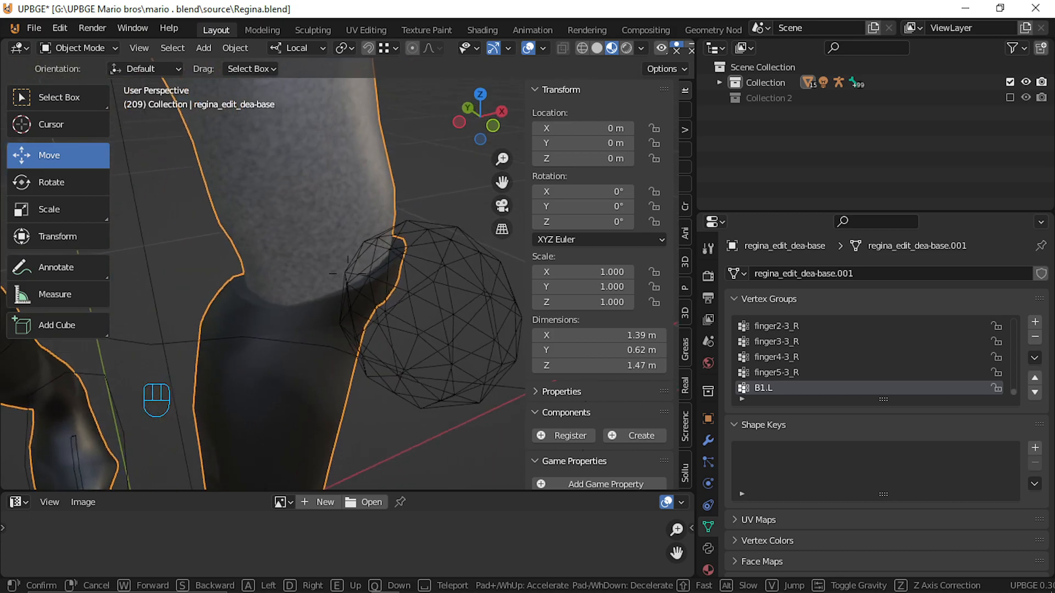
{"action": "key", "text": "w"}
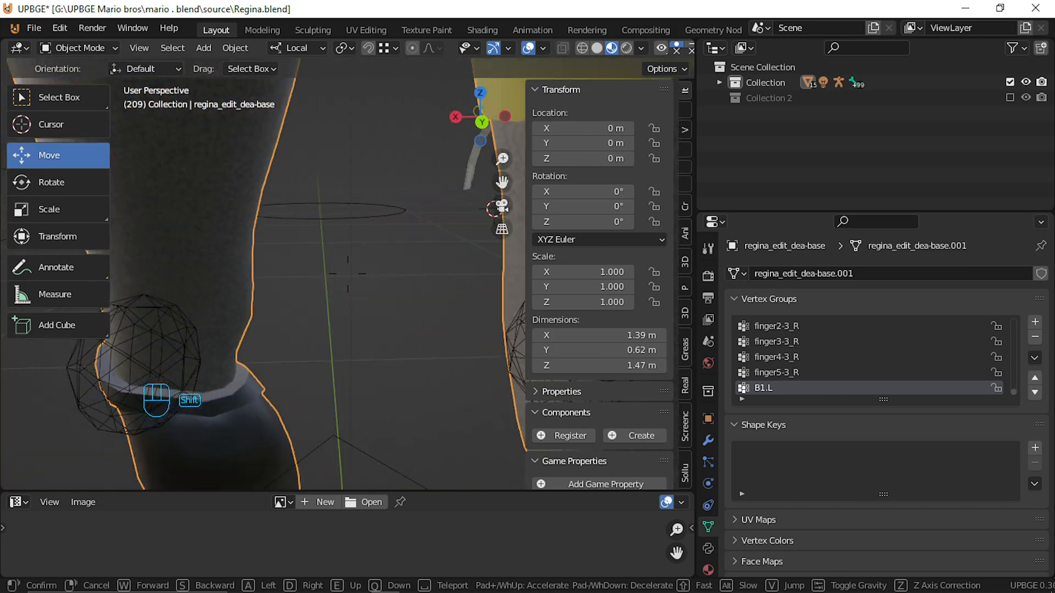
{"action": "key", "text": "s"}
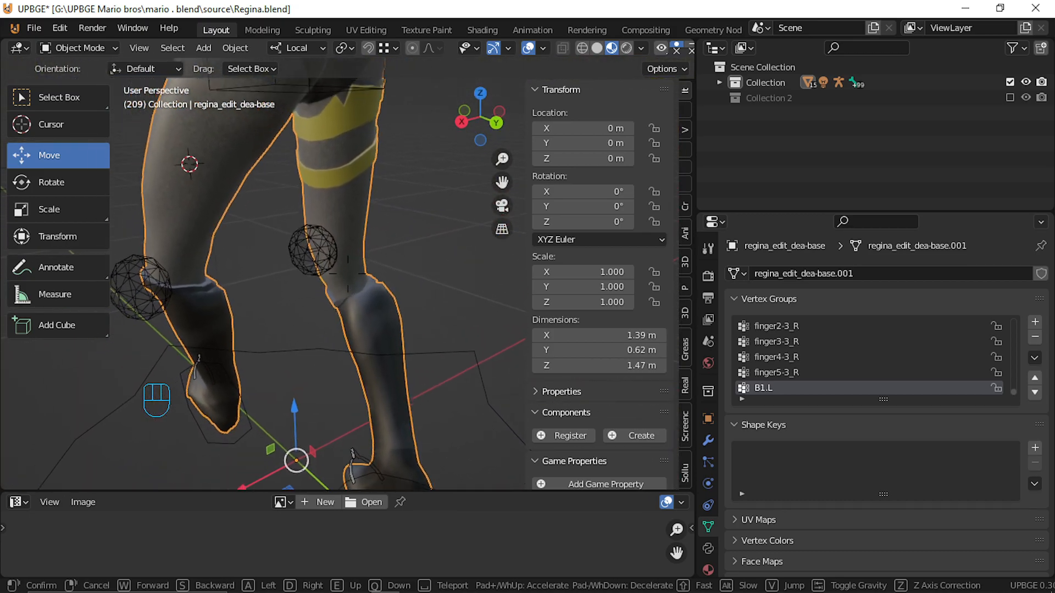
{"action": "key", "text": "w"}
{"action": "left_click", "coordinate": [349, 297]}
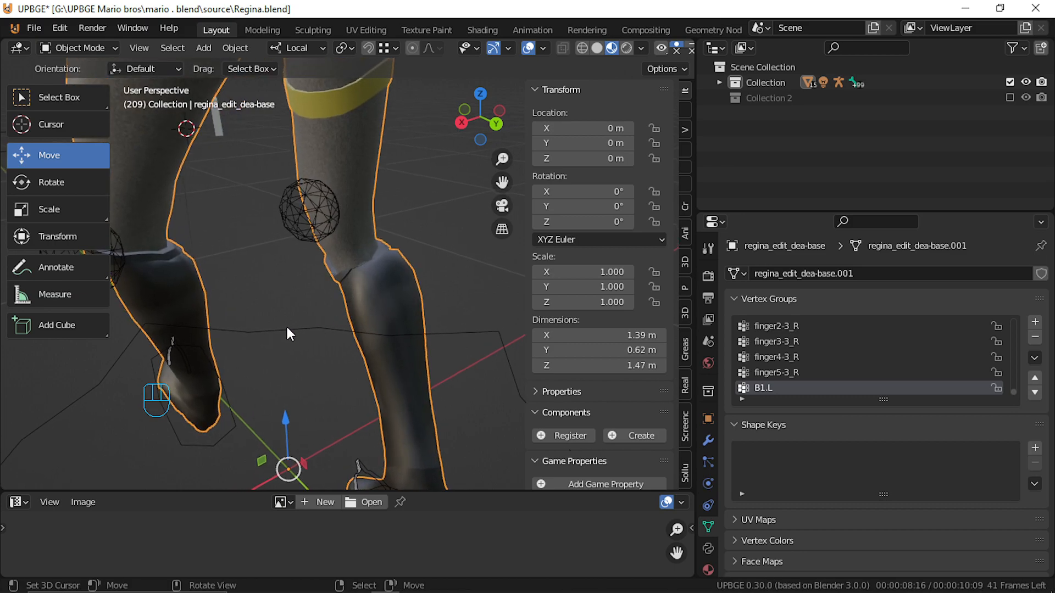
Enter Weight Paint mode with the armature and body mesh selected and try the face selection mask on the left boot cuff.
{"action": "key", "text": "shift"}
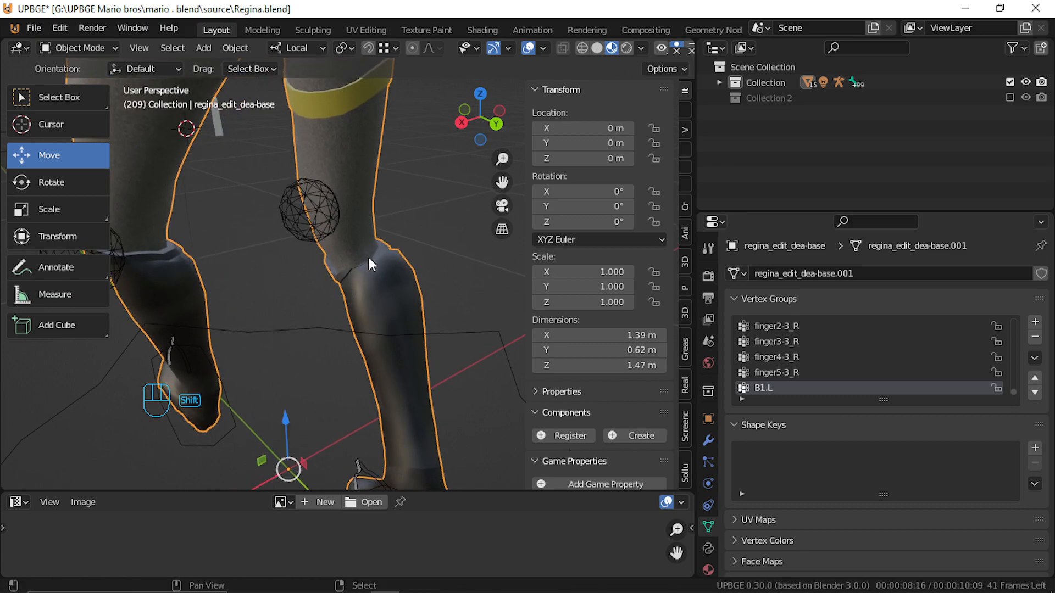
{"action": "left_click", "coordinate": [373, 333], "text": "shift"}
{"action": "left_click", "coordinate": [369, 275], "text": "shift"}
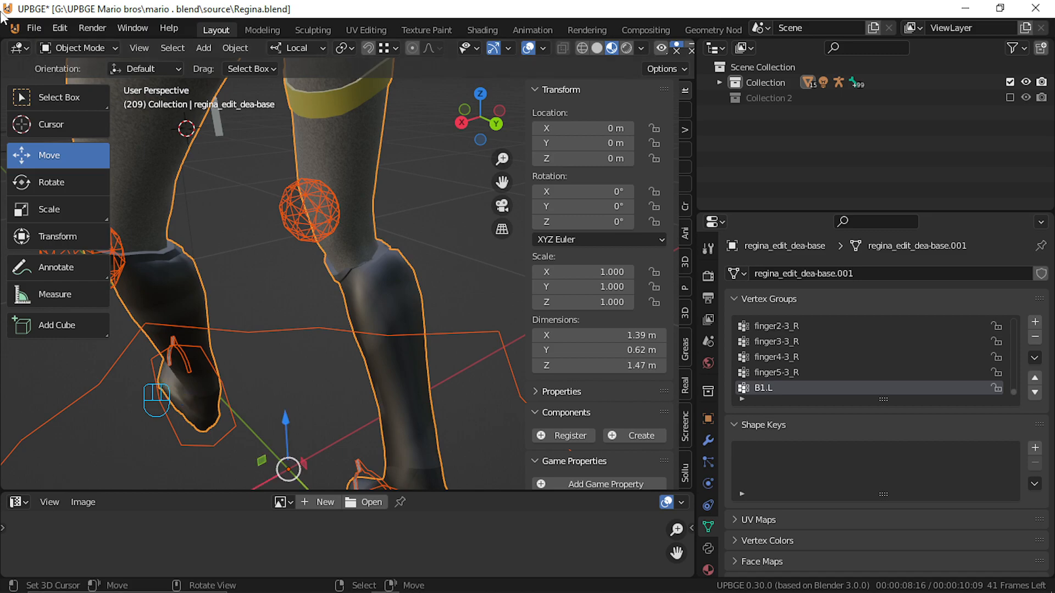
{"action": "left_click", "coordinate": [79, 48]}
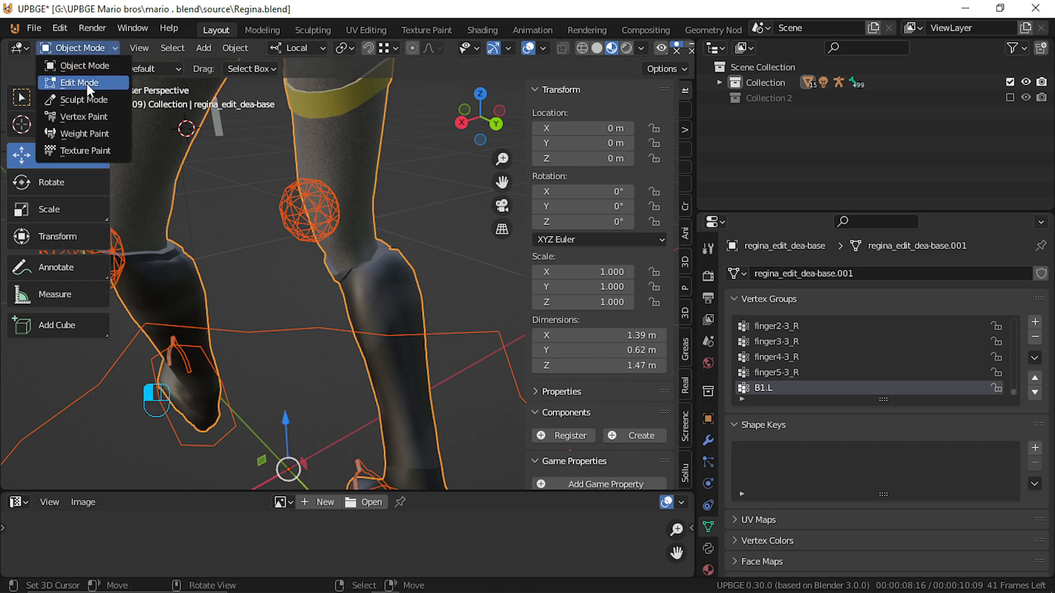
{"action": "left_click", "coordinate": [87, 135]}
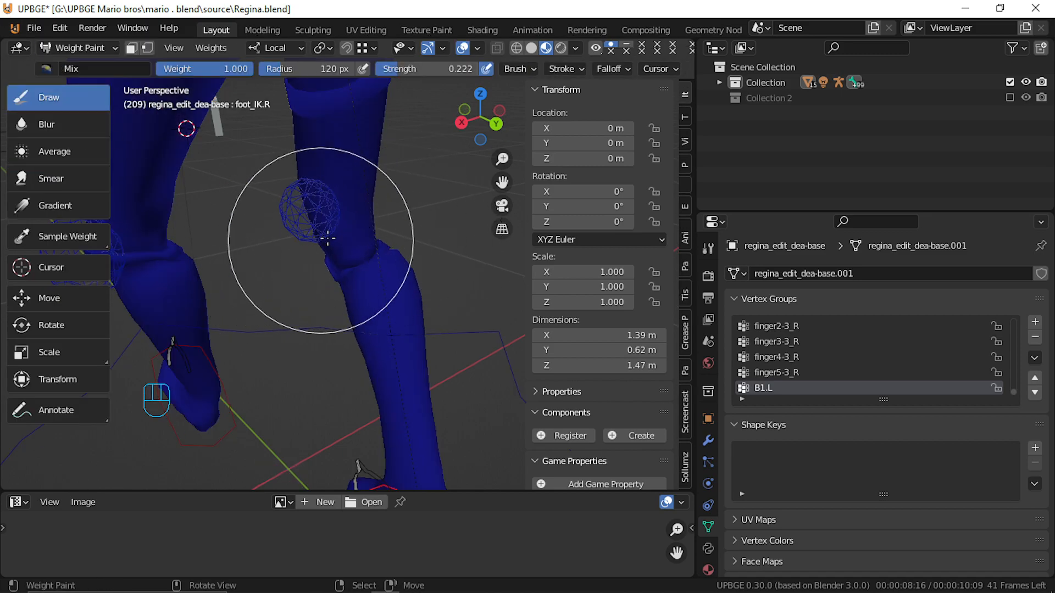
{"action": "left_click", "coordinate": [130, 49]}
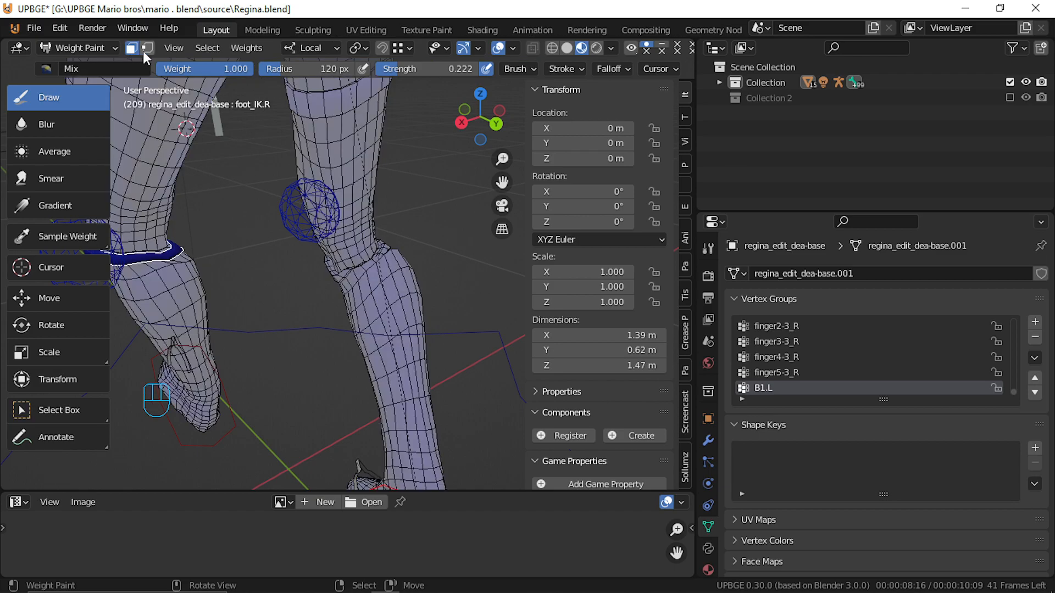
{"action": "middle_click_drag", "start_coordinate": [196, 253], "coordinate": [233, 250], "text": "shift"}
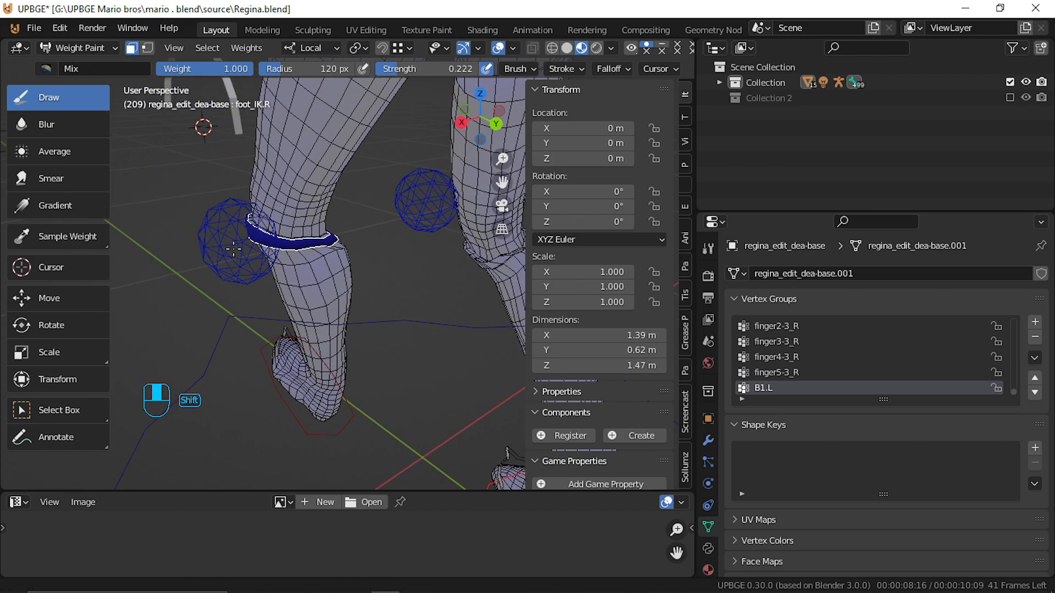
{"action": "left_click", "coordinate": [131, 49]}
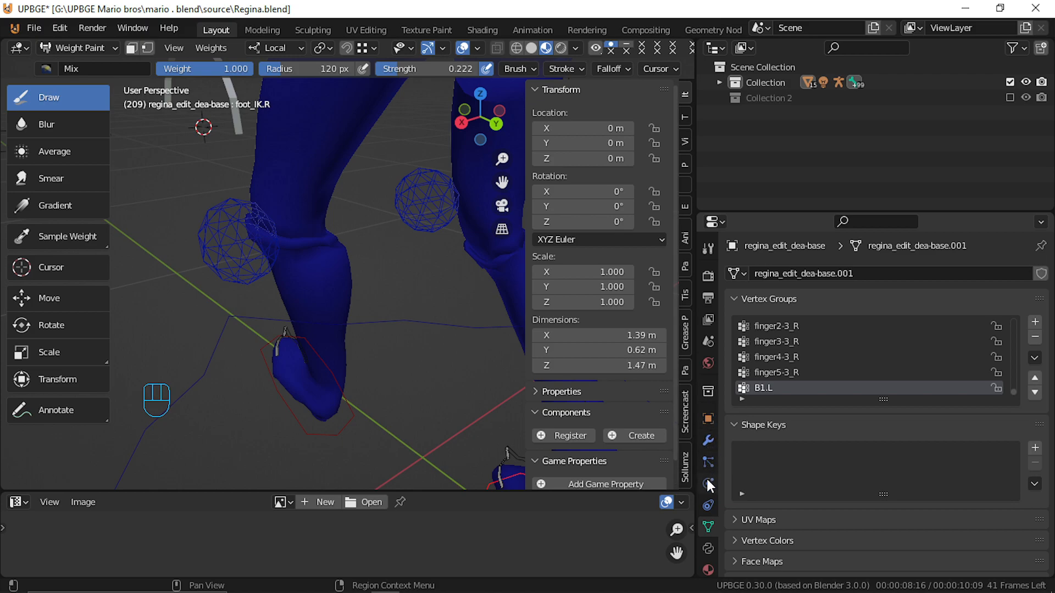
Show the armature's second bone layer as well and re-enter Weight Paint mode with the rig and body mesh selected.
{"action": "key", "text": "ctrl+Tab"}
{"action": "left_click", "coordinate": [258, 244]}
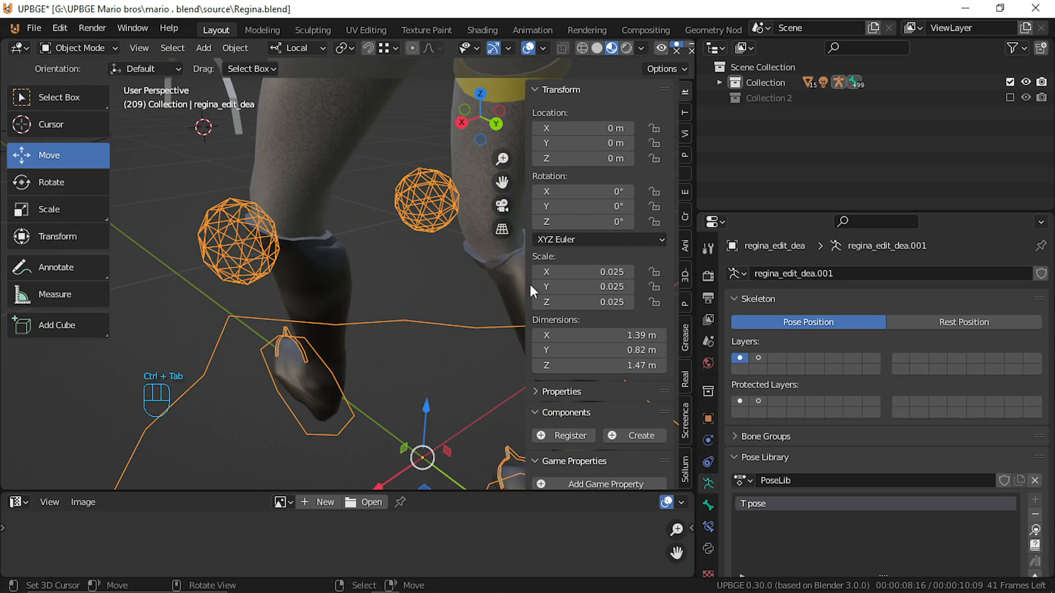
{"action": "left_click", "coordinate": [758, 357]}
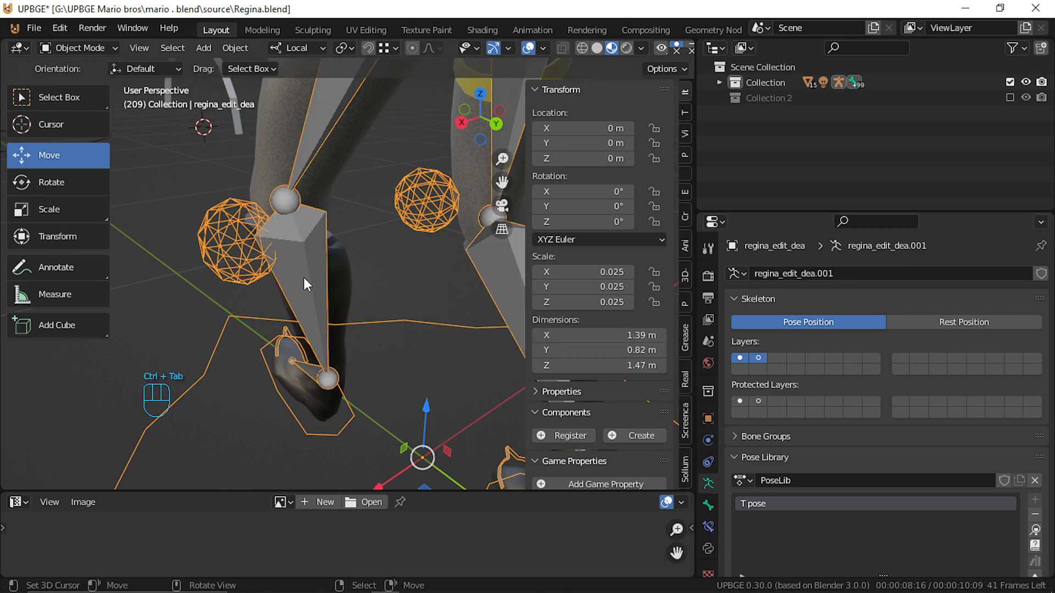
{"action": "left_click", "coordinate": [340, 280], "text": "shift"}
{"action": "left_click", "coordinate": [112, 47]}
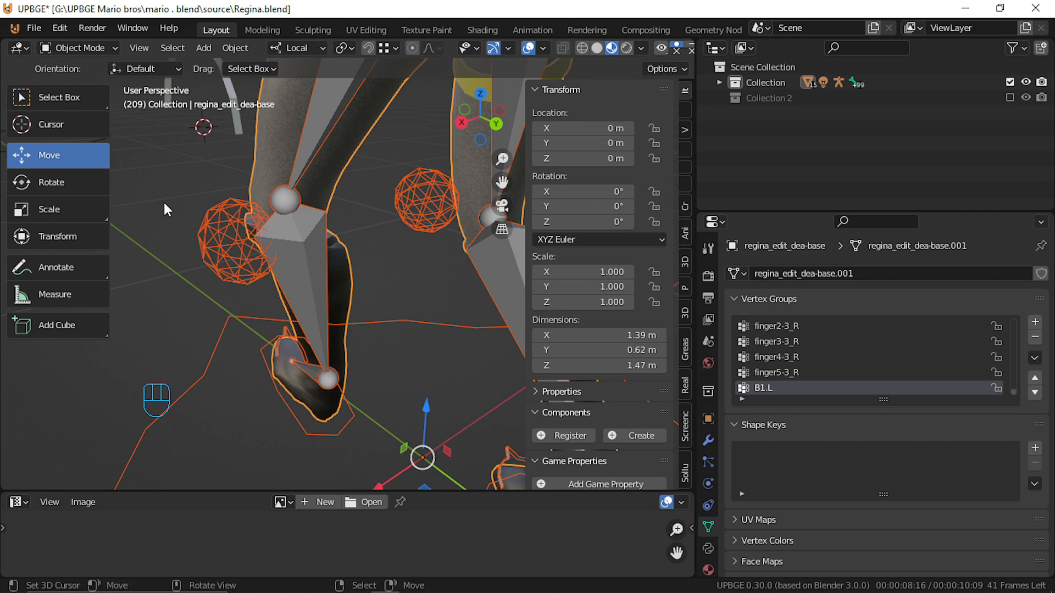
{"action": "key", "text": "ctrl+Tab"}
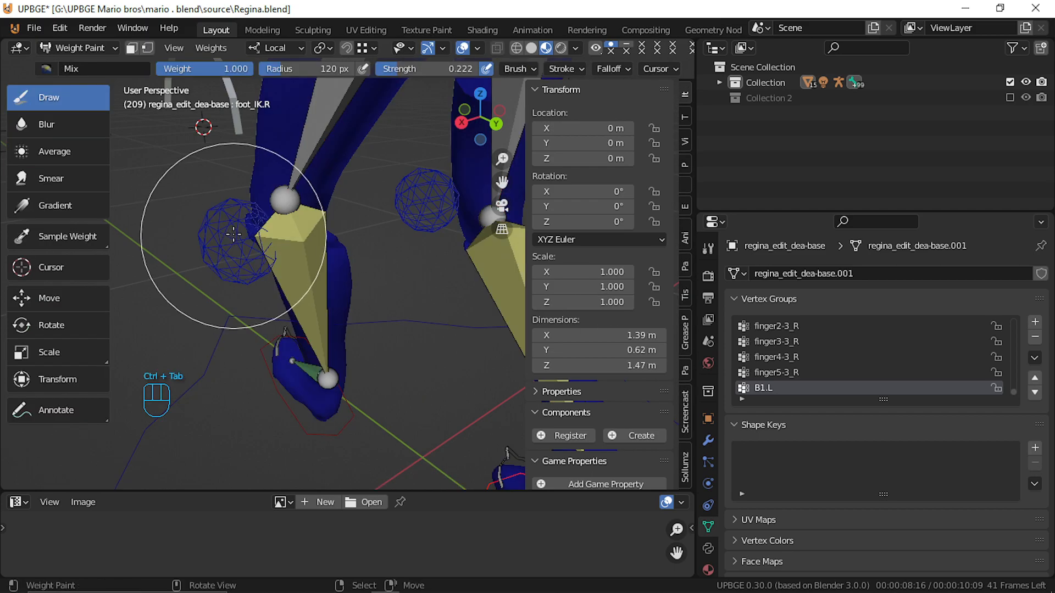
Select all the rig's bones in Weight Paint mode and clear their location and rotation.
{"action": "left_click", "coordinate": [231, 230]}
{"action": "key", "text": "a"}
{"action": "key", "text": "a"}
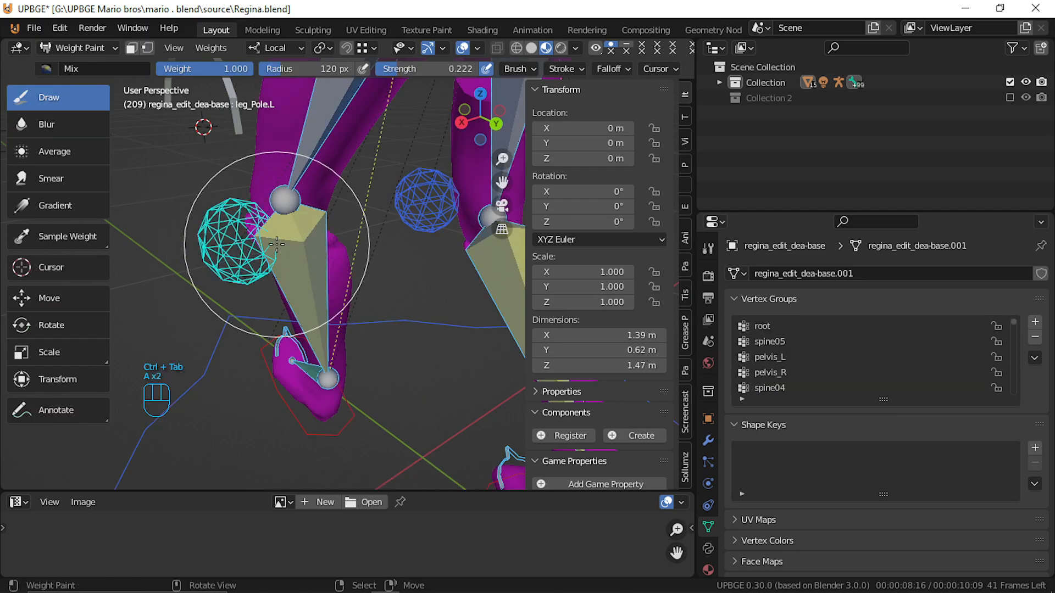
{"action": "key", "text": "alt+g"}
{"action": "key", "text": "alt+r"}
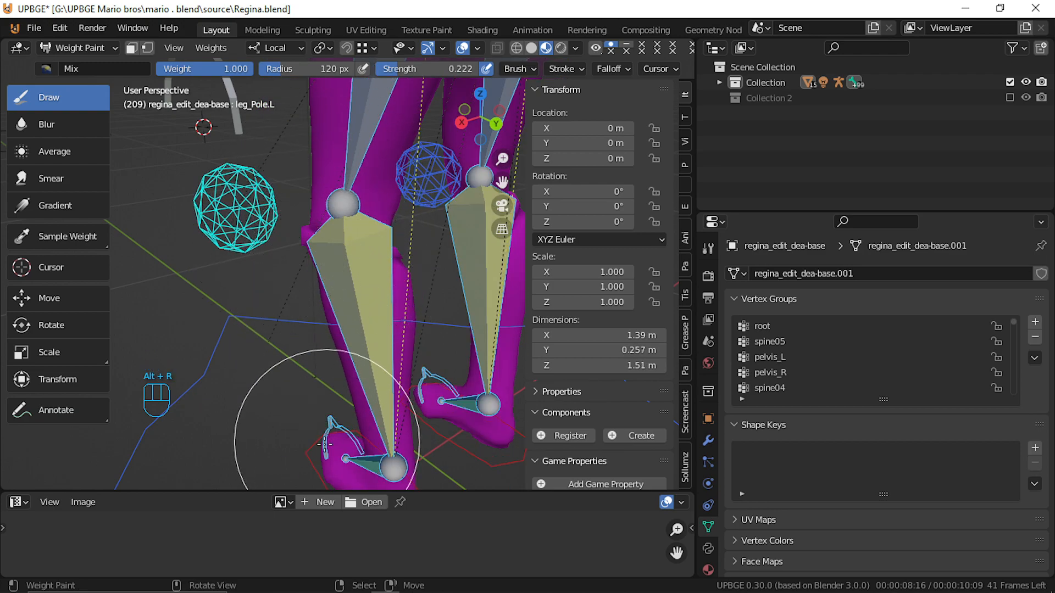
Raise the left foot's IK control (foot_IK.L) to bend the knee and make lowerleg02_L the active bone for weight painting.
{"action": "left_click", "coordinate": [309, 458], "text": "ctrl"}
{"action": "key", "text": "g"}
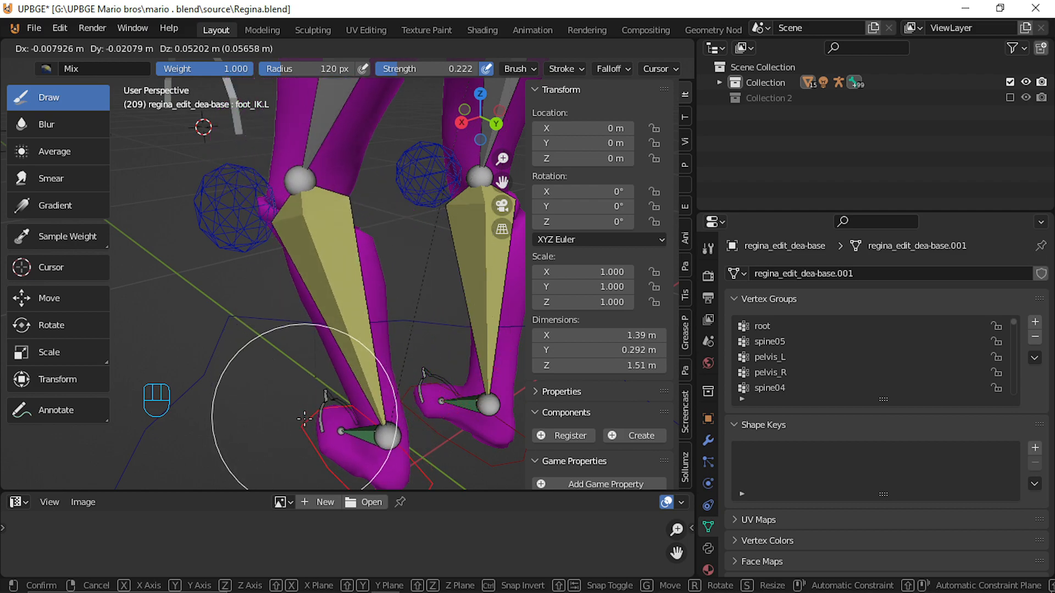
{"action": "left_click", "coordinate": [304, 419]}
{"action": "left_click", "coordinate": [341, 228], "text": "ctrl"}
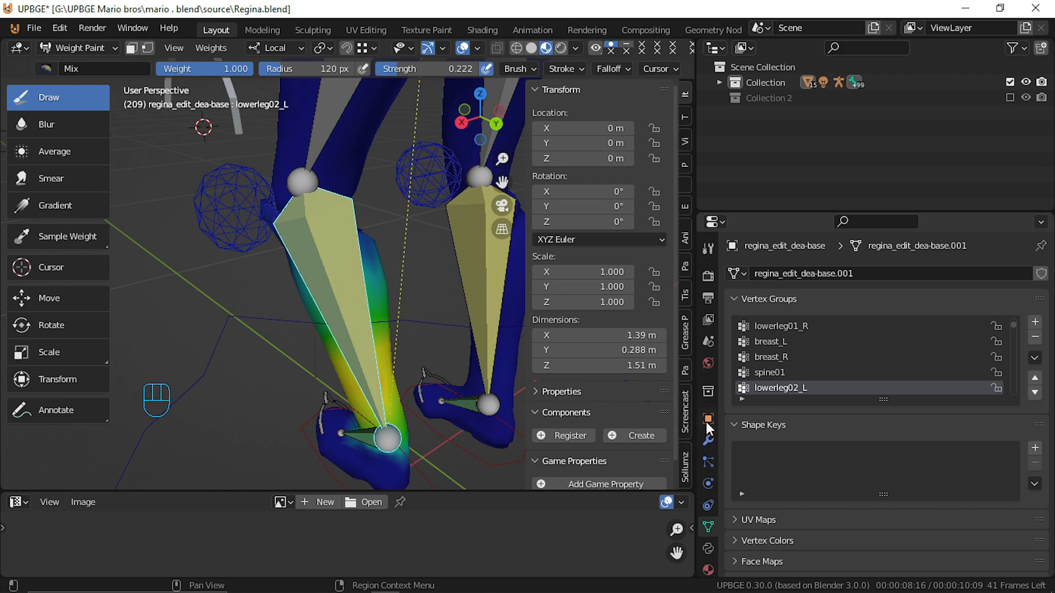
Return the armature to Object Mode and display its bones as Stick.
{"action": "scroll", "coordinate": [714, 555], "scroll_direction": "down", "scroll_amount": 3}
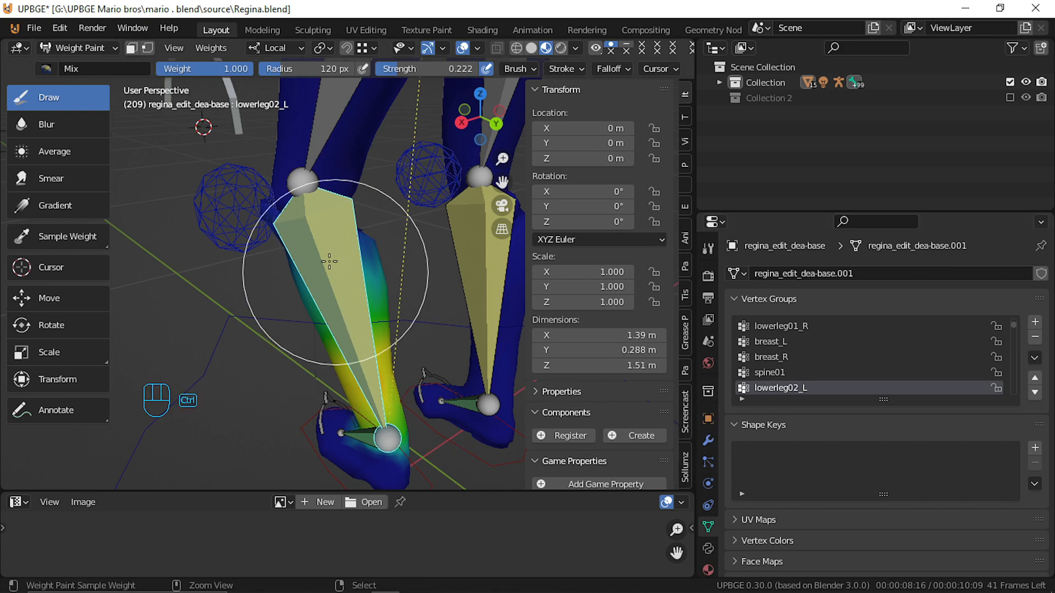
{"action": "key", "text": "ctrl+Tab"}
{"action": "left_click", "coordinate": [341, 298]}
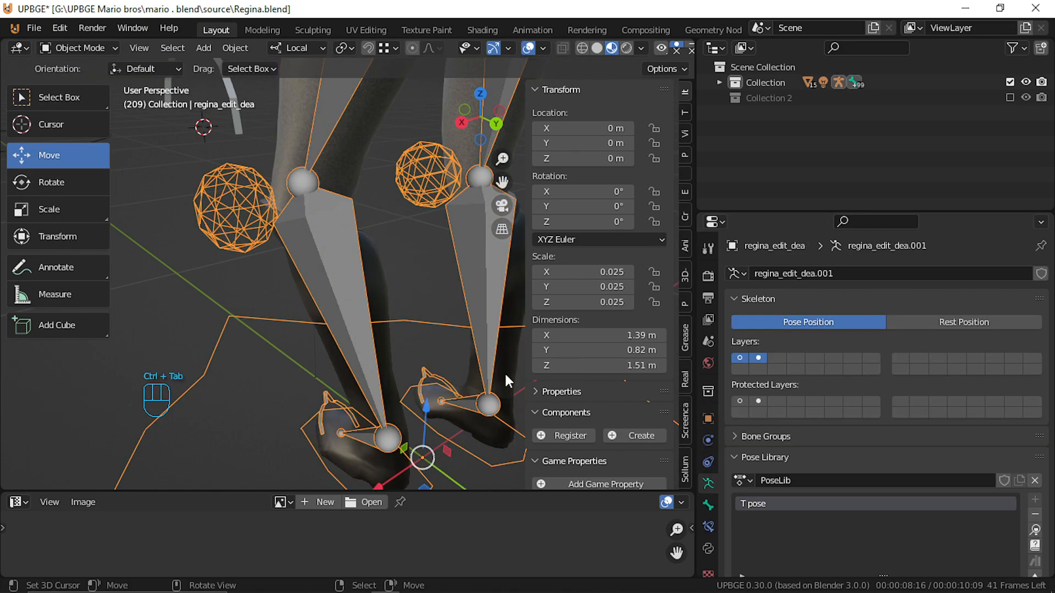
{"action": "scroll", "coordinate": [921, 448], "scroll_direction": "down", "scroll_amount": 8}
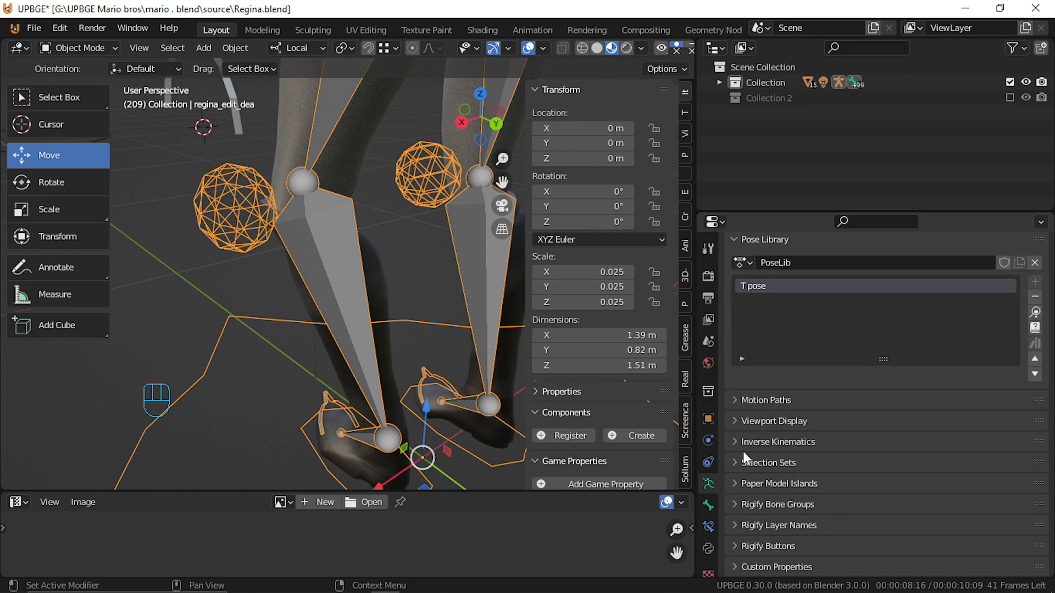
{"action": "left_click", "coordinate": [740, 420]}
{"action": "left_click", "coordinate": [912, 444]}
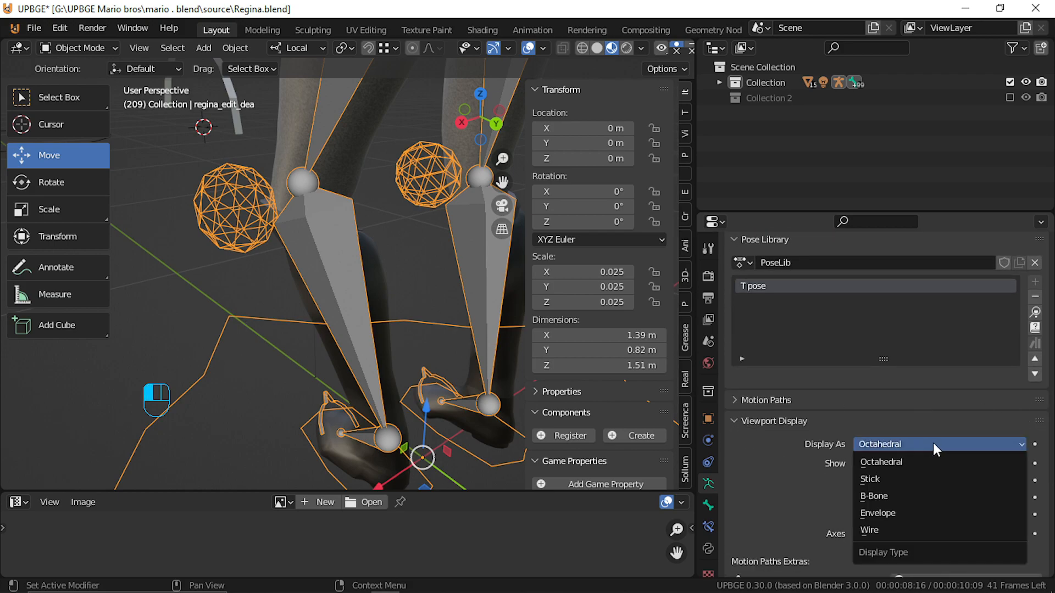
{"action": "left_click", "coordinate": [926, 478]}
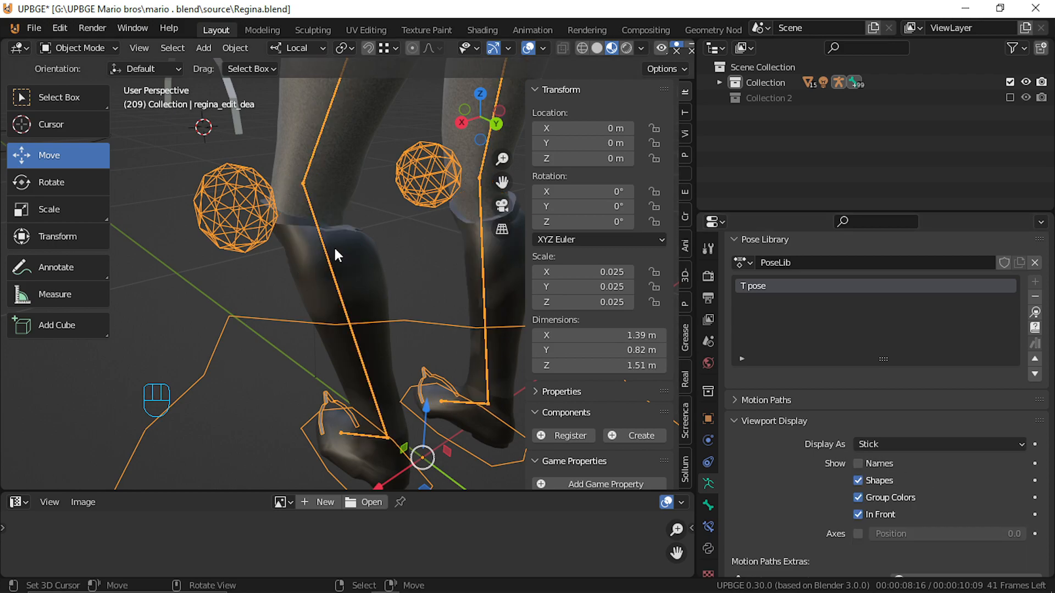
Add the body mesh to the selection as the active object and re-enter Weight Paint mode.
{"action": "key", "text": "shift+f"}
{"action": "key", "text": "w"}
{"action": "left_click", "coordinate": [347, 273]}
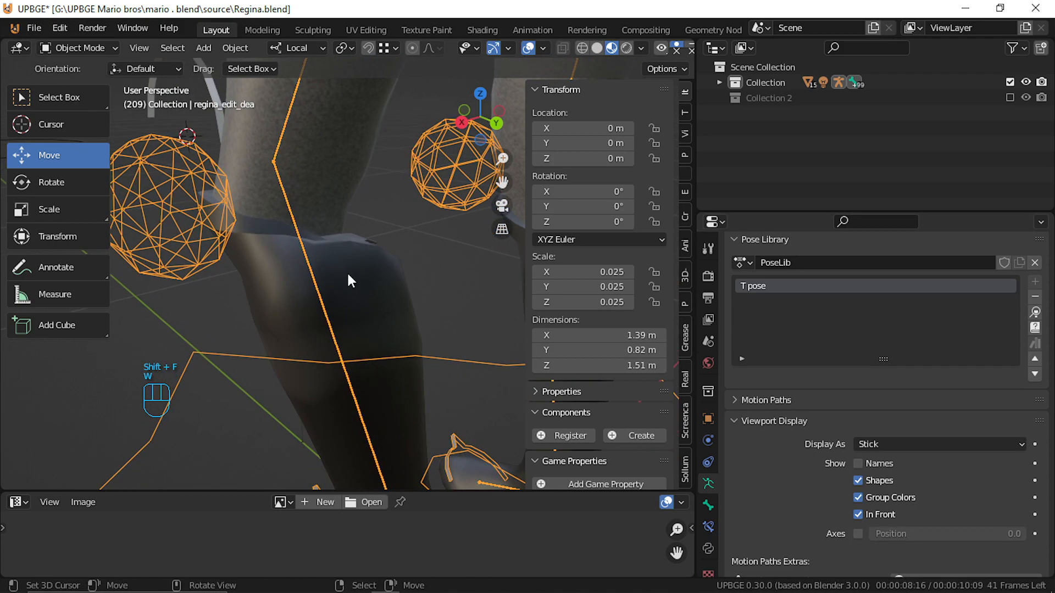
{"action": "right_click", "coordinate": [348, 274], "text": "shift"}
{"action": "left_click", "coordinate": [61, 49]}
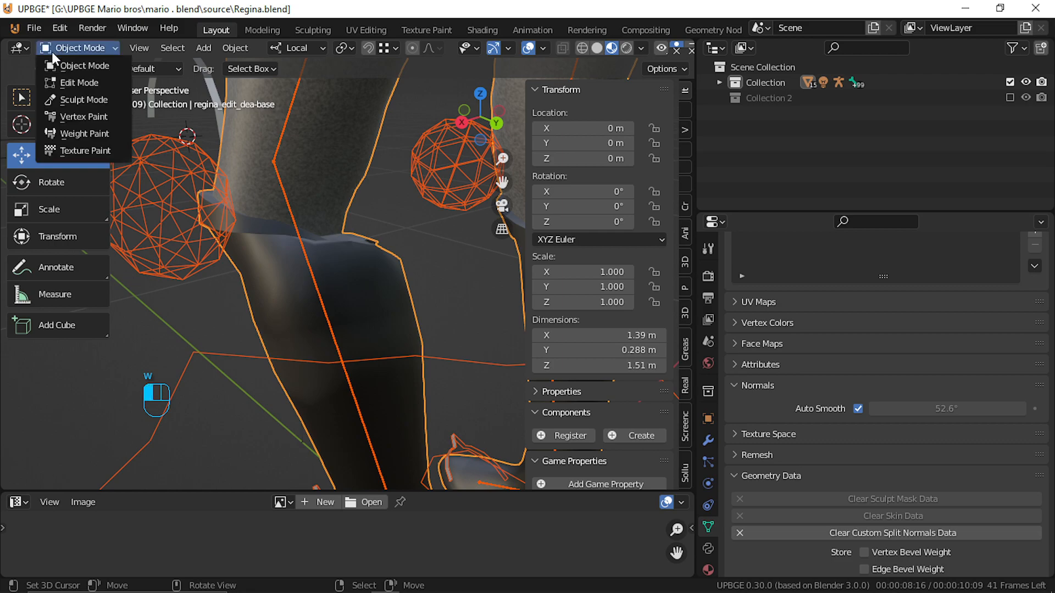
{"action": "left_click", "coordinate": [82, 133]}
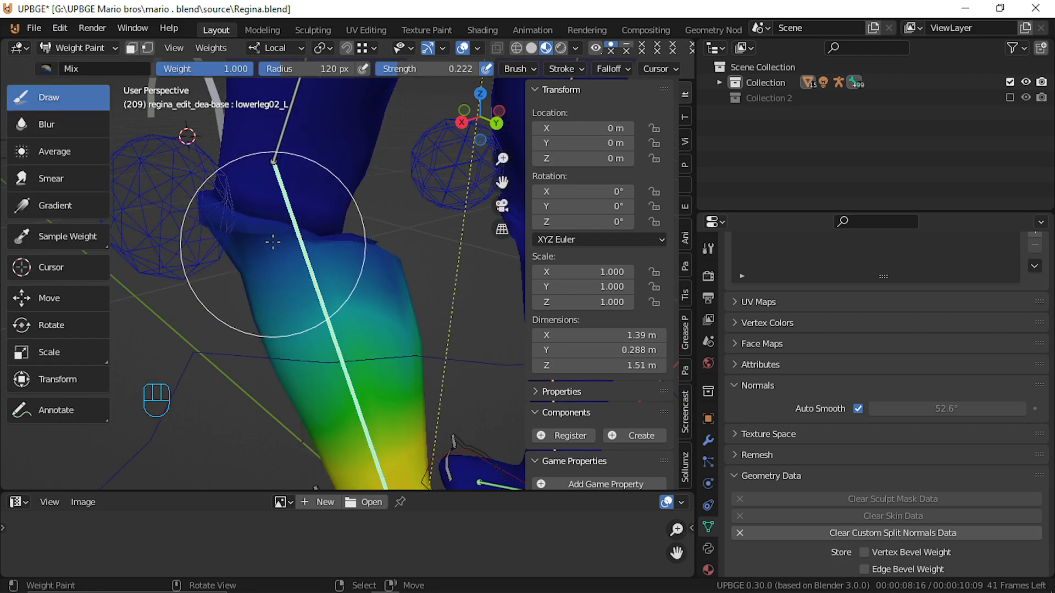
Enable the face selection mask and expand the left boot cuff's selection by two rings in Edit Mode, returning to Weight Paint.
{"action": "key", "text": "shift+f"}
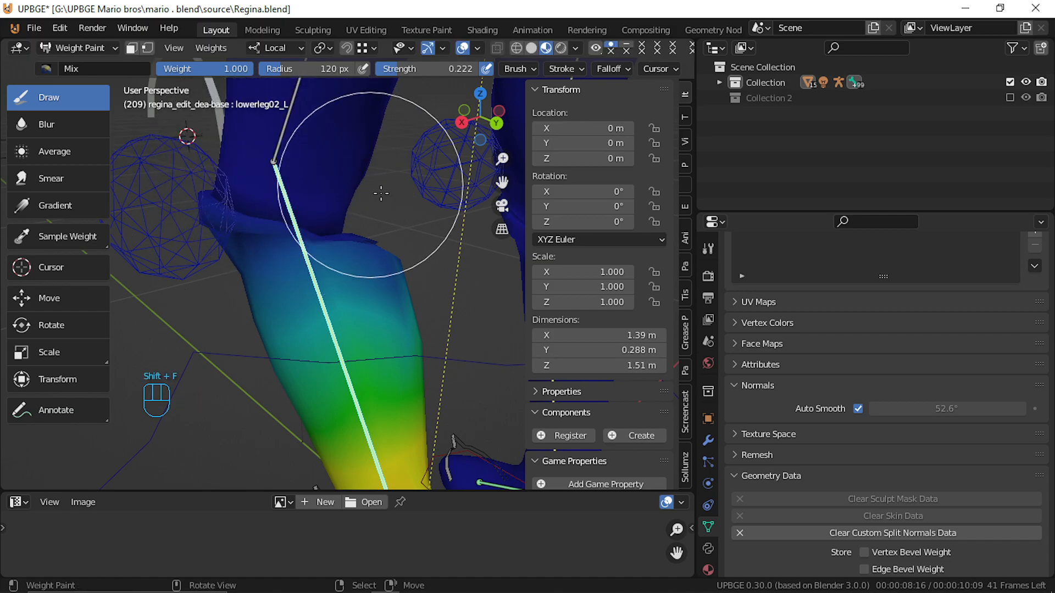
{"action": "key", "text": "shift+f"}
{"action": "right_click", "coordinate": [382, 208]}
{"action": "mouse_move", "coordinate": [372, 201]}
{"action": "middle_mouse_down"}
{"action": "mouse_move", "coordinate": [398, 203]}
{"action": "mouse_move", "coordinate": [360, 226]}
{"action": "mouse_move", "coordinate": [329, 224]}
{"action": "middle_mouse_up"}
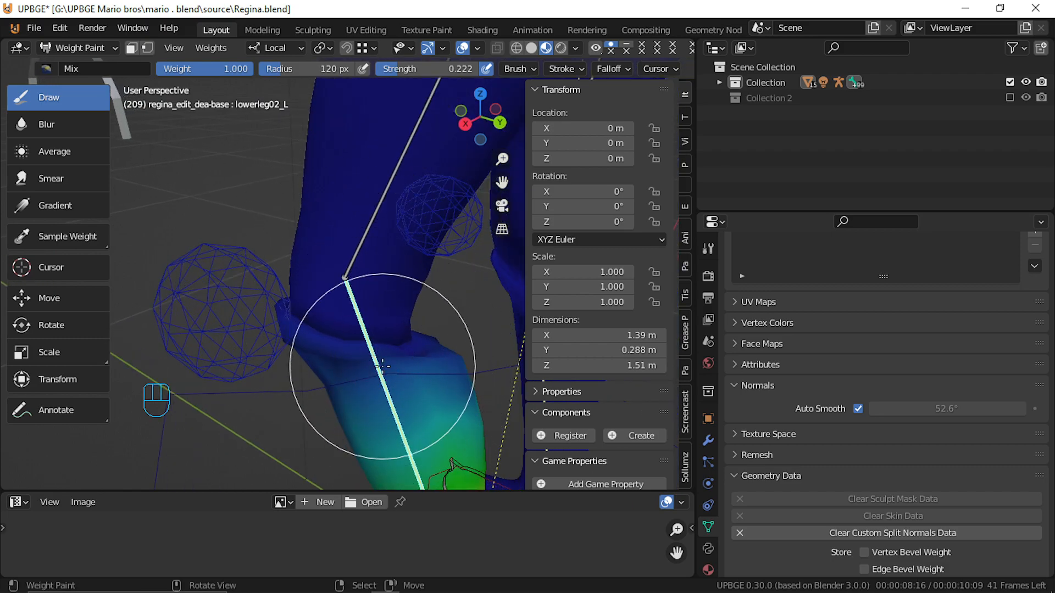
{"action": "left_click", "coordinate": [130, 48]}
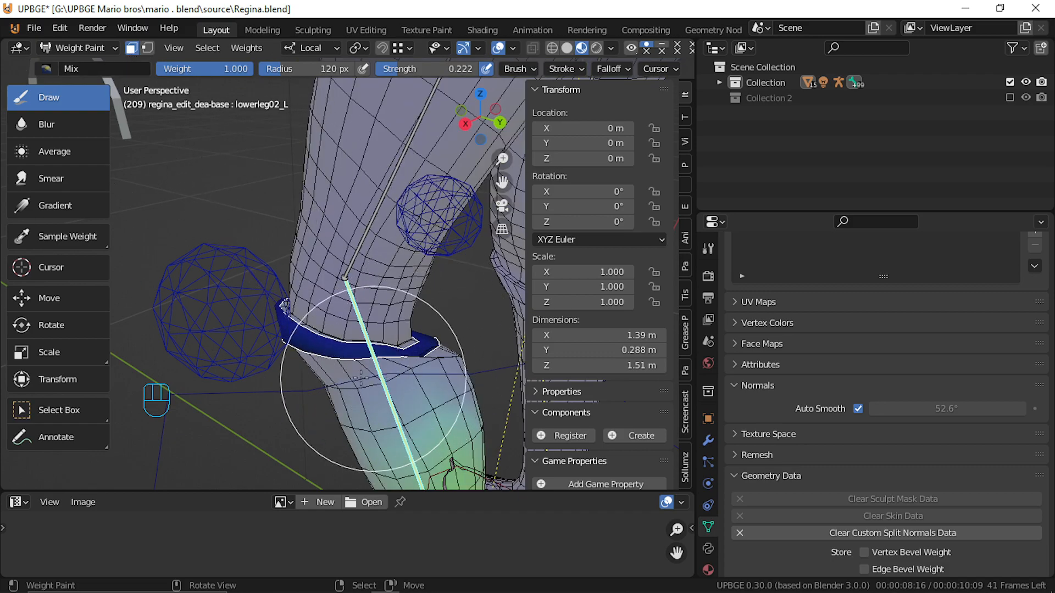
{"action": "key", "text": "Tab"}
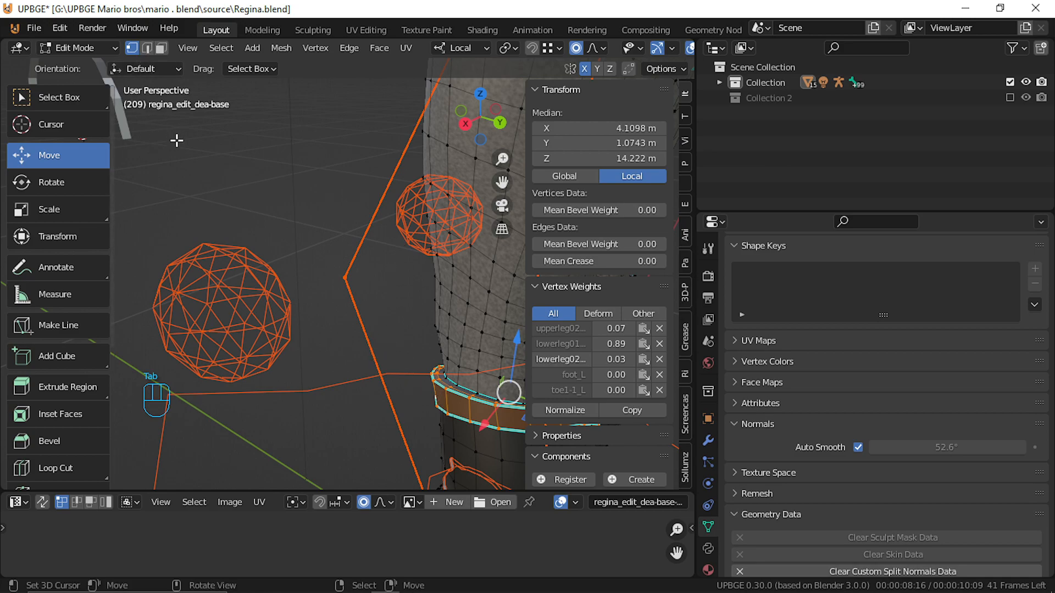
{"action": "key", "text": "ctrl"}
{"action": "key", "text": "ctrl+KP_Add"}
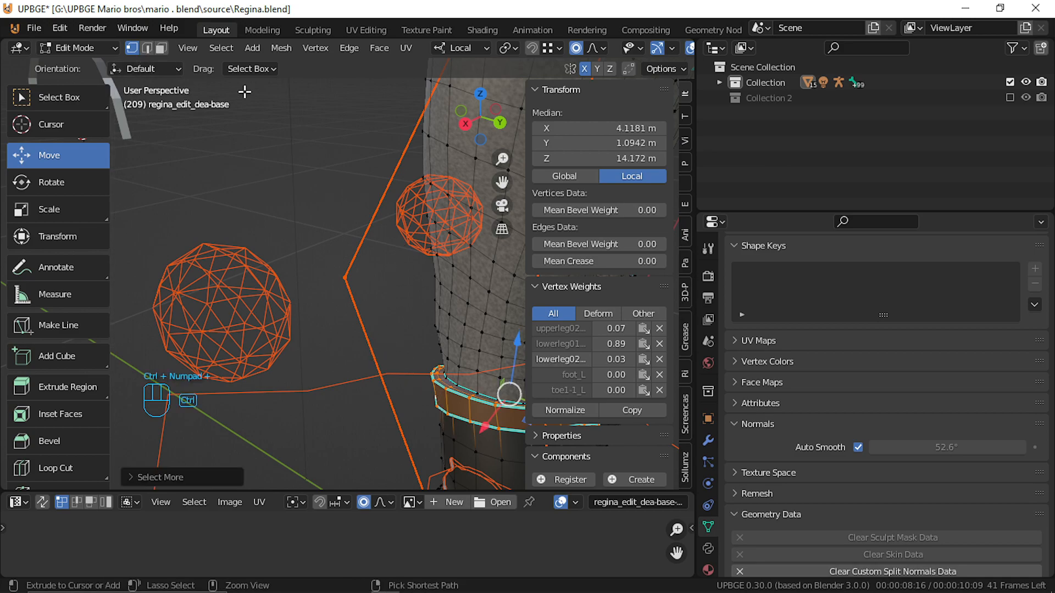
{"action": "key", "text": "ctrl+KP_Add"}
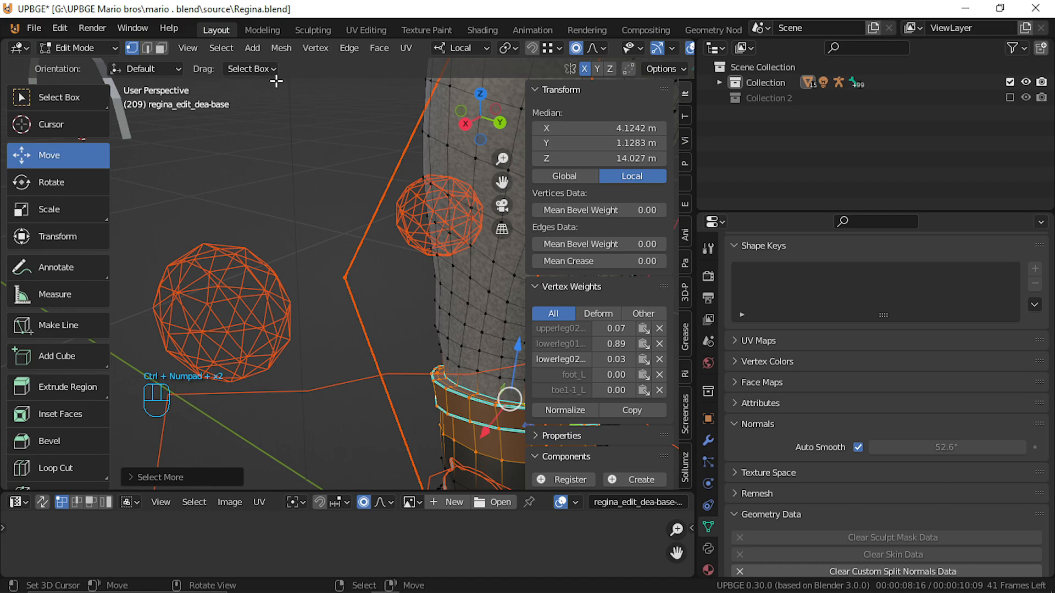
{"action": "key", "text": "Tab"}
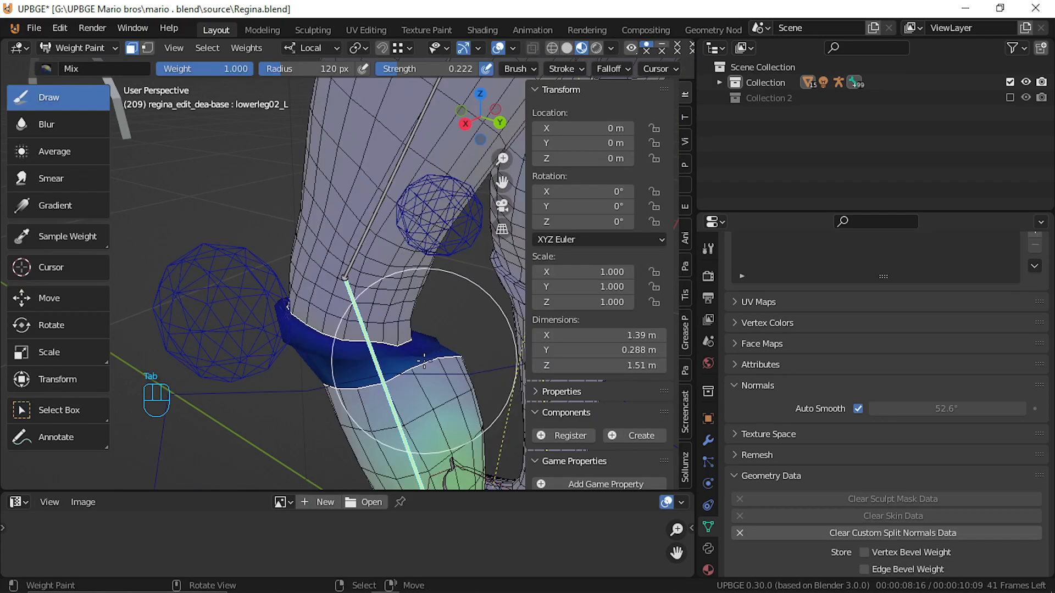
Paint lowerleg02_L weight onto the left boot cuff and add the cuff's inner face loop to the masked selection.
{"action": "mouse_move", "coordinate": [440, 352]}
{"action": "left_mouse_down"}
{"action": "mouse_move", "coordinate": [419, 377]}
{"action": "mouse_move", "coordinate": [379, 387]}
{"action": "mouse_move", "coordinate": [397, 386]}
{"action": "mouse_move", "coordinate": [434, 319]}
{"action": "mouse_move", "coordinate": [404, 318]}
{"action": "mouse_move", "coordinate": [417, 330]}
{"action": "mouse_move", "coordinate": [367, 366]}
{"action": "mouse_move", "coordinate": [378, 376]}
{"action": "mouse_move", "coordinate": [408, 324]}
{"action": "mouse_move", "coordinate": [346, 333]}
{"action": "mouse_move", "coordinate": [360, 340]}
{"action": "left_mouse_up"}
{"action": "key", "text": "ctrl+z"}
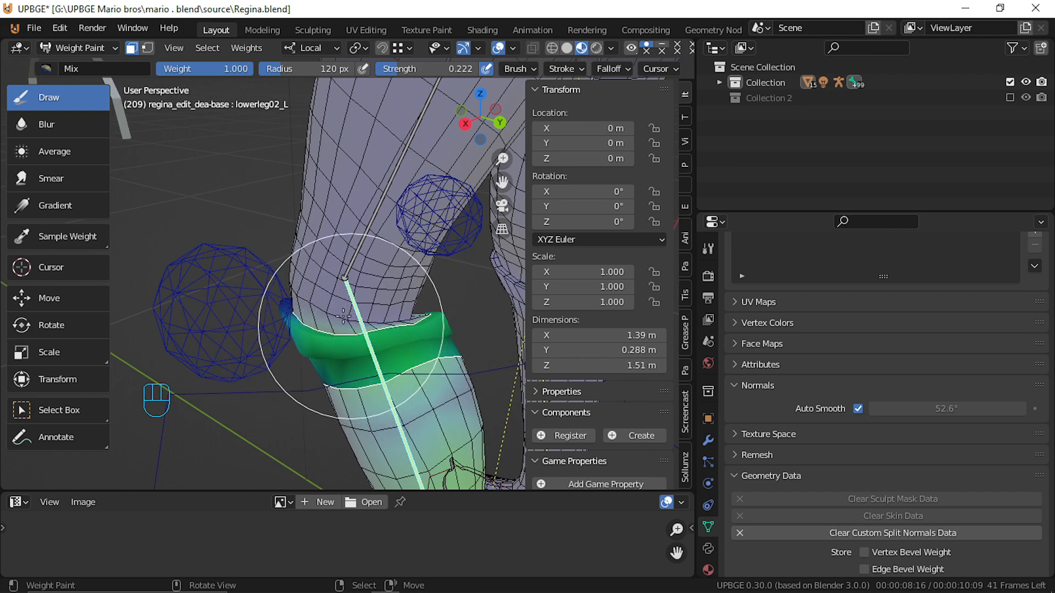
{"action": "key", "text": "Tab"}
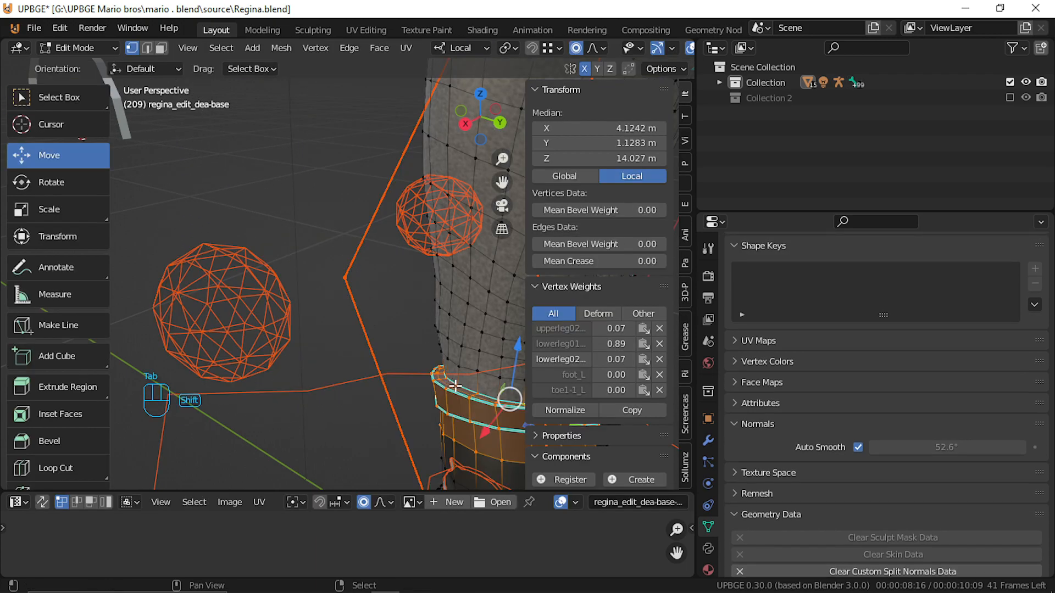
{"action": "left_click", "coordinate": [161, 48]}
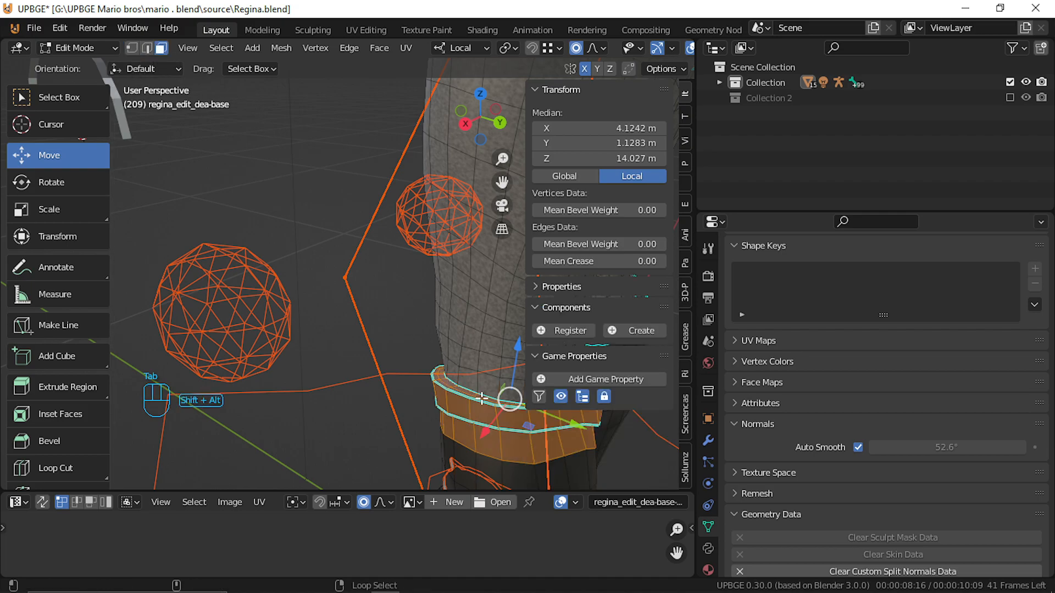
{"action": "left_click", "coordinate": [462, 377], "text": "alt+shift"}
{"action": "key", "text": "Tab"}
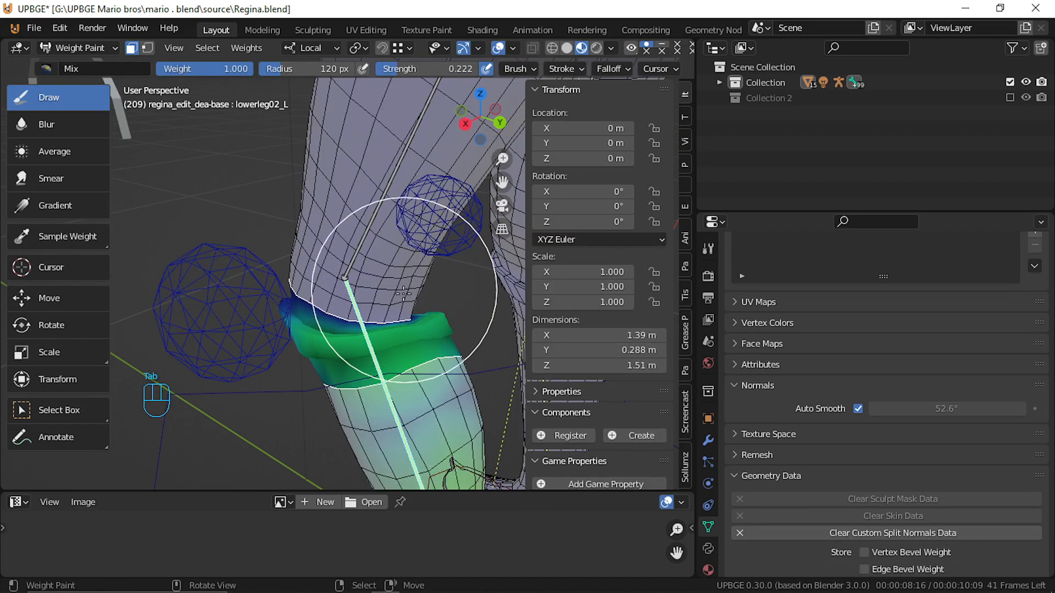
Paint lowerleg02_L weight with the Mix brush across the masked cuff faces from the side and the front of the leg.
{"action": "mouse_move", "coordinate": [401, 320]}
{"action": "left_mouse_down"}
{"action": "mouse_move", "coordinate": [284, 333]}
{"action": "mouse_move", "coordinate": [428, 343]}
{"action": "left_mouse_up"}
{"action": "mouse_move", "coordinate": [333, 339]}
{"action": "left_mouse_down"}
{"action": "mouse_move", "coordinate": [287, 264]}
{"action": "mouse_move", "coordinate": [308, 225]}
{"action": "mouse_move", "coordinate": [296, 351]}
{"action": "mouse_move", "coordinate": [406, 387]}
{"action": "mouse_move", "coordinate": [436, 216]}
{"action": "mouse_move", "coordinate": [396, 361]}
{"action": "mouse_move", "coordinate": [367, 359]}
{"action": "left_mouse_up"}
{"action": "mouse_move", "coordinate": [367, 358]}
{"action": "middle_mouse_down"}
{"action": "mouse_move", "coordinate": [461, 321]}
{"action": "mouse_move", "coordinate": [441, 297]}
{"action": "mouse_move", "coordinate": [579, 268]}
{"action": "middle_mouse_up"}
{"action": "key", "text": "KP_Decimal"}
{"action": "mouse_move", "coordinate": [379, 159]}
{"action": "left_mouse_down"}
{"action": "mouse_move", "coordinate": [342, 127]}
{"action": "mouse_move", "coordinate": [369, 165]}
{"action": "left_mouse_up"}
{"action": "mouse_move", "coordinate": [371, 168]}
{"action": "left_mouse_down"}
{"action": "mouse_move", "coordinate": [311, 170]}
{"action": "mouse_move", "coordinate": [325, 170]}
{"action": "left_mouse_up"}
{"action": "left_click_drag", "start_coordinate": [328, 173], "coordinate": [329, 237]}
Enlarge the brush radius to 222 px and build up the lowerleg02_L weight around the whole left cuff.
{"action": "left_click_drag", "start_coordinate": [285, 69], "coordinate": [339, 69]}
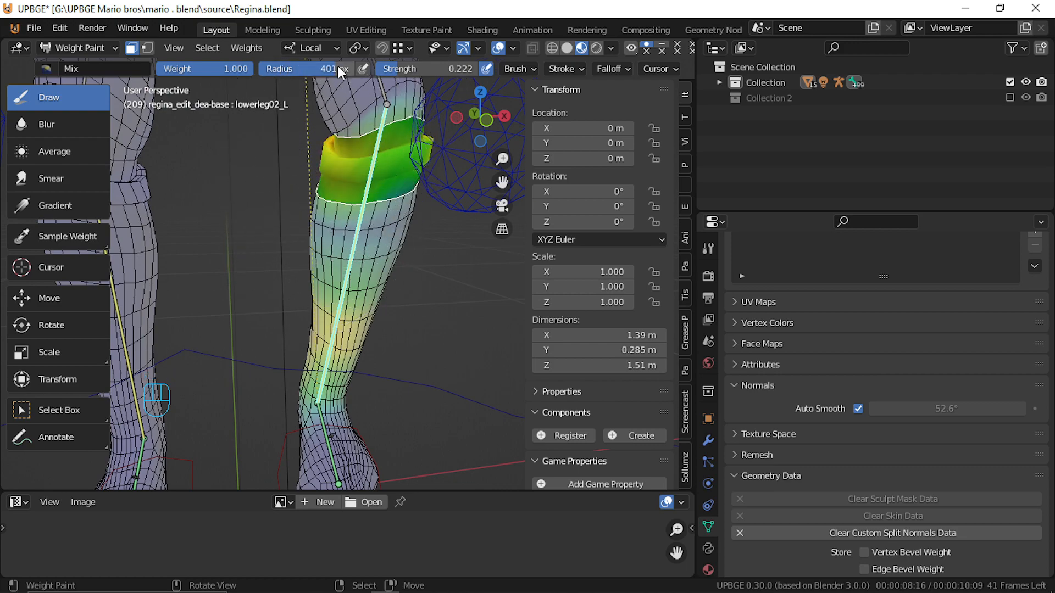
{"action": "left_click", "coordinate": [297, 165]}
{"action": "left_click", "coordinate": [339, 212]}
{"action": "key", "text": "f"}
{"action": "left_click", "coordinate": [179, 204]}
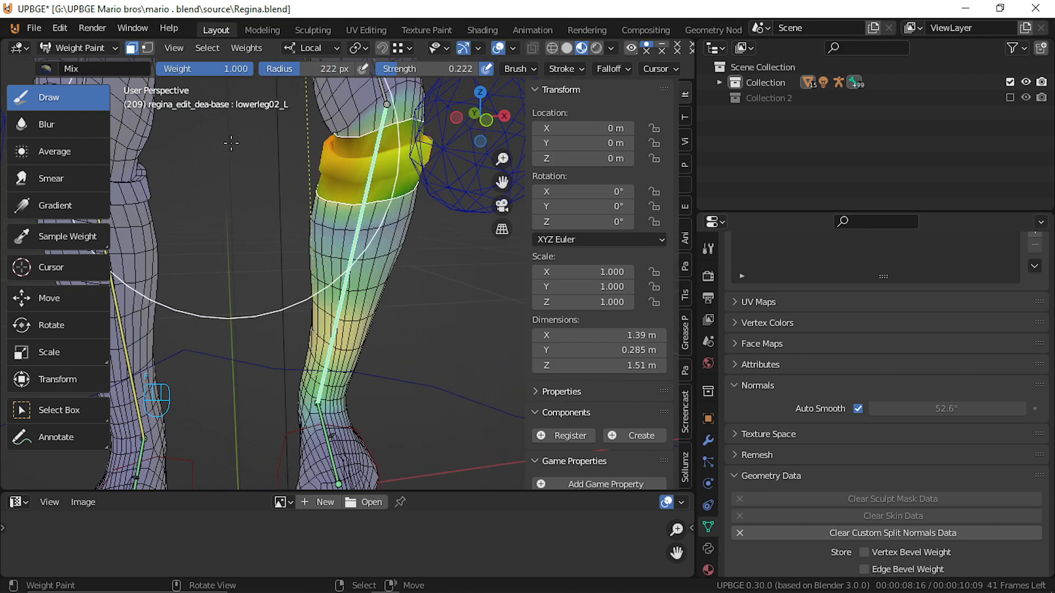
{"action": "mouse_move", "coordinate": [324, 140]}
{"action": "left_mouse_down"}
{"action": "mouse_move", "coordinate": [451, 160]}
{"action": "mouse_move", "coordinate": [453, 186]}
{"action": "mouse_move", "coordinate": [417, 187]}
{"action": "left_mouse_up"}
{"action": "middle_click_drag", "start_coordinate": [401, 191], "coordinate": [317, 196]}
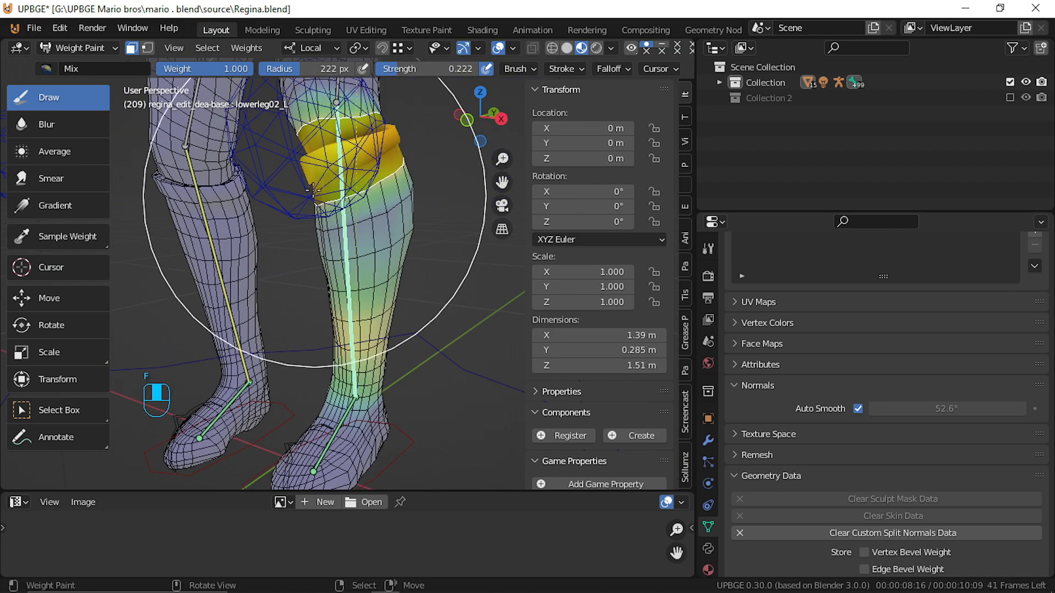
{"action": "mouse_move", "coordinate": [366, 190]}
{"action": "left_mouse_down"}
{"action": "mouse_move", "coordinate": [414, 255]}
{"action": "mouse_move", "coordinate": [335, 274]}
{"action": "mouse_move", "coordinate": [280, 233]}
{"action": "left_mouse_up"}
{"action": "middle_click_drag", "start_coordinate": [367, 190], "coordinate": [460, 199]}
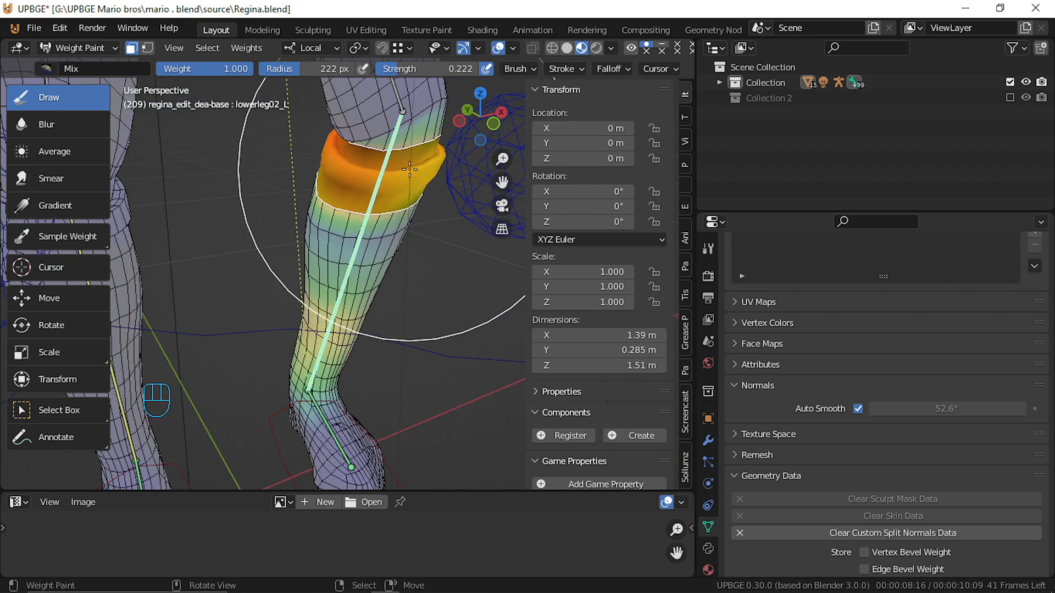
{"action": "mouse_move", "coordinate": [389, 211]}
{"action": "left_mouse_down"}
{"action": "mouse_move", "coordinate": [381, 271]}
{"action": "mouse_move", "coordinate": [335, 264]}
{"action": "left_mouse_up"}
{"action": "mouse_move", "coordinate": [385, 192]}
{"action": "middle_mouse_down"}
{"action": "mouse_move", "coordinate": [667, 160]}
{"action": "mouse_move", "coordinate": [590, 189]}
{"action": "middle_mouse_up"}
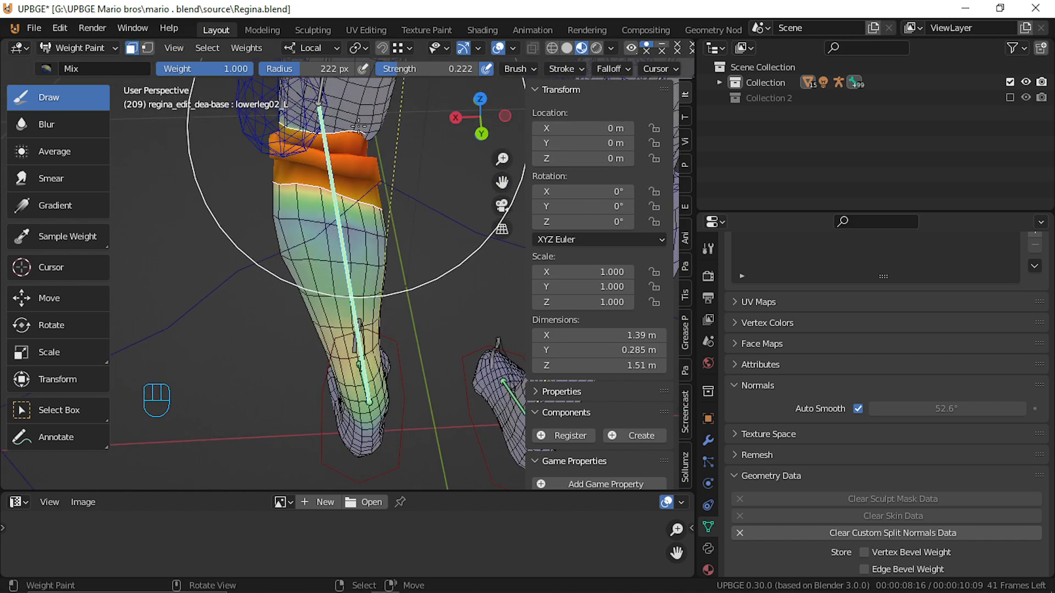
Select the row of leg vertices behind the left knee just inside the cuff and switch Weight Paint to the vertex selection mask.
{"action": "key", "text": "Tab"}
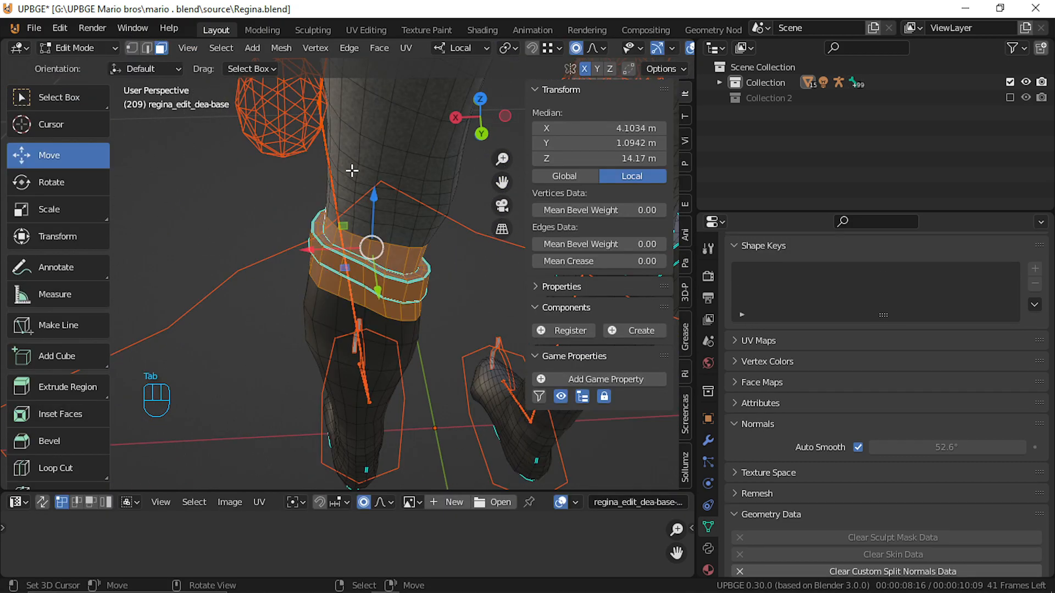
{"action": "left_click", "coordinate": [136, 48]}
{"action": "left_click", "coordinate": [352, 234]}
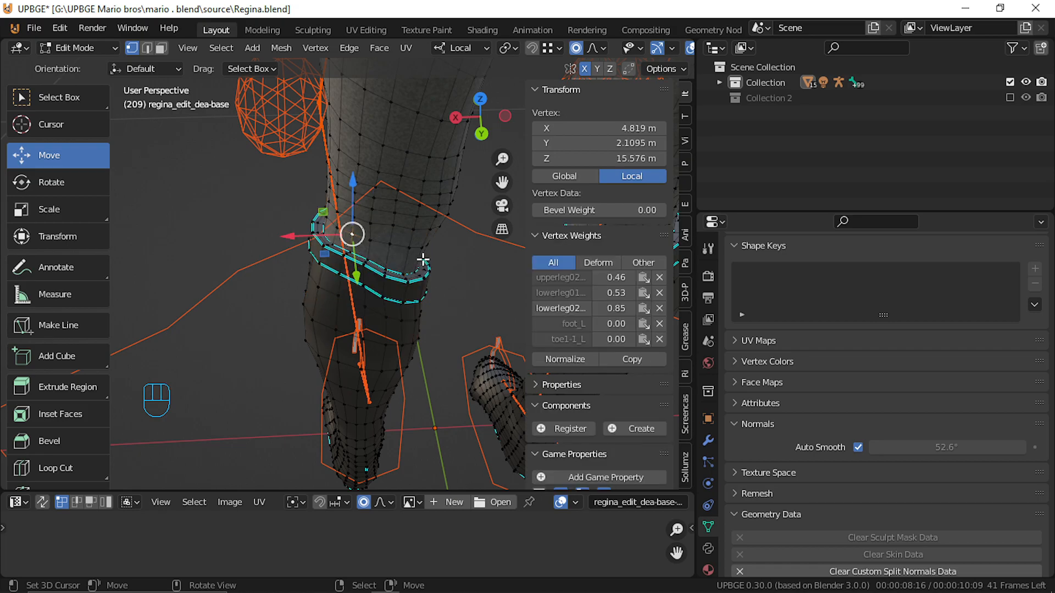
{"action": "left_click", "coordinate": [409, 248], "text": "ctrl"}
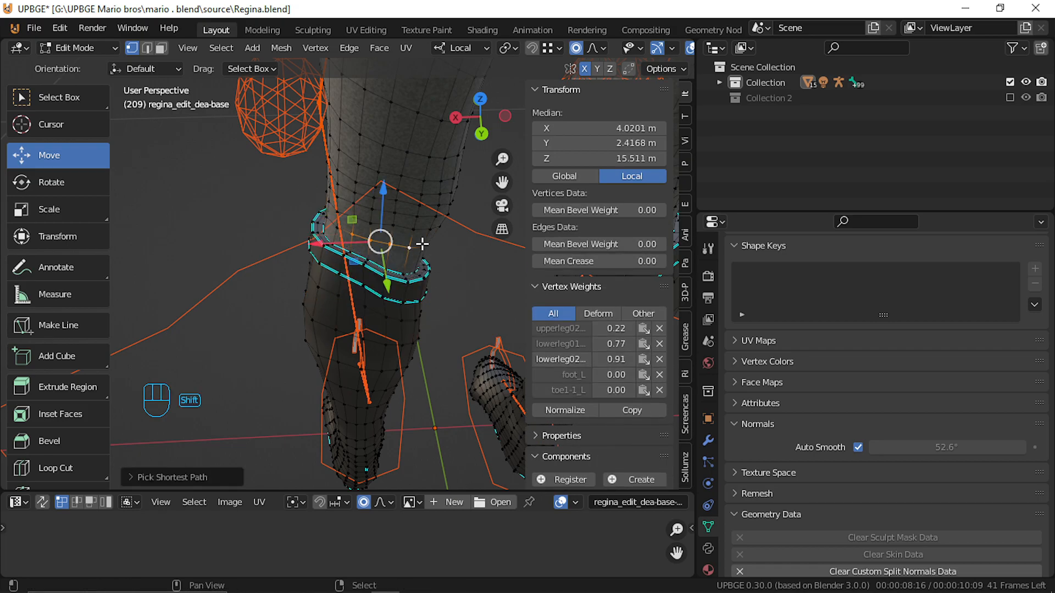
{"action": "left_click", "coordinate": [421, 244], "text": "shift"}
{"action": "key", "text": "Tab"}
{"action": "middle_click_drag", "start_coordinate": [323, 153], "coordinate": [323, 228], "text": "shift"}
{"action": "scroll", "coordinate": [332, 229], "scroll_direction": "up", "scroll_amount": 1}
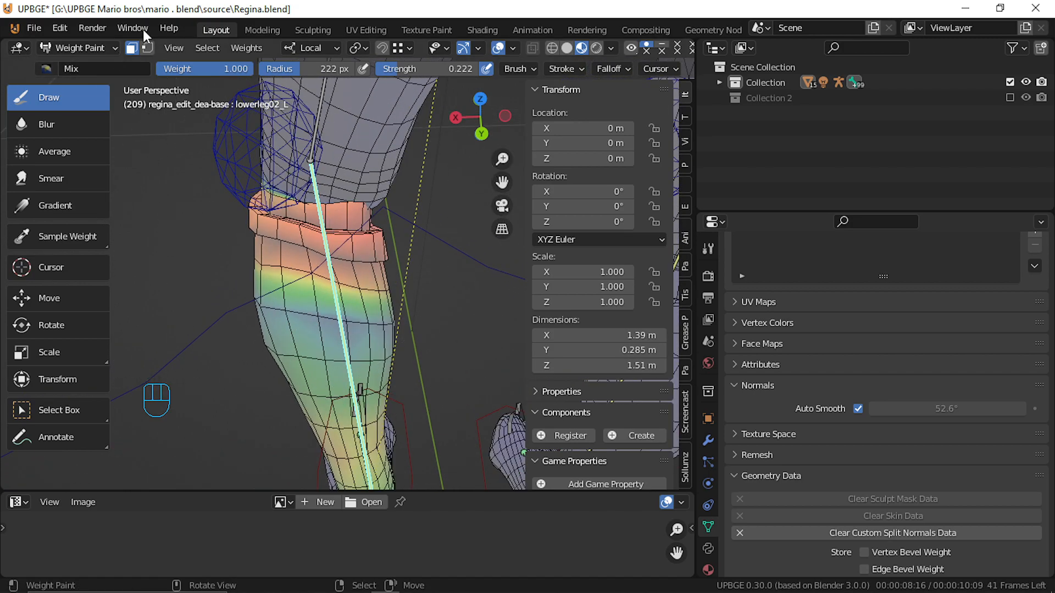
{"action": "left_click", "coordinate": [135, 45]}
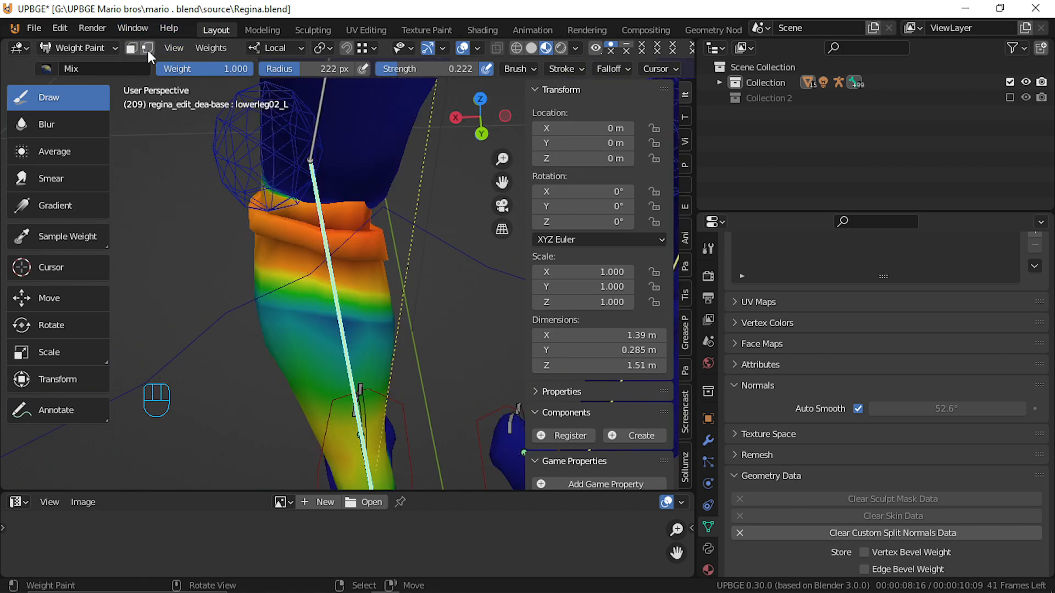
{"action": "left_click", "coordinate": [146, 48]}
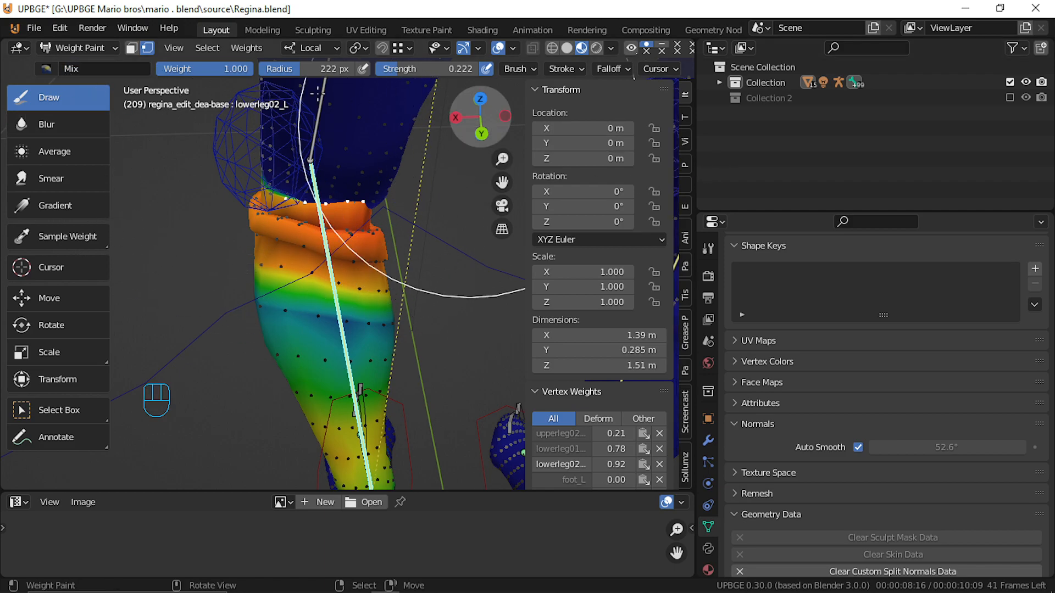
Choose the F Subtract brush and remove the lowerleg02_L weight from the selected vertices behind the knee.
{"action": "left_click", "coordinate": [47, 68]}
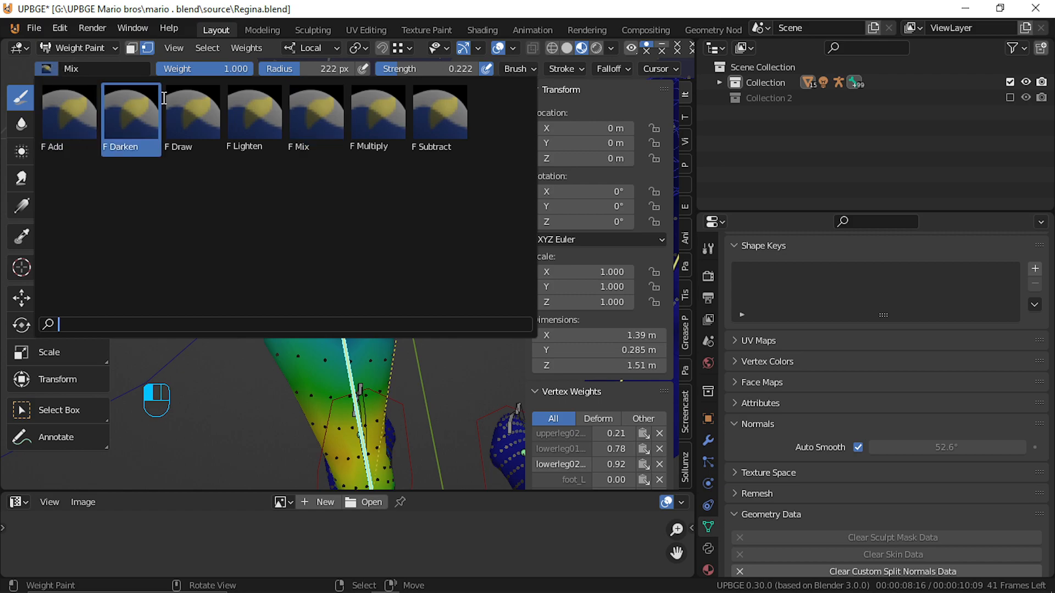
{"action": "left_click", "coordinate": [432, 100]}
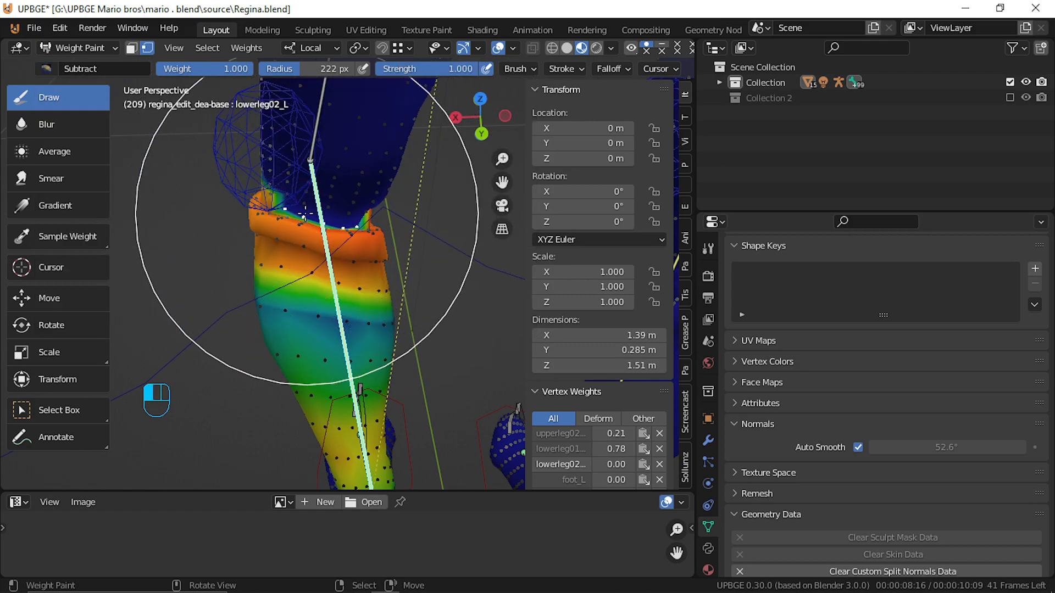
{"action": "middle_click_drag", "start_coordinate": [424, 223], "coordinate": [439, 219]}
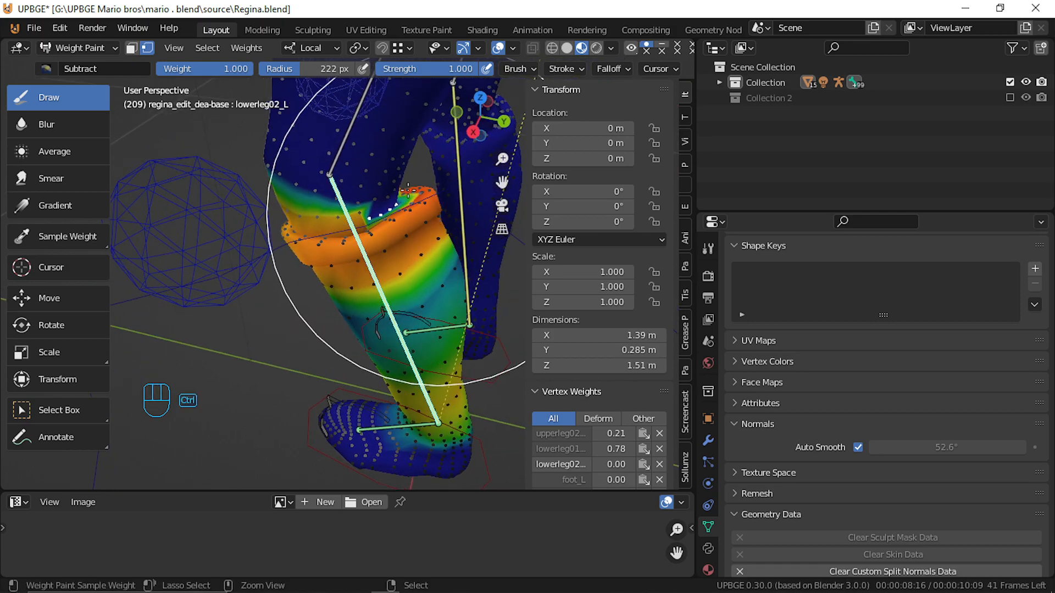
Undo the last weight subtraction, subtract lowerleg02_L more lightly behind the knee, and add the neighbouring vertex to the selection.
{"action": "key", "text": "ctrl+z"}
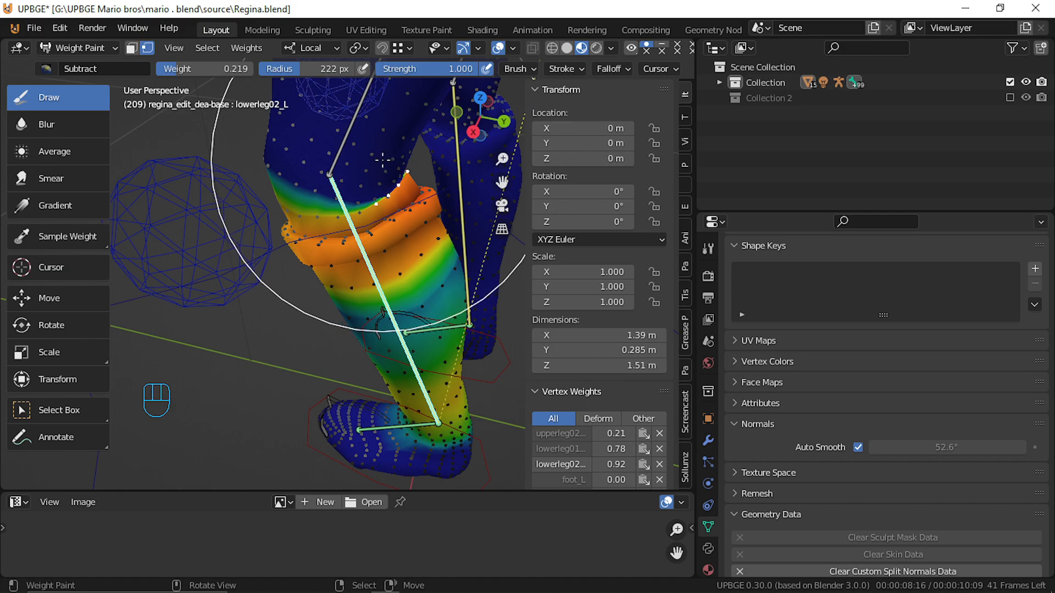
{"action": "left_click_drag", "start_coordinate": [393, 177], "coordinate": [392, 176]}
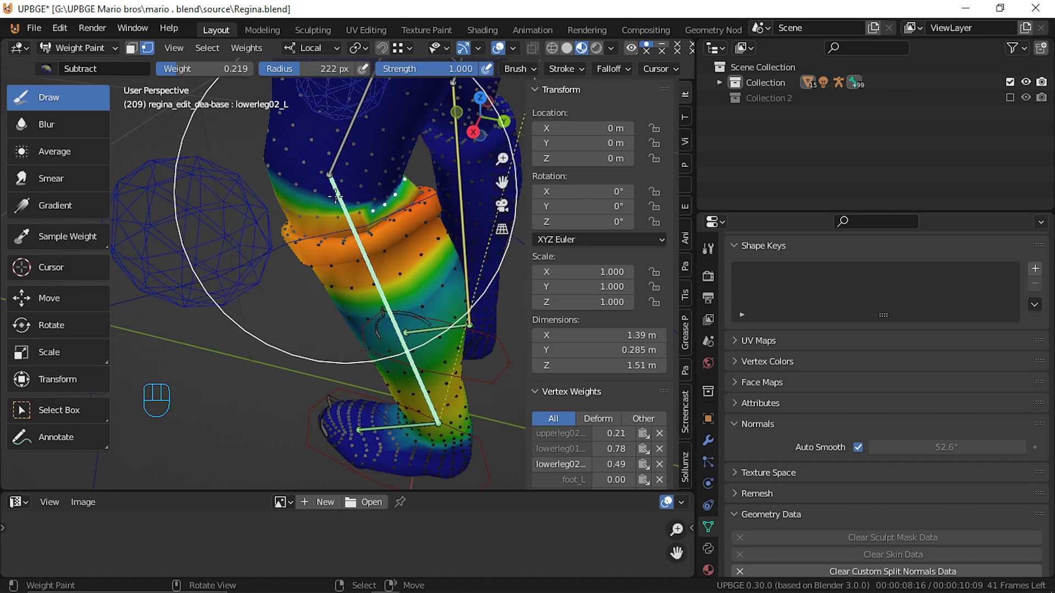
{"action": "right_click", "coordinate": [357, 211], "text": "shift"}
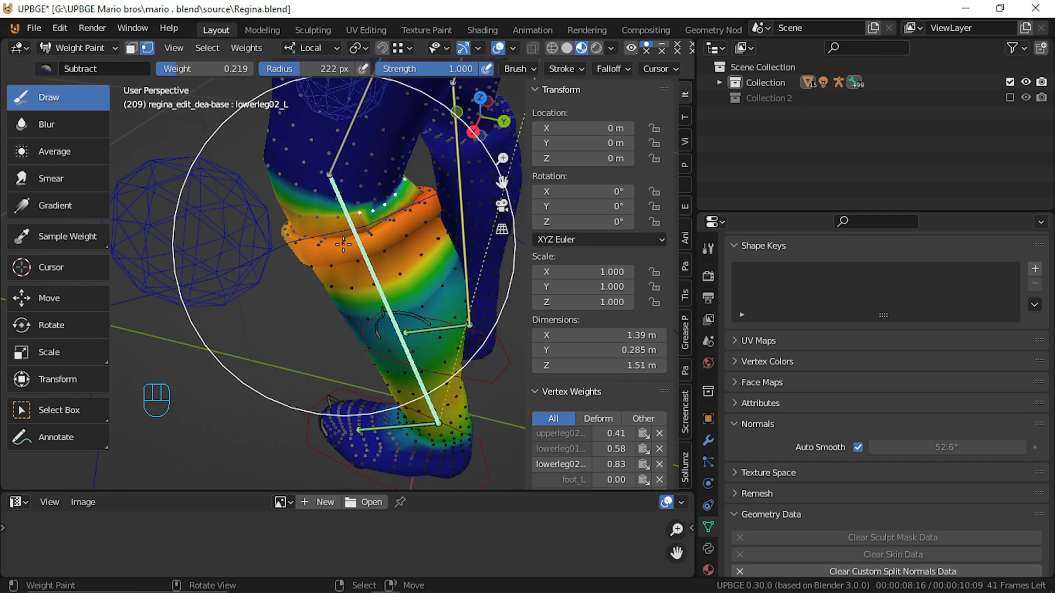
Reduce the brush radius to 49 px and subtract lowerleg02_L weight from the newly added vertex inside the cuff.
{"action": "scroll", "coordinate": [329, 241], "scroll_direction": "up", "scroll_amount": 5}
{"action": "scroll", "coordinate": [327, 250], "scroll_direction": "down", "scroll_amount": 3}
{"action": "key", "text": "f"}
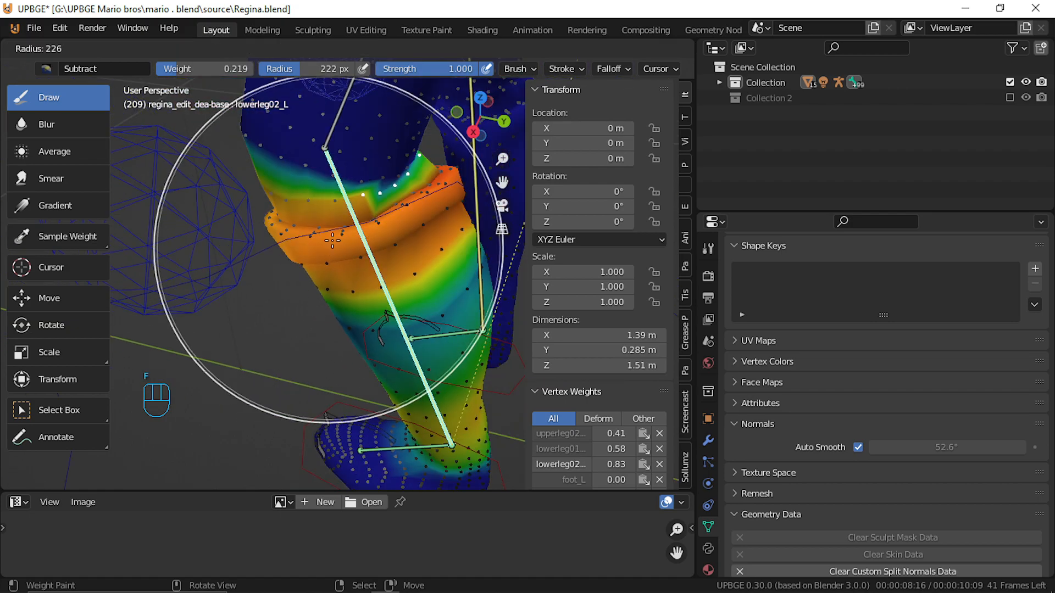
{"action": "left_click", "coordinate": [195, 247]}
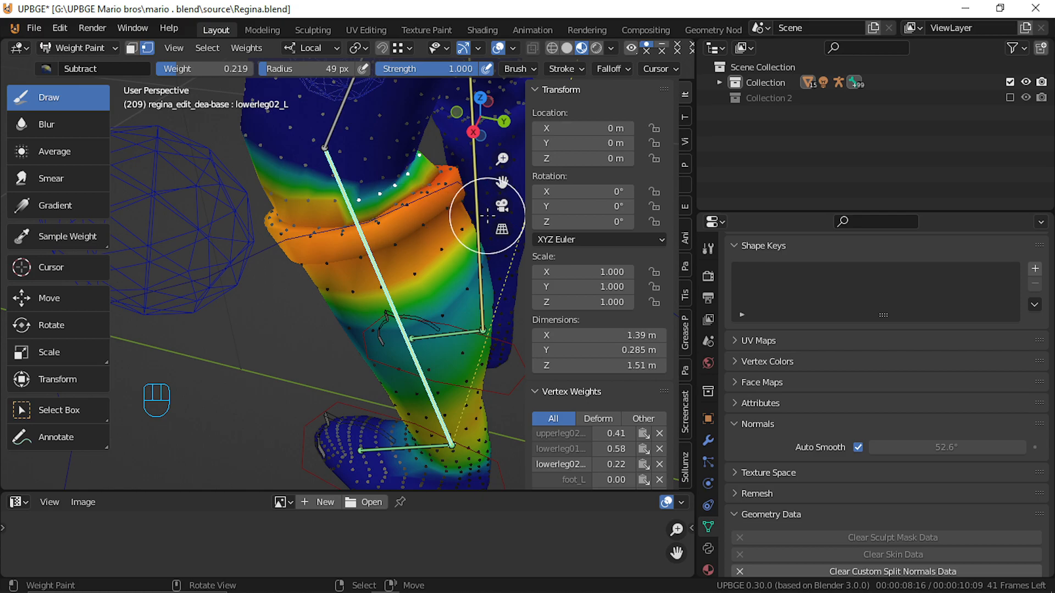
{"action": "mouse_move", "coordinate": [442, 222]}
{"action": "middle_mouse_down"}
{"action": "mouse_move", "coordinate": [176, 190]}
{"action": "mouse_move", "coordinate": [137, 134]}
{"action": "middle_mouse_up"}
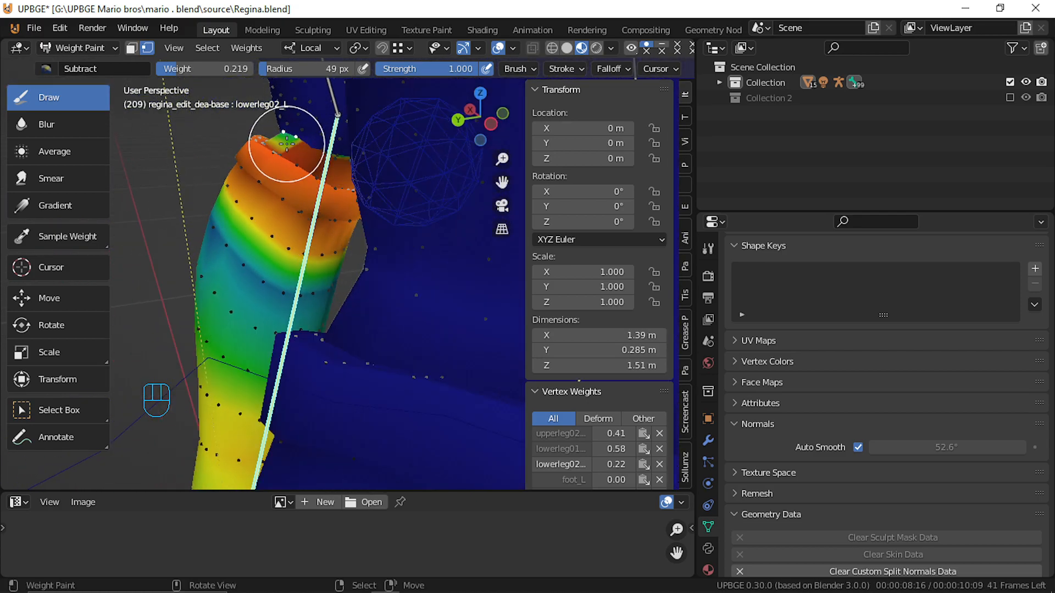
{"action": "middle_click_drag", "start_coordinate": [305, 151], "coordinate": [400, 181]}
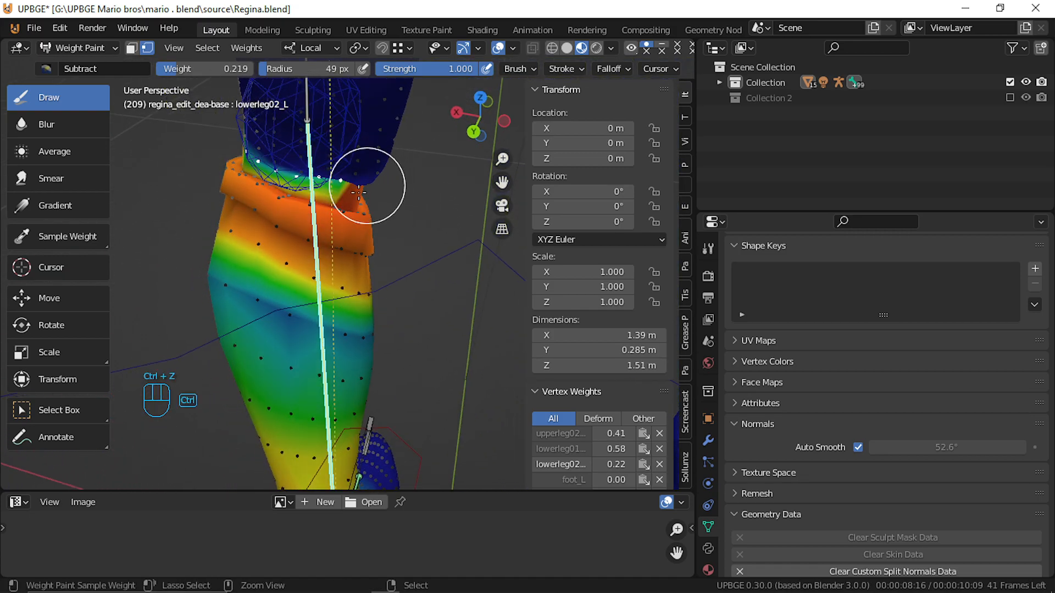
{"action": "key", "text": "ctrl+z"}
{"action": "middle_click_drag", "start_coordinate": [306, 153], "coordinate": [181, 110]}
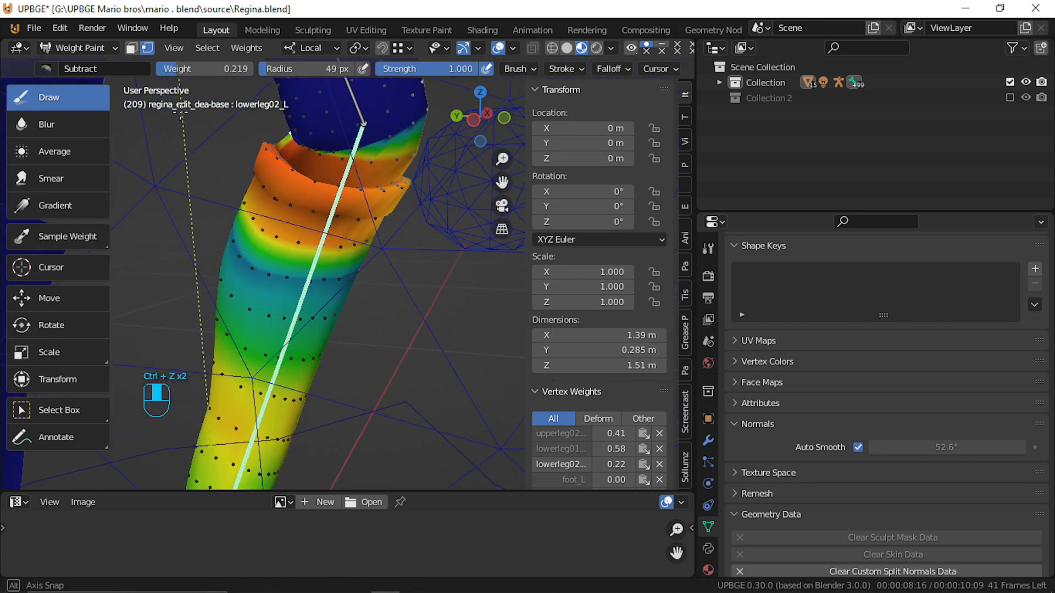
{"action": "mouse_move", "coordinate": [302, 159]}
{"action": "middle_mouse_down"}
{"action": "mouse_move", "coordinate": [299, 117]}
{"action": "mouse_move", "coordinate": [323, 125]}
{"action": "middle_mouse_up"}
{"action": "key", "text": "Tab"}
{"action": "mouse_move", "coordinate": [308, 176]}
{"action": "middle_mouse_down"}
{"action": "mouse_move", "coordinate": [322, 207]}
{"action": "mouse_move", "coordinate": [274, 190]}
{"action": "middle_mouse_up"}
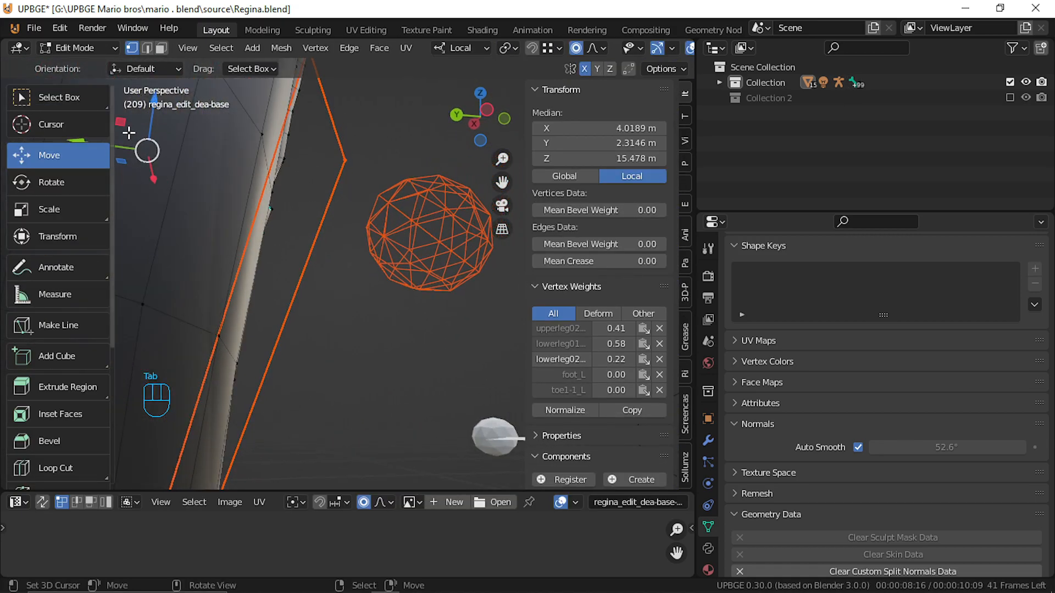
{"action": "middle_click_drag", "start_coordinate": [128, 132], "coordinate": [122, 206]}
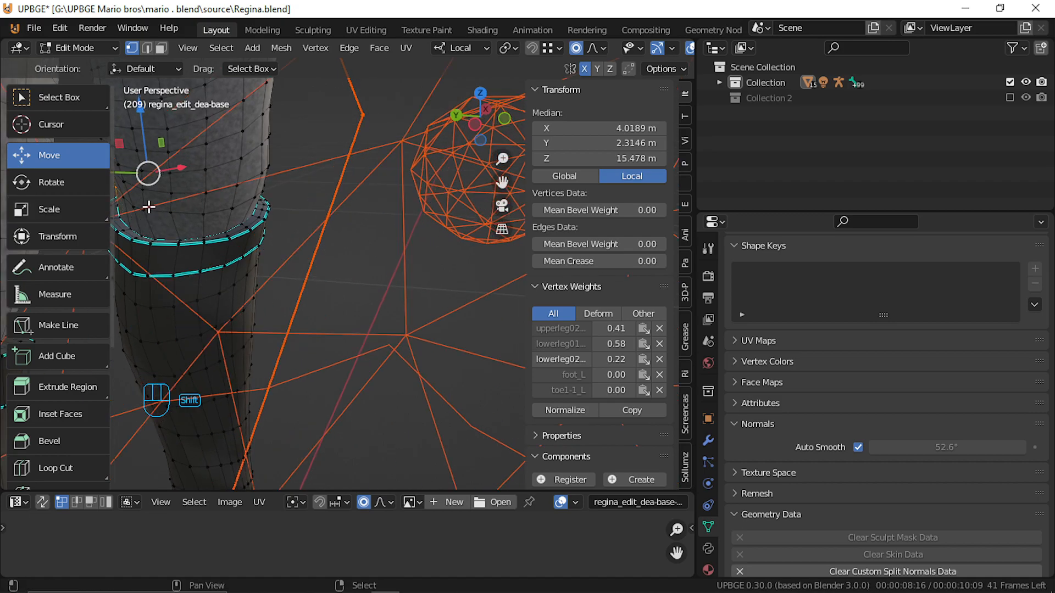
{"action": "key", "text": "Tab"}
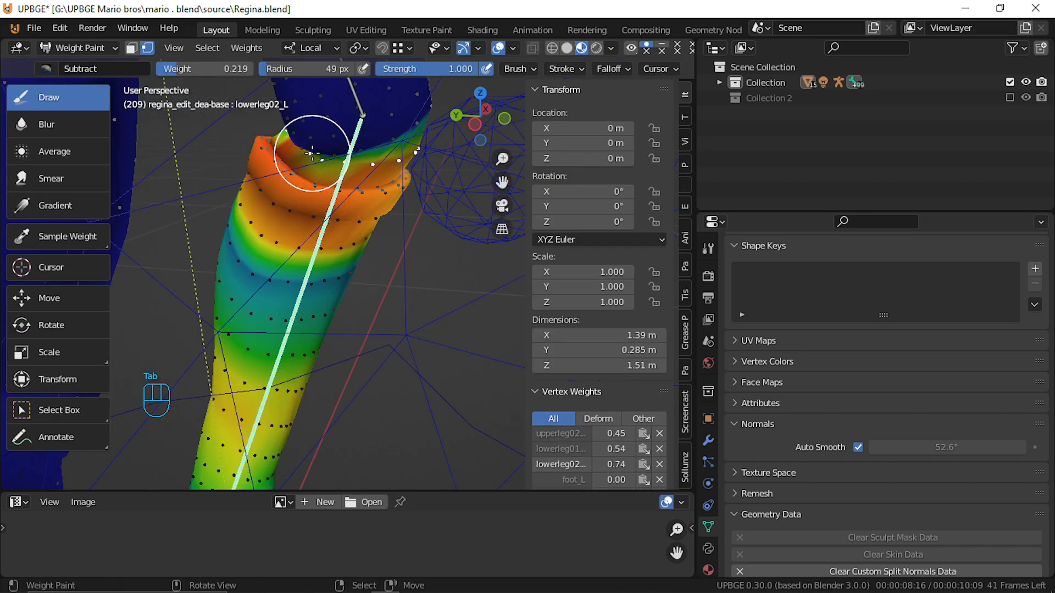
Select the remaining leg vertices just inside the cuff around the leg and subtract their lowerleg02_L weight with the 49 px brush.
{"action": "mouse_move", "coordinate": [304, 144]}
{"action": "middle_mouse_down"}
{"action": "mouse_move", "coordinate": [342, 129]}
{"action": "mouse_move", "coordinate": [325, 142]}
{"action": "middle_mouse_up"}
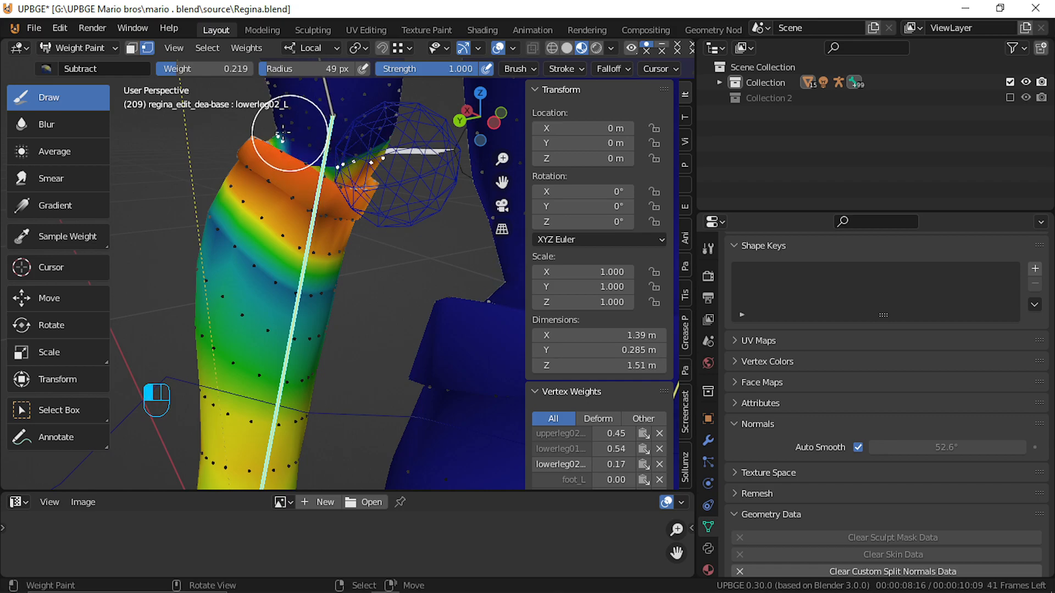
{"action": "middle_click_drag", "start_coordinate": [315, 154], "coordinate": [333, 139]}
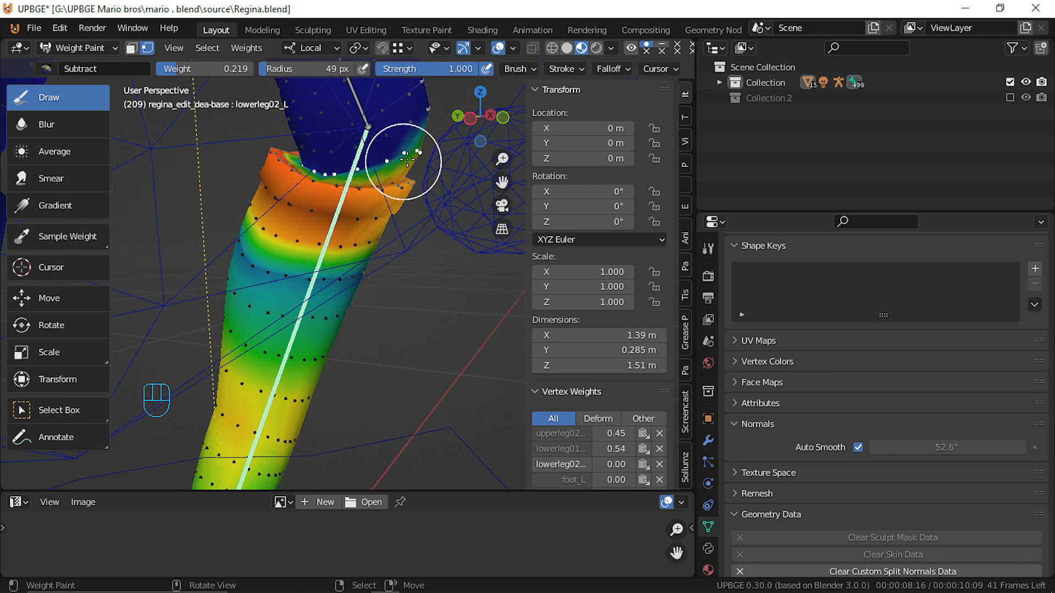
{"action": "middle_click_drag", "start_coordinate": [398, 161], "coordinate": [386, 114]}
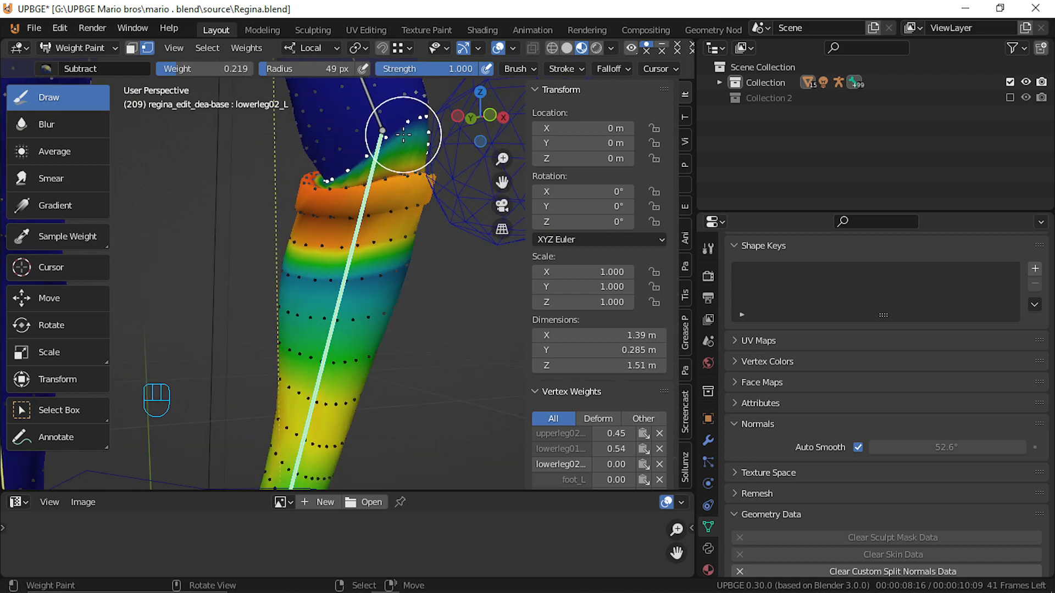
{"action": "middle_click_drag", "start_coordinate": [349, 164], "coordinate": [213, 156]}
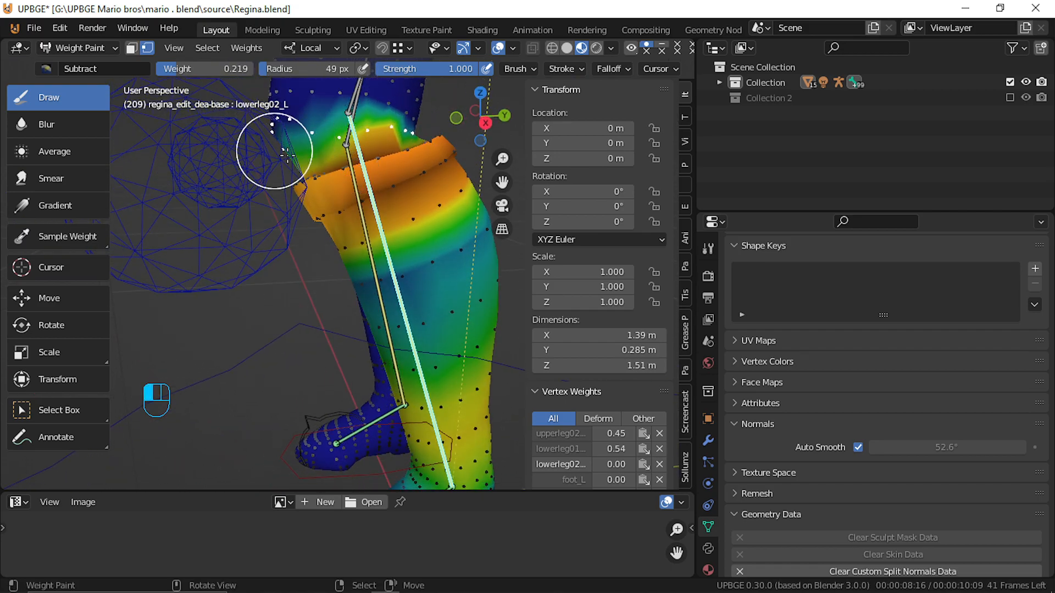
{"action": "scroll", "coordinate": [329, 151], "scroll_direction": "down", "scroll_amount": 2}
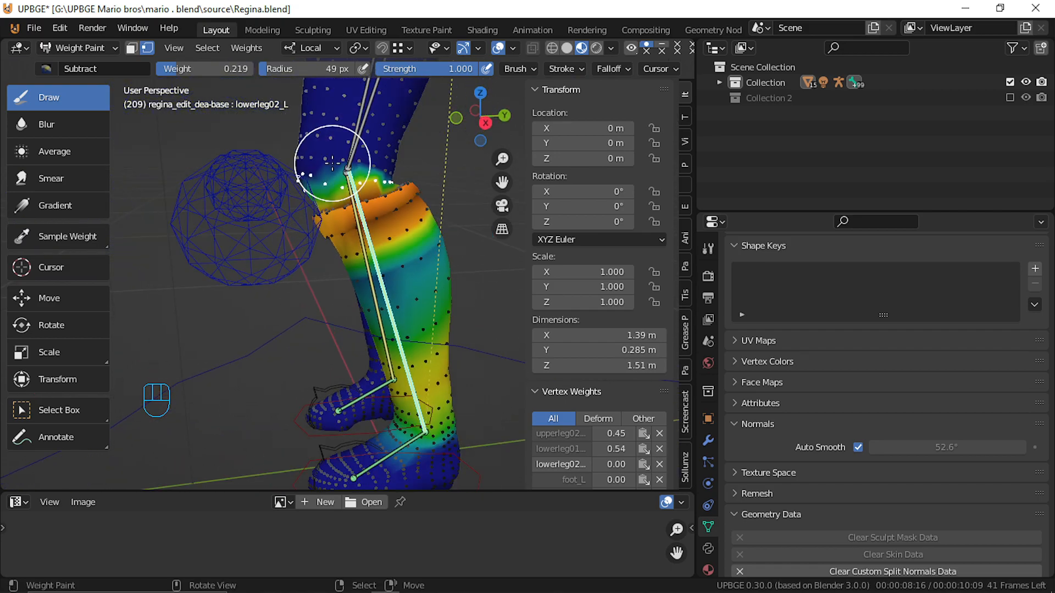
Turn off the vertex selection mask, switch to the upperleg02_L bone and select all bones.
{"action": "left_click", "coordinate": [146, 49]}
{"action": "mouse_move", "coordinate": [365, 160]}
{"action": "middle_mouse_down"}
{"action": "mouse_move", "coordinate": [422, 162]}
{"action": "mouse_move", "coordinate": [369, 158]}
{"action": "middle_mouse_up"}
{"action": "left_click", "coordinate": [369, 142], "text": "ctrl"}
{"action": "mouse_move", "coordinate": [341, 248]}
{"action": "middle_mouse_down"}
{"action": "mouse_move", "coordinate": [414, 199]}
{"action": "mouse_move", "coordinate": [484, 208]}
{"action": "middle_mouse_up"}
{"action": "key", "text": "a"}
{"action": "key", "text": "a"}
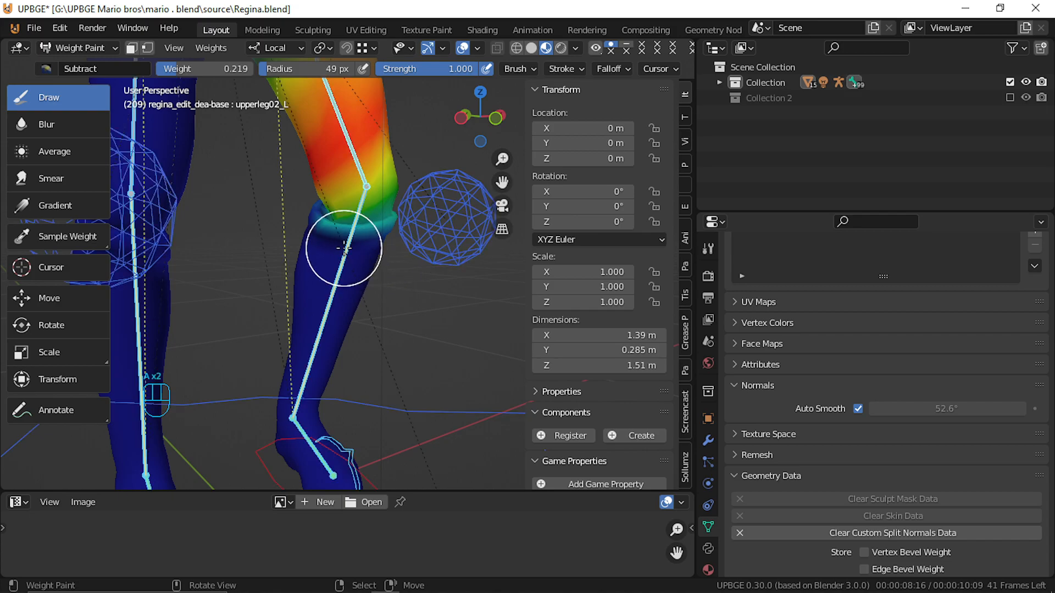
Try moving all bones and rotating the lowerleg02_L bone to test how the cuff deforms.
{"action": "key", "text": "g"}
{"action": "right_click", "coordinate": [423, 241]}
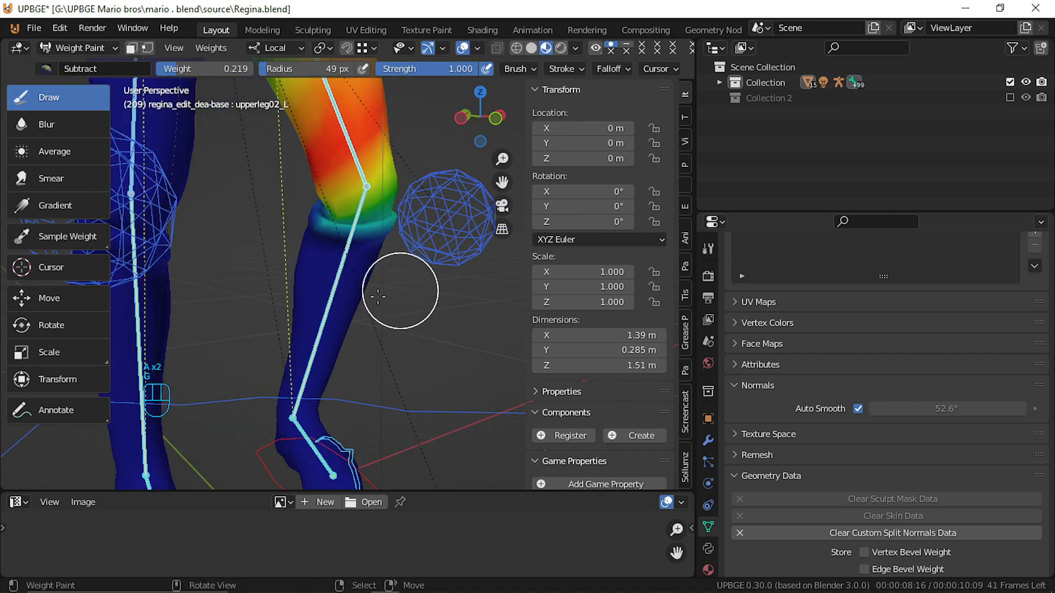
{"action": "left_click", "coordinate": [324, 314], "text": "ctrl"}
{"action": "key", "text": "r"}
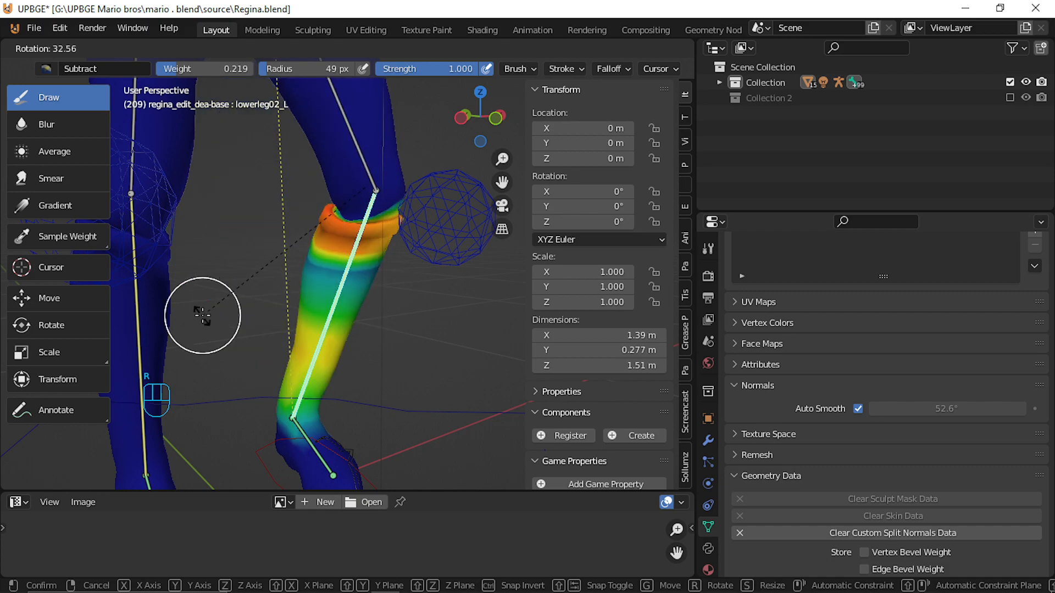
{"action": "left_click", "coordinate": [226, 311]}
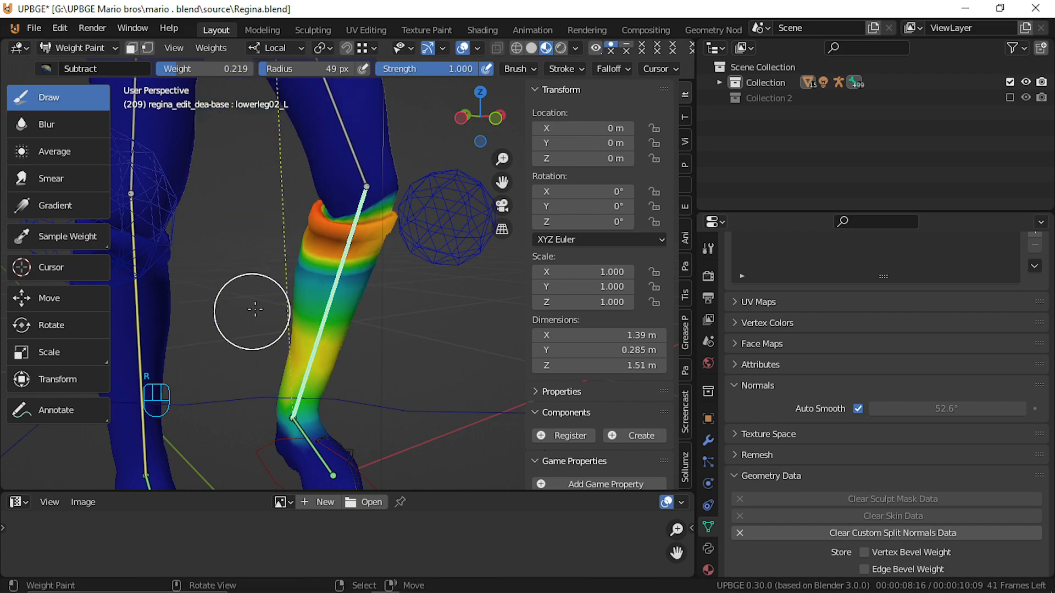
Return the mesh to Object Mode, select the regina_edit_dea armature and enter Pose Mode.
{"action": "left_click", "coordinate": [79, 49]}
{"action": "left_click", "coordinate": [77, 69]}
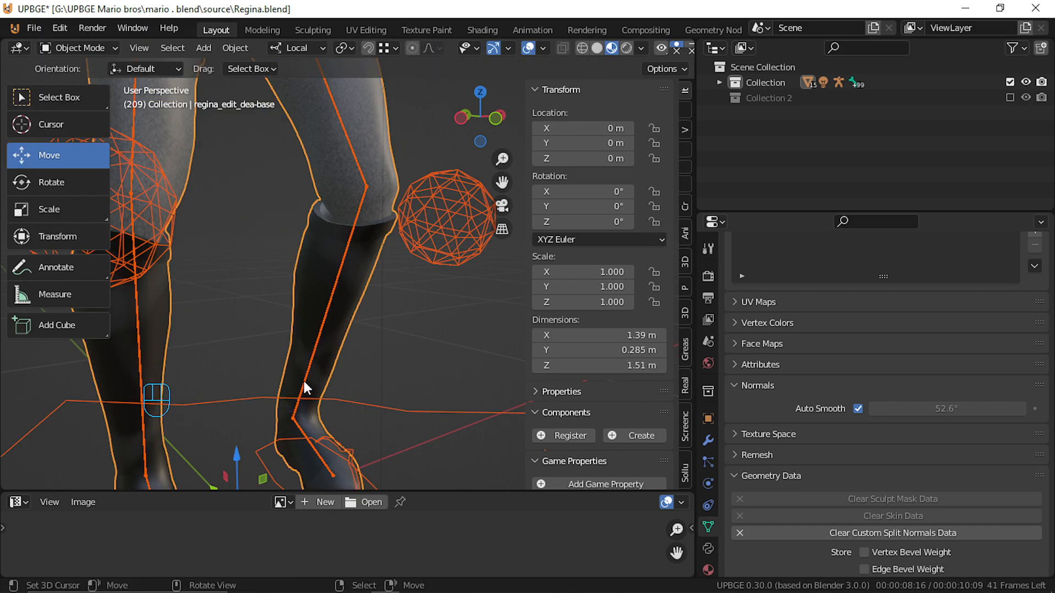
{"action": "scroll", "coordinate": [303, 379], "scroll_direction": "down", "scroll_amount": 6}
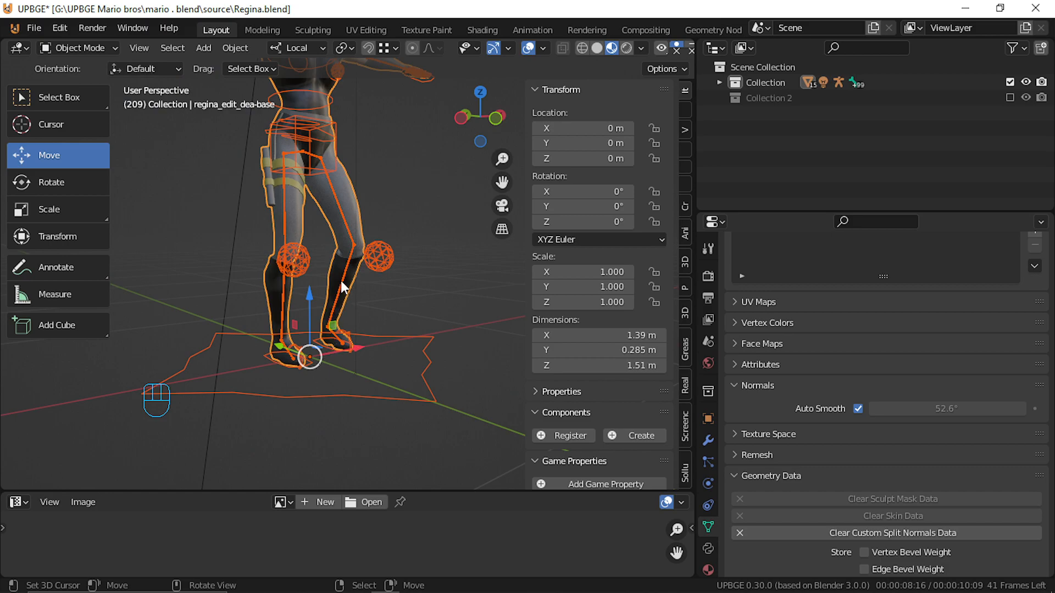
{"action": "left_click", "coordinate": [340, 280]}
{"action": "key", "text": "ctrl+Tab"}
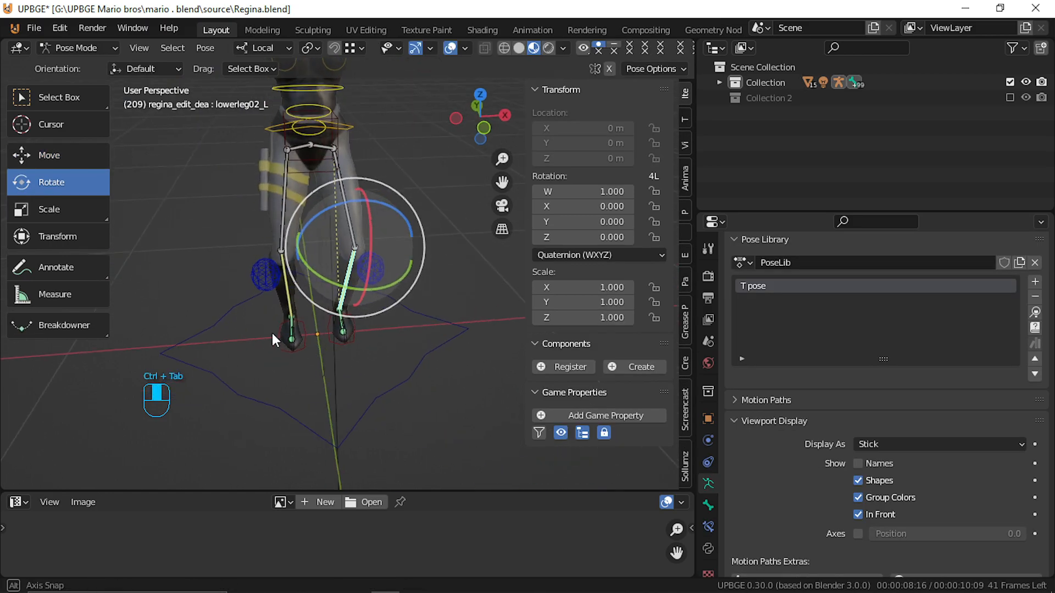
Show only the first armature layer in the Skeleton settings so that just the control bones are displayed.
{"action": "middle_click_drag", "start_coordinate": [271, 333], "coordinate": [138, 335]}
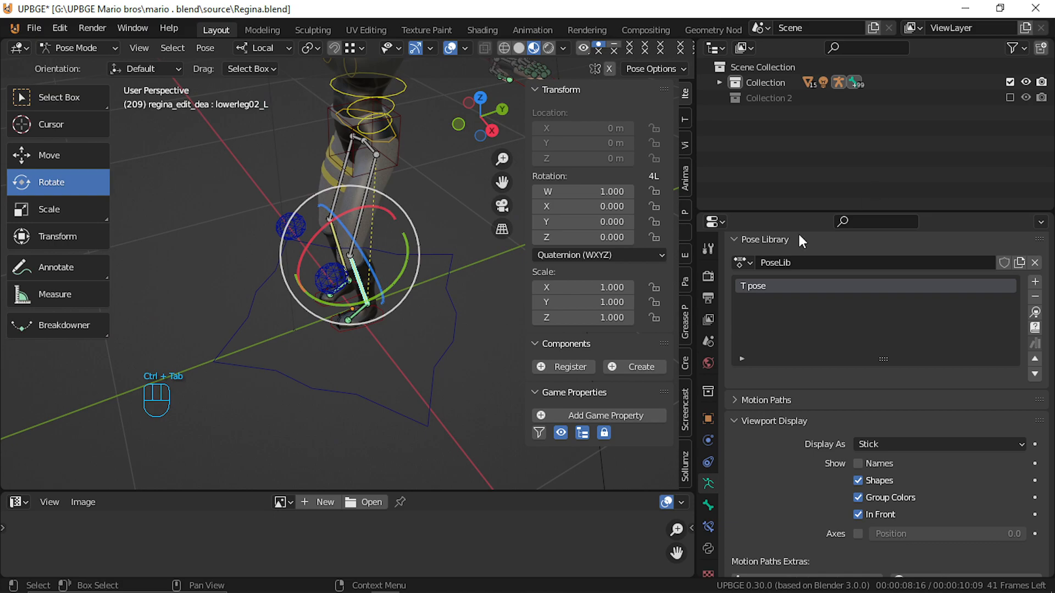
{"action": "middle_click_drag", "start_coordinate": [367, 242], "coordinate": [381, 240]}
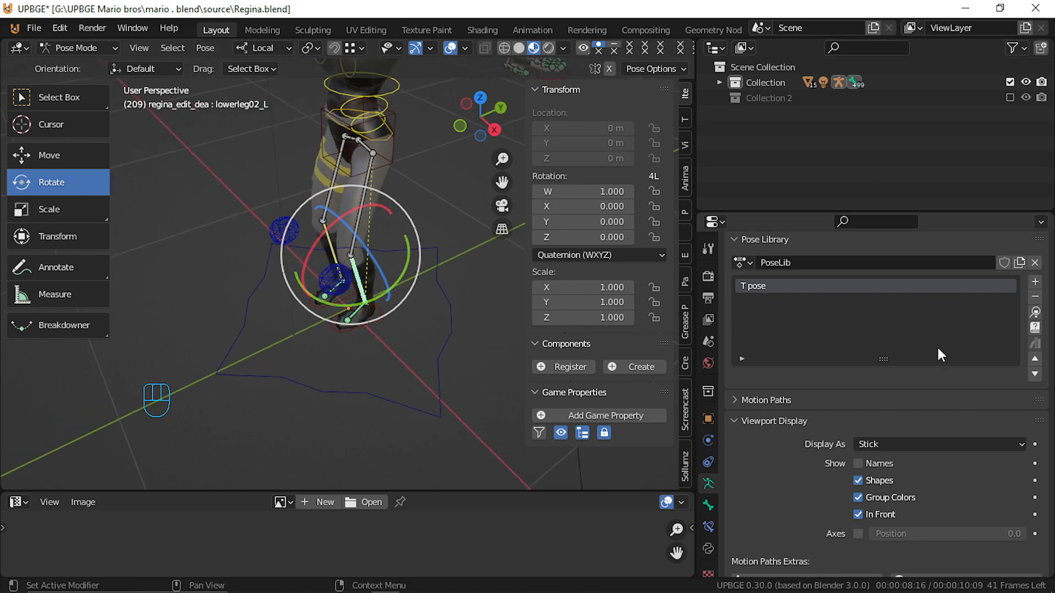
{"action": "scroll", "coordinate": [812, 384], "scroll_direction": "up", "scroll_amount": 8}
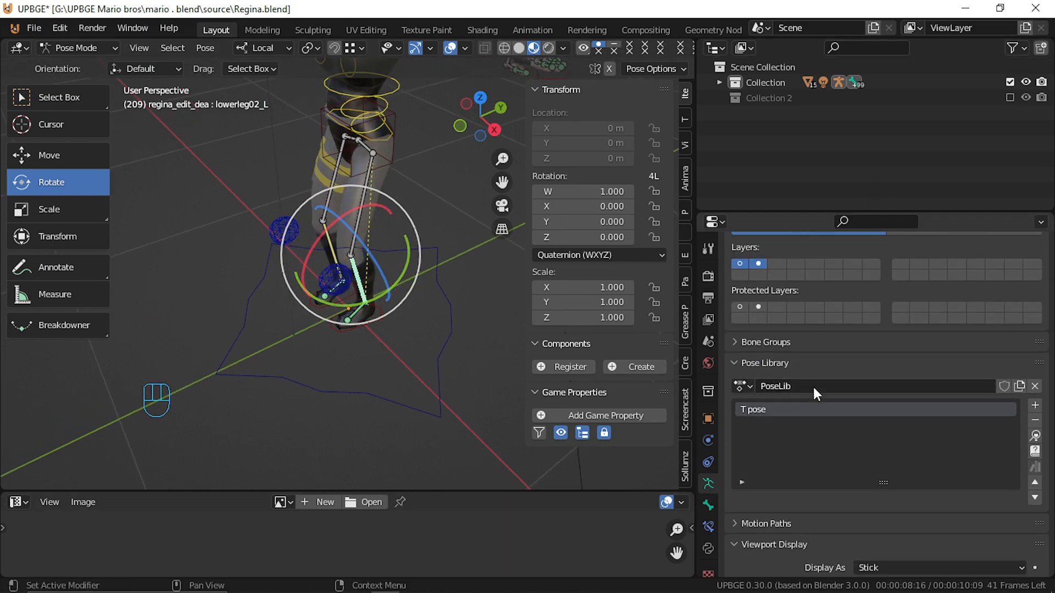
{"action": "left_click", "coordinate": [740, 329]}
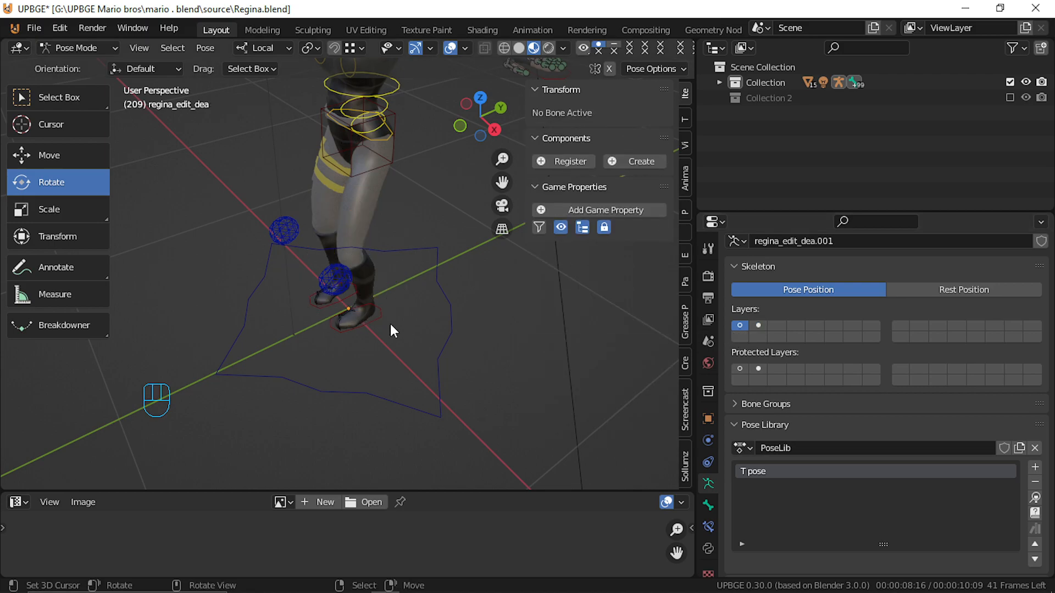
Select the foot_IK.L control bone and move it along its local X axis to about -3.12 m.
{"action": "middle_click_drag", "start_coordinate": [390, 324], "coordinate": [400, 298]}
{"action": "left_click", "coordinate": [351, 341]}
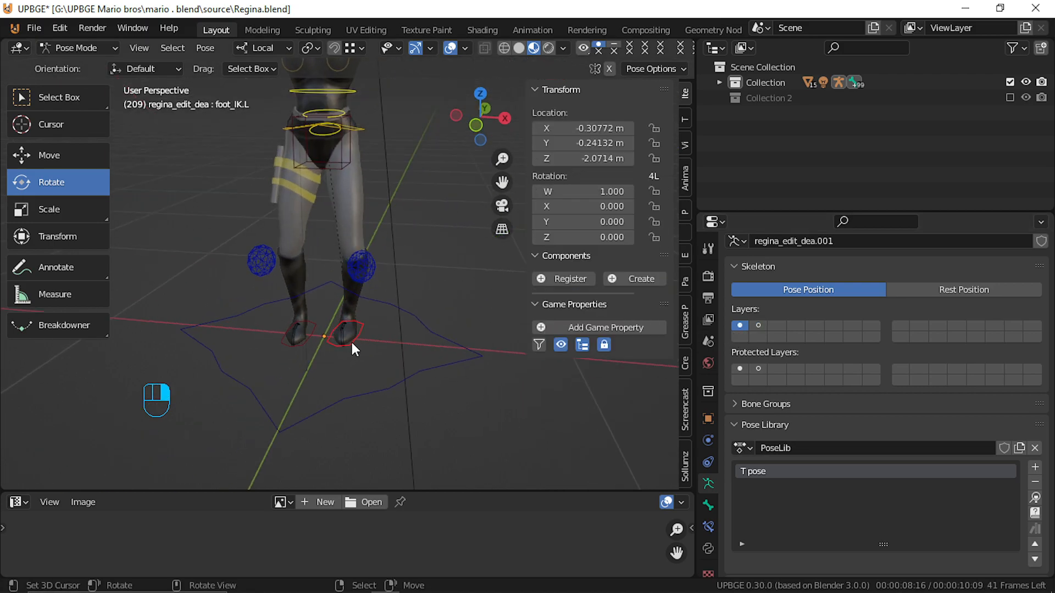
{"action": "middle_click_drag", "start_coordinate": [352, 341], "coordinate": [412, 351]}
{"action": "key", "text": "g"}
{"action": "key", "text": "x"}
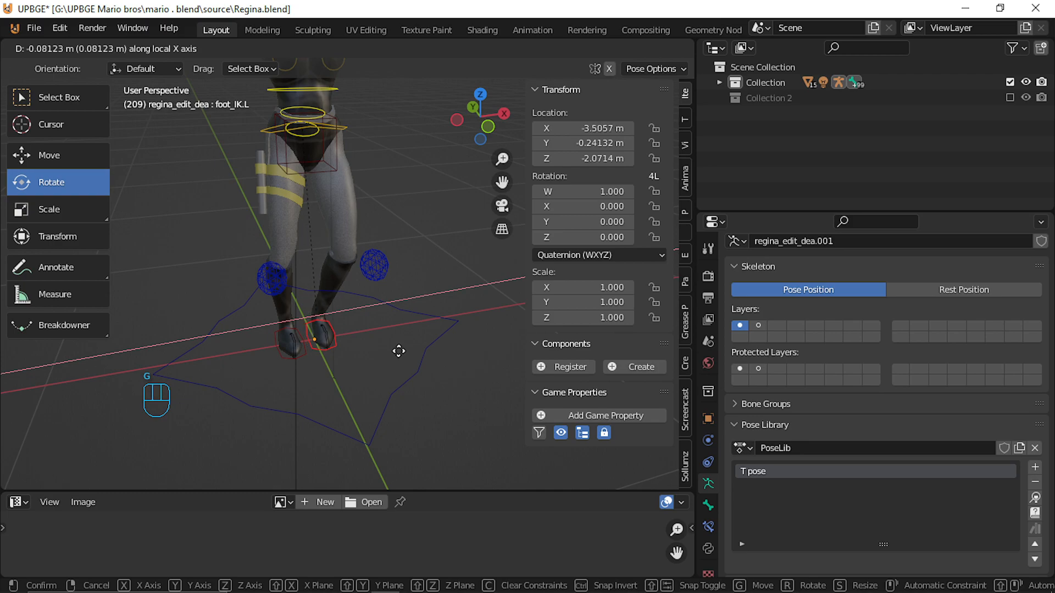
{"action": "left_click", "coordinate": [393, 353]}
{"action": "key", "text": "g"}
{"action": "key", "text": "z"}
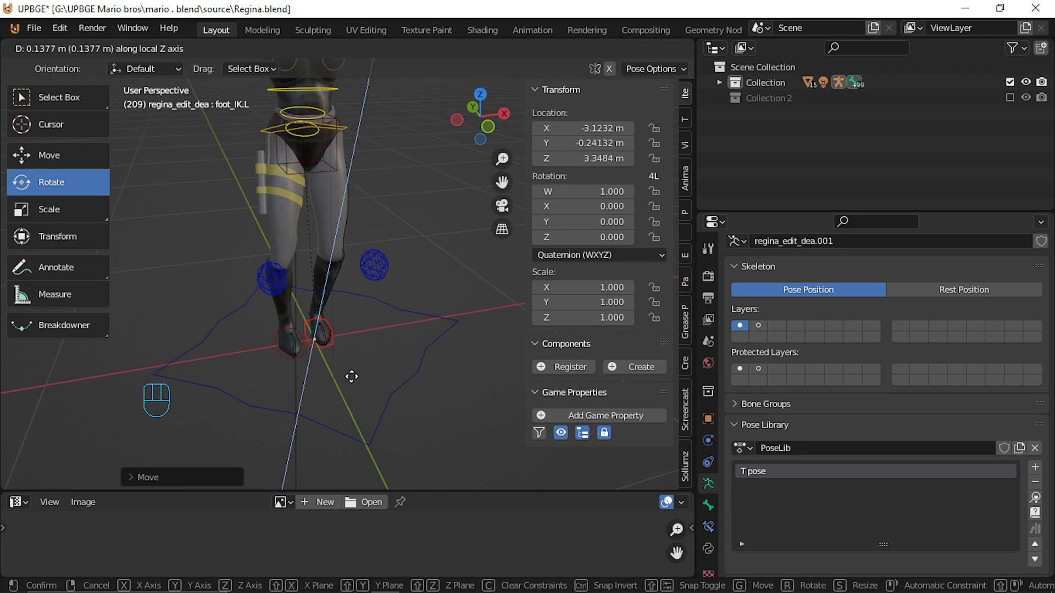
{"action": "key", "text": "x"}
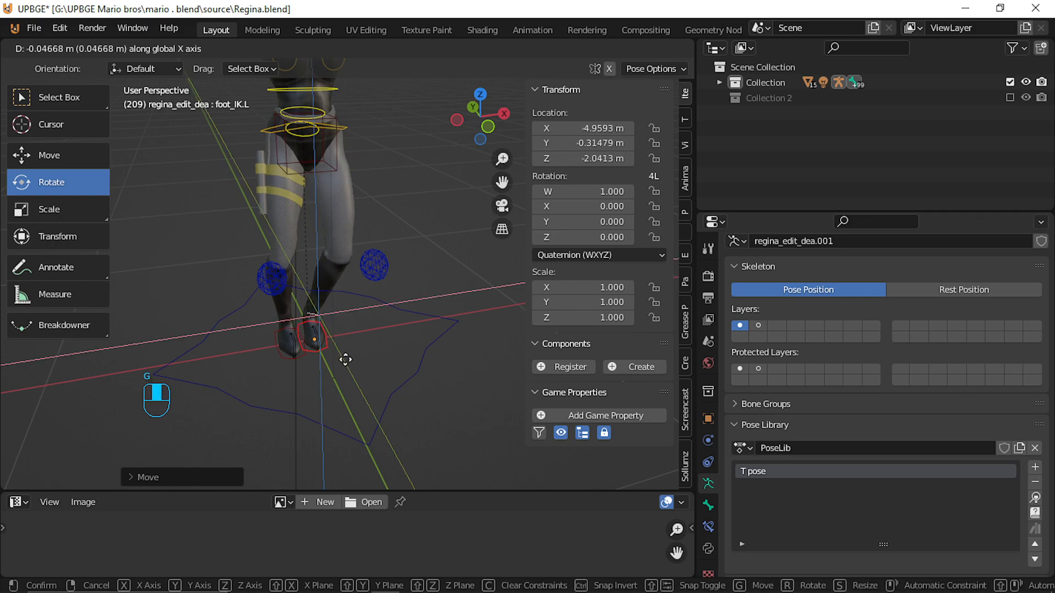
{"action": "key", "text": "y"}
{"action": "key", "text": "y"}
{"action": "type", "text": "6"}
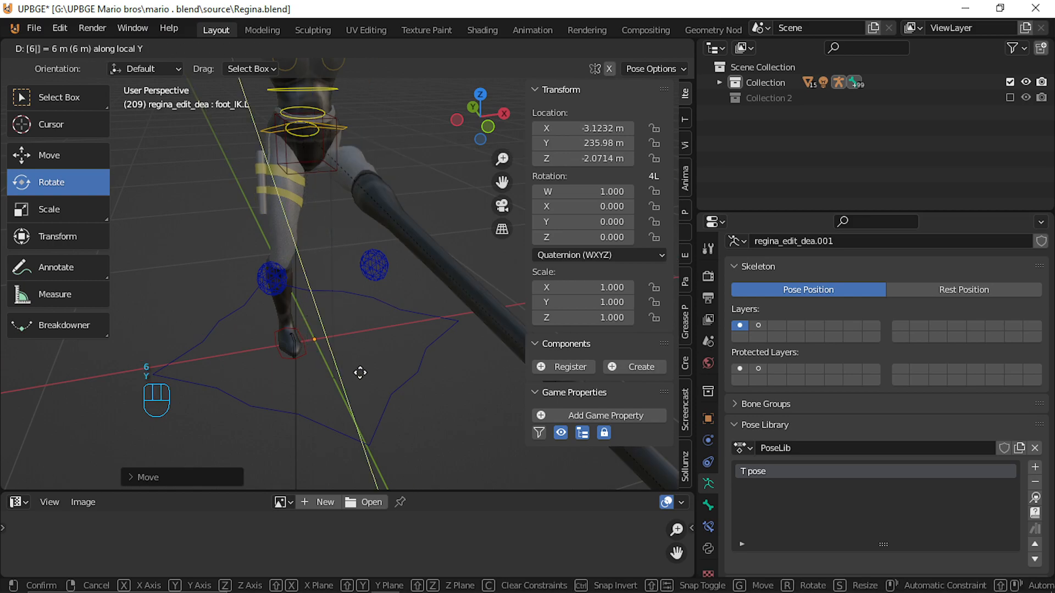
{"action": "right_click", "coordinate": [341, 328]}
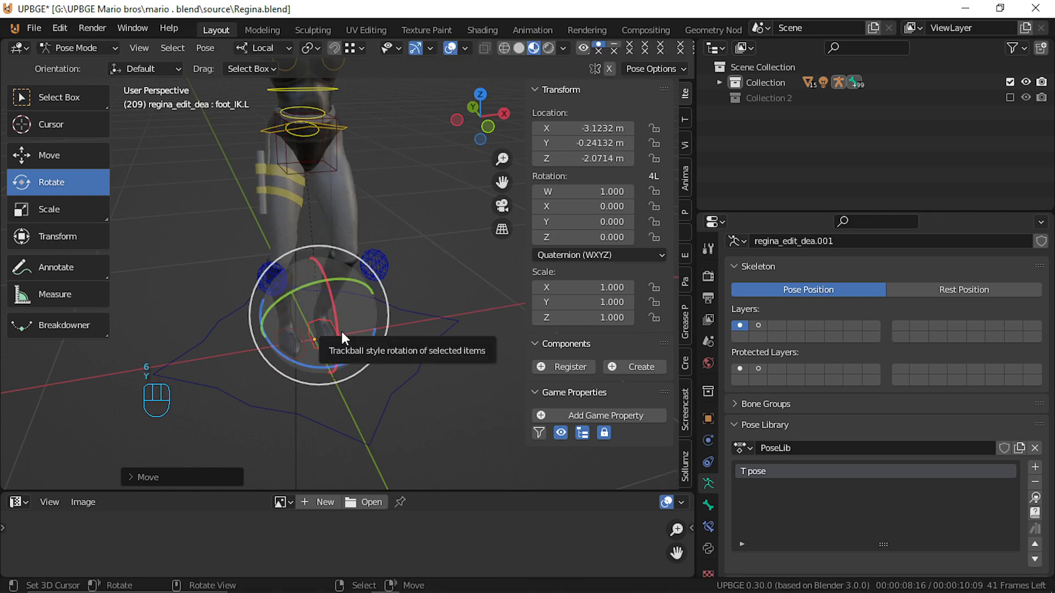
Move foot_IK.L forward along the global Y axis to about X -3.43 m, Y 5.94 m, Z -5.41 m.
{"action": "key", "text": "g"}
{"action": "key", "text": "y"}
{"action": "key", "text": "y"}
{"action": "left_click", "coordinate": [322, 357]}
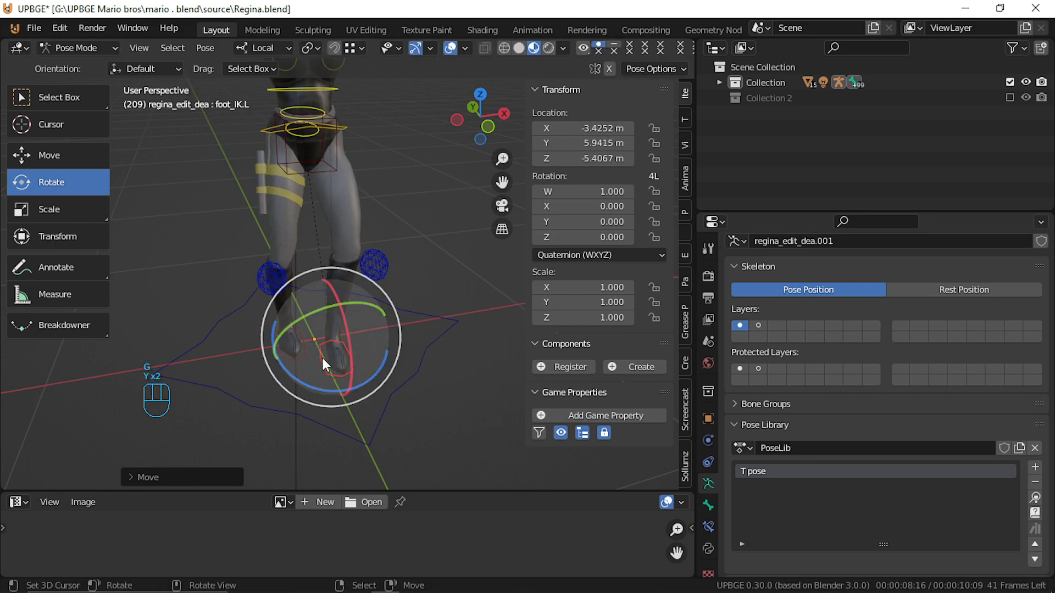
Select foot_IK.R and move it backward along the global Y axis to about X -0.41 m, Y -8.42 m, Z 4.54 m.
{"action": "left_click", "coordinate": [301, 360]}
{"action": "key", "text": "g"}
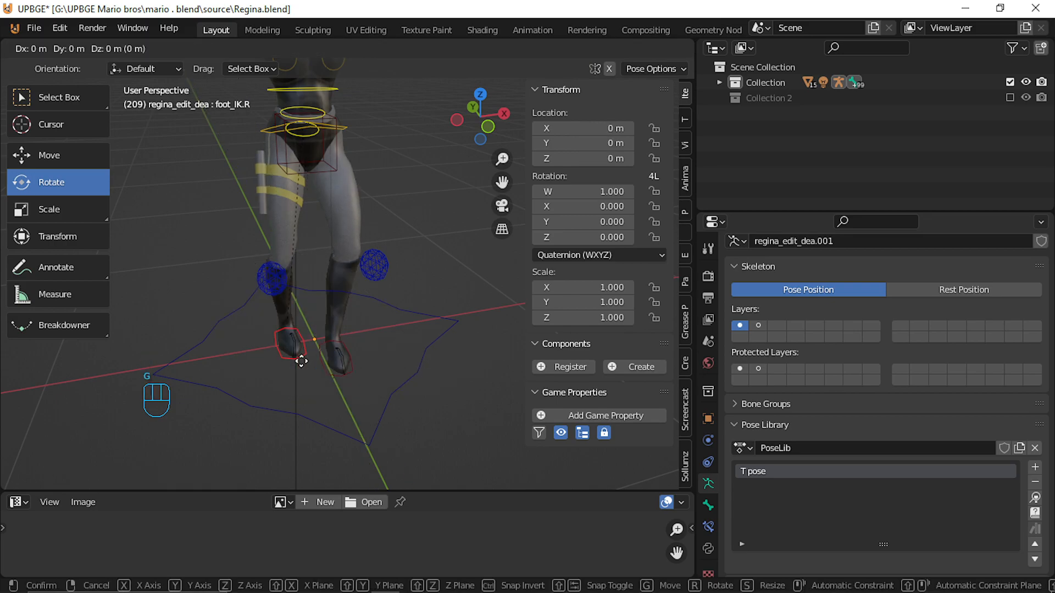
{"action": "key", "text": "y"}
{"action": "key", "text": "y"}
{"action": "left_click", "coordinate": [285, 345]}
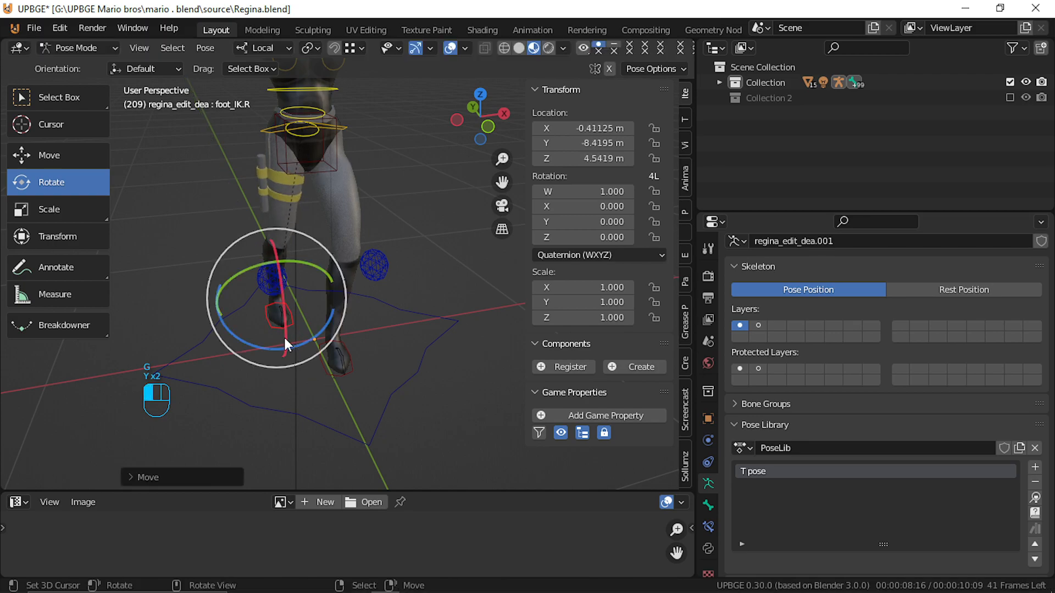
Move the leg_Pole.L knee control inward along its local Z axis to about -2.4 m.
{"action": "left_click", "coordinate": [374, 270]}
{"action": "key", "text": "g"}
{"action": "key", "text": "z"}
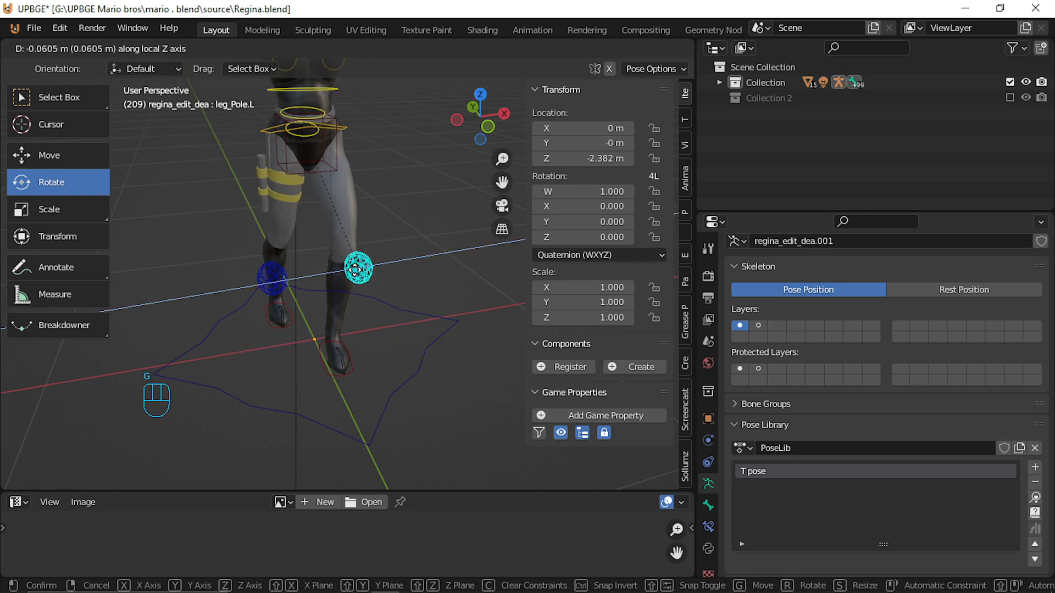
{"action": "left_click", "coordinate": [325, 359]}
Move foot_IK.L inward along its local X axis to about -5.07 m and turn it slightly to W 0.999, Z -0.032.
{"action": "left_click", "coordinate": [326, 360]}
{"action": "key", "text": "g"}
{"action": "key", "text": "x"}
{"action": "key", "text": "x"}
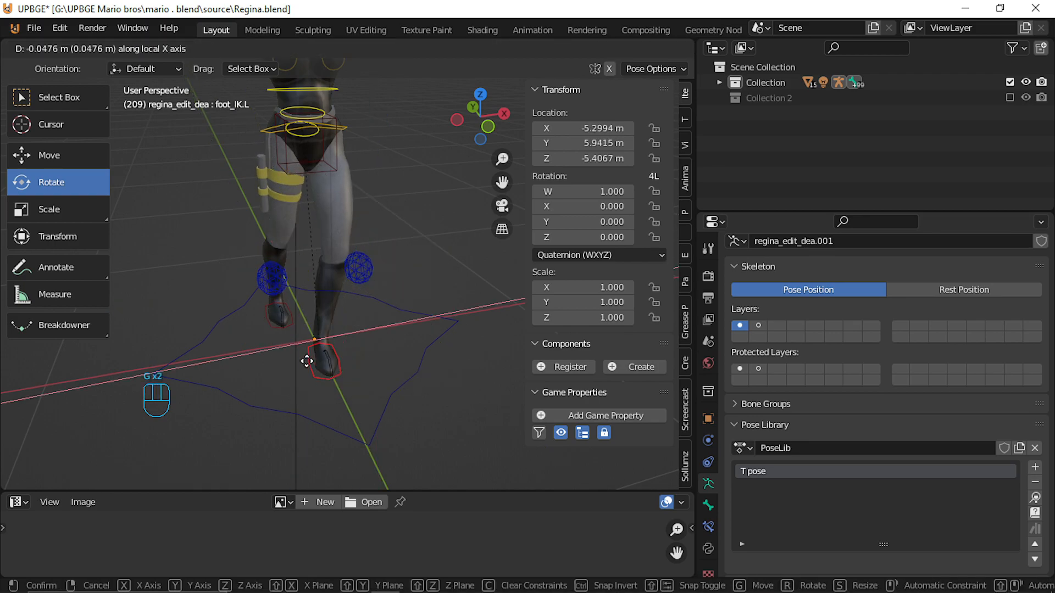
{"action": "left_click", "coordinate": [309, 361]}
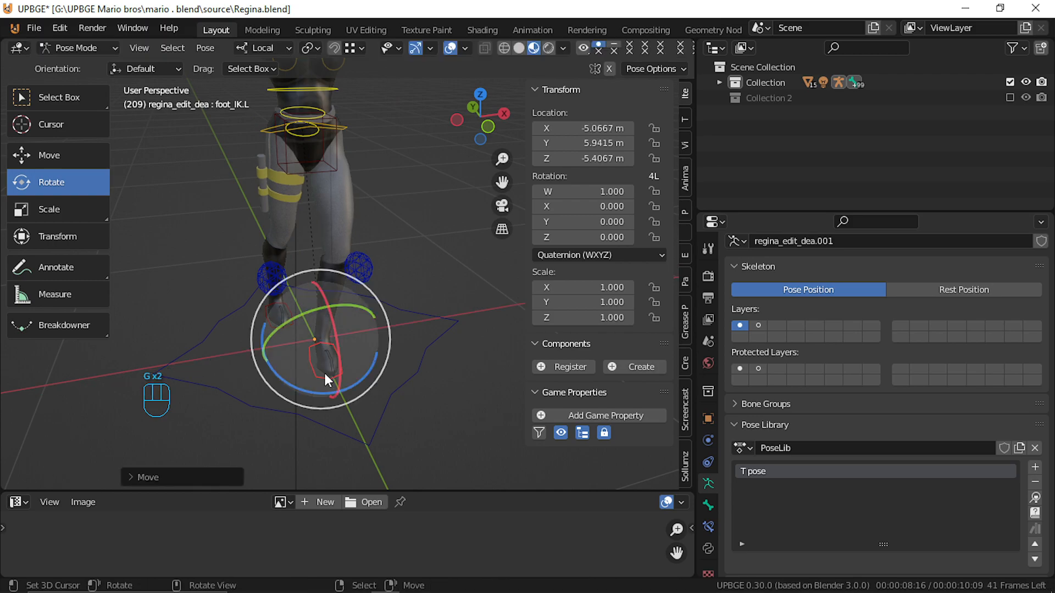
{"action": "left_click_drag", "start_coordinate": [364, 377], "coordinate": [378, 368]}
{"action": "left_click", "coordinate": [361, 372]}
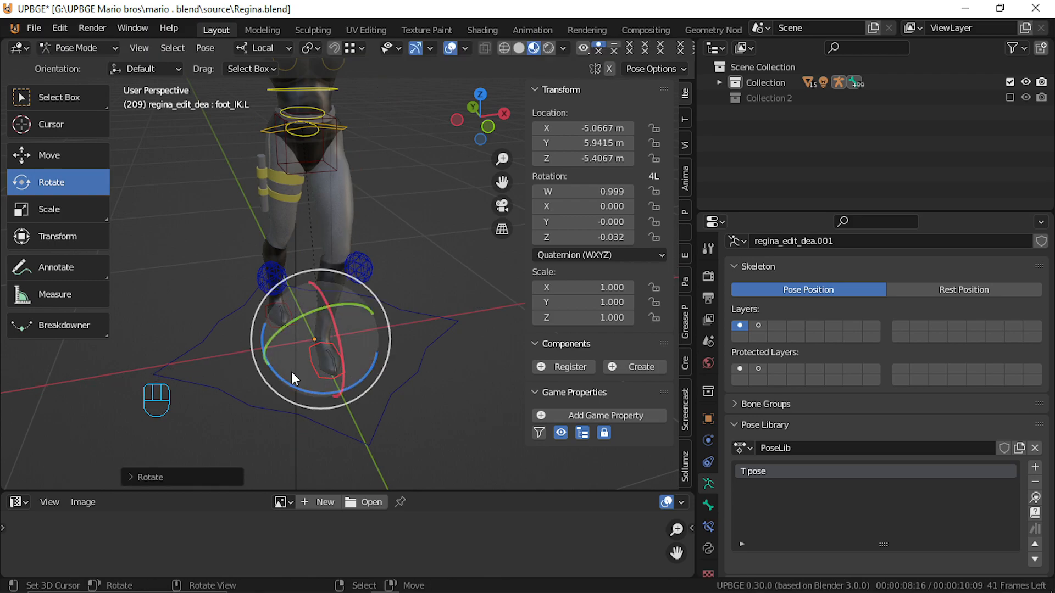
Move foot_IK.R inward along its local X axis to about 3.21 m.
{"action": "left_click", "coordinate": [263, 321]}
{"action": "key", "text": "g"}
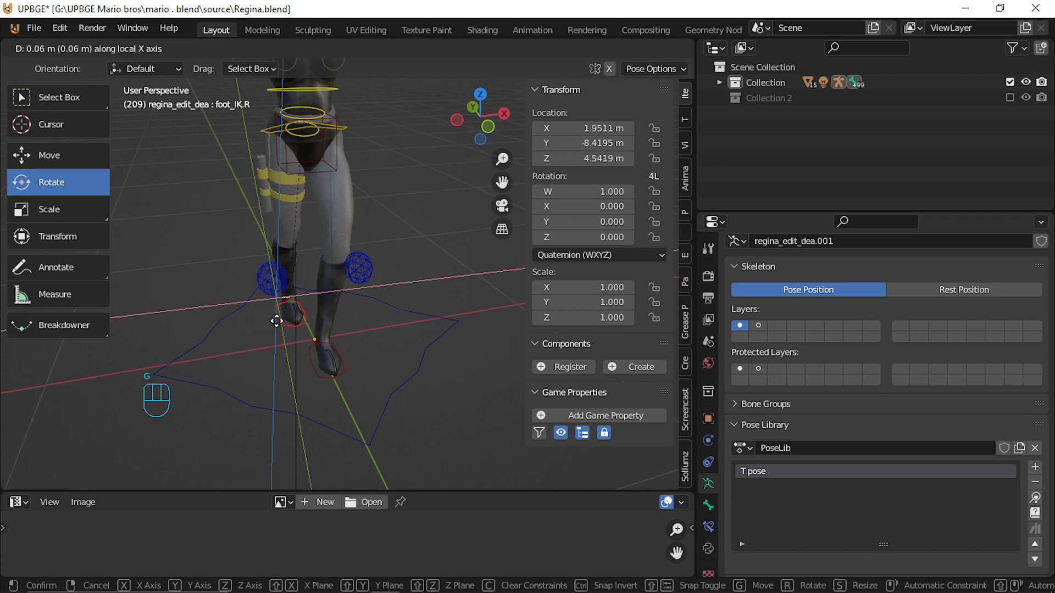
{"action": "key", "text": "x"}
{"action": "key", "text": "x"}
{"action": "left_click", "coordinate": [282, 320]}
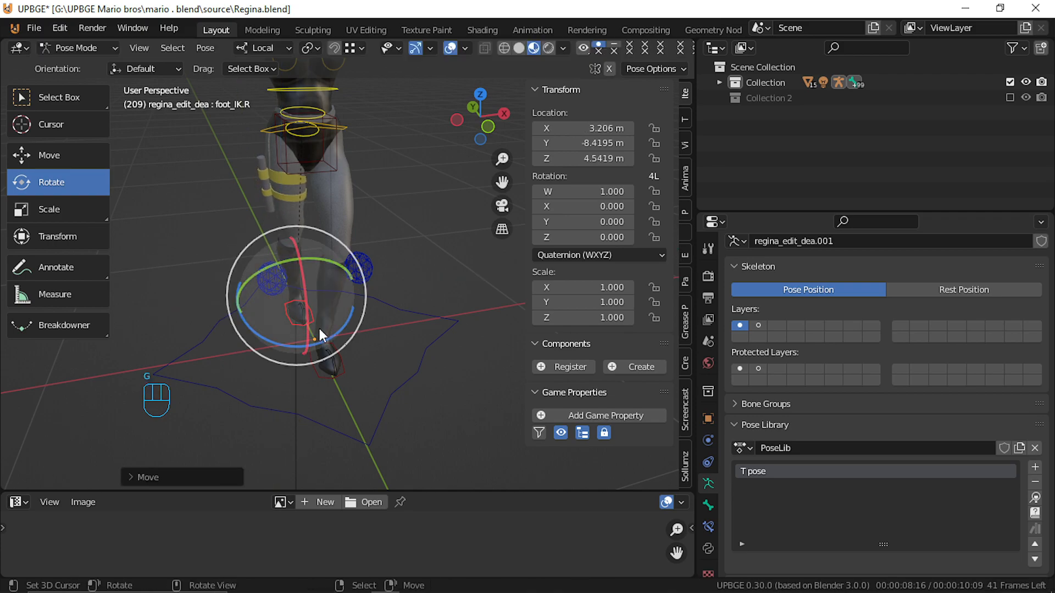
Rotate foot_IK.R very slightly about the global Z axis, to about Y -0.003, Z -0.005.
{"action": "key", "text": "r"}
{"action": "key", "text": "z"}
{"action": "key", "text": "z"}
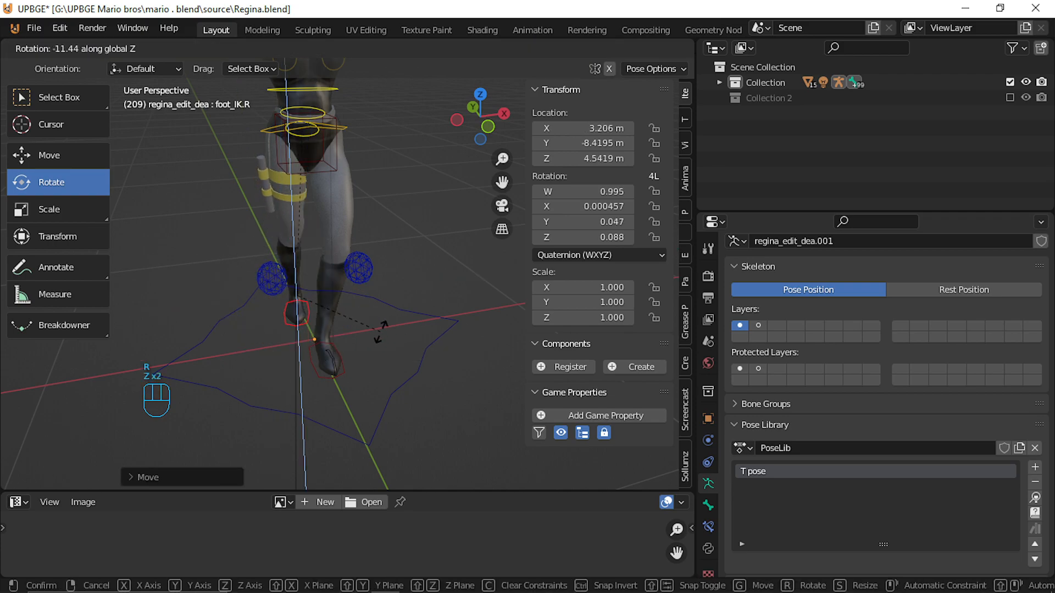
{"action": "left_click", "coordinate": [407, 317]}
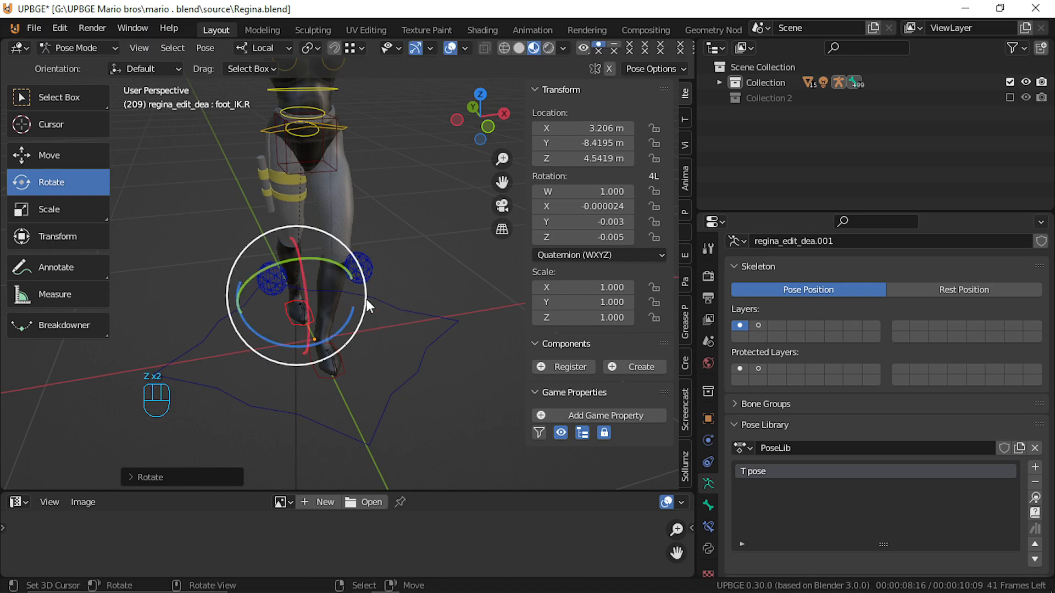
Move the knee controls inward along their local Z axes, leg_Pole.R to about -2.15 m and leg_Pole.L to about -5.46 m.
{"action": "mouse_move", "coordinate": [367, 298]}
{"action": "middle_mouse_down"}
{"action": "mouse_move", "coordinate": [348, 274]}
{"action": "mouse_move", "coordinate": [305, 311]}
{"action": "mouse_move", "coordinate": [385, 309]}
{"action": "middle_mouse_up"}
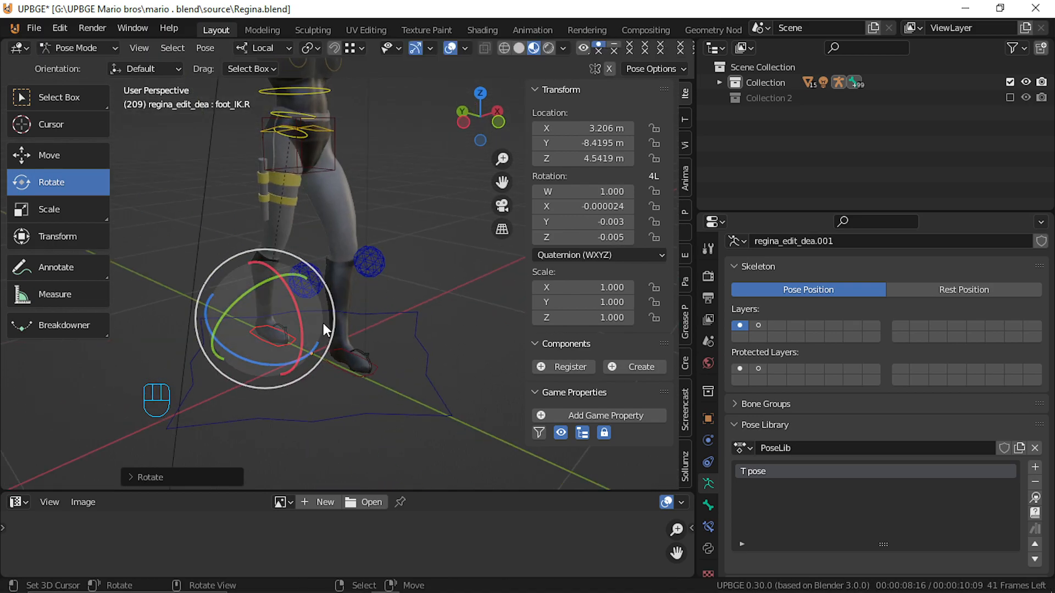
{"action": "middle_click_drag", "start_coordinate": [323, 323], "coordinate": [297, 291]}
{"action": "left_click", "coordinate": [264, 261]}
{"action": "key", "text": "g"}
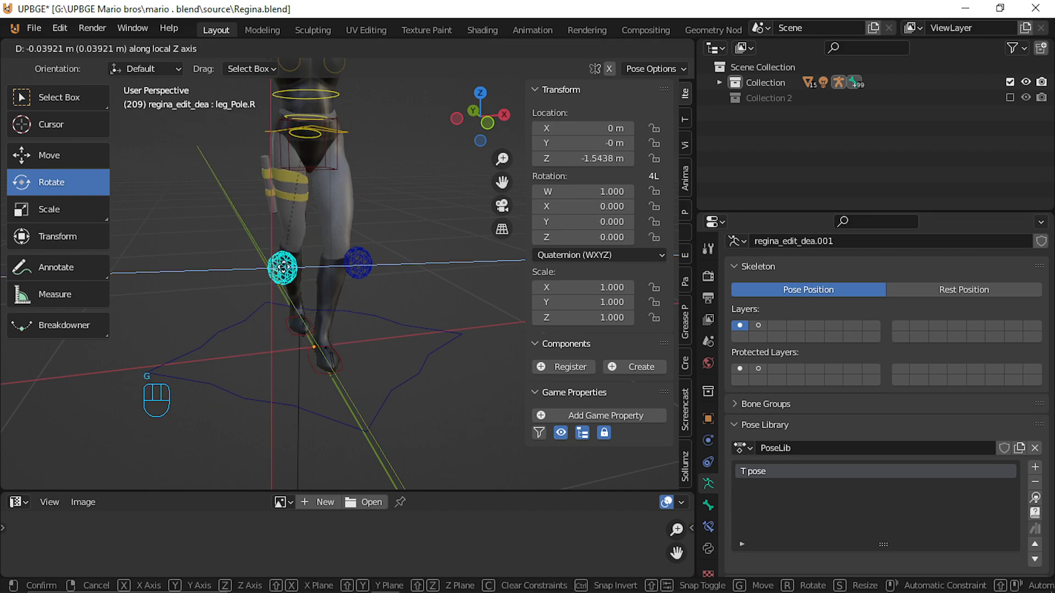
{"action": "left_click", "coordinate": [281, 273]}
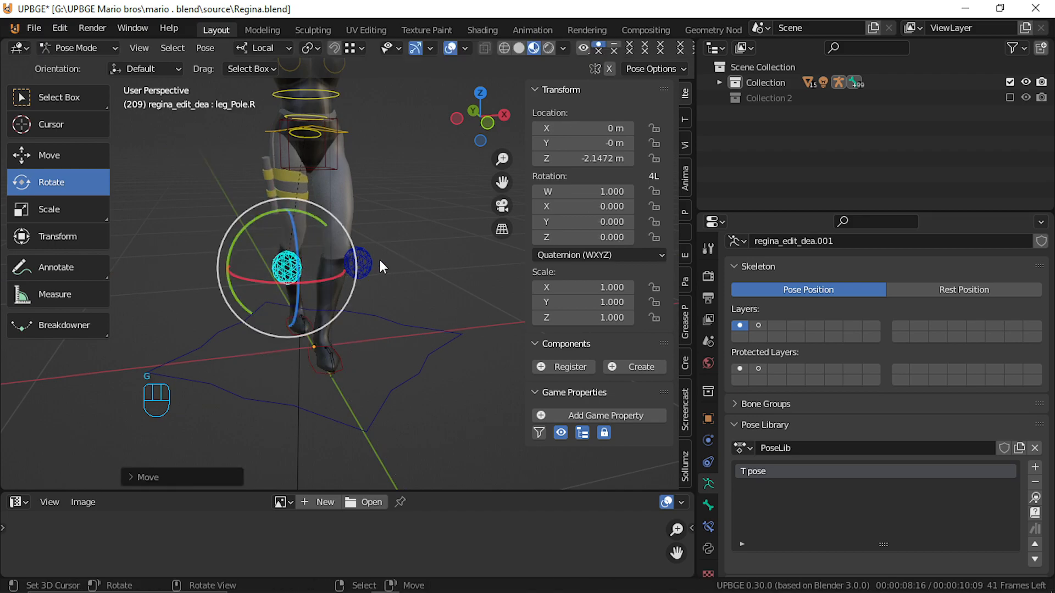
{"action": "middle_click_drag", "start_coordinate": [379, 260], "coordinate": [31, 275]}
{"action": "left_click", "coordinate": [357, 259]}
{"action": "key", "text": "g"}
{"action": "left_click", "coordinate": [328, 262]}
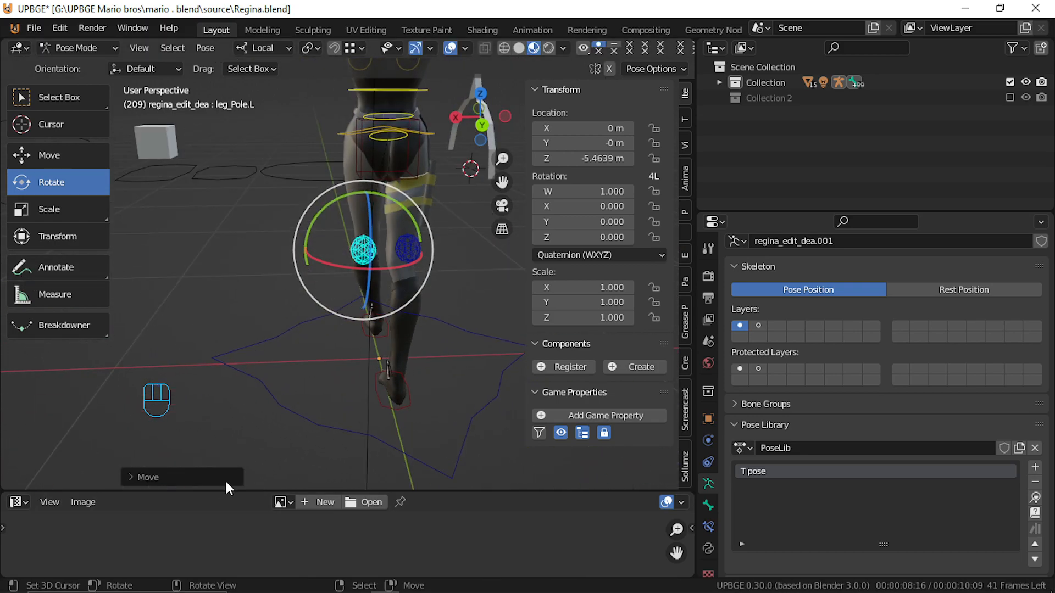
Move foot_IK.L outward to about X -2.76 m, Y 5.79 m from the rear view.
{"action": "middle_click_drag", "start_coordinate": [226, 482], "coordinate": [398, 147]}
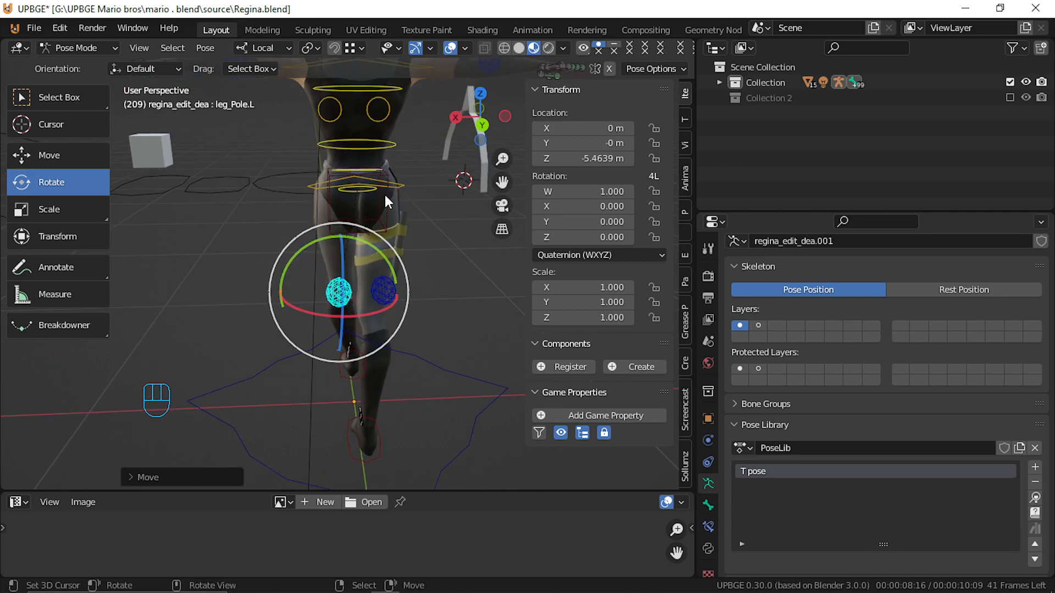
{"action": "left_click", "coordinate": [340, 373]}
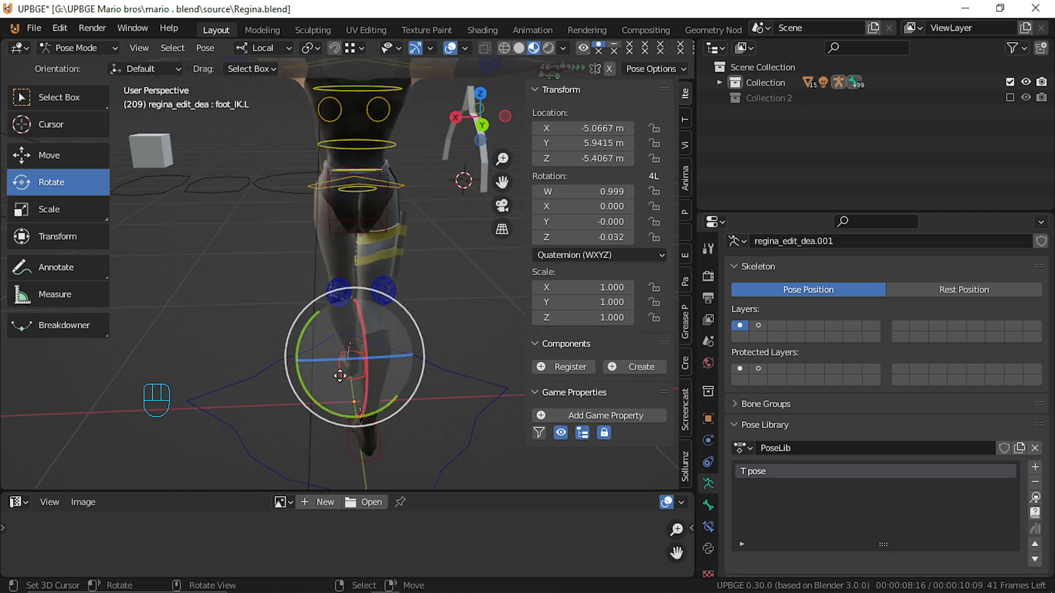
{"action": "key", "text": "g"}
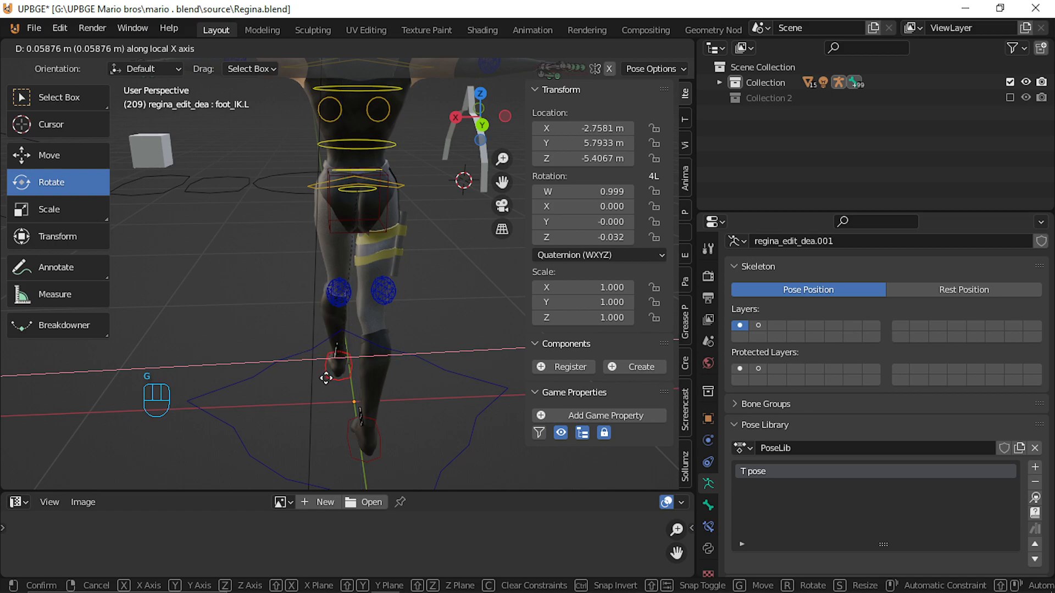
{"action": "left_click", "coordinate": [326, 378]}
Move foot_IK.R outward to about X 1.68 m, Y -8.41 m, Z 4.53 m.
{"action": "left_click", "coordinate": [378, 455]}
{"action": "key", "text": "g"}
{"action": "key", "text": "x"}
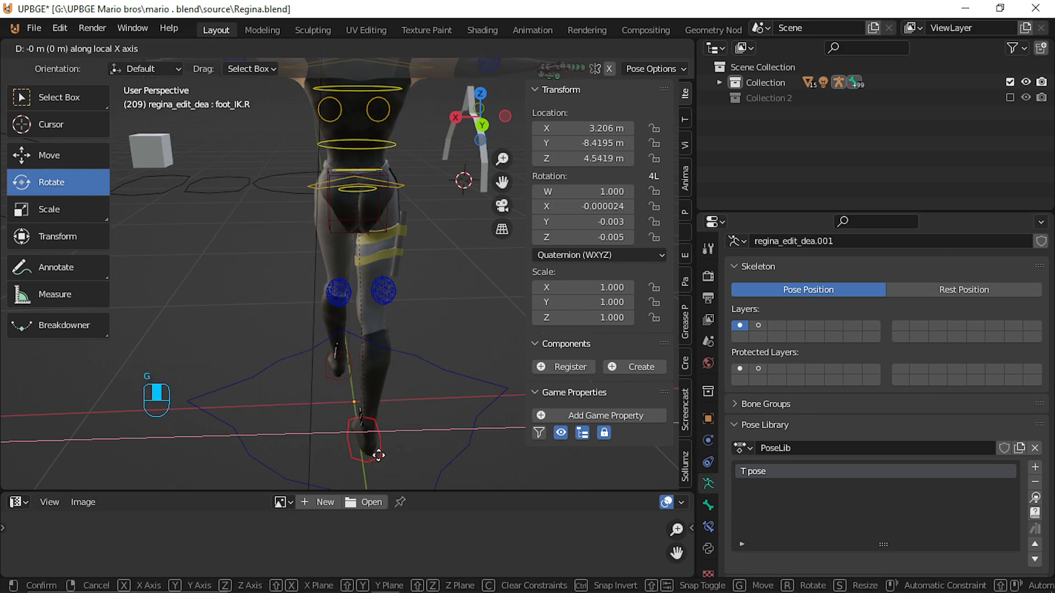
{"action": "left_click", "coordinate": [390, 453]}
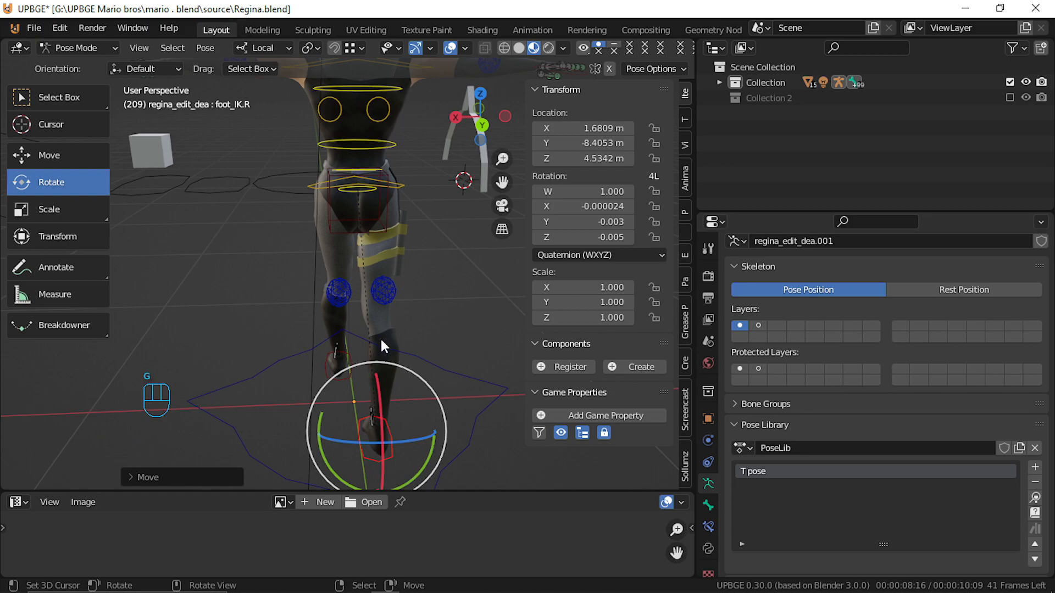
Rotate the hip control spine05.001 about the global Z axis to about W 0.971, Y 0.238.
{"action": "left_click", "coordinate": [393, 187]}
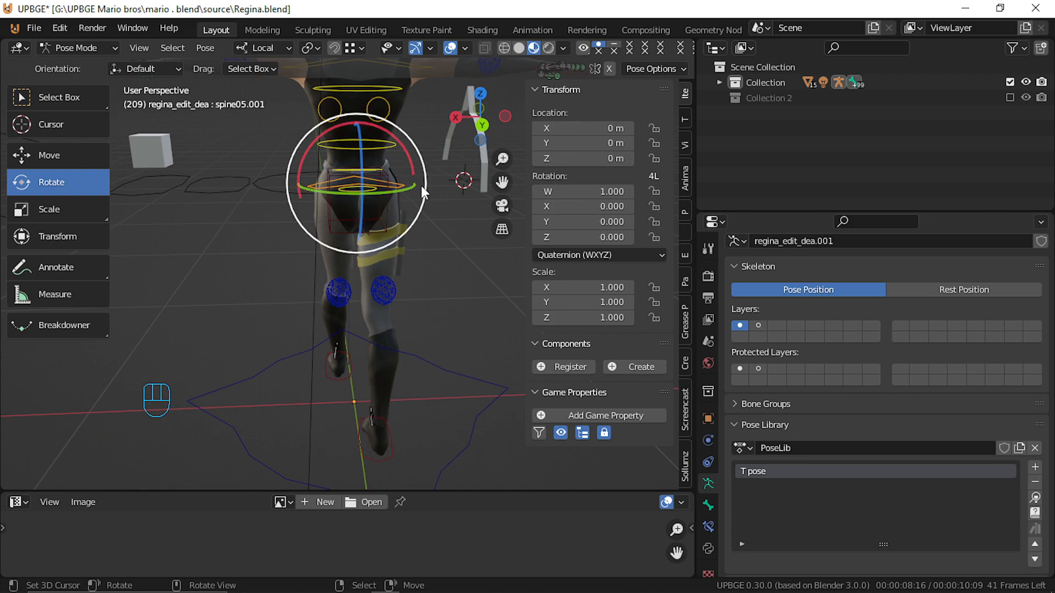
{"action": "key", "text": "r"}
{"action": "key", "text": "z"}
{"action": "key", "text": "z"}
{"action": "key", "text": "z"}
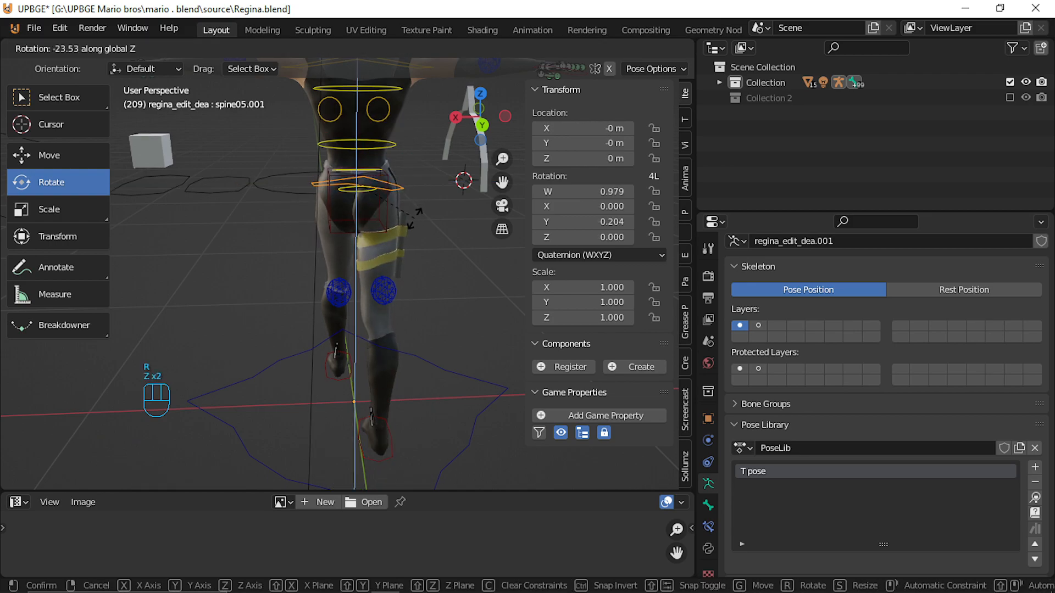
{"action": "left_click", "coordinate": [411, 221]}
Tilt the hip control spine05.001 to a rotation of about W 0.983, X 0.067, Y 0.168, Z -0.011.
{"action": "middle_click_drag", "start_coordinate": [369, 232], "coordinate": [3, 259]}
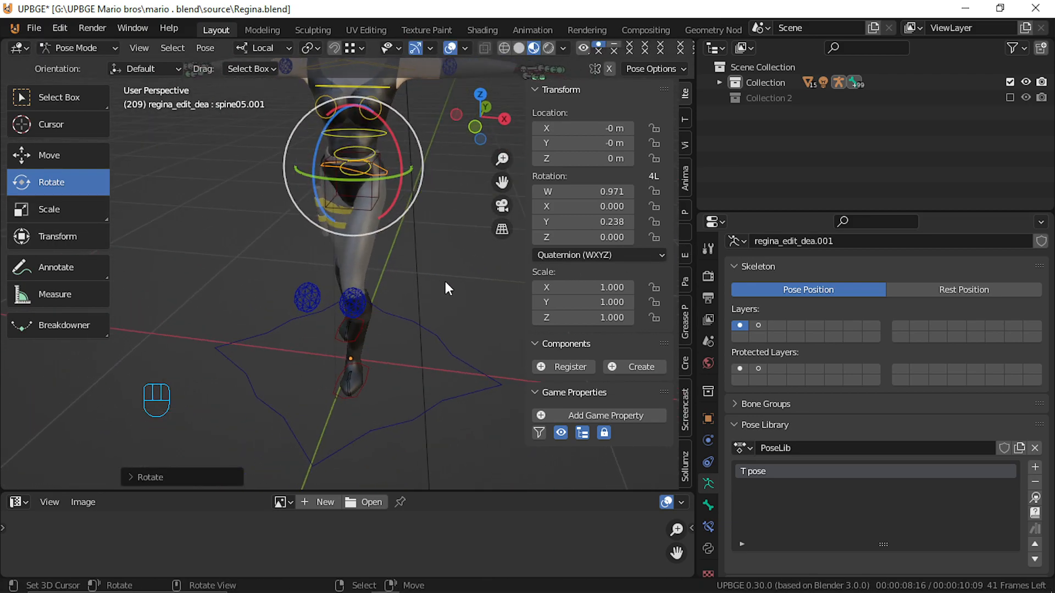
{"action": "key", "text": "r"}
{"action": "right_click", "coordinate": [456, 224]}
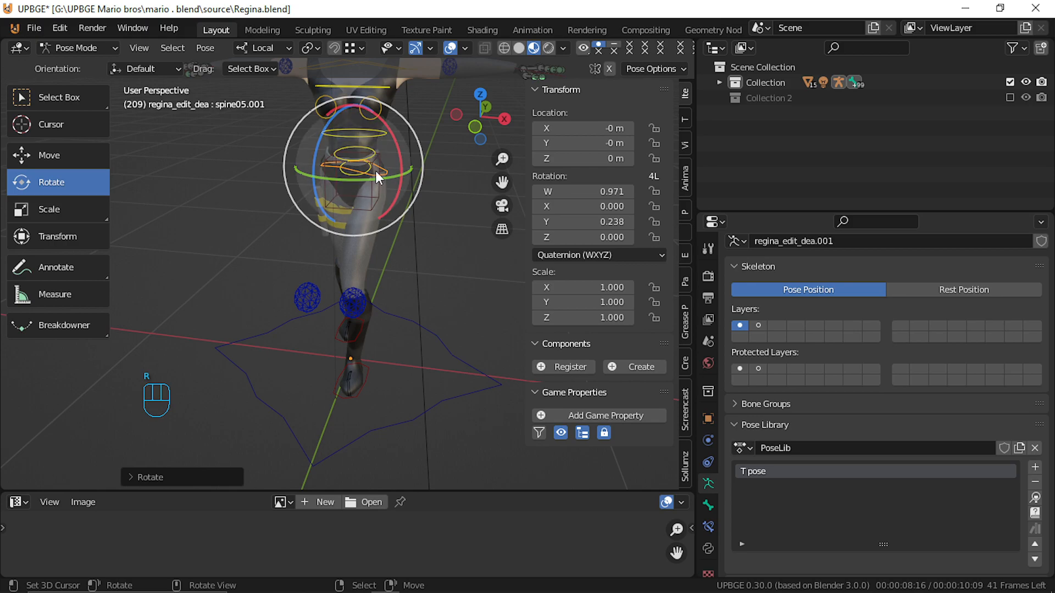
{"action": "middle_click_drag", "start_coordinate": [344, 311], "coordinate": [133, 268]}
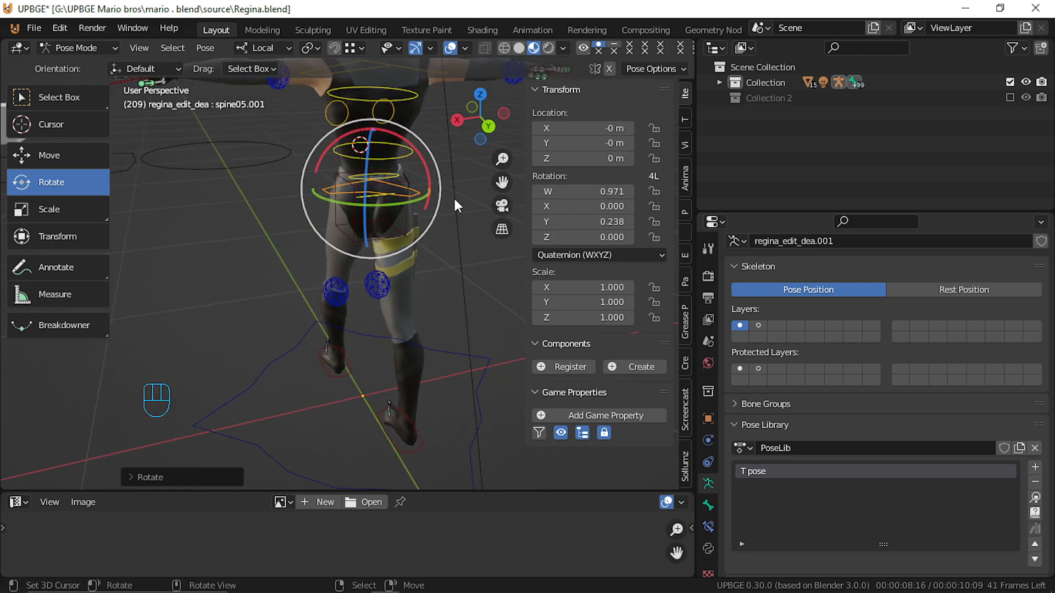
{"action": "middle_click_drag", "start_coordinate": [456, 206], "coordinate": [384, 233]}
{"action": "left_click_drag", "start_coordinate": [385, 233], "coordinate": [406, 180]}
{"action": "right_click", "coordinate": [416, 196]}
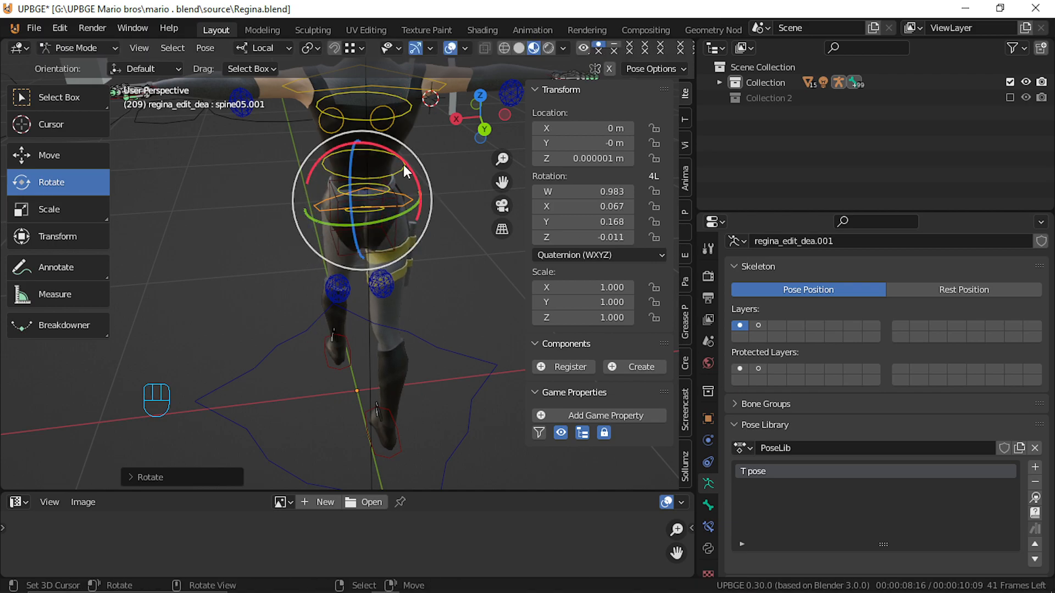
Select the wrist_ik.L hand control and lower it along its local Z axis to about -11.6 m.
{"action": "middle_click_drag", "start_coordinate": [274, 216], "coordinate": [647, 227]}
{"action": "middle_click_drag", "start_coordinate": [490, 285], "coordinate": [297, 245]}
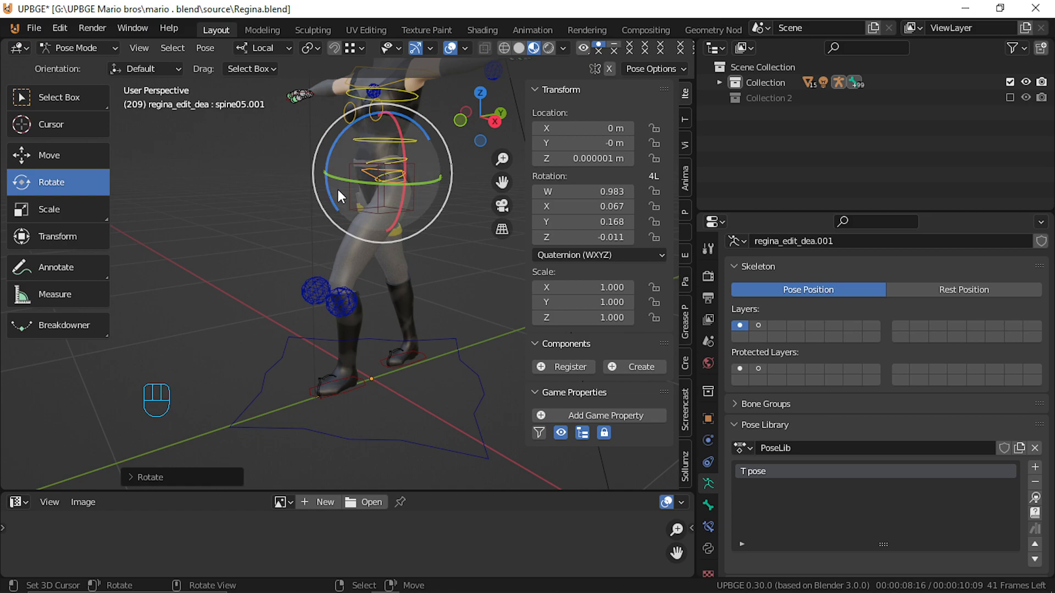
{"action": "middle_click_drag", "start_coordinate": [337, 189], "coordinate": [493, 234]}
{"action": "middle_click_drag", "start_coordinate": [460, 201], "coordinate": [338, 312], "text": "shift"}
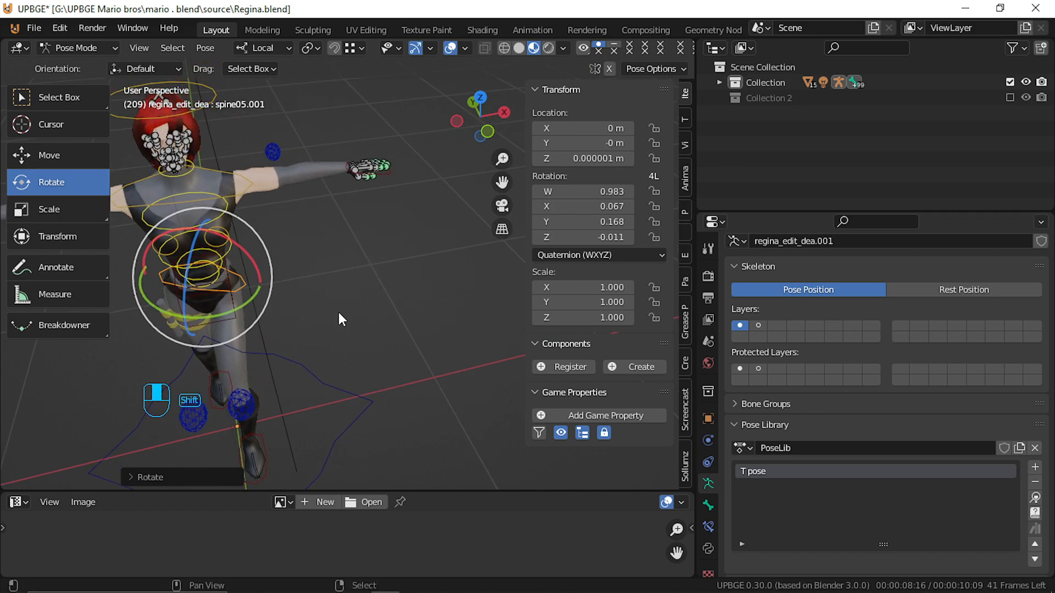
{"action": "left_click", "coordinate": [384, 179]}
{"action": "key", "text": "g"}
{"action": "key", "text": "z"}
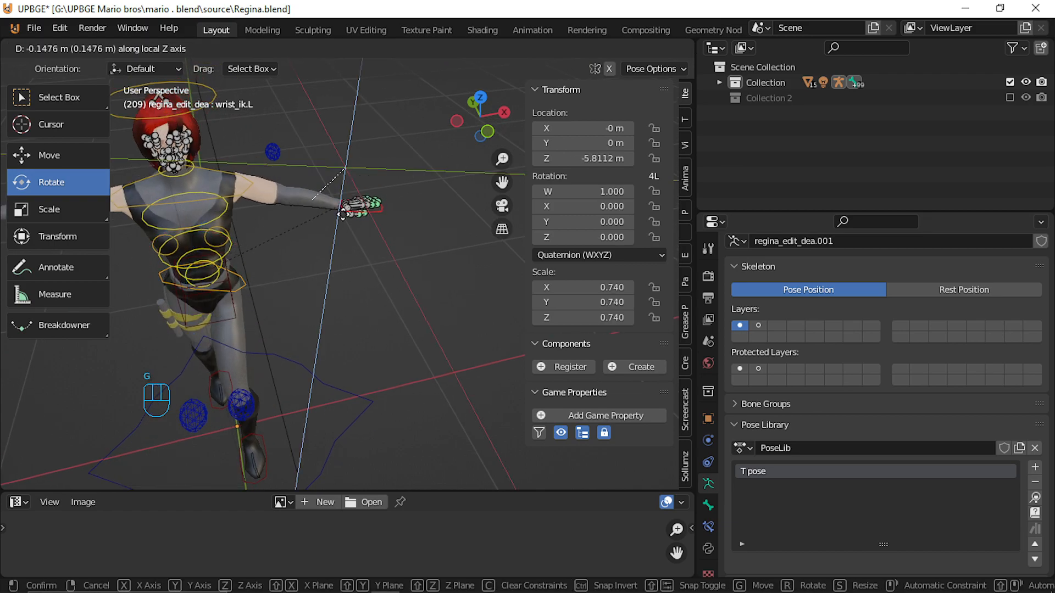
{"action": "left_click", "coordinate": [304, 243]}
Bring wrist_ik.L down beside the body, to about -10.95 m on its local Y and -18.5 m on its local Z.
{"action": "key", "text": "g"}
{"action": "key", "text": "y"}
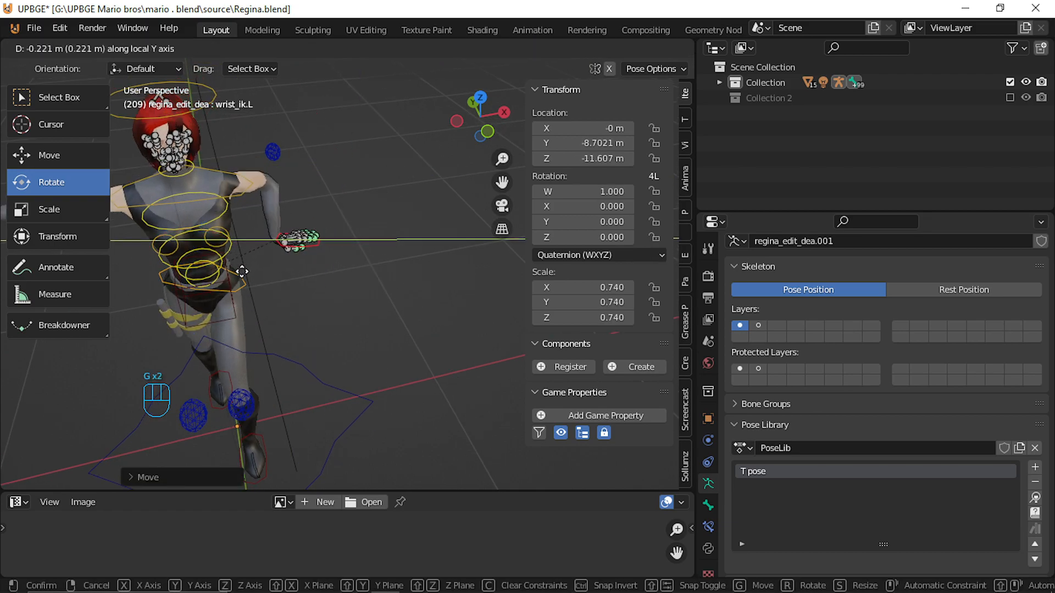
{"action": "left_click", "coordinate": [235, 287]}
{"action": "key", "text": "g"}
{"action": "key", "text": "y"}
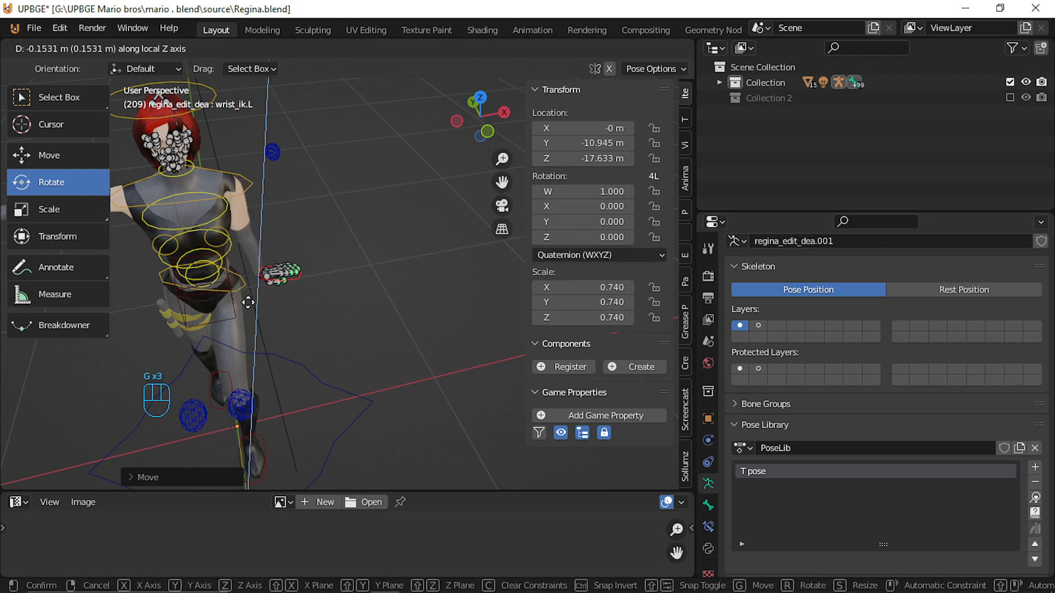
{"action": "left_click", "coordinate": [249, 306]}
Rotate wrist_ik.L so the hand hangs down, to about W 0.660, X -0.729, Y -0.169, Z -0.066.
{"action": "left_click_drag", "start_coordinate": [298, 228], "coordinate": [313, 340]}
{"action": "middle_click_drag", "start_coordinate": [313, 341], "coordinate": [365, 292]}
{"action": "left_click_drag", "start_coordinate": [356, 280], "coordinate": [410, 260]}
{"action": "middle_click_drag", "start_coordinate": [351, 303], "coordinate": [518, 274]}
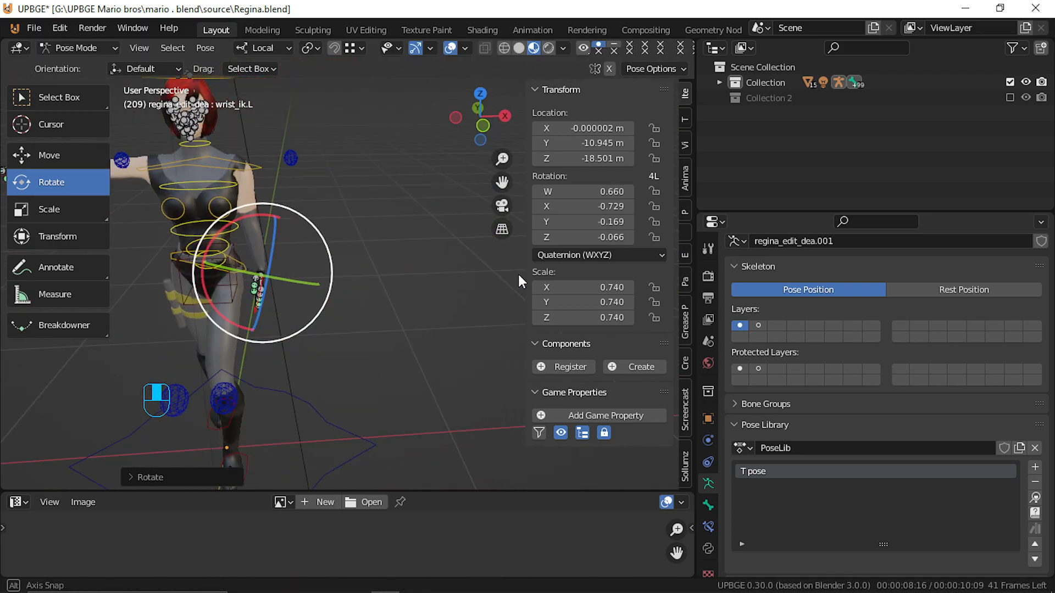
Select wrist_ik.R and rotate the hand downward about its X axis to about W 0.857, X -0.515.
{"action": "middle_click_drag", "start_coordinate": [428, 292], "coordinate": [321, 226], "text": "shift"}
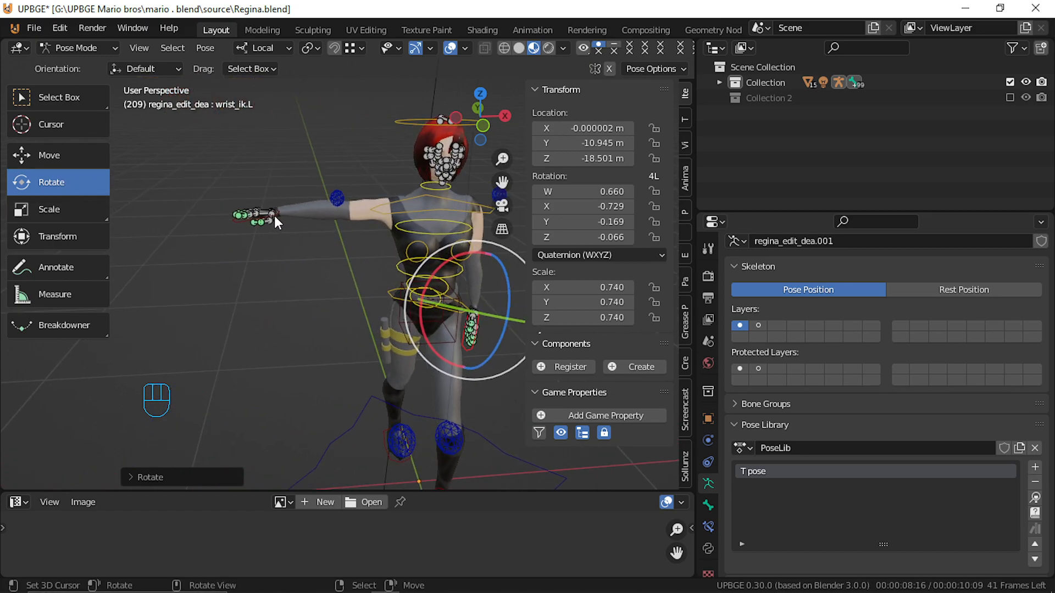
{"action": "left_click", "coordinate": [246, 216]}
{"action": "left_click_drag", "start_coordinate": [317, 173], "coordinate": [291, 152]}
{"action": "right_click", "coordinate": [282, 150]}
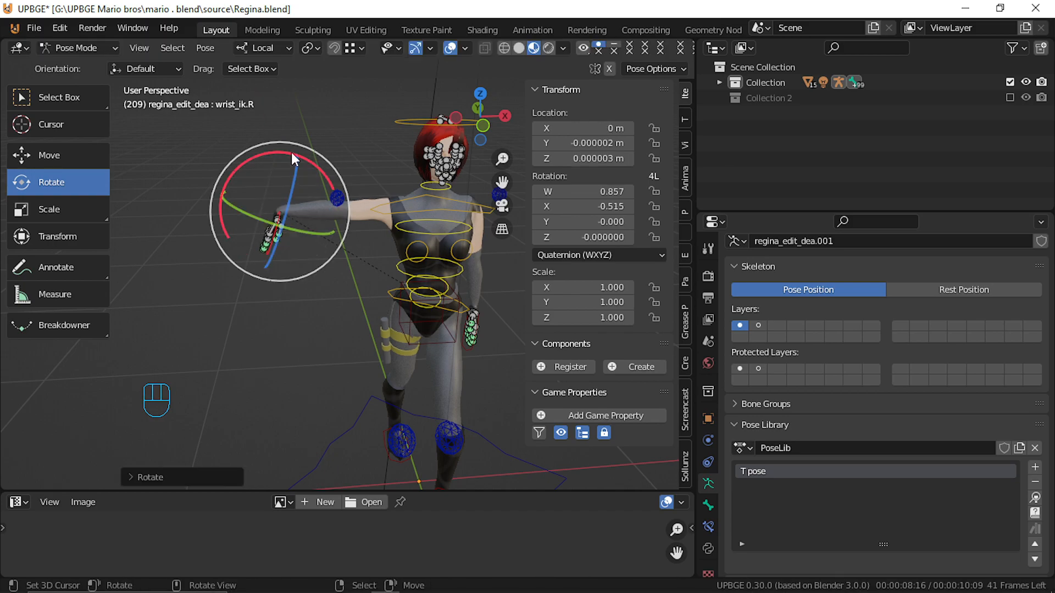
Lower wrist_ik.R along the global Z axis to about Y 2.50 m, Z -16.38 m.
{"action": "key", "text": "g"}
{"action": "key", "text": "z"}
{"action": "key", "text": "z"}
{"action": "left_click", "coordinate": [291, 266]}
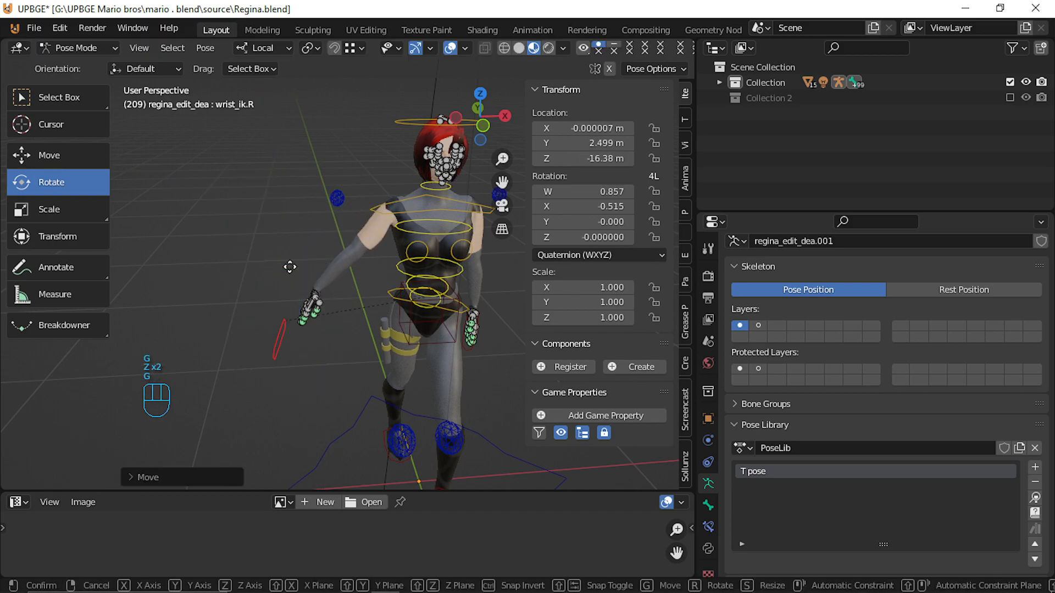
Move the wrist_ik.R control in beside the right thigh and adjust its height along the Z axis.
{"action": "key", "text": "g"}
{"action": "middle_click", "coordinate": [308, 267]}
{"action": "left_click", "coordinate": [390, 266]}
{"action": "key", "text": "g"}
{"action": "key", "text": "z"}
{"action": "key", "text": "z"}
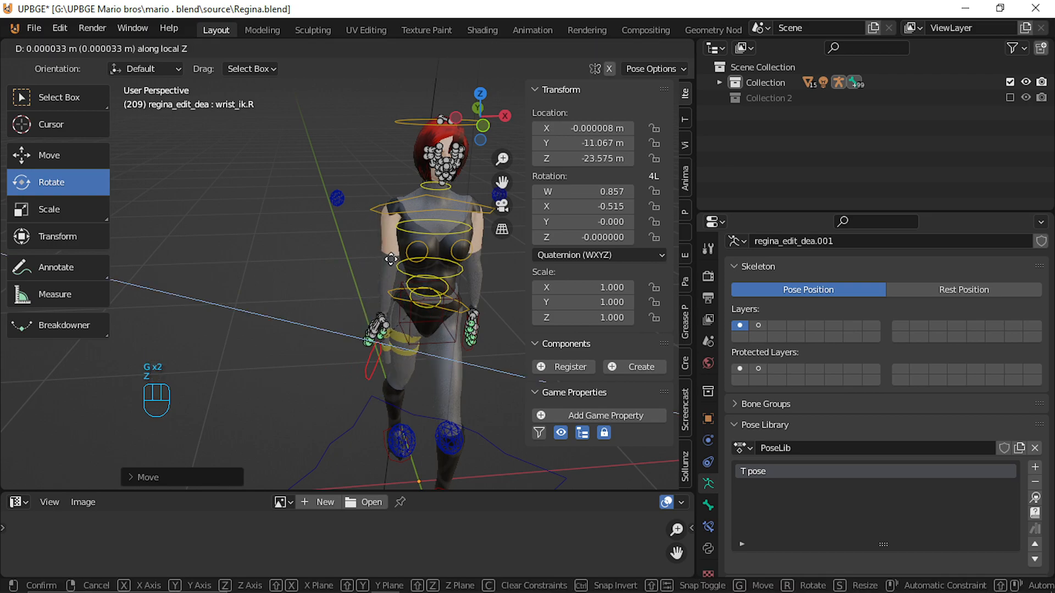
{"action": "left_click", "coordinate": [358, 222]}
Move the wrist_ik.R control about -0.12 m along its local X axis.
{"action": "middle_click_drag", "start_coordinate": [358, 222], "coordinate": [420, 356]}
{"action": "key", "text": "g"}
{"action": "key", "text": "x"}
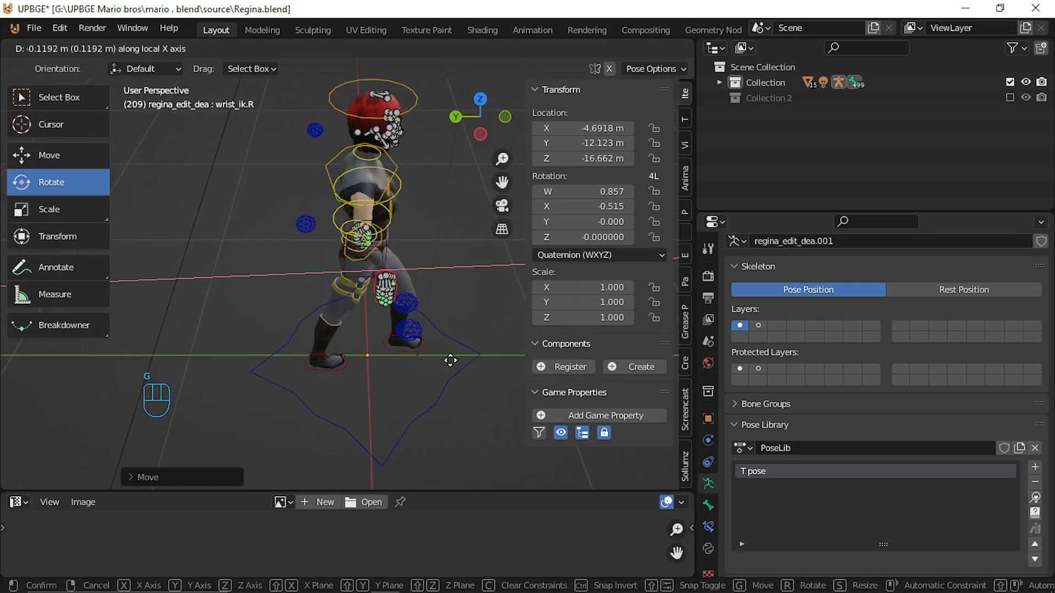
{"action": "left_click", "coordinate": [450, 360]}
Rotate the wrist_ik.R control to angle the right hand naturally and move the hand slightly forward of the hip.
{"action": "left_click_drag", "start_coordinate": [434, 223], "coordinate": [384, 223]}
{"action": "middle_click_drag", "start_coordinate": [375, 225], "coordinate": [202, 151]}
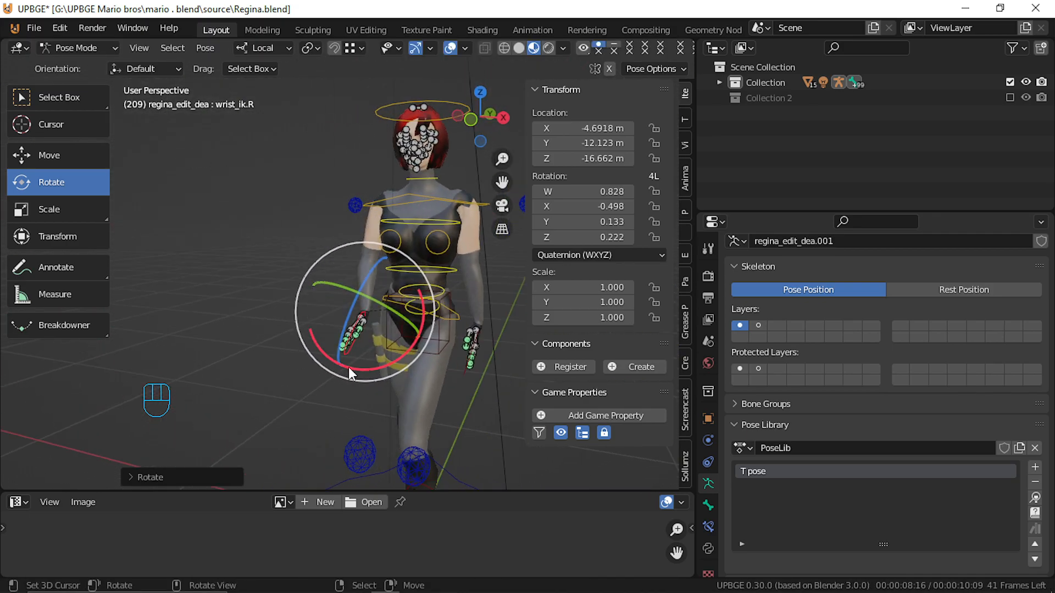
{"action": "left_click_drag", "start_coordinate": [349, 368], "coordinate": [395, 364]}
{"action": "middle_click_drag", "start_coordinate": [394, 371], "coordinate": [288, 371]}
{"action": "key", "text": "g"}
{"action": "left_click", "coordinate": [424, 413]}
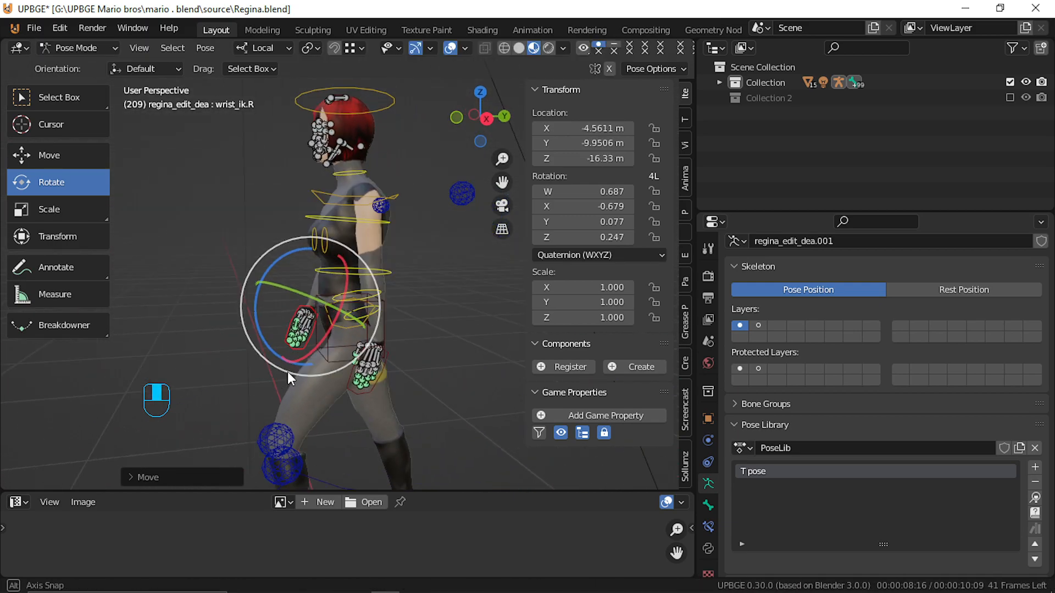
Move the wrist_ik.L control behind the hip along the X axis and raise it along the global Z axis.
{"action": "right_click", "coordinate": [361, 394]}
{"action": "middle_click_drag", "start_coordinate": [361, 395], "coordinate": [324, 394]}
{"action": "key", "text": "g"}
{"action": "middle_click", "coordinate": [339, 395]}
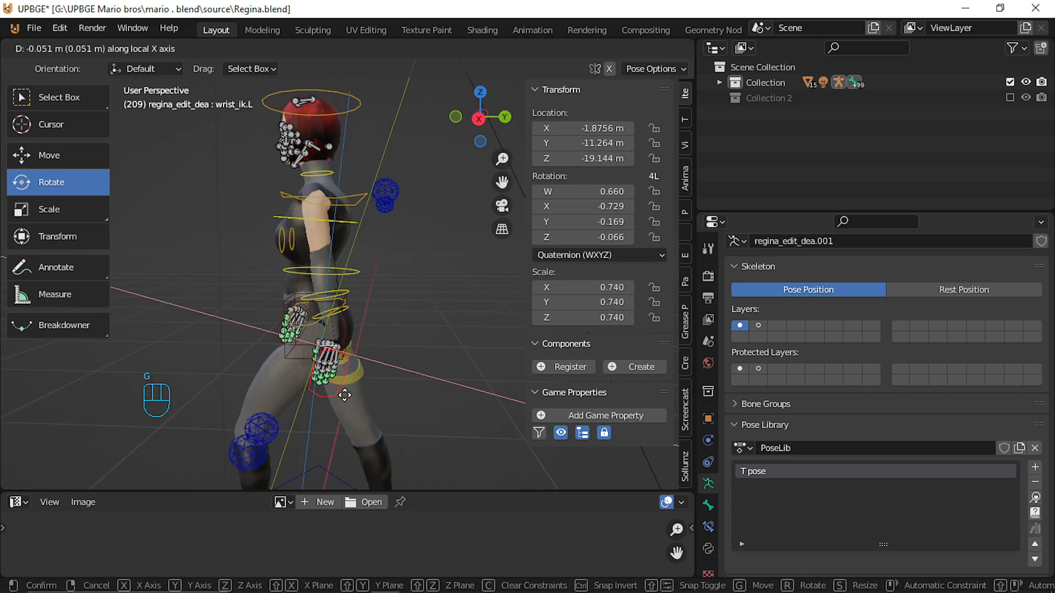
{"action": "key", "text": "g"}
{"action": "key", "text": "z"}
{"action": "key", "text": "z"}
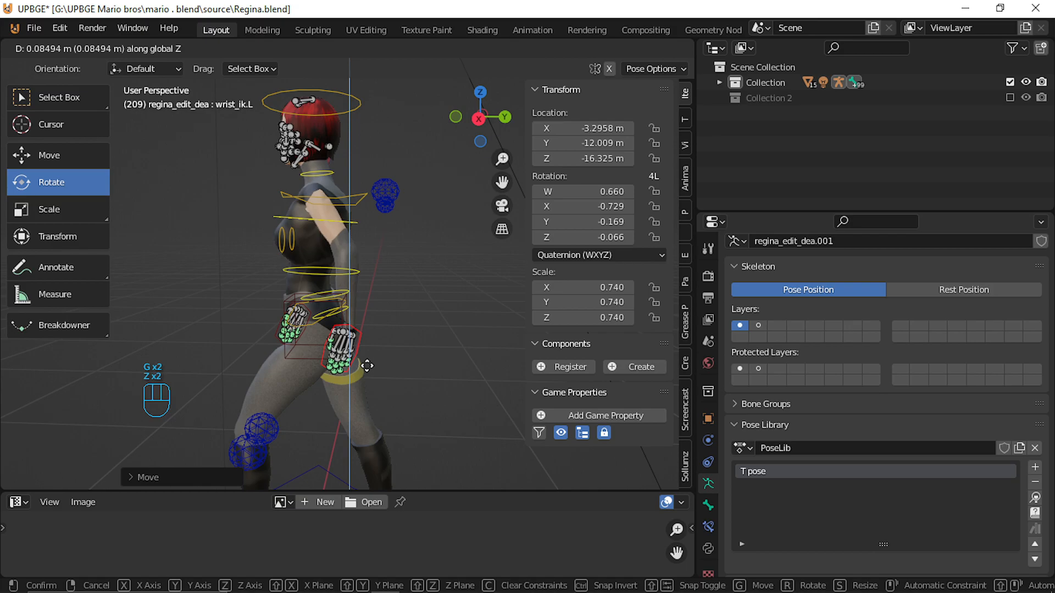
{"action": "left_click", "coordinate": [352, 348]}
Rotate the spine01.001 shoulder control around the global Z axis to a quaternion Y of about 0.133.
{"action": "middle_click_drag", "start_coordinate": [328, 333], "coordinate": [458, 365]}
{"action": "left_click", "coordinate": [484, 246]}
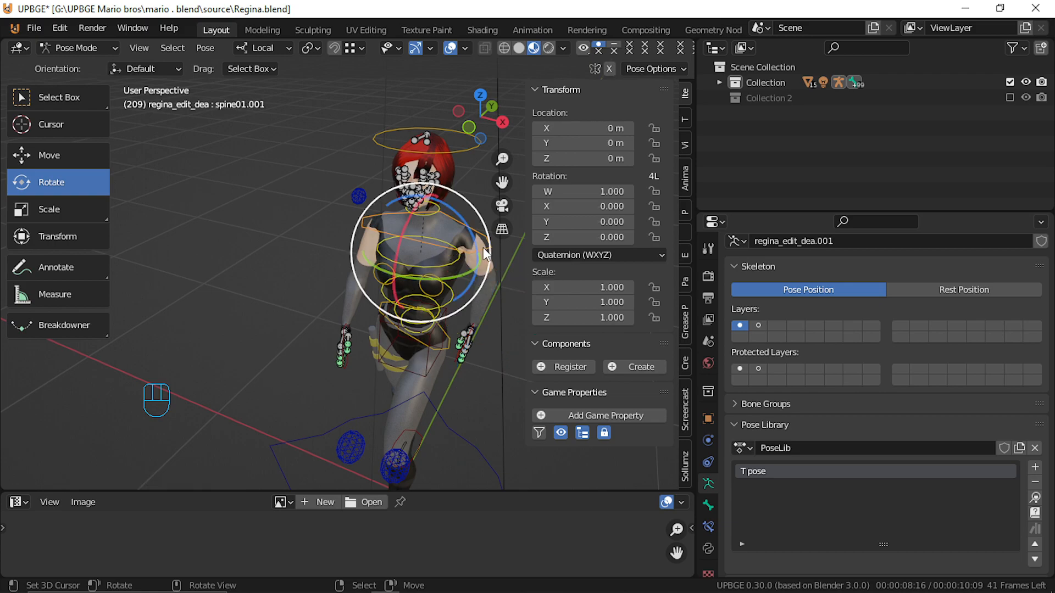
{"action": "middle_click_drag", "start_coordinate": [432, 242], "coordinate": [468, 193]}
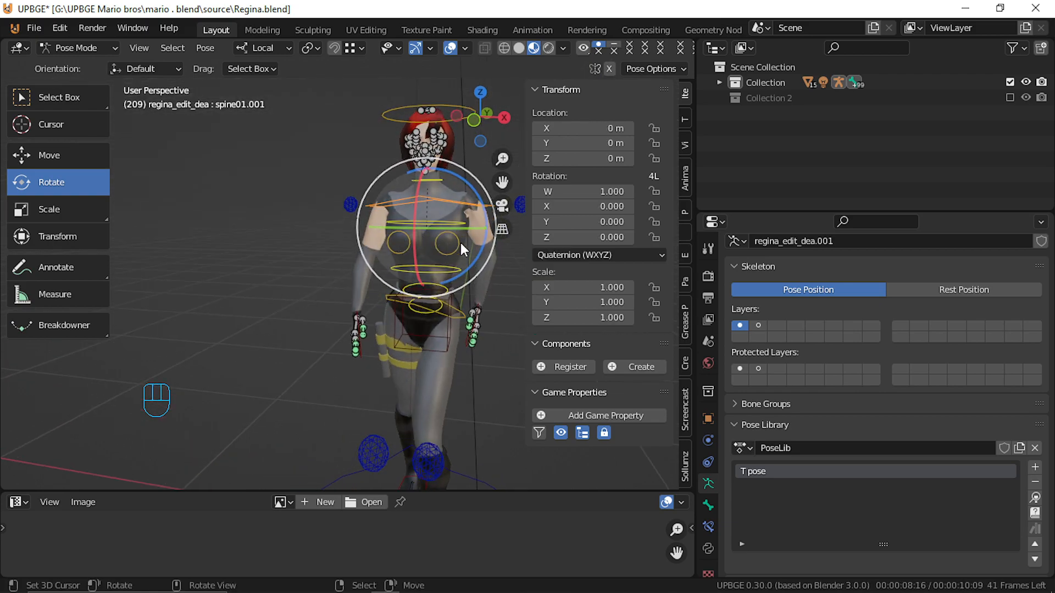
{"action": "key", "text": "r"}
{"action": "key", "text": "z"}
{"action": "key", "text": "z"}
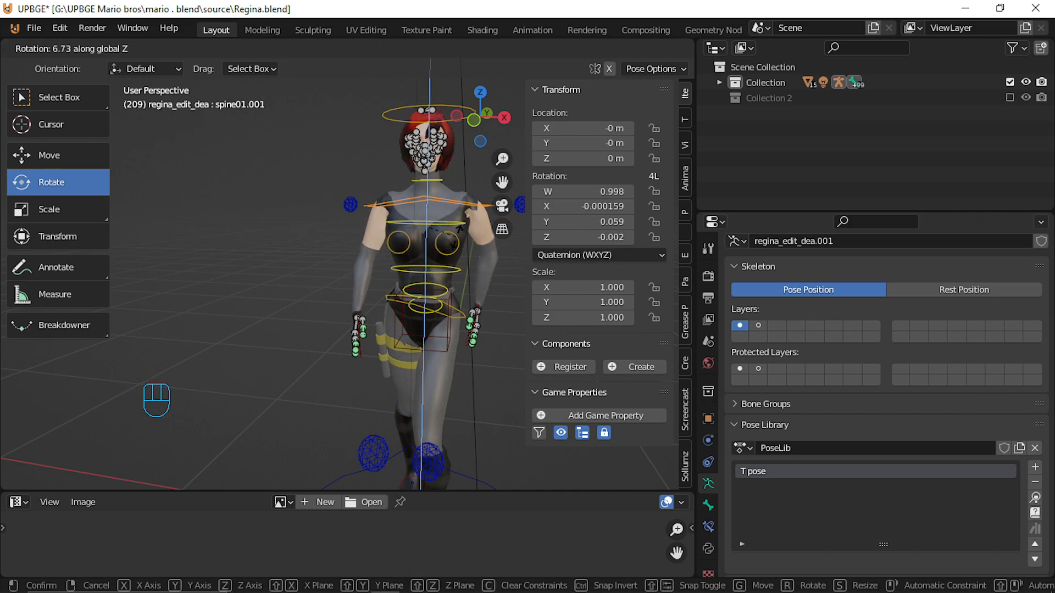
{"action": "left_click", "coordinate": [456, 231]}
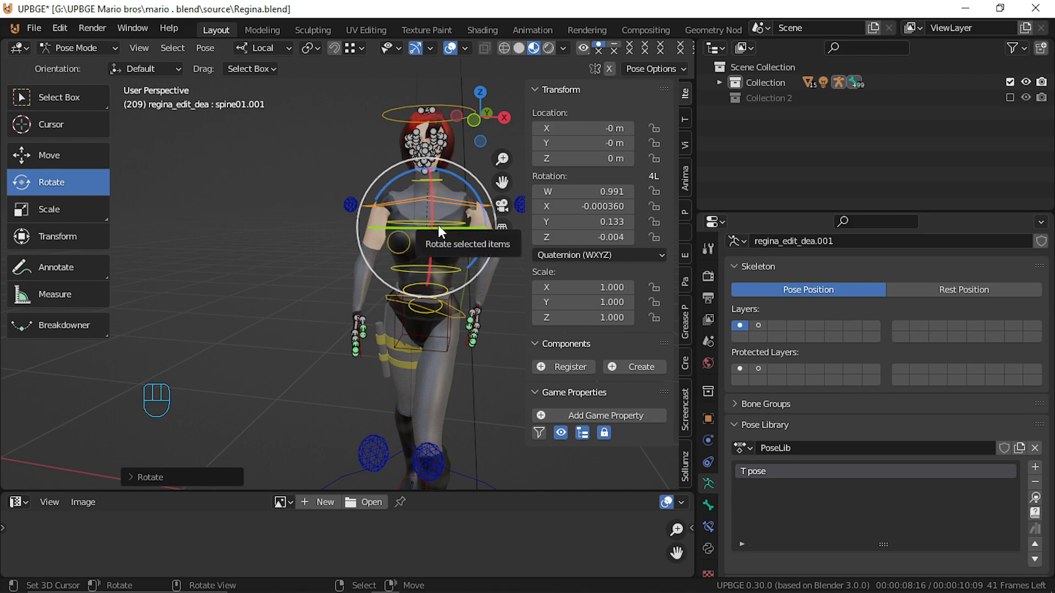
Rotate the spine01 chest control slightly, to a quaternion Y of about -0.016.
{"action": "left_click", "coordinate": [437, 224]}
{"action": "middle_click_drag", "start_coordinate": [437, 225], "coordinate": [407, 299]}
{"action": "mouse_move", "coordinate": [419, 294]}
{"action": "left_mouse_down"}
{"action": "mouse_move", "coordinate": [439, 290]}
{"action": "mouse_move", "coordinate": [419, 292]}
{"action": "mouse_move", "coordinate": [430, 289]}
{"action": "left_mouse_up"}
{"action": "right_click", "coordinate": [426, 291]}
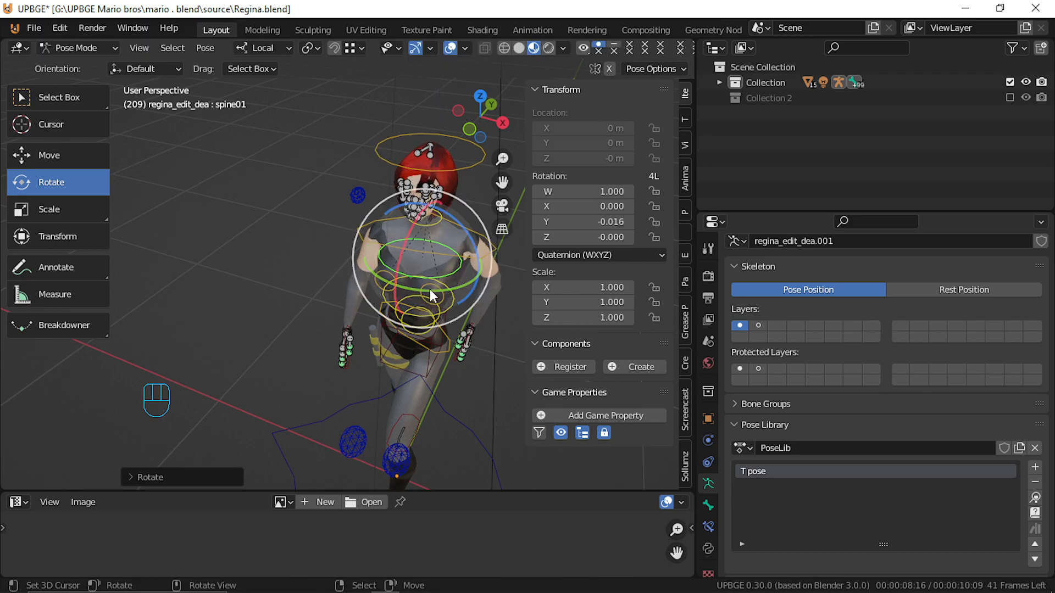
Rotate the neck02 head control around the global Z axis so the face points straight ahead.
{"action": "left_click", "coordinate": [440, 174]}
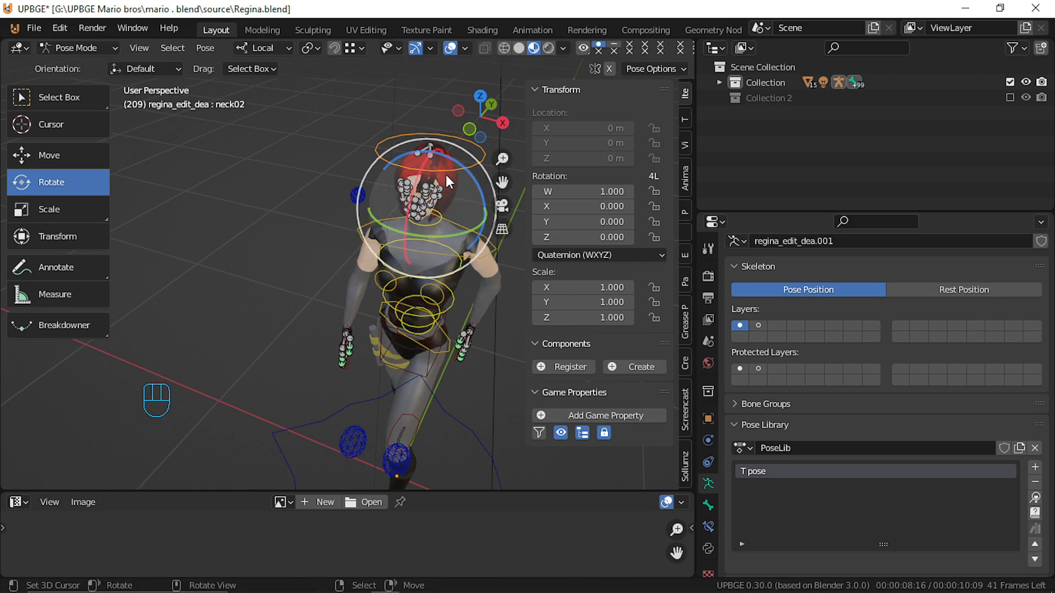
{"action": "middle_click_drag", "start_coordinate": [446, 175], "coordinate": [494, 142]}
{"action": "key", "text": "r"}
{"action": "key", "text": "r"}
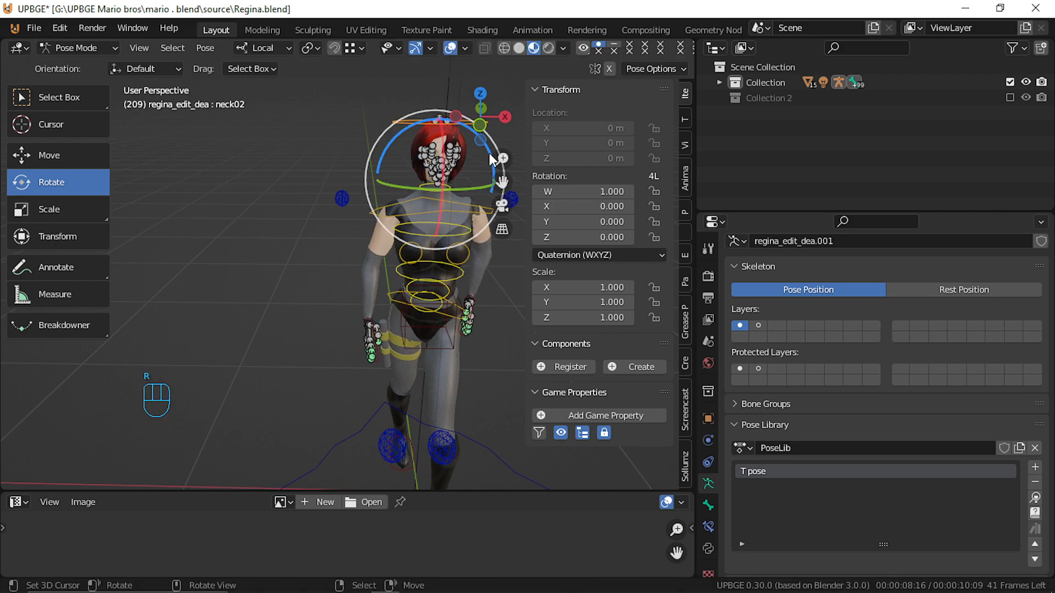
{"action": "key", "text": "z"}
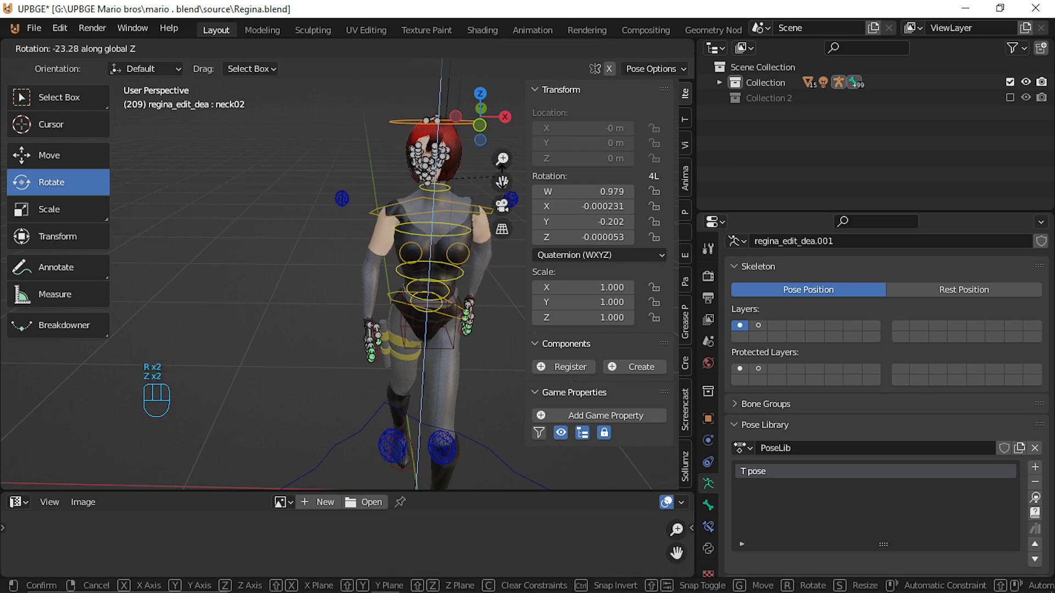
{"action": "key", "text": "z"}
{"action": "left_click", "coordinate": [414, 246]}
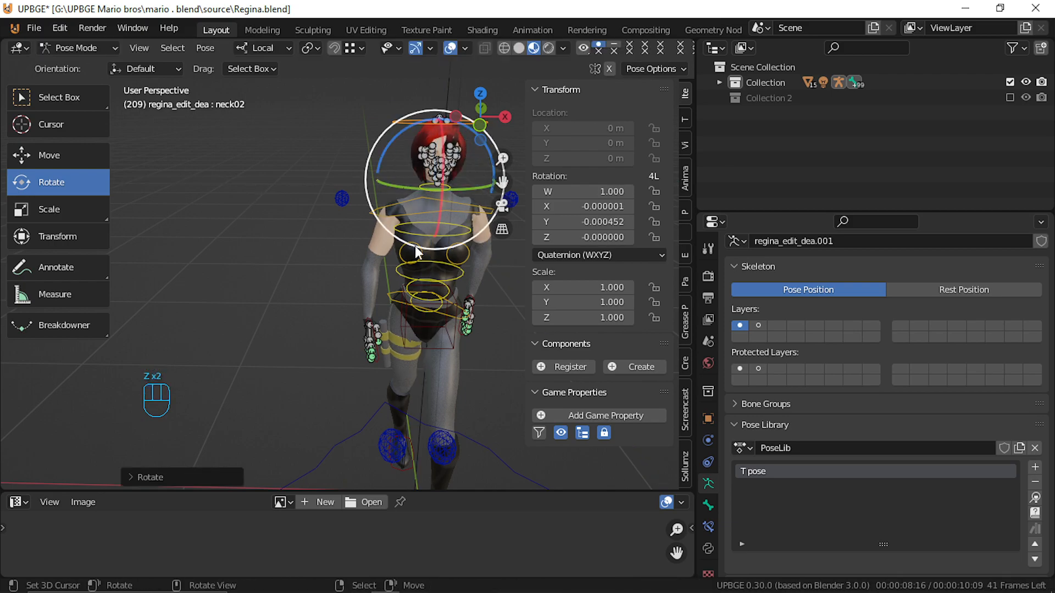
Deselect all bones, switch to Object Mode and hide the armature to examine the character's pose without the rig.
{"action": "middle_click_drag", "start_coordinate": [414, 246], "coordinate": [416, 256]}
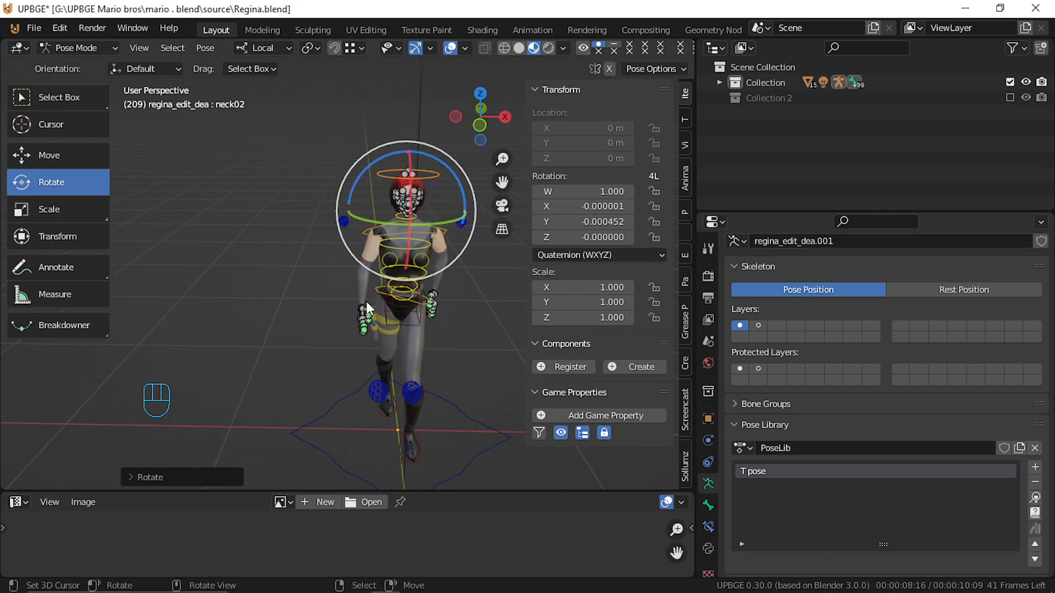
{"action": "middle_click_drag", "start_coordinate": [400, 305], "coordinate": [390, 285]}
{"action": "key", "text": "a"}
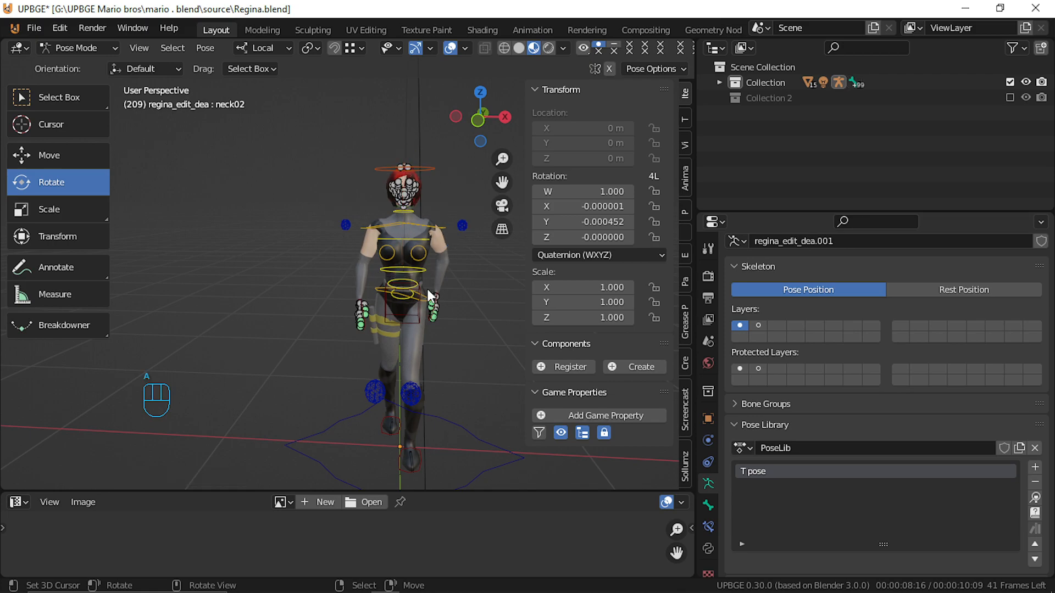
{"action": "key", "text": "Tab"}
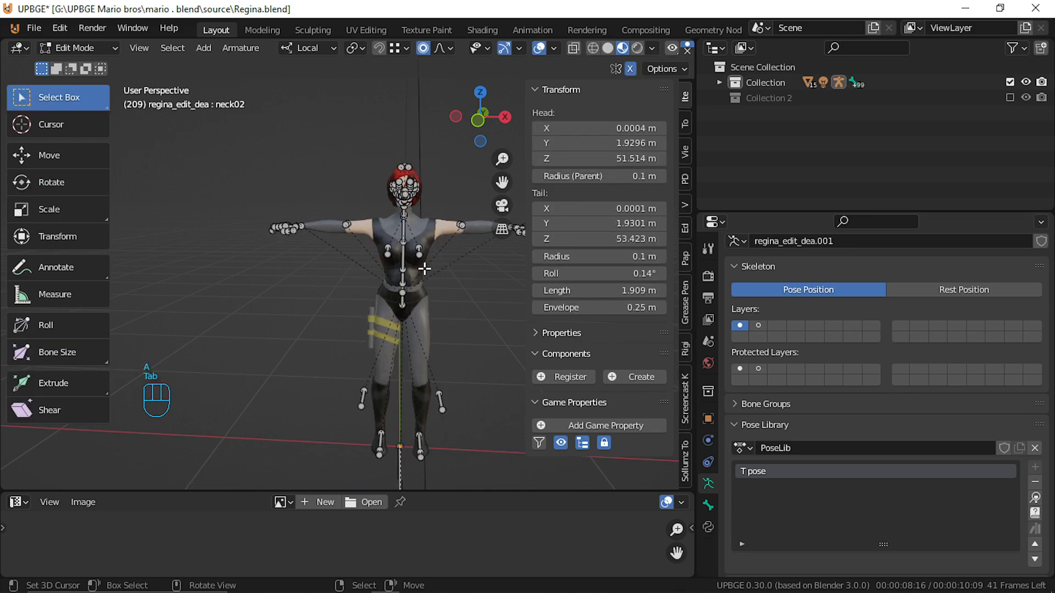
{"action": "key", "text": "Tab"}
{"action": "key", "text": "ctrl+Tab"}
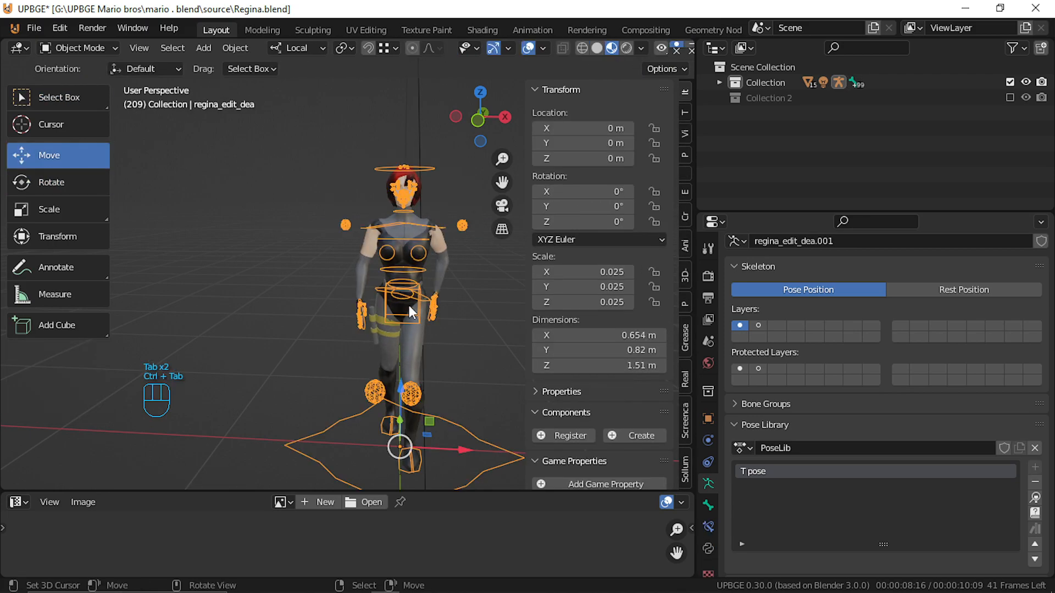
{"action": "key", "text": "h"}
{"action": "middle_click_drag", "start_coordinate": [401, 301], "coordinate": [263, 295]}
{"action": "scroll", "coordinate": [268, 290], "scroll_direction": "up", "scroll_amount": 3}
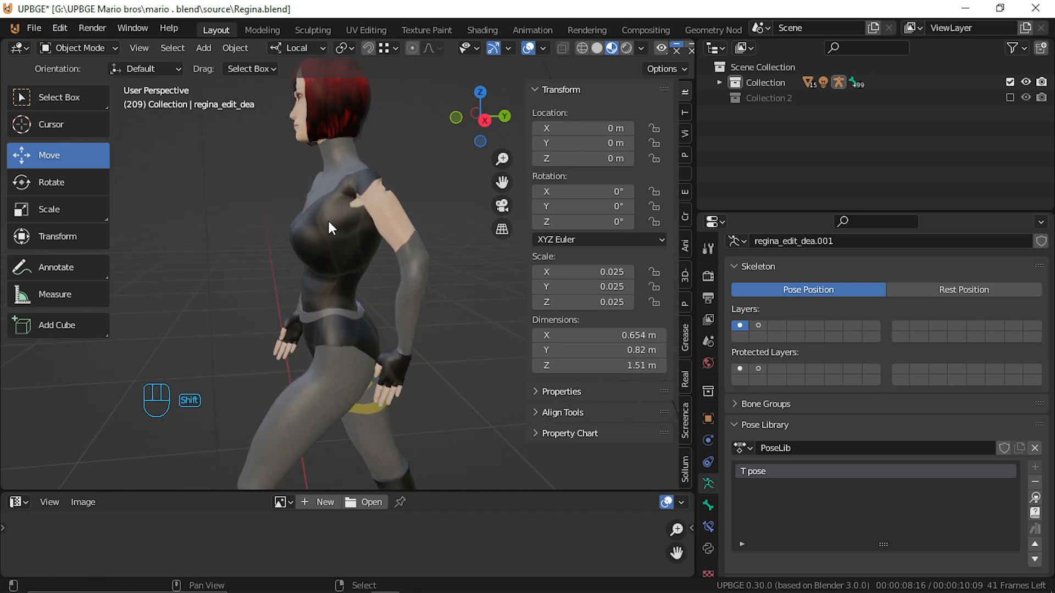
{"action": "middle_click_drag", "start_coordinate": [328, 219], "coordinate": [482, 284], "text": "shift"}
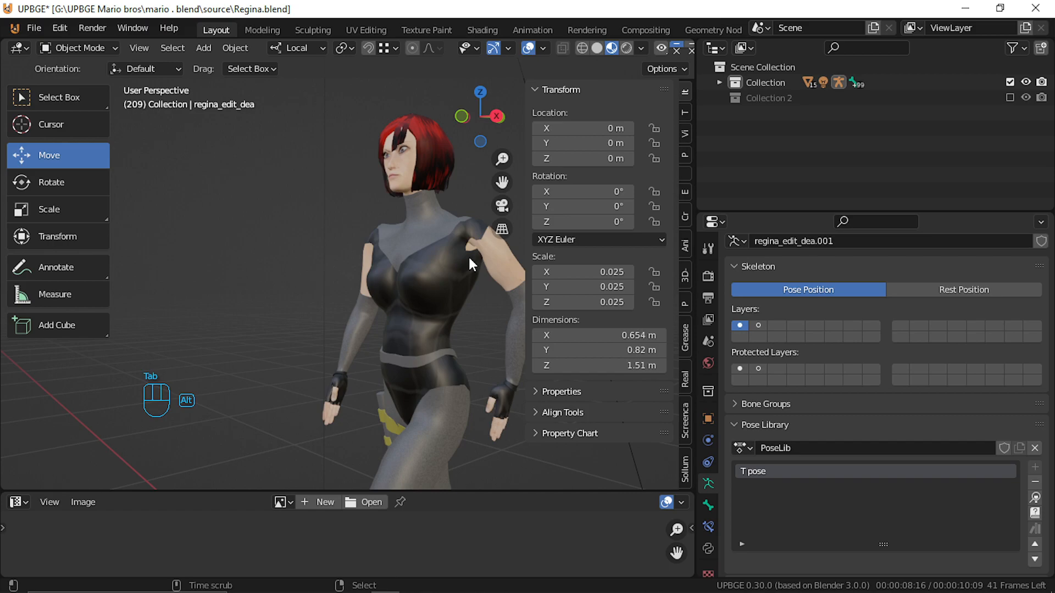
Unhide the regina_edit_dea armature and return it to Pose Mode.
{"action": "key", "text": "alt+h"}
{"action": "middle_click_drag", "start_coordinate": [459, 243], "coordinate": [432, 269]}
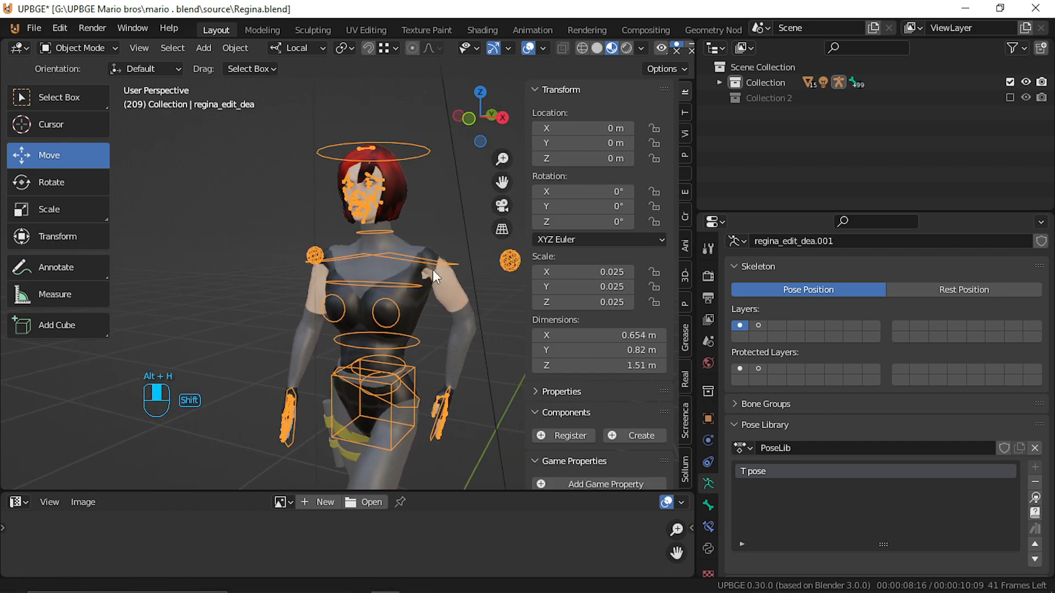
{"action": "right_click", "coordinate": [430, 265]}
{"action": "right_click", "coordinate": [430, 266]}
{"action": "key", "text": "ctrl+Tab"}
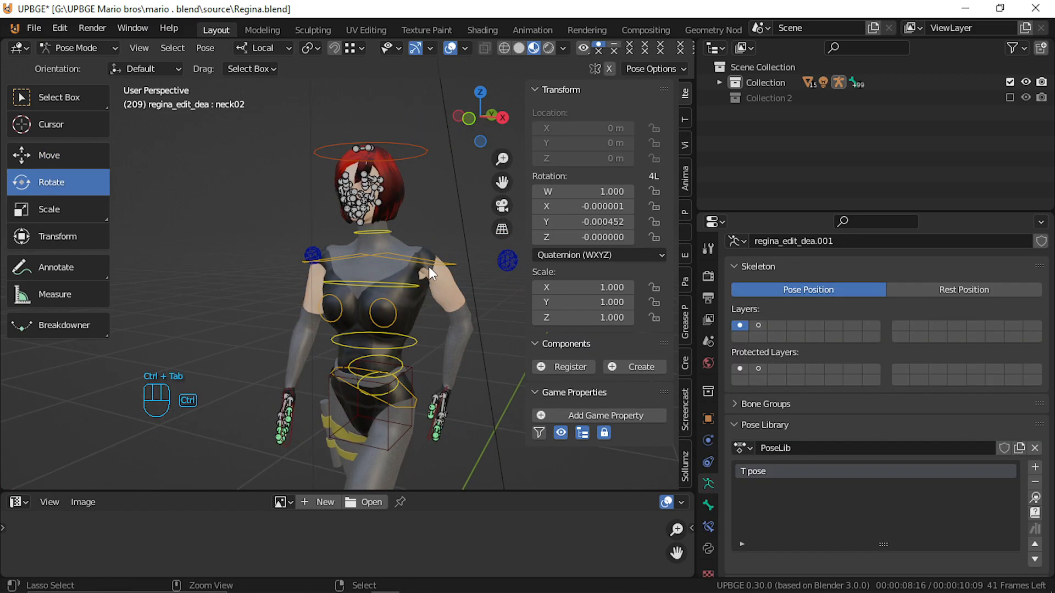
Try to rotate the spine01.001 shoulder control freely and around the Z axis.
{"action": "right_click", "coordinate": [429, 266]}
{"action": "key", "text": "r"}
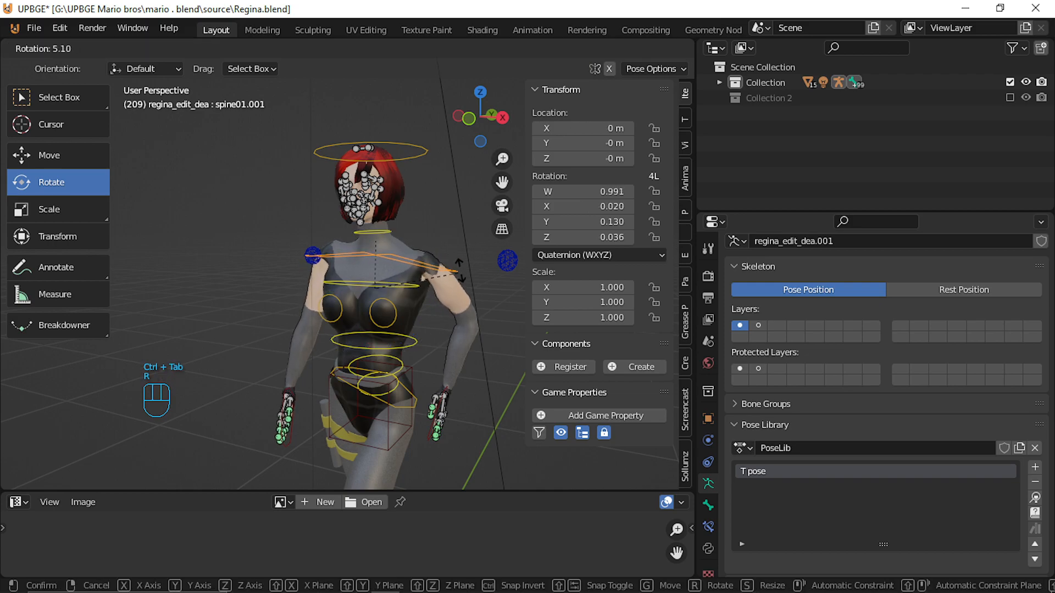
{"action": "left_click", "coordinate": [462, 272]}
{"action": "middle_click_drag", "start_coordinate": [444, 279], "coordinate": [425, 322]}
{"action": "key", "text": "r"}
{"action": "key", "text": "z"}
{"action": "left_click", "coordinate": [426, 321]}
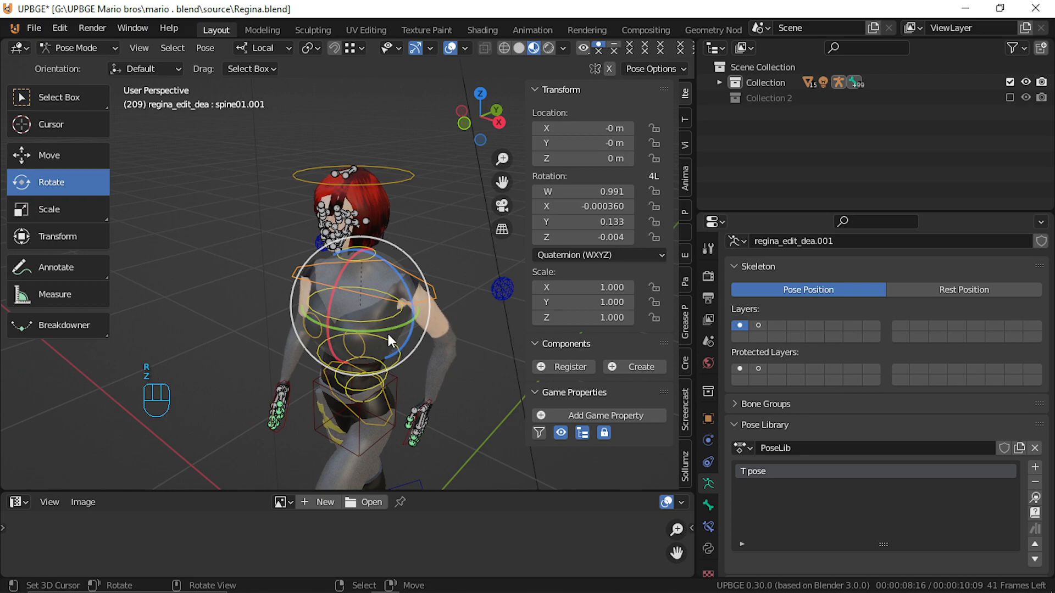
Try to rotate the spine01 chest control around the global Z axis and freely.
{"action": "left_click", "coordinate": [381, 322]}
{"action": "key", "text": "r"}
{"action": "key", "text": "z"}
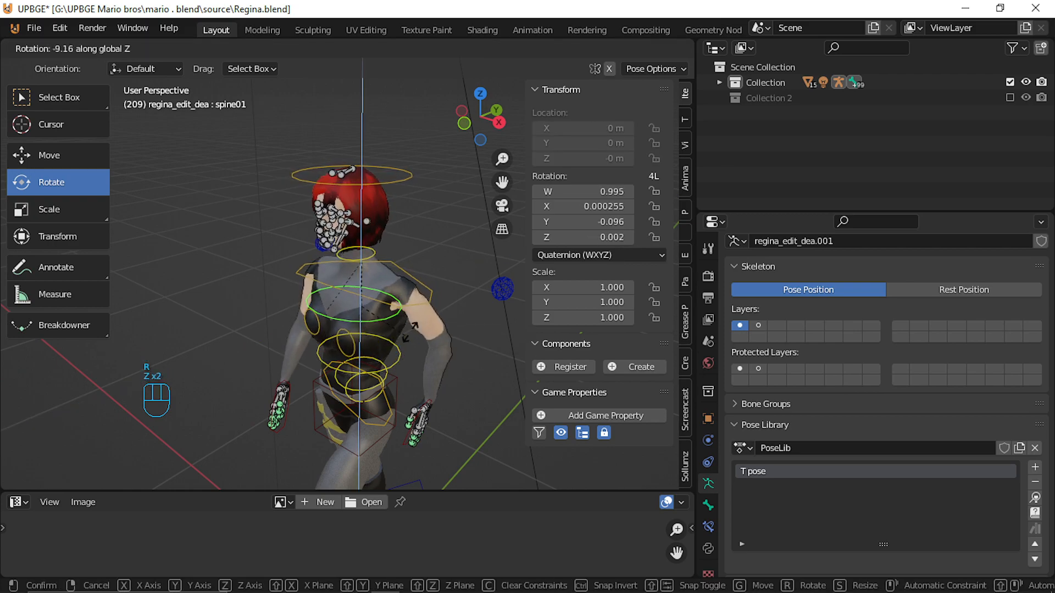
{"action": "left_click", "coordinate": [414, 325]}
{"action": "key", "text": "r"}
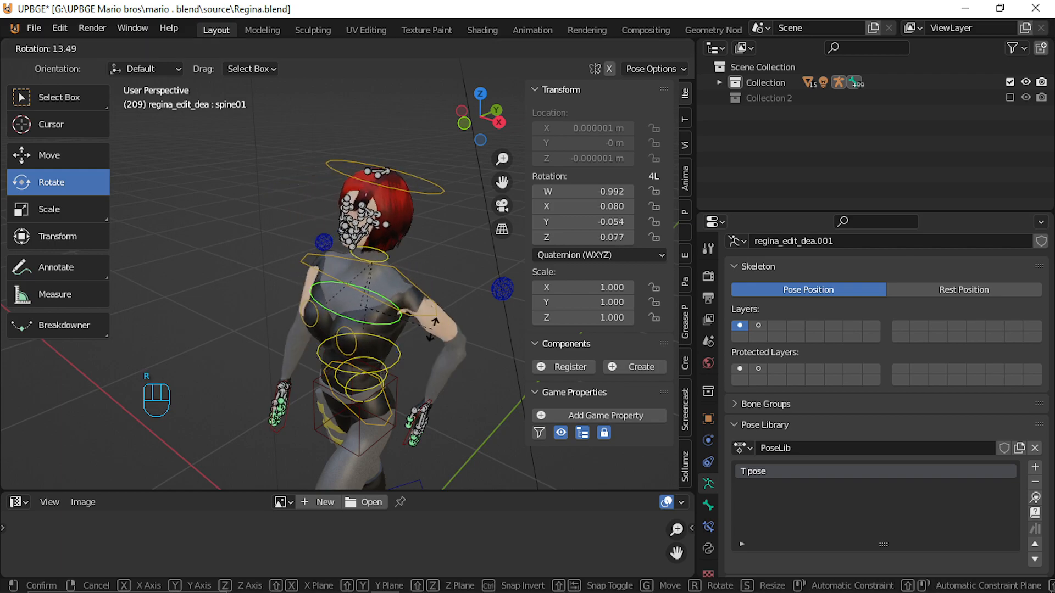
{"action": "right_click", "coordinate": [421, 312]}
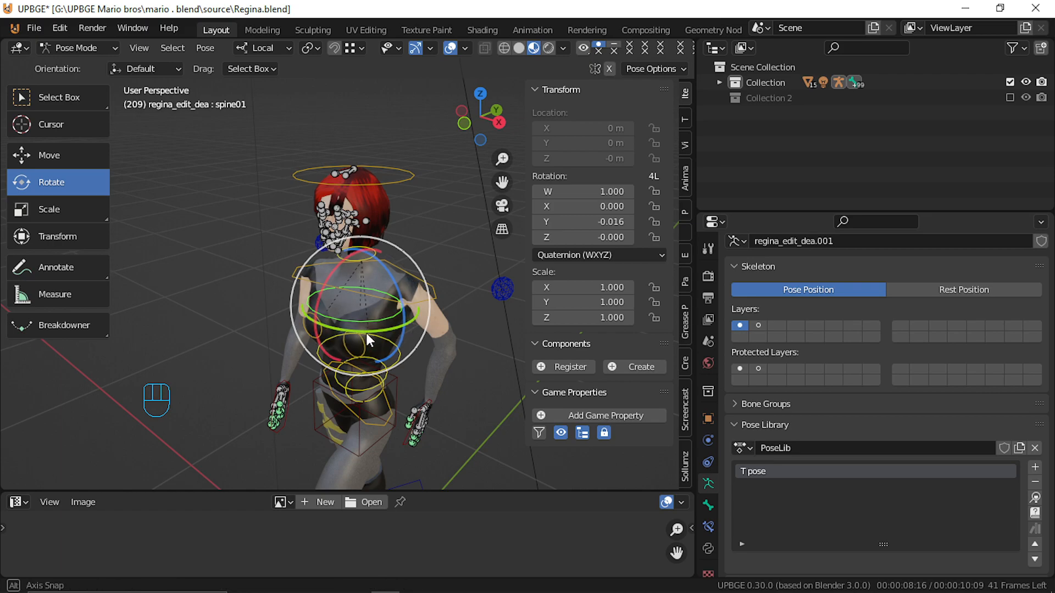
Move the B1.R and B1.L chest controls together along local X and Z, giving B1.L about X 0.46 m and Z -1.0 m.
{"action": "middle_click_drag", "start_coordinate": [366, 333], "coordinate": [404, 275]}
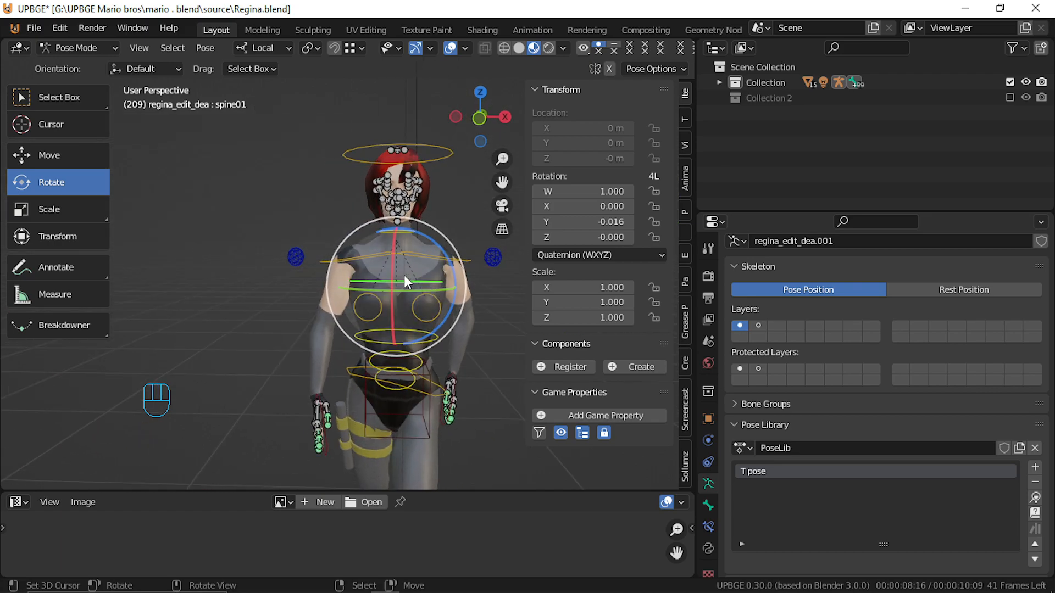
{"action": "right_click", "coordinate": [381, 299]}
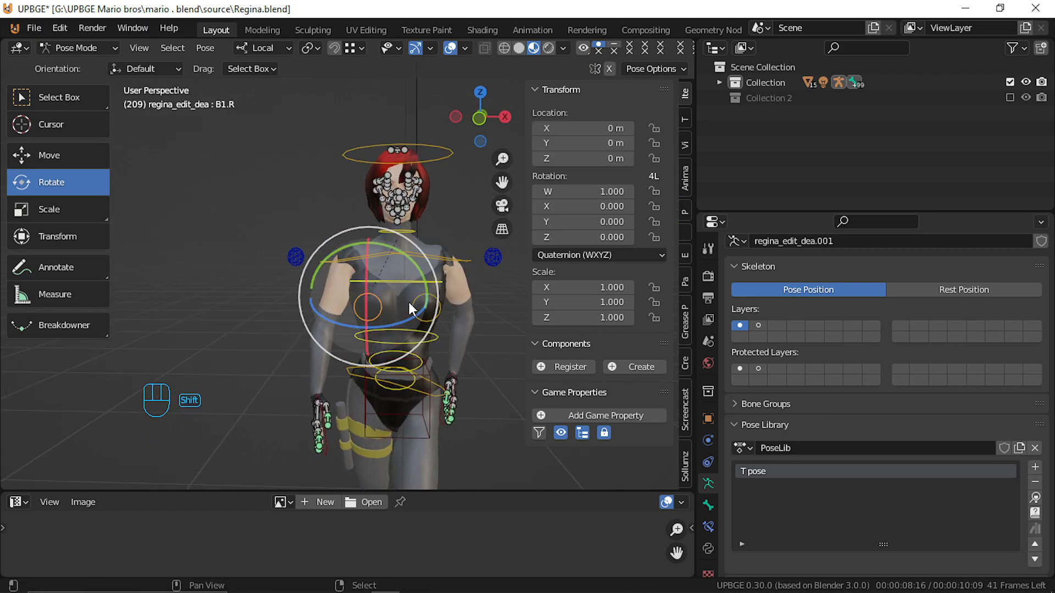
{"action": "right_click", "coordinate": [409, 302]}
{"action": "middle_click_drag", "start_coordinate": [366, 306], "coordinate": [331, 285], "text": "shift"}
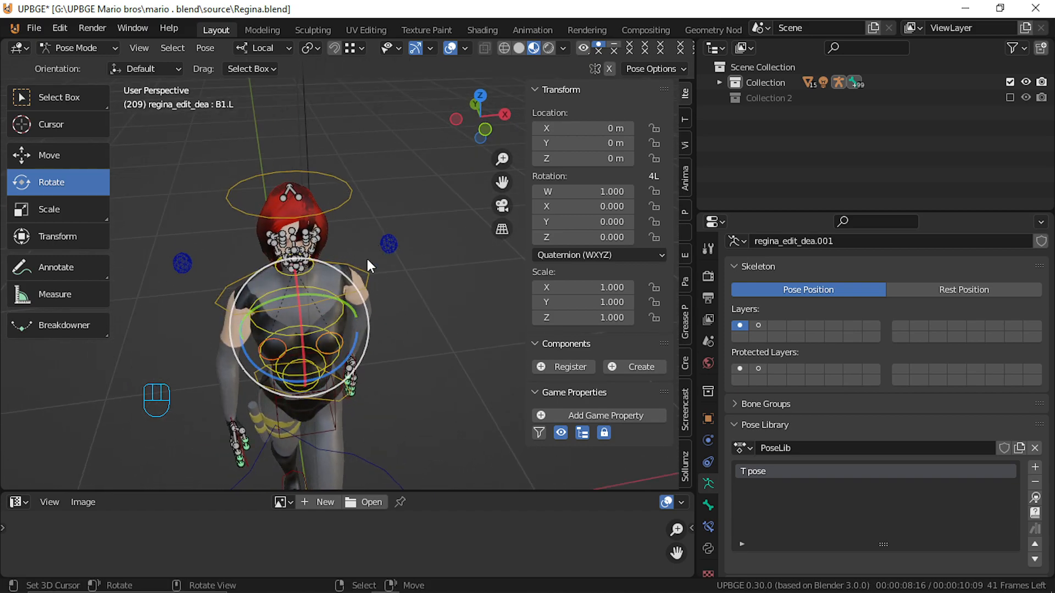
{"action": "key", "text": "g"}
{"action": "key", "text": "x"}
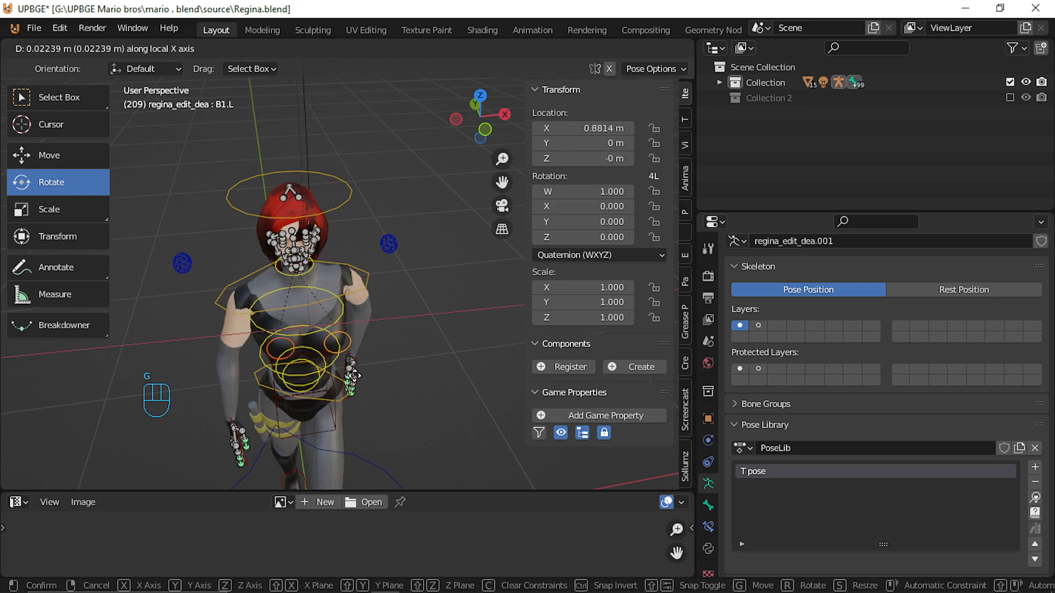
{"action": "left_click", "coordinate": [332, 339]}
{"action": "key", "text": "g"}
{"action": "key", "text": "z"}
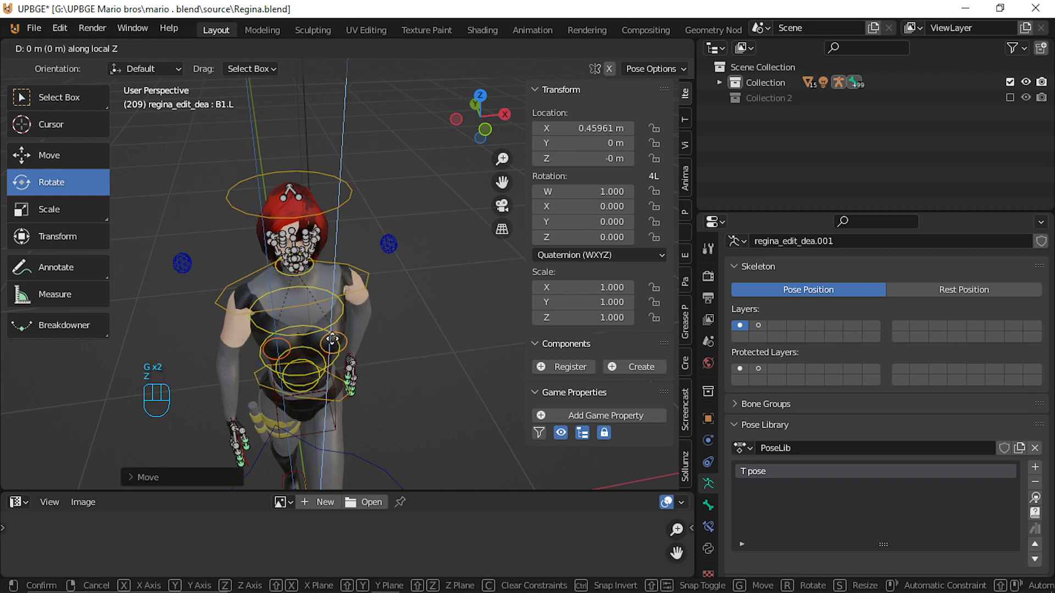
{"action": "left_click", "coordinate": [331, 335]}
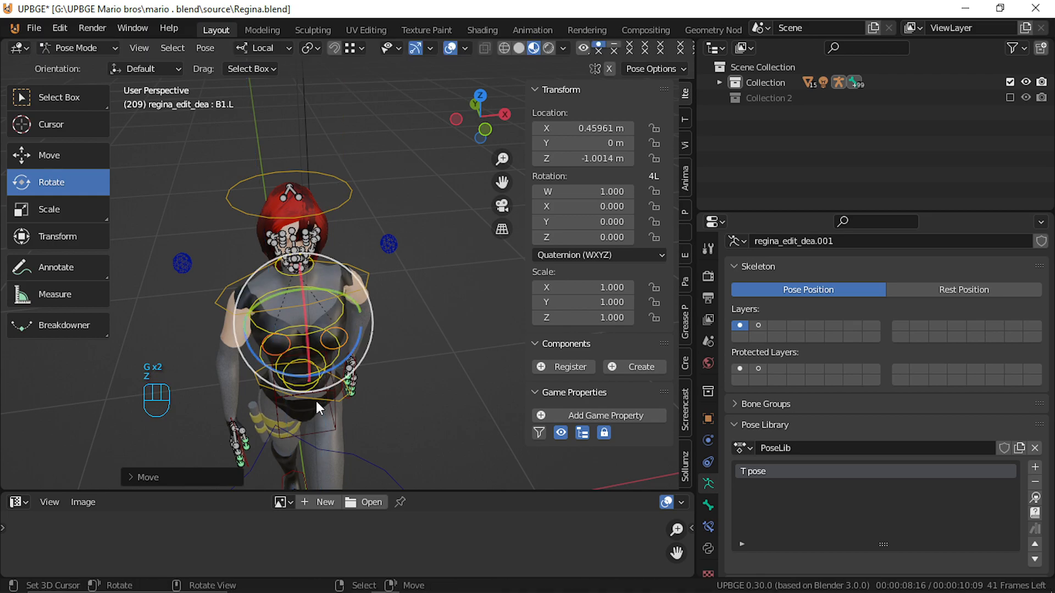
Select all bones and add their current pose to the pose library as "Walk L".
{"action": "key", "text": "a"}
{"action": "key", "text": "a"}
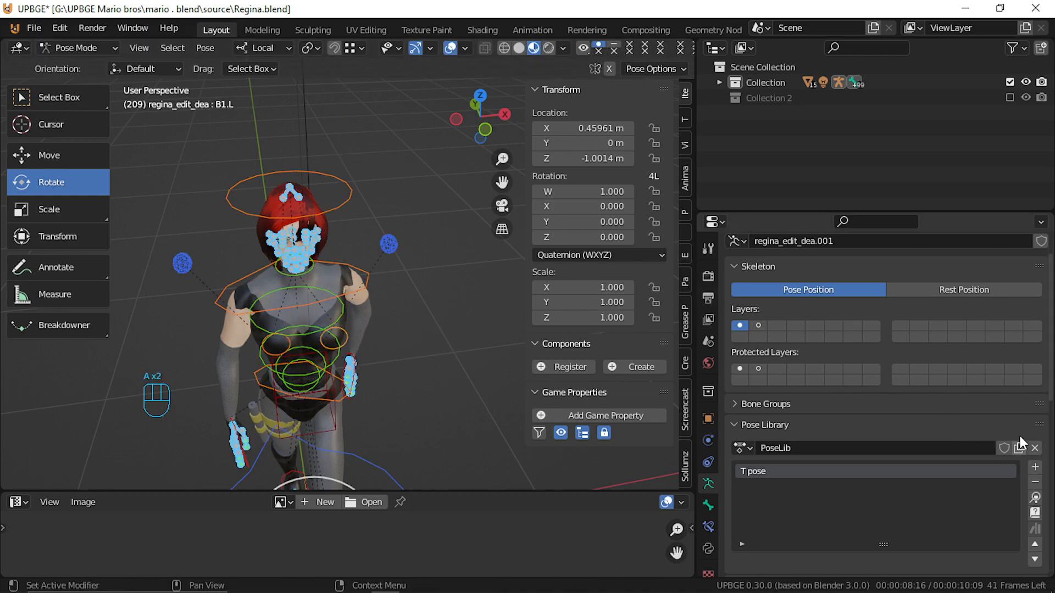
{"action": "left_click", "coordinate": [1036, 471]}
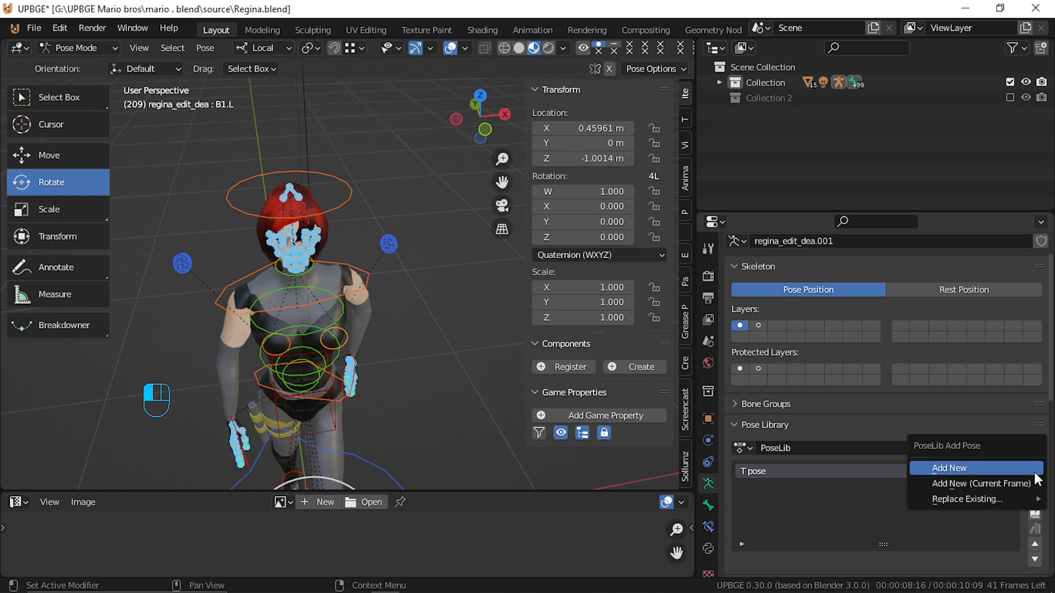
{"action": "left_click", "coordinate": [969, 466]}
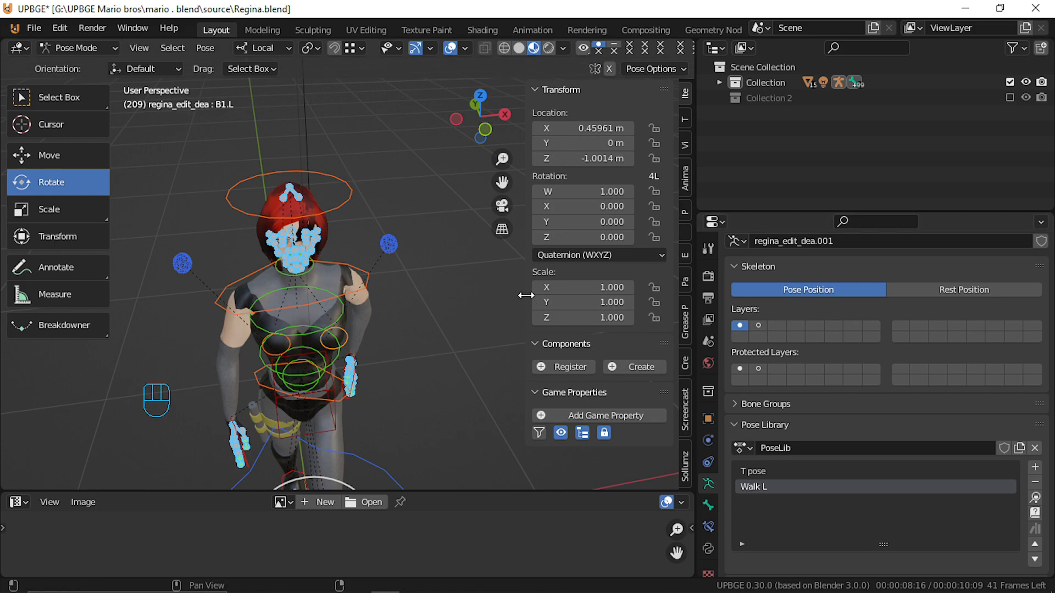
Delete the Walk L entry, then add the pose of all selected bones to the library again as "Walk L".
{"action": "key", "text": "a"}
{"action": "key", "text": "a"}
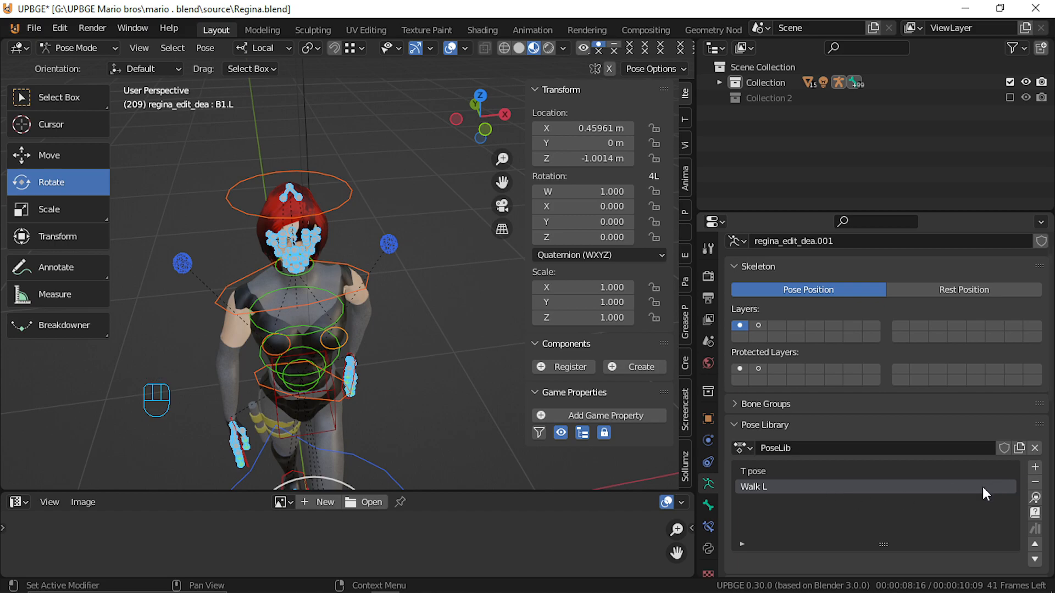
{"action": "left_click", "coordinate": [1033, 482]}
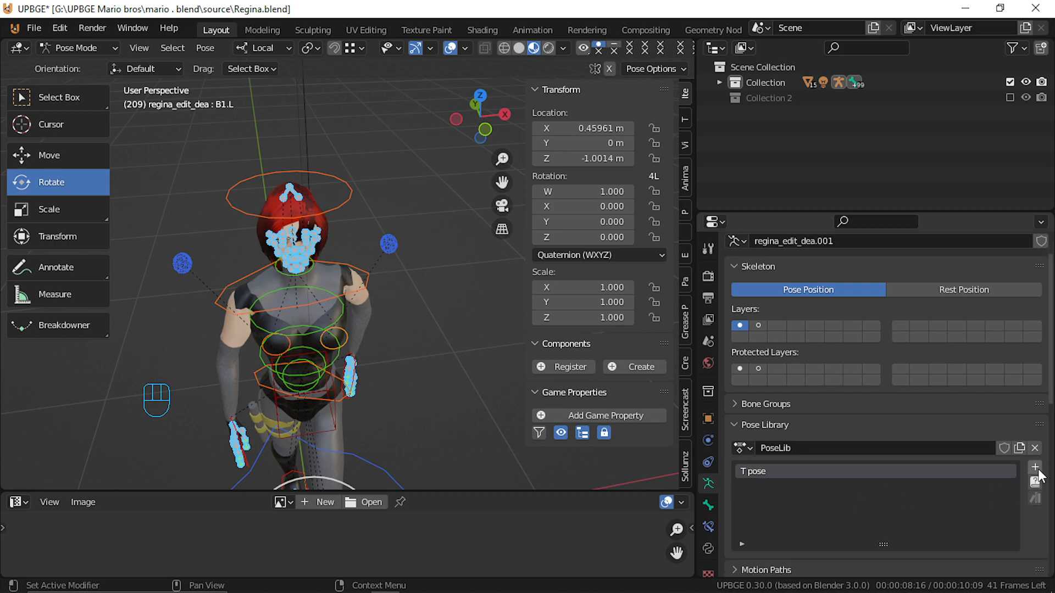
{"action": "left_click", "coordinate": [1034, 467]}
{"action": "left_click", "coordinate": [936, 469]}
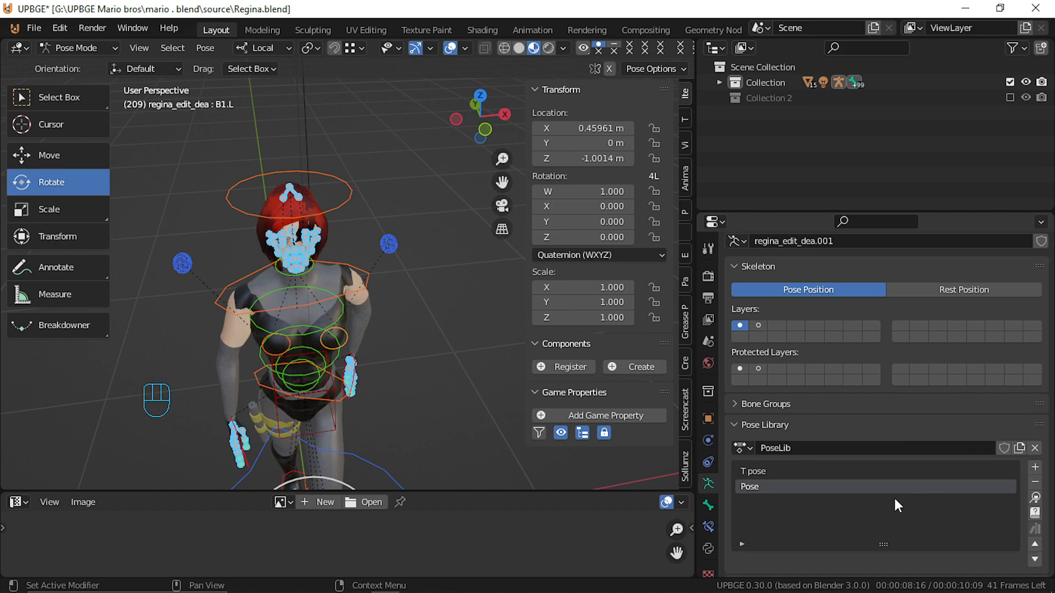
{"action": "double_click", "coordinate": [855, 483]}
{"action": "type", "text": "Walk L"}
{"action": "left_click", "coordinate": [338, 269]}
Check the saved poses by applying T pose and Walk L from the pose library to the character.
{"action": "middle_click_drag", "start_coordinate": [413, 355], "coordinate": [286, 340]}
{"action": "left_click", "coordinate": [750, 473]}
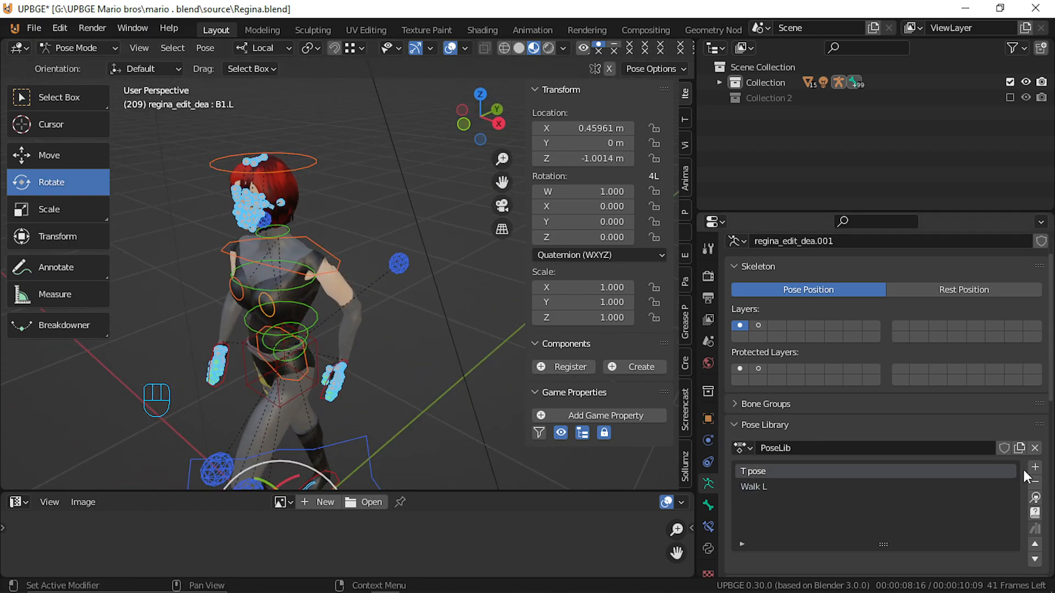
{"action": "left_click", "coordinate": [1035, 498]}
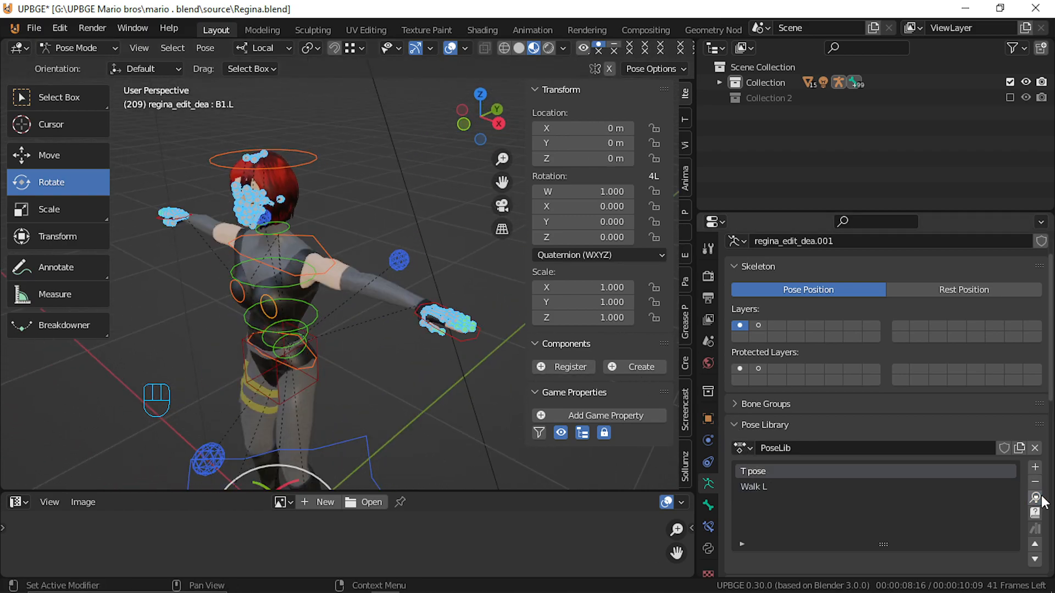
{"action": "left_click", "coordinate": [813, 486]}
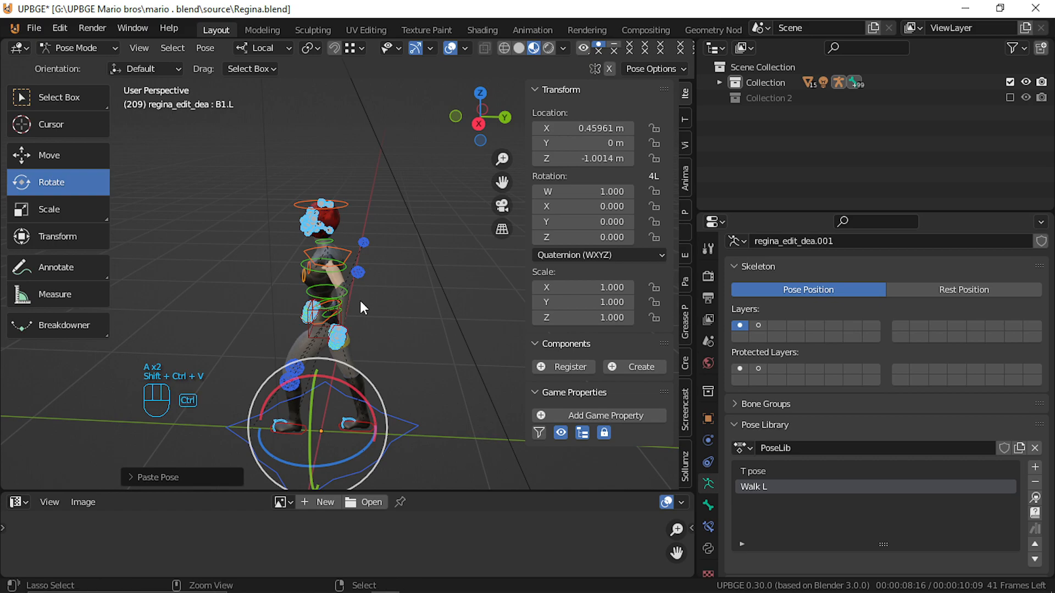
Undo the last flipped pose paste, then try Flip Quats on the selected bones and undo it.
{"action": "key", "text": "ctrl+z"}
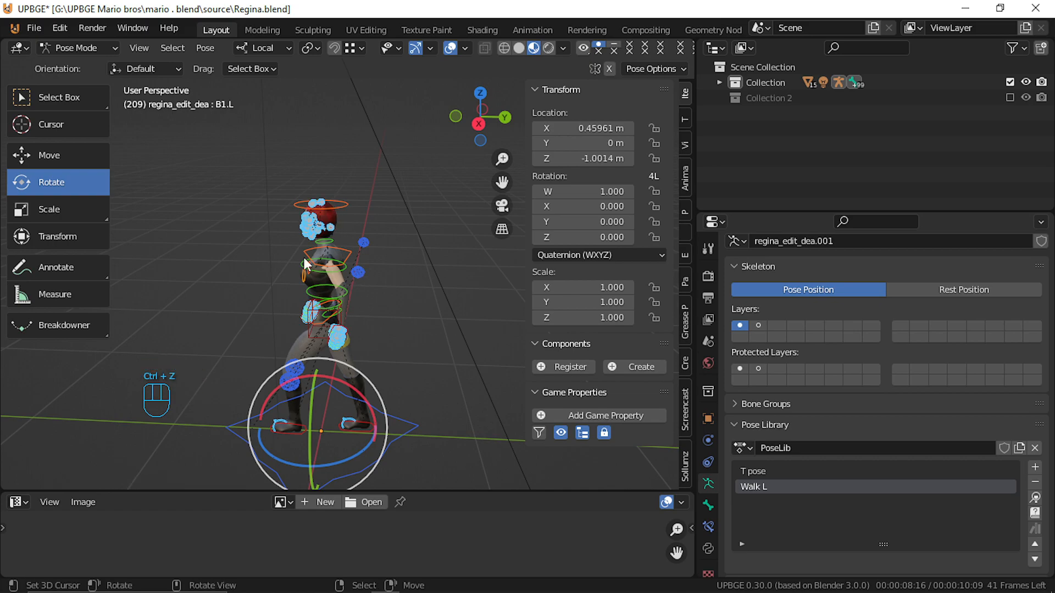
{"action": "left_click", "coordinate": [201, 47]}
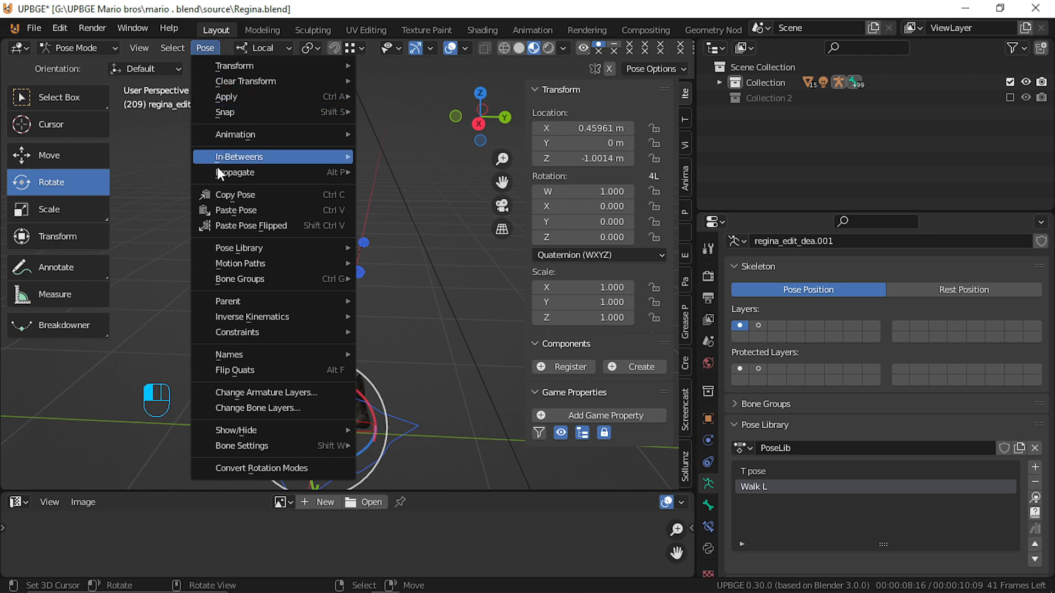
{"action": "mouse_move", "coordinate": [245, 354]}
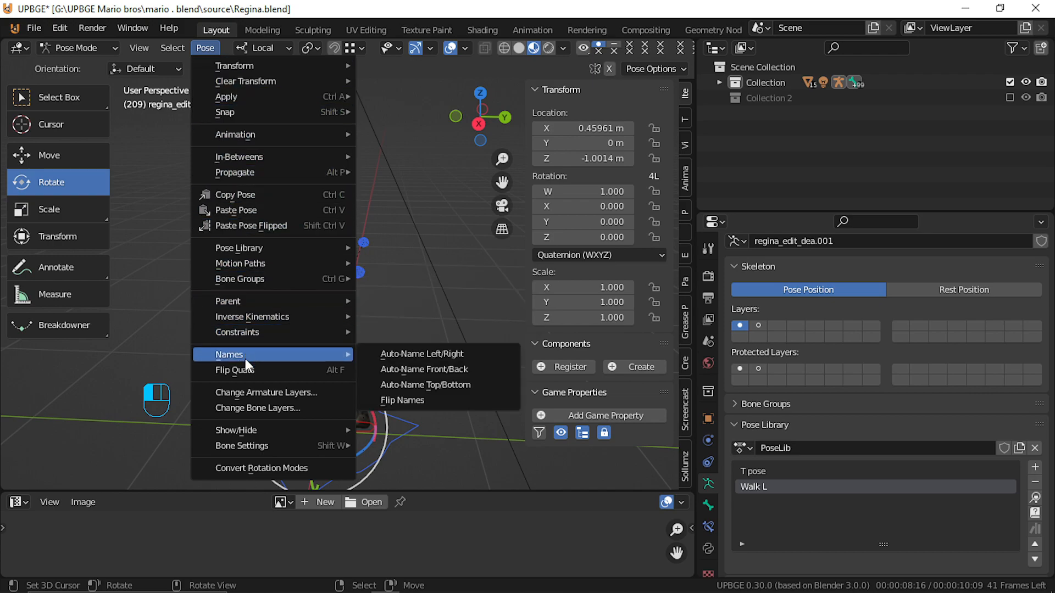
{"action": "mouse_move", "coordinate": [235, 108]}
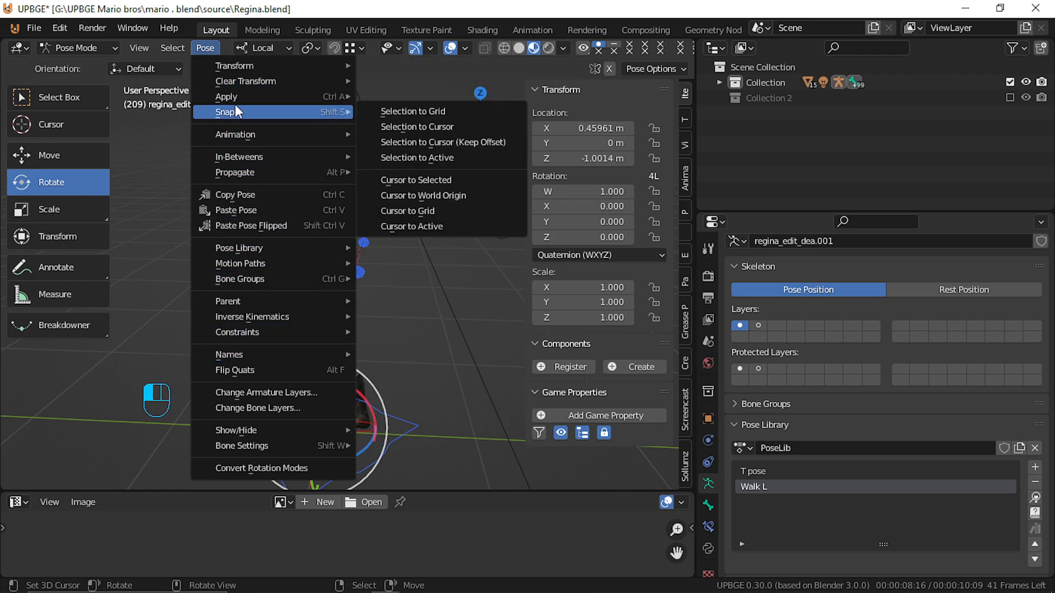
{"action": "mouse_move", "coordinate": [263, 161]}
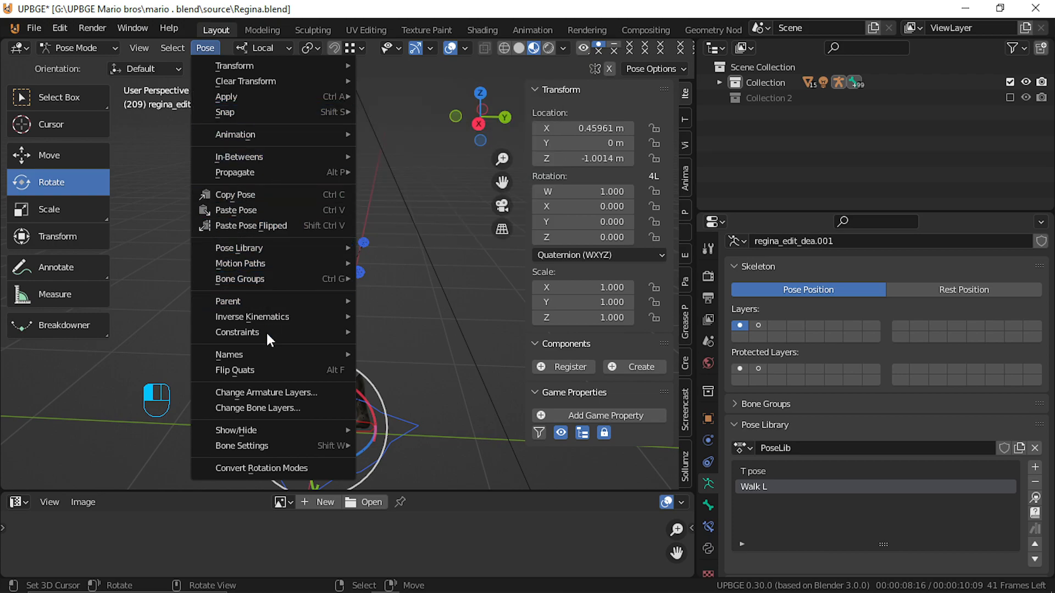
{"action": "left_click", "coordinate": [263, 370]}
{"action": "middle_click_drag", "start_coordinate": [262, 370], "coordinate": [387, 323]}
{"action": "key", "text": "ctrl+z"}
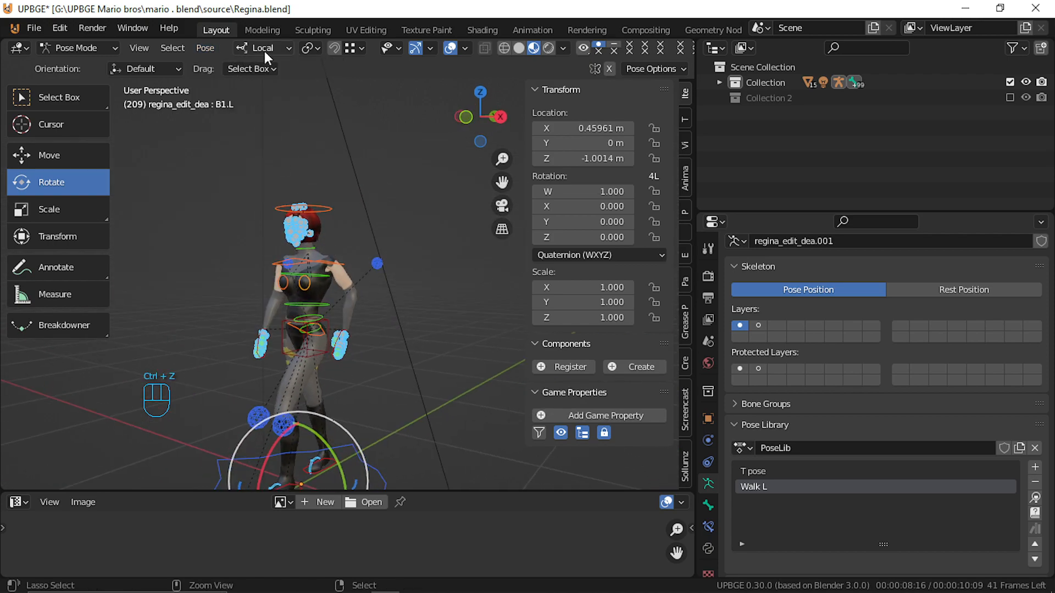
{"action": "left_click", "coordinate": [202, 48]}
{"action": "mouse_move", "coordinate": [294, 446]}
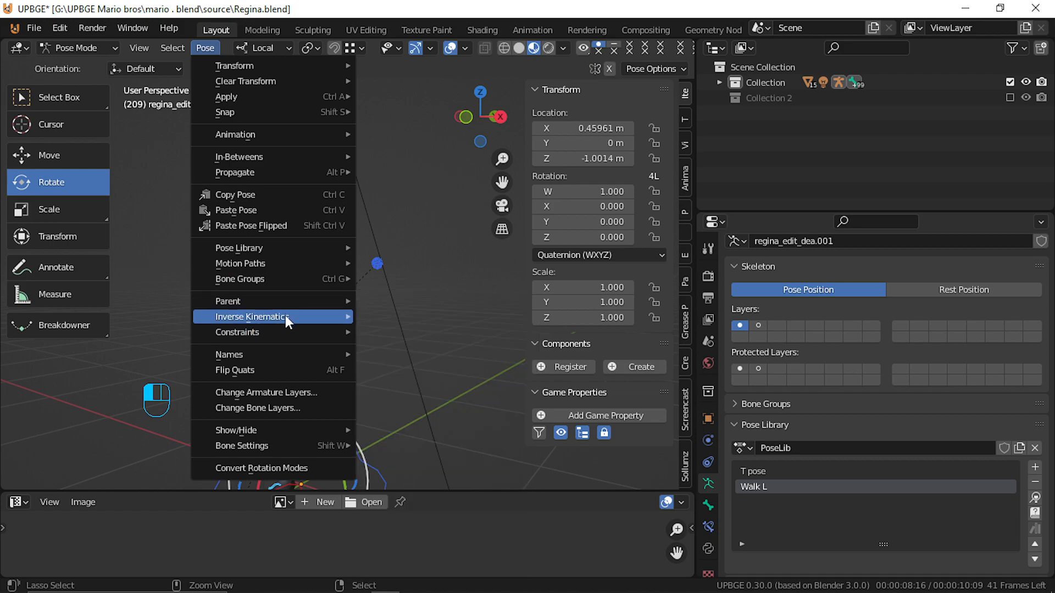
{"action": "mouse_move", "coordinate": [285, 305]}
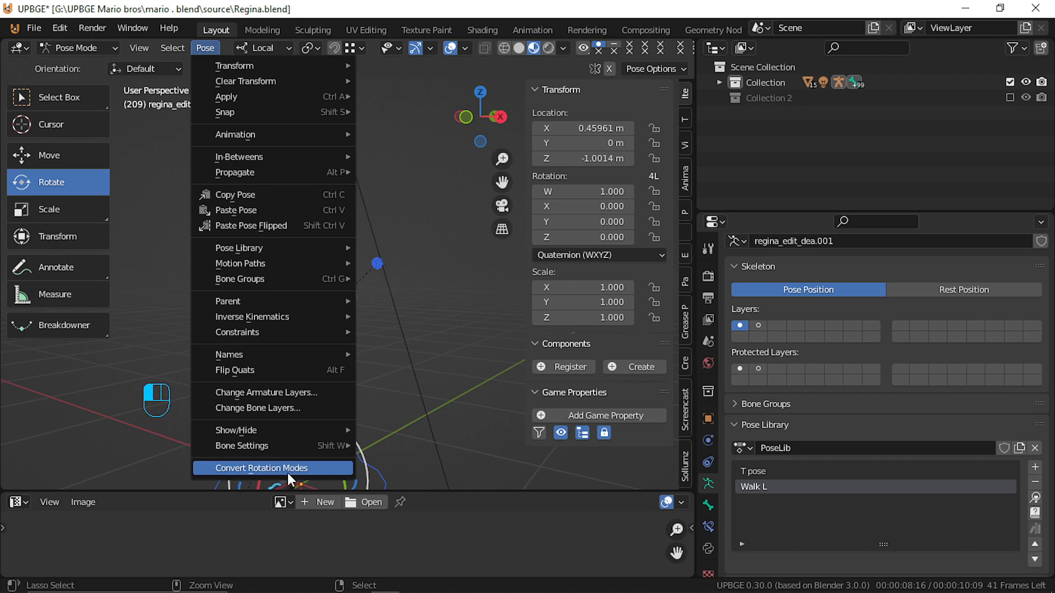
{"action": "mouse_move", "coordinate": [300, 335]}
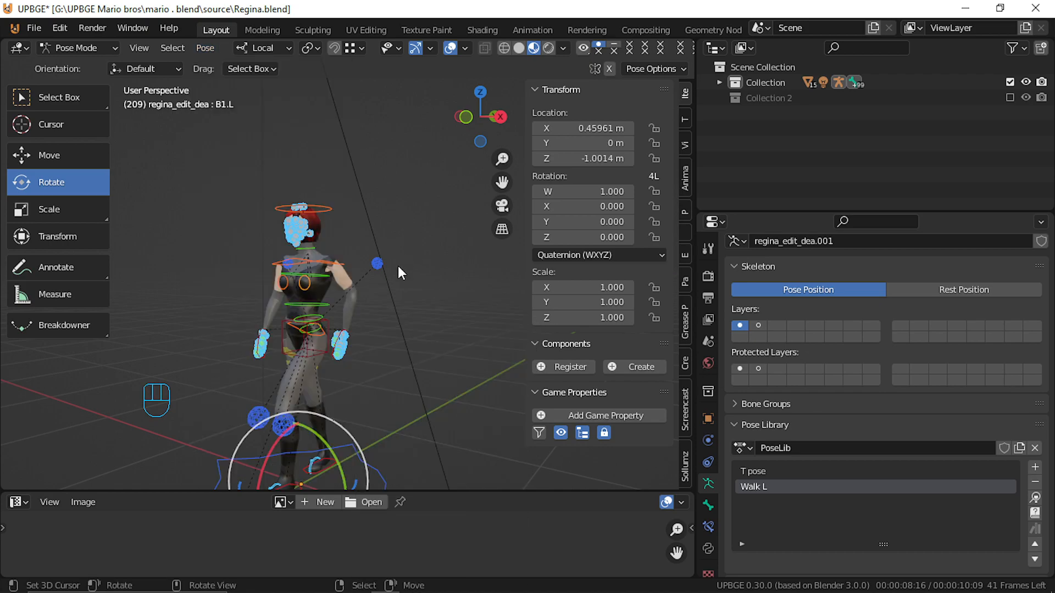
Switch the Image Editor area to the Timeline and insert a Location & Rotation keyframe for all bones at frame 1.
{"action": "left_click", "coordinate": [18, 502]}
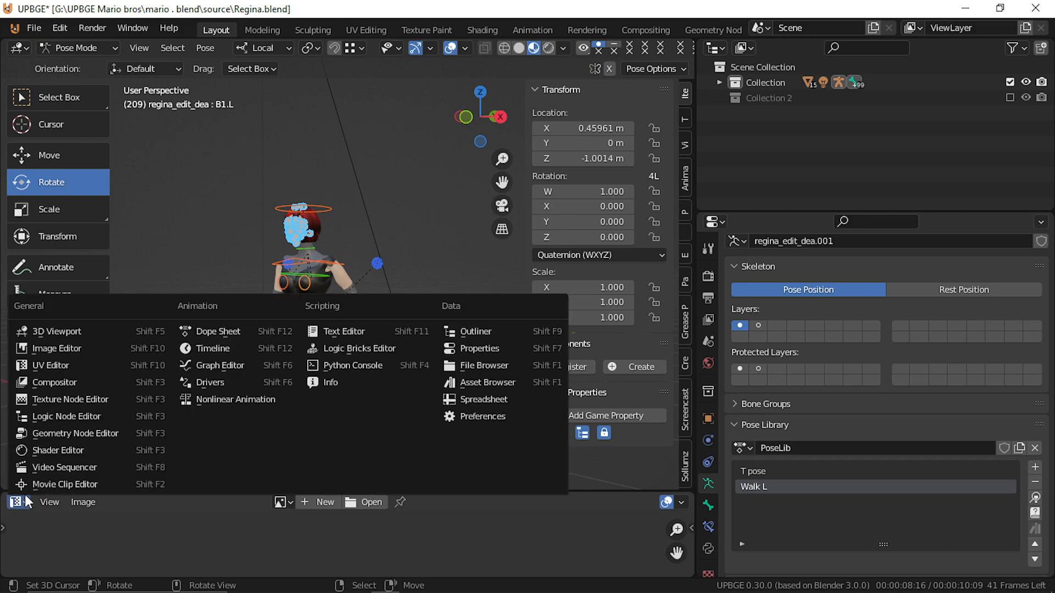
{"action": "left_click", "coordinate": [192, 348]}
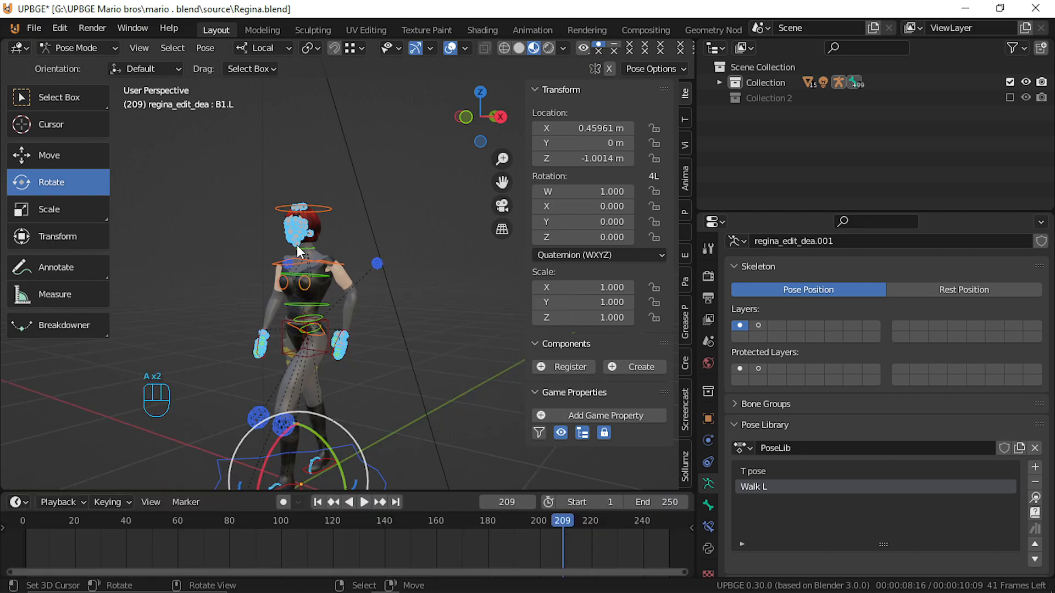
{"action": "left_click", "coordinate": [9, 554]}
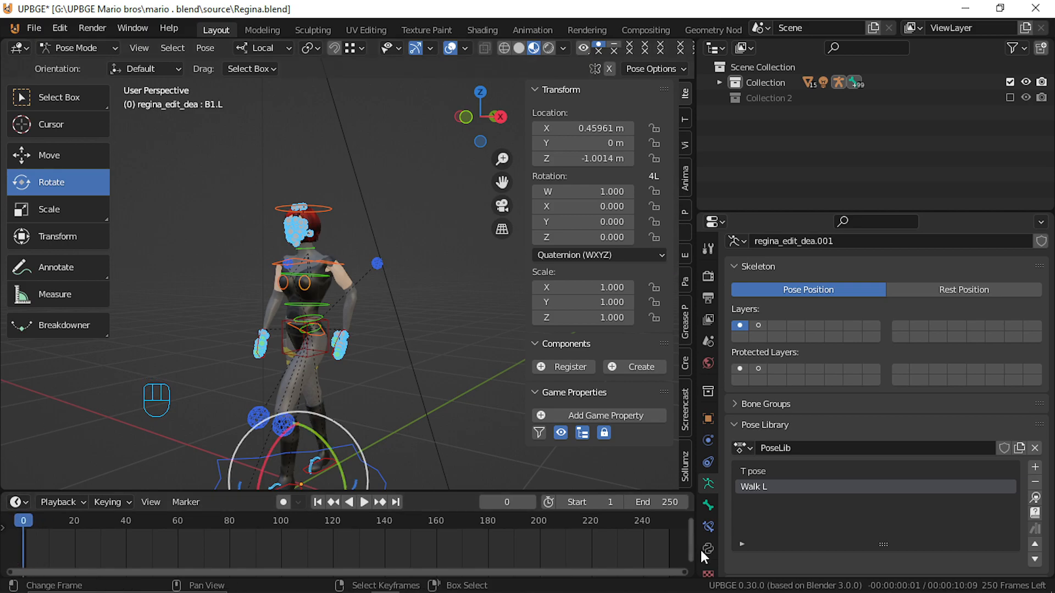
{"action": "left_click", "coordinate": [25, 553]}
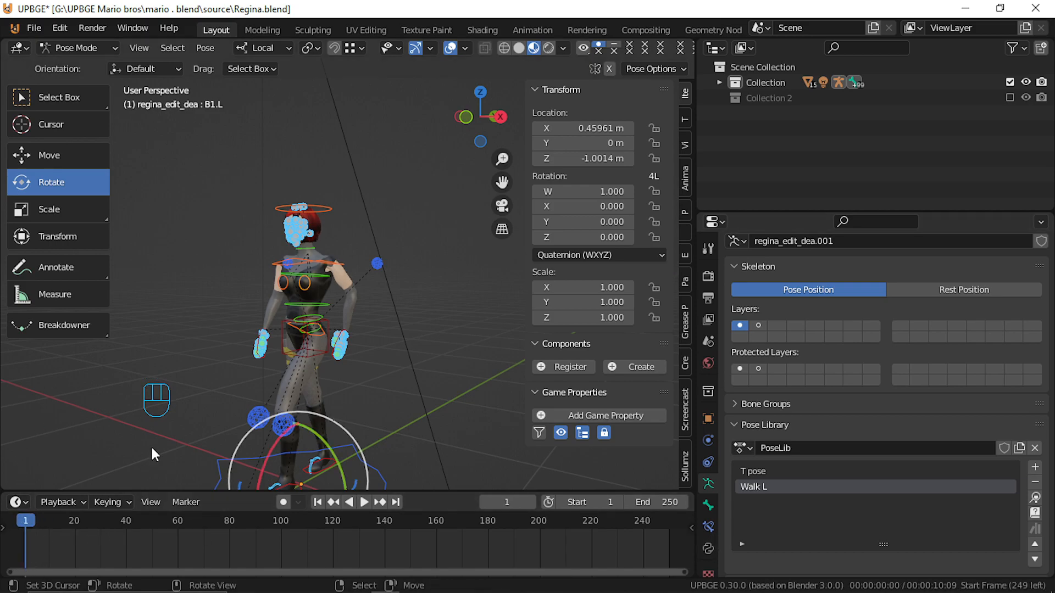
{"action": "key", "text": "i"}
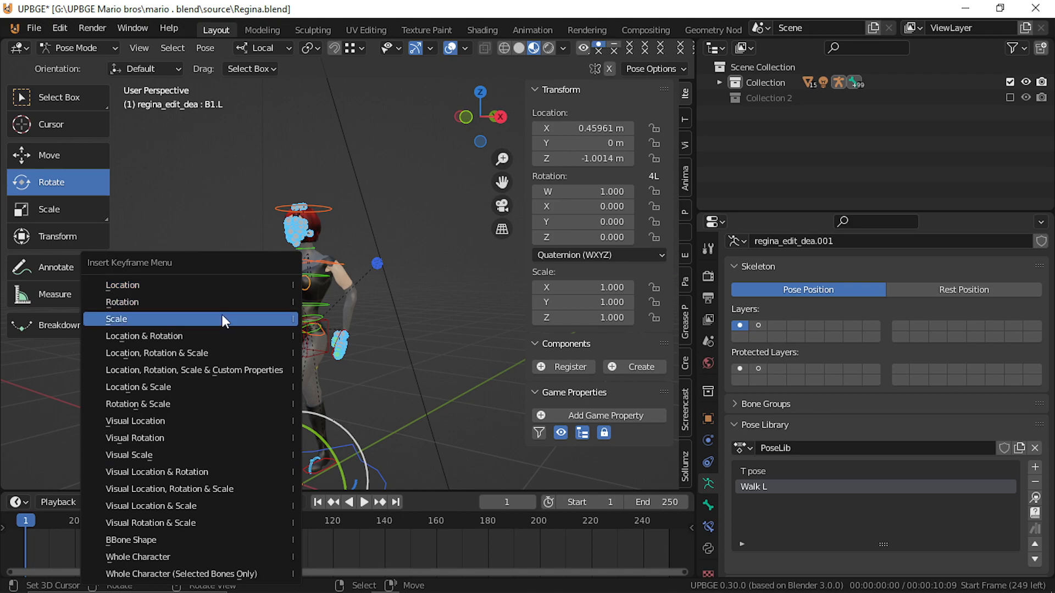
{"action": "left_click", "coordinate": [221, 331]}
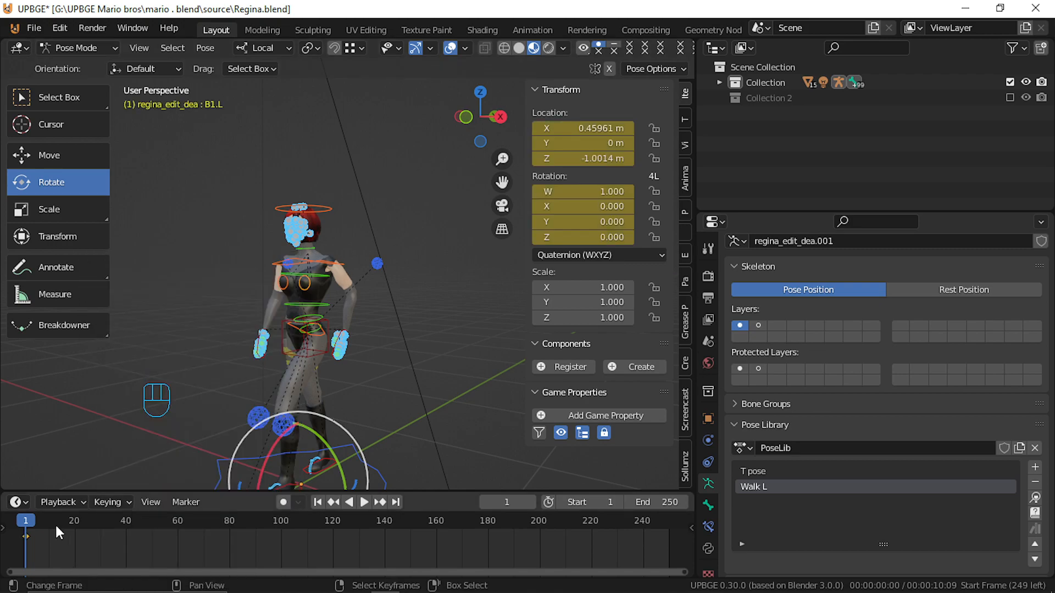
Move to frame 20 and try to paste the previously copied pose flipped onto the selected bones.
{"action": "left_click_drag", "start_coordinate": [34, 539], "coordinate": [74, 542]}
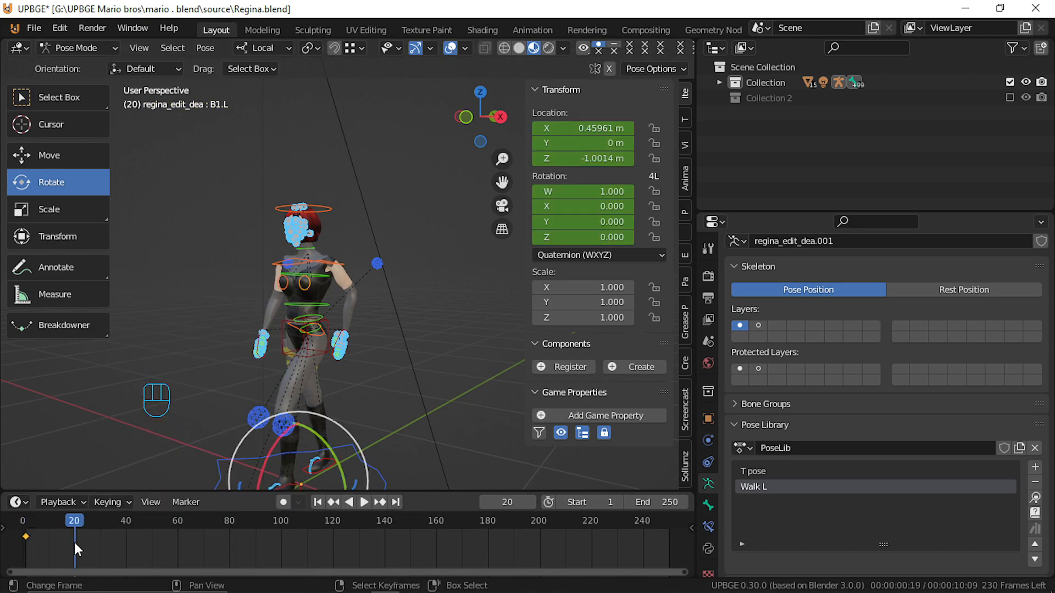
{"action": "key", "text": "shift+ctrl+v"}
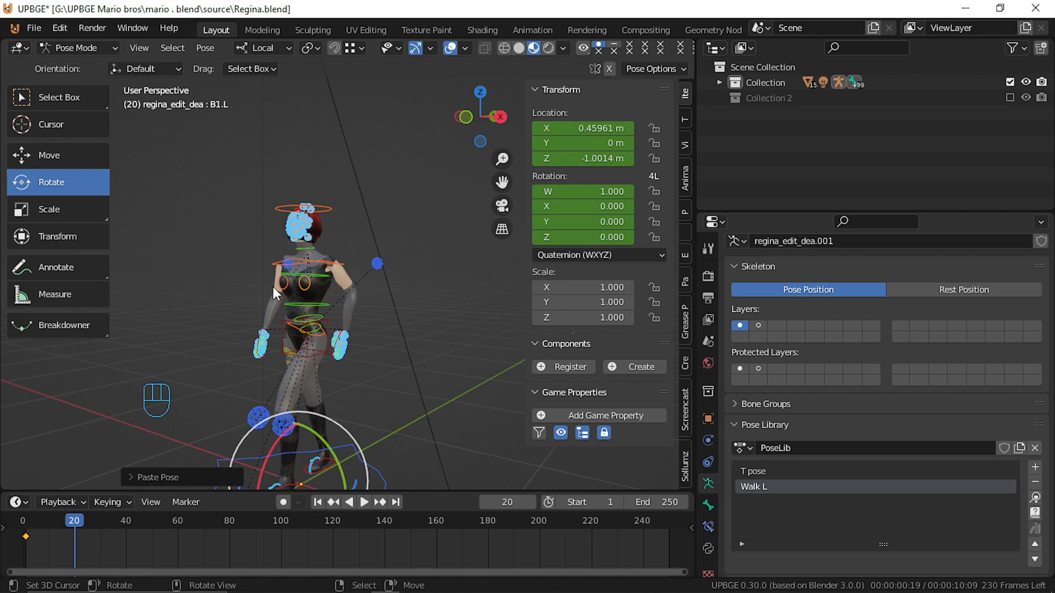
{"action": "middle_click_drag", "start_coordinate": [273, 286], "coordinate": [410, 302]}
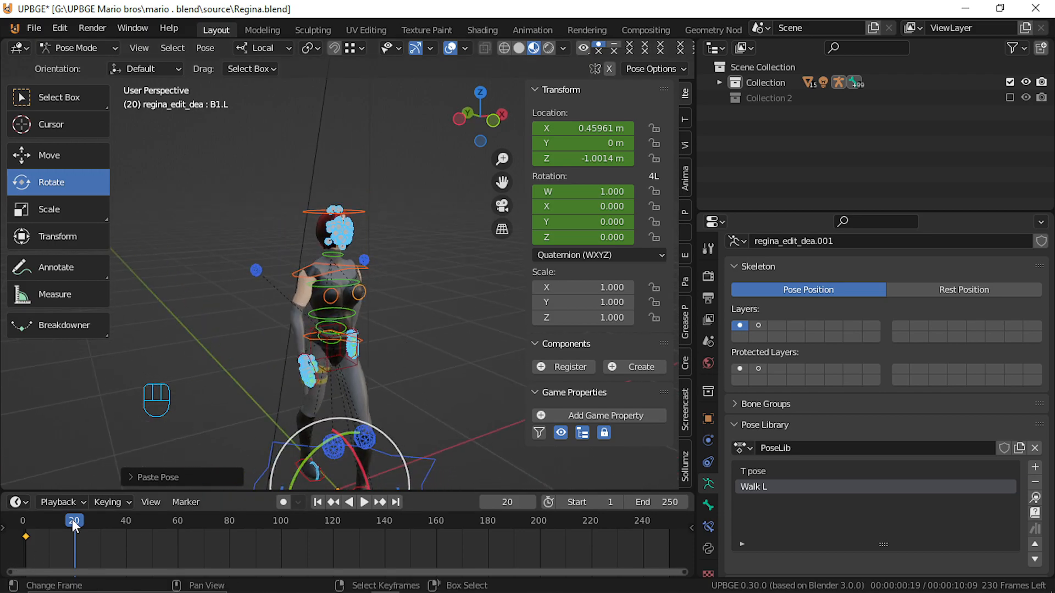
{"action": "mouse_move", "coordinate": [73, 522]}
{"action": "left_mouse_down"}
{"action": "mouse_move", "coordinate": [12, 526]}
{"action": "mouse_move", "coordinate": [77, 532]}
{"action": "left_mouse_up"}
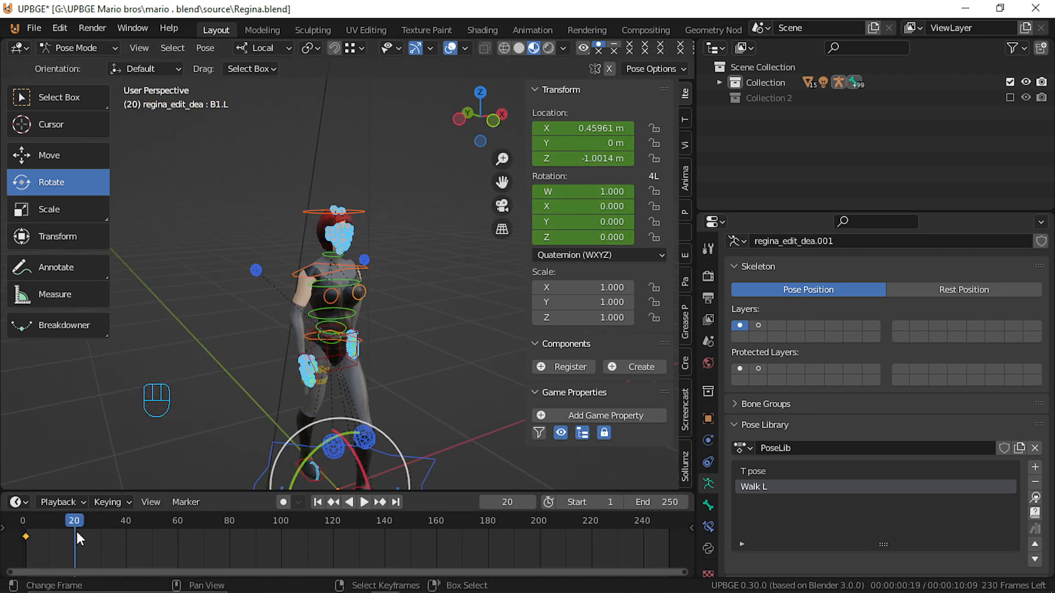
Reselect all bones at frame 20, try the flipped pose paste again and undo it.
{"action": "key", "text": "a"}
{"action": "key", "text": "a"}
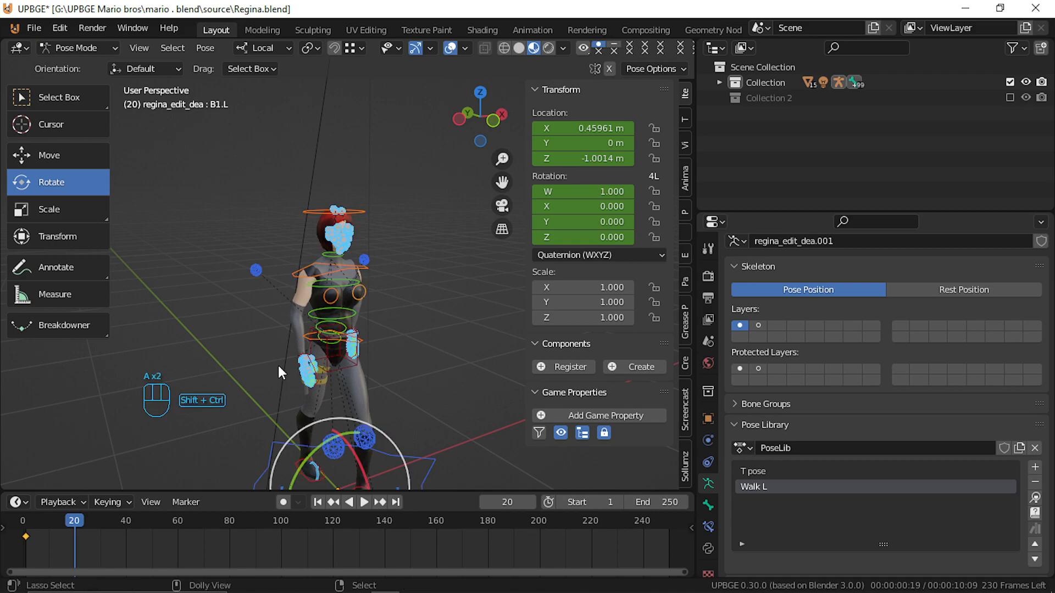
{"action": "key", "text": "ctrl+shift+v"}
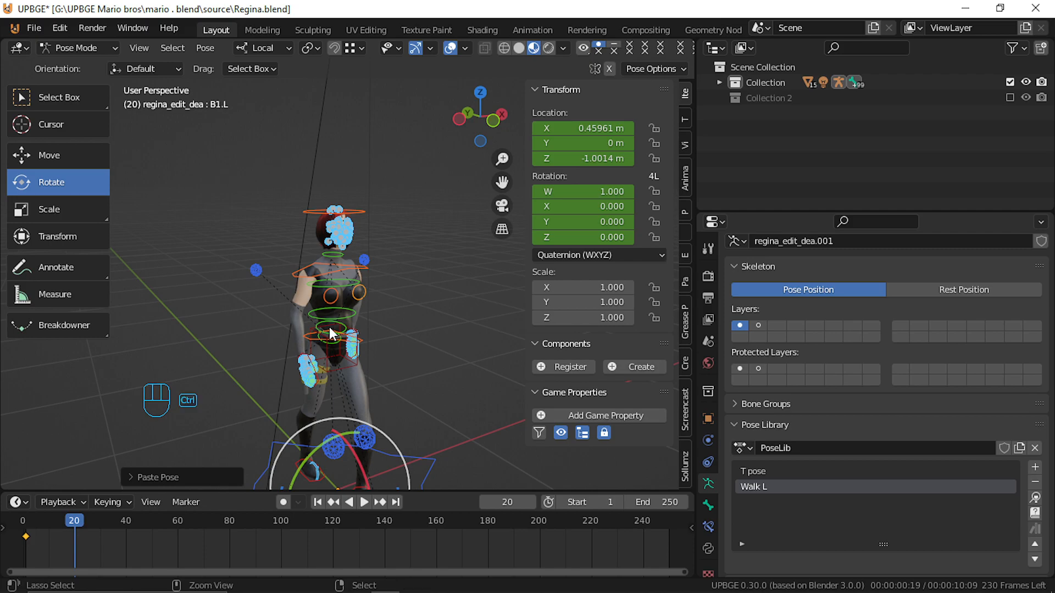
{"action": "key", "text": "ctrl+z"}
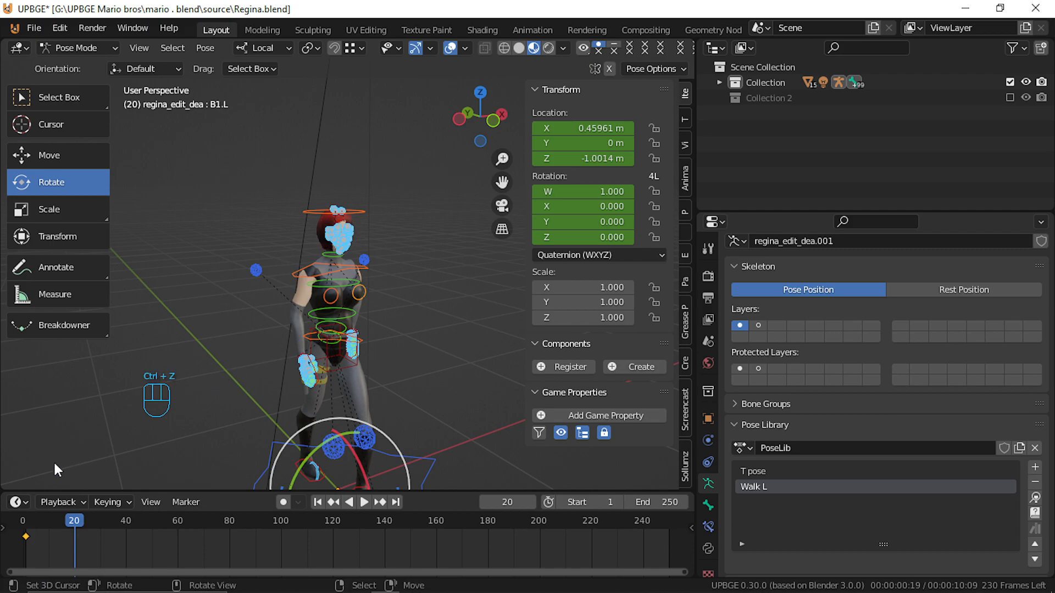
Copy the current pose of all selected bones with copy pose and paste it at frame 20.
{"action": "left_click_drag", "start_coordinate": [59, 551], "coordinate": [91, 549]}
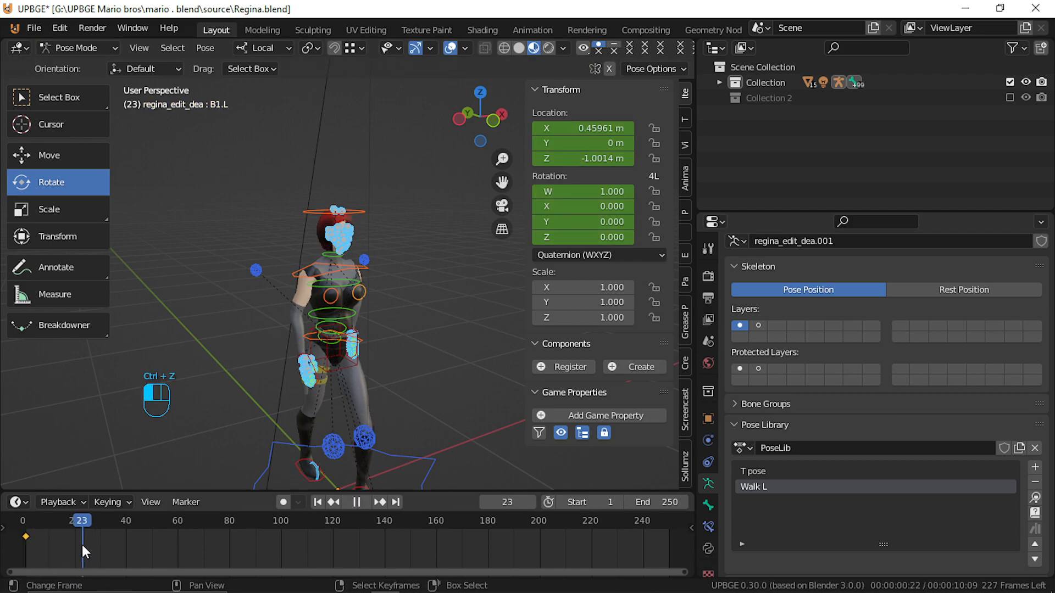
{"action": "key", "text": "ctrl+c"}
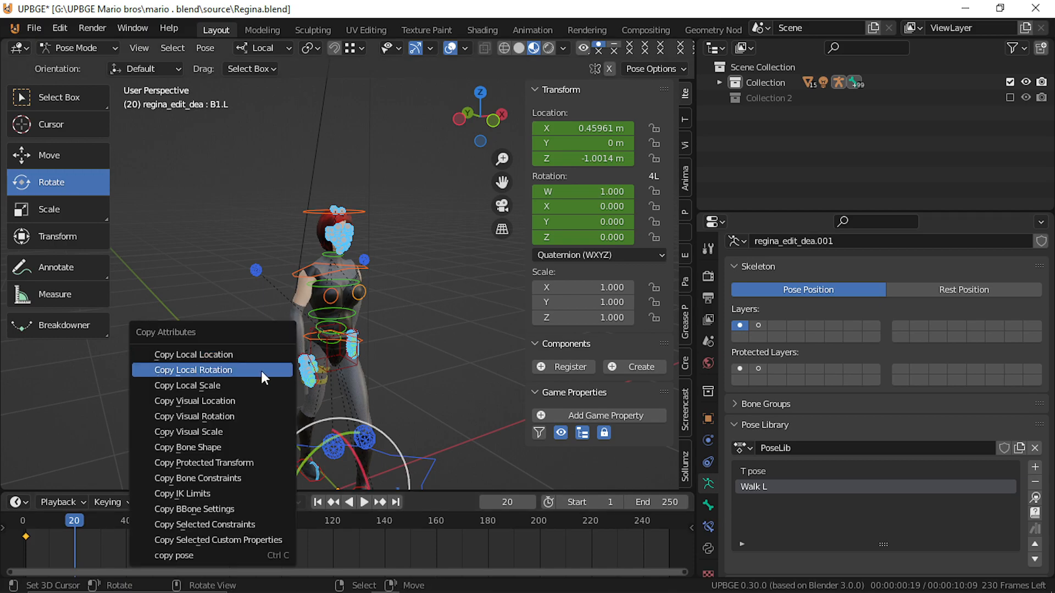
{"action": "left_click", "coordinate": [196, 555]}
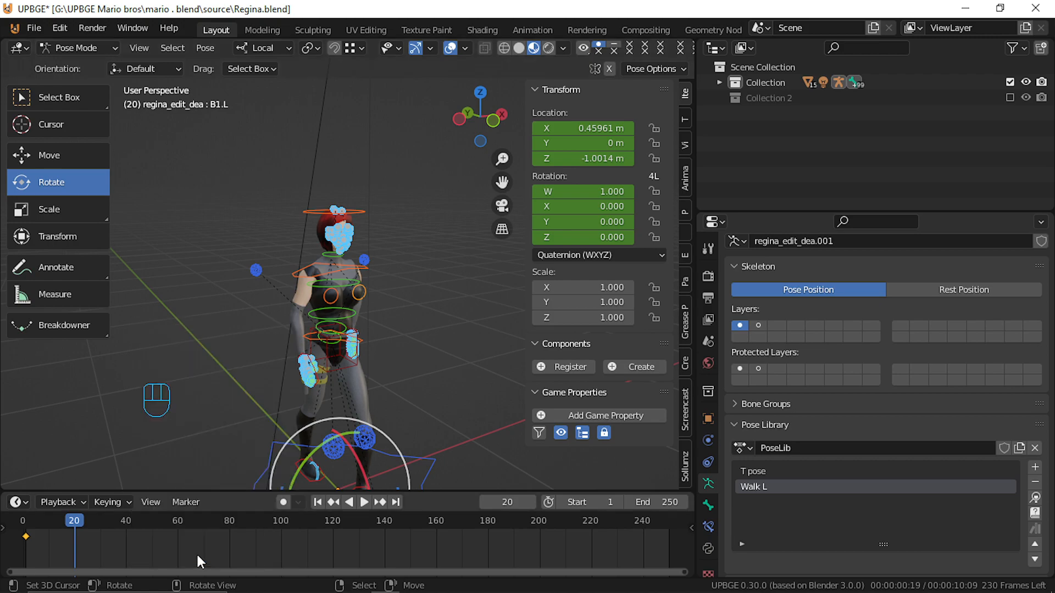
{"action": "key", "text": "ctrl+v"}
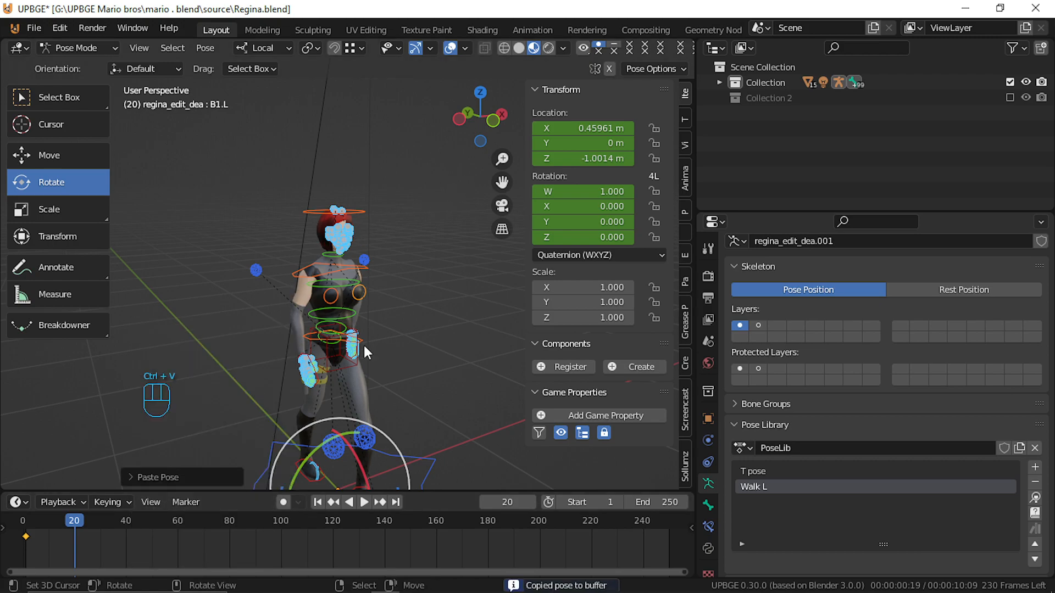
Paste the copied pose flipped at frame 20 and insert a Location & Rotation keyframe for all selected bones.
{"action": "key", "text": "ctrl+shift+v"}
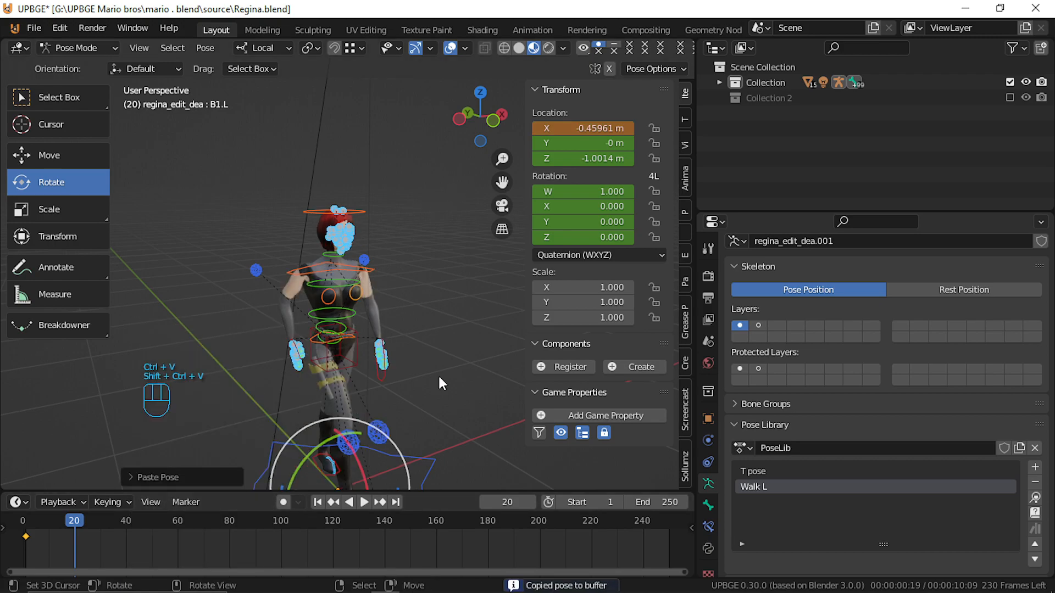
{"action": "middle_click_drag", "start_coordinate": [437, 374], "coordinate": [242, 368]}
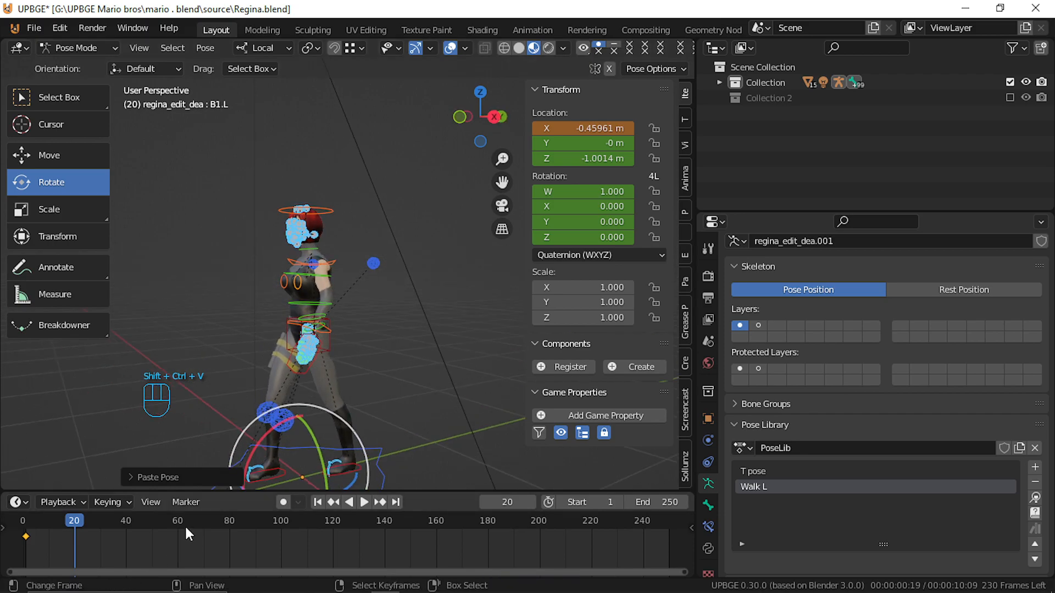
{"action": "key", "text": "i"}
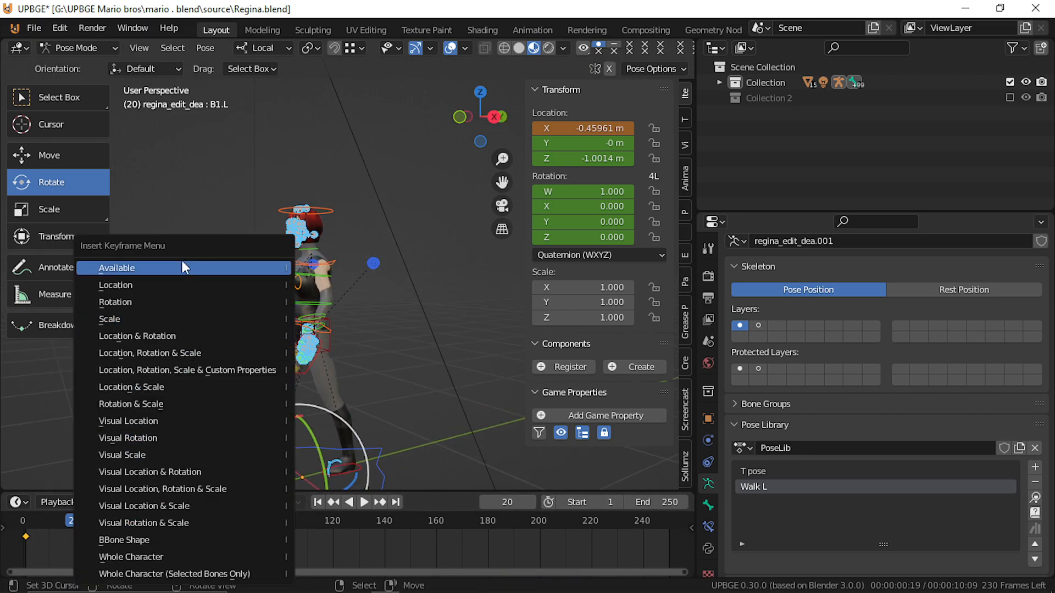
{"action": "left_click", "coordinate": [182, 334]}
{"action": "left_click", "coordinate": [44, 546]}
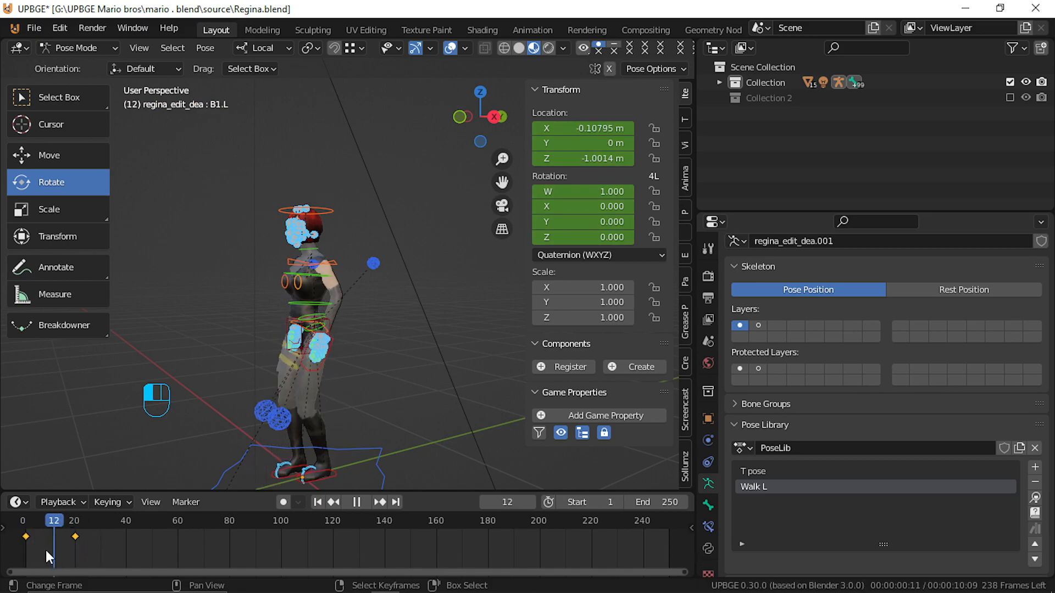
{"action": "left_click_drag", "start_coordinate": [46, 552], "coordinate": [75, 550]}
{"action": "middle_click_drag", "start_coordinate": [198, 385], "coordinate": [350, 323]}
{"action": "left_click_drag", "start_coordinate": [57, 560], "coordinate": [26, 528]}
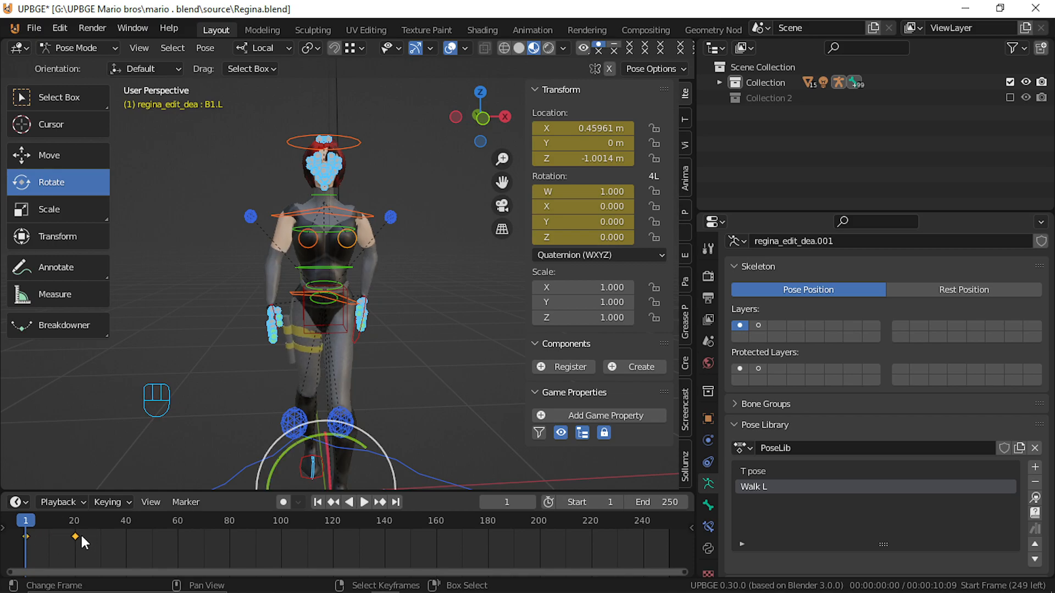
Duplicate the frame 1 keyframe to frame 100 and move the frame 20 keyframe to frame 50.
{"action": "key", "text": "g"}
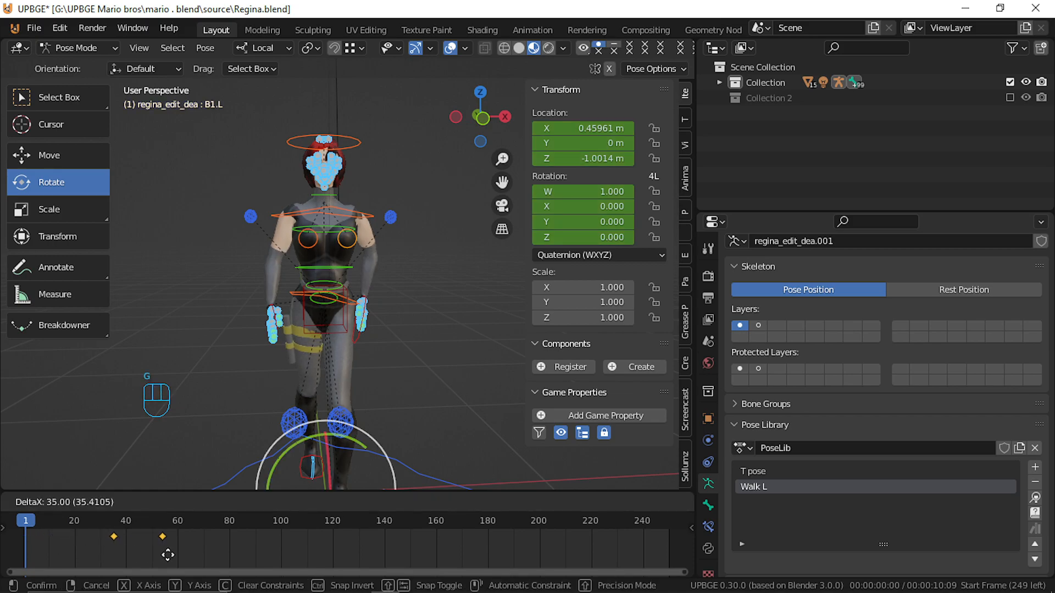
{"action": "right_click", "coordinate": [83, 555]}
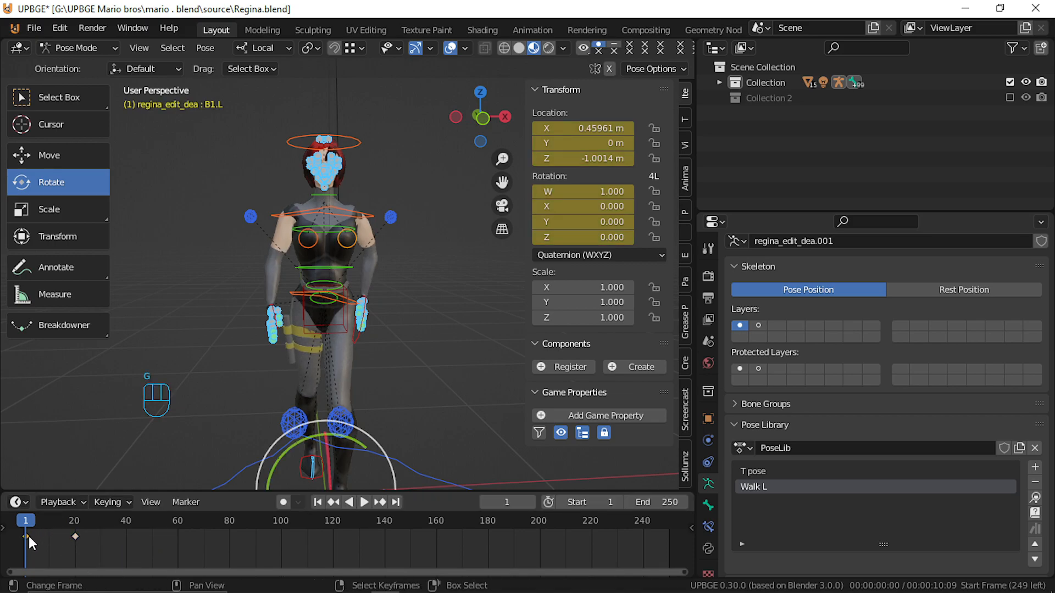
{"action": "key", "text": "shift+d"}
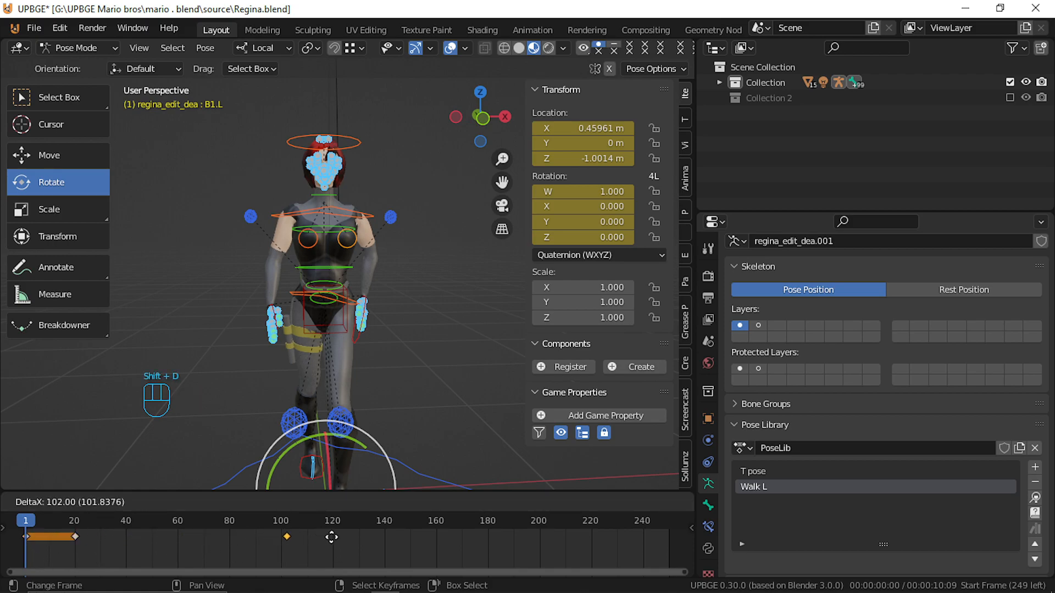
{"action": "left_click", "coordinate": [291, 542]}
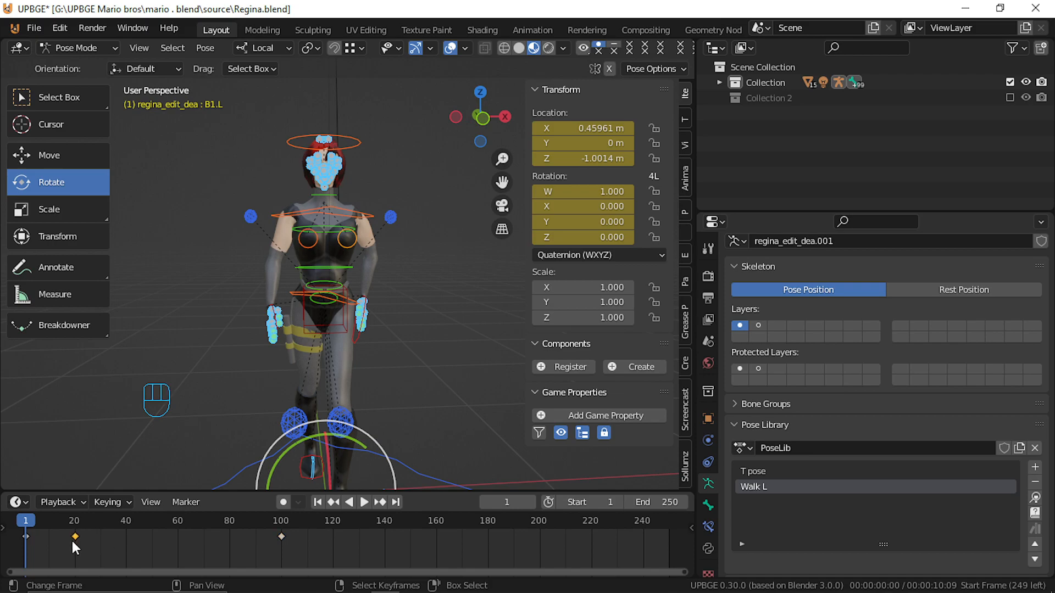
{"action": "key", "text": "g"}
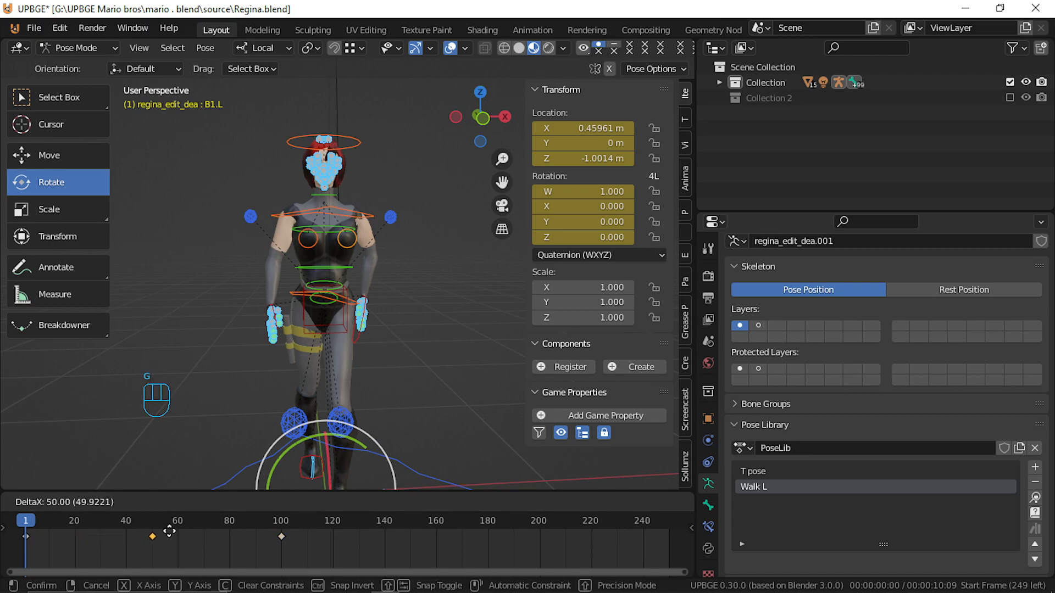
{"action": "left_click", "coordinate": [170, 531]}
{"action": "key", "text": "space"}
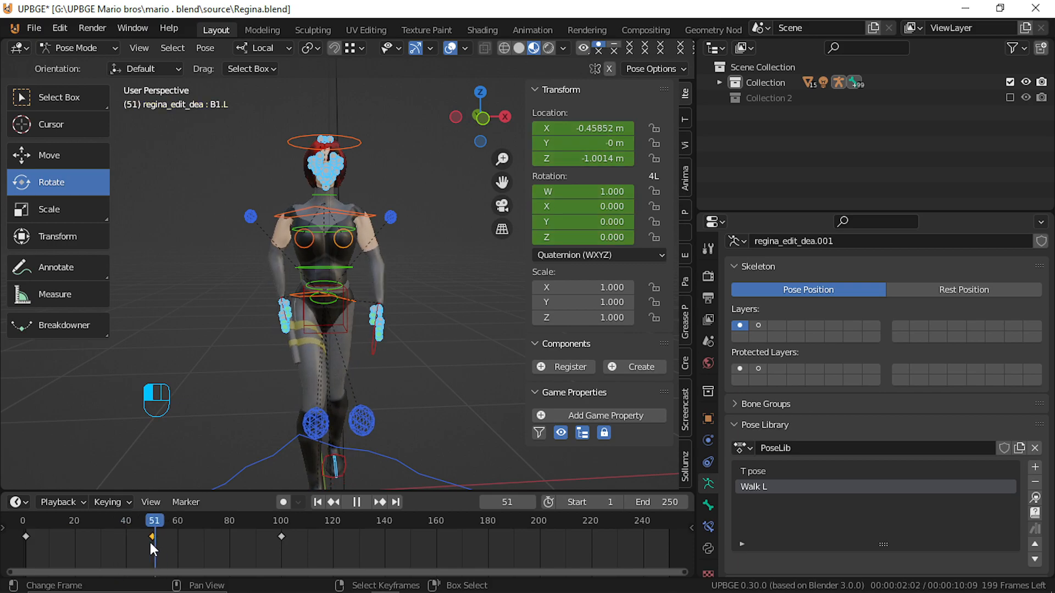
Move the playhead to frame 25, midway between the first two keyframes.
{"action": "left_click_drag", "start_coordinate": [150, 542], "coordinate": [88, 547]}
{"action": "middle_click_drag", "start_coordinate": [284, 399], "coordinate": [237, 262]}
{"action": "scroll", "coordinate": [236, 262], "scroll_direction": "up", "scroll_amount": 3}
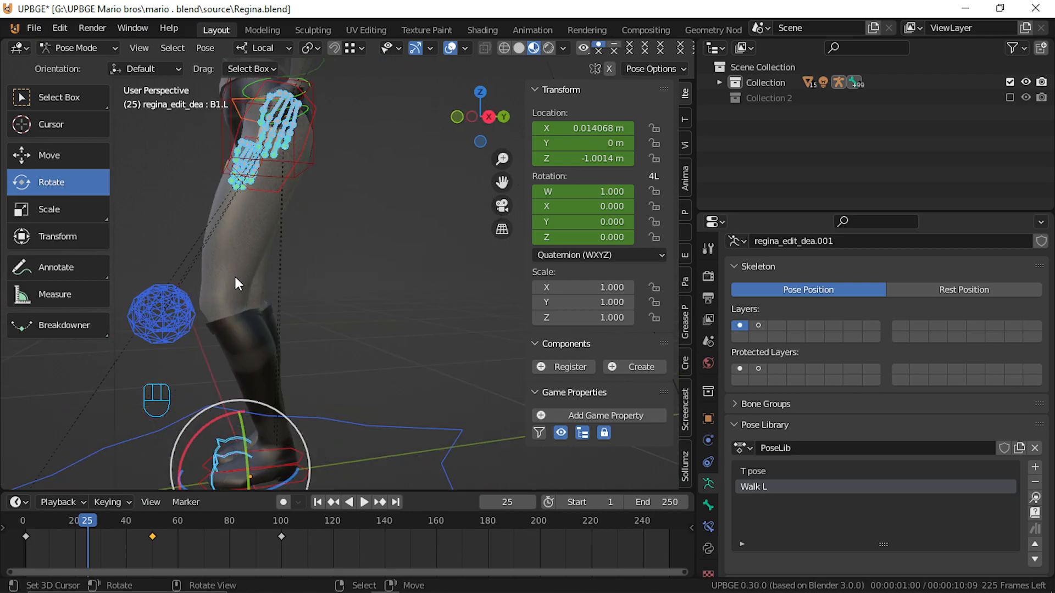
{"action": "middle_click_drag", "start_coordinate": [256, 349], "coordinate": [304, 362], "text": "shift"}
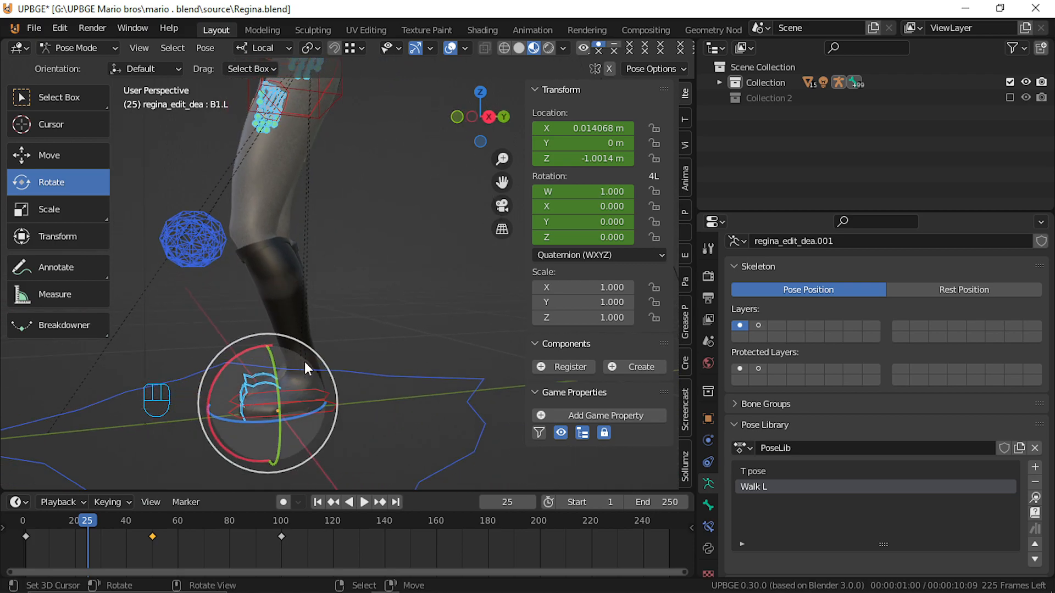
{"action": "left_click", "coordinate": [299, 400]}
{"action": "middle_click_drag", "start_coordinate": [289, 402], "coordinate": [434, 405]}
{"action": "key", "text": "g"}
{"action": "key", "text": "z"}
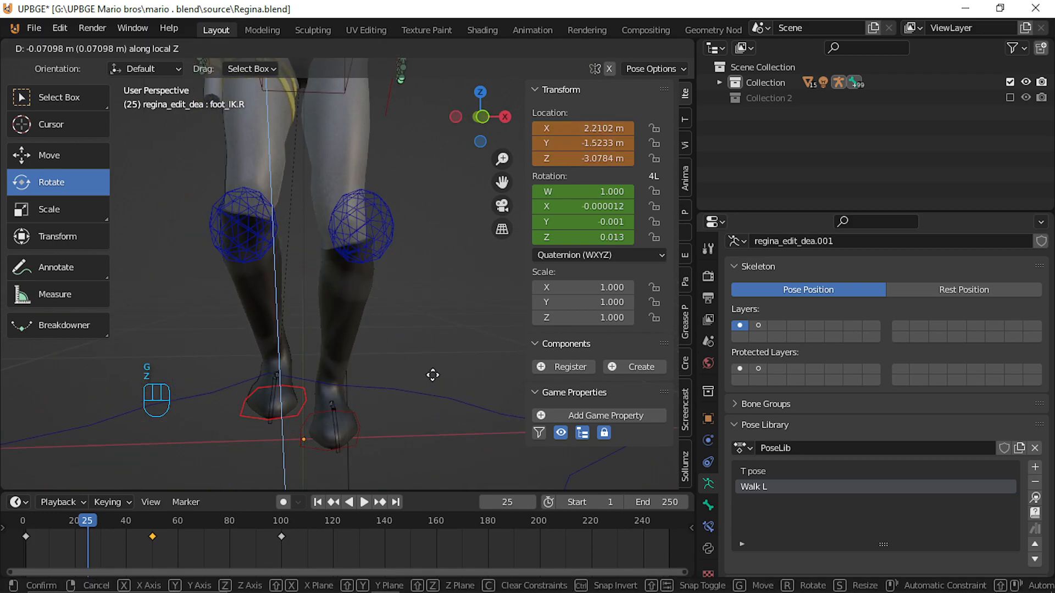
{"action": "right_click", "coordinate": [372, 433]}
Raise the left foot IK bone along local Z to about -3.463 m and rotate it about X to a quaternion X of about 0.196.
{"action": "left_click", "coordinate": [360, 439]}
{"action": "key", "text": "g"}
{"action": "key", "text": "z"}
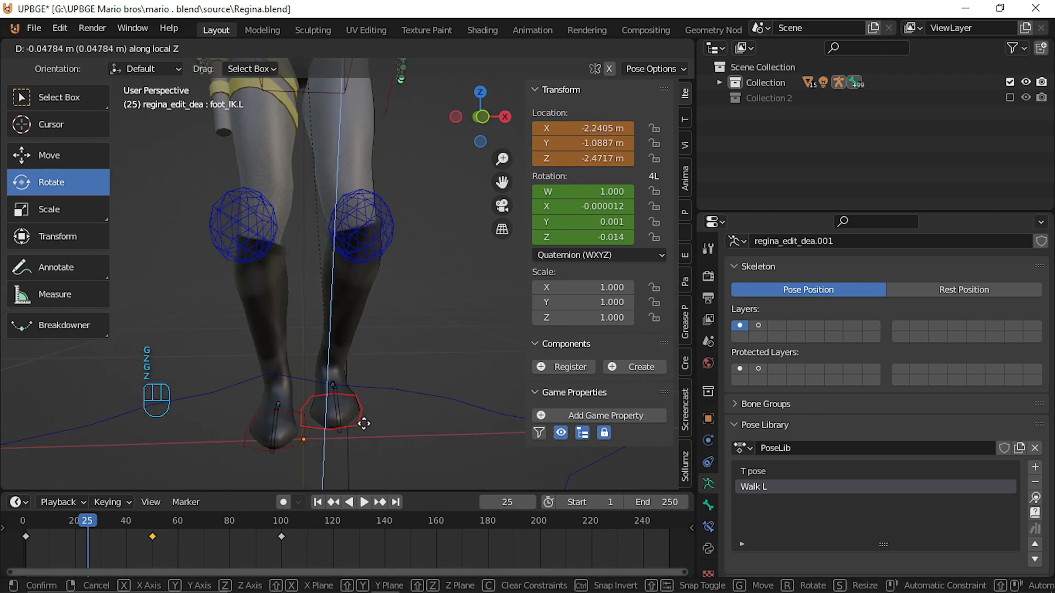
{"action": "left_click", "coordinate": [367, 413]}
{"action": "middle_click_drag", "start_coordinate": [405, 405], "coordinate": [341, 382]}
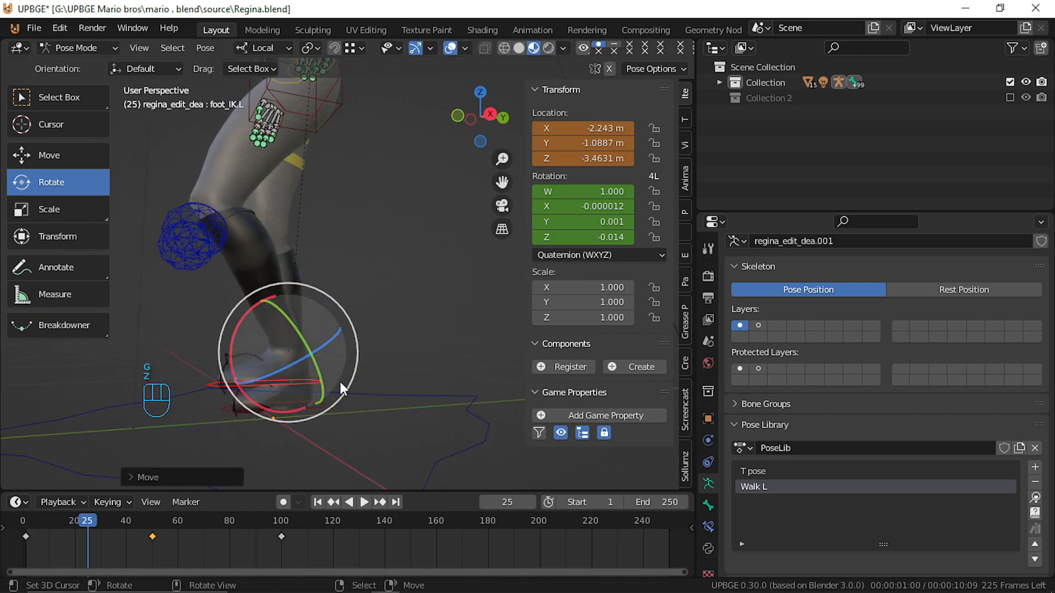
{"action": "left_click_drag", "start_coordinate": [238, 331], "coordinate": [229, 355]}
Select all bones and insert a Location & Rotation keyframe at frame 25.
{"action": "middle_click_drag", "start_coordinate": [233, 258], "coordinate": [417, 383], "text": "shift"}
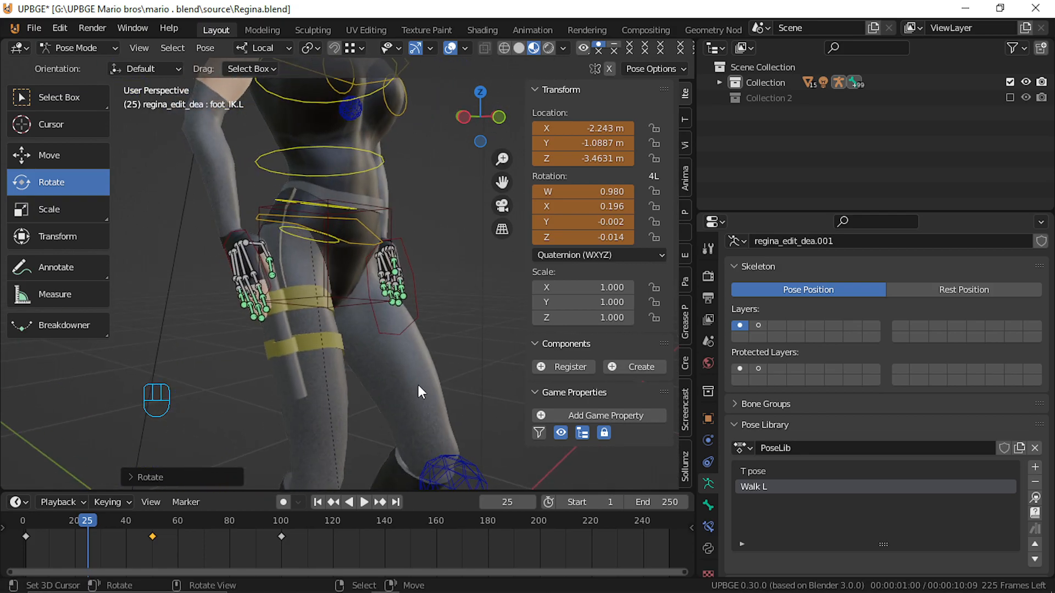
{"action": "middle_click_drag", "start_coordinate": [360, 319], "coordinate": [291, 489], "text": "shift"}
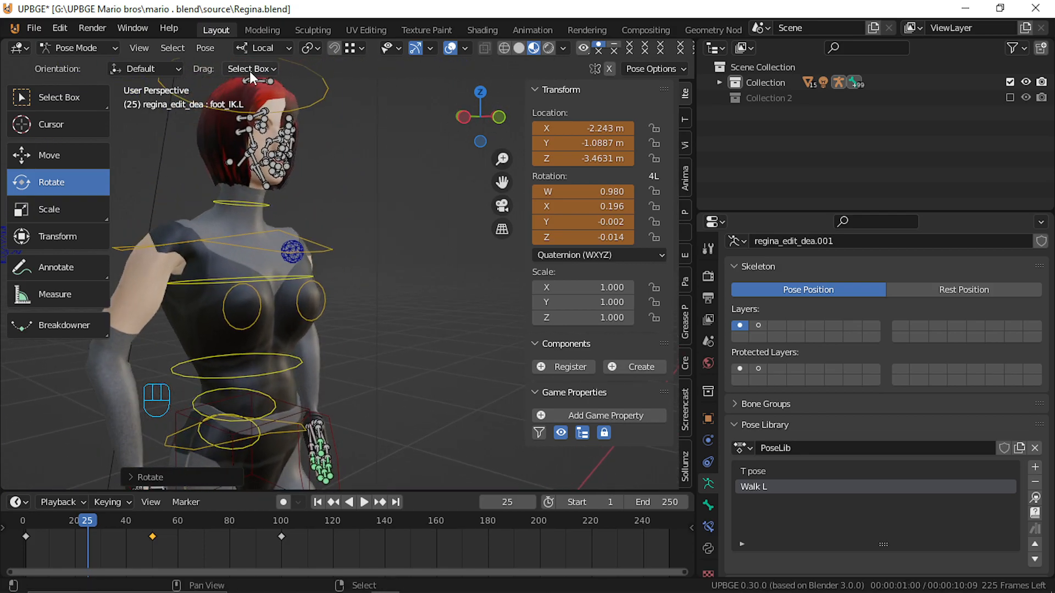
{"action": "scroll", "coordinate": [248, 185], "scroll_direction": "down", "scroll_amount": 2}
{"action": "middle_click_drag", "start_coordinate": [257, 249], "coordinate": [259, 209], "text": "shift"}
{"action": "key", "text": "a"}
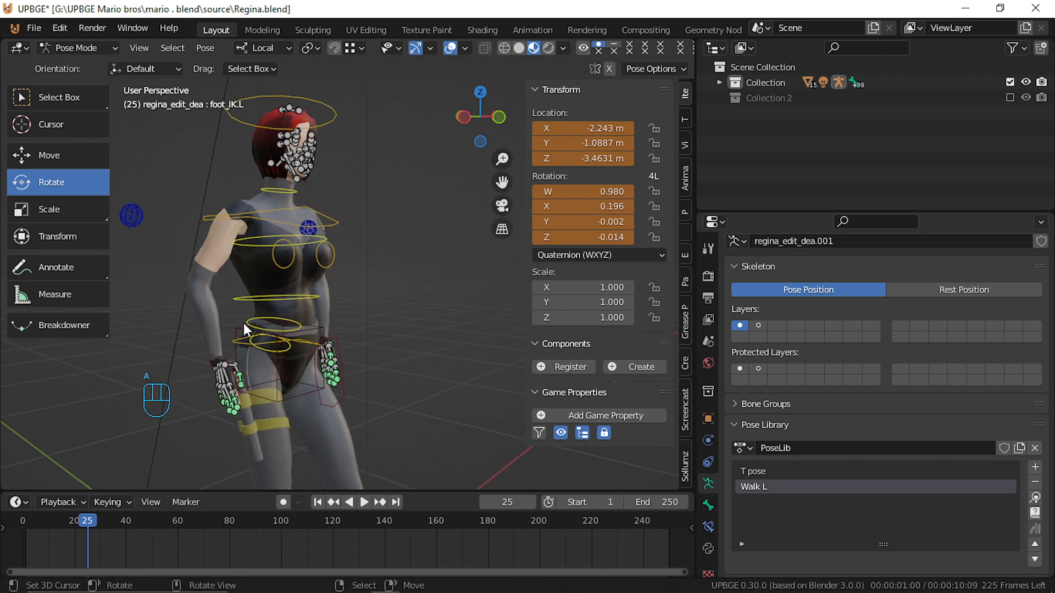
{"action": "key", "text": "a"}
{"action": "key", "text": "i"}
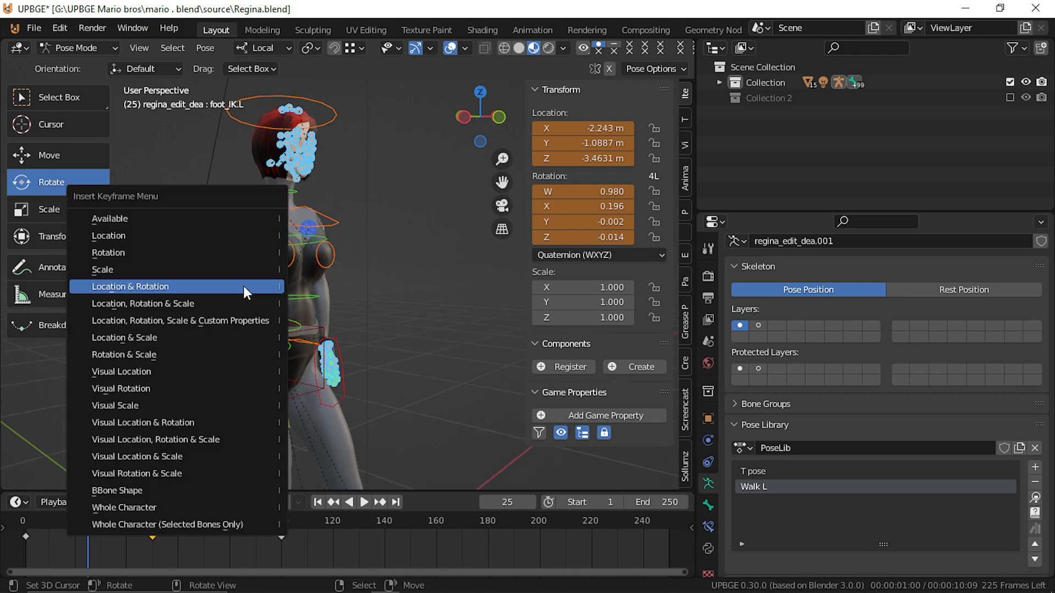
{"action": "left_click", "coordinate": [207, 297]}
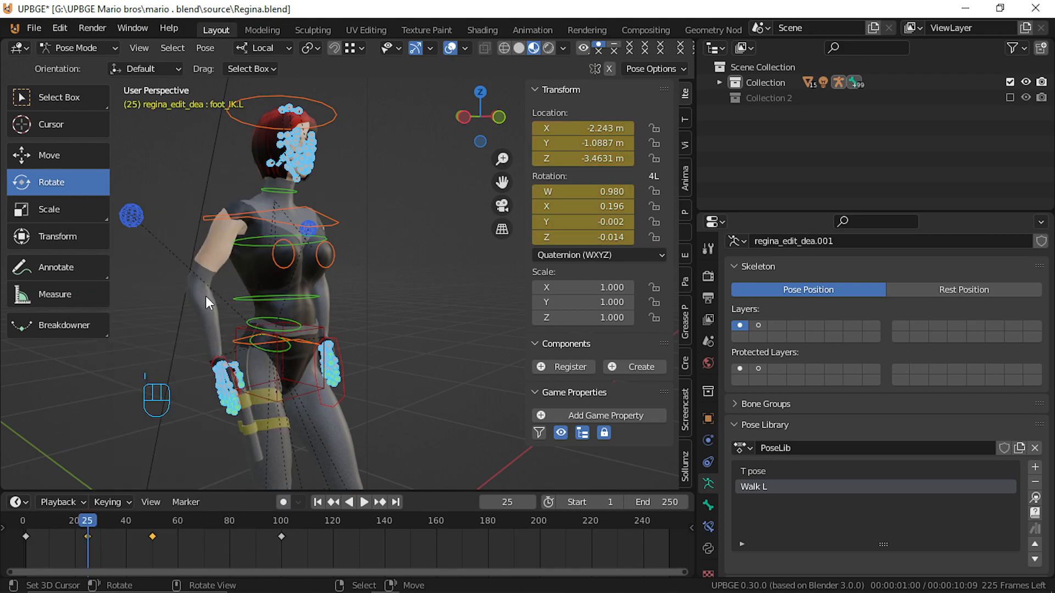
Set the timeline's active keying set to Location & Rotation.
{"action": "left_click", "coordinate": [16, 502]}
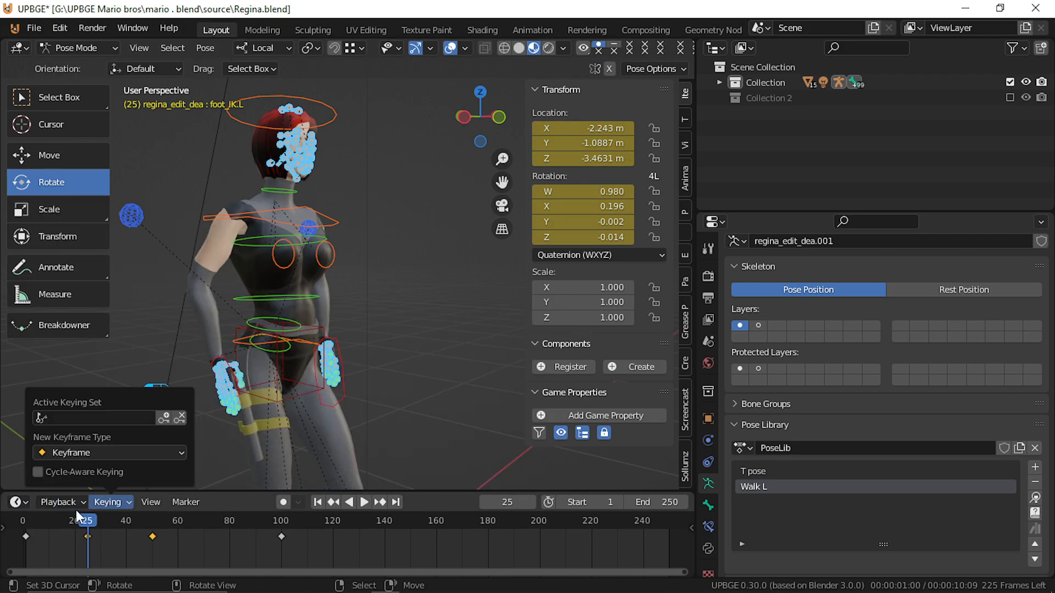
{"action": "left_click", "coordinate": [58, 502]}
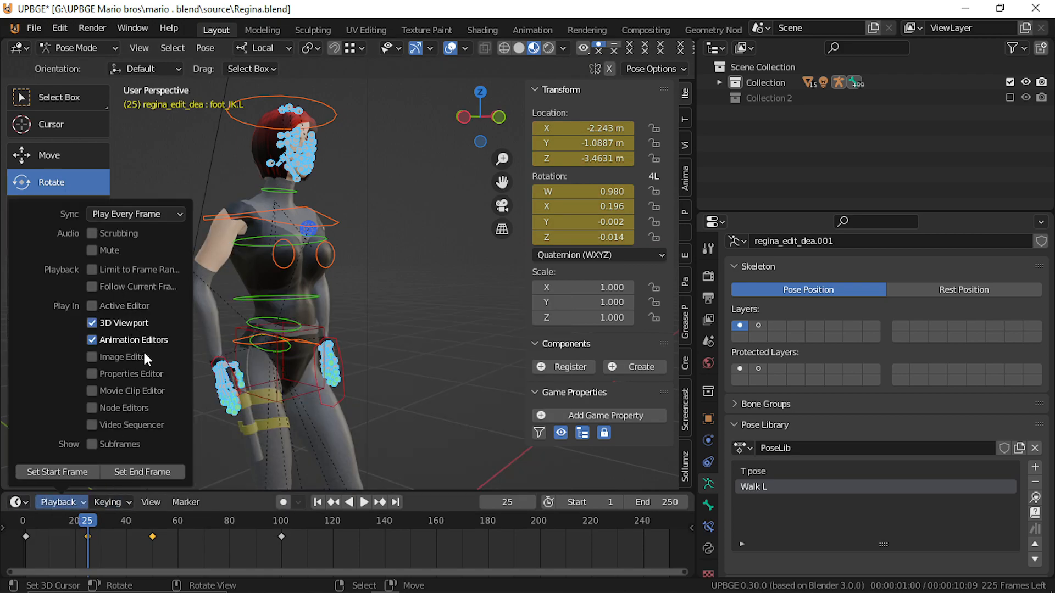
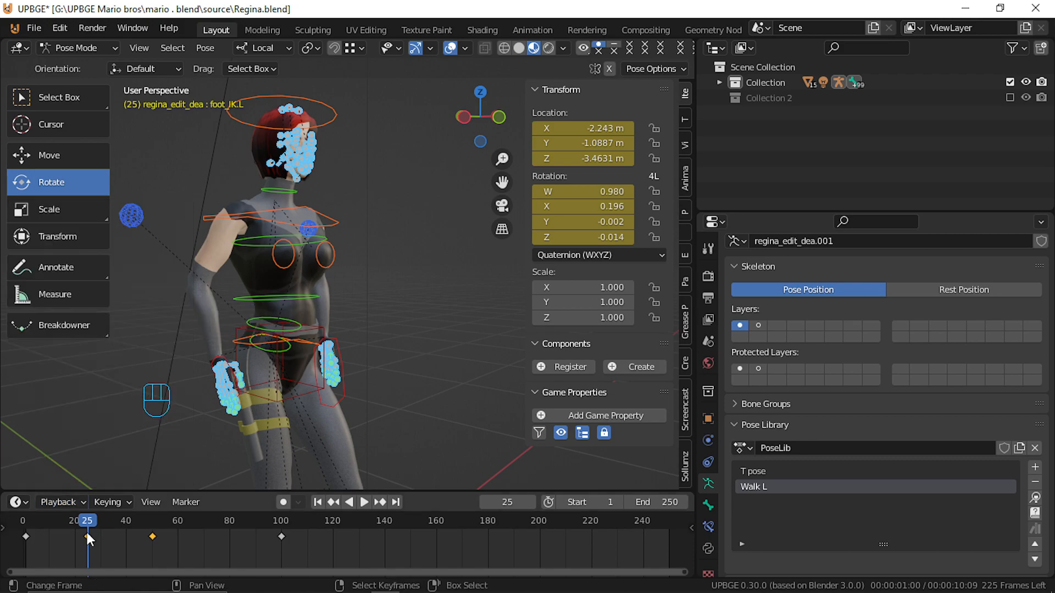
{"action": "left_click", "coordinate": [107, 504]}
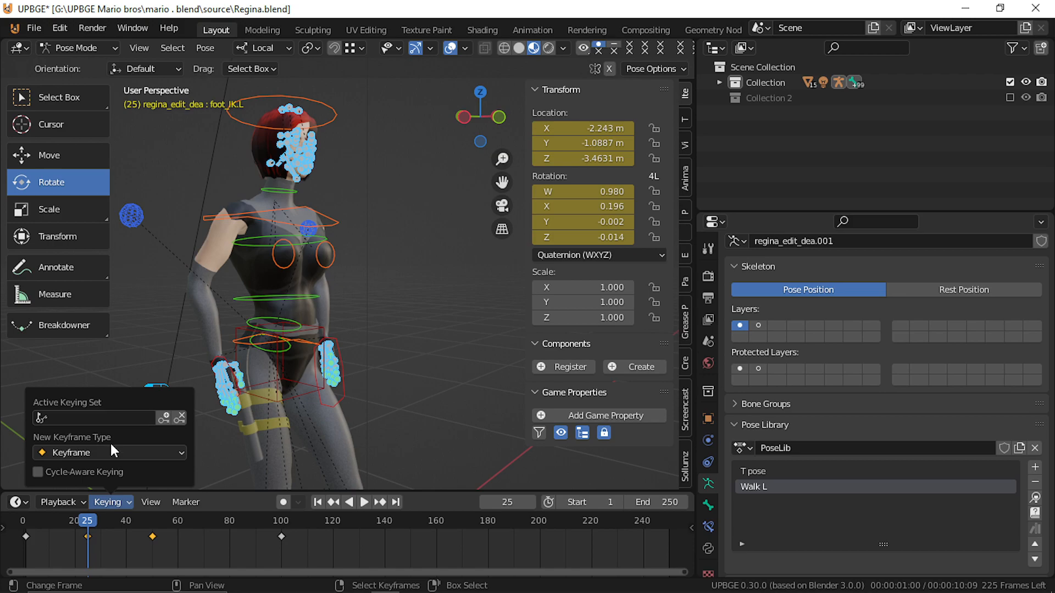
{"action": "left_click", "coordinate": [111, 420]}
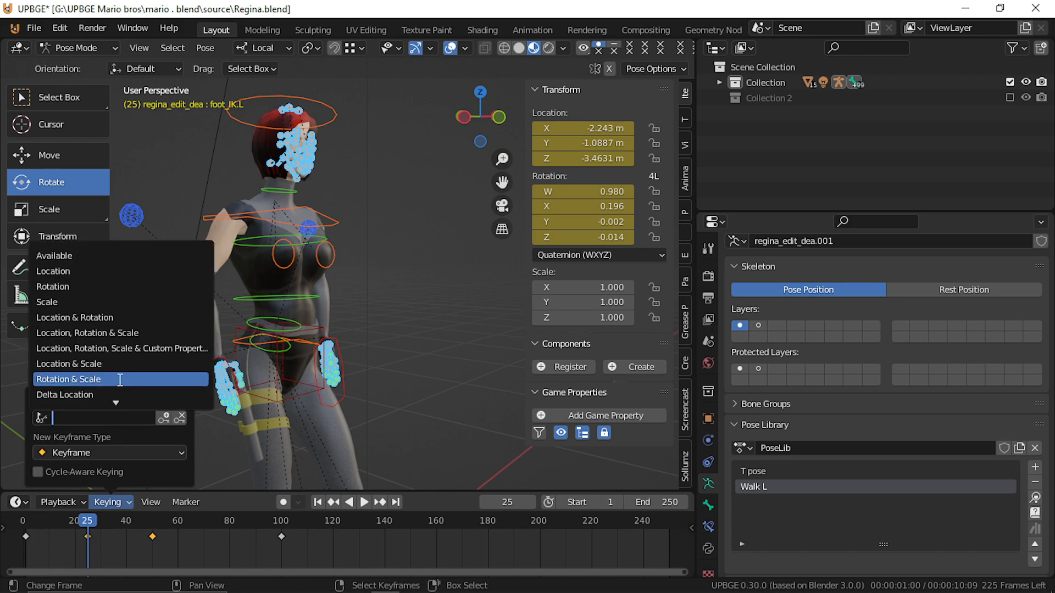
{"action": "left_click", "coordinate": [126, 319]}
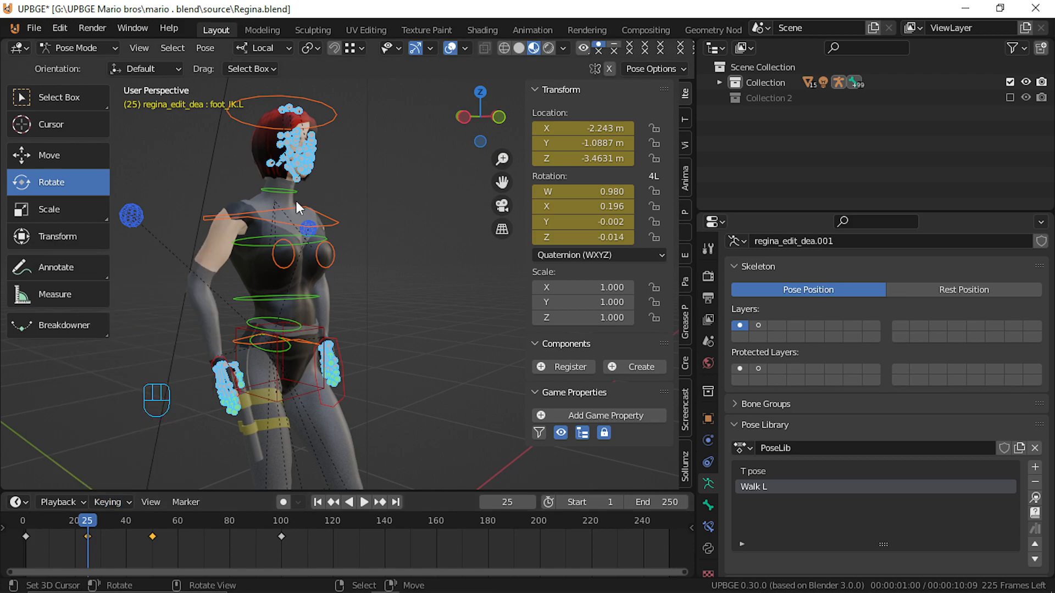
Scrub the walk up to frame 25 from the side and select the hip control bone spine05.
{"action": "scroll", "coordinate": [298, 217], "scroll_direction": "down", "scroll_amount": 3}
{"action": "middle_click_drag", "start_coordinate": [299, 216], "coordinate": [390, 237]}
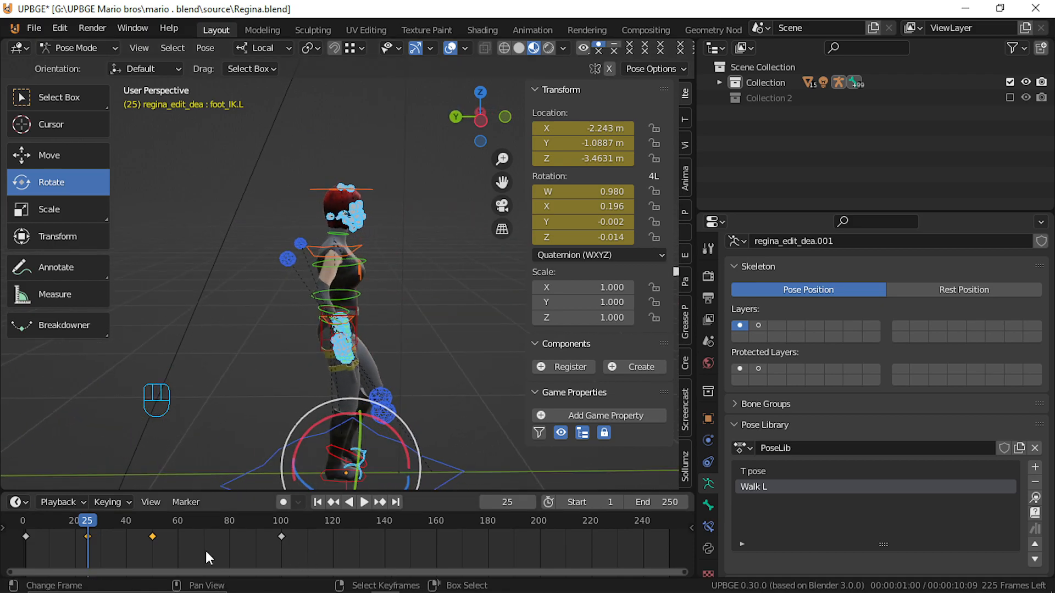
{"action": "left_click_drag", "start_coordinate": [63, 552], "coordinate": [89, 537]}
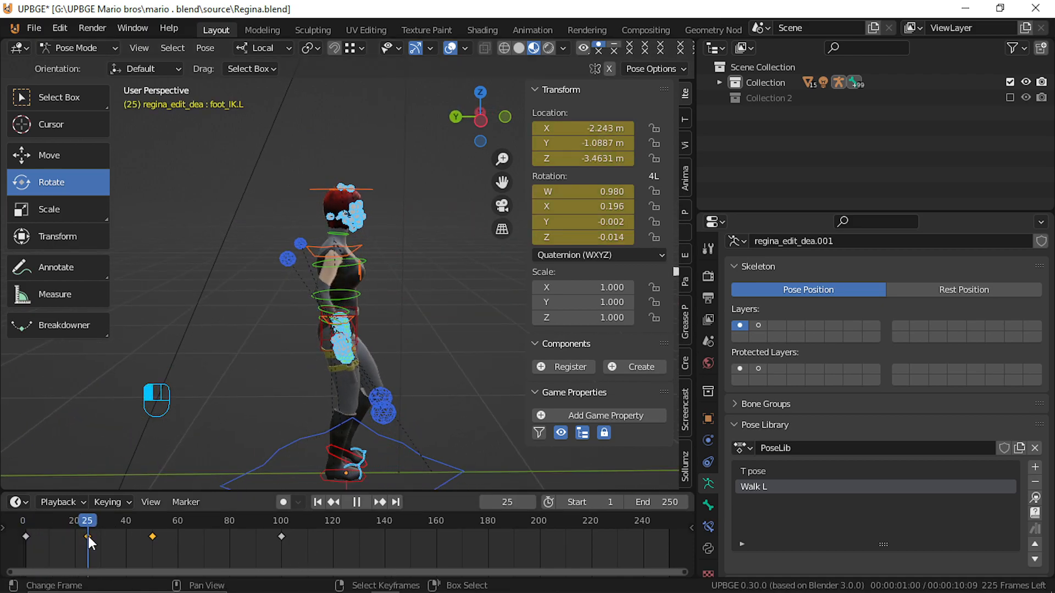
{"action": "key", "text": "space"}
{"action": "middle_click_drag", "start_coordinate": [345, 426], "coordinate": [232, 367]}
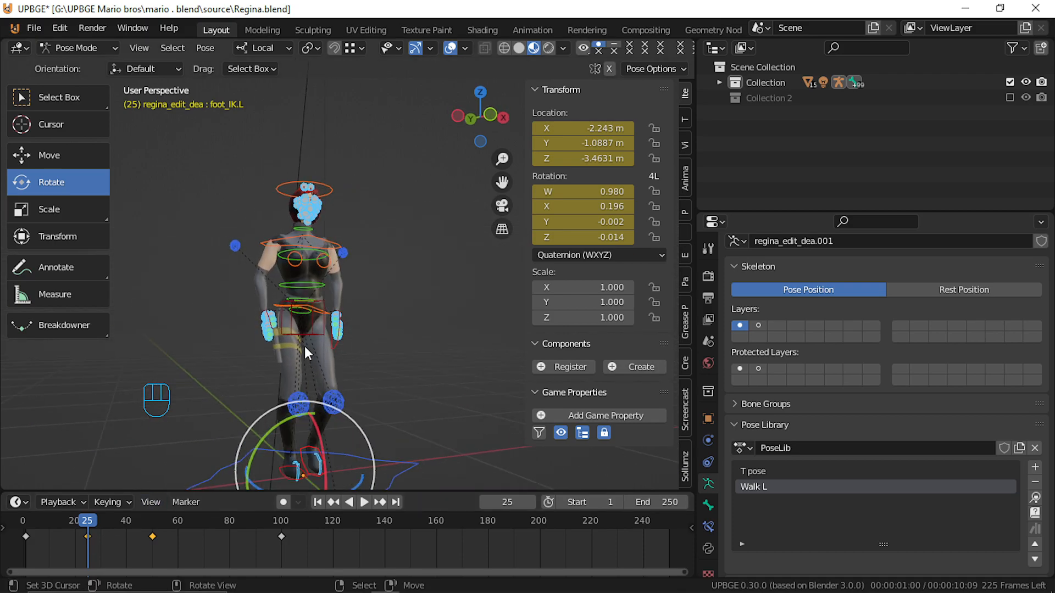
{"action": "left_click", "coordinate": [314, 334]}
{"action": "key", "text": "g"}
{"action": "key", "text": "z"}
{"action": "key", "text": "z"}
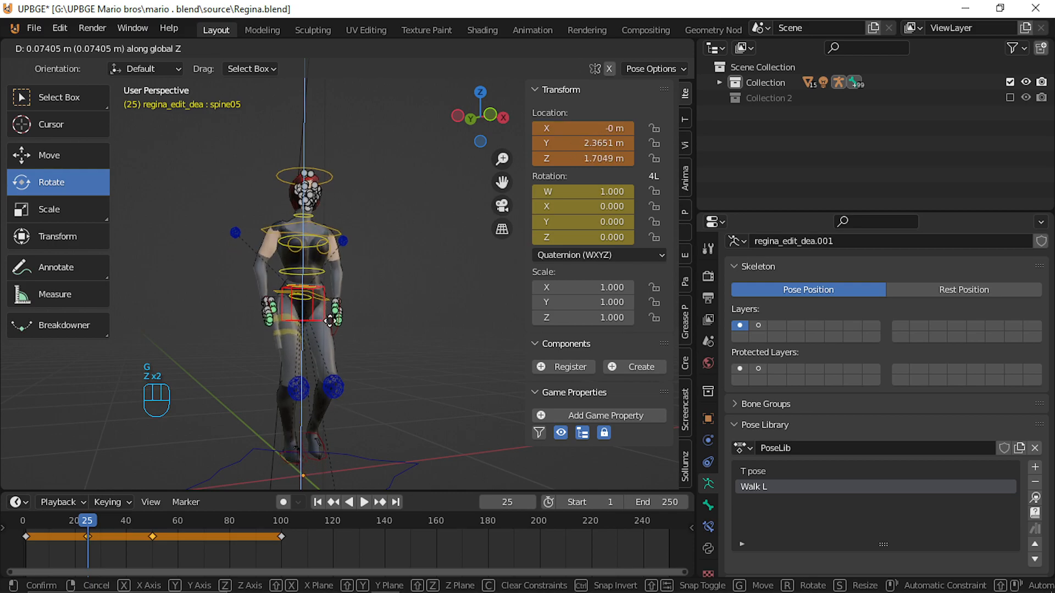
{"action": "right_click", "coordinate": [334, 326]}
At frame 1, lower the hip control bone spine05 along global Z by about 0.0575 m.
{"action": "middle_click_drag", "start_coordinate": [334, 326], "coordinate": [416, 364]}
{"action": "left_click_drag", "start_coordinate": [84, 550], "coordinate": [25, 553]}
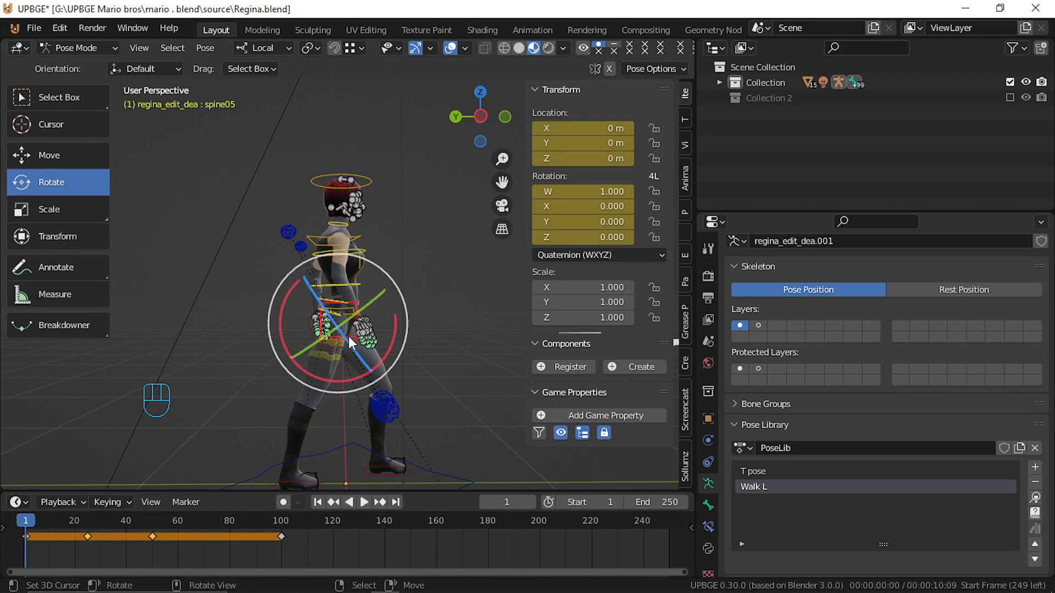
{"action": "key", "text": "g"}
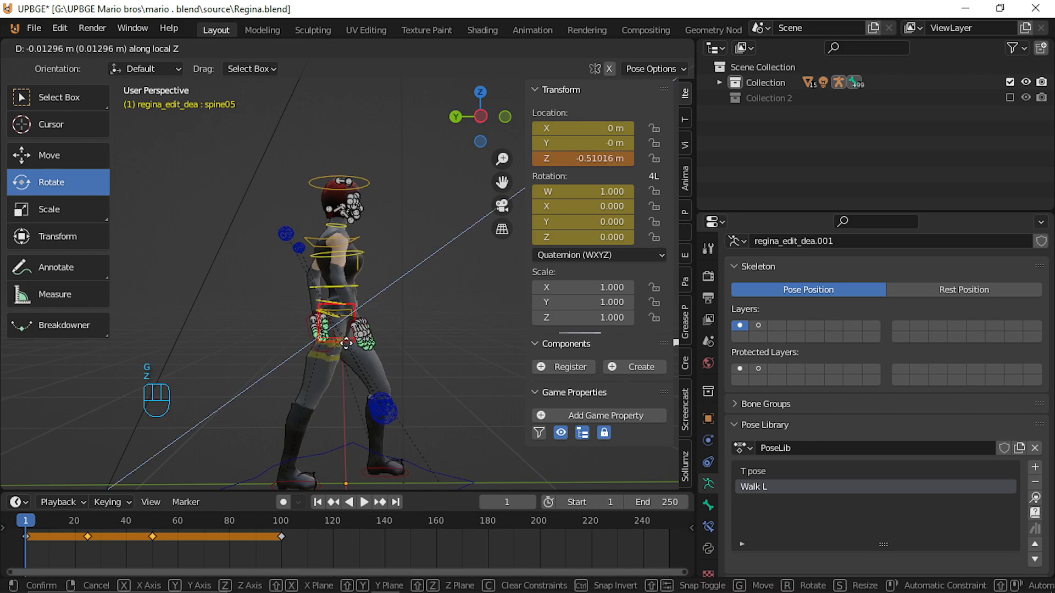
{"action": "key", "text": "z"}
{"action": "key", "text": "z"}
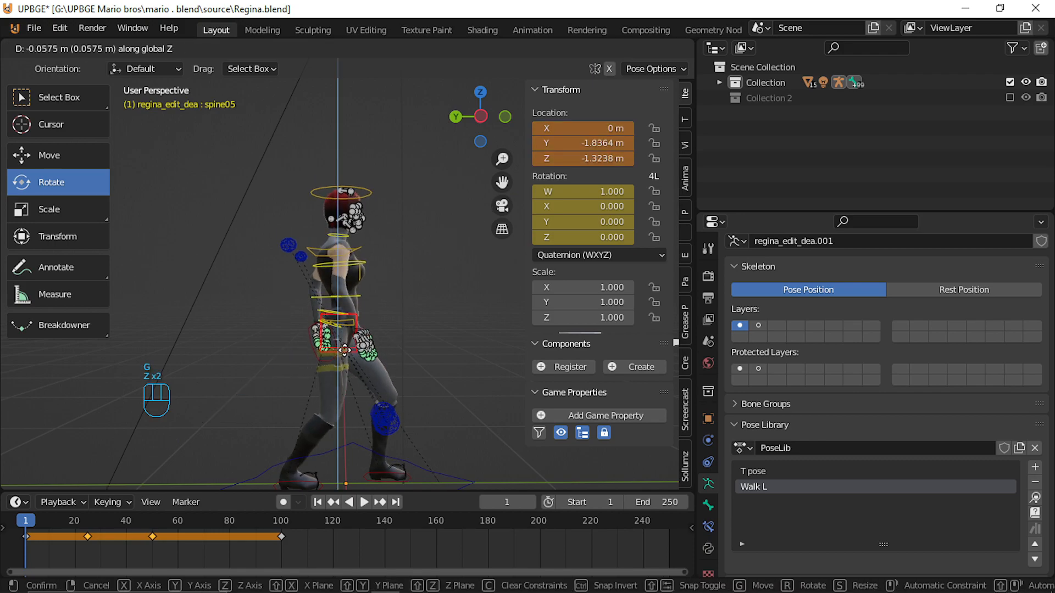
{"action": "left_click", "coordinate": [346, 352]}
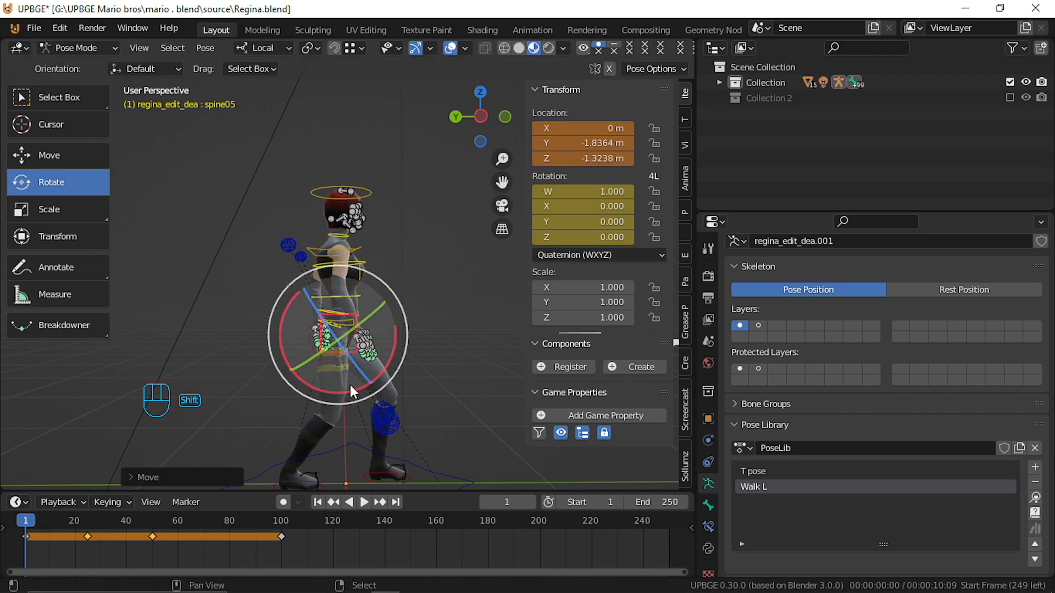
Raise the hip control bone spine05 along global Z to a local location of about Y -1.22 m, Z -0.88 m.
{"action": "middle_click_drag", "start_coordinate": [353, 392], "coordinate": [360, 340], "text": "shift"}
{"action": "key", "text": "g"}
{"action": "key", "text": "z"}
{"action": "key", "text": "z"}
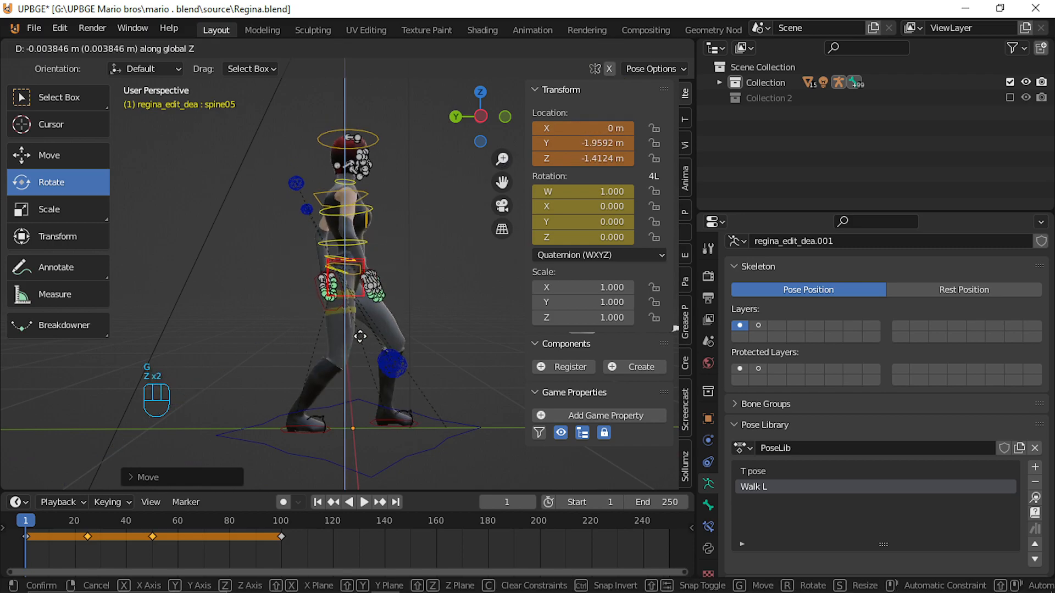
{"action": "left_click", "coordinate": [360, 332]}
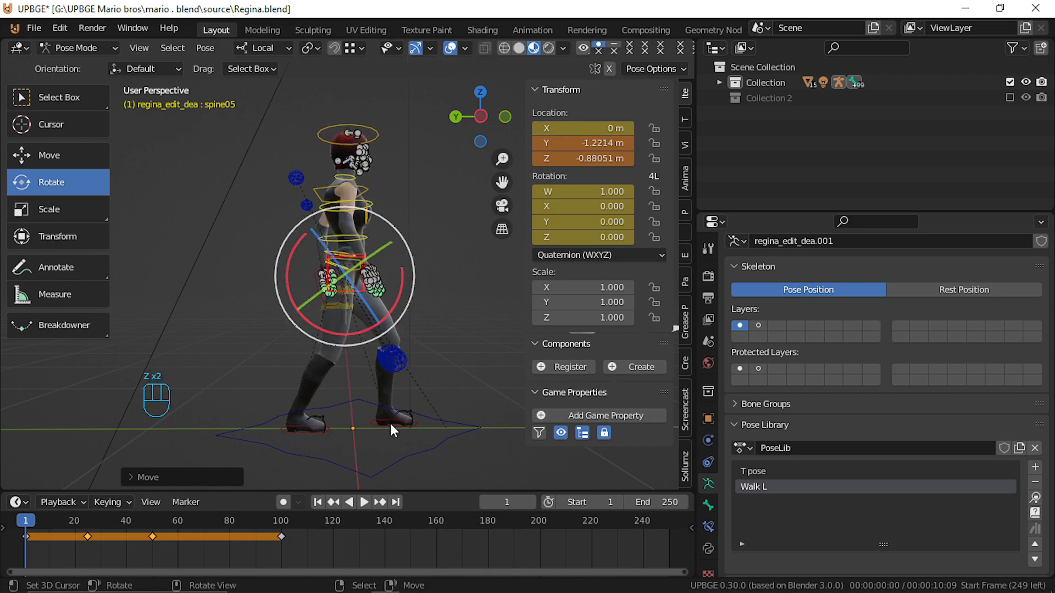
From the right side view, rotate the front foot control foot_IK.L about 18 degrees so its toe points up.
{"action": "left_click", "coordinate": [394, 423]}
{"action": "middle_click_drag", "start_coordinate": [351, 397], "coordinate": [12, 297]}
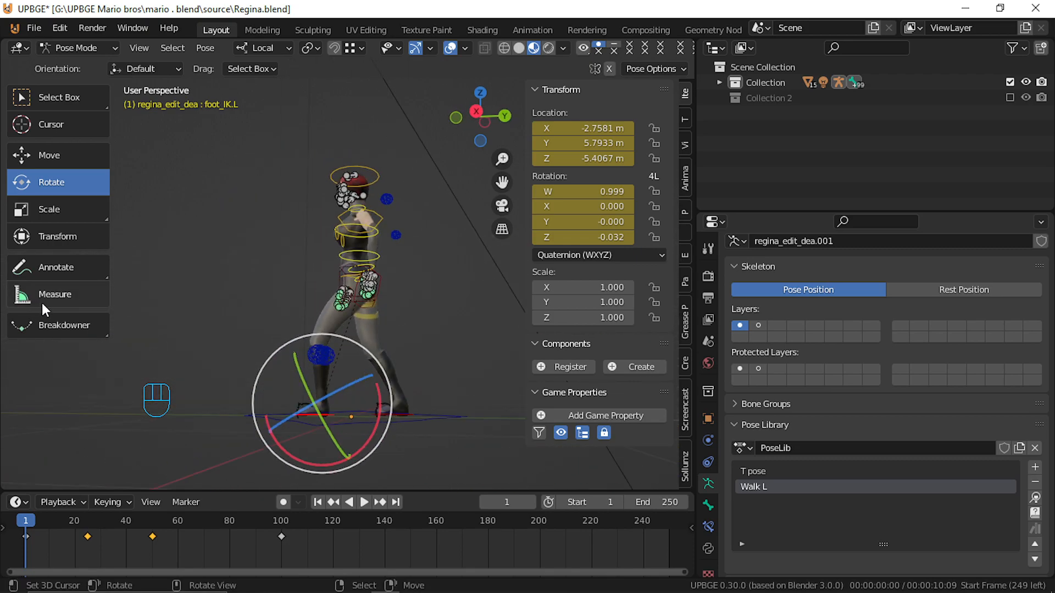
{"action": "key", "text": "KP_3"}
{"action": "scroll", "coordinate": [179, 535], "scroll_direction": "up", "scroll_amount": 2}
{"action": "scroll", "coordinate": [329, 381], "scroll_direction": "up", "scroll_amount": 5}
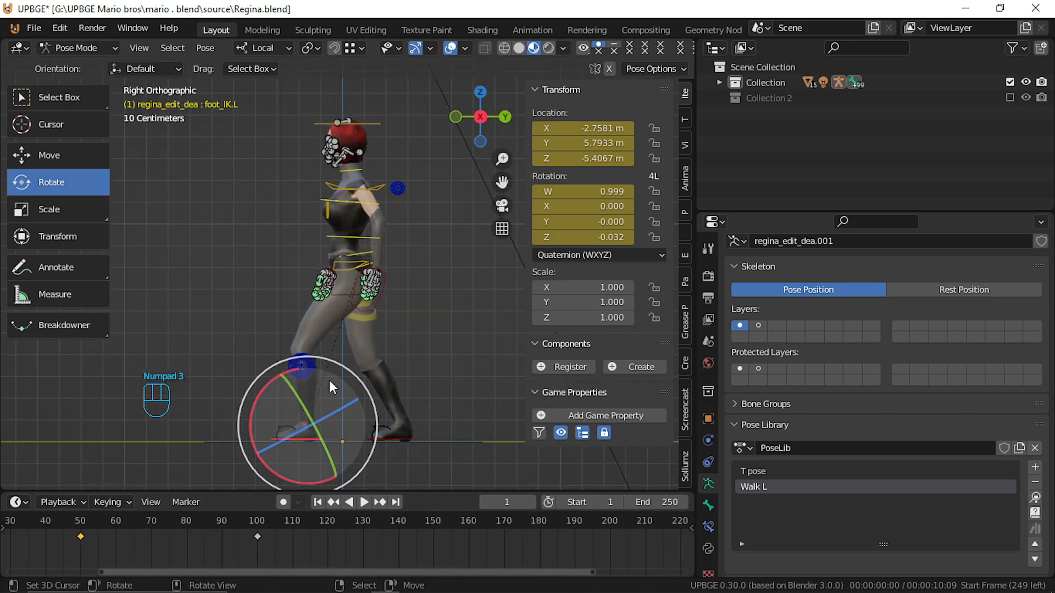
{"action": "middle_click_drag", "start_coordinate": [322, 400], "coordinate": [331, 269], "text": "shift"}
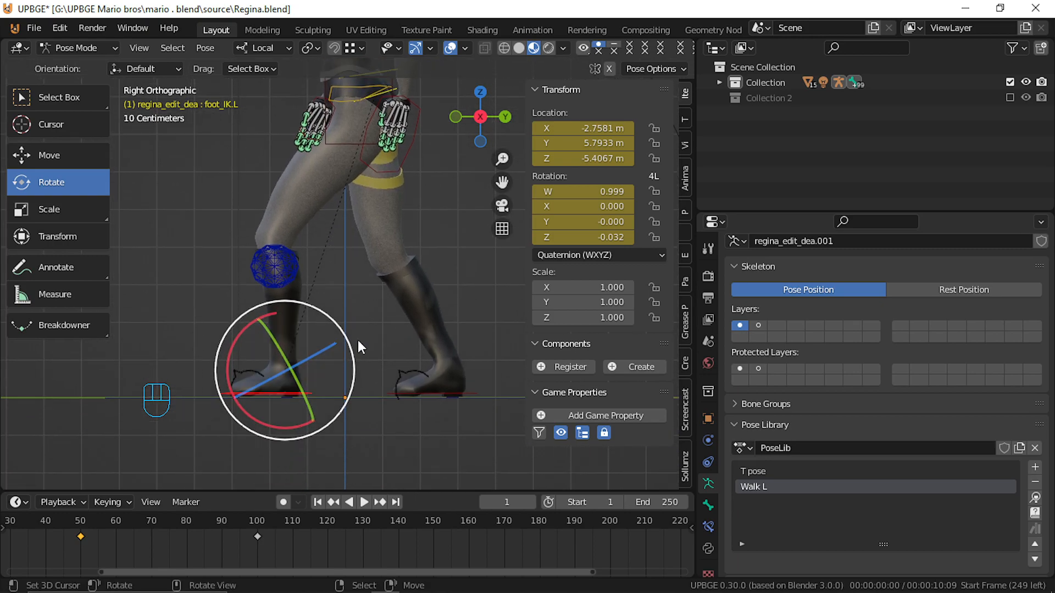
{"action": "key", "text": "r"}
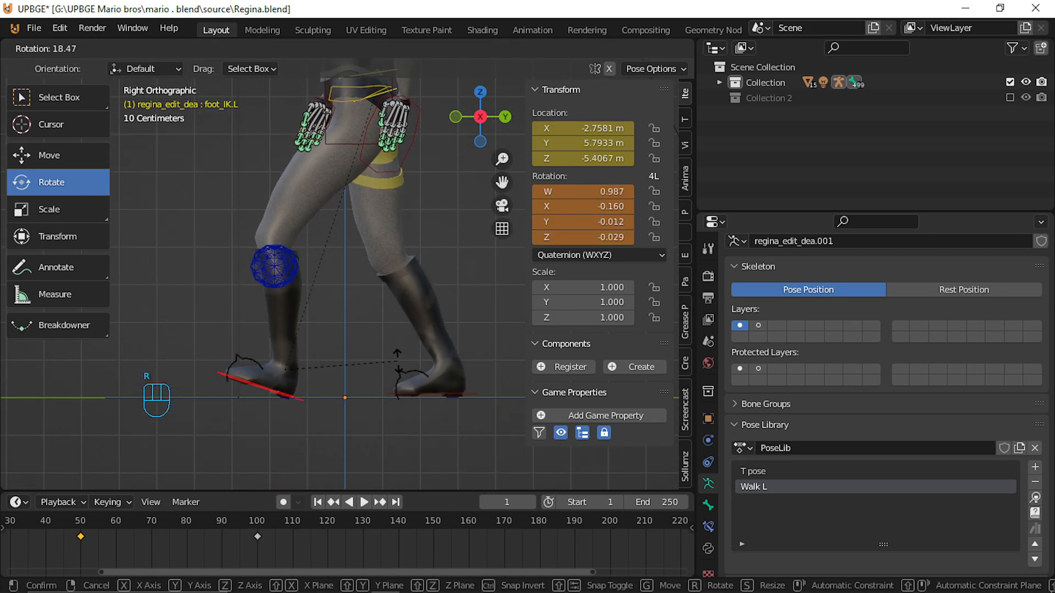
{"action": "left_click", "coordinate": [446, 373]}
Tilt the rear foot control foot_IK.R heel-up to quaternion W 0.970, X 0.245 and adjust its height along Z.
{"action": "right_click", "coordinate": [468, 394]}
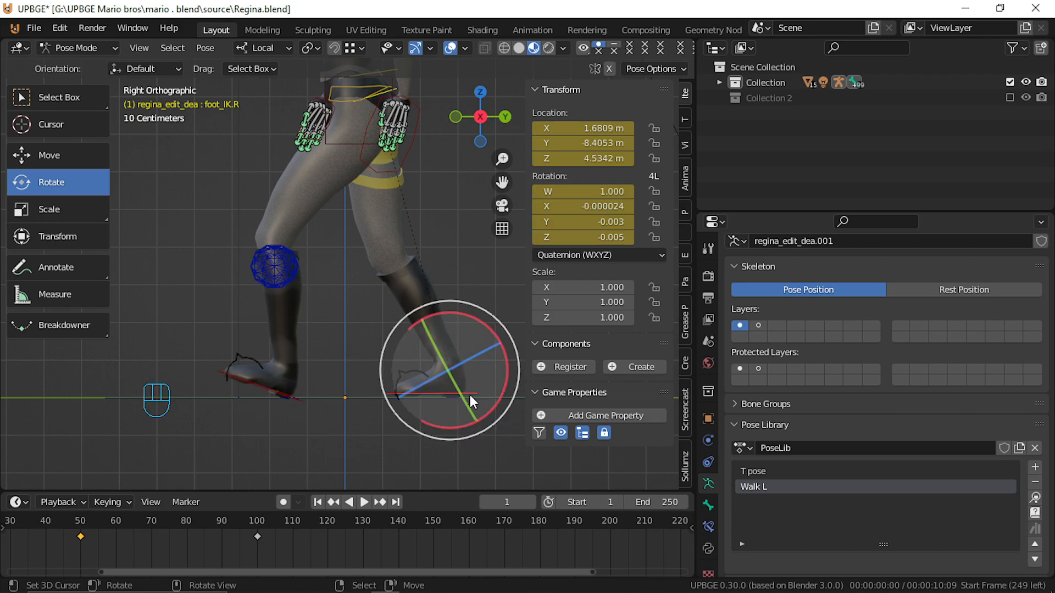
{"action": "left_click_drag", "start_coordinate": [501, 358], "coordinate": [500, 338]}
{"action": "right_click", "coordinate": [499, 339]}
{"action": "key", "text": "g"}
{"action": "key", "text": "z"}
{"action": "key", "text": "z"}
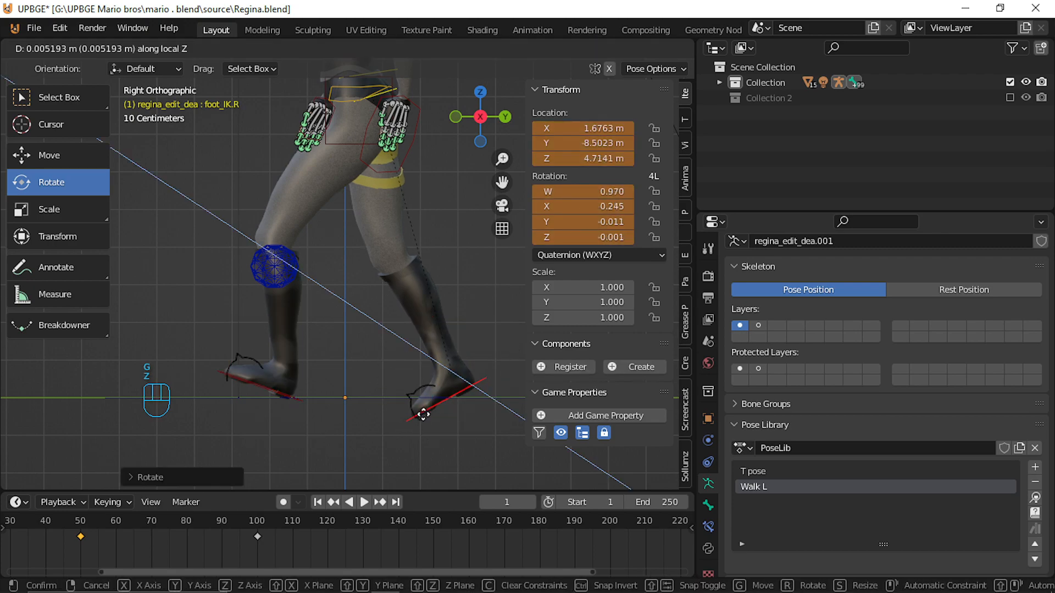
{"action": "left_click", "coordinate": [426, 388]}
Bend the rear toe bone toe1-1_R flat to the ground and raise foot_IK.R about 0.01 m along global Z.
{"action": "left_click", "coordinate": [426, 375]}
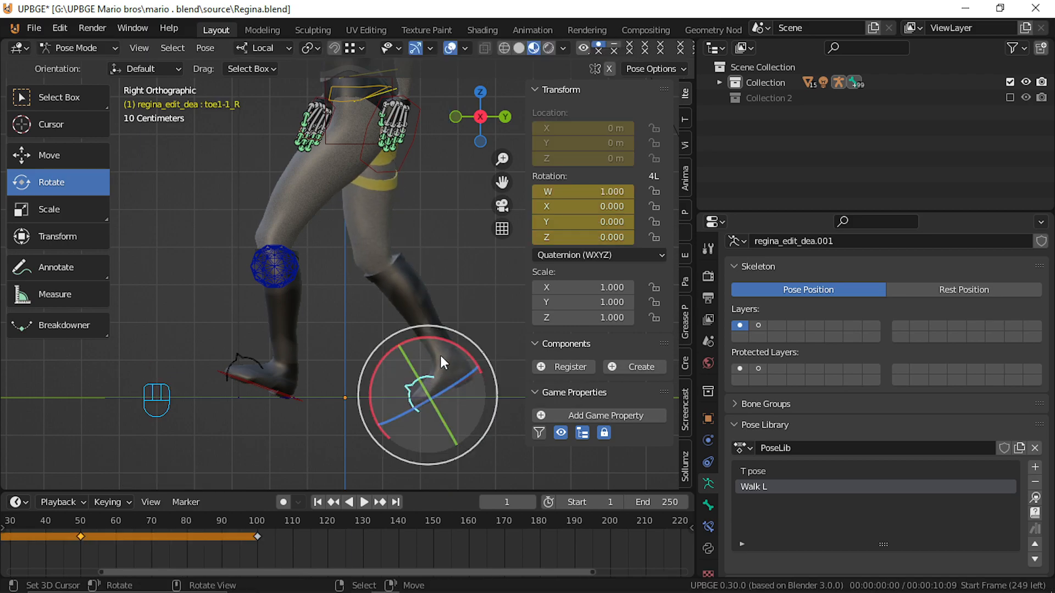
{"action": "mouse_move", "coordinate": [471, 357]}
{"action": "left_mouse_down"}
{"action": "mouse_move", "coordinate": [475, 380]}
{"action": "mouse_move", "coordinate": [460, 358]}
{"action": "left_mouse_up"}
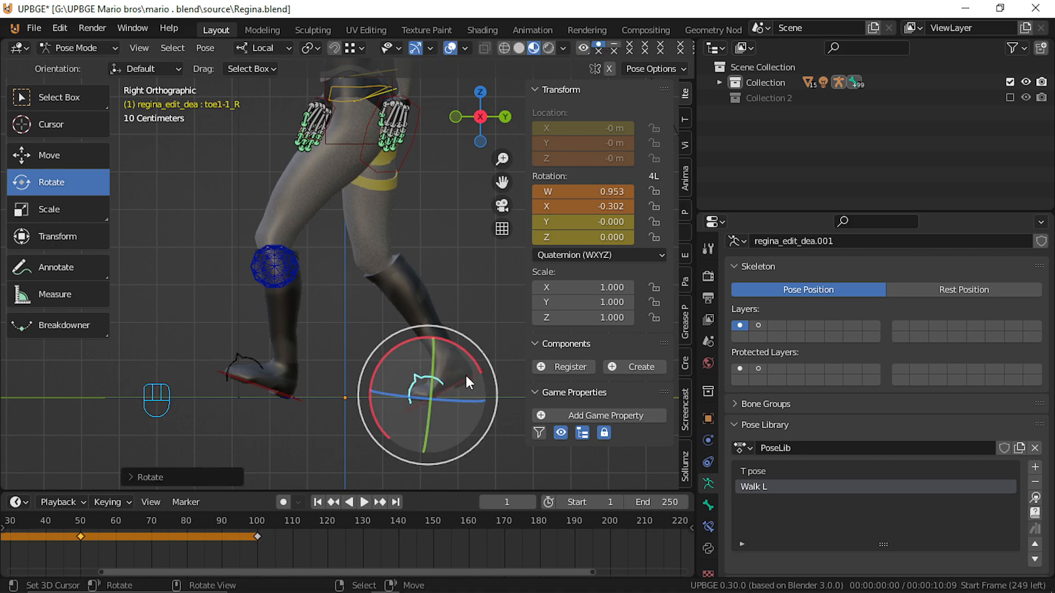
{"action": "left_click", "coordinate": [465, 374]}
{"action": "key", "text": "g"}
{"action": "key", "text": "z"}
{"action": "key", "text": "z"}
{"action": "key", "text": "z"}
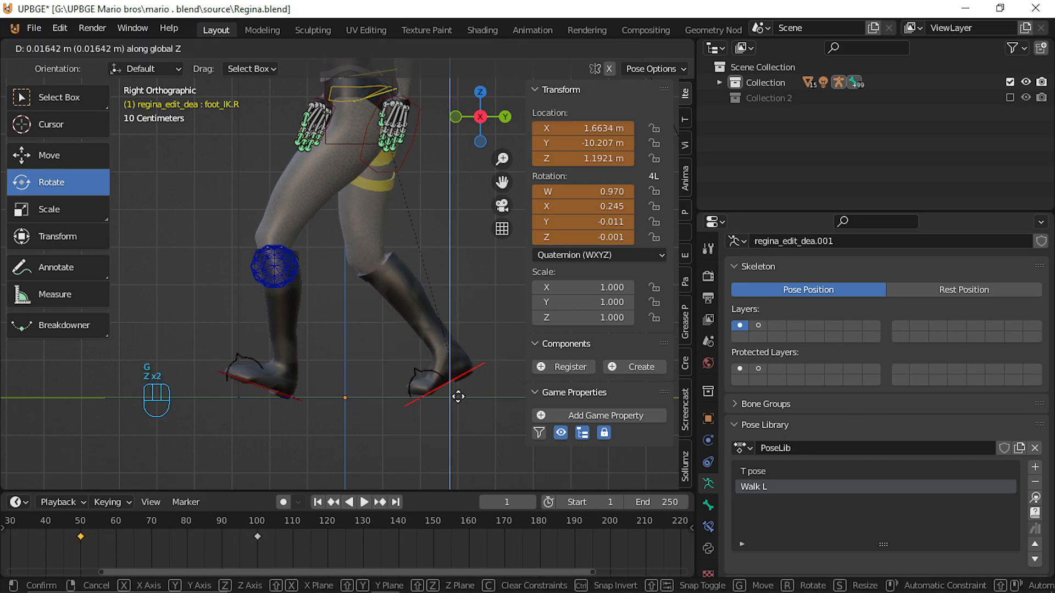
{"action": "key", "text": "shift"}
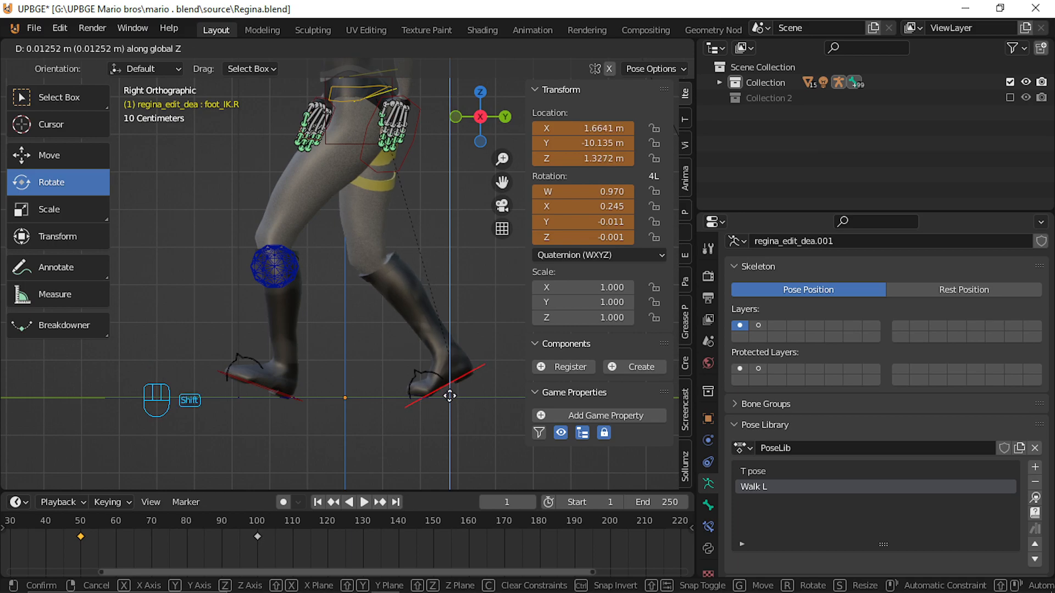
{"action": "left_click", "coordinate": [449, 400]}
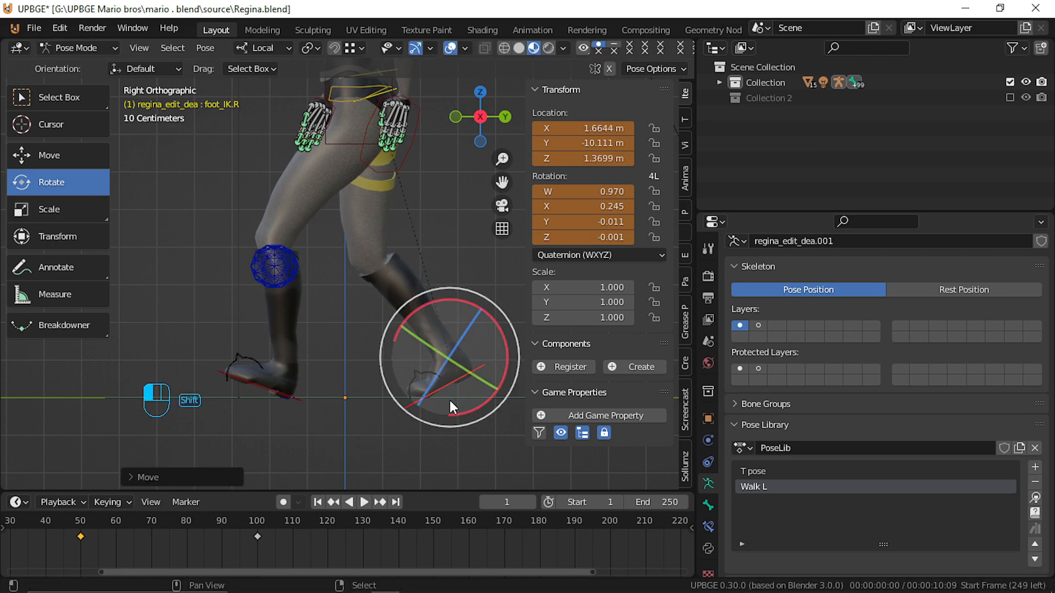
Rotate the rear toe bone toe1-1_R slightly about its local X axis to a quaternion X of about -0.292.
{"action": "left_click", "coordinate": [430, 367]}
{"action": "key", "text": "r"}
{"action": "key", "text": "r"}
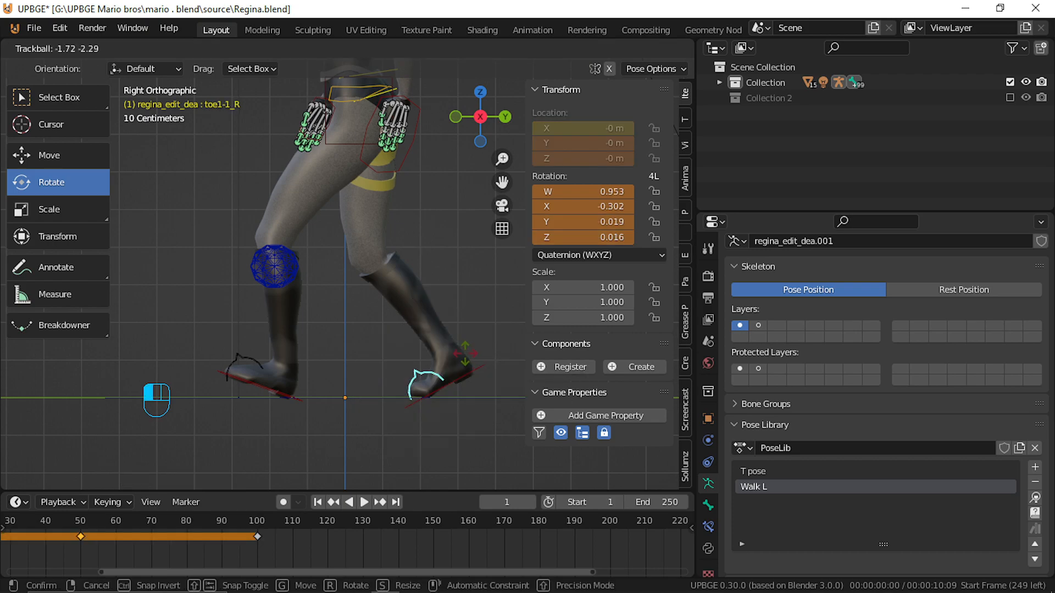
{"action": "key", "text": "r"}
{"action": "key", "text": "x"}
{"action": "key", "text": "x"}
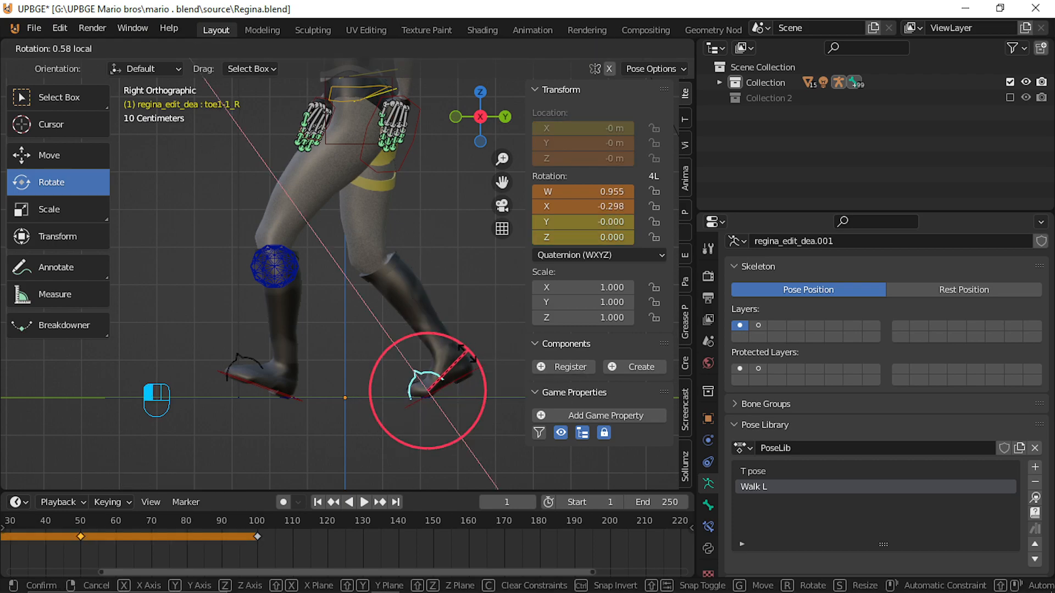
{"action": "left_click", "coordinate": [461, 356]}
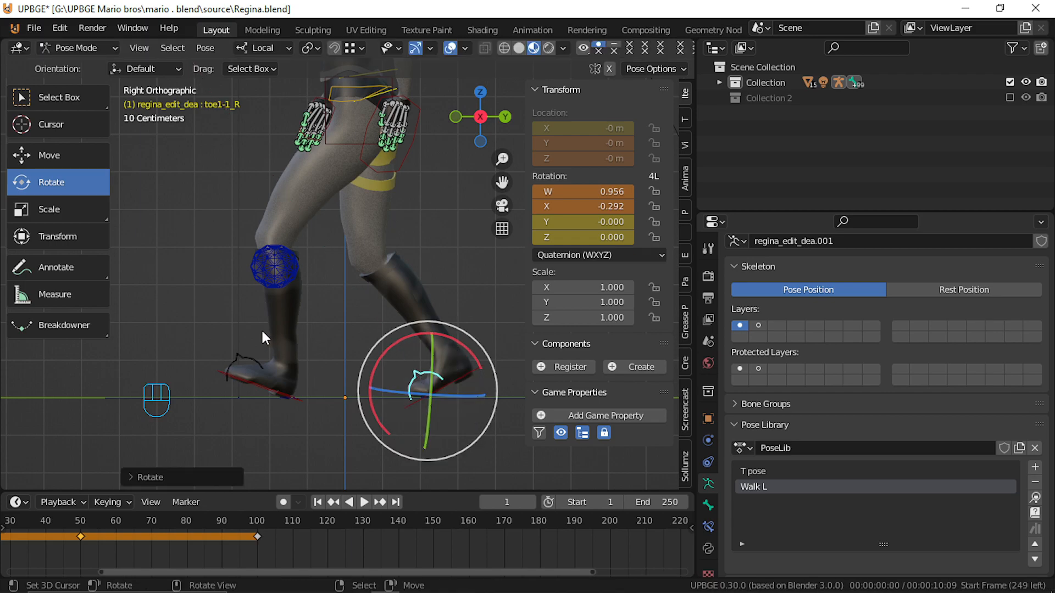
Bend the front toe bone toe1-1_L upward to a quaternion X of about -0.150.
{"action": "left_click", "coordinate": [244, 352]}
{"action": "key", "text": "r"}
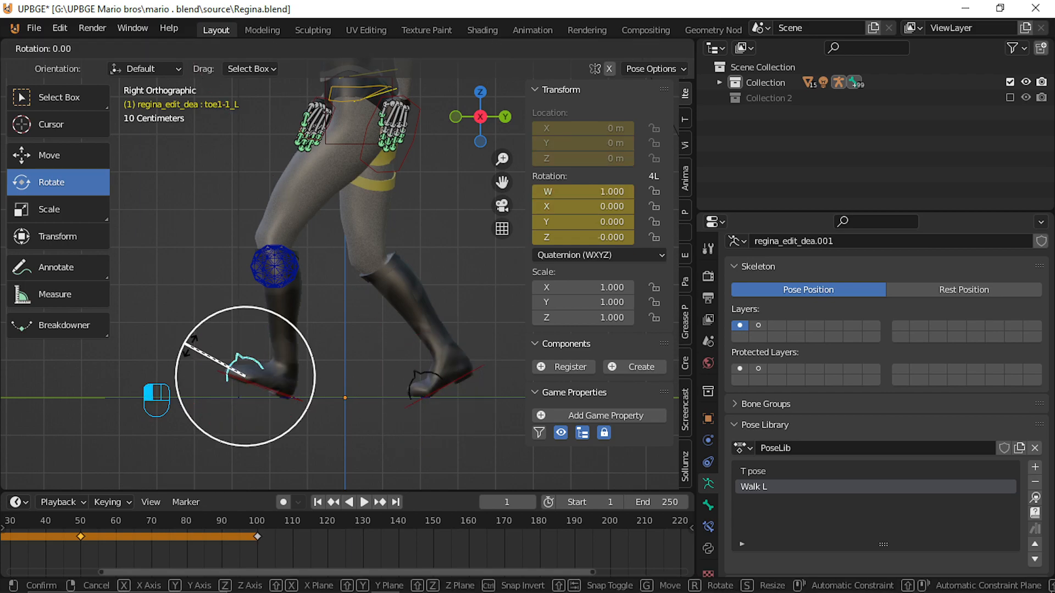
{"action": "left_click", "coordinate": [198, 339]}
Select all bones and insert a Location & Rotation keyframe at frame 1.
{"action": "scroll", "coordinate": [171, 534], "scroll_direction": "down", "scroll_amount": 2}
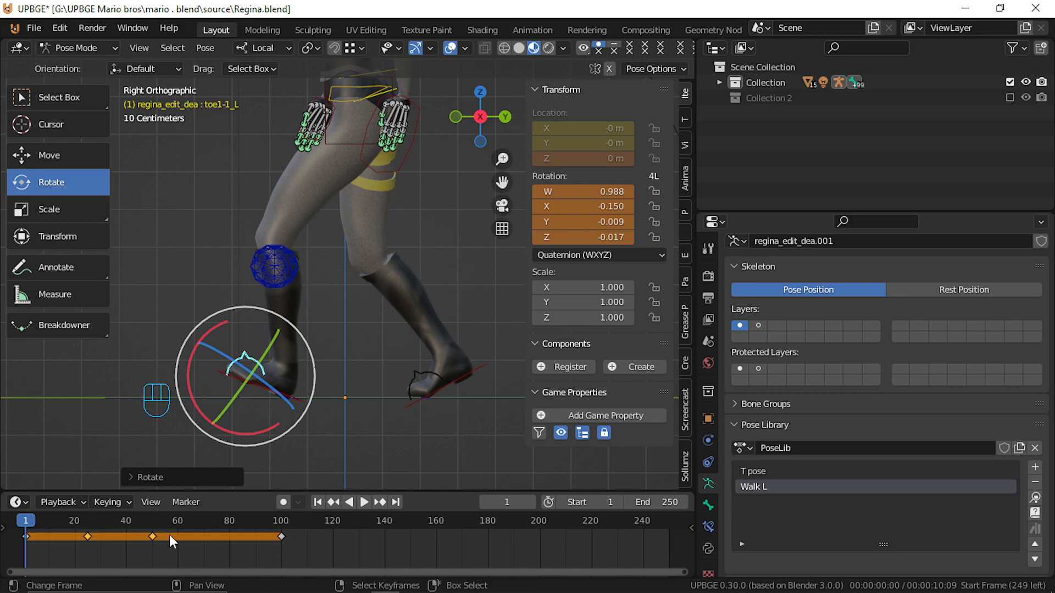
{"action": "key", "text": "a"}
{"action": "key", "text": "a"}
{"action": "key", "text": "i"}
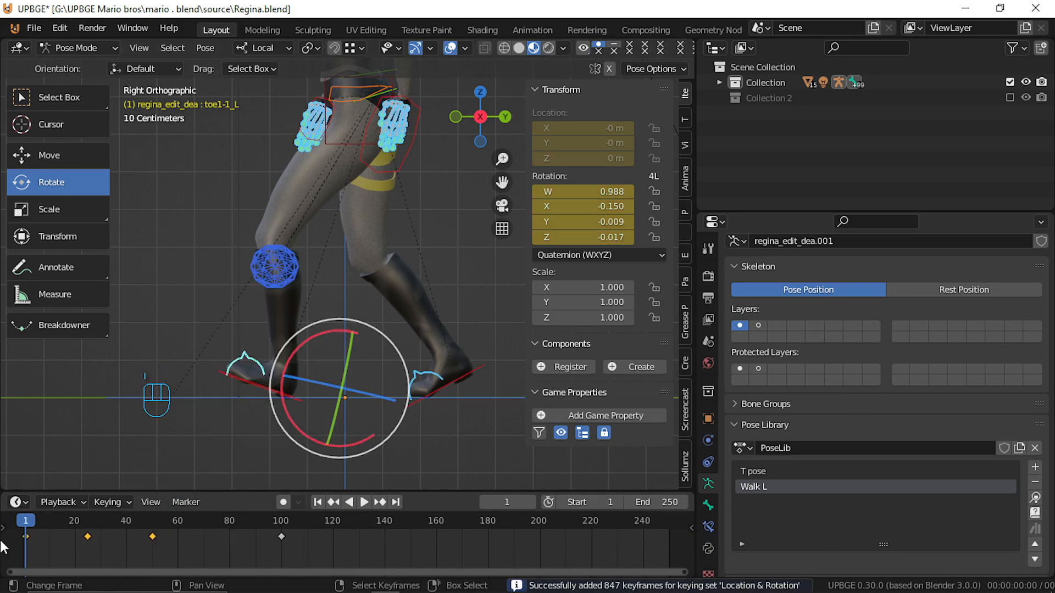
Duplicate the keyframes at frame 1 onto frame 100.
{"action": "left_click", "coordinate": [24, 536]}
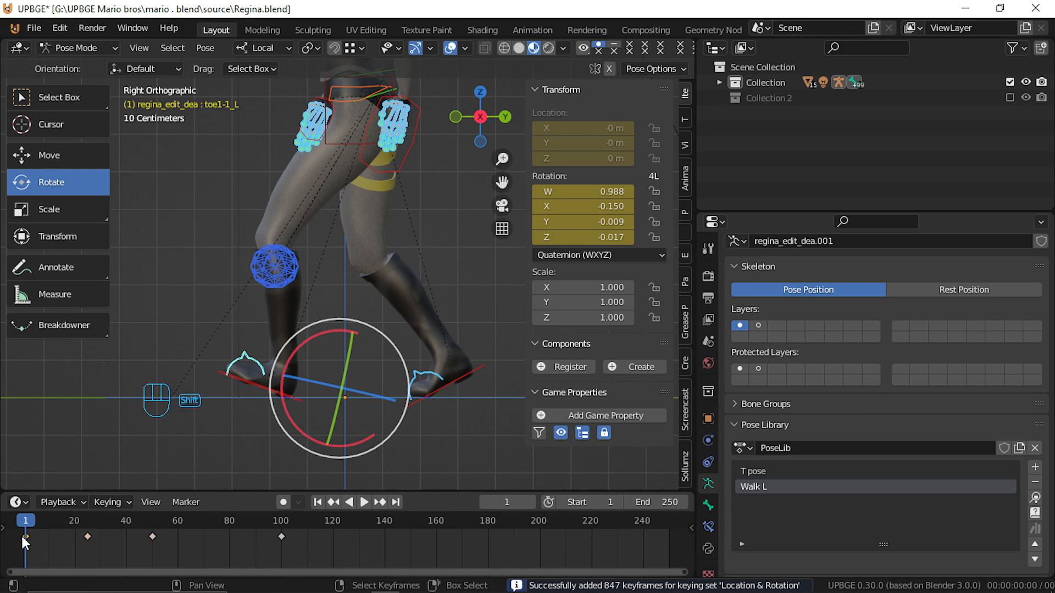
{"action": "key", "text": "shift+d"}
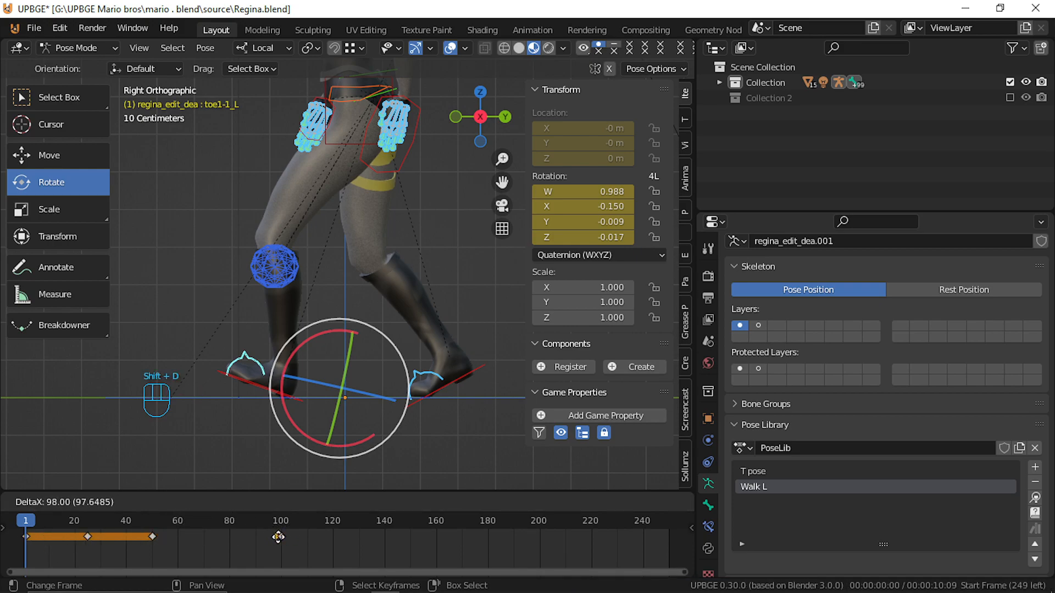
{"action": "left_click", "coordinate": [280, 537]}
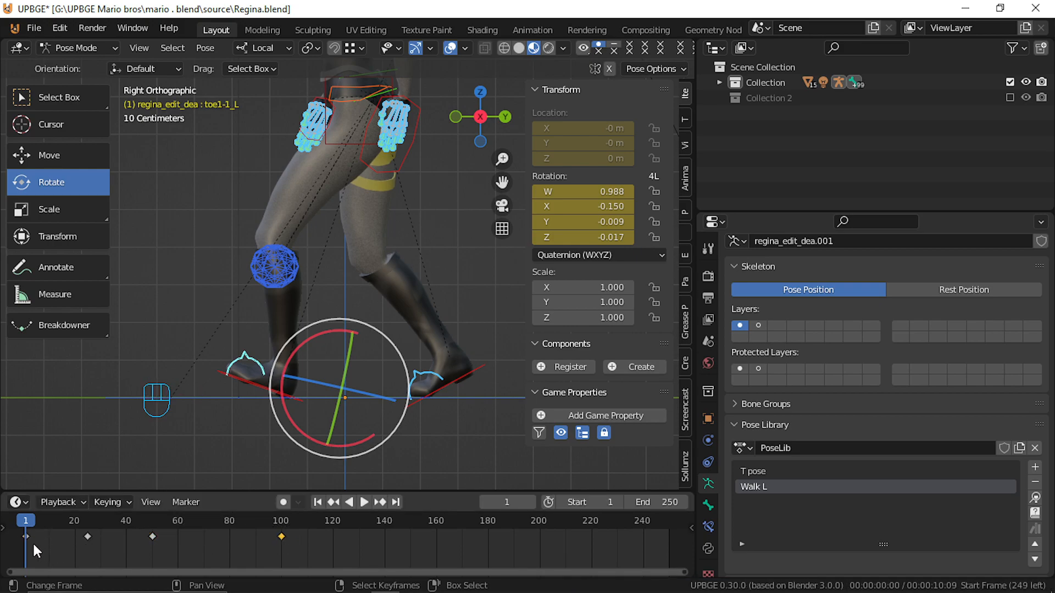
Try to copy the full pose from frame 1 and paste it mirrored at frame 50.
{"action": "key", "text": "a"}
{"action": "key", "text": "a"}
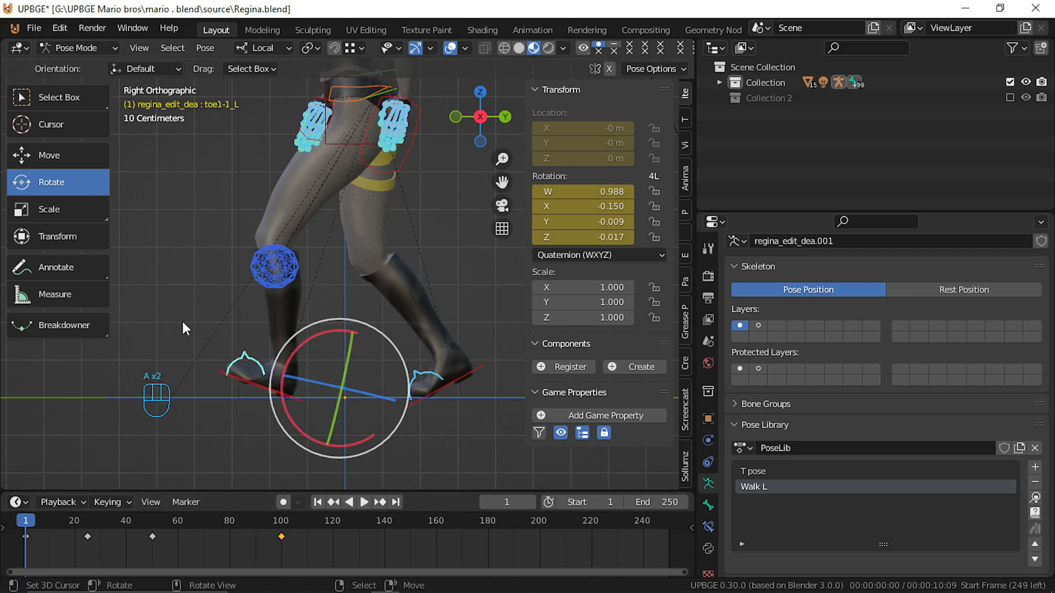
{"action": "key", "text": "ctrl+c"}
{"action": "left_click", "coordinate": [174, 315]}
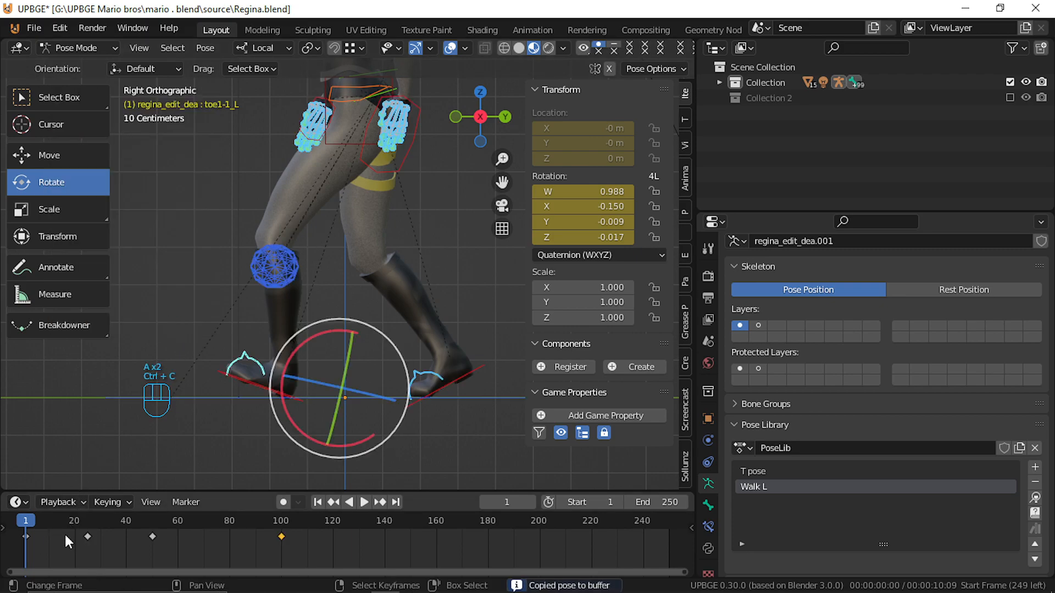
{"action": "left_click_drag", "start_coordinate": [64, 533], "coordinate": [151, 564]}
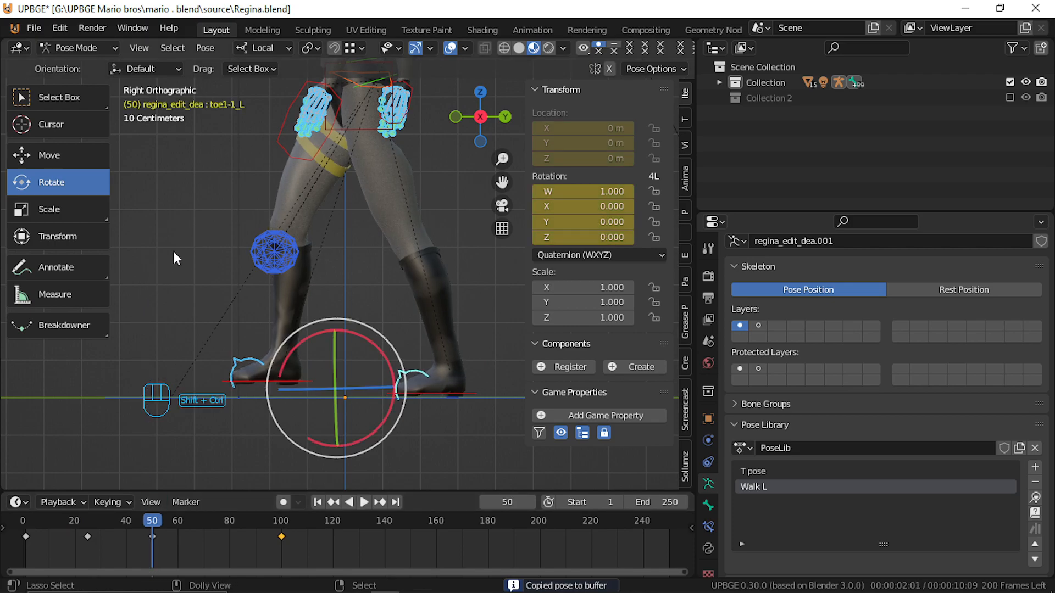
{"action": "key", "text": "ctrl+shift+c"}
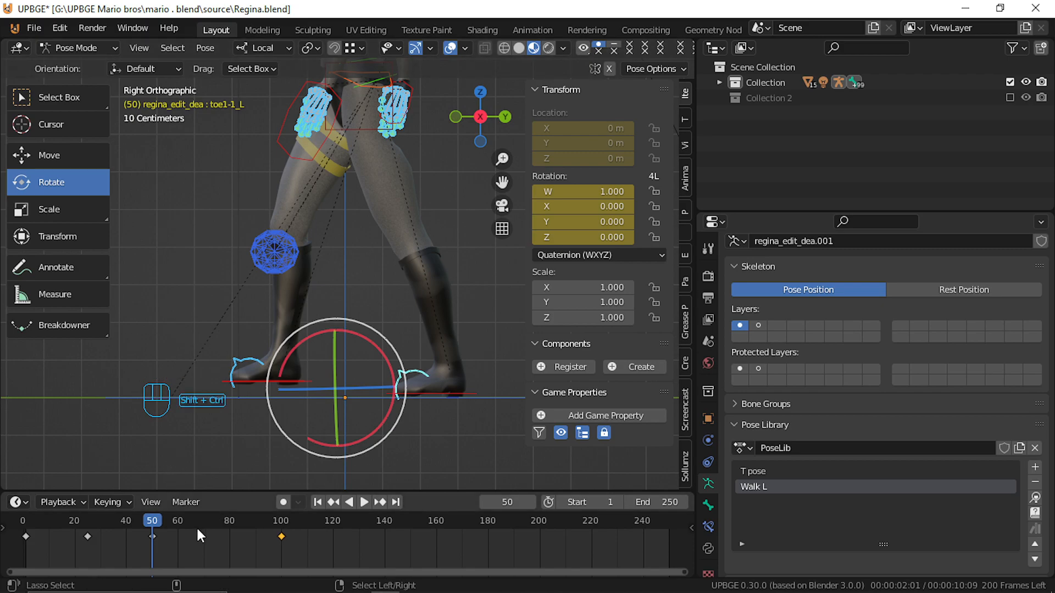
{"action": "key", "text": "ctrl+c"}
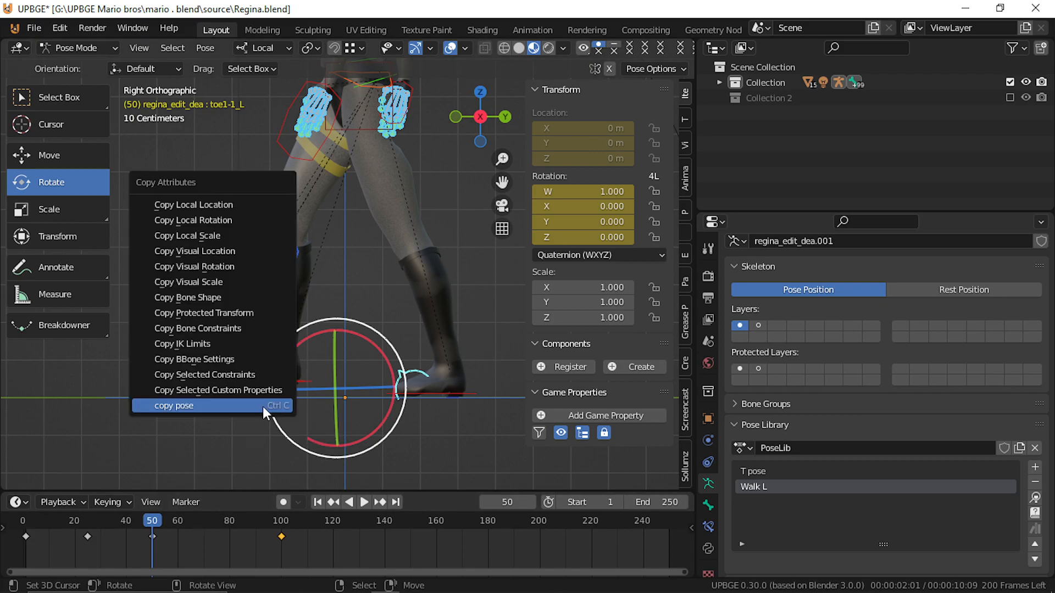
{"action": "left_click", "coordinate": [263, 407]}
{"action": "key", "text": "ctrl+shift+v"}
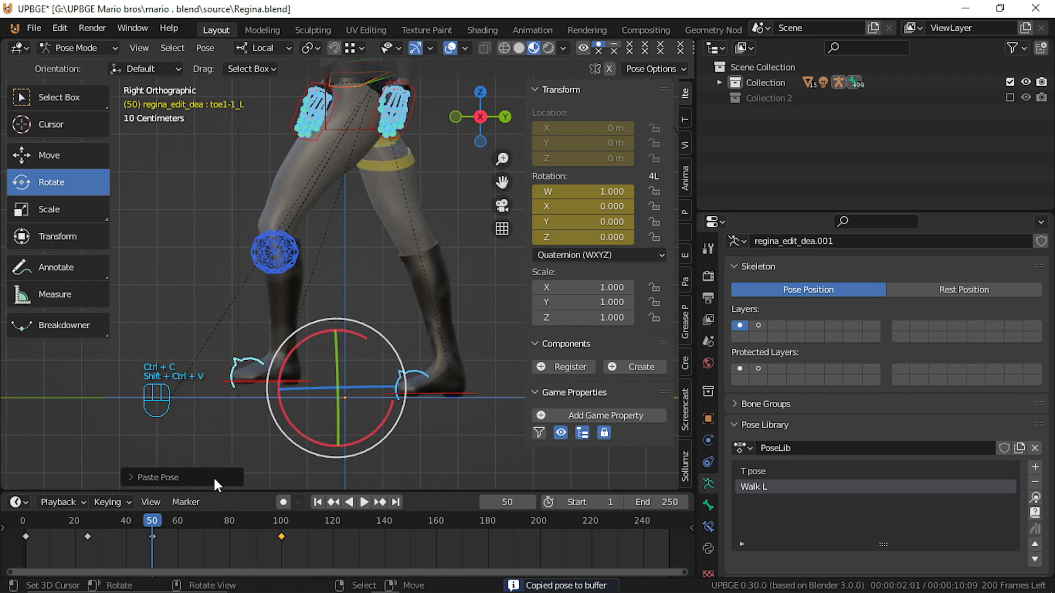
Copy the full pose at frame 1, paste it mirrored at frame 50, and insert a keyframe there.
{"action": "left_click_drag", "start_coordinate": [171, 532], "coordinate": [25, 551]}
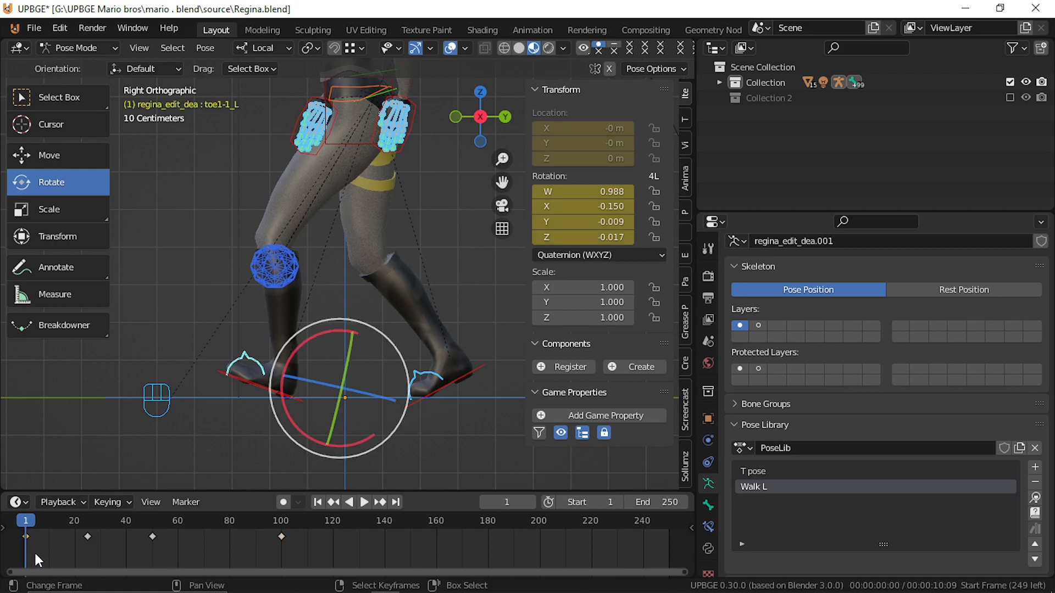
{"action": "key", "text": "ctrl+shift+c"}
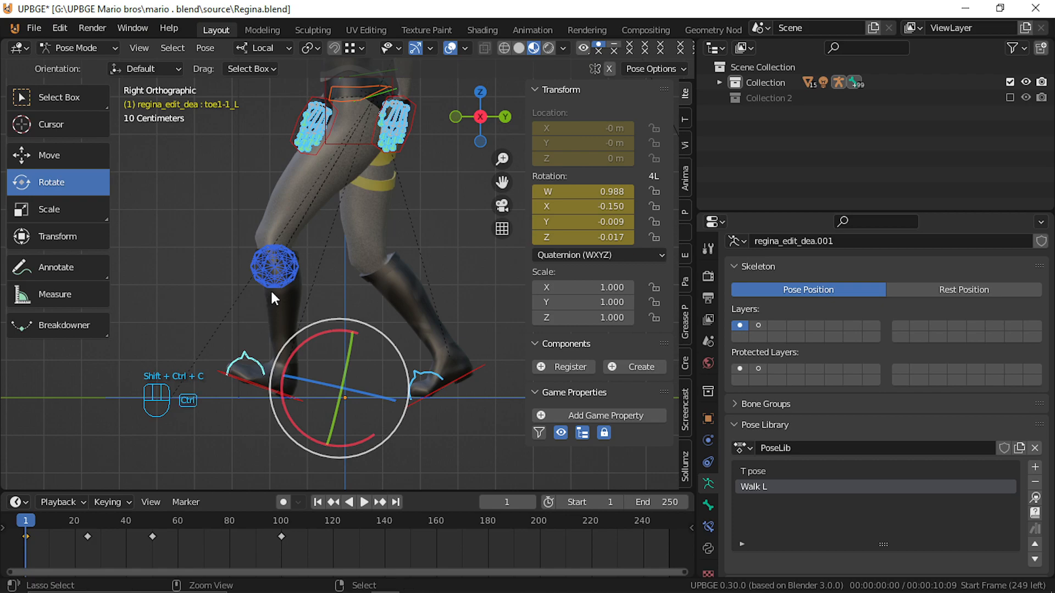
{"action": "key", "text": "ctrl+c"}
{"action": "left_click", "coordinate": [271, 291]}
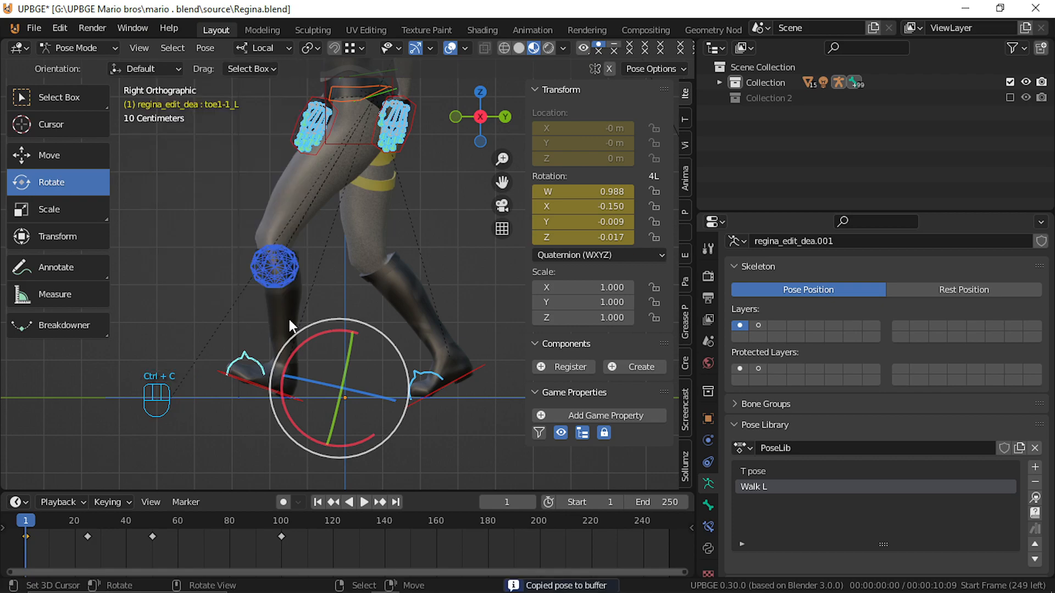
{"action": "mouse_move", "coordinate": [154, 547]}
{"action": "left_mouse_down"}
{"action": "mouse_move", "coordinate": [298, 563]}
{"action": "mouse_move", "coordinate": [101, 542]}
{"action": "mouse_move", "coordinate": [151, 561]}
{"action": "left_mouse_up"}
{"action": "key", "text": "shift+ctrl+v"}
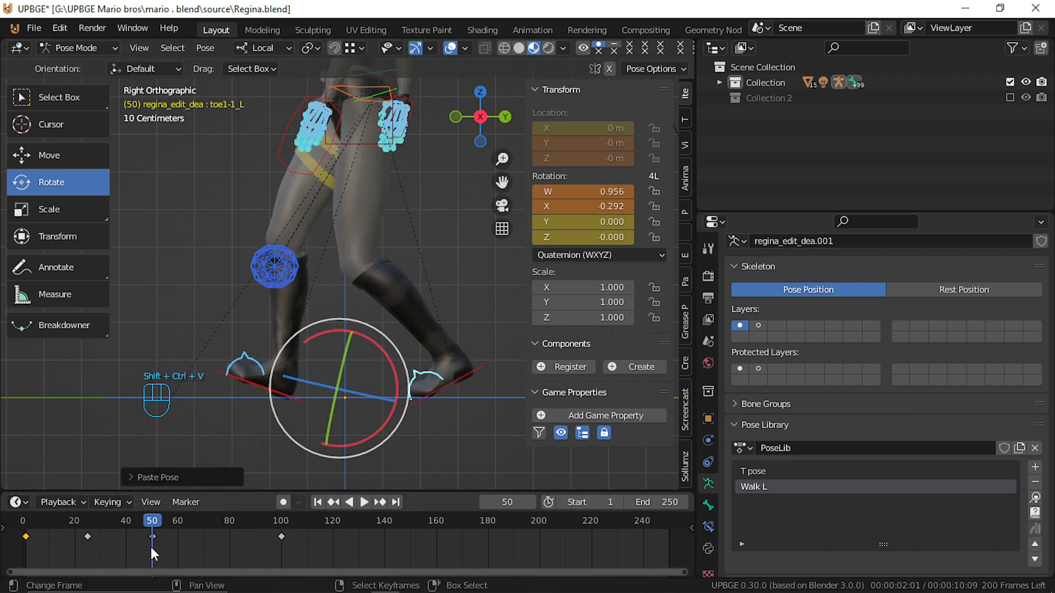
{"action": "key", "text": "i"}
Select all bones and copy the full passing pose at frame 25.
{"action": "left_click_drag", "start_coordinate": [150, 528], "coordinate": [188, 568]}
{"action": "left_click", "coordinate": [87, 537]}
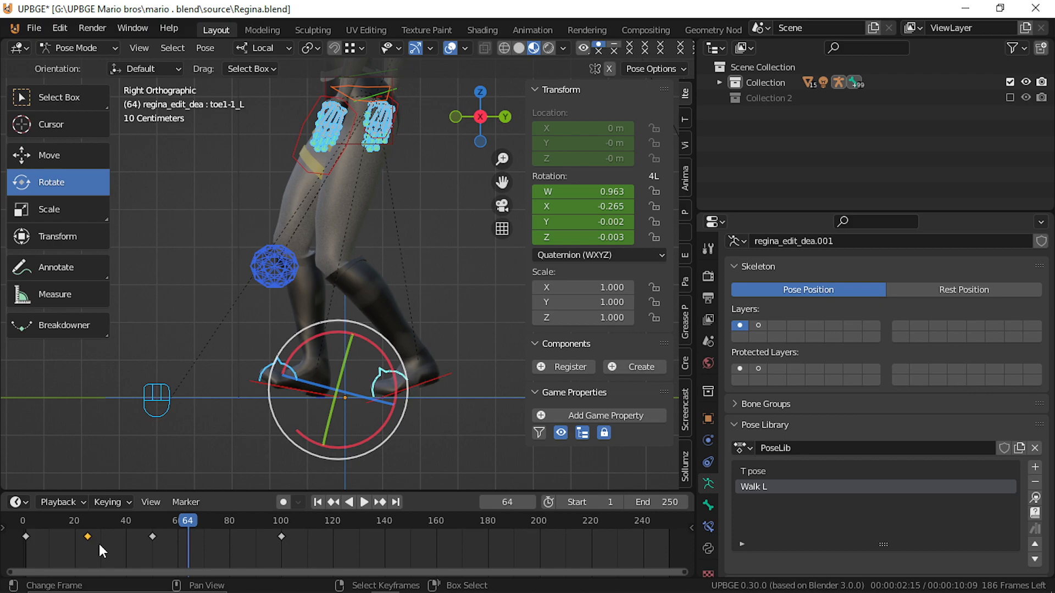
{"action": "left_click_drag", "start_coordinate": [103, 541], "coordinate": [88, 547]}
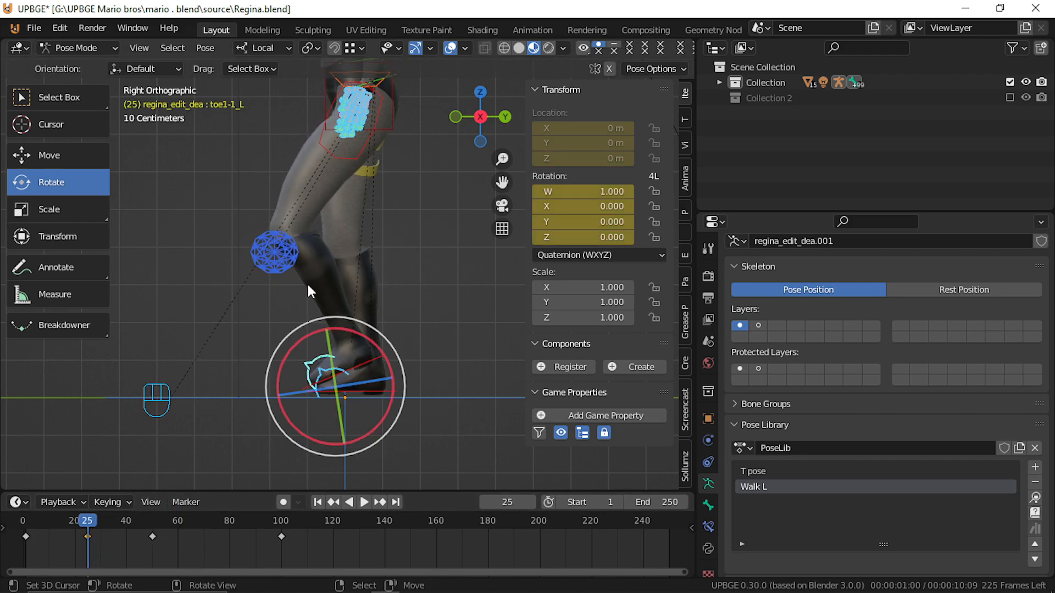
{"action": "key", "text": "a"}
{"action": "key", "text": "a"}
{"action": "key", "text": "ctrl+c"}
{"action": "key", "text": "ctrl+c"}
{"action": "left_click", "coordinate": [195, 381]}
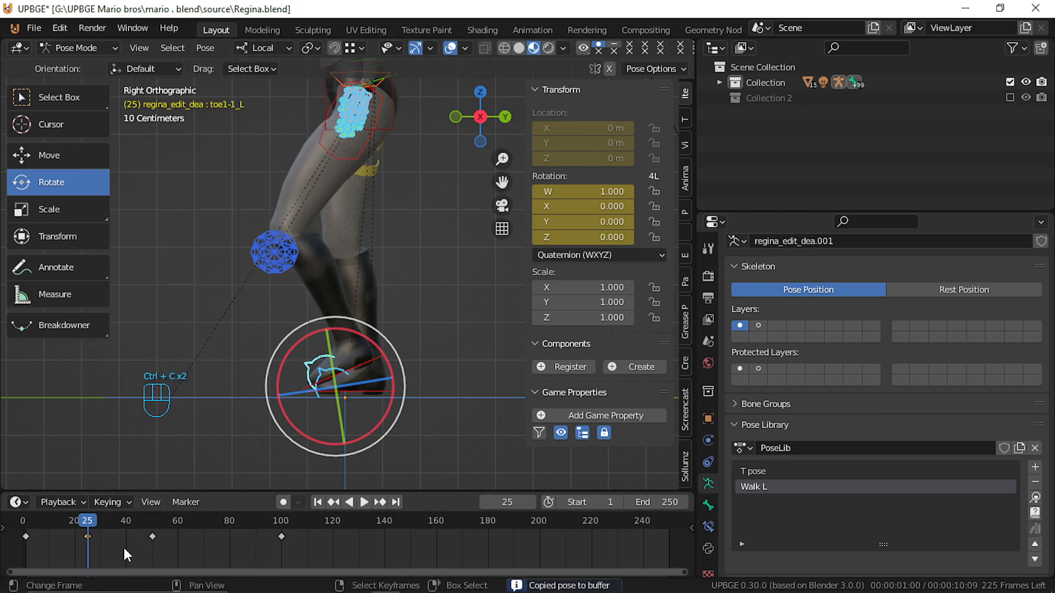
Paste the copied pose mirrored at frame 76 and insert a Location & Rotation keyframe for all bones.
{"action": "left_click_drag", "start_coordinate": [124, 548], "coordinate": [223, 562]}
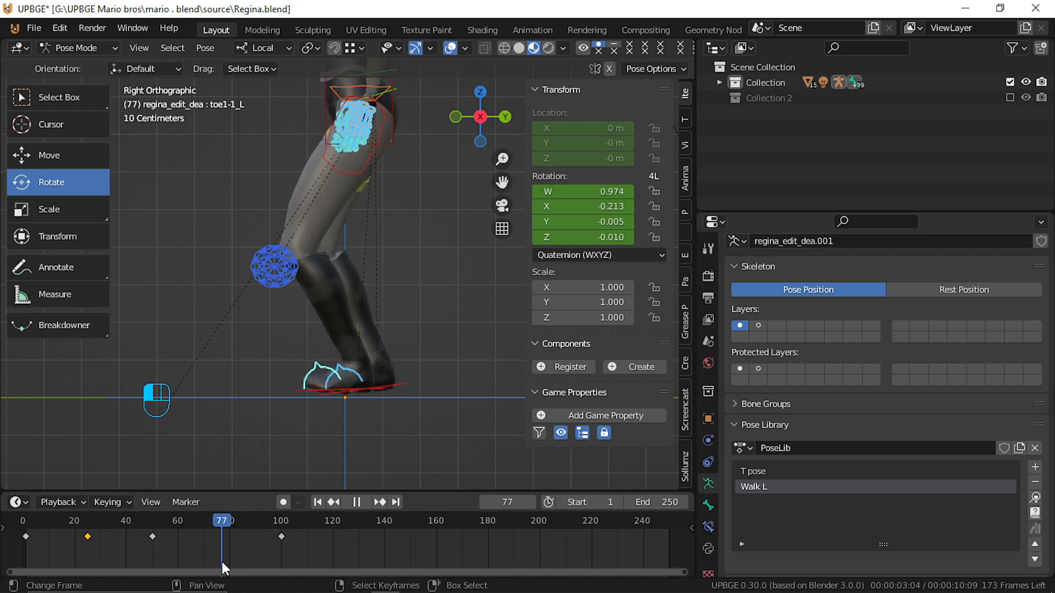
{"action": "left_click_drag", "start_coordinate": [221, 563], "coordinate": [220, 562]}
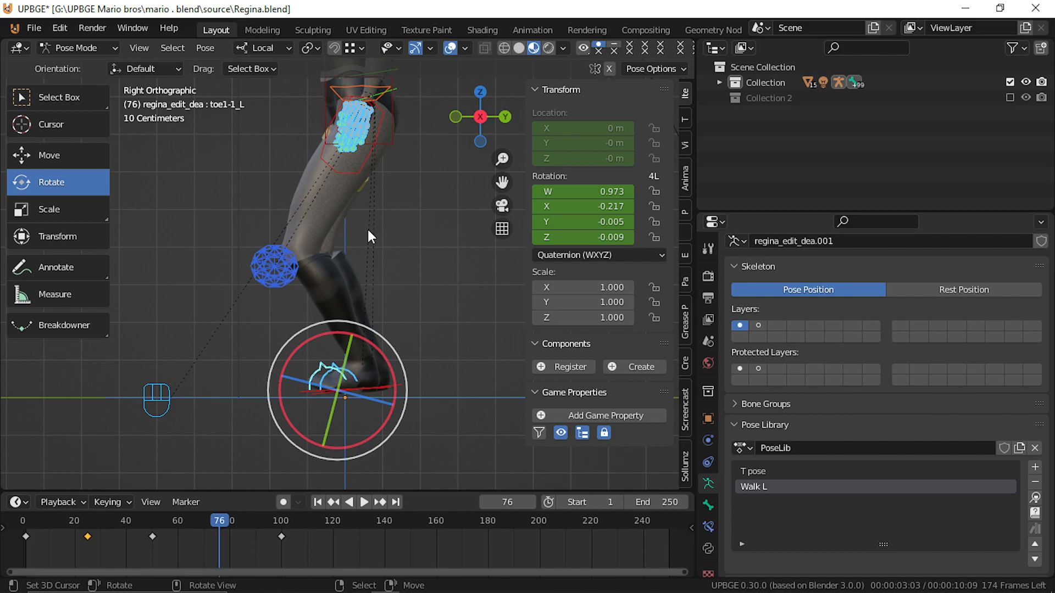
{"action": "key", "text": "ctrl+shift+v"}
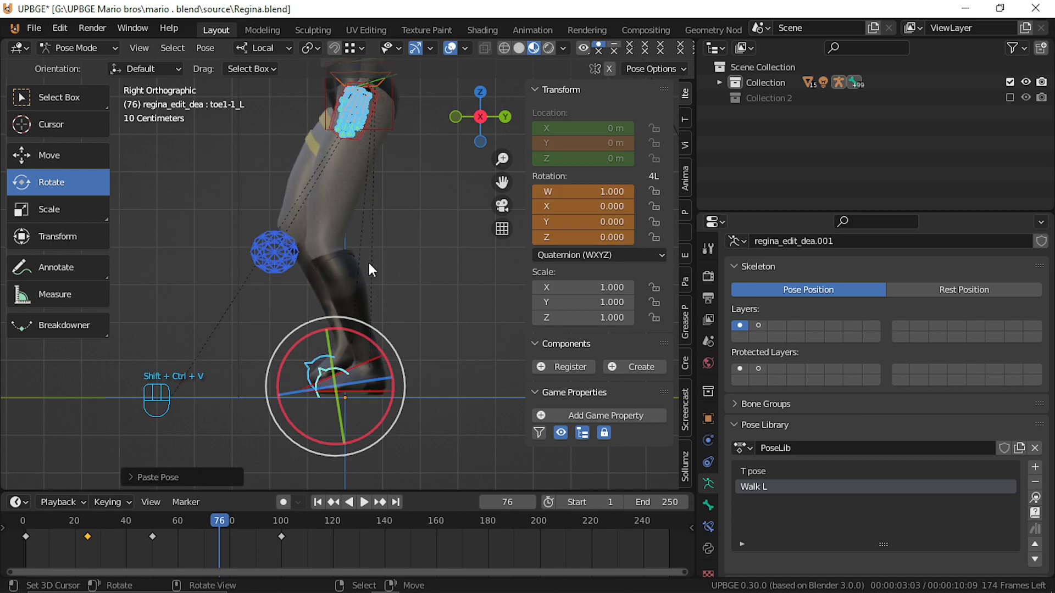
{"action": "key", "text": "i"}
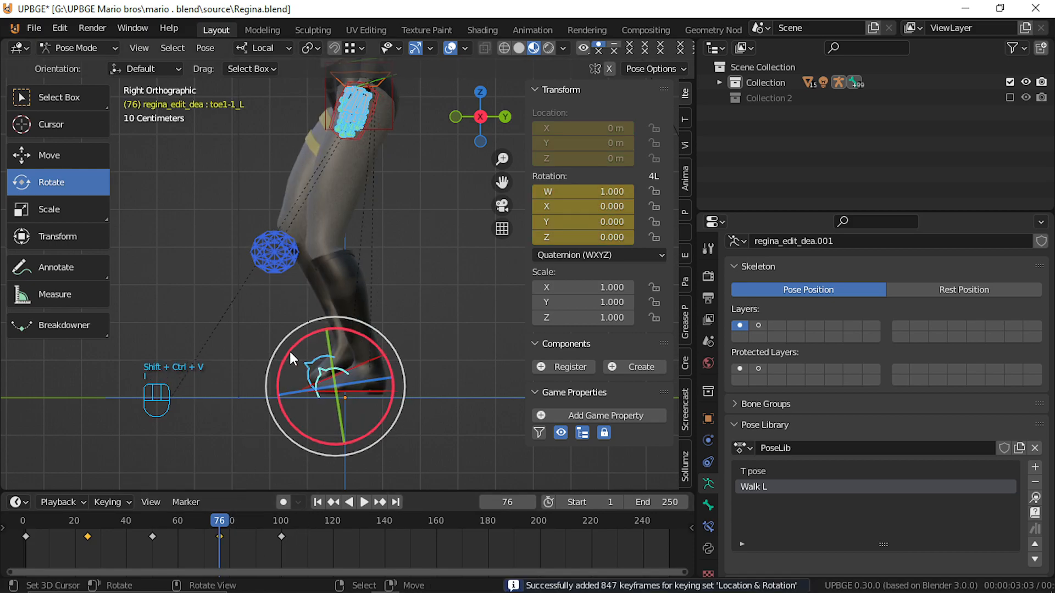
Play the walk animation from its beginning to check how the feet move into the passing pose.
{"action": "left_click_drag", "start_coordinate": [203, 561], "coordinate": [22, 510]}
{"action": "key", "text": "alt+a"}
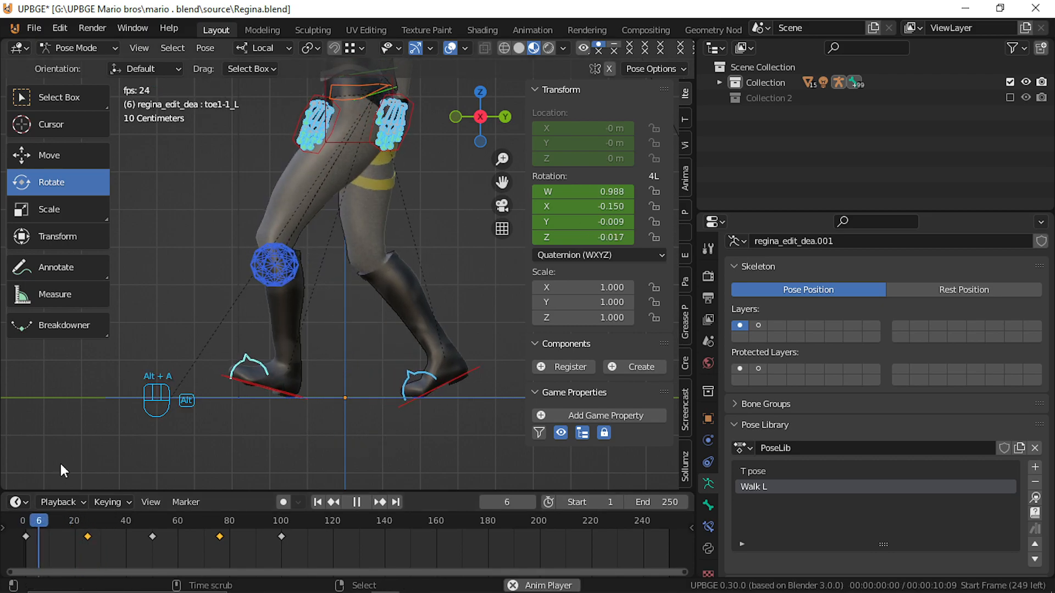
{"action": "key", "text": "alt+a"}
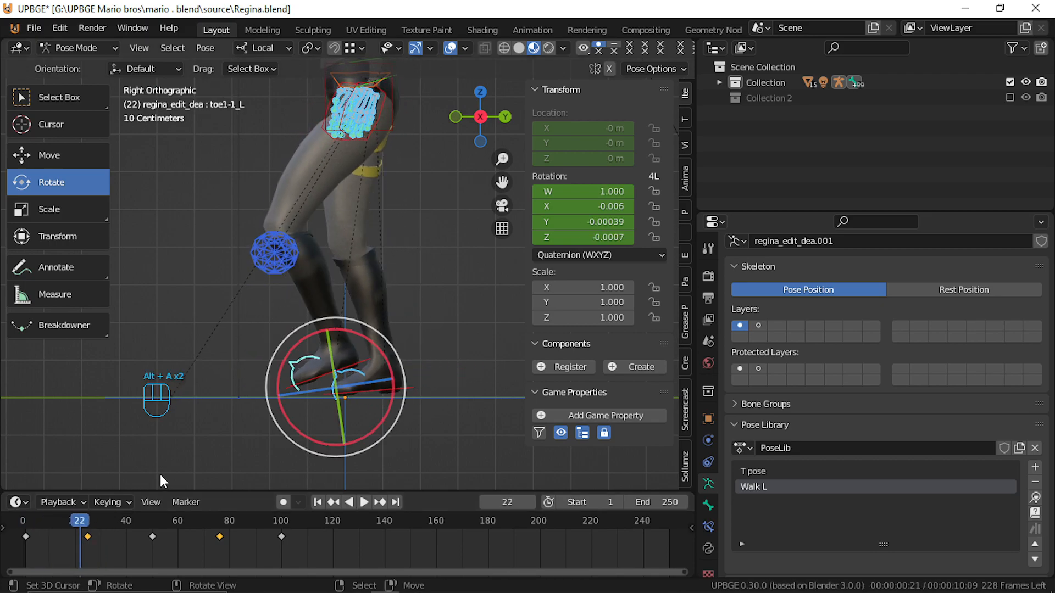
Select the left foot IK control and clear its rotation and location at frame 25.
{"action": "left_click", "coordinate": [305, 385]}
{"action": "left_click_drag", "start_coordinate": [80, 543], "coordinate": [86, 571]}
{"action": "middle_click_drag", "start_coordinate": [247, 404], "coordinate": [278, 407]}
{"action": "left_click_drag", "start_coordinate": [54, 529], "coordinate": [28, 552]}
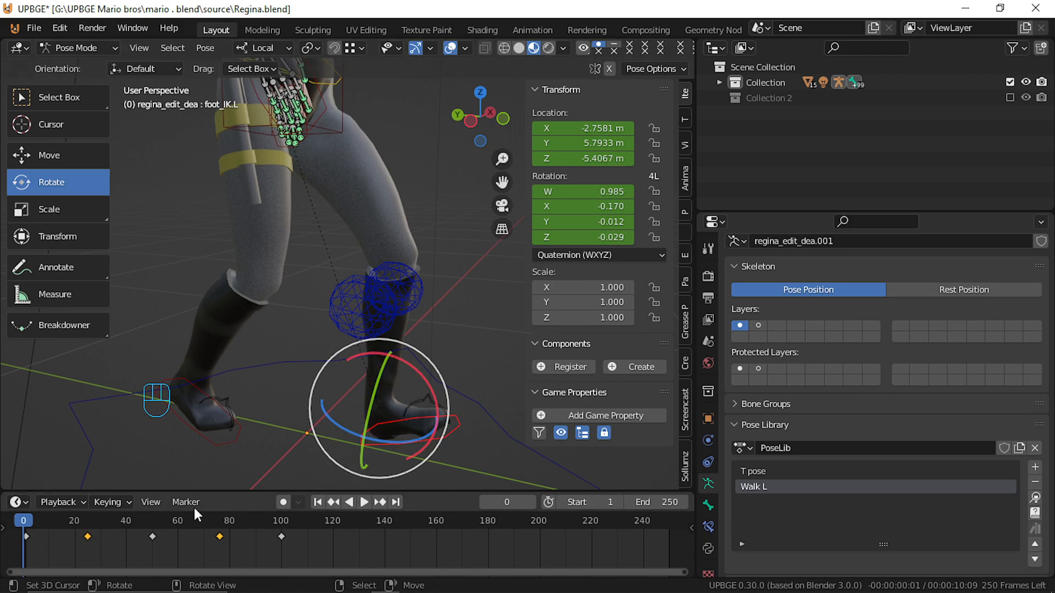
{"action": "key", "text": "space"}
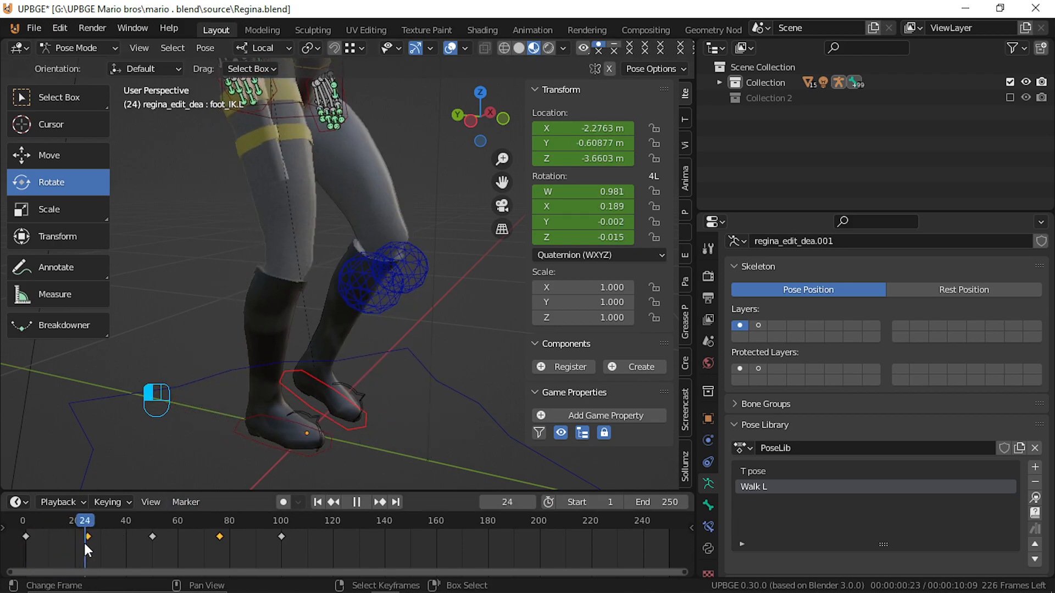
{"action": "left_click_drag", "start_coordinate": [89, 542], "coordinate": [638, 496]}
{"action": "left_click_drag", "start_coordinate": [11, 497], "coordinate": [86, 512]}
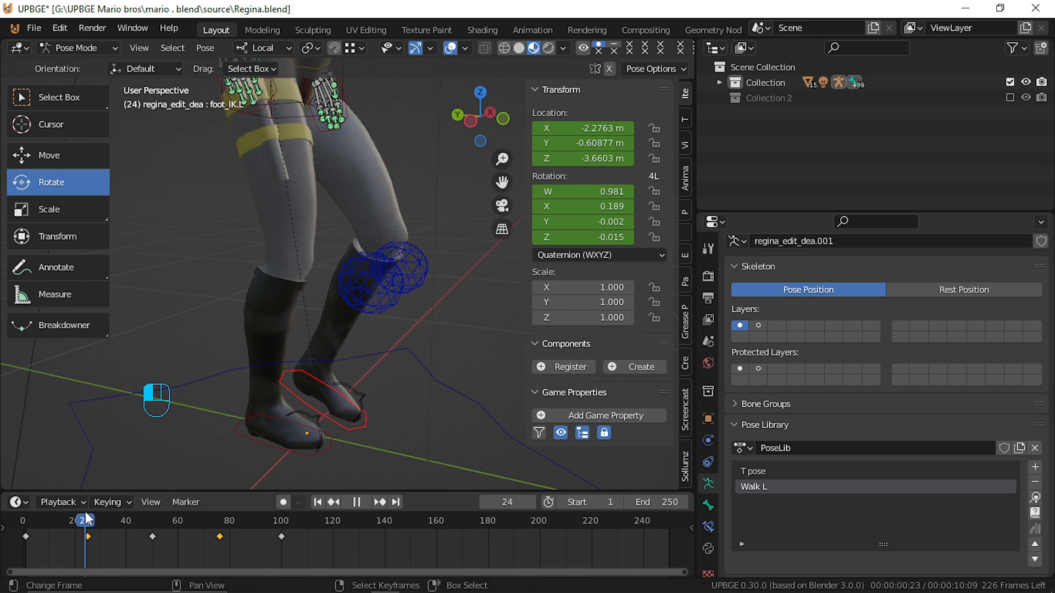
{"action": "left_click", "coordinate": [88, 520]}
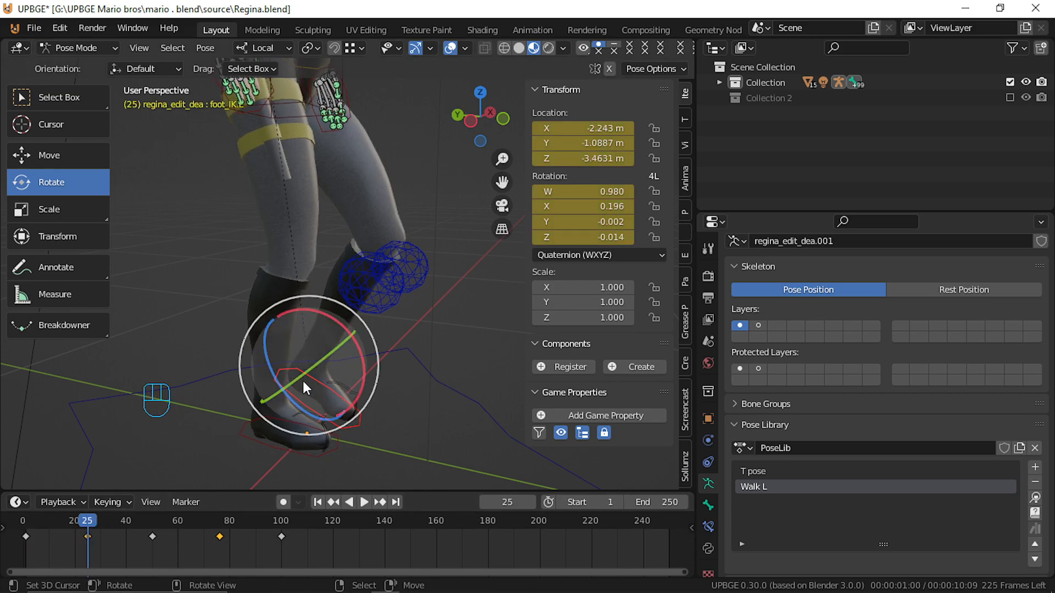
{"action": "key", "text": "alt+r"}
{"action": "key", "text": "alt+g"}
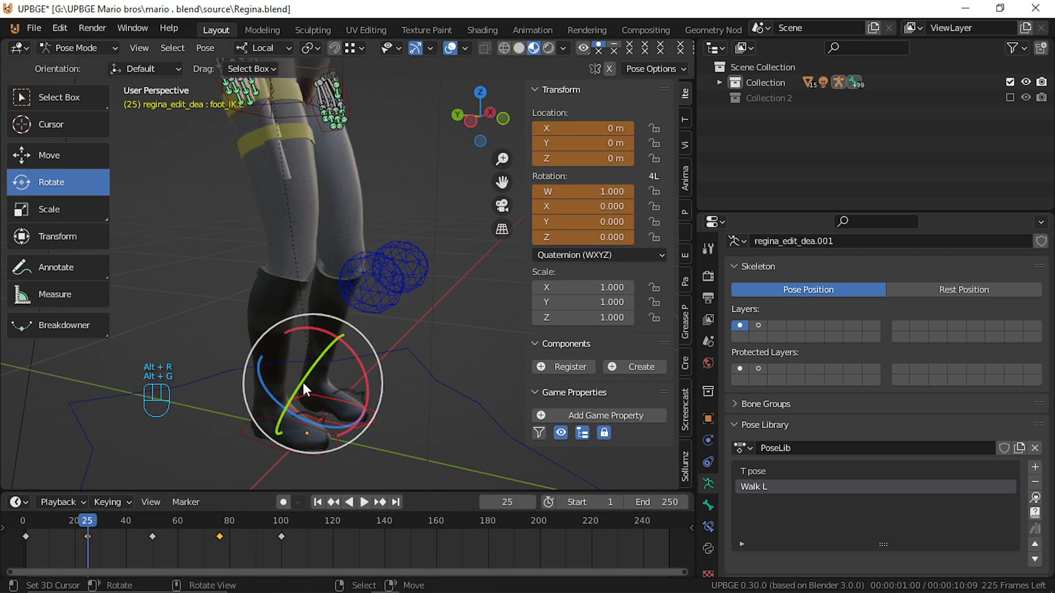
Raise the right foot IK control along the global Z axis at frame 25 and rotate it so the toes point downward.
{"action": "middle_click_drag", "start_coordinate": [286, 406], "coordinate": [279, 451]}
{"action": "left_click", "coordinate": [280, 453]}
{"action": "key", "text": "g"}
{"action": "key", "text": "z"}
{"action": "key", "text": "z"}
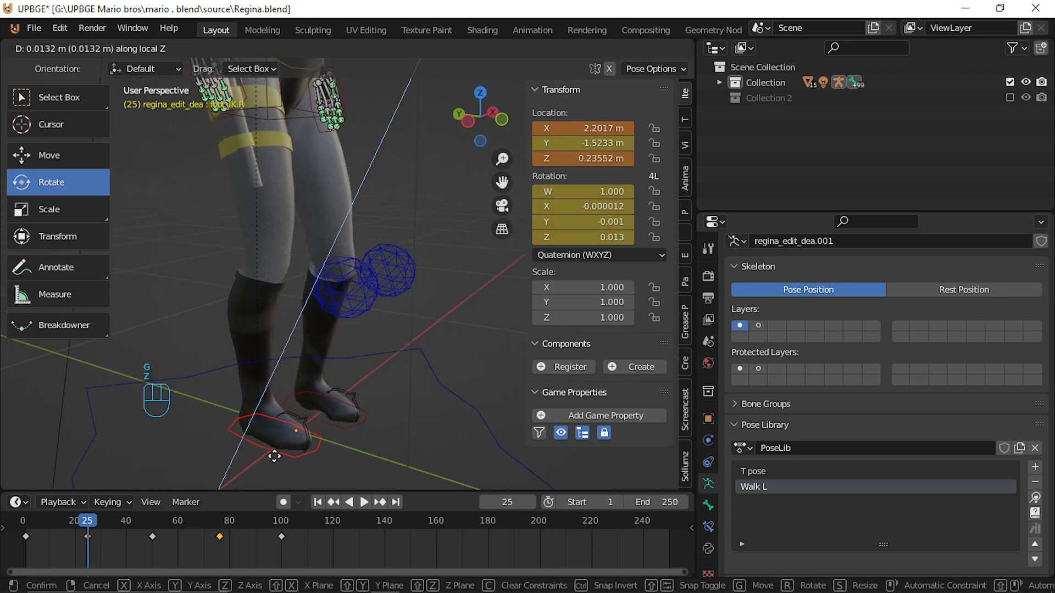
{"action": "left_click", "coordinate": [279, 415]}
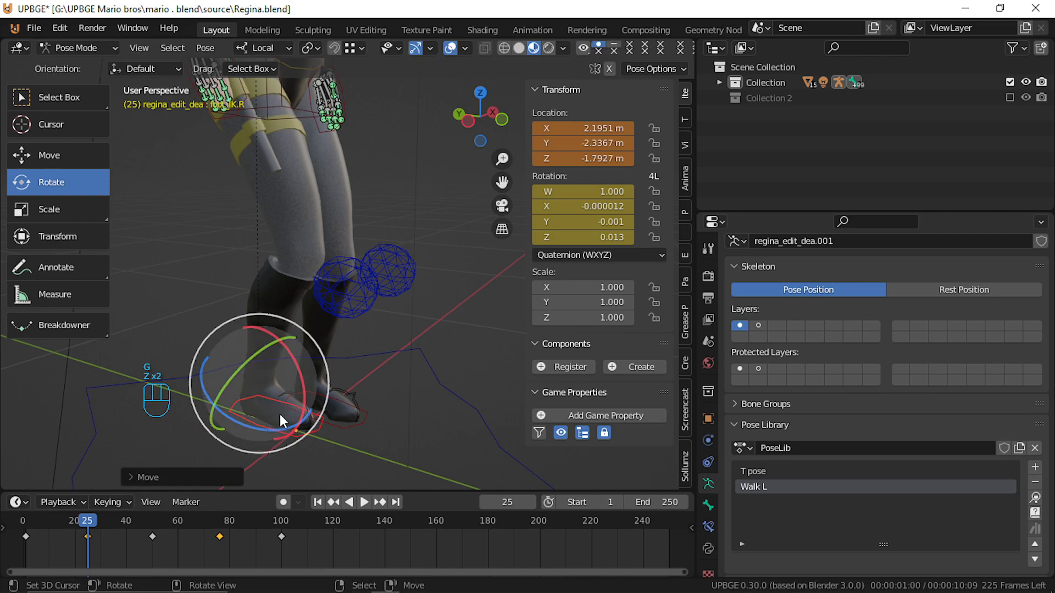
{"action": "middle_click_drag", "start_coordinate": [279, 415], "coordinate": [350, 332]}
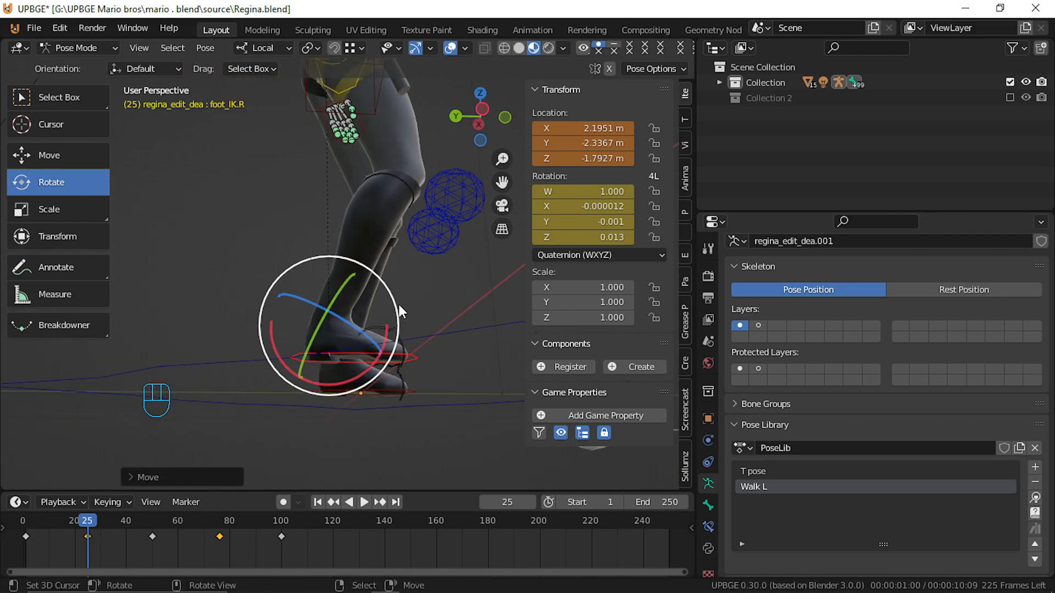
{"action": "left_click_drag", "start_coordinate": [386, 369], "coordinate": [329, 419]}
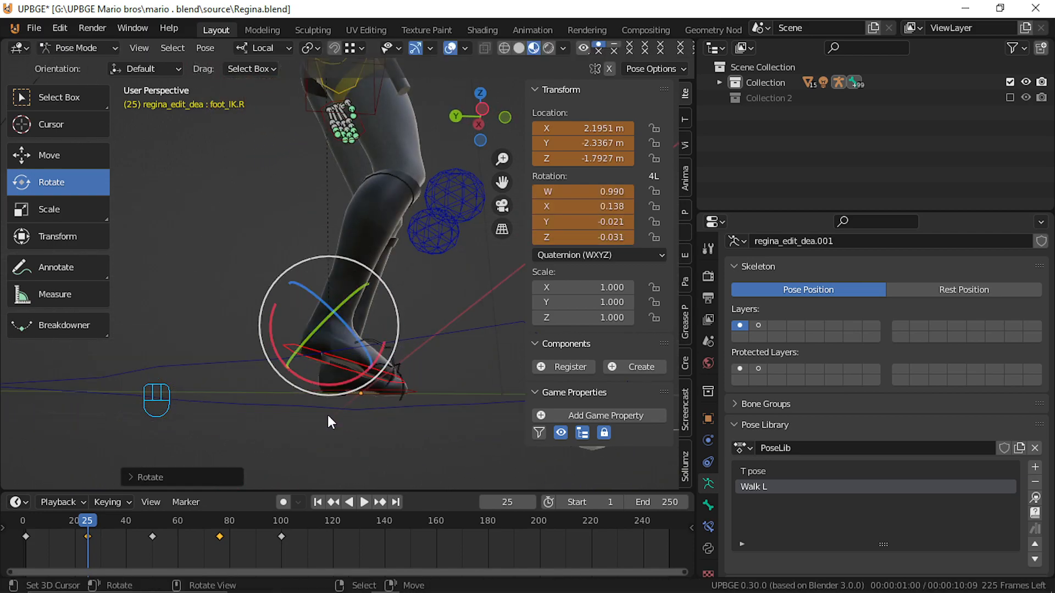
Copy the full pose of all bones at frame 25 and paste it mirrored at frame 76.
{"action": "key", "text": "a"}
{"action": "key", "text": "a"}
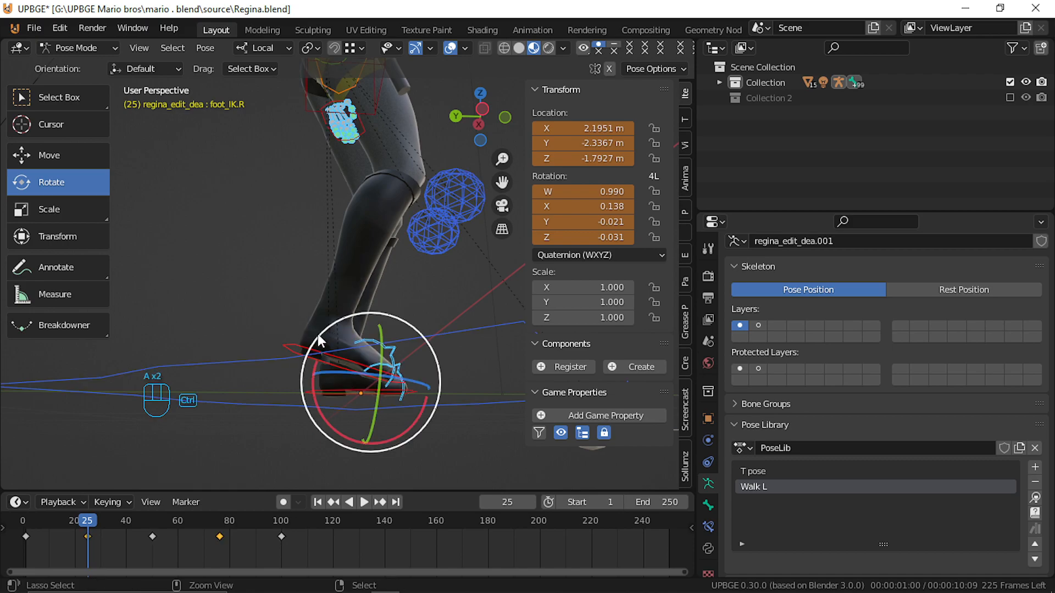
{"action": "key", "text": "ctrl+c"}
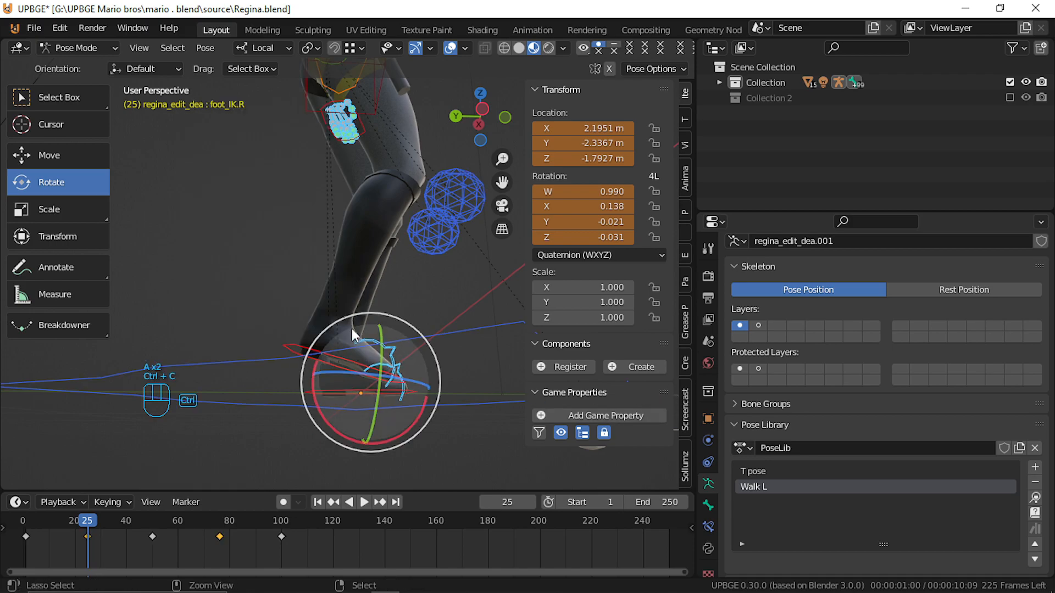
{"action": "key", "text": "ctrl+c"}
{"action": "left_click", "coordinate": [337, 332]}
{"action": "left_click_drag", "start_coordinate": [198, 549], "coordinate": [222, 550]}
{"action": "left_click_drag", "start_coordinate": [222, 549], "coordinate": [218, 548]}
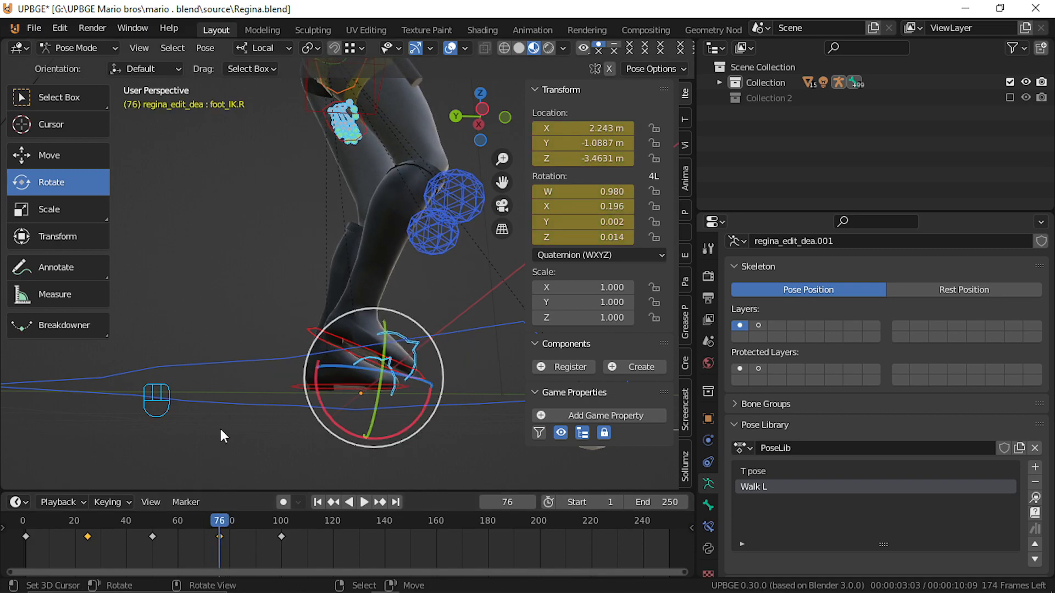
{"action": "key", "text": "ctrl+shift+v"}
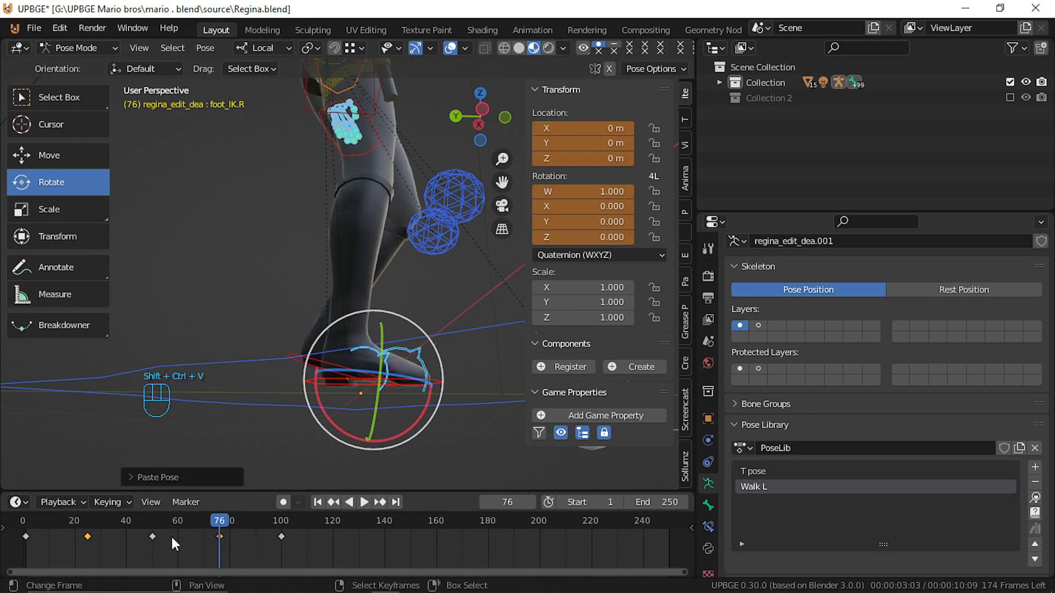
Clear the left foot IK control's rotation at frame 3 in right view and insert a keyframe for it.
{"action": "left_click_drag", "start_coordinate": [186, 543], "coordinate": [109, 570]}
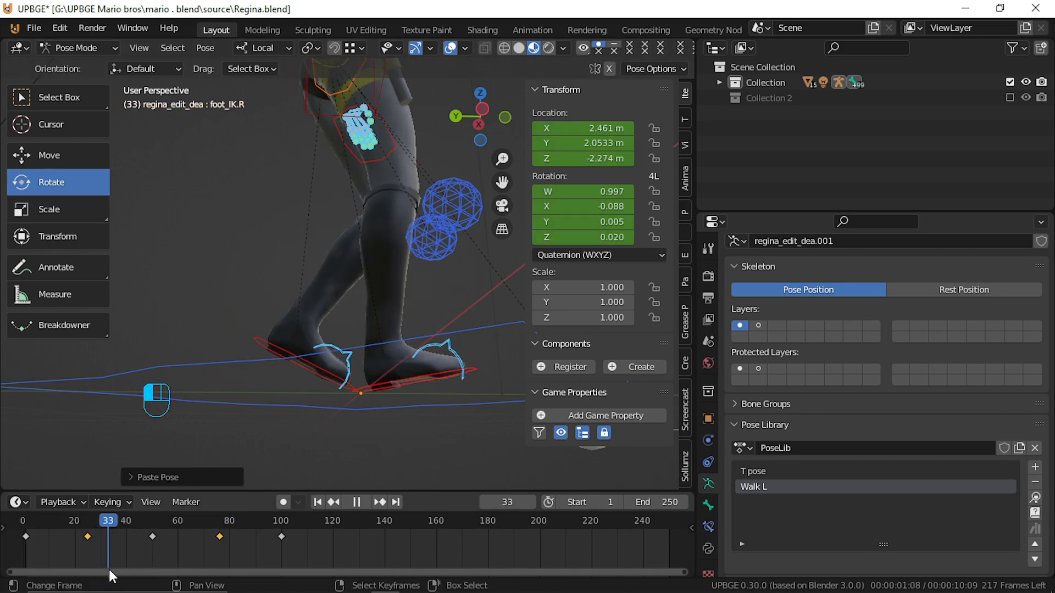
{"action": "key", "text": "shift+Left"}
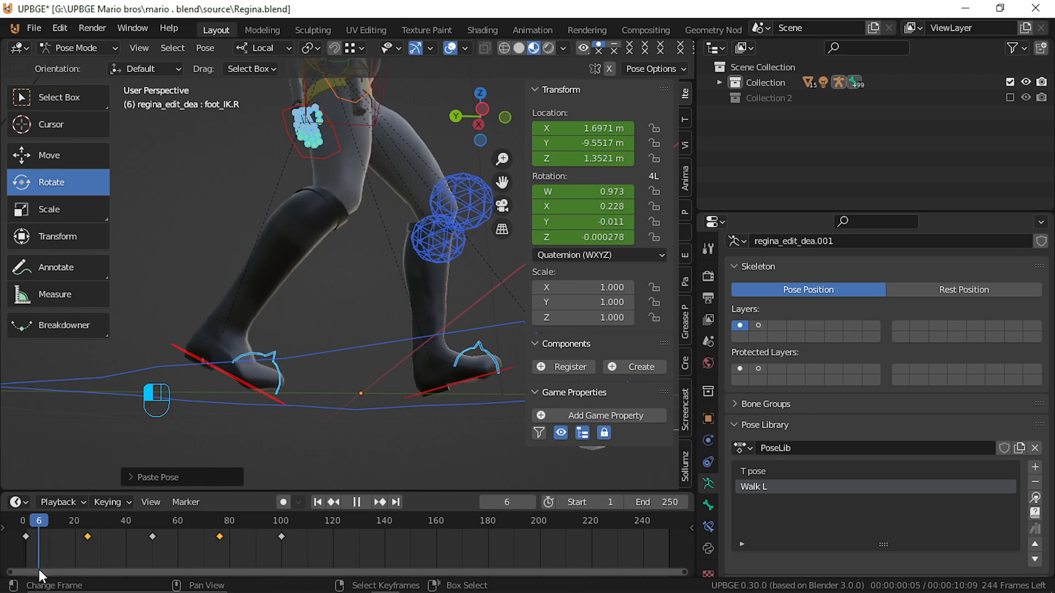
{"action": "key", "text": "space"}
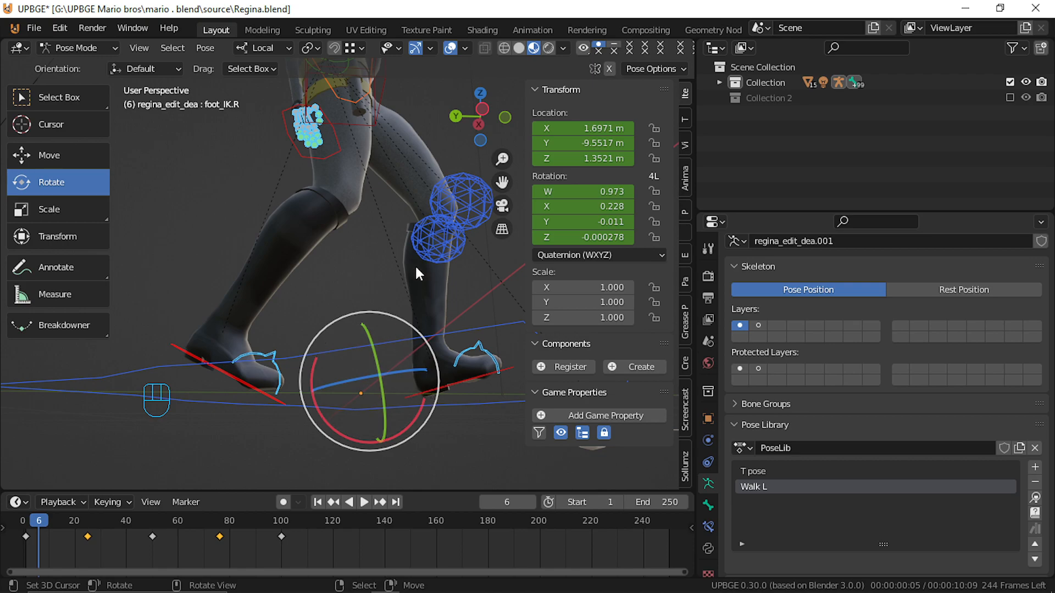
{"action": "key", "text": "KP_3"}
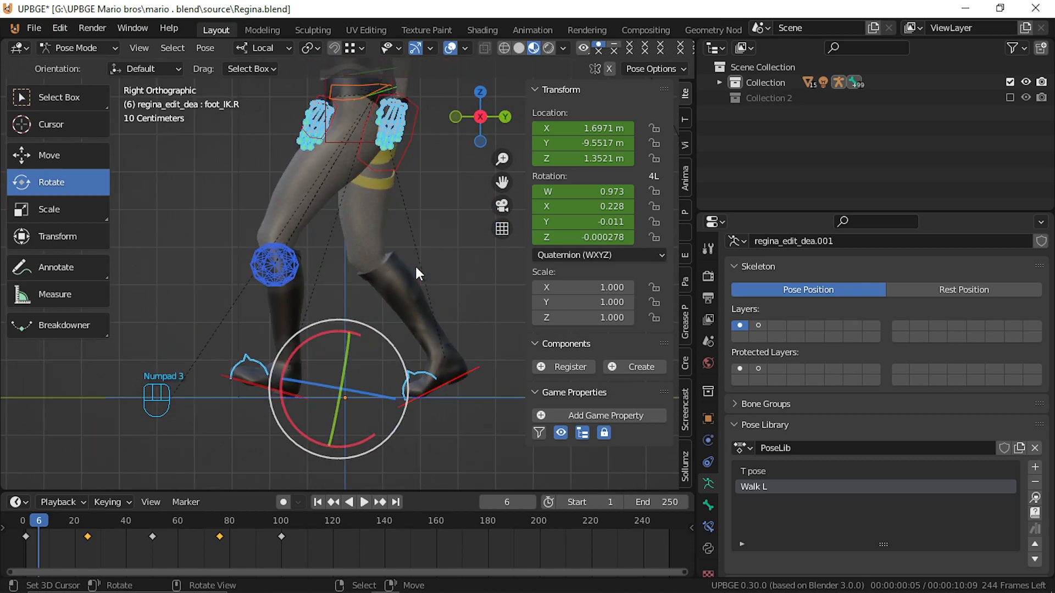
{"action": "left_click_drag", "start_coordinate": [57, 551], "coordinate": [31, 546]}
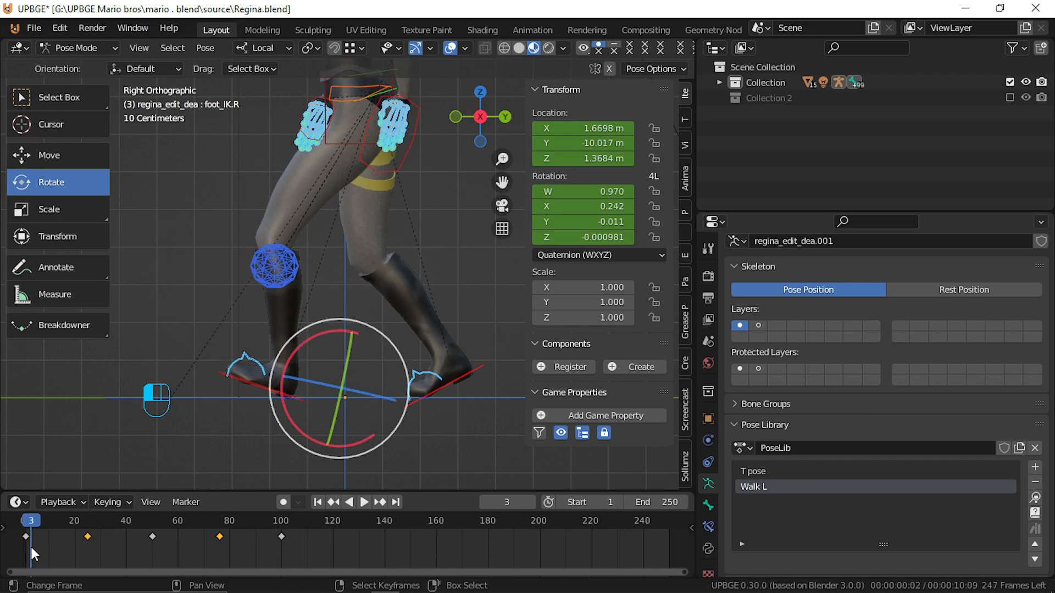
{"action": "left_click", "coordinate": [259, 388], "text": "alt"}
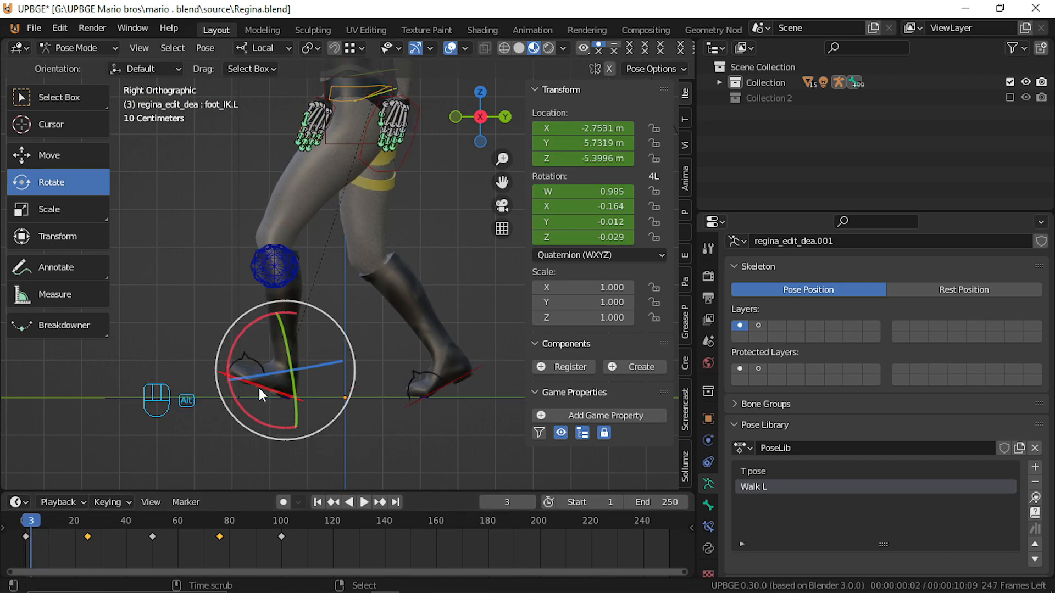
{"action": "key", "text": "alt+r"}
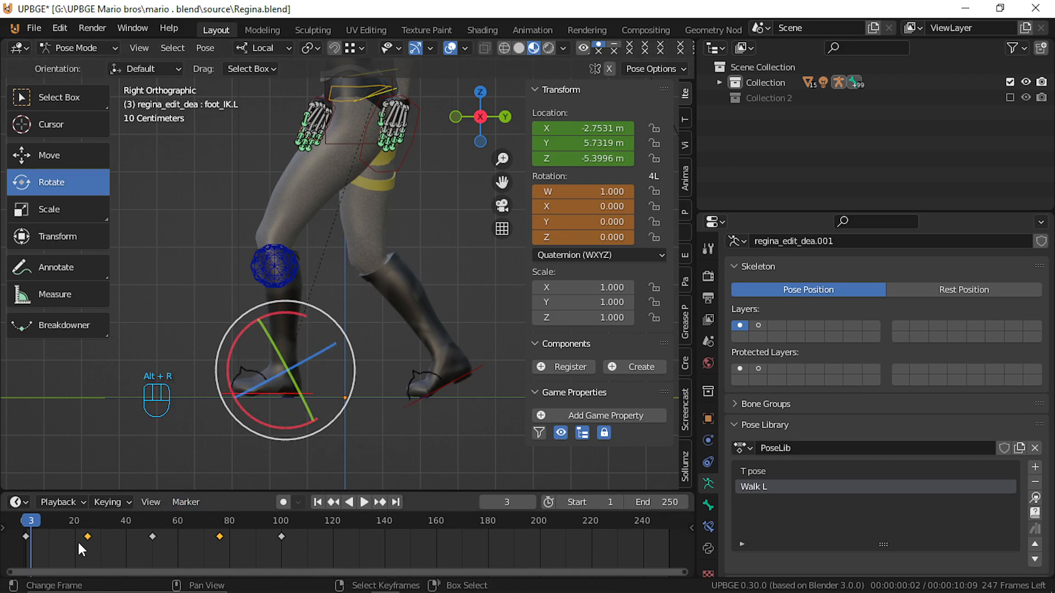
{"action": "key", "text": "i"}
Clear the left foot IK control's location and rotation at frame 25, enable auto keying, and insert a Location & Rotation keyframe.
{"action": "left_click_drag", "start_coordinate": [21, 546], "coordinate": [88, 538]}
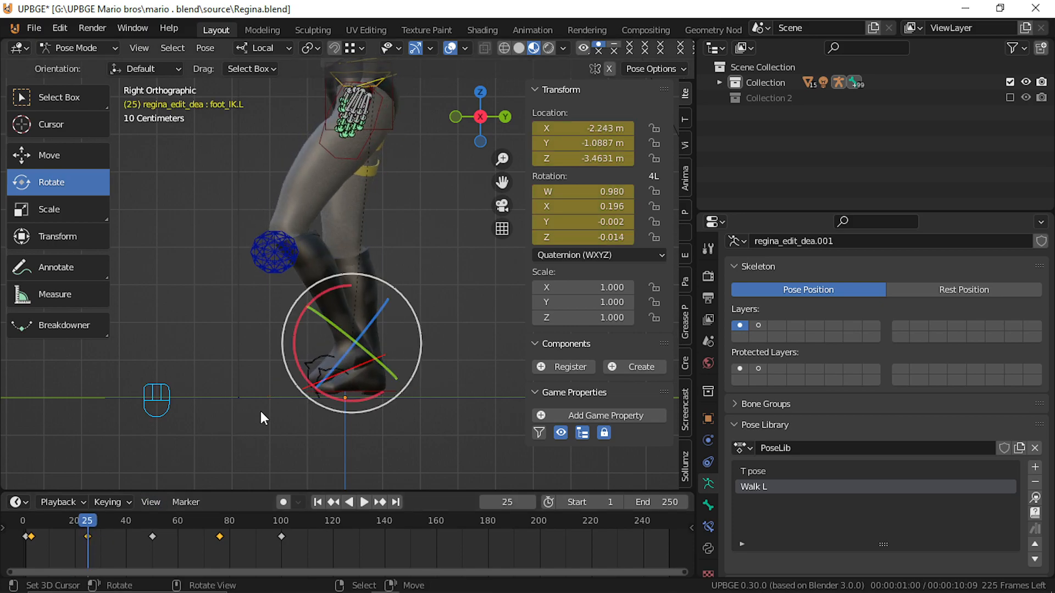
{"action": "middle_click_drag", "start_coordinate": [260, 411], "coordinate": [367, 429]}
{"action": "key", "text": "alt+g"}
{"action": "key", "text": "alt+r"}
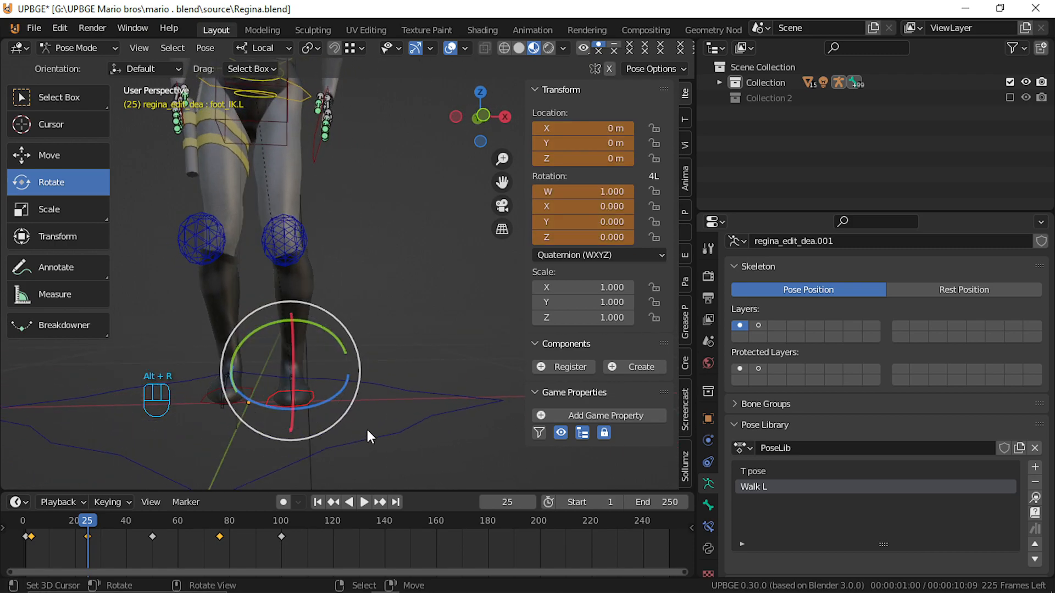
{"action": "left_click", "coordinate": [284, 502]}
{"action": "key", "text": "i"}
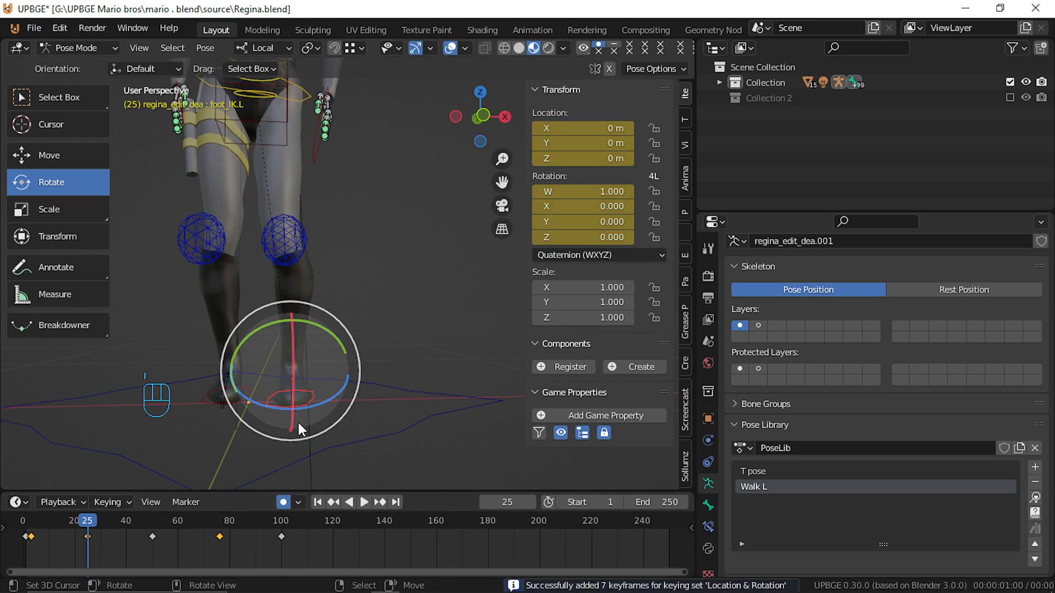
Raise the right foot IK control along the global Z axis at frame 25 and rotate it so the toes point downward.
{"action": "left_click_drag", "start_coordinate": [94, 554], "coordinate": [3, 557]}
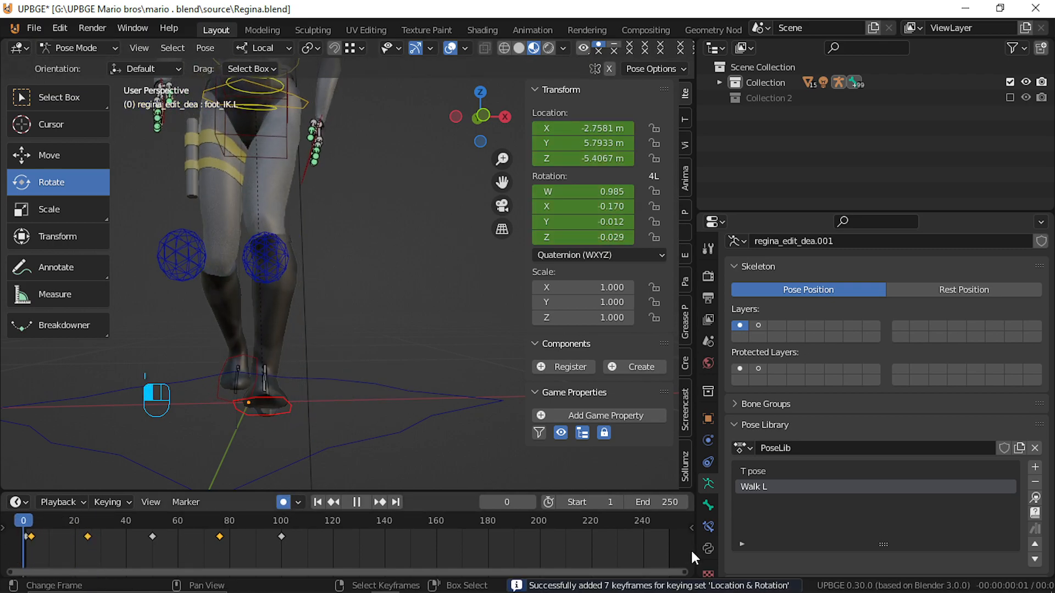
{"action": "left_click_drag", "start_coordinate": [690, 549], "coordinate": [87, 564]}
{"action": "middle_click_drag", "start_coordinate": [147, 387], "coordinate": [245, 371]}
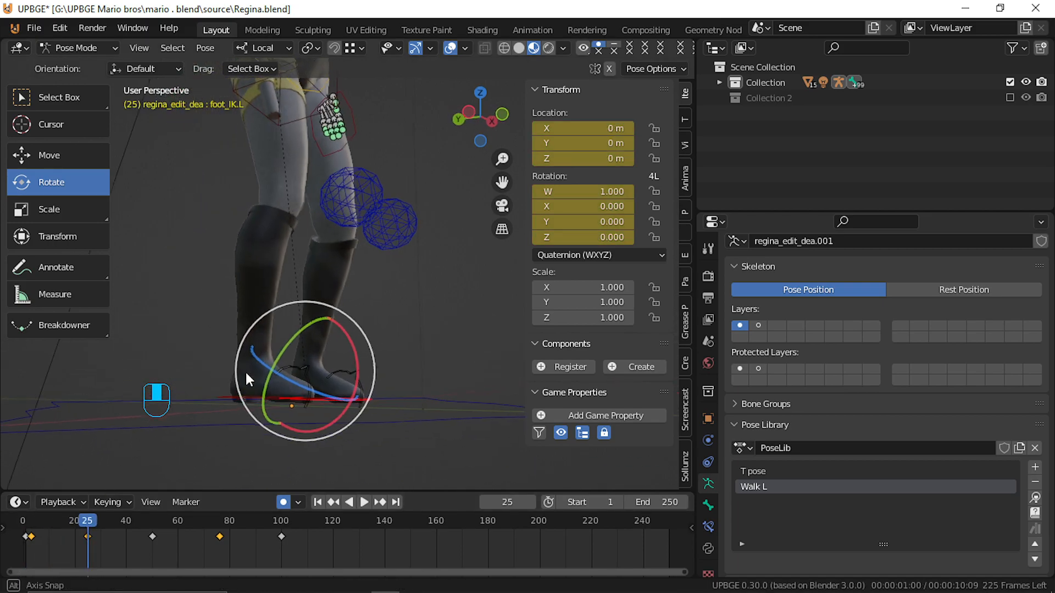
{"action": "left_click", "coordinate": [278, 397]}
{"action": "key", "text": "g"}
{"action": "key", "text": "z"}
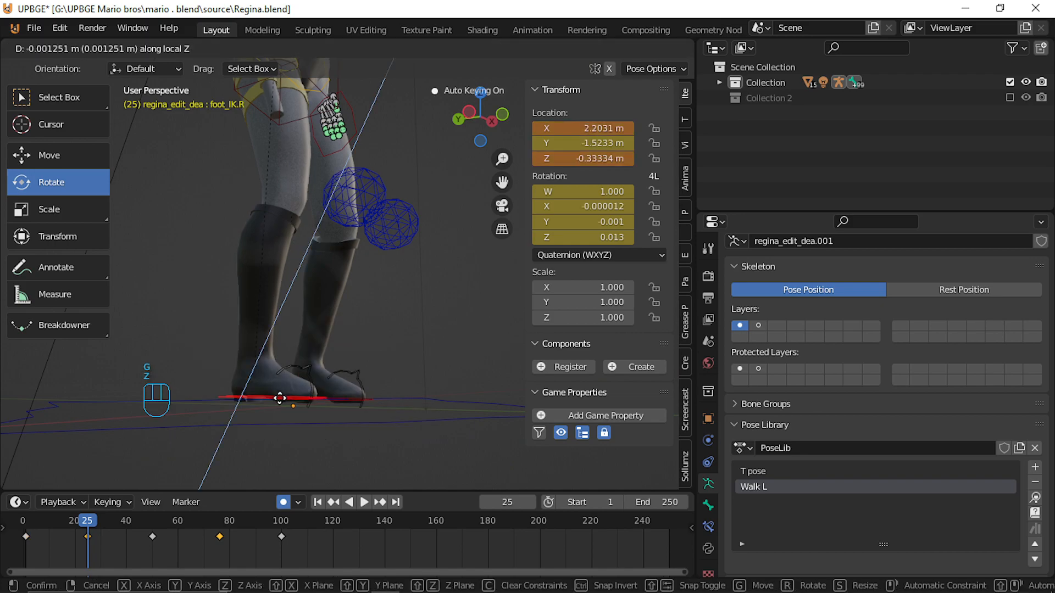
{"action": "key", "text": "z"}
{"action": "left_click", "coordinate": [292, 379]}
{"action": "left_click_drag", "start_coordinate": [305, 334], "coordinate": [306, 354]}
Fine-tune the height of the lifted right foot IK control along global Z at frame 25.
{"action": "middle_click_drag", "start_coordinate": [300, 391], "coordinate": [229, 427]}
{"action": "key", "text": "g"}
{"action": "key", "text": "z"}
{"action": "key", "text": "z"}
{"action": "left_click", "coordinate": [240, 392]}
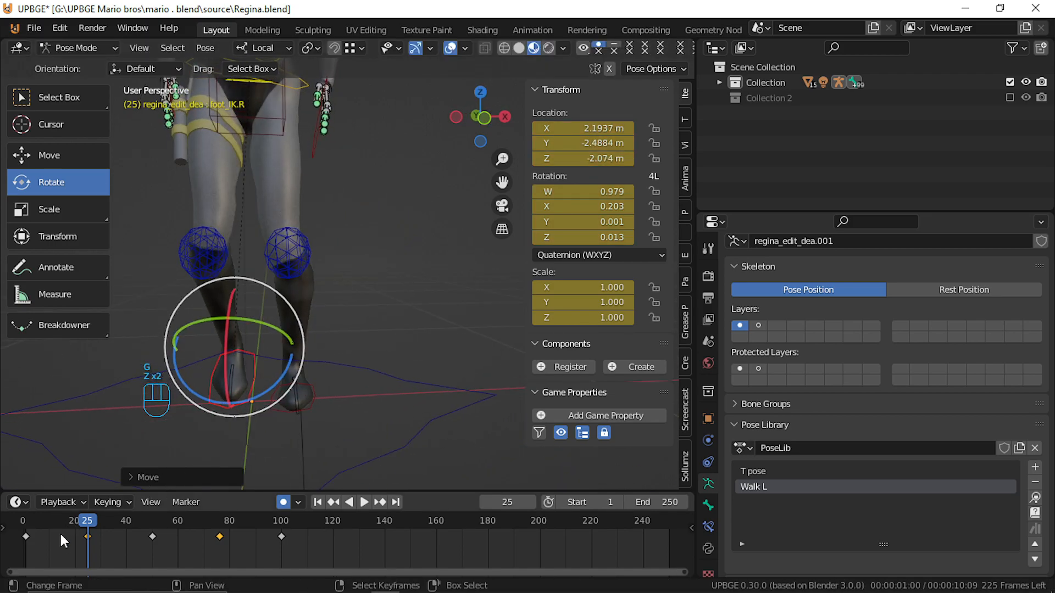
Move the left foot IK control inward along its local X axis at frame 25, to an X location of about -1.89 m.
{"action": "left_click_drag", "start_coordinate": [67, 536], "coordinate": [88, 544]}
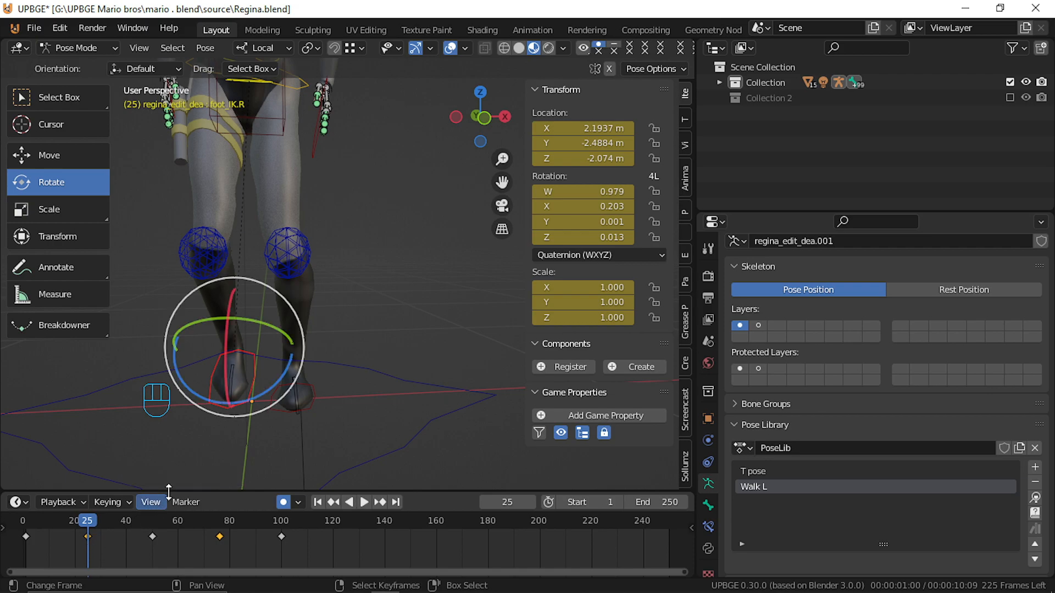
{"action": "left_click", "coordinate": [276, 411]}
{"action": "key", "text": "g"}
{"action": "key", "text": "x"}
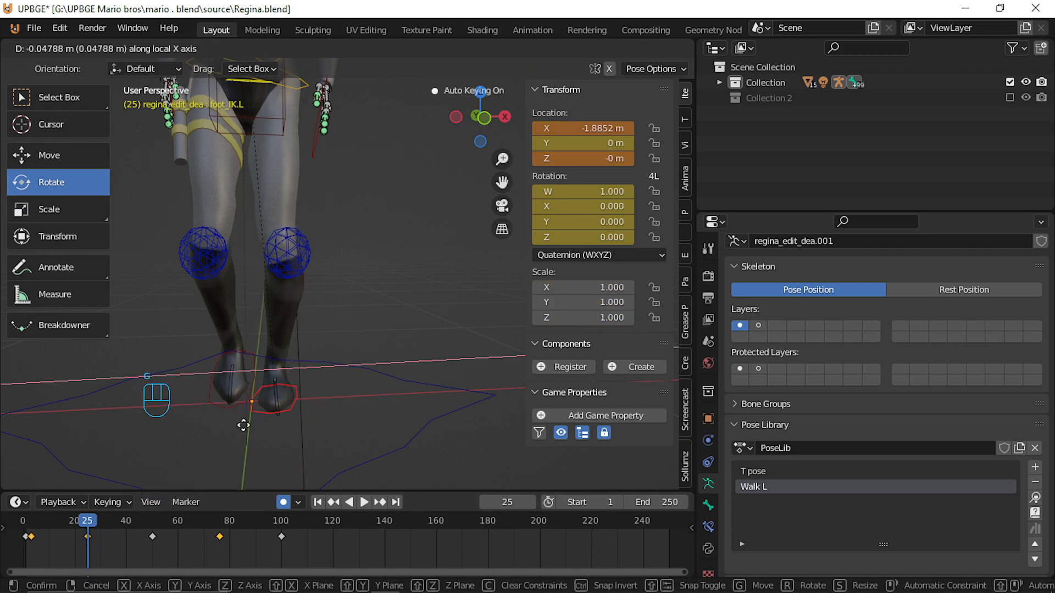
{"action": "left_click", "coordinate": [243, 425]}
Move the left foot IK control inward along its X axis at frame 1, to an X location of about -4.29 m.
{"action": "left_click_drag", "start_coordinate": [88, 539], "coordinate": [29, 545]}
{"action": "key", "text": "g"}
{"action": "key", "text": "x"}
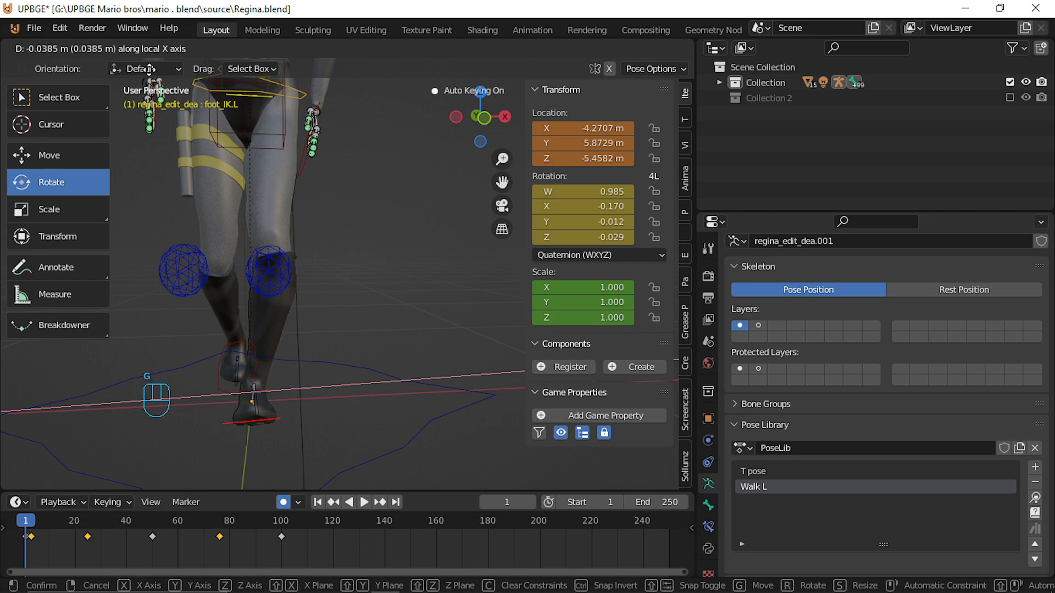
{"action": "left_click", "coordinate": [147, 69]}
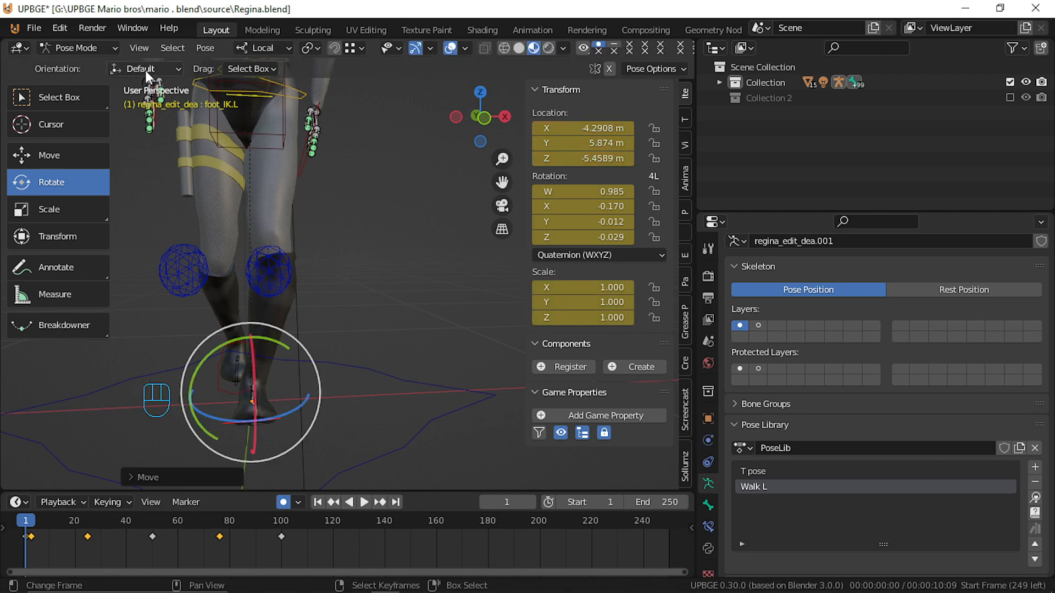
Shift the left foot IK control inward at frame 3, to an X location of about -3.77 m.
{"action": "left_click", "coordinate": [31, 542]}
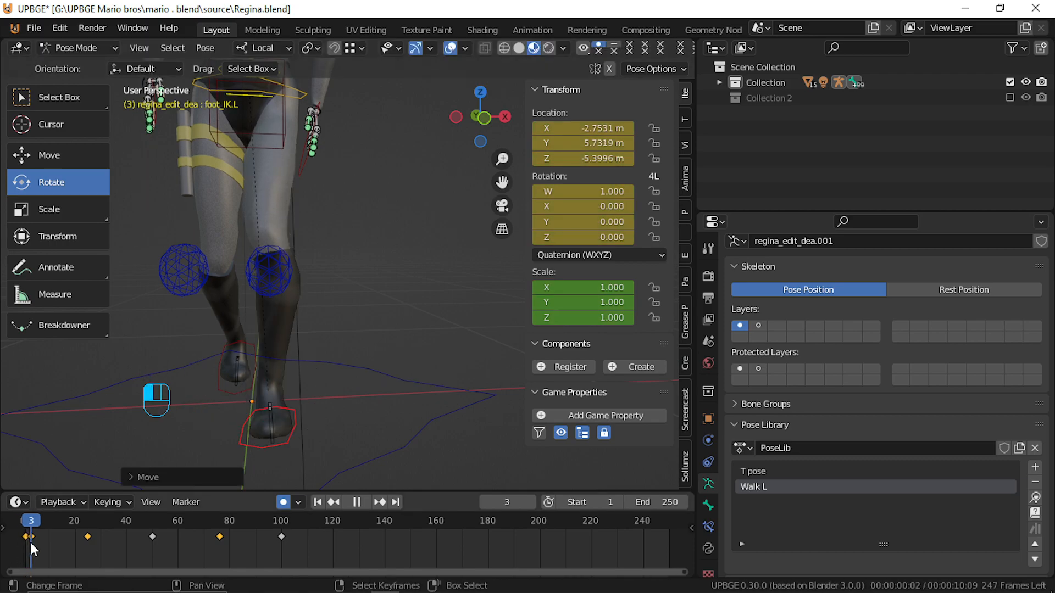
{"action": "key", "text": "Escape"}
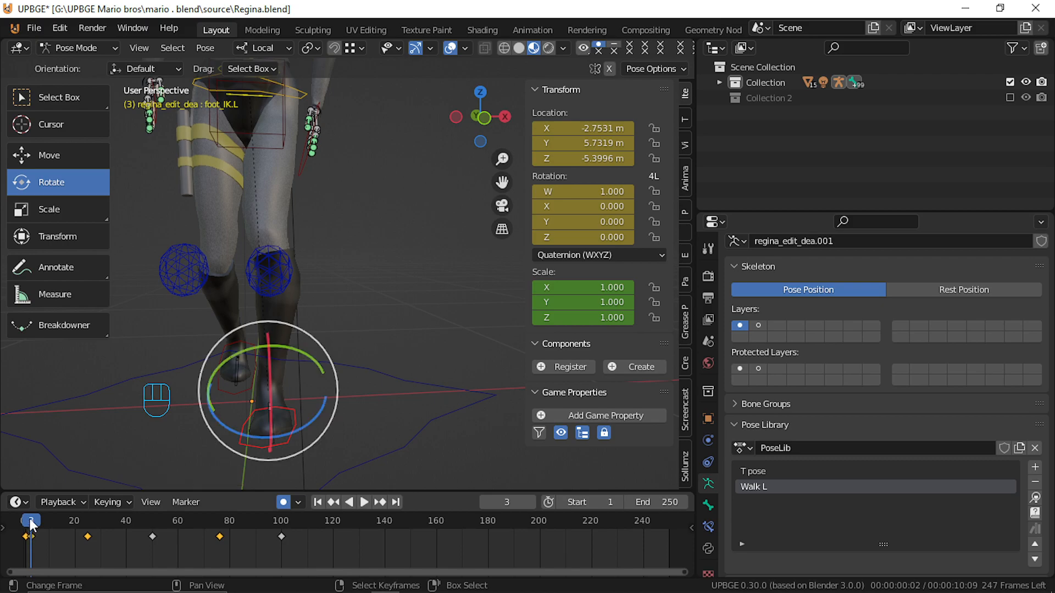
{"action": "key", "text": "Up"}
{"action": "key", "text": "Down"}
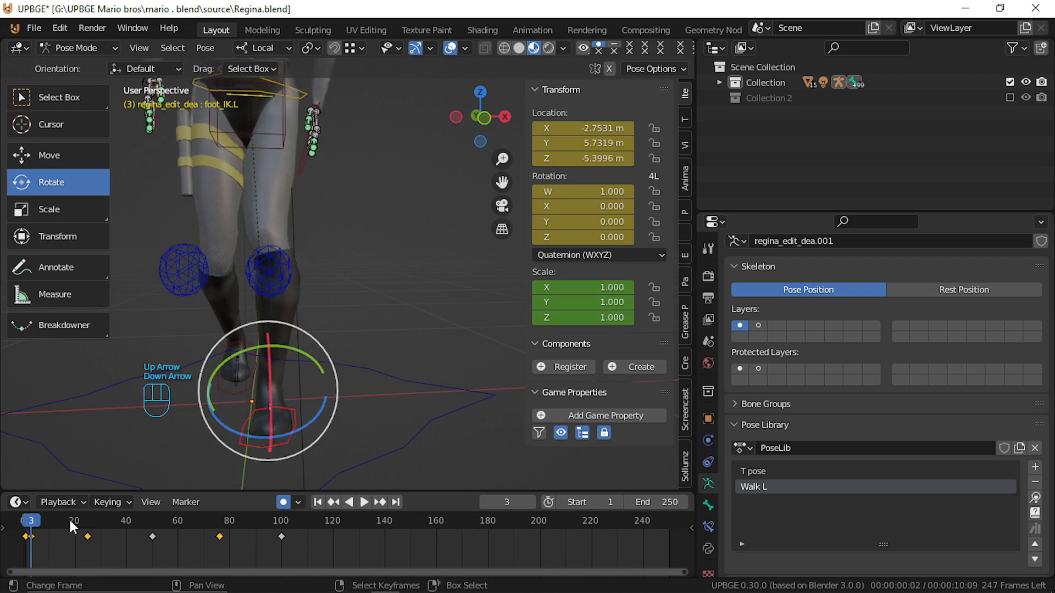
{"action": "key", "text": "g"}
{"action": "left_click", "coordinate": [345, 448]}
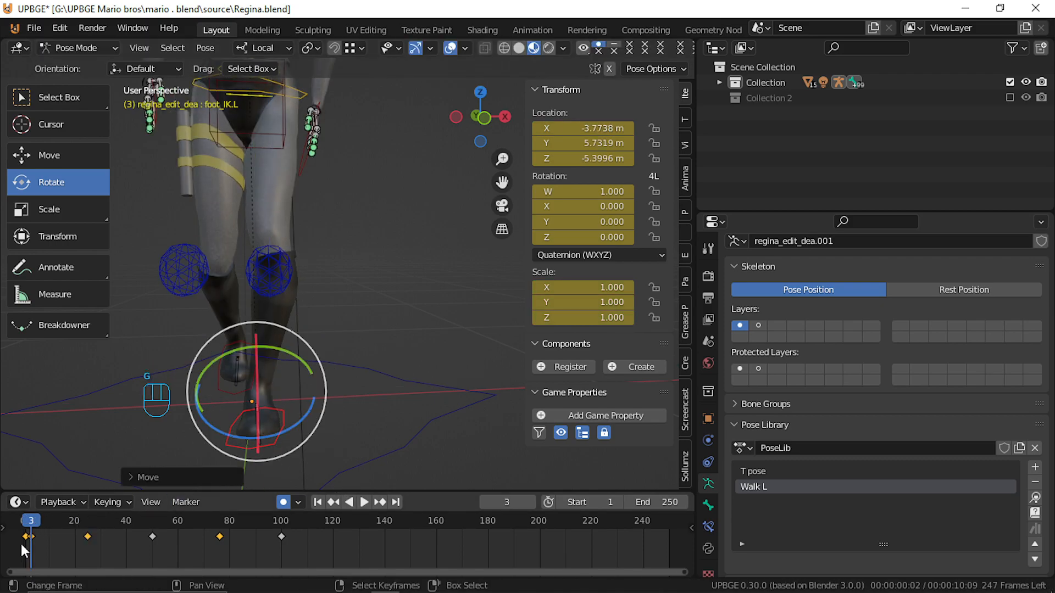
Move the left foot IK control further inward along local X at frame 25, to an X location of about -3.09 m.
{"action": "left_click_drag", "start_coordinate": [21, 543], "coordinate": [86, 539]}
{"action": "key", "text": "g"}
{"action": "key", "text": "x"}
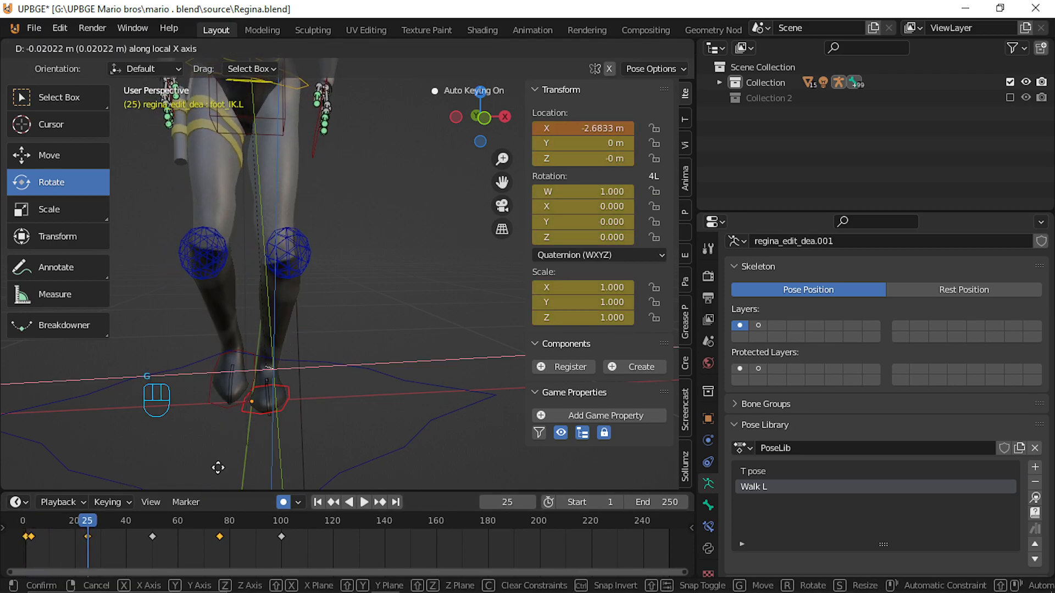
{"action": "left_click", "coordinate": [214, 468]}
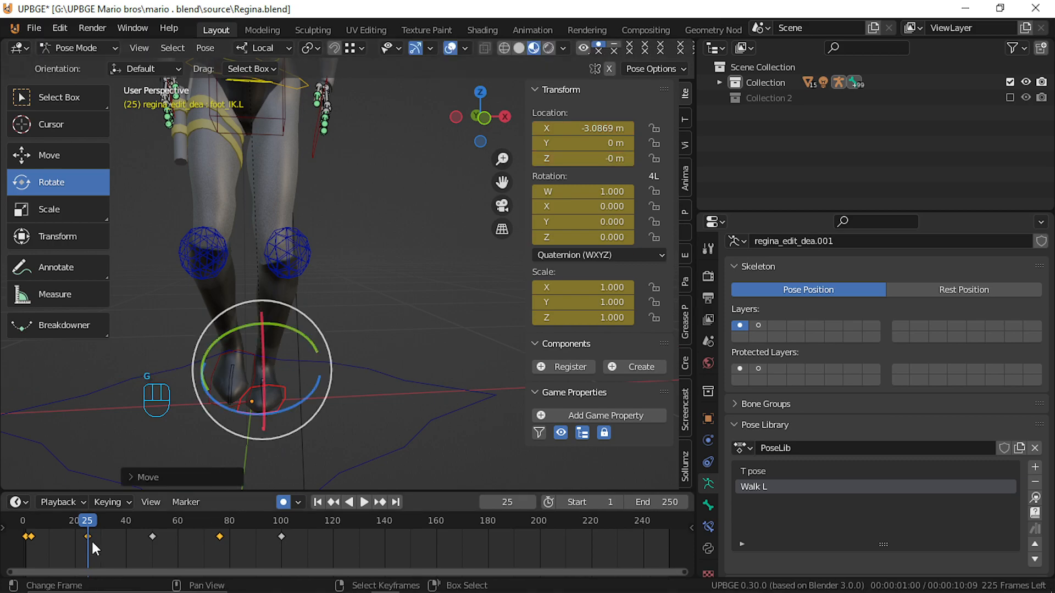
Move the right foot IK control along its X axis at frame 18, to an X location of about 0.59 m.
{"action": "left_click_drag", "start_coordinate": [91, 539], "coordinate": [70, 516]}
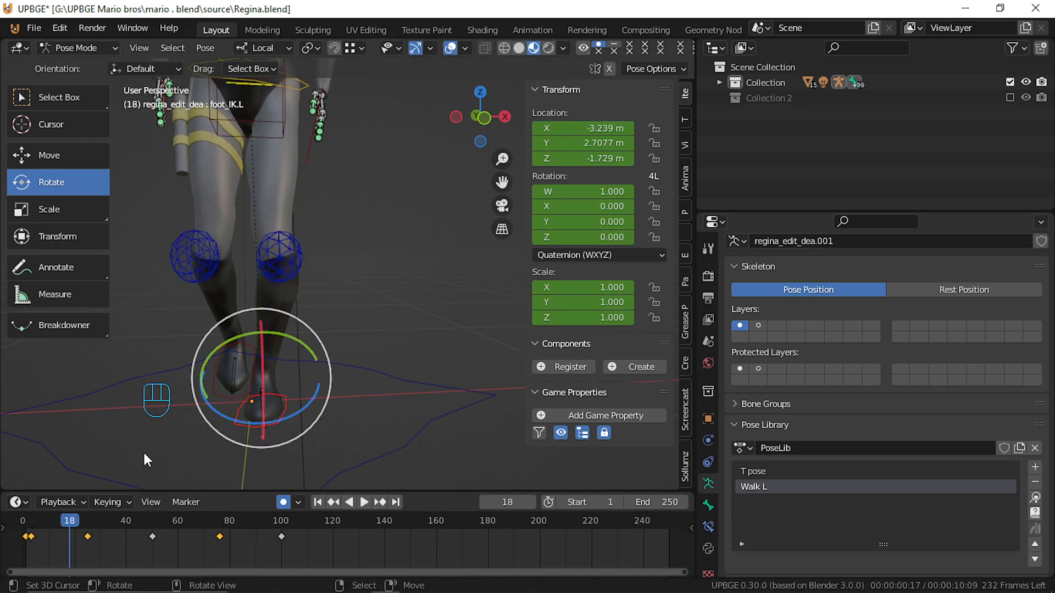
{"action": "left_click", "coordinate": [246, 390]}
{"action": "key", "text": "g"}
{"action": "key", "text": "x"}
{"action": "left_click", "coordinate": [234, 390]}
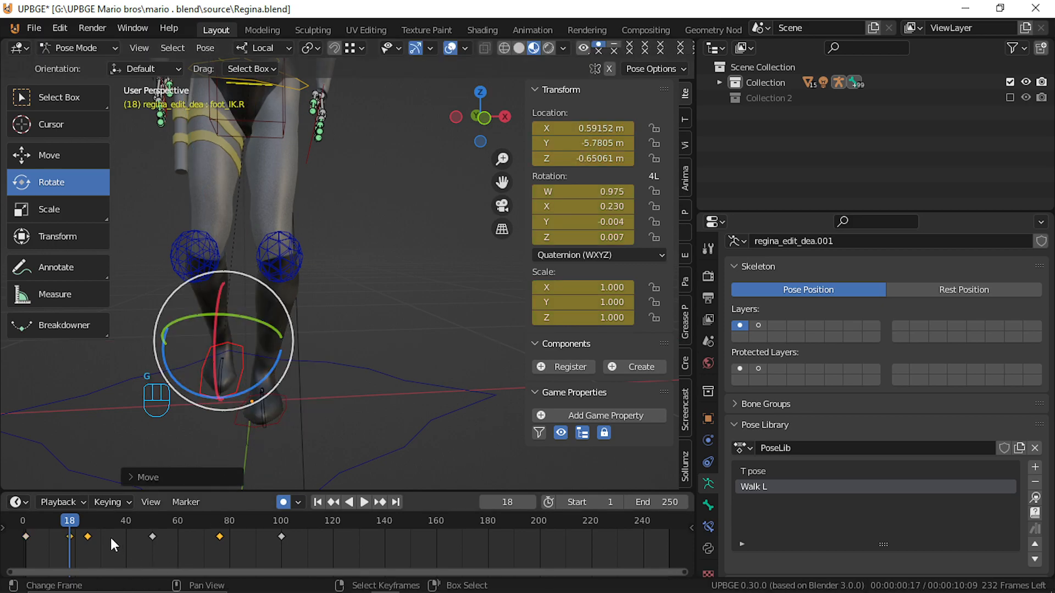
Move the left foot IK control inward along local X at frame 50, to an X location of about -2.55 m.
{"action": "left_click_drag", "start_coordinate": [77, 532], "coordinate": [22, 532]}
{"action": "key", "text": "space"}
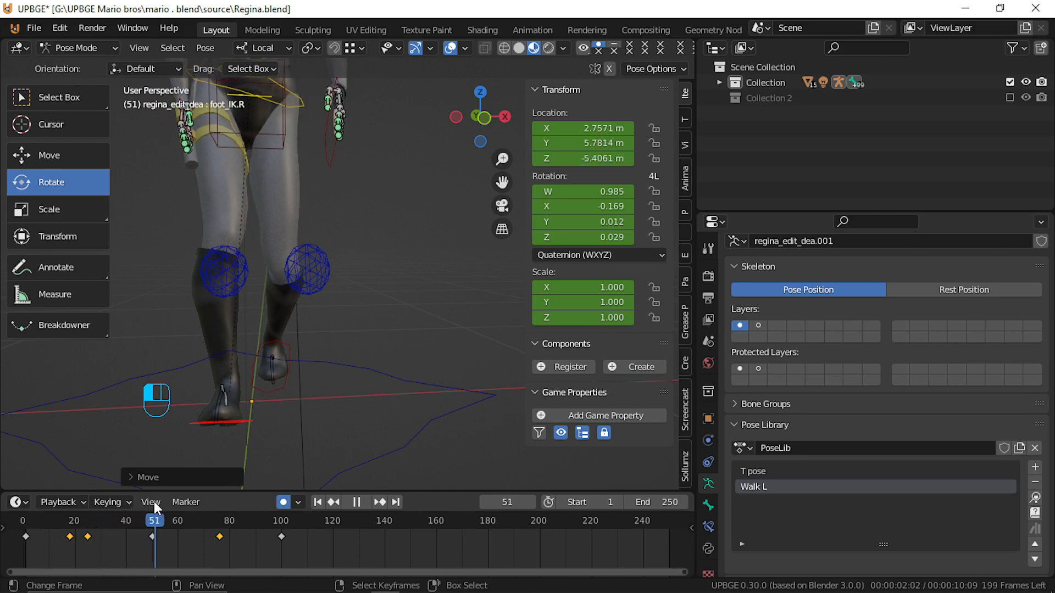
{"action": "key", "text": "space"}
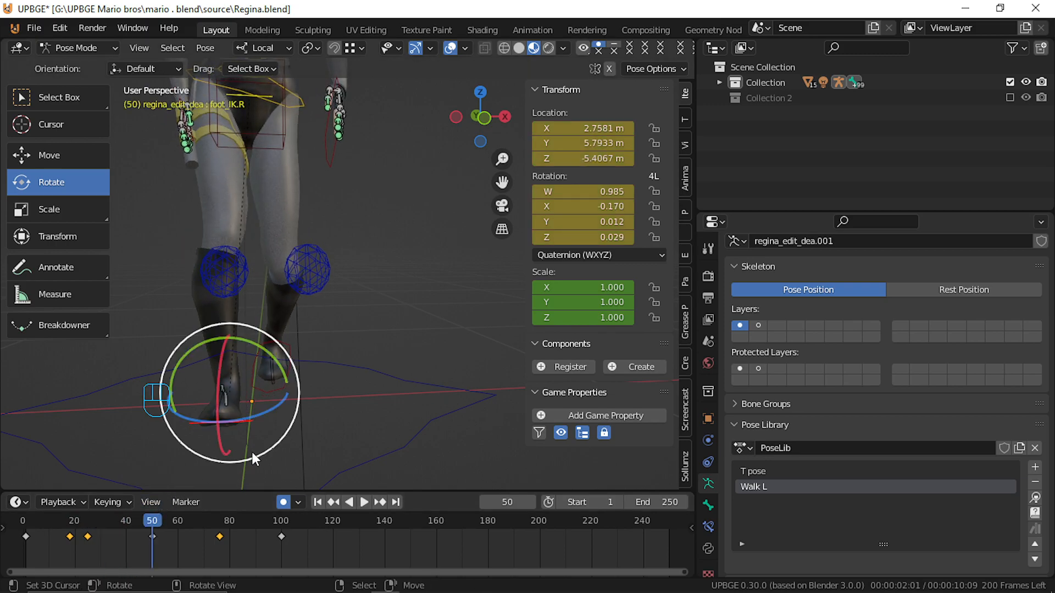
{"action": "left_click", "coordinate": [289, 368]}
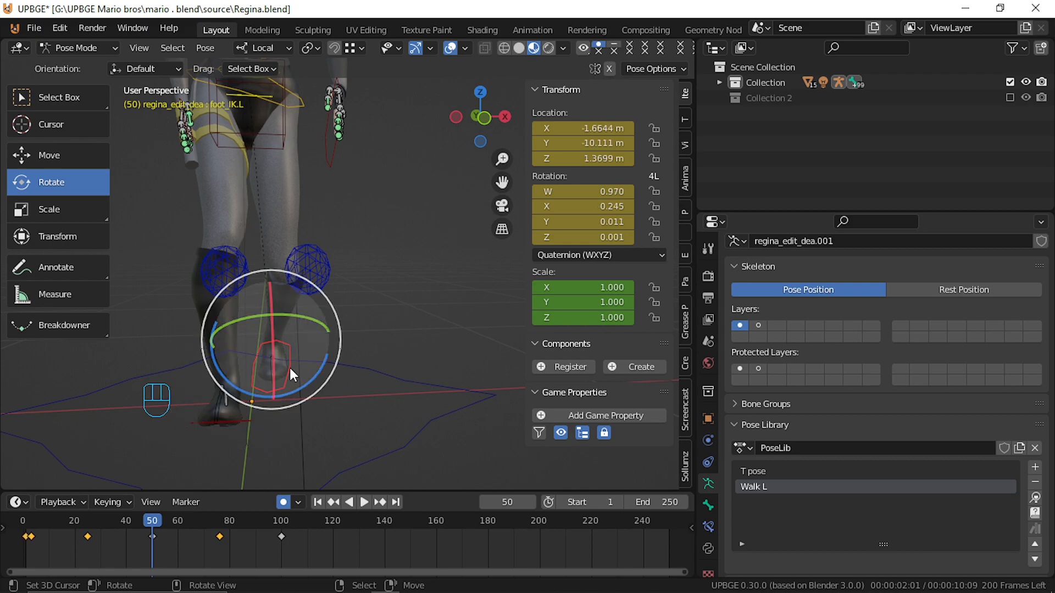
{"action": "key", "text": "g"}
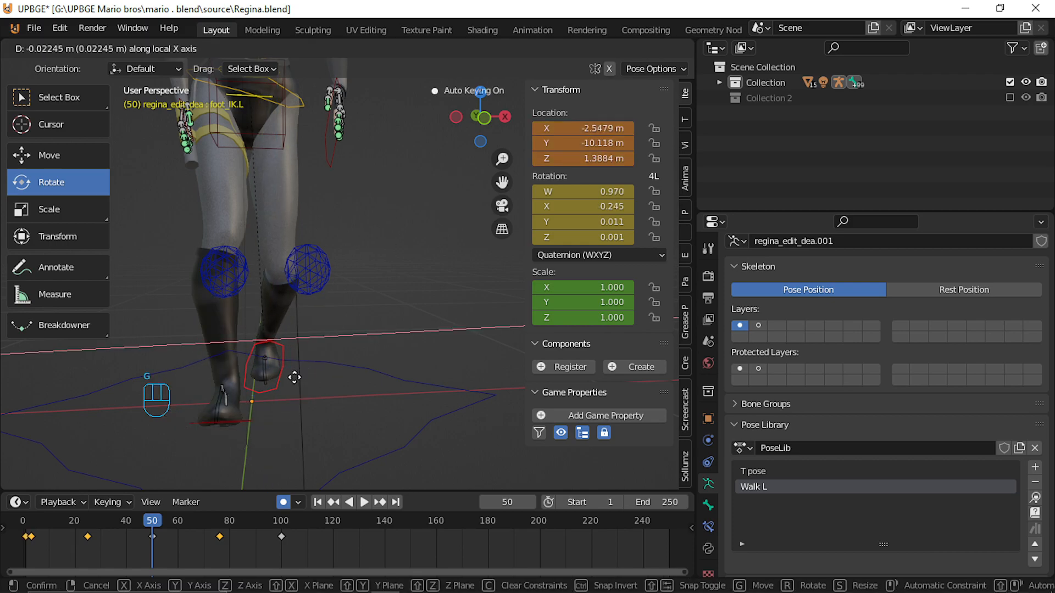
{"action": "left_click", "coordinate": [295, 378]}
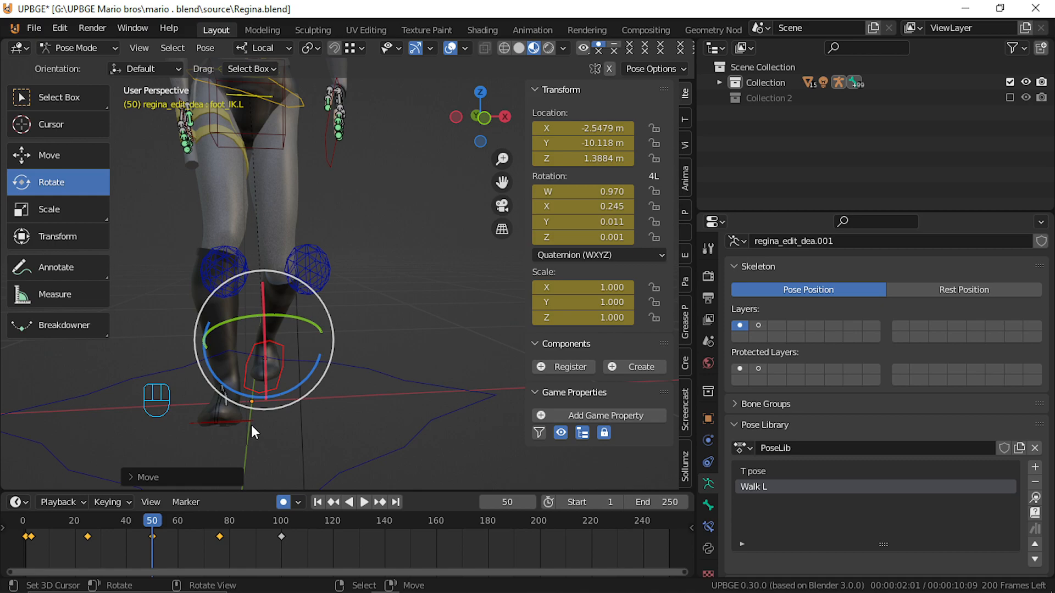
Move the right foot IK control inward at frame 50, to an X location of about 3.44 m.
{"action": "left_click", "coordinate": [253, 428]}
{"action": "key", "text": "g"}
{"action": "left_click", "coordinate": [259, 425]}
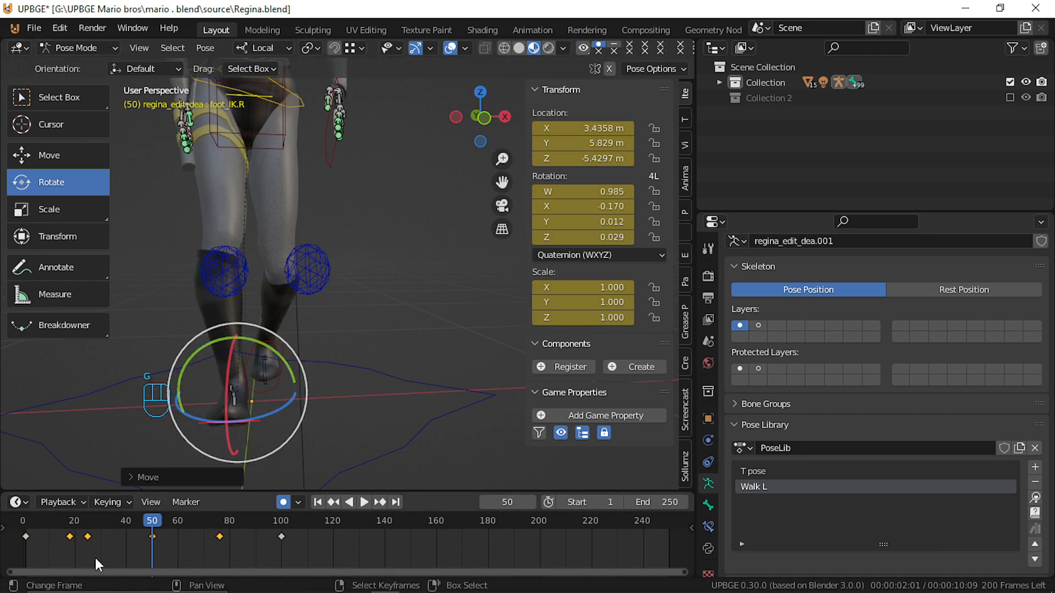
Clear the right foot IK control's rotation at frame 54 so it is auto-keyed, and play the animation to check it.
{"action": "left_click_drag", "start_coordinate": [154, 541], "coordinate": [16, 515]}
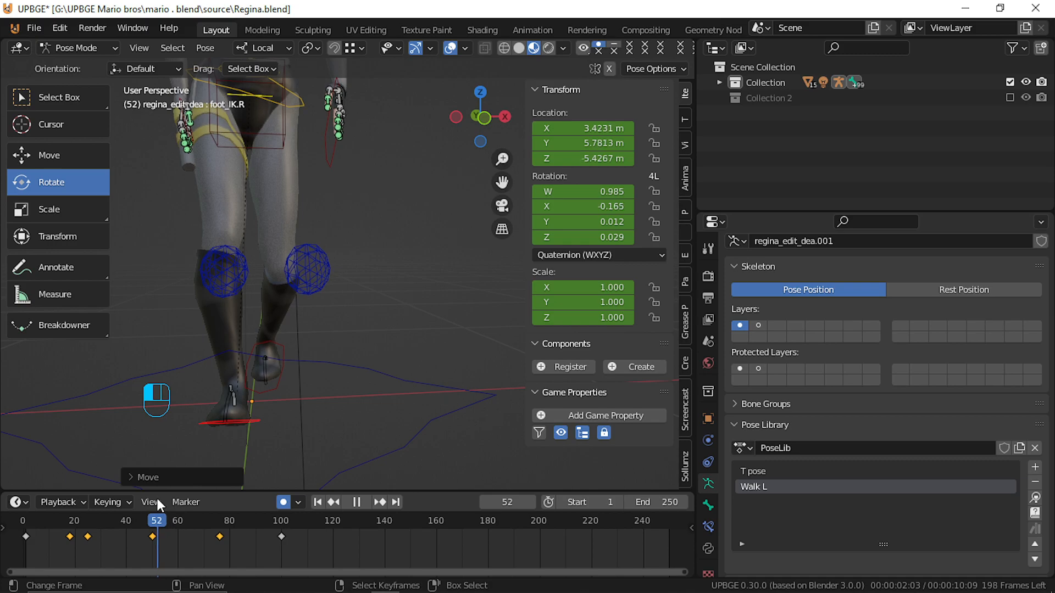
{"action": "key", "text": "space"}
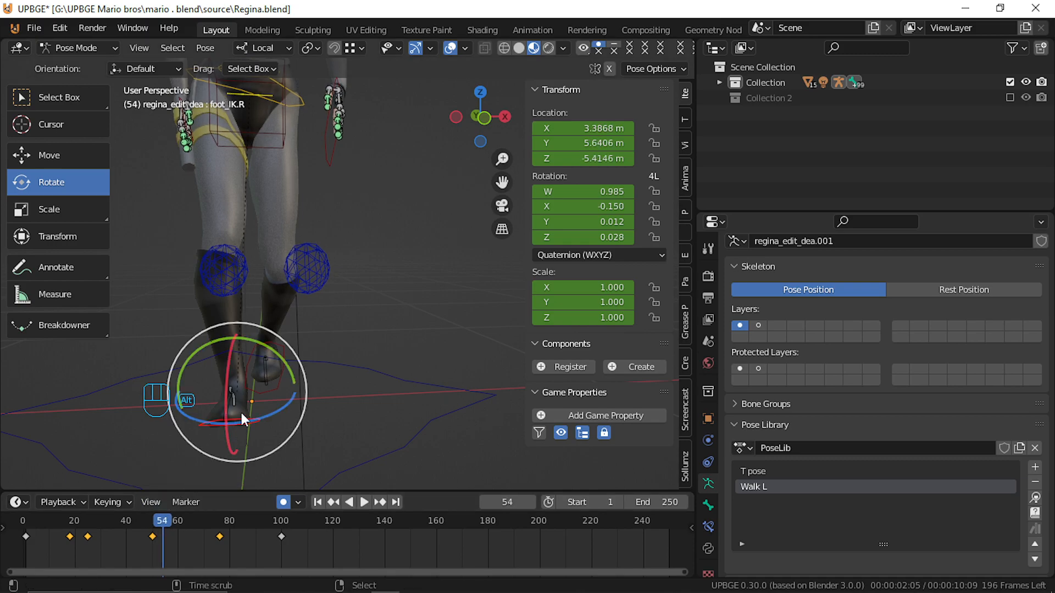
{"action": "key", "text": "alt+r"}
{"action": "key", "text": "alt+a"}
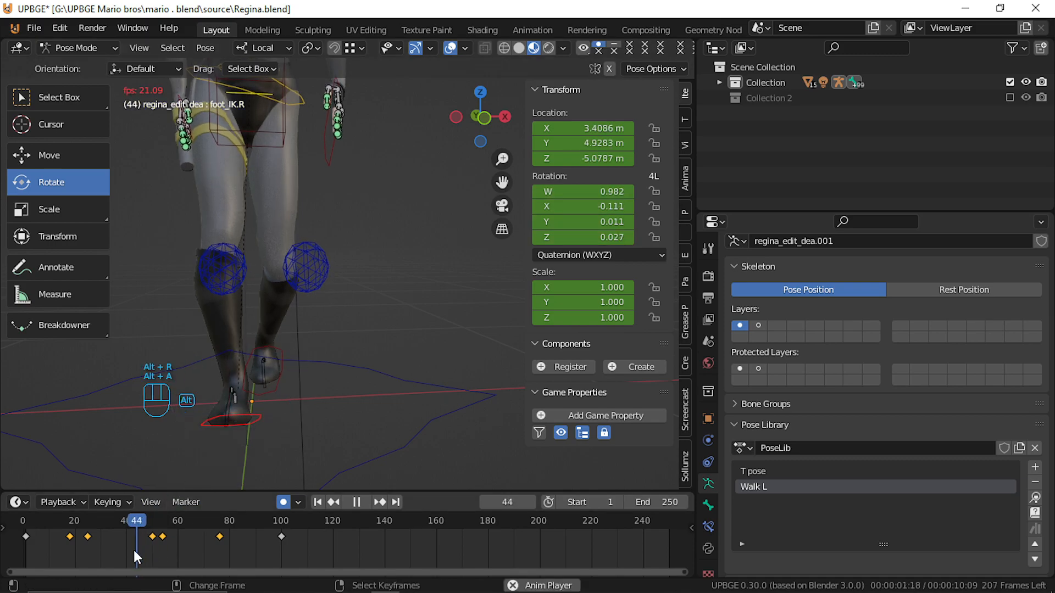
{"action": "key", "text": "alt+a"}
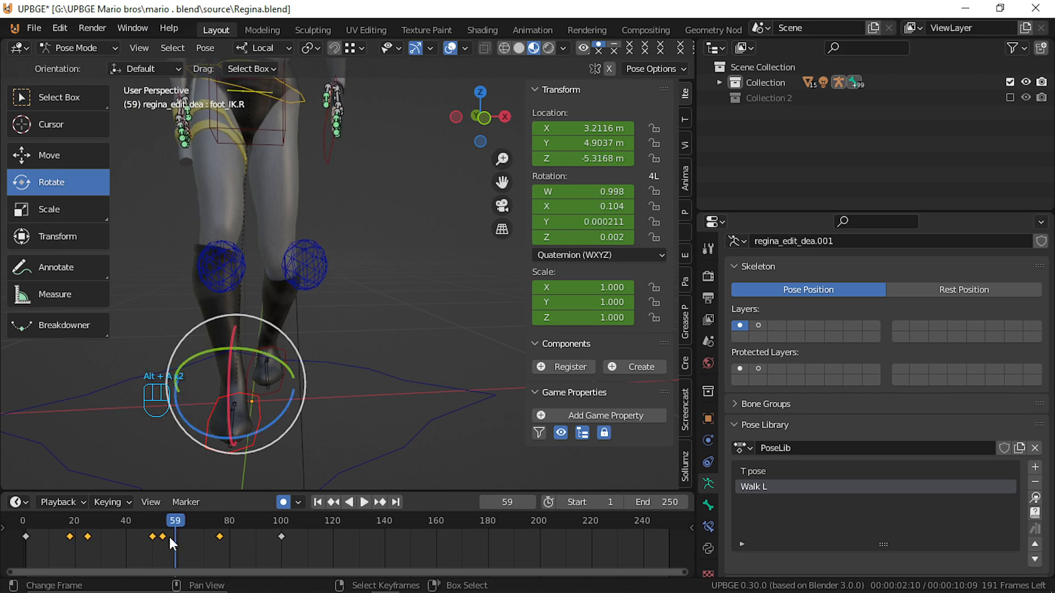
Move the right foot's frame 54 keyframe to frame 52 and review the walk by playing and scrubbing the animation.
{"action": "left_click", "coordinate": [166, 543]}
{"action": "key", "text": "g"}
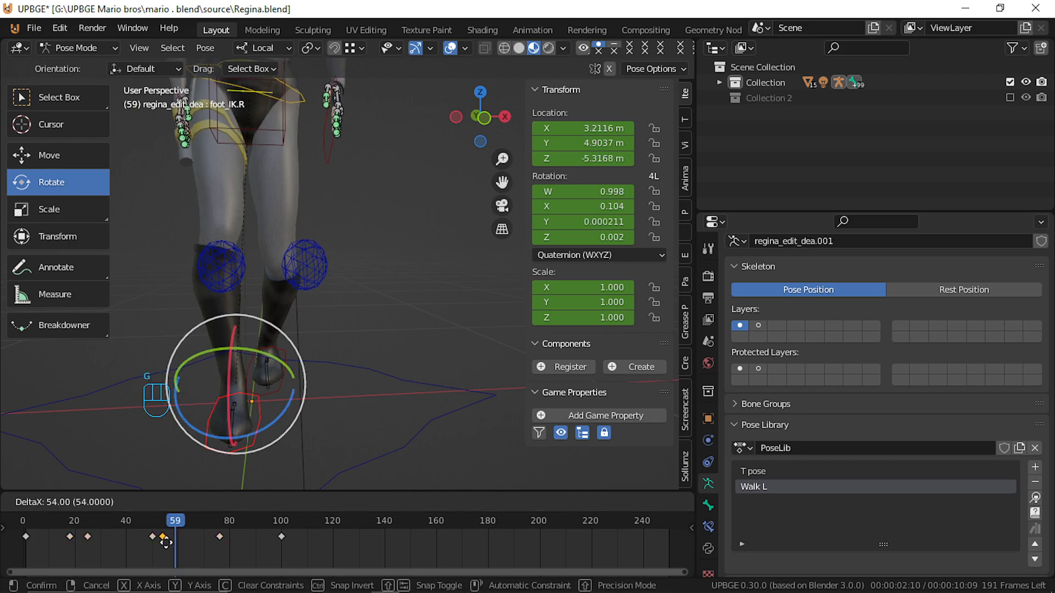
{"action": "left_click", "coordinate": [162, 546]}
{"action": "key", "text": "alt+a"}
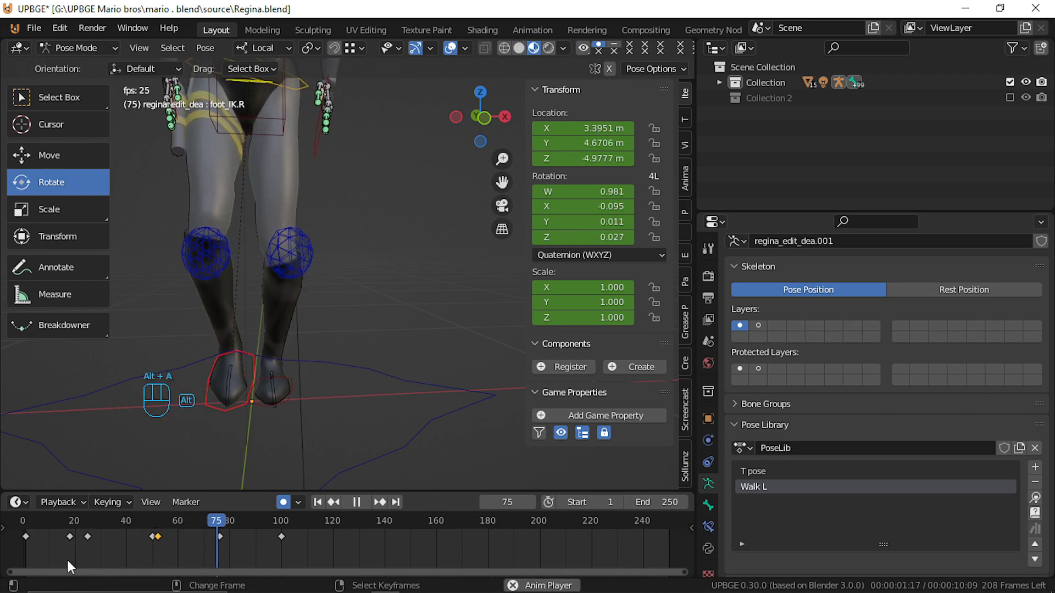
{"action": "key", "text": "alt+a"}
{"action": "left_click_drag", "start_coordinate": [229, 565], "coordinate": [64, 565]}
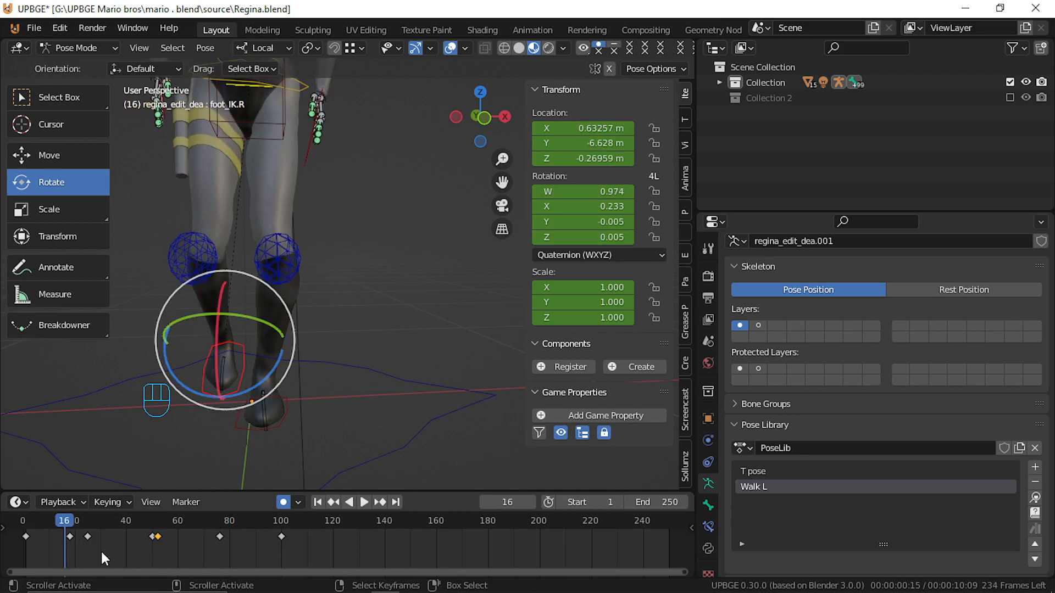
Delete the keyframes at frames 76 and 100.
{"action": "mouse_move", "coordinate": [153, 539]}
{"action": "left_mouse_down"}
{"action": "mouse_move", "coordinate": [185, 531]}
{"action": "mouse_move", "coordinate": [156, 535]}
{"action": "left_mouse_up"}
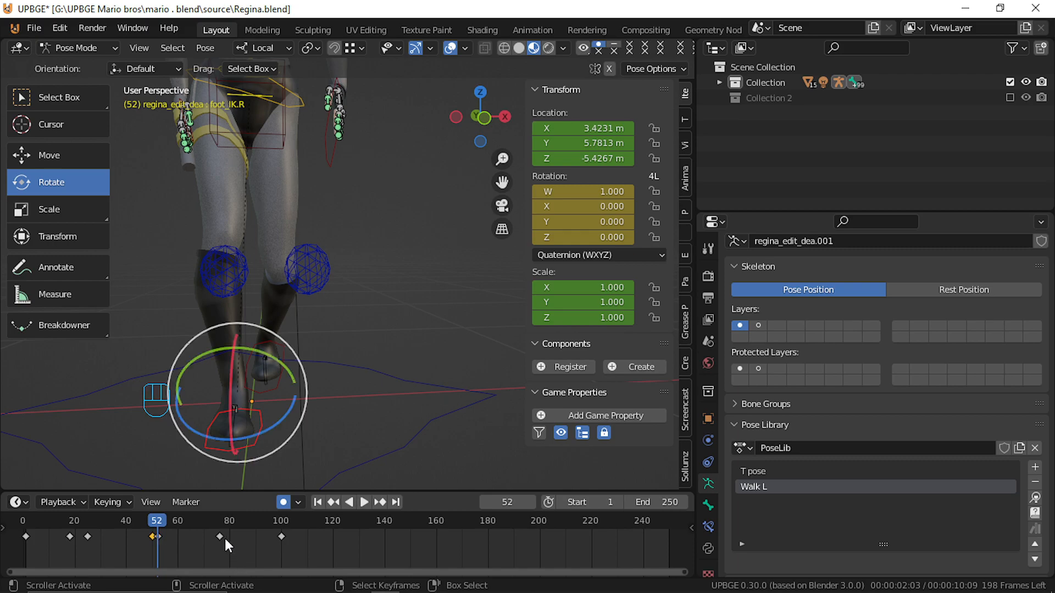
{"action": "key", "text": "x"}
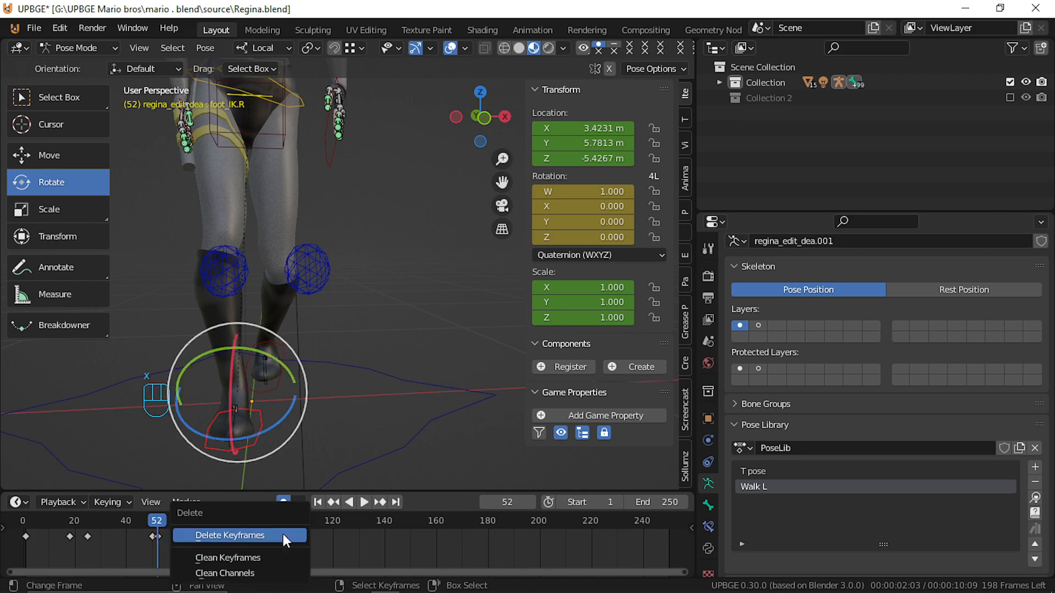
{"action": "left_click", "coordinate": [280, 535]}
Copy all remaining keyframes and paste them flipped, starting from frame 52.
{"action": "key", "text": "a"}
{"action": "key", "text": "a"}
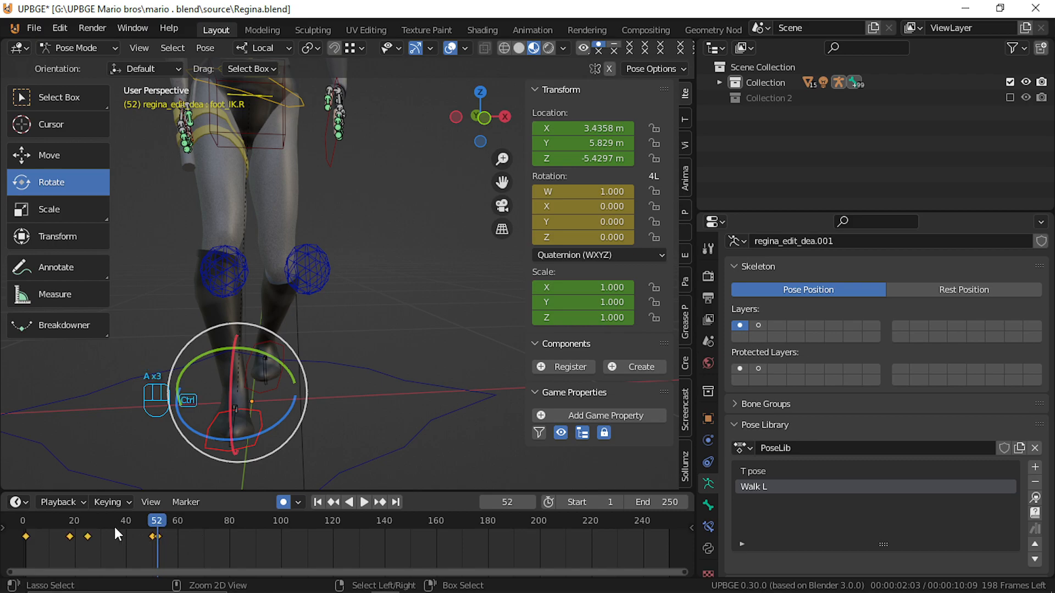
{"action": "key", "text": "ctrl+c"}
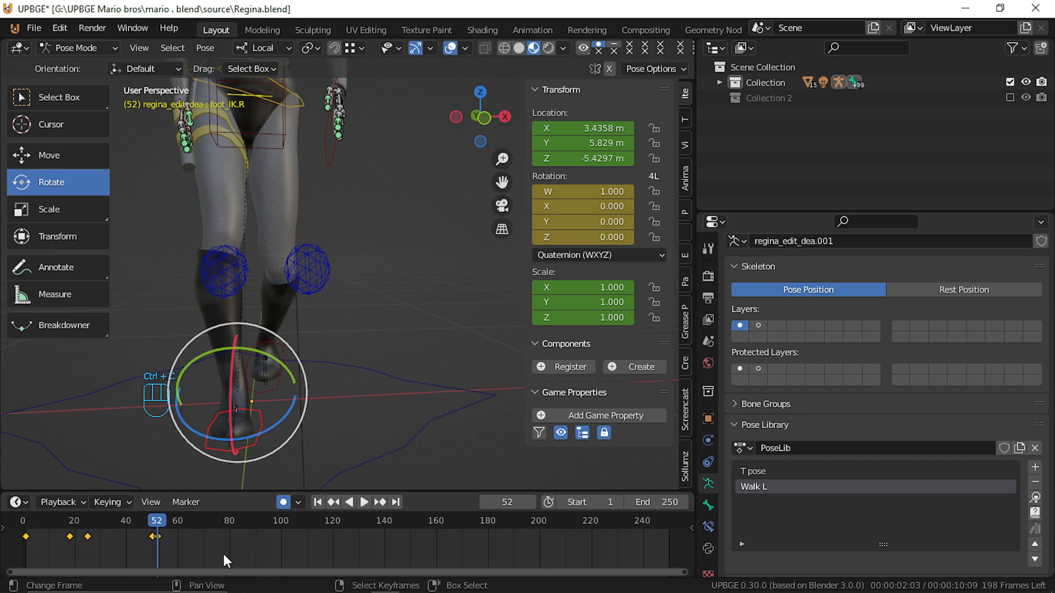
{"action": "key", "text": "ctrl+shift"}
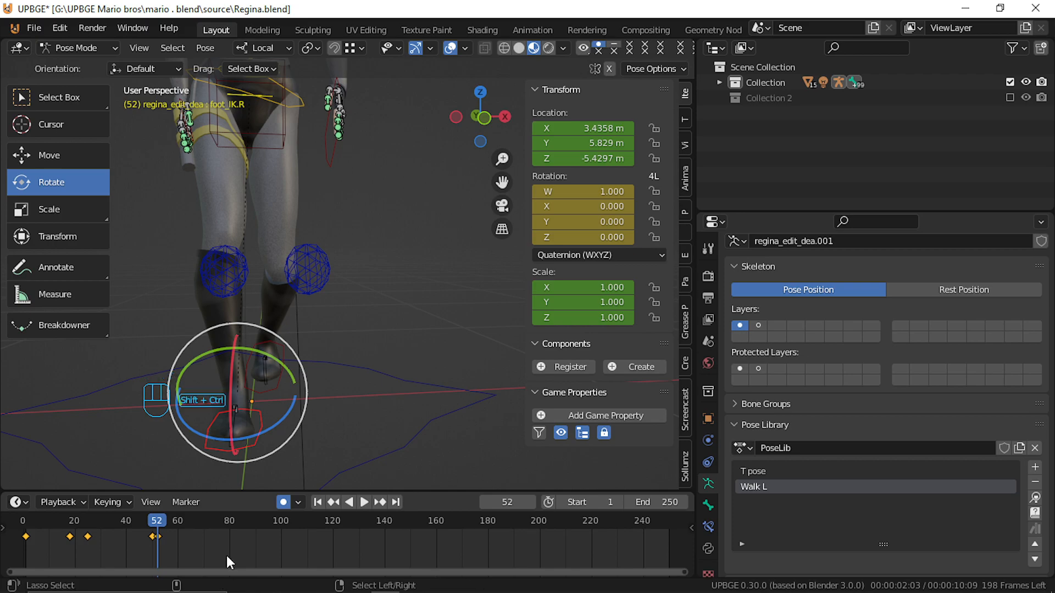
{"action": "key", "text": "ctrl+shift+v"}
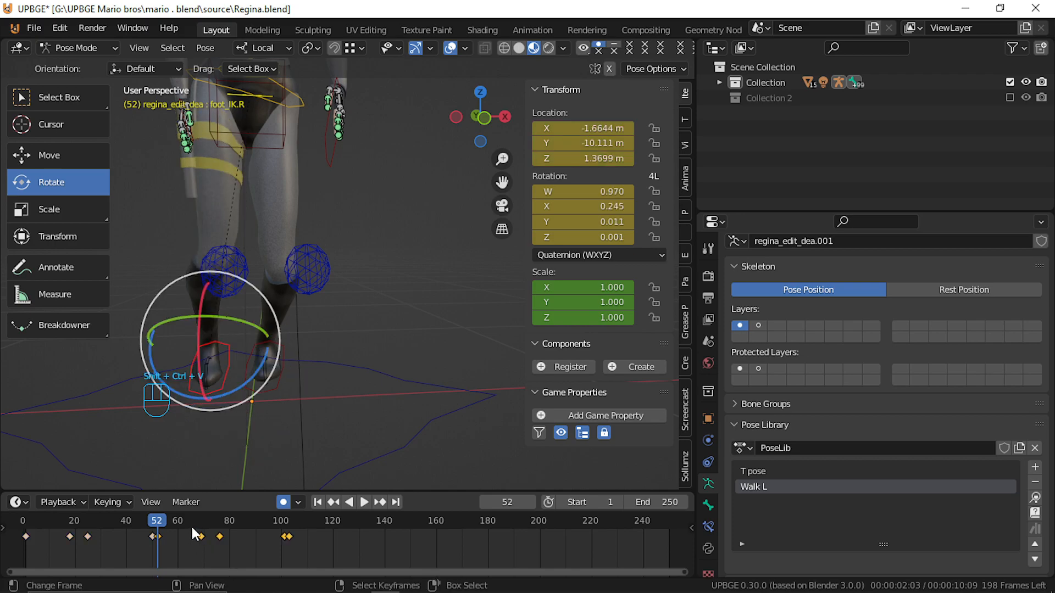
Review the flipped keyframes by scrubbing through the second half of the walk, and return to frame 52.
{"action": "scroll", "coordinate": [179, 535], "scroll_direction": "up", "scroll_amount": 3}
{"action": "left_click_drag", "start_coordinate": [94, 560], "coordinate": [20, 562]}
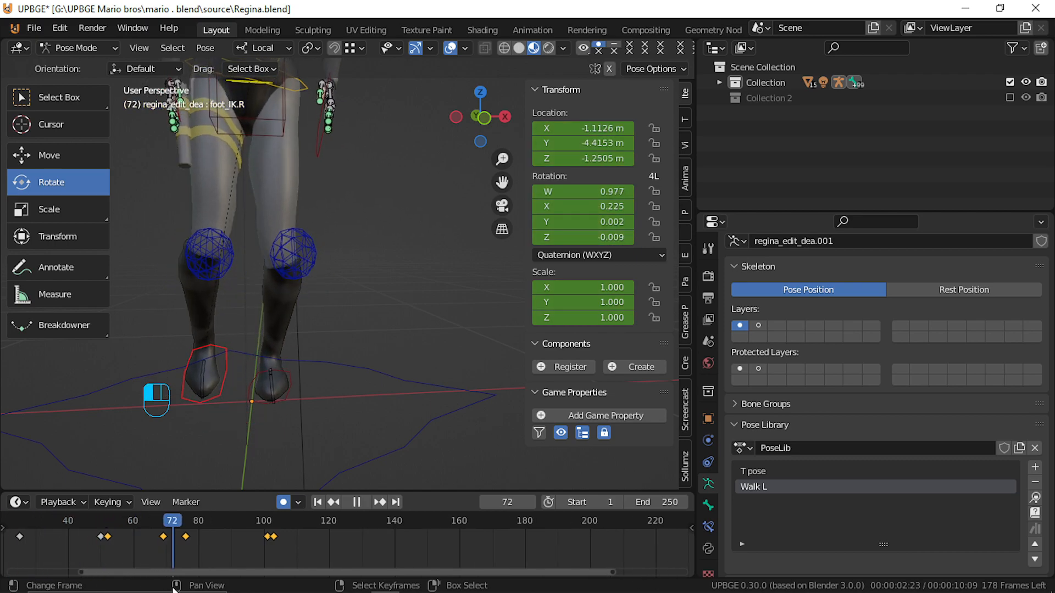
{"action": "left_click_drag", "start_coordinate": [297, 565], "coordinate": [107, 549]}
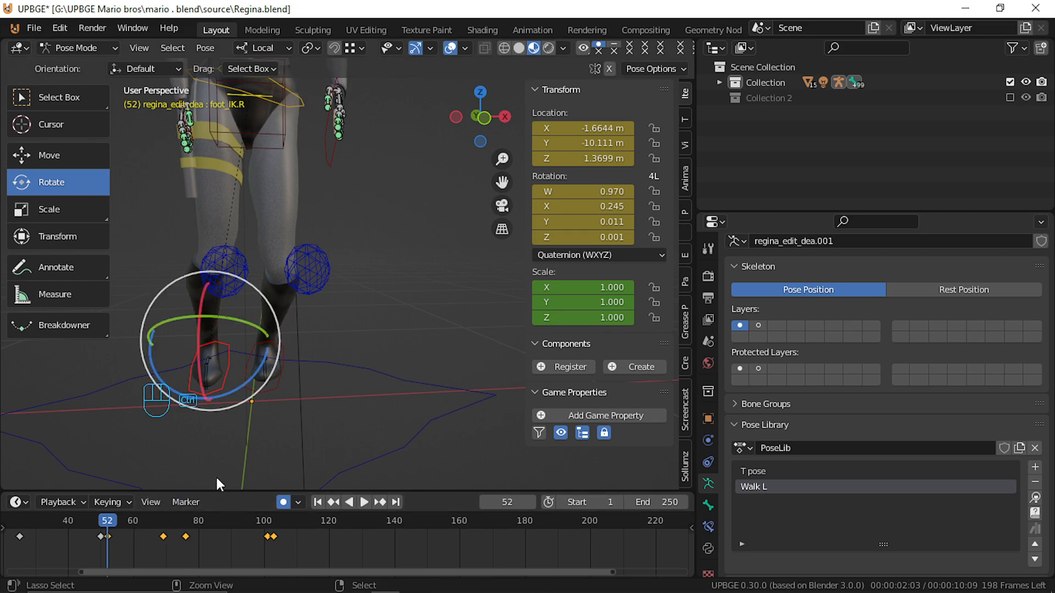
Mirror the pasted keyframes by times over current frame 52 and move them to the frames following the original keys.
{"action": "key", "text": "ctrl+m"}
{"action": "left_click", "coordinate": [185, 539]}
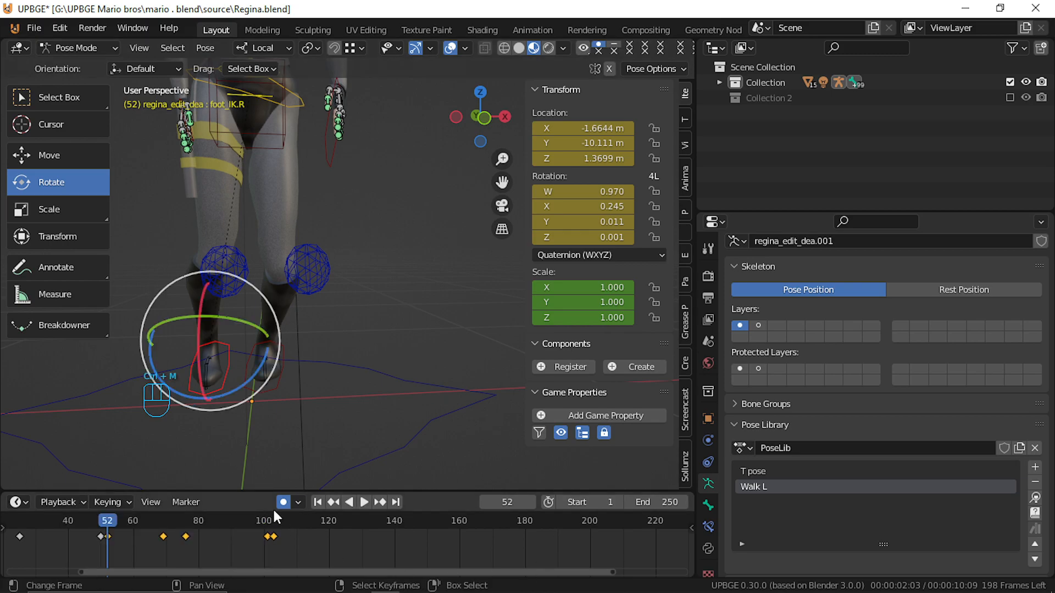
{"action": "key", "text": "ctrl+m"}
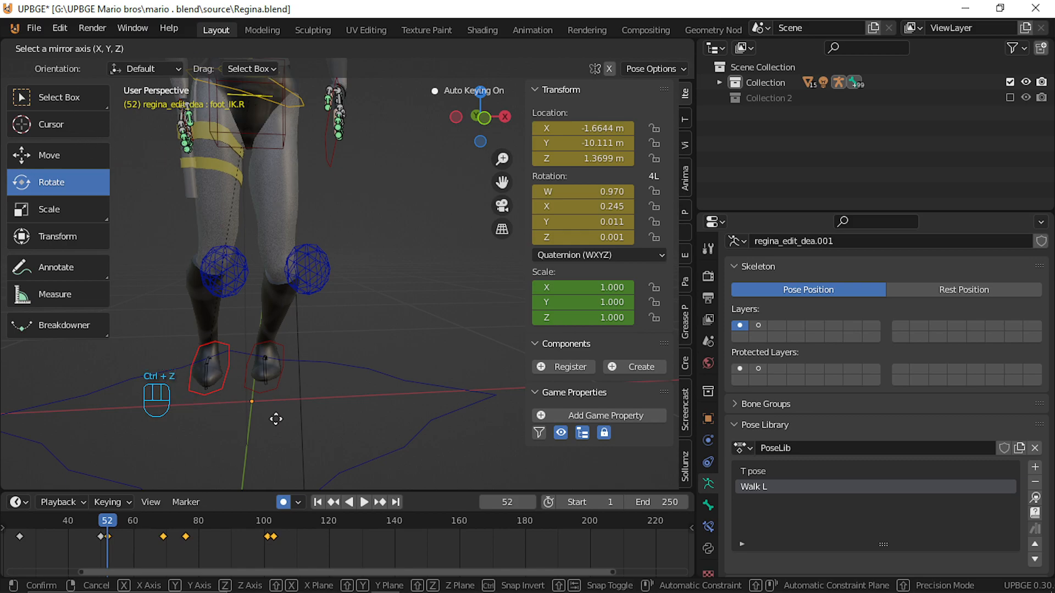
{"action": "right_click", "coordinate": [159, 83]}
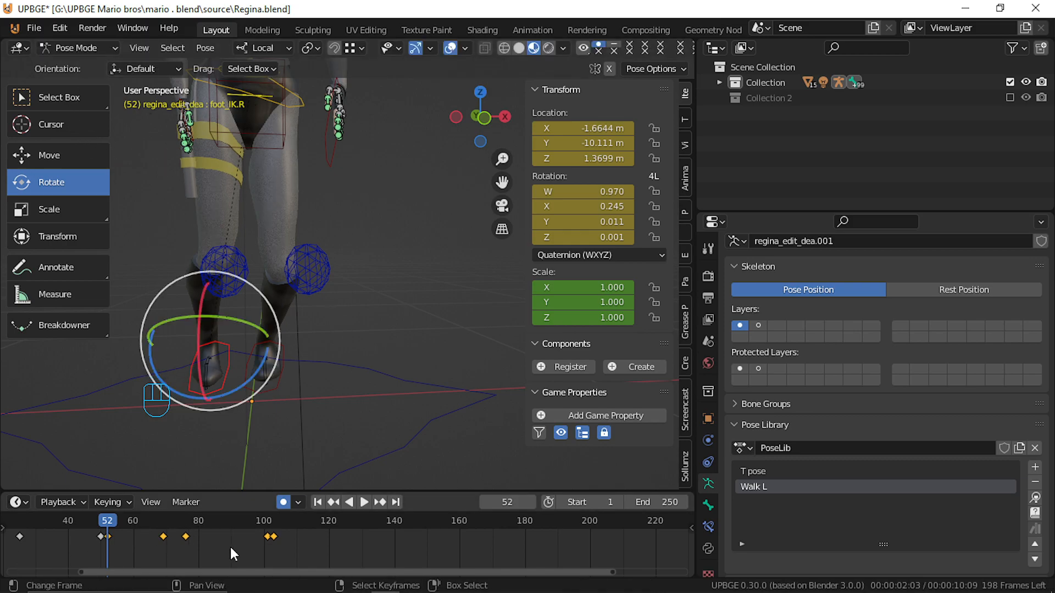
{"action": "key", "text": "ctrl+m"}
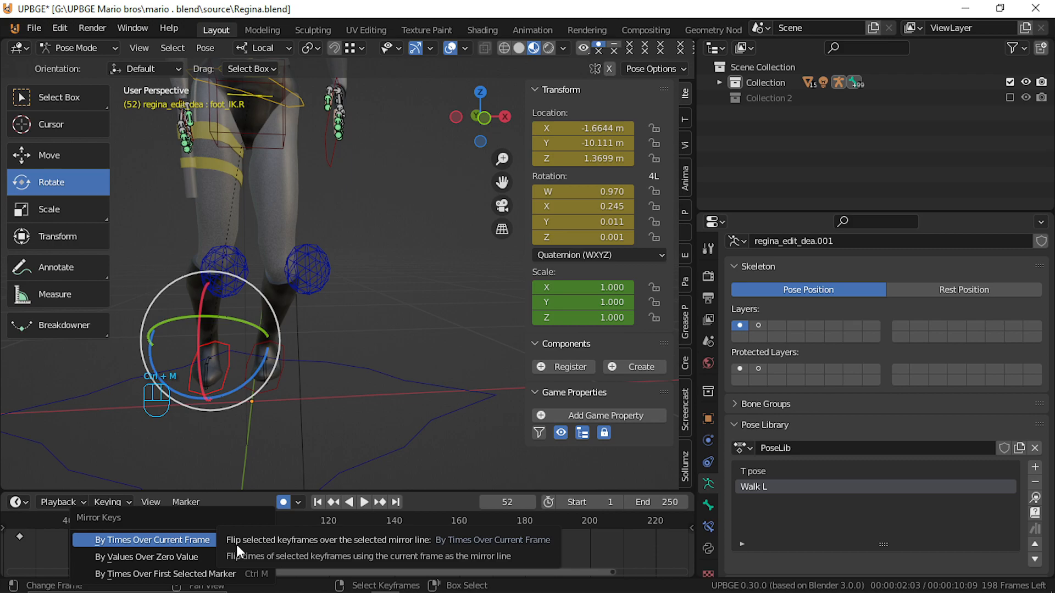
{"action": "left_click", "coordinate": [177, 538]}
{"action": "key", "text": "g"}
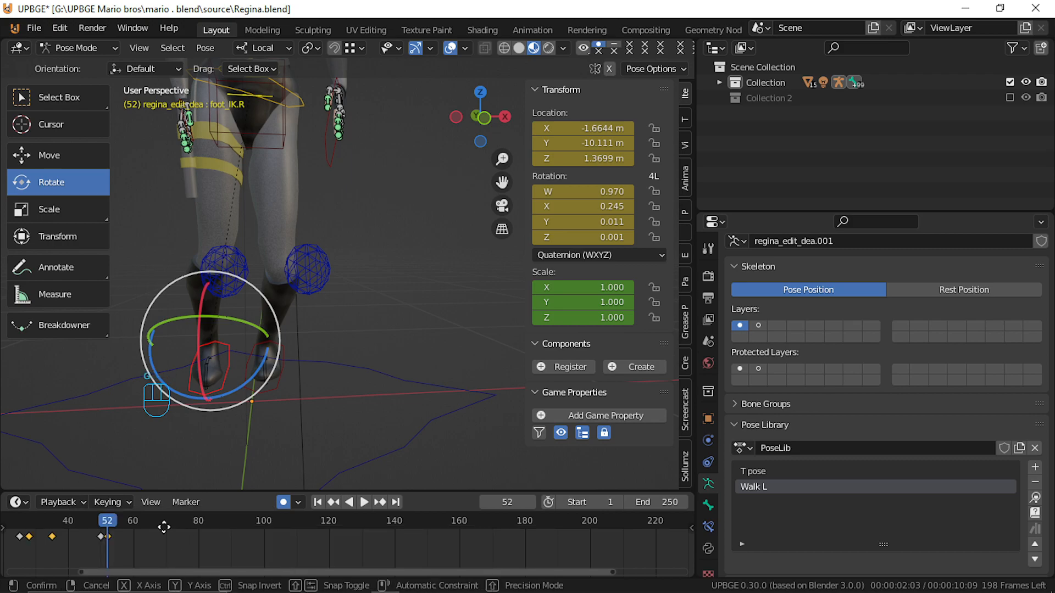
{"action": "left_click", "coordinate": [328, 525]}
Delete the selected pasted keyframes of the right foot IK control from the second half of the walk.
{"action": "mouse_move", "coordinate": [109, 541]}
{"action": "left_mouse_down"}
{"action": "mouse_move", "coordinate": [90, 543]}
{"action": "mouse_move", "coordinate": [688, 519]}
{"action": "mouse_move", "coordinate": [91, 523]}
{"action": "mouse_move", "coordinate": [301, 560]}
{"action": "mouse_move", "coordinate": [110, 549]}
{"action": "left_mouse_up"}
{"action": "key", "text": "x"}
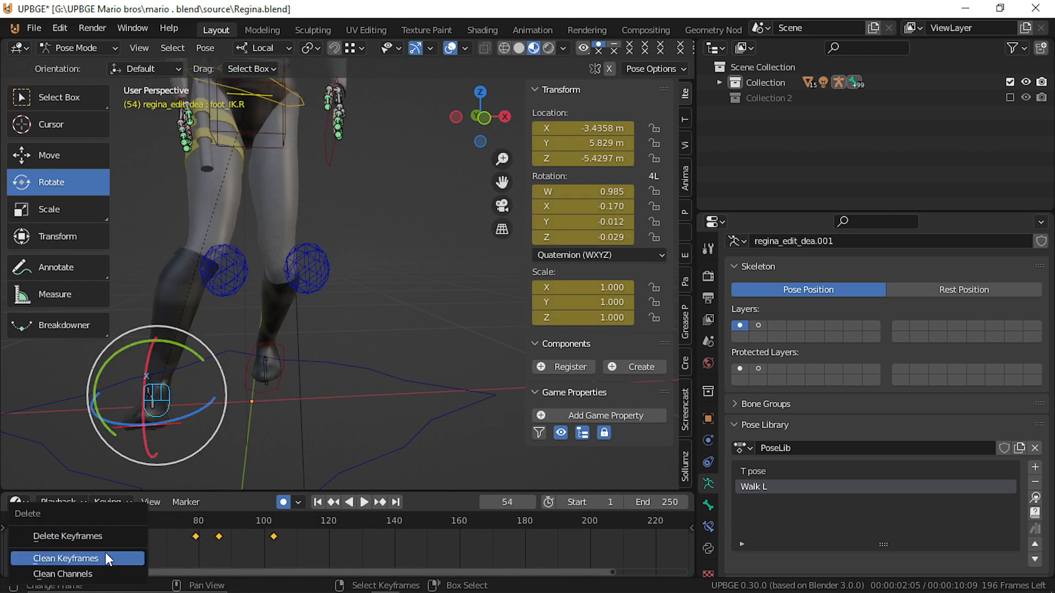
{"action": "left_click", "coordinate": [101, 539]}
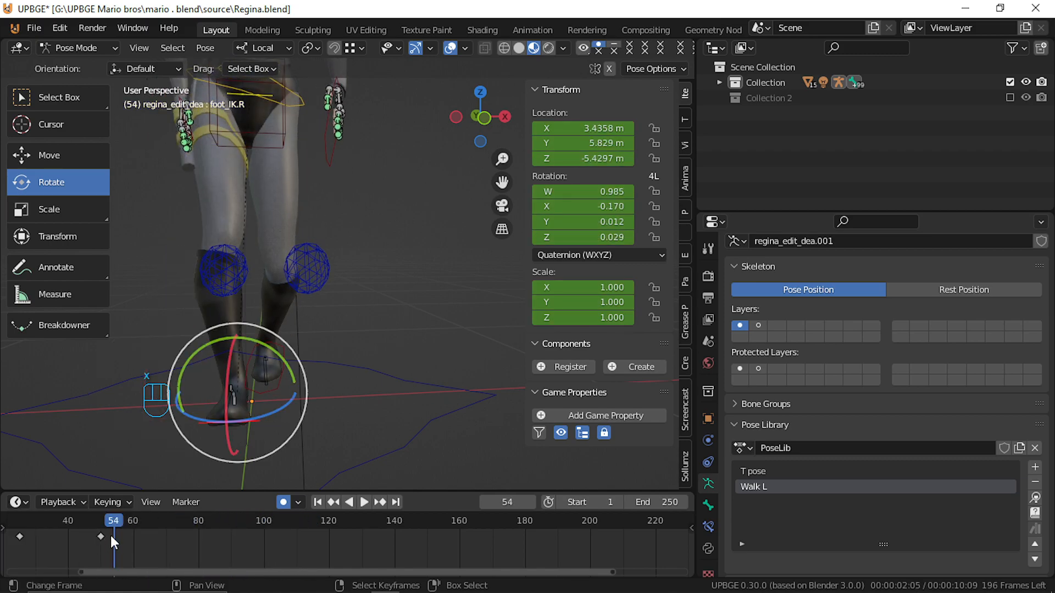
Copy all remaining right foot keyframes and paste them unflipped, starting from frame 50.
{"action": "key", "text": "a"}
{"action": "key", "text": "a"}
{"action": "left_click_drag", "start_coordinate": [110, 535], "coordinate": [98, 533]}
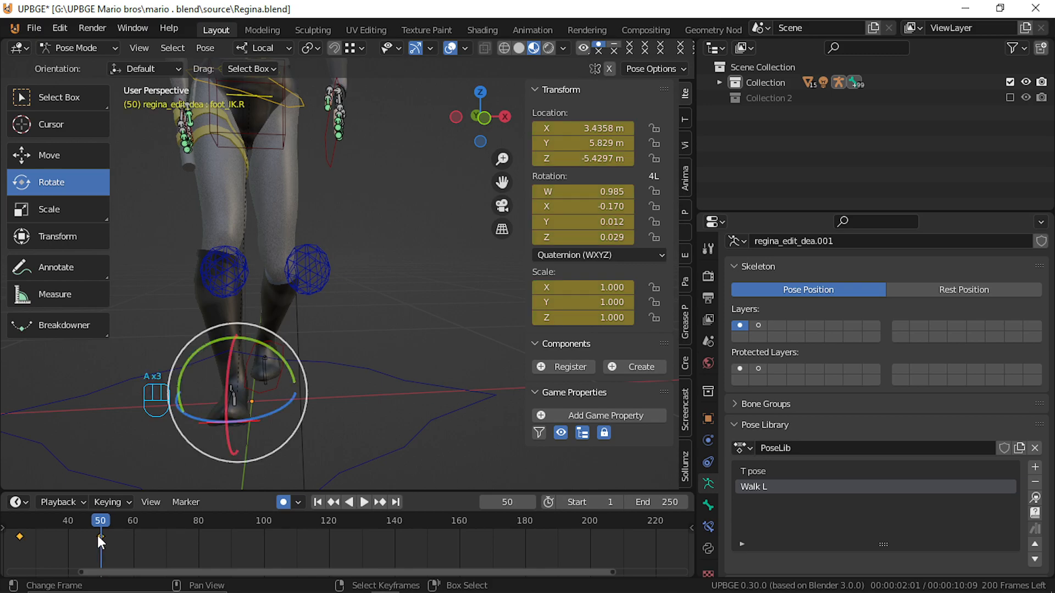
{"action": "key", "text": "ctrl+c"}
{"action": "key", "text": "ctrl+v"}
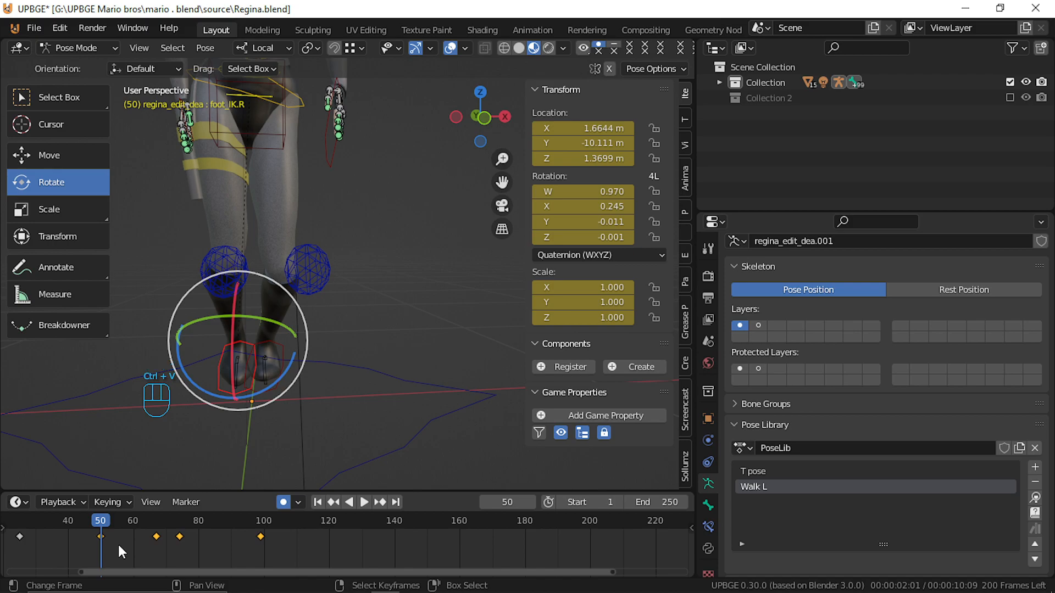
Check the foot motion around frame 50 from the side by scrubbing the animation.
{"action": "left_click_drag", "start_coordinate": [120, 543], "coordinate": [58, 545]}
{"action": "scroll", "coordinate": [68, 538], "scroll_direction": "down", "scroll_amount": 4}
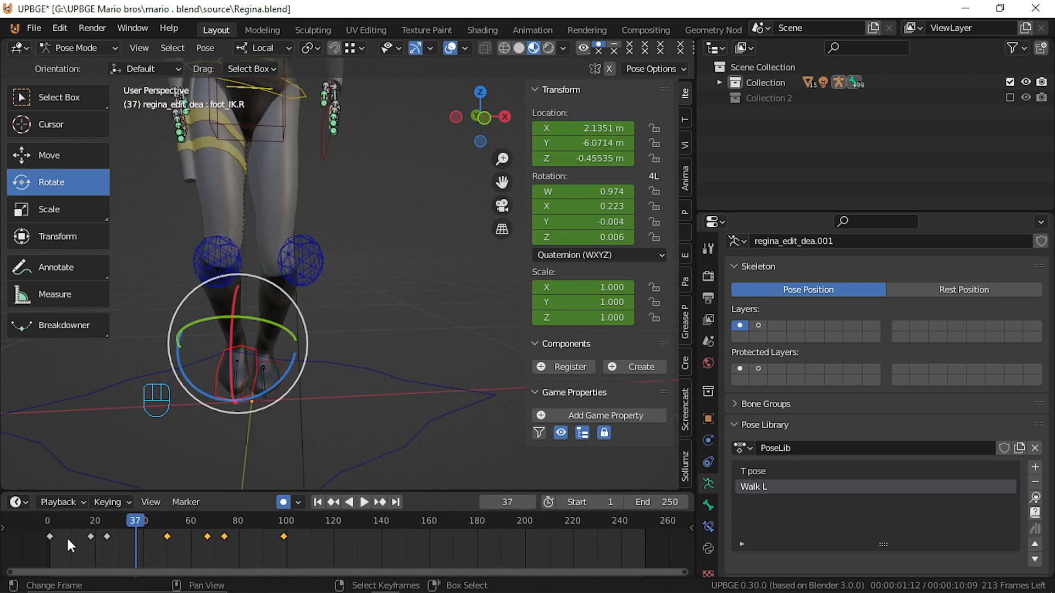
{"action": "middle_click_drag", "start_coordinate": [83, 540], "coordinate": [118, 540]}
{"action": "left_click_drag", "start_coordinate": [182, 553], "coordinate": [204, 522]}
{"action": "middle_click_drag", "start_coordinate": [266, 413], "coordinate": [109, 483]}
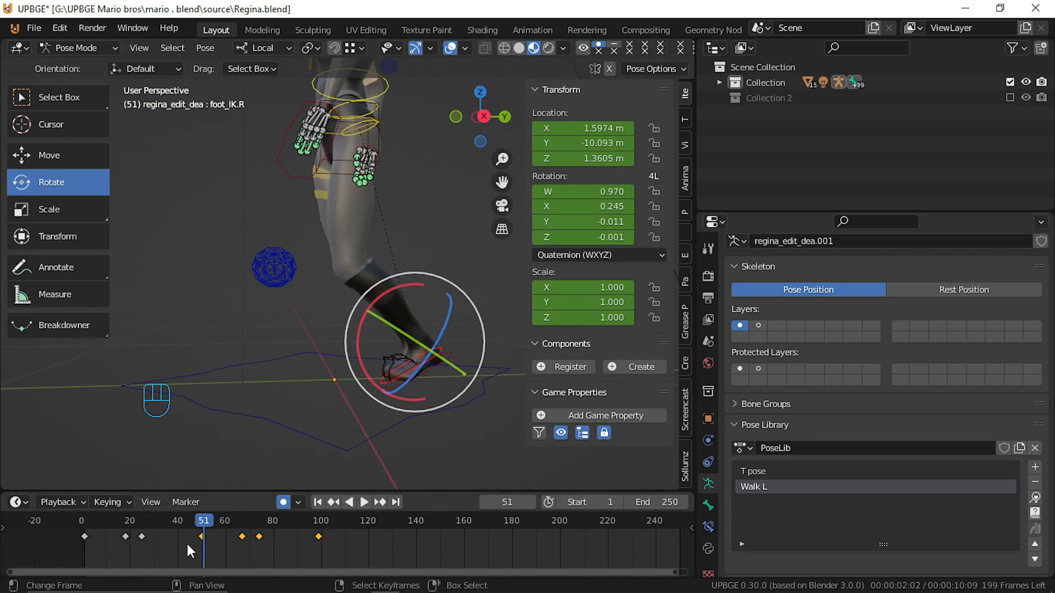
{"action": "left_click_drag", "start_coordinate": [203, 546], "coordinate": [199, 549]}
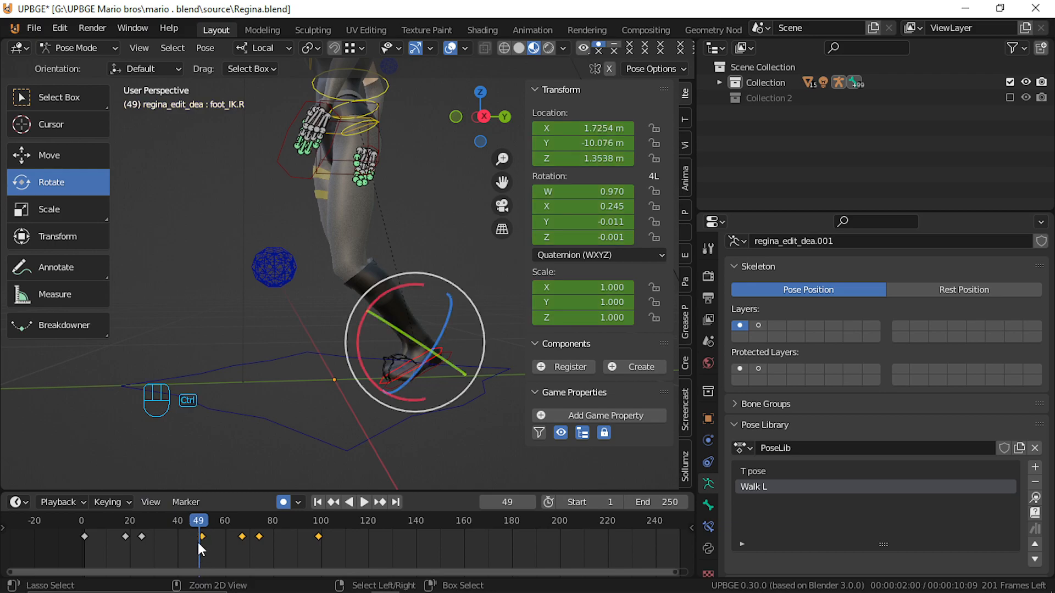
Undo the paste at frame 50 and paste the copied keyframes there again.
{"action": "key", "text": "ctrl+z"}
{"action": "key", "text": "ctrl+z"}
{"action": "key", "text": "ctrl+z"}
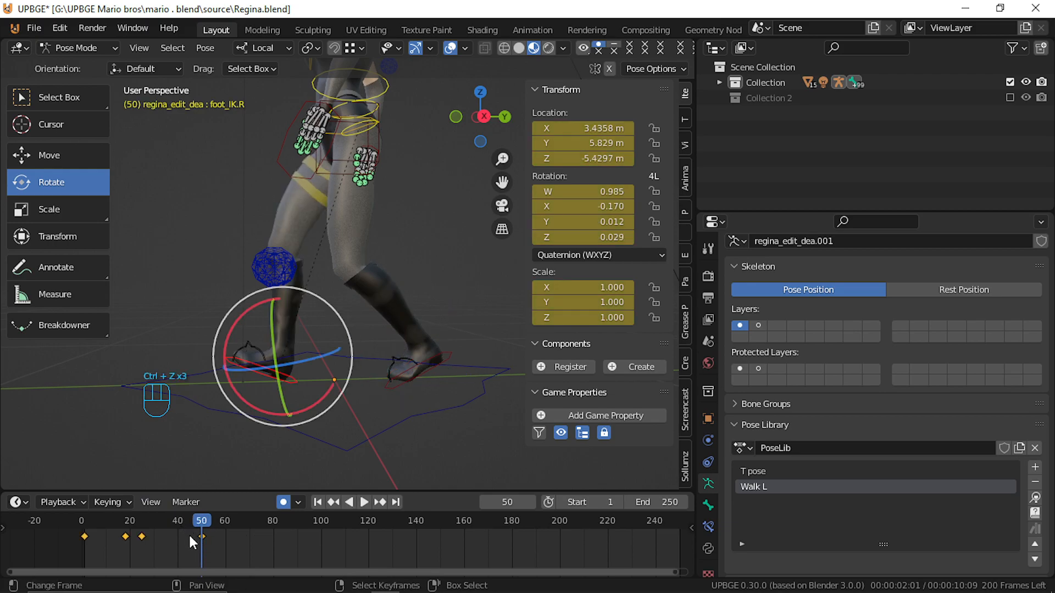
{"action": "key", "text": "ctrl"}
{"action": "key", "text": "ctrl+v"}
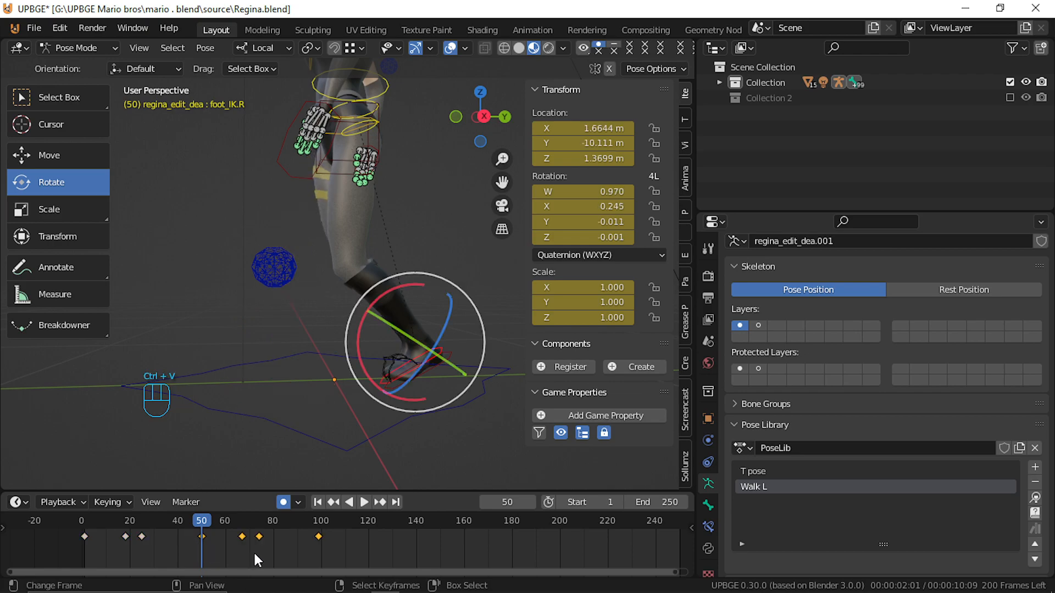
Try to paste the copied pose at frame 1, and undo back to frame 50.
{"action": "key", "text": "ctrl"}
{"action": "key", "text": "ctrl+m"}
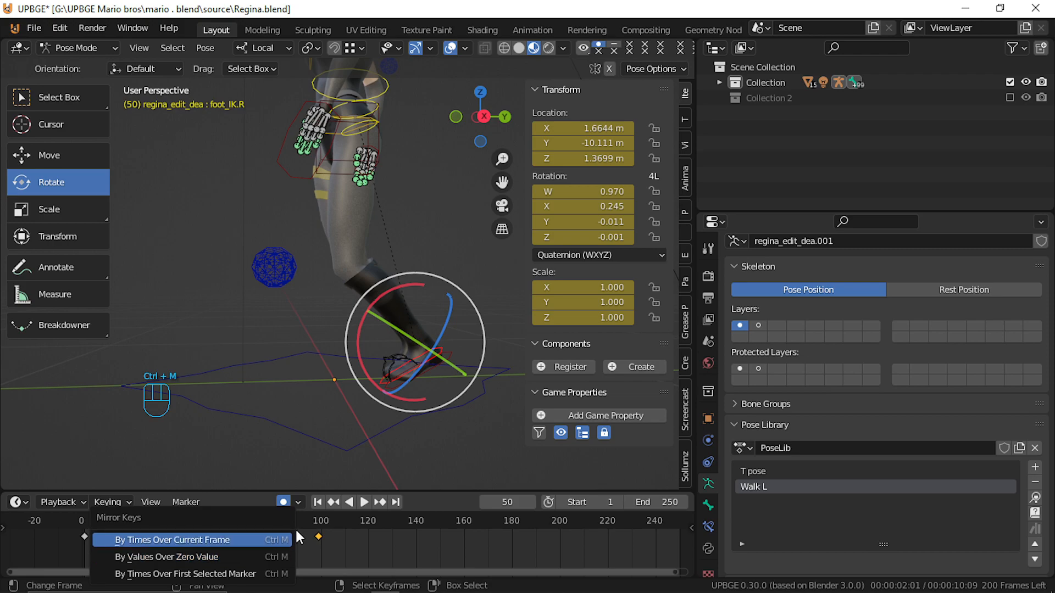
{"action": "left_click_drag", "start_coordinate": [175, 529], "coordinate": [85, 536]}
{"action": "key", "text": "ctrl"}
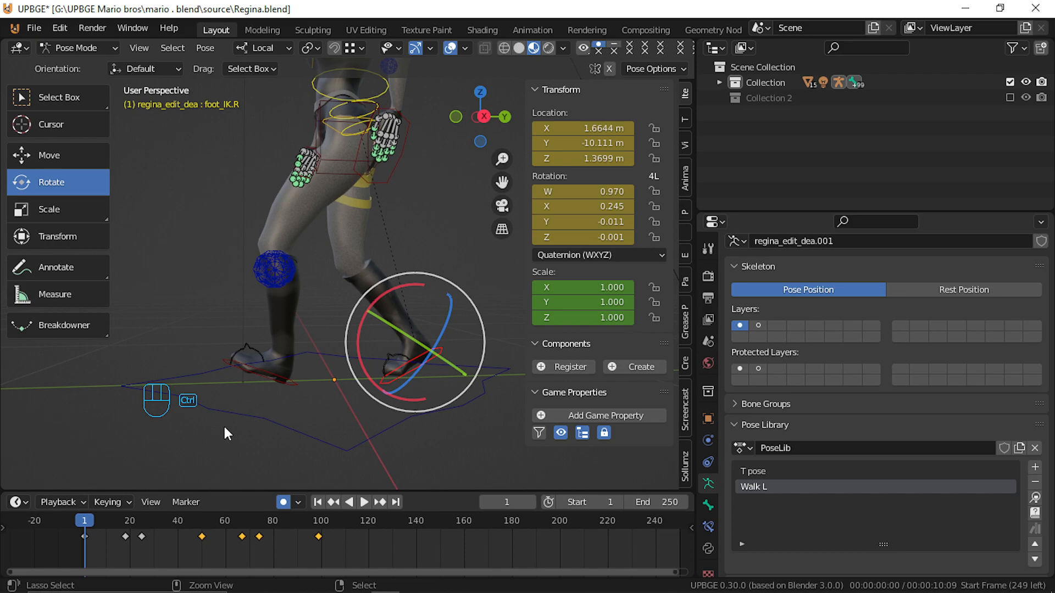
{"action": "key", "text": "ctrl+v"}
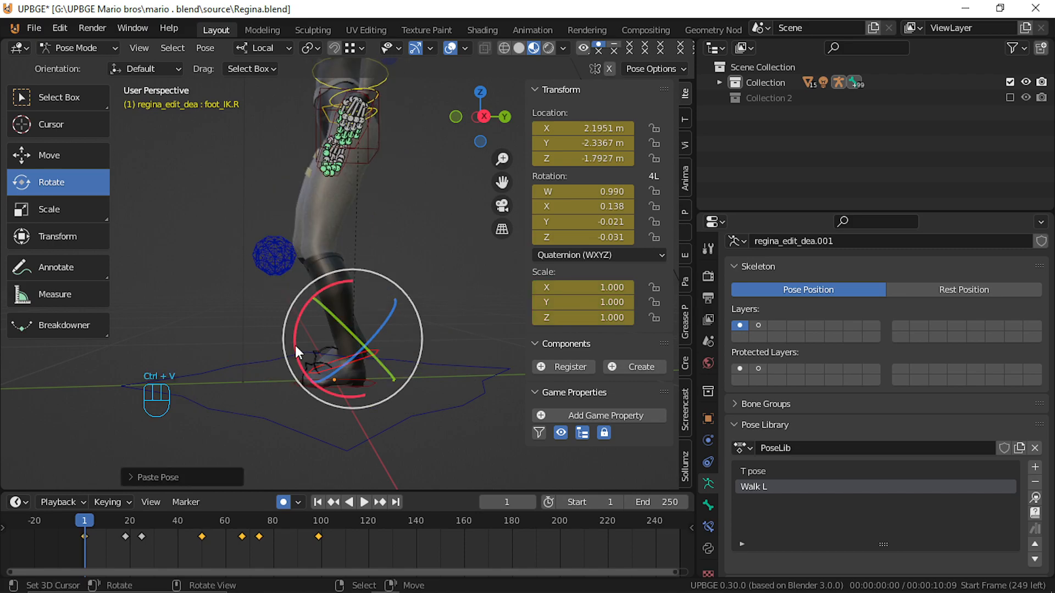
{"action": "key", "text": "ctrl+z"}
{"action": "key", "text": "ctrl+x"}
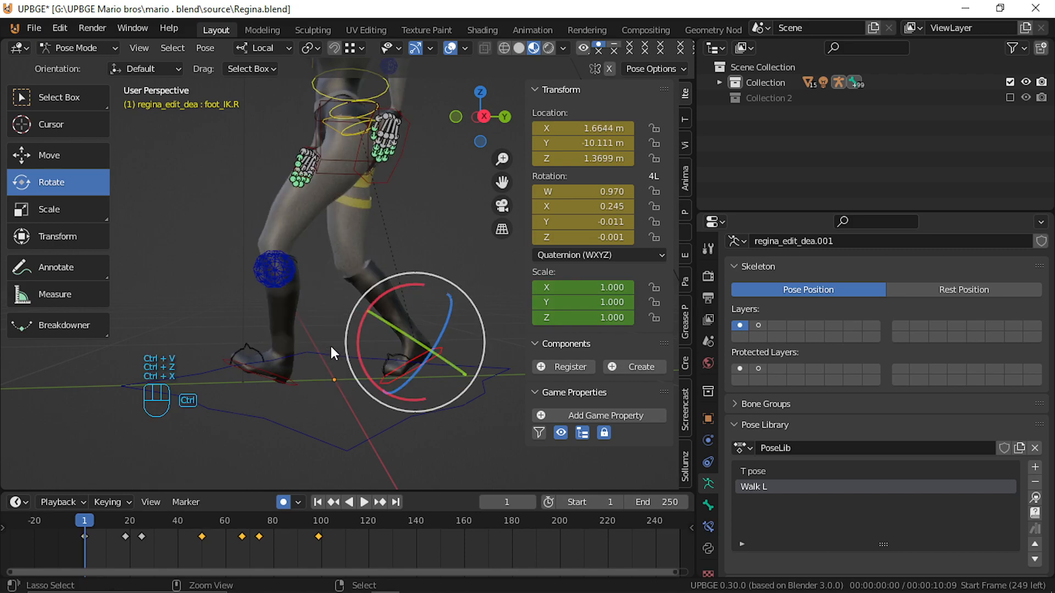
{"action": "key", "text": "ctrl+z"}
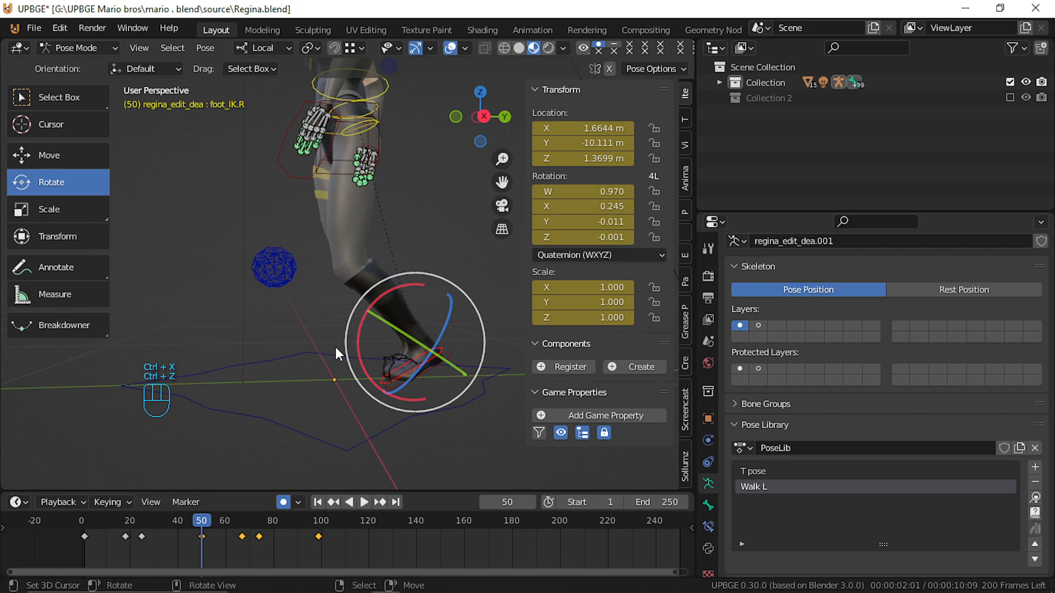
Mirror the pasted keyframes by values over zero value.
{"action": "key", "text": "ctrl+m"}
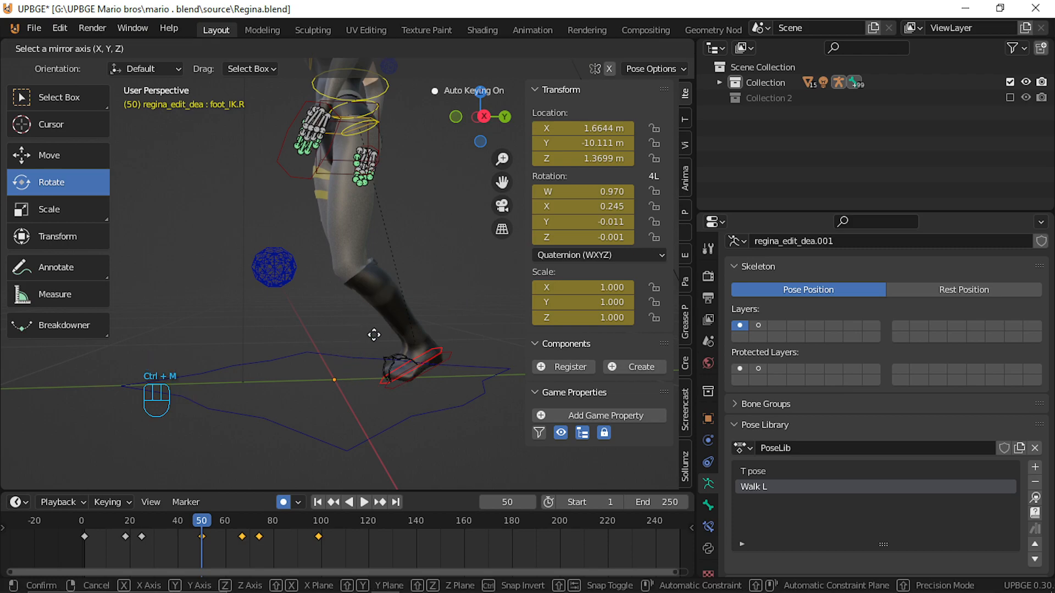
{"action": "key", "text": "ctrl+m"}
{"action": "right_click", "coordinate": [371, 249]}
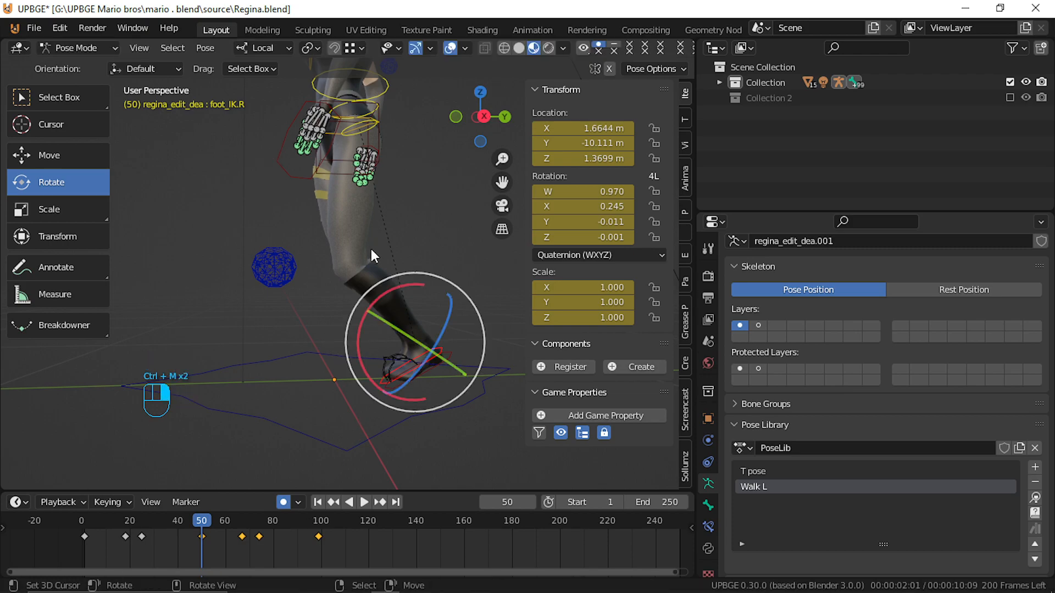
{"action": "key", "text": "ctrl+m"}
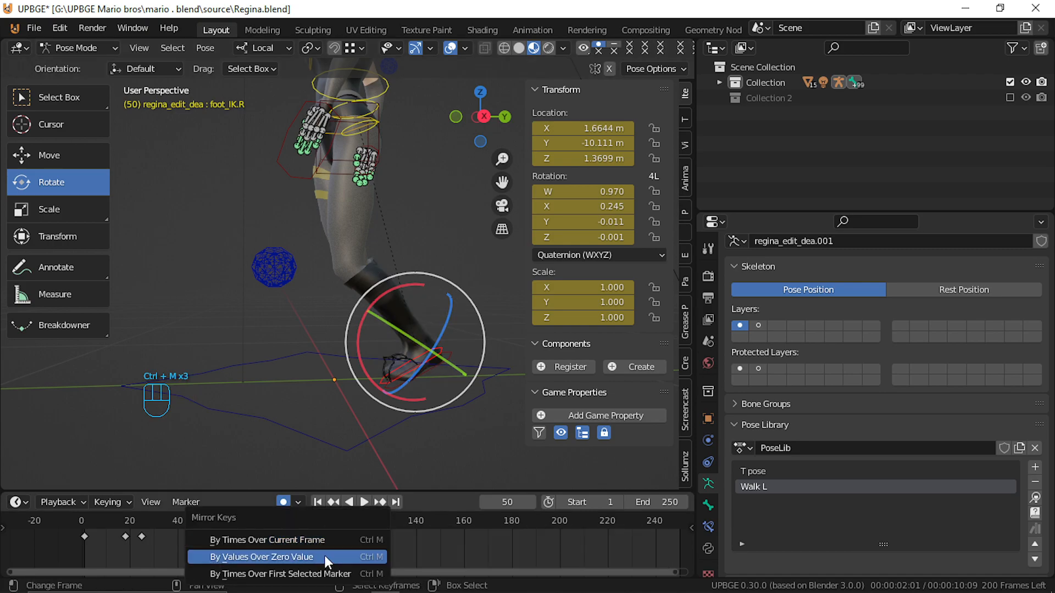
{"action": "left_click", "coordinate": [344, 557]}
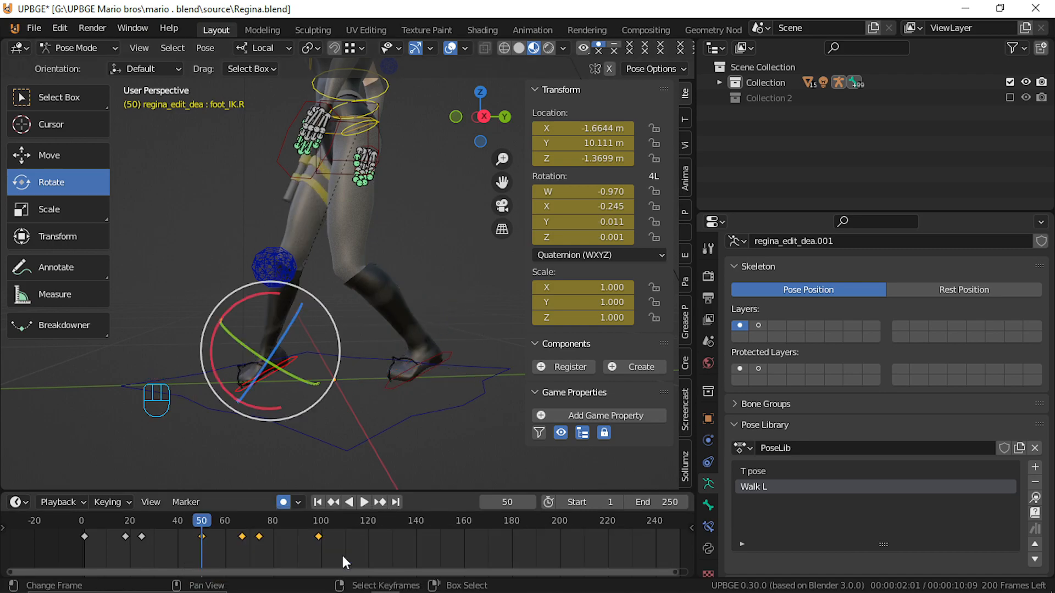
Undo the value mirroring of the keyframes and the paste at frame 50.
{"action": "key", "text": "a"}
{"action": "key", "text": "a"}
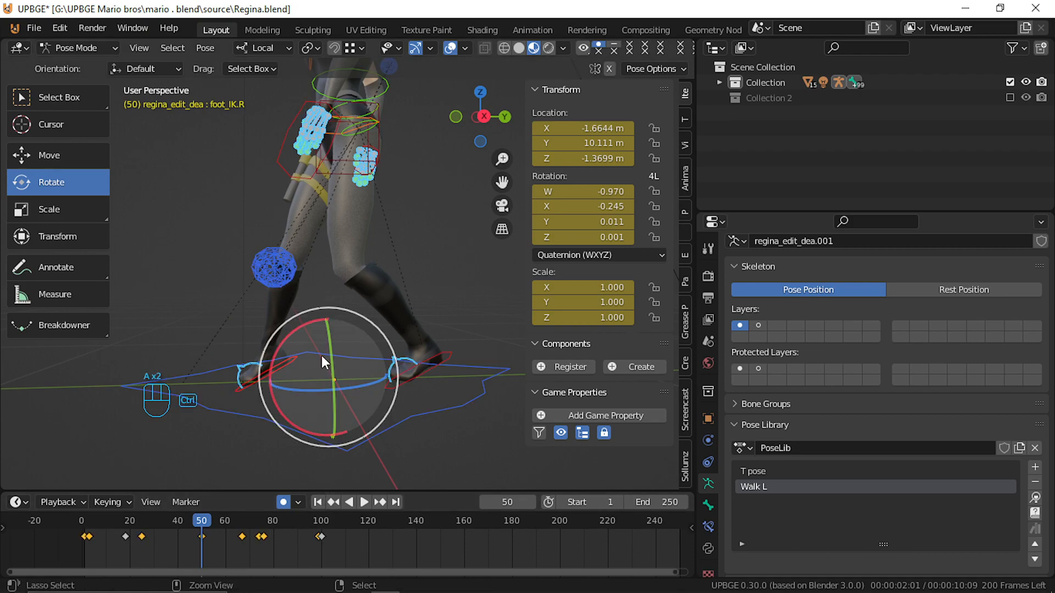
{"action": "key", "text": "ctrl+z"}
{"action": "key", "text": "ctrl+z"}
{"action": "key", "text": "ctrl+z"}
{"action": "key", "text": "ctrl+z"}
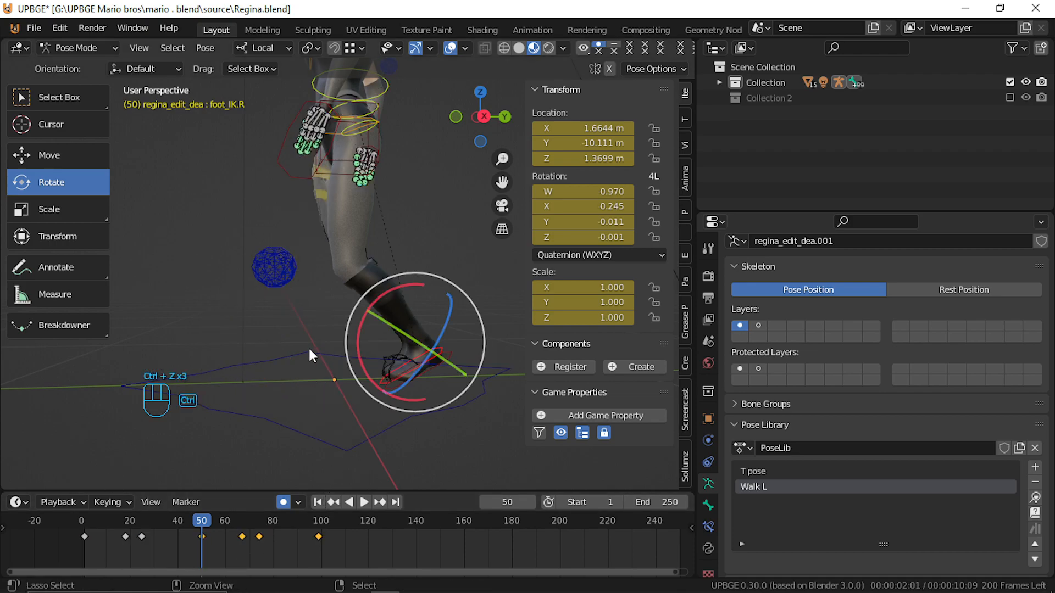
{"action": "key", "text": "ctrl+z"}
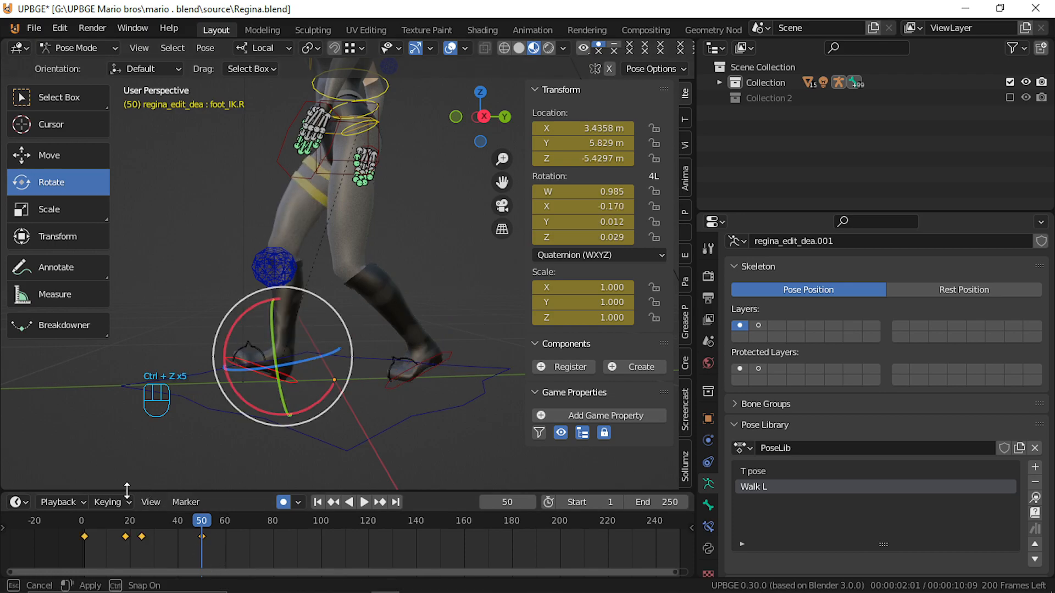
Enlarge the timeline area and view the feet from a higher angle.
{"action": "left_click_drag", "start_coordinate": [38, 491], "coordinate": [38, 538]}
{"action": "mouse_move", "coordinate": [236, 470]}
{"action": "middle_mouse_down"}
{"action": "mouse_move", "coordinate": [233, 360]}
{"action": "mouse_move", "coordinate": [240, 469]}
{"action": "middle_mouse_up"}
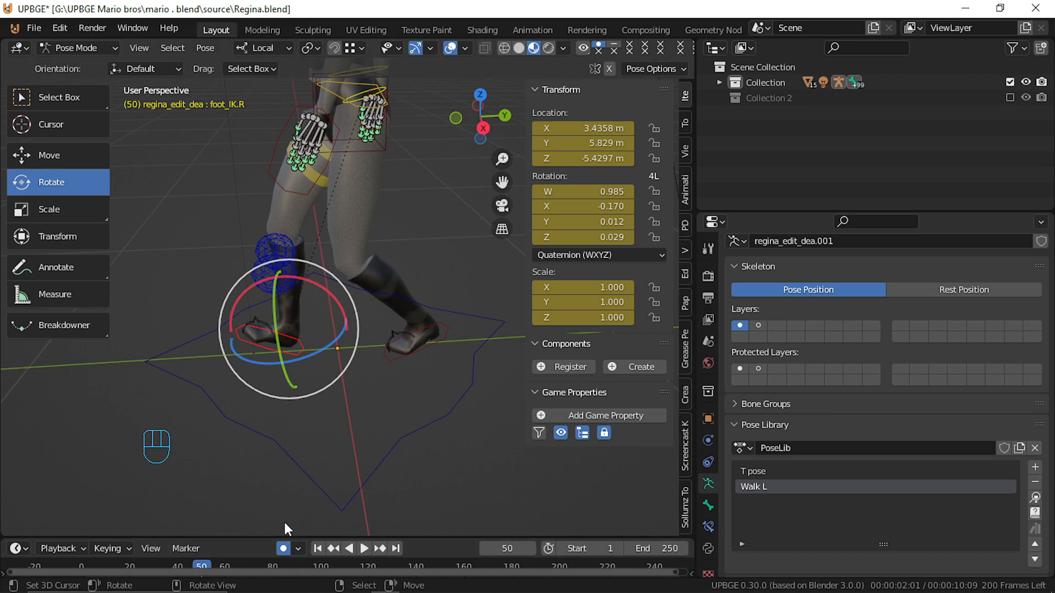
{"action": "left_click_drag", "start_coordinate": [284, 536], "coordinate": [187, 400]}
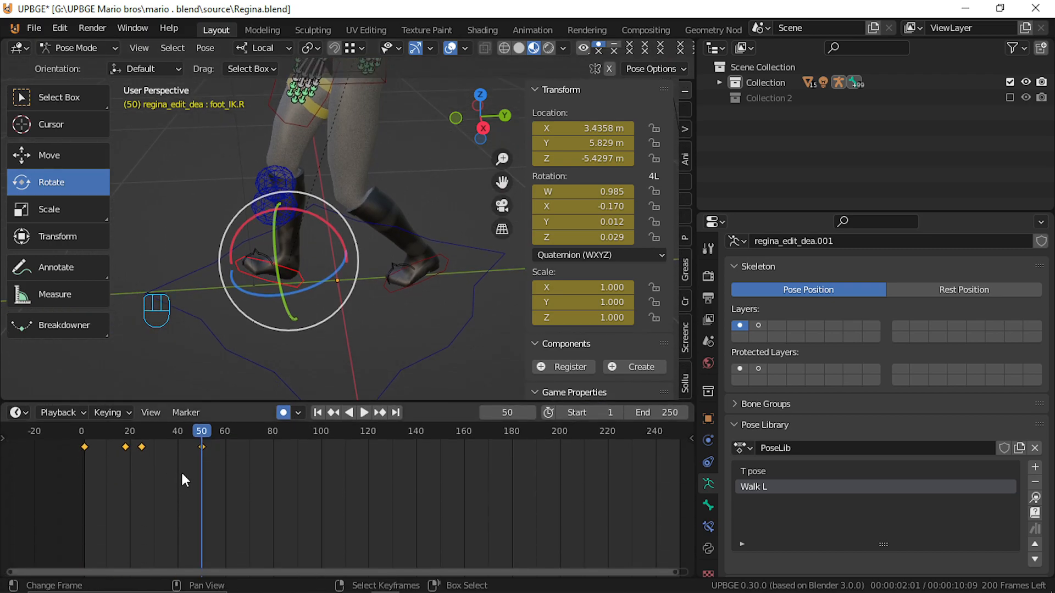
Copy all right foot keyframes, paste them flipped starting from frame 60, and start checking the result.
{"action": "key", "text": "a"}
{"action": "key", "text": "a"}
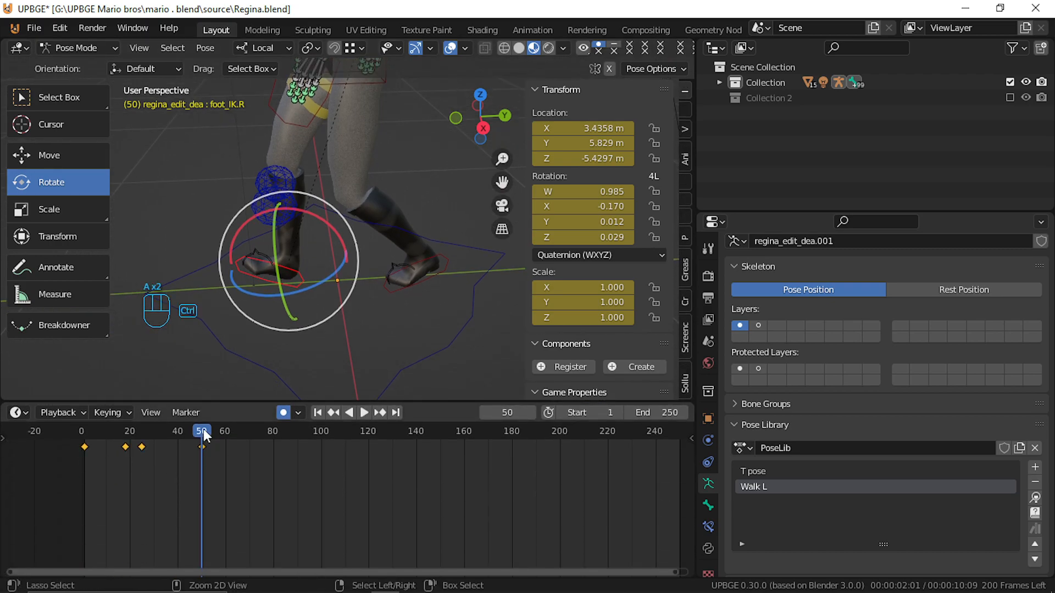
{"action": "key", "text": "ctrl+c"}
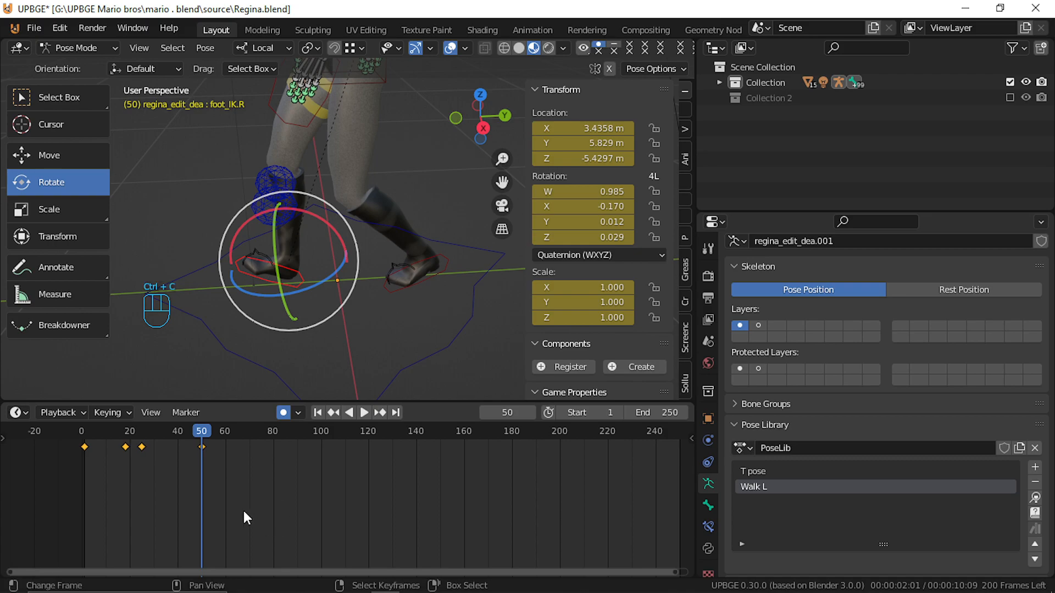
{"action": "key", "text": "space"}
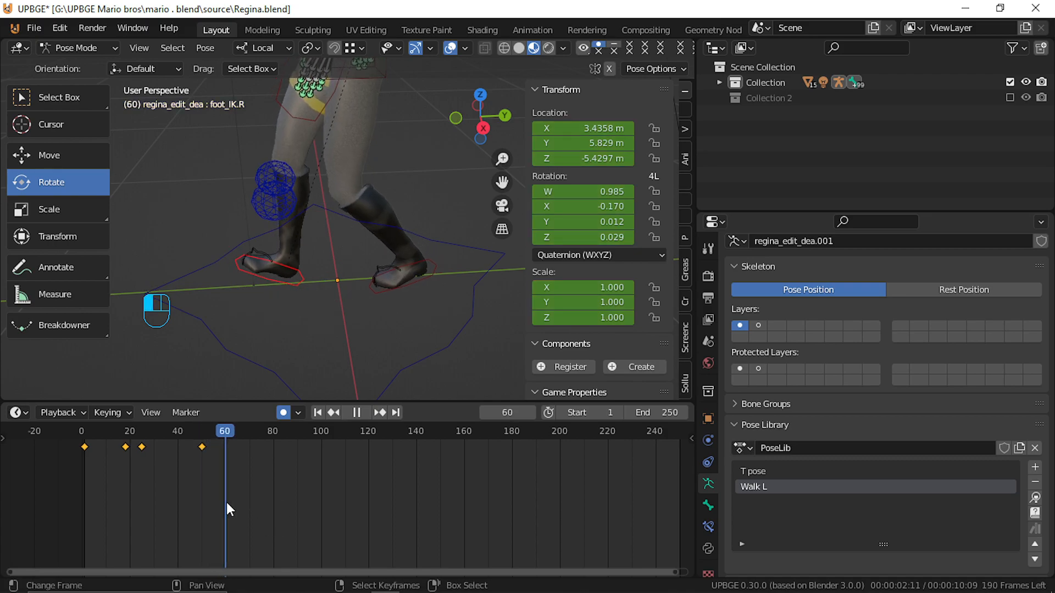
{"action": "key", "text": "ctrl+shift+v"}
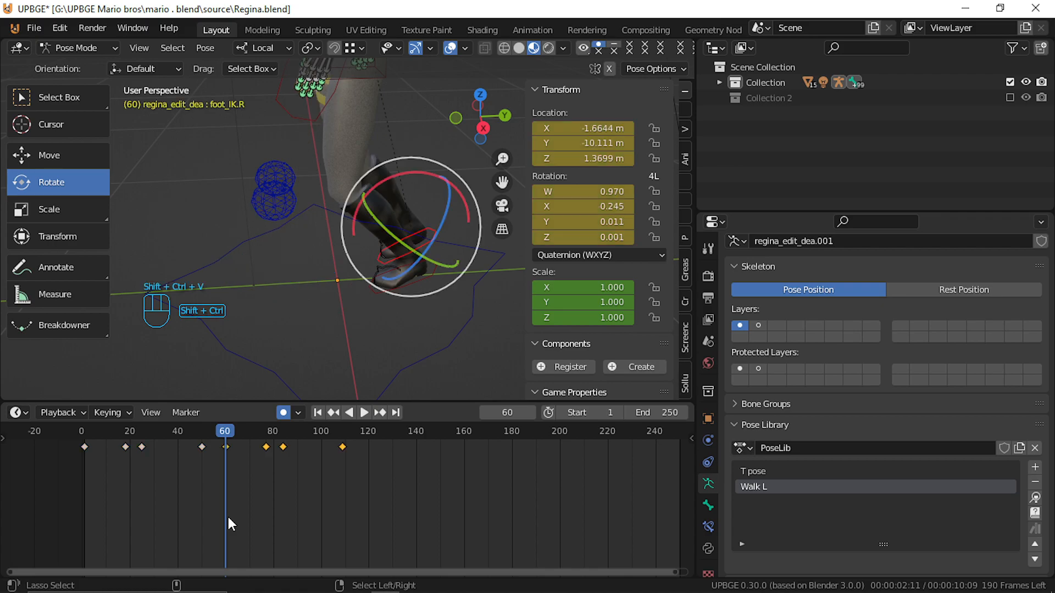
{"action": "key", "text": "space"}
{"action": "left_click_drag", "start_coordinate": [231, 513], "coordinate": [227, 511]}
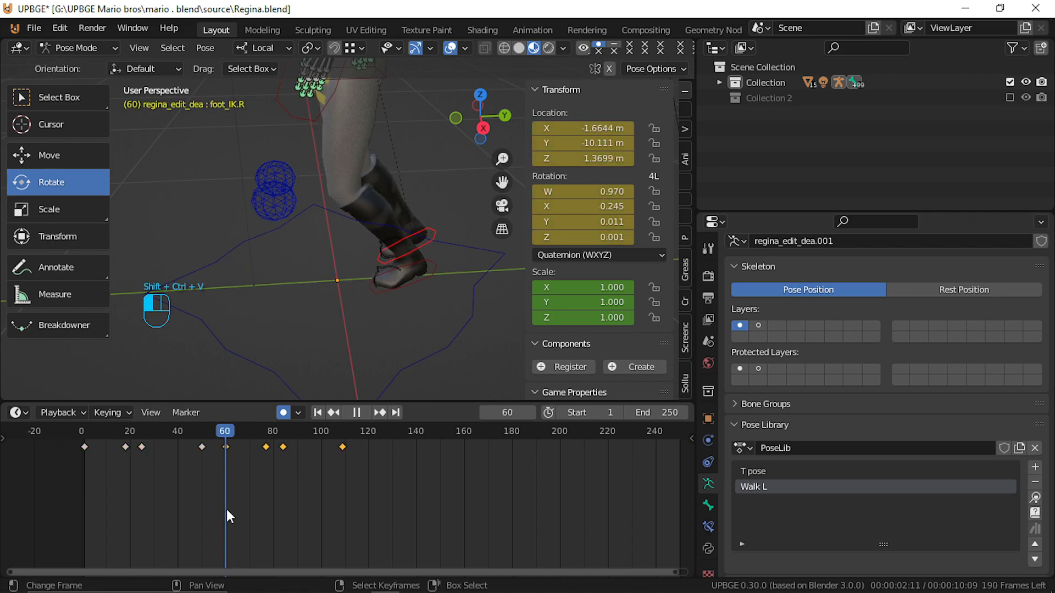
Mirror the pasted keyframes by values over zero value, and try mirroring them by times over the first selected marker.
{"action": "key", "text": "ctrl+m"}
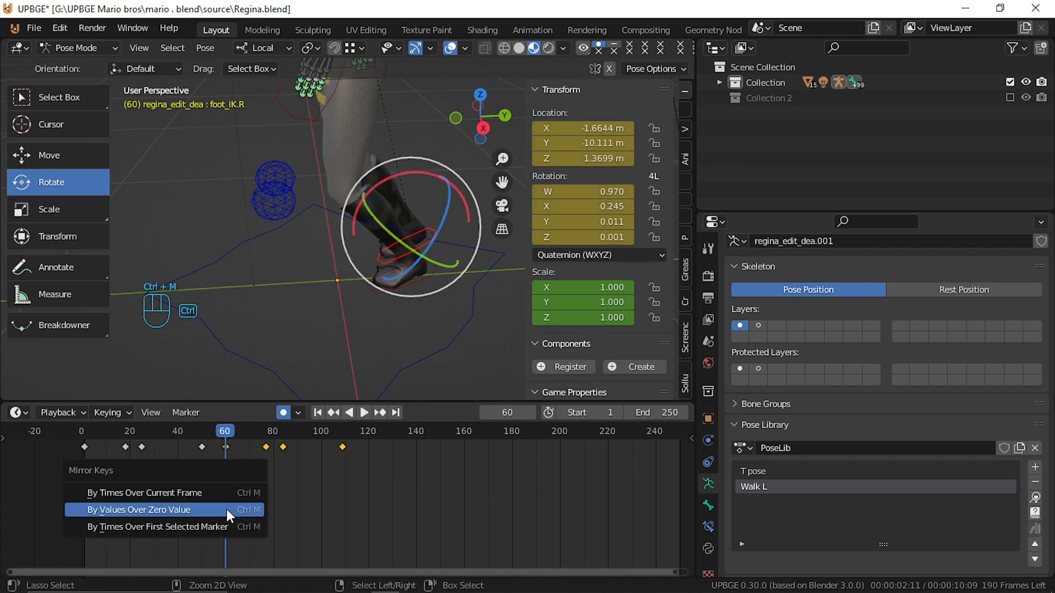
{"action": "left_click", "coordinate": [226, 510]}
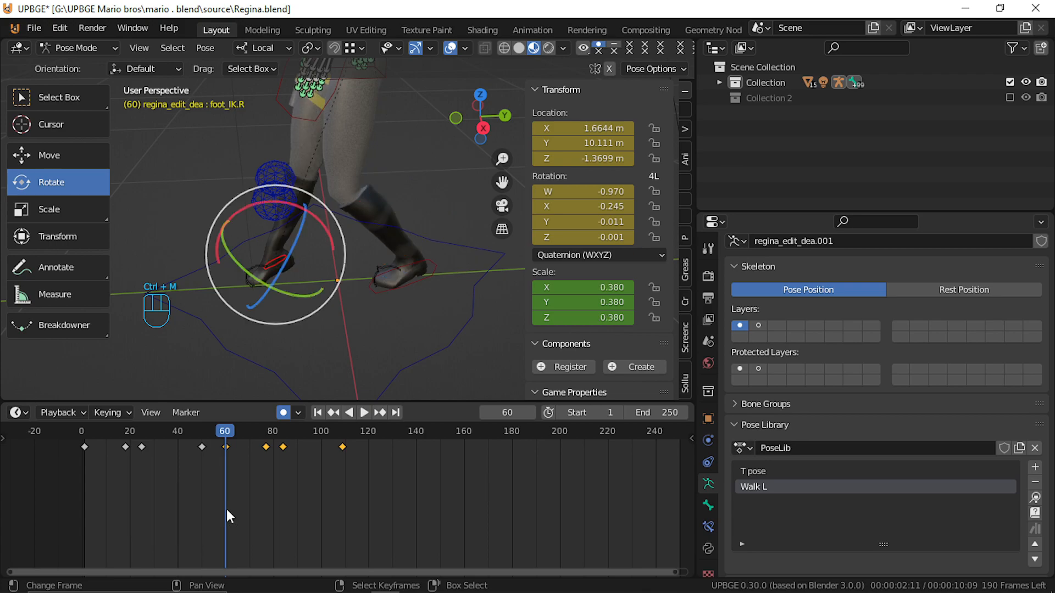
{"action": "key", "text": "ctrl+m"}
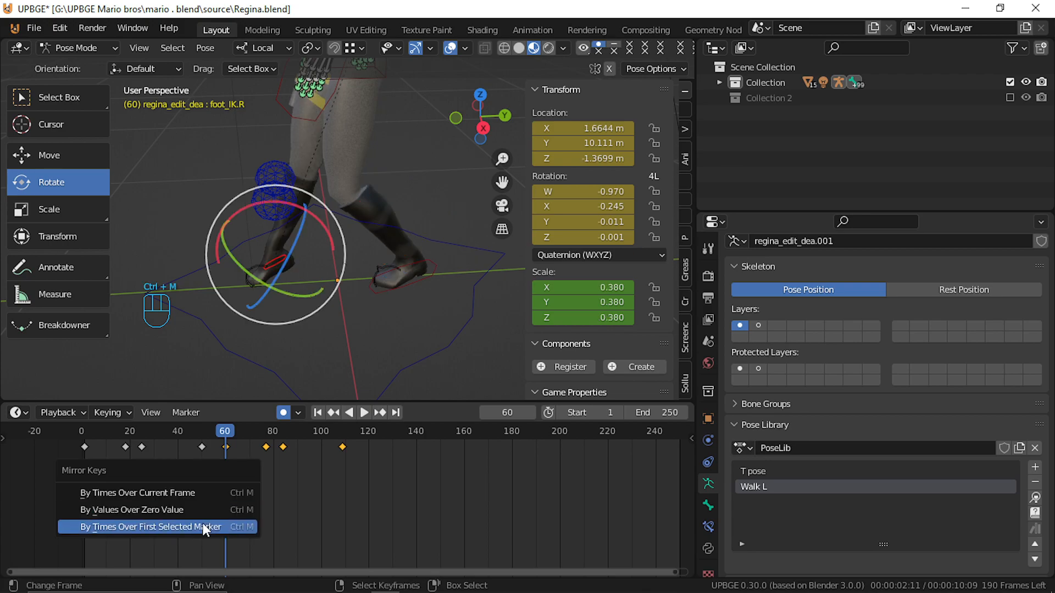
{"action": "left_click", "coordinate": [200, 523]}
{"action": "key", "text": "ctrl"}
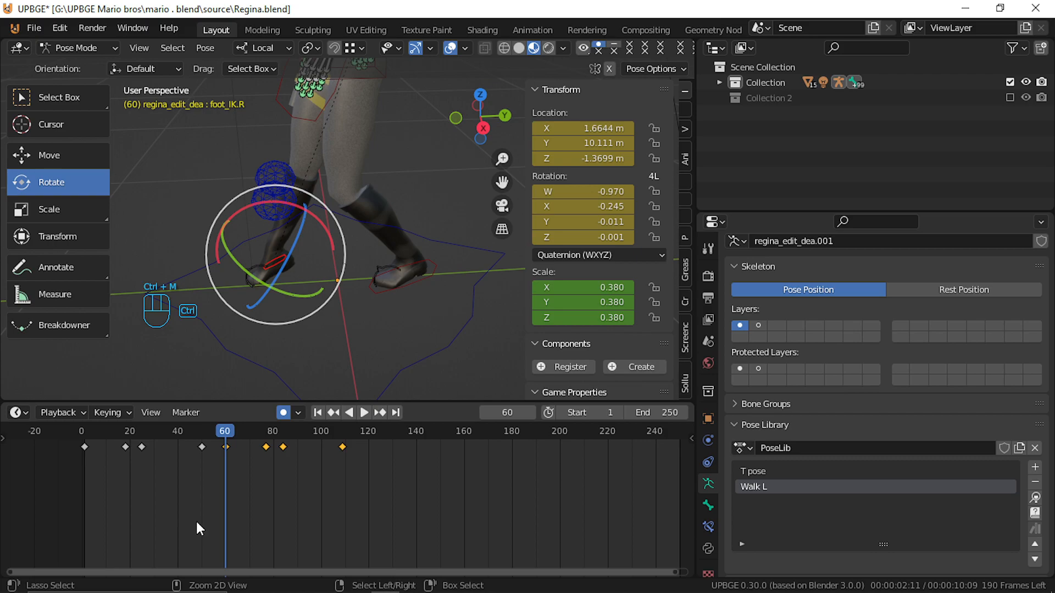
Try mirroring the keyframes again with the first keyframe included in the selection, and undo the attempt.
{"action": "key", "text": "ctrl+m"}
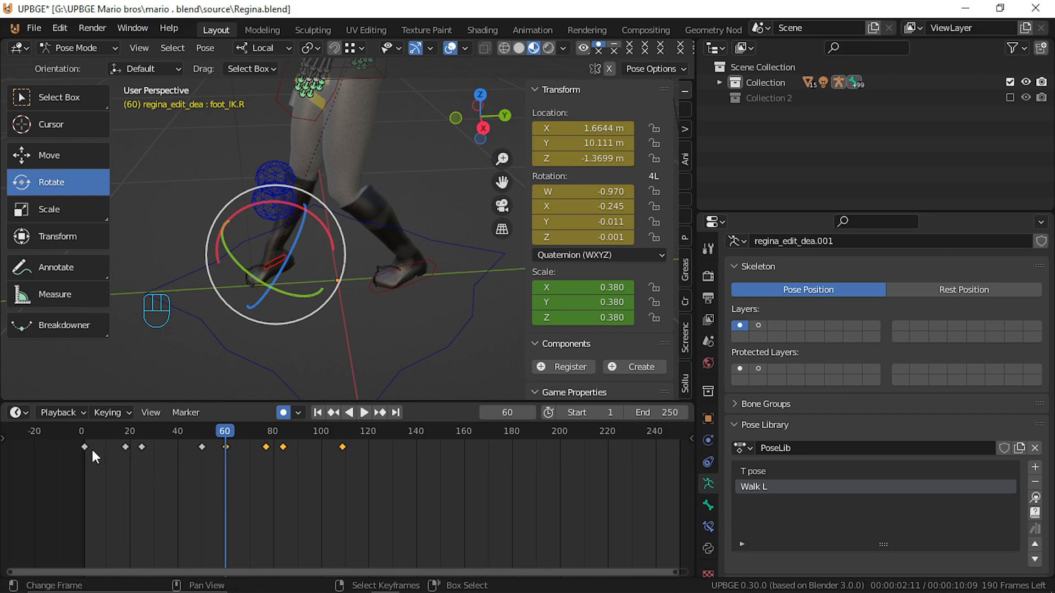
{"action": "key", "text": "ctrl+m"}
{"action": "left_click", "coordinate": [209, 483]}
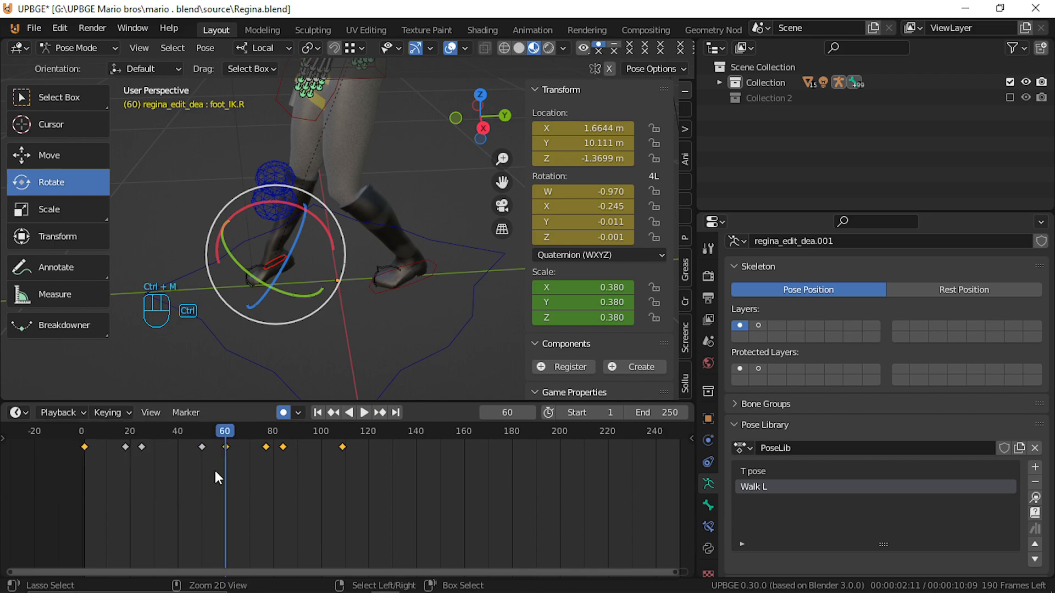
{"action": "key", "text": "ctrl+z"}
{"action": "key", "text": "ctrl+z"}
Mirror the pasted keyframes by times over the current frame, and move them so they start around frame 60.
{"action": "key", "text": "ctrl+m"}
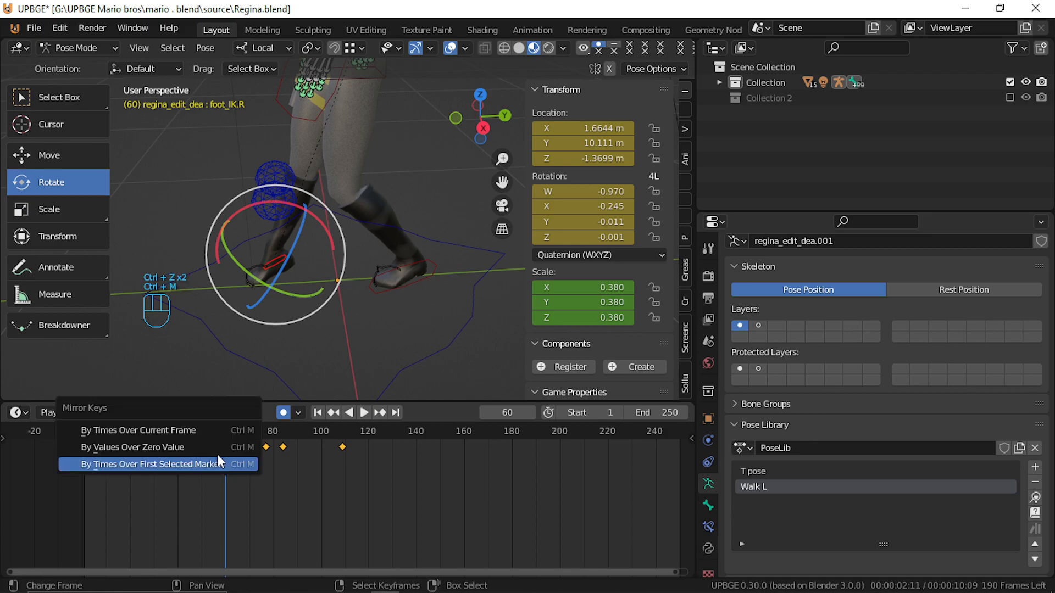
{"action": "left_click", "coordinate": [203, 433]}
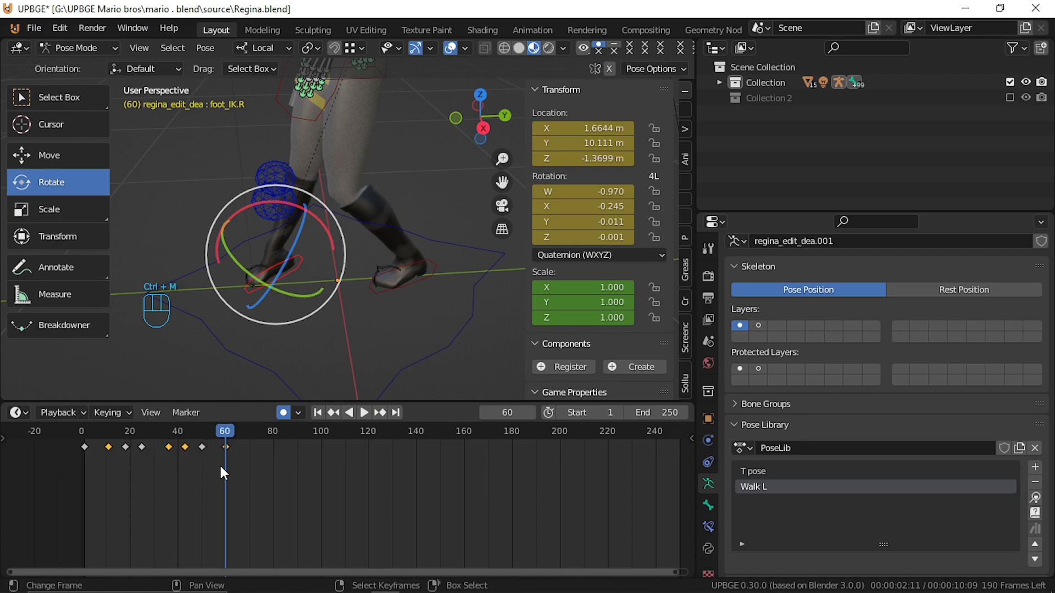
{"action": "middle_click_drag", "start_coordinate": [210, 471], "coordinate": [230, 478]}
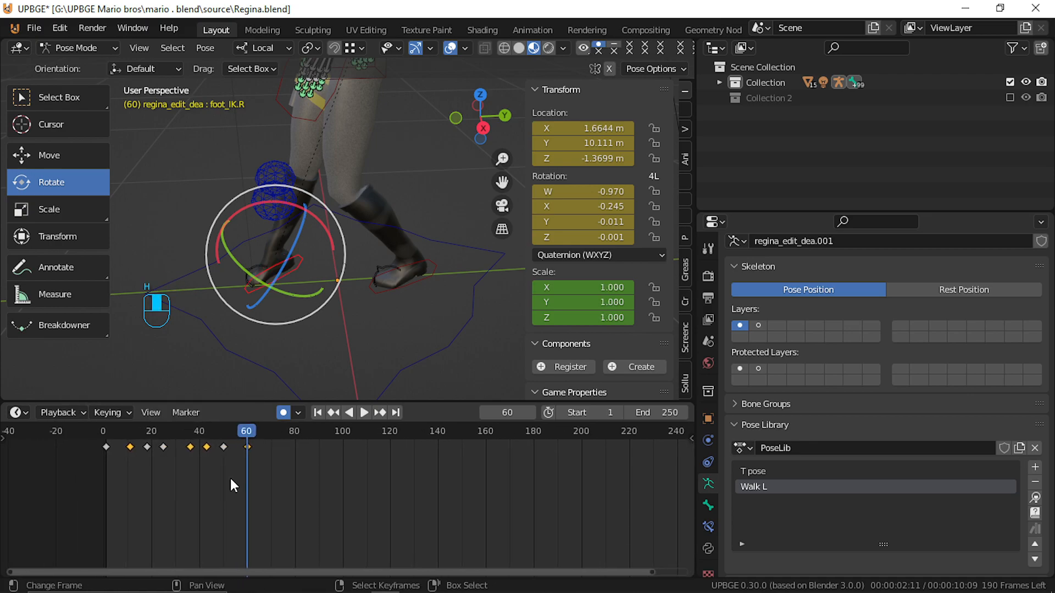
{"action": "key", "text": "g"}
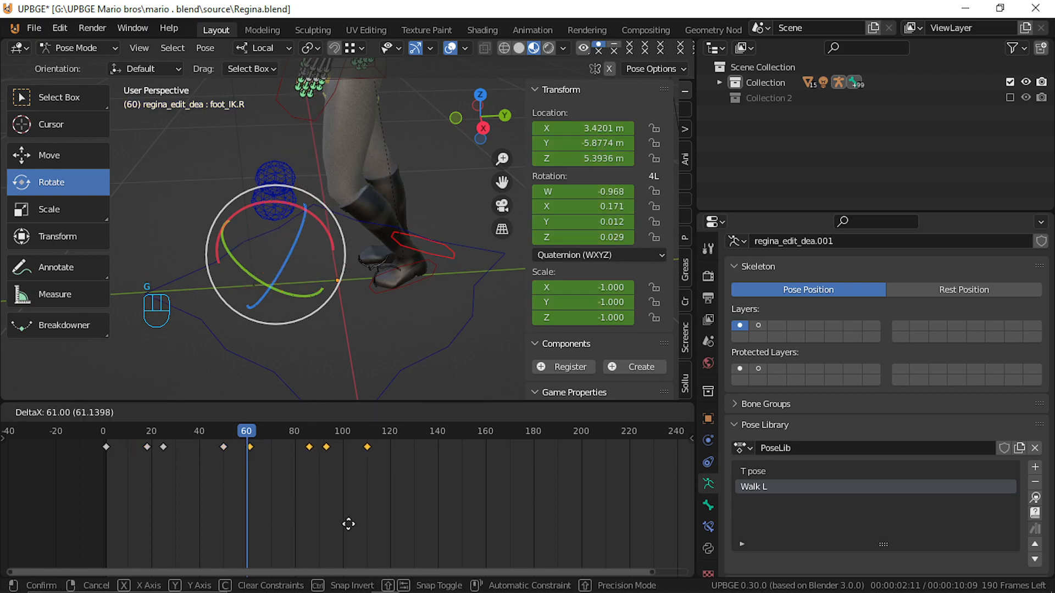
{"action": "left_click", "coordinate": [343, 527]}
Delete the pasted right foot keyframes that lie beyond frame 50.
{"action": "left_click_drag", "start_coordinate": [221, 470], "coordinate": [104, 449]}
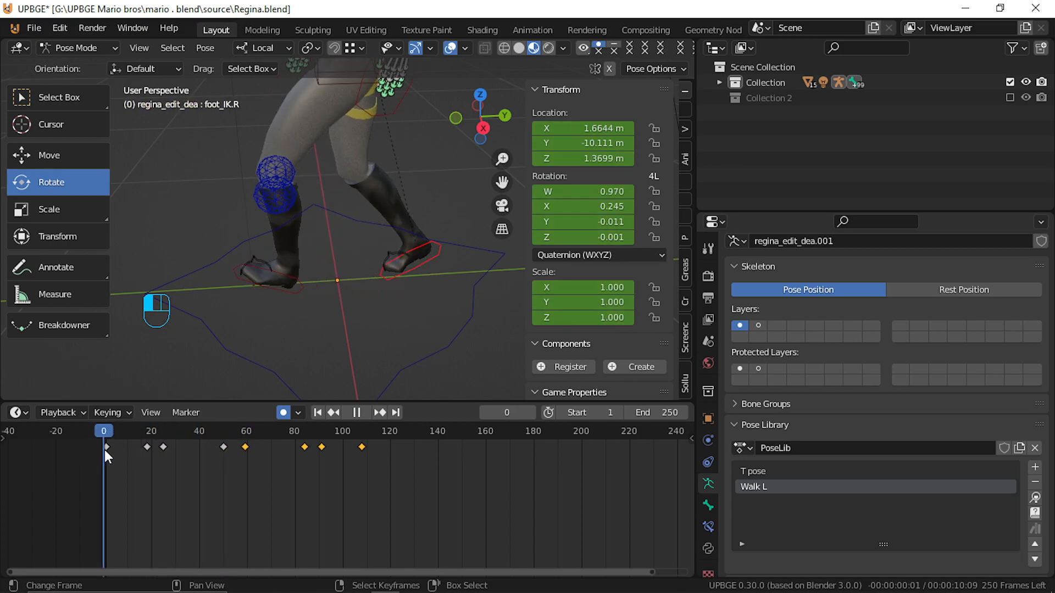
{"action": "key", "text": "x"}
{"action": "left_click", "coordinate": [294, 505]}
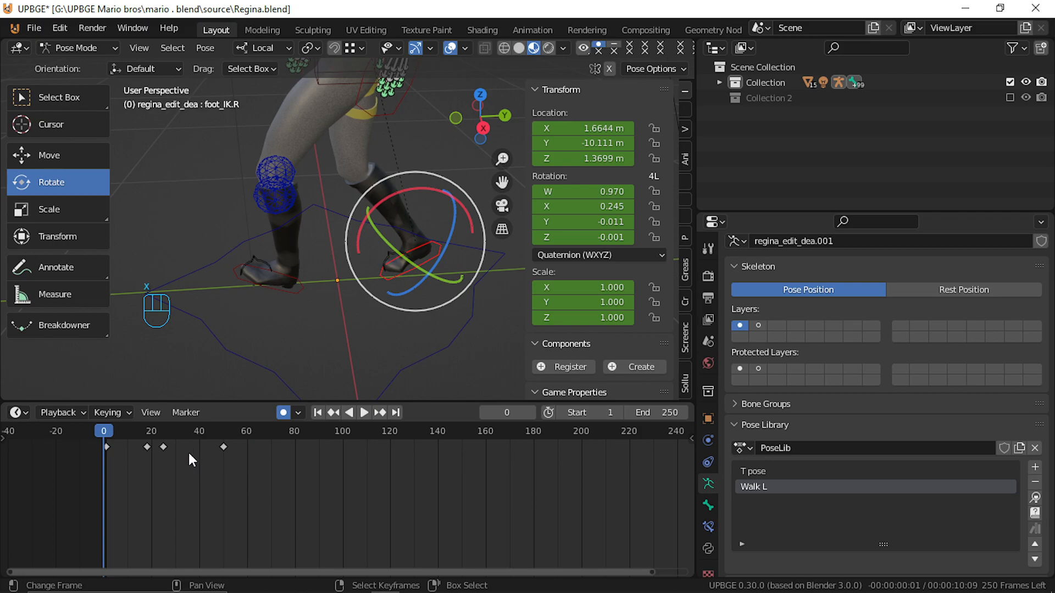
Select the keyframe at the start of the timeline, select all bones of the rig, and copy their pose.
{"action": "left_click_drag", "start_coordinate": [123, 455], "coordinate": [96, 437]}
{"action": "right_click", "coordinate": [107, 448]}
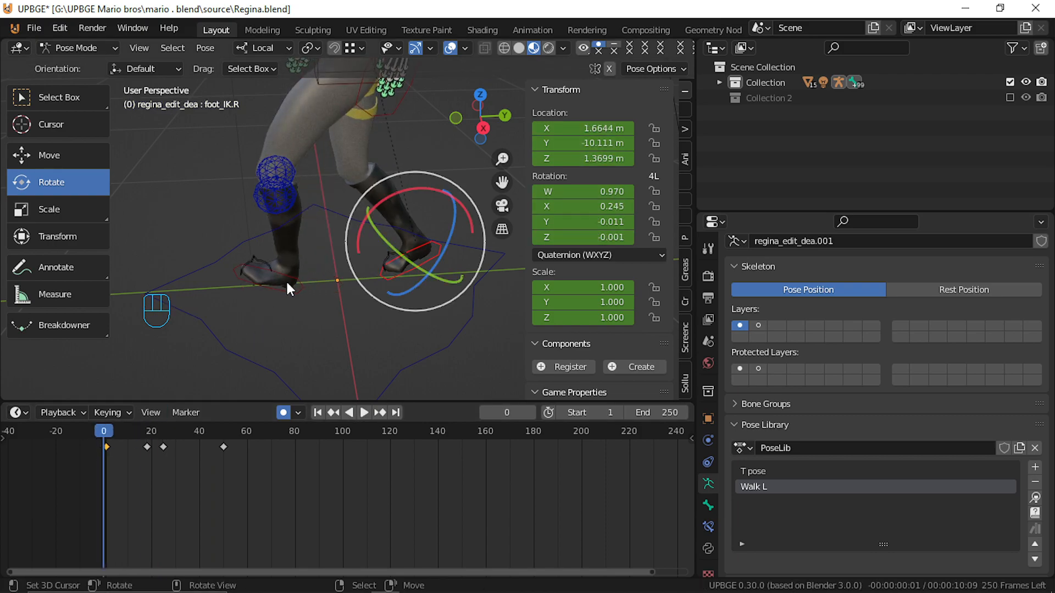
{"action": "key", "text": "a"}
{"action": "key", "text": "a"}
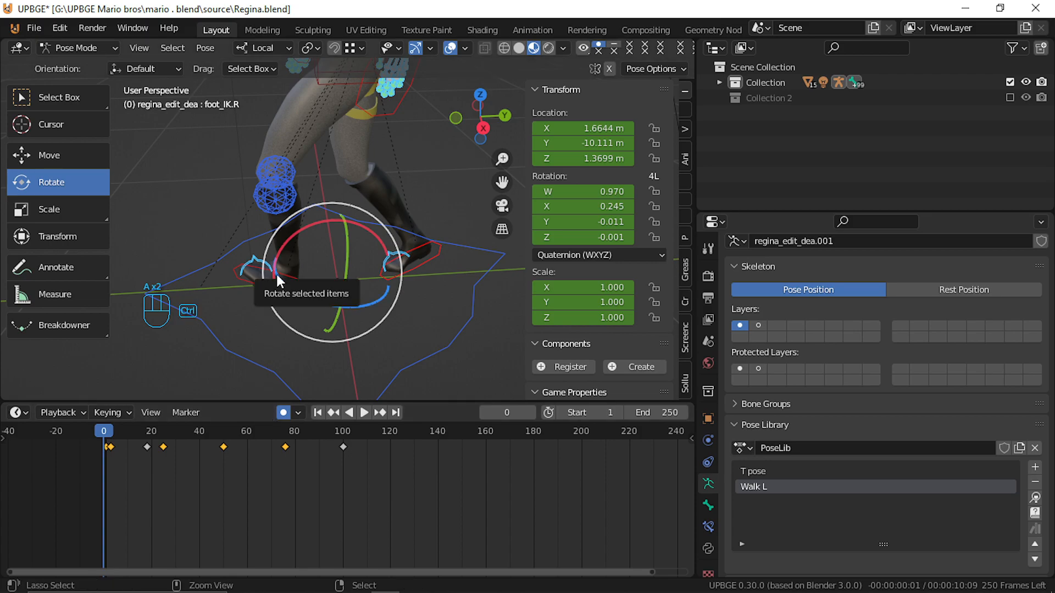
{"action": "key", "text": "ctrl+c"}
{"action": "left_click", "coordinate": [275, 275]}
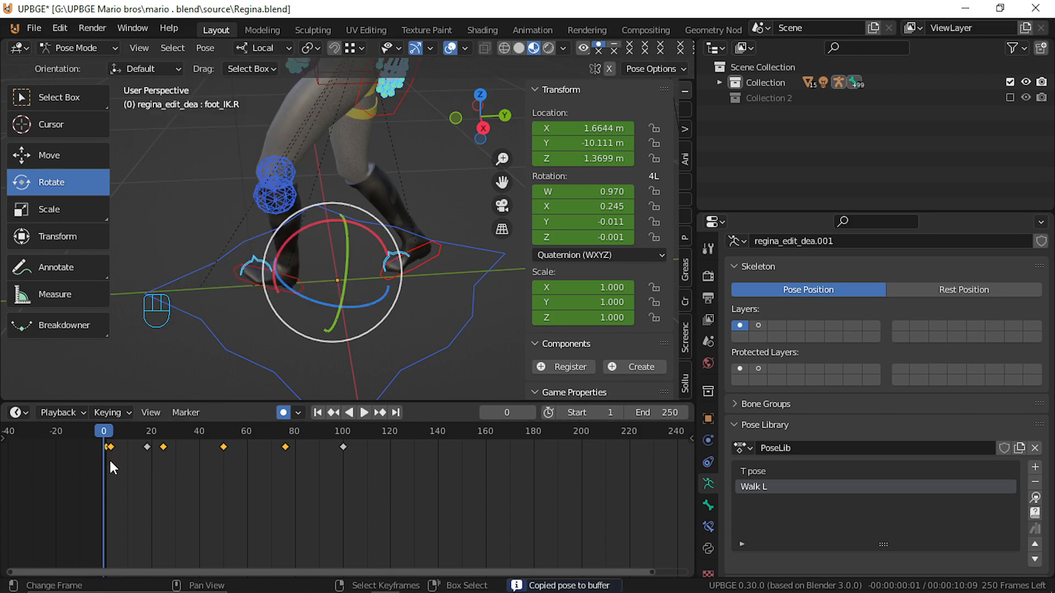
Delete the all-bone keyframes at frame 100 and about frame 76, keeping those up to frame 50.
{"action": "left_click_drag", "start_coordinate": [109, 458], "coordinate": [342, 496]}
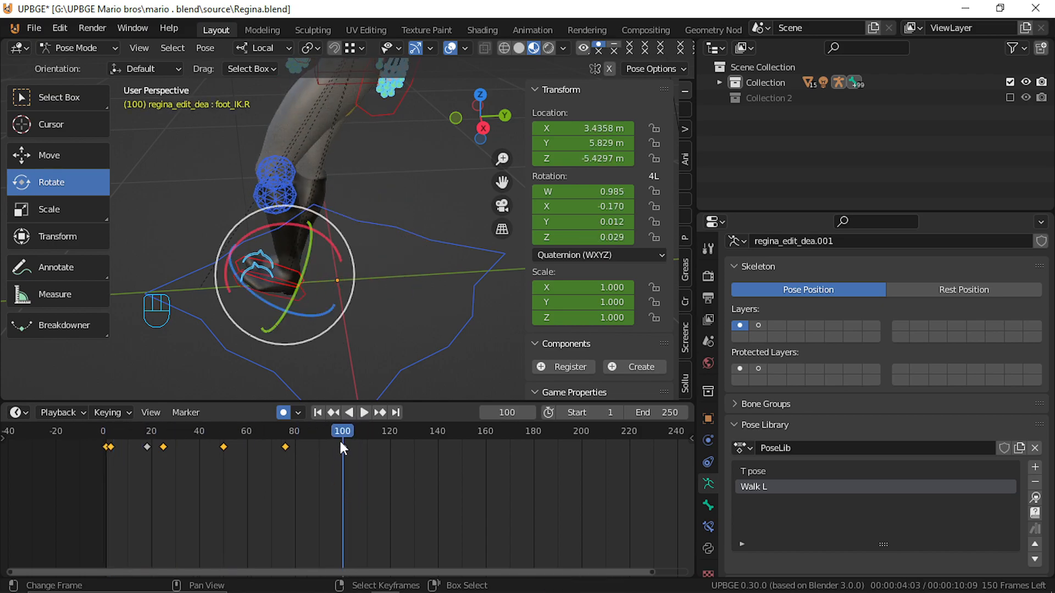
{"action": "key", "text": "x"}
{"action": "left_click", "coordinate": [343, 450]}
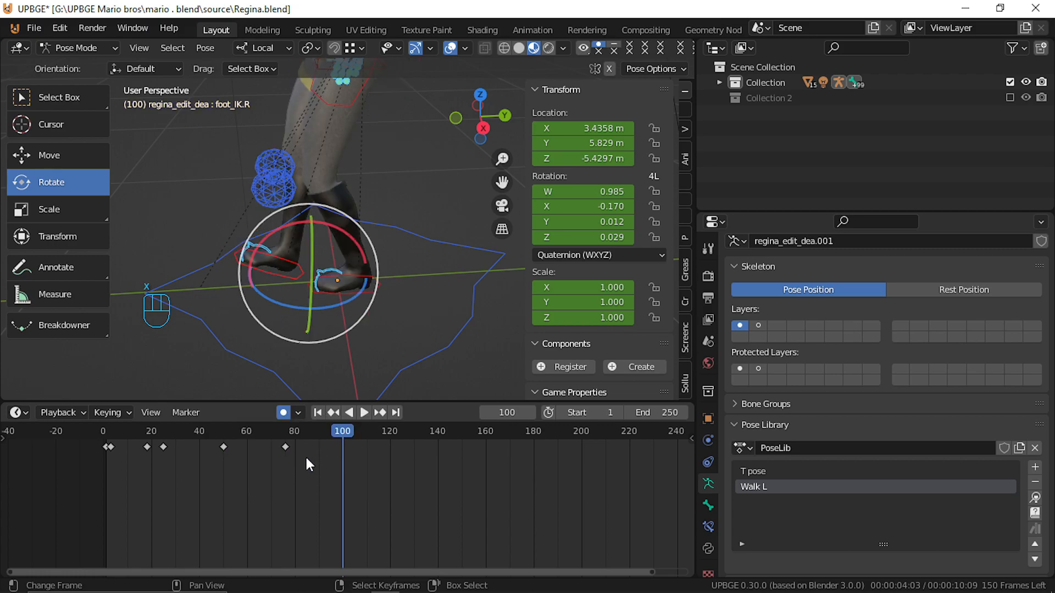
{"action": "left_click_drag", "start_coordinate": [306, 460], "coordinate": [48, 417]}
{"action": "key", "text": "x"}
{"action": "left_click", "coordinate": [282, 454]}
{"action": "left_click_drag", "start_coordinate": [101, 440], "coordinate": [229, 459]}
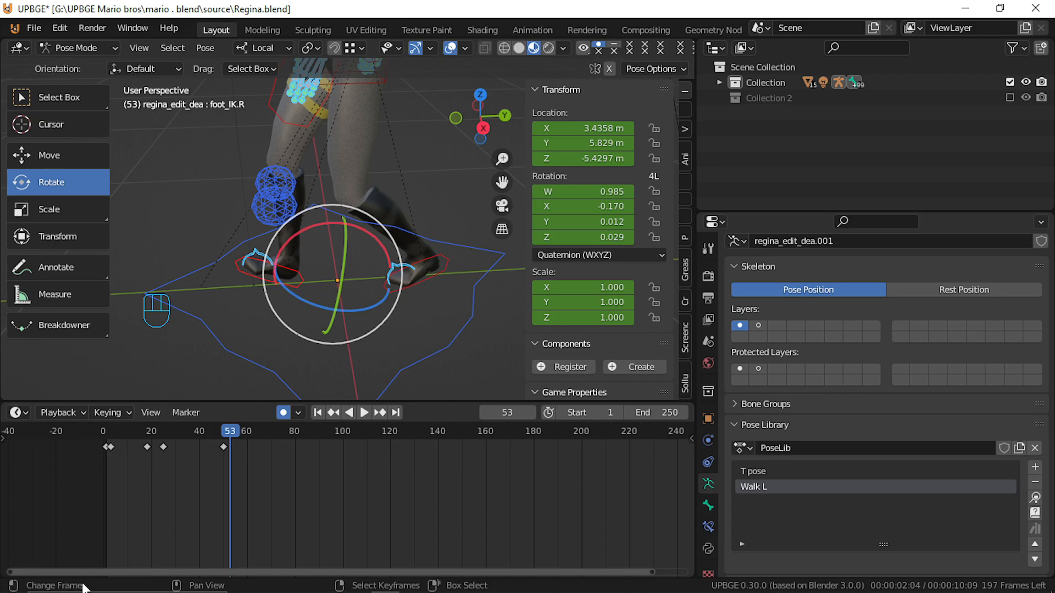
Select the keyframe at frame 25, copy the pose of all bones, and paste flipped at frame 70.
{"action": "left_click", "coordinate": [163, 446]}
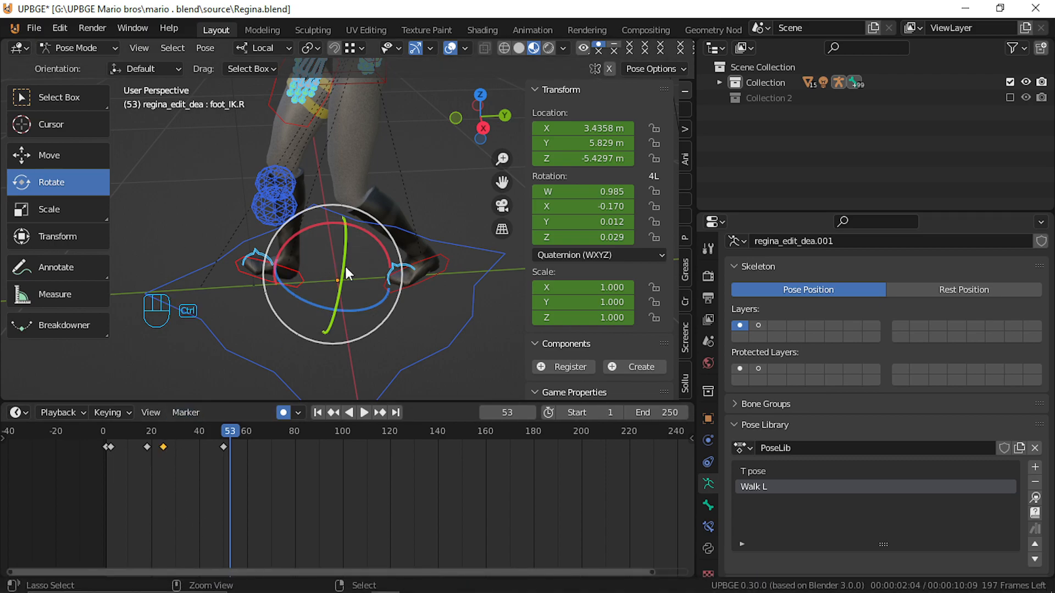
{"action": "key", "text": "a"}
{"action": "key", "text": "a"}
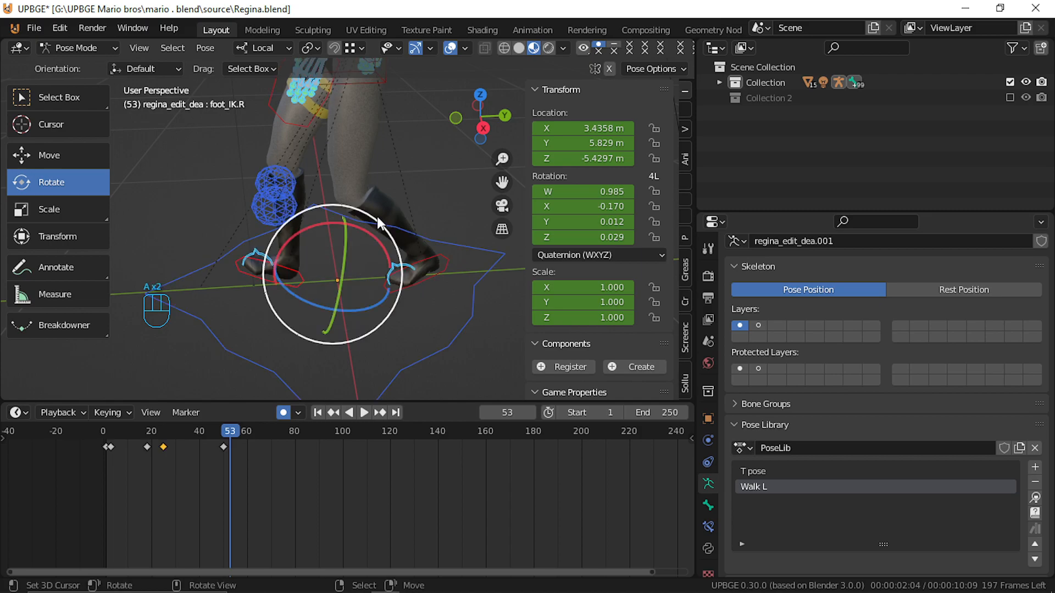
{"action": "key", "text": "ctrl+c"}
{"action": "left_click", "coordinate": [366, 247]}
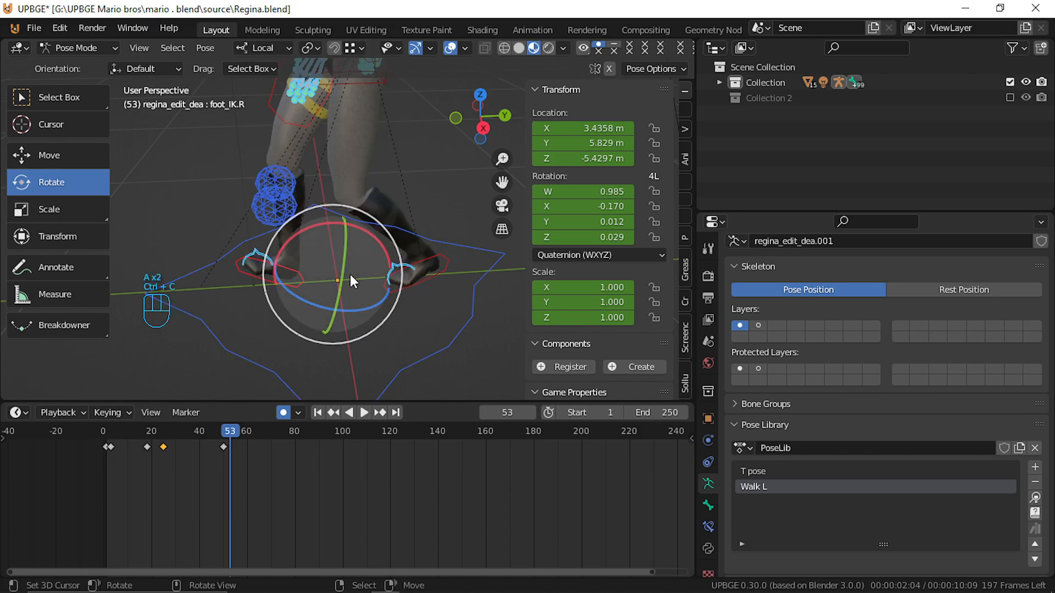
{"action": "left_click", "coordinate": [272, 464]}
{"action": "key", "text": "ctrl+shift+v"}
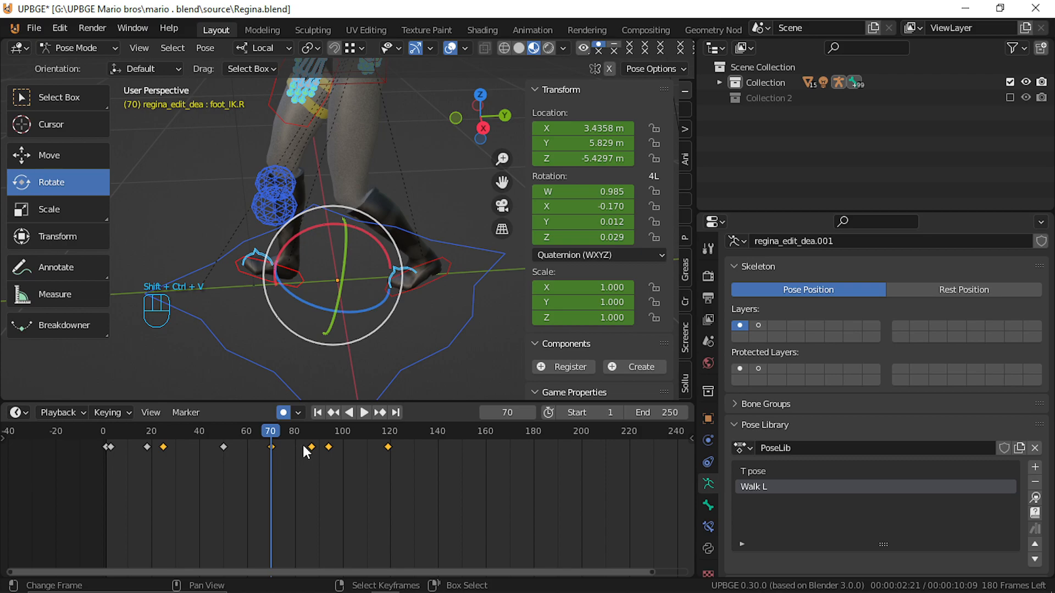
Try deleting the extra pasted keyframes beyond frame 70, and undo the deletion.
{"action": "left_click_drag", "start_coordinate": [302, 445], "coordinate": [391, 455]}
{"action": "key", "text": "x"}
{"action": "left_click", "coordinate": [351, 465]}
{"action": "left_click_drag", "start_coordinate": [279, 466], "coordinate": [272, 519]}
{"action": "key", "text": "ctrl+z"}
{"action": "key", "text": "ctrl+z"}
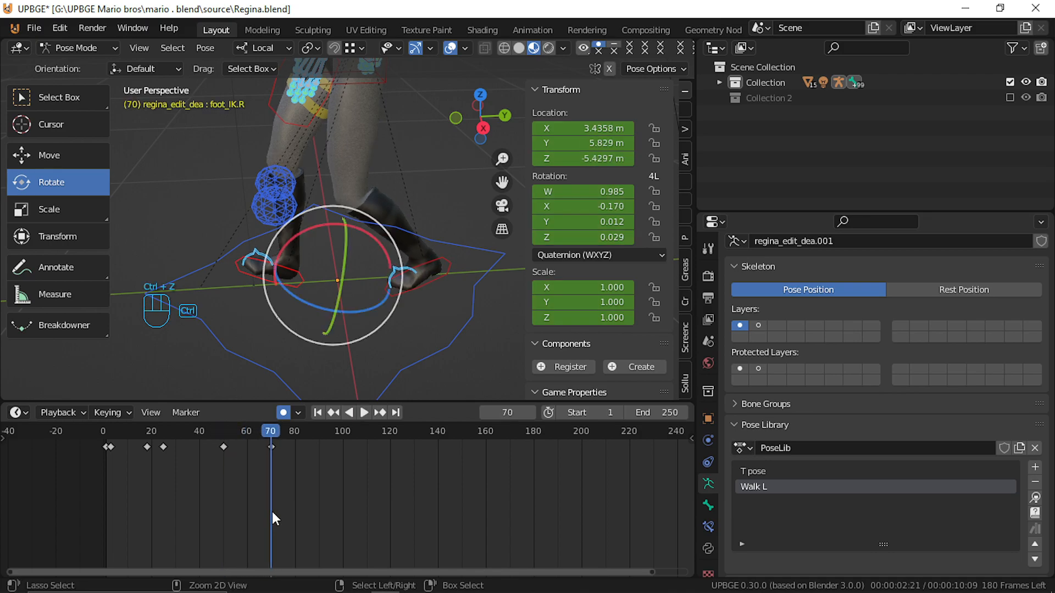
Delete the extra pasted keyframes between about frames 87 and 119.
{"action": "left_click_drag", "start_coordinate": [293, 482], "coordinate": [245, 493]}
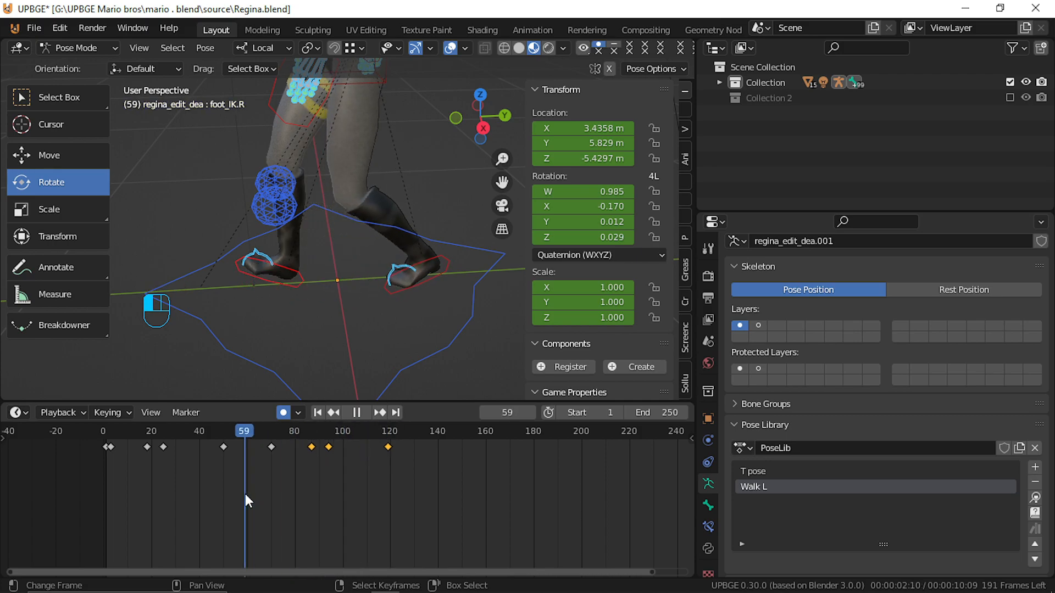
{"action": "key", "text": "Escape"}
{"action": "key", "text": "x"}
{"action": "left_click", "coordinate": [311, 489]}
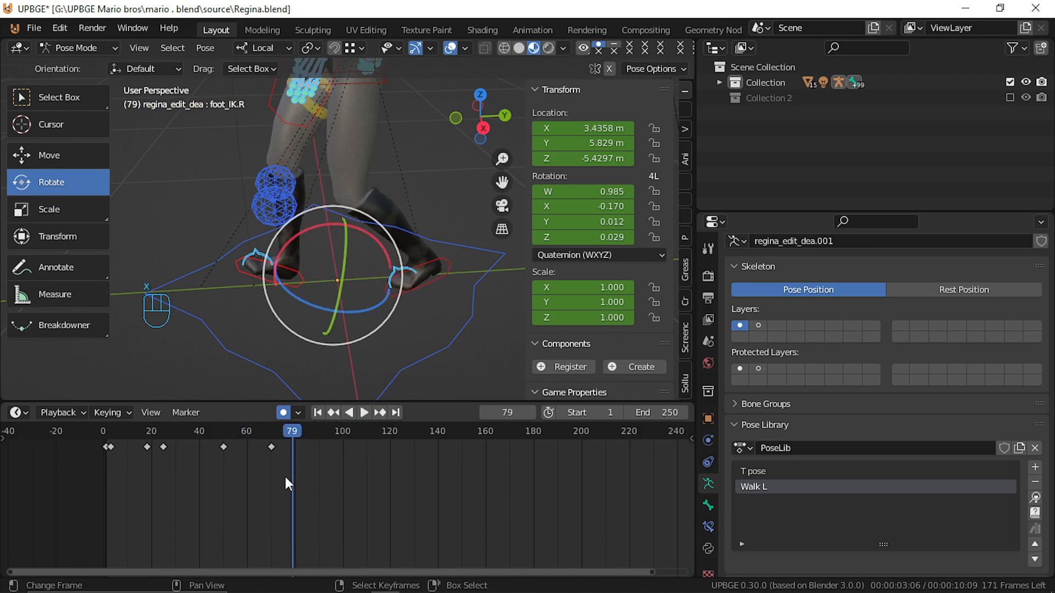
Duplicate the first keyframe to frame 100, and delete the keyframe at frame 70.
{"action": "left_click_drag", "start_coordinate": [285, 473], "coordinate": [97, 501]}
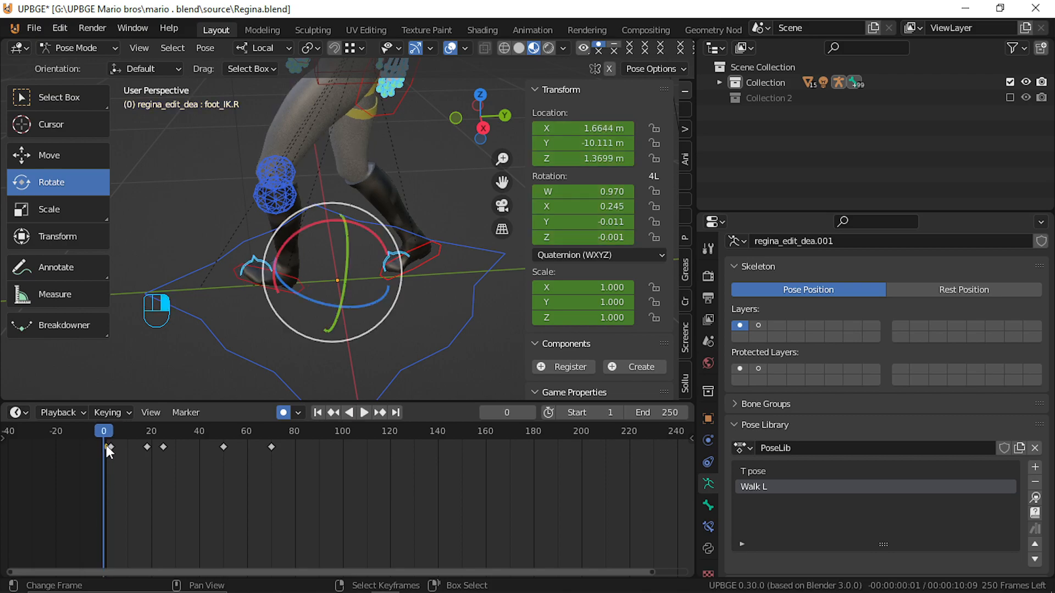
{"action": "key", "text": "shift+d"}
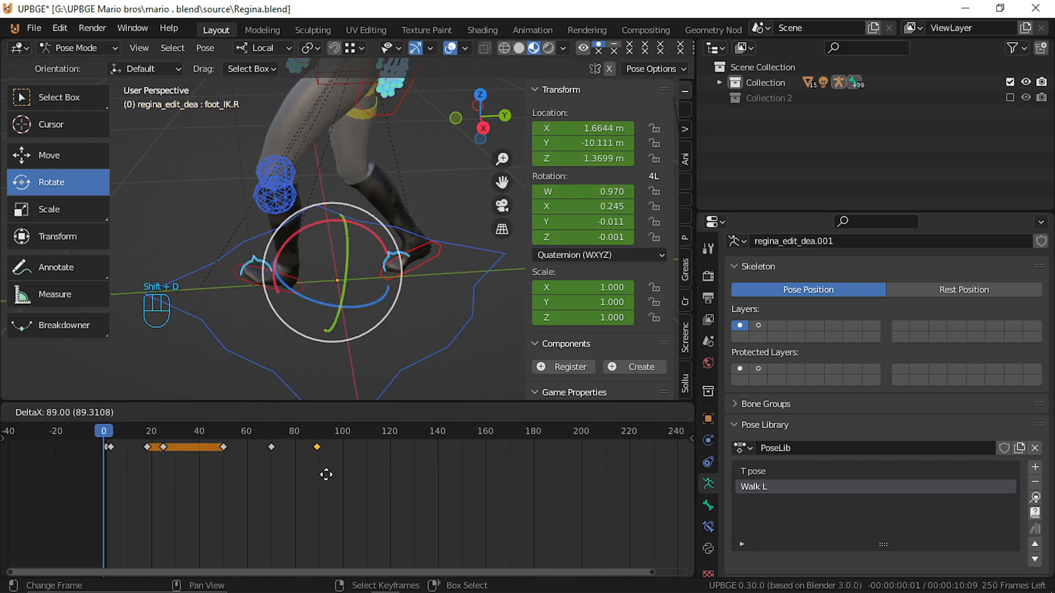
{"action": "left_click", "coordinate": [341, 475]}
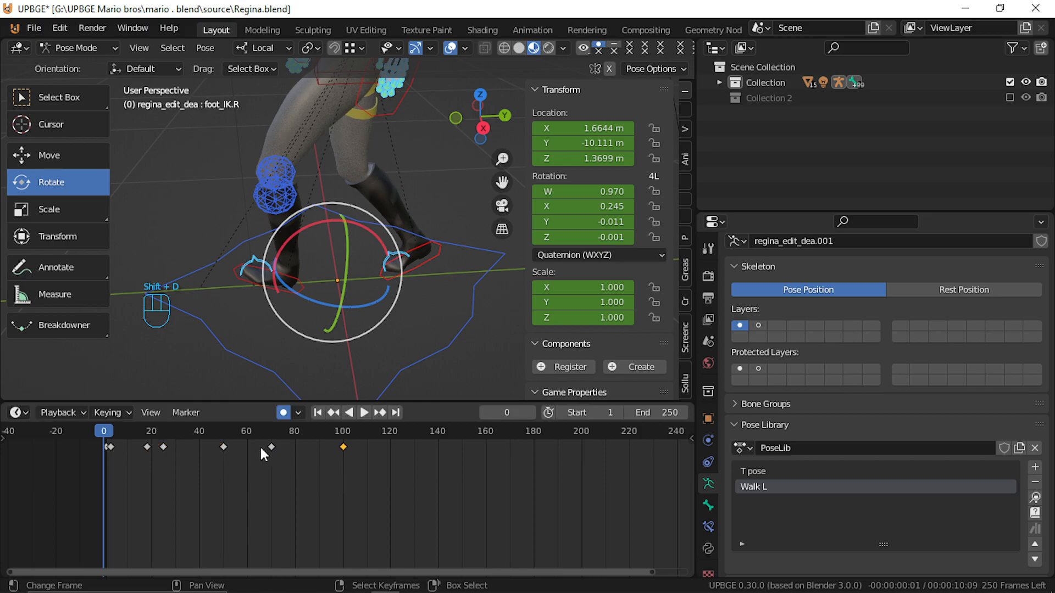
{"action": "key", "text": "x"}
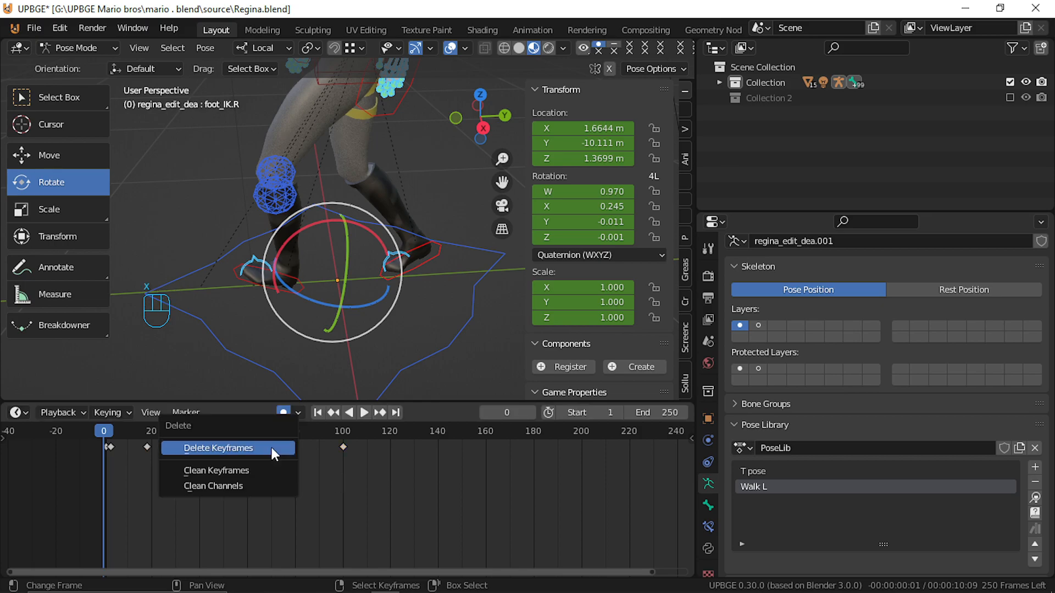
{"action": "left_click", "coordinate": [271, 446]}
Duplicate the keyframe at frame 25 to frame 70.
{"action": "left_click_drag", "start_coordinate": [105, 470], "coordinate": [219, 484]}
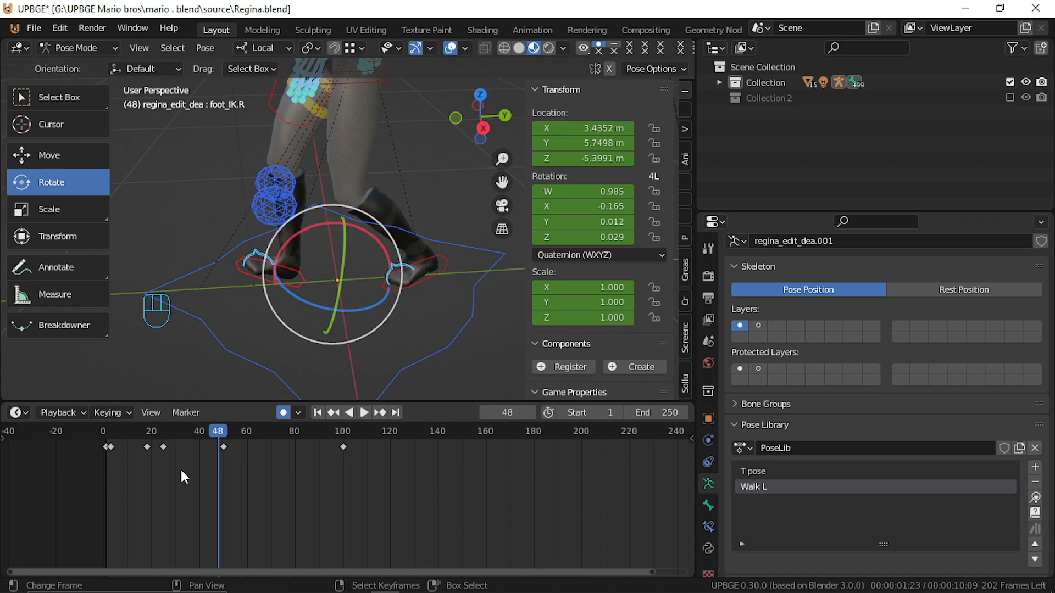
{"action": "right_click", "coordinate": [165, 446]}
{"action": "key", "text": "shift+d"}
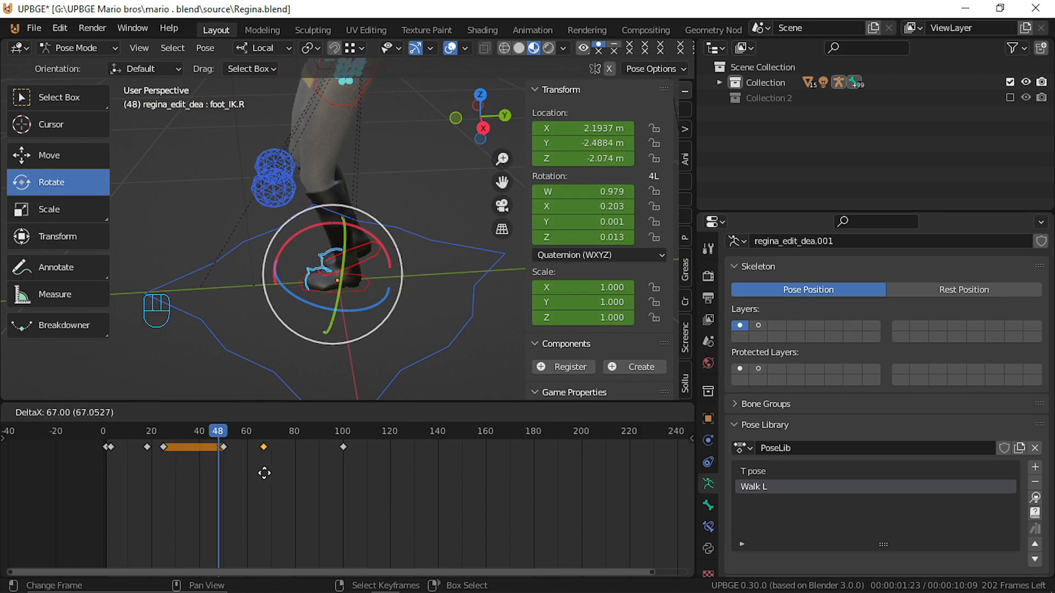
{"action": "left_click", "coordinate": [272, 472]}
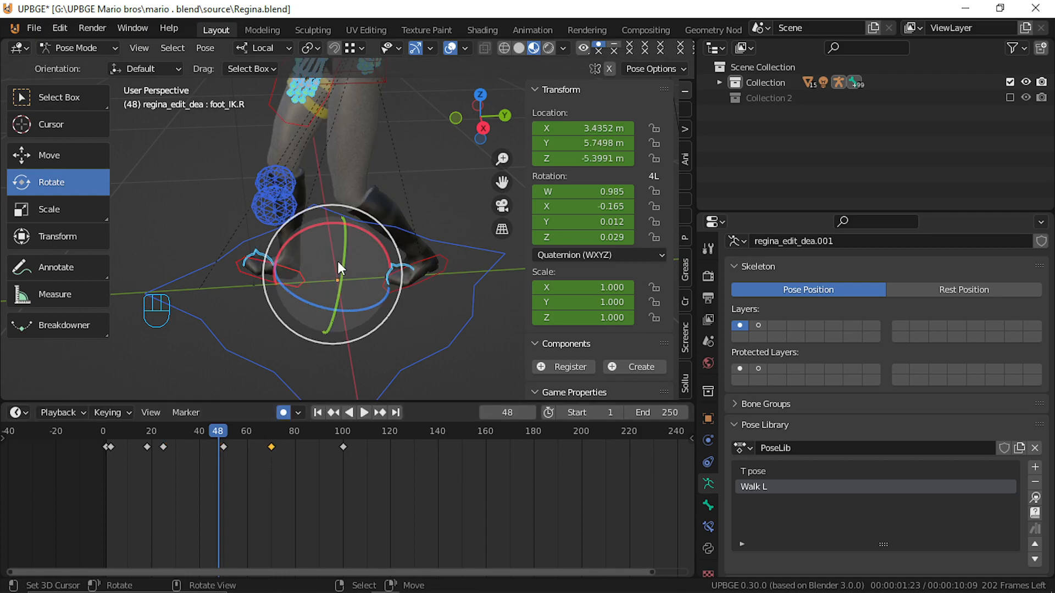
Copy the pose of all bones and paste it flipped at frame 48.
{"action": "key", "text": "a"}
{"action": "key", "text": "a"}
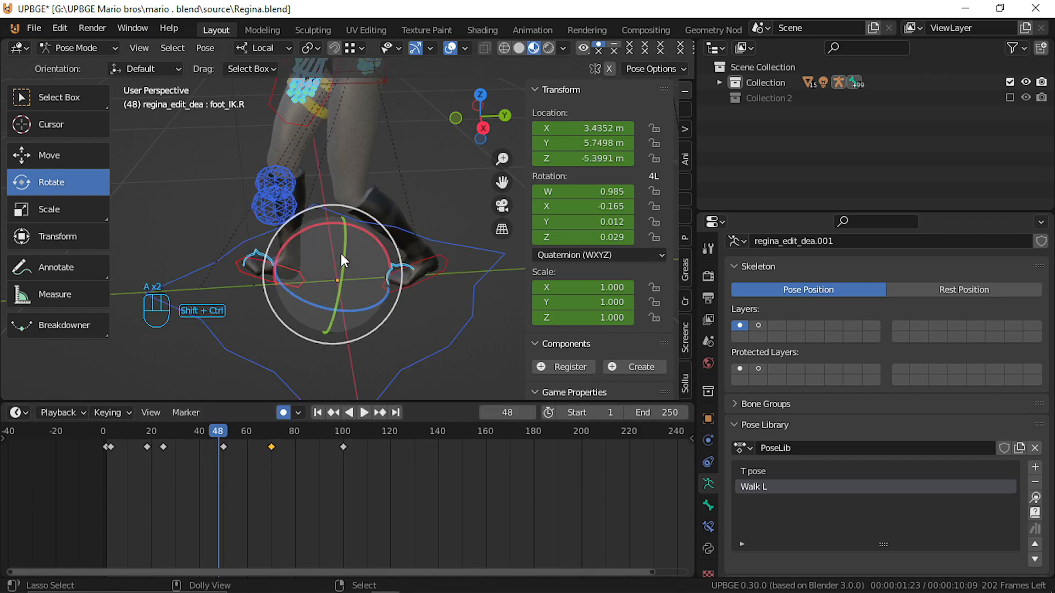
{"action": "key", "text": "ctrl+c"}
{"action": "left_click", "coordinate": [341, 258]}
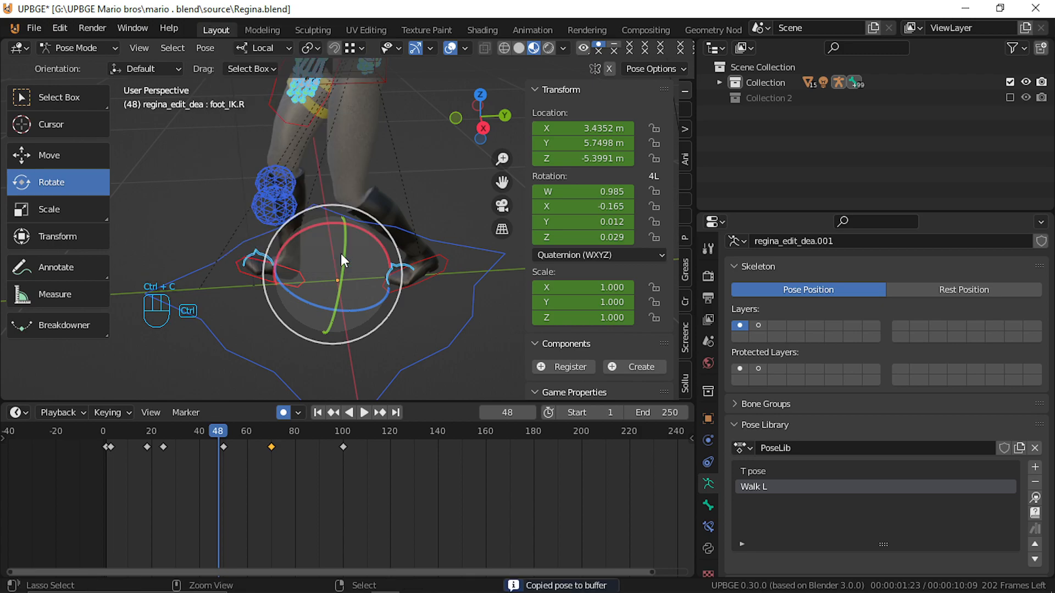
{"action": "key", "text": "ctrl+shift+v"}
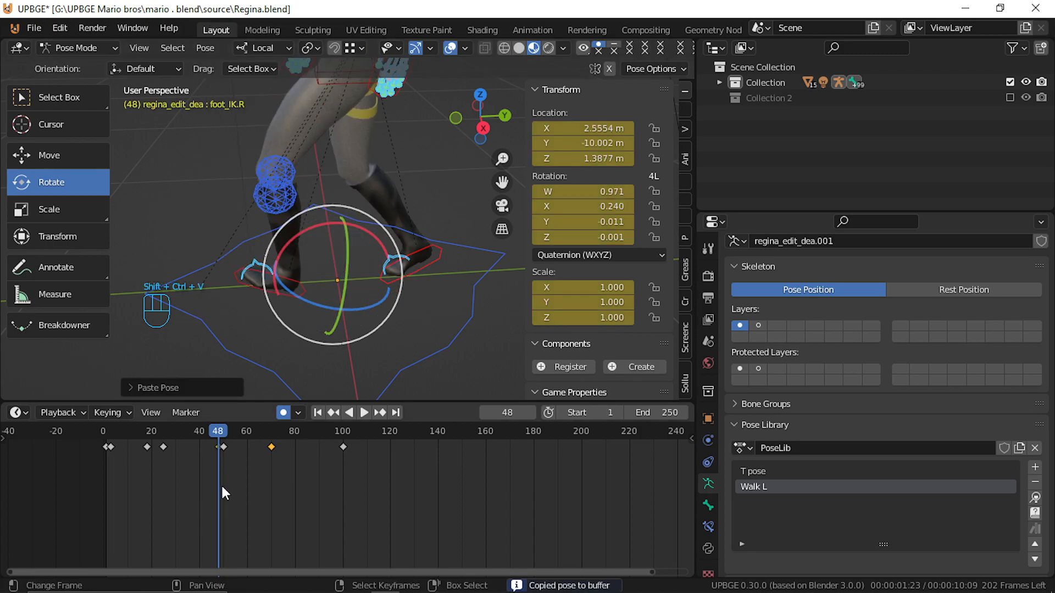
Move the flipped-pose keyframe from frame 48 to frame 70.
{"action": "key", "text": "g"}
{"action": "right_click", "coordinate": [203, 446]}
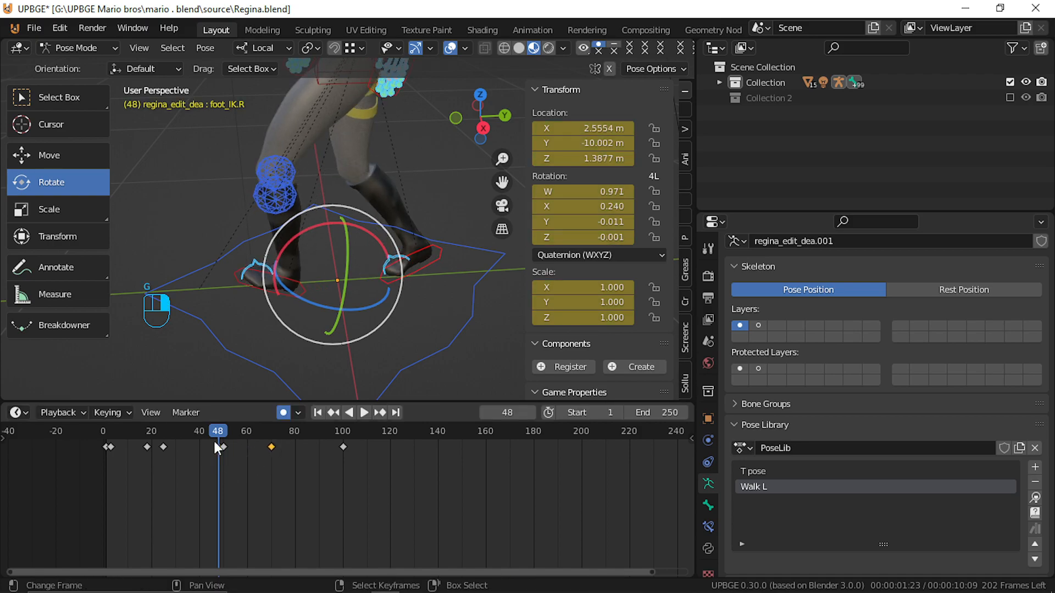
{"action": "key", "text": "g"}
{"action": "left_click", "coordinate": [268, 480]}
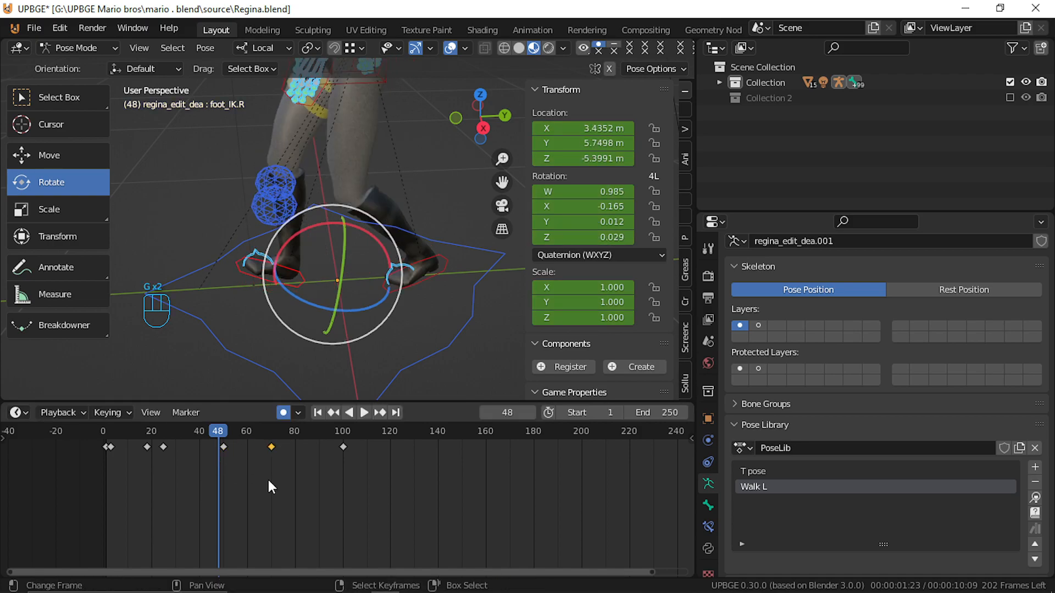
Replace the keyframe at frame 70 with a flipped copy of the full frame 25 pose, pasted at frame 64.
{"action": "key", "text": "space"}
{"action": "left_click_drag", "start_coordinate": [299, 462], "coordinate": [165, 464]}
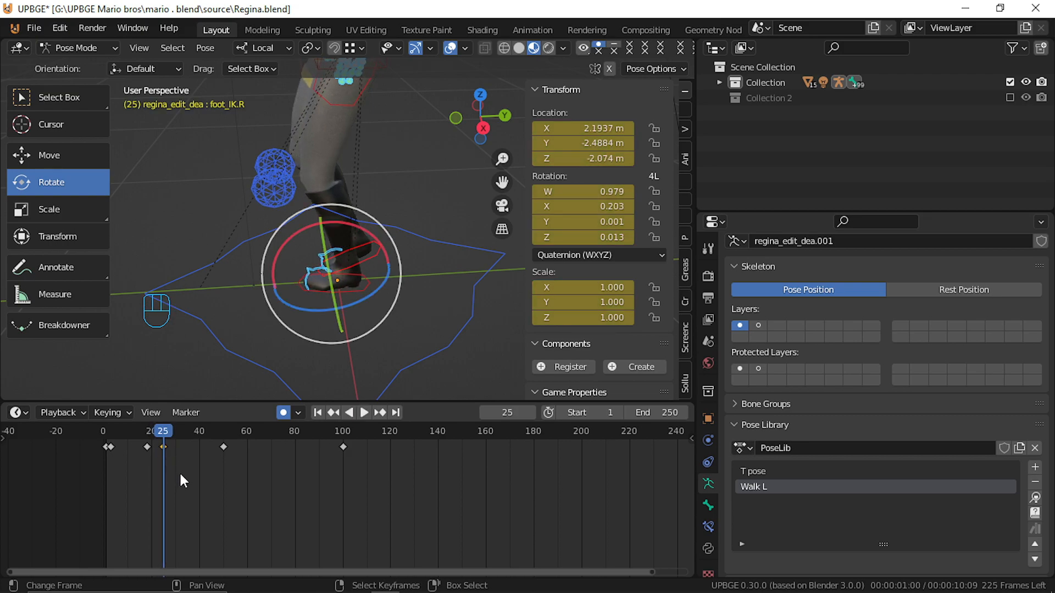
{"action": "key", "text": "a"}
{"action": "key", "text": "a"}
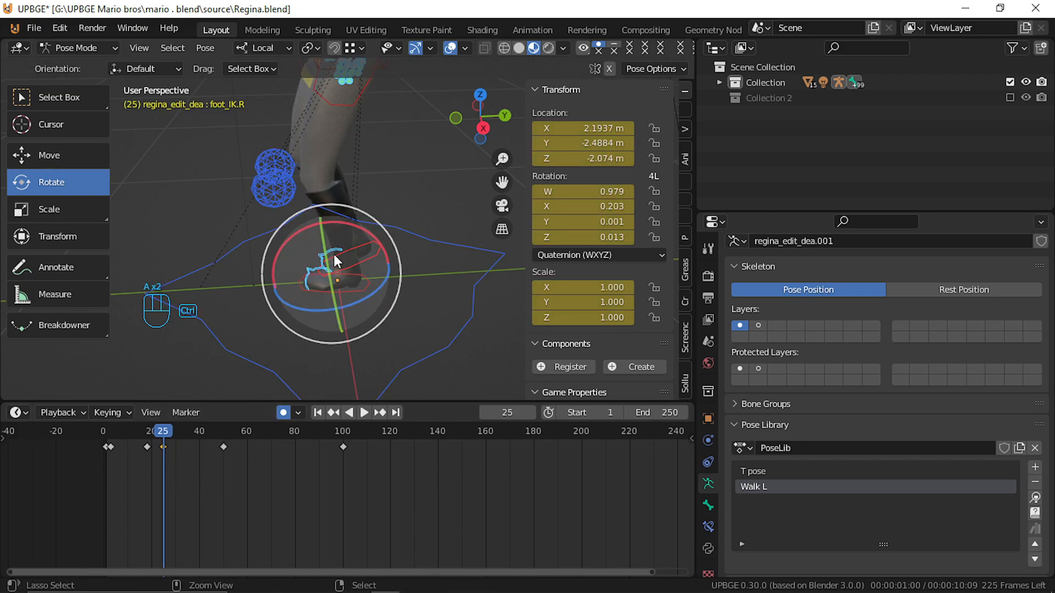
{"action": "key", "text": "ctrl+c"}
{"action": "left_click", "coordinate": [262, 260]}
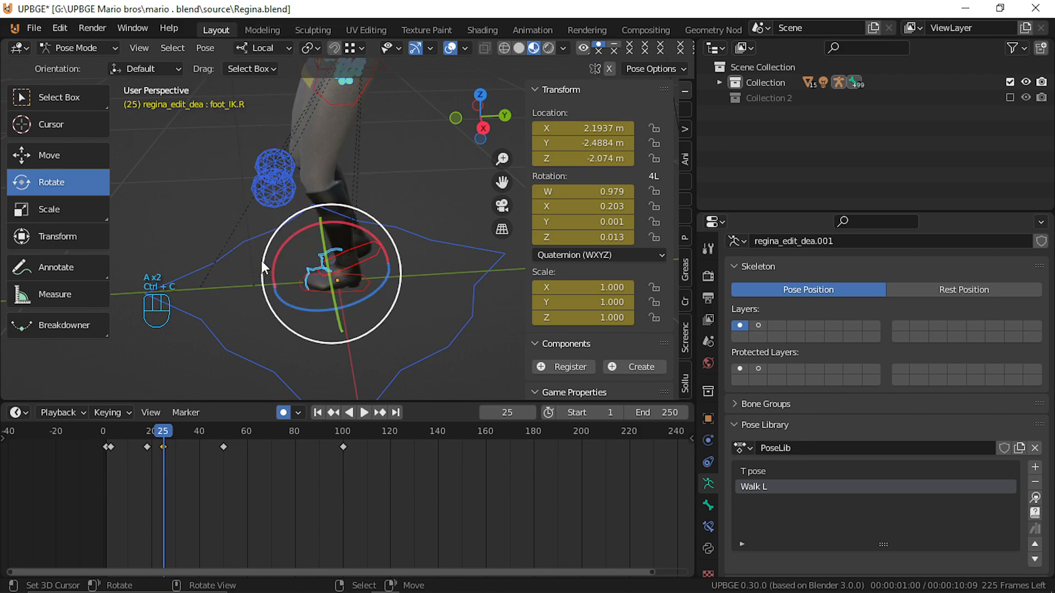
{"action": "left_click_drag", "start_coordinate": [187, 465], "coordinate": [252, 476]}
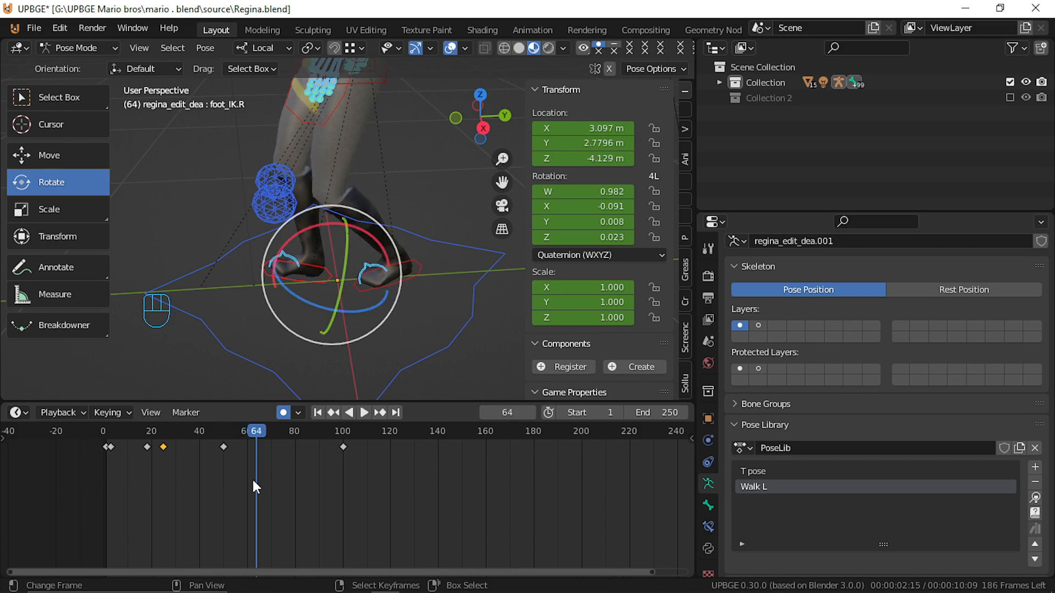
{"action": "key", "text": "ctrl+shift+v"}
{"action": "left_click_drag", "start_coordinate": [234, 565], "coordinate": [216, 475]}
{"action": "key", "text": "g"}
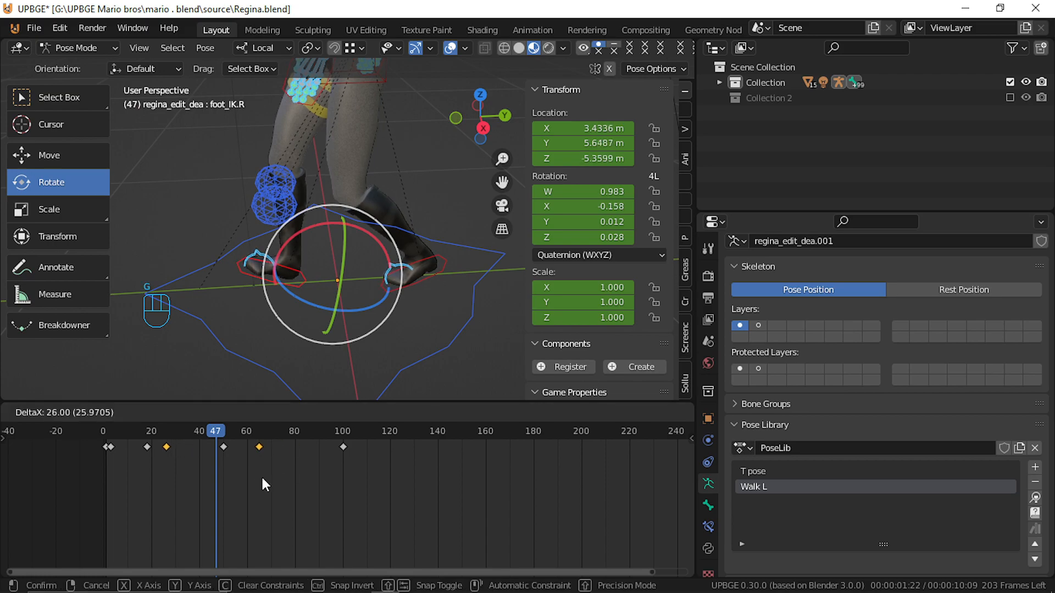
{"action": "right_click", "coordinate": [262, 475]}
{"action": "key", "text": "g"}
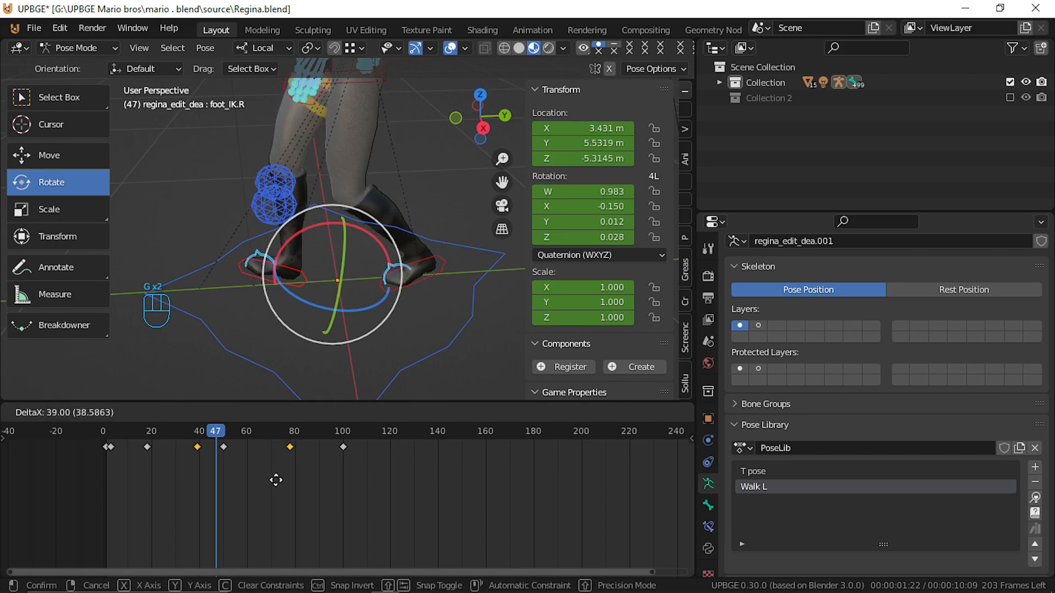
{"action": "right_click", "coordinate": [275, 478]}
Move only the flipped-pose keyframe at frame 64 to frame 89.
{"action": "right_click", "coordinate": [255, 449]}
{"action": "key", "text": "g"}
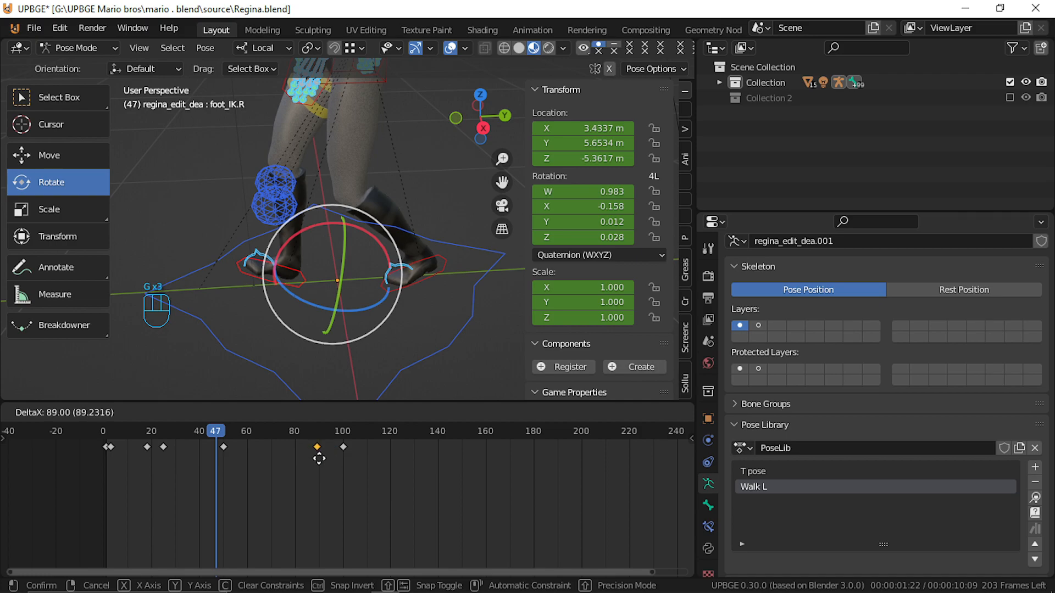
{"action": "left_click", "coordinate": [318, 459]}
Clear the rotation of the selected bones, including the right foot IK bone, at frame 53.
{"action": "key", "text": "space"}
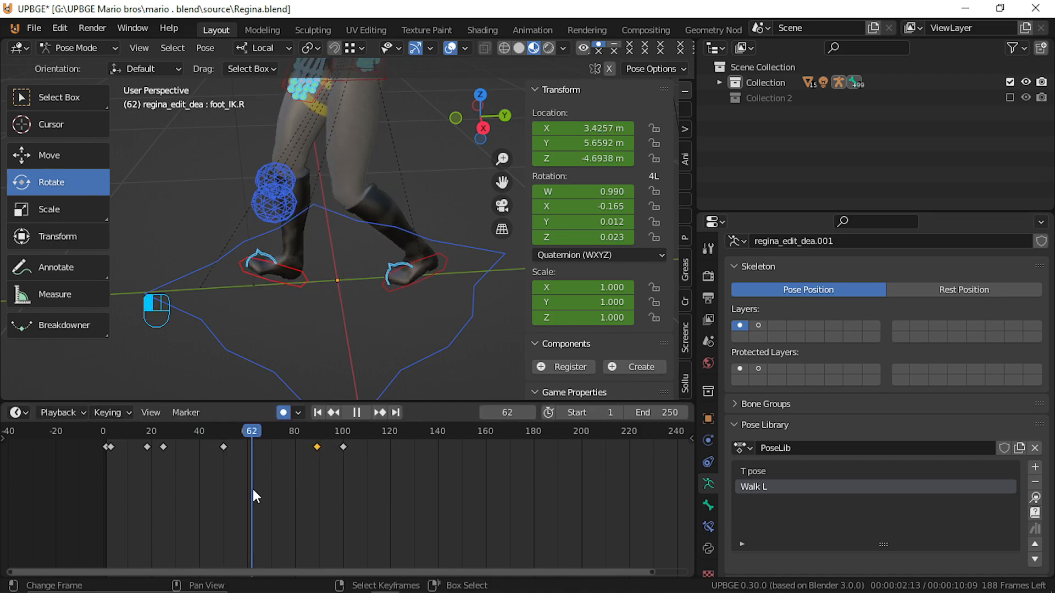
{"action": "left_click_drag", "start_coordinate": [253, 489], "coordinate": [223, 489]}
{"action": "key", "text": "Left"}
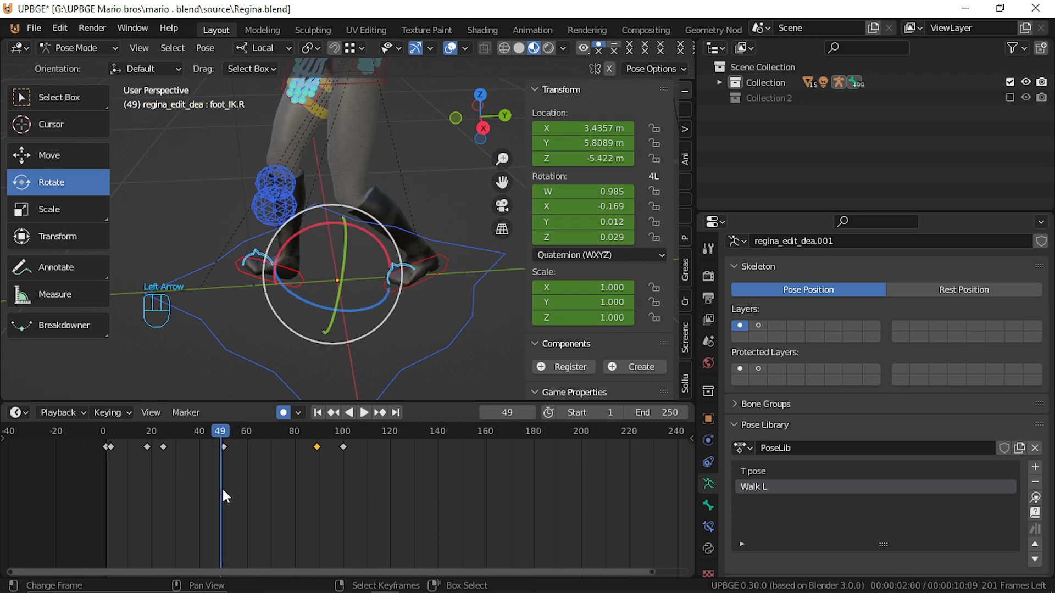
{"action": "key", "text": "Down"}
{"action": "key", "text": "Up"}
{"action": "key", "text": "Right"}
{"action": "key", "text": "Right"}
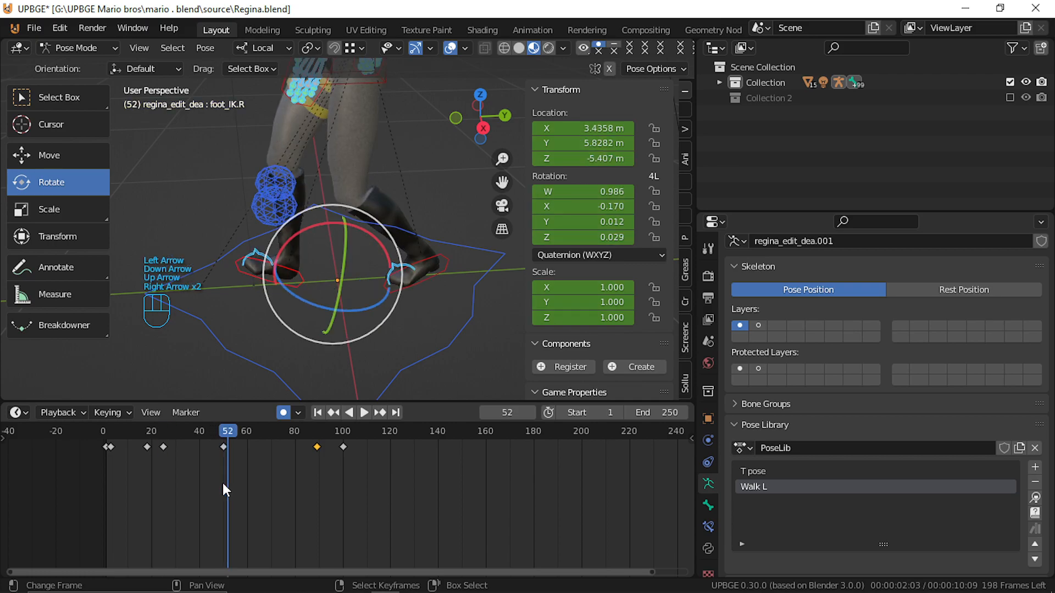
{"action": "key", "text": "Right"}
{"action": "key", "text": "alt+r"}
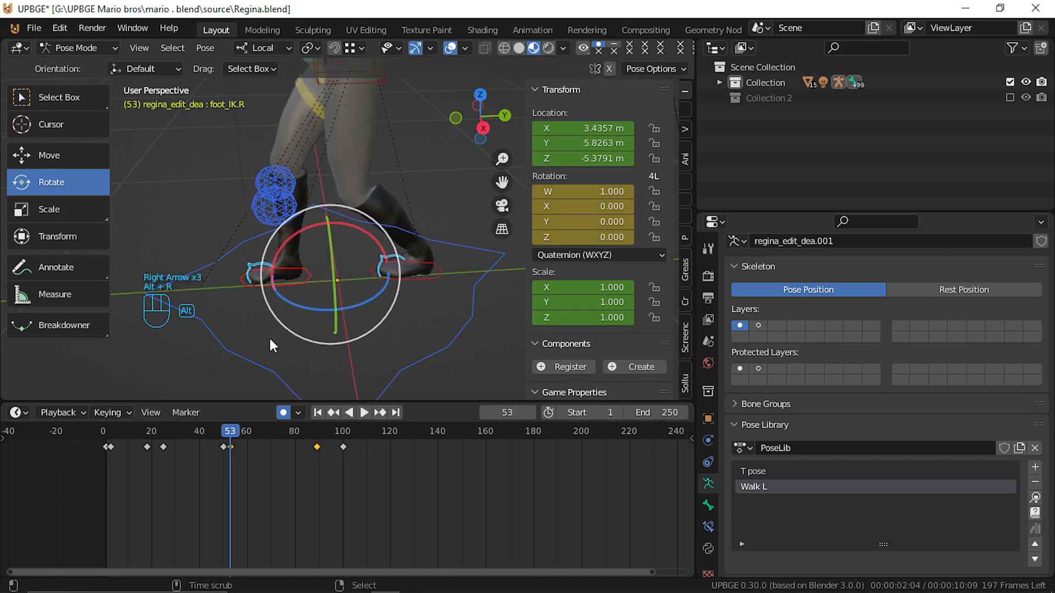
Play the walk animation from the start and set the playback end frame to 100.
{"action": "left_click_drag", "start_coordinate": [230, 464], "coordinate": [83, 469]}
{"action": "key", "text": "alt+a"}
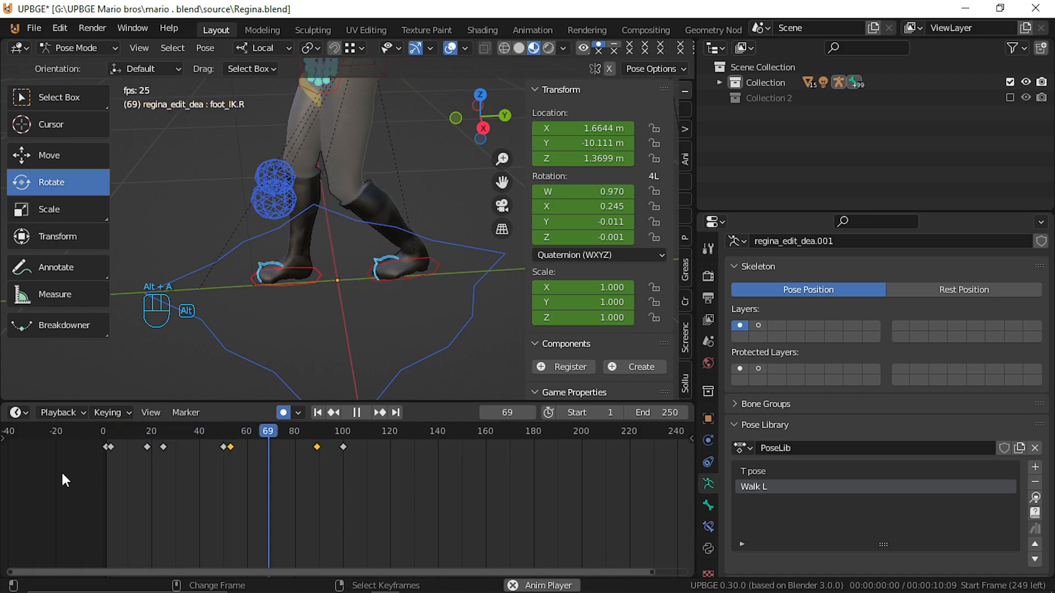
{"action": "key", "text": "alt+a"}
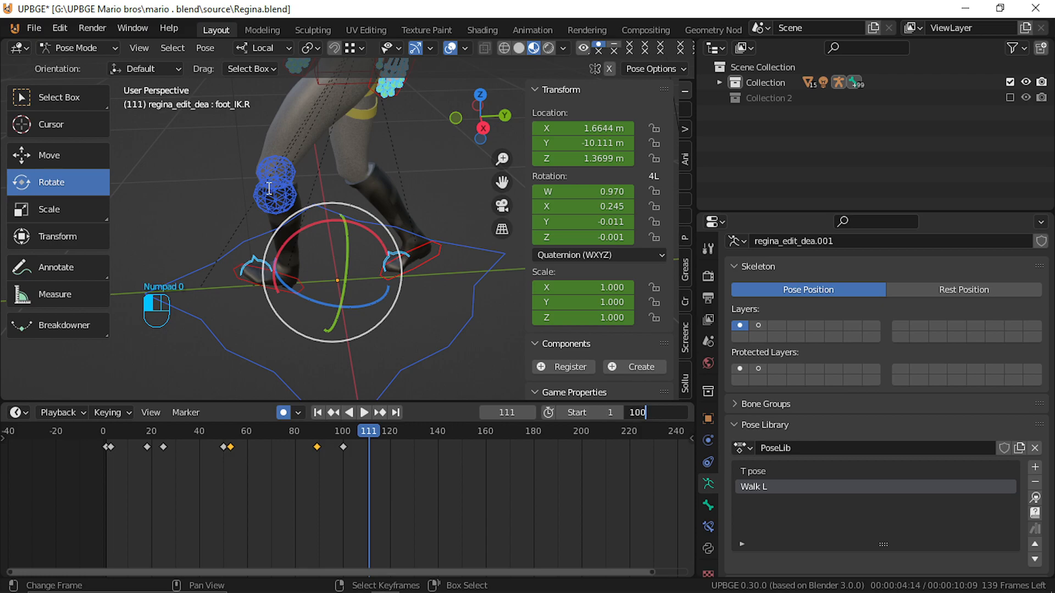
{"action": "key", "text": "Return"}
Review the looping walk, move the keyframe at frame 89 to about frame 80, and replay the loop.
{"action": "key", "text": "alt+a"}
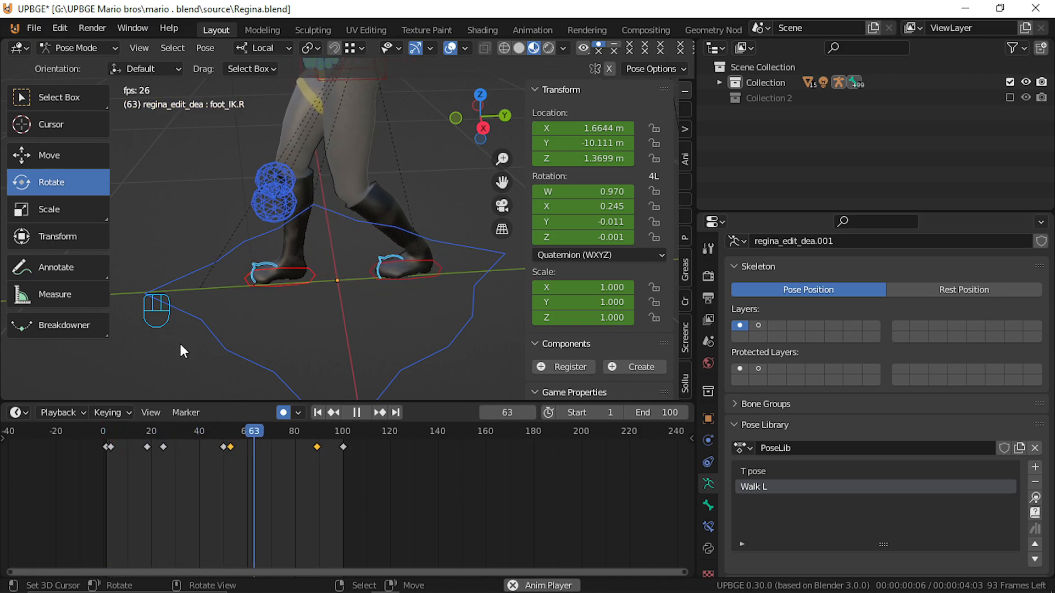
{"action": "key", "text": "alt"}
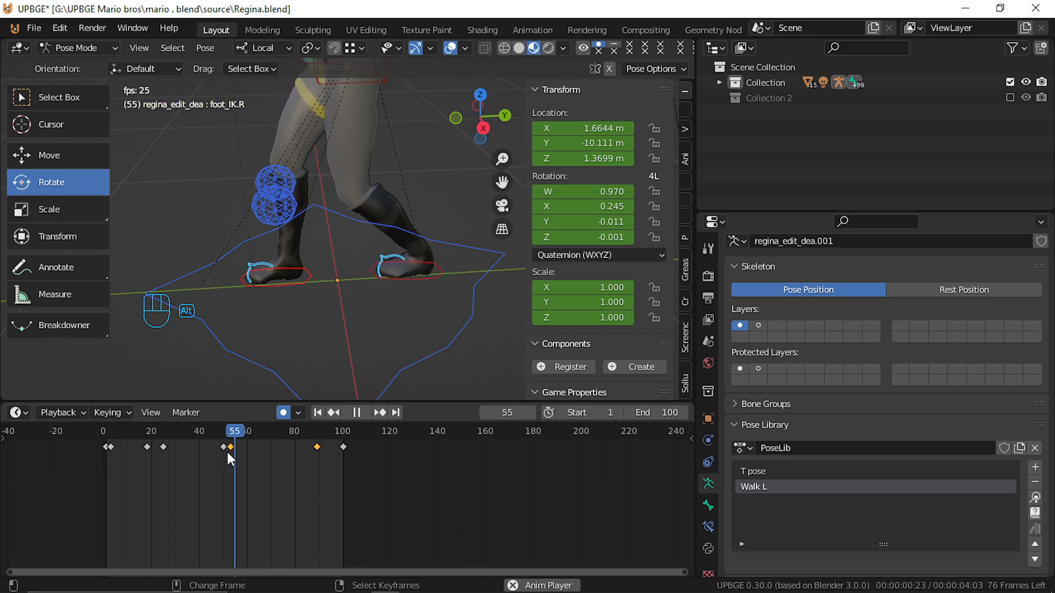
{"action": "key", "text": "alt+a"}
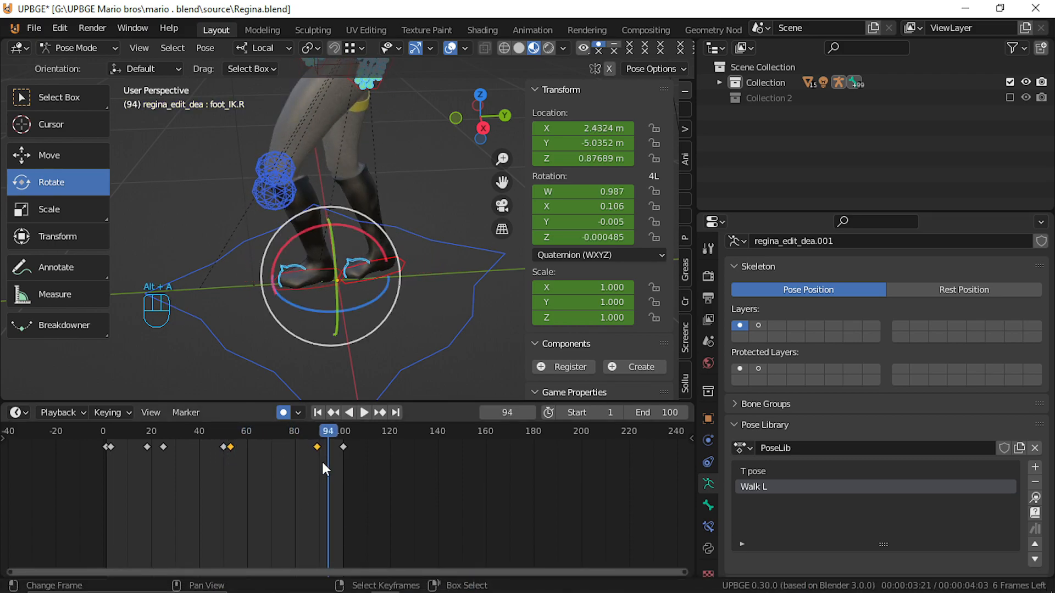
{"action": "key", "text": "g"}
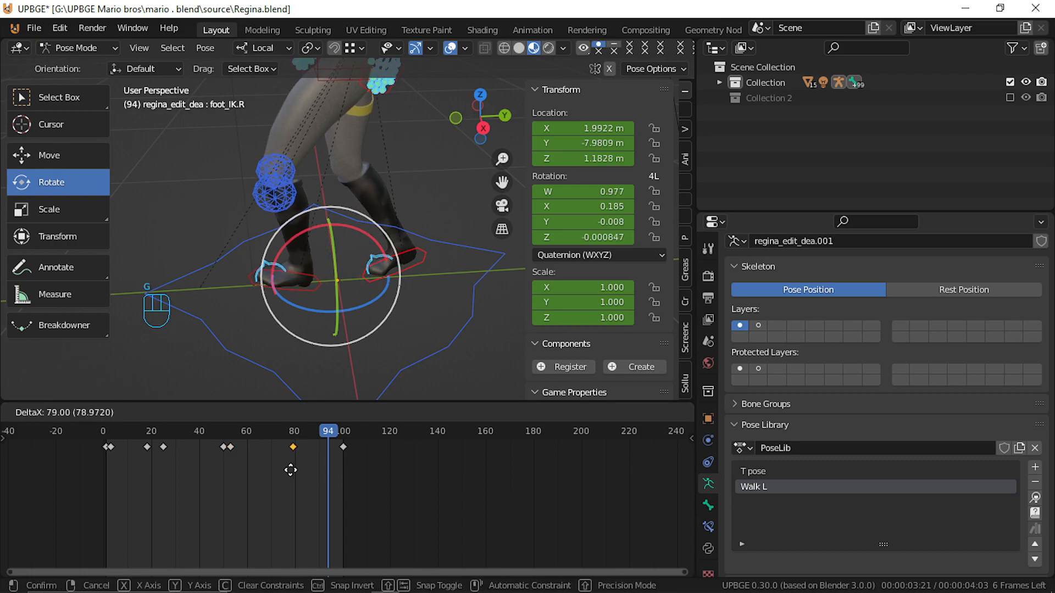
{"action": "left_click", "coordinate": [292, 472]}
{"action": "left_click_drag", "start_coordinate": [275, 498], "coordinate": [94, 545]}
{"action": "key", "text": "alt+a"}
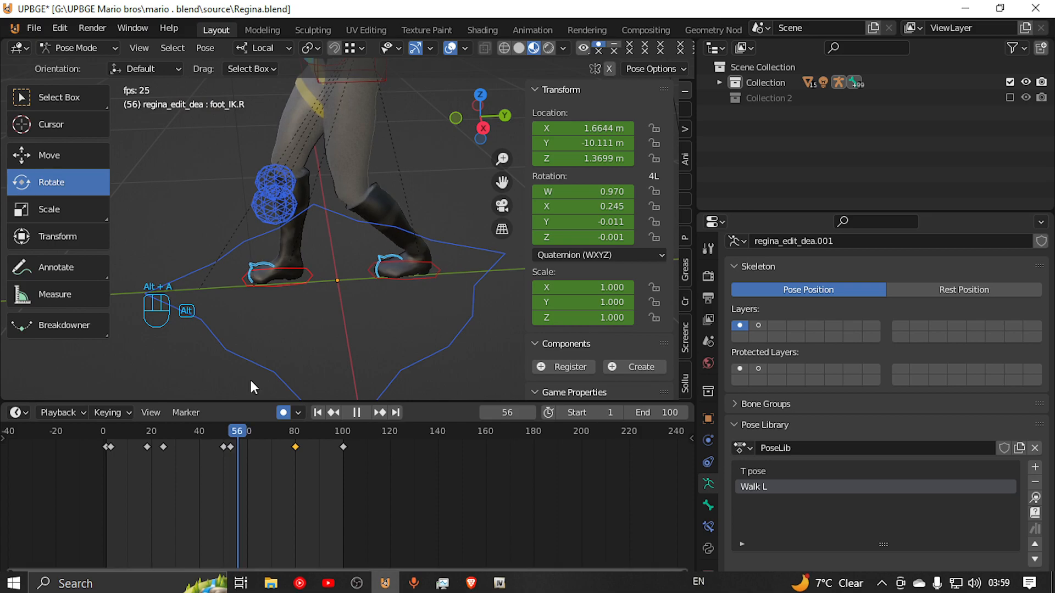
{"action": "key", "text": "alt+a"}
Try to speed up the walk by scaling all keyframes from frame 1 to finish at frame 60, with the end frame set to 60.
{"action": "key", "text": "a"}
{"action": "key", "text": "a"}
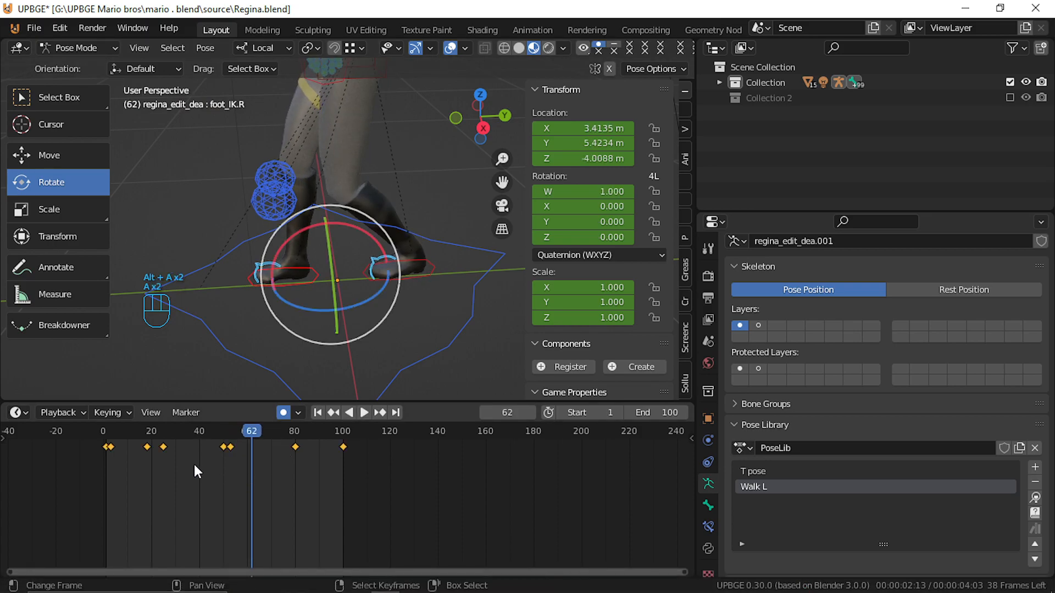
{"action": "left_click_drag", "start_coordinate": [194, 463], "coordinate": [105, 467]}
{"action": "key", "text": "s"}
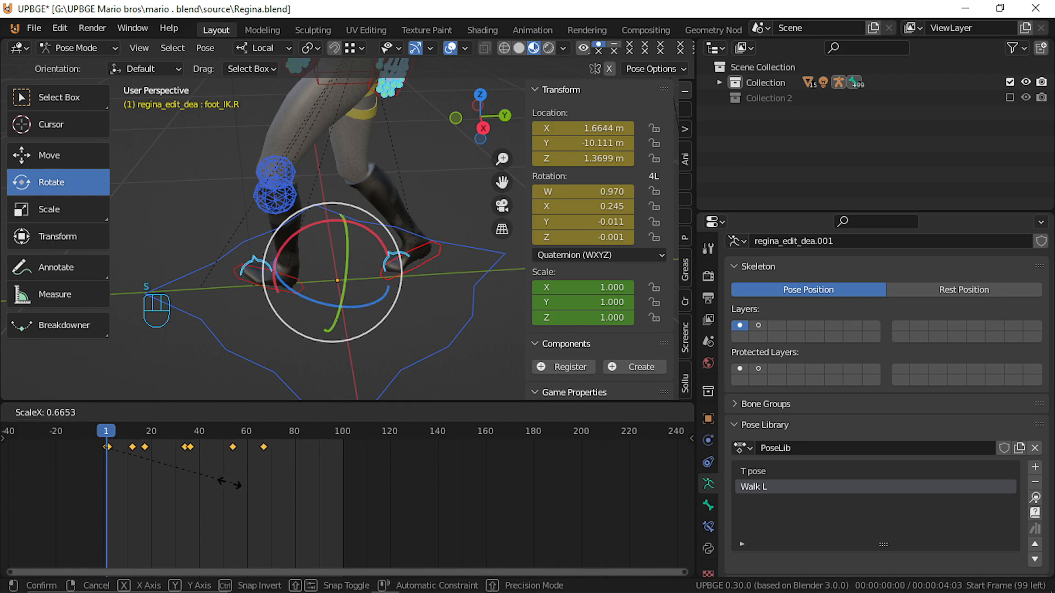
{"action": "left_click", "coordinate": [217, 483]}
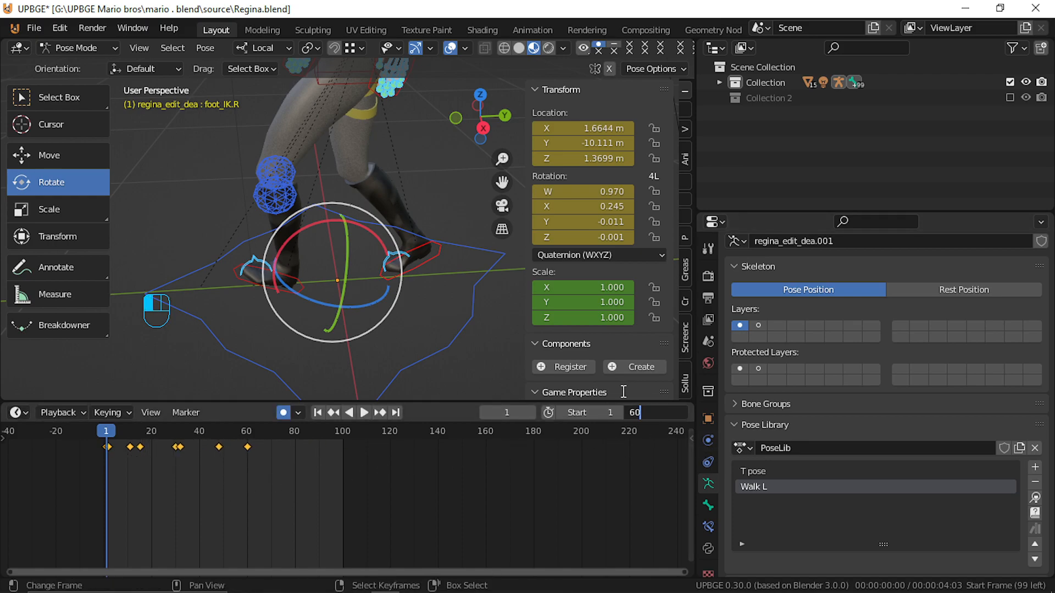
{"action": "key", "text": "Return"}
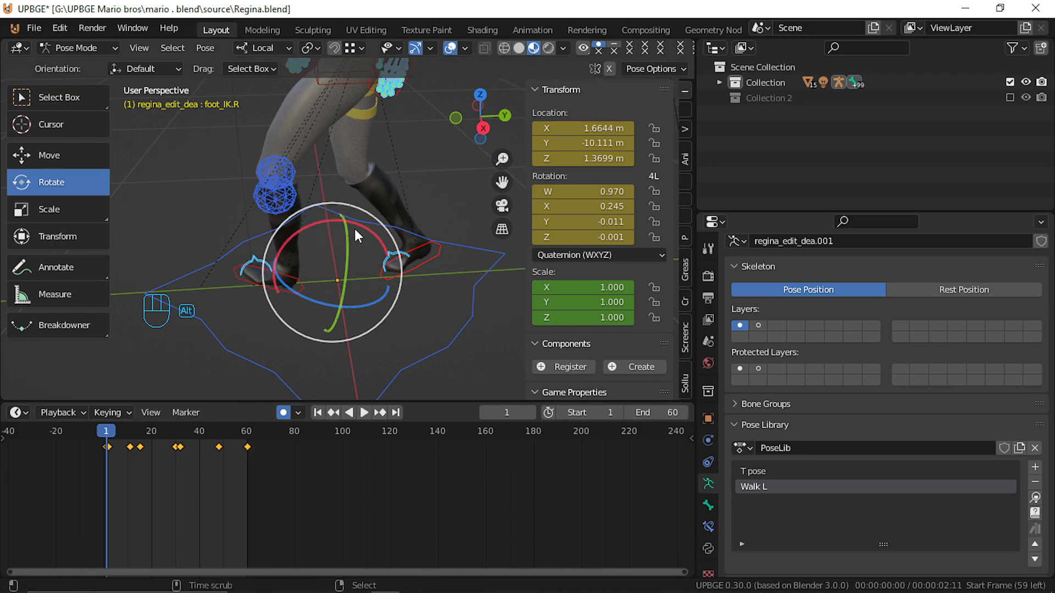
Play the shortened walk, and undo the end frame change and the keyframe scaling.
{"action": "key", "text": "alt+a"}
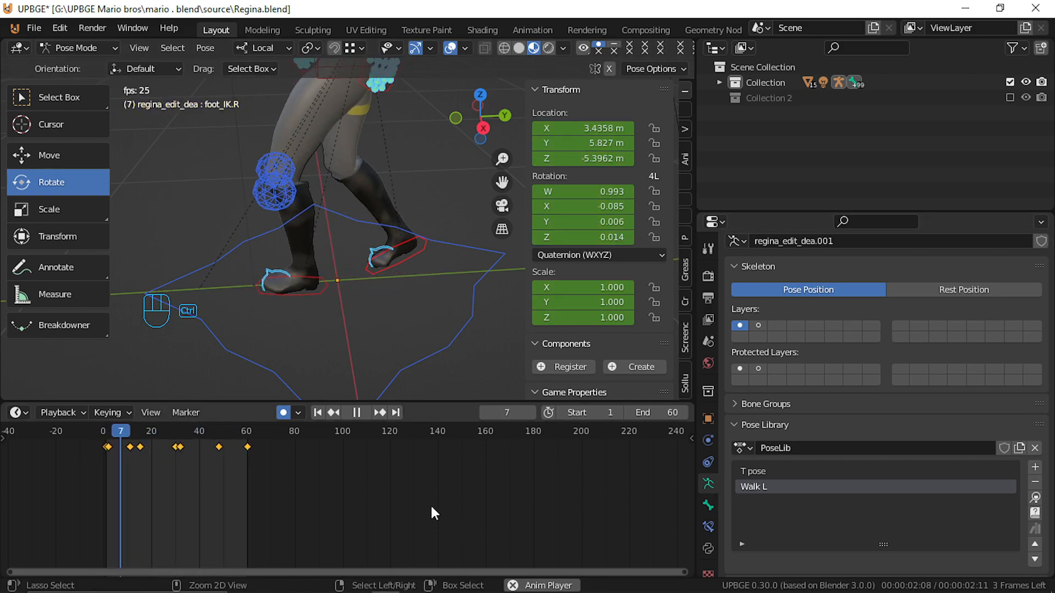
{"action": "key", "text": "ctrl+z"}
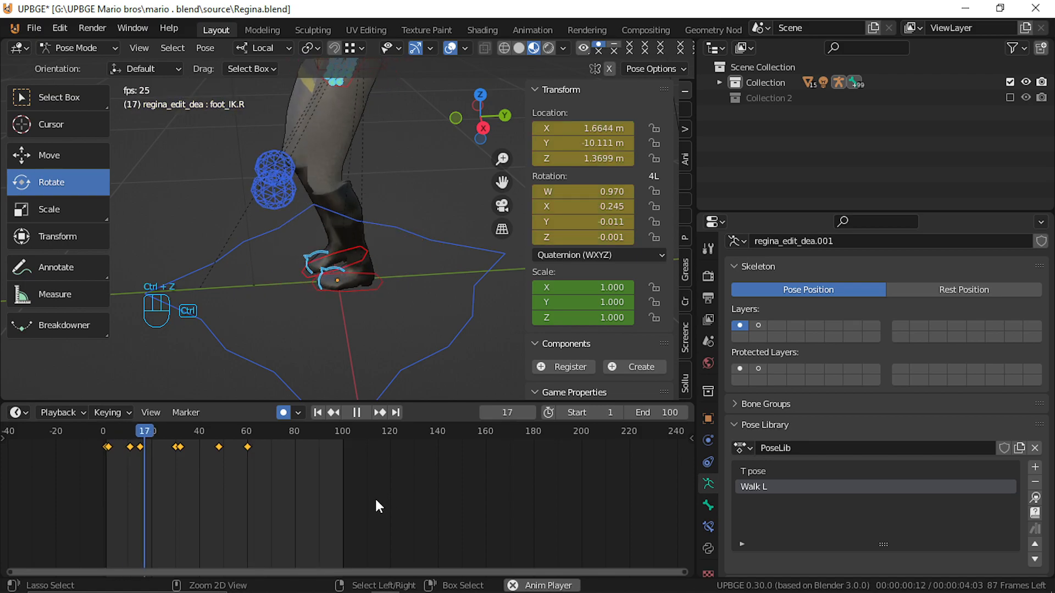
{"action": "key", "text": "ctrl+z"}
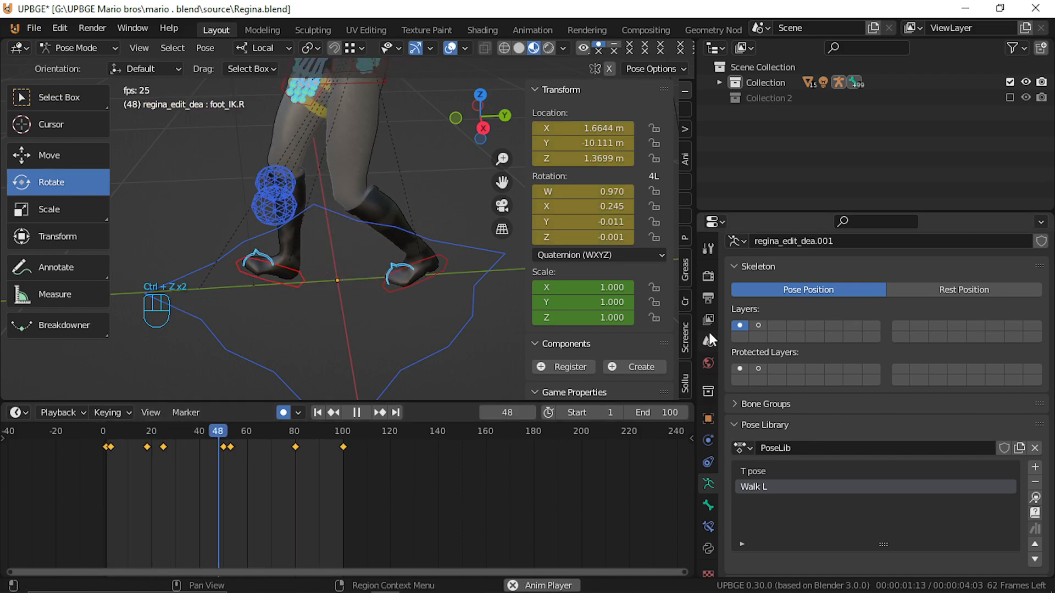
Open the scene's render properties.
{"action": "left_click", "coordinate": [707, 276]}
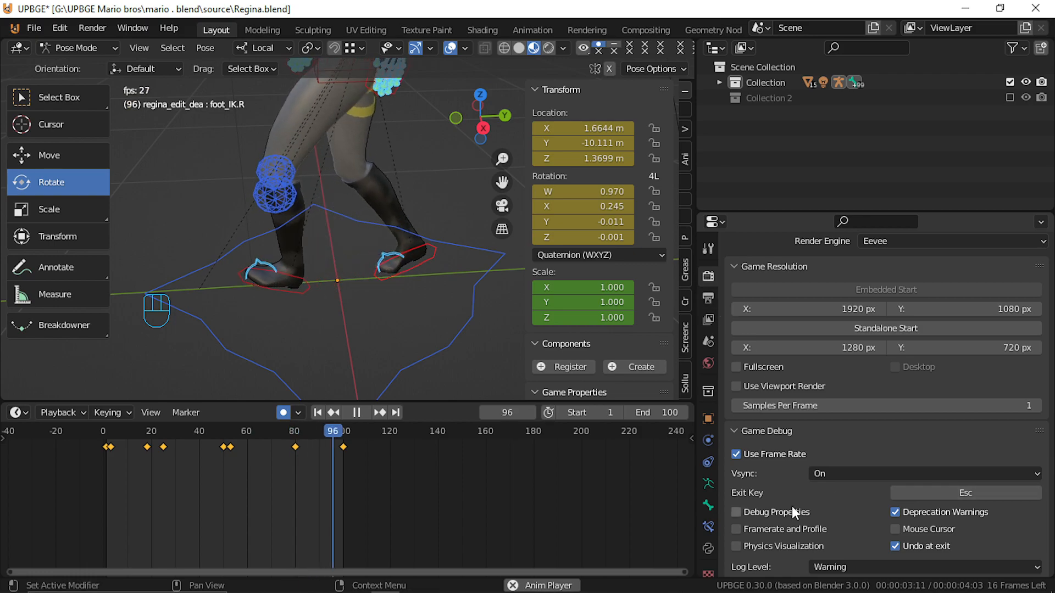
Set the output frame rate to 60 fps.
{"action": "scroll", "coordinate": [776, 513], "scroll_direction": "down", "scroll_amount": 7}
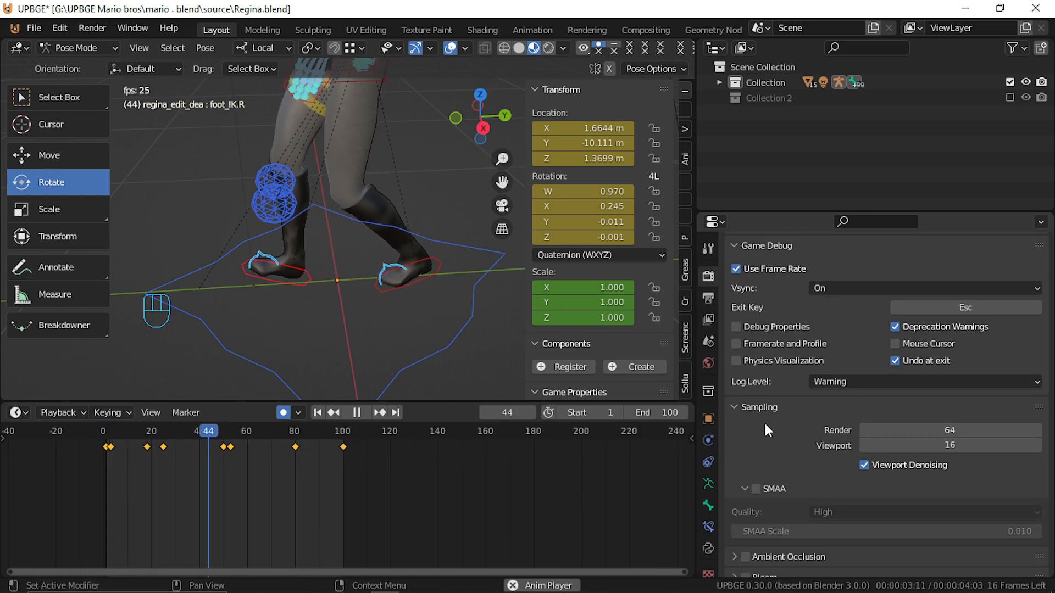
{"action": "left_click", "coordinate": [708, 297]}
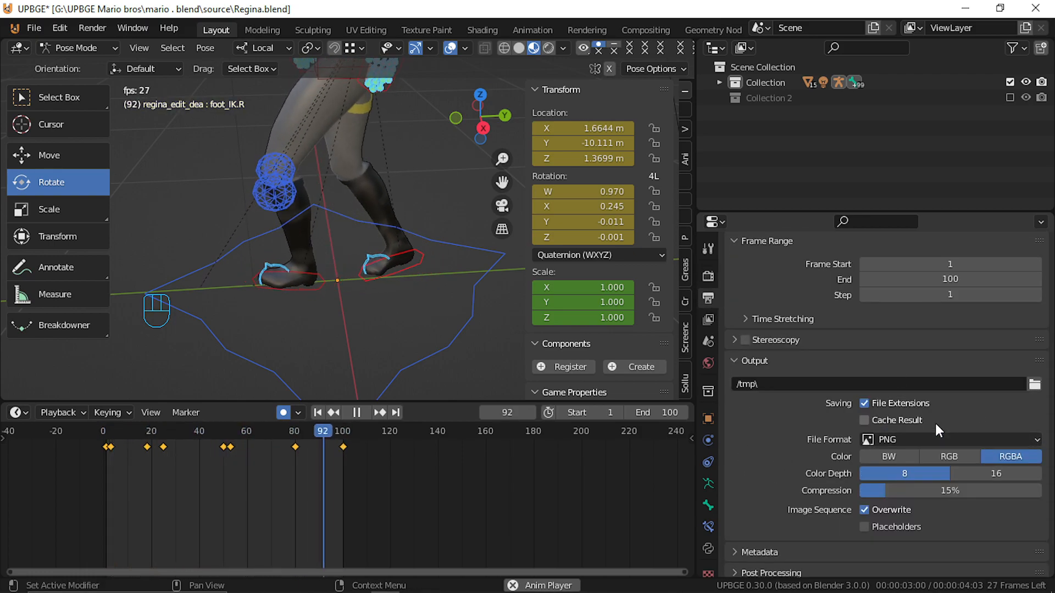
{"action": "scroll", "coordinate": [937, 437], "scroll_direction": "up", "scroll_amount": 8}
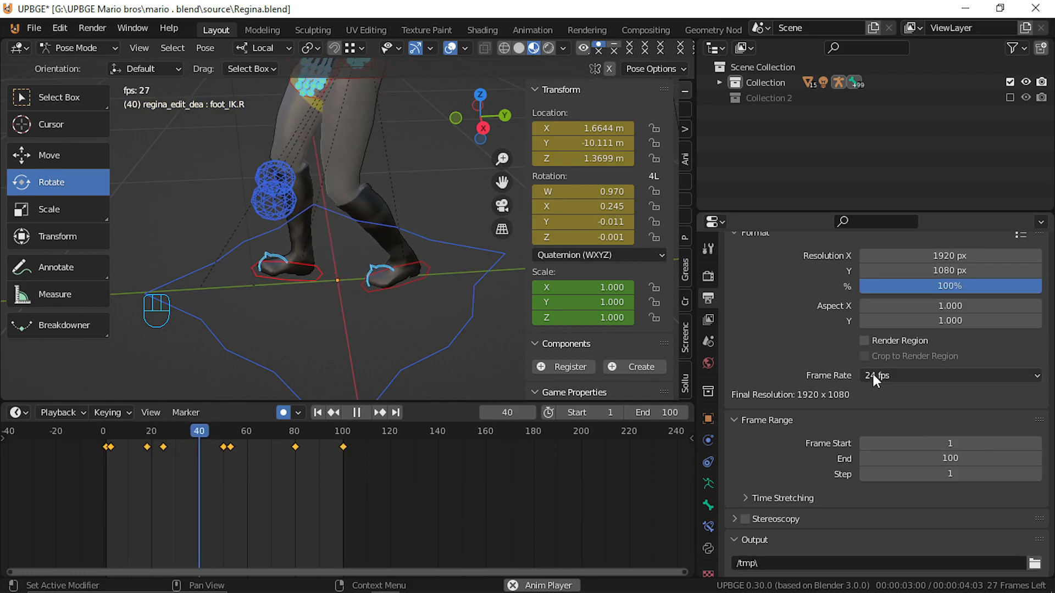
{"action": "left_click", "coordinate": [872, 375]}
{"action": "left_click", "coordinate": [908, 493]}
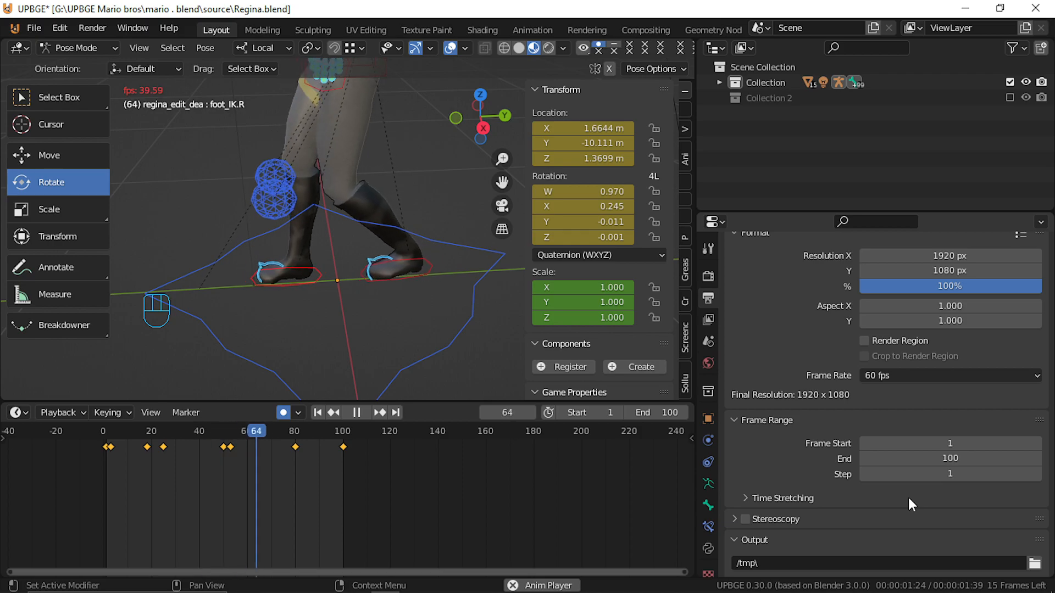
Show the character in solid shading and hide the rig's control bones during playback.
{"action": "key", "text": "z"}
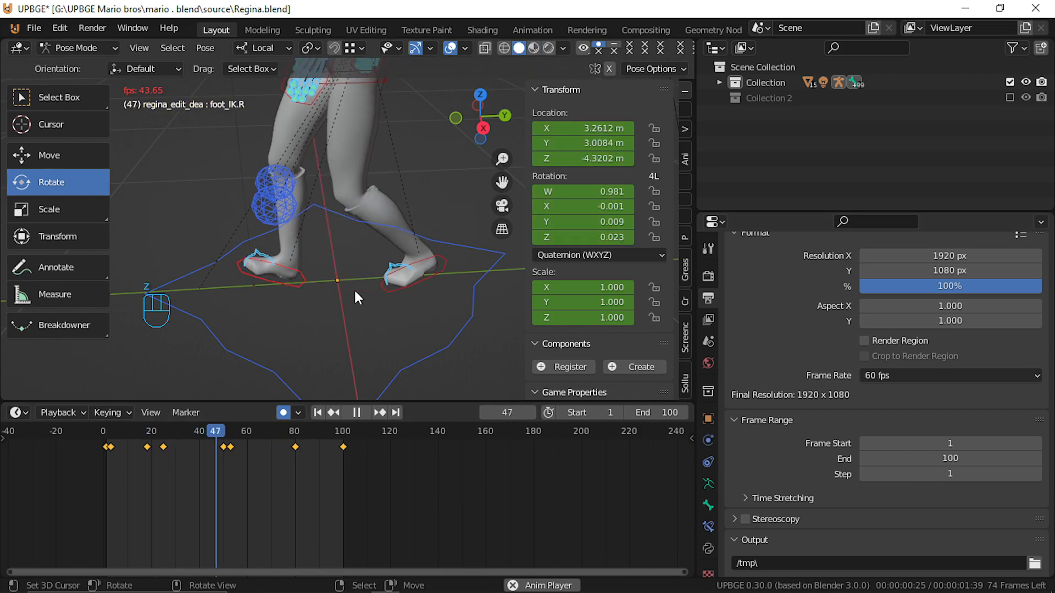
{"action": "key", "text": "z"}
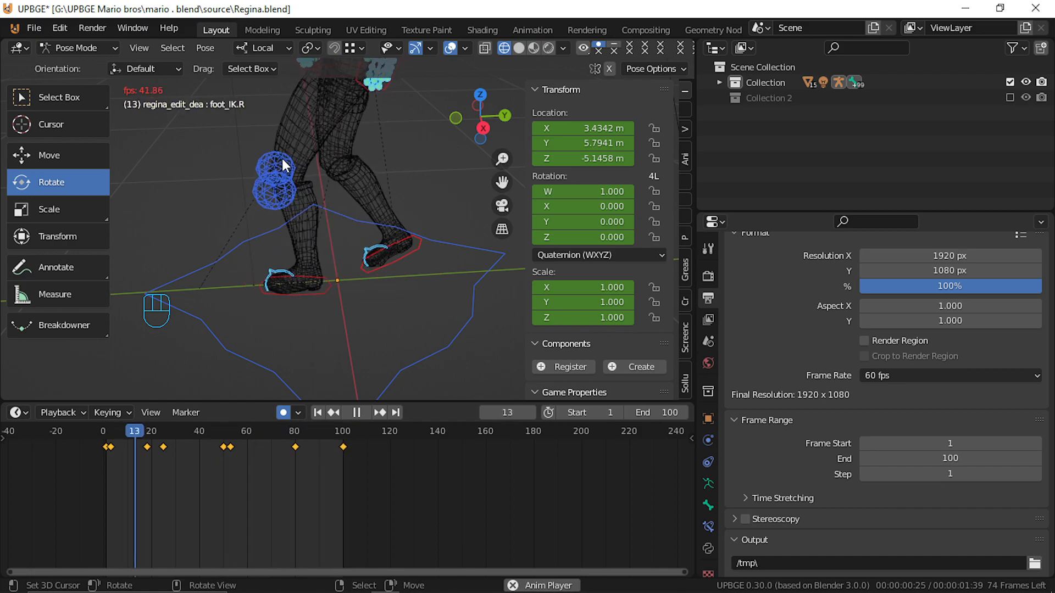
{"action": "key", "text": "h"}
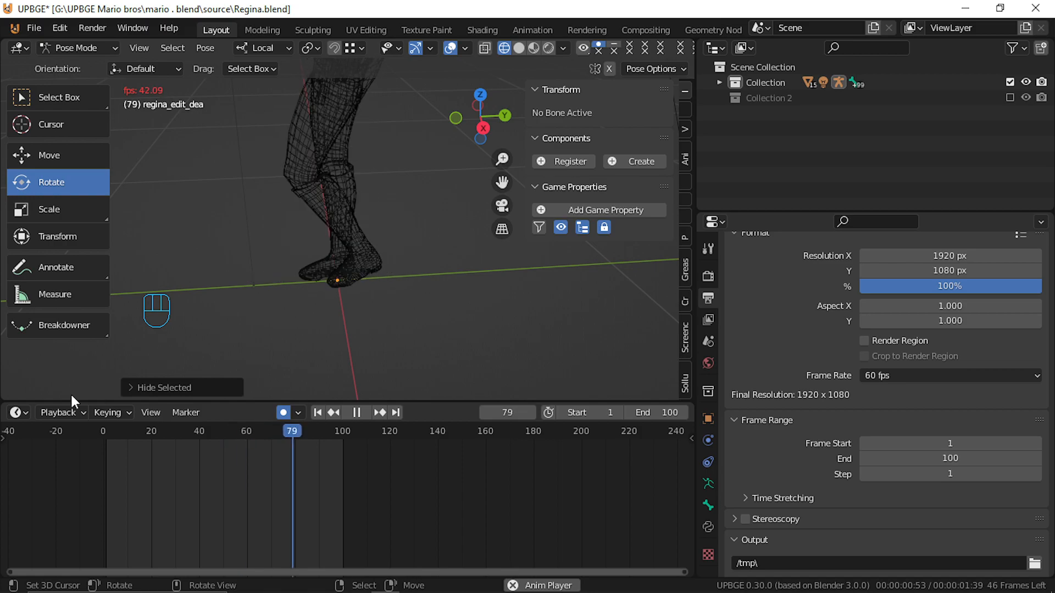
{"action": "left_click", "coordinate": [14, 415]}
{"action": "left_click", "coordinate": [66, 414]}
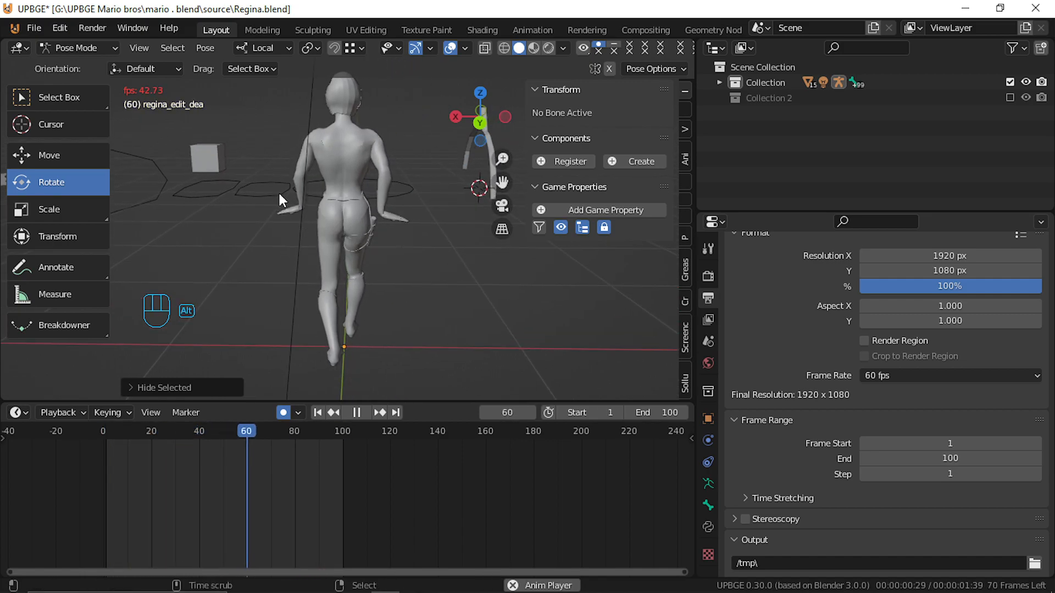
Stop the playback at frame 55 and reveal all hidden rig bones.
{"action": "key", "text": "alt+a"}
{"action": "left_click_drag", "start_coordinate": [303, 504], "coordinate": [236, 506]}
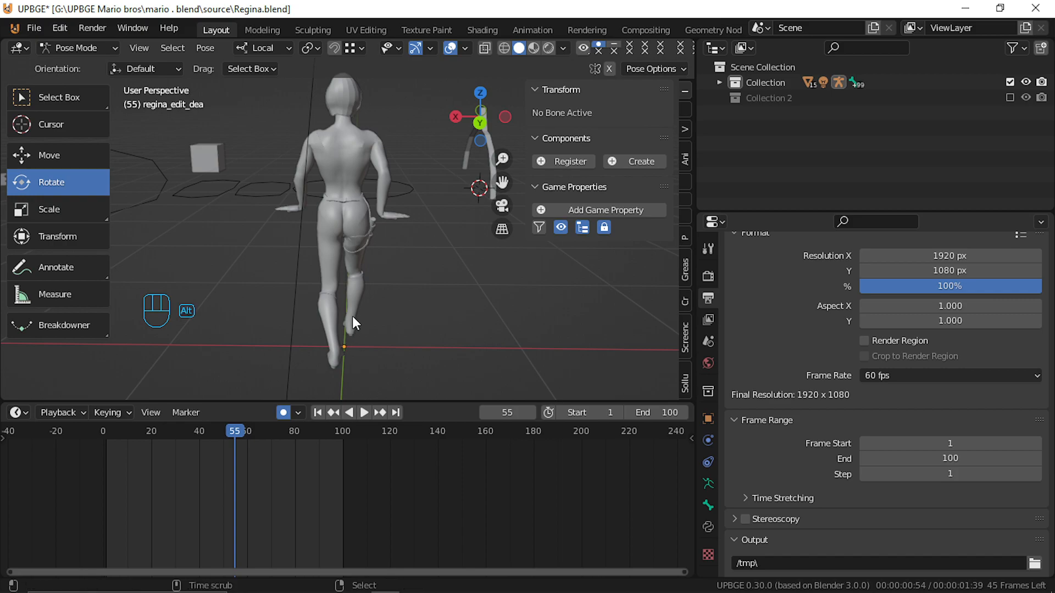
{"action": "key", "text": "alt+h"}
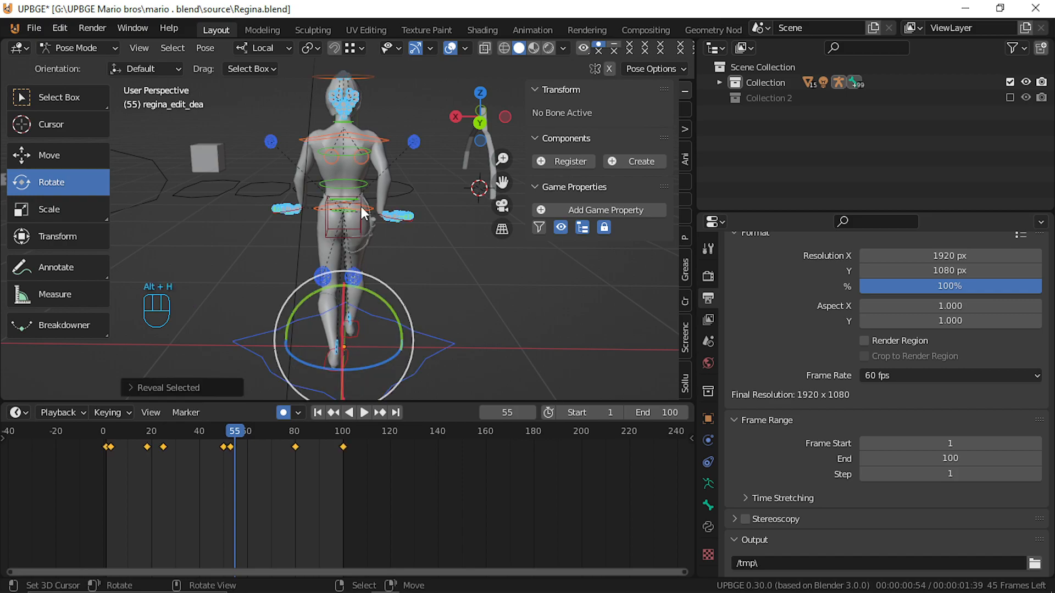
Select the wrist_ik.L control, pick its keyframe at frame 53 and go to the keyframe at frame 50.
{"action": "left_click", "coordinate": [297, 213]}
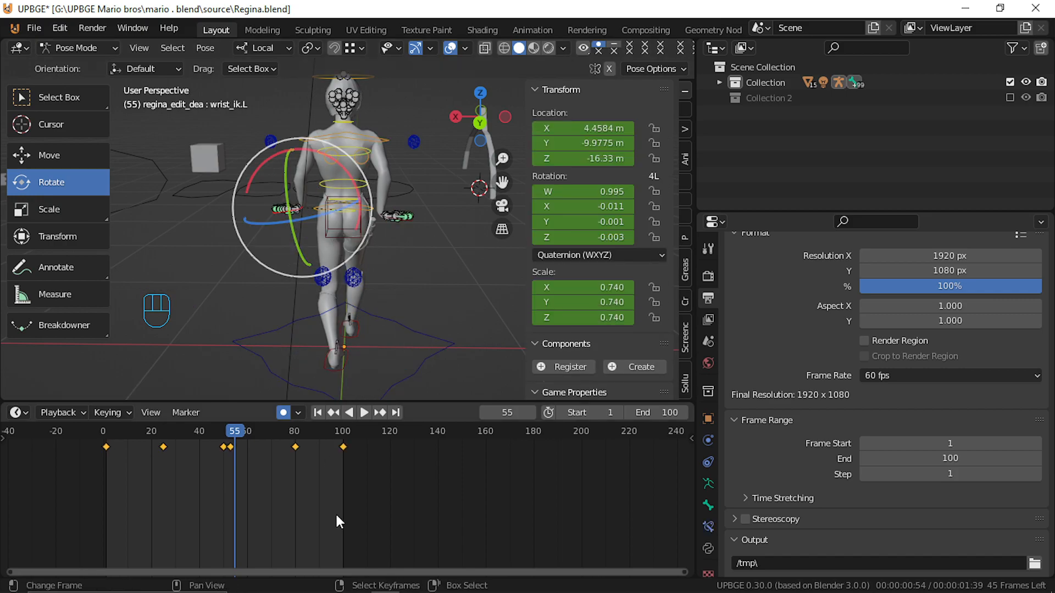
{"action": "left_click_drag", "start_coordinate": [229, 490], "coordinate": [232, 486]}
{"action": "right_click", "coordinate": [232, 445]}
{"action": "left_click_drag", "start_coordinate": [232, 447], "coordinate": [229, 447]}
{"action": "key", "text": "Down"}
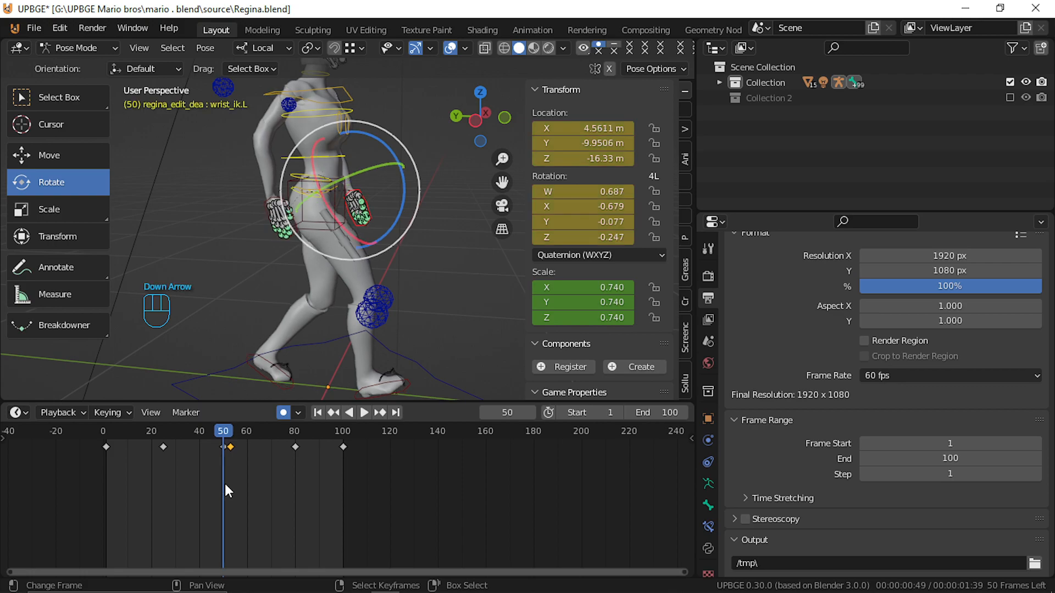
Copy the wrist_ik.R control's pose at frame 50 and paste it at frame 53.
{"action": "left_click", "coordinate": [264, 207]}
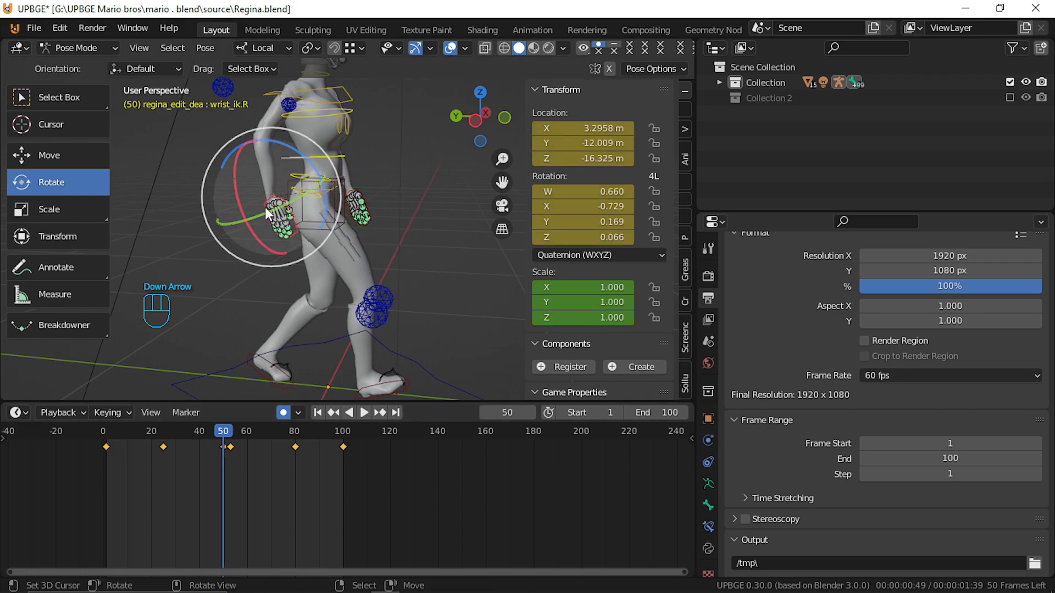
{"action": "key", "text": "ctrl+c"}
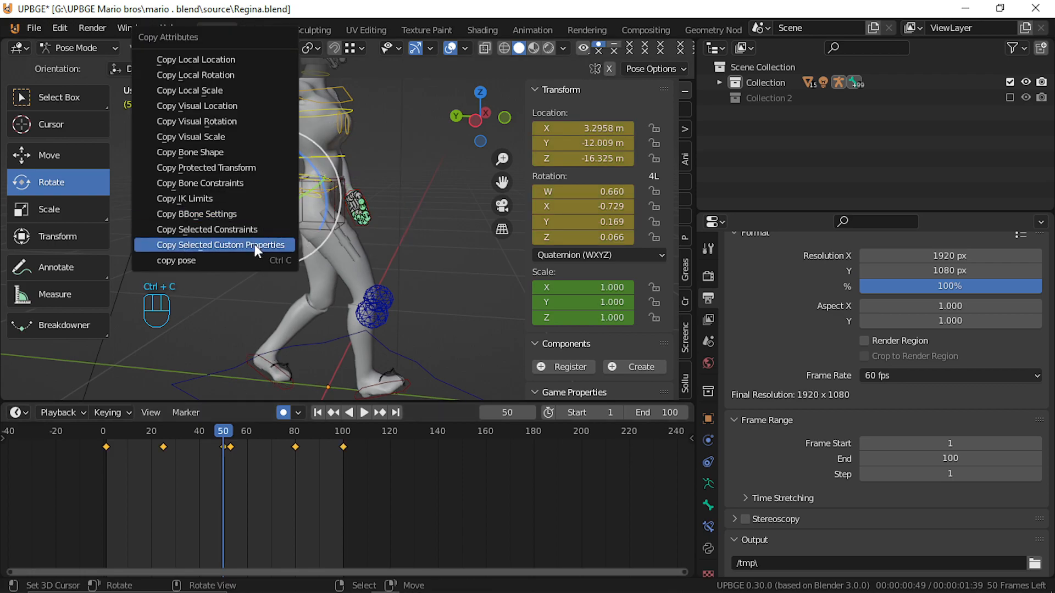
{"action": "left_click", "coordinate": [249, 261]}
{"action": "left_click_drag", "start_coordinate": [219, 463], "coordinate": [232, 464]}
{"action": "key", "text": "Down"}
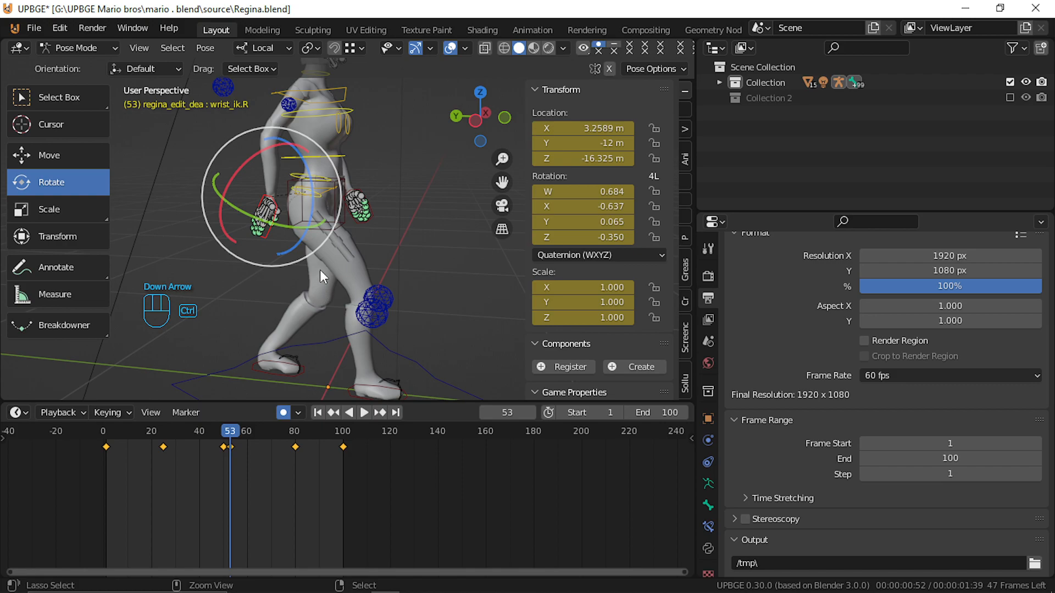
{"action": "key", "text": "ctrl+v"}
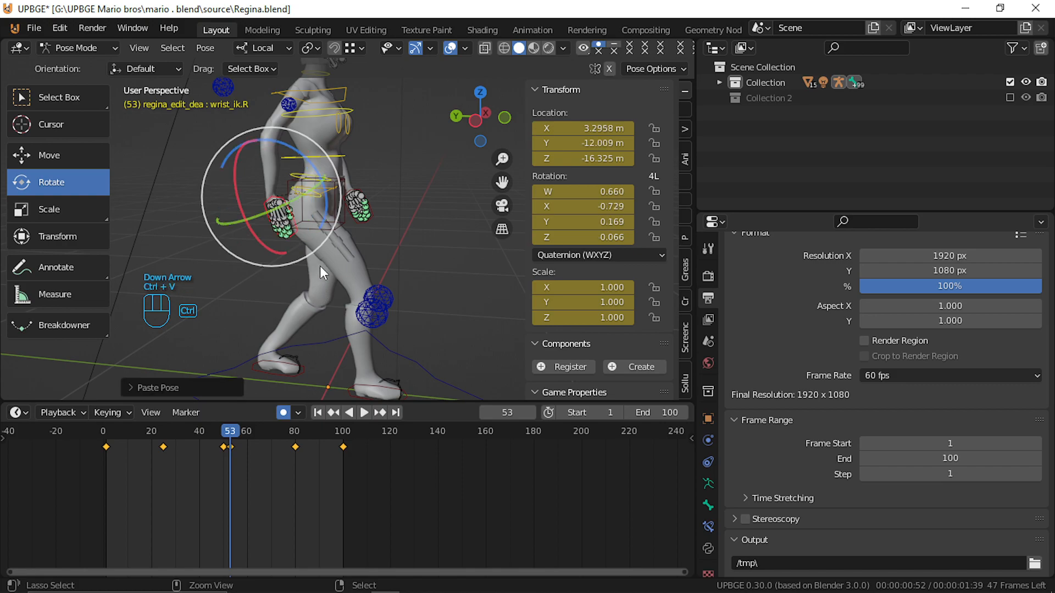
Copy the wrist_ik.L control's pose from frame 50 to frame 53, and play the animation to check it.
{"action": "left_click", "coordinate": [369, 215]}
{"action": "key", "text": "Down"}
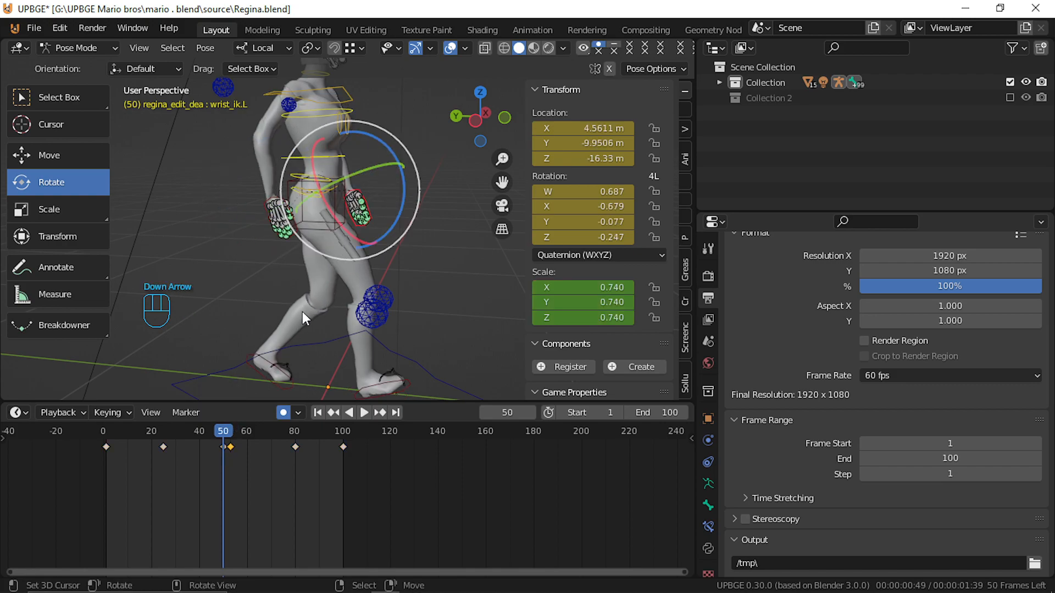
{"action": "key", "text": "ctrl+c"}
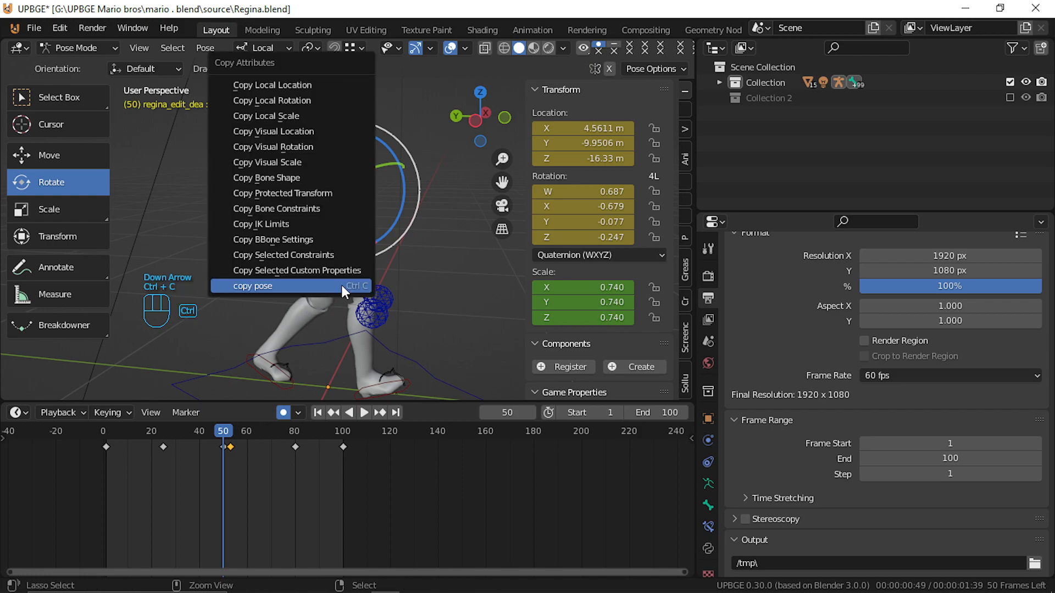
{"action": "left_click", "coordinate": [341, 285]}
{"action": "key", "text": "Up"}
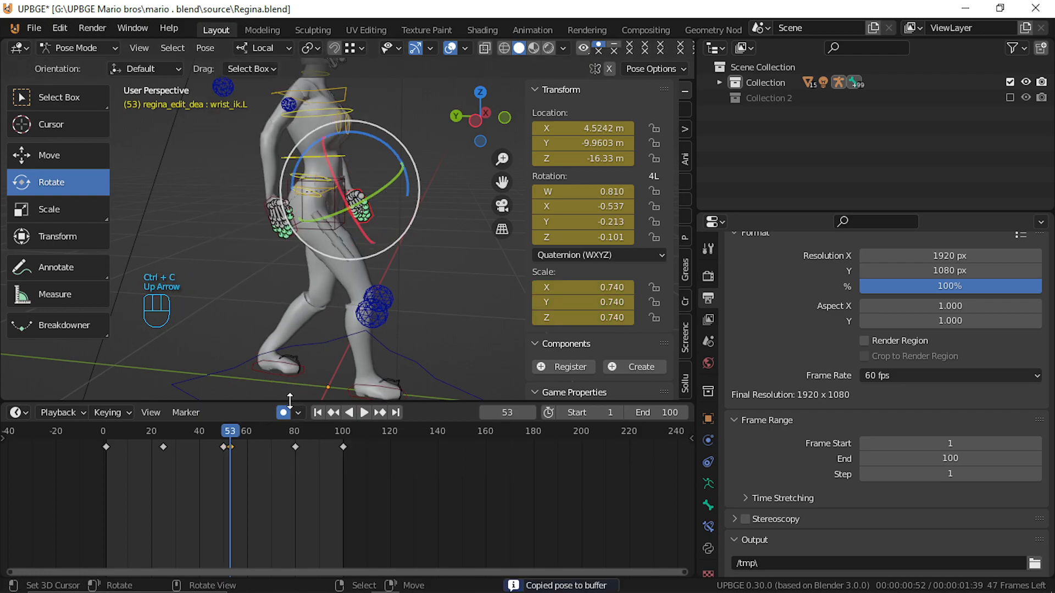
{"action": "key", "text": "ctrl+v"}
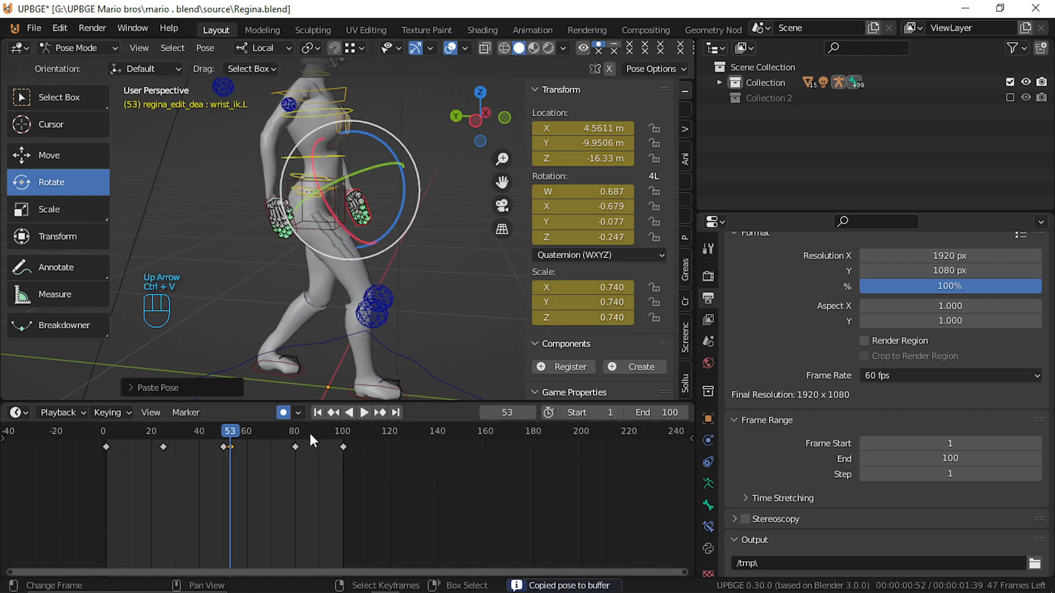
{"action": "left_click", "coordinate": [364, 413]}
{"action": "mouse_move", "coordinate": [229, 460]}
{"action": "left_mouse_down"}
{"action": "mouse_move", "coordinate": [84, 465]}
{"action": "mouse_move", "coordinate": [357, 449]}
{"action": "mouse_move", "coordinate": [173, 456]}
{"action": "mouse_move", "coordinate": [236, 453]}
{"action": "mouse_move", "coordinate": [223, 456]}
{"action": "left_mouse_up"}
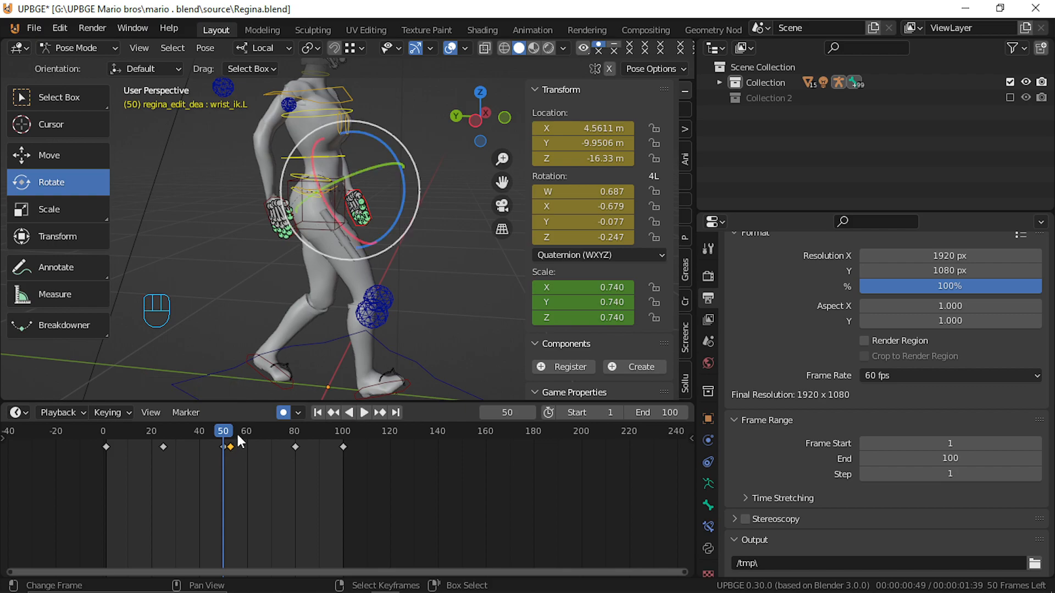
Delete the spine01.001 control's keyframe at frame 53.
{"action": "left_click", "coordinate": [324, 104]}
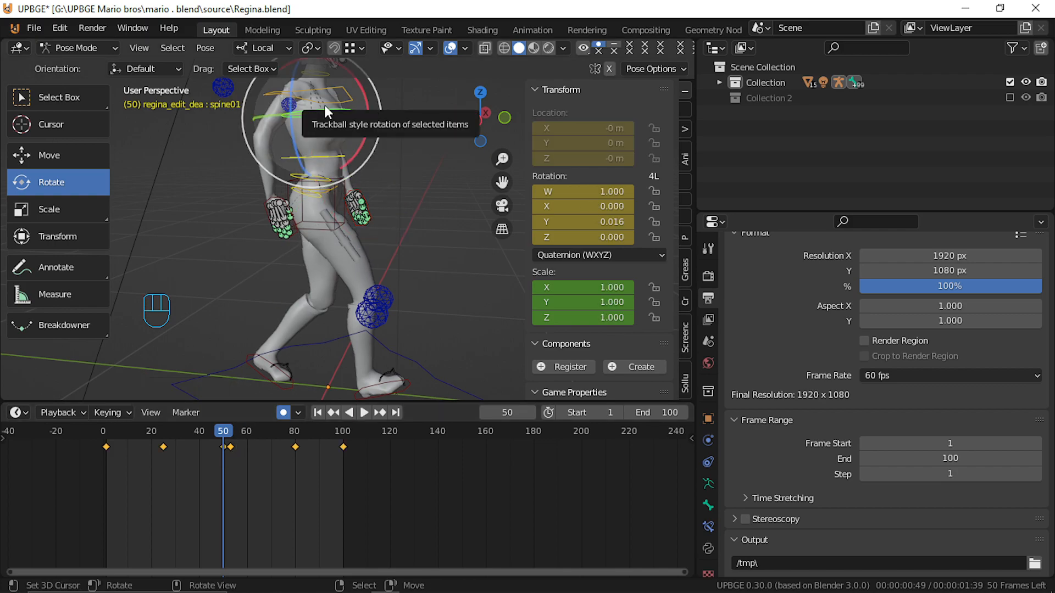
{"action": "middle_click_drag", "start_coordinate": [319, 127], "coordinate": [225, 335]}
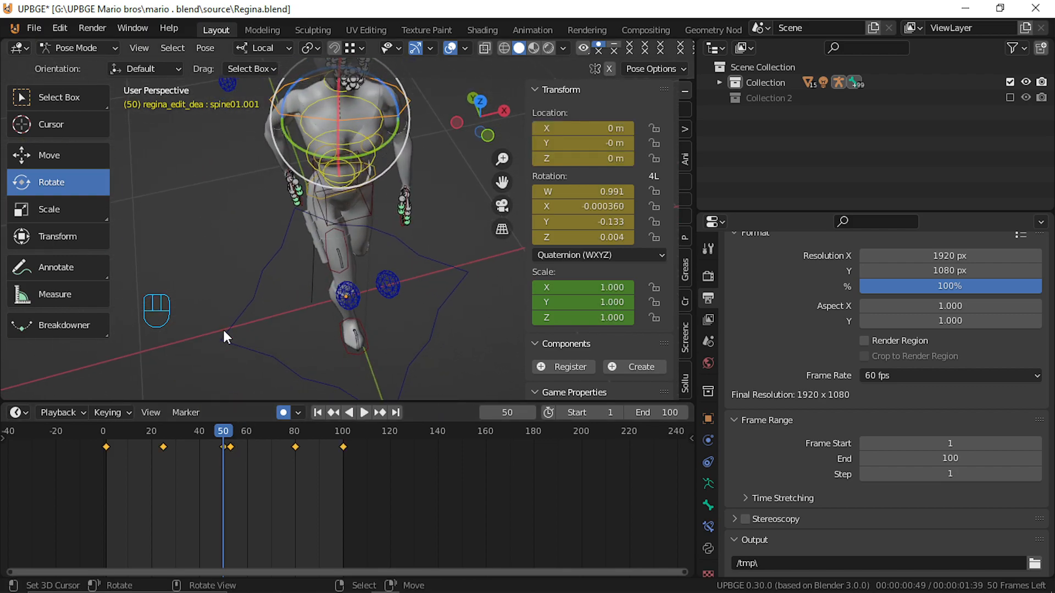
{"action": "mouse_move", "coordinate": [216, 452]}
{"action": "left_mouse_down"}
{"action": "mouse_move", "coordinate": [232, 445]}
{"action": "mouse_move", "coordinate": [158, 443]}
{"action": "mouse_move", "coordinate": [228, 442]}
{"action": "left_mouse_up"}
{"action": "left_click_drag", "start_coordinate": [238, 483], "coordinate": [222, 481]}
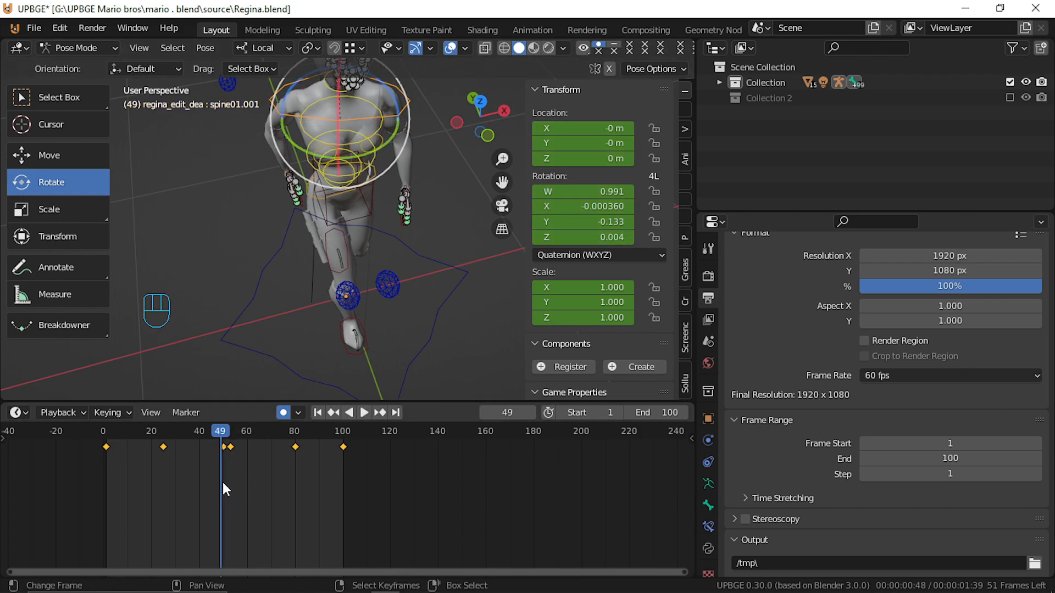
{"action": "key", "text": "x"}
{"action": "left_click", "coordinate": [235, 447]}
Play the walk animation from the start to check the upper-body motion.
{"action": "key", "text": "space"}
{"action": "left_click_drag", "start_coordinate": [223, 460], "coordinate": [75, 492]}
{"action": "key", "text": "alt+a"}
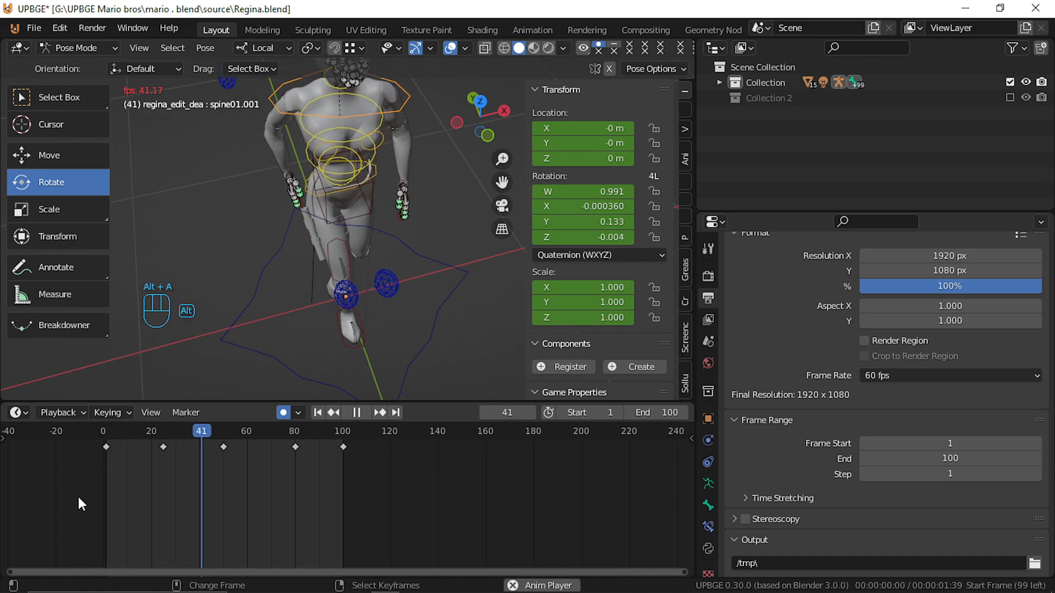
{"action": "key", "text": "alt+a"}
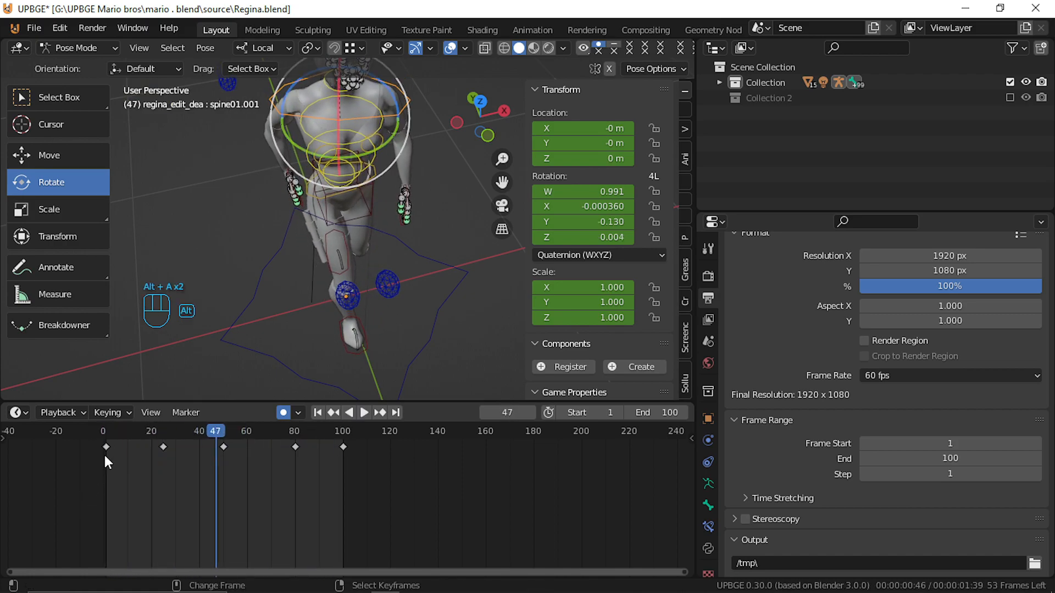
Select both chest bones, B1.R and B1.L, and delete their keyframe at frame 53.
{"action": "left_click", "coordinate": [319, 151]}
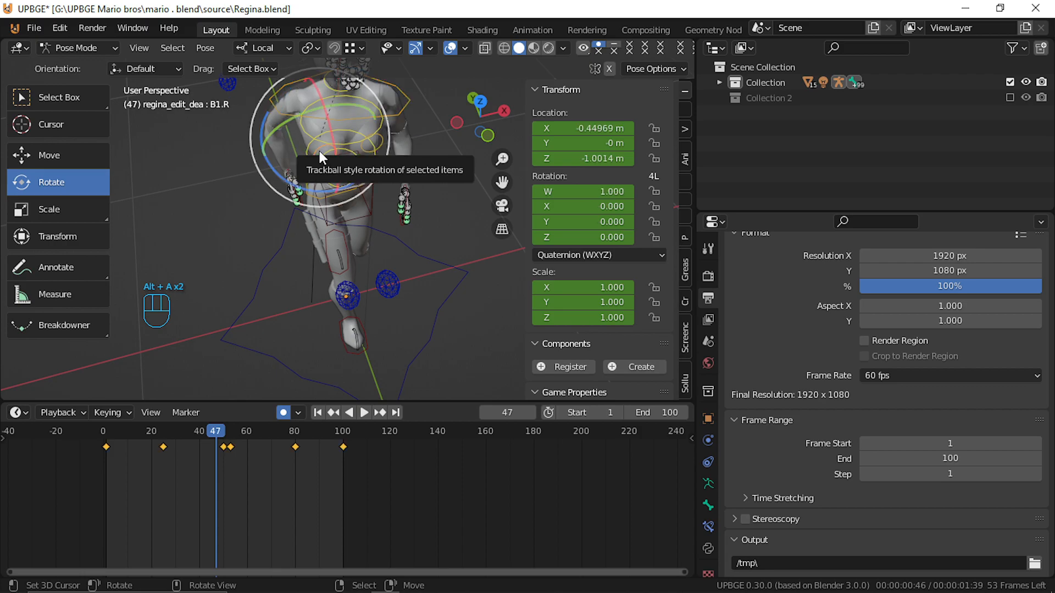
{"action": "right_click", "coordinate": [380, 150], "text": "shift"}
{"action": "left_click_drag", "start_coordinate": [218, 476], "coordinate": [235, 469]}
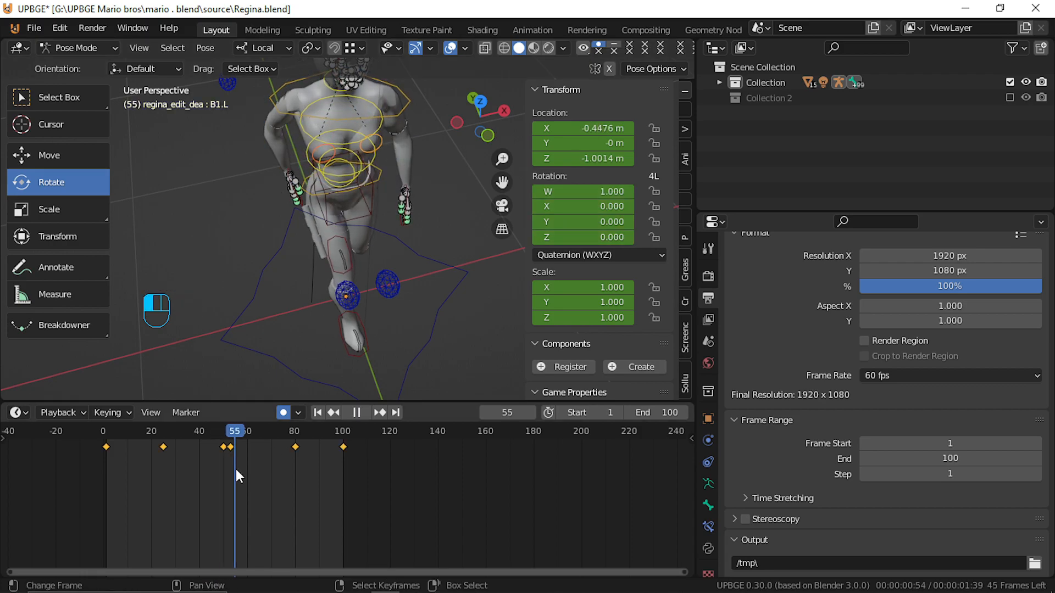
{"action": "key", "text": "Down"}
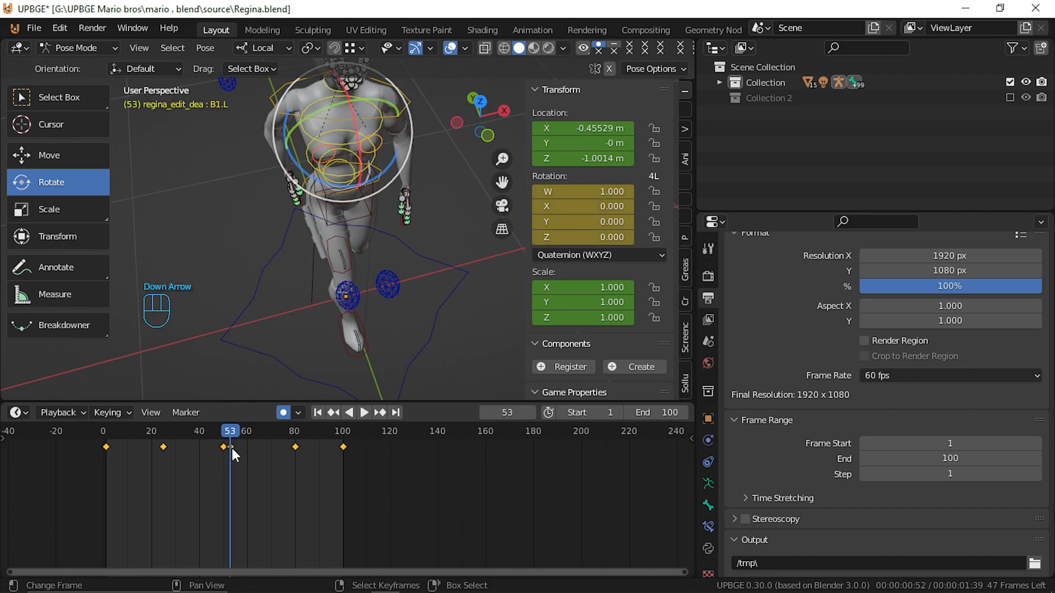
{"action": "right_click", "coordinate": [231, 448]}
{"action": "key", "text": "x"}
{"action": "left_click", "coordinate": [228, 464]}
At frame 25, lower the B1.R and B1.L chest bones along global Z and rotate them slightly.
{"action": "left_click_drag", "start_coordinate": [218, 471], "coordinate": [108, 487]}
{"action": "middle_click_drag", "start_coordinate": [315, 278], "coordinate": [124, 200]}
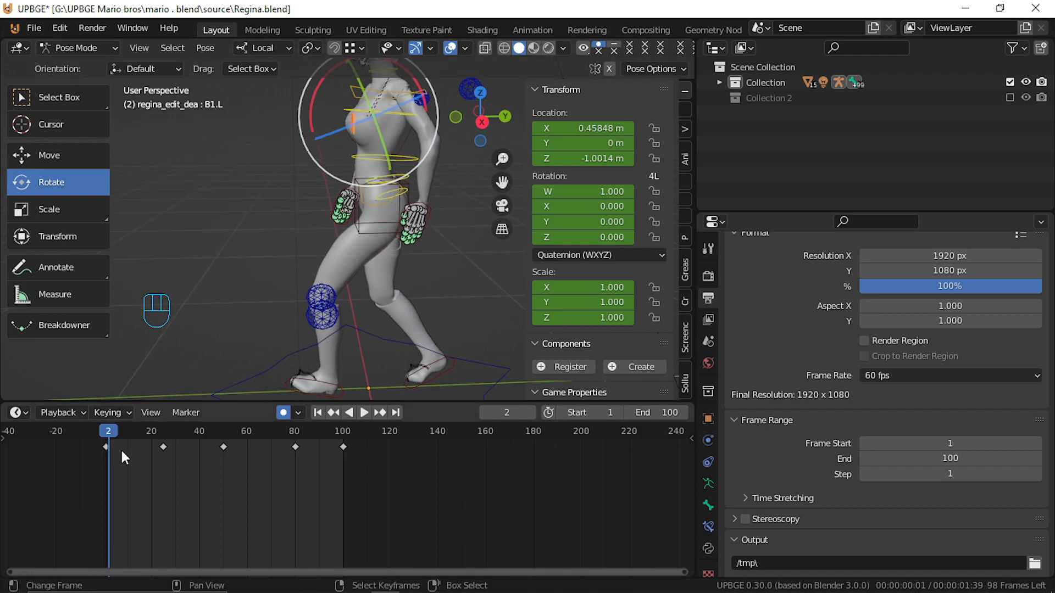
{"action": "key", "text": "space"}
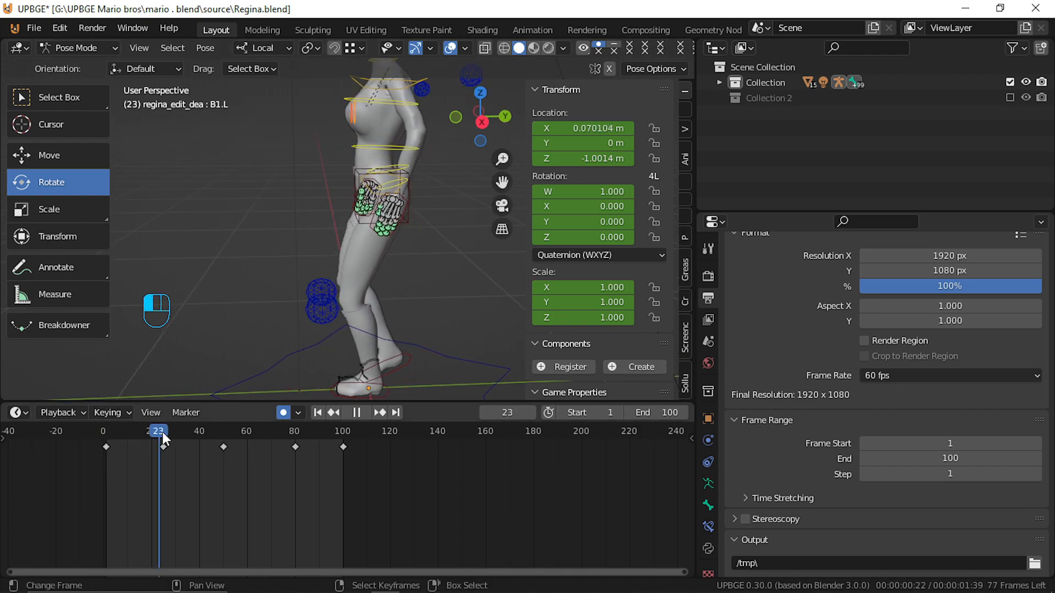
{"action": "key", "text": "space"}
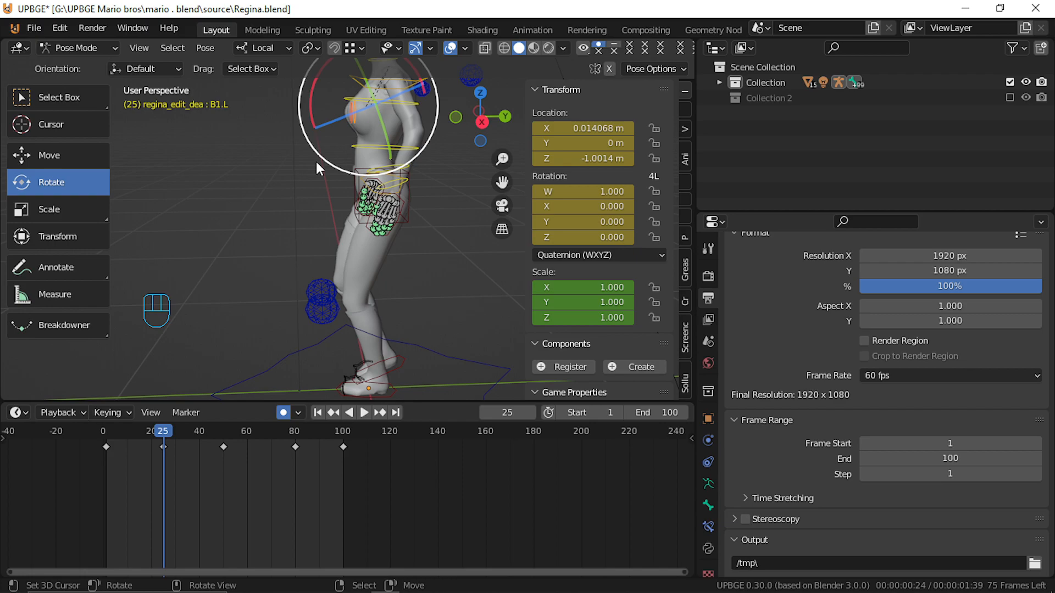
{"action": "key", "text": "g"}
{"action": "key", "text": "z"}
{"action": "key", "text": "z"}
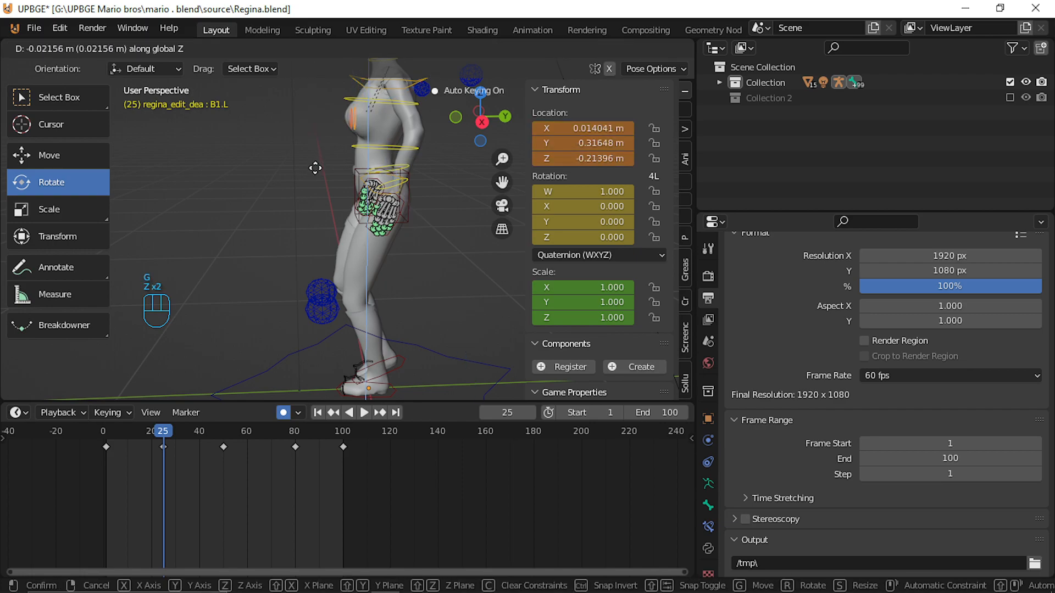
{"action": "left_click", "coordinate": [317, 174]}
{"action": "left_click_drag", "start_coordinate": [311, 123], "coordinate": [311, 132]}
At frame 80, lower the B1.R and B1.L chest bones along global Z and rotate them slightly.
{"action": "left_click_drag", "start_coordinate": [133, 536], "coordinate": [140, 496]}
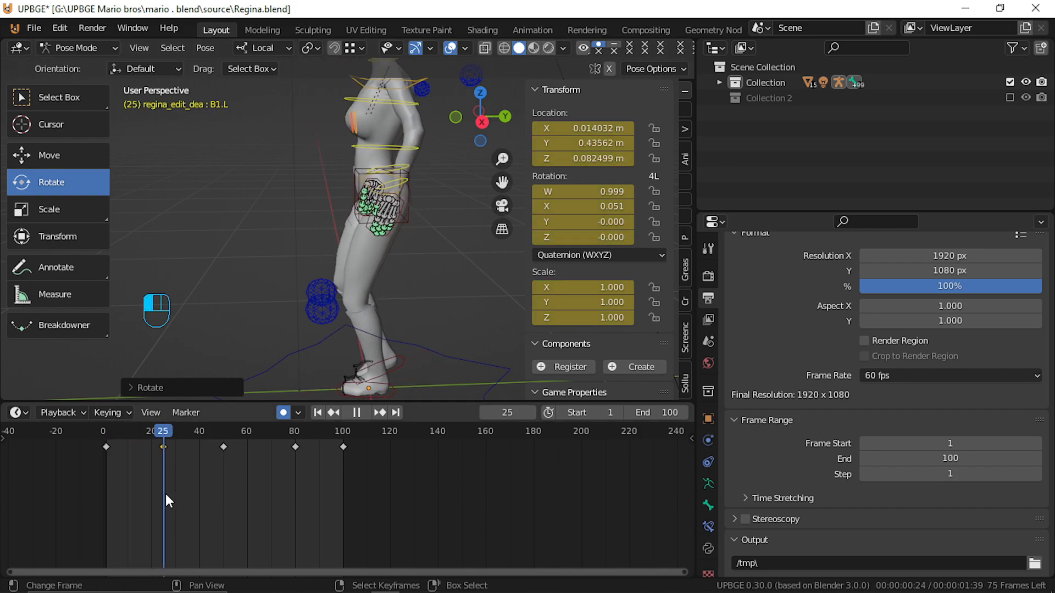
{"action": "left_click_drag", "start_coordinate": [214, 494], "coordinate": [295, 493]}
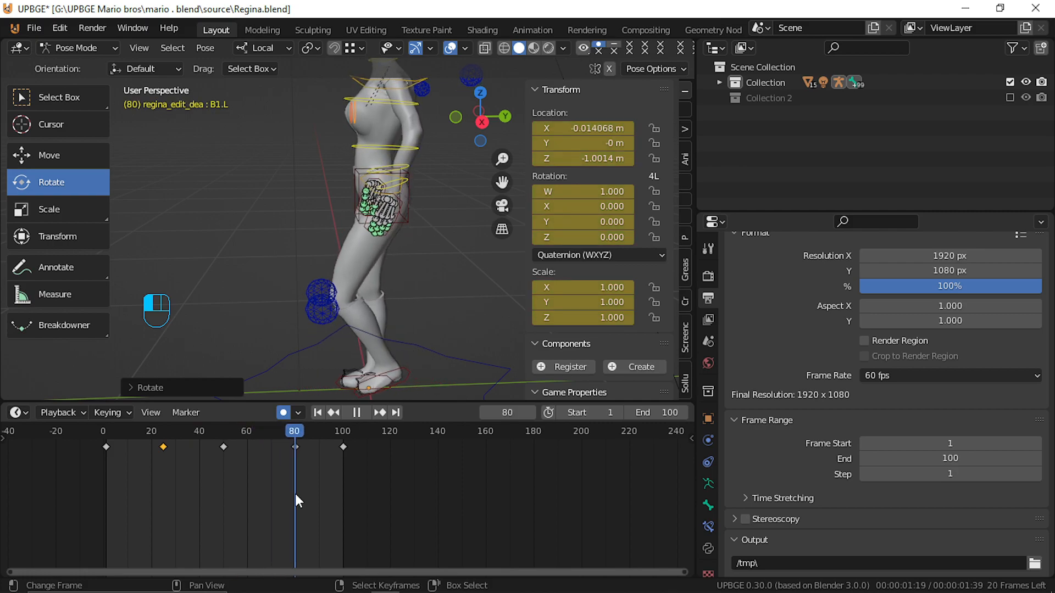
{"action": "key", "text": "space"}
{"action": "key", "text": "g"}
{"action": "key", "text": "z"}
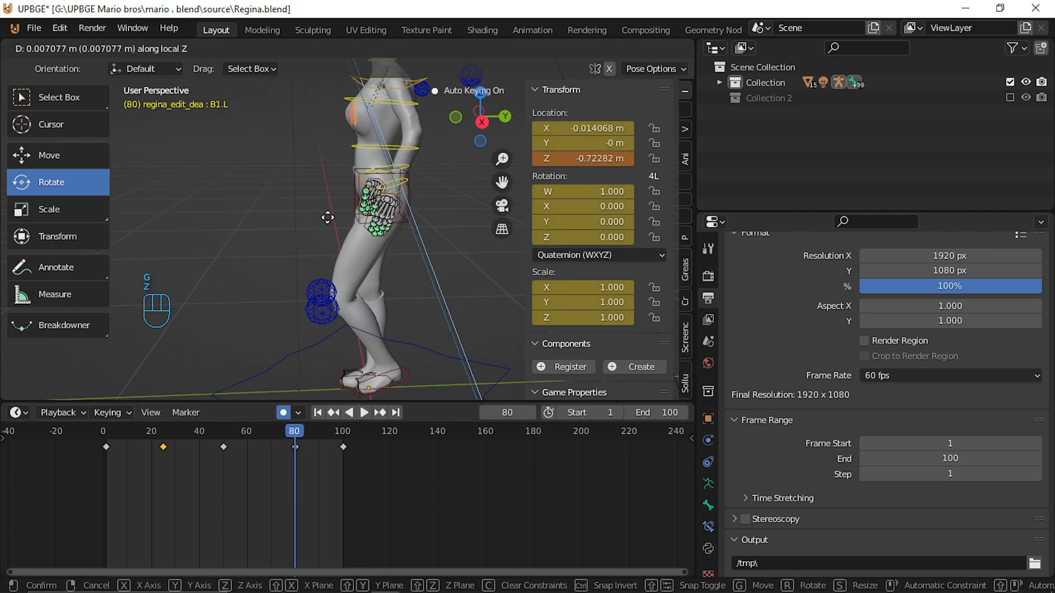
{"action": "key", "text": "z"}
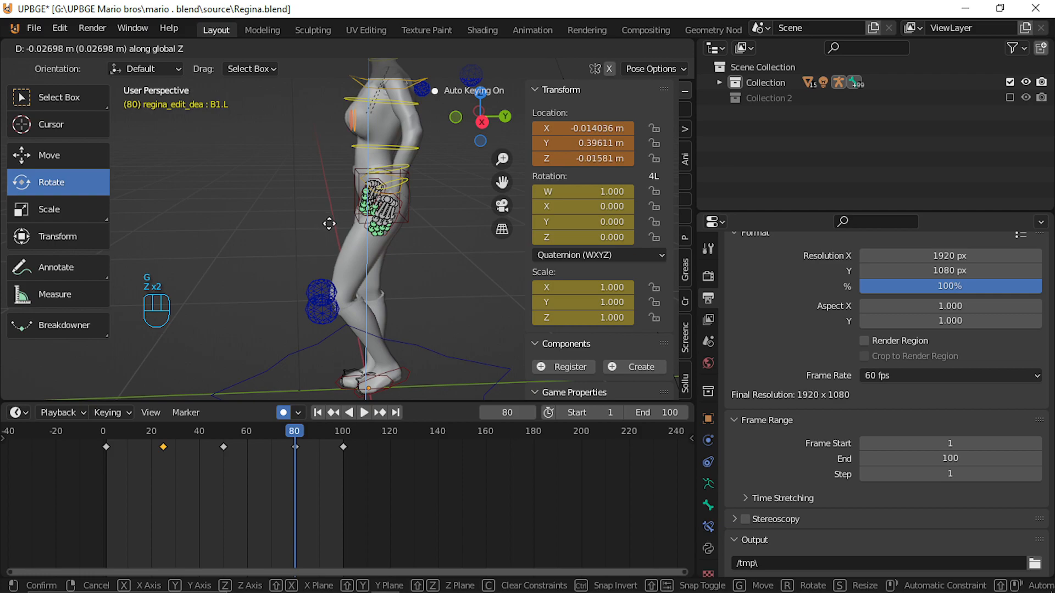
{"action": "left_click", "coordinate": [331, 222]}
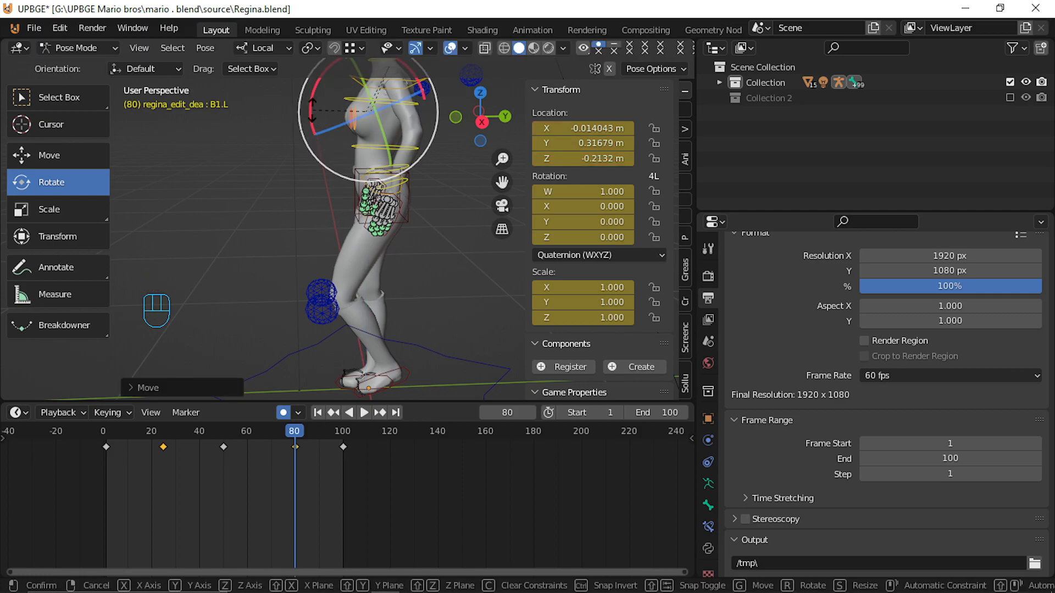
{"action": "left_click_drag", "start_coordinate": [312, 119], "coordinate": [314, 124]}
At frame 1, shift both chest bones sideways along positive local X, to about 0.94 m for B1.L.
{"action": "left_click_drag", "start_coordinate": [286, 465], "coordinate": [111, 403]}
{"action": "middle_click_drag", "start_coordinate": [230, 328], "coordinate": [429, 360]}
{"action": "left_click_drag", "start_coordinate": [113, 432], "coordinate": [107, 469]}
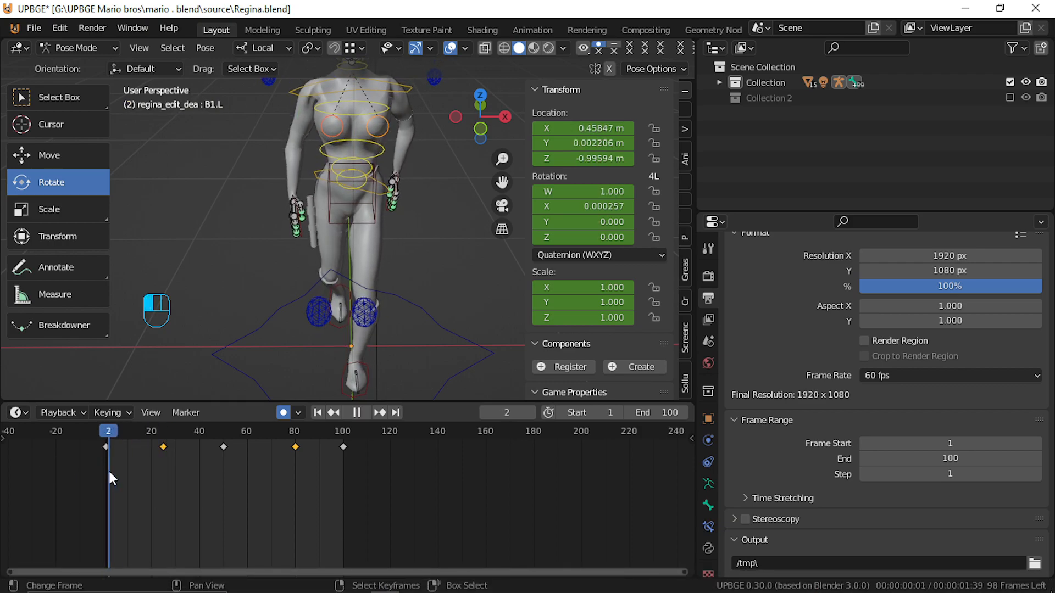
{"action": "middle_click_drag", "start_coordinate": [320, 264], "coordinate": [334, 318]}
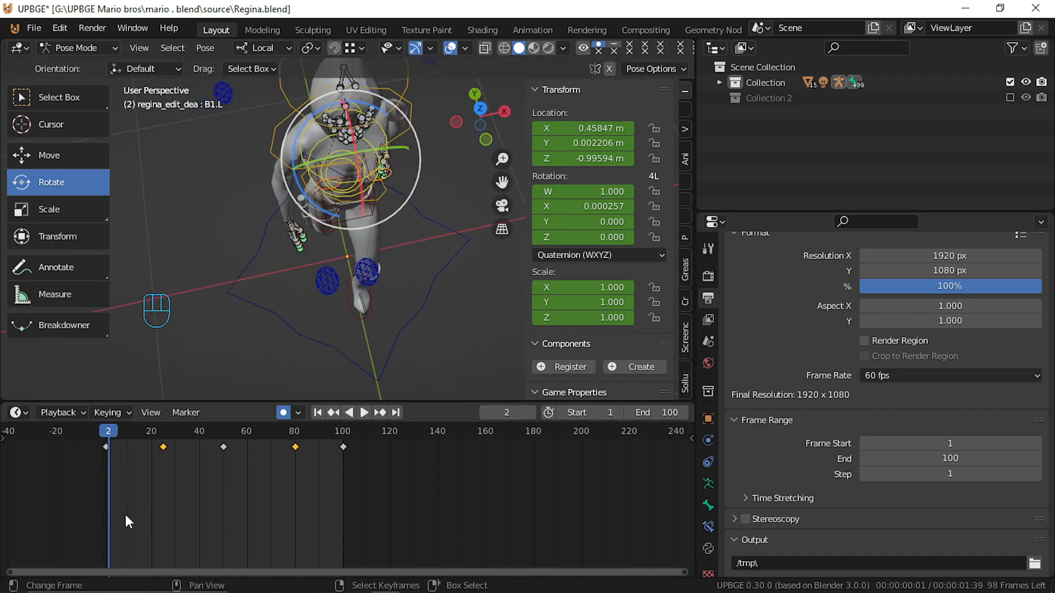
{"action": "left_click_drag", "start_coordinate": [124, 513], "coordinate": [109, 479]}
{"action": "middle_click_drag", "start_coordinate": [234, 345], "coordinate": [249, 239]}
{"action": "key", "text": "g"}
{"action": "key", "text": "x"}
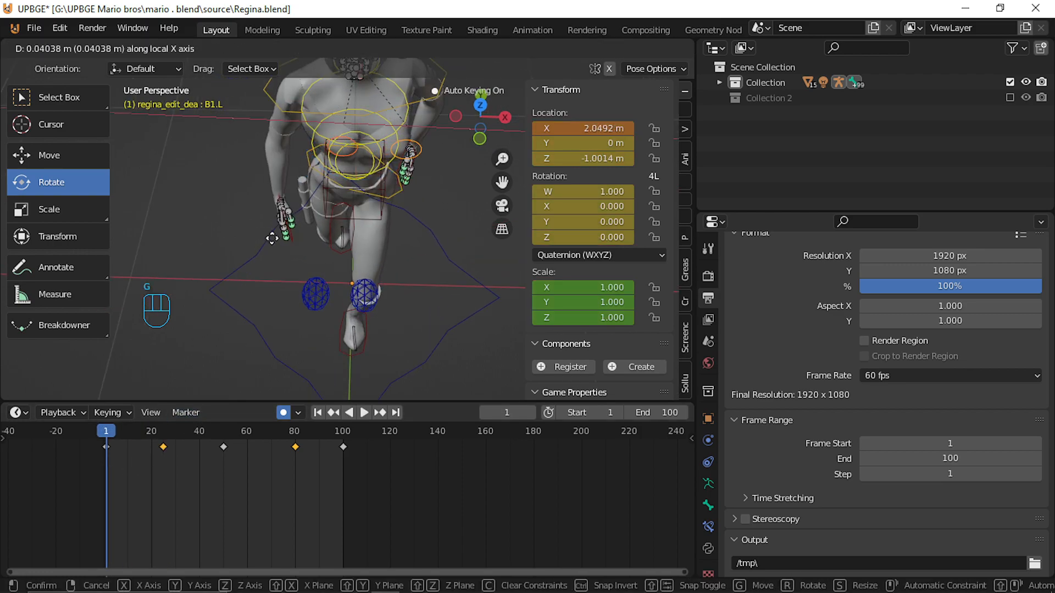
{"action": "left_click", "coordinate": [262, 243]}
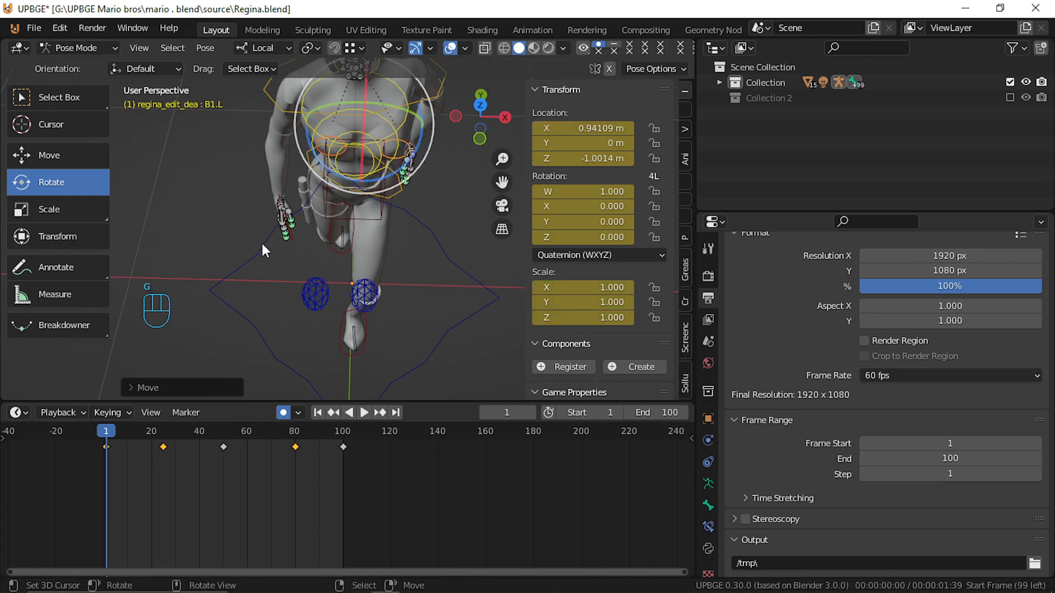
At frame 50, shift both chest bones along negative local X, to about -1.37 m for B1.L.
{"action": "left_click_drag", "start_coordinate": [103, 467], "coordinate": [224, 456]}
{"action": "key", "text": "g"}
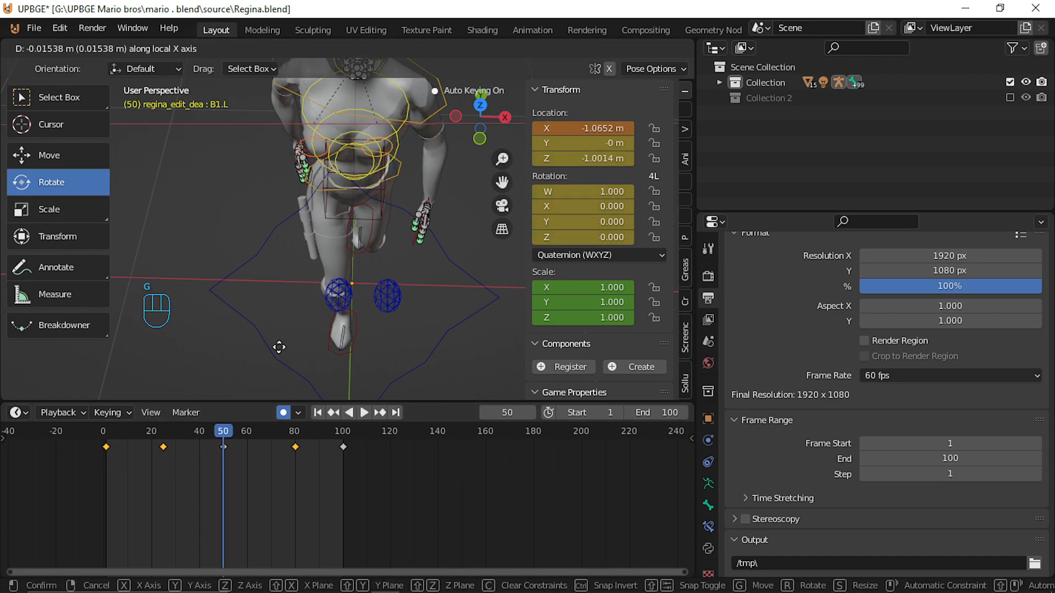
{"action": "left_click", "coordinate": [275, 345]}
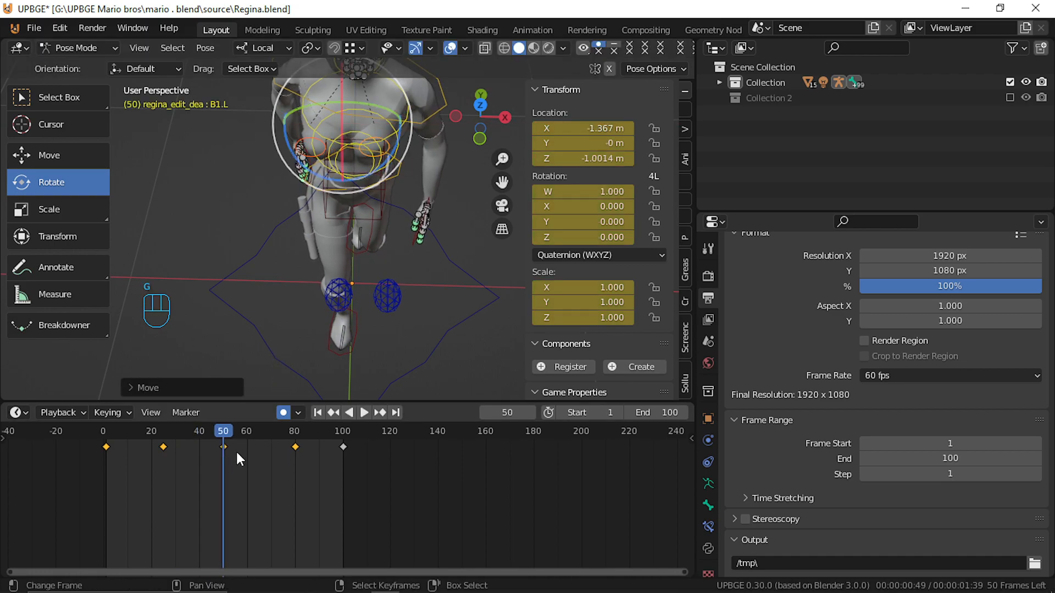
Duplicate the chest bones' frame 1 keyframe onto frame 100 to close the loop.
{"action": "key", "text": "space"}
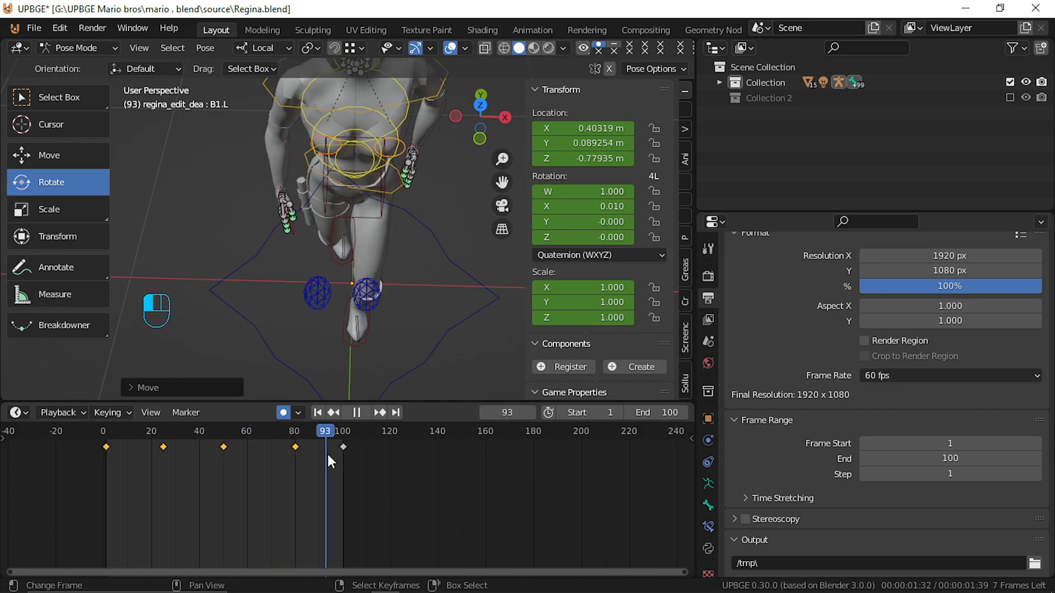
{"action": "key", "text": "space"}
{"action": "left_click", "coordinate": [107, 450]}
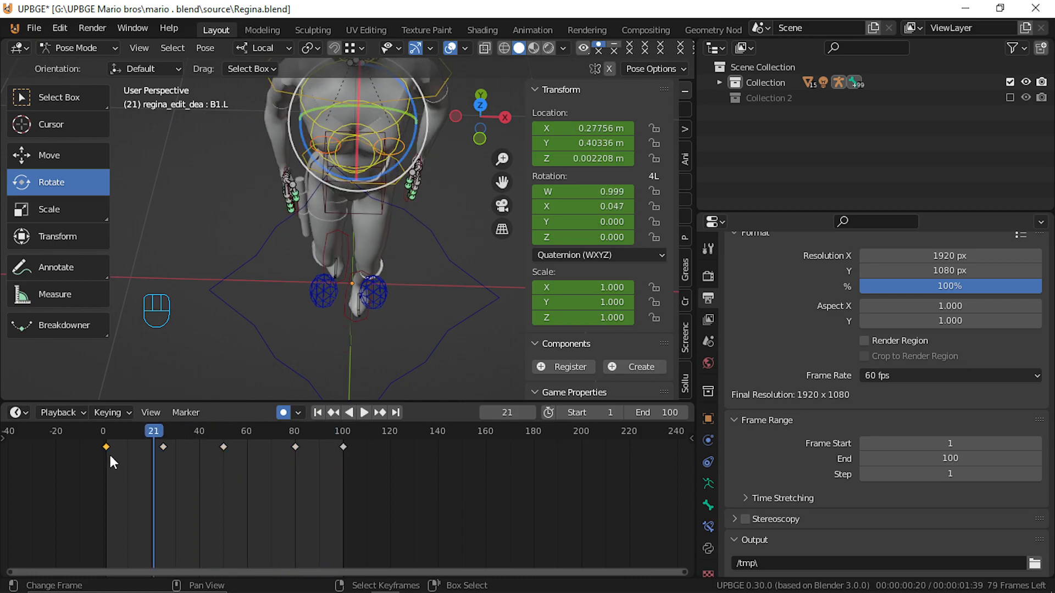
{"action": "key", "text": "shift+d"}
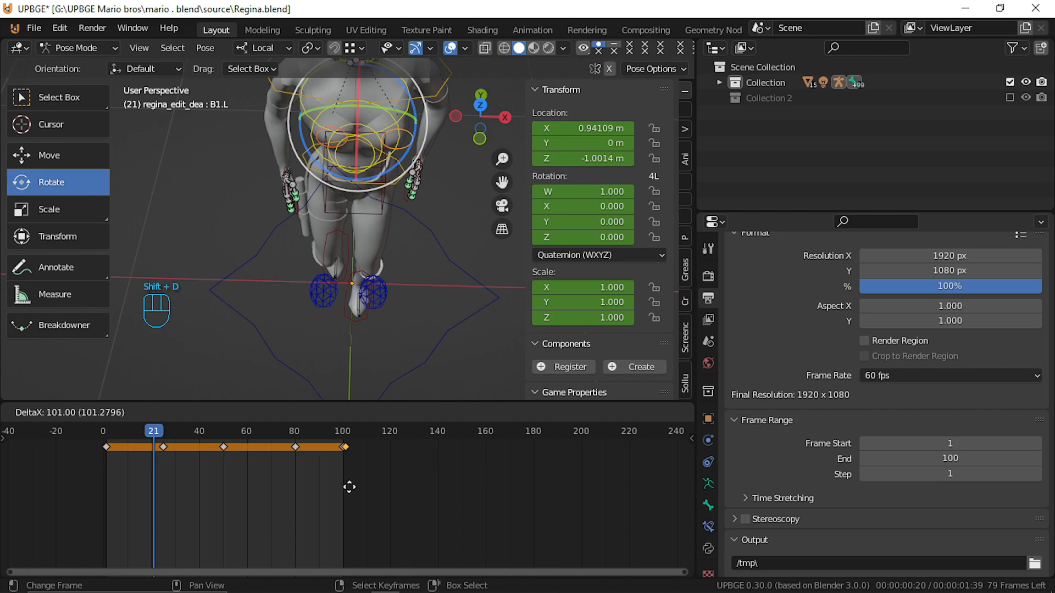
{"action": "left_click", "coordinate": [346, 485]}
Play the walk animation and check the chest motion from the front and the side.
{"action": "key", "text": "alt+a"}
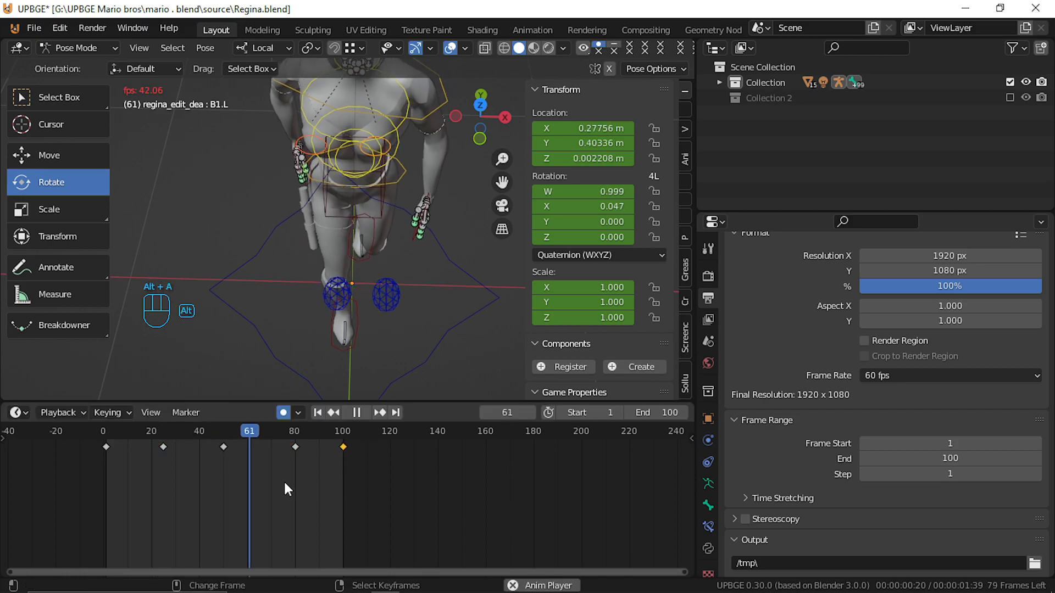
{"action": "middle_click_drag", "start_coordinate": [299, 331], "coordinate": [50, 229]}
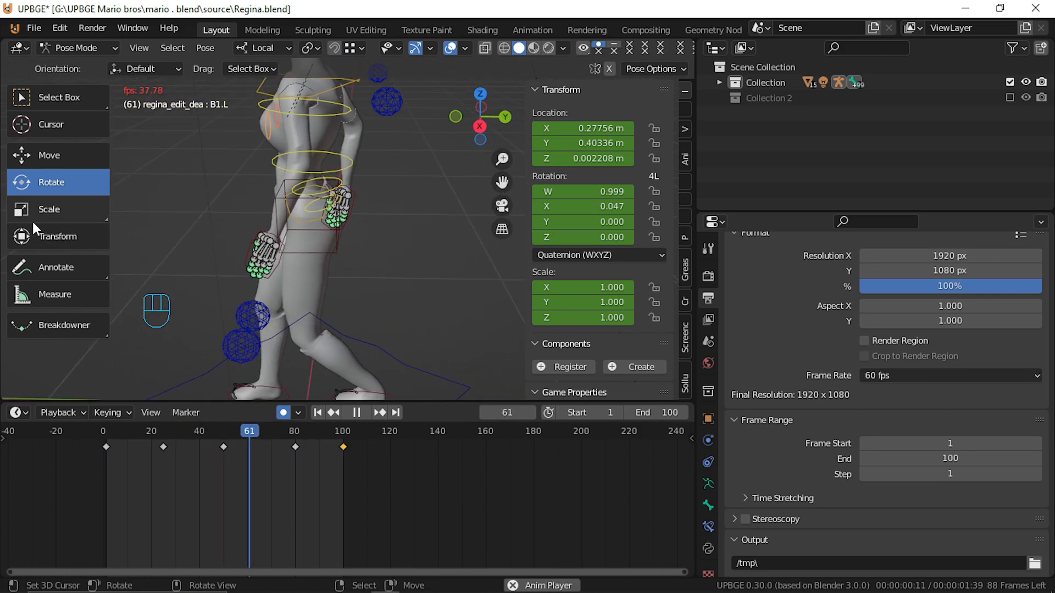
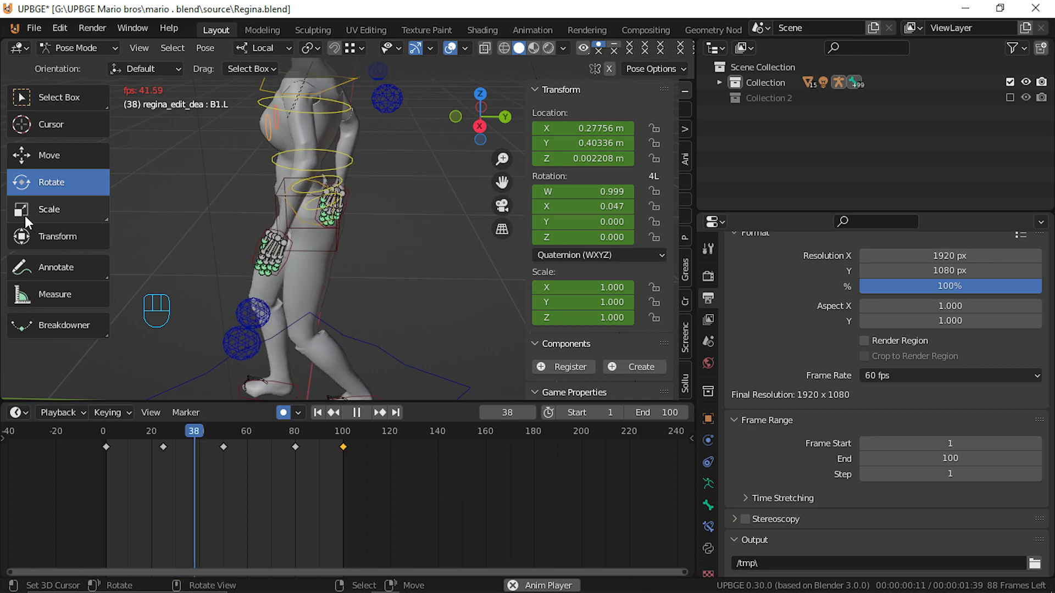
{"action": "key", "text": "alt+a"}
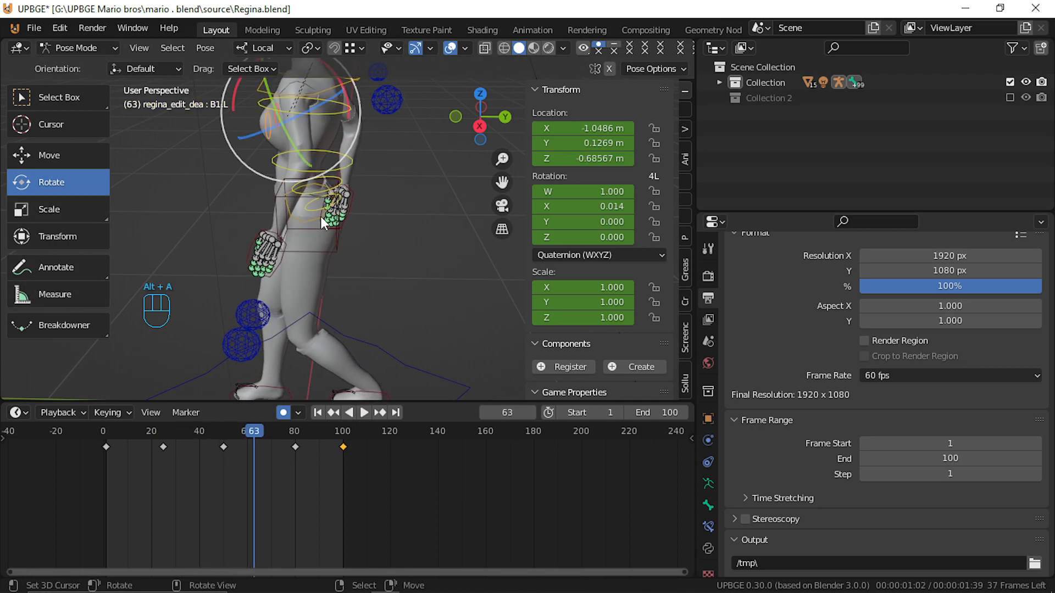
Delete the spine05.001 control's keyframe at frame 53 and replay the walk from the start.
{"action": "left_click", "coordinate": [295, 215]}
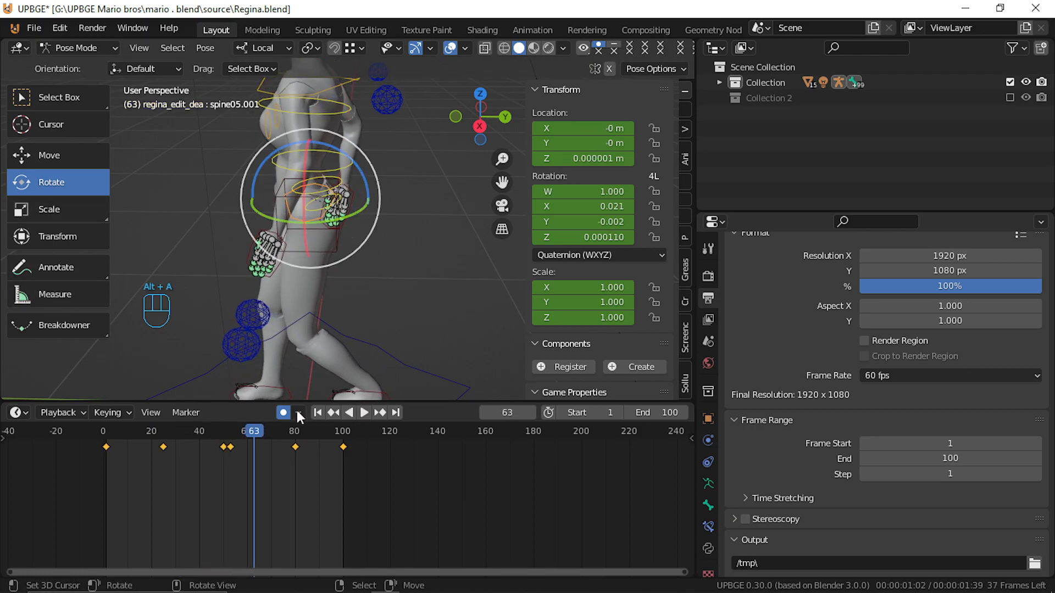
{"action": "left_click", "coordinate": [232, 445]}
{"action": "key", "text": "x"}
{"action": "left_click", "coordinate": [233, 443]}
{"action": "left_click_drag", "start_coordinate": [245, 466], "coordinate": [86, 458]}
{"action": "key", "text": "alt+a"}
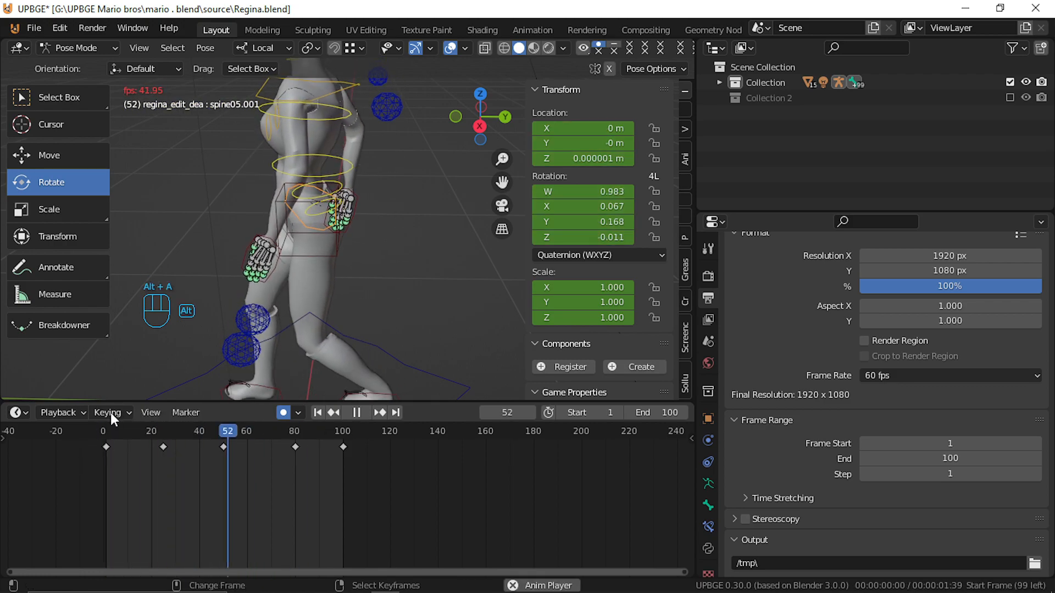
Select the spine01 control and delete its keyframe at frame 53.
{"action": "middle_click_drag", "start_coordinate": [287, 81], "coordinate": [365, 104]}
{"action": "left_click", "coordinate": [367, 118]}
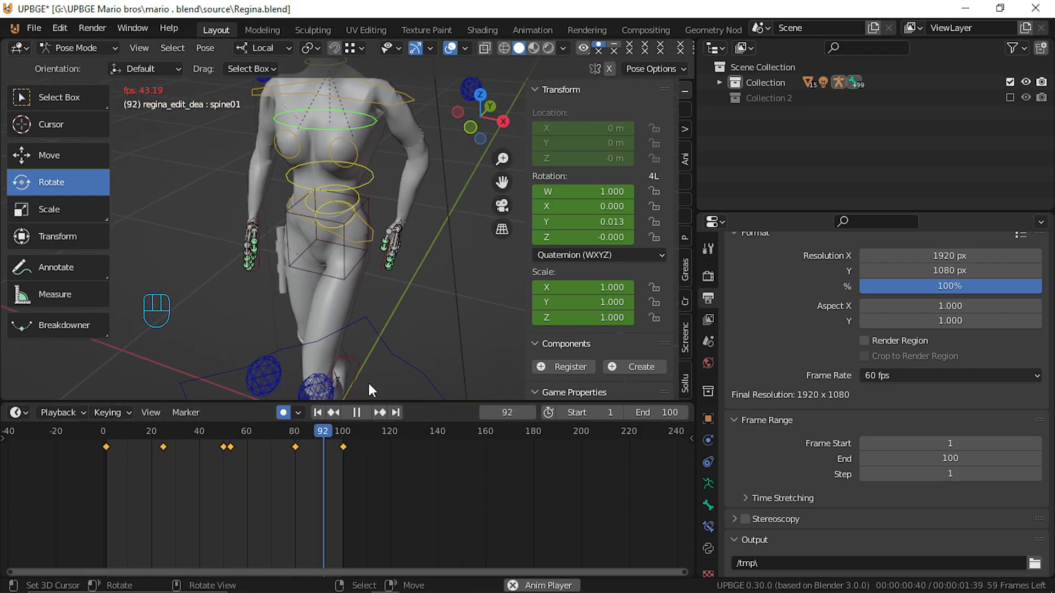
{"action": "left_click", "coordinate": [231, 447]}
{"action": "key", "text": "x"}
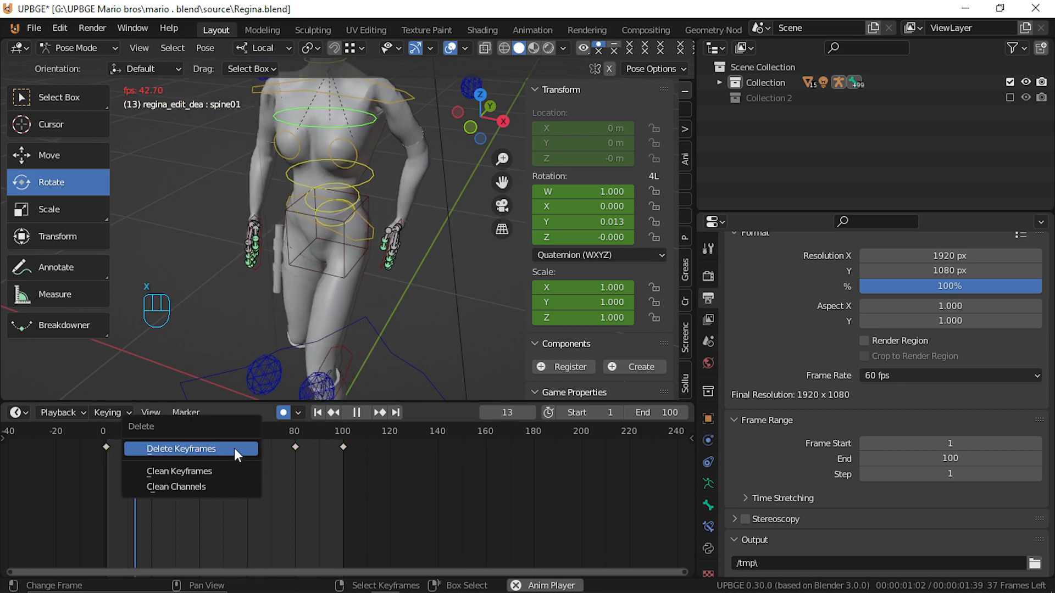
{"action": "left_click", "coordinate": [234, 448]}
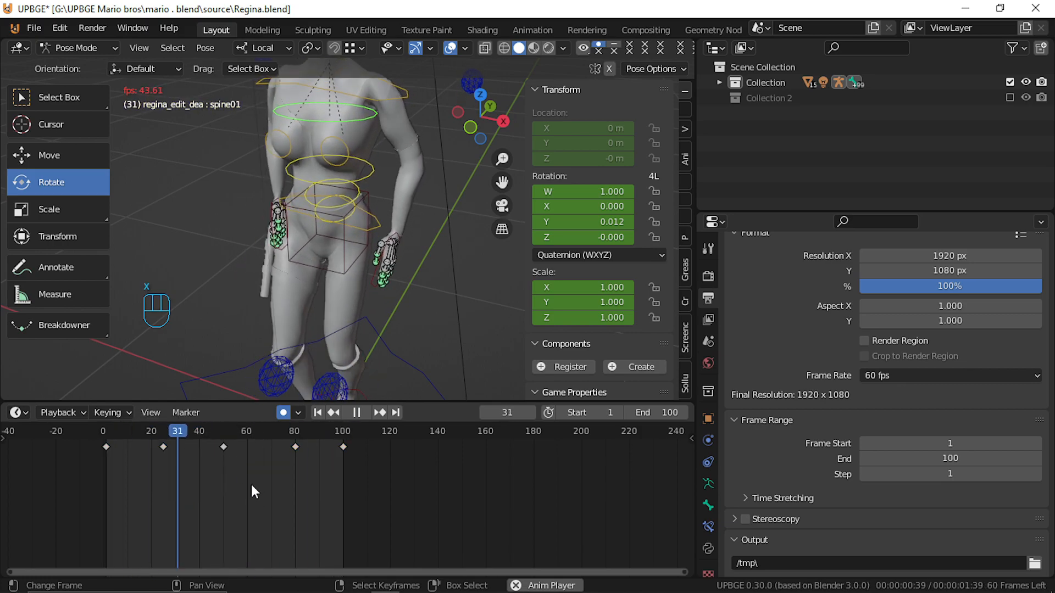
Select all bones of the rig and delete their remaining keyframes at frame 53.
{"action": "middle_click_drag", "start_coordinate": [270, 239], "coordinate": [661, 220]}
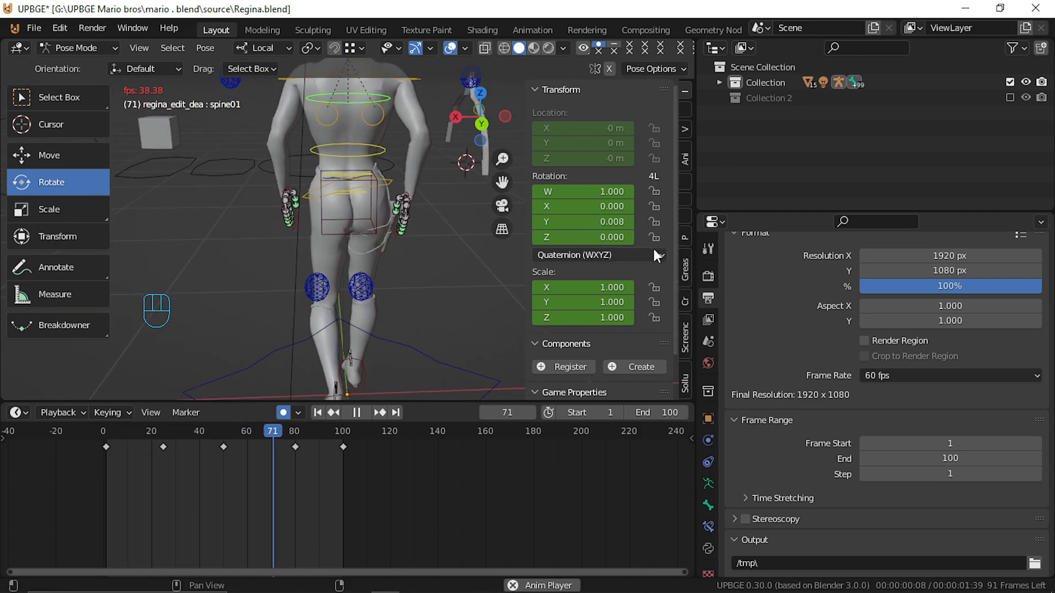
{"action": "key", "text": "a"}
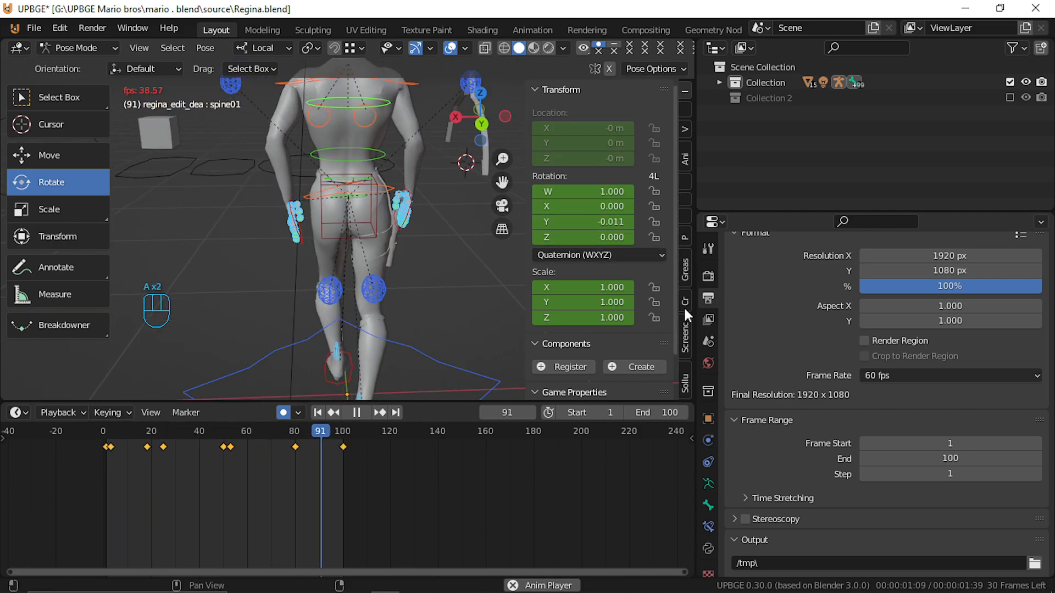
{"action": "key", "text": "a"}
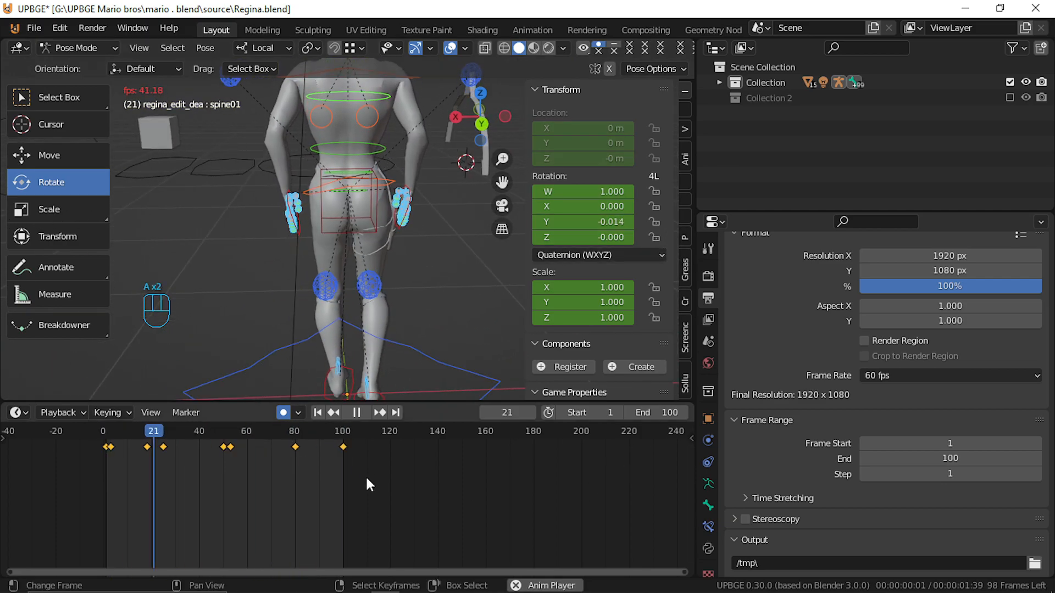
{"action": "left_click", "coordinate": [229, 447]}
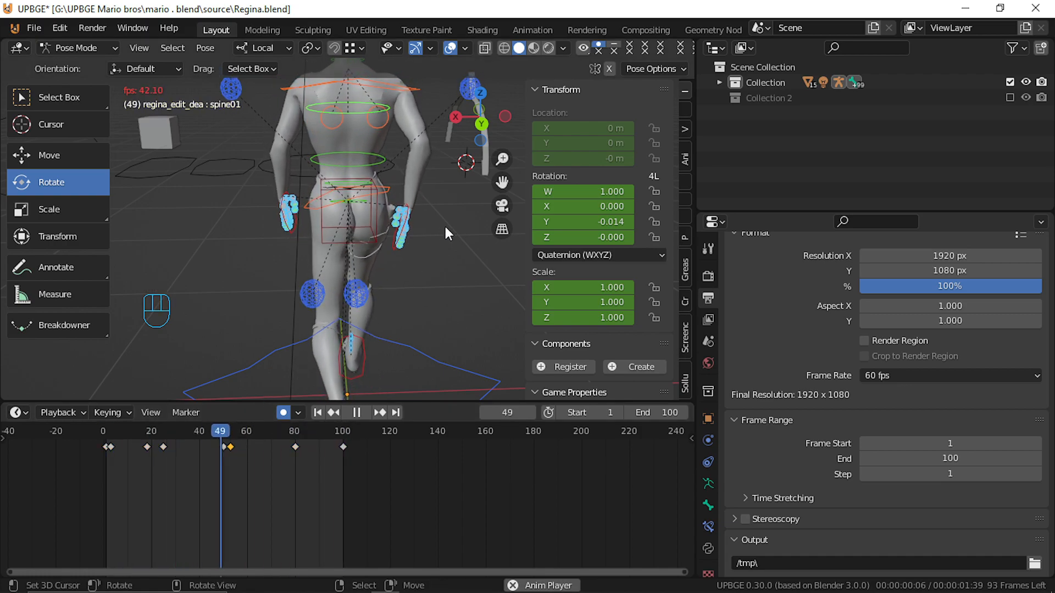
{"action": "middle_click_drag", "start_coordinate": [301, 222], "coordinate": [283, 256]}
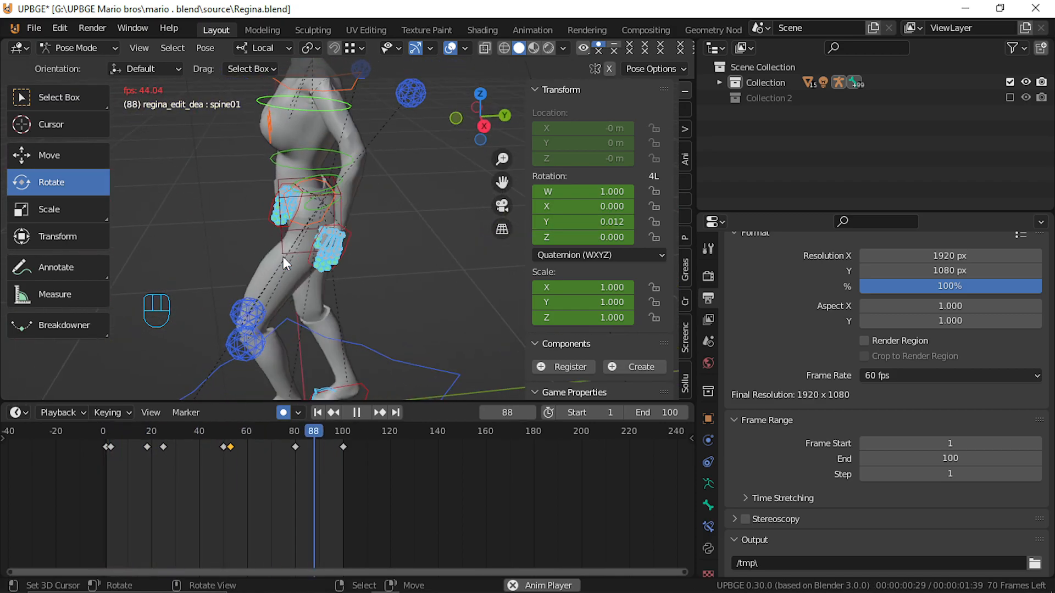
{"action": "key", "text": "alt+a"}
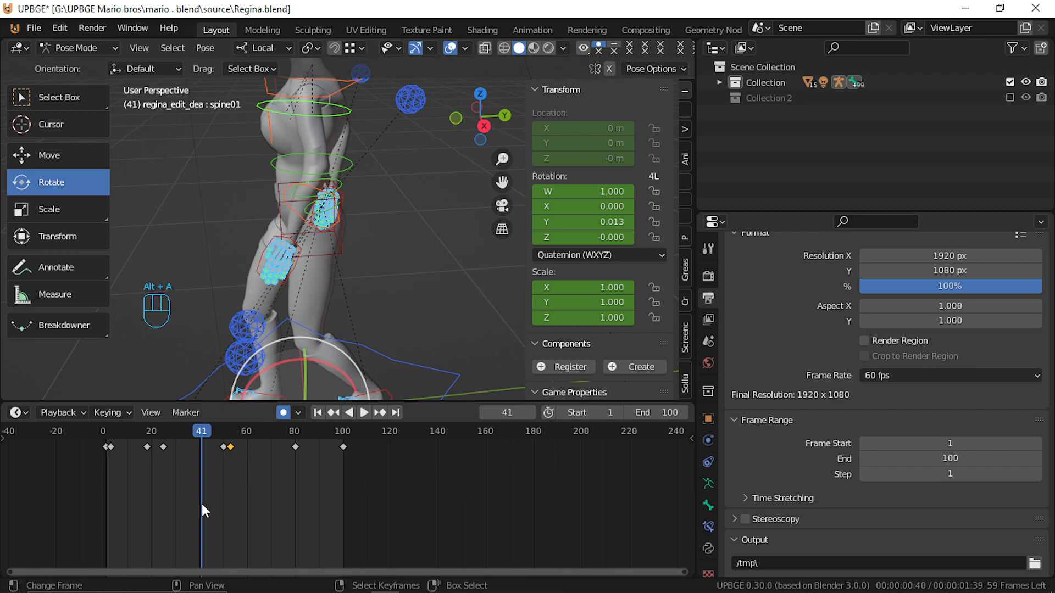
{"action": "left_click_drag", "start_coordinate": [201, 505], "coordinate": [223, 505]}
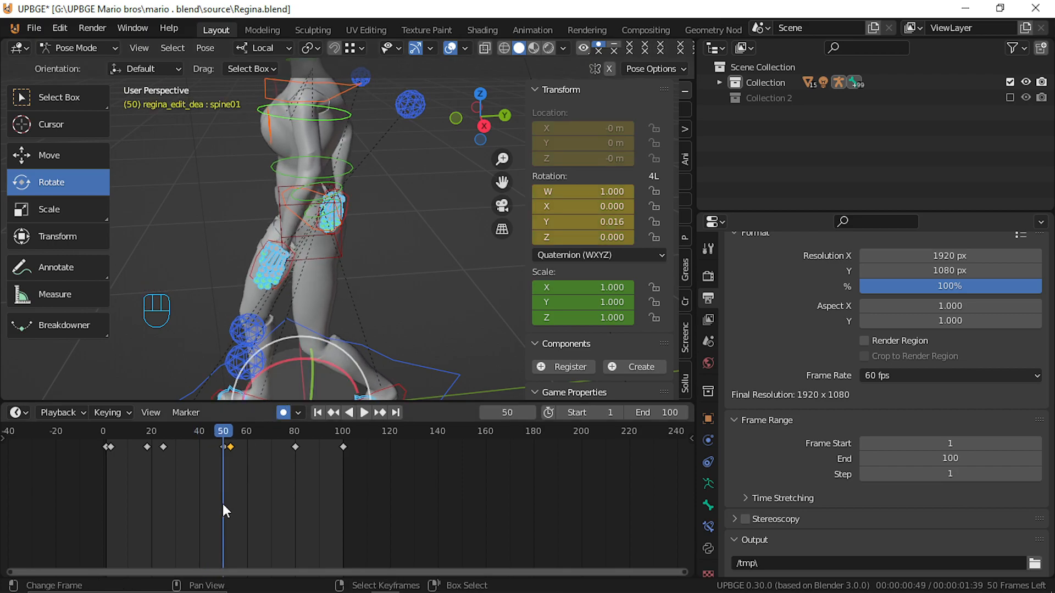
{"action": "middle_click_drag", "start_coordinate": [288, 250], "coordinate": [255, 241]}
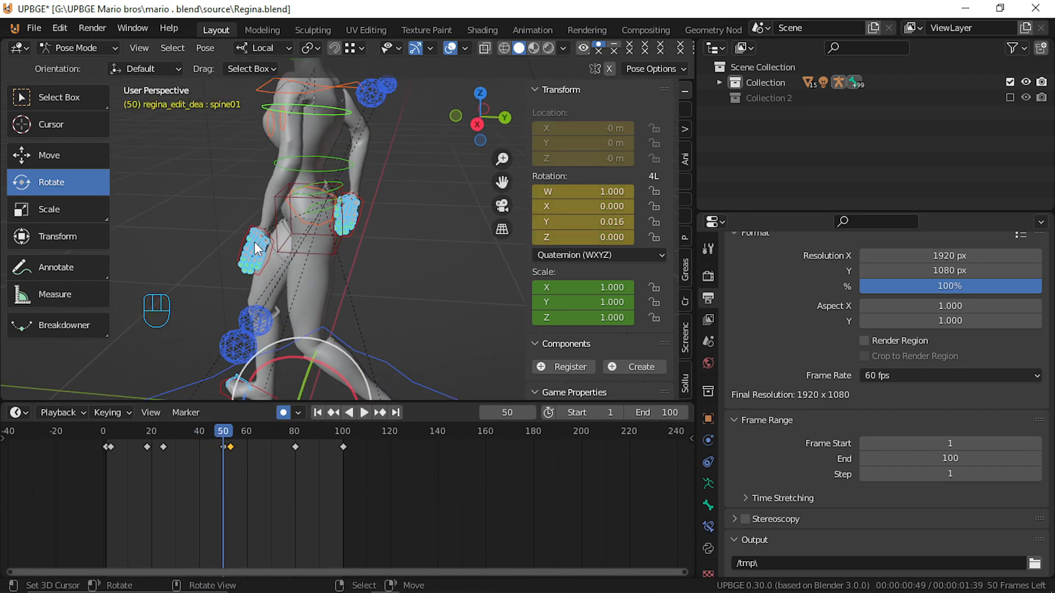
{"action": "right_click", "coordinate": [231, 453]}
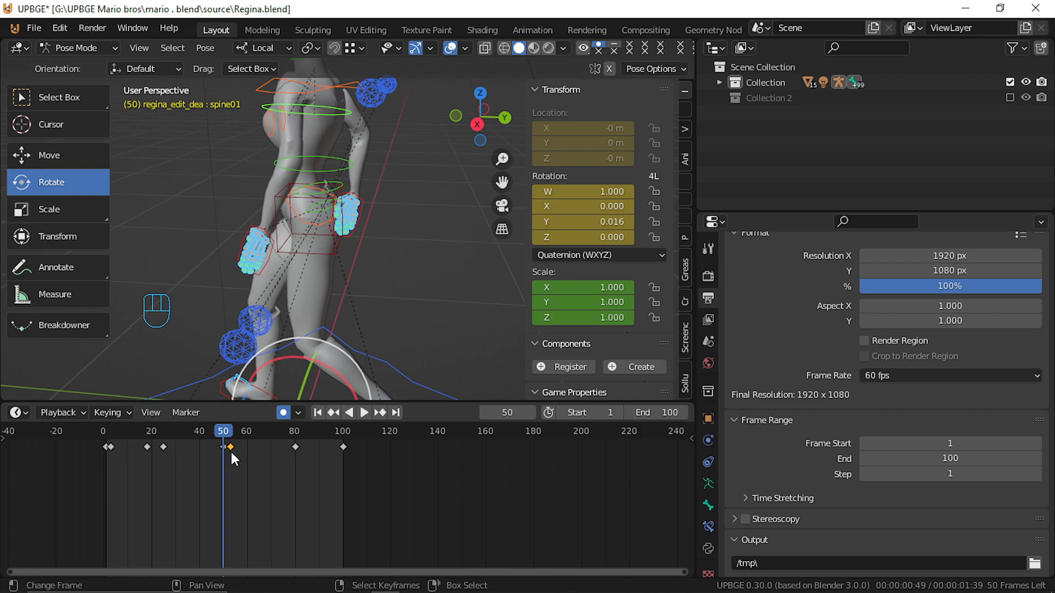
{"action": "key", "text": "x"}
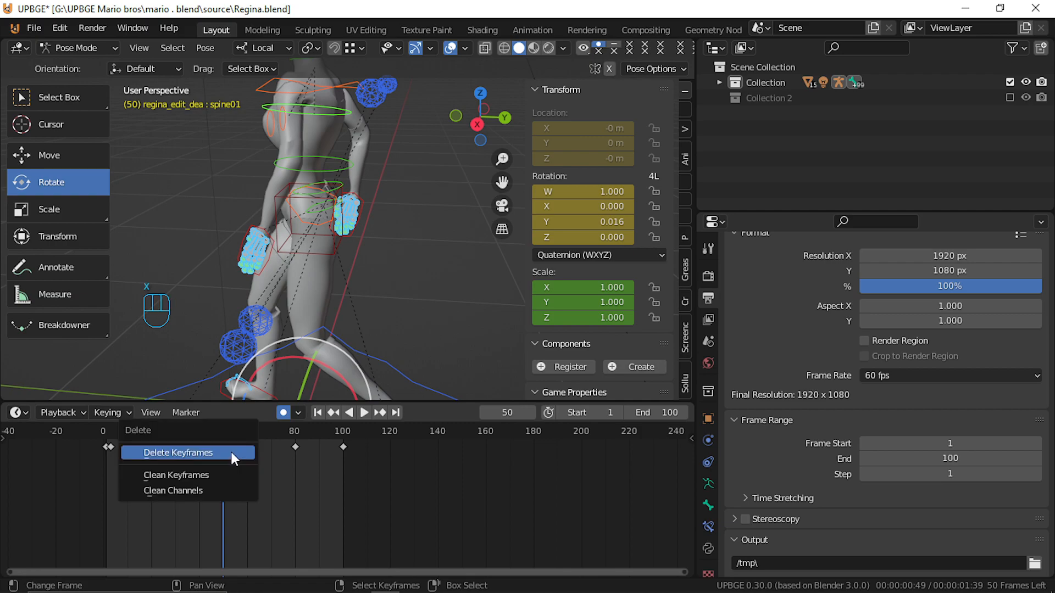
{"action": "left_click", "coordinate": [232, 453]}
{"action": "left_click", "coordinate": [350, 237]}
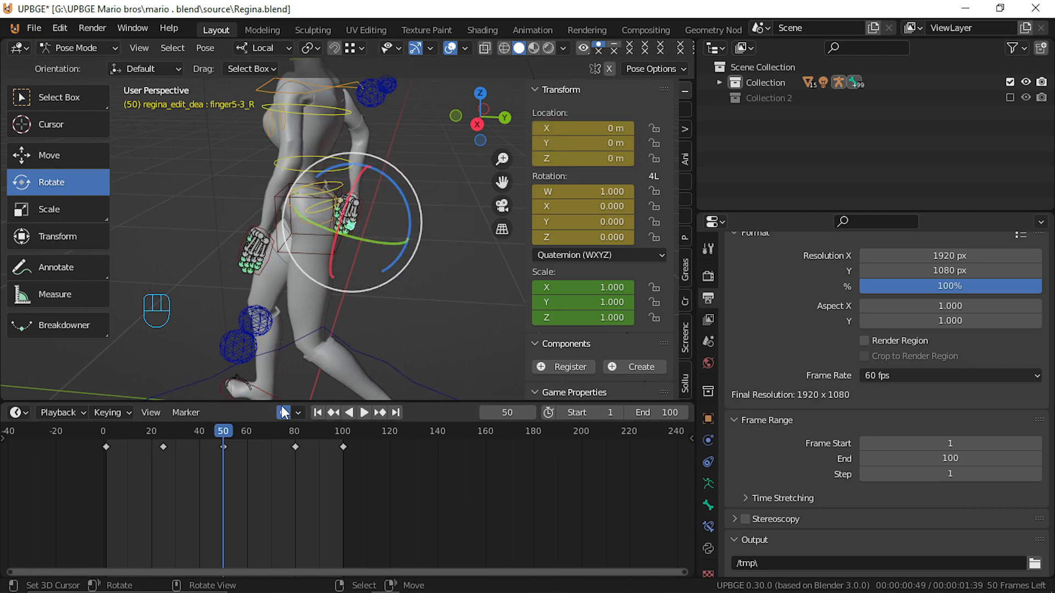
{"action": "left_click", "coordinate": [364, 201]}
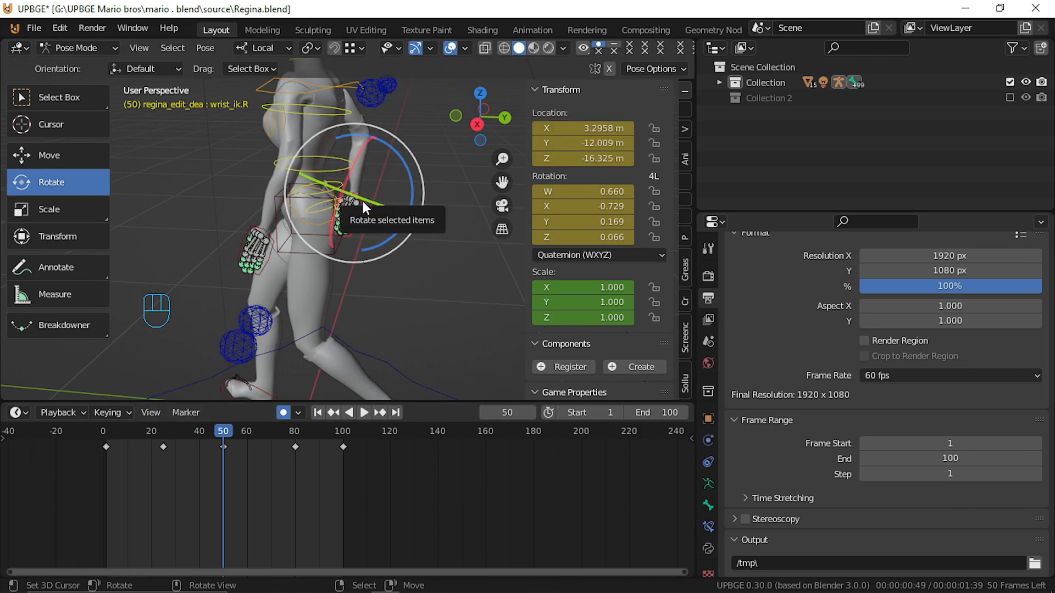
{"action": "key", "text": "g"}
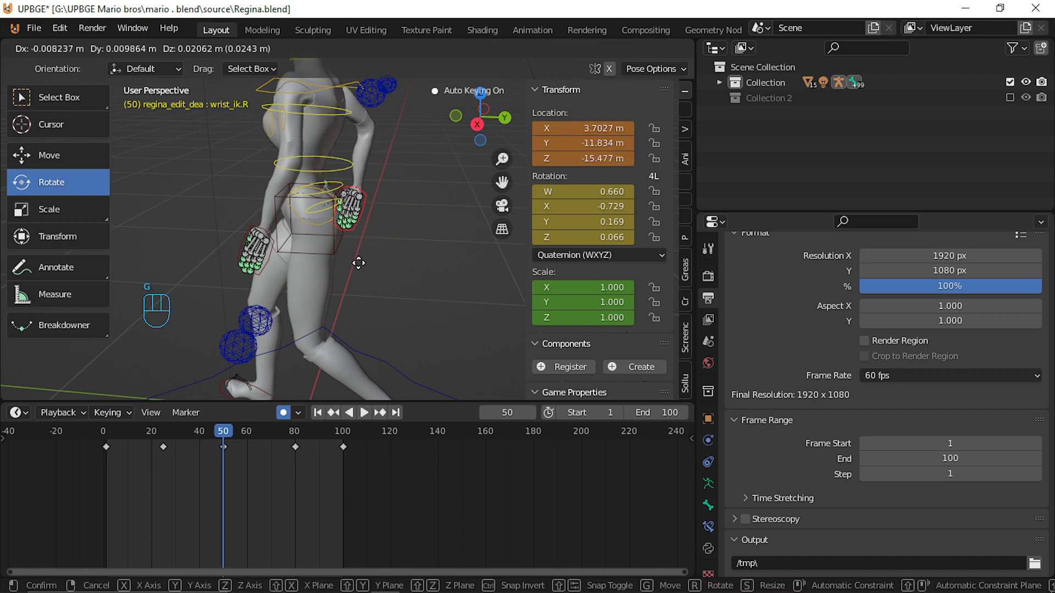
{"action": "right_click", "coordinate": [358, 261]}
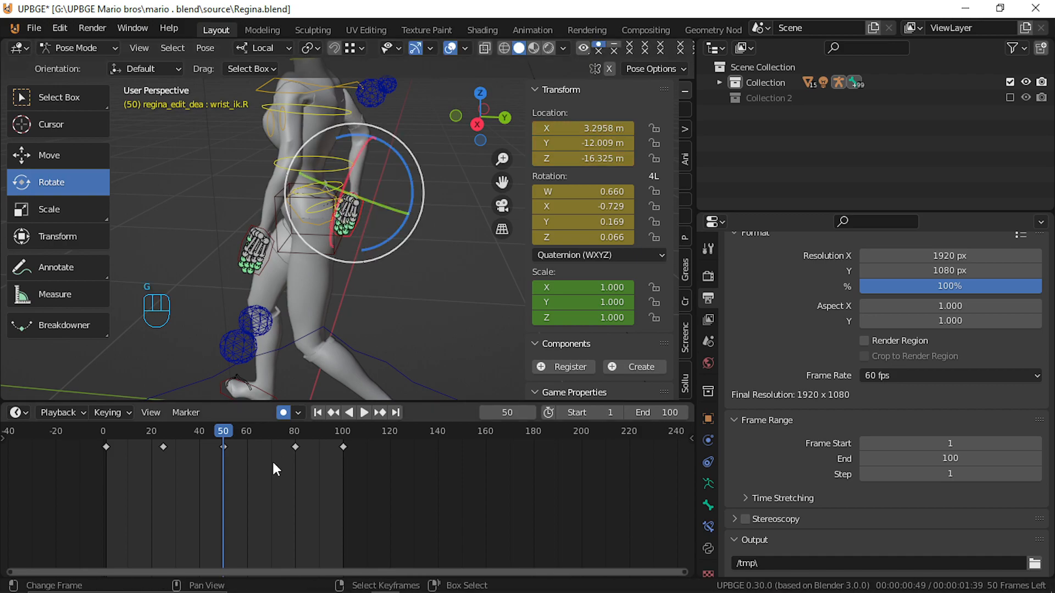
{"action": "left_click", "coordinate": [269, 259]}
{"action": "middle_click_drag", "start_coordinate": [319, 355], "coordinate": [352, 352]}
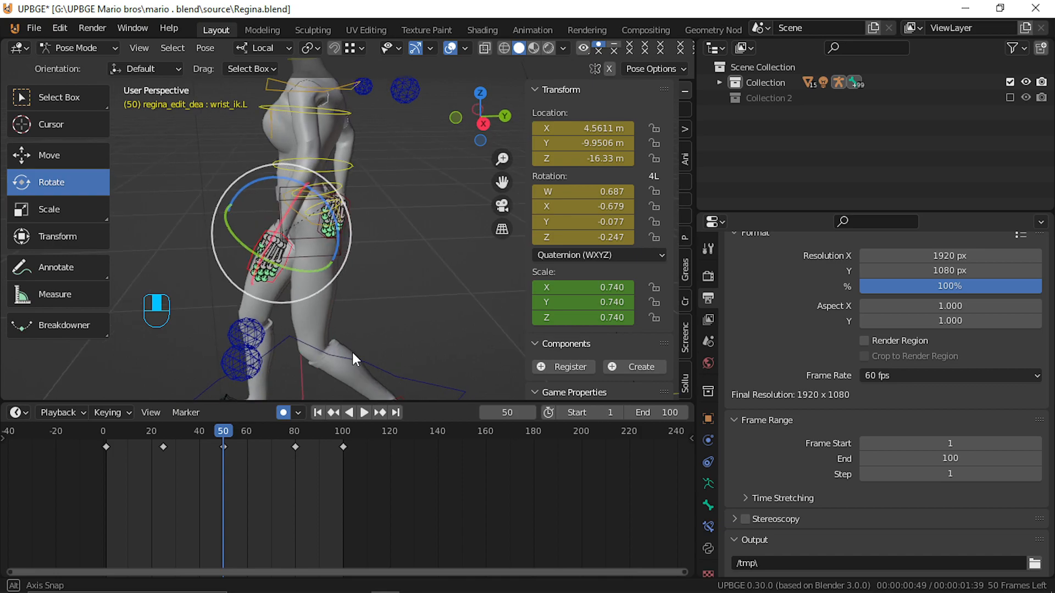
{"action": "key", "text": "g"}
{"action": "key", "text": "x"}
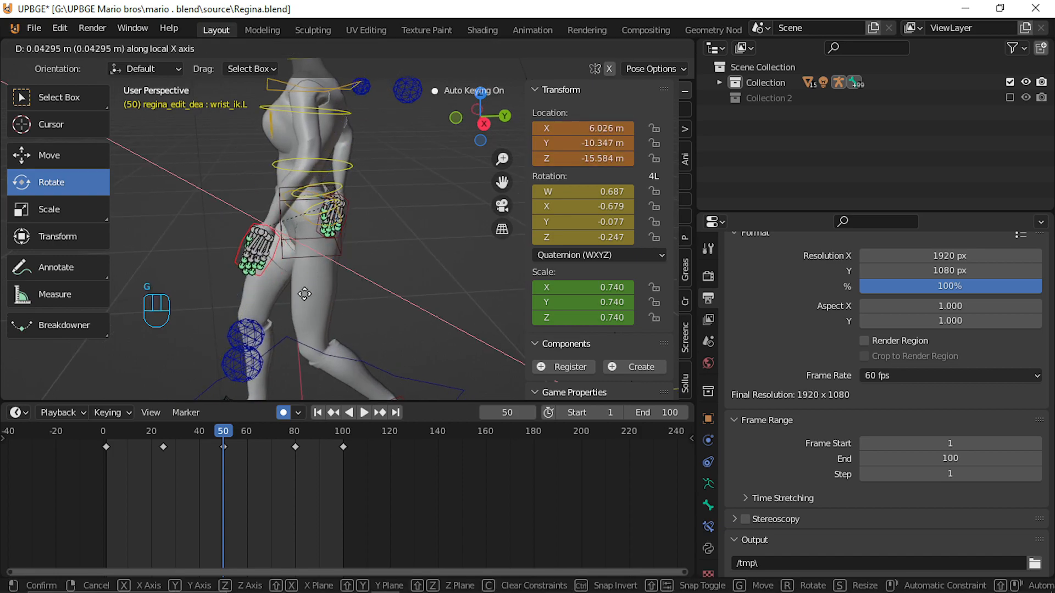
{"action": "right_click", "coordinate": [324, 300]}
Play the walk animation and check the arm swing from the side and the front.
{"action": "key", "text": "alt+a"}
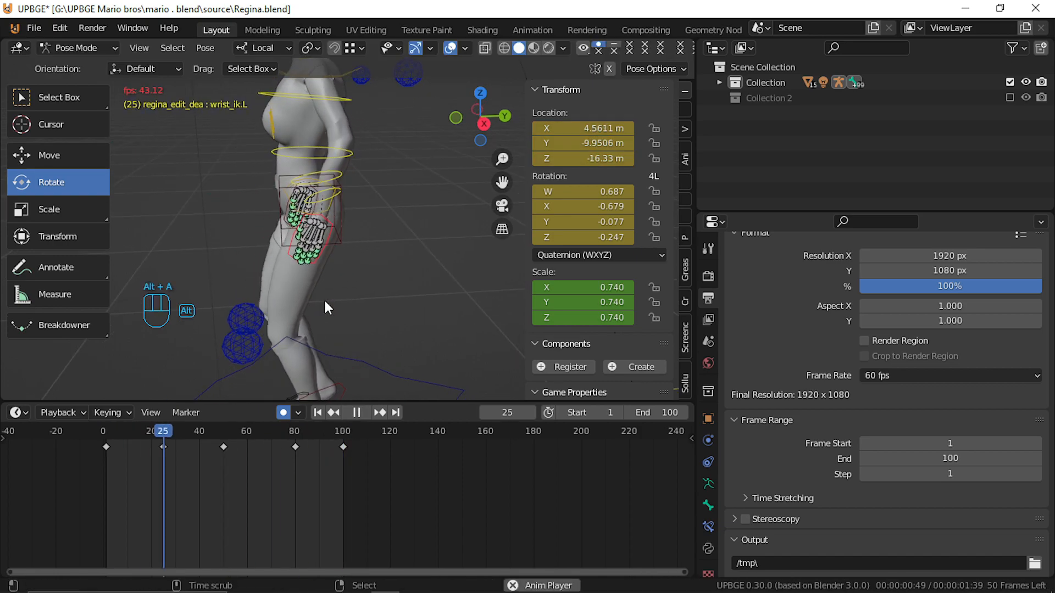
{"action": "middle_click_drag", "start_coordinate": [285, 272], "coordinate": [437, 243]}
{"action": "key", "text": "alt+a"}
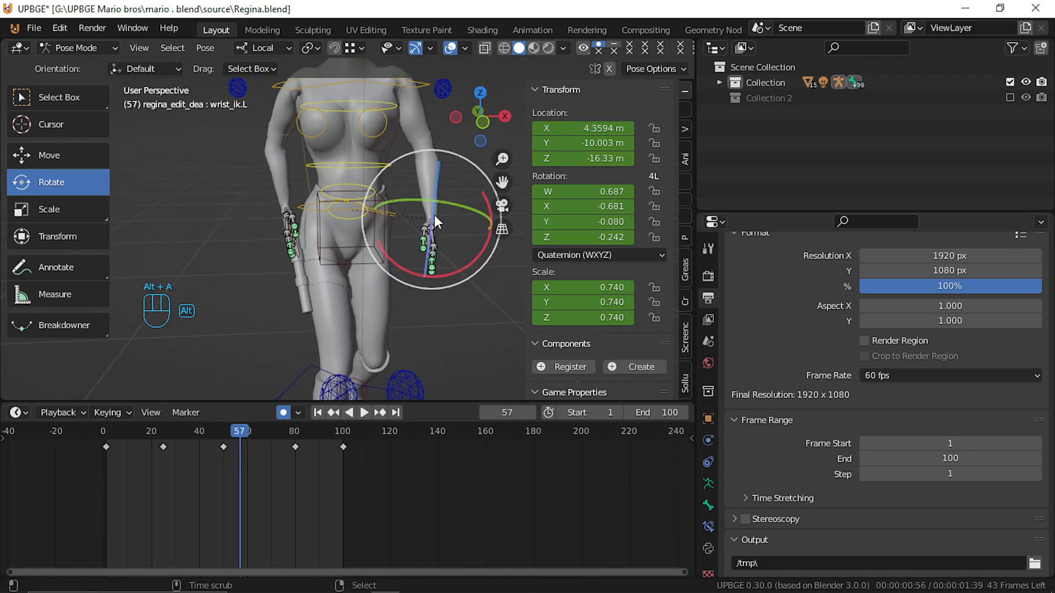
Rotate the spine01.001 shoulder control at frame 1, then adjust its opposite rotation at frame 50.
{"action": "left_click_drag", "start_coordinate": [209, 482], "coordinate": [107, 485]}
{"action": "middle_click_drag", "start_coordinate": [240, 319], "coordinate": [223, 377], "text": "shift"}
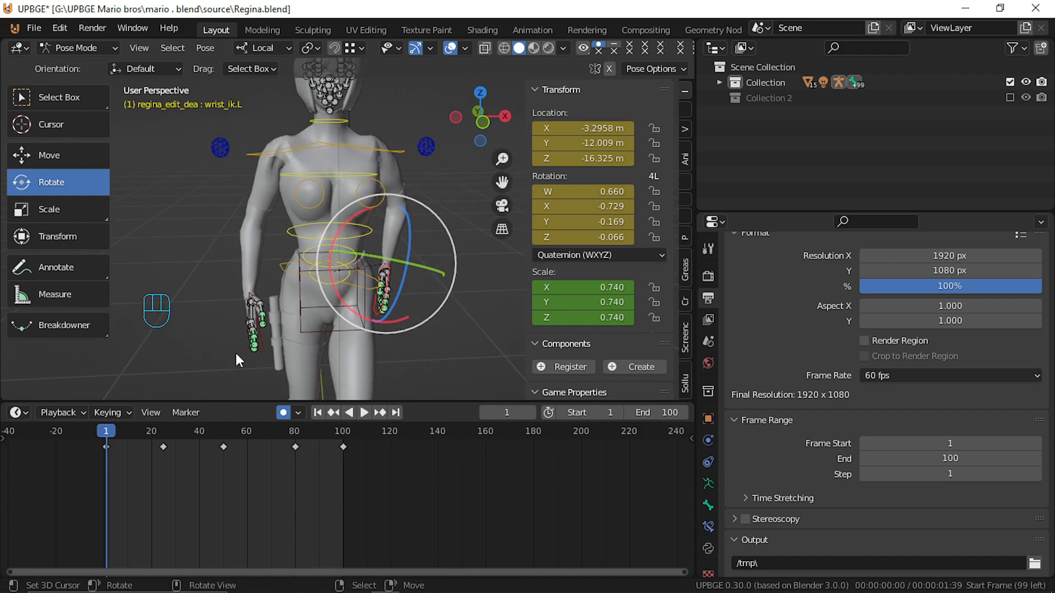
{"action": "left_click", "coordinate": [364, 152]}
{"action": "left_click_drag", "start_coordinate": [269, 202], "coordinate": [284, 209]}
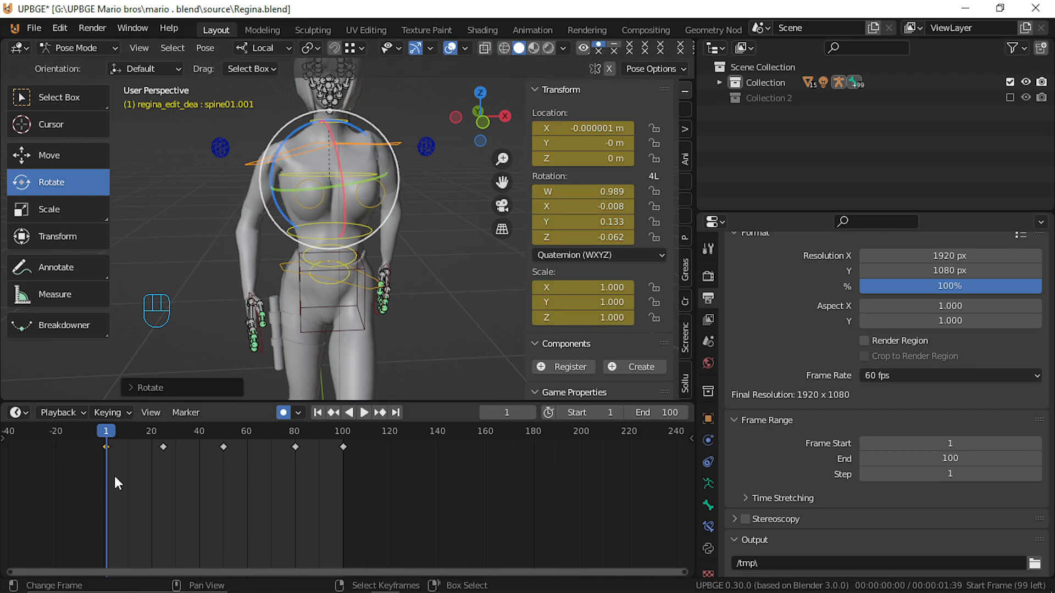
{"action": "left_click_drag", "start_coordinate": [114, 476], "coordinate": [224, 460]}
{"action": "left_click_drag", "start_coordinate": [385, 171], "coordinate": [387, 164]}
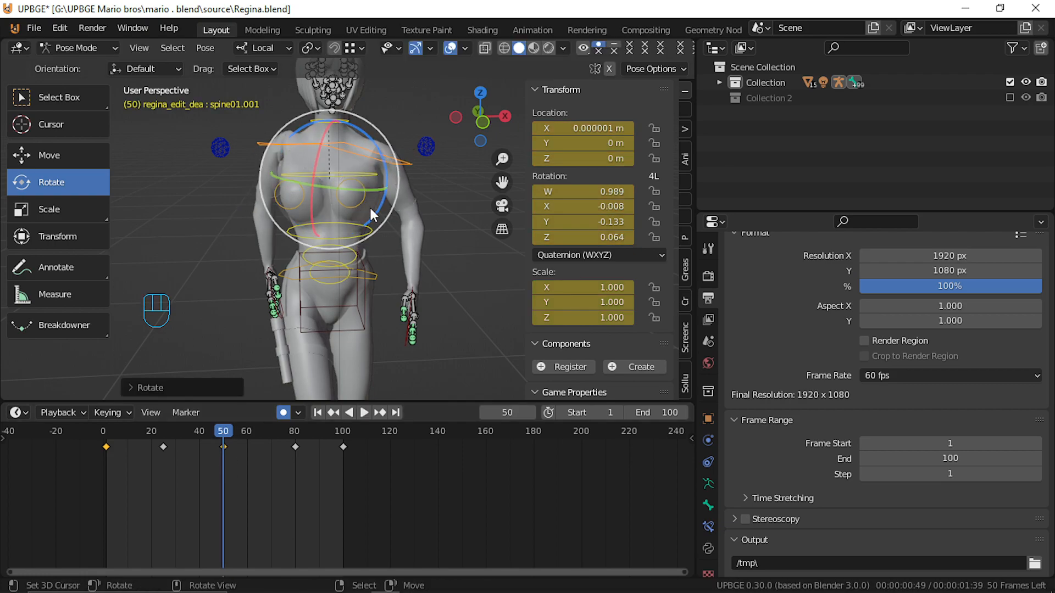
Copy the spine01.001 control's keyframe from frame 1 to frame 100 and play the walk.
{"action": "left_click", "coordinate": [104, 450]}
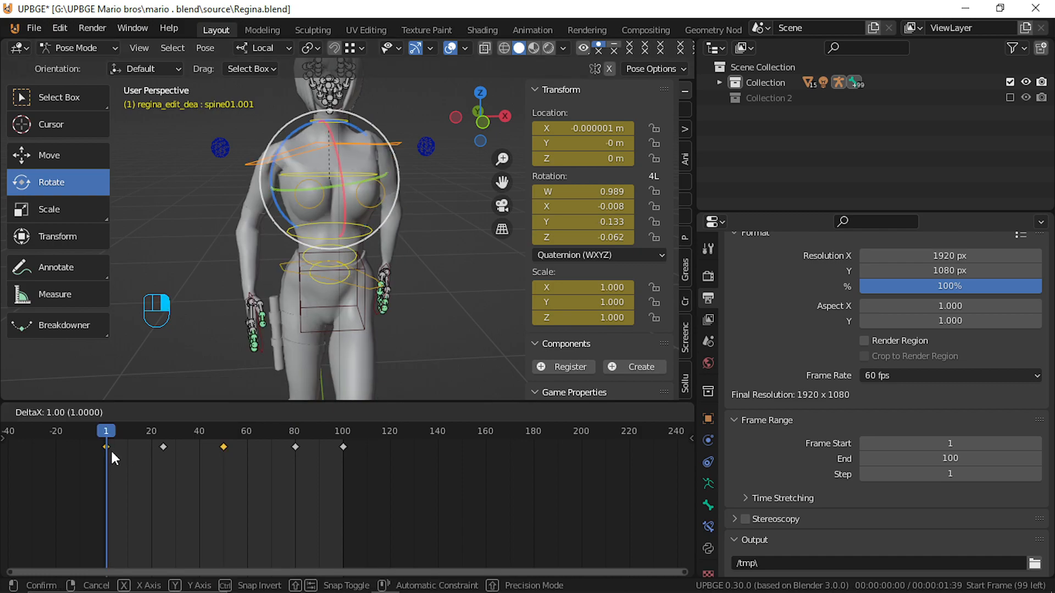
{"action": "key", "text": "shift+d"}
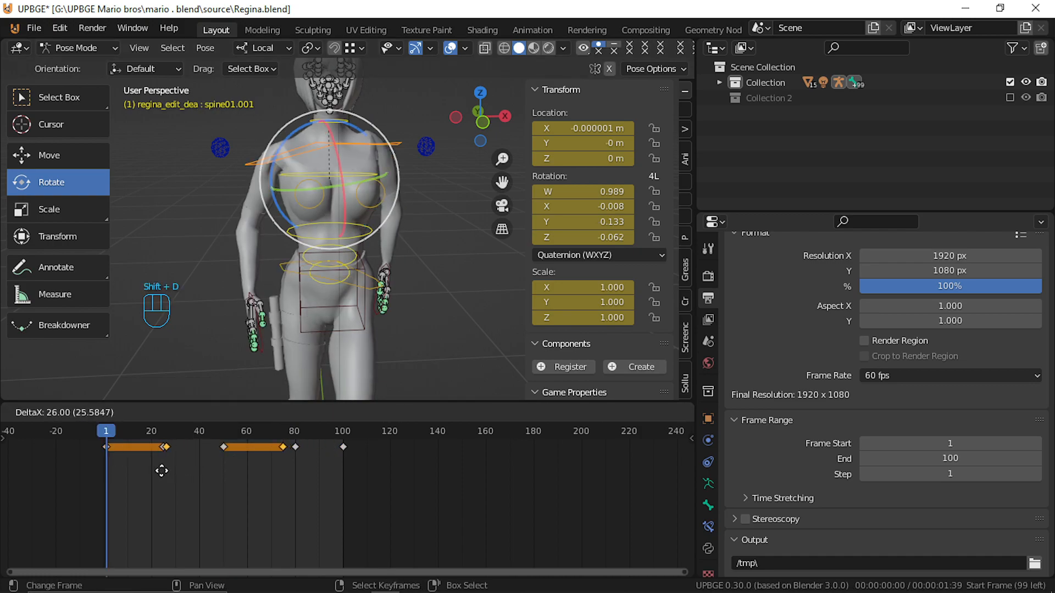
{"action": "right_click", "coordinate": [98, 468]}
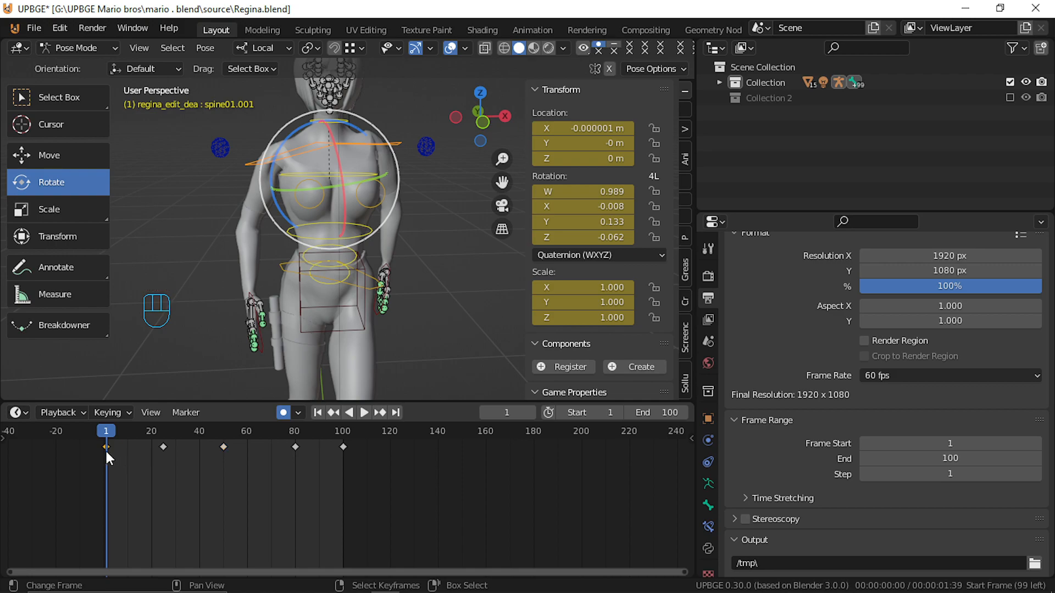
{"action": "key", "text": "shift+d"}
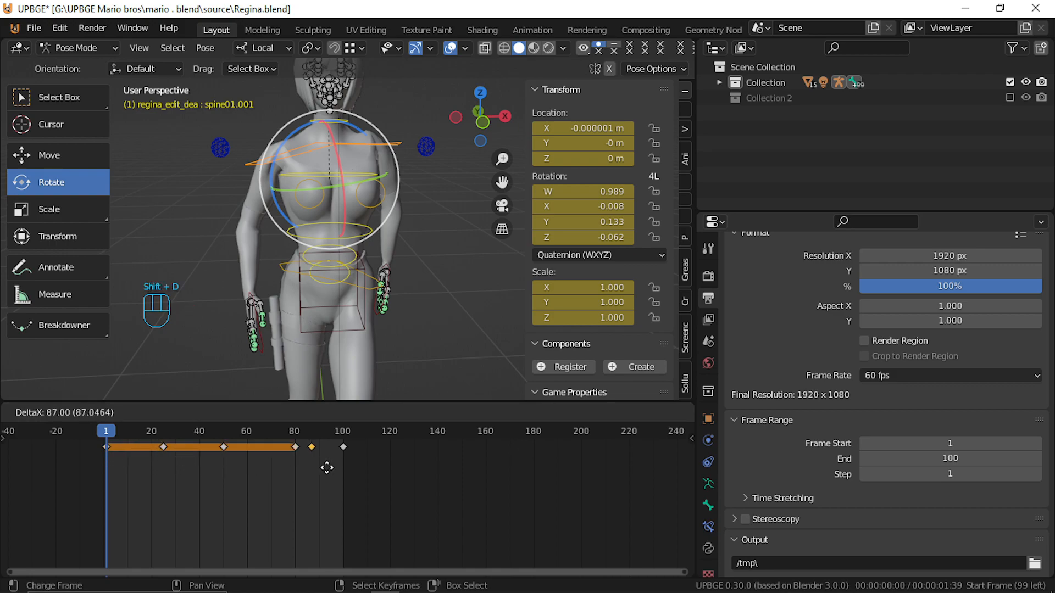
{"action": "left_click", "coordinate": [345, 468]}
{"action": "key", "text": "space"}
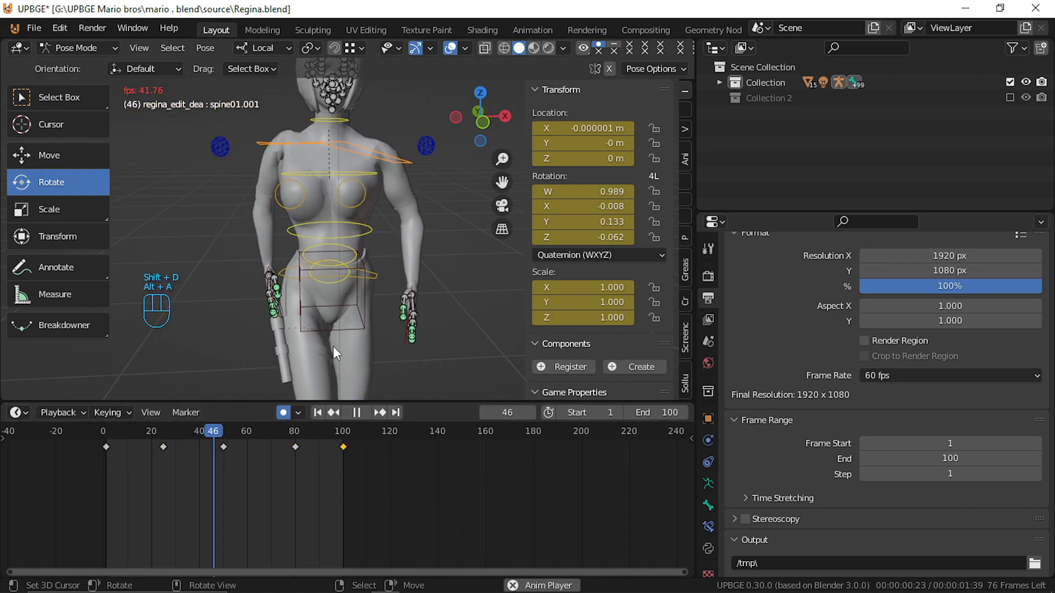
{"action": "key", "text": "alt+a"}
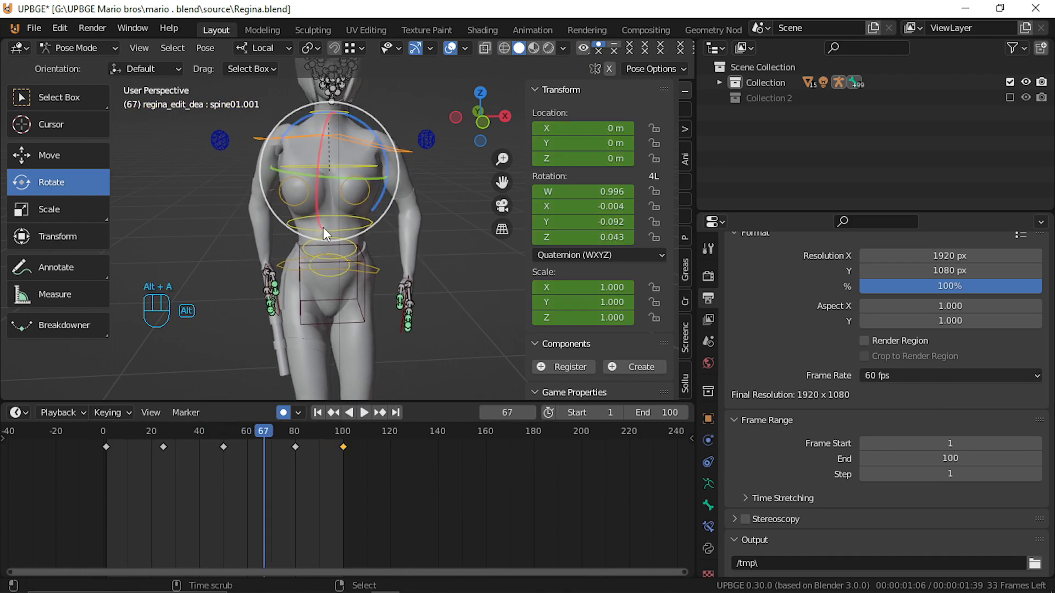
Select both chest bones and key them moved up along local Z at frame 9 and down at frame 15.
{"action": "left_click", "coordinate": [354, 192]}
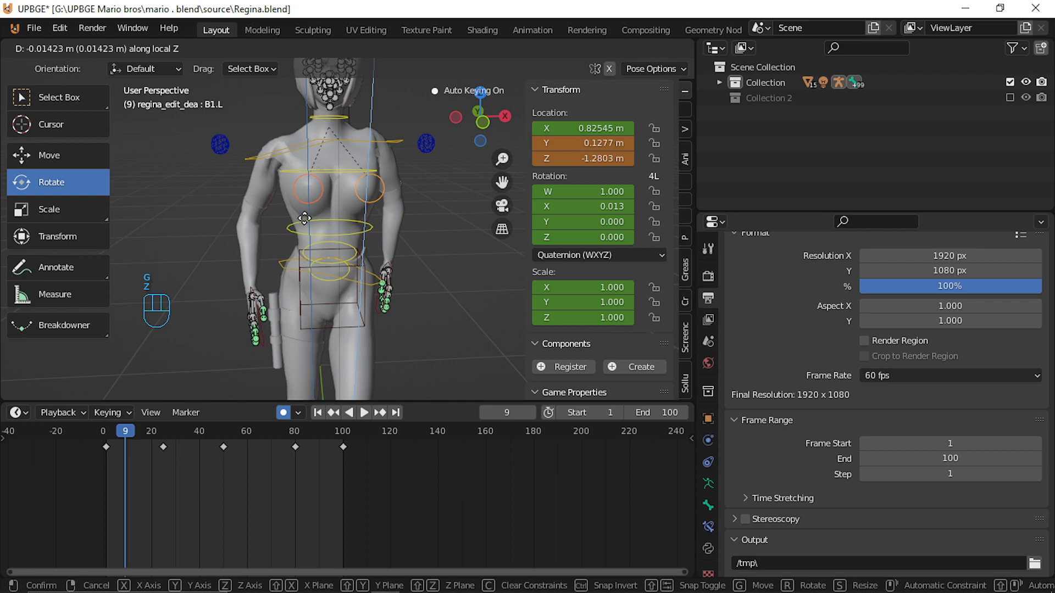
{"action": "left_click", "coordinate": [302, 218]}
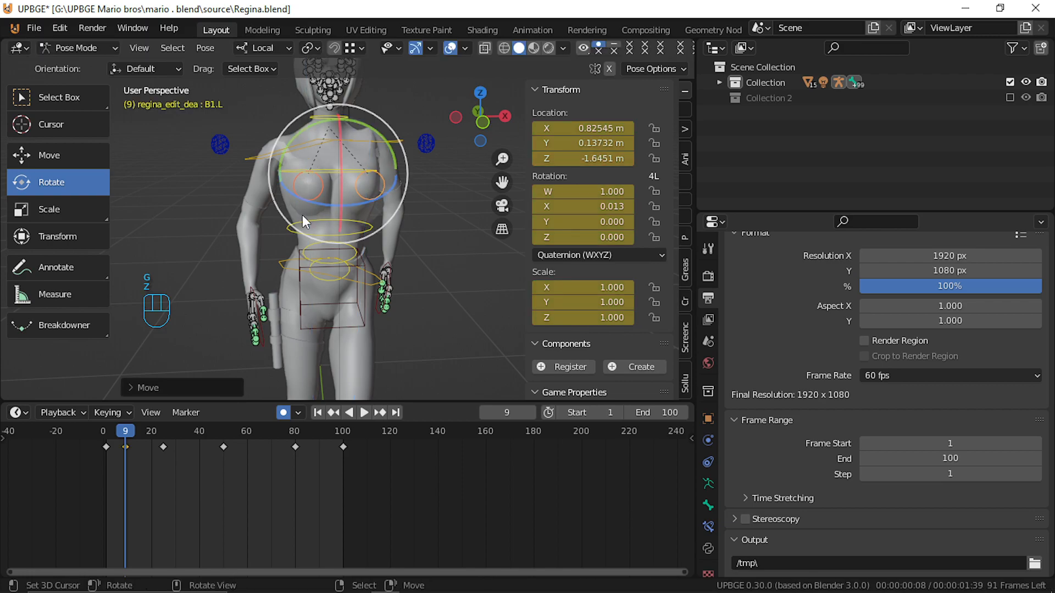
{"action": "left_click_drag", "start_coordinate": [121, 489], "coordinate": [141, 450]}
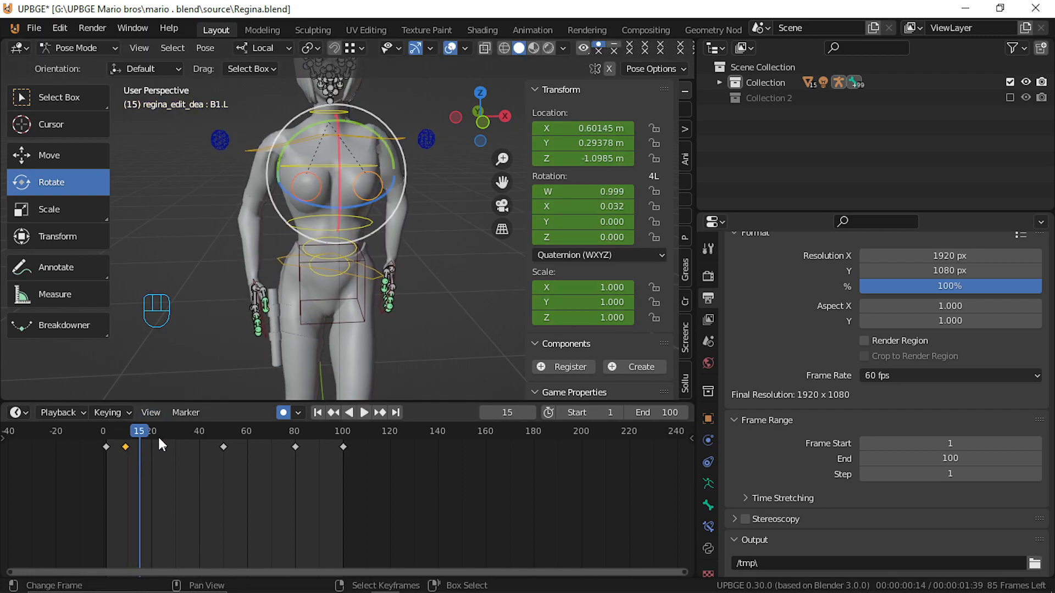
{"action": "key", "text": "g"}
{"action": "key", "text": "z"}
{"action": "left_click", "coordinate": [234, 350]}
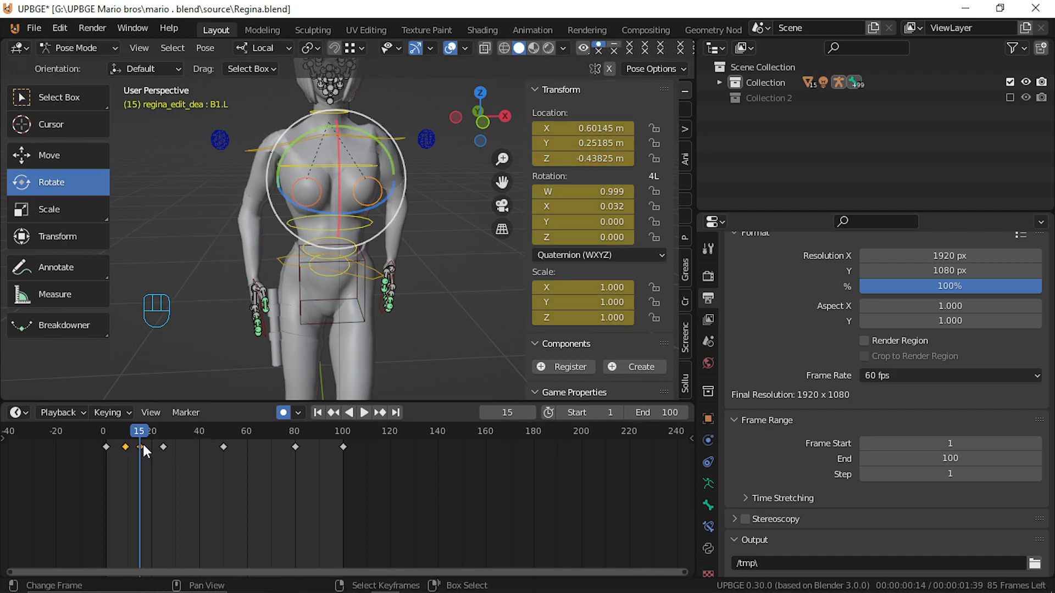
Shift the two new chest keyframes to about frames 7 and 13, copy the frame 1 keyframe to about frame 19, and replay the walk.
{"action": "left_click_drag", "start_coordinate": [142, 446], "coordinate": [138, 448]}
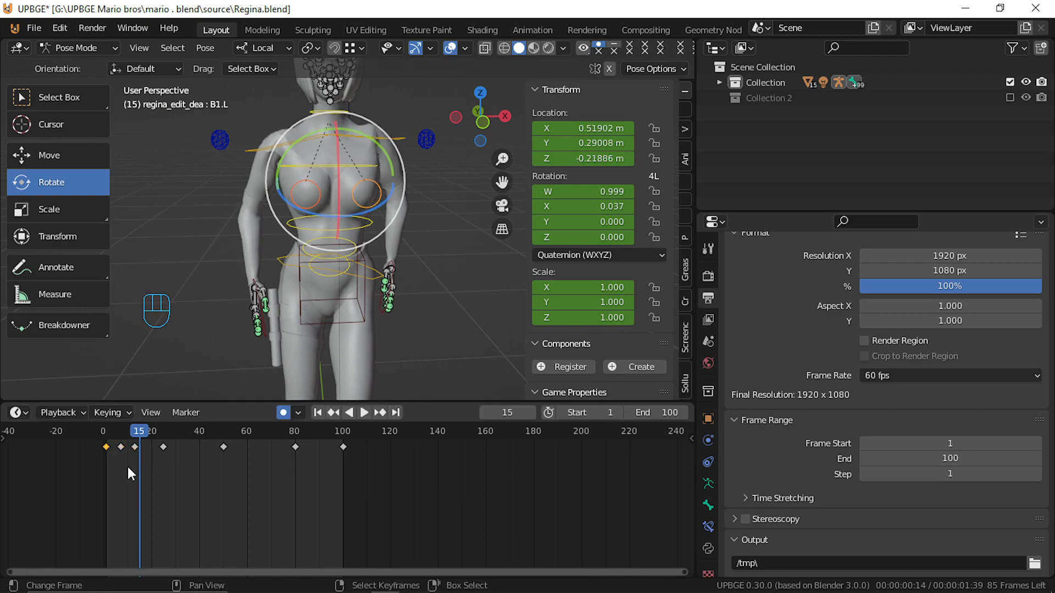
{"action": "key", "text": "shift+d"}
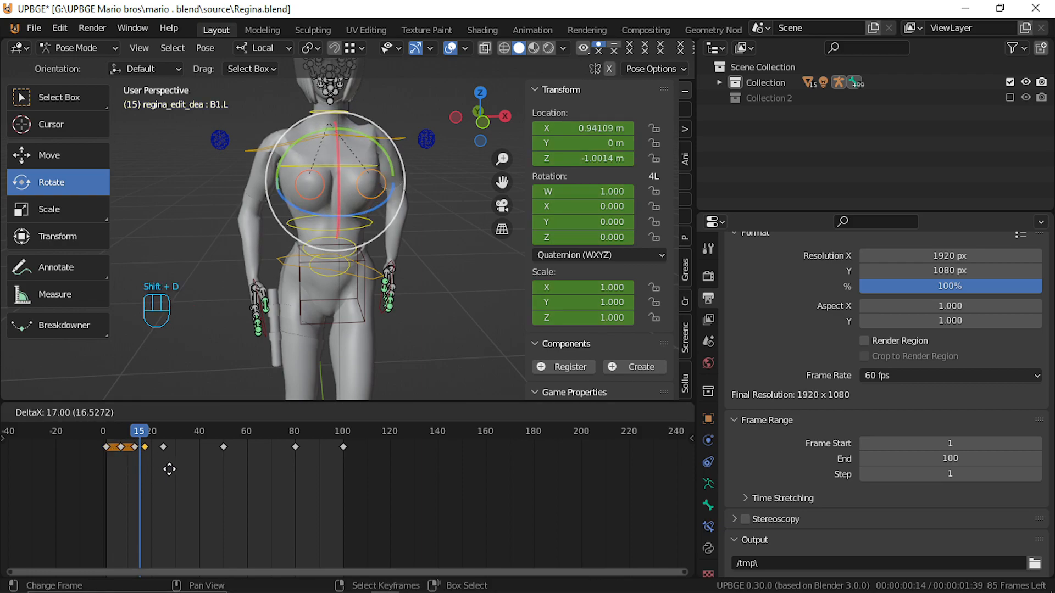
{"action": "left_click", "coordinate": [172, 466]}
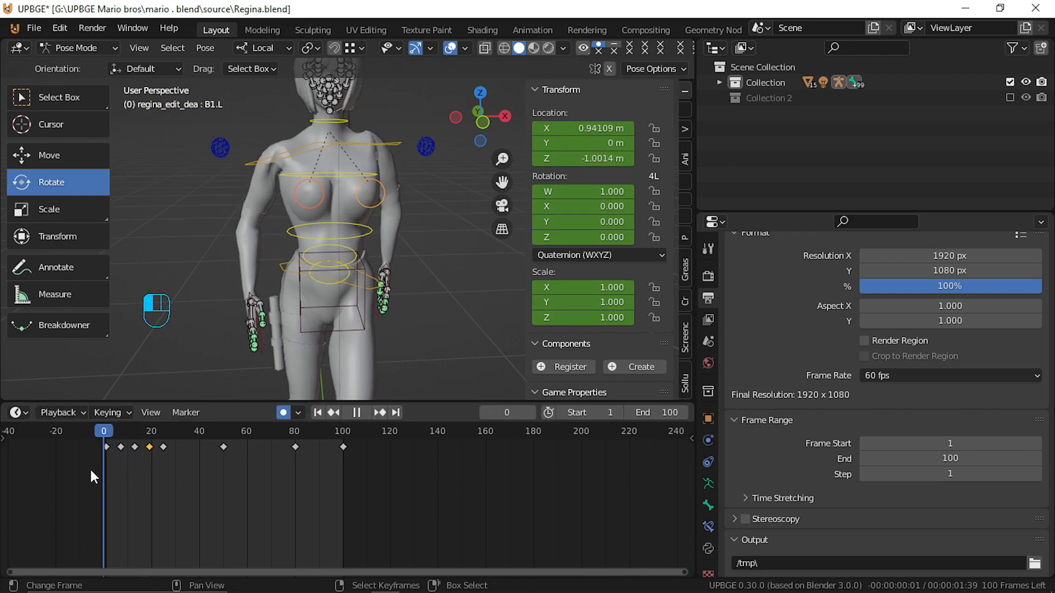
{"action": "key", "text": "alt+a"}
{"action": "key", "text": "alt+a"}
{"action": "key", "text": "alt+a"}
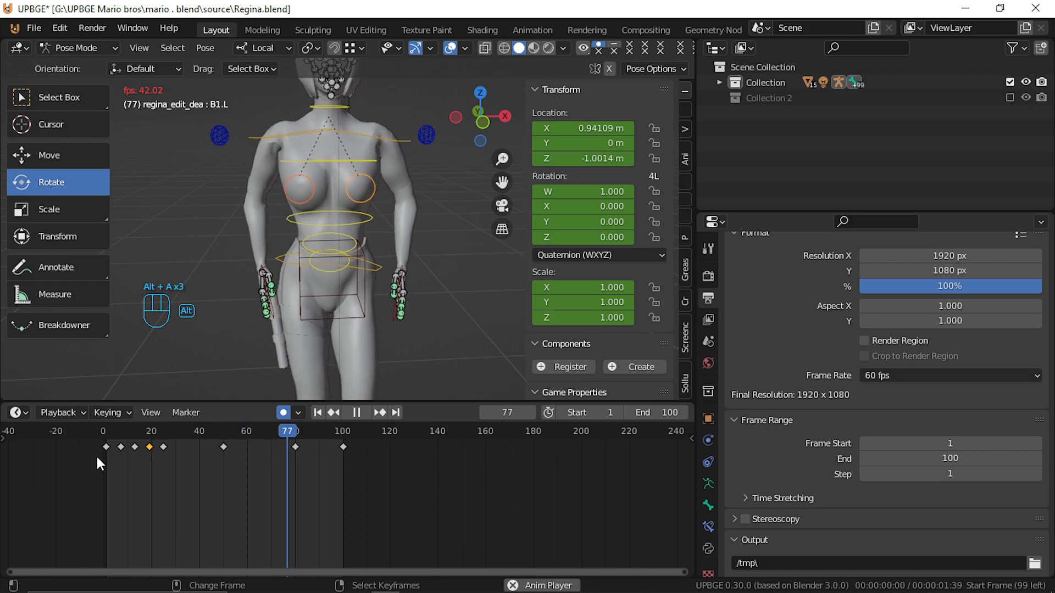
{"action": "key", "text": "alt+a"}
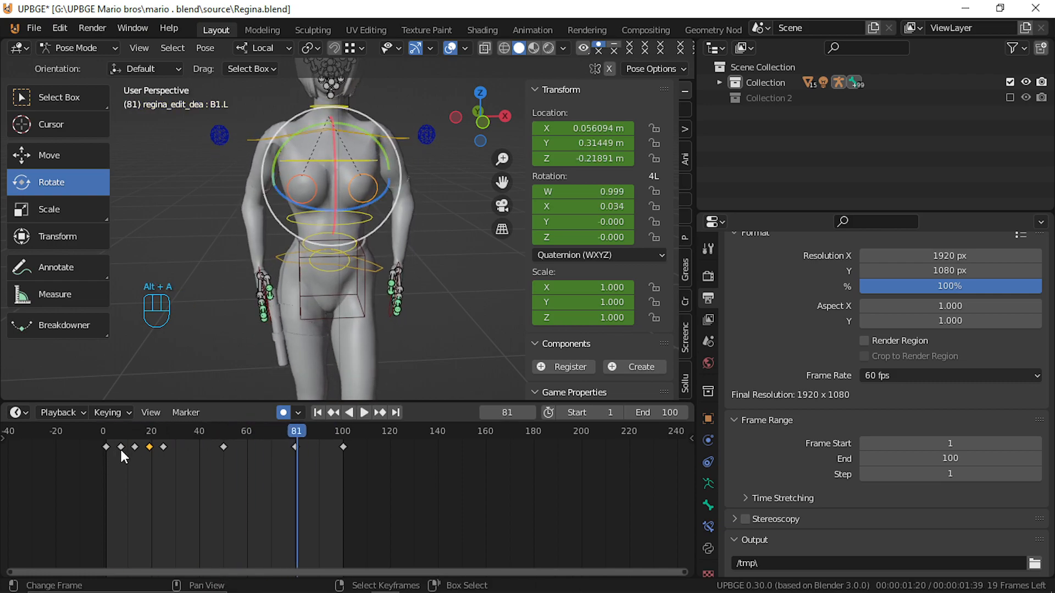
Delete the chest bones' keyframes at about frames 13 and 19, checking the playback in between.
{"action": "key", "text": "x"}
{"action": "left_click", "coordinate": [131, 449]}
{"action": "key", "text": "alt+a"}
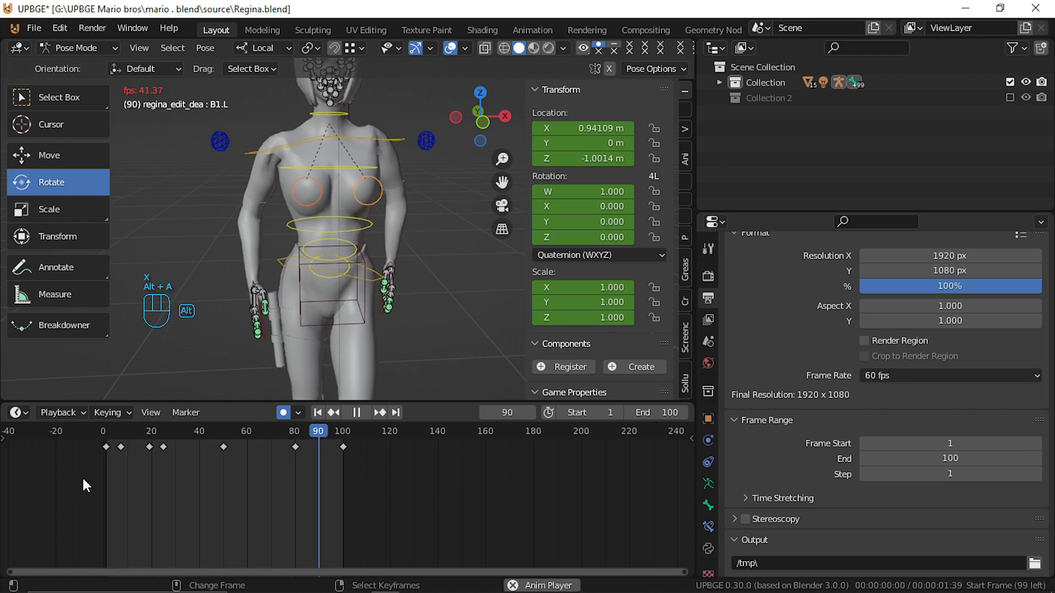
{"action": "left_click_drag", "start_coordinate": [68, 496], "coordinate": [126, 446]}
{"action": "key", "text": "x"}
{"action": "left_click", "coordinate": [154, 447]}
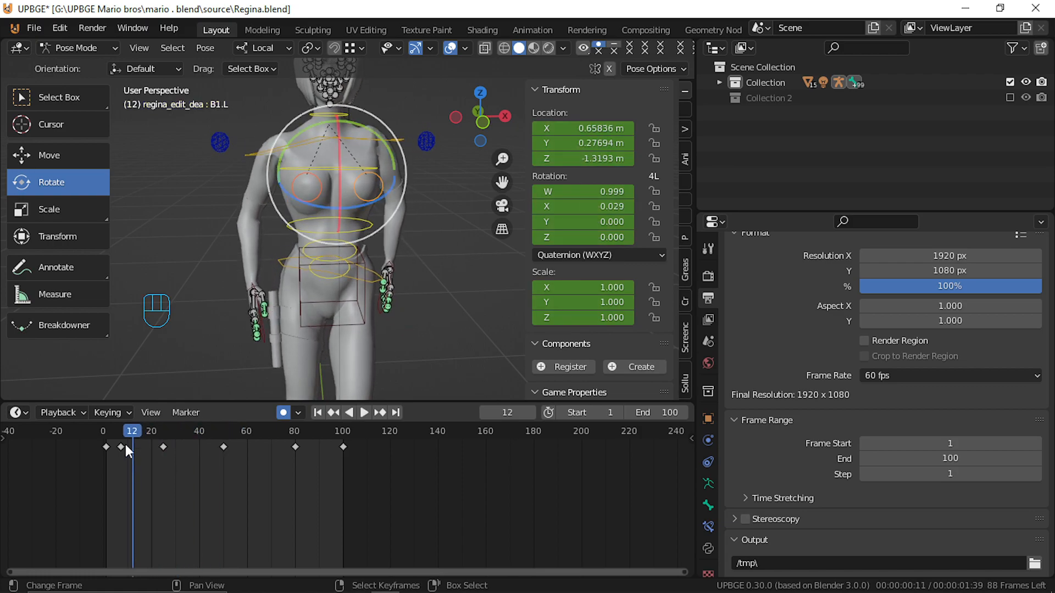
Move the chest bones' remaining early keyframe from about frame 7 to frame 16 and replay the walk.
{"action": "key", "text": "g"}
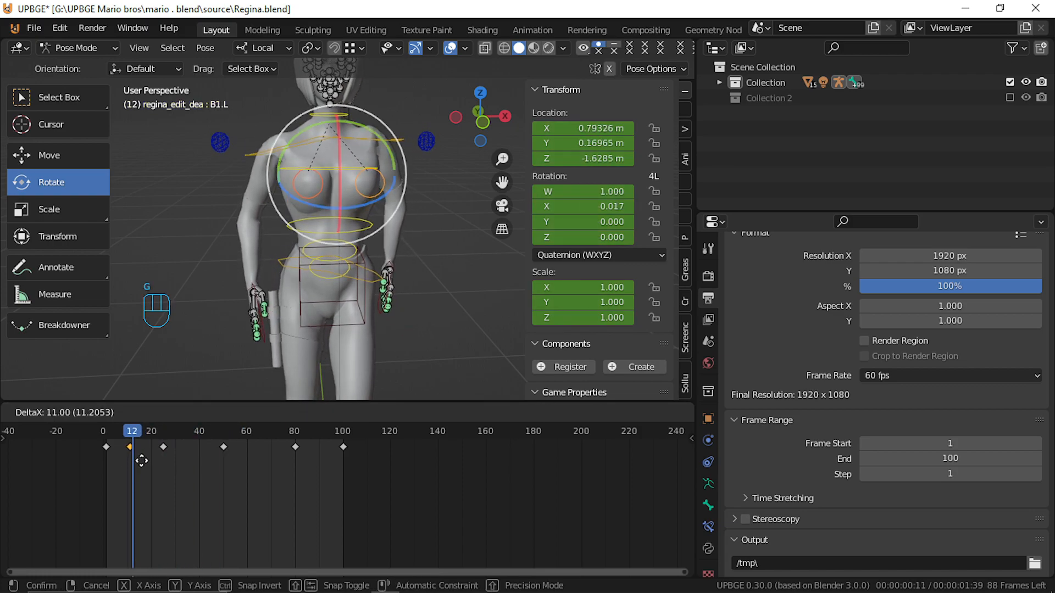
{"action": "left_click", "coordinate": [150, 460]}
{"action": "key", "text": "space"}
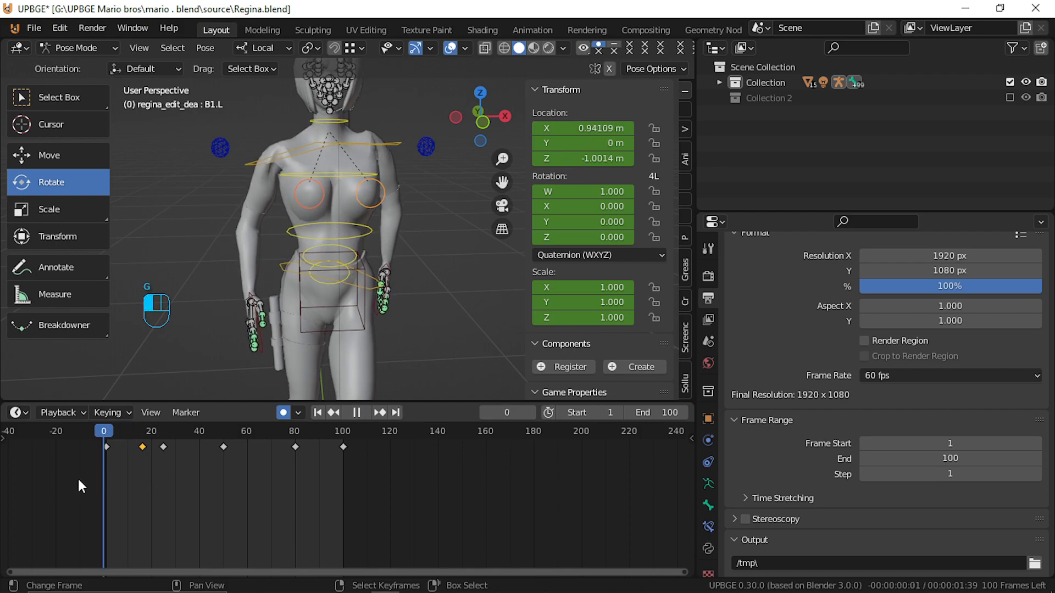
Key the chest bones at frame 9 with a shift along local Z and replay the walk from the start.
{"action": "left_click_drag", "start_coordinate": [130, 478], "coordinate": [123, 470]}
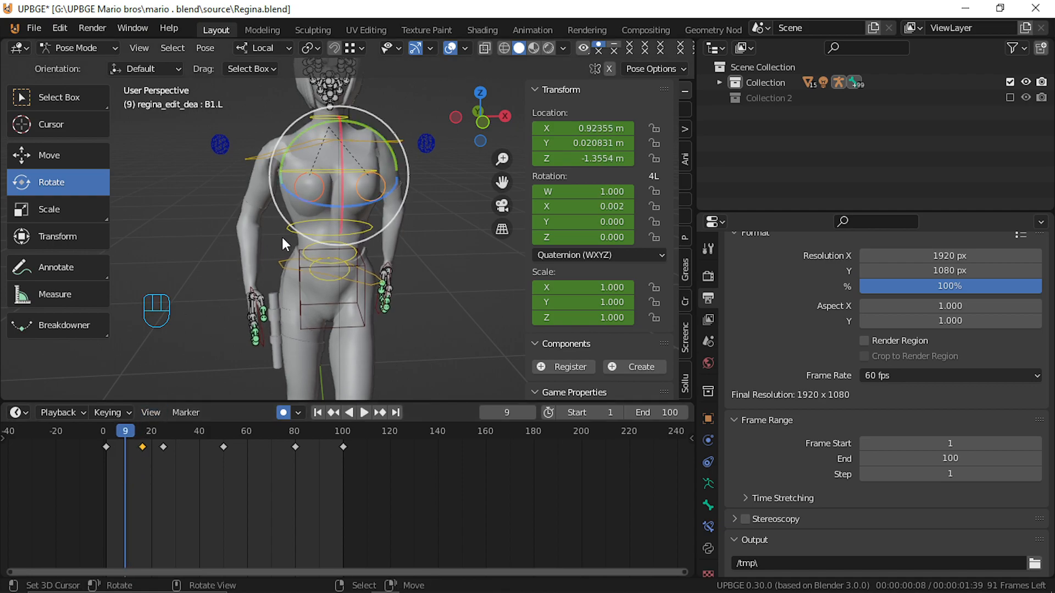
{"action": "key", "text": "g"}
{"action": "key", "text": "z"}
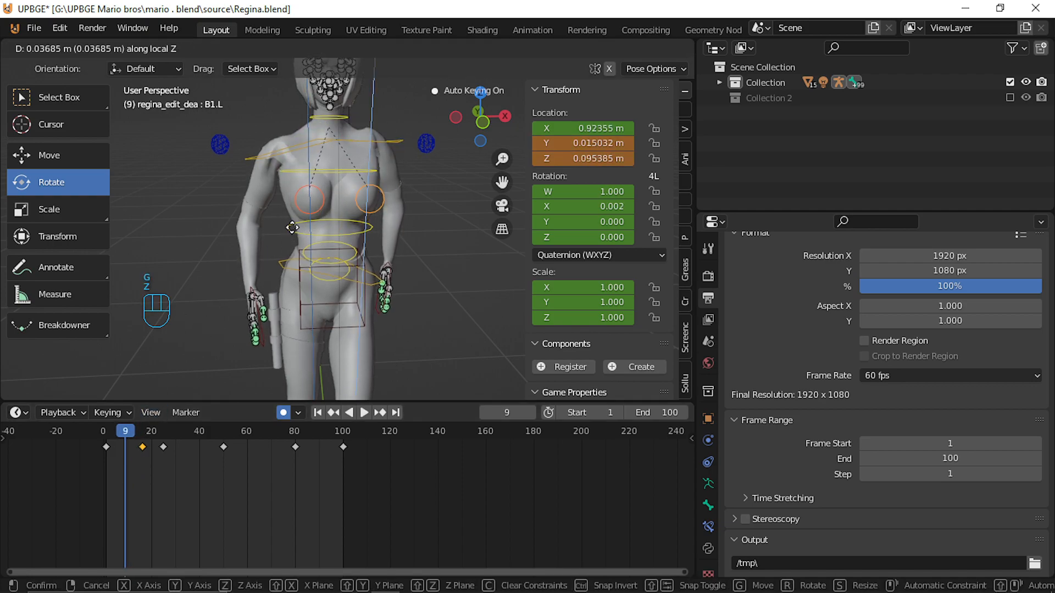
{"action": "right_click", "coordinate": [288, 224]}
{"action": "key", "text": "g"}
{"action": "key", "text": "z"}
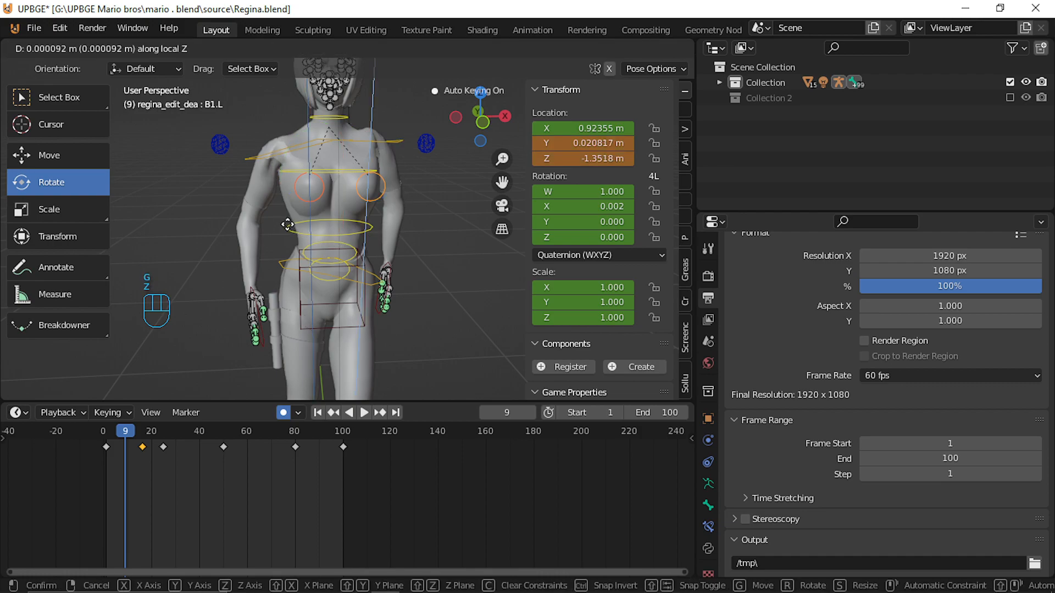
{"action": "left_click", "coordinate": [231, 305]}
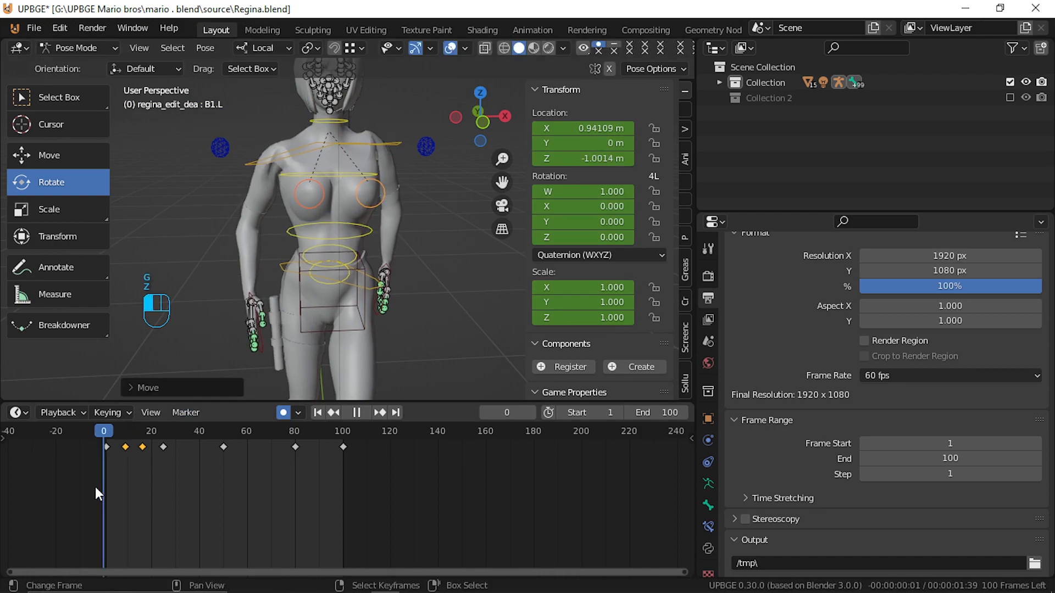
{"action": "key", "text": "alt+a"}
{"action": "key", "text": "alt+a"}
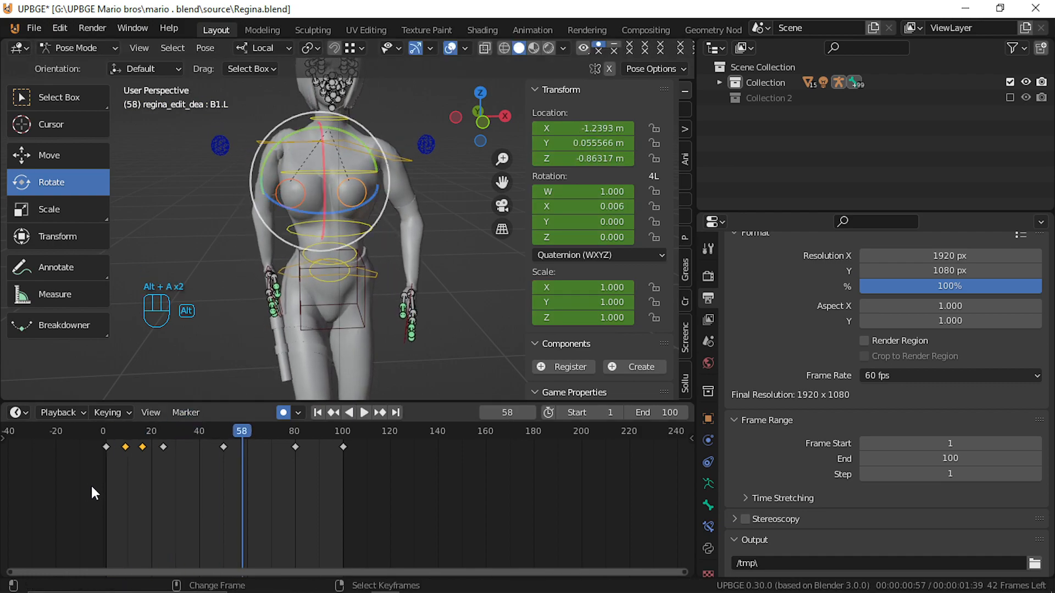
Copy the chest bones' keyframes at frames 9 and 16 to frames 60 and 67, replaying the walk before and after.
{"action": "left_click_drag", "start_coordinate": [130, 494], "coordinate": [99, 489]}
{"action": "key", "text": "alt+a"}
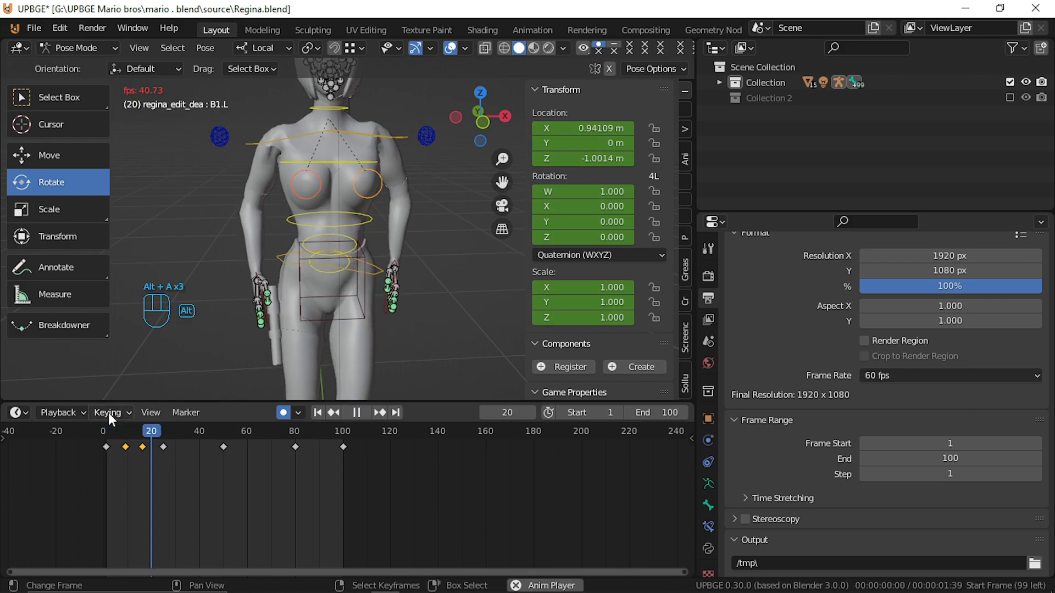
{"action": "key", "text": "alt+a"}
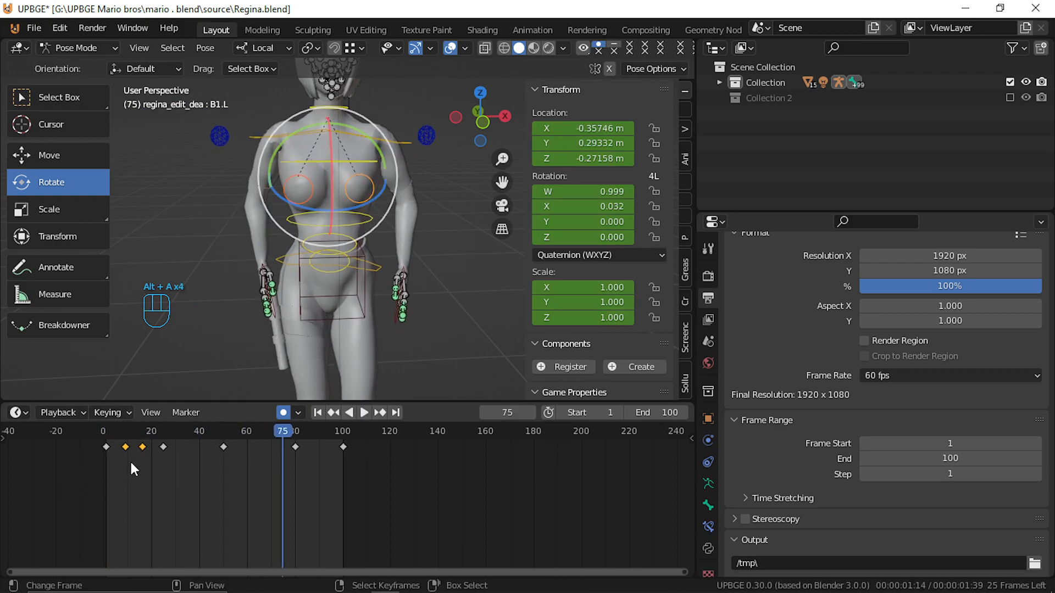
{"action": "key", "text": "shift+d"}
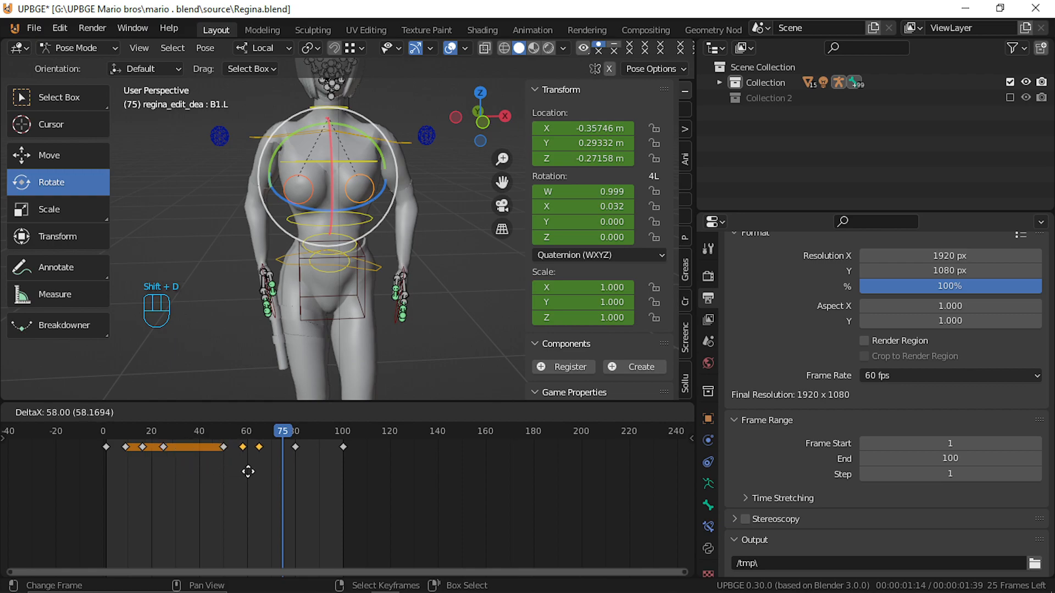
{"action": "left_click", "coordinate": [252, 471]}
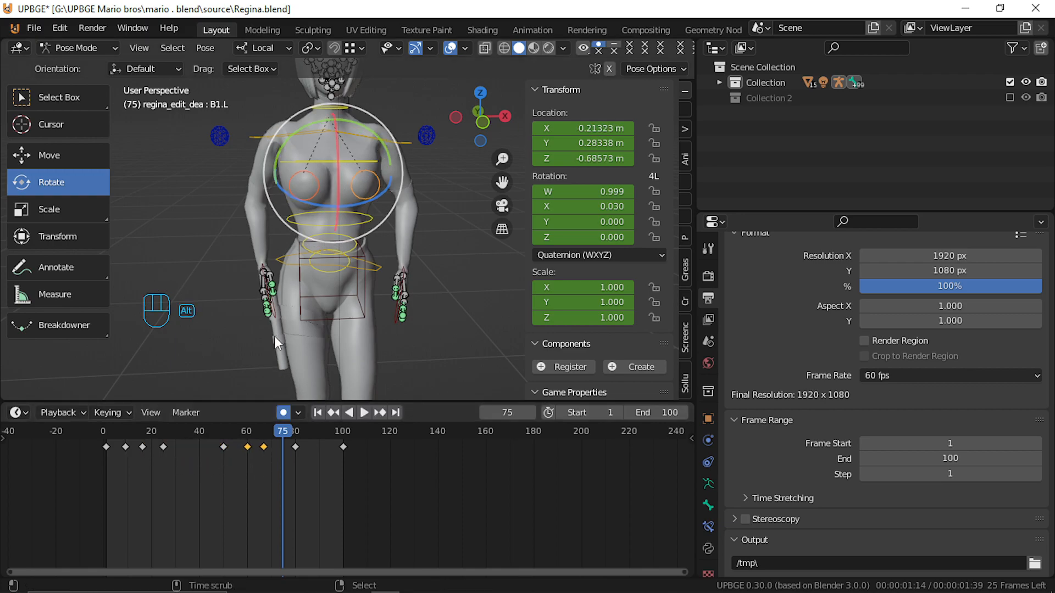
{"action": "key", "text": "alt+a"}
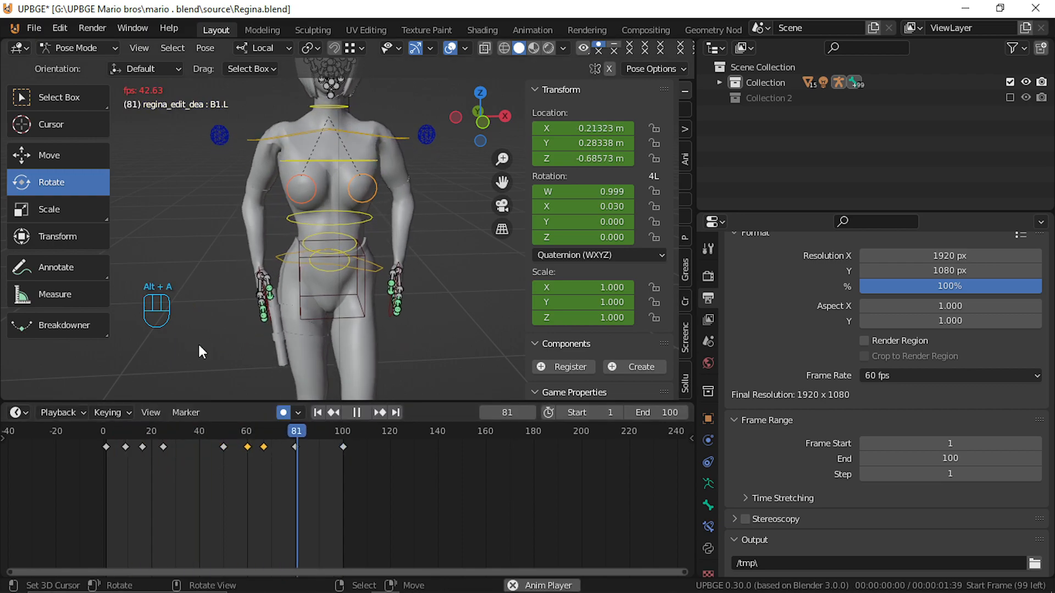
{"action": "key", "text": "alt+a"}
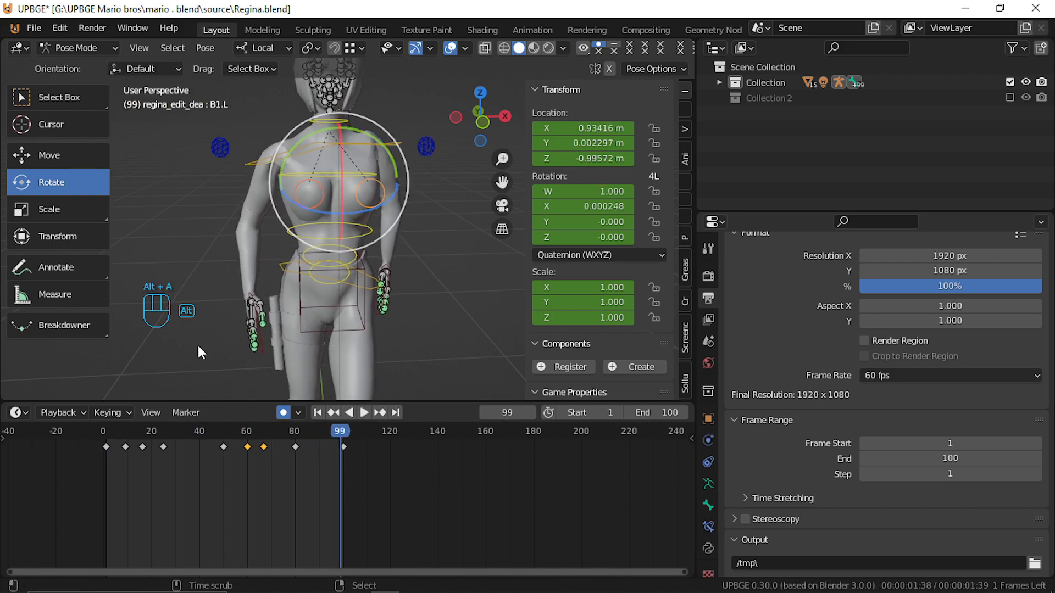
Key the chest bones at frame 60 with a shift along local X.
{"action": "left_click_drag", "start_coordinate": [164, 475], "coordinate": [249, 473]}
{"action": "key", "text": "g"}
{"action": "key", "text": "x"}
{"action": "left_click", "coordinate": [318, 264]}
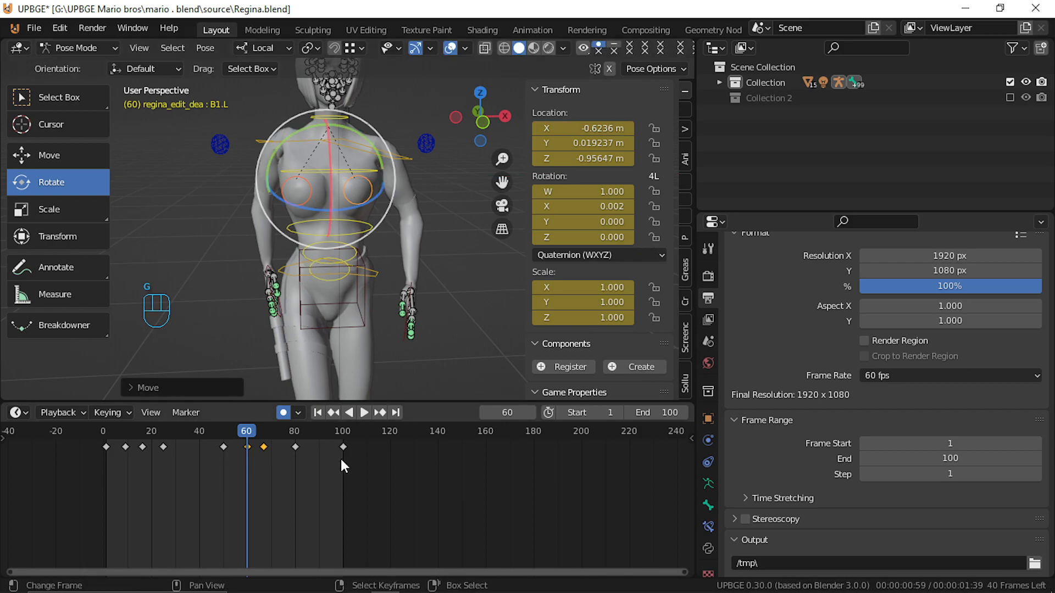
Key the chest bones at frame 67 with a shift along local X and replay the walk.
{"action": "key", "text": "alt+a"}
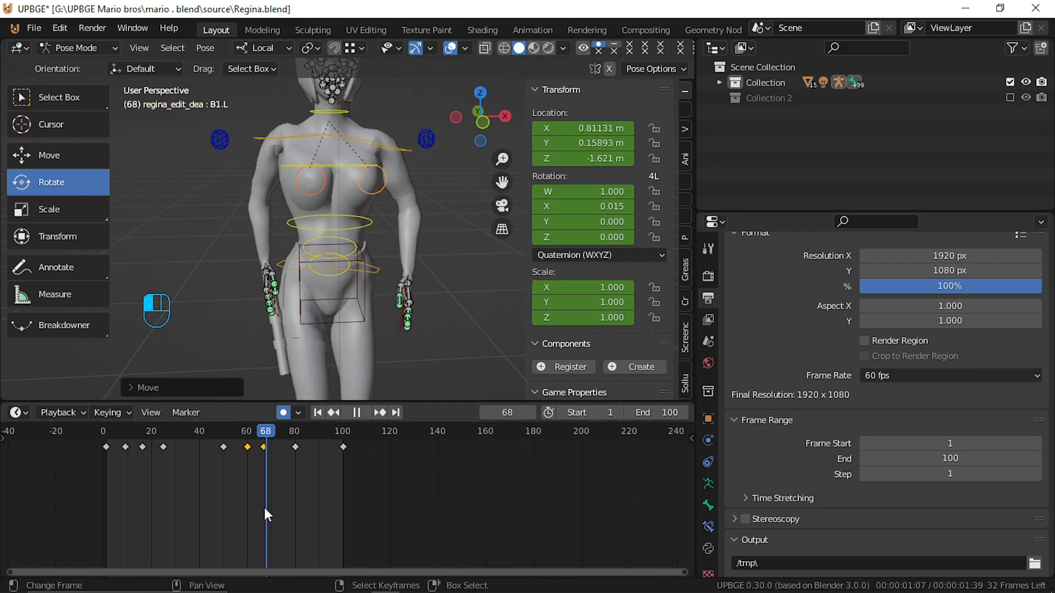
{"action": "key", "text": "alt+a"}
{"action": "key", "text": "g"}
{"action": "key", "text": "x"}
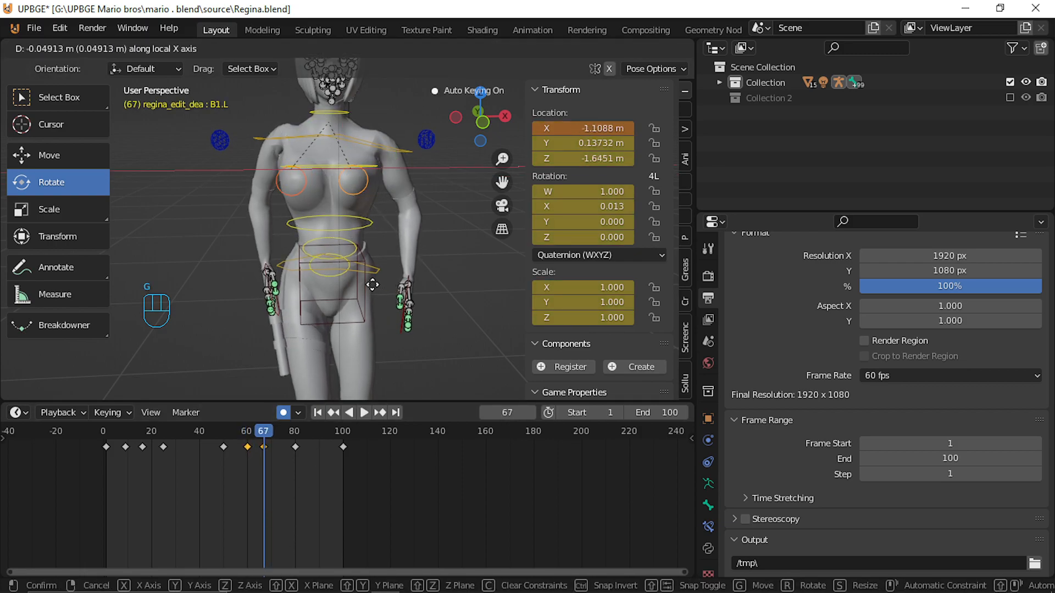
{"action": "left_click", "coordinate": [372, 290]}
{"action": "key", "text": "alt+a"}
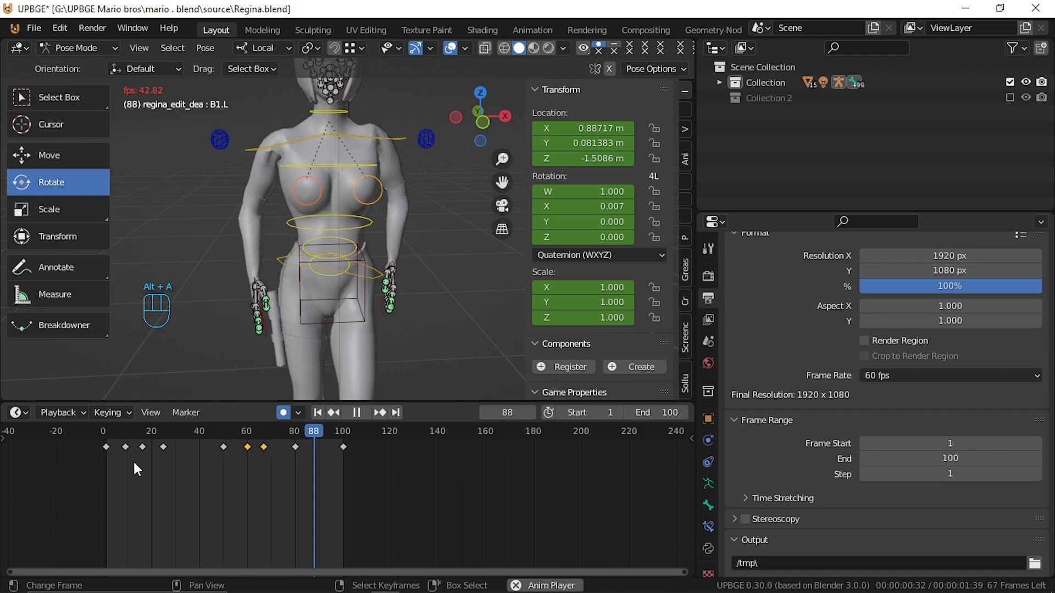
{"action": "key", "text": "alt+a"}
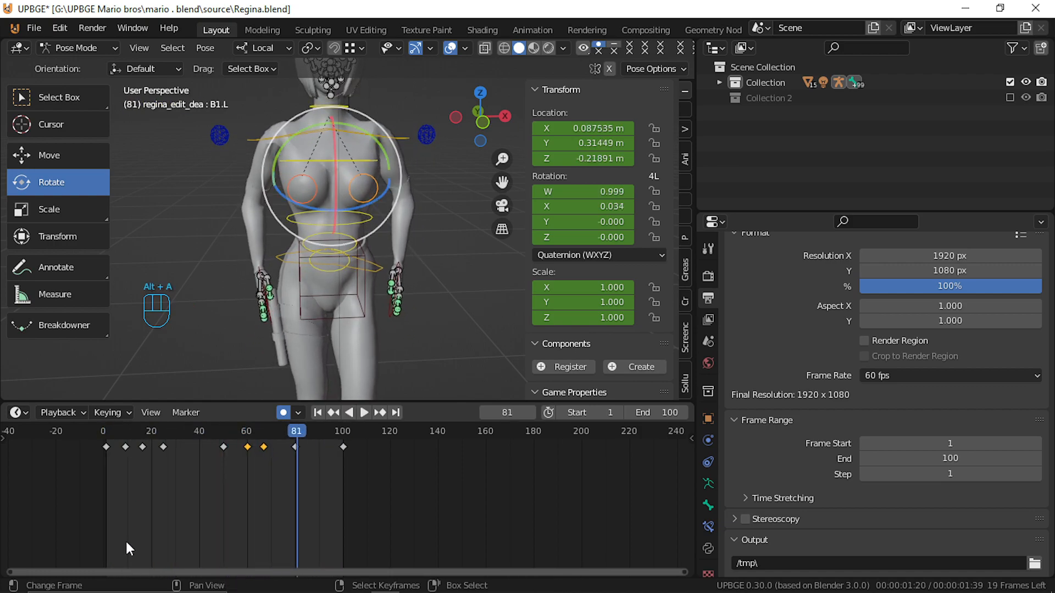
Play the walk with all bones hidden, check it from behind and from the front at full figure, and reveal the bones again.
{"action": "key", "text": "alt+a"}
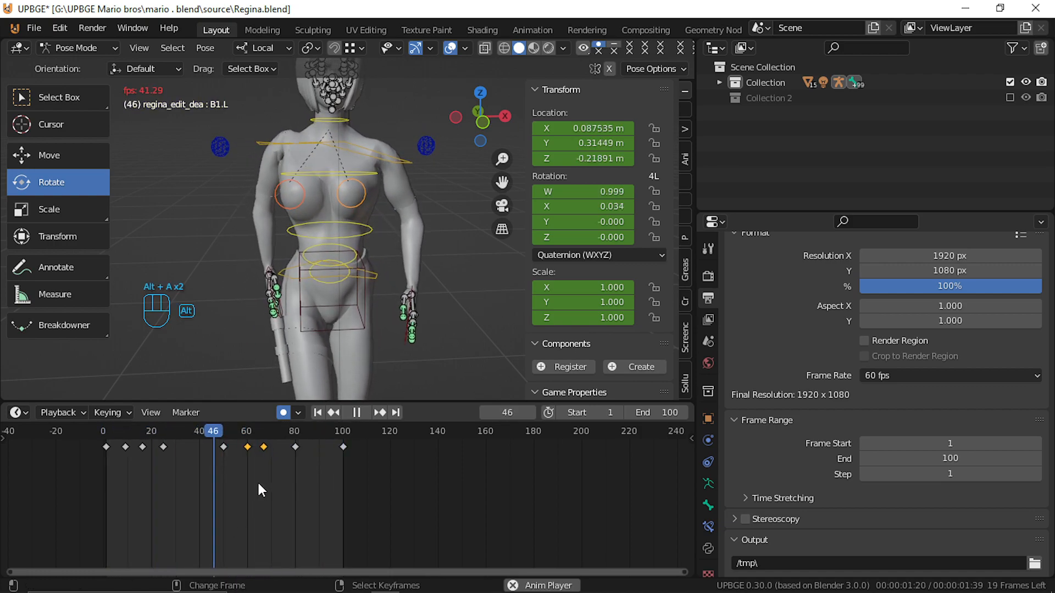
{"action": "middle_click_drag", "start_coordinate": [383, 300], "coordinate": [112, 299]}
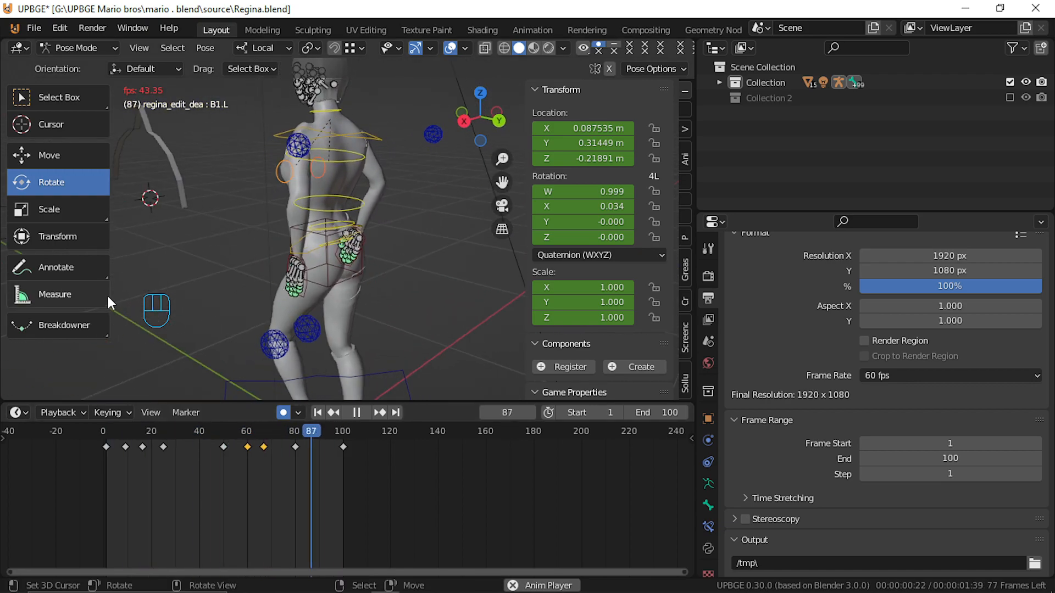
{"action": "key", "text": "a"}
{"action": "key", "text": "a"}
{"action": "key", "text": "h"}
{"action": "middle_click_drag", "start_coordinate": [109, 300], "coordinate": [350, 272]}
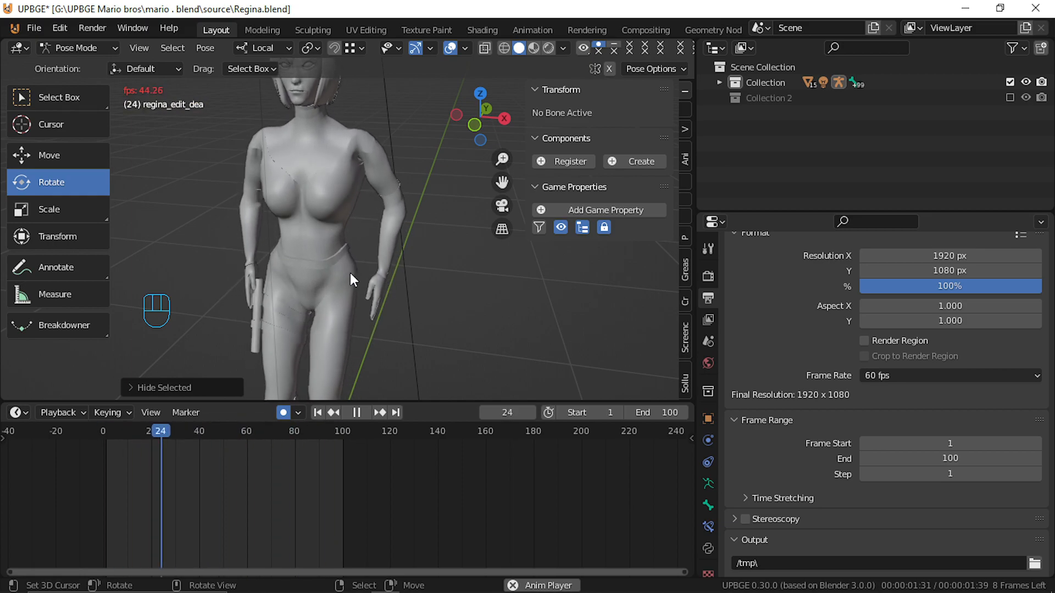
{"action": "scroll", "coordinate": [341, 300], "scroll_direction": "down", "scroll_amount": 4}
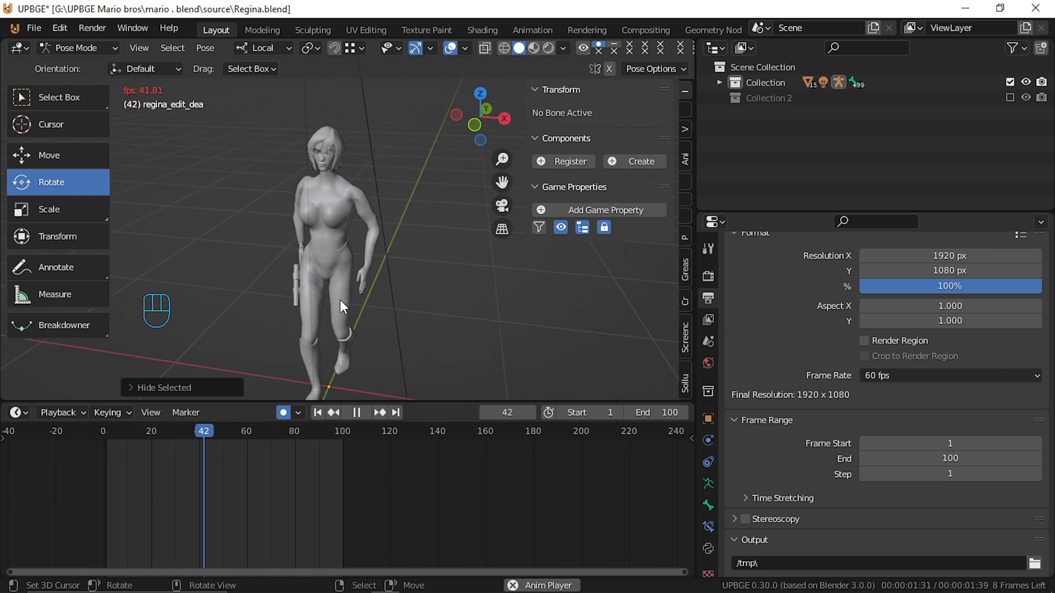
{"action": "key", "text": "alt+a"}
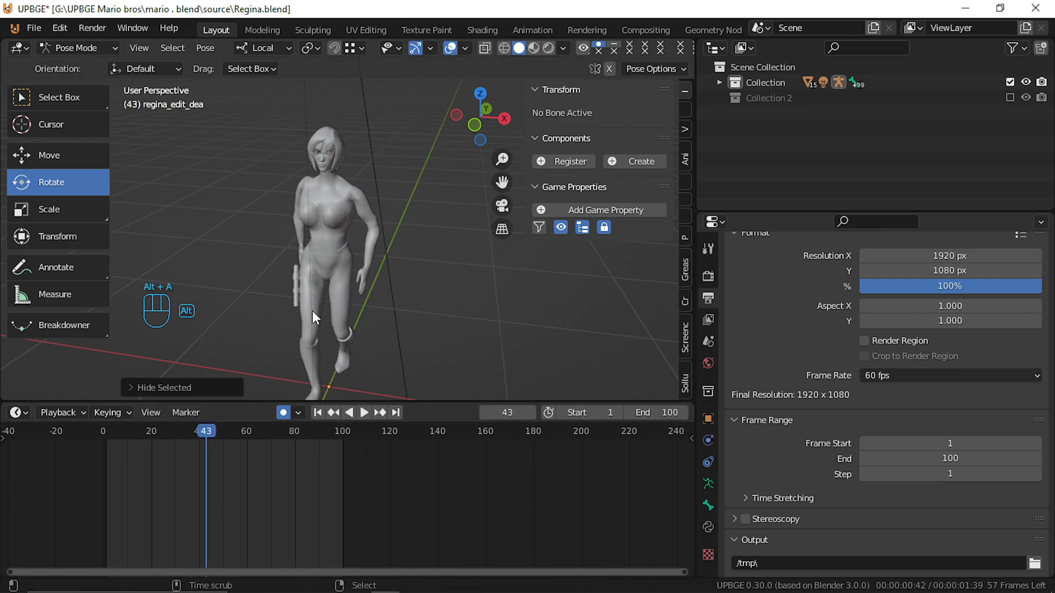
{"action": "key", "text": "alt+h"}
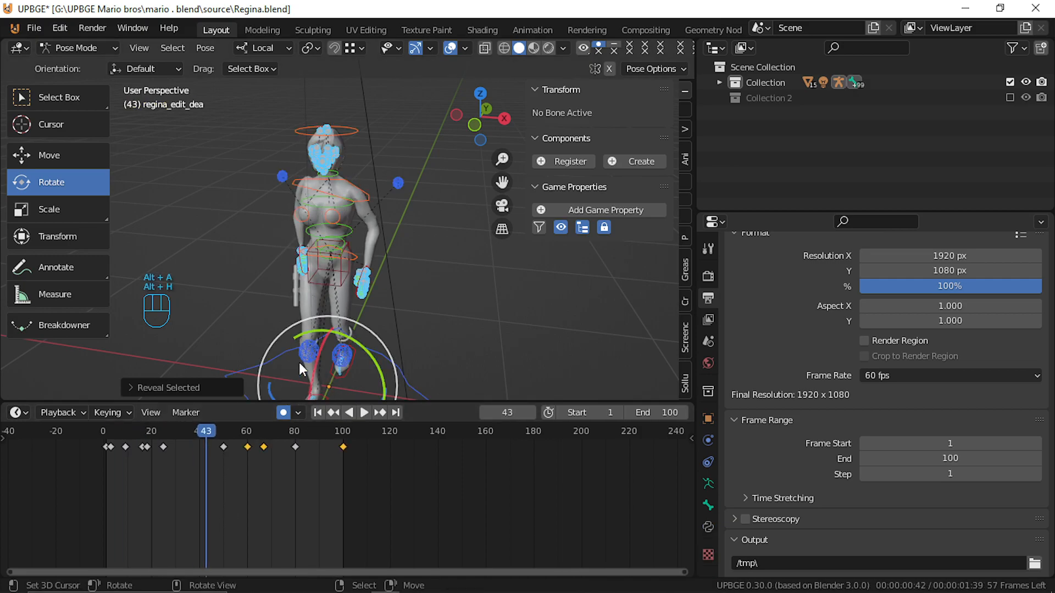
Delete the keyframes at frames 60 and 67 and check the first frames of the walk.
{"action": "left_click", "coordinate": [246, 452]}
{"action": "left_click", "coordinate": [264, 447], "text": "shift"}
{"action": "key", "text": "x"}
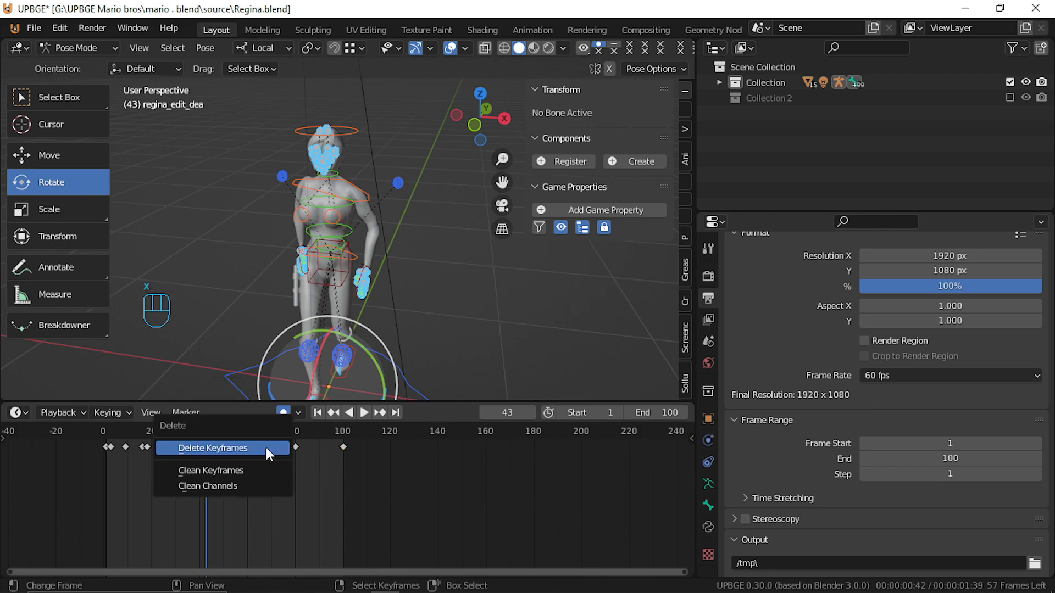
{"action": "left_click", "coordinate": [266, 447]}
{"action": "scroll", "coordinate": [144, 458], "scroll_direction": "up", "scroll_amount": 4}
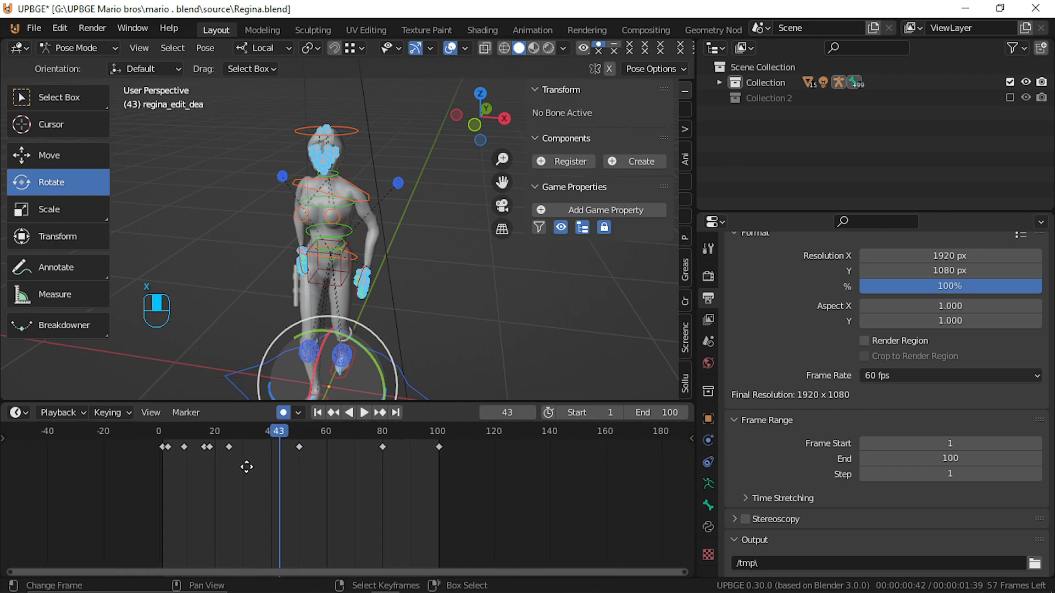
{"action": "left_click", "coordinate": [175, 471]}
{"action": "key", "text": "space"}
{"action": "left_click_drag", "start_coordinate": [169, 472], "coordinate": [99, 486]}
{"action": "key", "text": "space"}
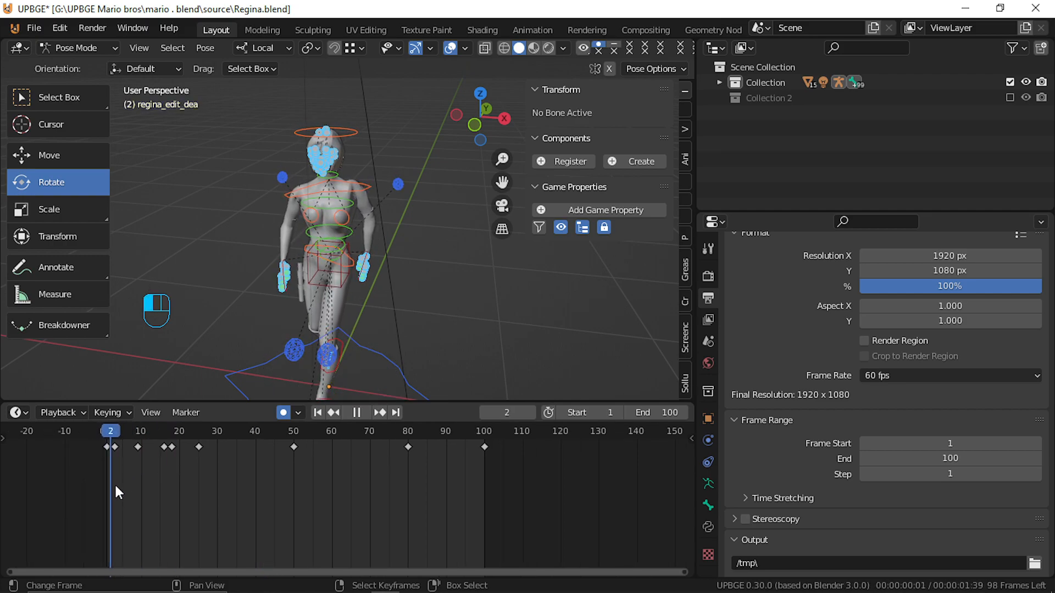
Select both chest bones, delete their keyframes at frames 9 and 16, and return to frame 1.
{"action": "left_click", "coordinate": [118, 479]}
{"action": "left_click", "coordinate": [339, 211]}
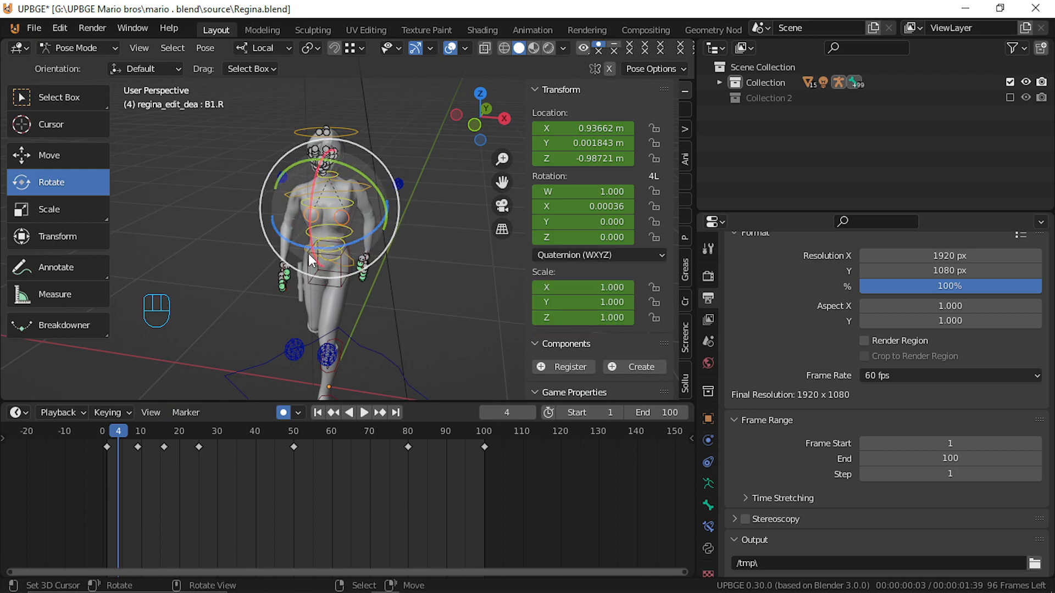
{"action": "right_click", "coordinate": [316, 215]}
{"action": "left_click", "coordinate": [354, 216], "text": "shift"}
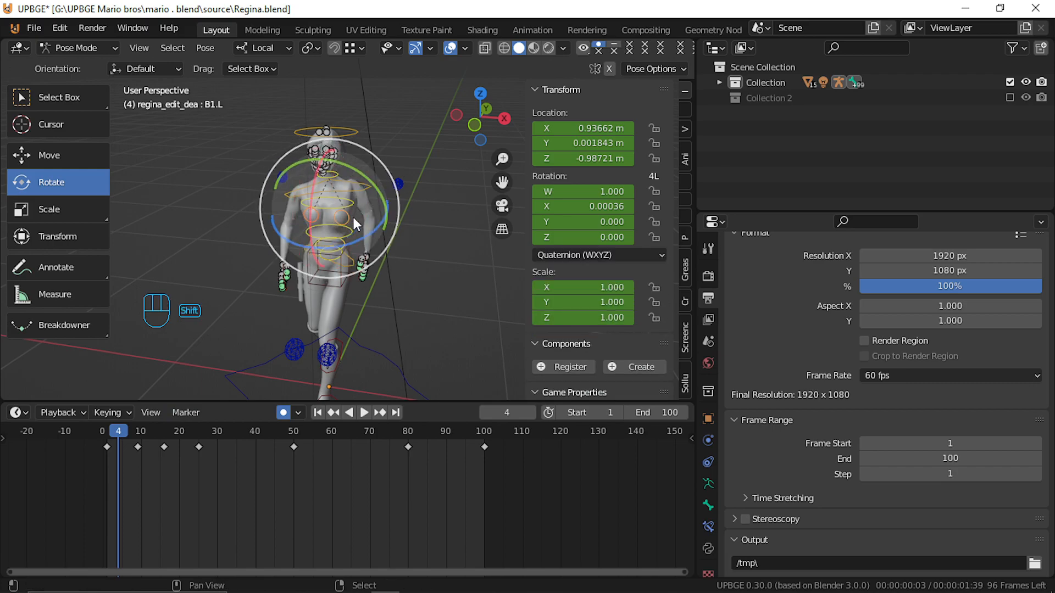
{"action": "left_click", "coordinate": [177, 506]}
{"action": "left_click", "coordinate": [160, 485]}
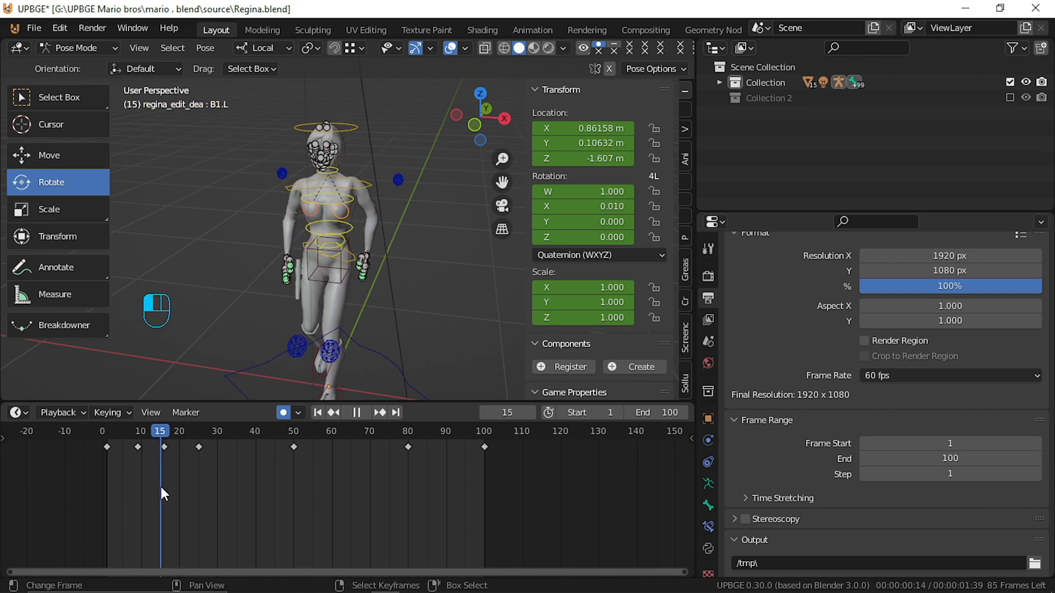
{"action": "left_click", "coordinate": [138, 448], "text": "shift"}
{"action": "key", "text": "x"}
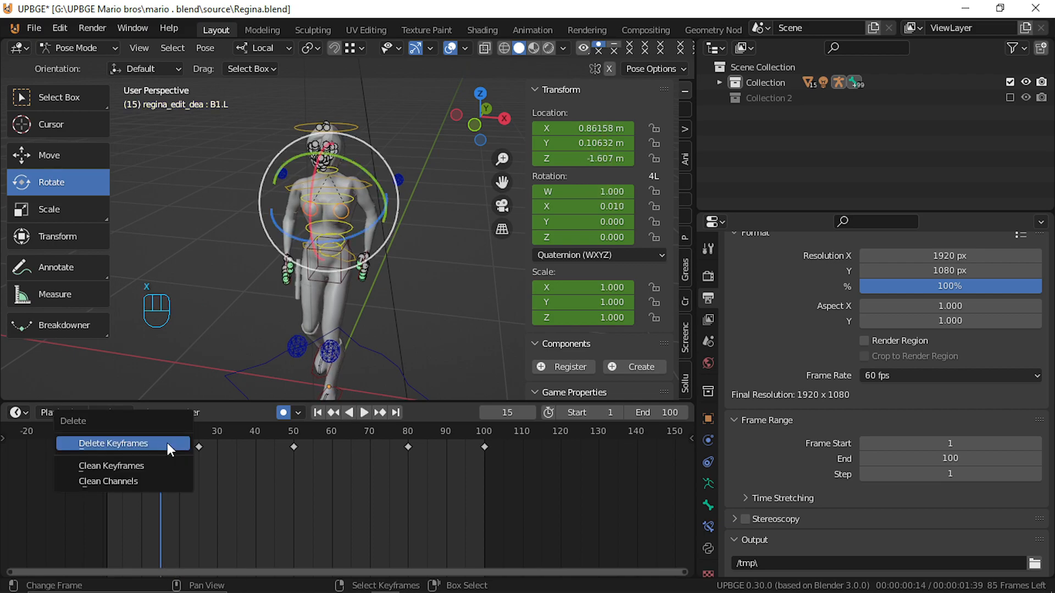
{"action": "left_click", "coordinate": [167, 442]}
{"action": "left_click_drag", "start_coordinate": [172, 470], "coordinate": [107, 479]}
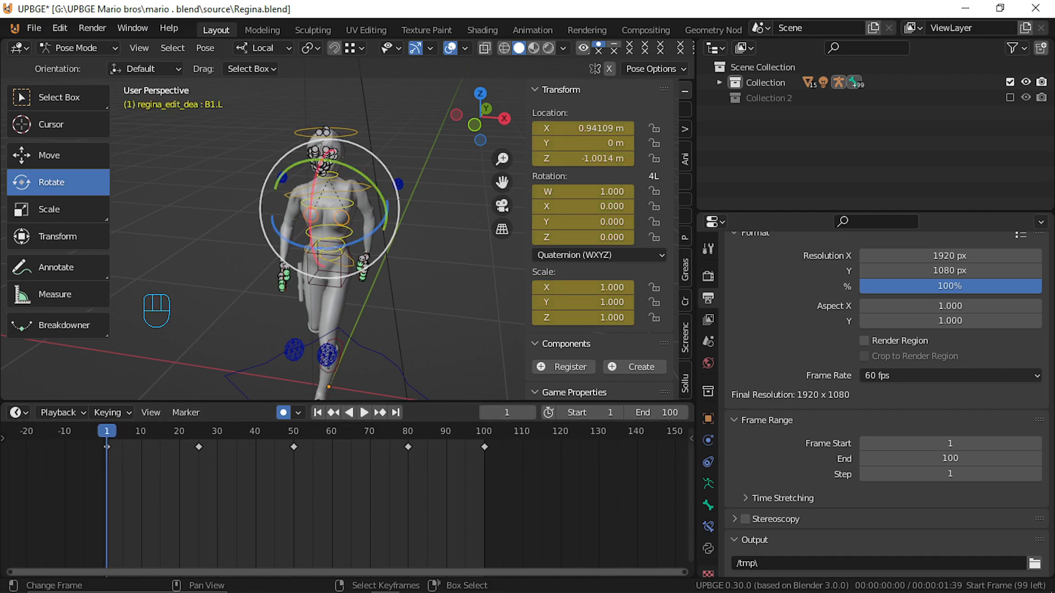
Look through the armature's data settings, from the pose library down to the motion path and Rigify sections.
{"action": "left_click", "coordinate": [707, 496]}
{"action": "left_click", "coordinate": [708, 483]}
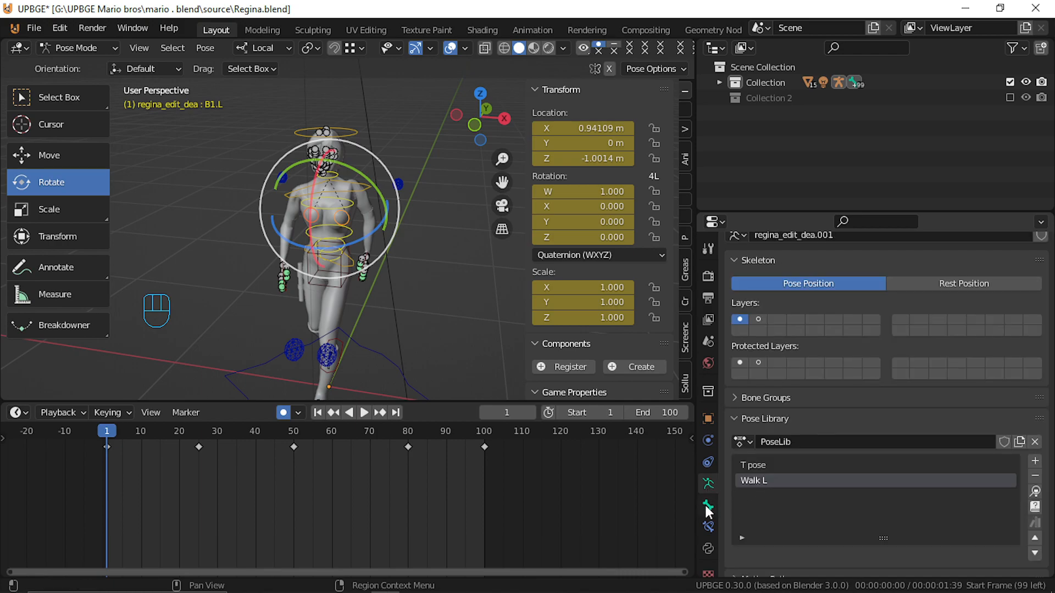
{"action": "scroll", "coordinate": [802, 569], "scroll_direction": "down", "scroll_amount": 8}
{"action": "scroll", "coordinate": [808, 563], "scroll_direction": "down", "scroll_amount": 9}
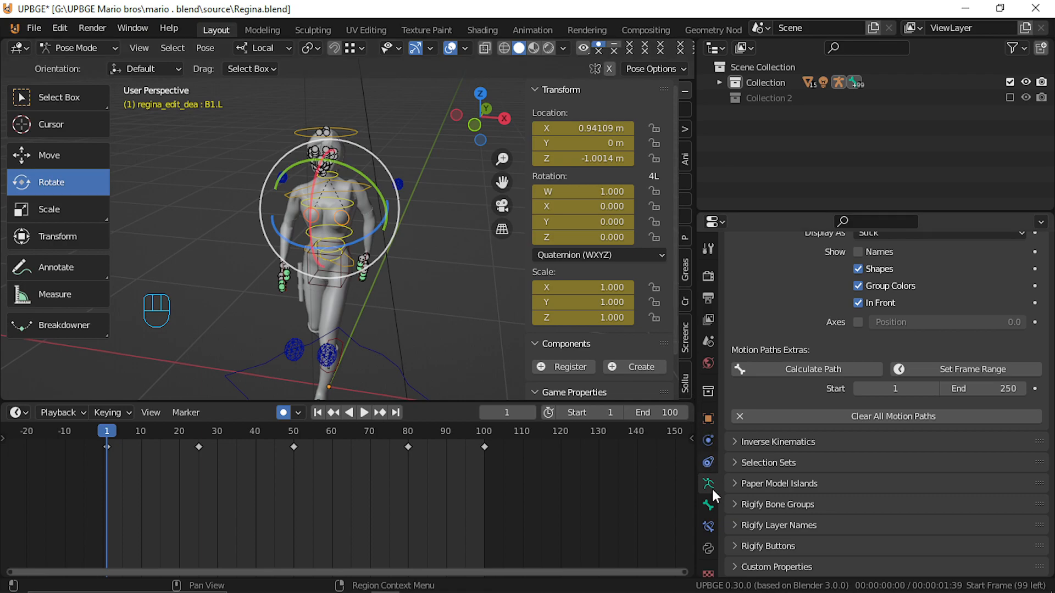
Look through the settings of bone B1.L, collapsing Bone Properties, Custom Shape, Viewport Display and Transform, and open its bone constraints.
{"action": "left_click", "coordinate": [708, 505]}
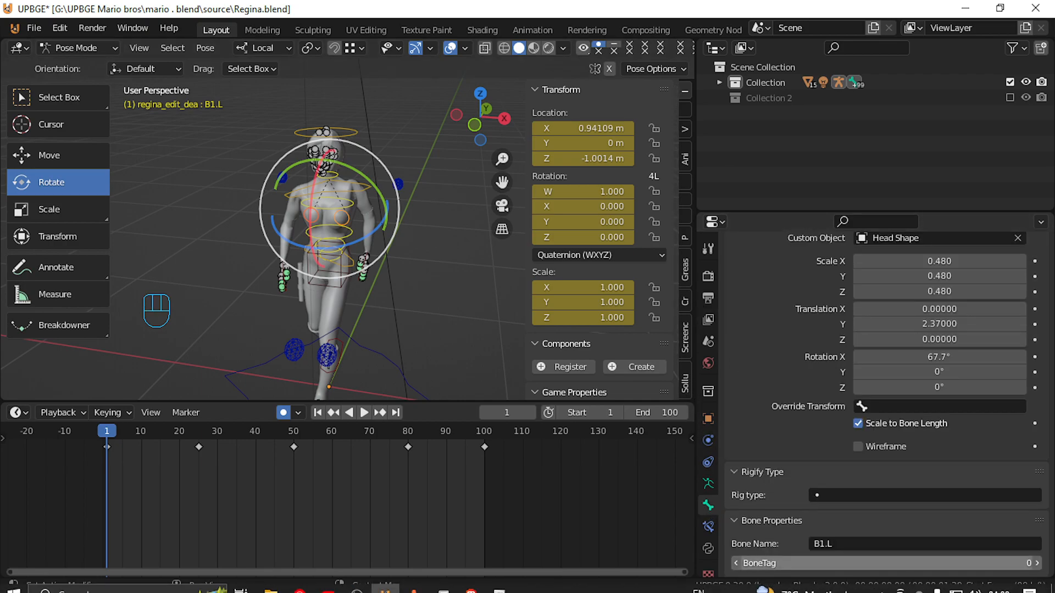
{"action": "scroll", "coordinate": [795, 509], "scroll_direction": "down", "scroll_amount": 5}
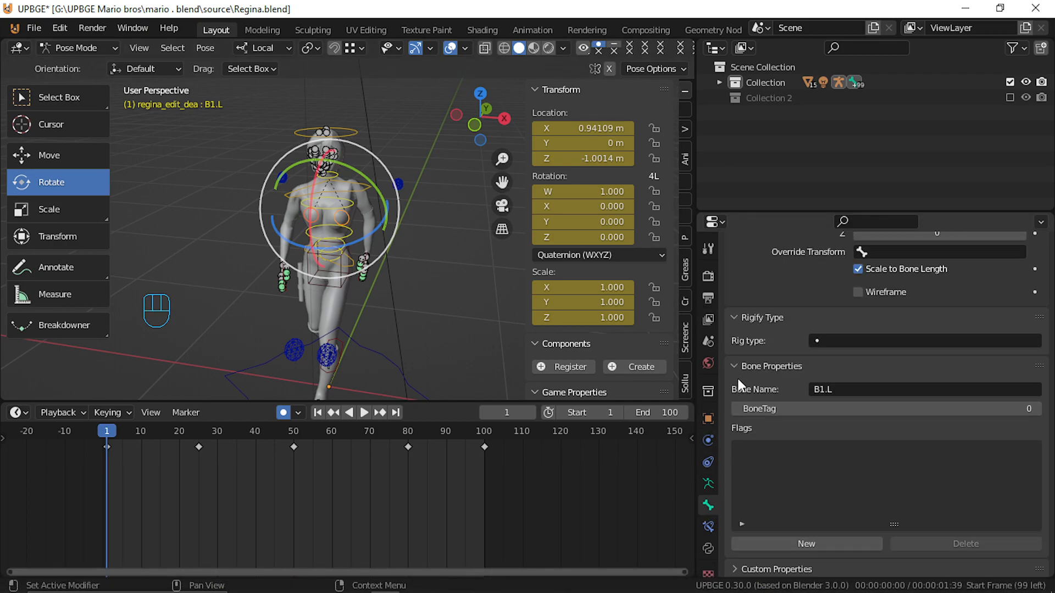
{"action": "left_click", "coordinate": [736, 367]}
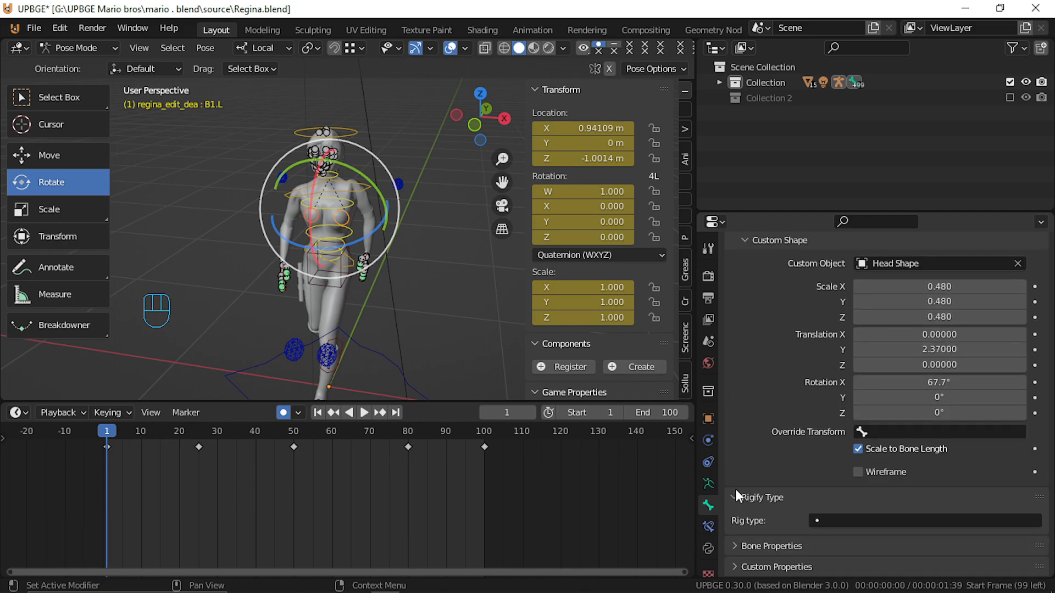
{"action": "left_click", "coordinate": [740, 241]}
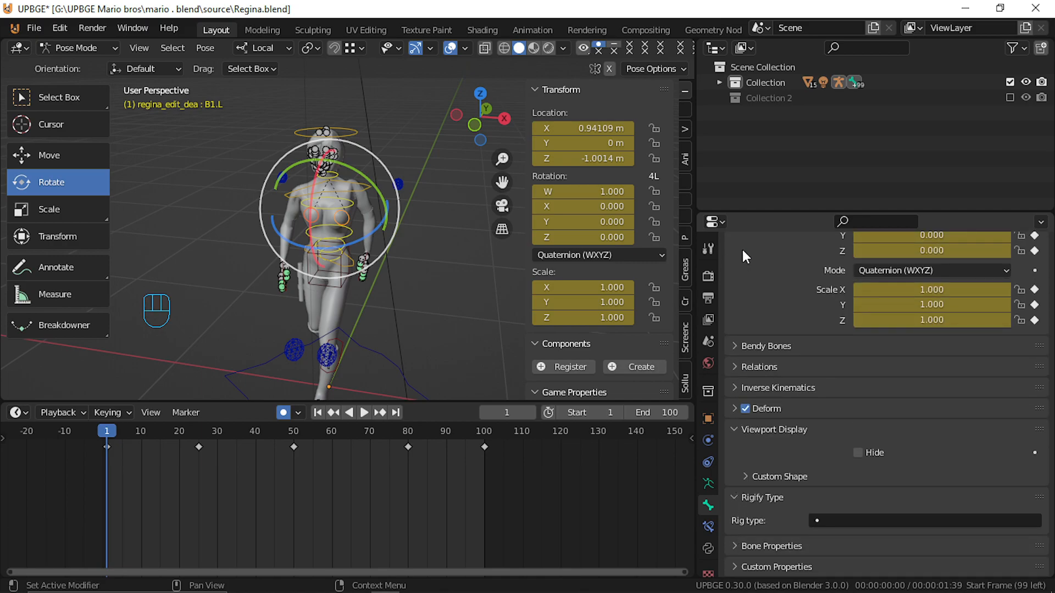
{"action": "scroll", "coordinate": [764, 462], "scroll_direction": "up", "scroll_amount": 2}
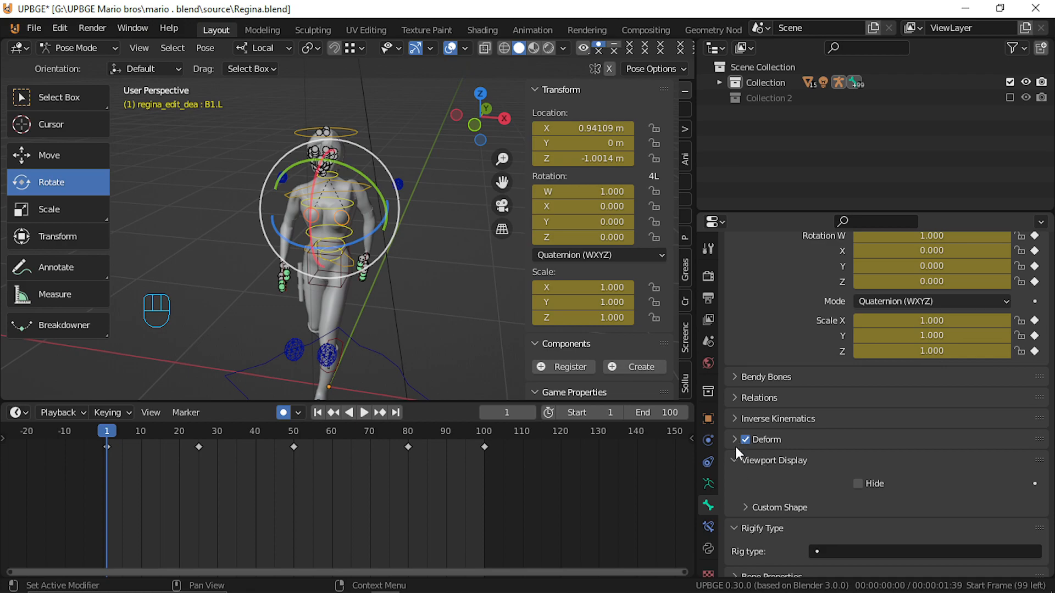
{"action": "left_click", "coordinate": [735, 459]}
{"action": "scroll", "coordinate": [726, 342], "scroll_direction": "up", "scroll_amount": 5}
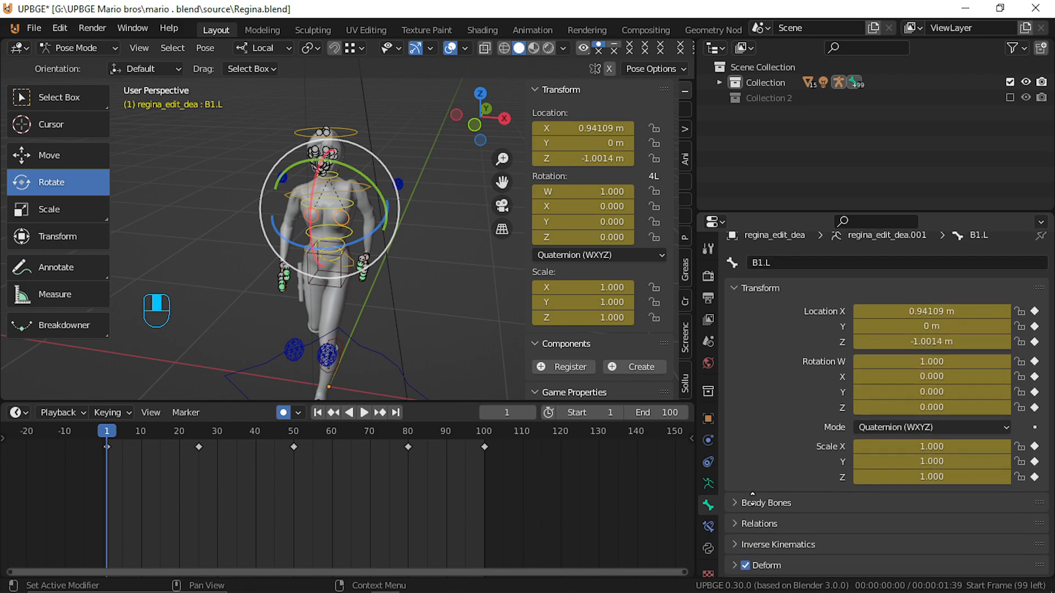
{"action": "left_click", "coordinate": [736, 301]}
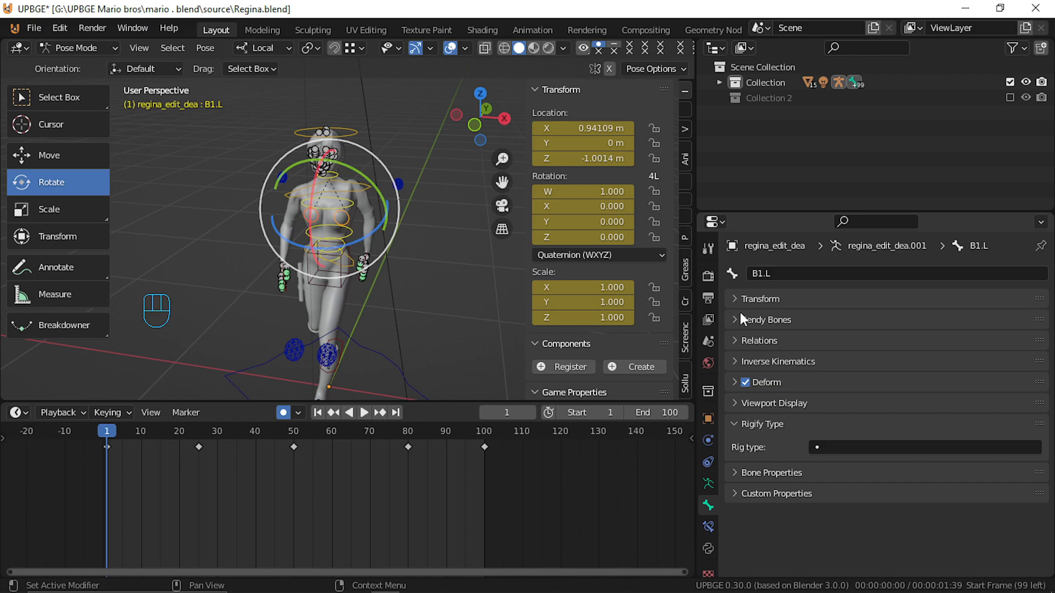
{"action": "left_click", "coordinate": [709, 529]}
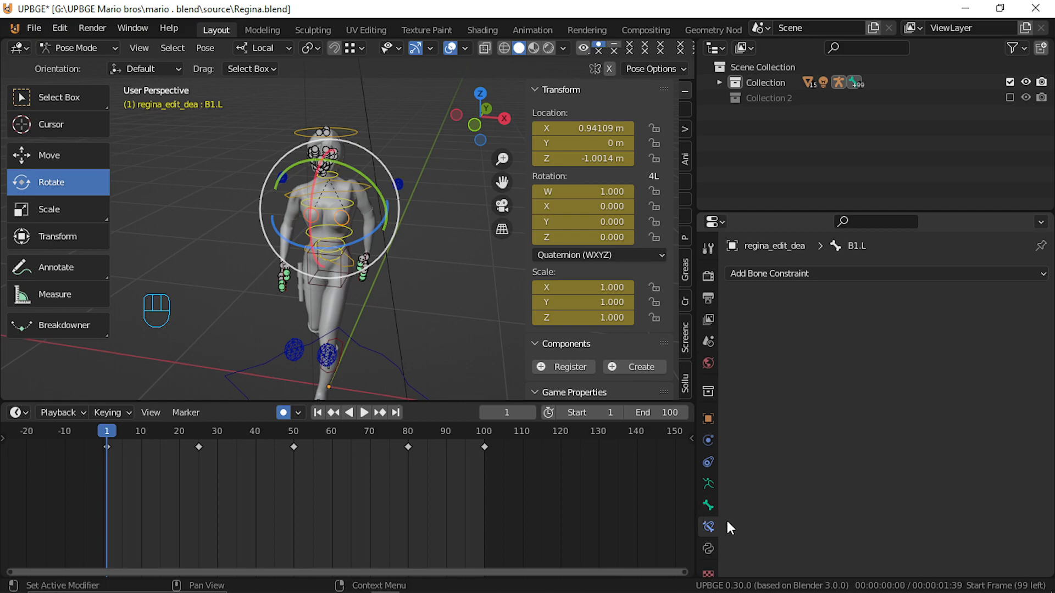
Look through the game properties and the armature's data settings, examining the Paper Model Islands, Inverse Kinematics and Viewport Display sections.
{"action": "left_click", "coordinate": [708, 548]}
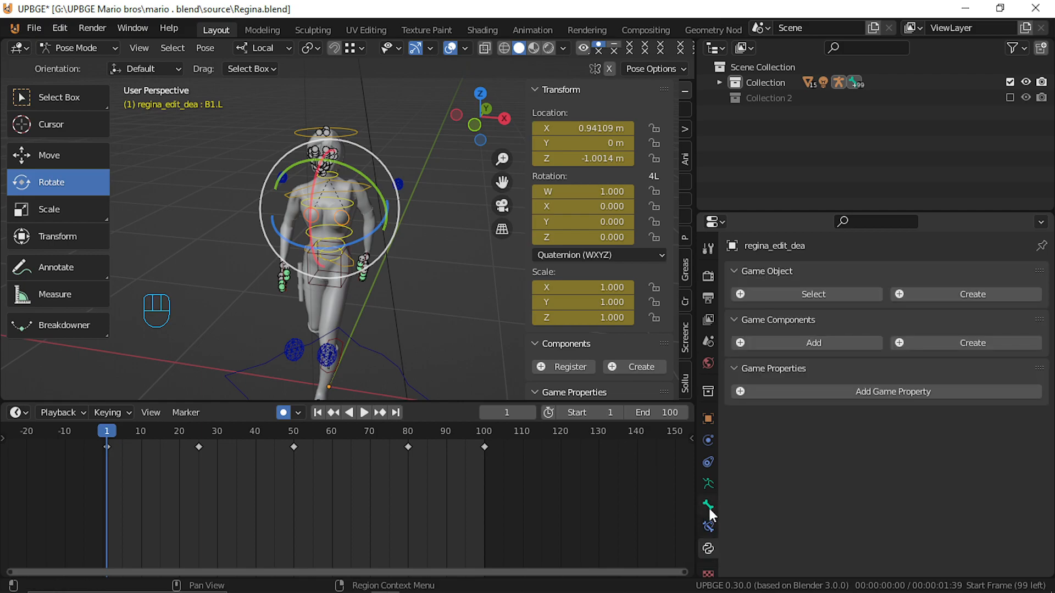
{"action": "left_click", "coordinate": [710, 483]}
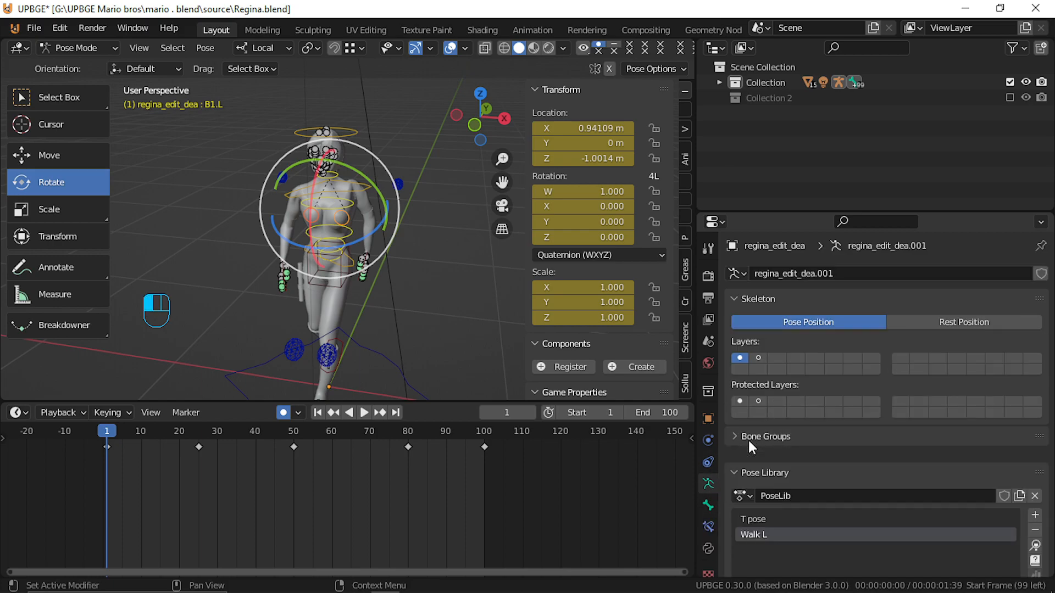
{"action": "scroll", "coordinate": [761, 478], "scroll_direction": "down", "scroll_amount": 8}
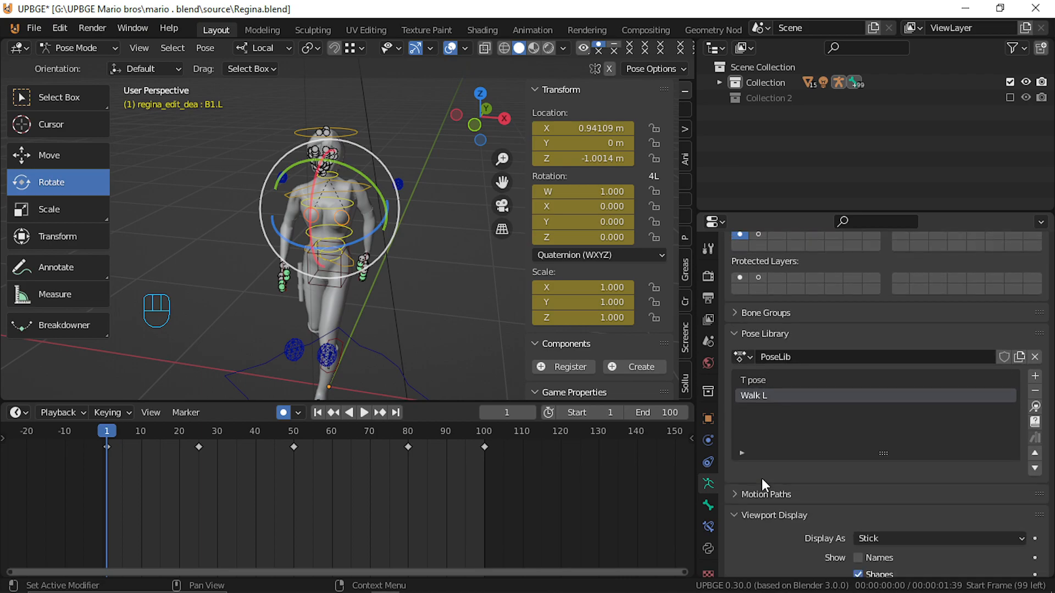
{"action": "left_click", "coordinate": [761, 423]}
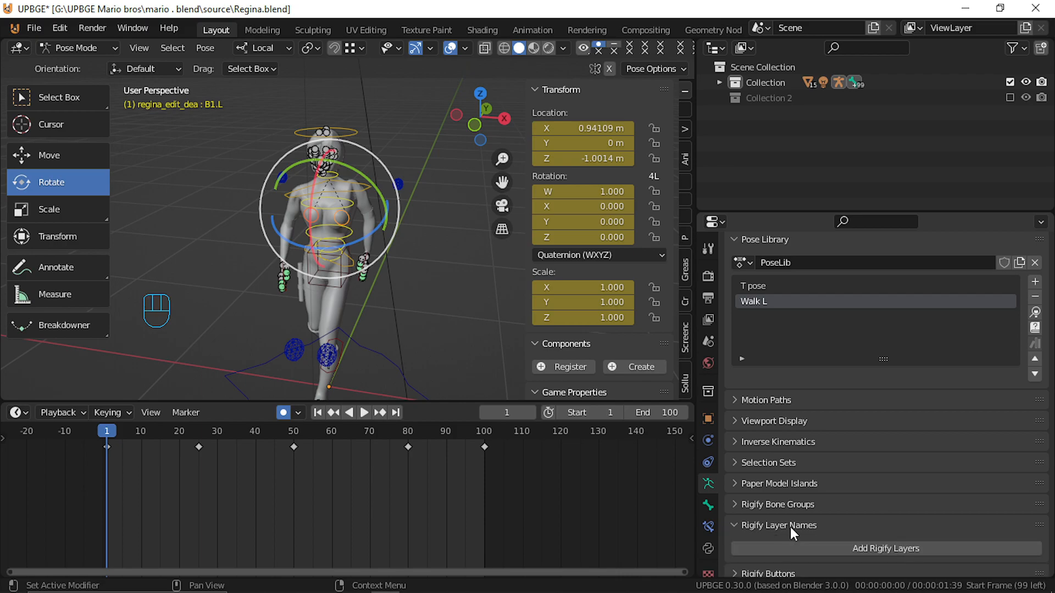
{"action": "left_click", "coordinate": [776, 484]}
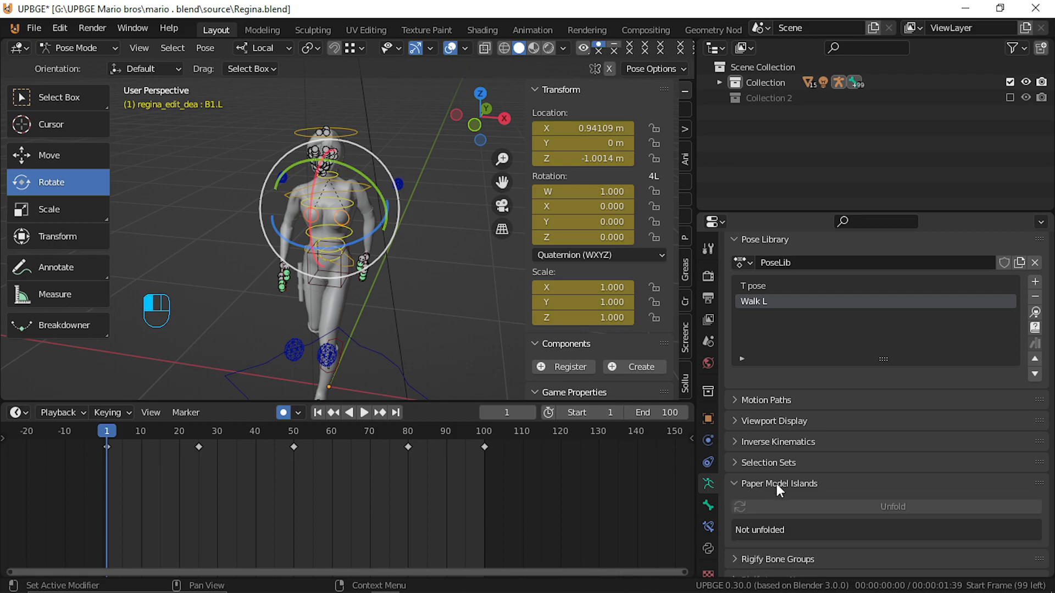
{"action": "left_click", "coordinate": [770, 446]}
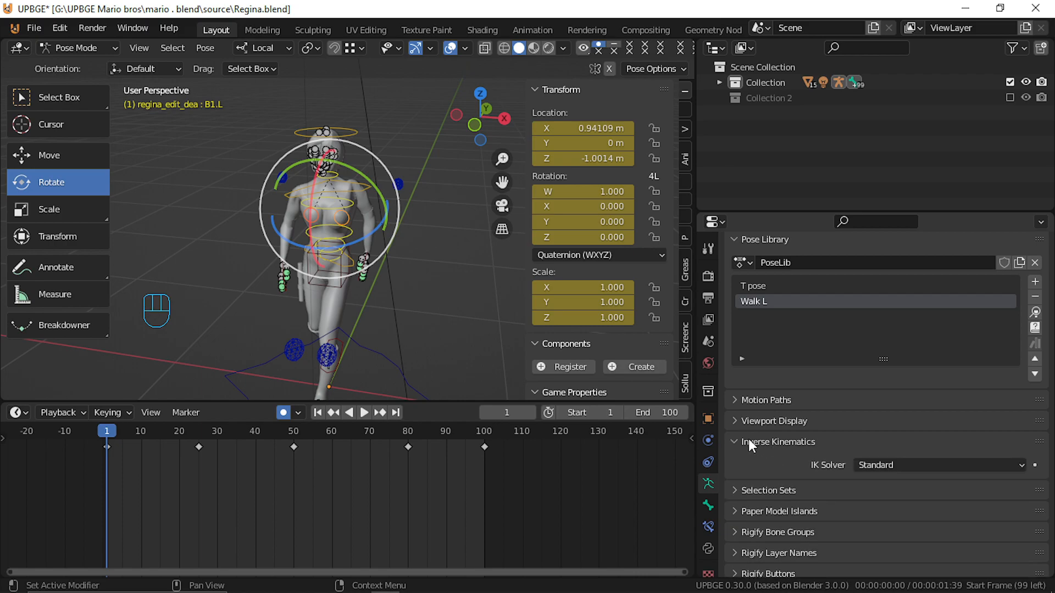
{"action": "left_click", "coordinate": [749, 441]}
{"action": "left_click", "coordinate": [756, 421]}
{"action": "left_click", "coordinate": [756, 421]}
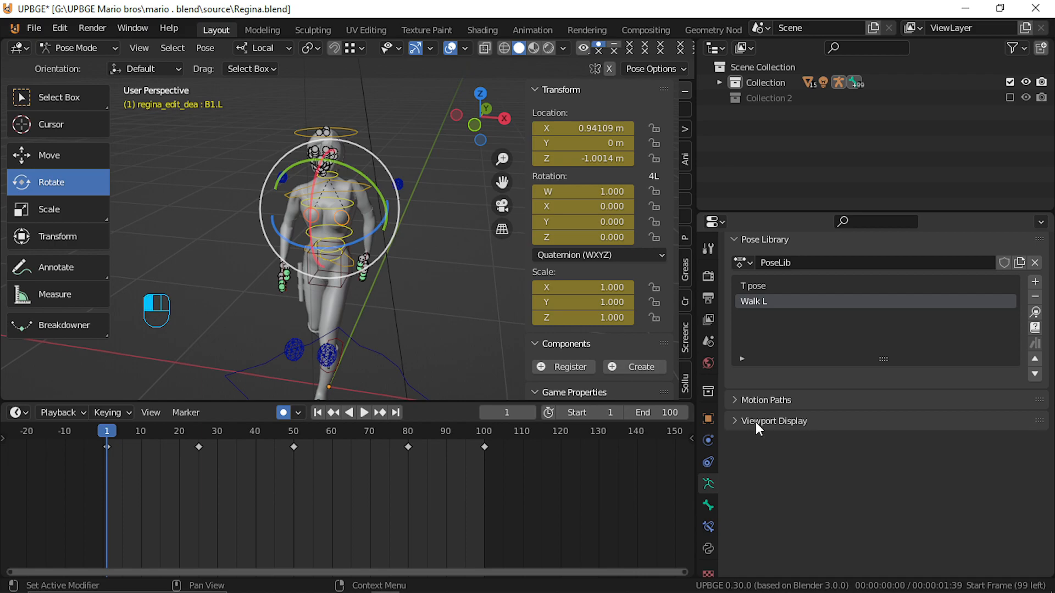
{"action": "scroll", "coordinate": [780, 417], "scroll_direction": "up", "scroll_amount": 4}
{"action": "scroll", "coordinate": [783, 422], "scroll_direction": "up", "scroll_amount": 2}
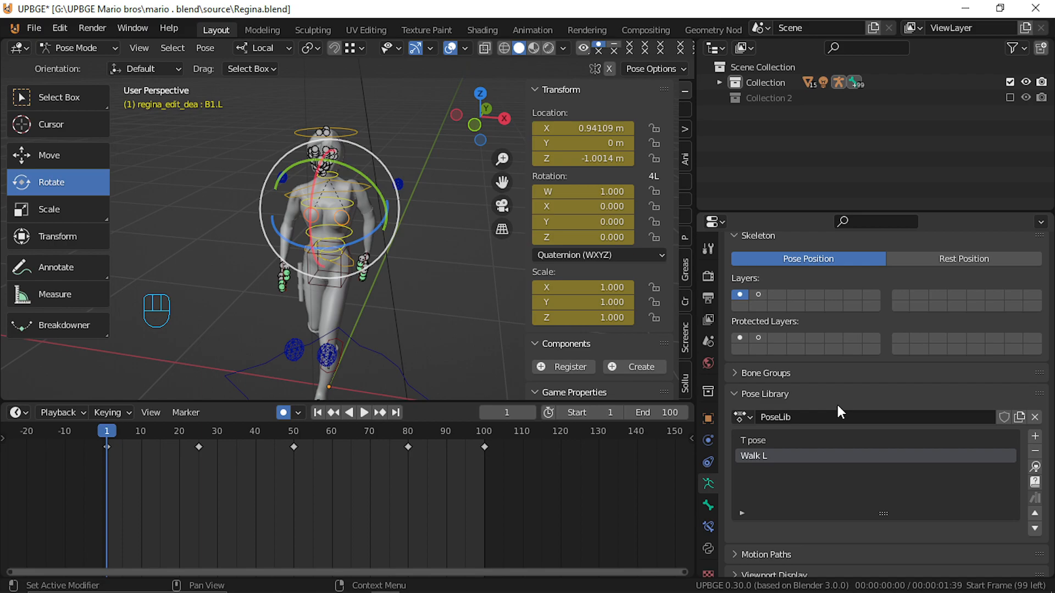
Move both chest bones along their local Z axis at frame 16 and shift the new keyframe to frame 11.
{"action": "key", "text": "alt+q"}
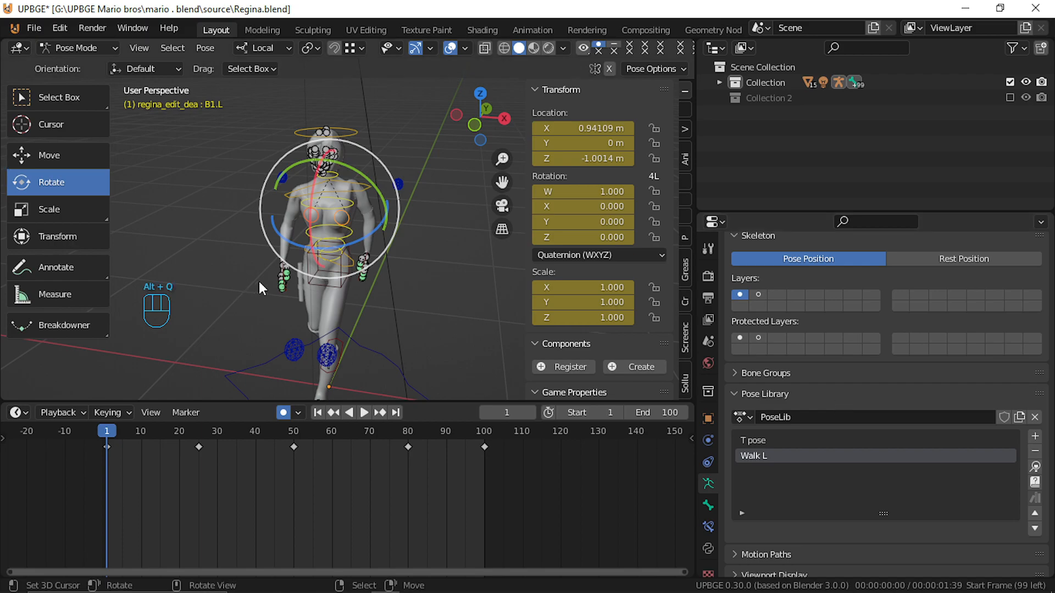
{"action": "key", "text": "alt+a"}
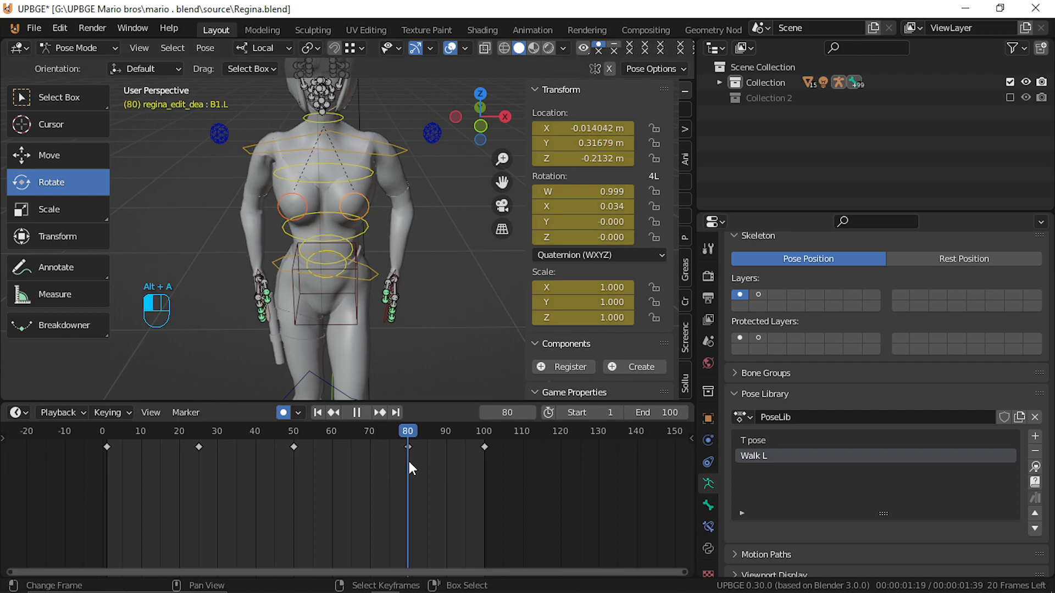
{"action": "left_click_drag", "start_coordinate": [408, 462], "coordinate": [163, 487]}
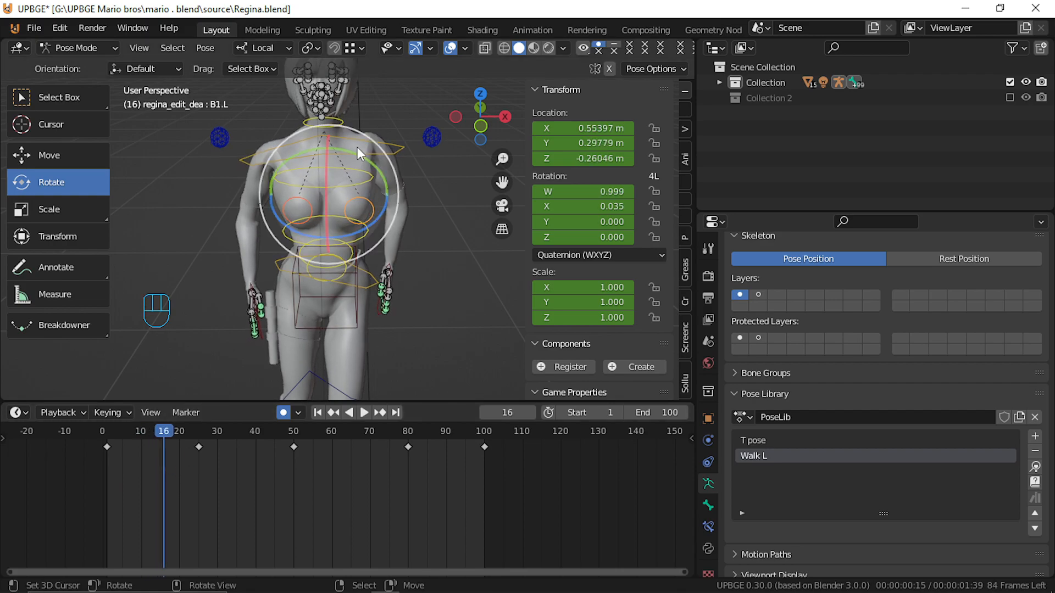
{"action": "key", "text": "g"}
{"action": "key", "text": "z"}
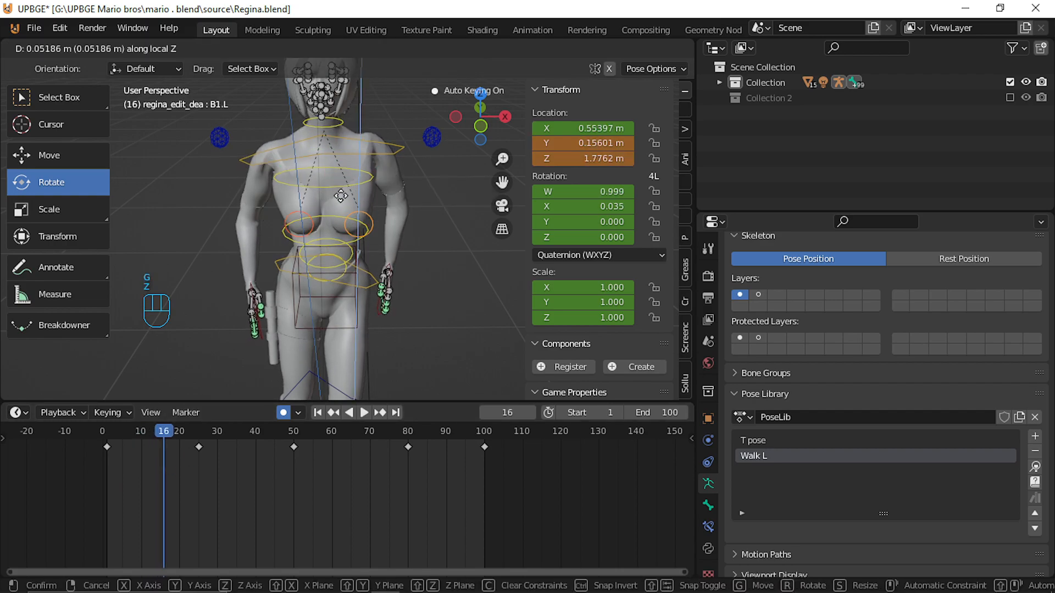
{"action": "left_click", "coordinate": [333, 175]}
{"action": "key", "text": "alt+a"}
{"action": "key", "text": "alt+a"}
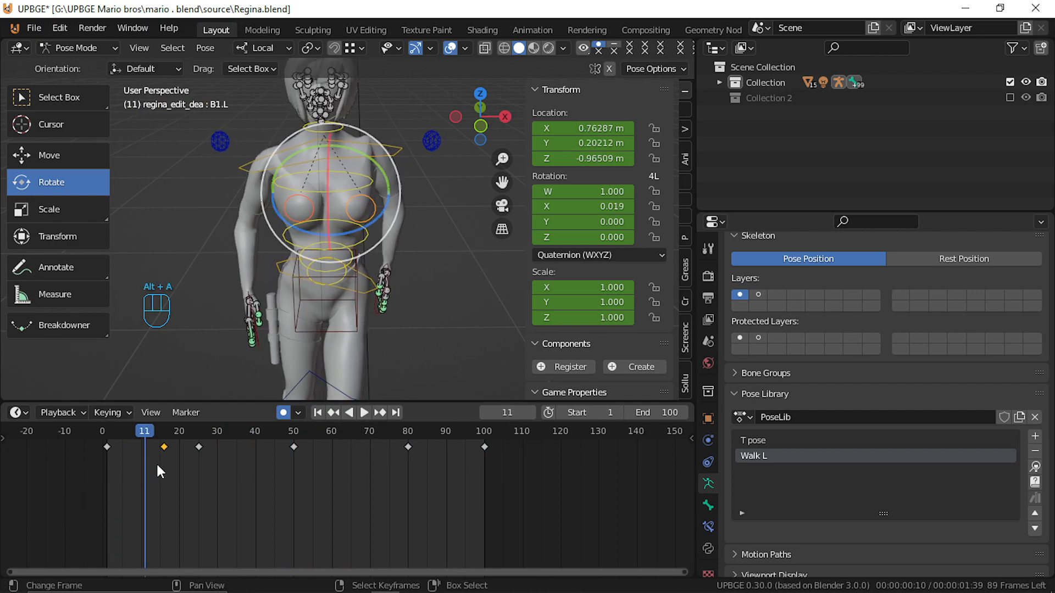
{"action": "key", "text": "g"}
{"action": "left_click", "coordinate": [138, 463]}
{"action": "key", "text": "alt+a"}
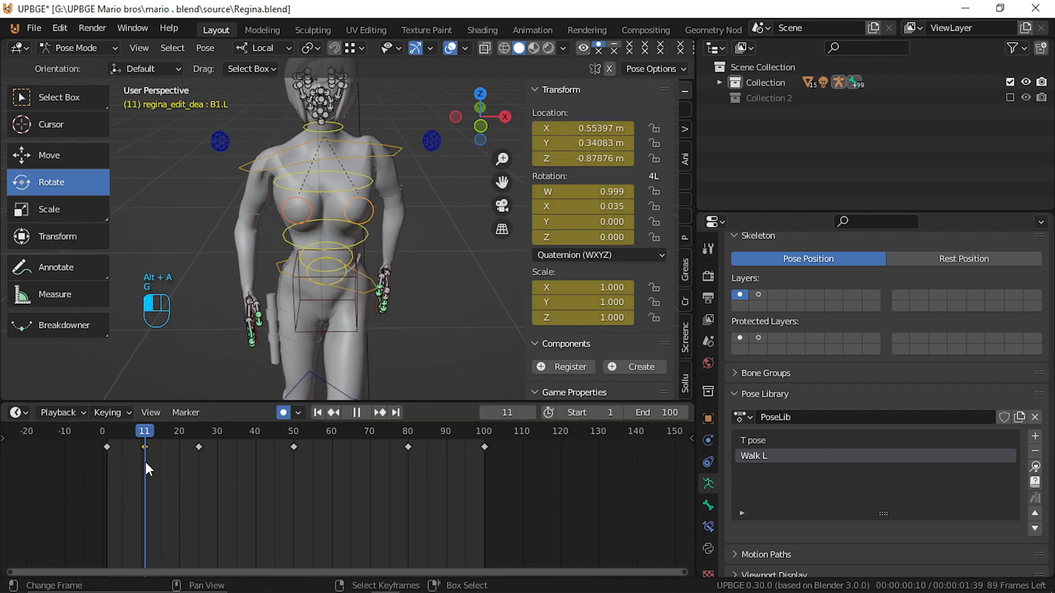
Raise both chest bones about 0.02 m along global Z at frame 20 and play the walk back.
{"action": "left_click_drag", "start_coordinate": [145, 462], "coordinate": [180, 462]}
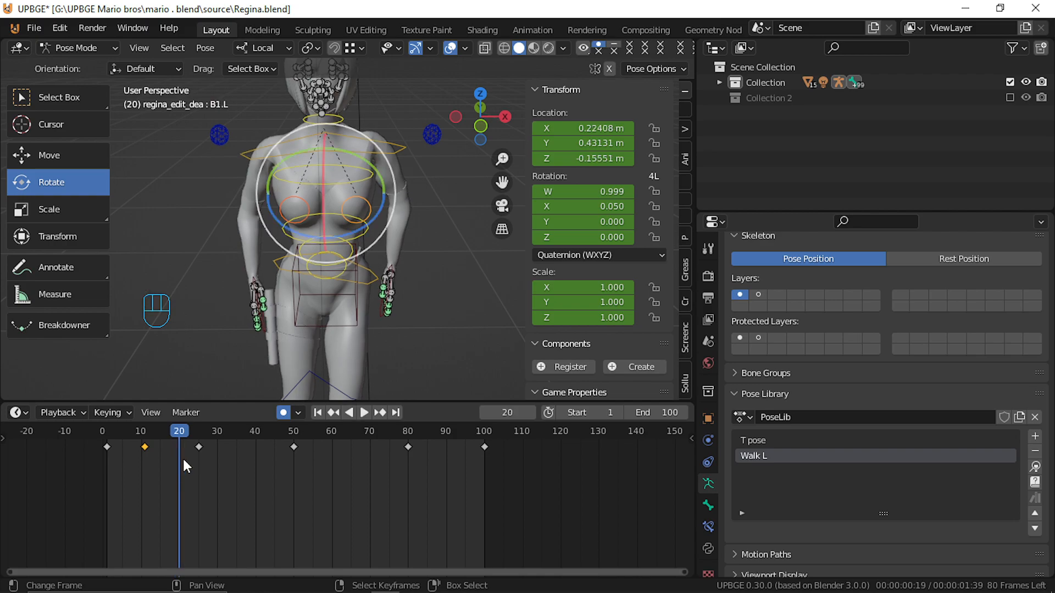
{"action": "key", "text": "g"}
{"action": "key", "text": "z"}
{"action": "key", "text": "z"}
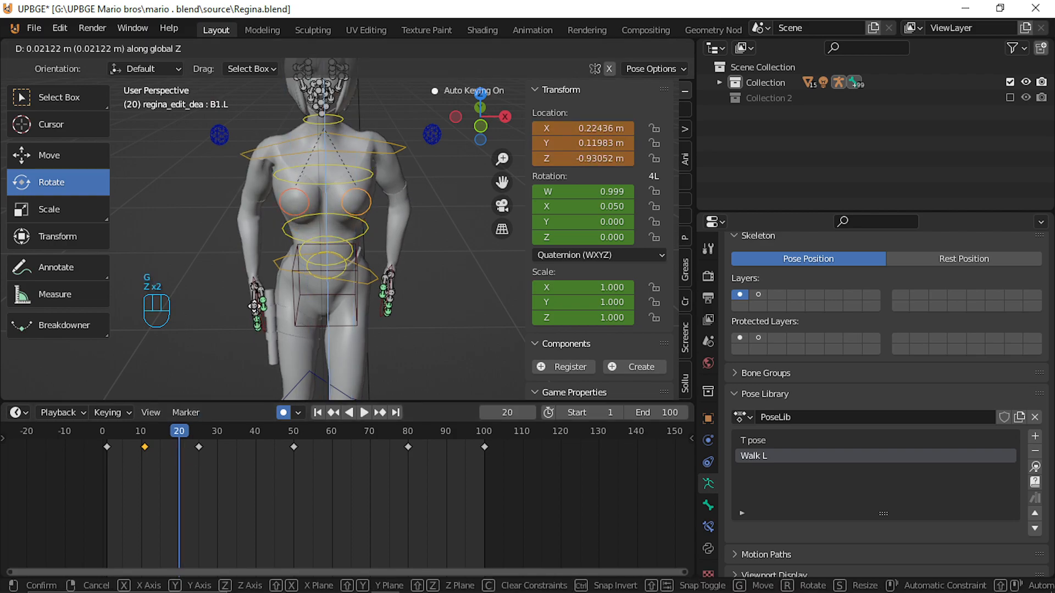
{"action": "left_click", "coordinate": [254, 306]}
{"action": "left_click_drag", "start_coordinate": [178, 459], "coordinate": [81, 469]}
{"action": "key", "text": "alt+a"}
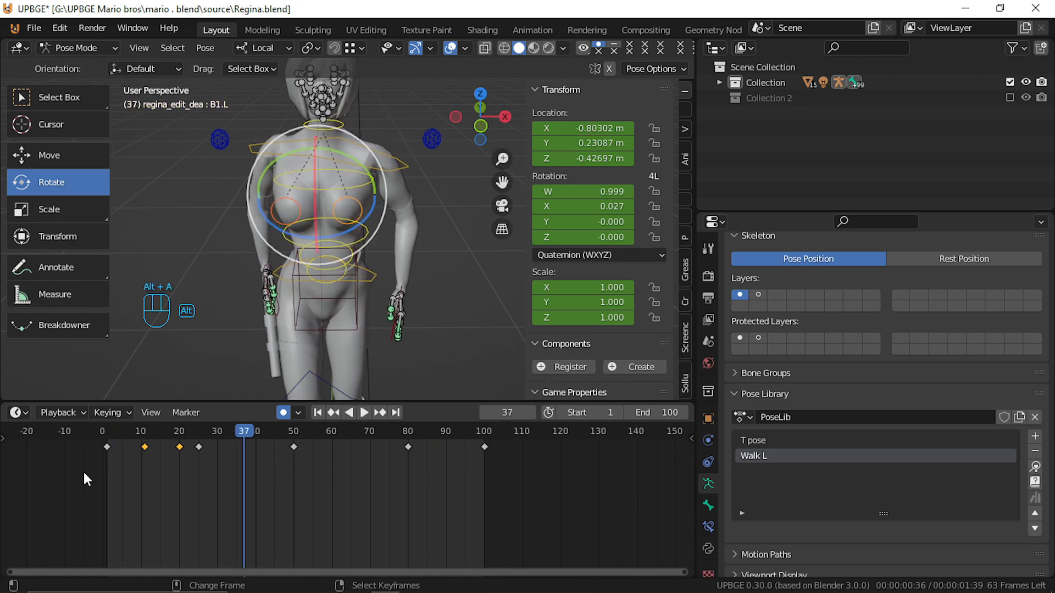
Add chest-bone motion by moving both bones along local Z at frames 37, 59 and 68.
{"action": "key", "text": "g"}
{"action": "key", "text": "z"}
{"action": "left_click", "coordinate": [290, 297]}
{"action": "left_click_drag", "start_coordinate": [248, 435], "coordinate": [225, 450]}
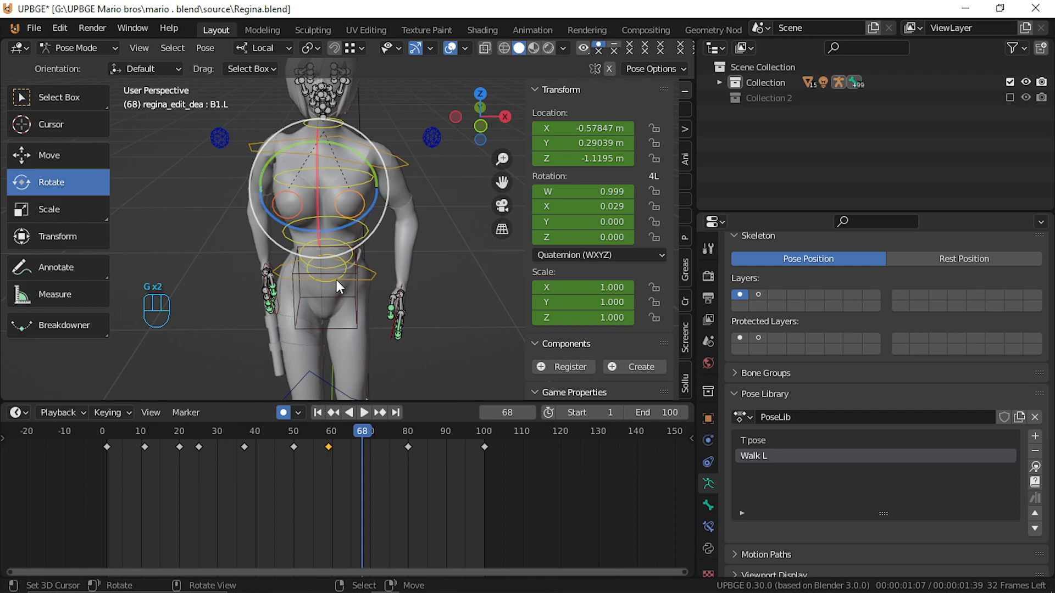
{"action": "key", "text": "g"}
{"action": "key", "text": "z"}
{"action": "left_click", "coordinate": [330, 276]}
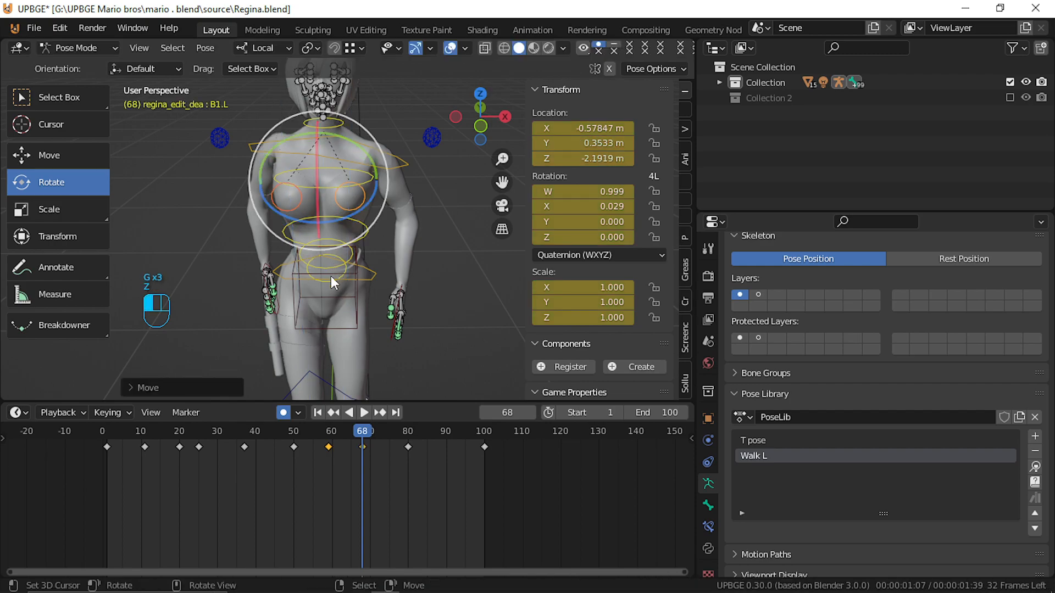
Play the walk, readjust both chest bones along local Z at frame 68, and play it back again.
{"action": "key", "text": "alt+a"}
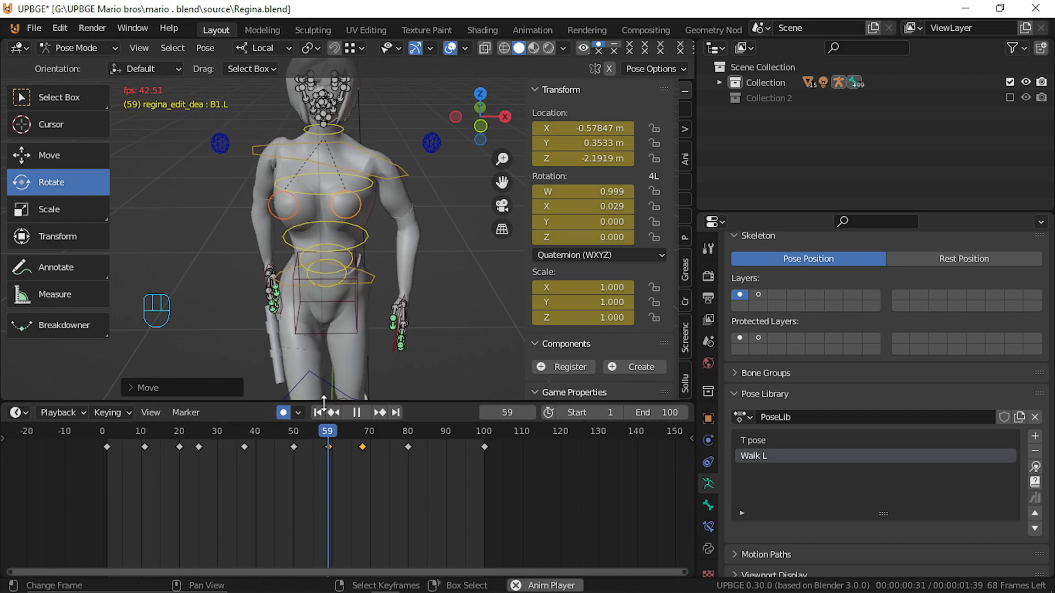
{"action": "key", "text": "alt+a"}
{"action": "left_click", "coordinate": [360, 449]}
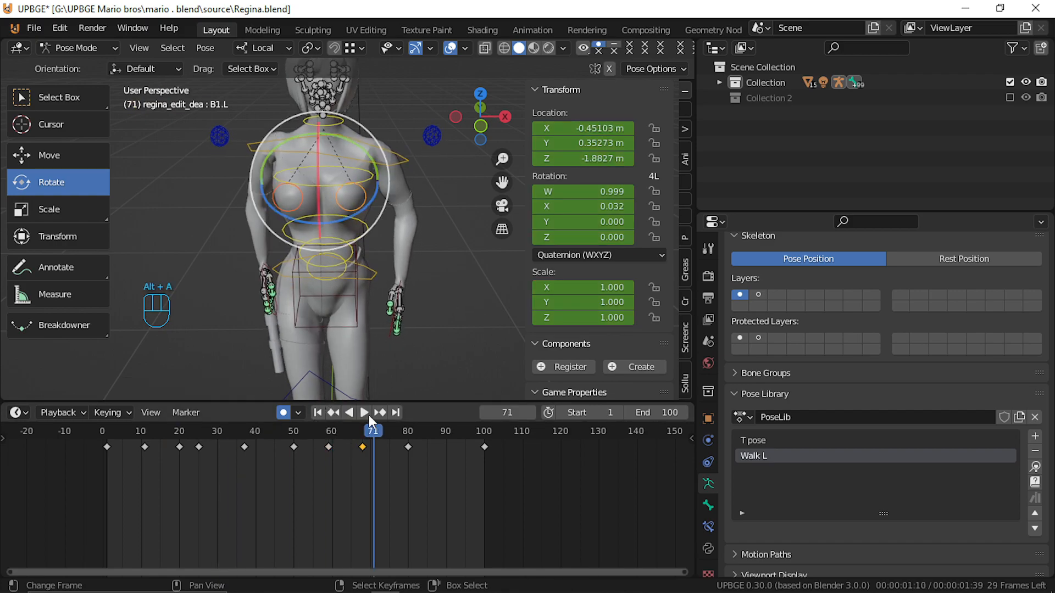
{"action": "left_click", "coordinate": [362, 486]}
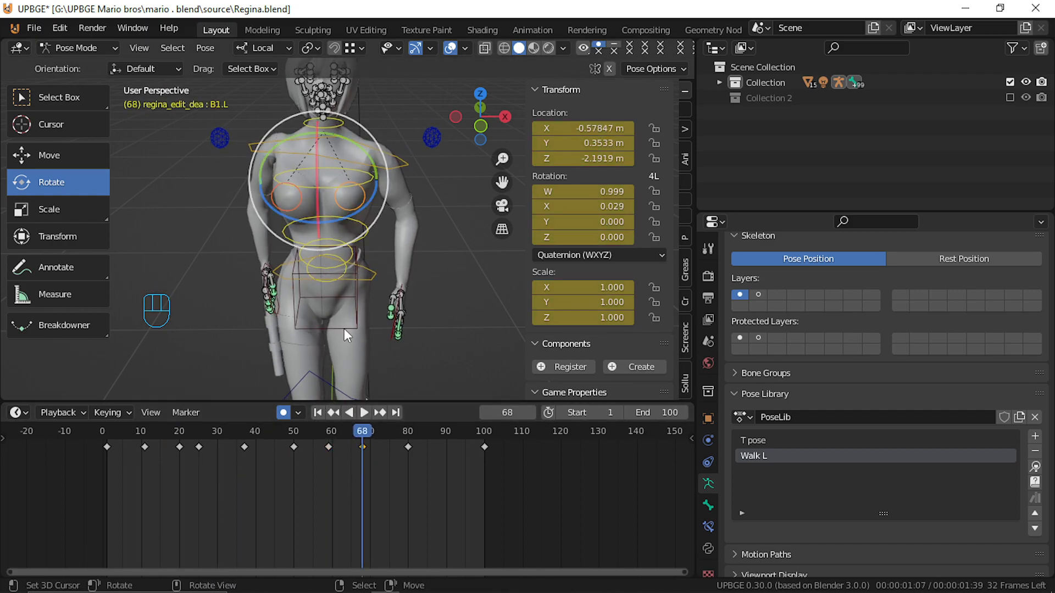
{"action": "key", "text": "g"}
{"action": "key", "text": "z"}
{"action": "left_click", "coordinate": [340, 306]}
{"action": "left_click_drag", "start_coordinate": [365, 432], "coordinate": [270, 448]}
{"action": "key", "text": "alt+a"}
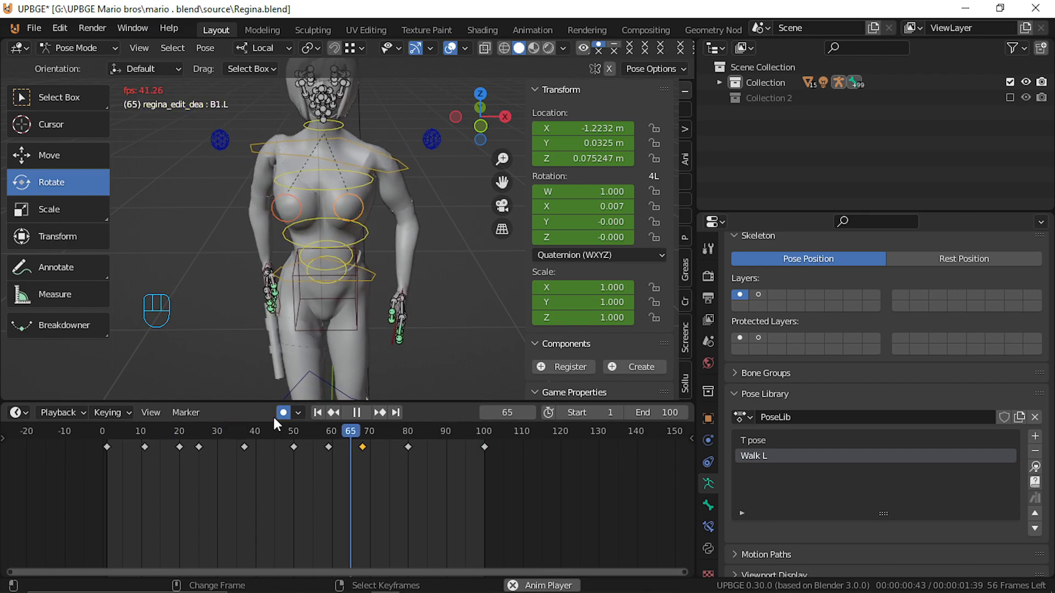
{"action": "key", "text": "alt+a"}
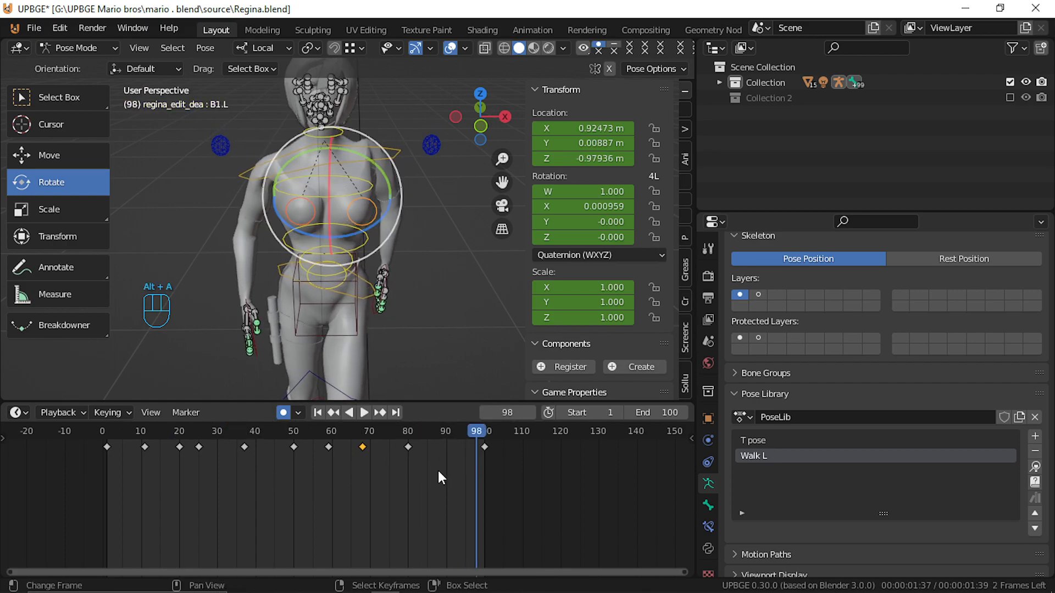
Set the current frame to 90 to work on the gap between the last two keyframes.
{"action": "mouse_move", "coordinate": [437, 470]}
{"action": "left_mouse_down"}
{"action": "mouse_move", "coordinate": [427, 473]}
{"action": "mouse_move", "coordinate": [439, 467]}
{"action": "left_mouse_up"}
{"action": "middle_click_drag", "start_coordinate": [328, 268], "coordinate": [193, 261]}
{"action": "left_click_drag", "start_coordinate": [424, 456], "coordinate": [446, 464]}
{"action": "middle_click_drag", "start_coordinate": [354, 332], "coordinate": [378, 210]}
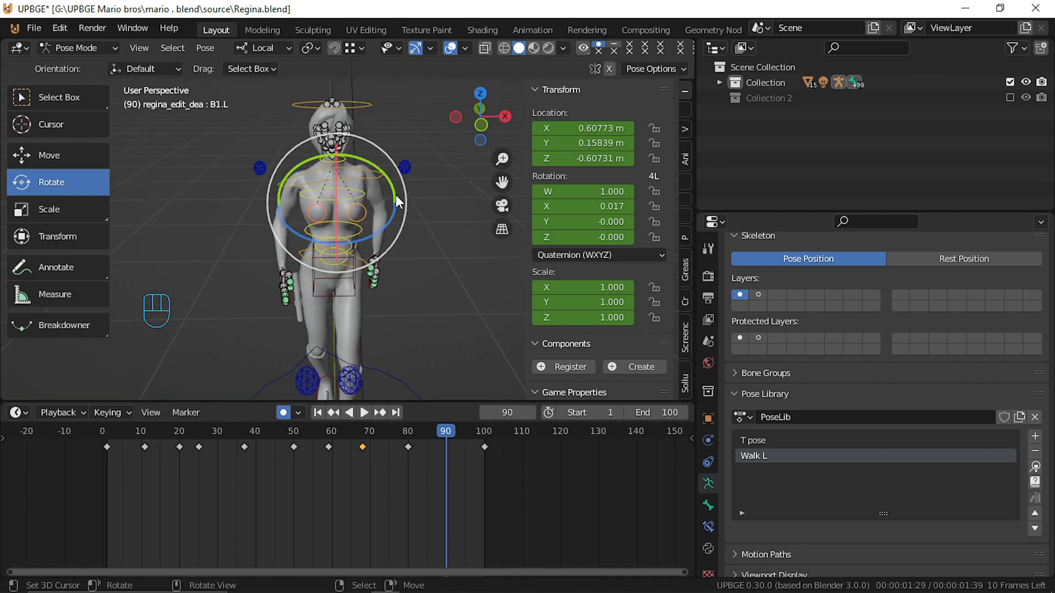
{"action": "key", "text": "r"}
{"action": "key", "text": "Escape"}
{"action": "key", "text": "r"}
{"action": "key", "text": "z"}
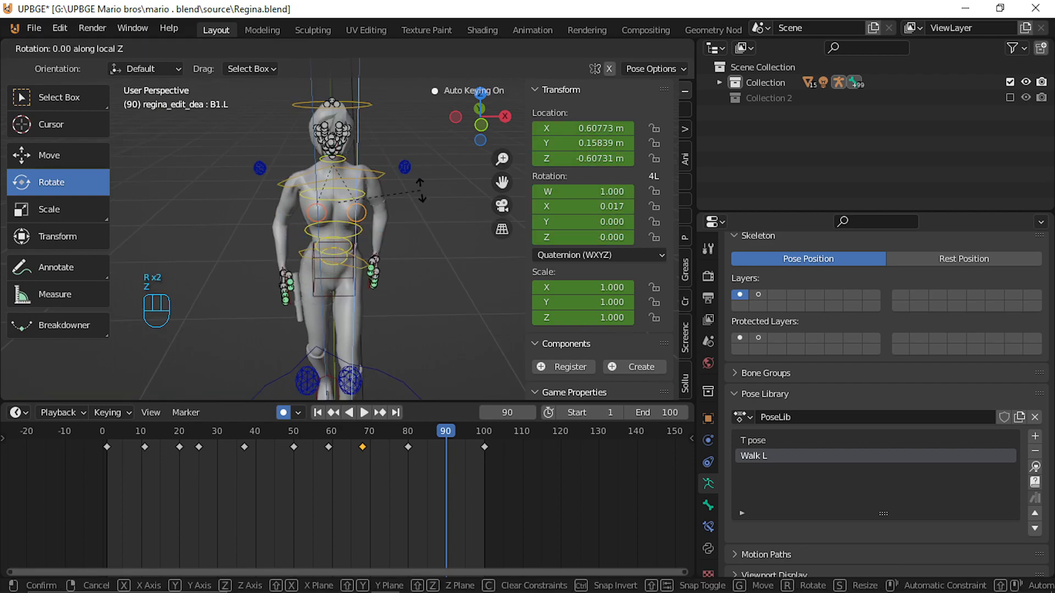
{"action": "right_click", "coordinate": [430, 188]}
Move both chest bones slightly along local Z at frame 90 and play the walk back.
{"action": "key", "text": "g"}
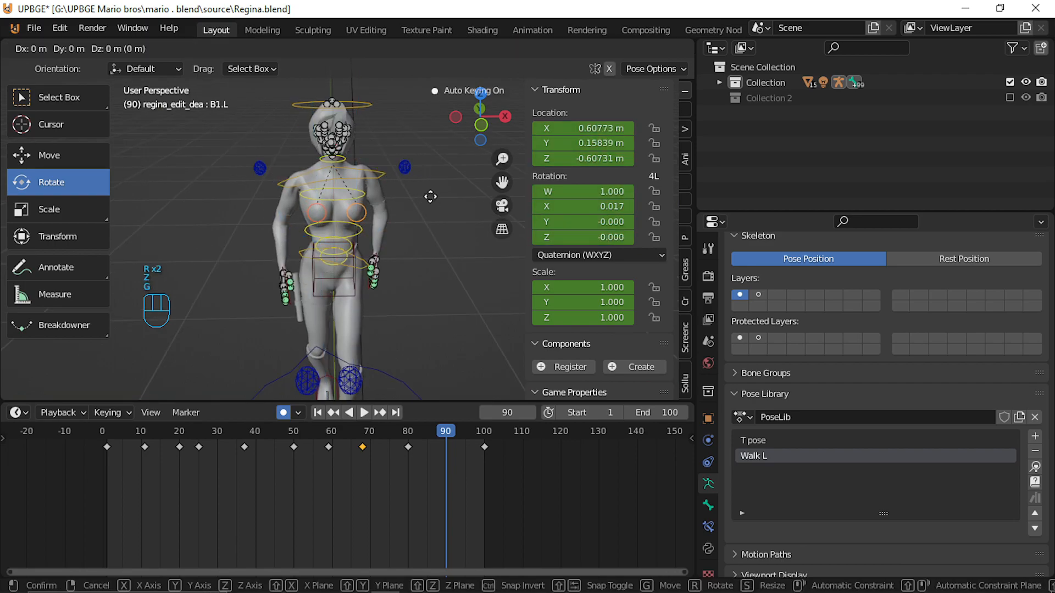
{"action": "key", "text": "z"}
{"action": "left_click", "coordinate": [441, 185]}
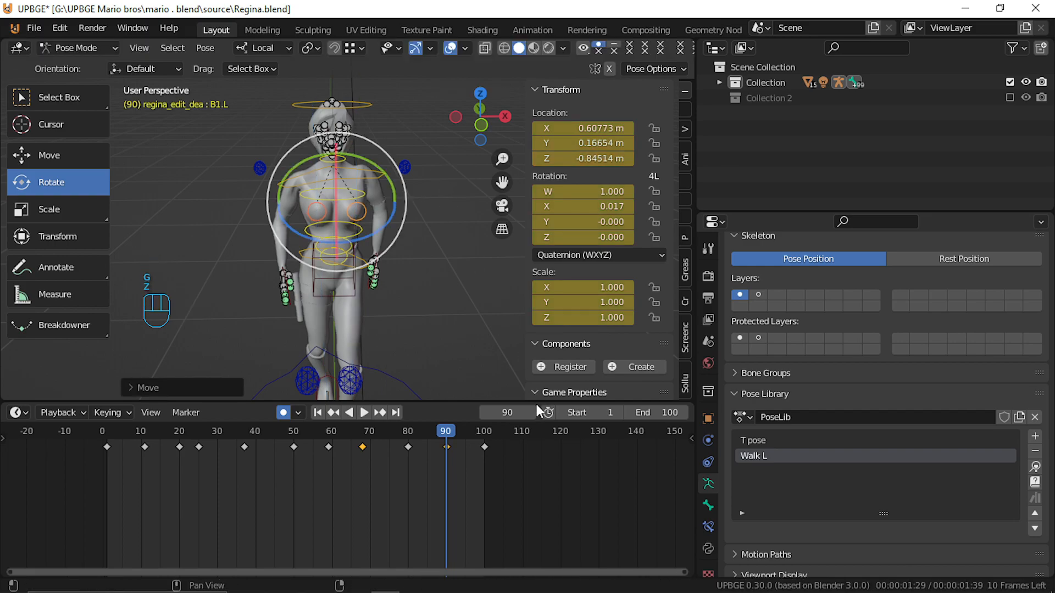
{"action": "key", "text": "alt+a"}
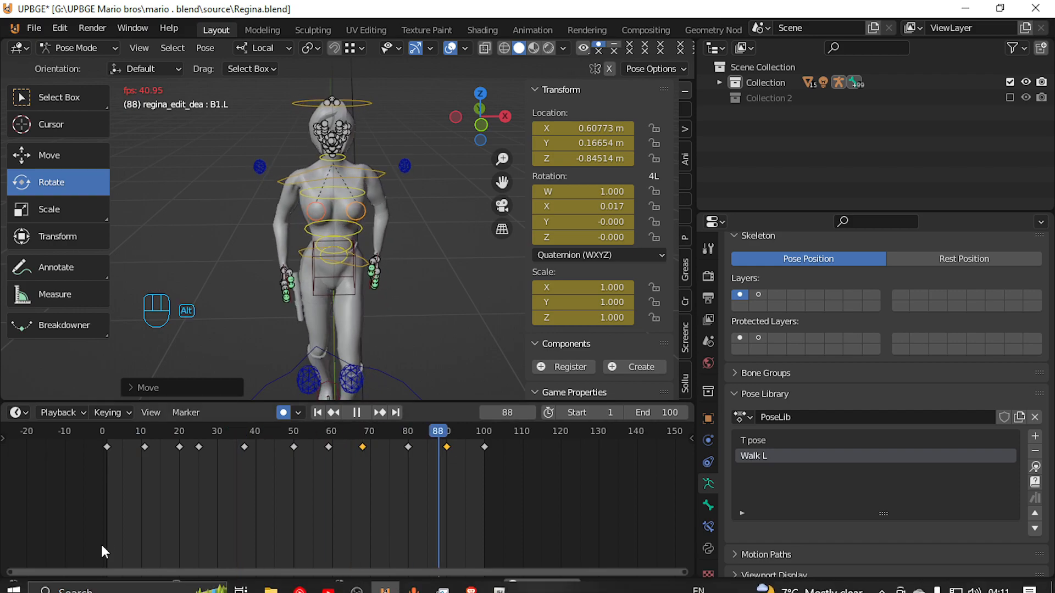
{"action": "key", "text": "alt+a"}
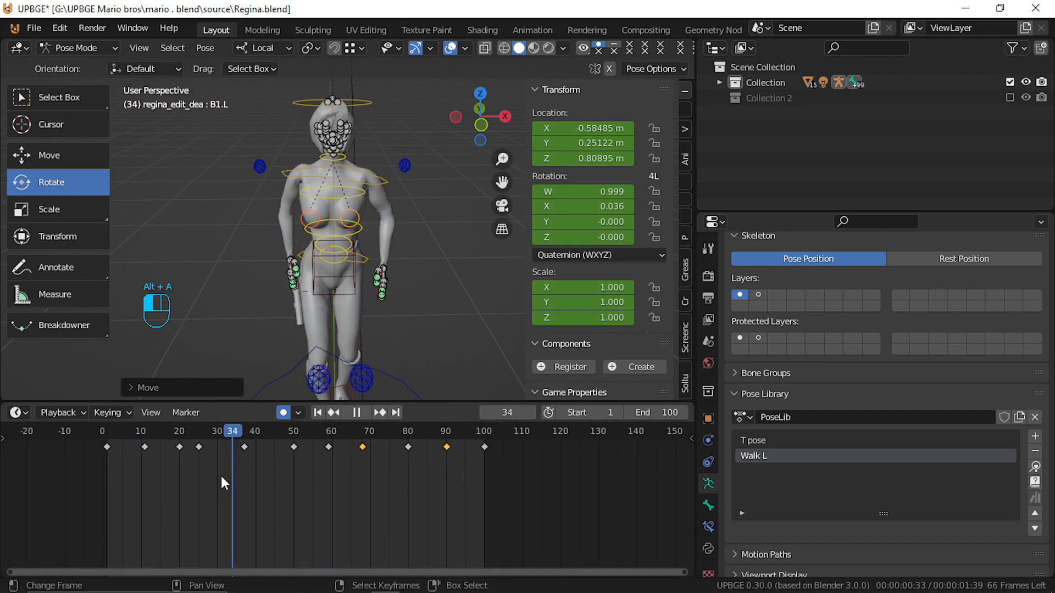
Shift the chest bones' keyframe at frame 25 to frame 30 and play the walk back.
{"action": "left_click", "coordinate": [200, 476]}
{"action": "left_click", "coordinate": [198, 447]}
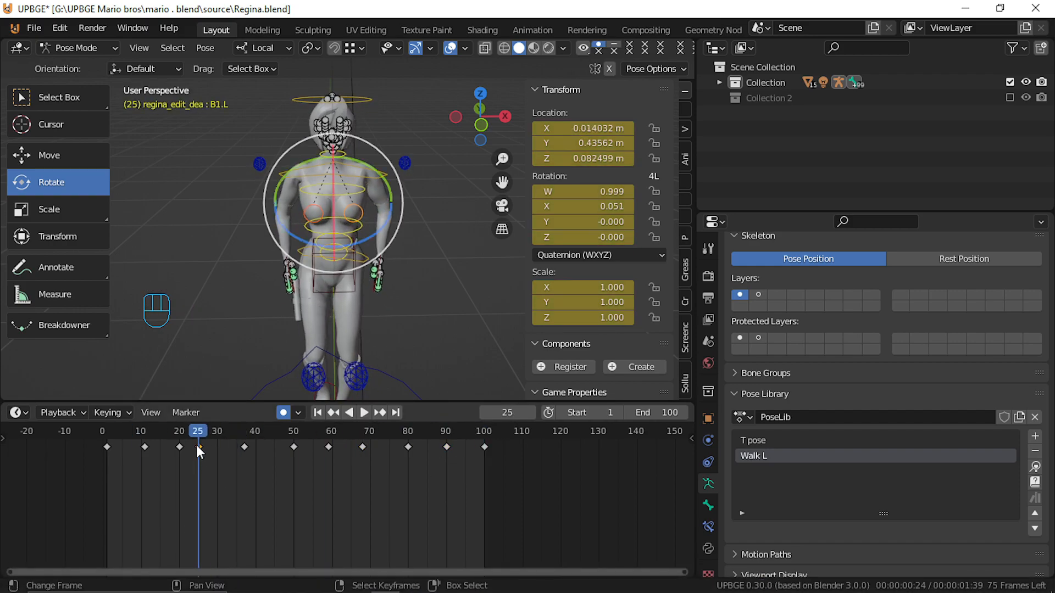
{"action": "key", "text": "g"}
{"action": "left_click", "coordinate": [242, 498]}
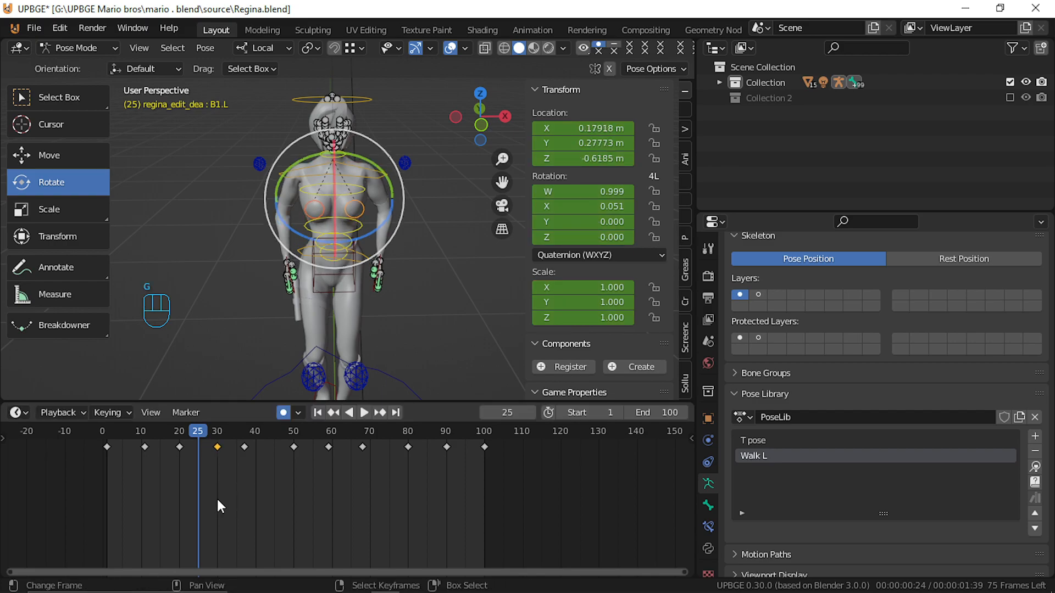
{"action": "key", "text": "alt+a"}
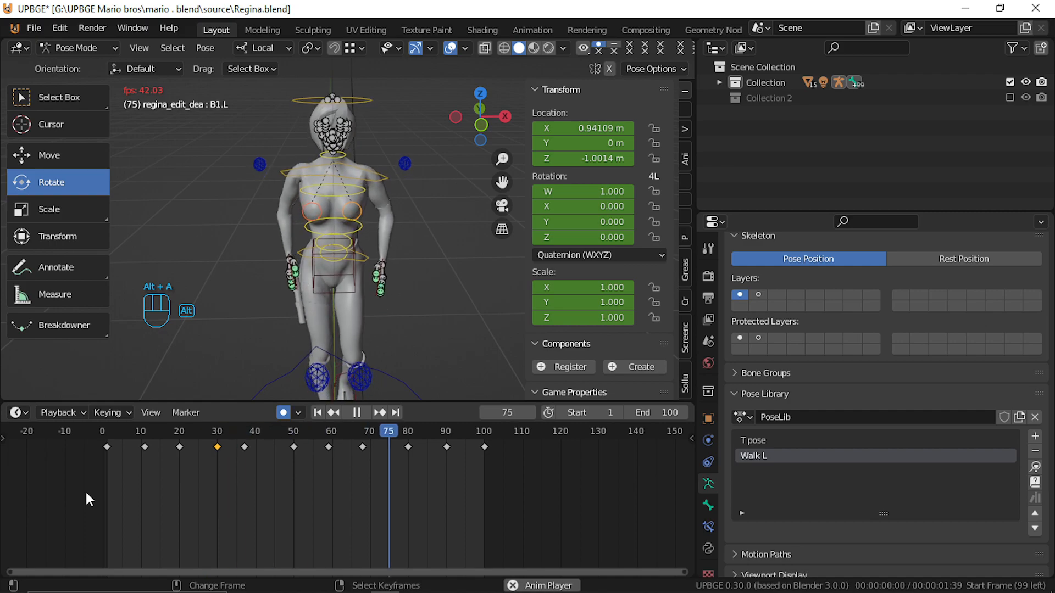
{"action": "key", "text": "alt+a"}
Delete the chest bones' keyframes at frames 11 and 20 and go to frame 30.
{"action": "left_click_drag", "start_coordinate": [145, 471], "coordinate": [325, 485]}
{"action": "right_click", "coordinate": [328, 447]}
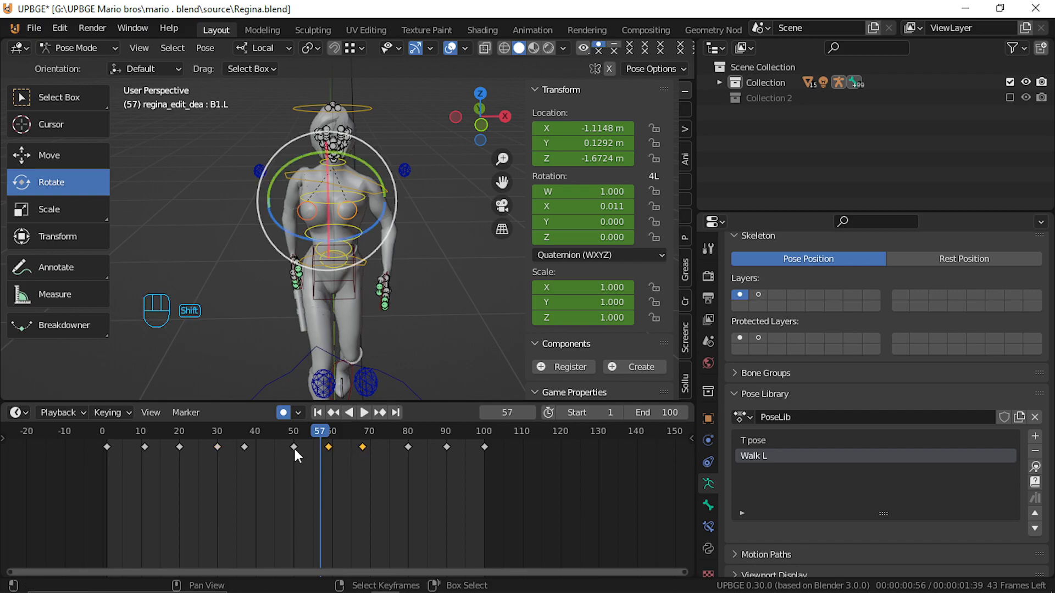
{"action": "right_click", "coordinate": [179, 447]}
{"action": "right_click", "coordinate": [142, 450], "text": "shift"}
{"action": "key", "text": "x"}
{"action": "left_click", "coordinate": [143, 450]}
{"action": "left_click_drag", "start_coordinate": [242, 491], "coordinate": [215, 496]}
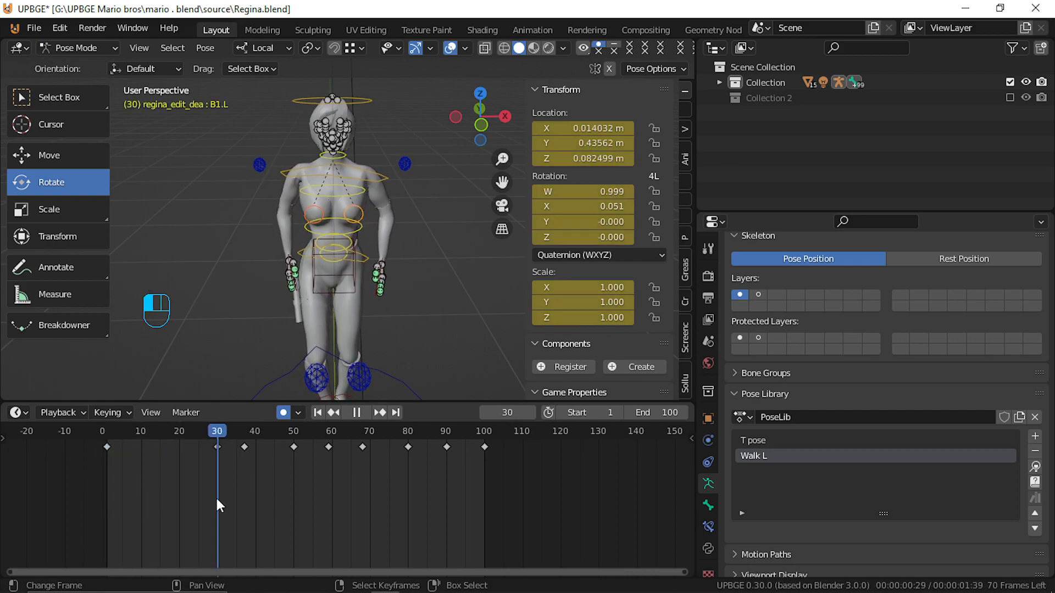
Duplicate the chest bones' keyframes at frames 68, 80 and 90 and place the copies at frames 8, 20 and 30.
{"action": "mouse_move", "coordinate": [291, 472]}
{"action": "left_mouse_down"}
{"action": "mouse_move", "coordinate": [280, 470]}
{"action": "mouse_move", "coordinate": [309, 471]}
{"action": "mouse_move", "coordinate": [299, 475]}
{"action": "left_mouse_up"}
{"action": "left_click_drag", "start_coordinate": [308, 477], "coordinate": [449, 486]}
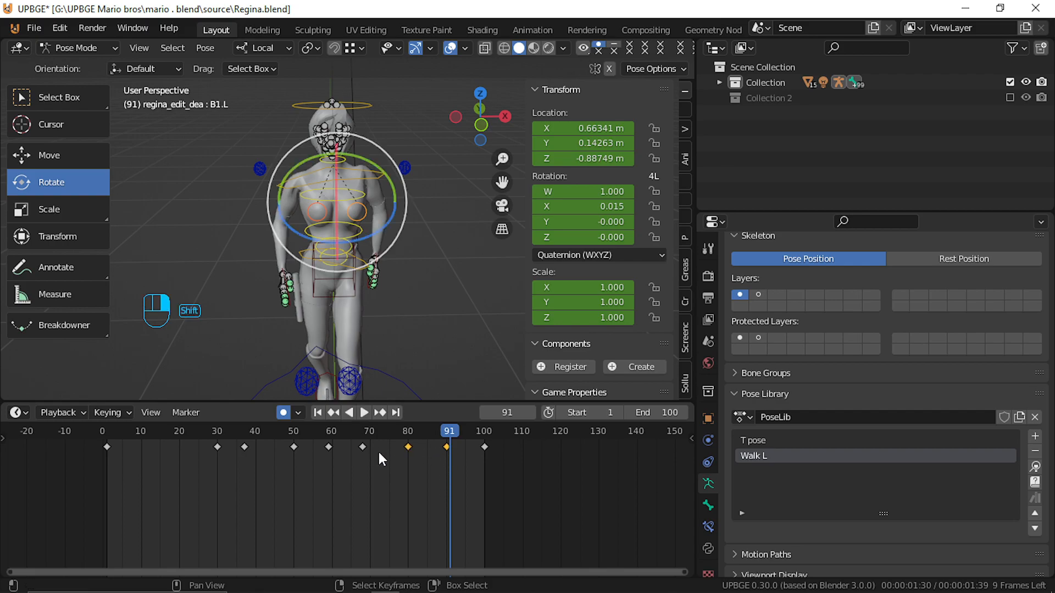
{"action": "left_click_drag", "start_coordinate": [364, 448], "coordinate": [369, 487]}
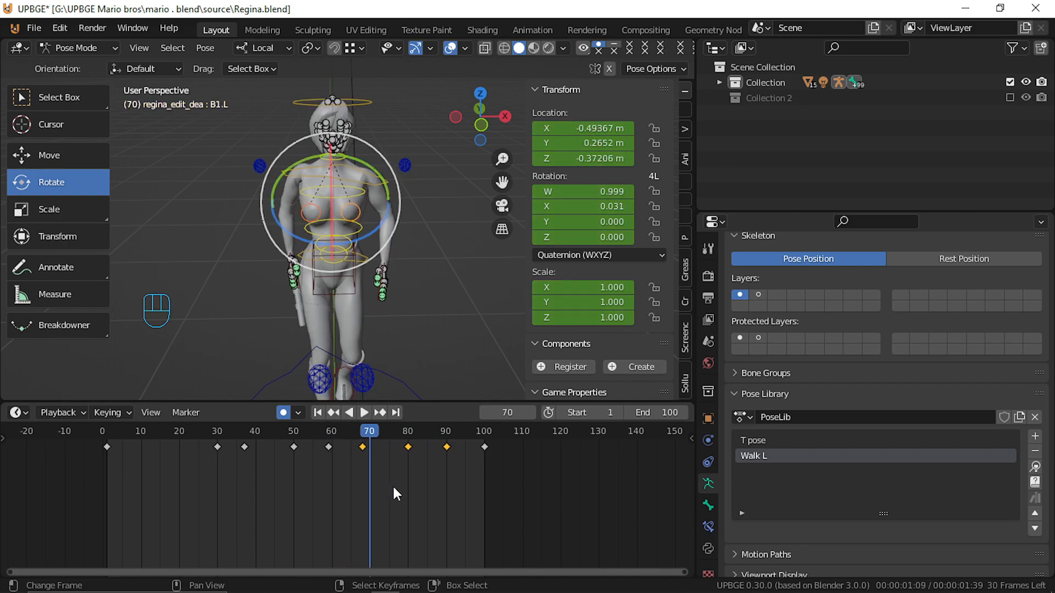
{"action": "key", "text": "shift+d"}
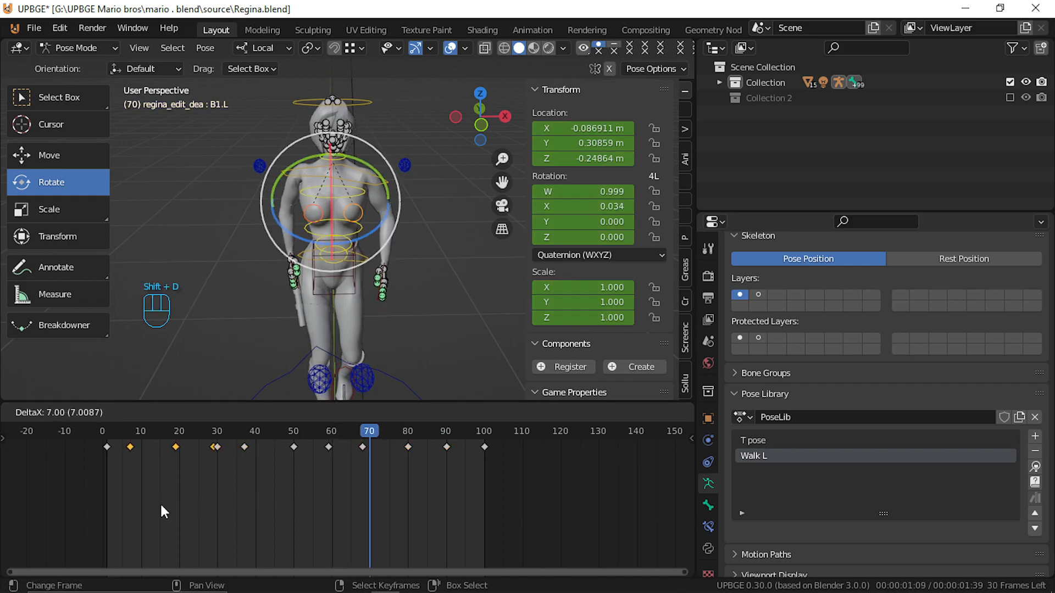
{"action": "right_click", "coordinate": [167, 502]}
{"action": "key", "text": "g"}
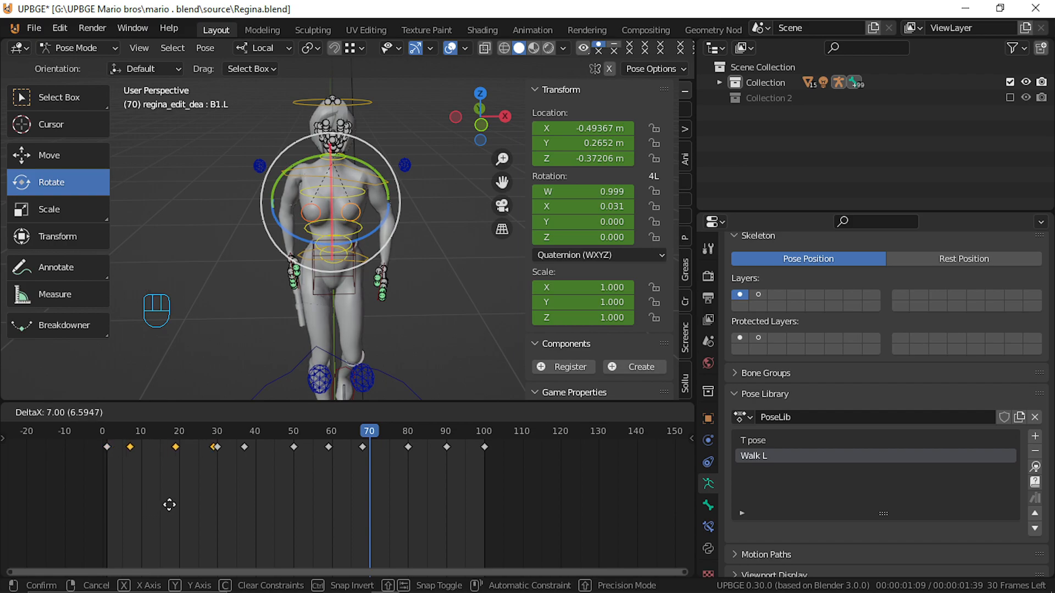
{"action": "left_click", "coordinate": [176, 498]}
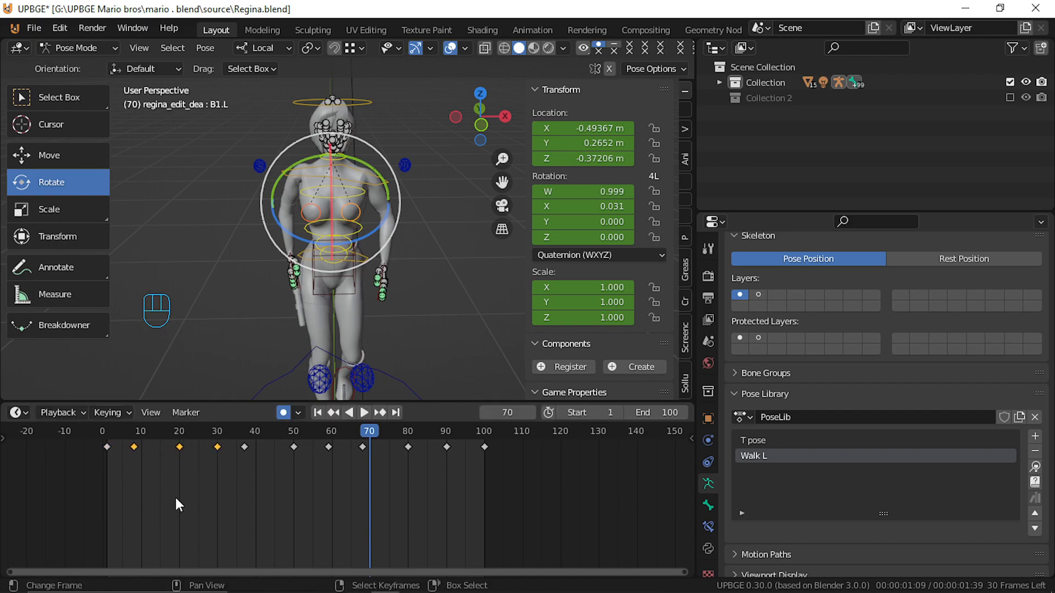
Move both chest bones along local X at frame 8 and play the walk back.
{"action": "mouse_move", "coordinate": [145, 493]}
{"action": "left_mouse_down"}
{"action": "mouse_move", "coordinate": [109, 492]}
{"action": "mouse_move", "coordinate": [134, 483]}
{"action": "left_mouse_up"}
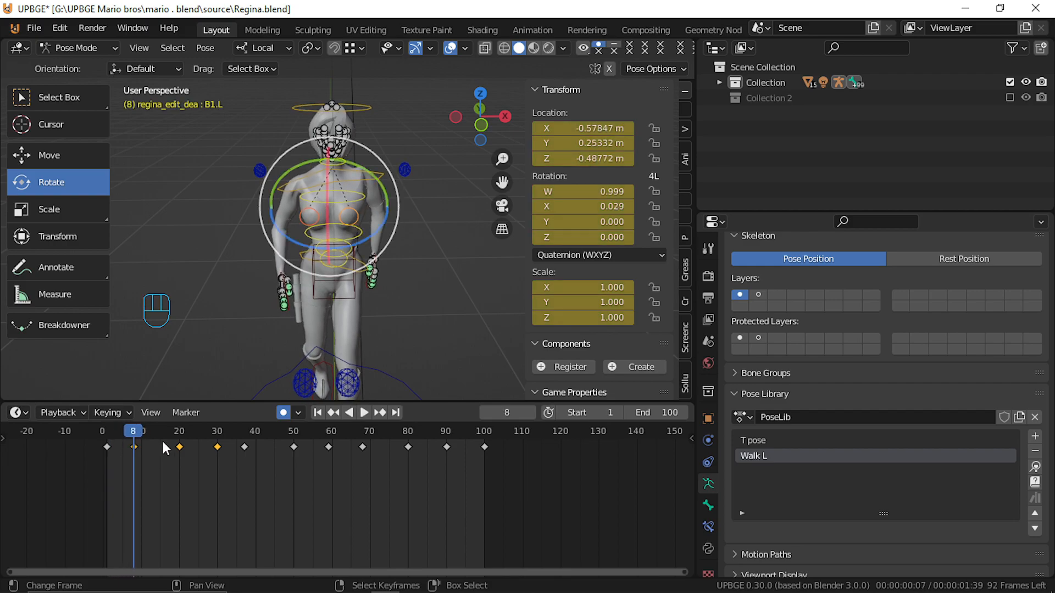
{"action": "left_click", "coordinate": [112, 481]}
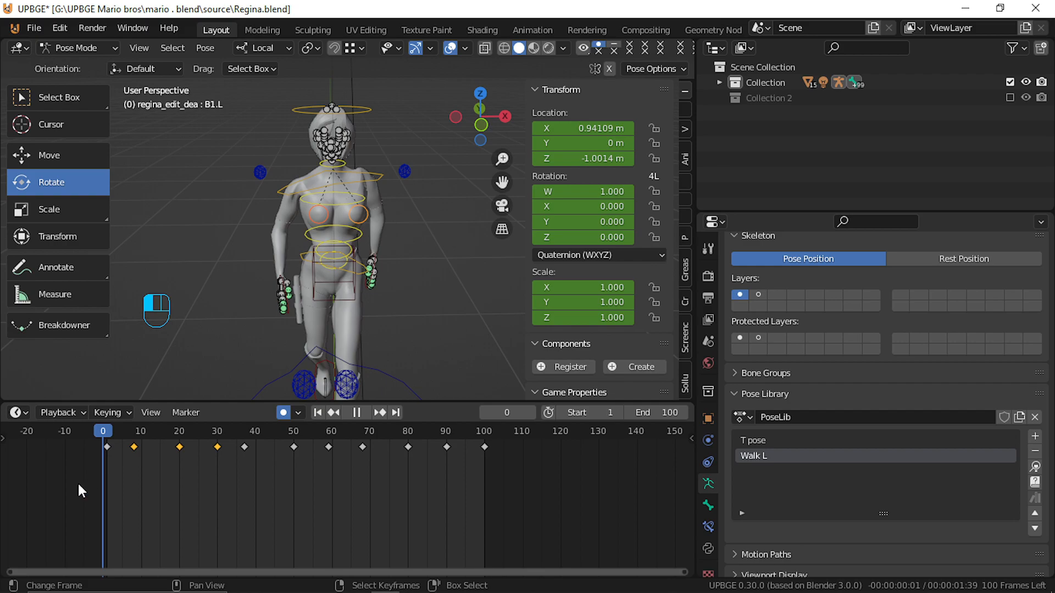
{"action": "key", "text": "space"}
{"action": "mouse_move", "coordinate": [121, 483]}
{"action": "left_mouse_down"}
{"action": "mouse_move", "coordinate": [133, 481]}
{"action": "mouse_move", "coordinate": [100, 488]}
{"action": "mouse_move", "coordinate": [133, 490]}
{"action": "left_mouse_up"}
{"action": "key", "text": "space"}
{"action": "key", "text": "g"}
{"action": "key", "text": "x"}
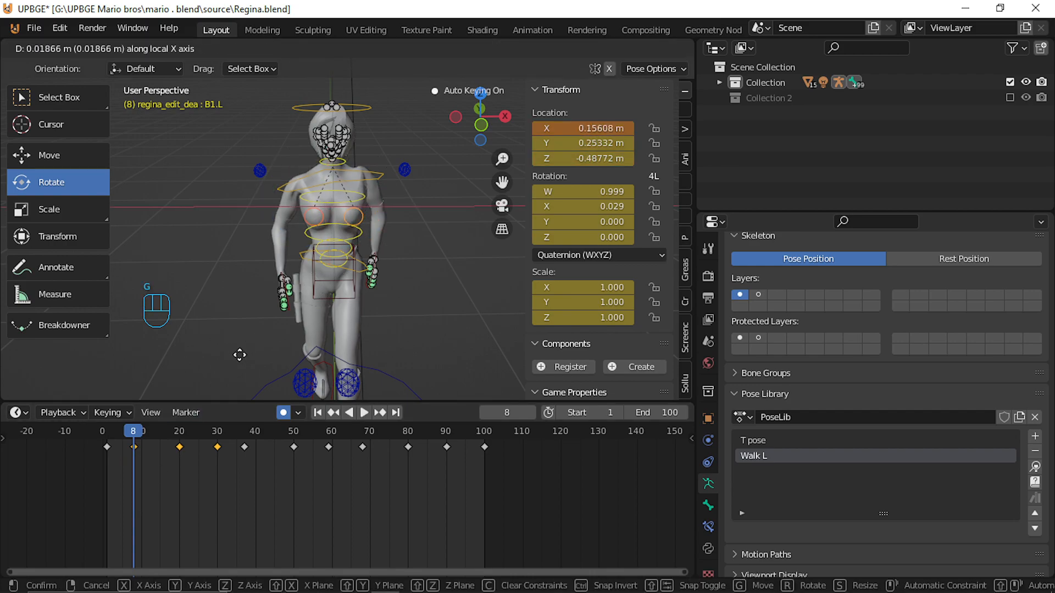
{"action": "left_click", "coordinate": [244, 358]}
{"action": "key", "text": "space"}
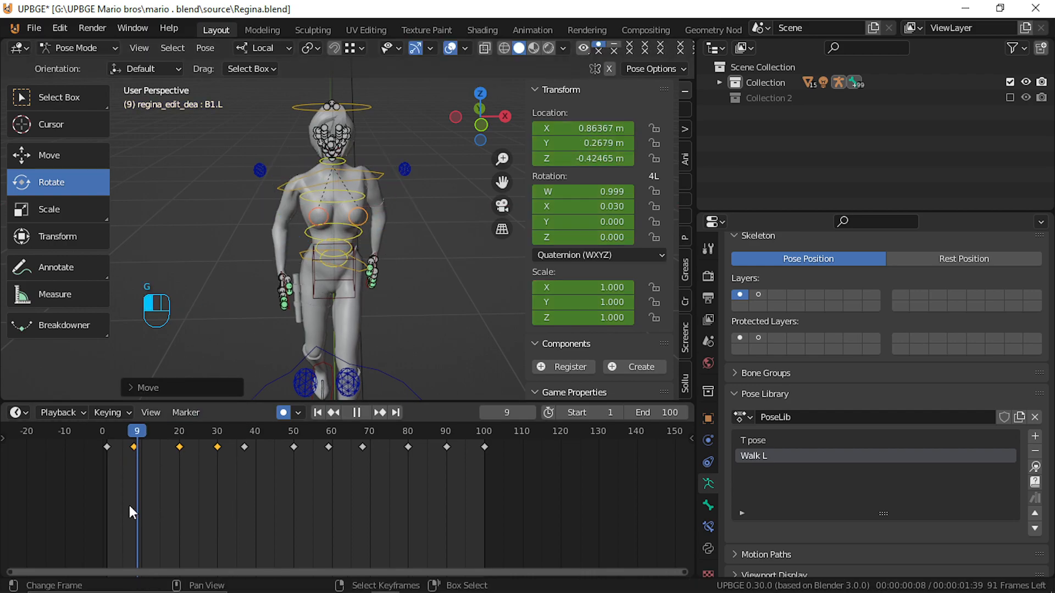
Adjust both chest bones along local X at frame 30 and play the walk back.
{"action": "left_click_drag", "start_coordinate": [95, 491], "coordinate": [218, 499]}
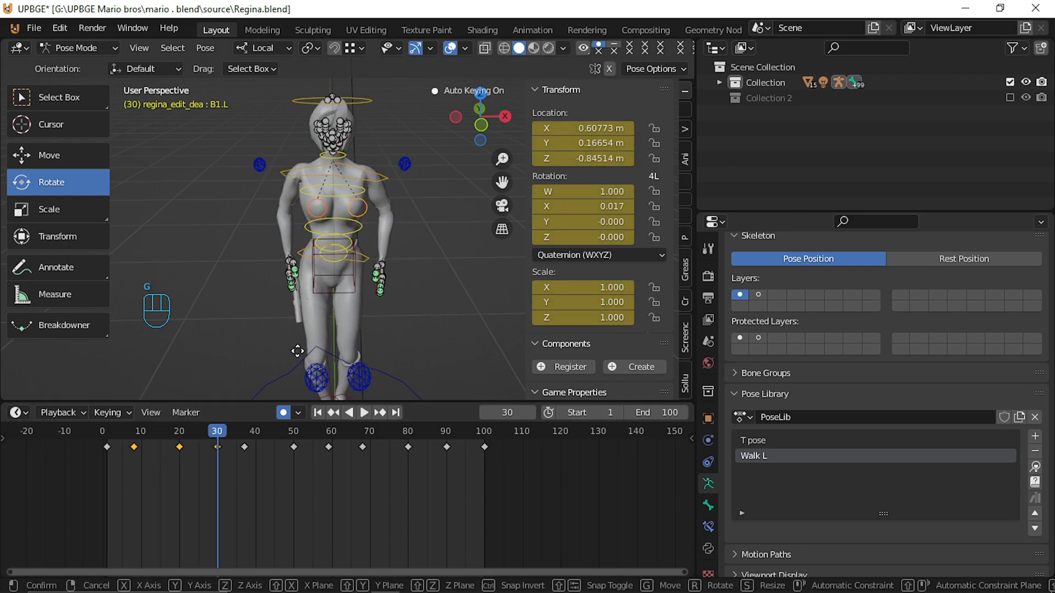
{"action": "key", "text": "g"}
{"action": "left_click", "coordinate": [300, 372]}
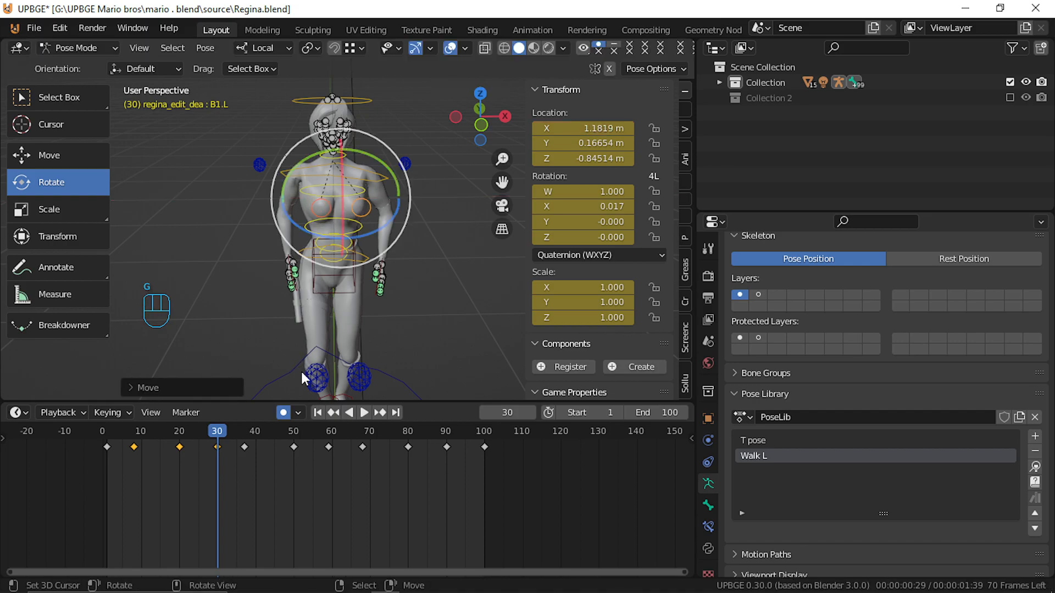
{"action": "key", "text": "g"}
{"action": "left_click", "coordinate": [300, 368]}
{"action": "key", "text": "g"}
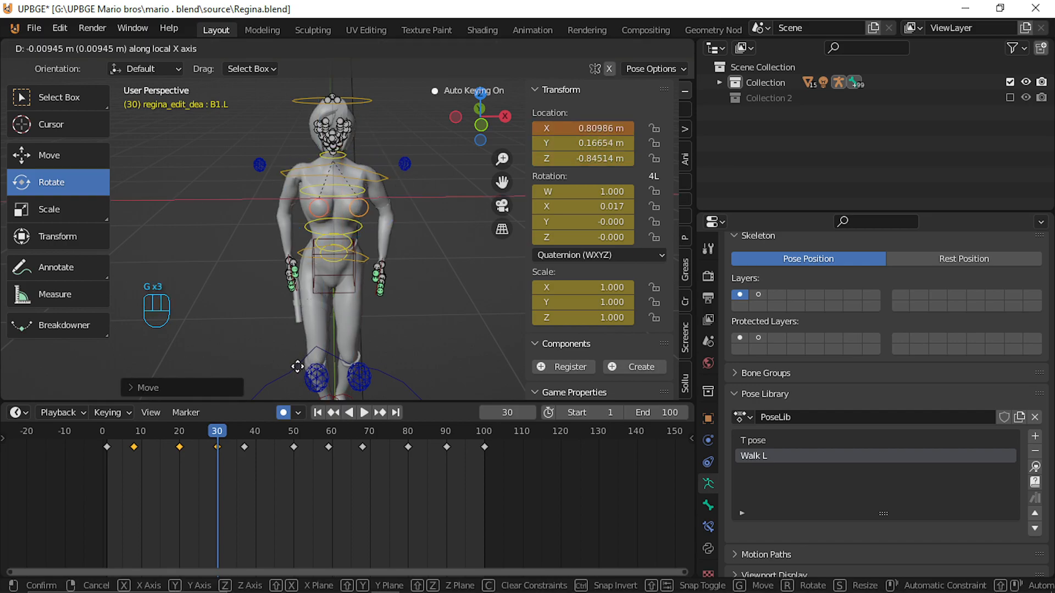
{"action": "left_click", "coordinate": [296, 366]}
{"action": "key", "text": "alt+a"}
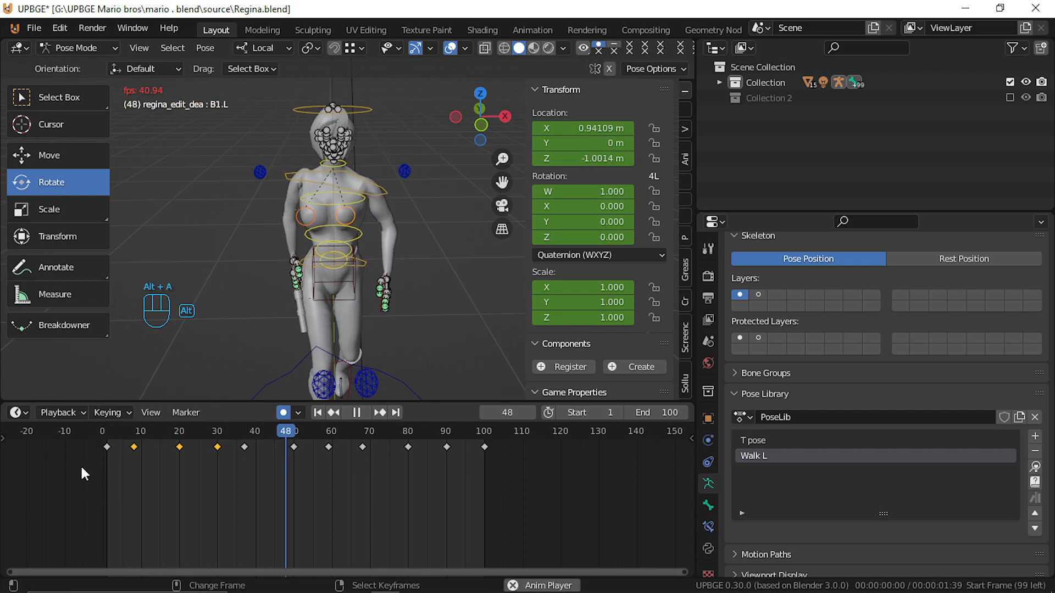
{"action": "key", "text": "alt+a"}
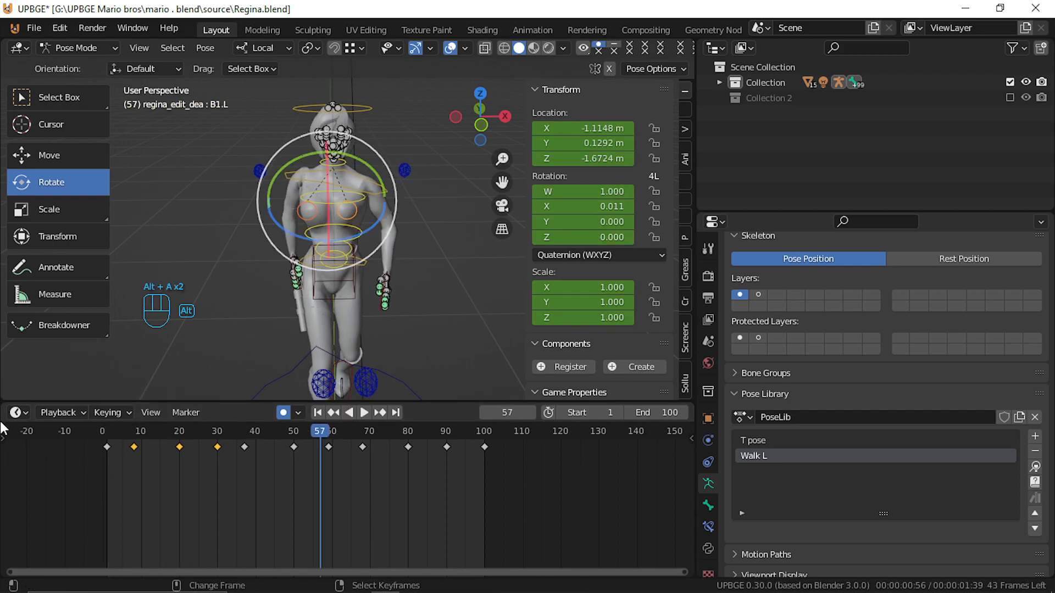
{"action": "left_click_drag", "start_coordinate": [214, 479], "coordinate": [201, 478]}
{"action": "key", "text": "alt+a"}
{"action": "key", "text": "alt+a"}
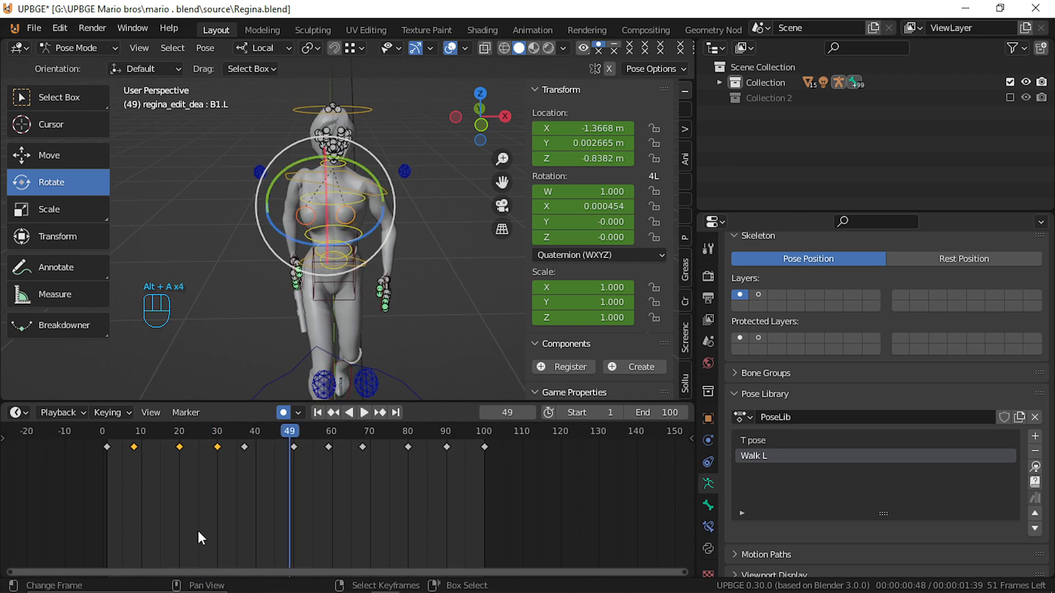
Move both chest bones slightly along local Z at frame 37 and play the walk back.
{"action": "mouse_move", "coordinate": [291, 490]}
{"action": "left_mouse_down"}
{"action": "mouse_move", "coordinate": [238, 495]}
{"action": "mouse_move", "coordinate": [306, 498]}
{"action": "mouse_move", "coordinate": [297, 506]}
{"action": "left_mouse_up"}
{"action": "left_click_drag", "start_coordinate": [286, 466], "coordinate": [246, 462]}
{"action": "key", "text": "g"}
{"action": "key", "text": "z"}
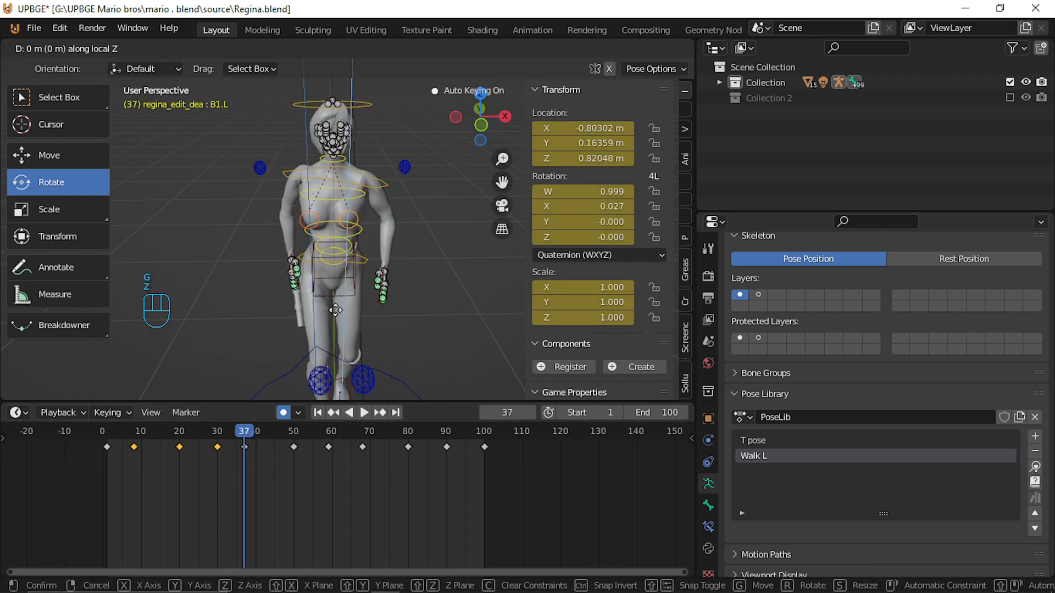
{"action": "left_click", "coordinate": [342, 309]}
{"action": "left_click_drag", "start_coordinate": [265, 457], "coordinate": [89, 464]}
{"action": "key", "text": "alt+a"}
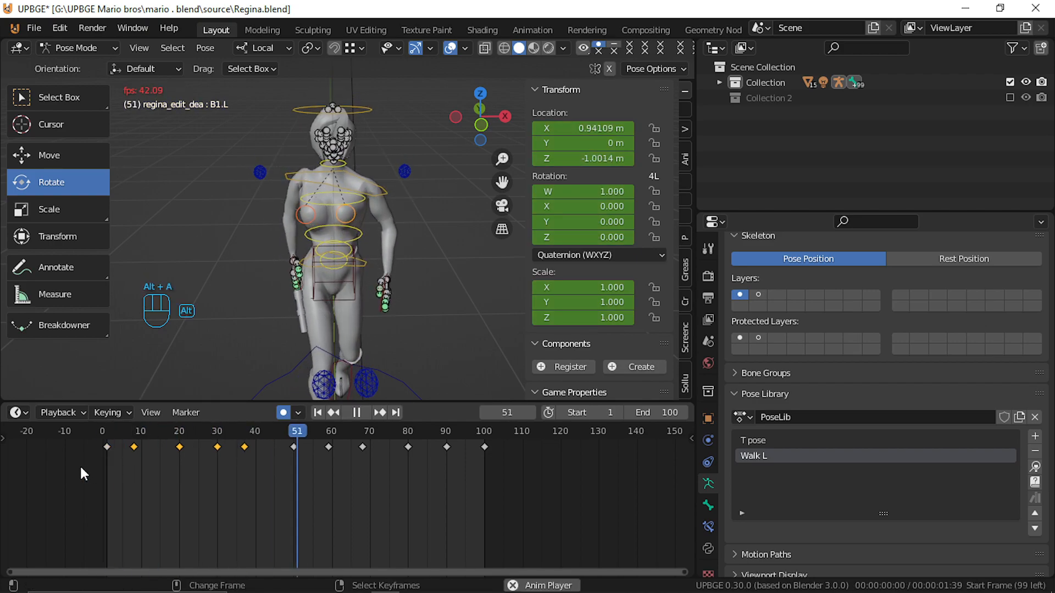
{"action": "key", "text": "alt+a"}
{"action": "key", "text": "alt+a"}
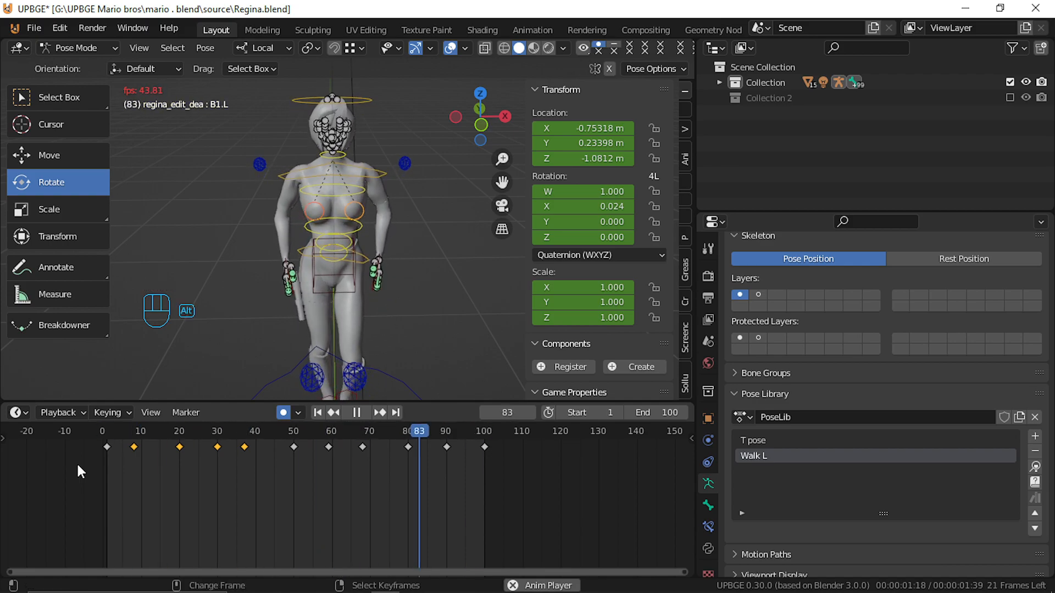
{"action": "key", "text": "alt+a"}
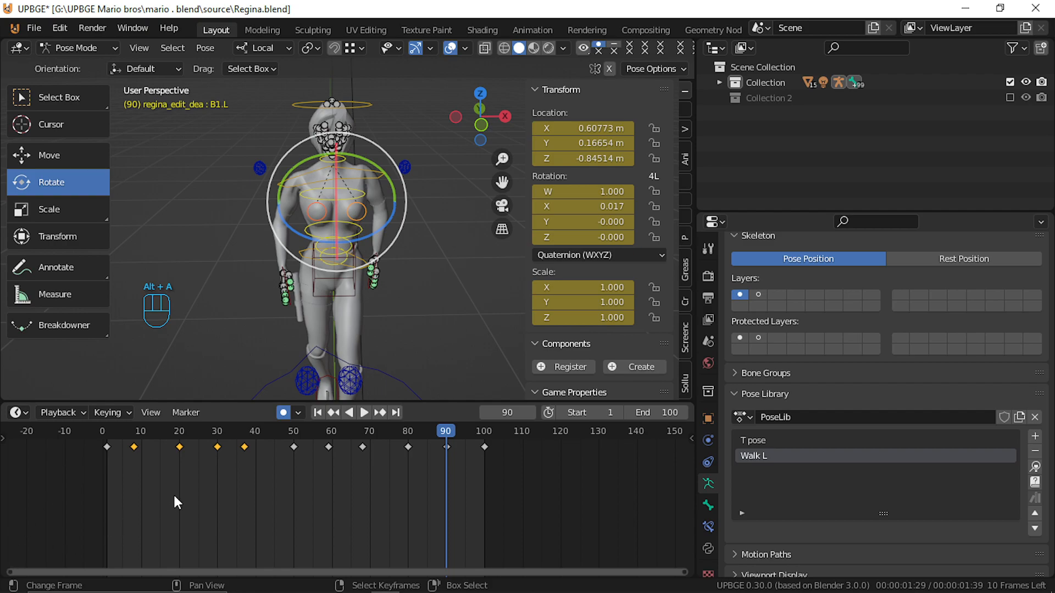
Replace the keyframes at frames 8, 20, 30 and 37 with a flipped copy of those at 68, 80 and 90, starting at frame 10.
{"action": "key", "text": "x"}
{"action": "left_click", "coordinate": [195, 466]}
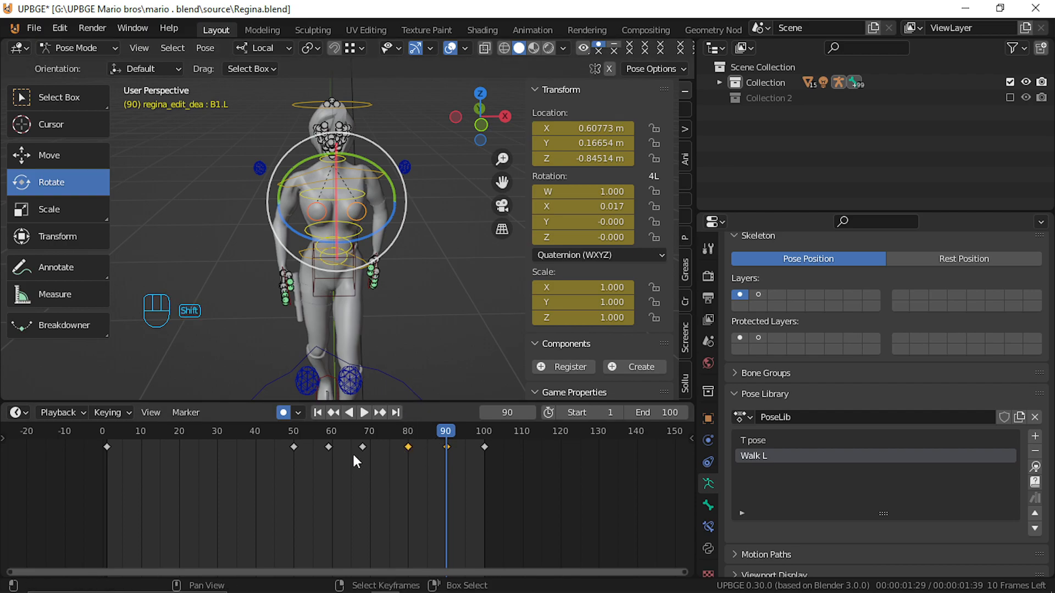
{"action": "key", "text": "ctrl+c"}
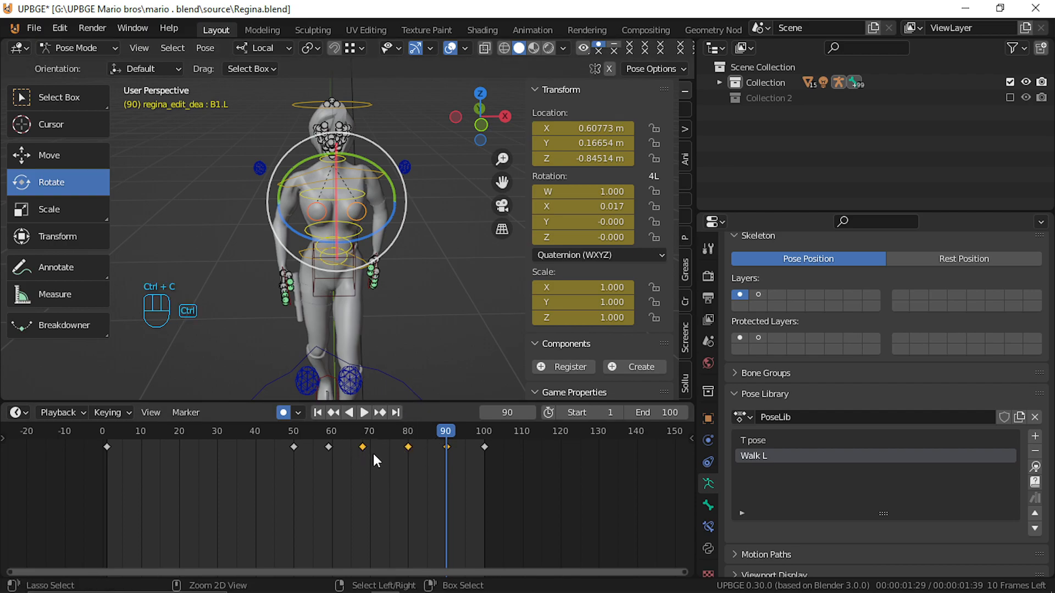
{"action": "left_click_drag", "start_coordinate": [408, 459], "coordinate": [141, 549]}
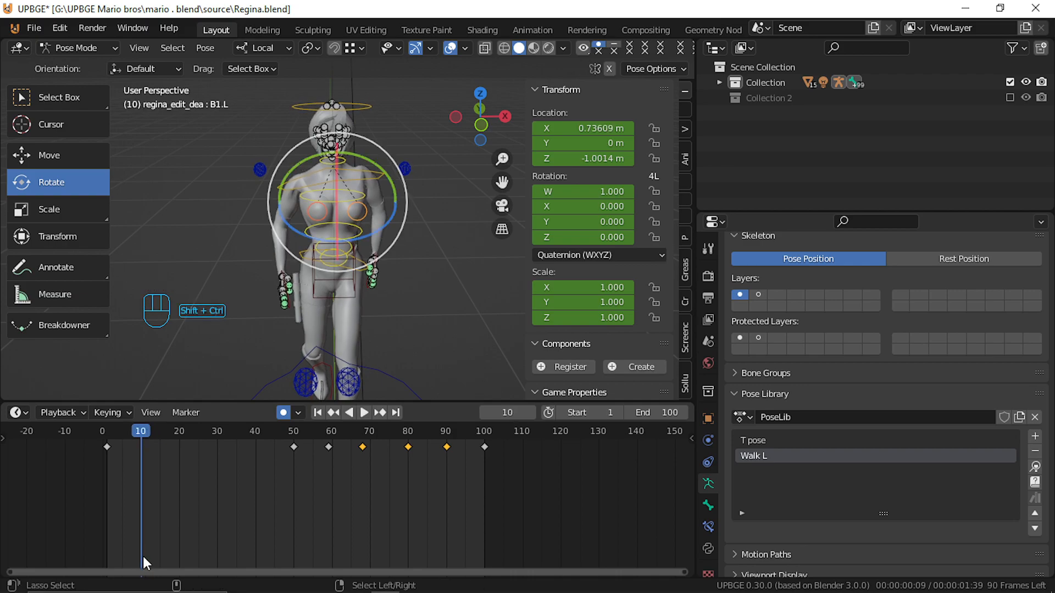
{"action": "key", "text": "ctrl+shift+v"}
{"action": "key", "text": "alt+a"}
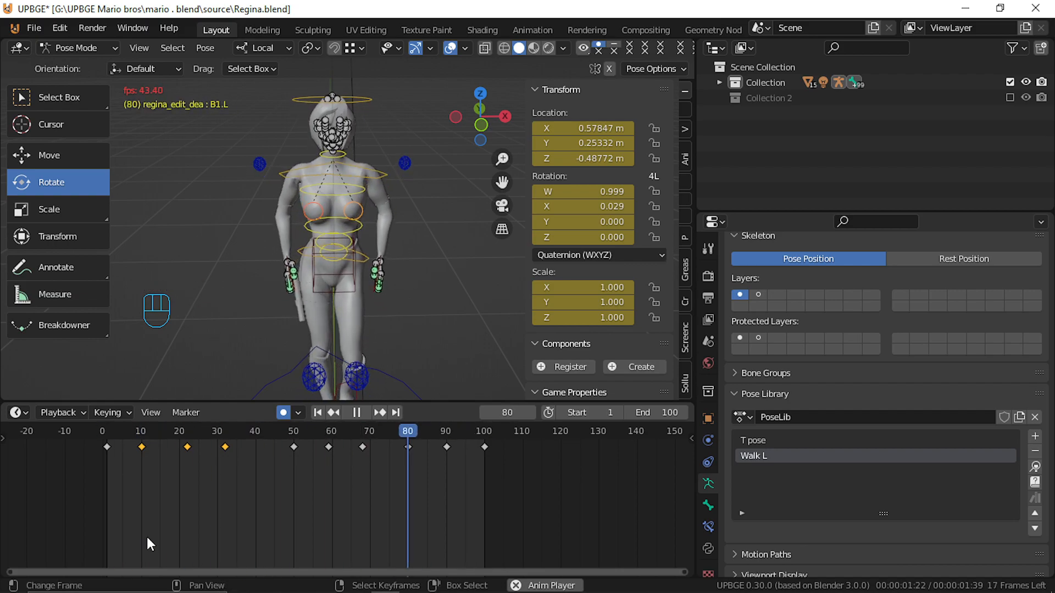
Change the interpolation mode of the chest bones' keyframes at frames 1 and 100.
{"action": "middle_click_drag", "start_coordinate": [253, 302], "coordinate": [68, 394]}
{"action": "left_click", "coordinate": [107, 447]}
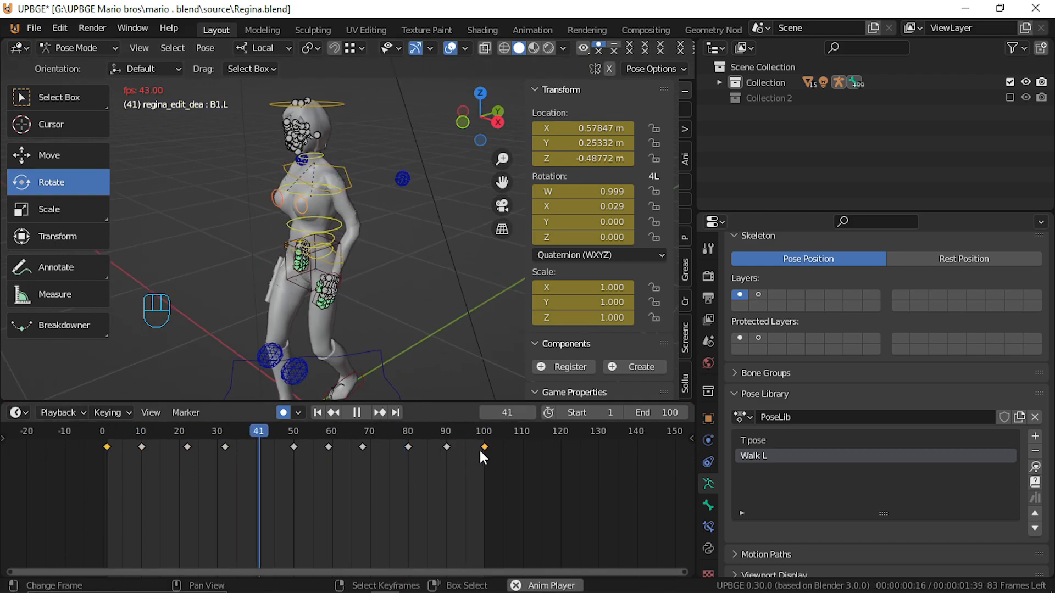
{"action": "key", "text": "t"}
{"action": "left_click", "coordinate": [250, 488]}
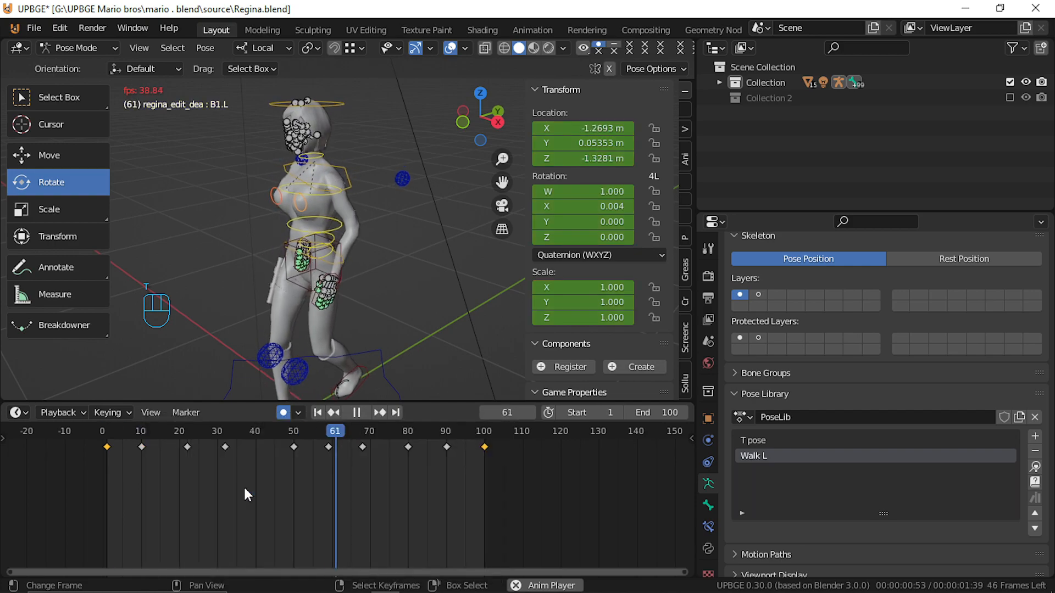
Select all bones of the rig and change the interpolation mode of their keyframes at frames 1 and 100.
{"action": "key", "text": "a"}
{"action": "key", "text": "a"}
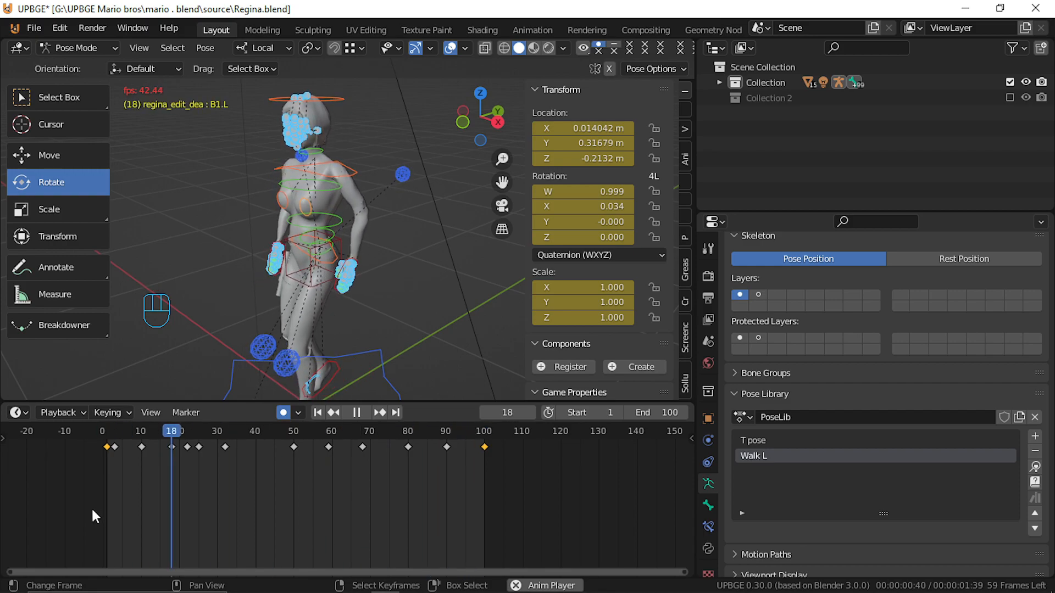
{"action": "key", "text": "t"}
{"action": "left_click", "coordinate": [55, 482]}
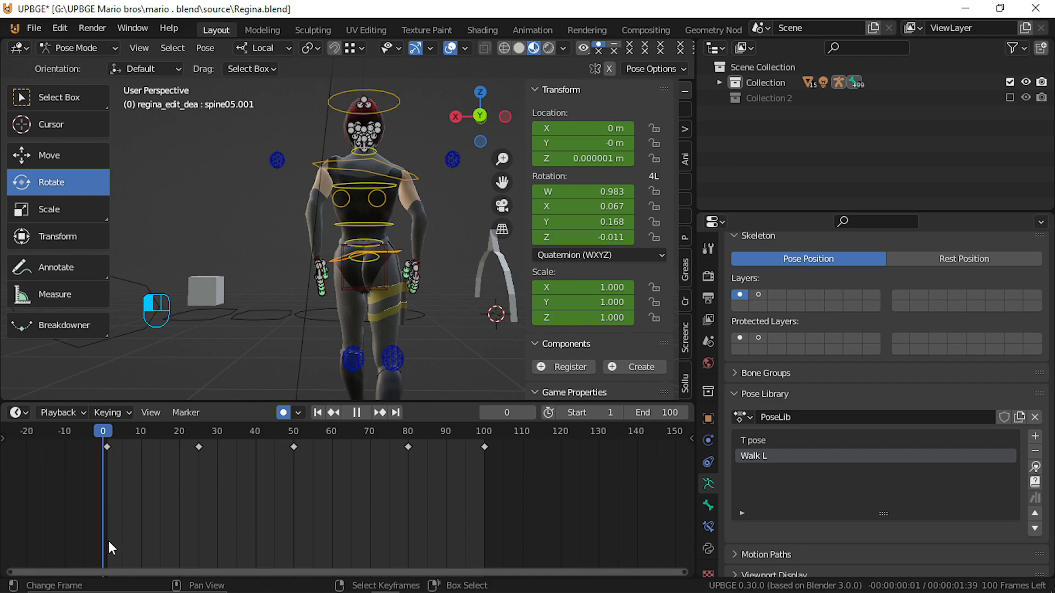
Rotate the hip bone spine05.001 at frame 1 about 16° around global Z, and tilt it about 19.5° in the rear view.
{"action": "key", "text": "space"}
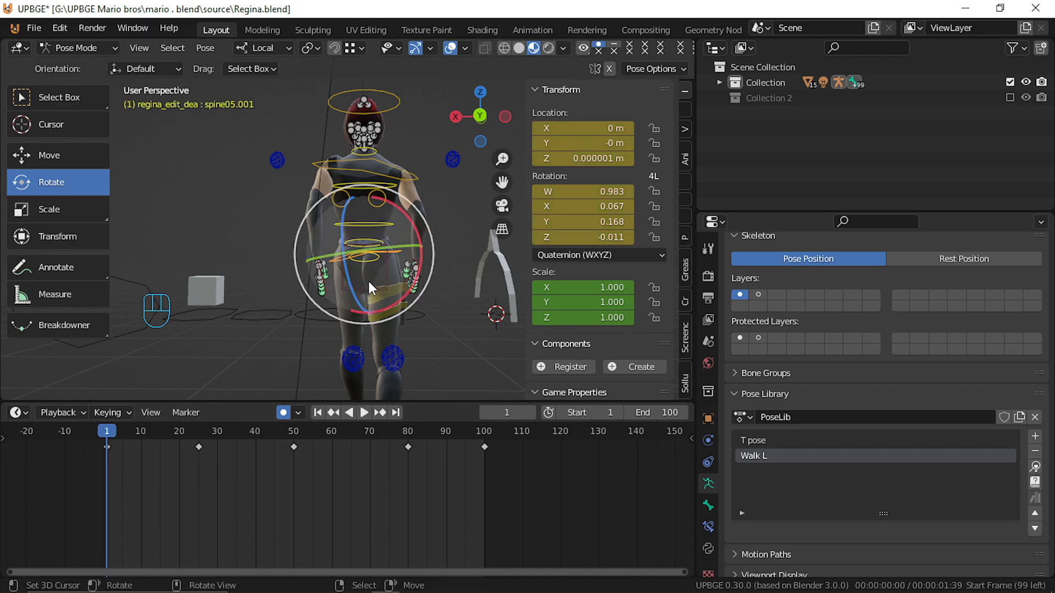
{"action": "key", "text": "r"}
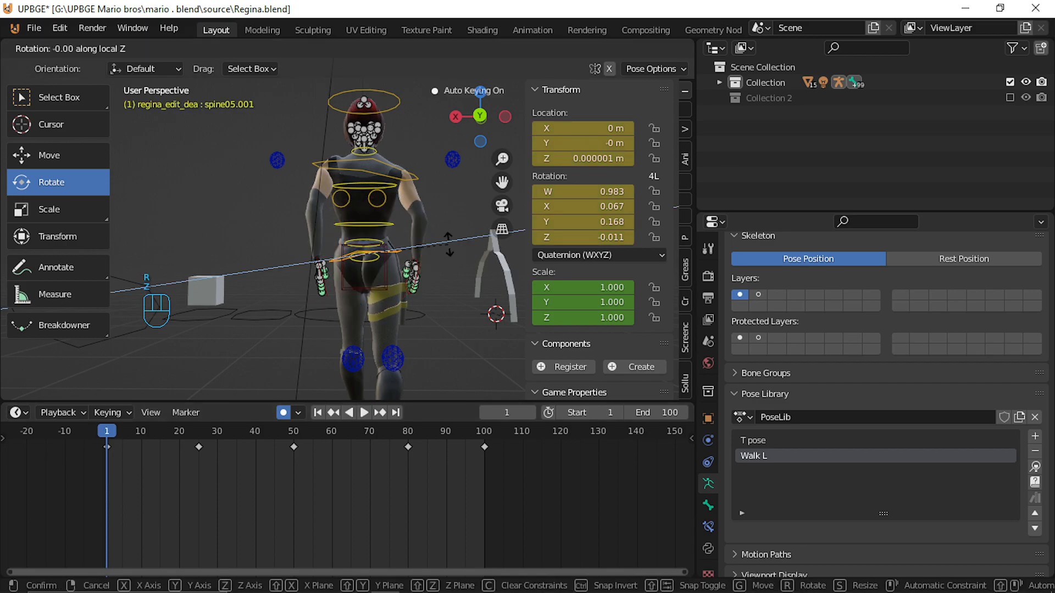
{"action": "key", "text": "z"}
{"action": "key", "text": "z"}
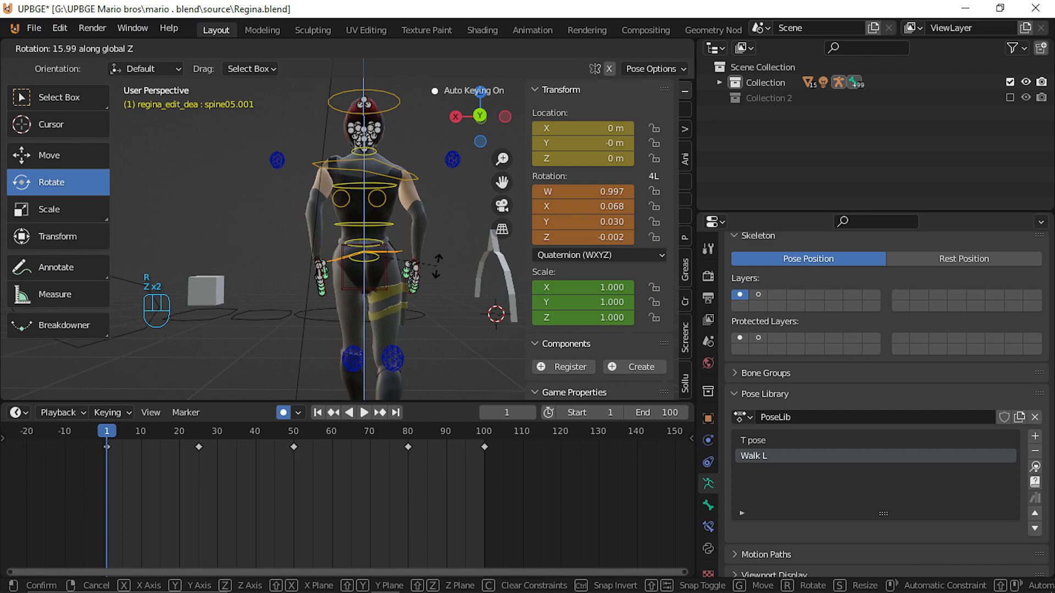
{"action": "left_click", "coordinate": [436, 264]}
{"action": "middle_click_drag", "start_coordinate": [430, 291], "coordinate": [410, 262]}
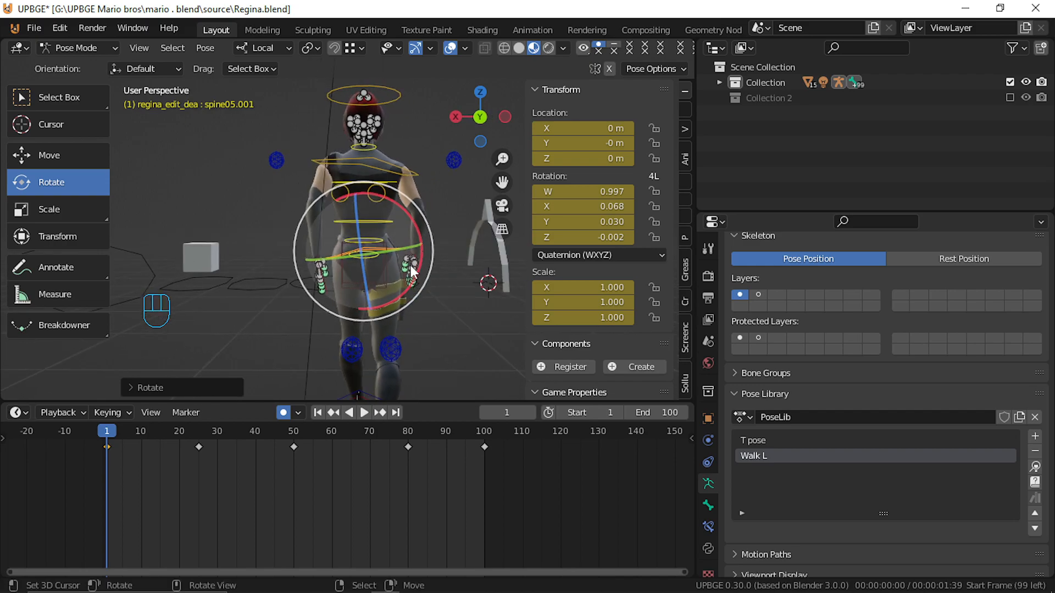
{"action": "key", "text": "r"}
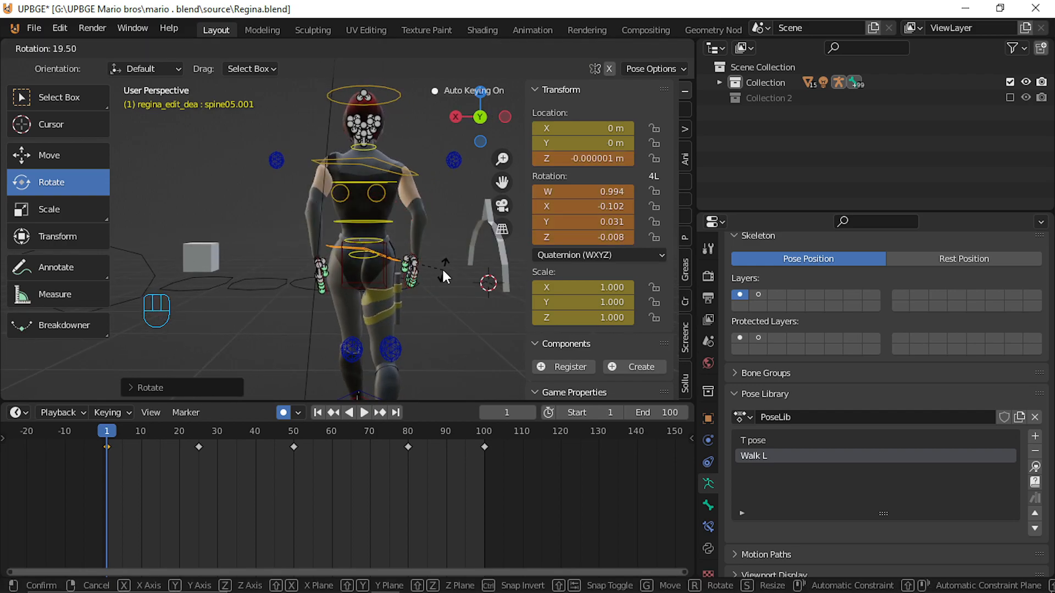
{"action": "left_click", "coordinate": [444, 277]}
Turn hip bone spine05.001 at frame 50 around global Z to a Y rotation of about -0.10, and tilt it in the rear view.
{"action": "left_click_drag", "start_coordinate": [92, 481], "coordinate": [295, 486]}
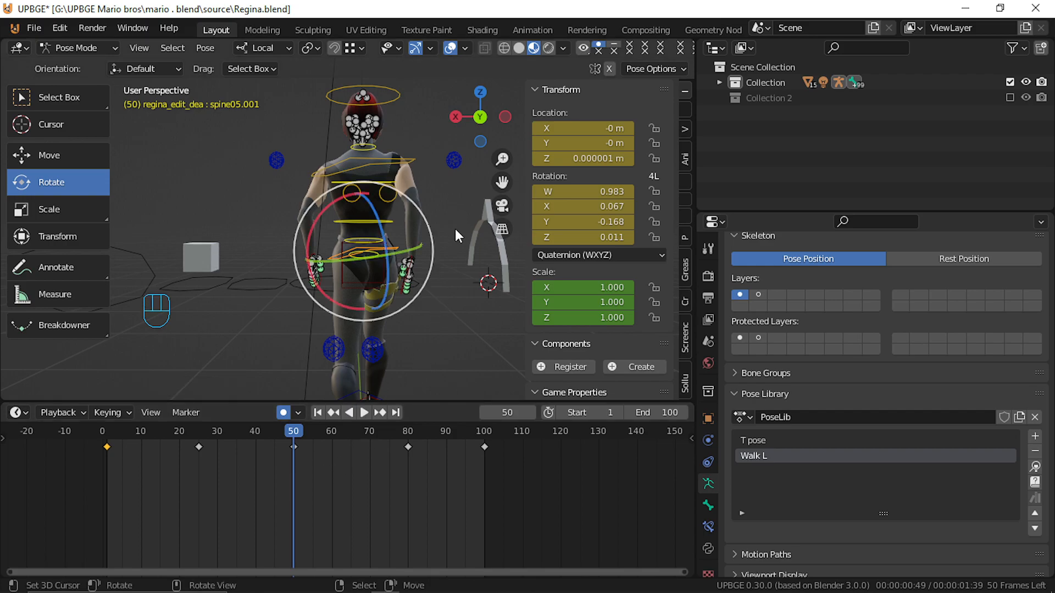
{"action": "middle_click_drag", "start_coordinate": [456, 229], "coordinate": [430, 249]}
{"action": "key", "text": "r"}
{"action": "key", "text": "z"}
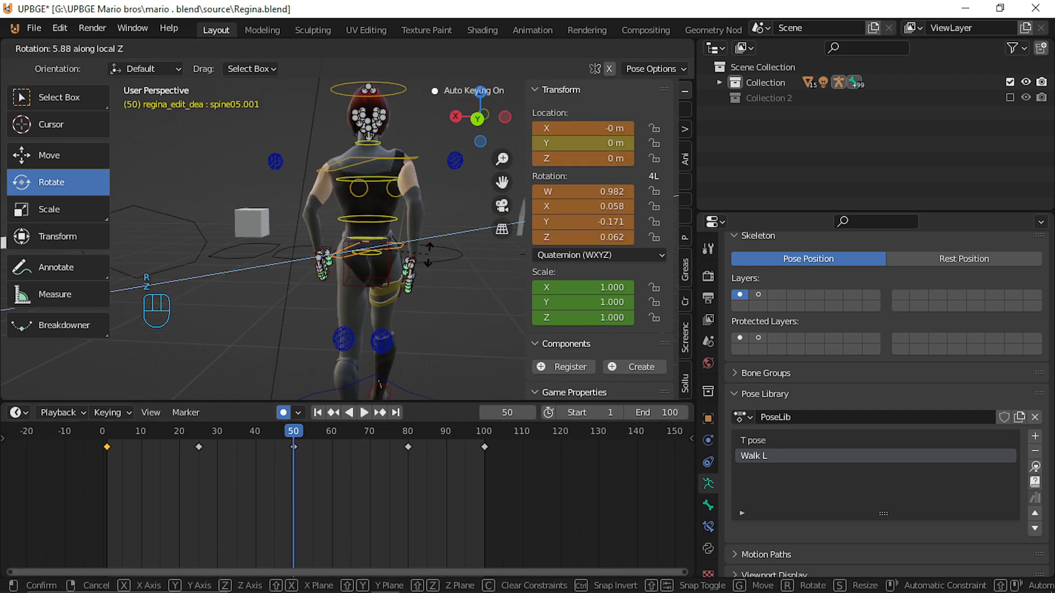
{"action": "key", "text": "z"}
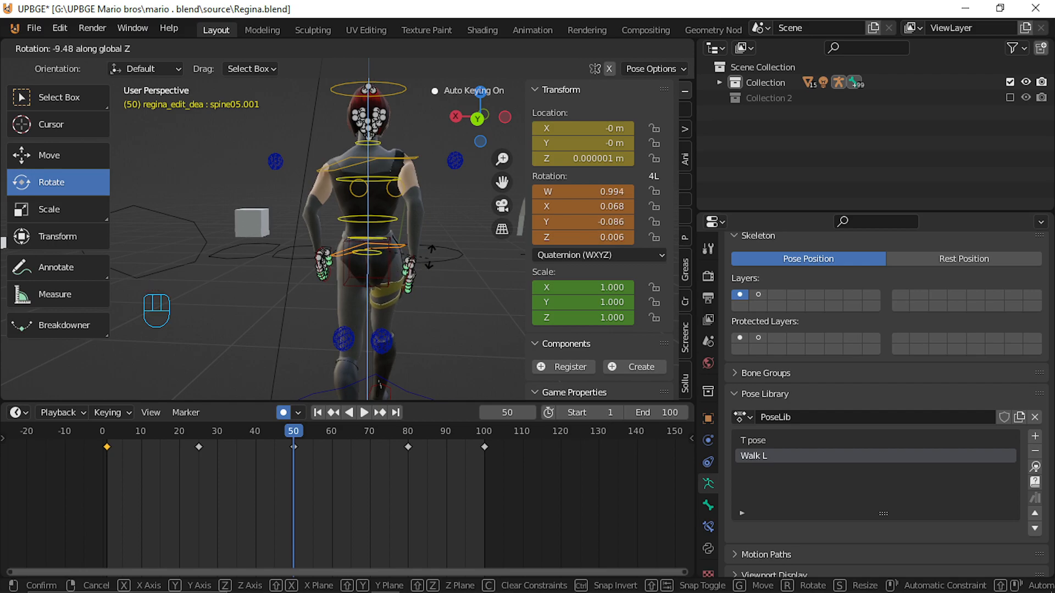
{"action": "left_click", "coordinate": [431, 256]}
{"action": "middle_click_drag", "start_coordinate": [410, 285], "coordinate": [447, 211]}
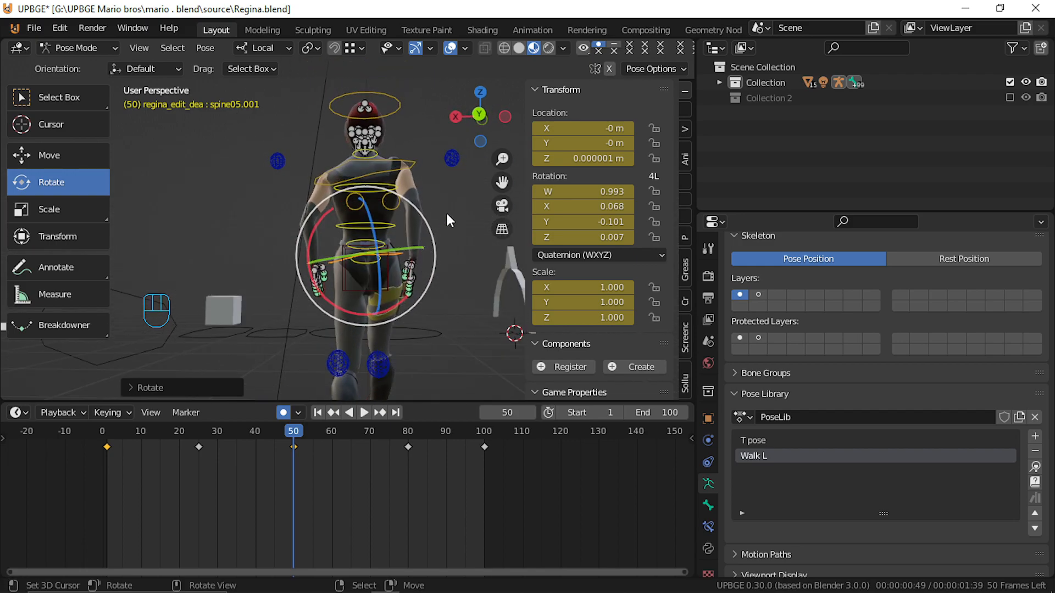
{"action": "key", "text": "r"}
{"action": "left_click", "coordinate": [452, 212]}
Duplicate the hip bone's keyframe at frame 1 to frame 100.
{"action": "key", "text": "shift+ctrl+space"}
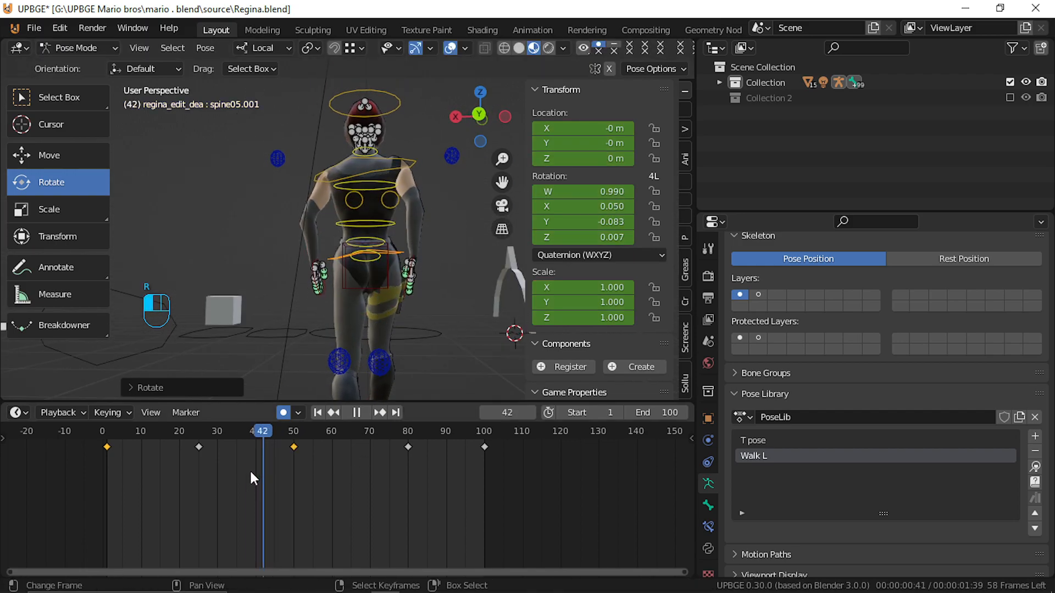
{"action": "left_click_drag", "start_coordinate": [196, 461], "coordinate": [102, 446]}
{"action": "right_click", "coordinate": [107, 447]}
{"action": "key", "text": "shift+d"}
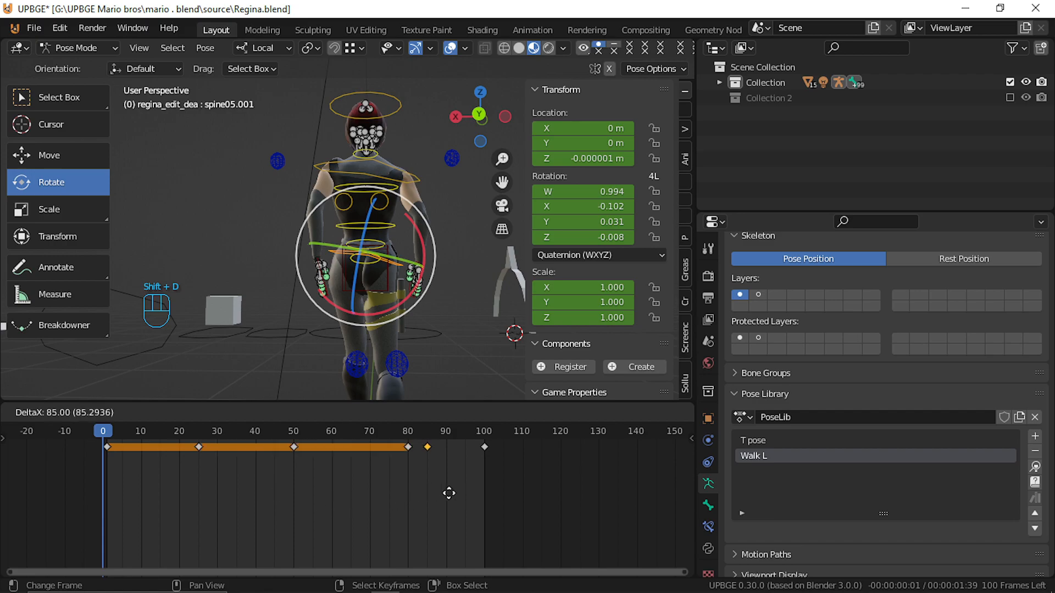
{"action": "left_click", "coordinate": [488, 492]}
{"action": "key", "text": "space"}
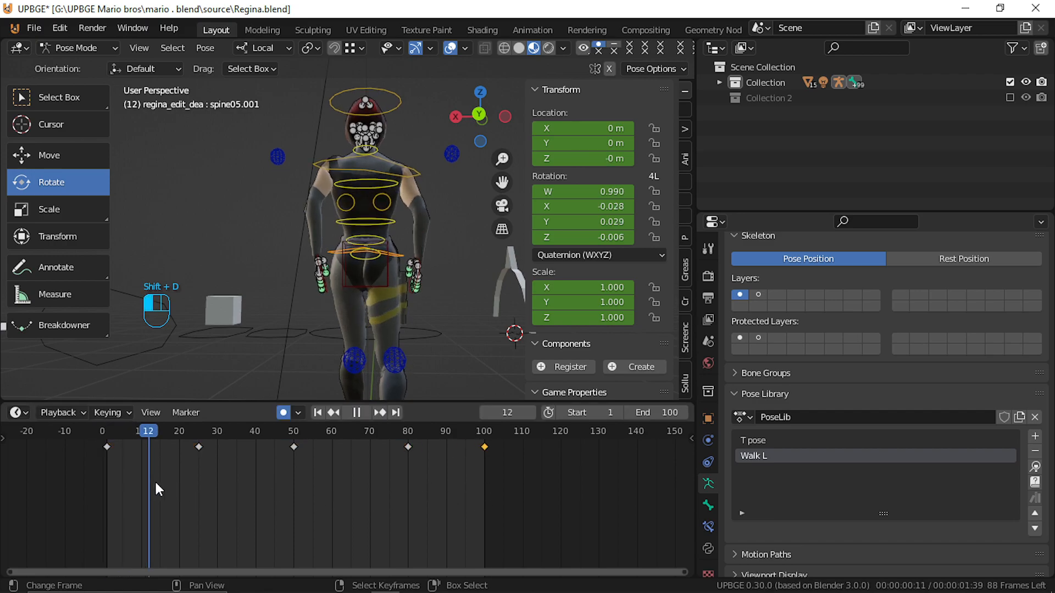
Clear the hip bone's rotation at frame 80 and shift that keyframe to frame 74.
{"action": "left_click_drag", "start_coordinate": [272, 479], "coordinate": [409, 502]}
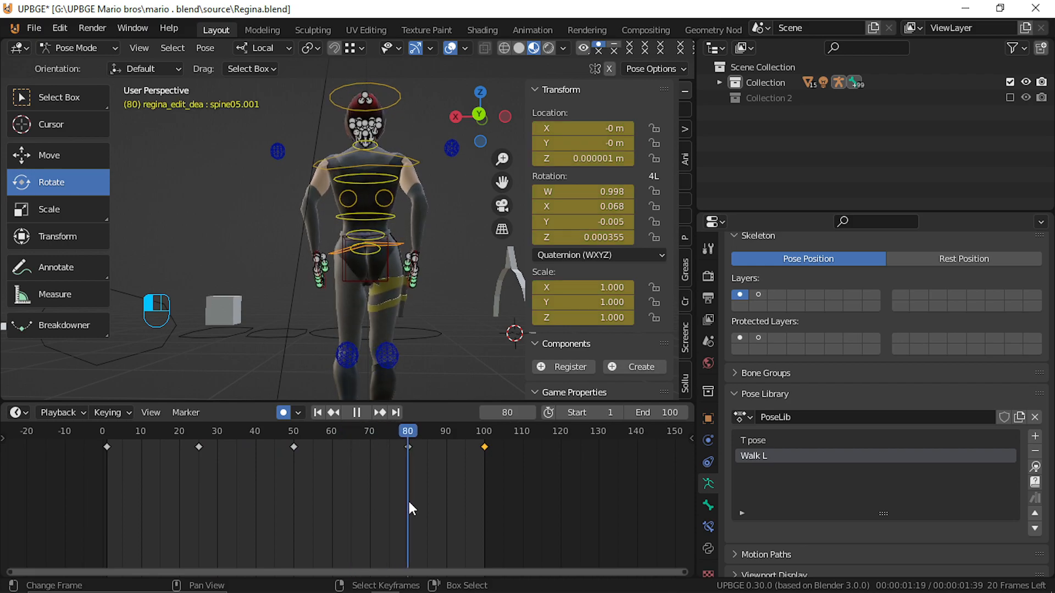
{"action": "key", "text": "space"}
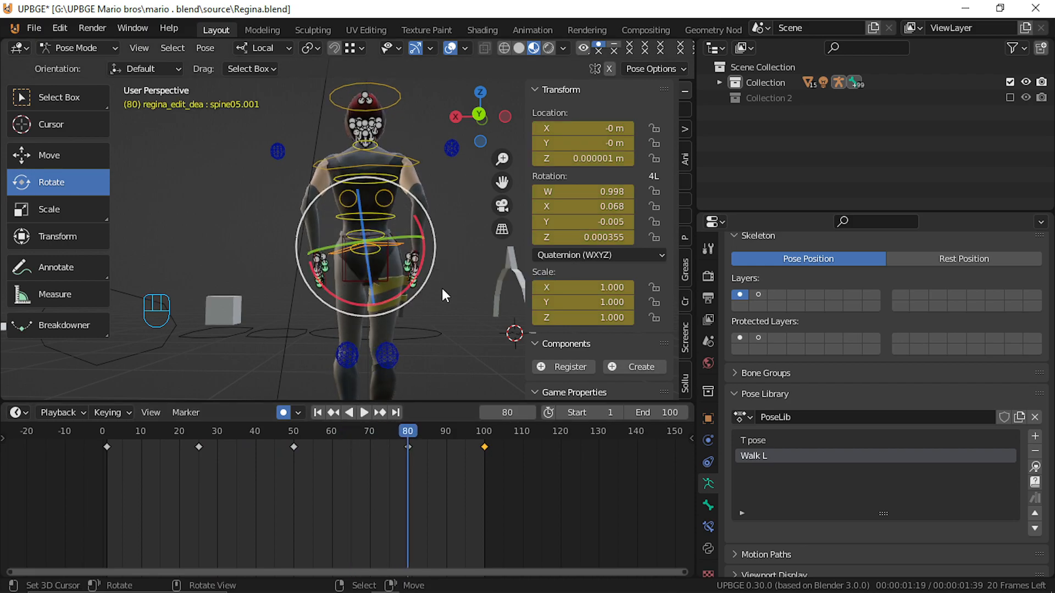
{"action": "middle_click_drag", "start_coordinate": [449, 278], "coordinate": [407, 272]}
{"action": "key", "text": "alt+r"}
{"action": "left_click_drag", "start_coordinate": [394, 465], "coordinate": [294, 463]}
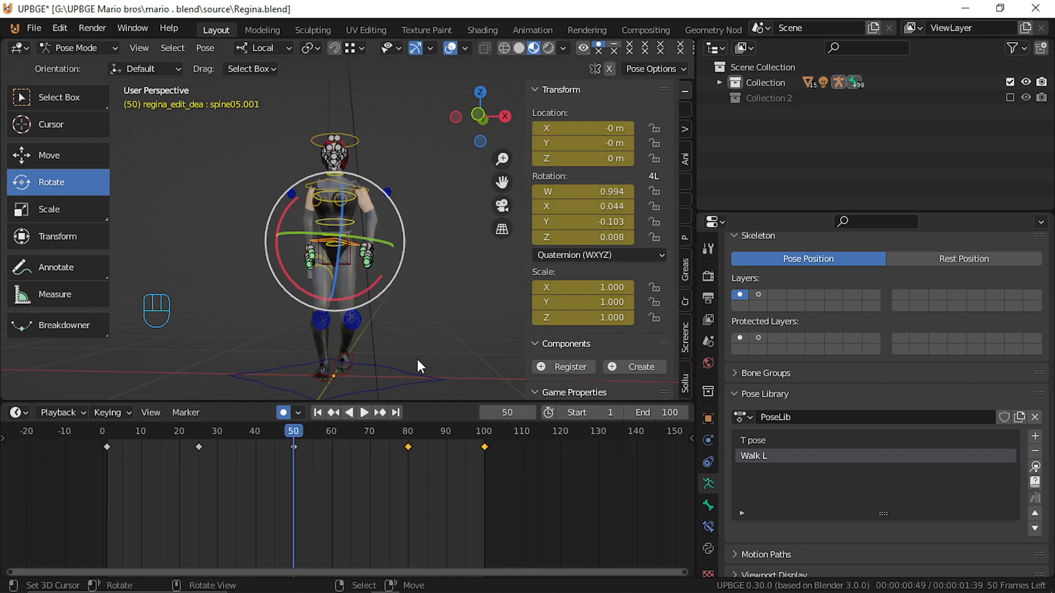
{"action": "middle_click_drag", "start_coordinate": [417, 359], "coordinate": [148, 484]}
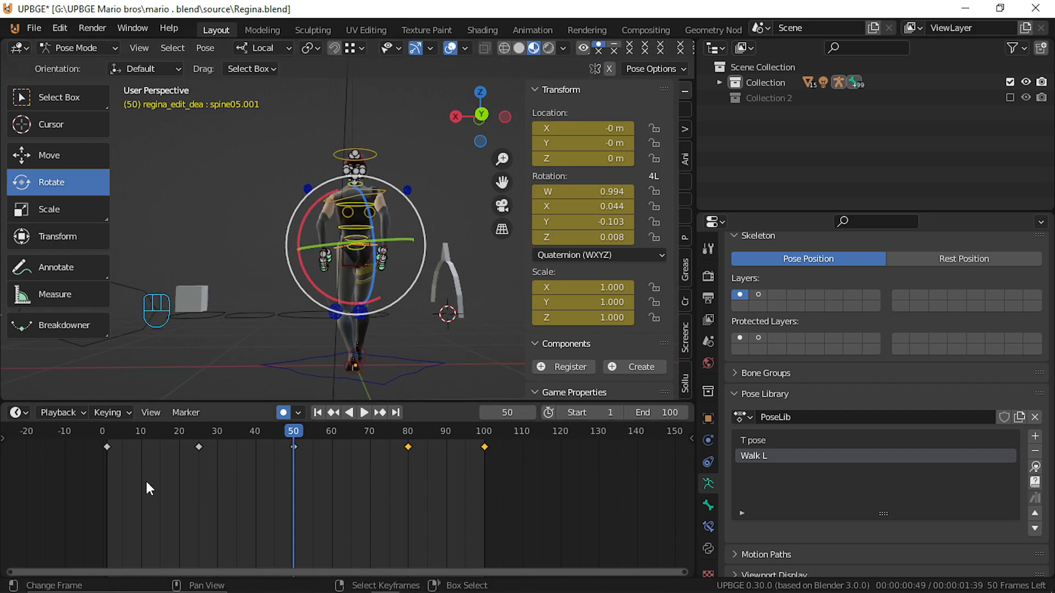
{"action": "left_click_drag", "start_coordinate": [292, 486], "coordinate": [309, 463]}
{"action": "left_click", "coordinate": [408, 447]}
{"action": "key", "text": "g"}
{"action": "left_click", "coordinate": [388, 450]}
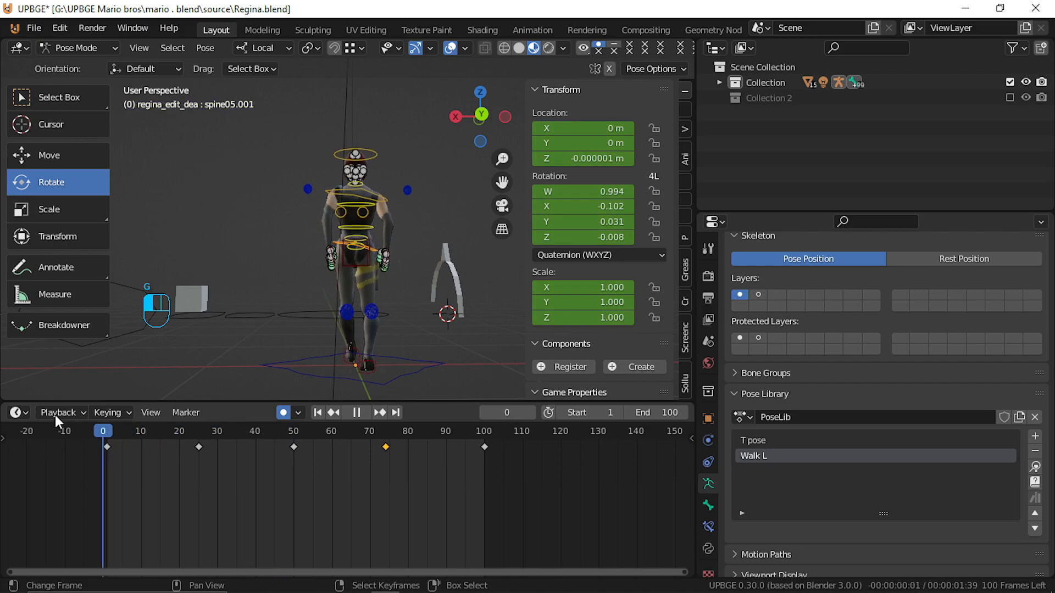
Play back the walk cycle and clear the hip bone's rotation at frames 14 and 86.
{"action": "key", "text": "alt+a"}
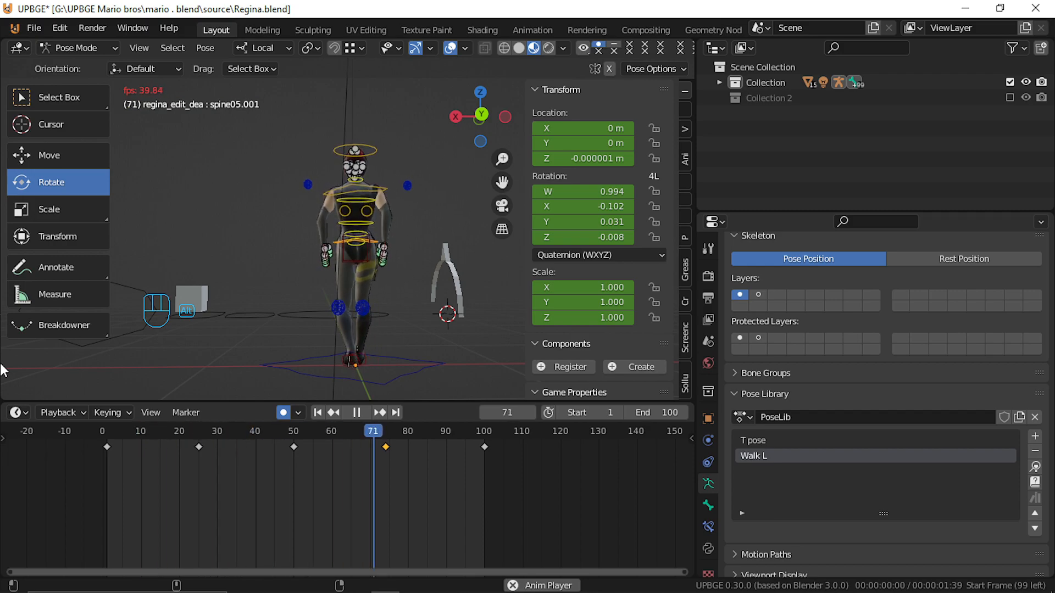
{"action": "key", "text": "alt+a"}
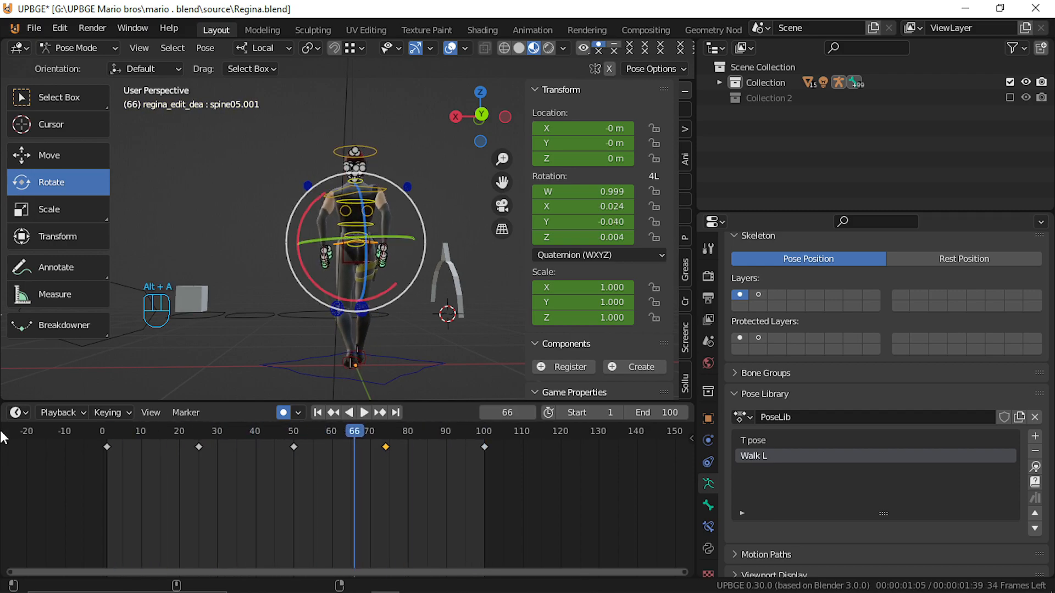
{"action": "left_click_drag", "start_coordinate": [383, 498], "coordinate": [155, 498]}
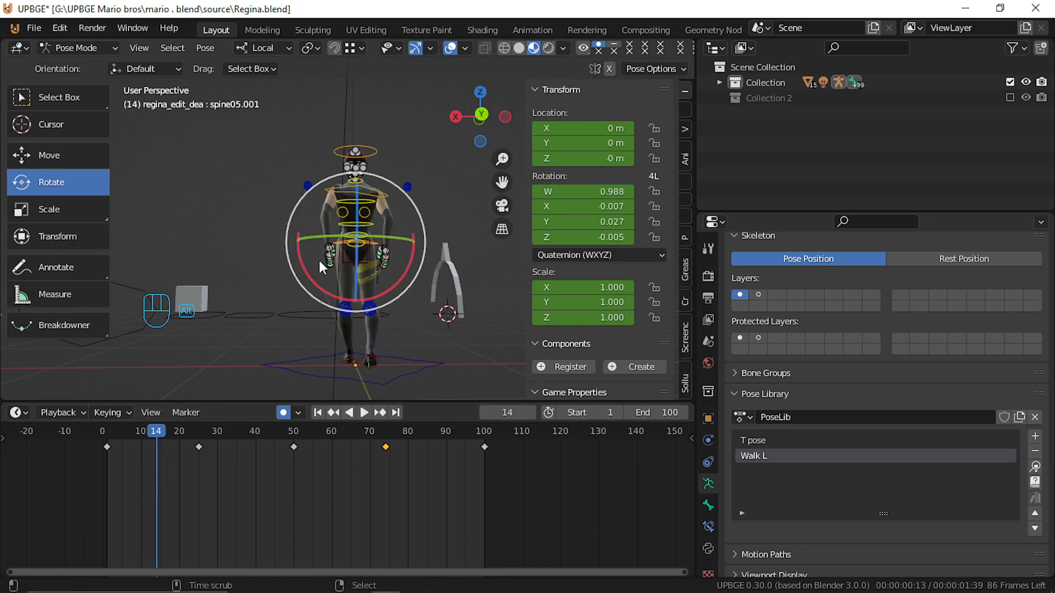
{"action": "key", "text": "alt+r"}
{"action": "left_click_drag", "start_coordinate": [245, 466], "coordinate": [431, 489]}
{"action": "key", "text": "alt+r"}
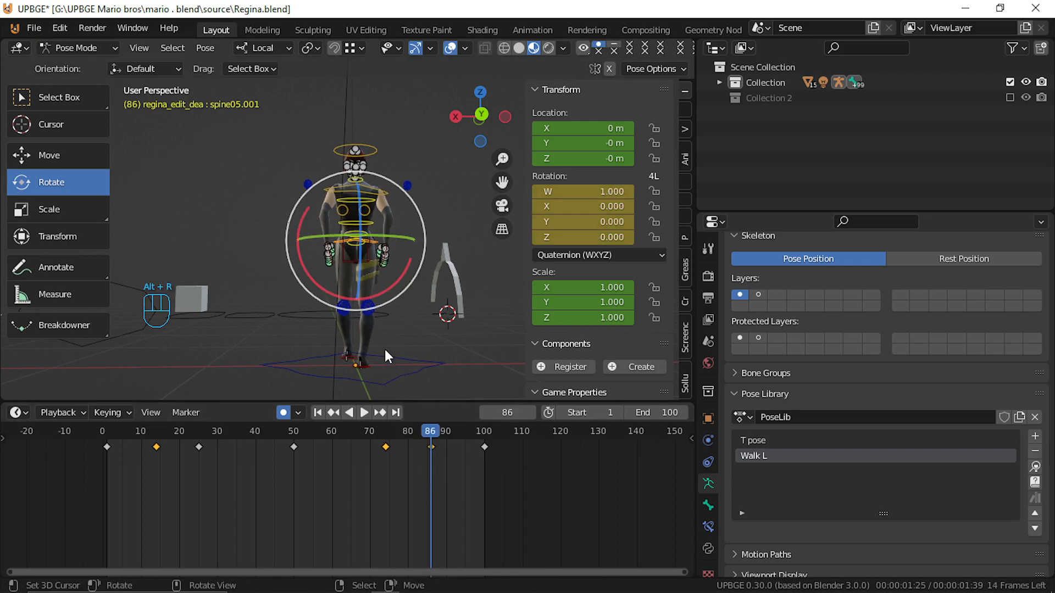
Review the playback, clear the hip bone's rotation at frame 50 and turn it around global Z to a Y rotation of -0.154.
{"action": "key", "text": "alt+a"}
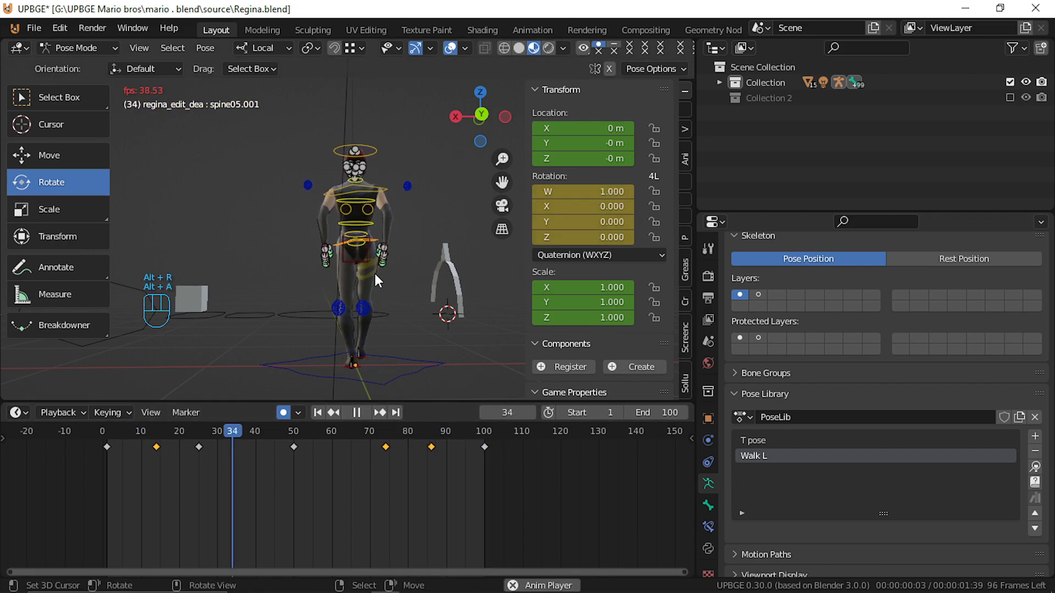
{"action": "scroll", "coordinate": [398, 230], "scroll_direction": "up", "scroll_amount": 4}
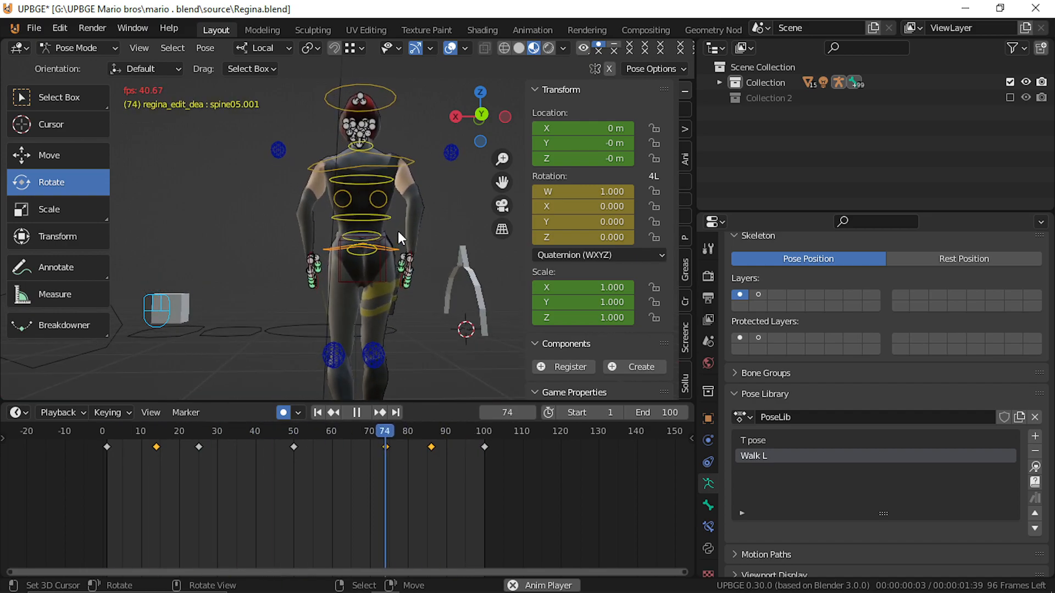
{"action": "key", "text": "alt+a"}
{"action": "left_click_drag", "start_coordinate": [401, 461], "coordinate": [294, 505]}
{"action": "key", "text": "alt+r"}
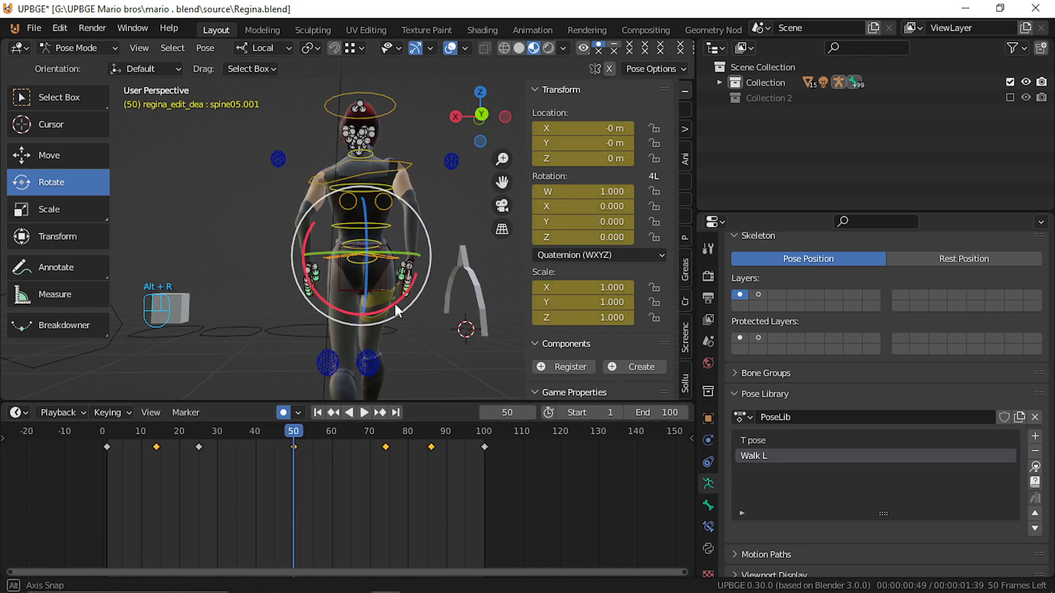
{"action": "middle_click_drag", "start_coordinate": [393, 301], "coordinate": [44, 341]}
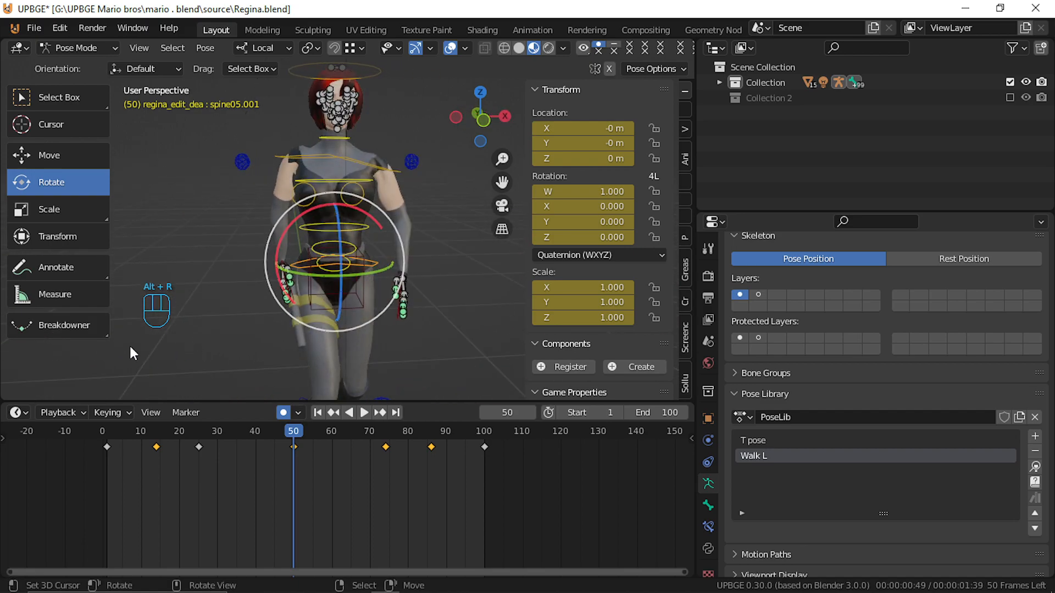
{"action": "key", "text": "r"}
{"action": "key", "text": "z"}
{"action": "key", "text": "z"}
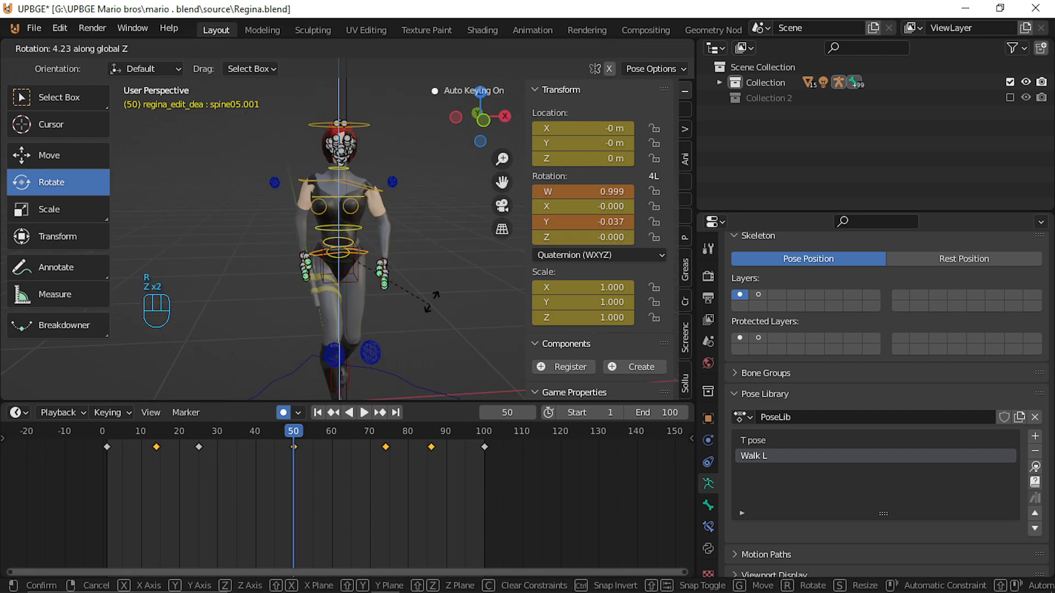
{"action": "left_click", "coordinate": [441, 282]}
Copy the hip bone's pose at frame 1 and paste it flipped at frame 50.
{"action": "left_click_drag", "start_coordinate": [292, 468], "coordinate": [102, 468]}
{"action": "mouse_move", "coordinate": [239, 319]}
{"action": "middle_mouse_down"}
{"action": "mouse_move", "coordinate": [225, 352]}
{"action": "mouse_move", "coordinate": [228, 336]}
{"action": "middle_mouse_up"}
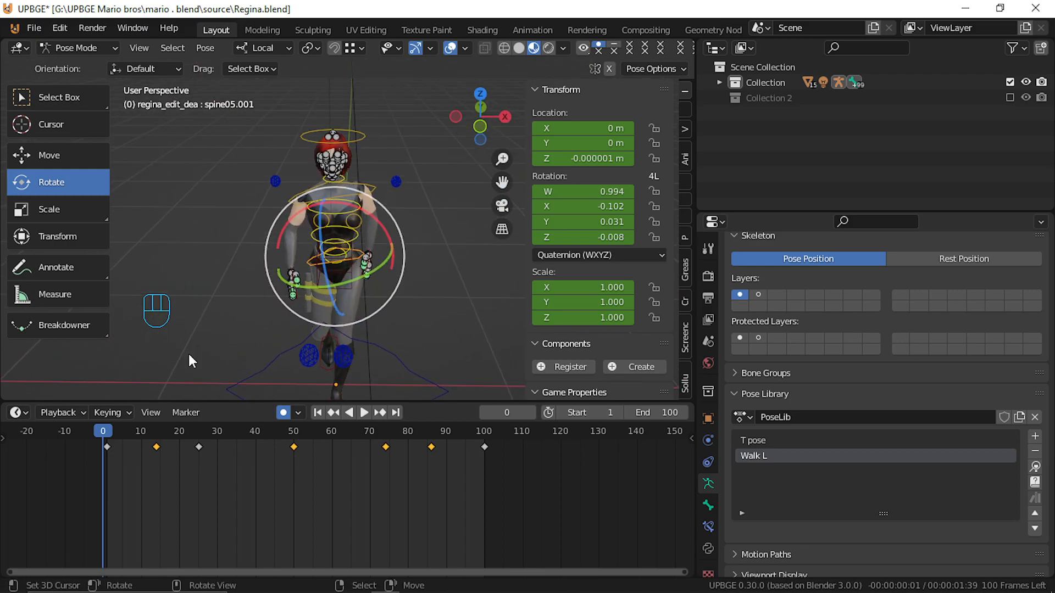
{"action": "left_click", "coordinate": [107, 447]}
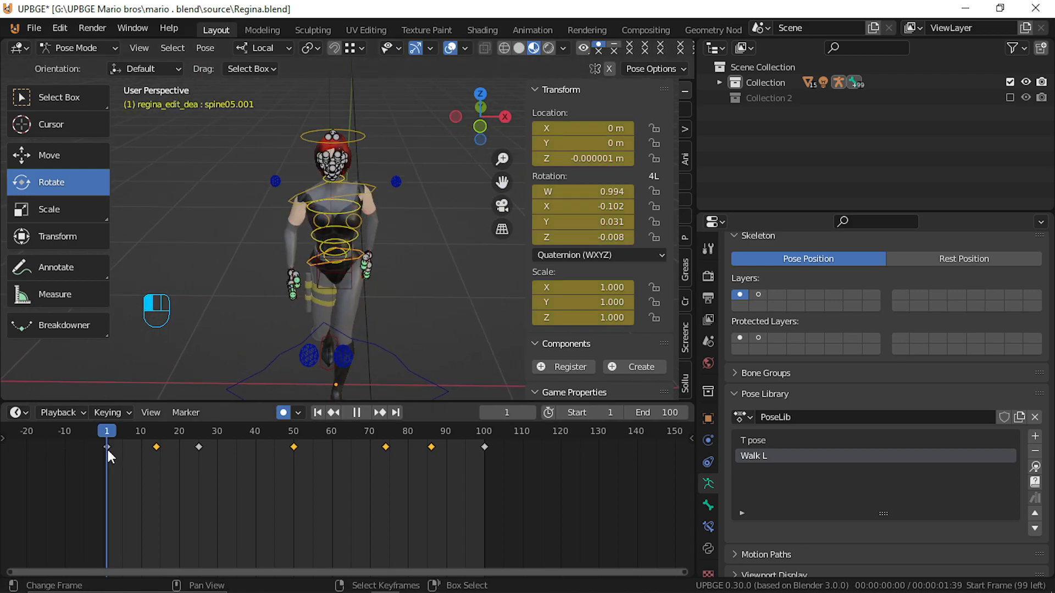
{"action": "key", "text": "ctrl+c"}
{"action": "left_click", "coordinate": [293, 331]}
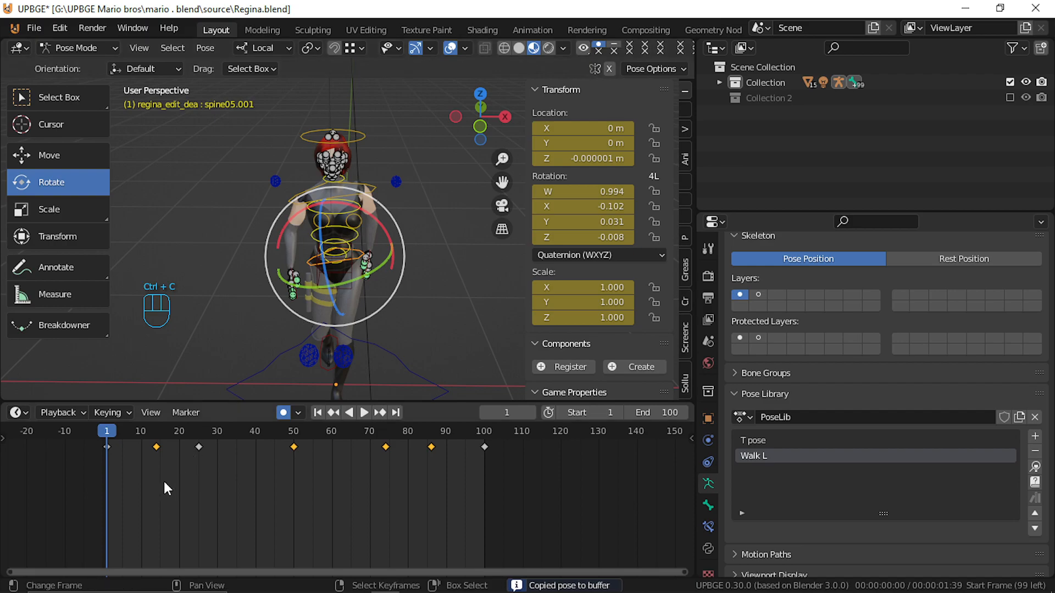
{"action": "key", "text": "space"}
{"action": "left_click", "coordinate": [291, 482]}
{"action": "key", "text": "space"}
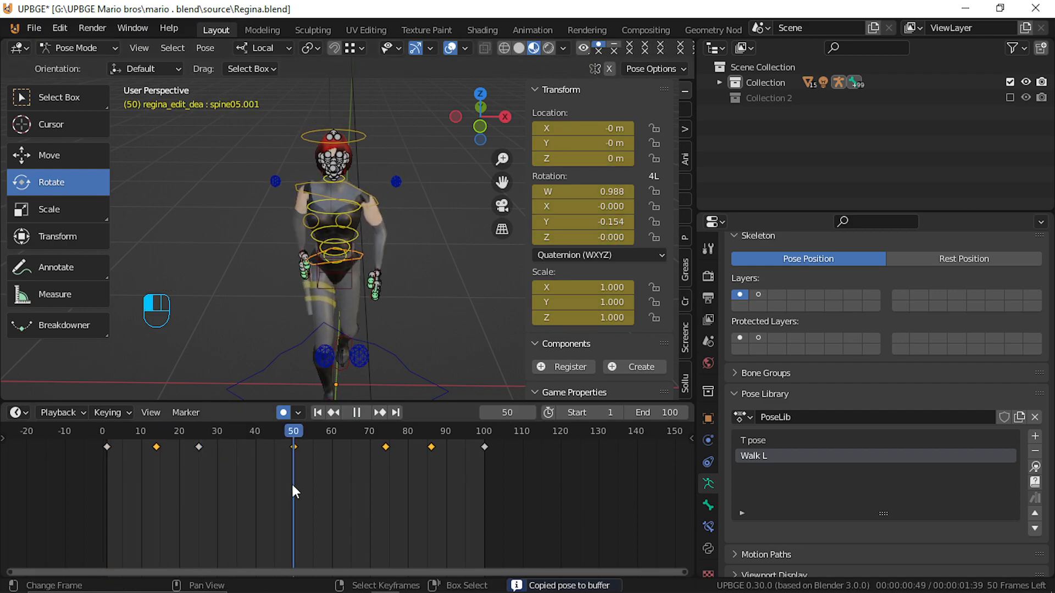
{"action": "key", "text": "ctrl+shift+v"}
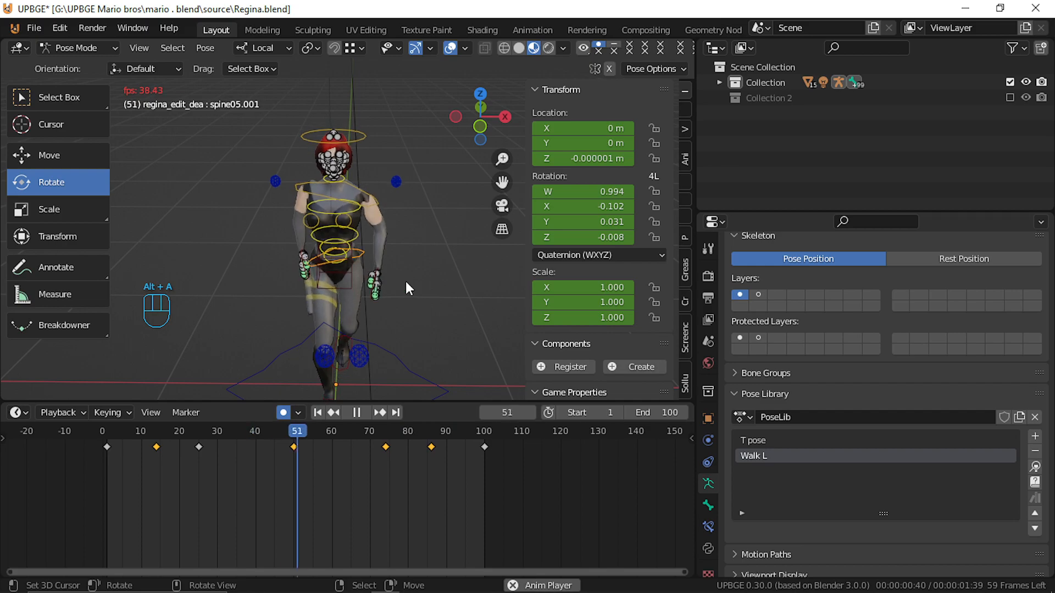
Play the walk cycle and examine the hip motion from the front and from behind.
{"action": "key", "text": "space"}
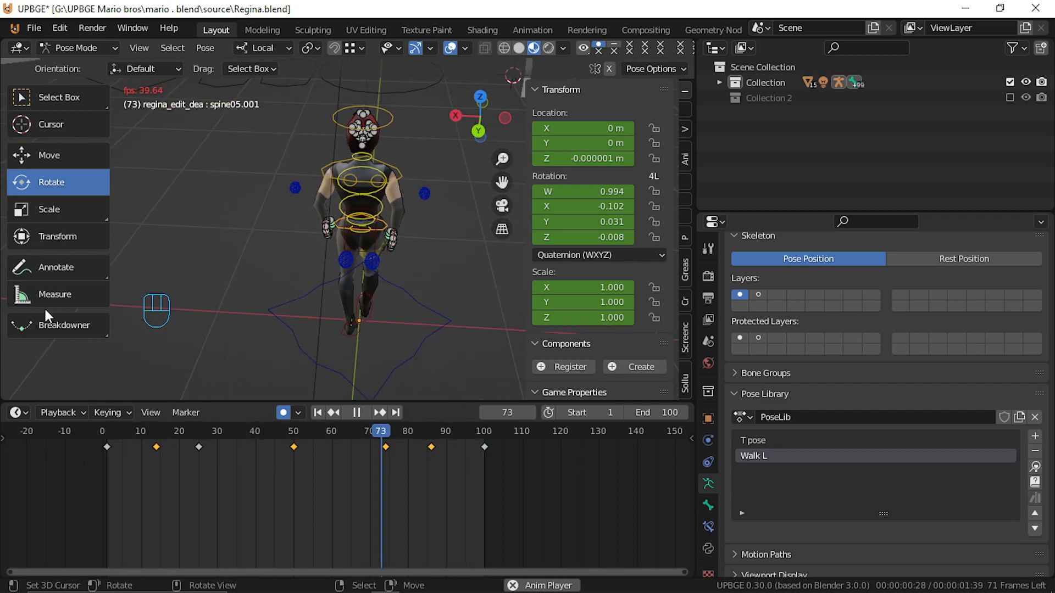
{"action": "middle_click_drag", "start_coordinate": [44, 312], "coordinate": [240, 189]}
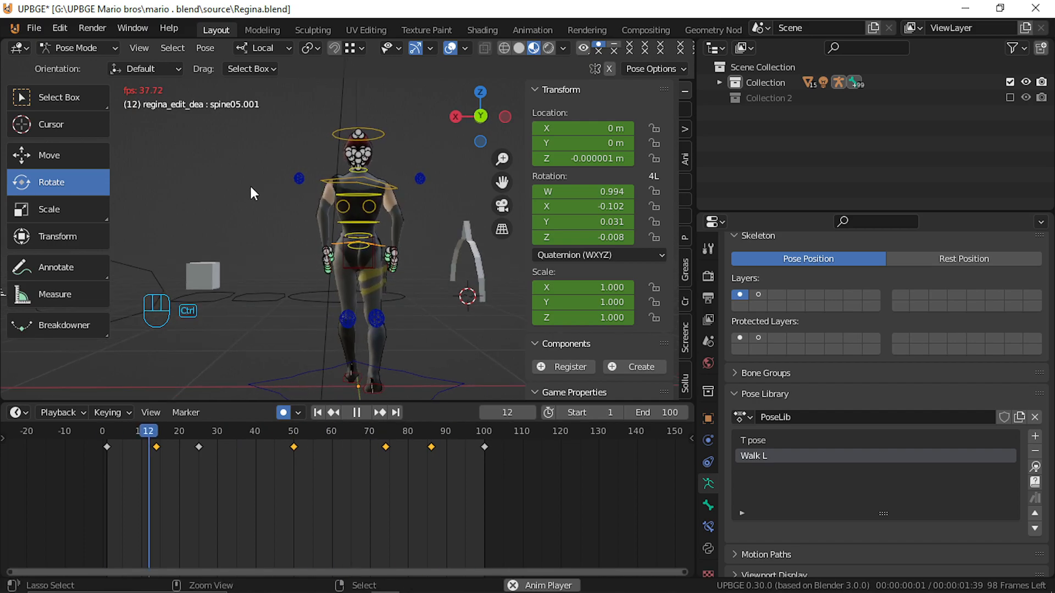
{"action": "key", "text": "ctrl+Tab"}
{"action": "key", "text": "ctrl+Tab"}
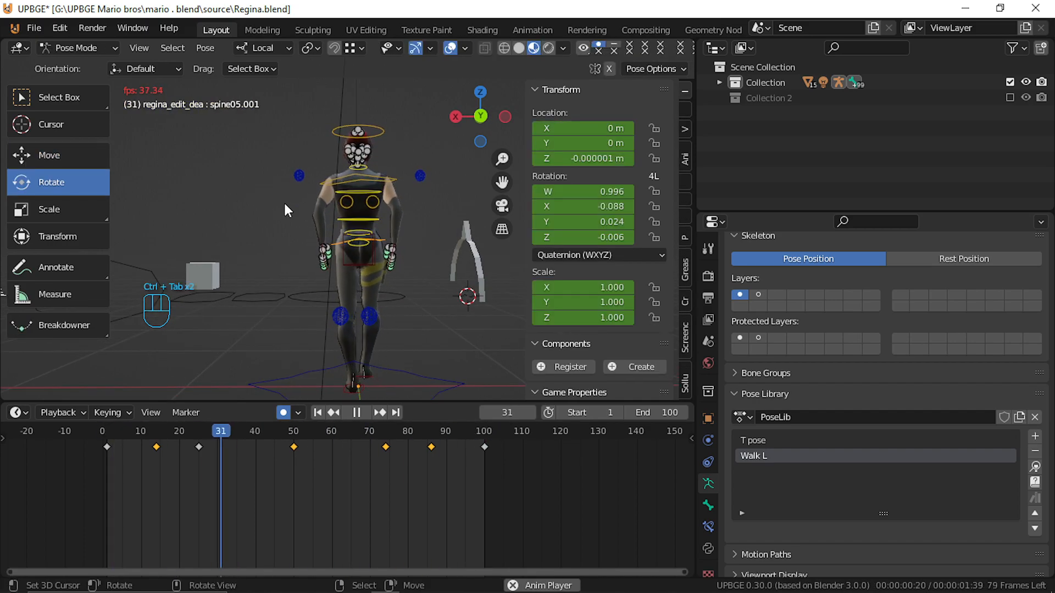
{"action": "key", "text": "space"}
{"action": "key", "text": "alt+a"}
Select the left wrist control wrist_ik.L and rotate it slightly at frame 1 to adjust the hand's angle.
{"action": "middle_click_drag", "start_coordinate": [305, 228], "coordinate": [448, 245]}
{"action": "scroll", "coordinate": [397, 305], "scroll_direction": "up", "scroll_amount": 4}
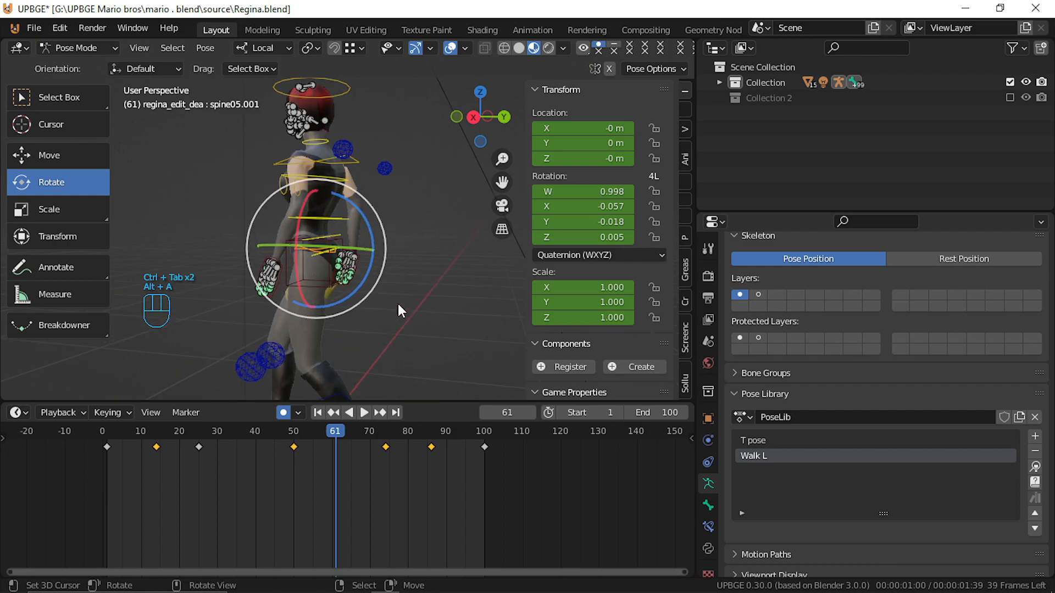
{"action": "middle_click_drag", "start_coordinate": [268, 305], "coordinate": [330, 309]}
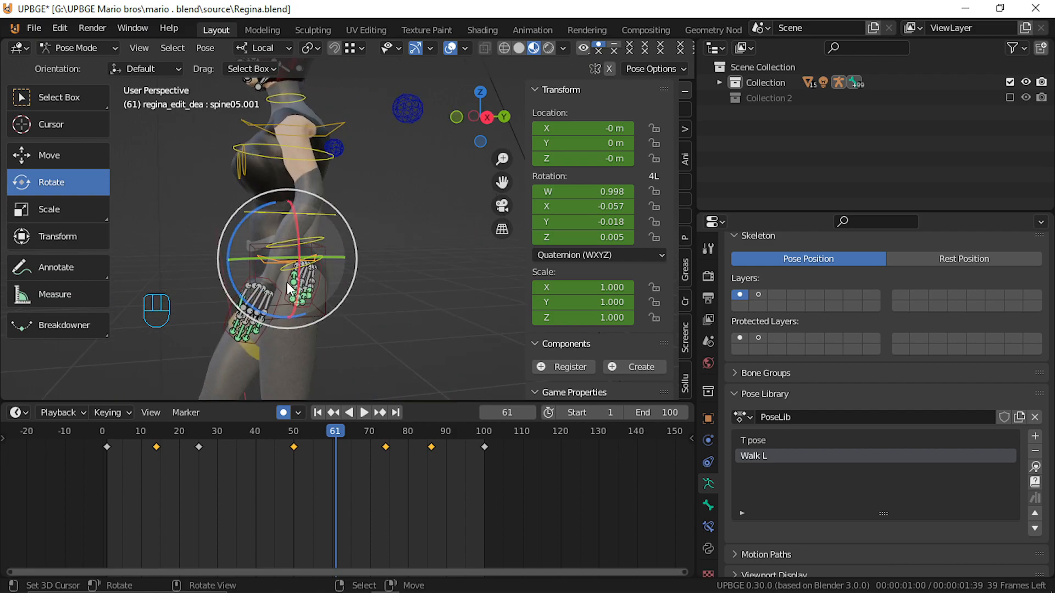
{"action": "left_click", "coordinate": [279, 285]}
{"action": "middle_click_drag", "start_coordinate": [474, 336], "coordinate": [286, 363]}
{"action": "left_click_drag", "start_coordinate": [334, 557], "coordinate": [107, 554]}
{"action": "middle_click_drag", "start_coordinate": [275, 319], "coordinate": [527, 305]}
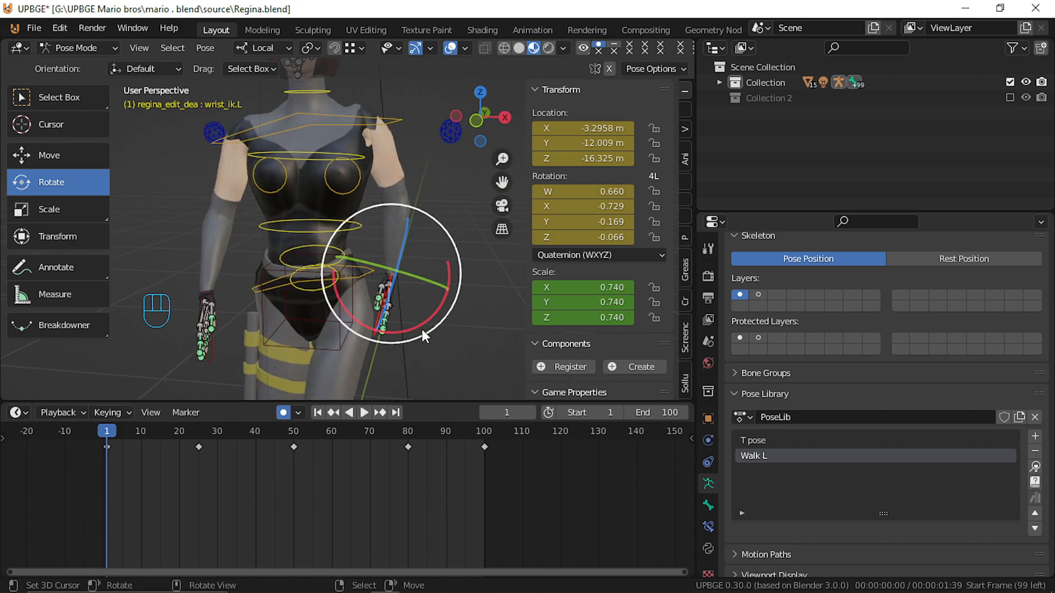
{"action": "left_click_drag", "start_coordinate": [421, 328], "coordinate": [438, 331]}
{"action": "middle_click_drag", "start_coordinate": [438, 331], "coordinate": [450, 342]}
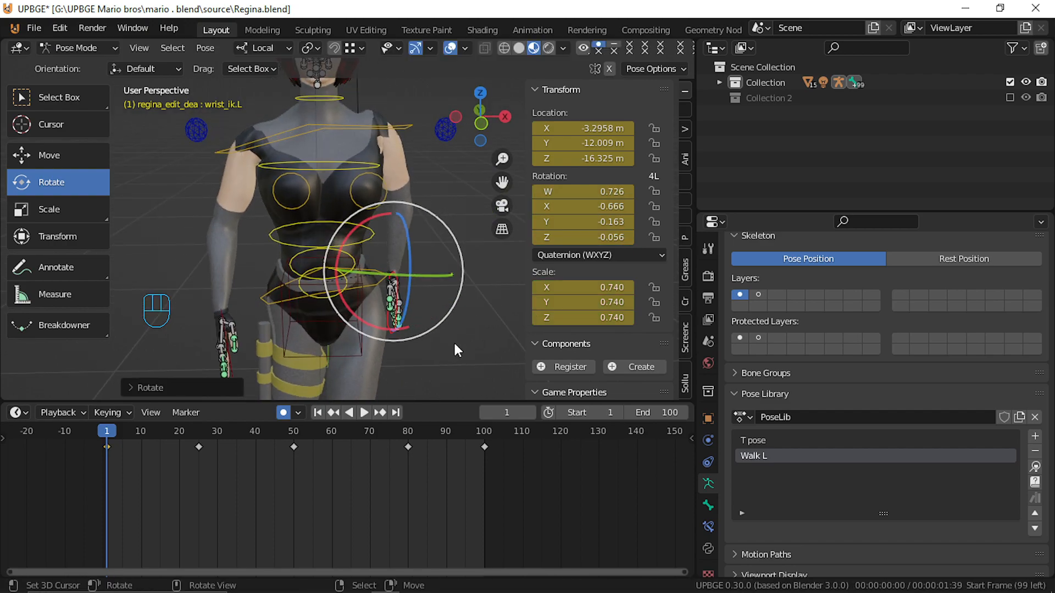
Lower the left wrist control wrist_ik.L along global Z at frame 1 to a Z location of -16.795 m.
{"action": "key", "text": "g"}
{"action": "key", "text": "z"}
{"action": "key", "text": "z"}
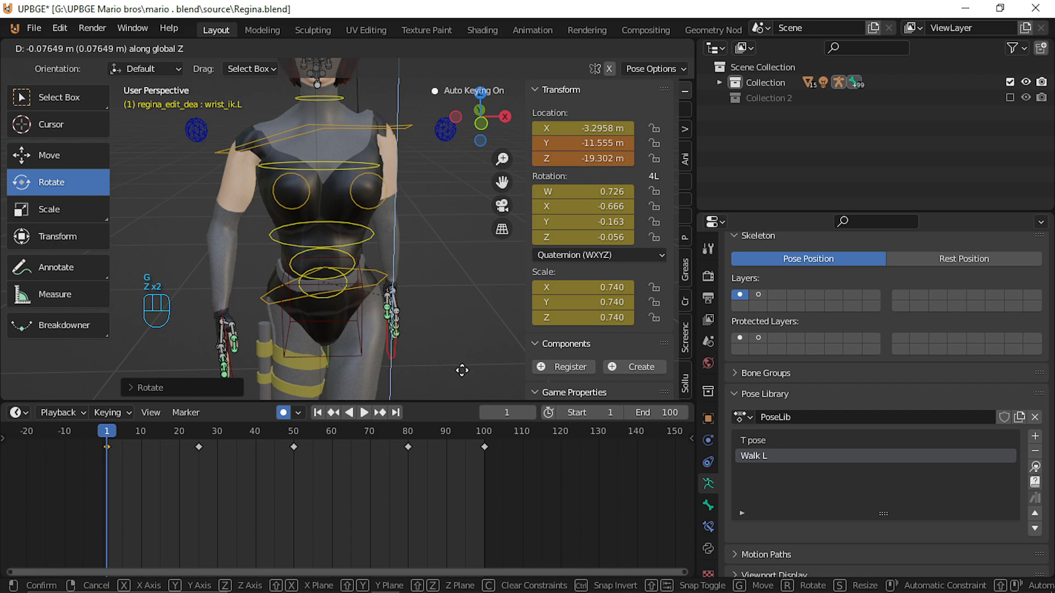
{"action": "left_click", "coordinate": [455, 362]}
{"action": "middle_click_drag", "start_coordinate": [455, 362], "coordinate": [288, 321]}
{"action": "key", "text": "g"}
{"action": "key", "text": "z"}
{"action": "key", "text": "z"}
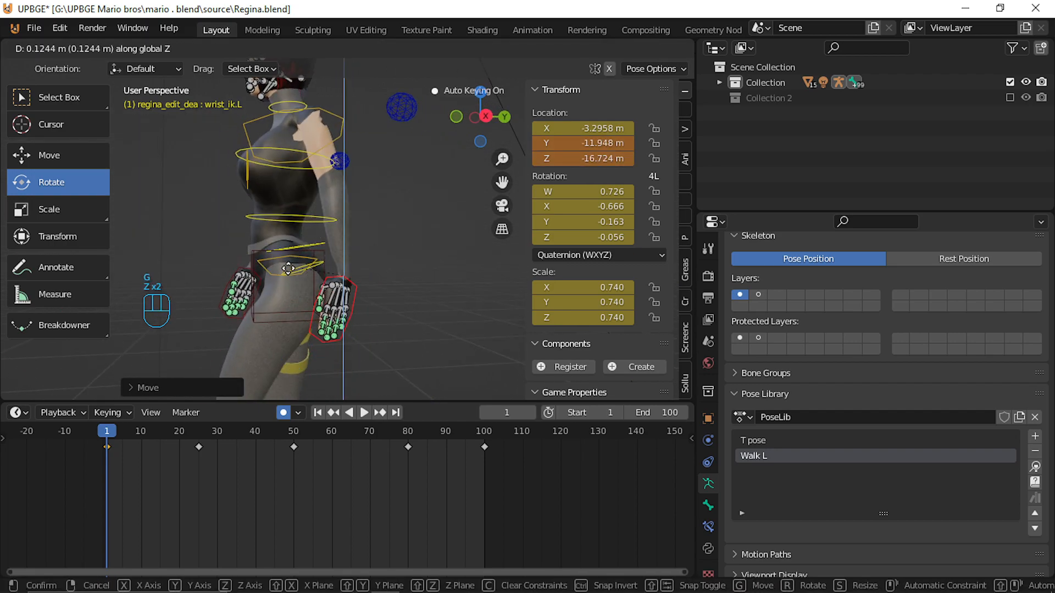
{"action": "left_click", "coordinate": [288, 270]}
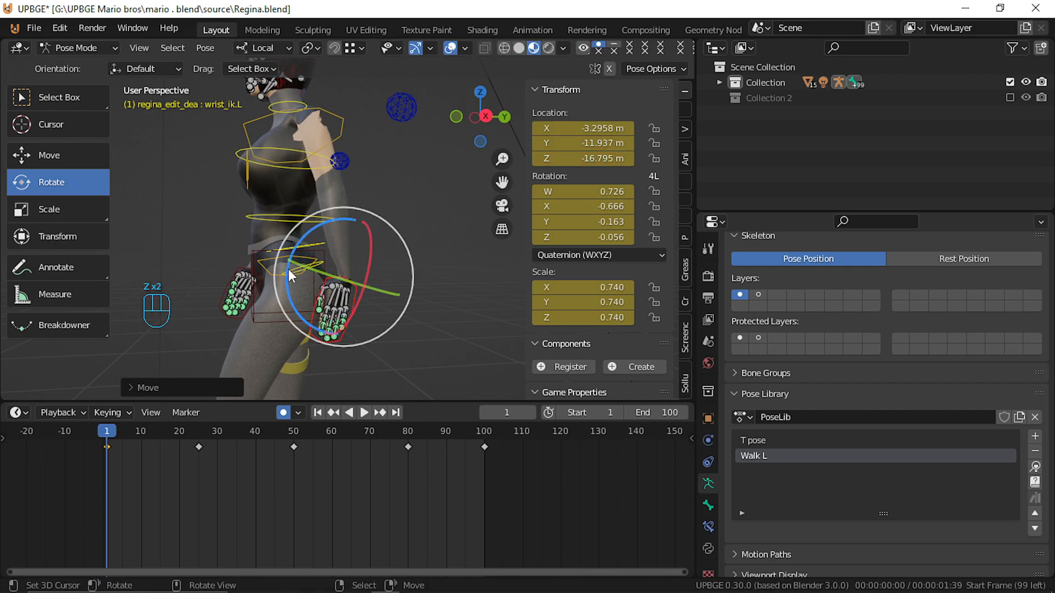
{"action": "key", "text": "g"}
{"action": "key", "text": "x"}
{"action": "key", "text": "x"}
{"action": "left_click", "coordinate": [288, 266]}
Select the right wrist control wrist_ik.R, reposition it at frame 1 and move it along global Z to a Z location of -17.875 m.
{"action": "middle_click_drag", "start_coordinate": [288, 266], "coordinate": [417, 317]}
{"action": "left_click_drag", "start_coordinate": [0, 0], "coordinate": [0, 0]}
{"action": "middle_click_drag", "start_coordinate": [416, 317], "coordinate": [467, 324]}
{"action": "scroll", "coordinate": [434, 324], "scroll_direction": "up", "scroll_amount": 4}
{"action": "left_click", "coordinate": [395, 324]}
{"action": "key", "text": "g"}
{"action": "left_click", "coordinate": [407, 342]}
{"action": "middle_click_drag", "start_coordinate": [411, 344], "coordinate": [448, 340]}
{"action": "key", "text": "g"}
{"action": "key", "text": "z"}
{"action": "key", "text": "z"}
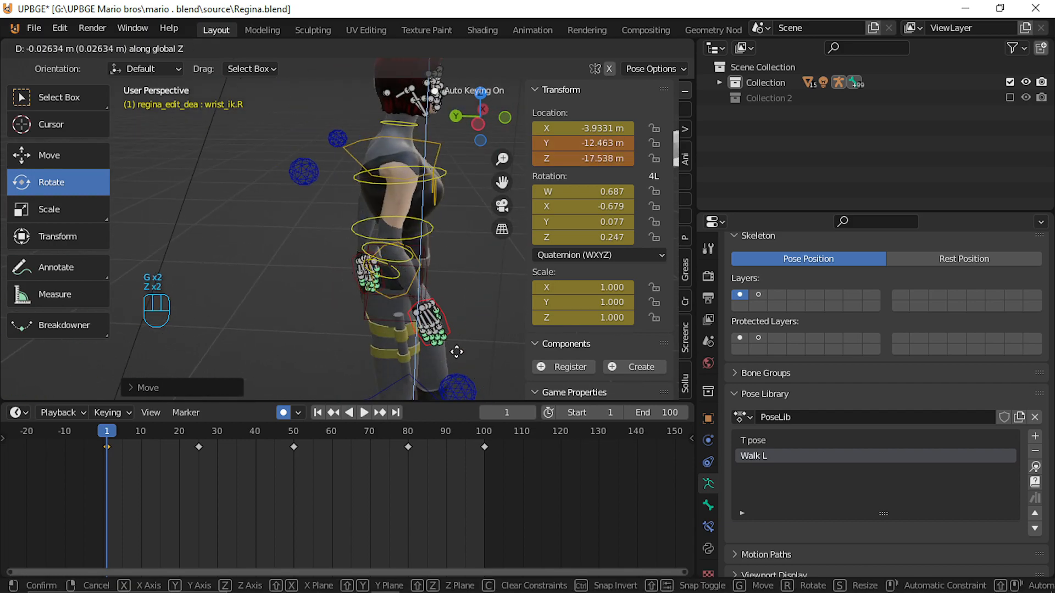
{"action": "left_click", "coordinate": [471, 356]}
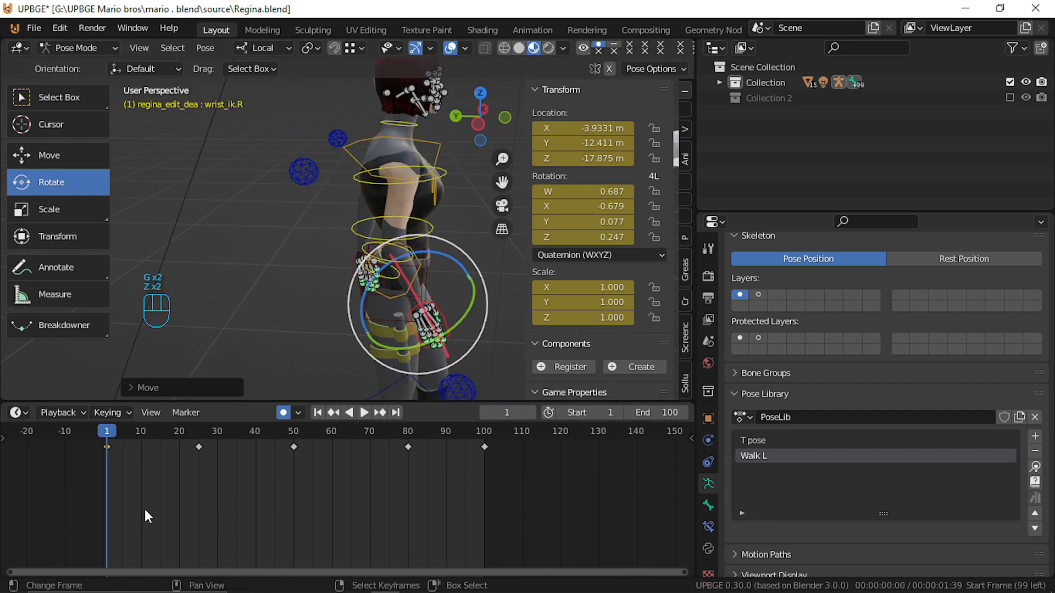
Duplicate the right wrist control's frame 1 keyframe onto frame 100.
{"action": "key", "text": "a"}
{"action": "key", "text": "a"}
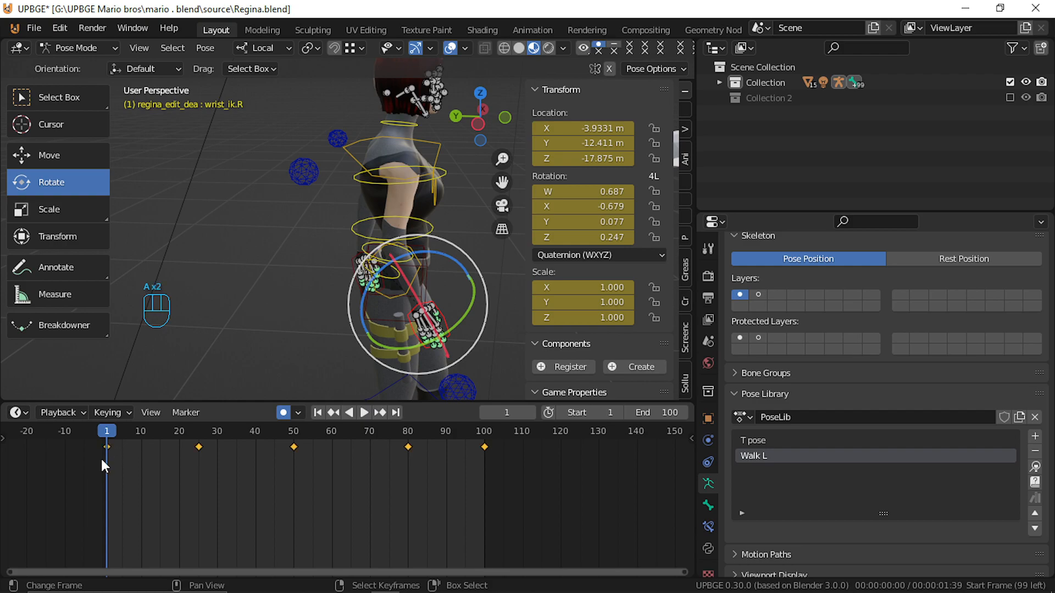
{"action": "key", "text": "shift+d"}
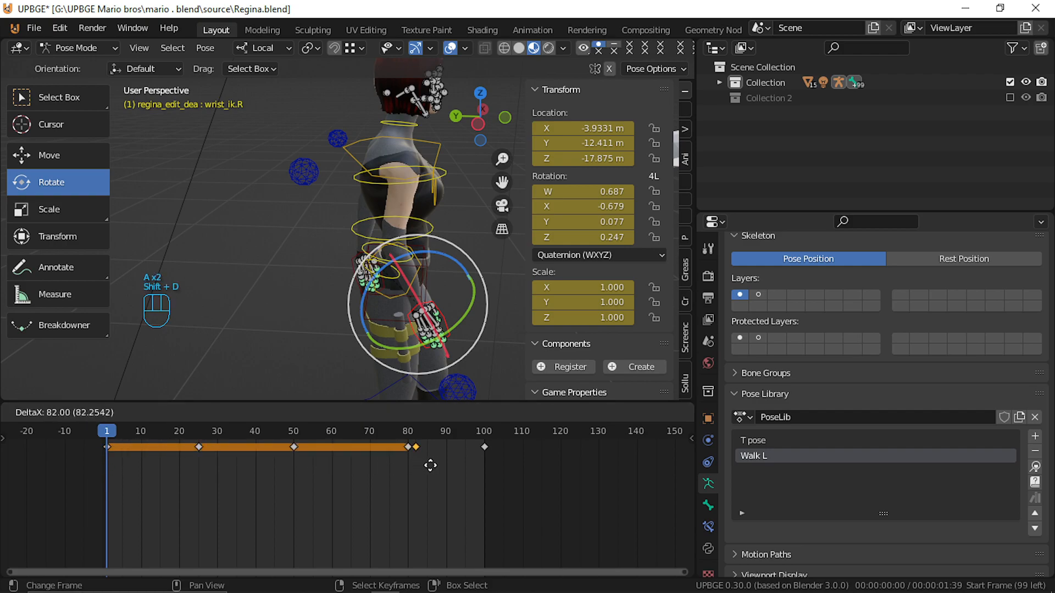
{"action": "left_click", "coordinate": [485, 475]}
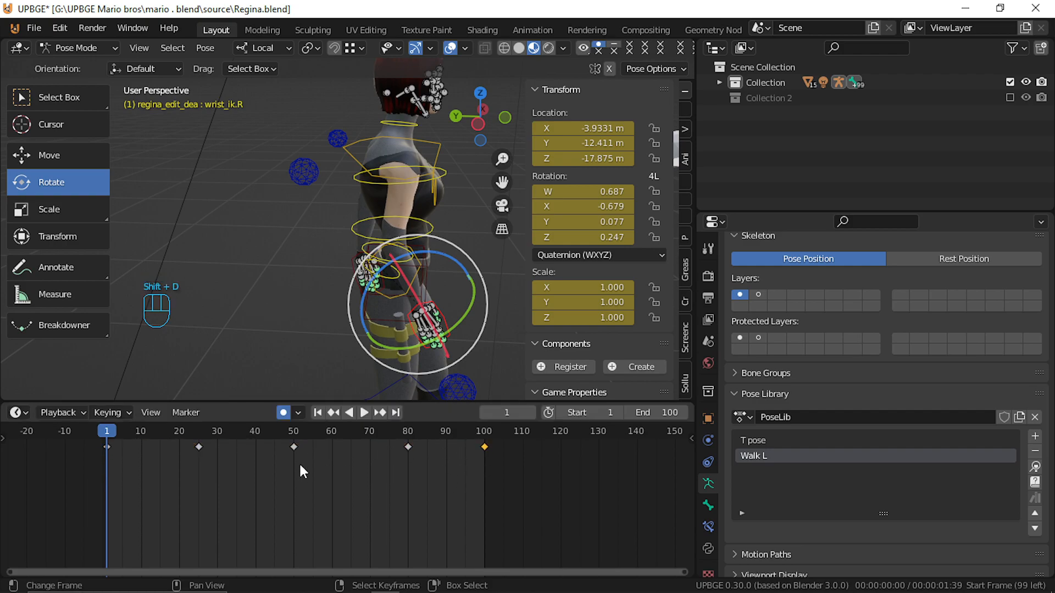
At frame 50, reposition the right wrist control to about X 3.21, Y -12.66, Z -16.38 m.
{"action": "left_click", "coordinate": [295, 463]}
{"action": "middle_click_drag", "start_coordinate": [351, 344], "coordinate": [489, 321]}
{"action": "key", "text": "g"}
{"action": "key", "text": "z"}
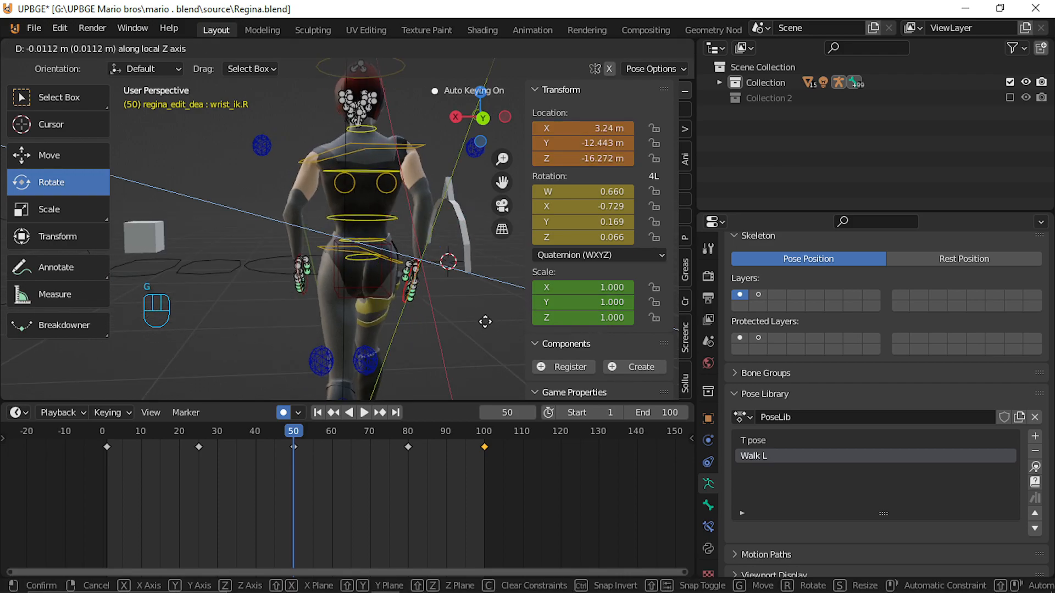
{"action": "key", "text": "g"}
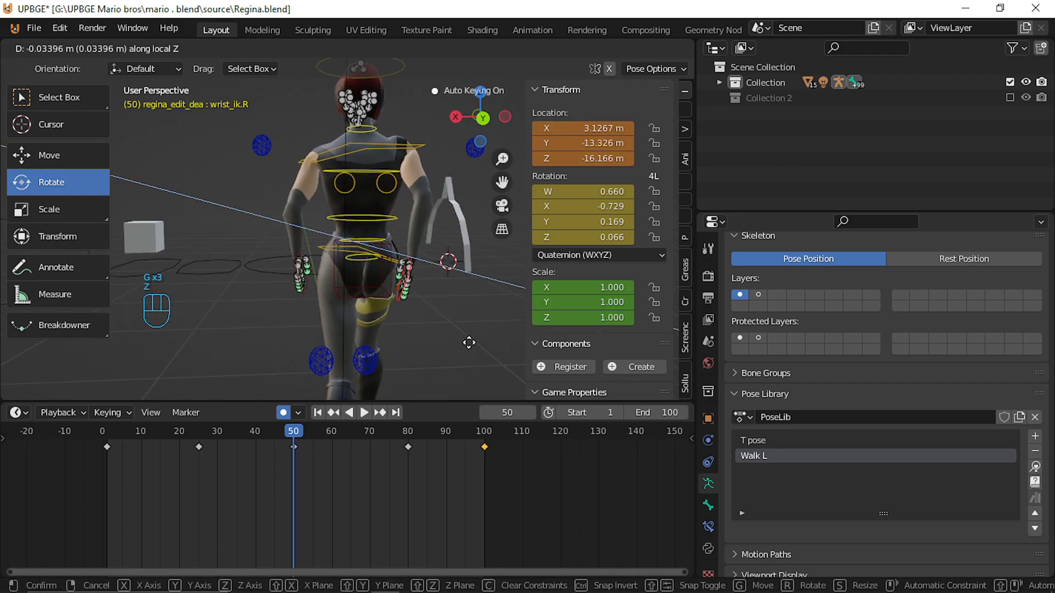
{"action": "key", "text": "z"}
{"action": "key", "text": "z"}
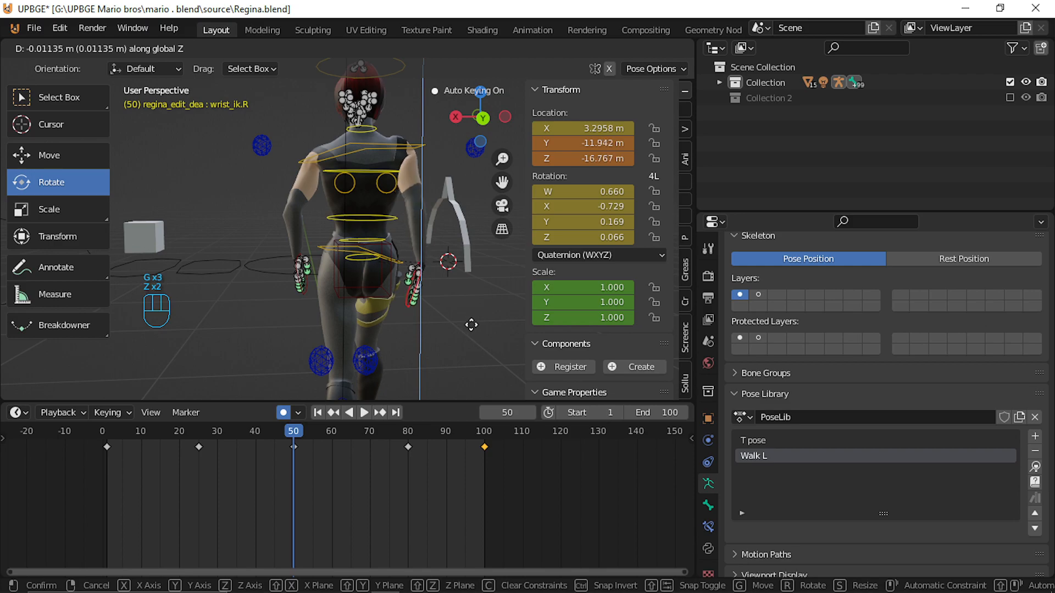
{"action": "left_click", "coordinate": [472, 324]}
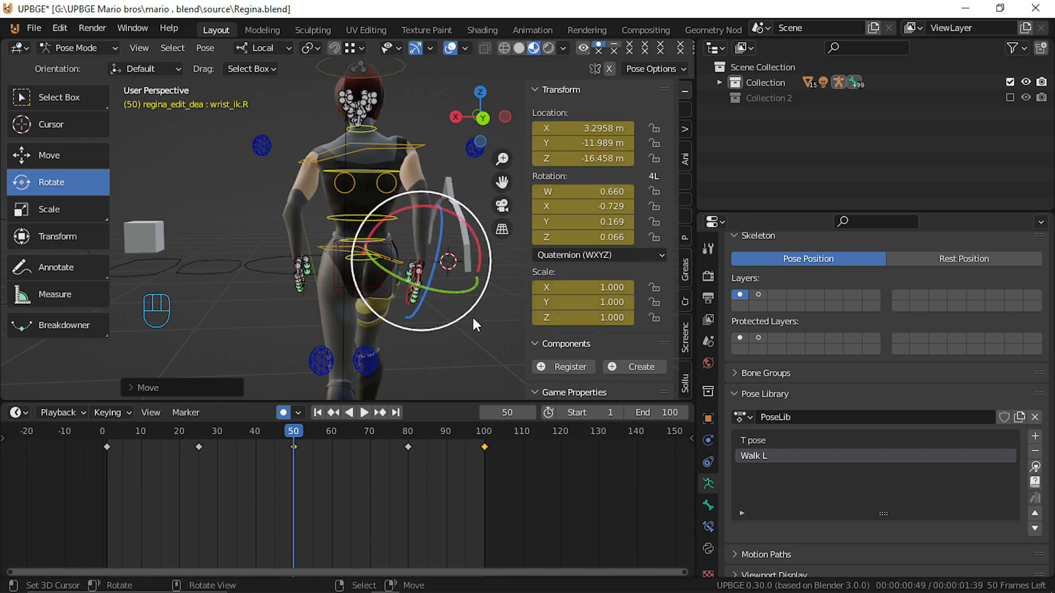
{"action": "key", "text": "g"}
{"action": "key", "text": "z"}
{"action": "key", "text": "z"}
{"action": "left_click", "coordinate": [463, 310]}
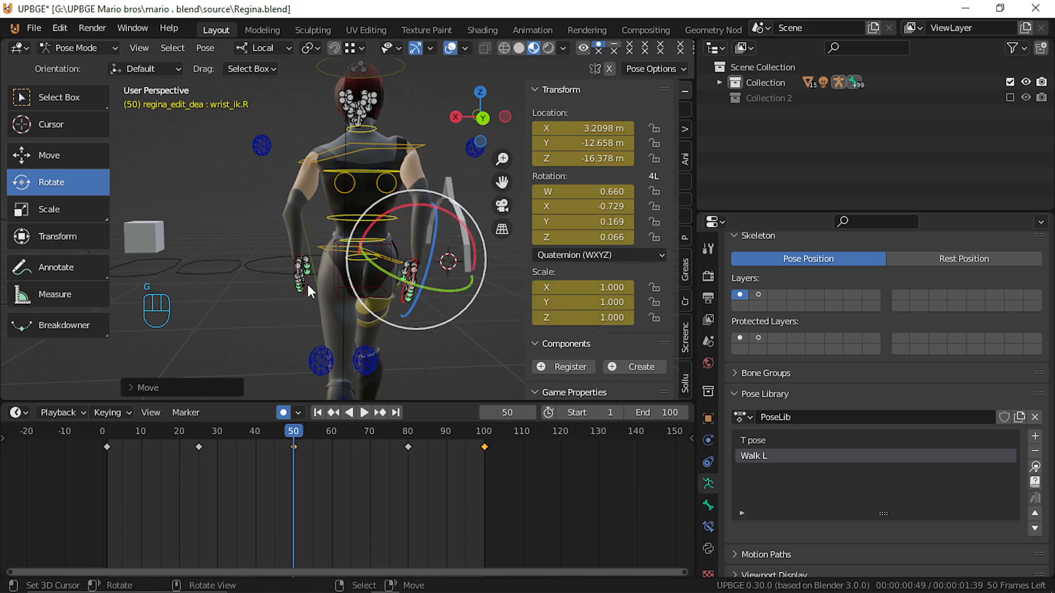
At frame 50, move the left wrist control closer to the body to X 4.3262 m and lower it along global Z.
{"action": "left_click", "coordinate": [306, 282]}
{"action": "key", "text": "g"}
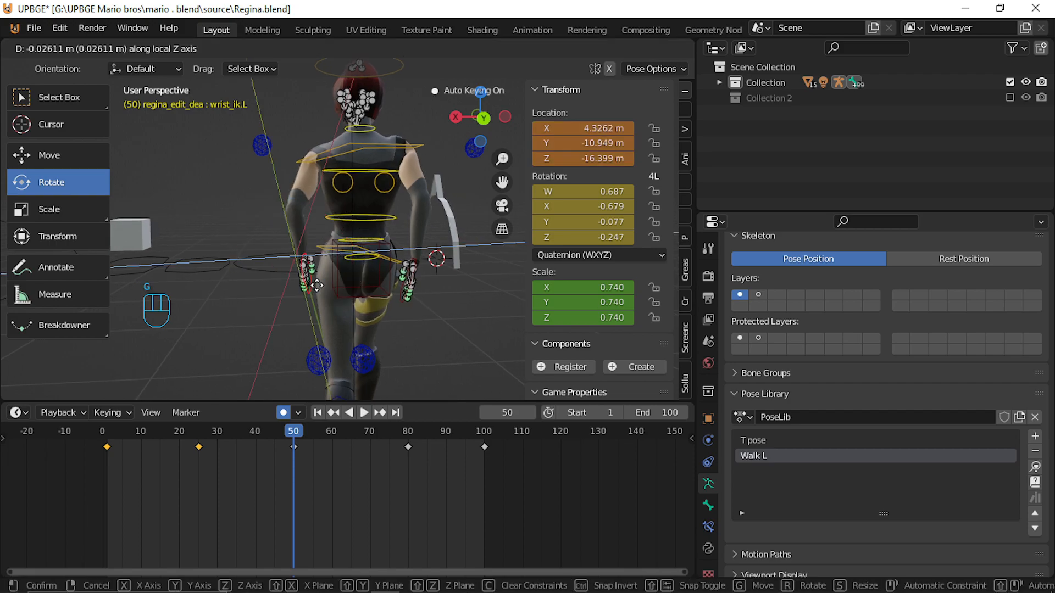
{"action": "left_click", "coordinate": [312, 285]}
{"action": "key", "text": "g"}
{"action": "key", "text": "z"}
{"action": "key", "text": "z"}
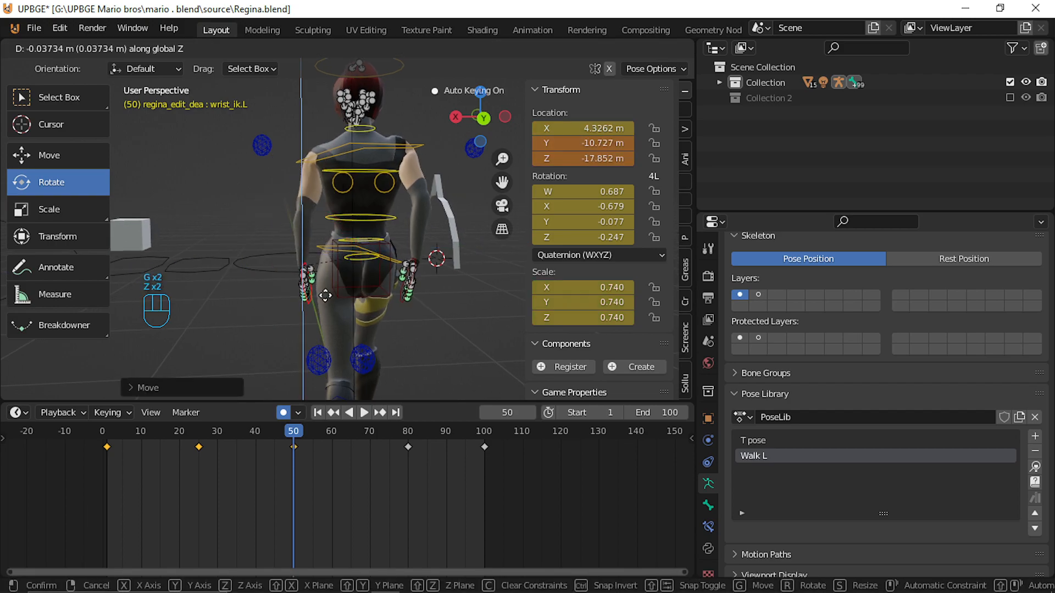
{"action": "left_click", "coordinate": [325, 296]}
{"action": "mouse_move", "coordinate": [326, 295]}
{"action": "middle_mouse_down"}
{"action": "mouse_move", "coordinate": [520, 299]}
{"action": "mouse_move", "coordinate": [335, 298]}
{"action": "middle_mouse_up"}
Adjust the left wrist control's position at frame 80, and check the motion by playing and scrubbing to frame 100.
{"action": "left_click", "coordinate": [407, 431]}
{"action": "key", "text": "g"}
{"action": "middle_click_drag", "start_coordinate": [450, 251], "coordinate": [324, 300]}
{"action": "left_click", "coordinate": [437, 245]}
{"action": "key", "text": "alt+a"}
{"action": "key", "text": "alt+a"}
{"action": "left_click_drag", "start_coordinate": [110, 510], "coordinate": [483, 509]}
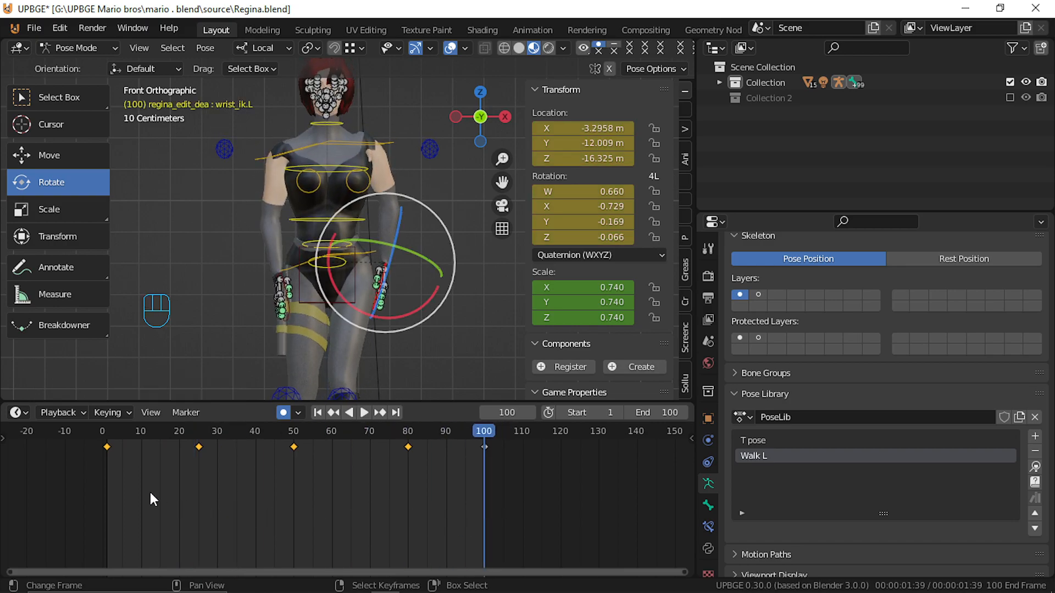
Select all bones and duplicate their frame 1 keyframes onto frame 100.
{"action": "left_click", "coordinate": [105, 458]}
{"action": "key", "text": "a"}
{"action": "key", "text": "a"}
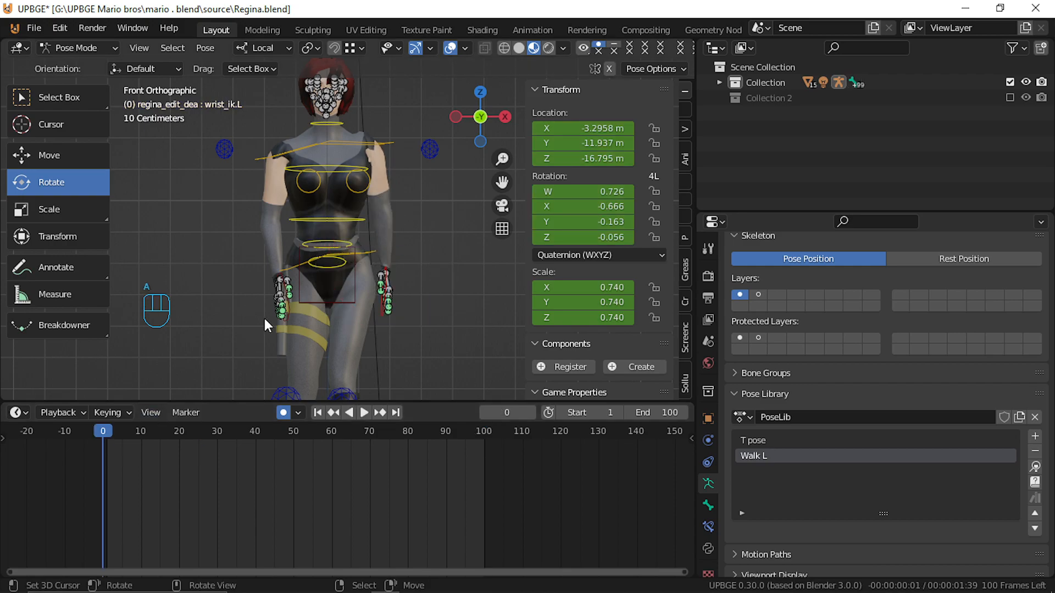
{"action": "left_click", "coordinate": [107, 445]}
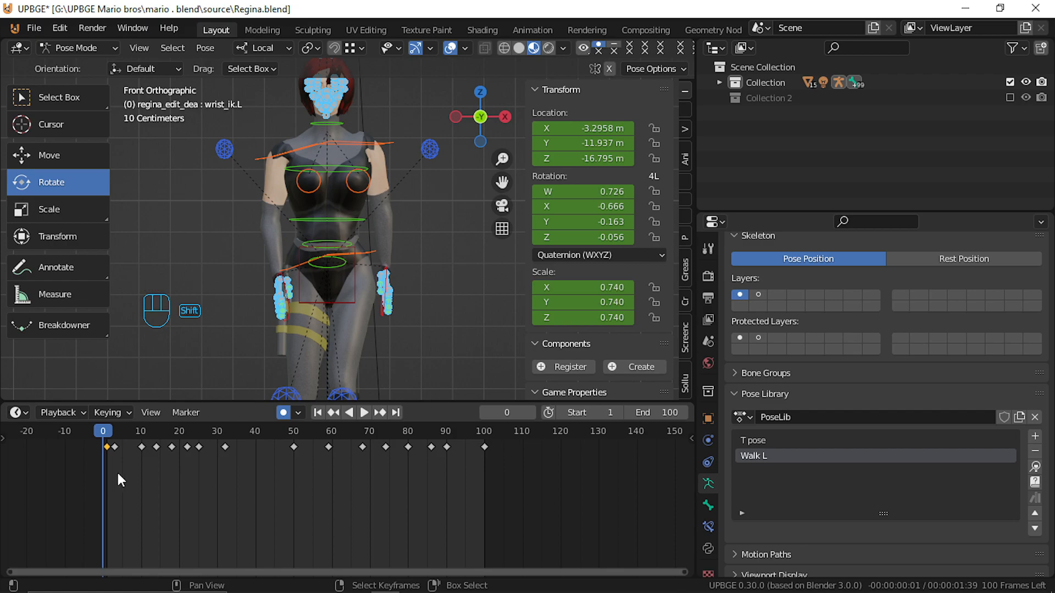
{"action": "key", "text": "shift+d"}
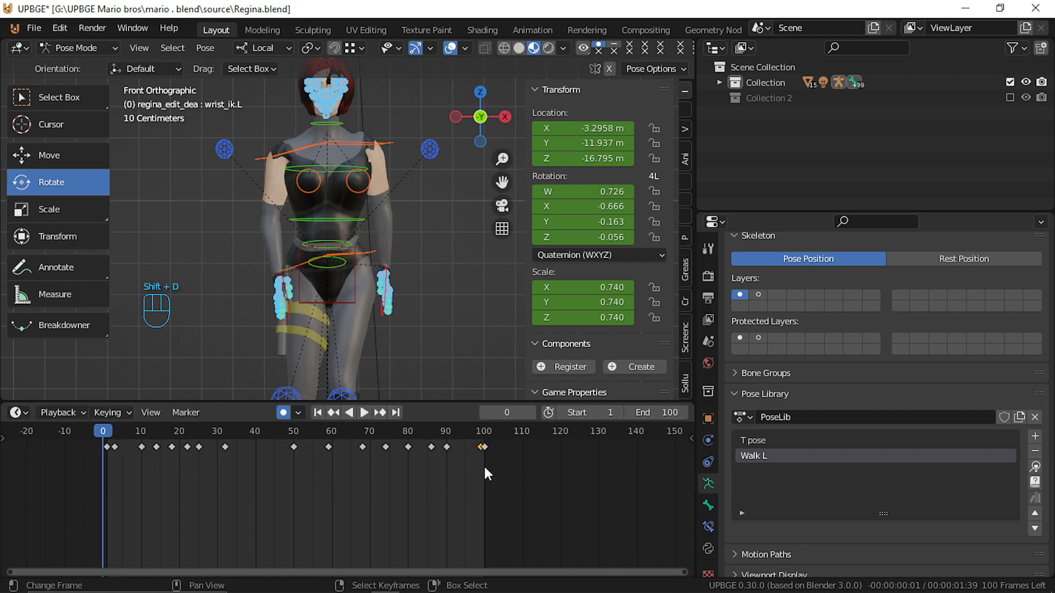
{"action": "key", "text": "g"}
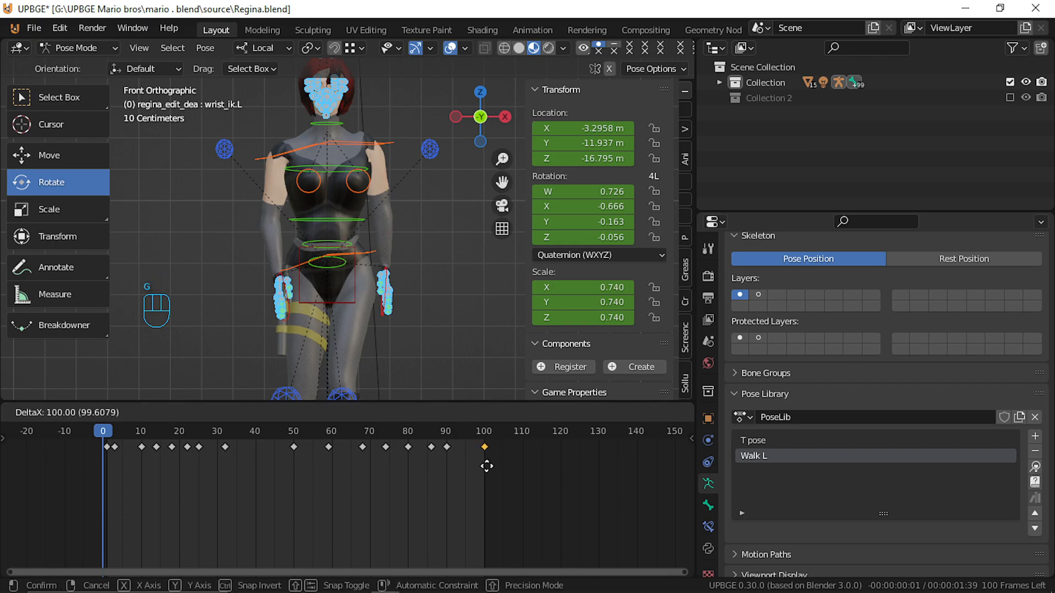
{"action": "left_click", "coordinate": [487, 466]}
Play the walk cycle and examine the arm swing from the front, the side and behind.
{"action": "key", "text": "alt+a"}
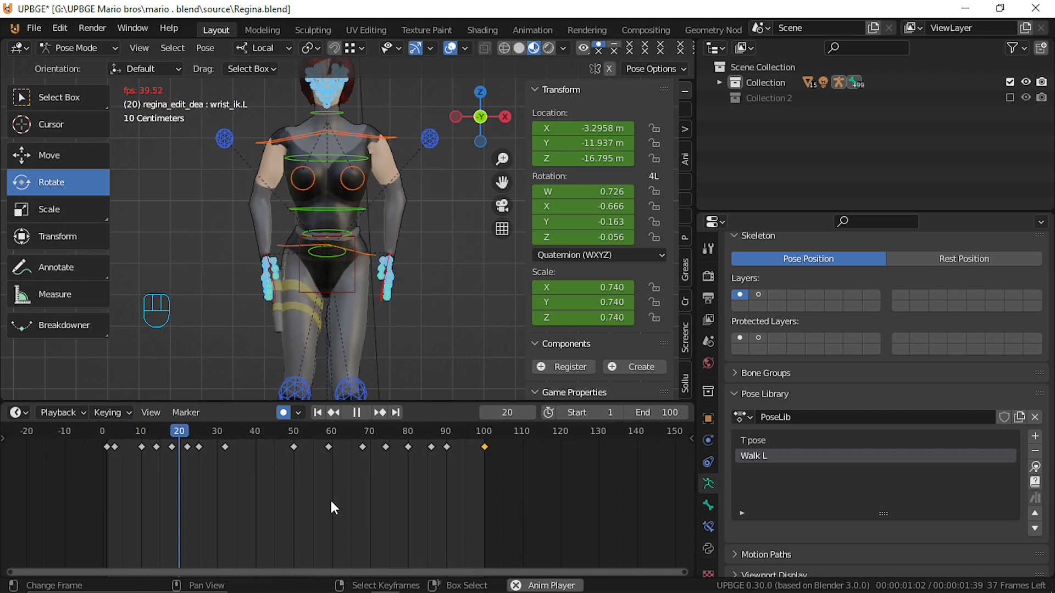
{"action": "middle_click_drag", "start_coordinate": [180, 262], "coordinate": [19, 296]}
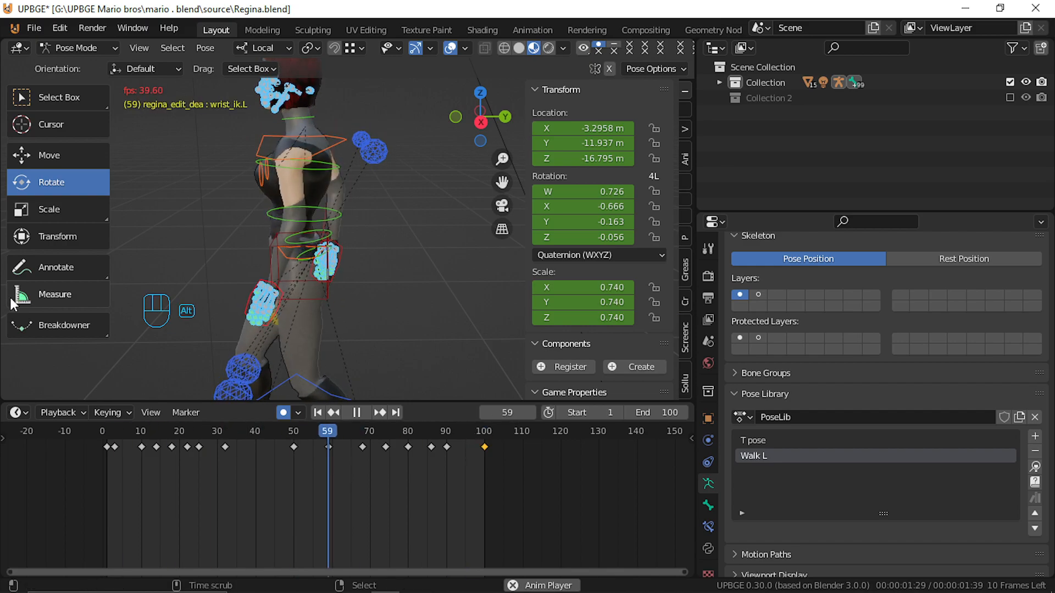
{"action": "middle_click_drag", "start_coordinate": [122, 226], "coordinate": [611, 250]}
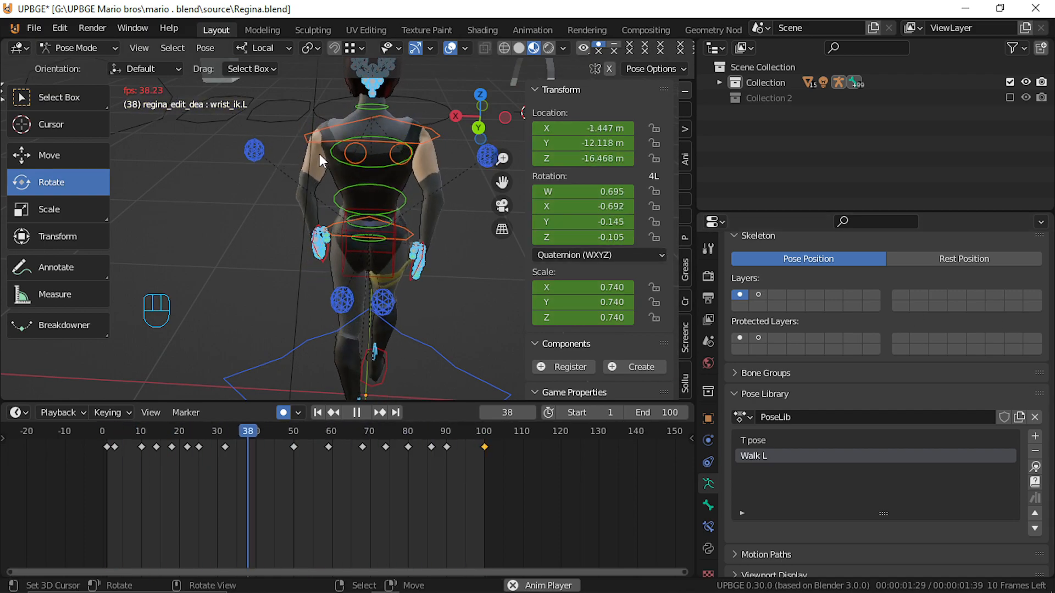
{"action": "key", "text": "alt+a"}
At frame 1, move the left elbow pole upperarm02_pole.L down beside the arm to about X 8.79, Y 1.27, Z -5.67 m.
{"action": "left_click", "coordinate": [91, 479]}
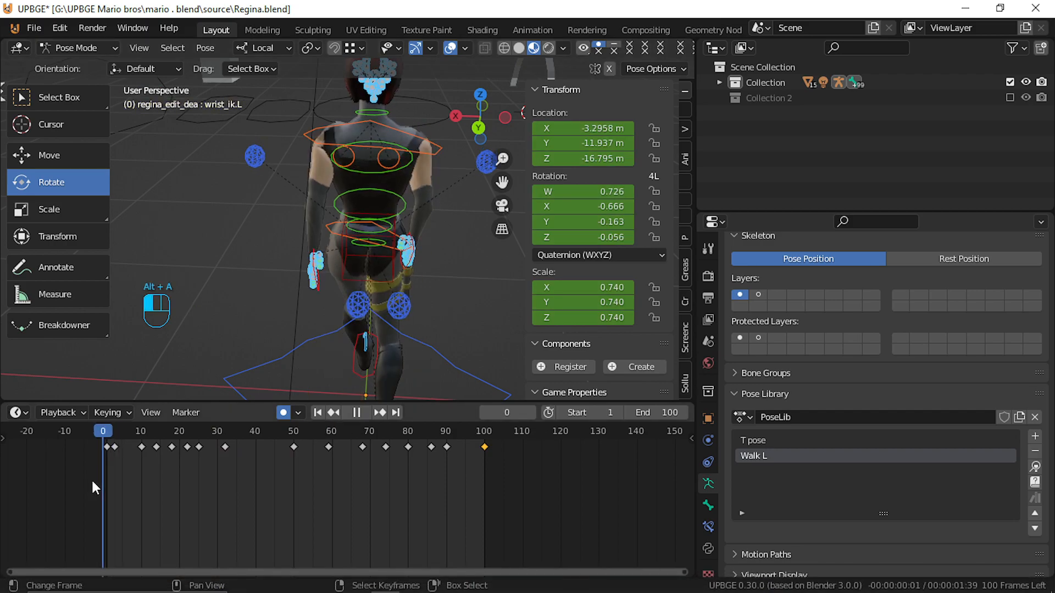
{"action": "left_click", "coordinate": [104, 476]}
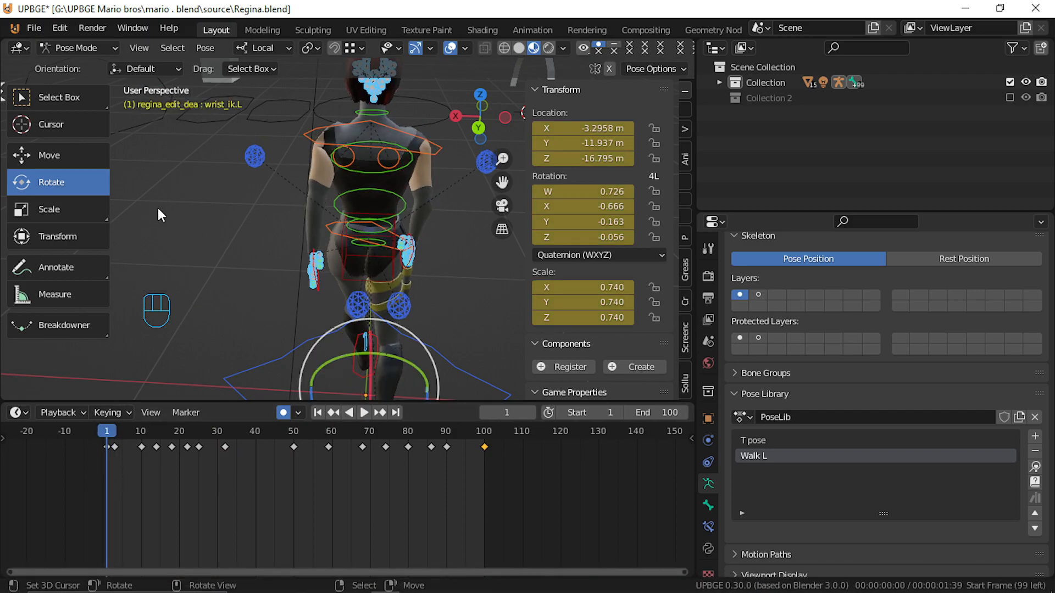
{"action": "left_click", "coordinate": [258, 154]}
{"action": "middle_click_drag", "start_coordinate": [234, 239], "coordinate": [298, 326]}
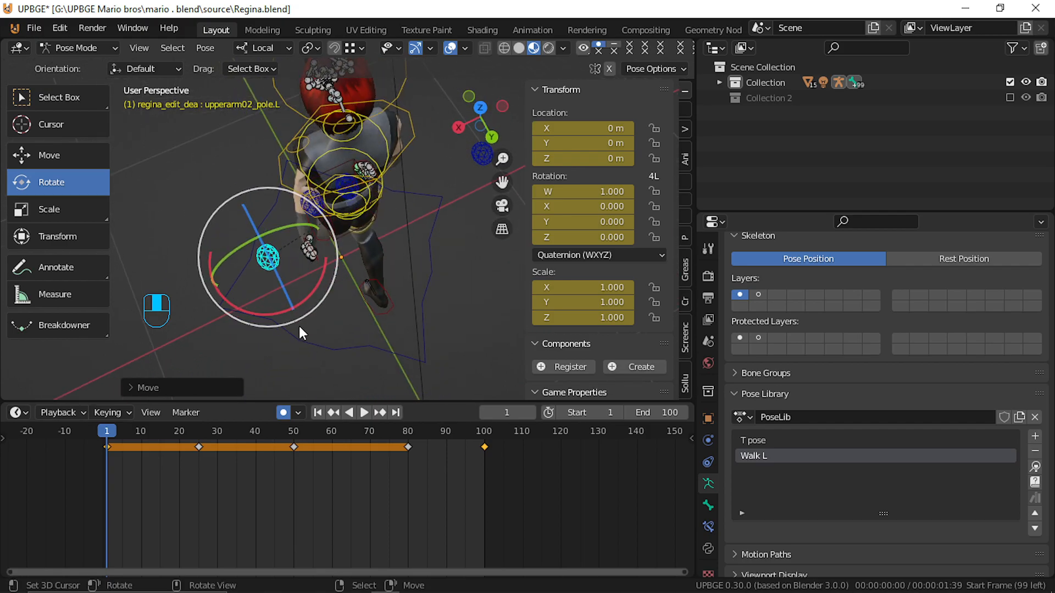
{"action": "key", "text": "g"}
{"action": "left_click", "coordinate": [369, 302]}
{"action": "middle_click_drag", "start_coordinate": [372, 301], "coordinate": [304, 210]}
{"action": "key", "text": "g"}
{"action": "key", "text": "z"}
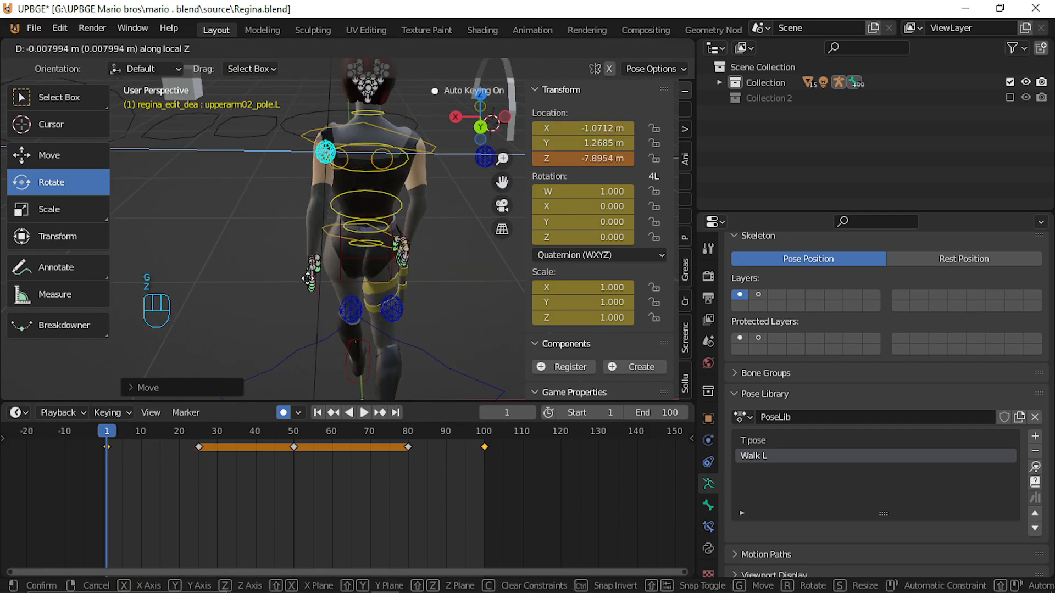
{"action": "key", "text": "z"}
{"action": "left_click", "coordinate": [303, 292]}
{"action": "middle_click_drag", "start_coordinate": [303, 291], "coordinate": [276, 275]}
{"action": "key", "text": "g"}
{"action": "middle_click_drag", "start_coordinate": [276, 275], "coordinate": [270, 269]}
{"action": "left_click", "coordinate": [268, 269]}
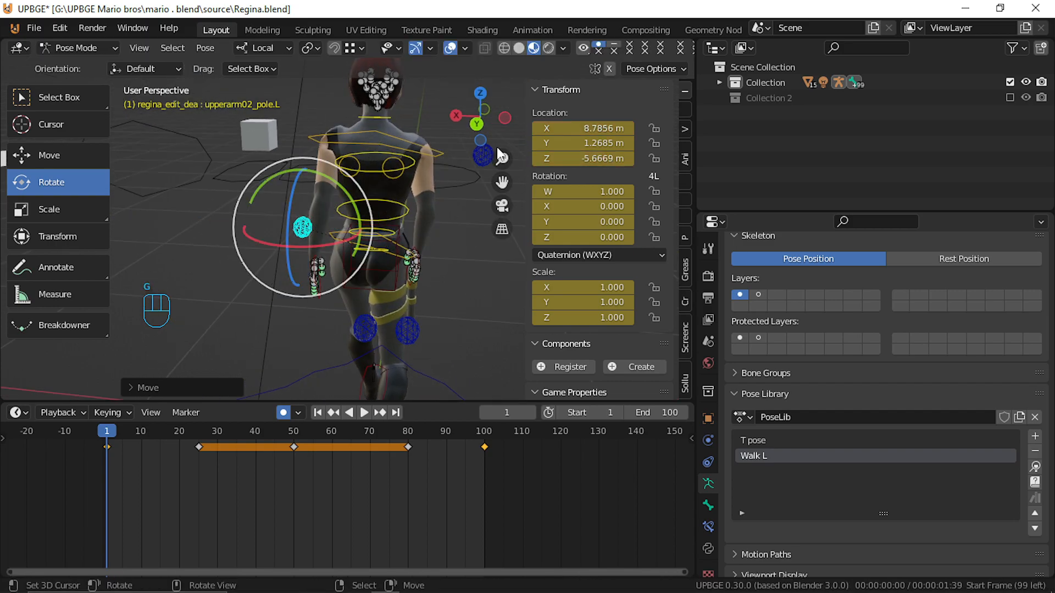
Lower the right elbow pole upperarm02_pole.R at frame 1 and bring it toward the arm, to X -9.2249 and Z -3.2385 m.
{"action": "left_click", "coordinate": [482, 156]}
{"action": "key", "text": "g"}
{"action": "key", "text": "z"}
{"action": "key", "text": "z"}
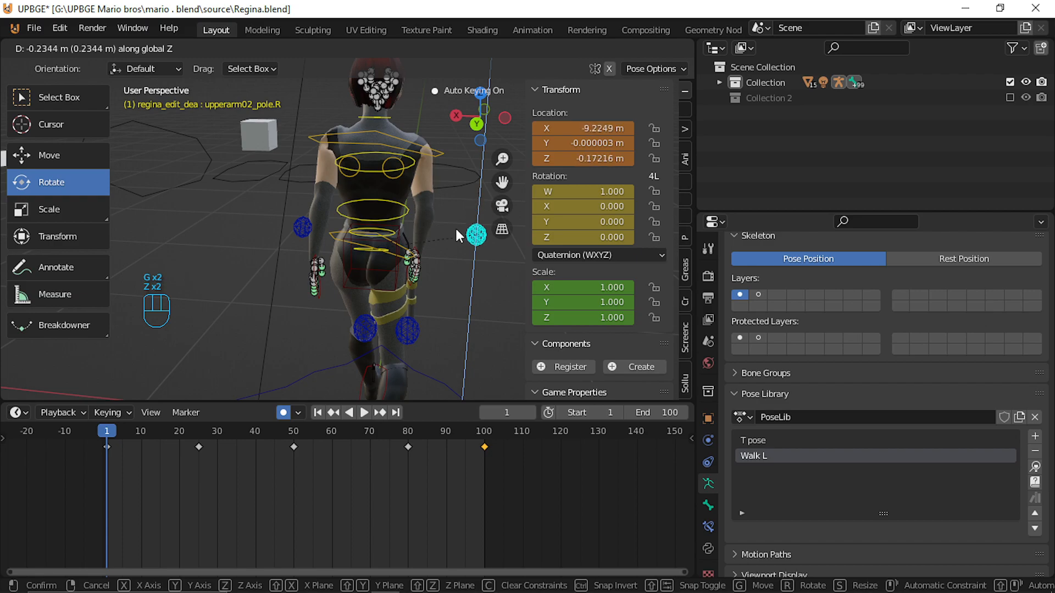
{"action": "left_click", "coordinate": [459, 235]}
{"action": "key", "text": "g"}
{"action": "key", "text": "z"}
{"action": "left_click", "coordinate": [428, 227]}
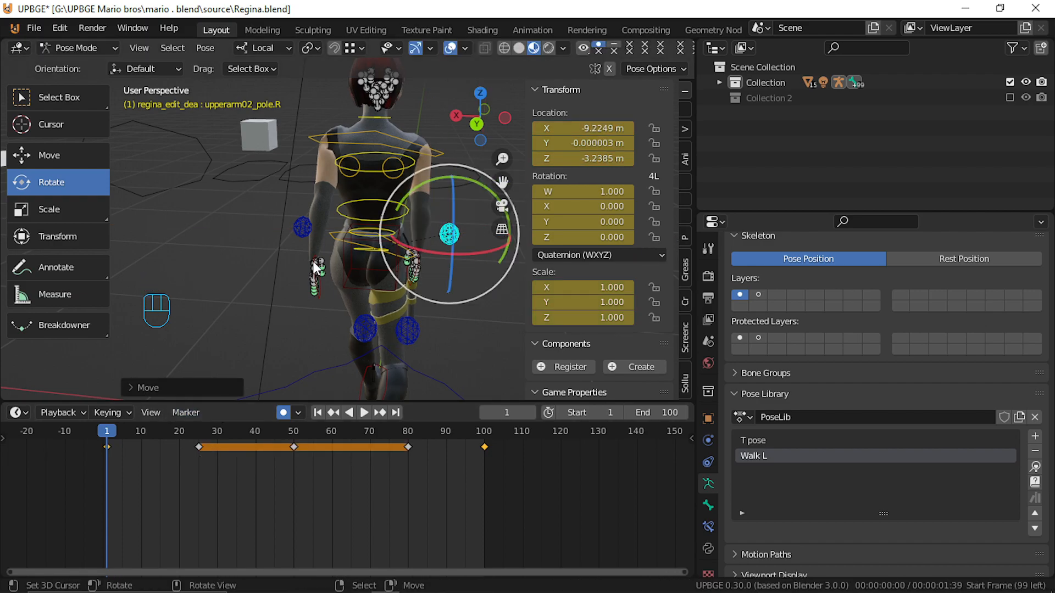
Select both upper-arm poles and duplicate their frame 1 keyframe onto frame 100.
{"action": "left_click", "coordinate": [304, 228]}
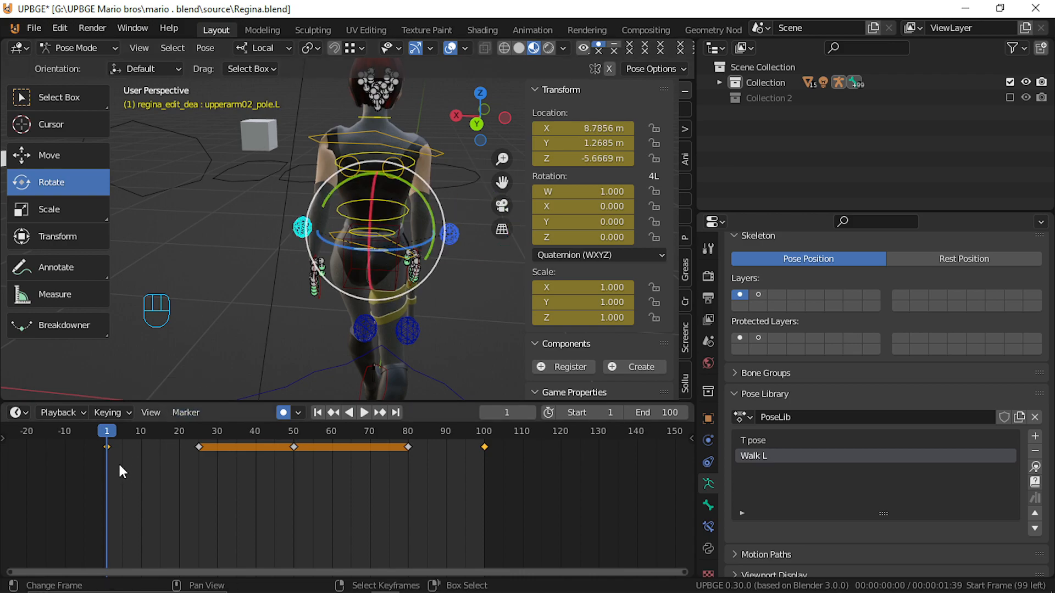
{"action": "left_click", "coordinate": [108, 447]}
{"action": "key", "text": "shift+d"}
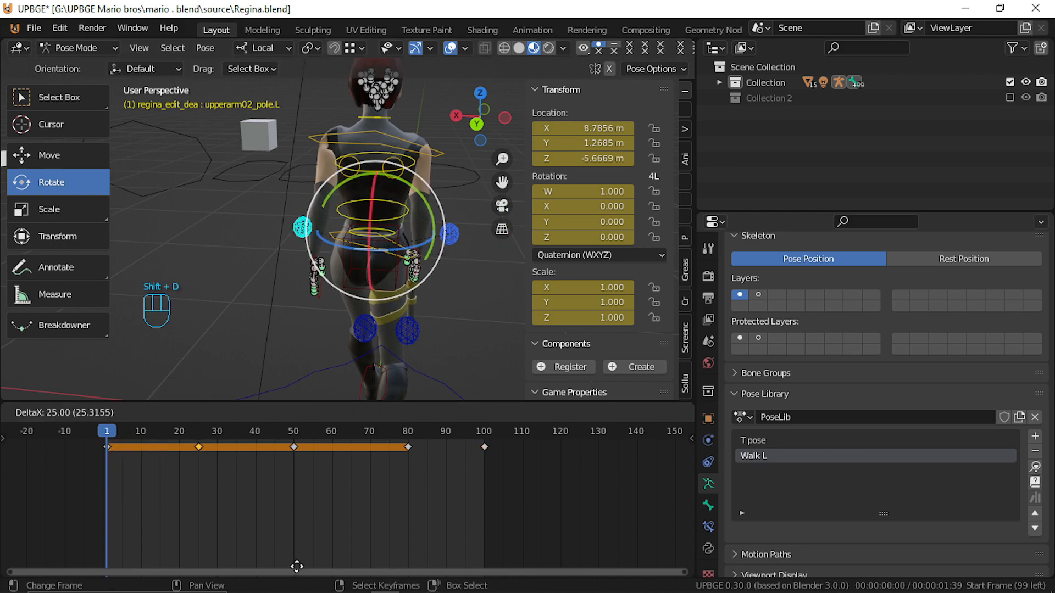
{"action": "left_click", "coordinate": [487, 427]}
At frame 25, lower both elbow poles to X 7.0672 m, enable X-axis mirroring and bring them toward the arms to about Z -4.34 m.
{"action": "key", "text": "space"}
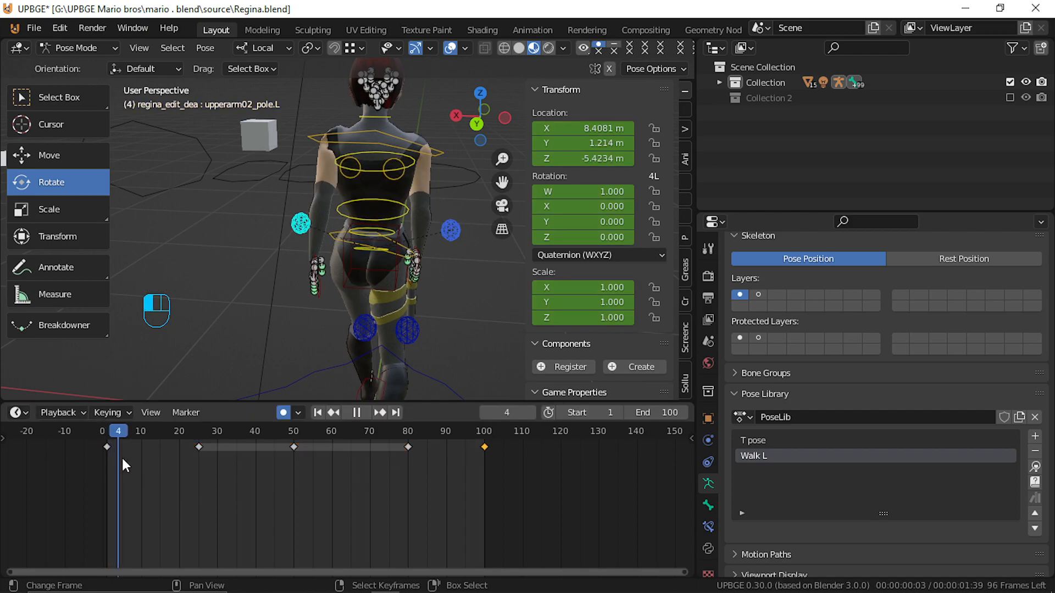
{"action": "left_click_drag", "start_coordinate": [171, 456], "coordinate": [198, 453]}
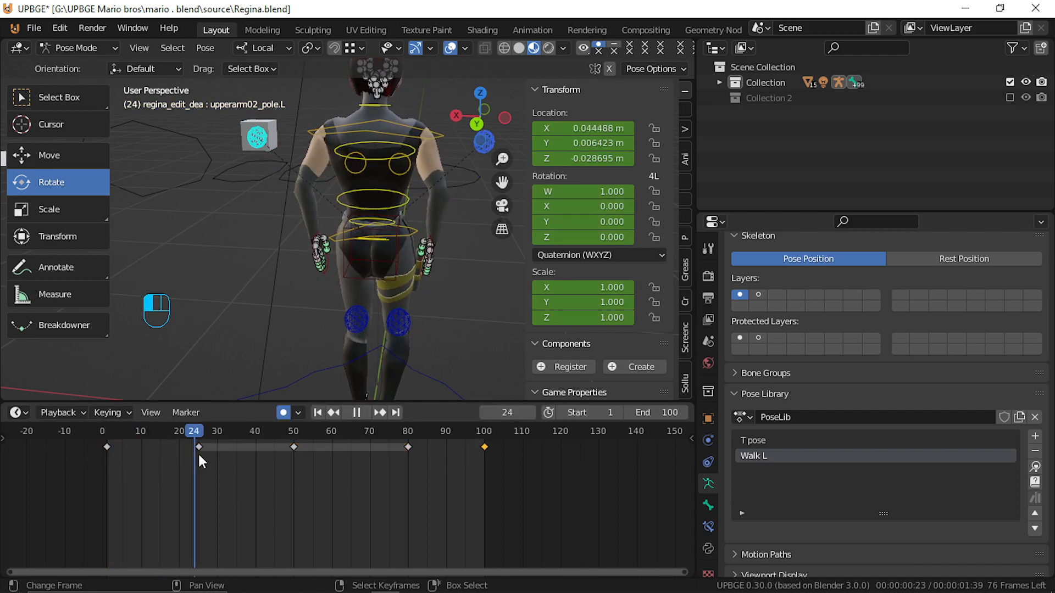
{"action": "key", "text": "g"}
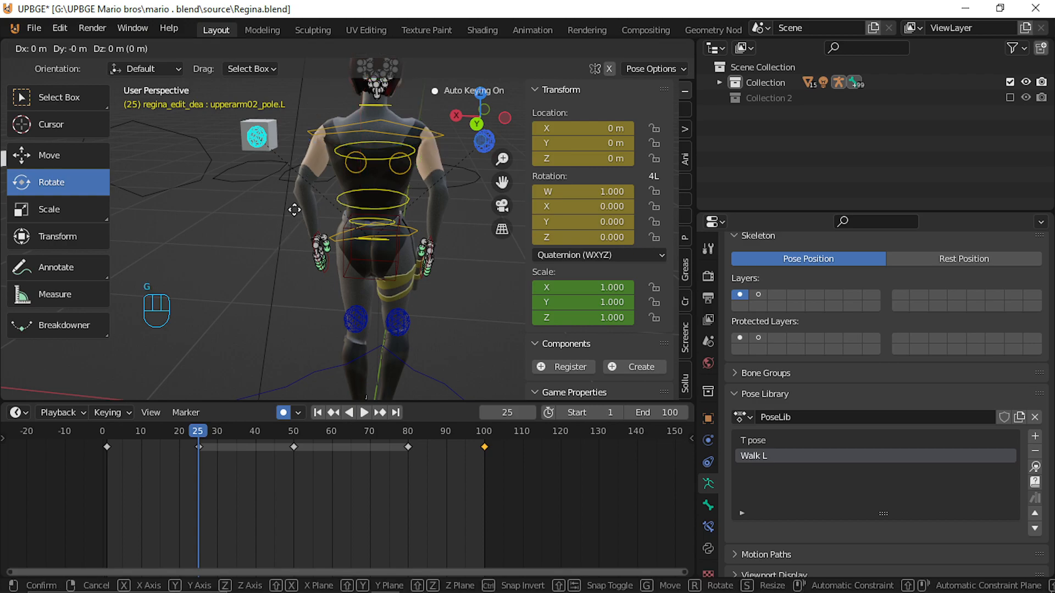
{"action": "key", "text": "z"}
{"action": "key", "text": "z"}
{"action": "left_click", "coordinate": [303, 271]}
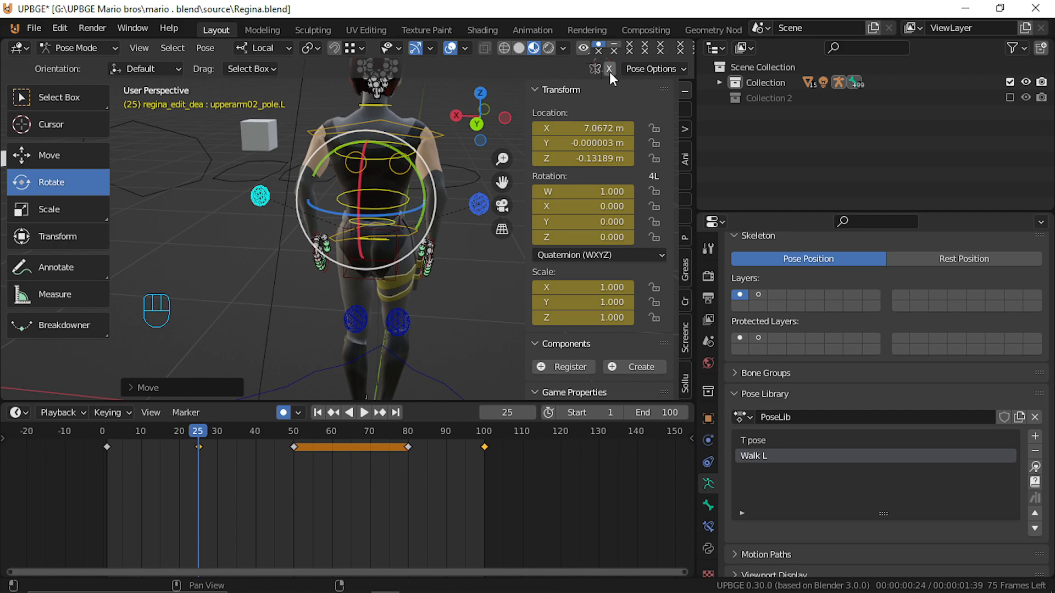
{"action": "key", "text": "g"}
{"action": "key", "text": "z"}
{"action": "key", "text": "z"}
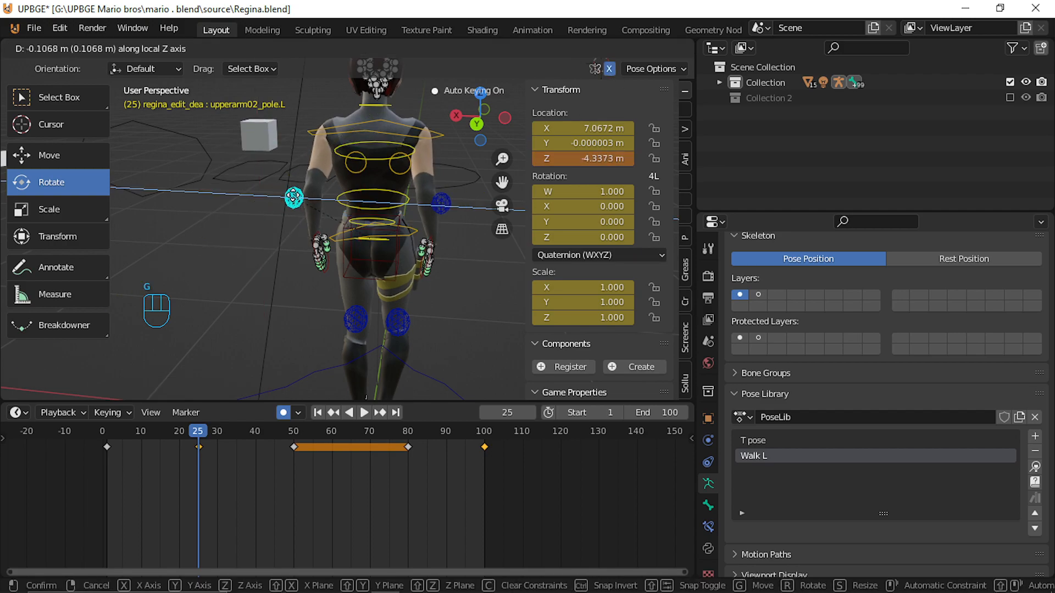
{"action": "left_click", "coordinate": [193, 478]}
At frame 51, lower both elbow poles and bring them toward the arms, to X 8.3108 and Z -4.0377 m.
{"action": "left_click_drag", "start_coordinate": [194, 478], "coordinate": [294, 459]}
{"action": "key", "text": "g"}
{"action": "key", "text": "z"}
{"action": "key", "text": "z"}
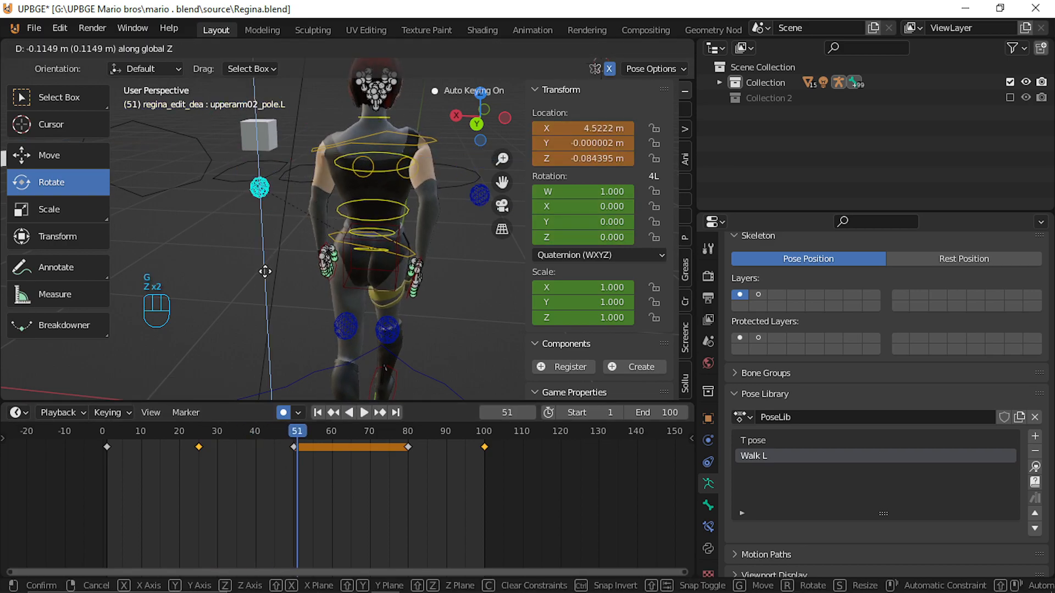
{"action": "left_click", "coordinate": [269, 296]}
{"action": "key", "text": "g"}
{"action": "key", "text": "z"}
{"action": "key", "text": "z"}
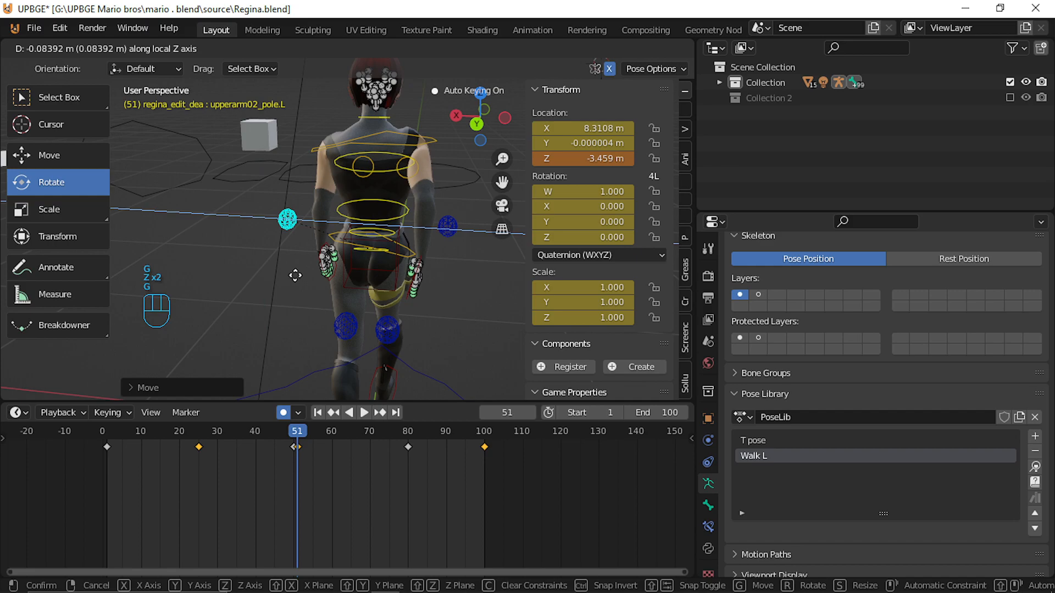
{"action": "left_click", "coordinate": [295, 275]}
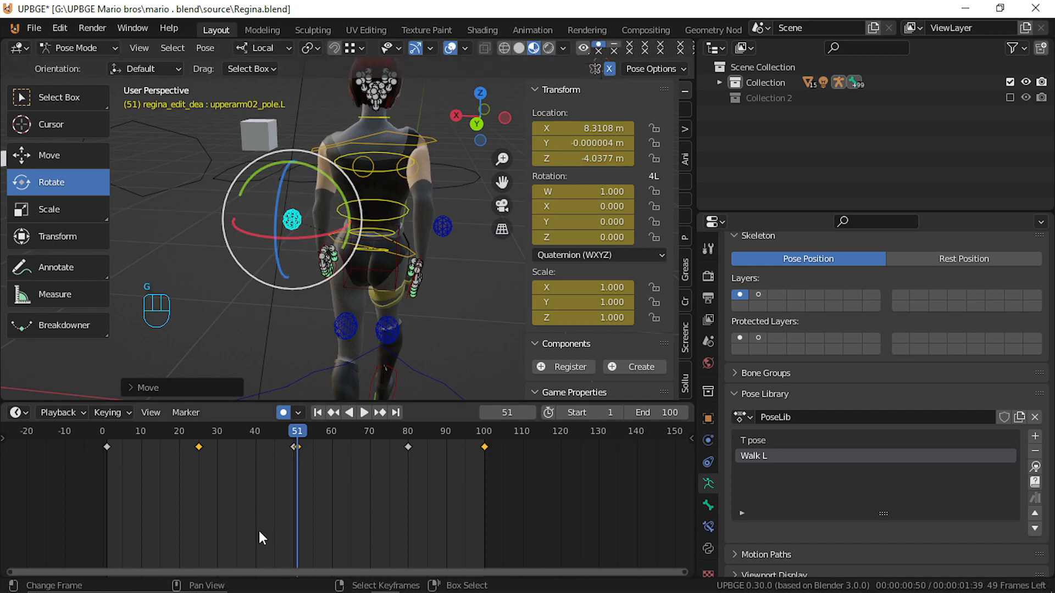
Shift the elbow poles' keyframe from frame 51 onto frame 50, replacing the keyframe already there.
{"action": "key", "text": "g"}
{"action": "right_click", "coordinate": [306, 445]}
{"action": "left_click", "coordinate": [299, 447]}
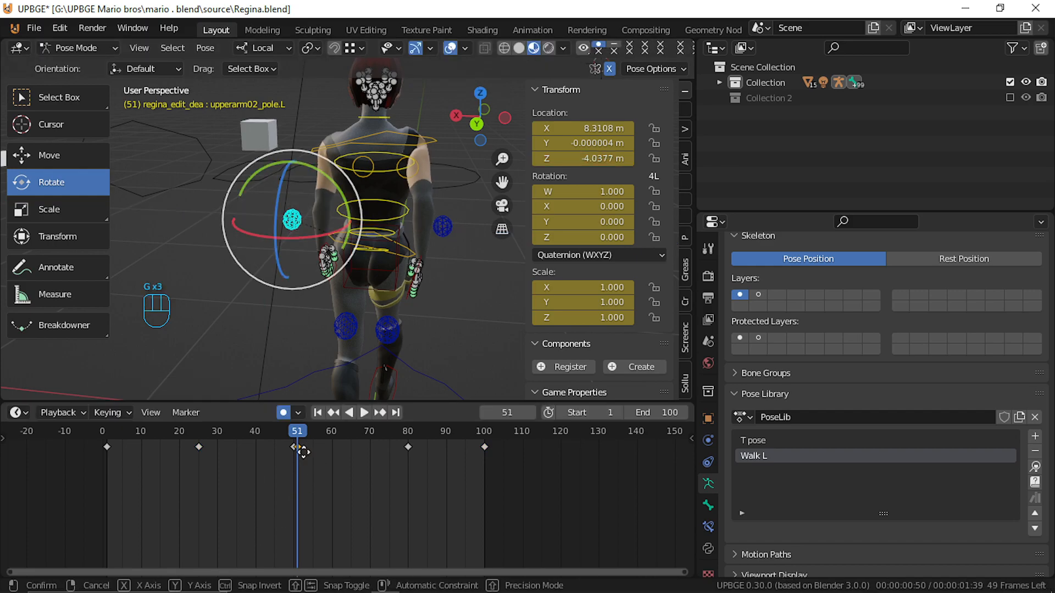
{"action": "key", "text": "g"}
{"action": "left_click", "coordinate": [300, 459]}
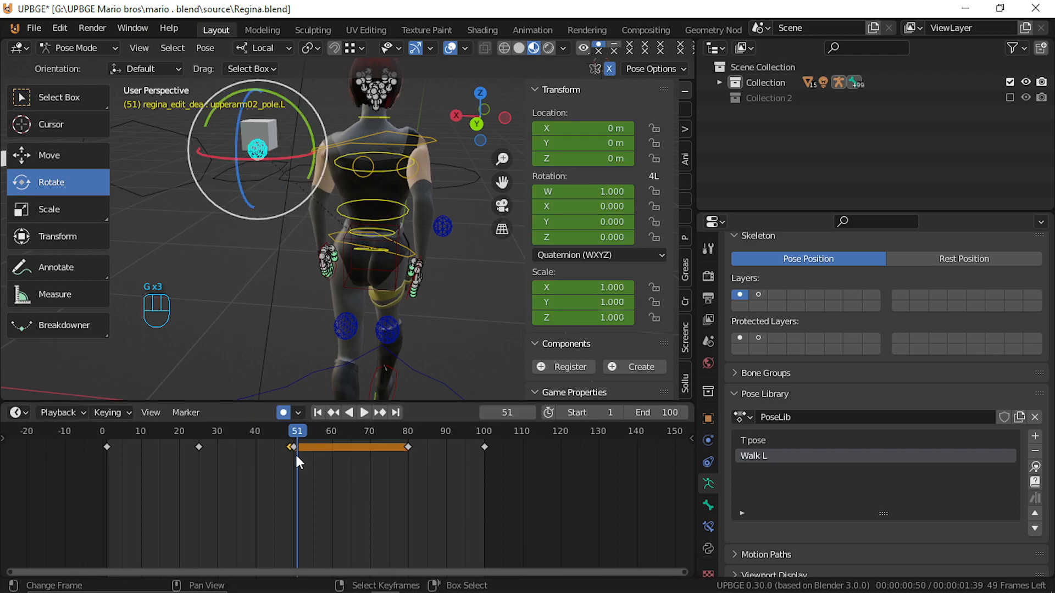
{"action": "key", "text": "g"}
{"action": "left_click", "coordinate": [299, 461]}
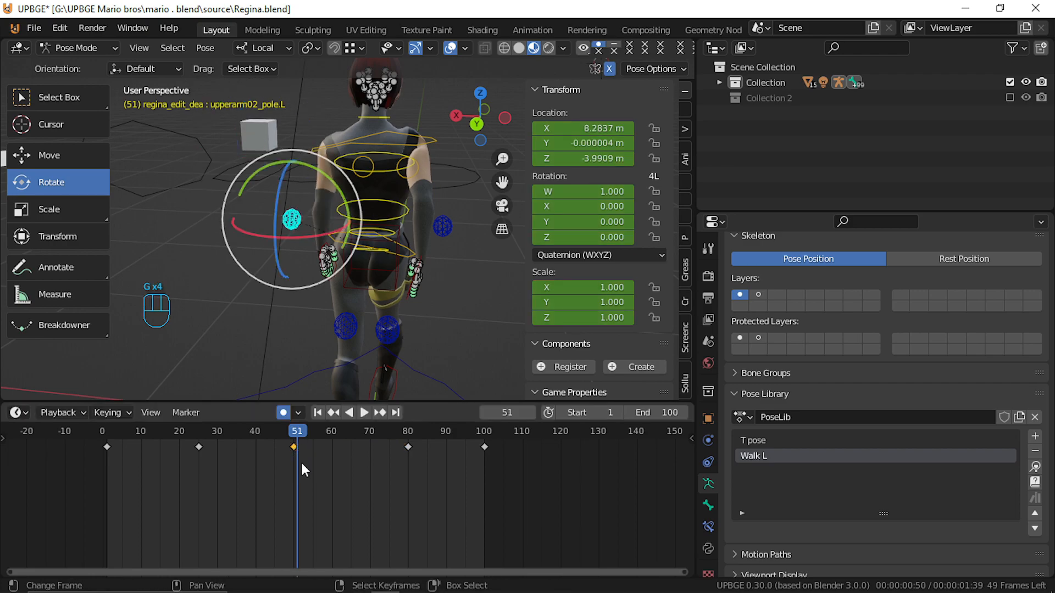
At frame 80, lower both elbow poles and bring them toward the arms, to X 9.7763 and Z -5.2595 m.
{"action": "key", "text": "space"}
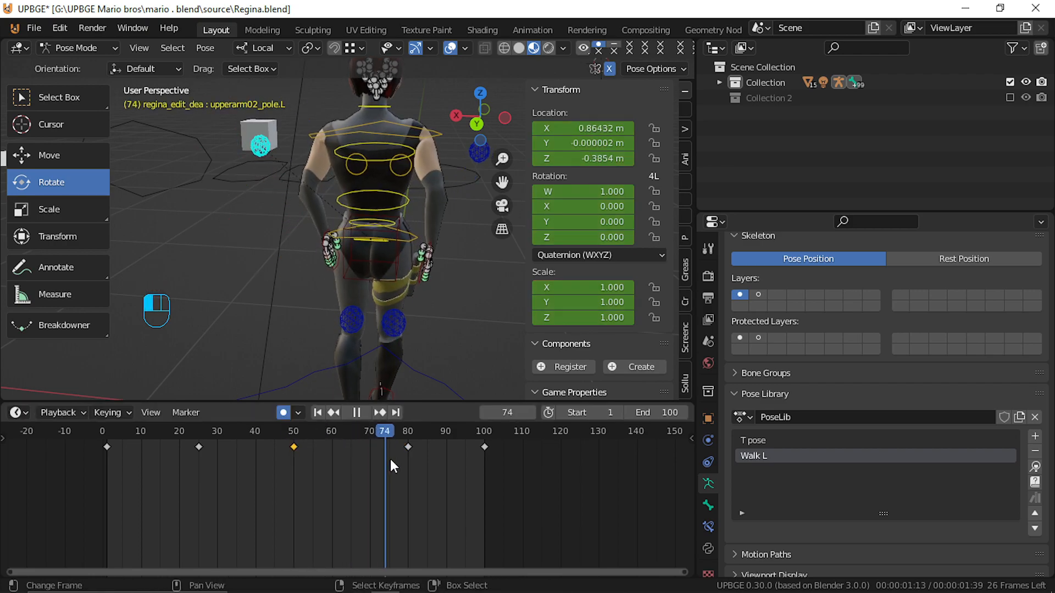
{"action": "key", "text": "space"}
{"action": "key", "text": "g"}
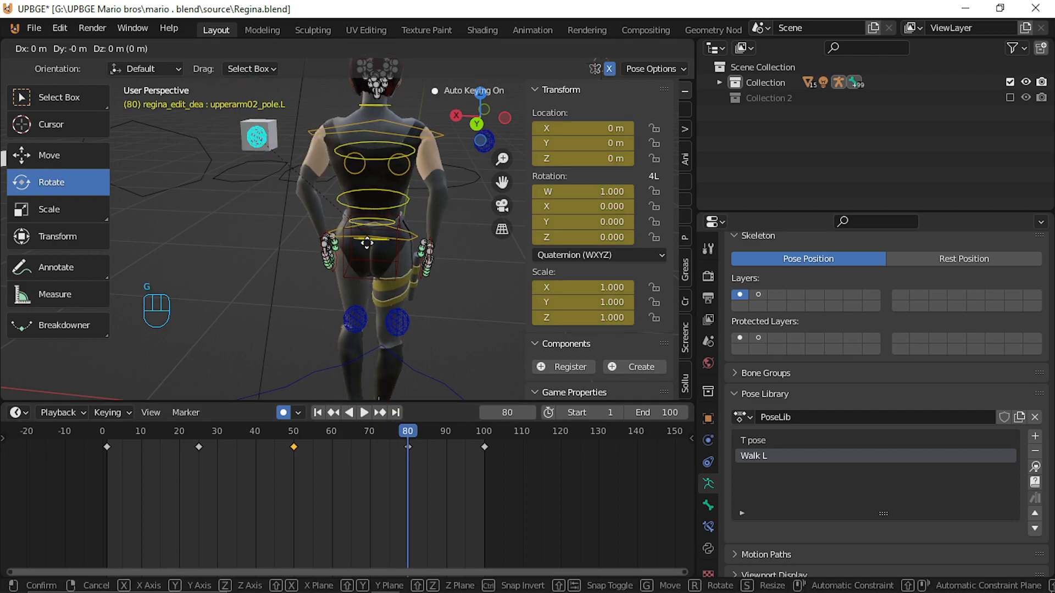
{"action": "key", "text": "z"}
{"action": "key", "text": "z"}
{"action": "left_click", "coordinate": [362, 329]}
{"action": "key", "text": "g"}
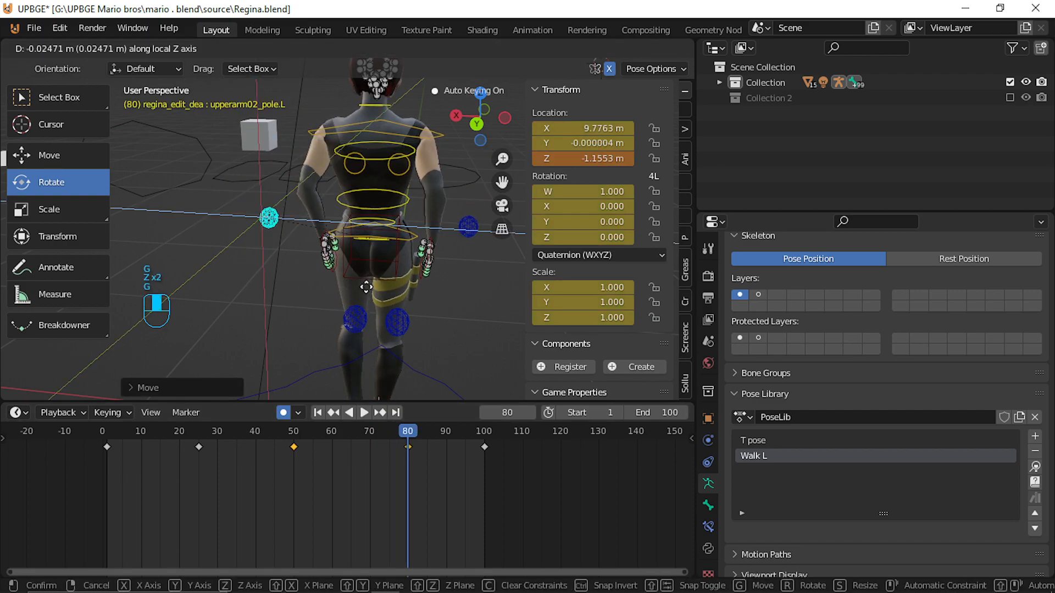
{"action": "left_click", "coordinate": [380, 292]}
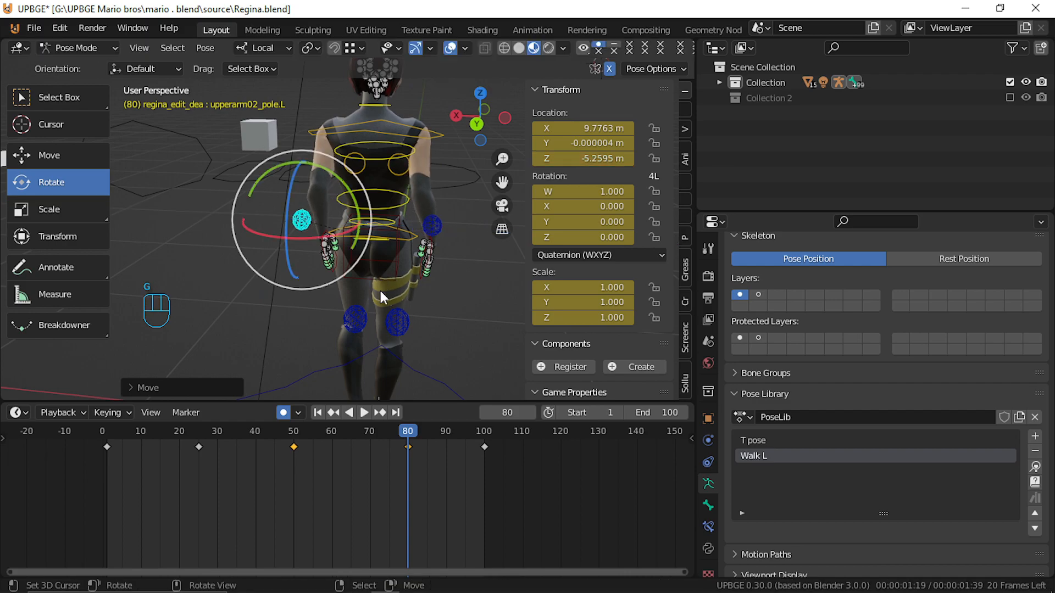
Scrub to frame 100 and play the walk cycle, examining the elbow motion from several angles.
{"action": "left_click_drag", "start_coordinate": [409, 456], "coordinate": [485, 449]}
{"action": "middle_click_drag", "start_coordinate": [460, 286], "coordinate": [384, 258]}
{"action": "key", "text": "space"}
{"action": "middle_click_drag", "start_coordinate": [473, 269], "coordinate": [564, 287]}
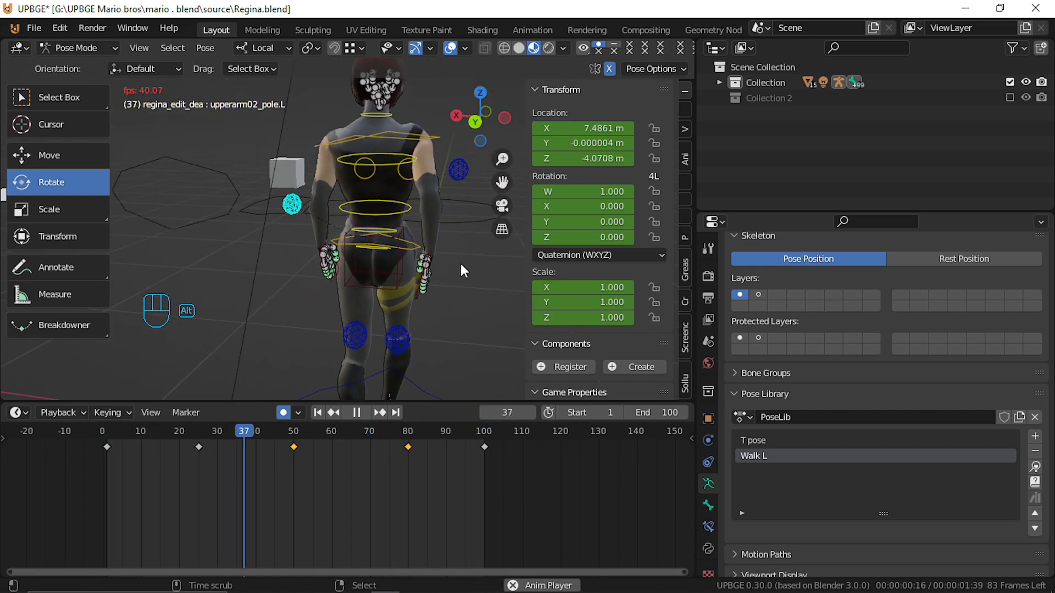
{"action": "key", "text": "alt+a"}
At frame 25, disable X-axis mirroring and move the right wrist control wrist_ik.R vertically to X -0.81088, Y -9.9909, Z -16.356 m.
{"action": "left_click_drag", "start_coordinate": [283, 480], "coordinate": [198, 483]}
{"action": "middle_click_drag", "start_coordinate": [434, 258], "coordinate": [444, 237]}
{"action": "left_click", "coordinate": [610, 69]}
{"action": "right_click", "coordinate": [429, 299]}
{"action": "key", "text": "g"}
{"action": "key", "text": "z"}
{"action": "left_click", "coordinate": [368, 309]}
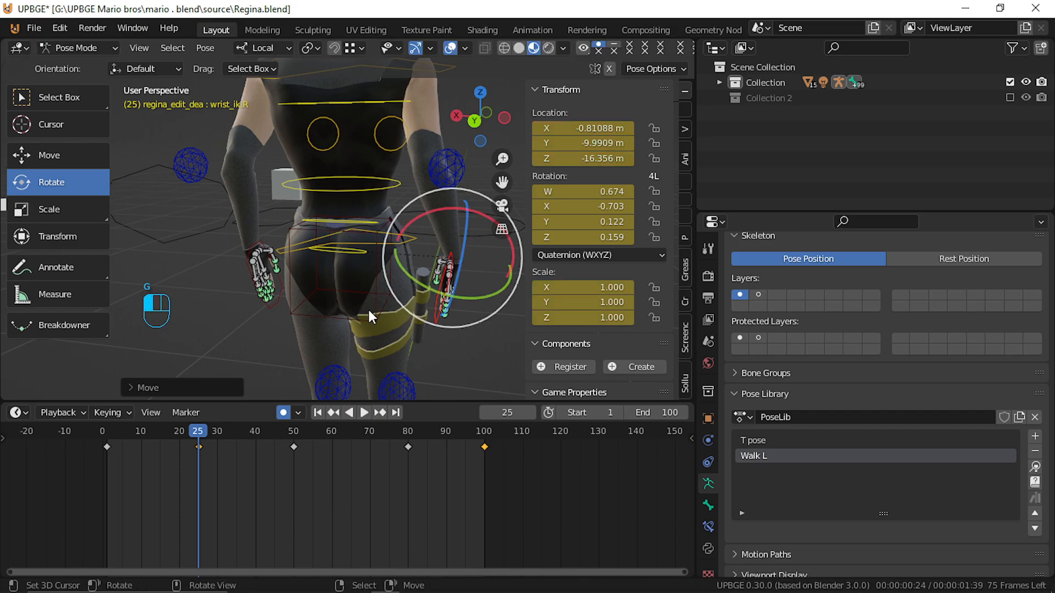
Rotate the right wrist control wrist_ik.R at frame 25 about its local axes to about W 0.749, X -0.623.
{"action": "left_click_drag", "start_coordinate": [411, 223], "coordinate": [390, 221]}
{"action": "middle_click_drag", "start_coordinate": [398, 219], "coordinate": [243, 203]}
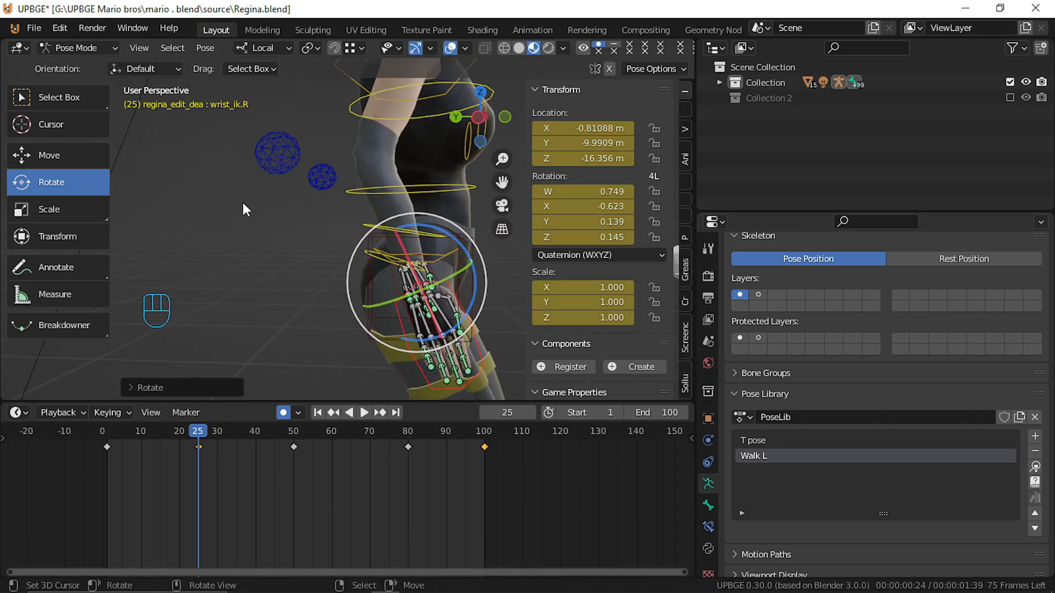
{"action": "left_click_drag", "start_coordinate": [199, 487], "coordinate": [200, 444]}
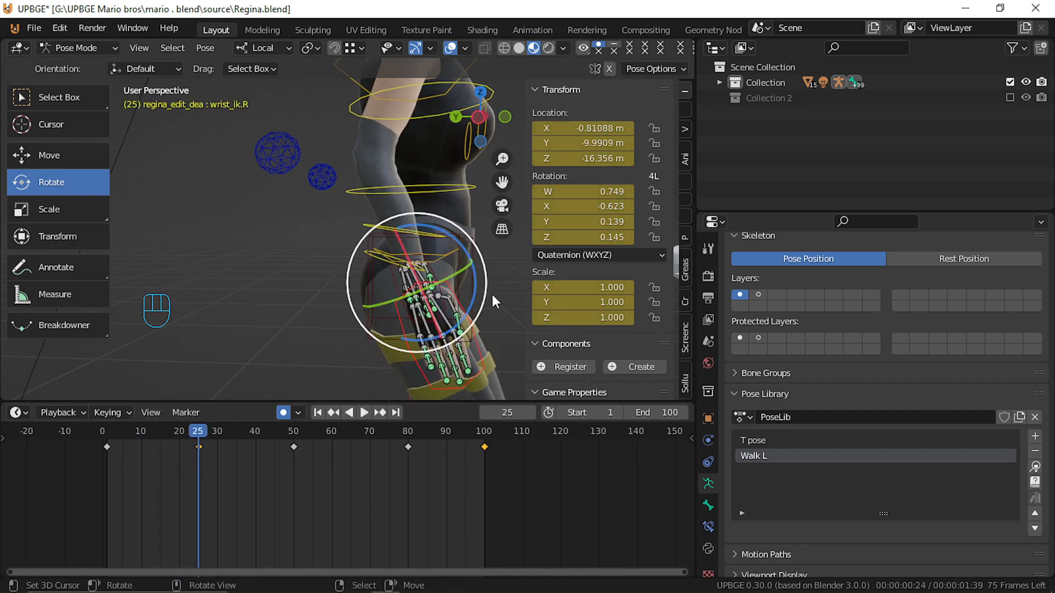
{"action": "key", "text": "r"}
{"action": "key", "text": "y"}
{"action": "left_click", "coordinate": [494, 269]}
{"action": "key", "text": "r"}
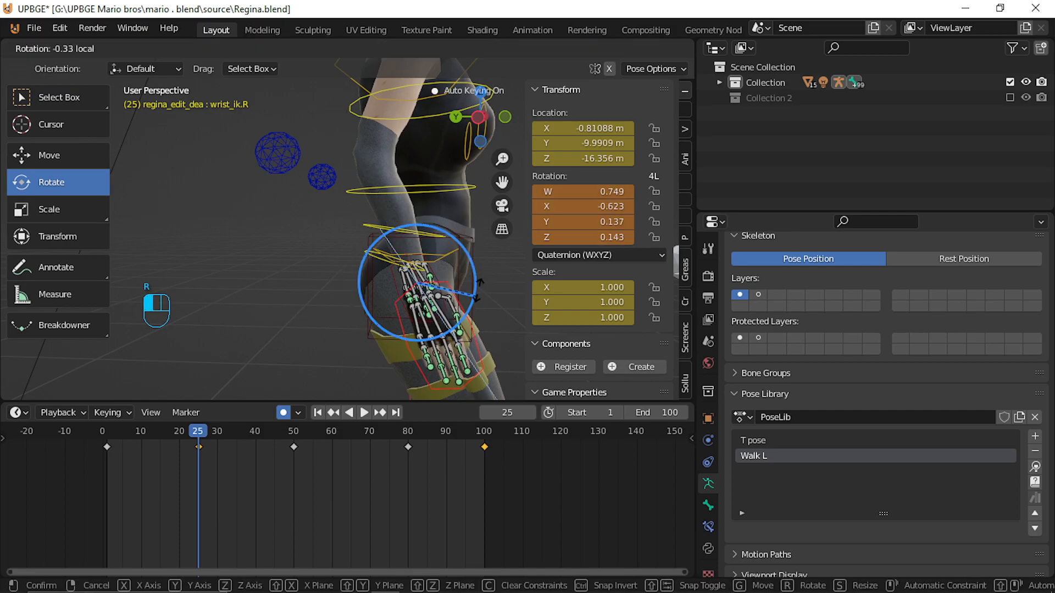
{"action": "left_click", "coordinate": [478, 297]}
Rotate the left wrist control wrist_ik.L at frame 25 to W 0.691, X -0.715, Y 0.024, Z -0.011, straightening the hand.
{"action": "middle_click_drag", "start_coordinate": [478, 297], "coordinate": [209, 328]}
{"action": "right_click", "coordinate": [266, 359]}
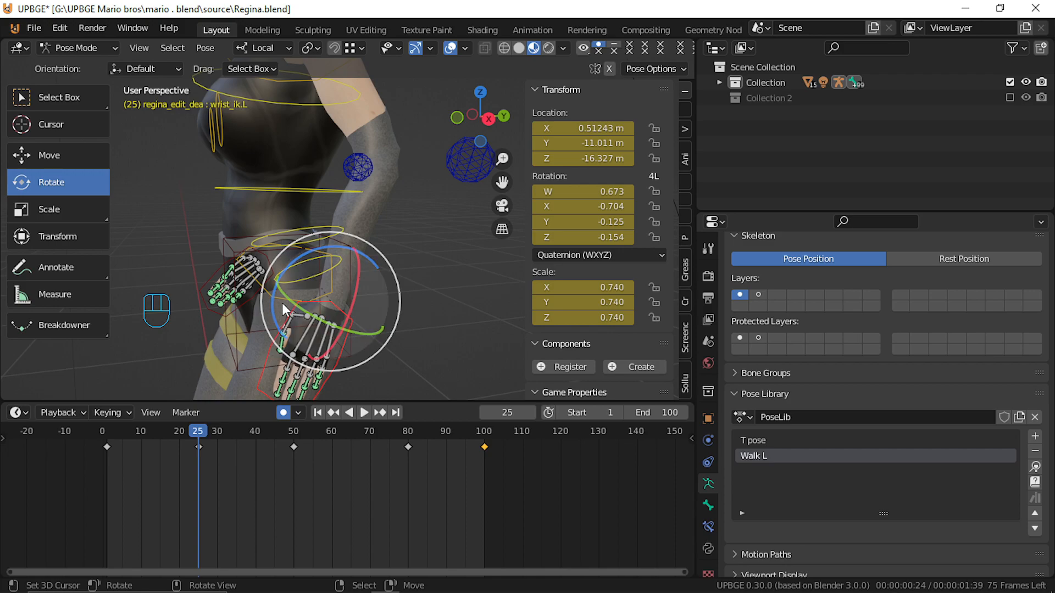
{"action": "left_click_drag", "start_coordinate": [274, 306], "coordinate": [289, 328]}
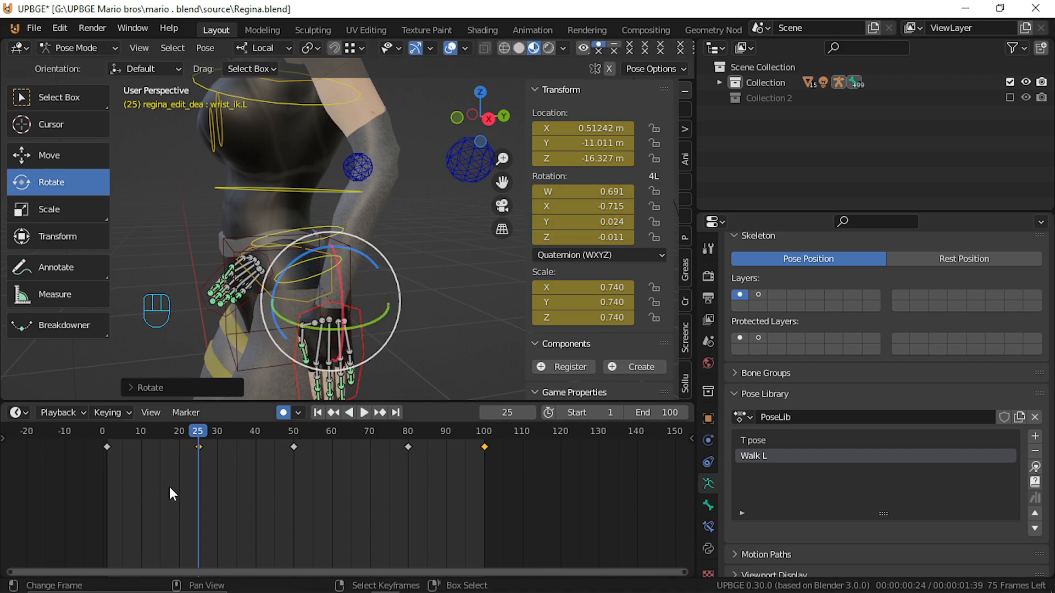
Rotate the left wrist control wrist_ik.L at frame 80 to W 0.697, X -0.716, Y 0.038, Z -0.006.
{"action": "left_click_drag", "start_coordinate": [169, 486], "coordinate": [112, 471]}
{"action": "key", "text": "space"}
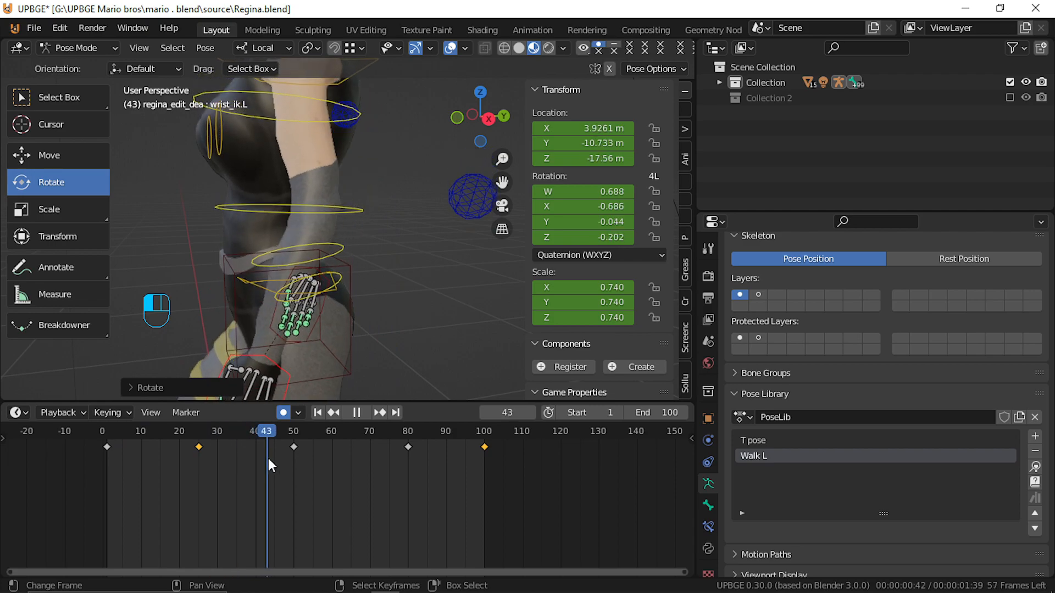
{"action": "left_click_drag", "start_coordinate": [360, 460], "coordinate": [407, 466]}
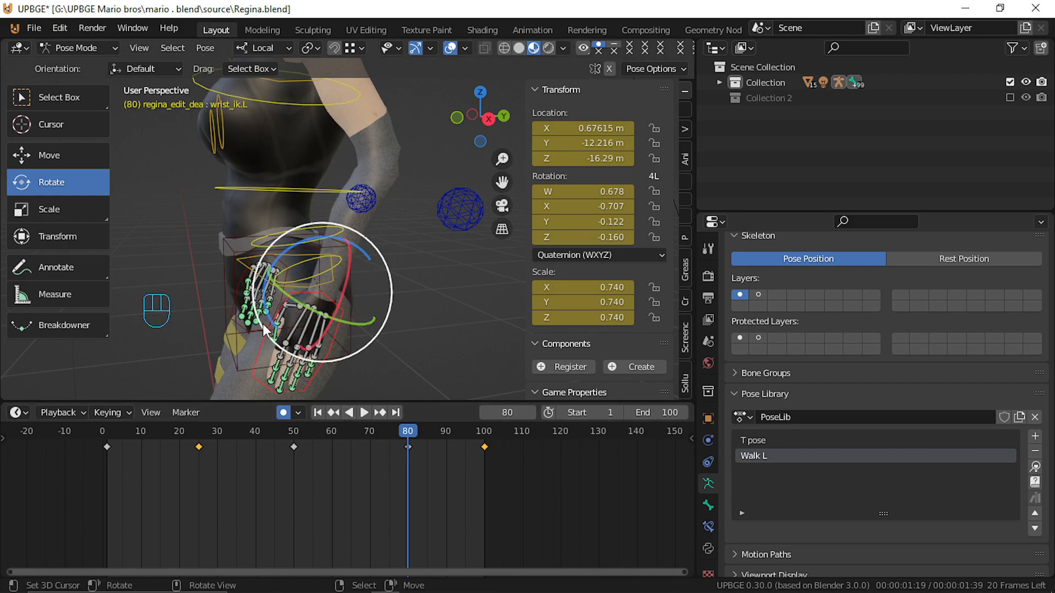
{"action": "left_click_drag", "start_coordinate": [271, 313], "coordinate": [287, 311]}
{"action": "middle_click_drag", "start_coordinate": [288, 312], "coordinate": [361, 269]}
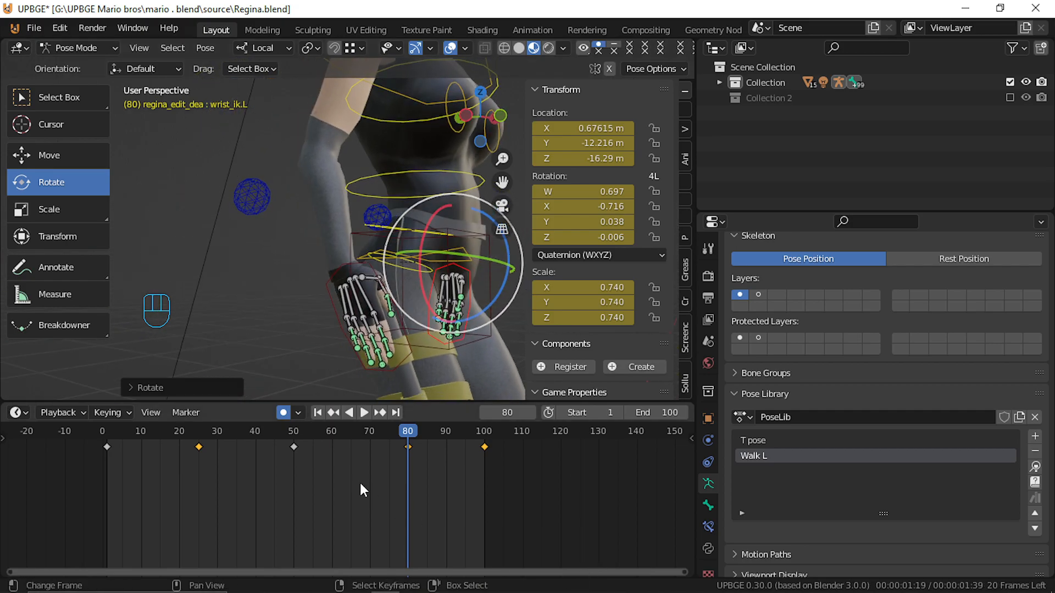
Scrub from frame 80 to 100 and play the walk cycle, examining the hand and elbow motion from the side and behind.
{"action": "left_click_drag", "start_coordinate": [361, 483], "coordinate": [405, 471]}
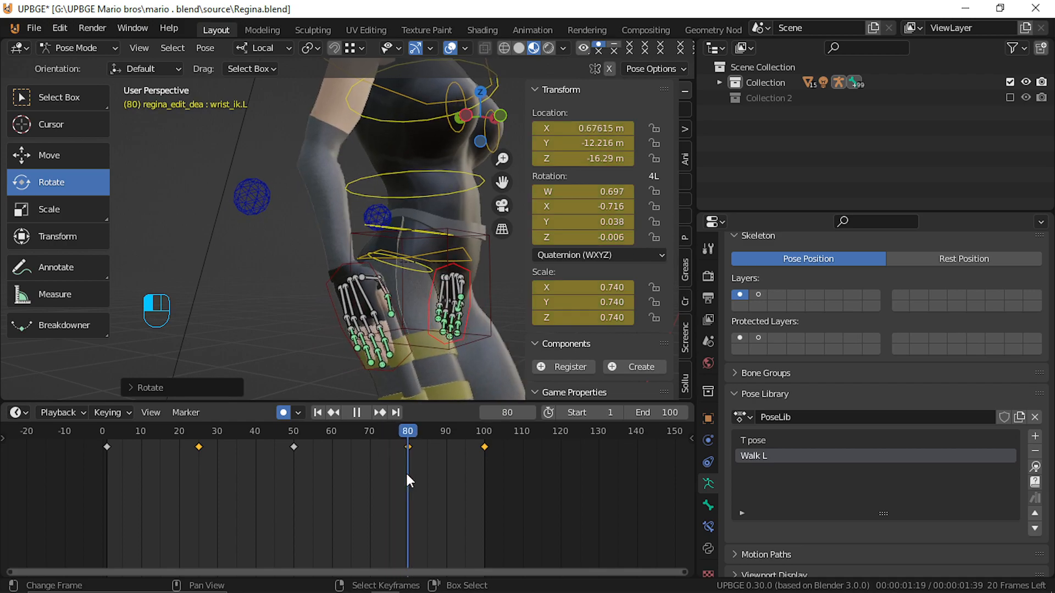
{"action": "left_click", "coordinate": [362, 261]}
{"action": "left_click_drag", "start_coordinate": [409, 248], "coordinate": [486, 360]}
{"action": "left_click", "coordinate": [468, 321]}
{"action": "left_click_drag", "start_coordinate": [468, 321], "coordinate": [489, 304]}
{"action": "left_click_drag", "start_coordinate": [431, 479], "coordinate": [479, 434]}
{"action": "key", "text": "alt+a"}
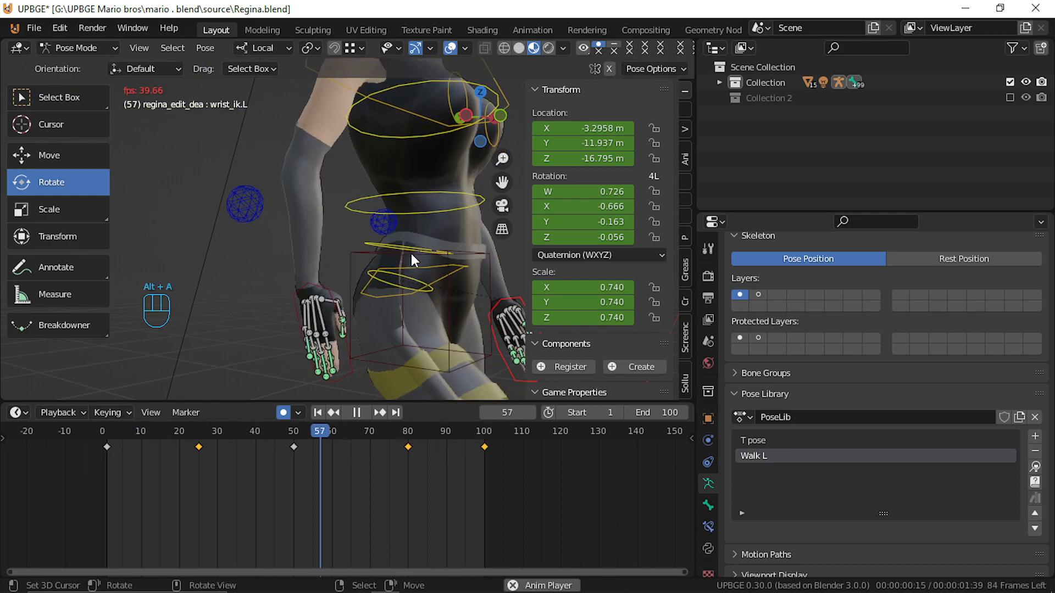
{"action": "middle_click_drag", "start_coordinate": [411, 253], "coordinate": [83, 258]}
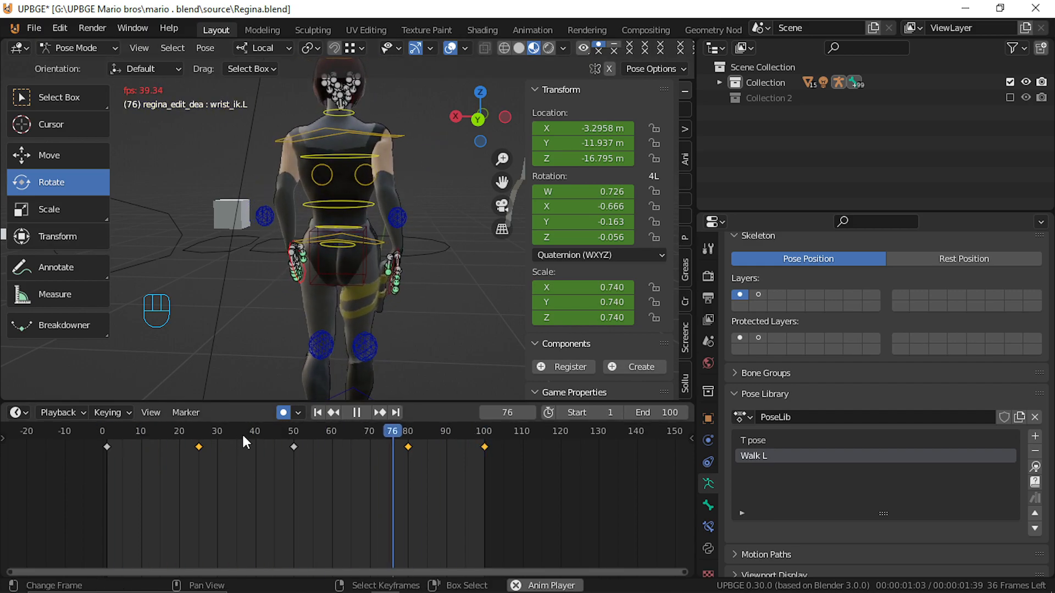
{"action": "key", "text": "alt+a"}
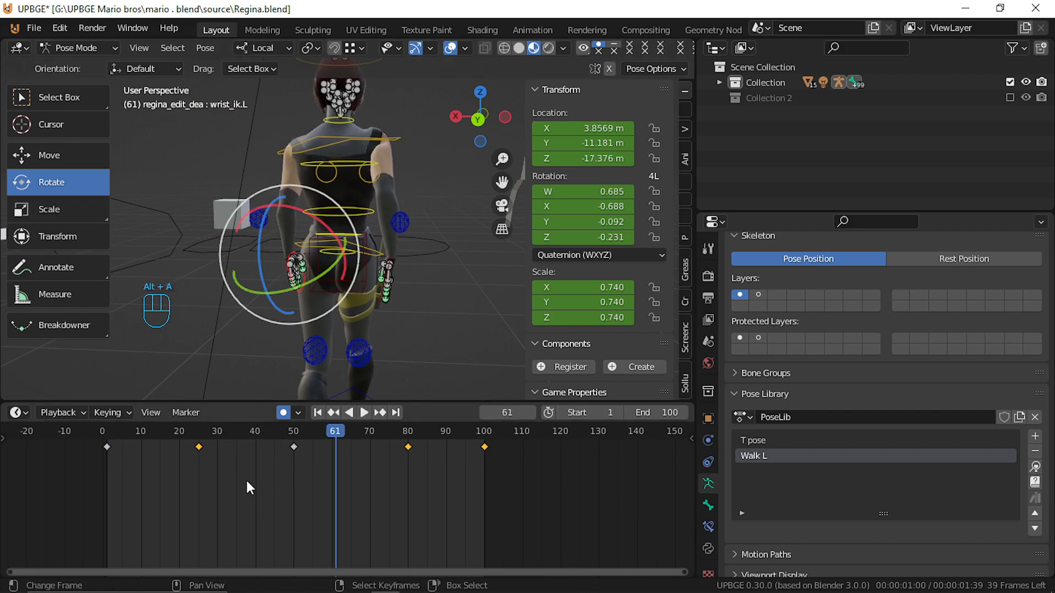
At frame 25, select the hip control spine05 and raise it along global Z to Y 0.70041, Z 0.50491 m.
{"action": "left_click", "coordinate": [219, 506]}
{"action": "left_click_drag", "start_coordinate": [220, 511], "coordinate": [198, 508]}
{"action": "middle_click_drag", "start_coordinate": [274, 381], "coordinate": [323, 270]}
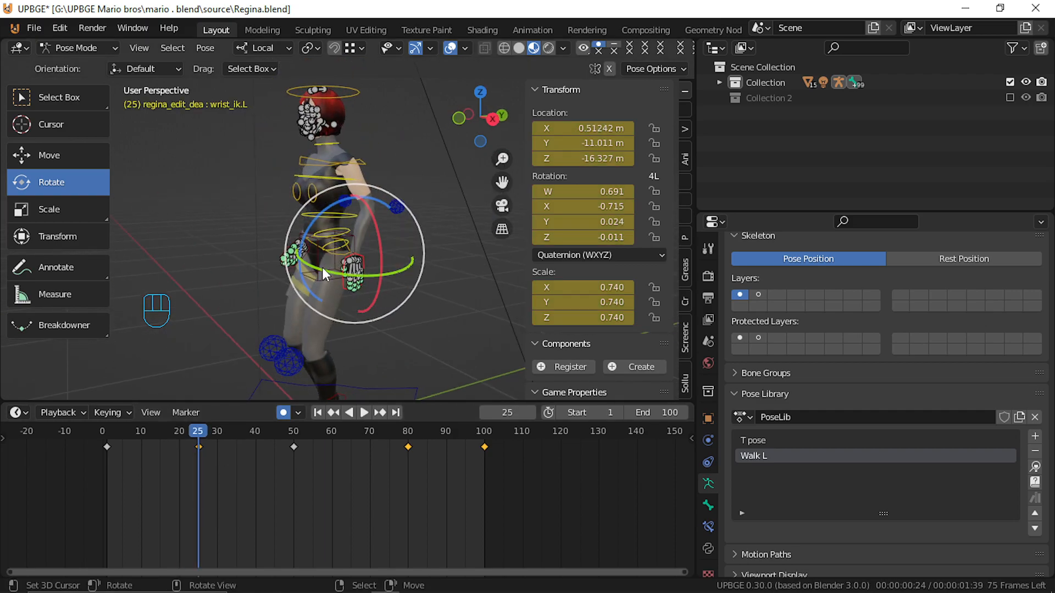
{"action": "left_click", "coordinate": [317, 281]}
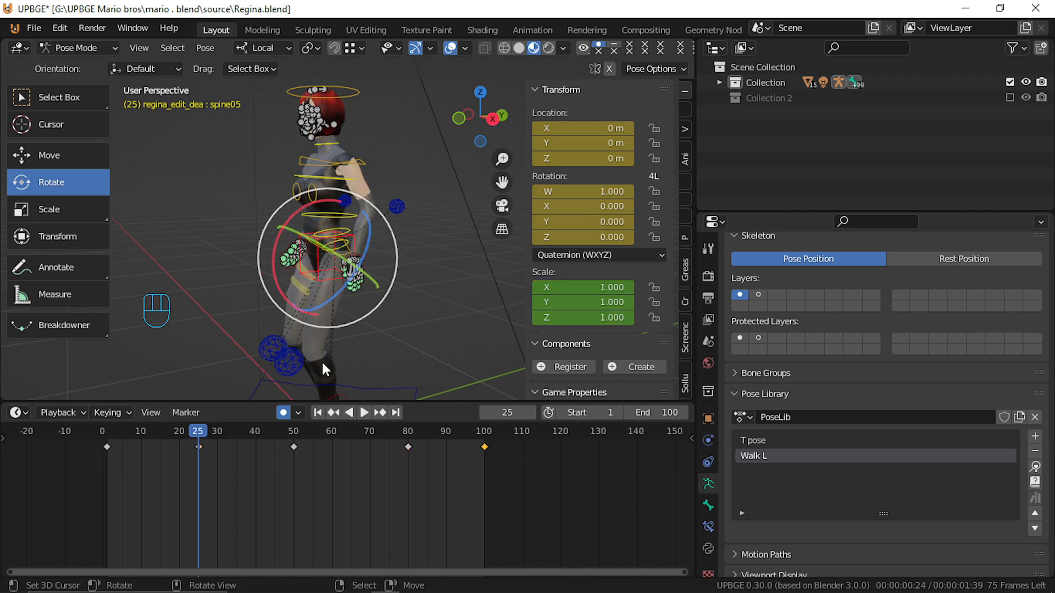
{"action": "key", "text": "g"}
{"action": "key", "text": "z"}
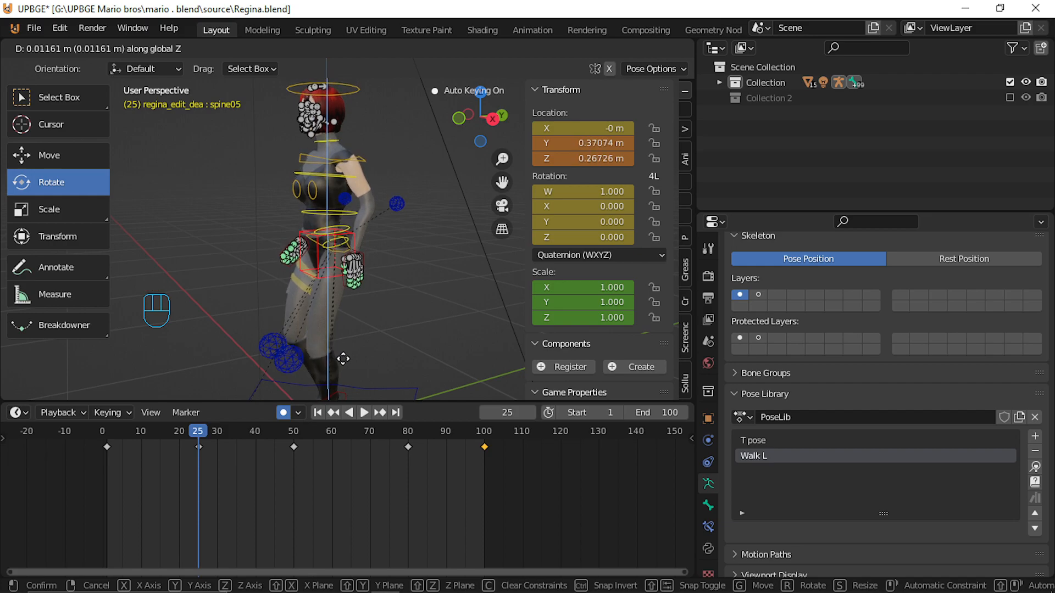
{"action": "left_click", "coordinate": [344, 357]}
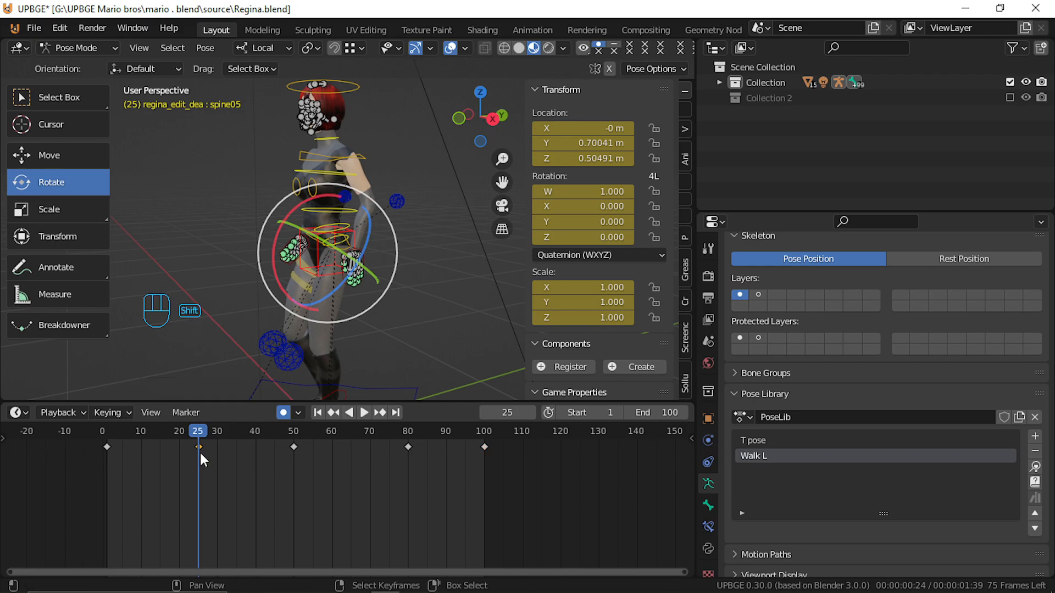
Duplicate the spine05 bone's frame 25 keyframe, place the copy at frame 75, and play back the walk from another angle.
{"action": "key", "text": "shift+d"}
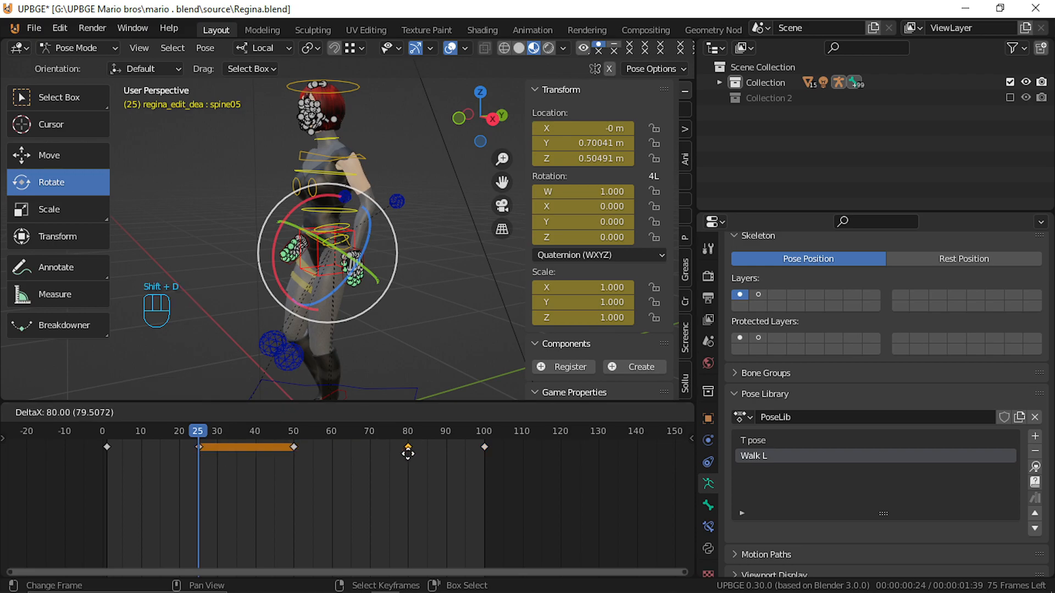
{"action": "left_click", "coordinate": [407, 453]}
{"action": "key", "text": "g"}
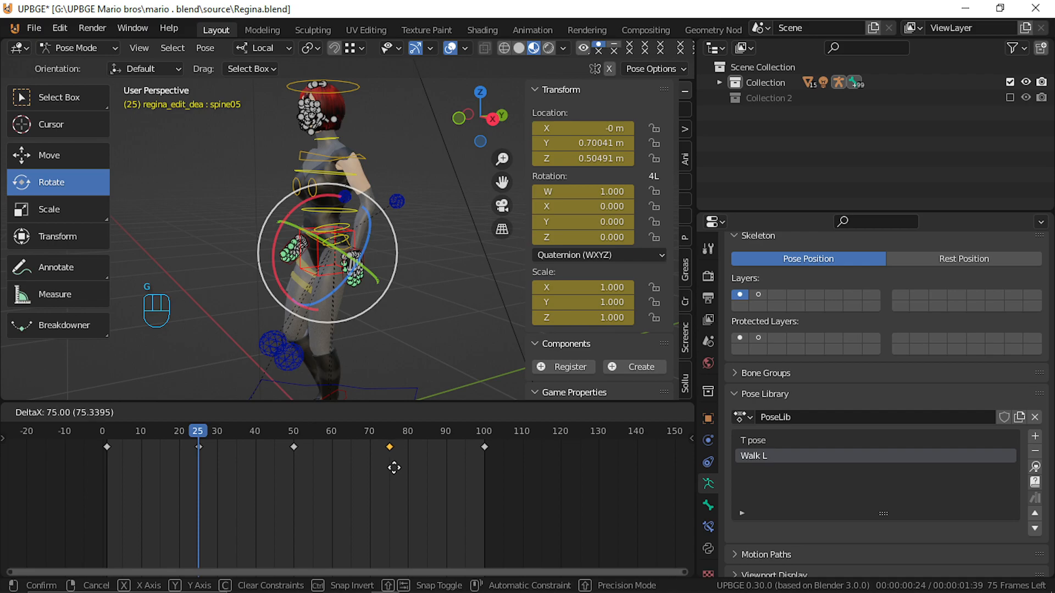
{"action": "left_click", "coordinate": [394, 467]}
{"action": "key", "text": "alt+a"}
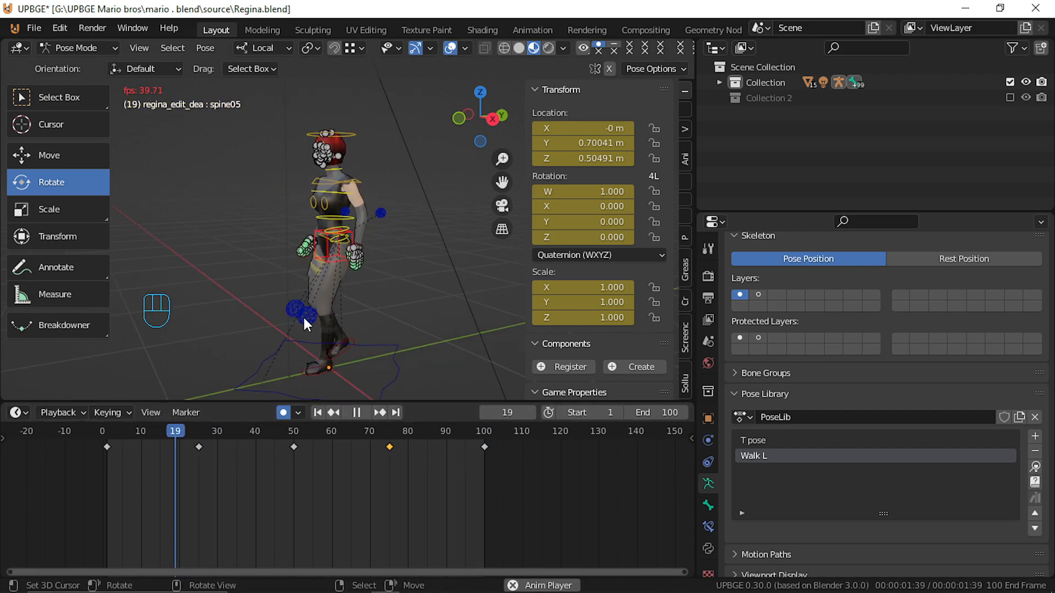
{"action": "middle_click_drag", "start_coordinate": [302, 315], "coordinate": [175, 312]}
{"action": "middle_click_drag", "start_coordinate": [209, 248], "coordinate": [202, 203]}
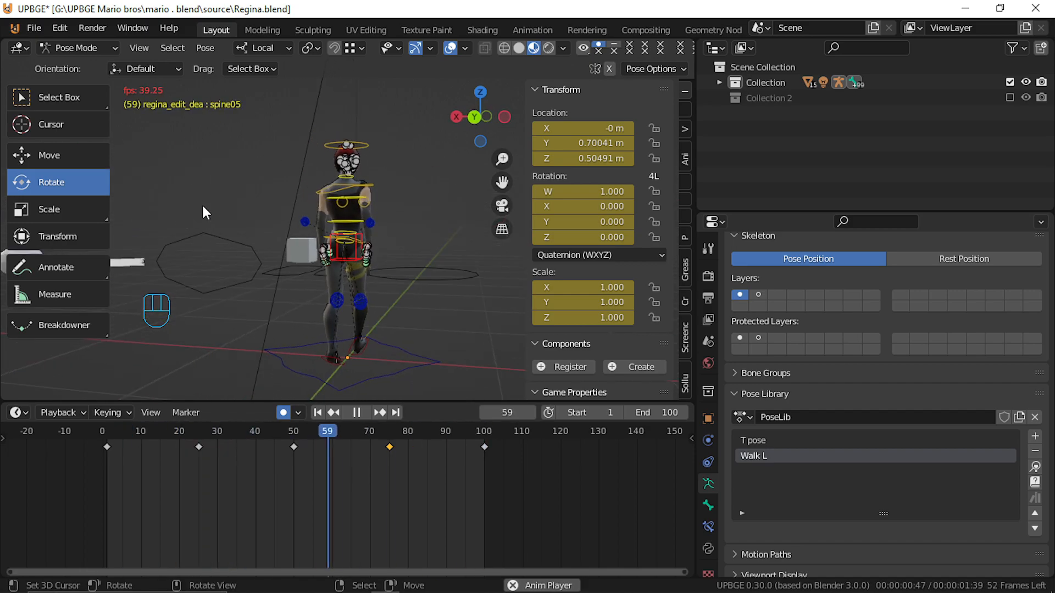
{"action": "key", "text": "alt+a"}
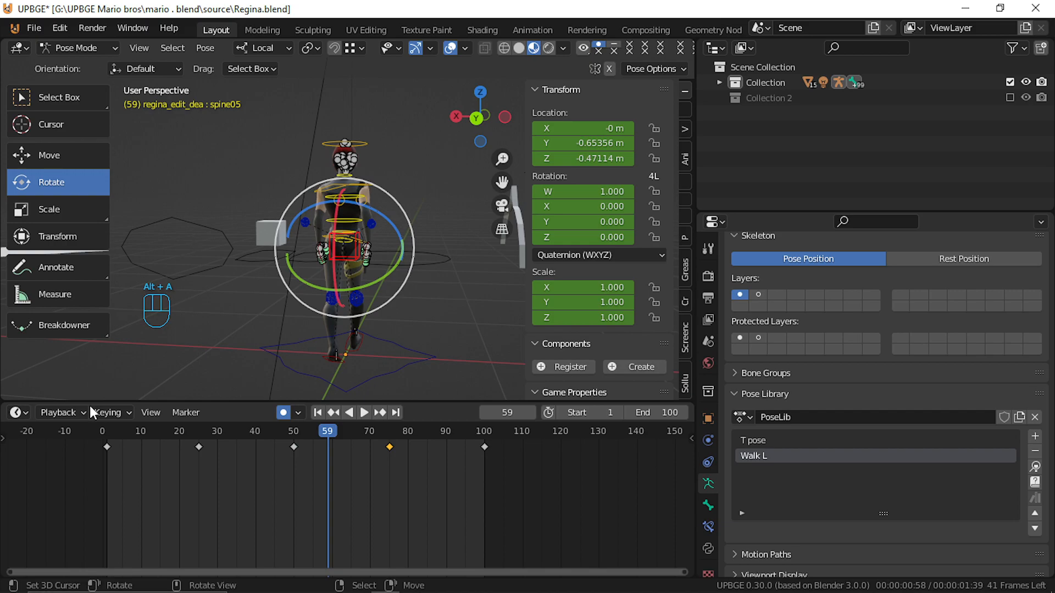
At frame 1, raise the spine05 bone about 0.001 m along the global Z axis.
{"action": "mouse_move", "coordinate": [112, 473]}
{"action": "left_mouse_down"}
{"action": "mouse_move", "coordinate": [129, 475]}
{"action": "mouse_move", "coordinate": [105, 473]}
{"action": "left_mouse_up"}
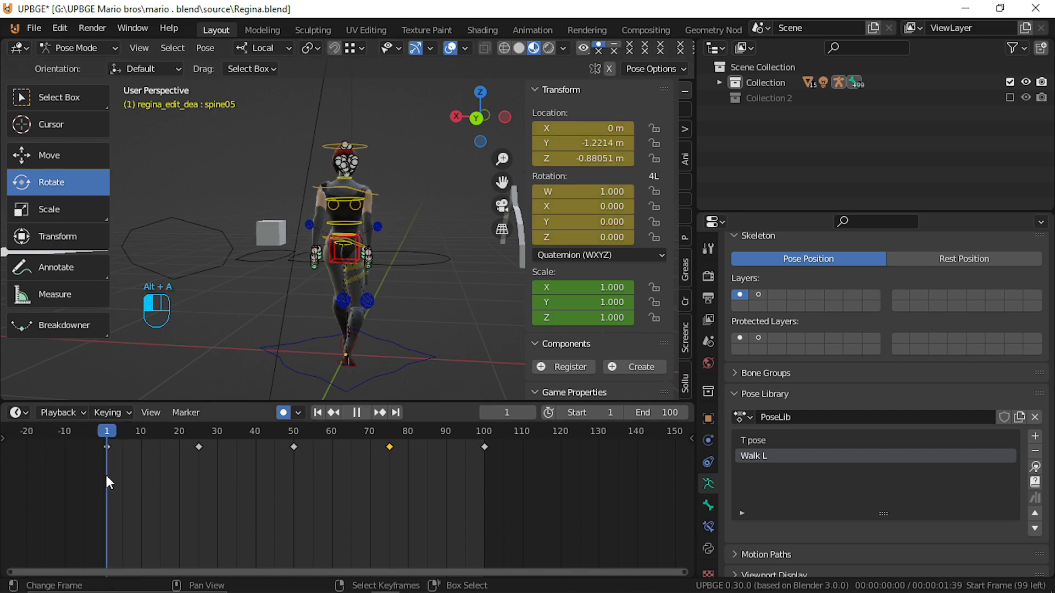
{"action": "middle_click_drag", "start_coordinate": [329, 296], "coordinate": [348, 252]}
{"action": "key", "text": "g"}
{"action": "key", "text": "z"}
{"action": "key", "text": "z"}
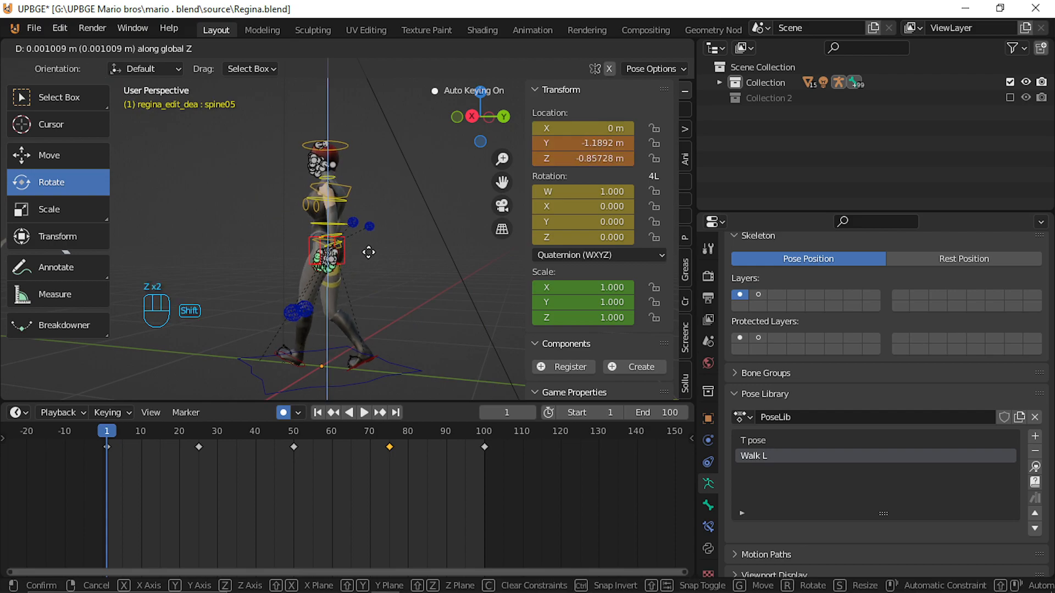
{"action": "left_click", "coordinate": [368, 252]}
Duplicate the spine05 bone's frame 1 keyframe to frame 100.
{"action": "left_click", "coordinate": [107, 446]}
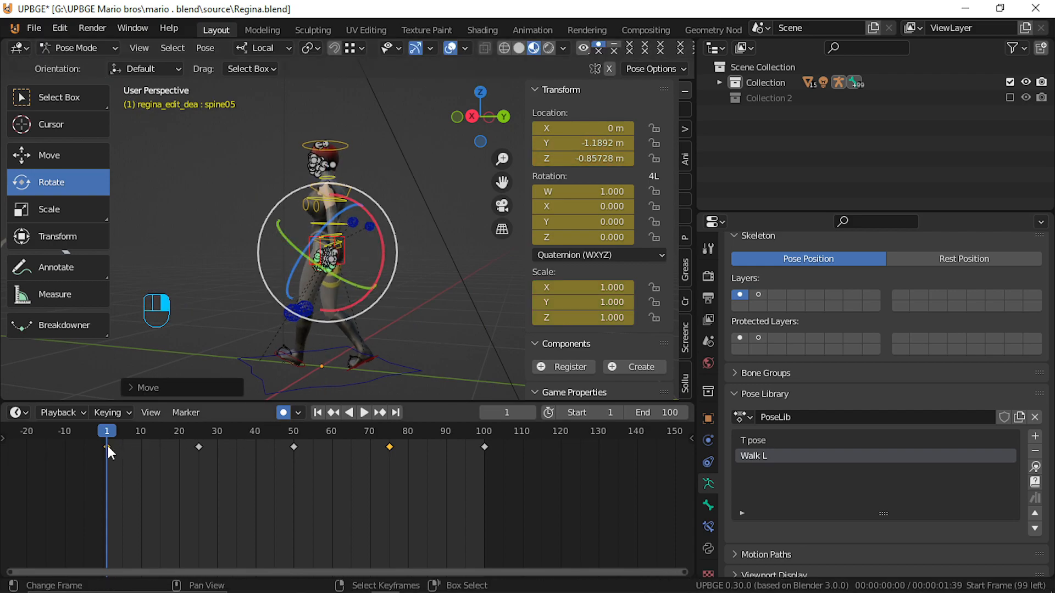
{"action": "key", "text": "shift+d"}
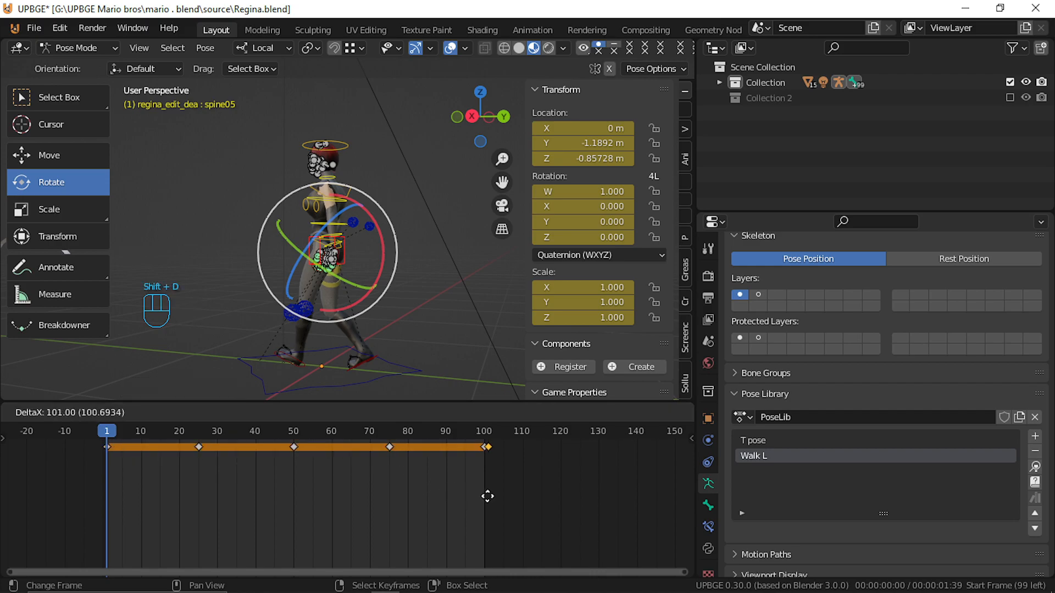
{"action": "left_click", "coordinate": [483, 496]}
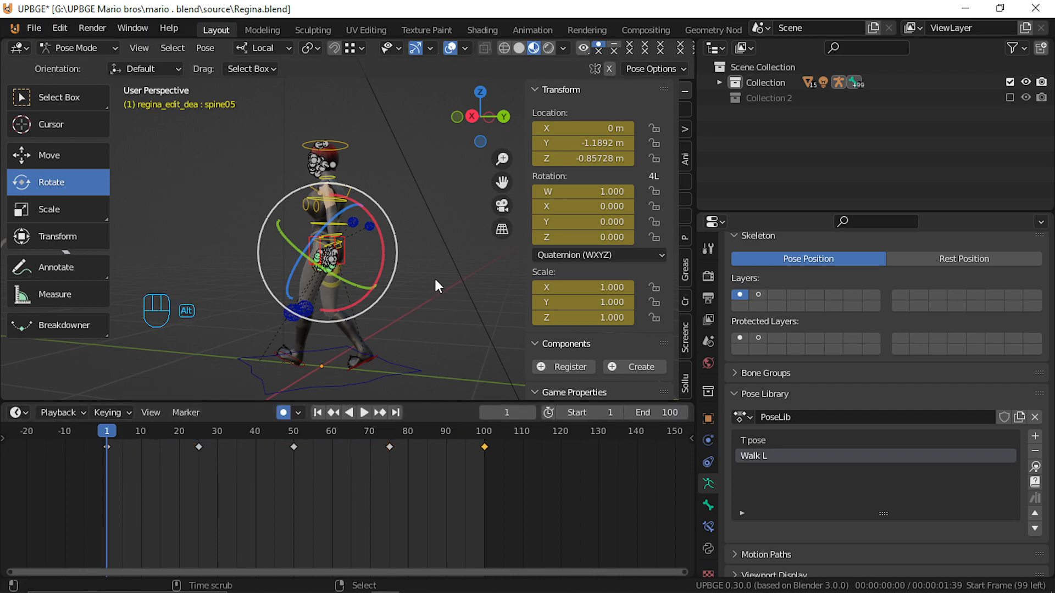
Play back the walk with all bones temporarily hidden to examine the character's movement.
{"action": "key", "text": "alt+a"}
{"action": "middle_click_drag", "start_coordinate": [424, 271], "coordinate": [278, 278]}
{"action": "scroll", "coordinate": [278, 278], "scroll_direction": "up", "scroll_amount": 2}
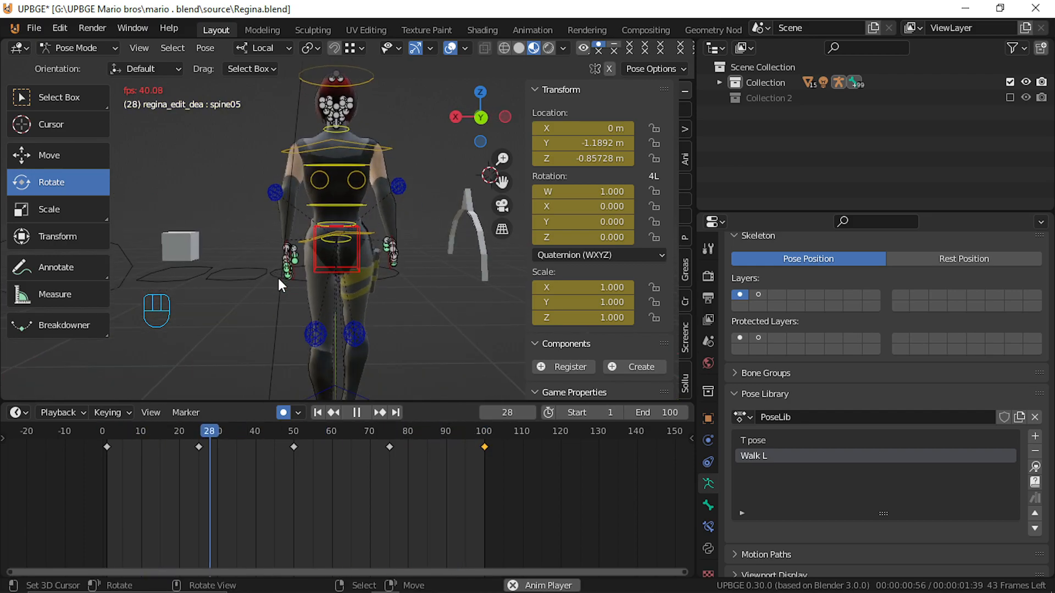
{"action": "key", "text": "a"}
{"action": "key", "text": "a"}
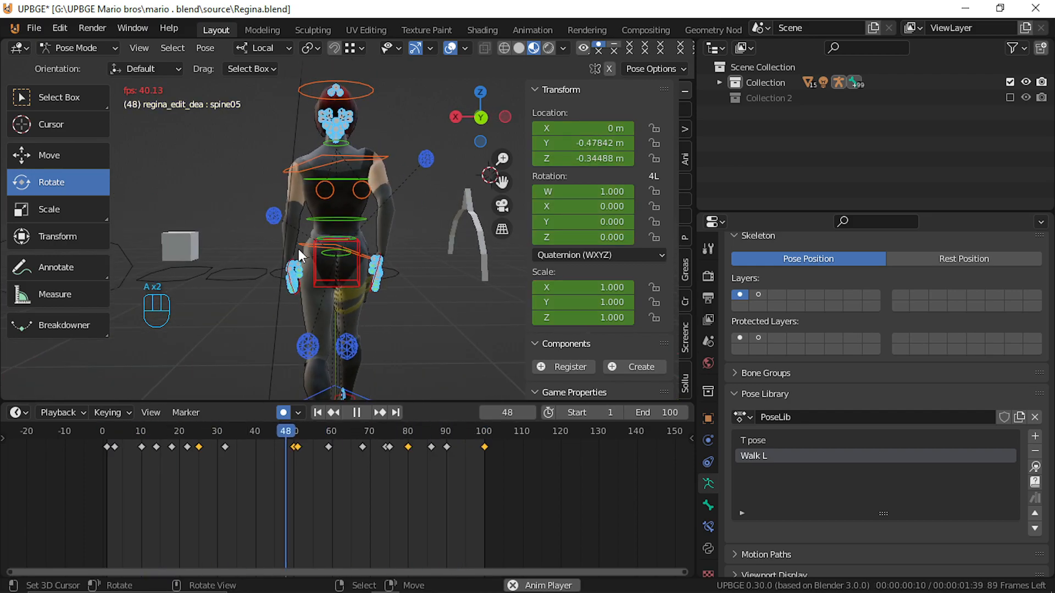
{"action": "key", "text": "h"}
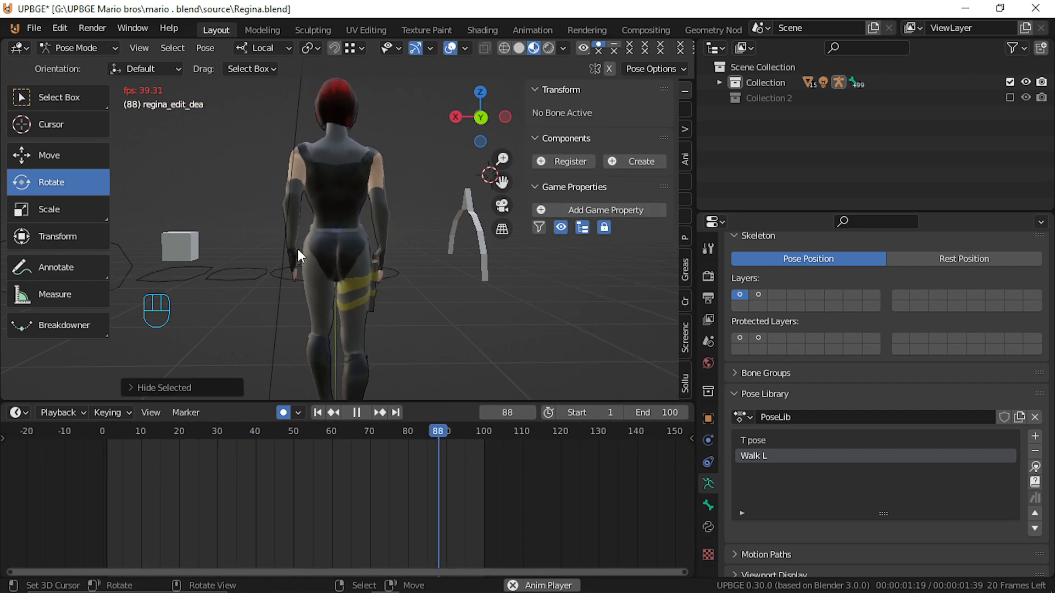
{"action": "scroll", "coordinate": [292, 273], "scroll_direction": "down", "scroll_amount": 1}
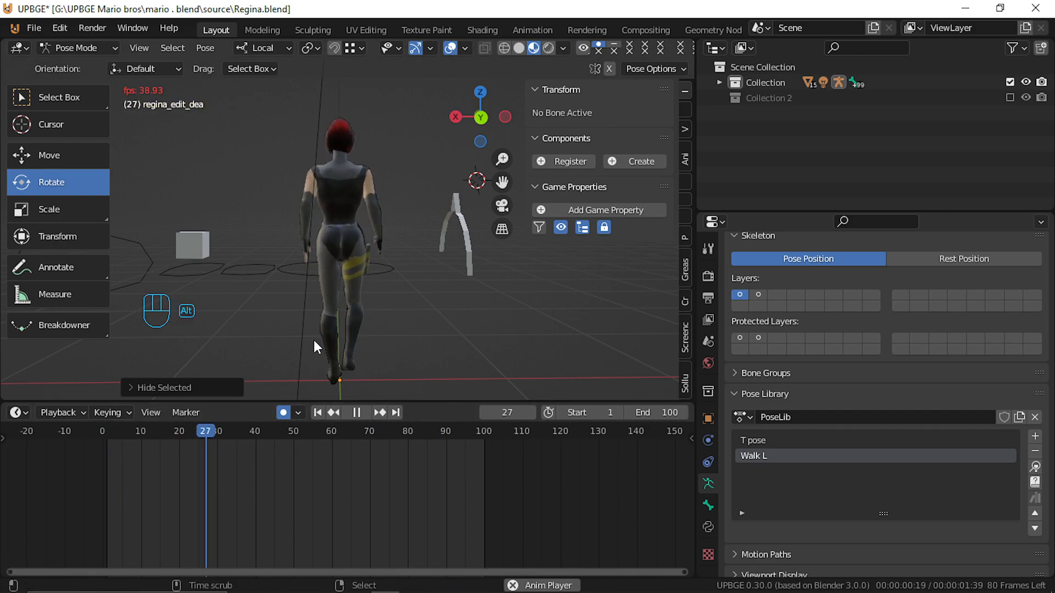
{"action": "key", "text": "alt+a"}
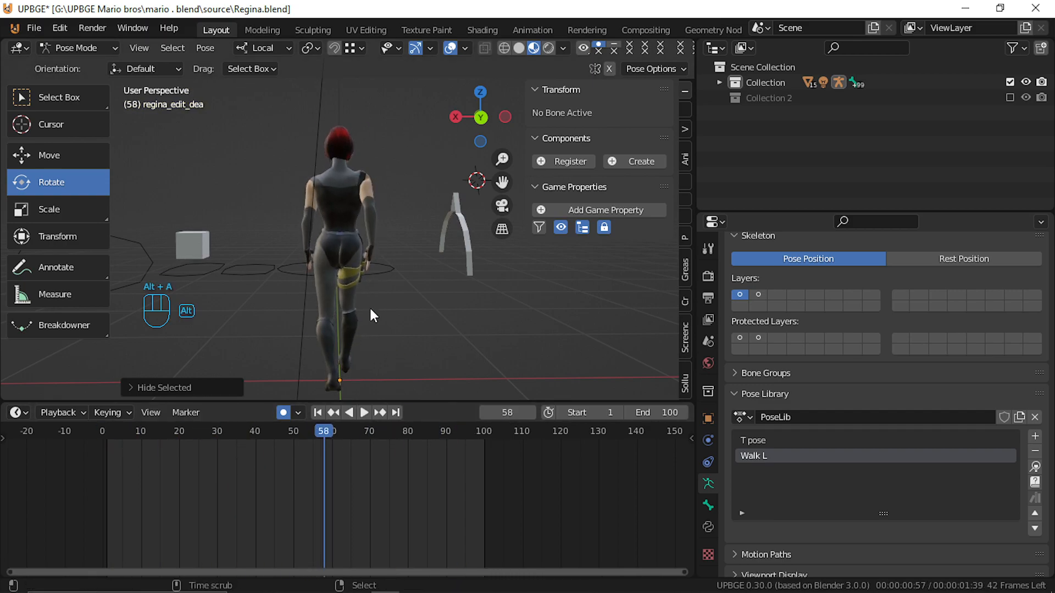
{"action": "key", "text": "alt+h"}
At frame 1, shift the leg_Pole.R knee control about -0.055 m along its local Z axis.
{"action": "left_click", "coordinate": [347, 317]}
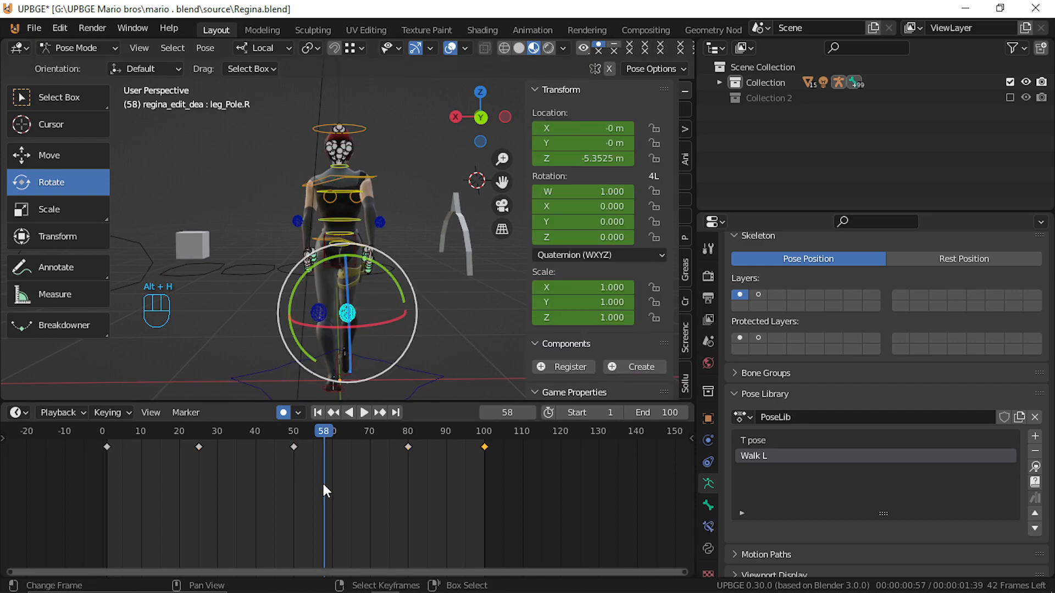
{"action": "left_click", "coordinate": [307, 497]}
{"action": "left_click_drag", "start_coordinate": [165, 495], "coordinate": [104, 497]}
{"action": "middle_click_drag", "start_coordinate": [217, 350], "coordinate": [407, 342]}
{"action": "key", "text": "g"}
{"action": "key", "text": "z"}
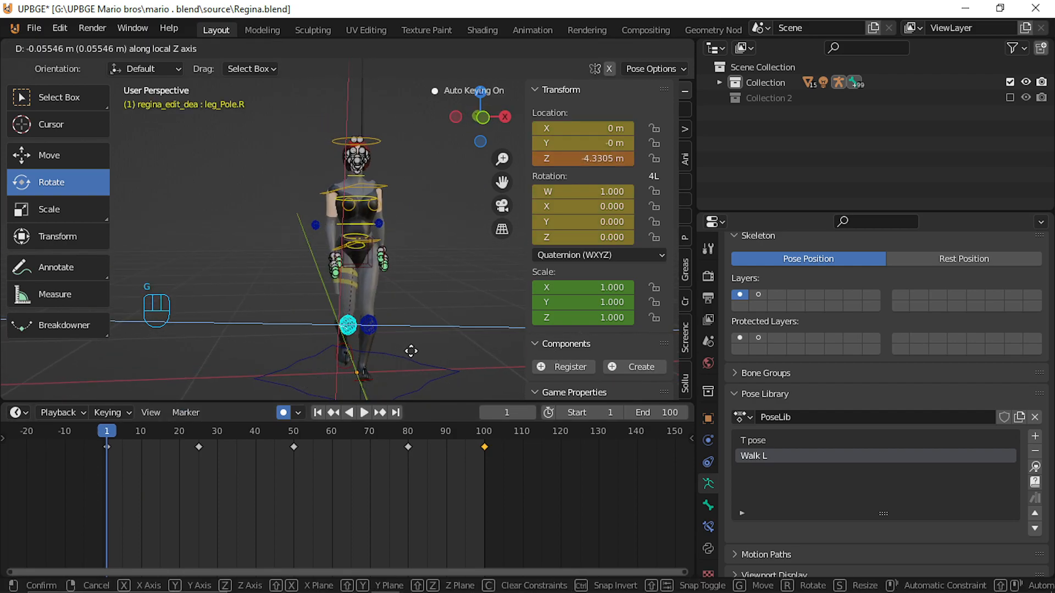
{"action": "left_click", "coordinate": [411, 351]}
At frame 1, move the leg_Pole.L knee control along its local Z axis to a Z location of about -4.5 m.
{"action": "left_click", "coordinate": [372, 326]}
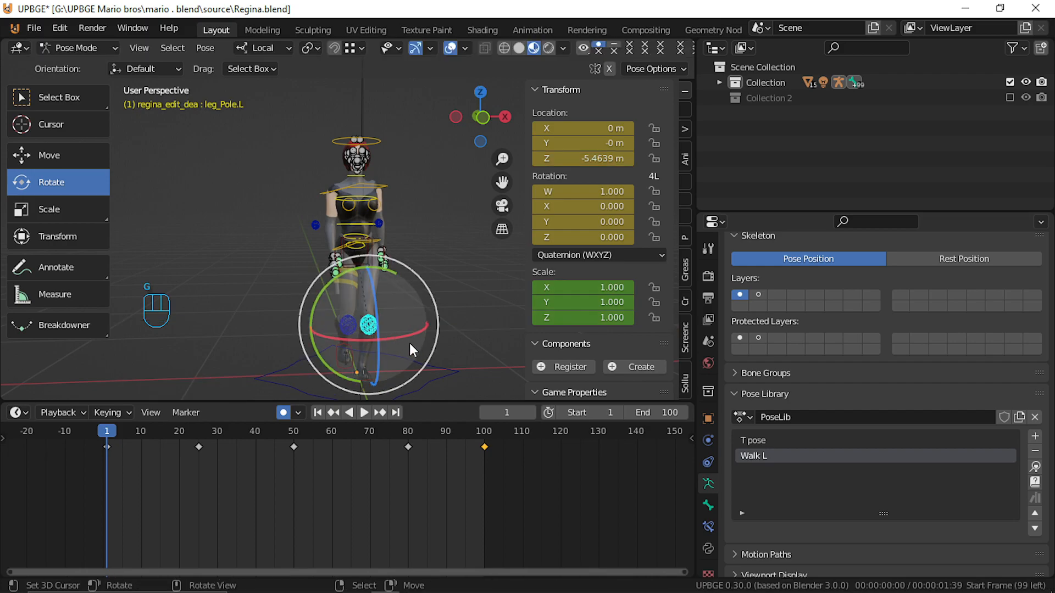
{"action": "middle_click_drag", "start_coordinate": [410, 343], "coordinate": [437, 271]}
{"action": "key", "text": "g"}
{"action": "key", "text": "z"}
{"action": "left_click", "coordinate": [391, 345]}
{"action": "scroll", "coordinate": [391, 348], "scroll_direction": "up", "scroll_amount": 3}
{"action": "key", "text": "g"}
{"action": "left_click", "coordinate": [433, 271]}
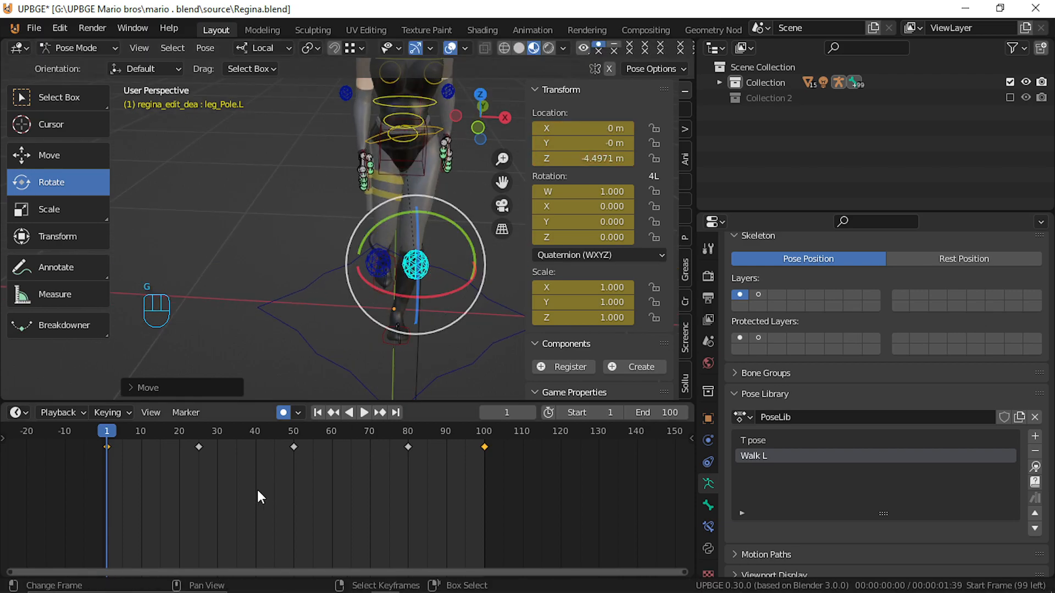
Duplicate the frame 1 keyframes of both leg_Pole.L and leg_Pole.R to frame 100.
{"action": "right_click", "coordinate": [107, 448]}
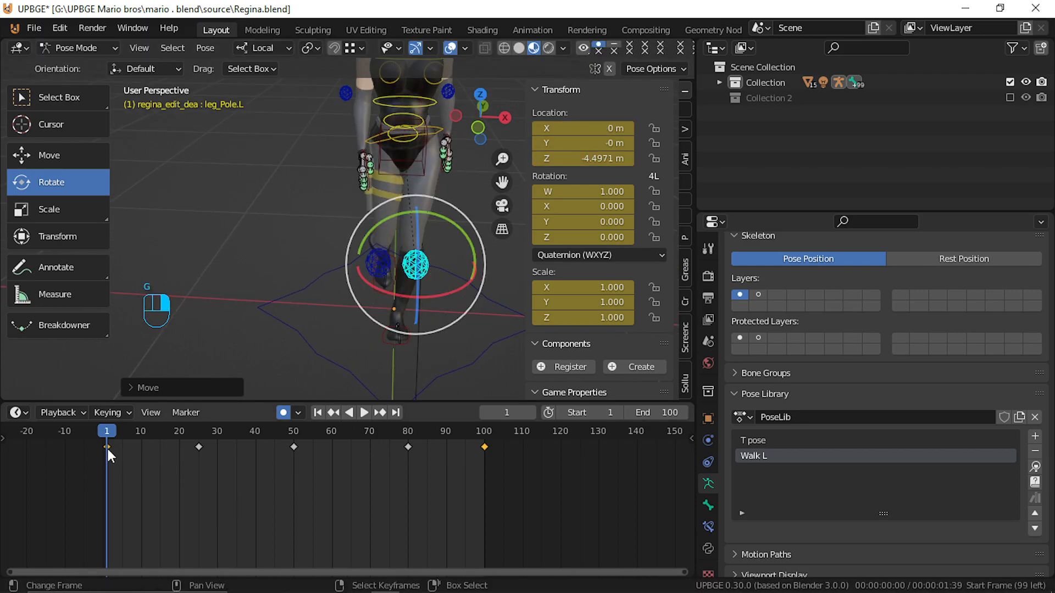
{"action": "right_click", "coordinate": [383, 261], "text": "shift"}
{"action": "key", "text": "shift+d"}
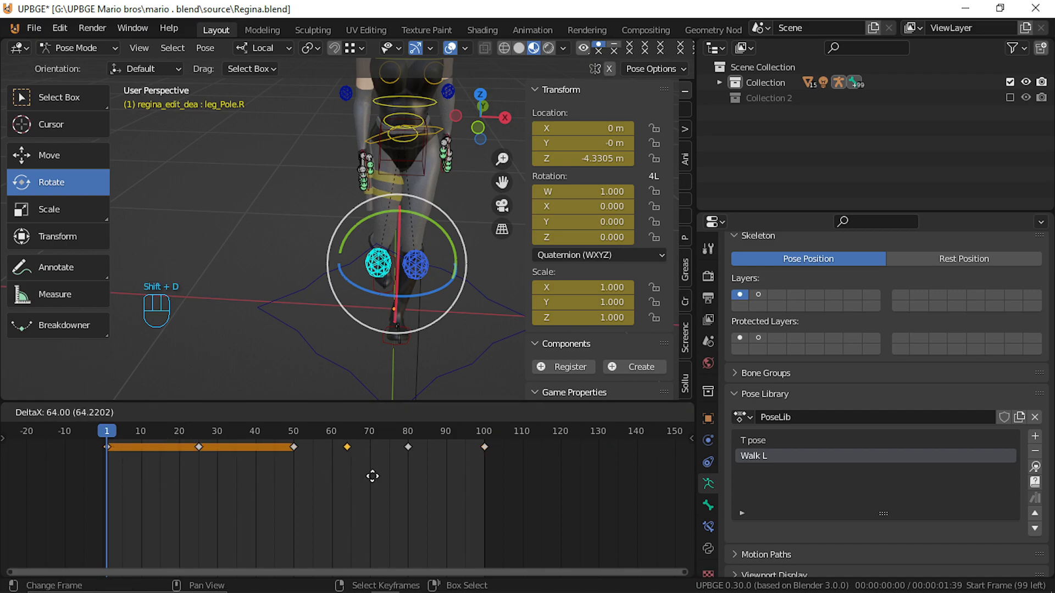
{"action": "right_click", "coordinate": [332, 488]}
{"action": "right_click", "coordinate": [115, 449]}
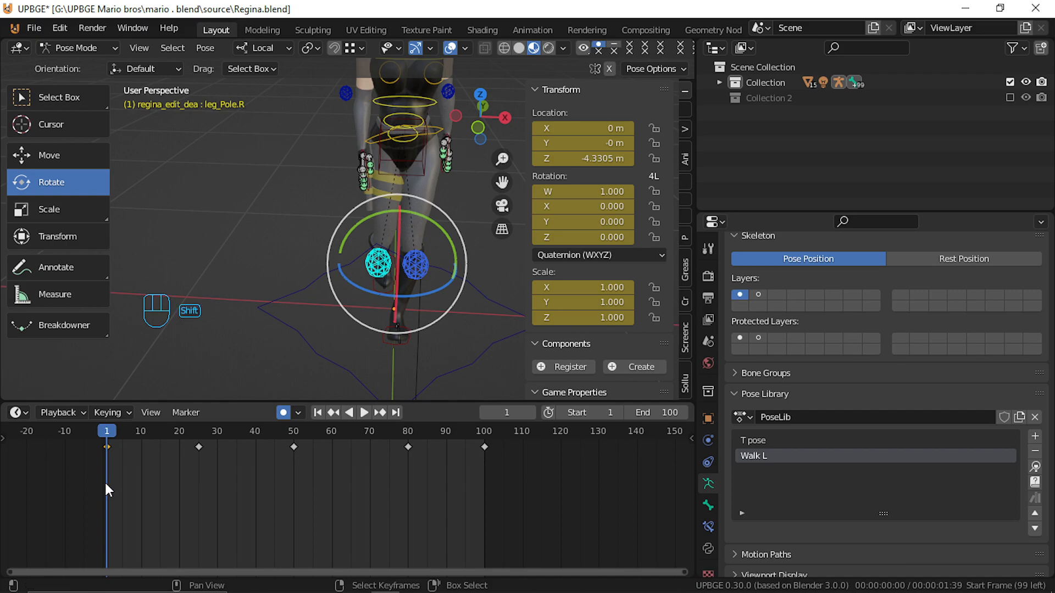
{"action": "key", "text": "shift+d"}
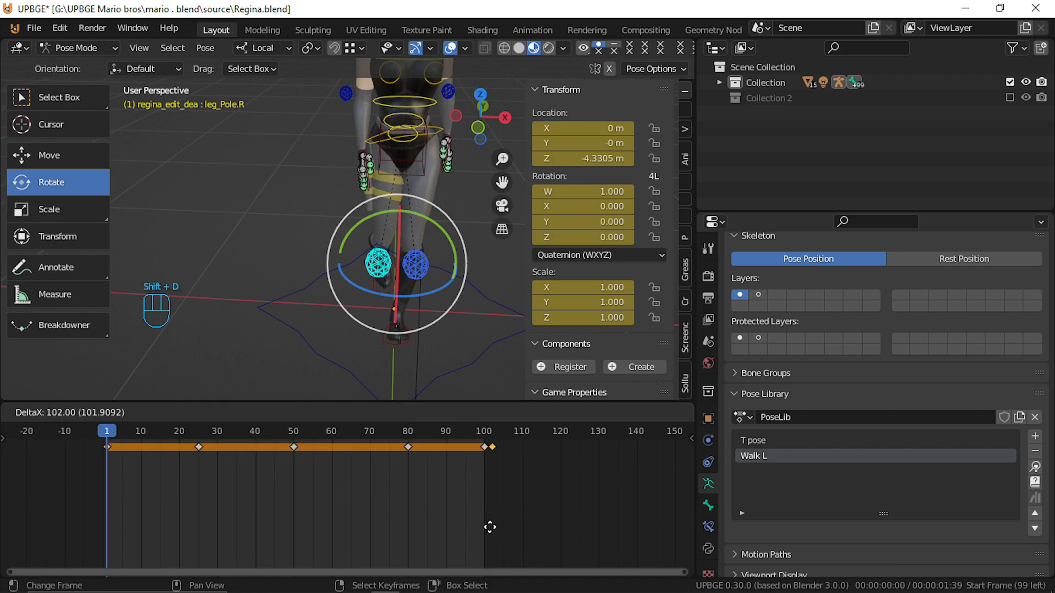
{"action": "left_click", "coordinate": [484, 522]}
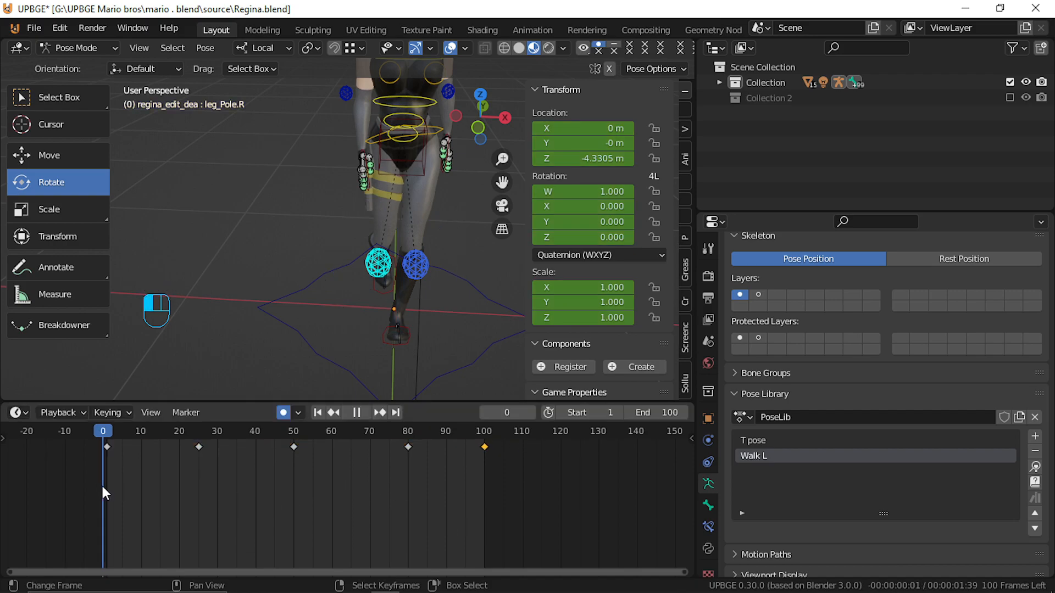
At frame 25, adjust the leg_Pole.R knee control along its local Z axis.
{"action": "key", "text": "space"}
{"action": "left_click_drag", "start_coordinate": [176, 487], "coordinate": [200, 487]}
{"action": "middle_click_drag", "start_coordinate": [351, 361], "coordinate": [388, 315]}
{"action": "right_click", "coordinate": [390, 242]}
{"action": "middle_click_drag", "start_coordinate": [390, 242], "coordinate": [371, 264]}
{"action": "key", "text": "g"}
{"action": "right_click", "coordinate": [358, 265]}
{"action": "key", "text": "g"}
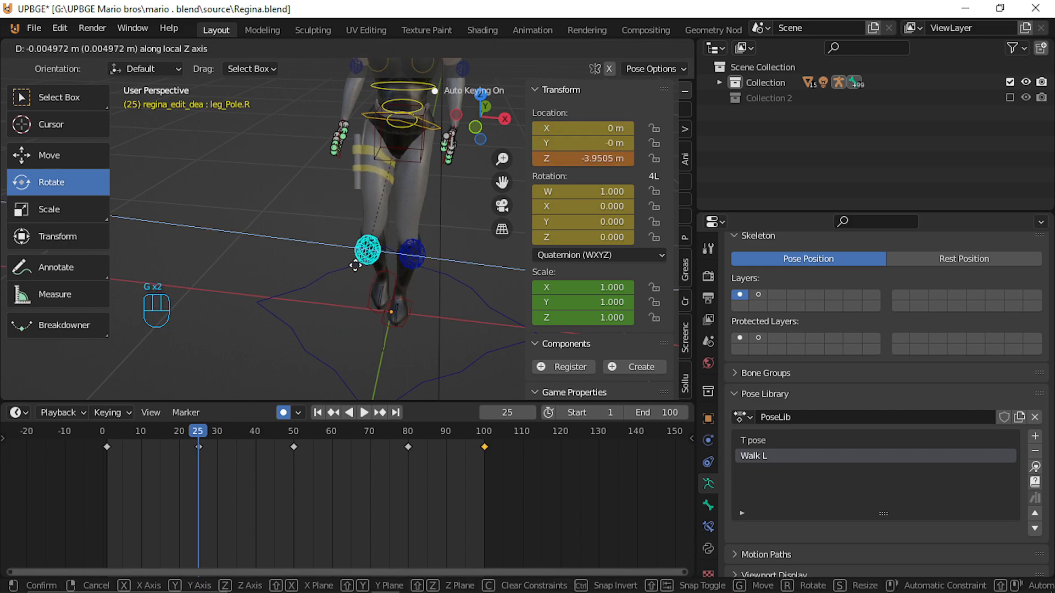
{"action": "left_click", "coordinate": [359, 269]}
At frame 25, move the leg_Pole.L knee control along its local Z axis to a Z location of about -5.13 m.
{"action": "right_click", "coordinate": [400, 264]}
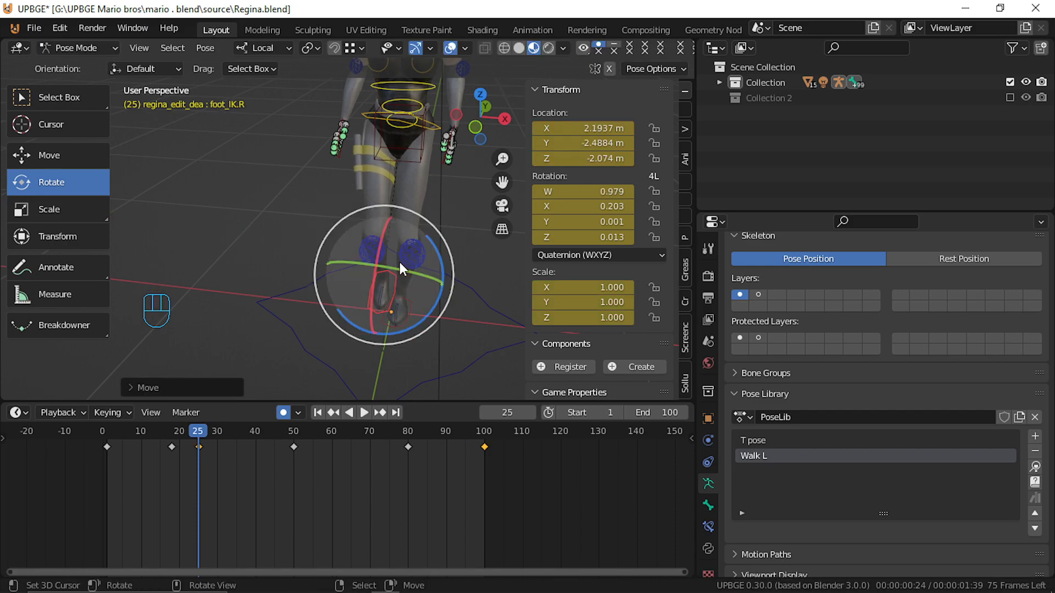
{"action": "right_click", "coordinate": [424, 250]}
{"action": "key", "text": "g"}
{"action": "middle_click_drag", "start_coordinate": [424, 251], "coordinate": [426, 280]}
{"action": "right_click", "coordinate": [426, 265]}
{"action": "key", "text": "g"}
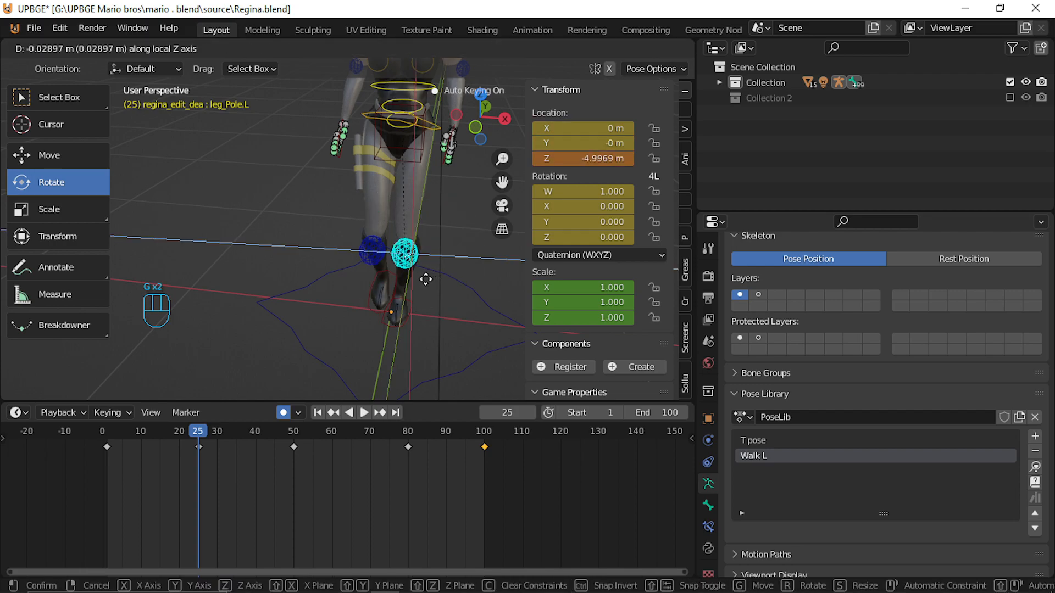
{"action": "left_click", "coordinate": [424, 278]}
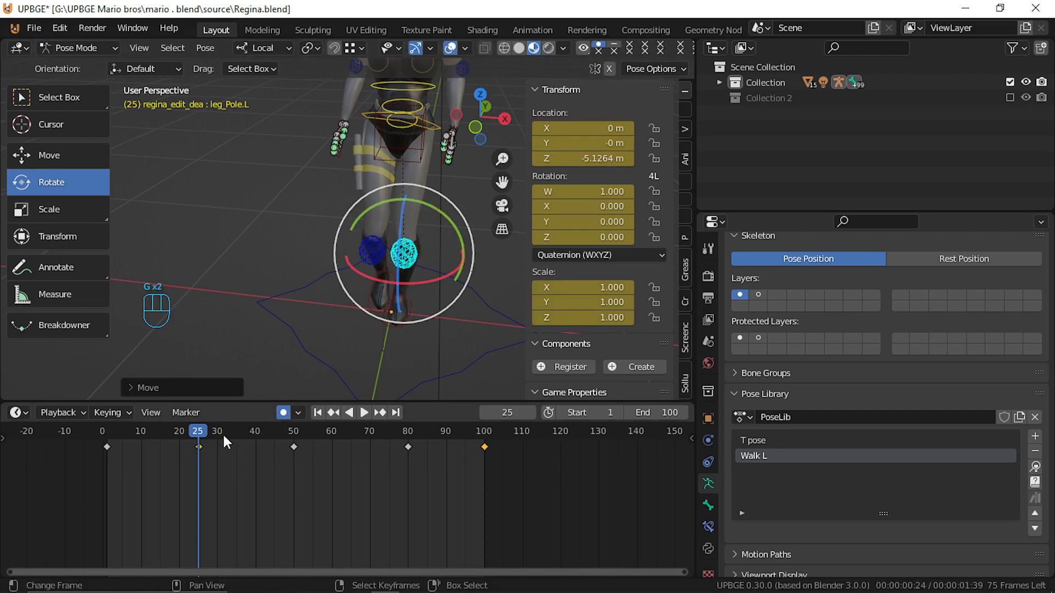
Duplicate the leg_Pole.L control's frame 25 keyframe to frame 80.
{"action": "left_click", "coordinate": [193, 449]}
{"action": "key", "text": "shift+d"}
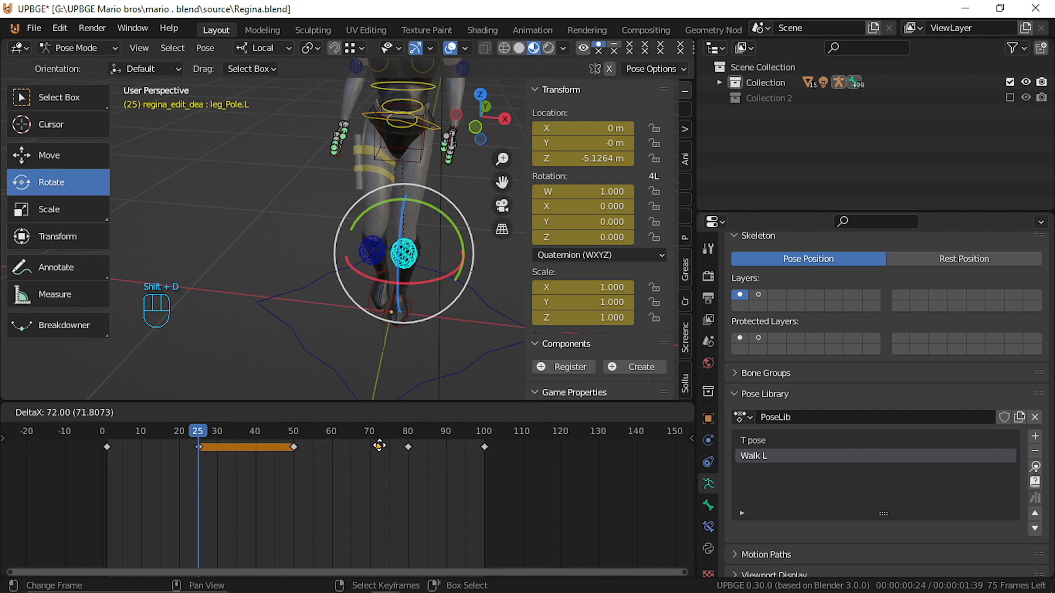
{"action": "left_click", "coordinate": [402, 452]}
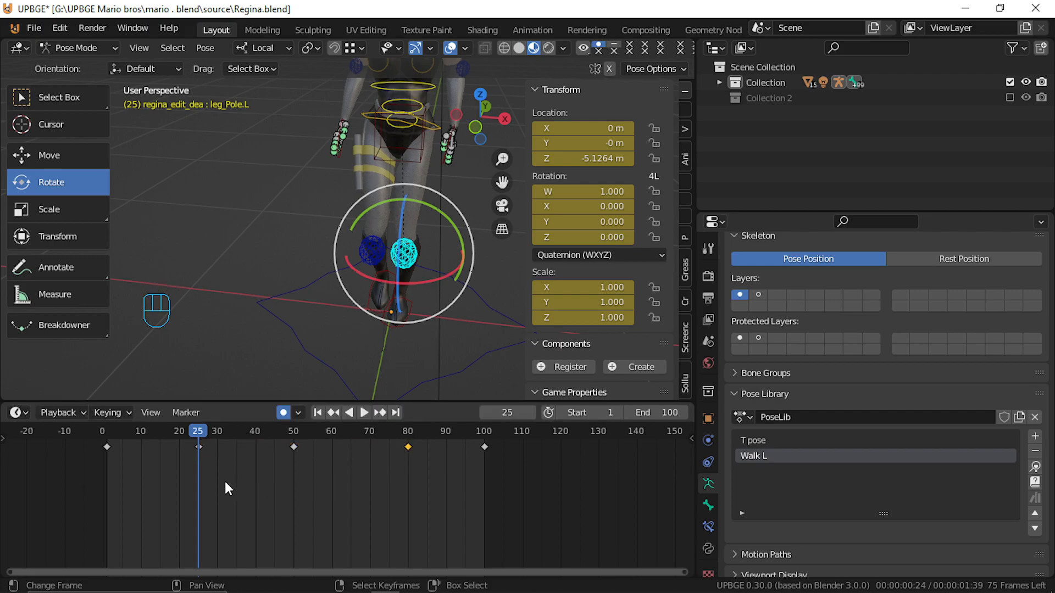
Copy the pose of both leg_Pole knee controls at frame 0 and paste it flipped onto frame 50.
{"action": "key", "text": "space"}
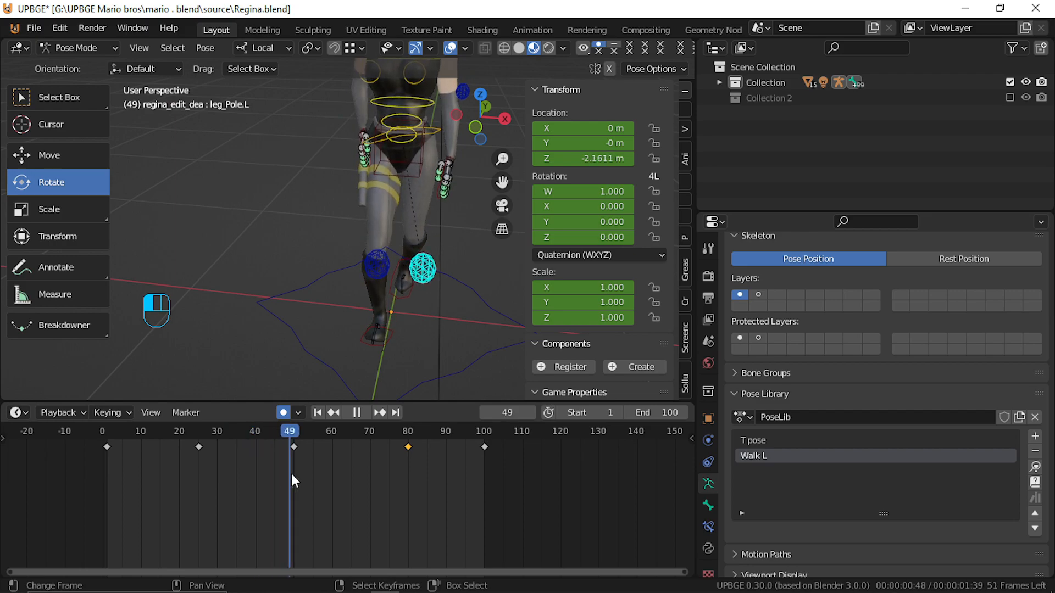
{"action": "left_click_drag", "start_coordinate": [293, 472], "coordinate": [47, 486]}
{"action": "key", "text": "space"}
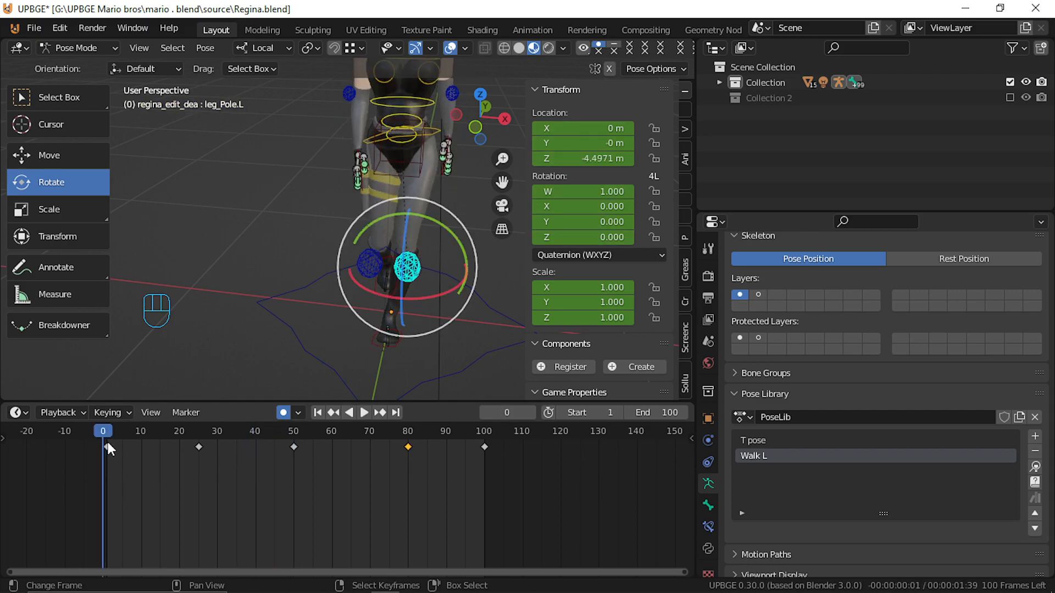
{"action": "left_click", "coordinate": [368, 269]}
{"action": "key", "text": "ctrl"}
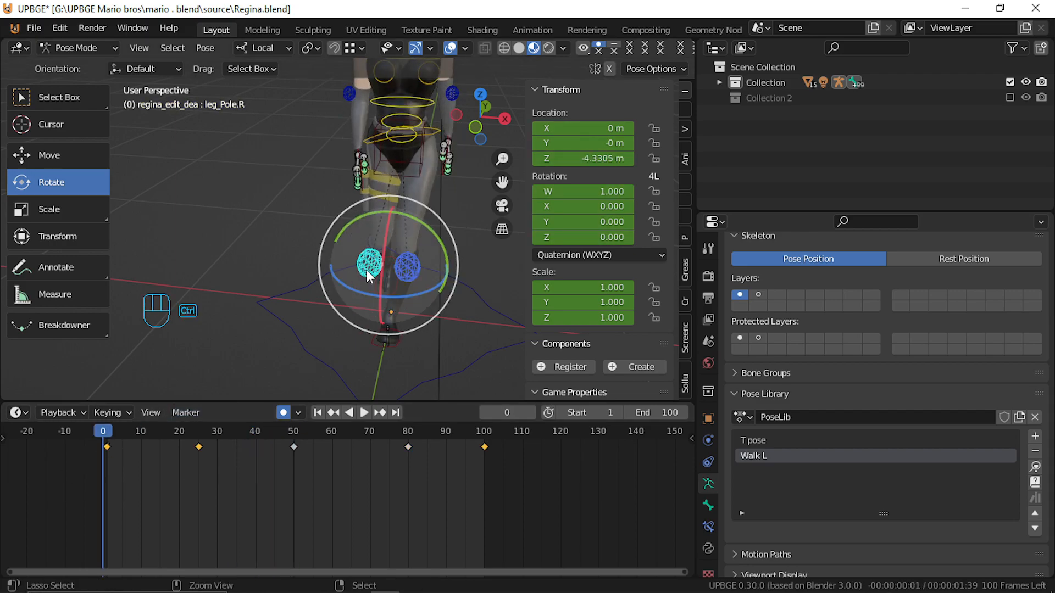
{"action": "key", "text": "ctrl+c"}
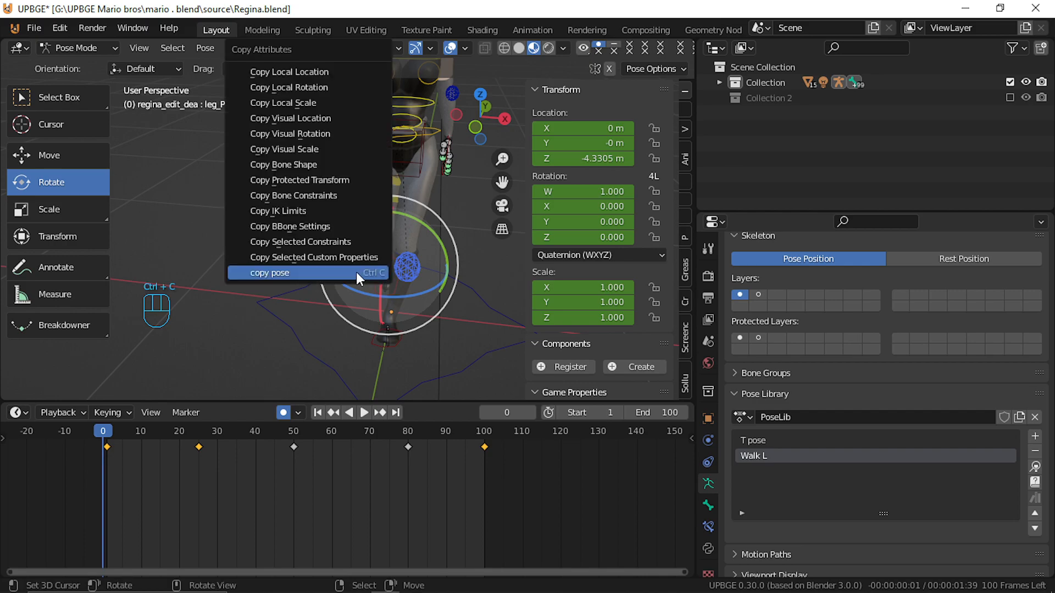
{"action": "left_click", "coordinate": [353, 271]}
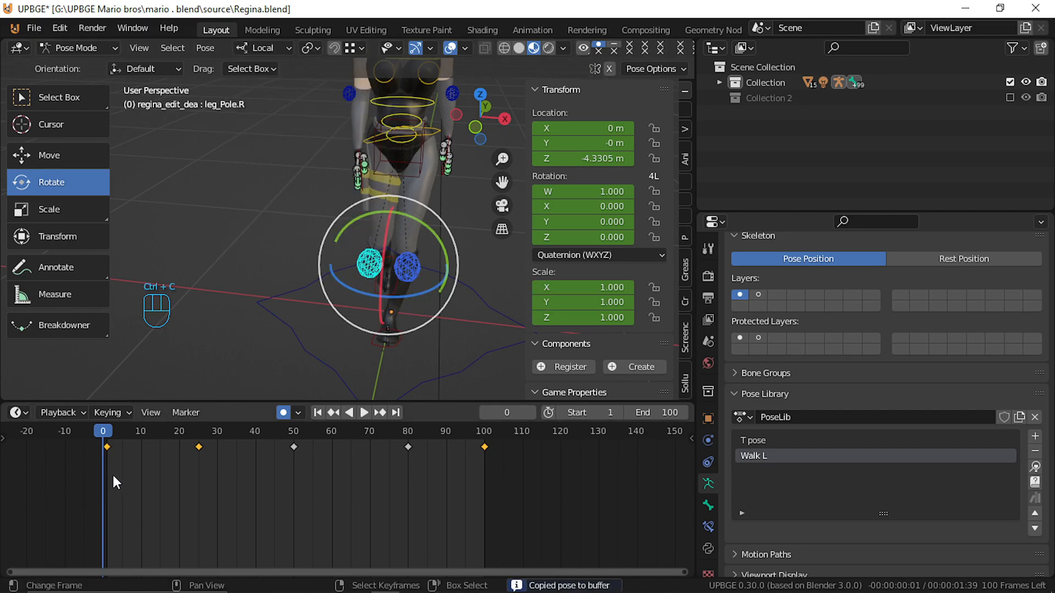
{"action": "key", "text": "space"}
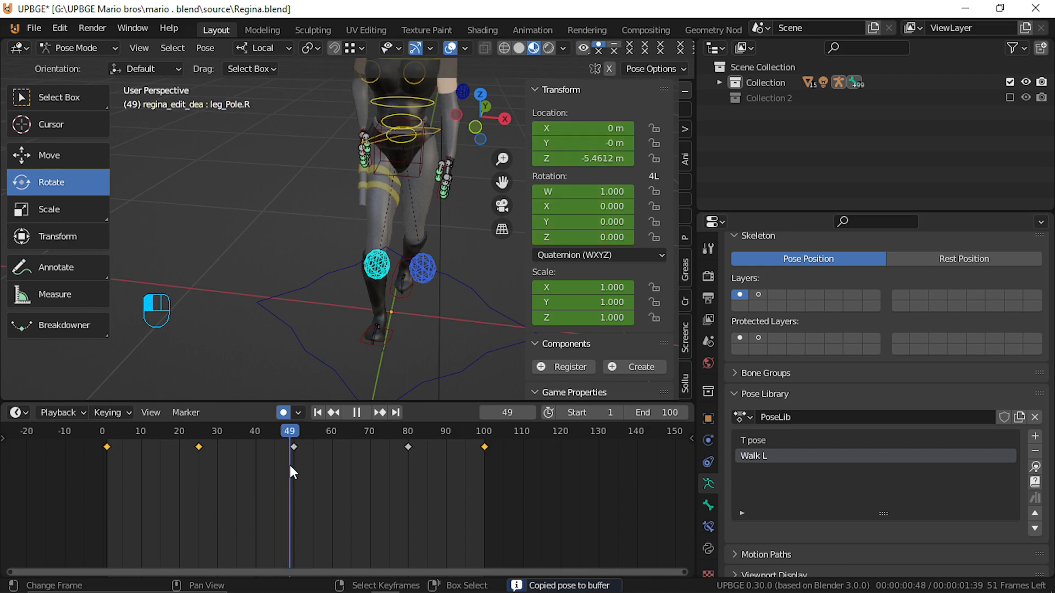
{"action": "key", "text": "space"}
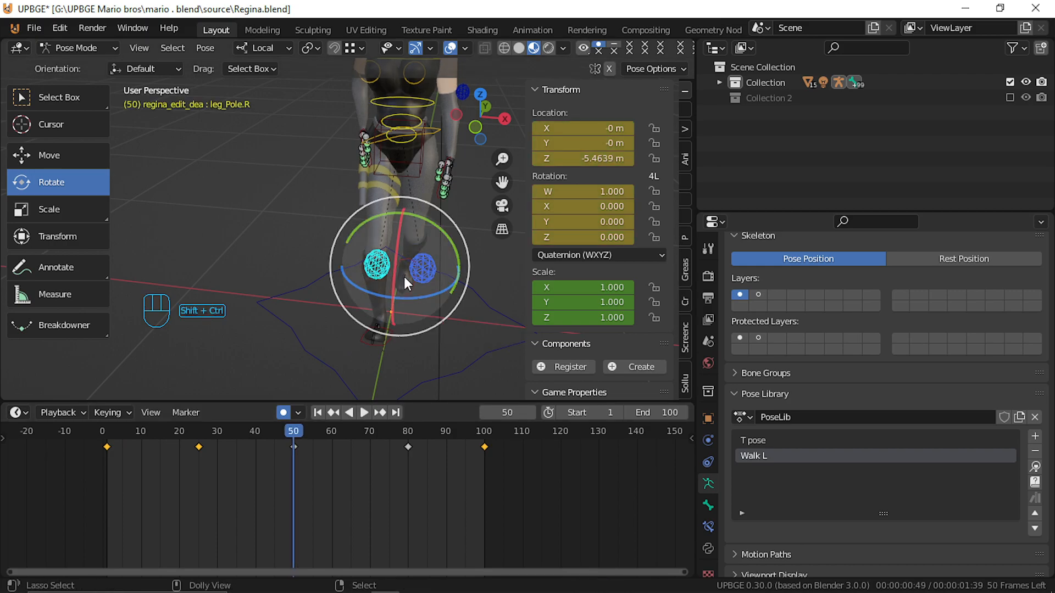
{"action": "key", "text": "ctrl+shift+v"}
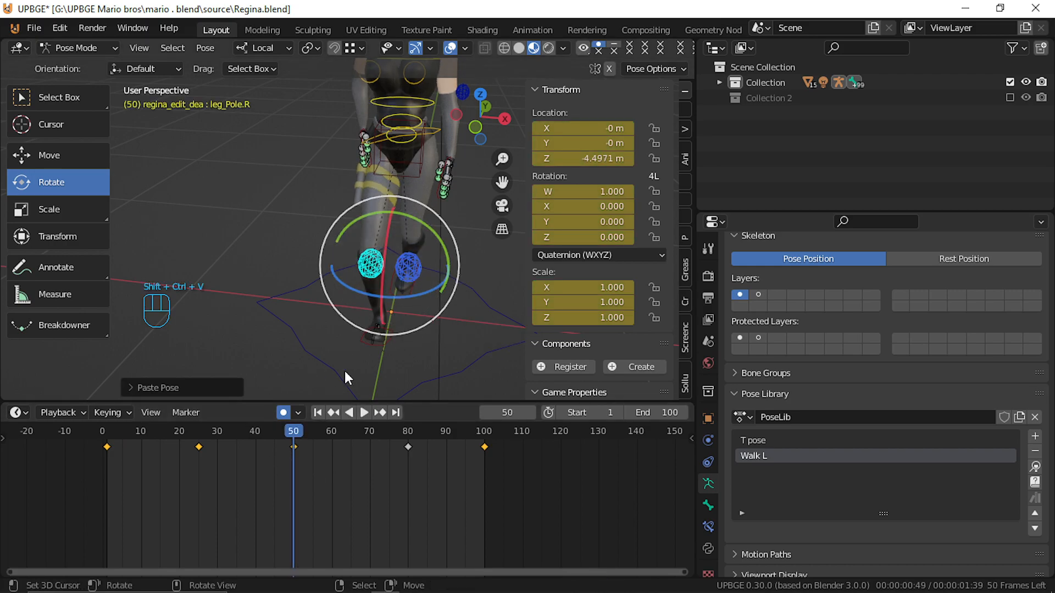
Play the walk cycle from its start and examine the leg and knee motion from behind the character.
{"action": "left_click_drag", "start_coordinate": [279, 495], "coordinate": [294, 477]}
{"action": "key", "text": "space"}
{"action": "middle_click_drag", "start_coordinate": [343, 304], "coordinate": [9, 381]}
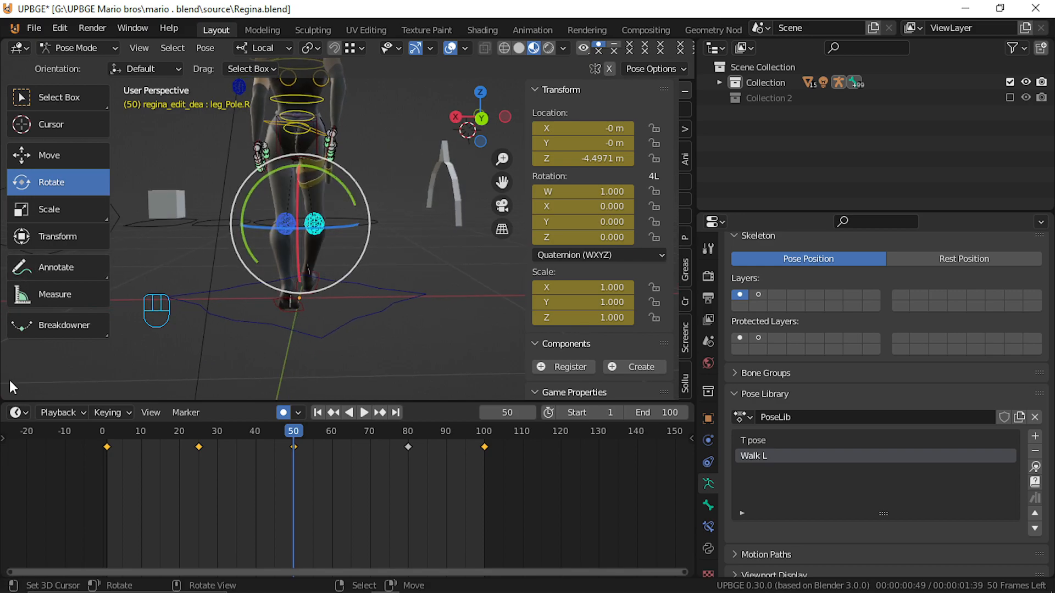
{"action": "left_click_drag", "start_coordinate": [189, 478], "coordinate": [78, 467]}
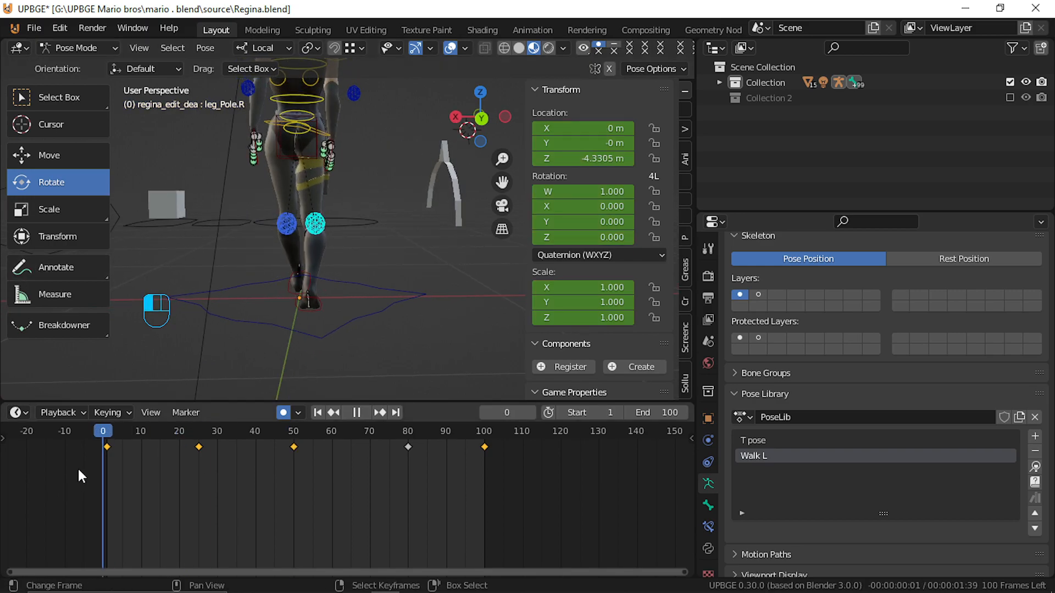
{"action": "key", "text": "alt+a"}
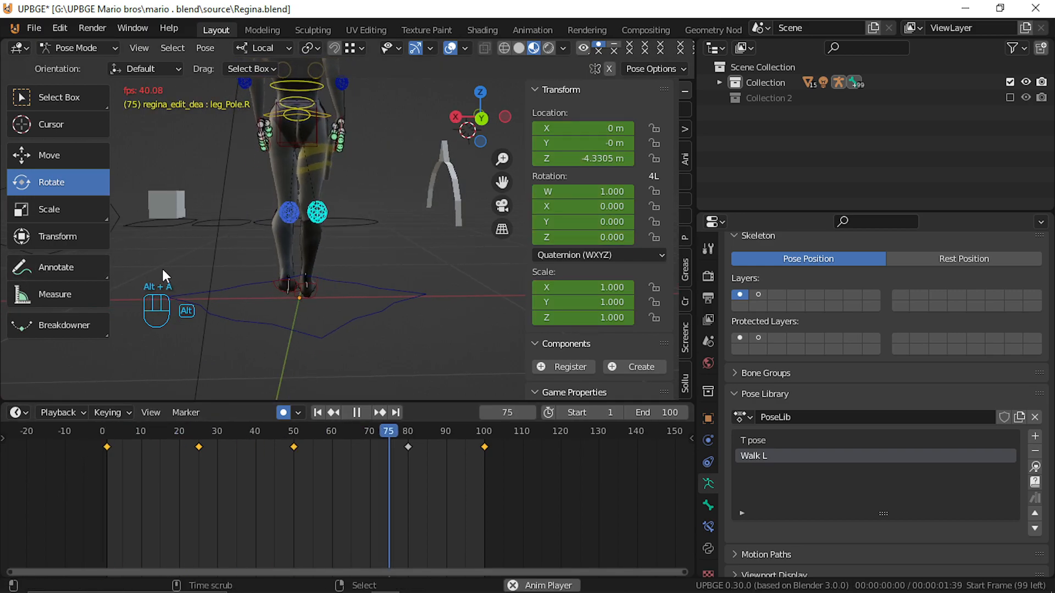
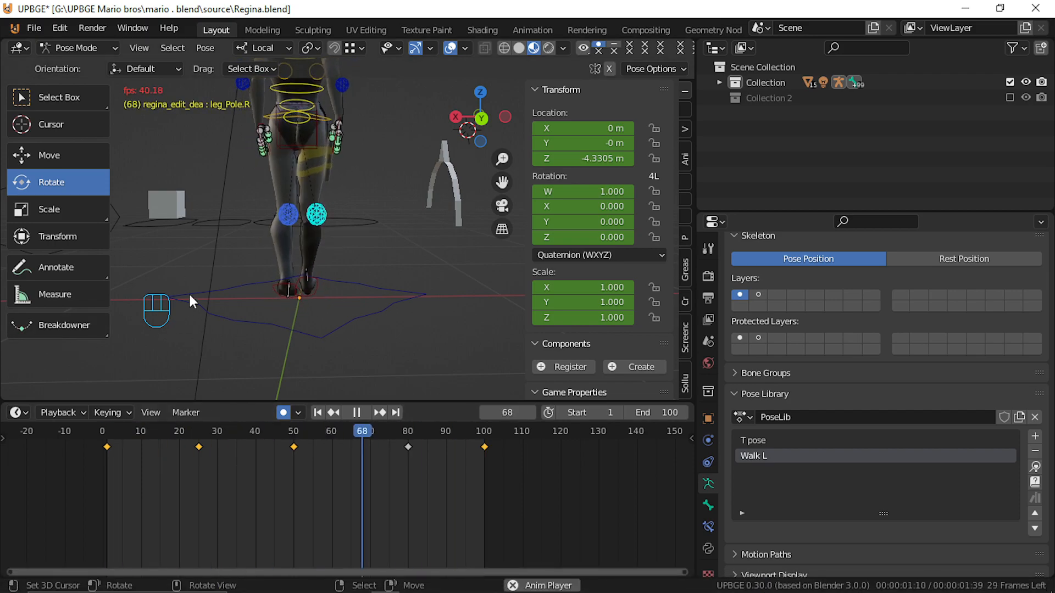
{"action": "key", "text": "alt+a"}
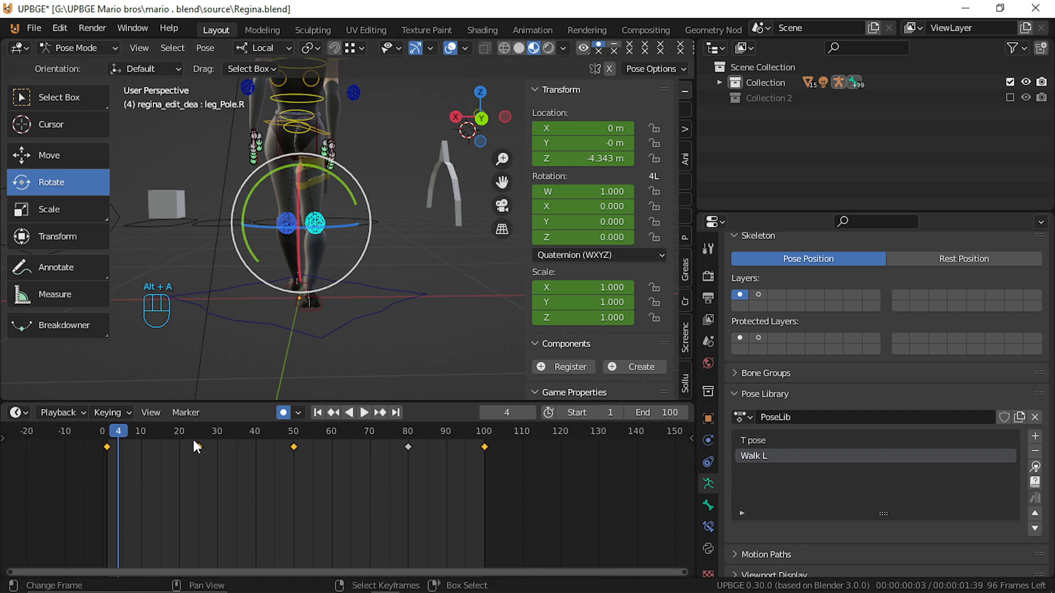
{"action": "mouse_move", "coordinate": [123, 437]}
{"action": "left_mouse_down"}
{"action": "mouse_move", "coordinate": [104, 439]}
{"action": "mouse_move", "coordinate": [108, 449]}
{"action": "left_mouse_up"}
{"action": "key", "text": "alt+a"}
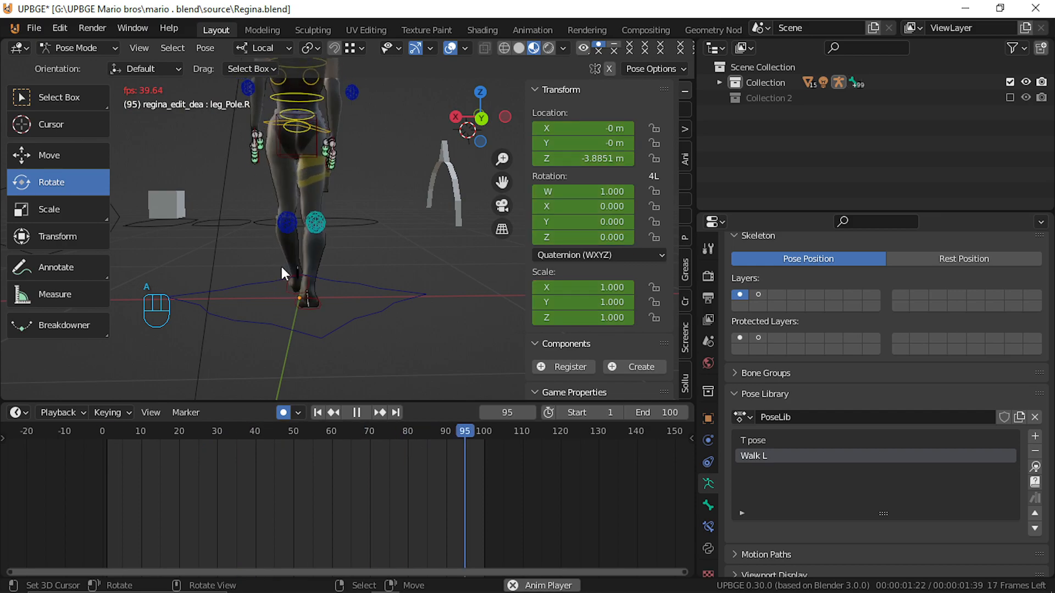
Scale the keyframes of all bones from frame 1 to finish at frame 70, and set the animation's end frame to 70.
{"action": "key", "text": "a"}
{"action": "key", "text": "a"}
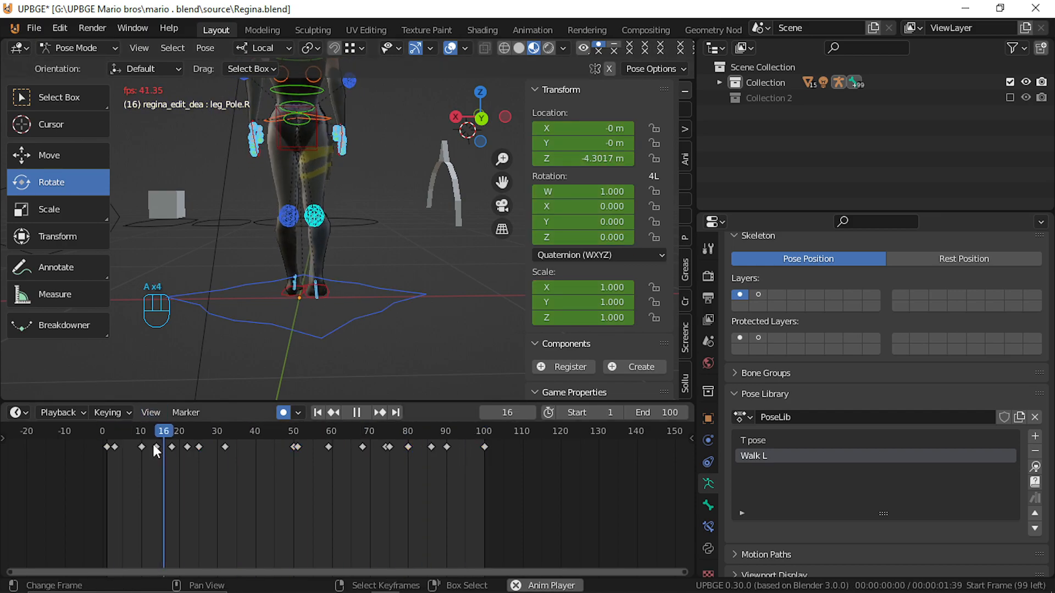
{"action": "key", "text": "a"}
{"action": "key", "text": "a"}
{"action": "key", "text": "a"}
{"action": "key", "text": "alt+a"}
{"action": "left_click_drag", "start_coordinate": [135, 457], "coordinate": [107, 460]}
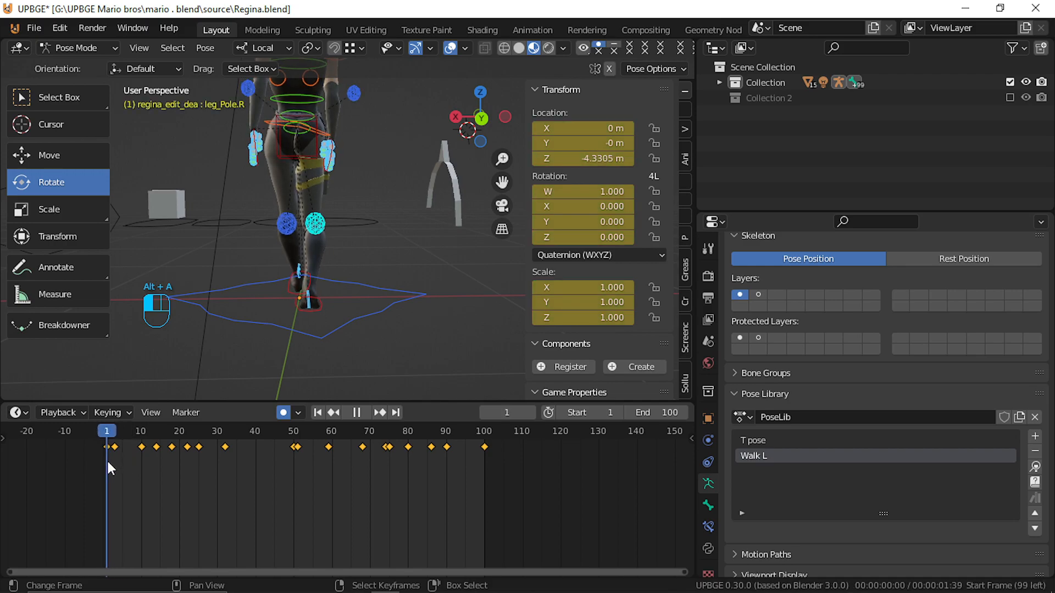
{"action": "key", "text": "s"}
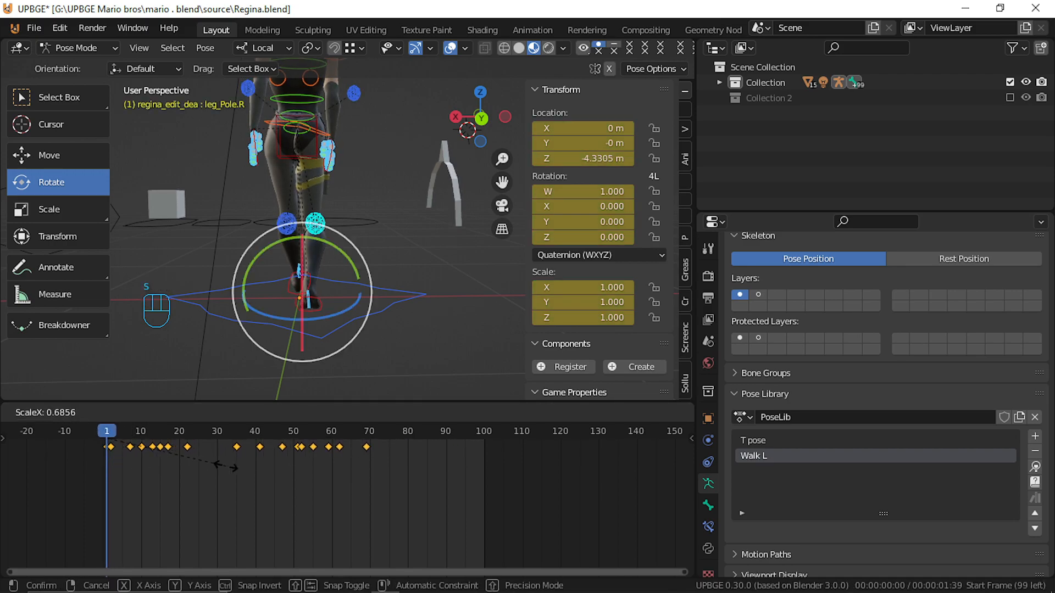
{"action": "left_click", "coordinate": [226, 464]}
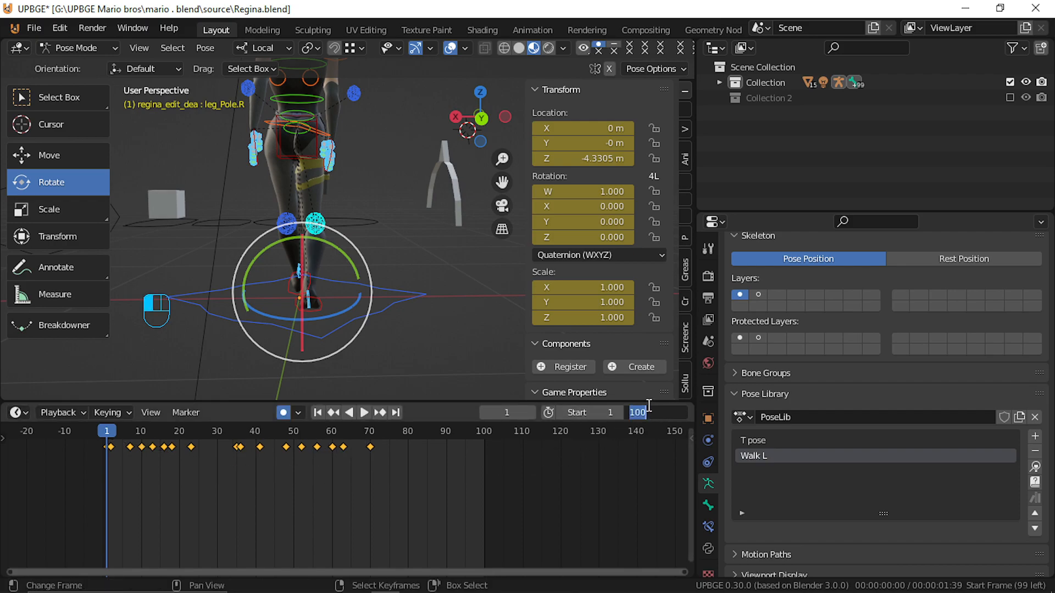
{"action": "key", "text": "Return"}
{"action": "key", "text": "alt+a"}
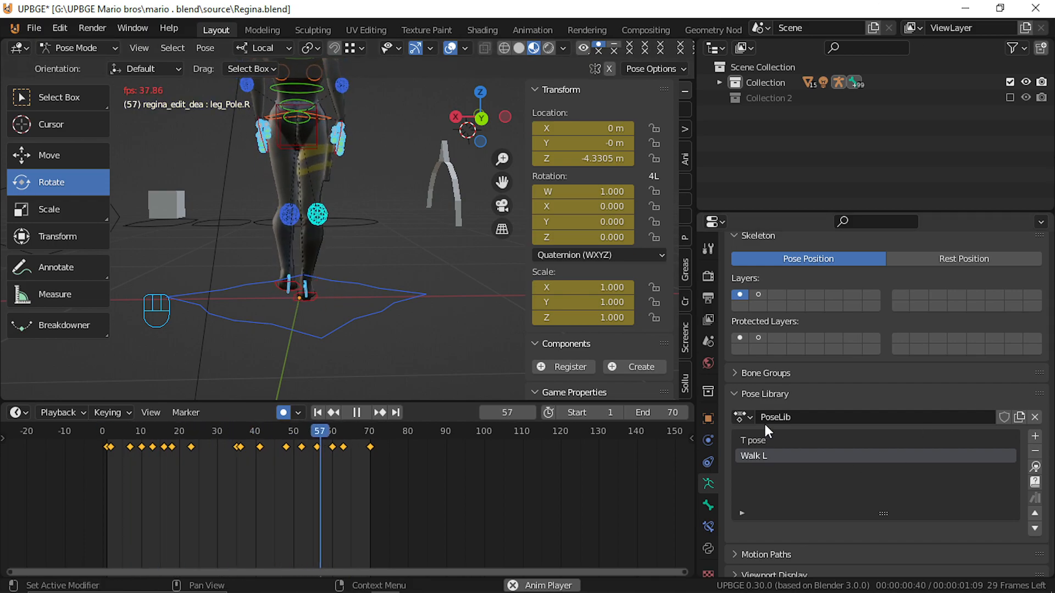
Set the animation's end frame to 80 and stop playback.
{"action": "left_click", "coordinate": [638, 409]}
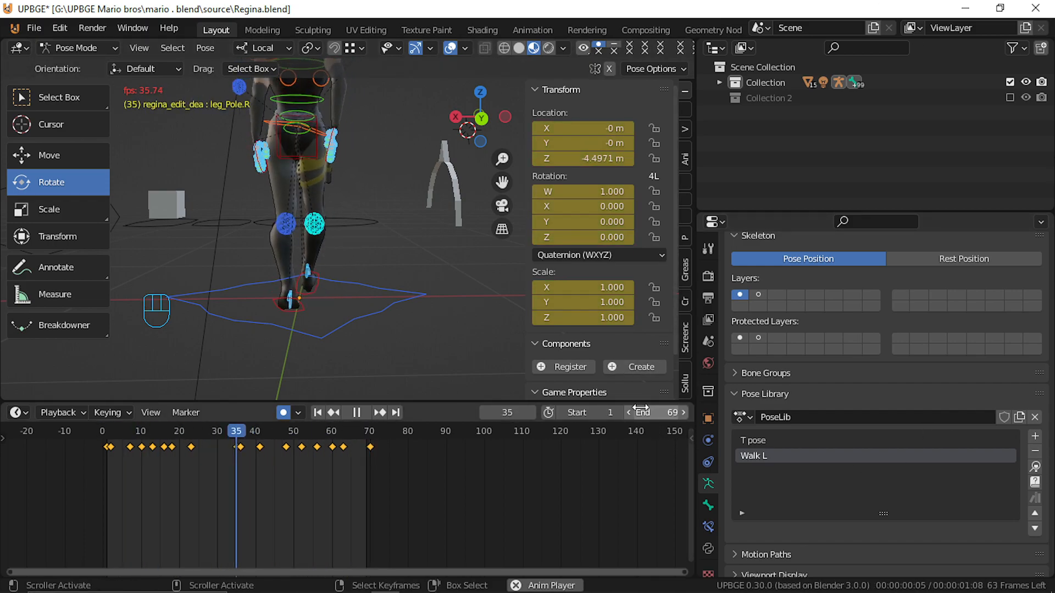
{"action": "key", "text": "KP_8"}
{"action": "key", "text": "KP_0"}
{"action": "left_click", "coordinate": [363, 295]}
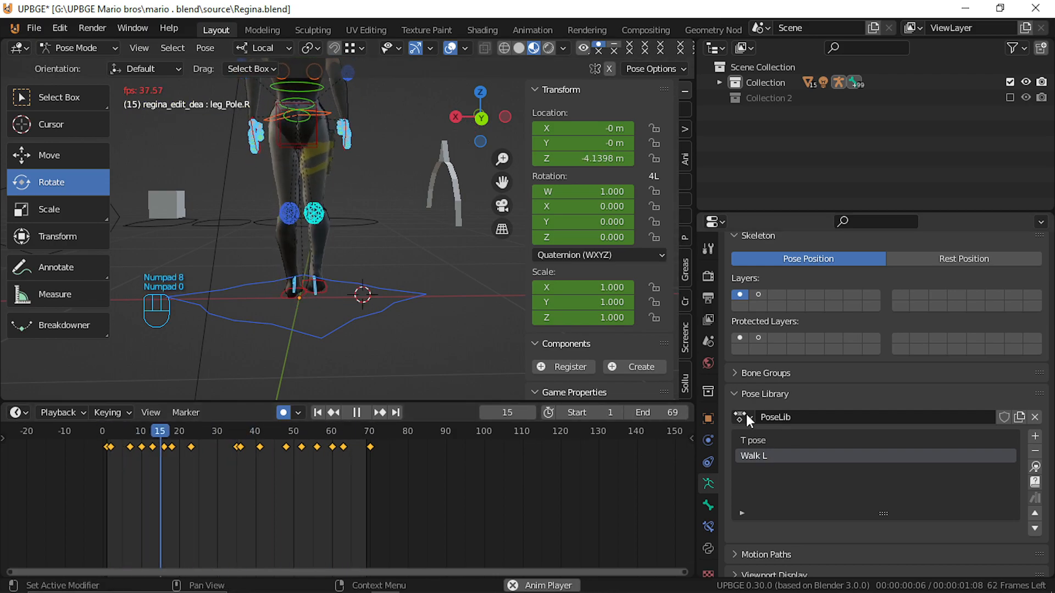
{"action": "left_click", "coordinate": [662, 412]}
{"action": "type", "text": "80"}
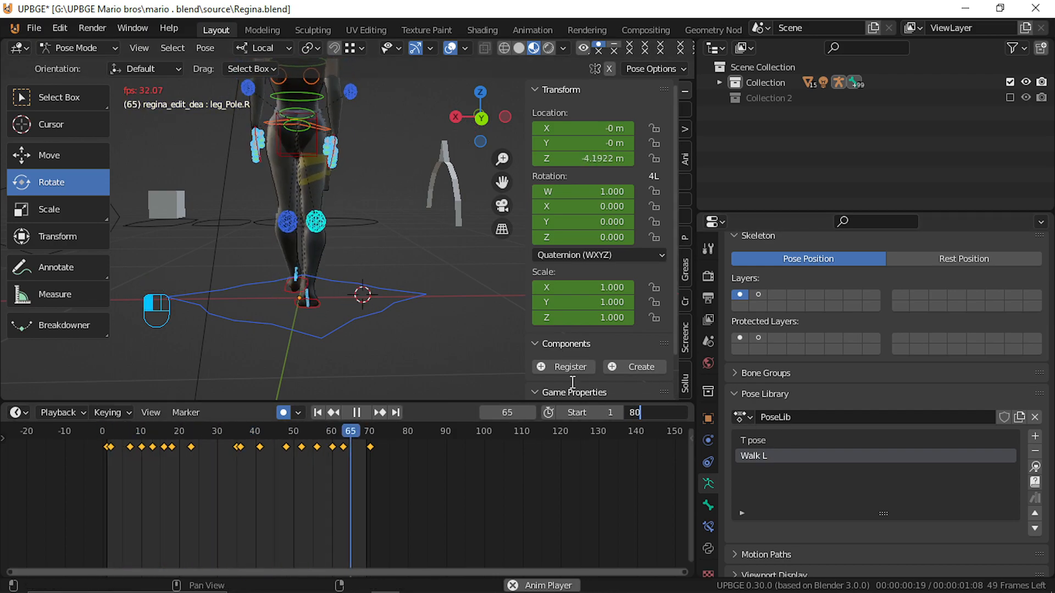
{"action": "key", "text": "Return"}
{"action": "key", "text": "alt+a"}
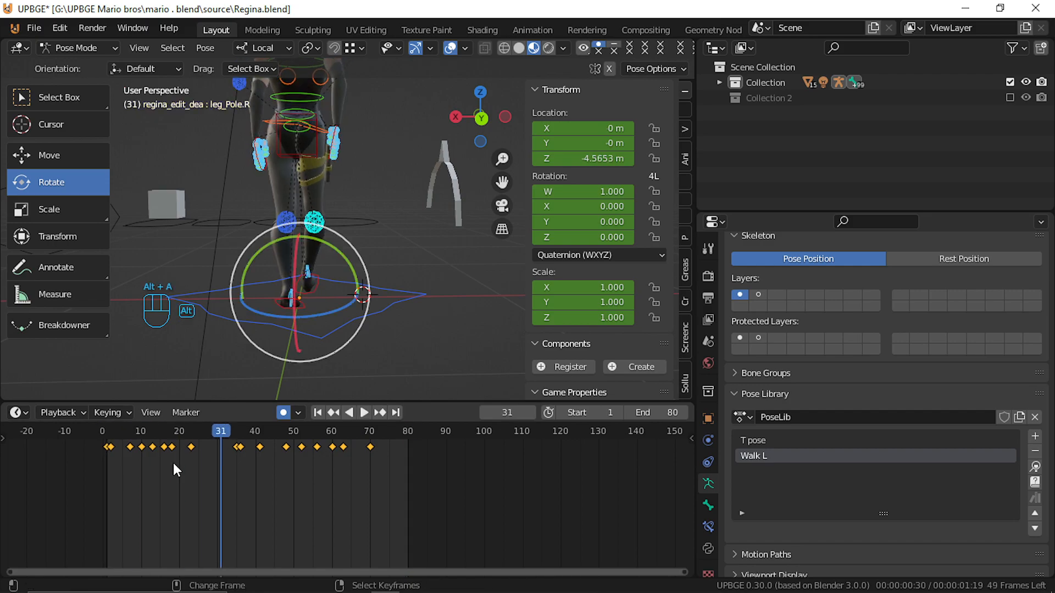
Scale all keyframes from frame 1 so the last one lands on frame 80, and play the walk cycle.
{"action": "left_click", "coordinate": [173, 463]}
{"action": "left_click_drag", "start_coordinate": [150, 462], "coordinate": [89, 467]}
{"action": "key", "text": "Up"}
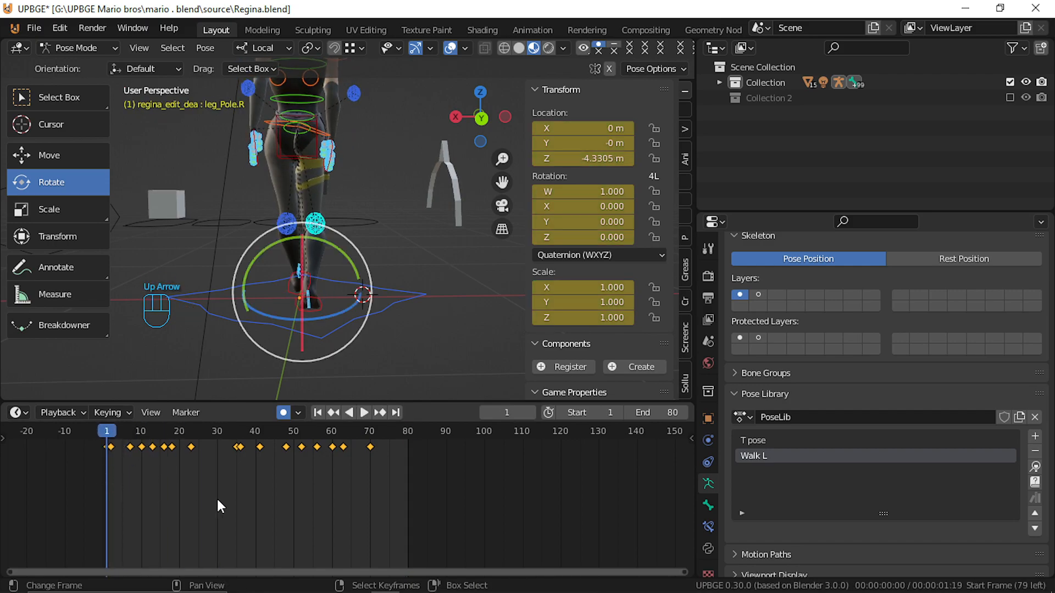
{"action": "key", "text": "s"}
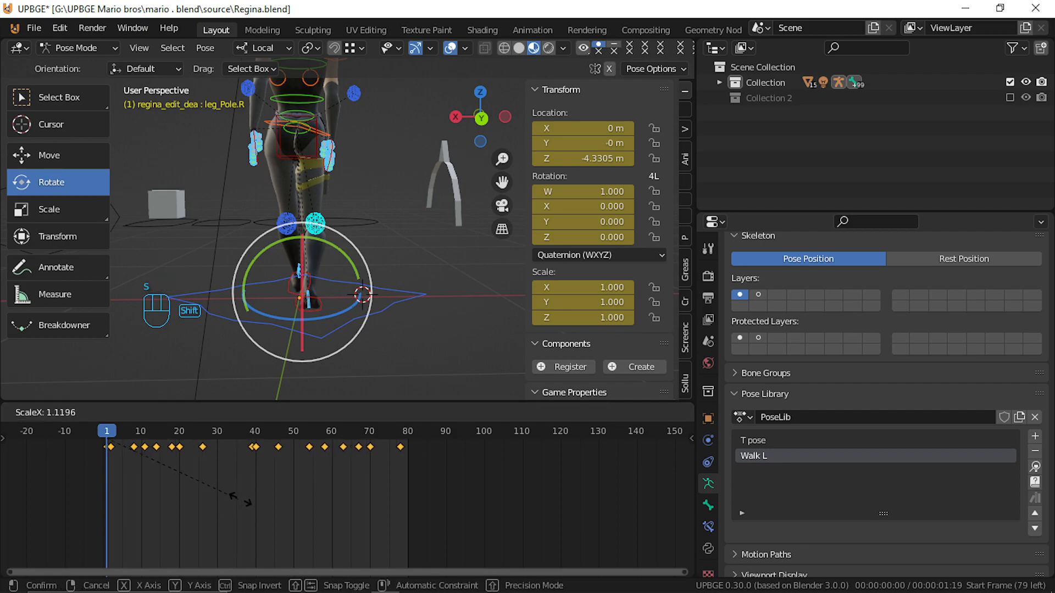
{"action": "left_click", "coordinate": [267, 499]}
{"action": "key", "text": "alt+a"}
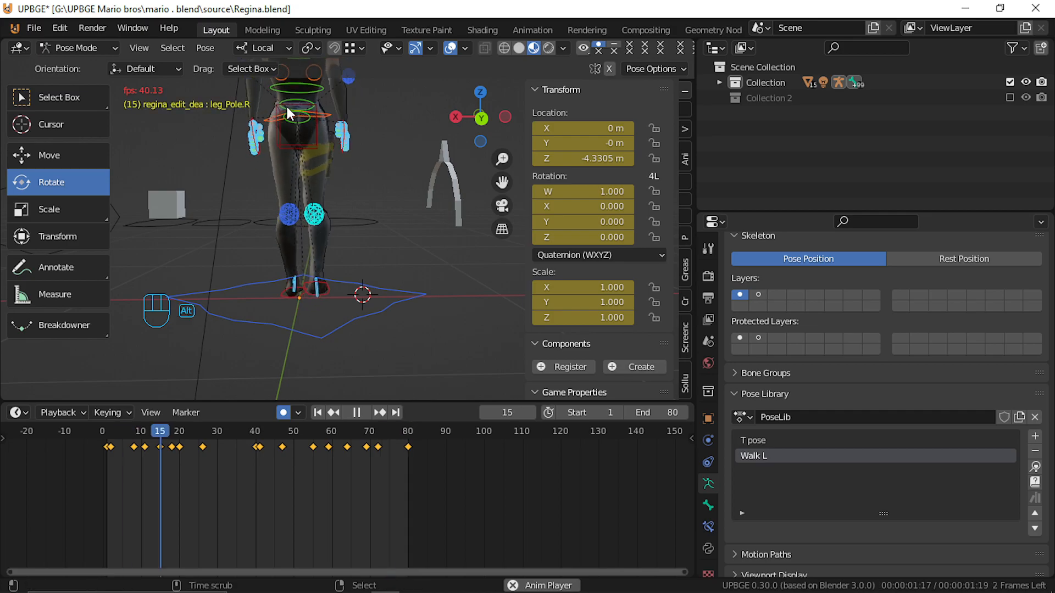
{"action": "key", "text": "alt+Tab"}
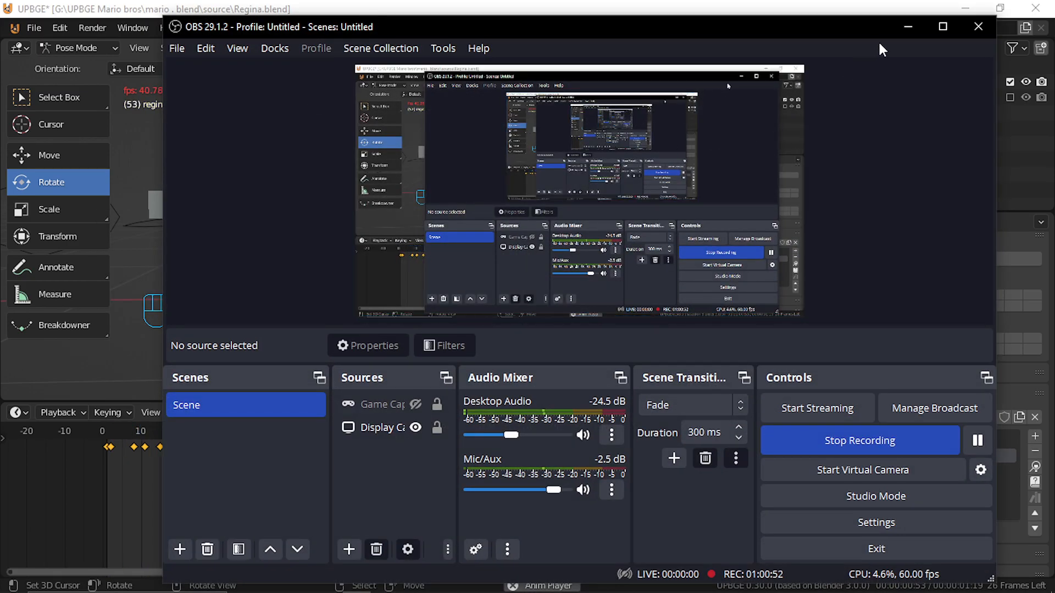
{"action": "left_click", "coordinate": [911, 26]}
Hide the regina_edit_dea armature in Object Mode and display the viewport in wireframe shading.
{"action": "key", "text": "ctrl+Tab"}
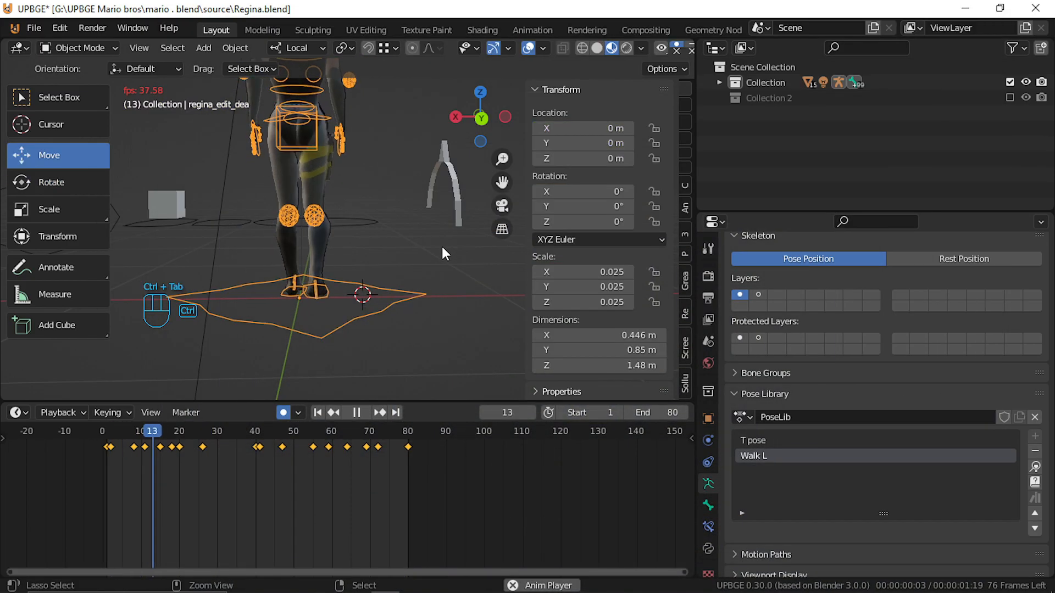
{"action": "key", "text": "h"}
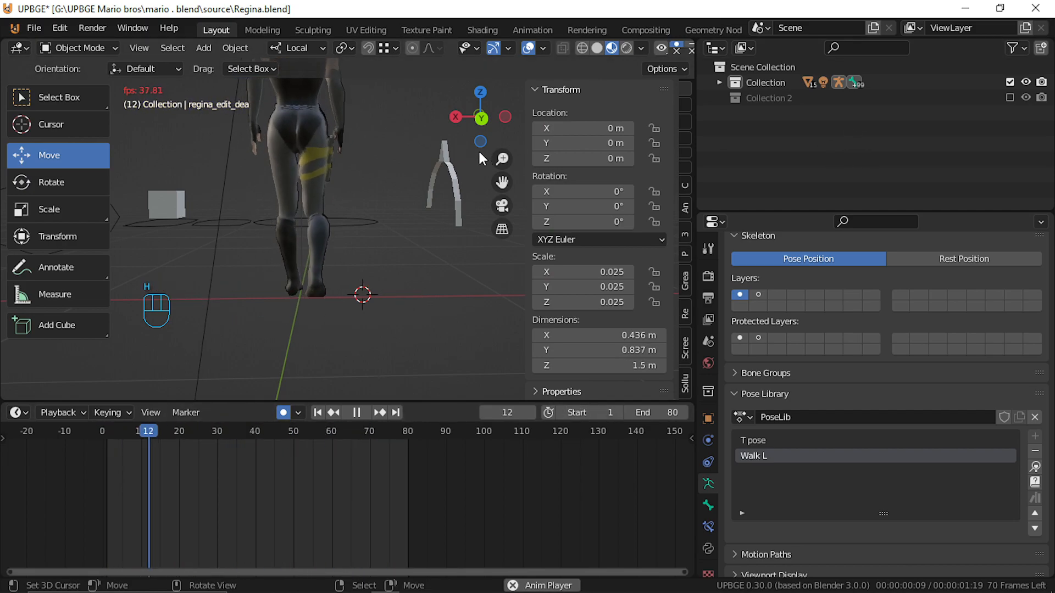
{"action": "left_click", "coordinate": [597, 49]}
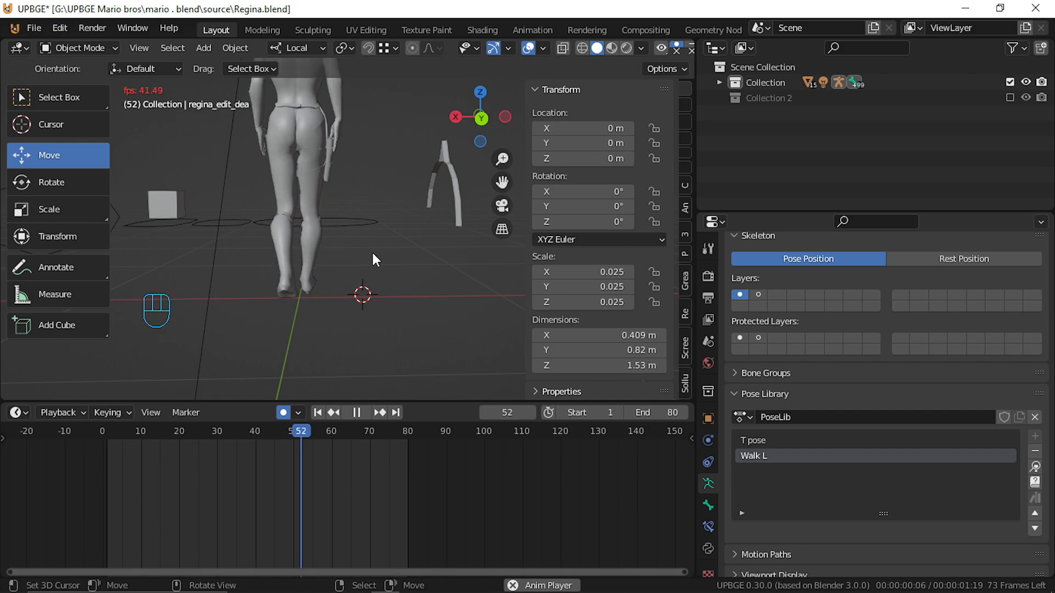
{"action": "left_click", "coordinate": [580, 50]}
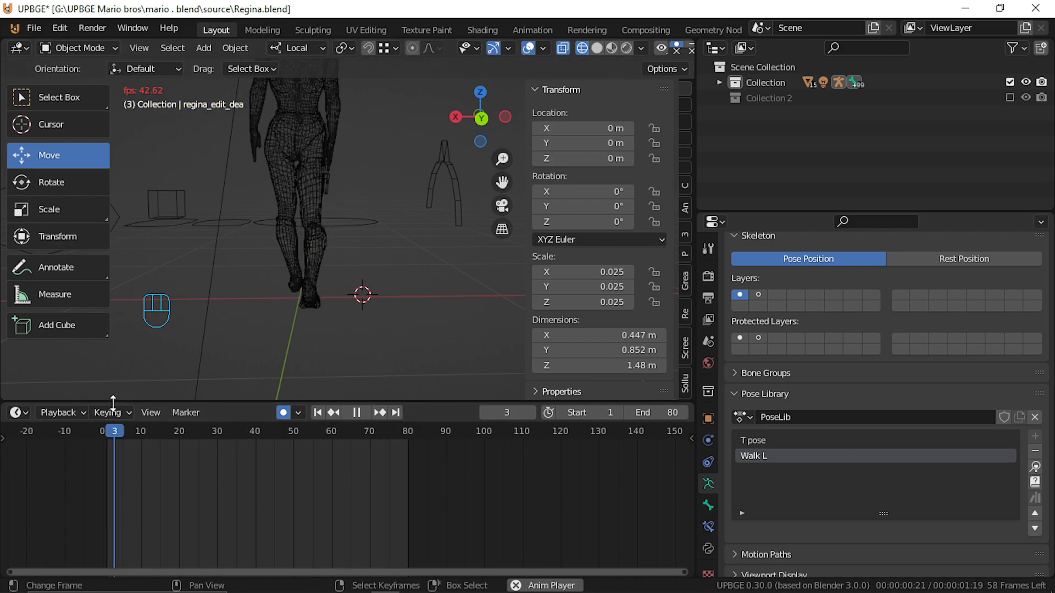
{"action": "left_click", "coordinate": [64, 413]}
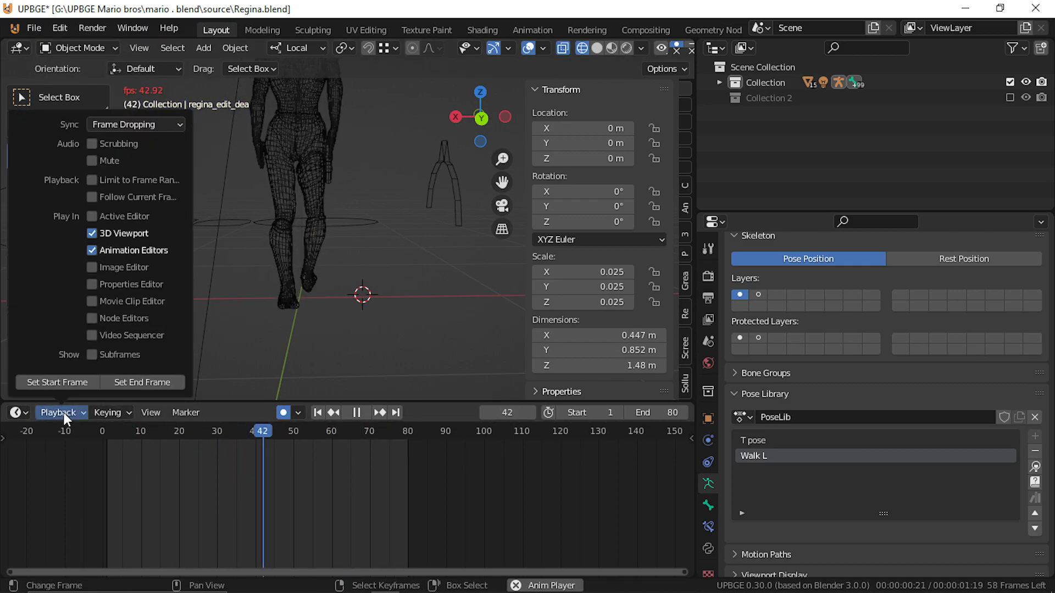
Select all the bone shape objects beside the character, from the pole shape to Foot_Hand IK Shape 2, and move them to Collection 2.
{"action": "middle_click_drag", "start_coordinate": [368, 167], "coordinate": [312, 152]}
{"action": "scroll", "coordinate": [279, 162], "scroll_direction": "down", "scroll_amount": 3}
{"action": "left_click", "coordinate": [357, 175]}
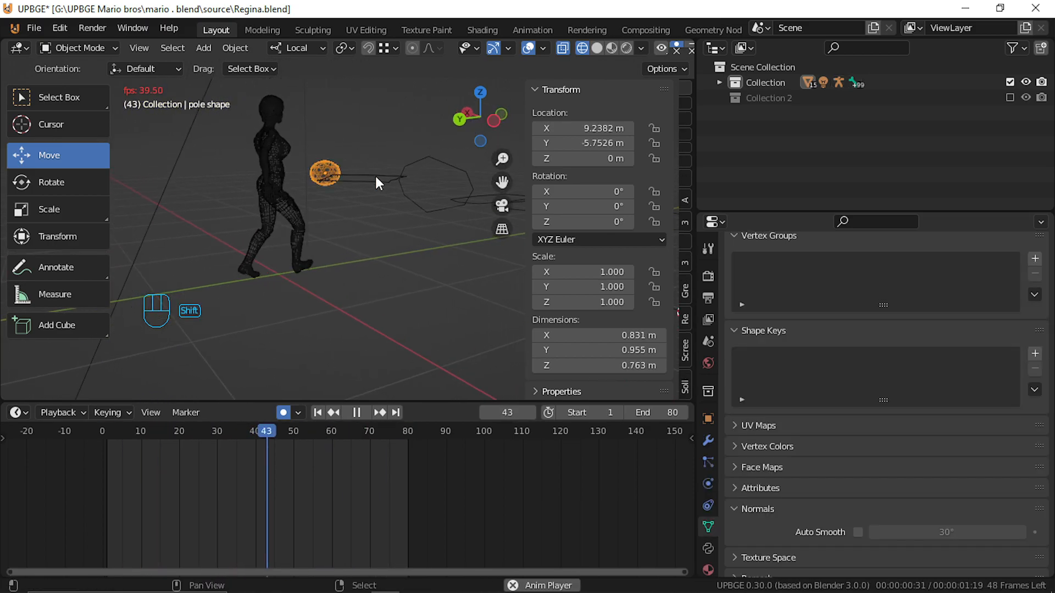
{"action": "left_click", "coordinate": [404, 166]}
{"action": "key", "text": "shift+f"}
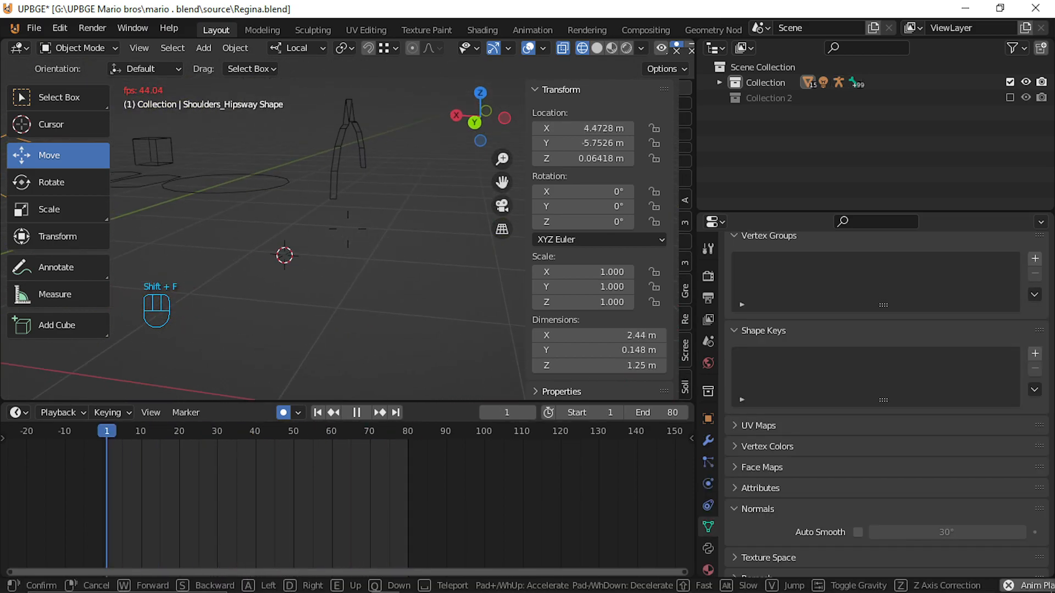
{"action": "left_click", "coordinate": [347, 188]}
{"action": "right_click", "coordinate": [283, 220], "text": "shift"}
{"action": "right_click", "coordinate": [185, 163], "text": "shift"}
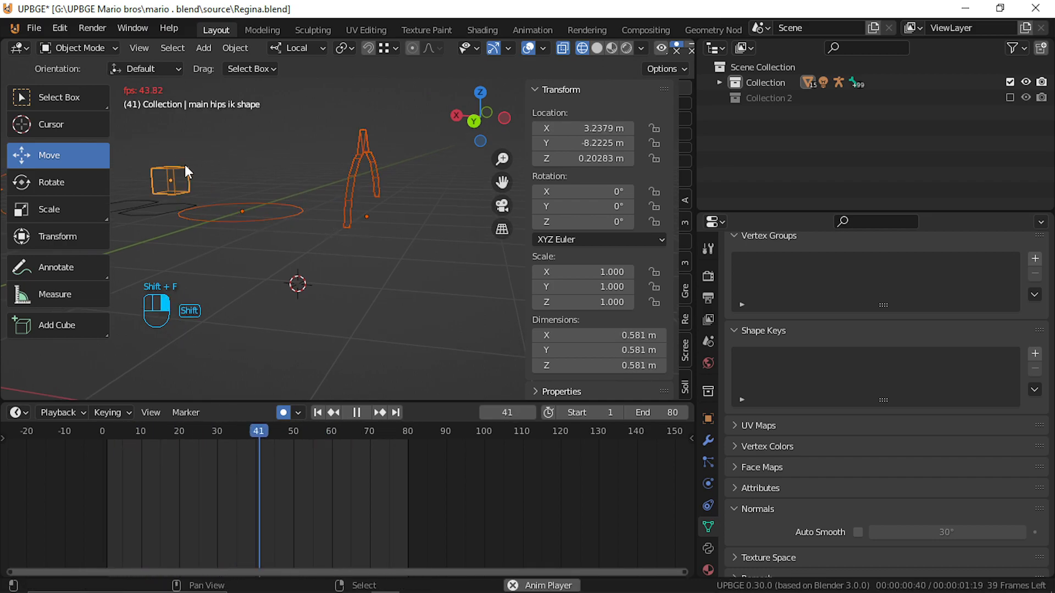
{"action": "right_click", "coordinate": [173, 207], "text": "shift"}
{"action": "right_click", "coordinate": [151, 207], "text": "shift"}
{"action": "key", "text": "shift+f"}
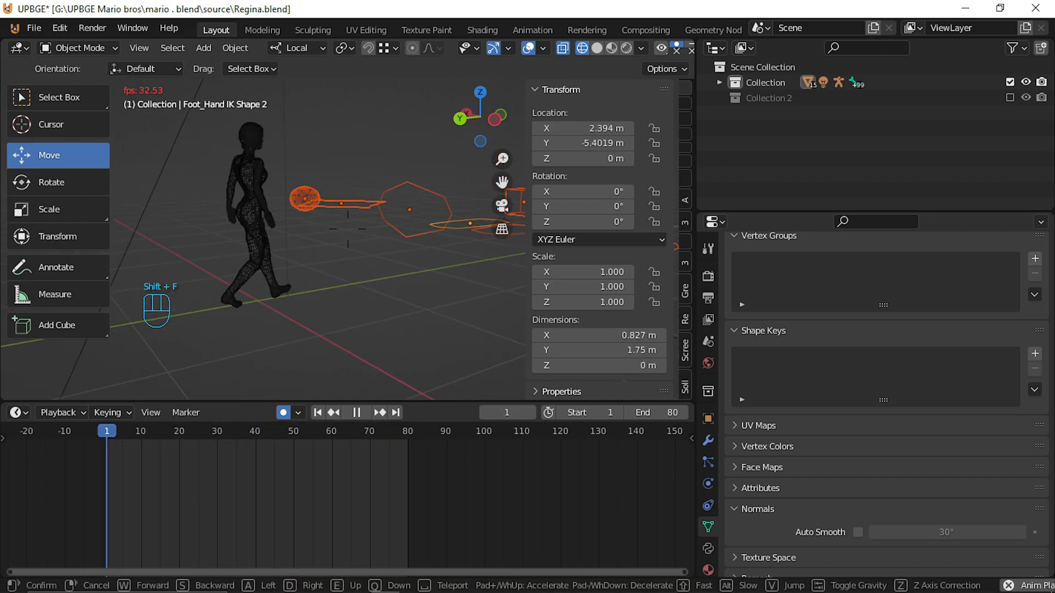
{"action": "left_click", "coordinate": [352, 229]}
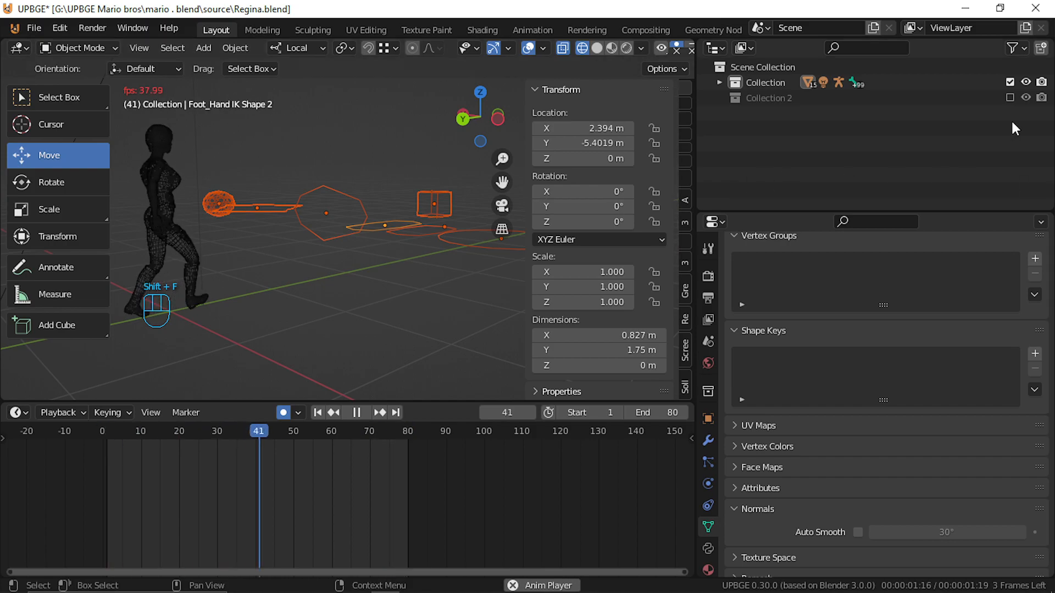
{"action": "key", "text": "m"}
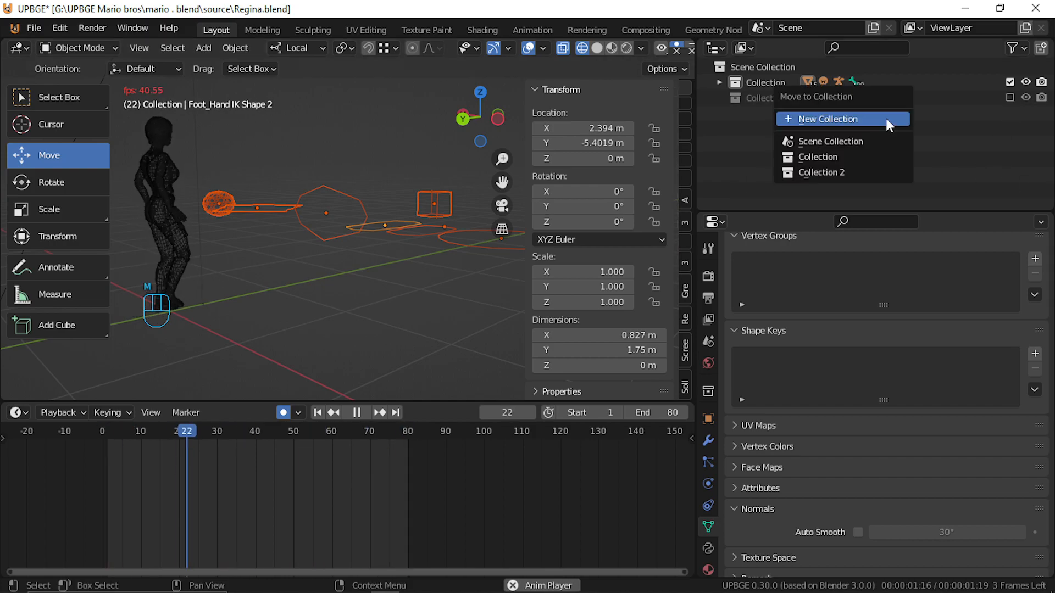
{"action": "left_click", "coordinate": [857, 172]}
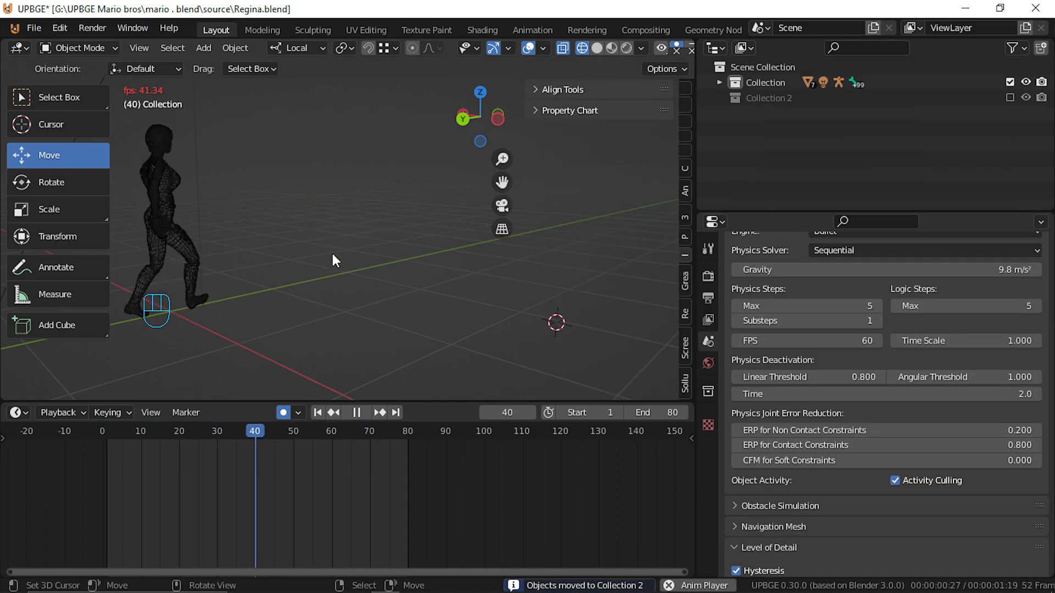
Exclude the main Collection from the view layer, and include it again.
{"action": "middle_click_drag", "start_coordinate": [343, 254], "coordinate": [150, 236]}
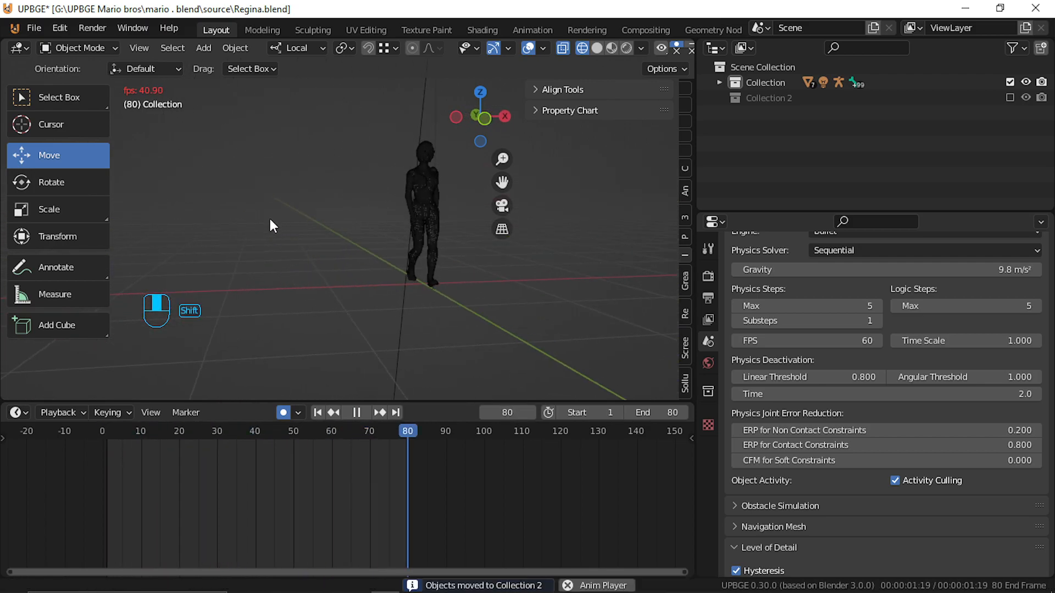
{"action": "middle_click_drag", "start_coordinate": [269, 219], "coordinate": [335, 140]}
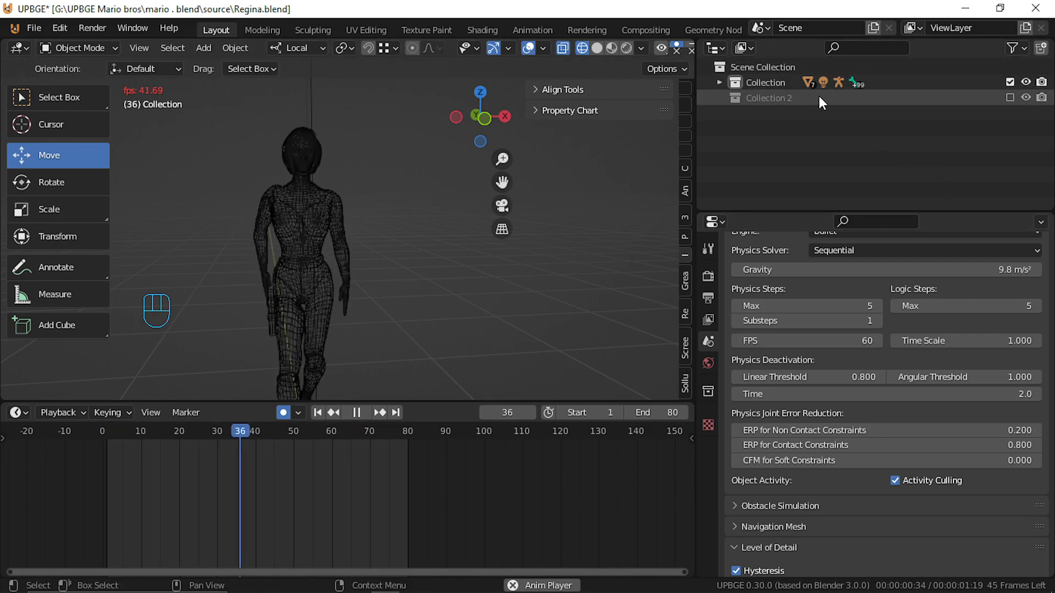
{"action": "left_click", "coordinate": [1009, 81]}
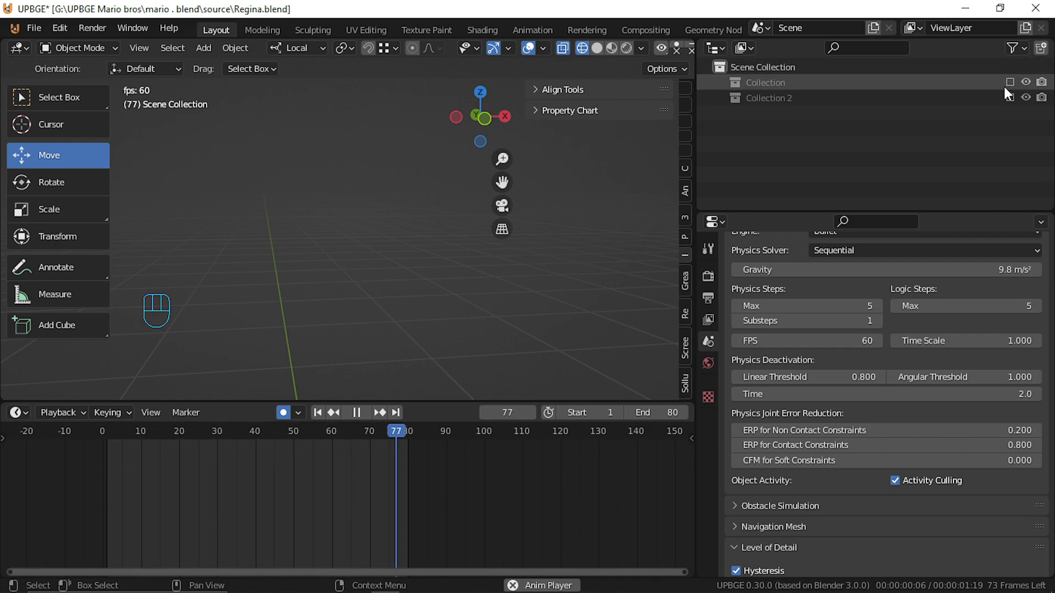
{"action": "left_click", "coordinate": [1009, 81]}
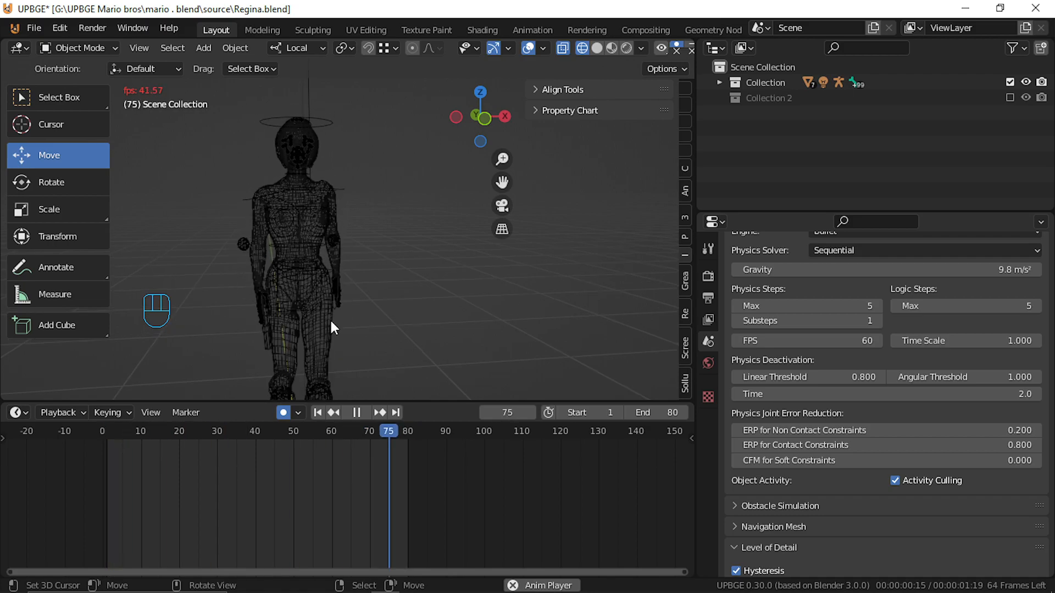
Select the regina_edit_dea armature around the upper body and hide it again.
{"action": "key", "text": "shift+f"}
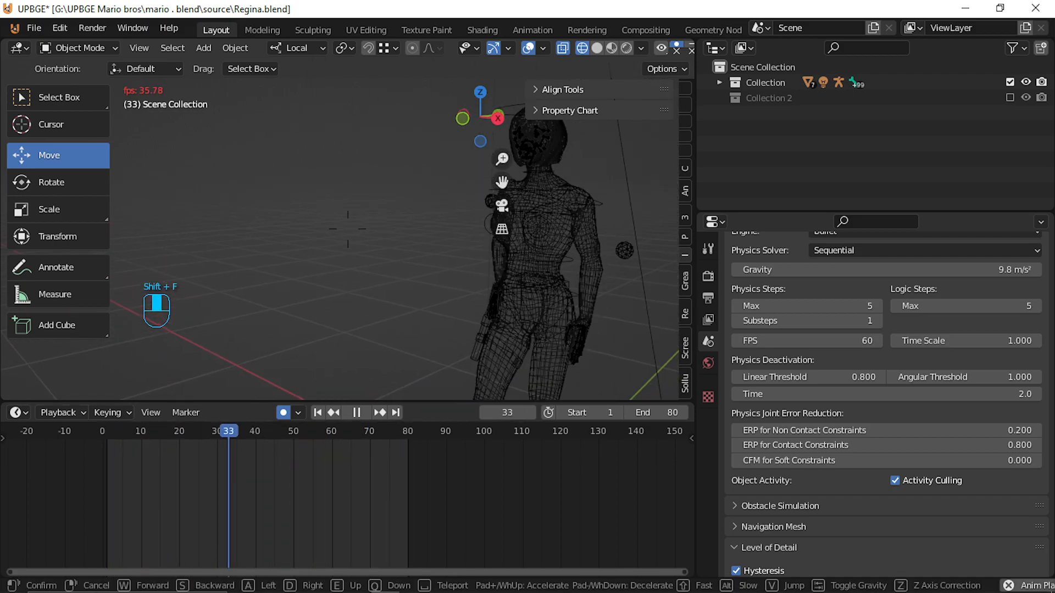
{"action": "key", "text": "w"}
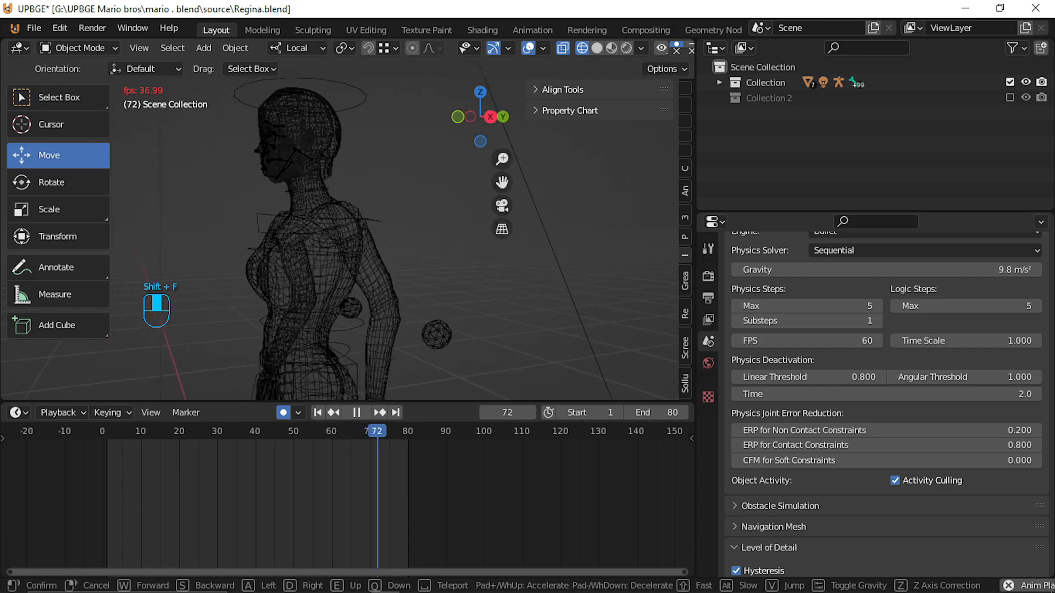
{"action": "key", "text": "e"}
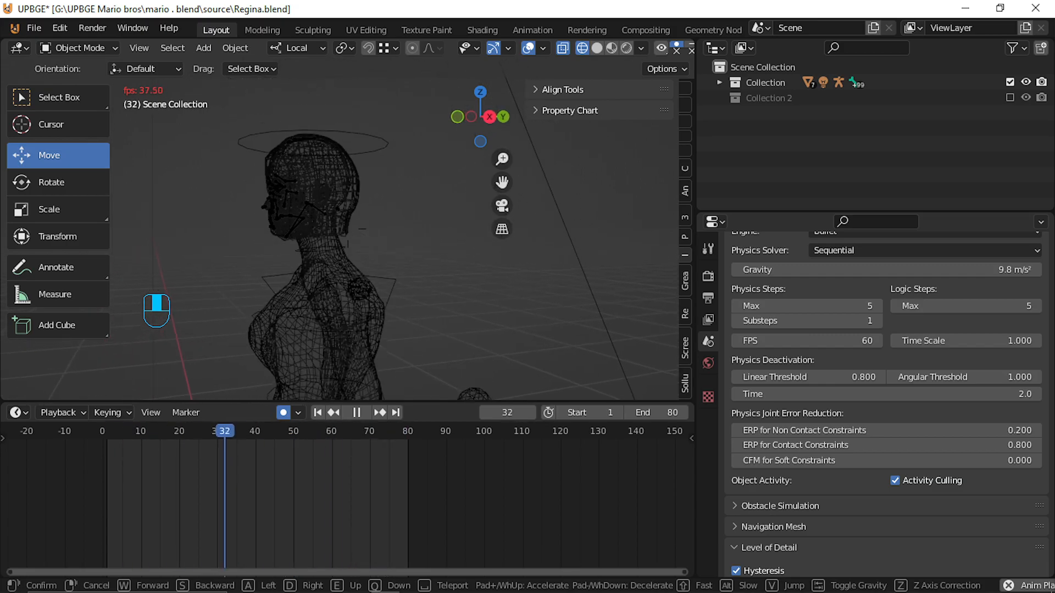
{"action": "key", "text": "d"}
{"action": "left_click", "coordinate": [383, 275]}
{"action": "left_click", "coordinate": [365, 282]}
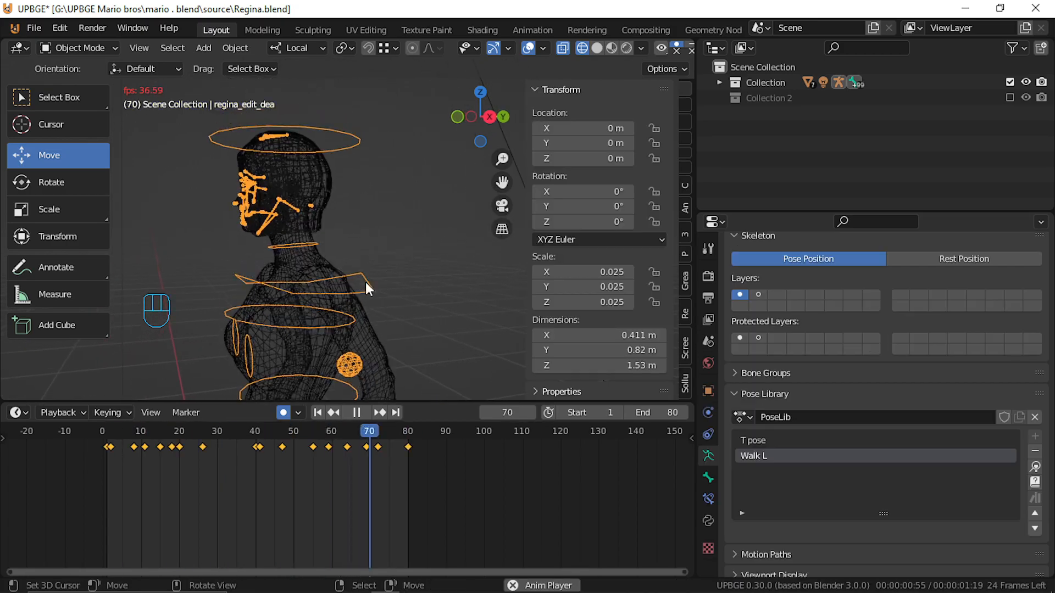
{"action": "key", "text": "h"}
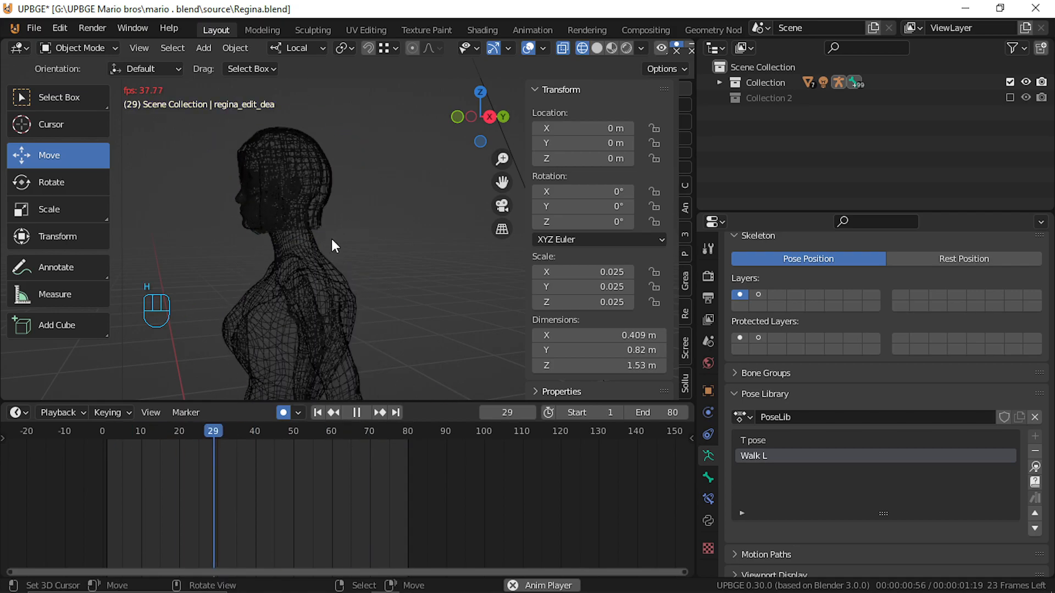
Switch the viewport to solid shading and review the playing walk cycle from behind the character.
{"action": "middle_click_drag", "start_coordinate": [269, 230], "coordinate": [24, 240]}
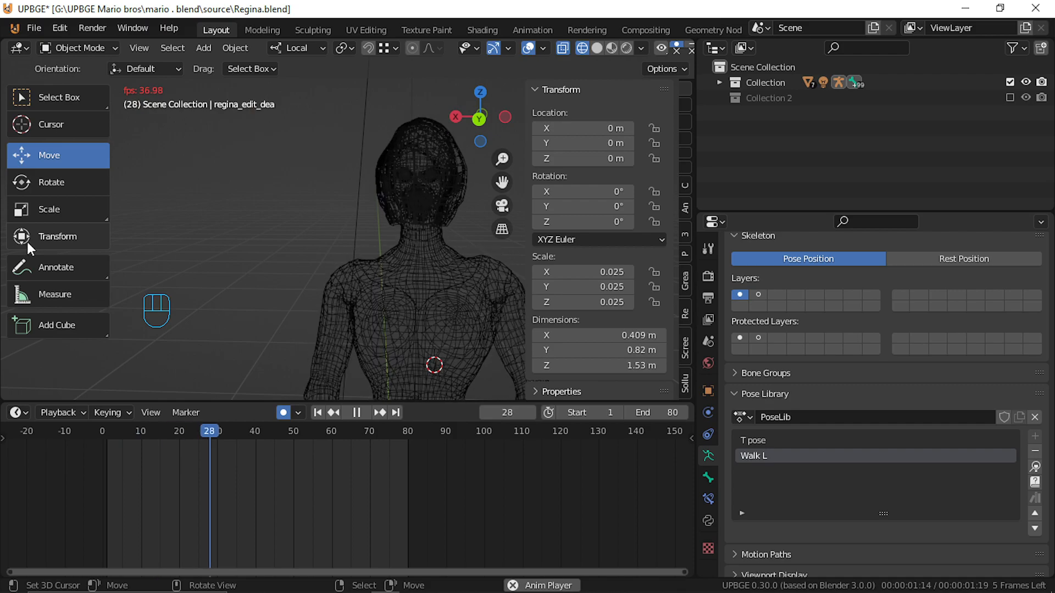
{"action": "key", "text": "z"}
{"action": "left_click", "coordinate": [159, 223]}
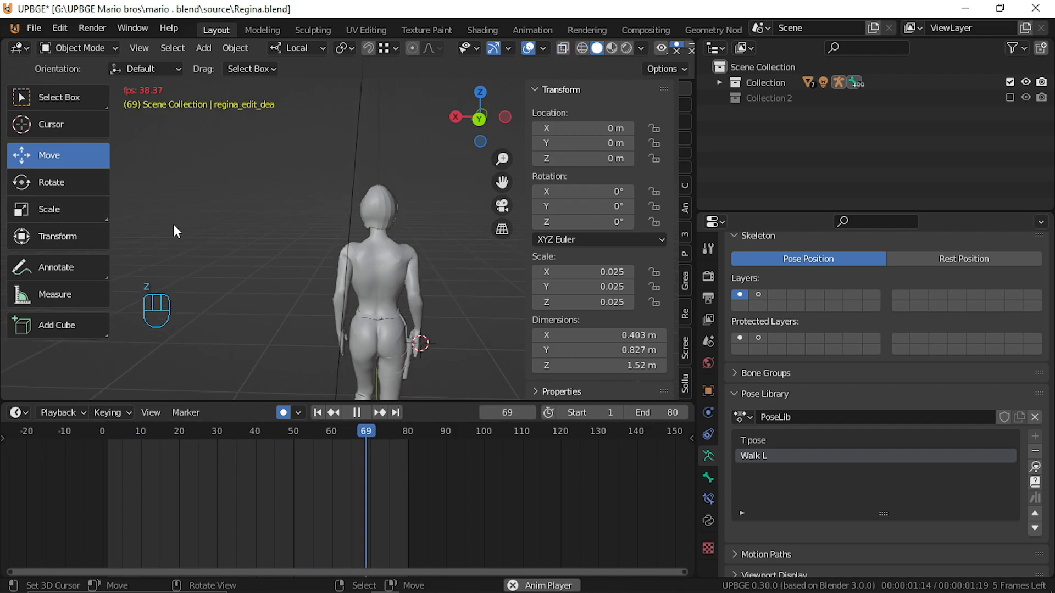
{"action": "scroll", "coordinate": [173, 224], "scroll_direction": "down", "scroll_amount": 2}
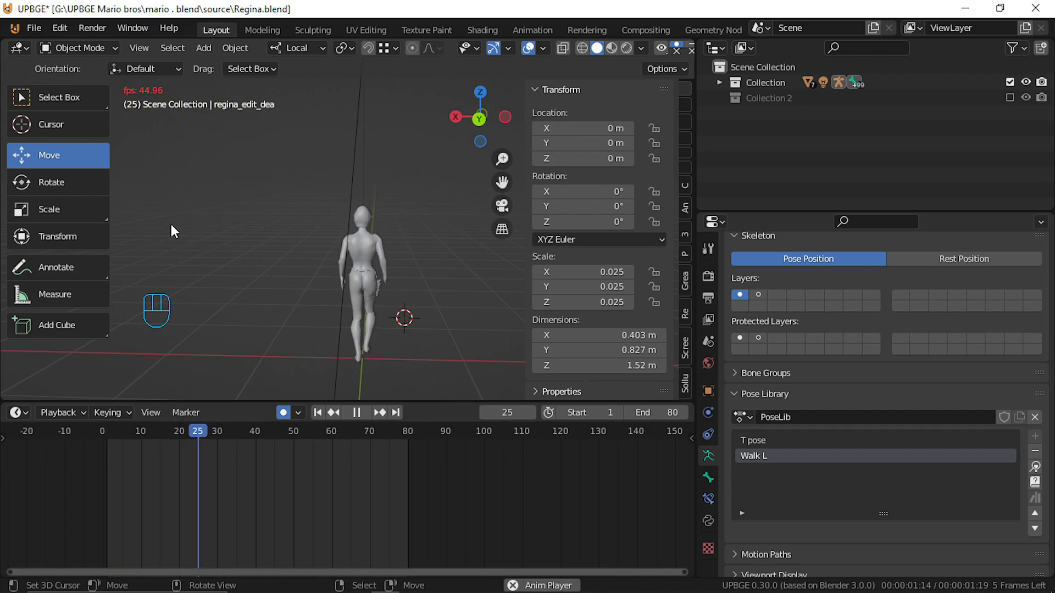
Set the animation's end frame to 100 and stop playback.
{"action": "left_click", "coordinate": [648, 413]}
{"action": "type", "text": "10"}
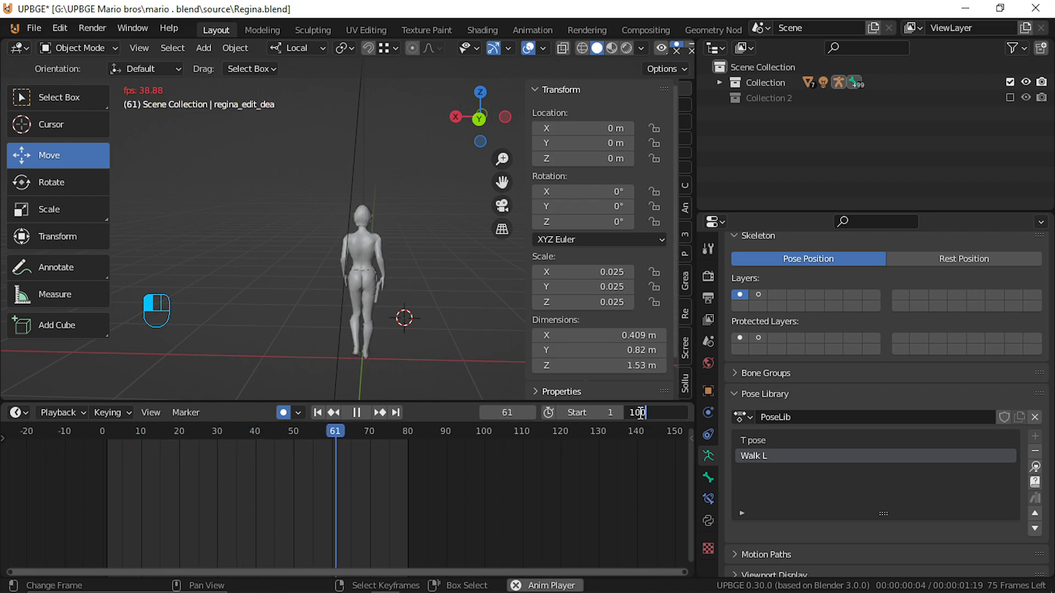
{"action": "type", "text": "0"}
{"action": "key", "text": "Return"}
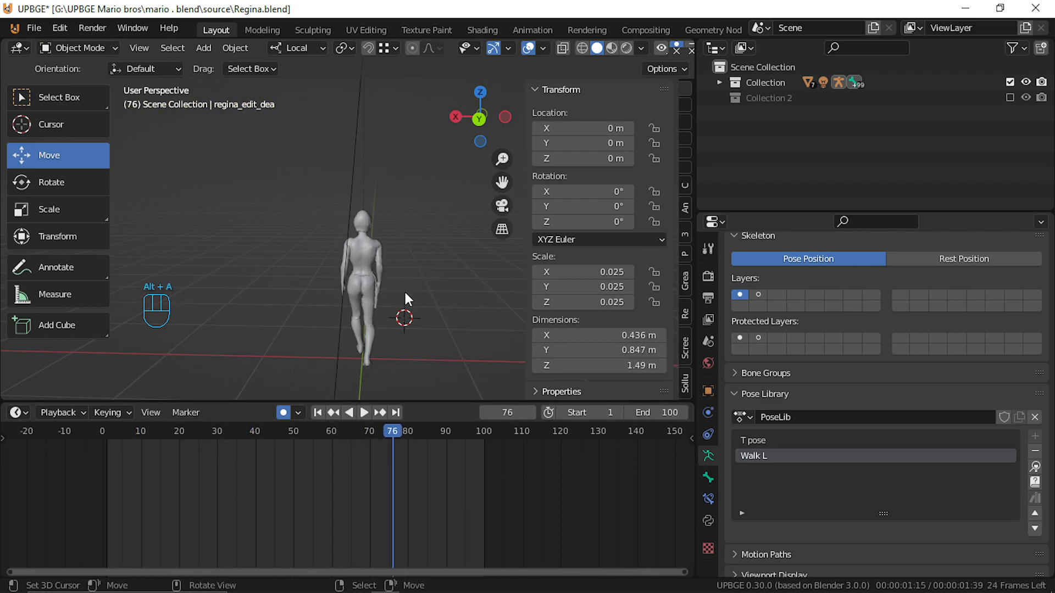
Unhide the armature and scale all its keyframes from frame 1 so the last one lands on frame 100.
{"action": "key", "text": "alt+h"}
{"action": "left_click_drag", "start_coordinate": [321, 462], "coordinate": [108, 547]}
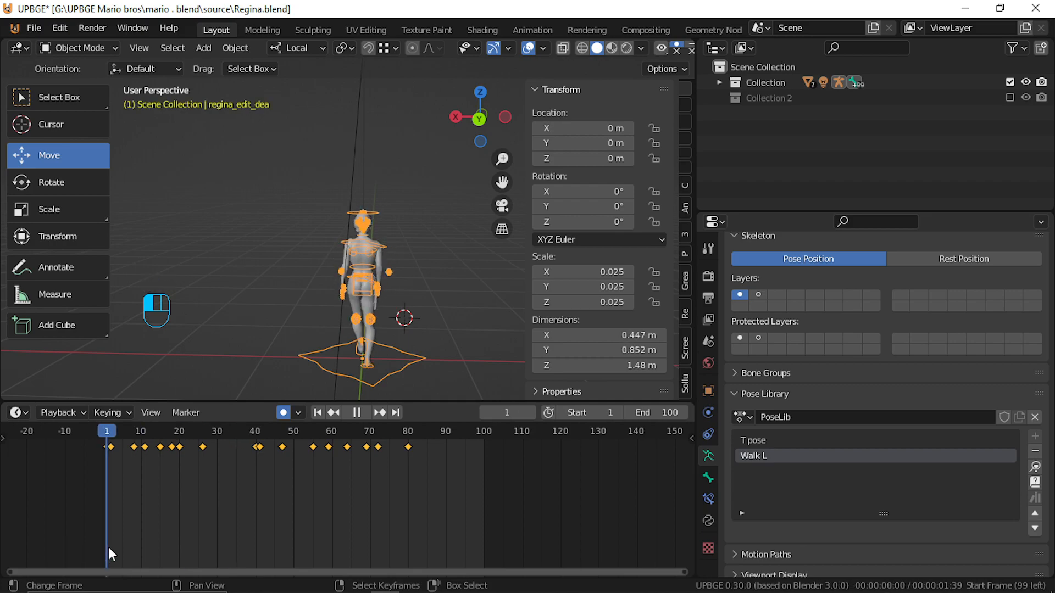
{"action": "key", "text": "s"}
{"action": "left_click", "coordinate": [393, 529]}
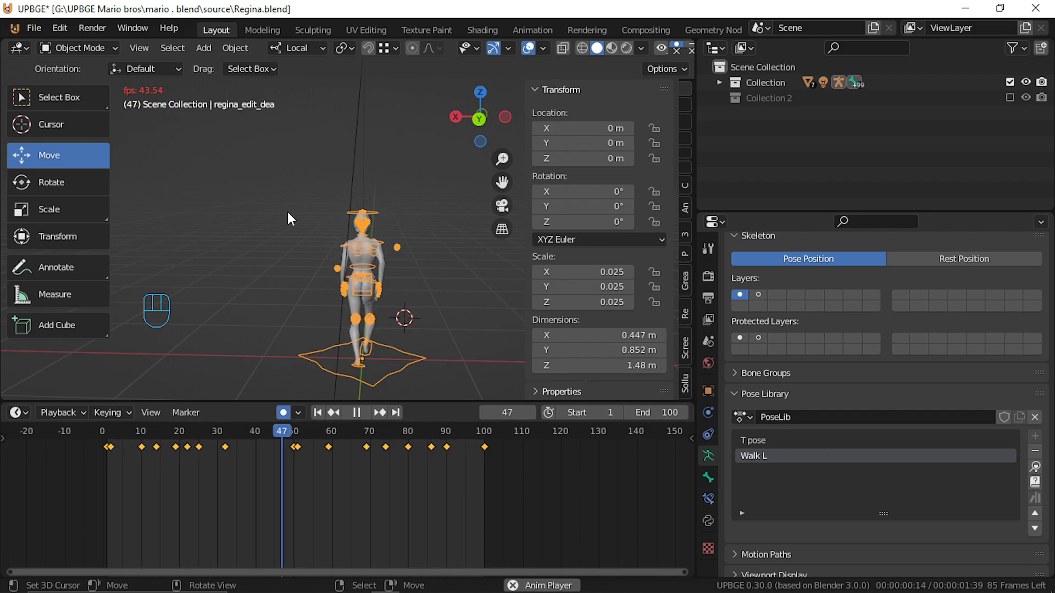
Stop playback at frame 50 and, in Pose Mode, delete the upperarm02_pole.R bone's extra keyframe at frame 51.
{"action": "key", "text": "alt+a"}
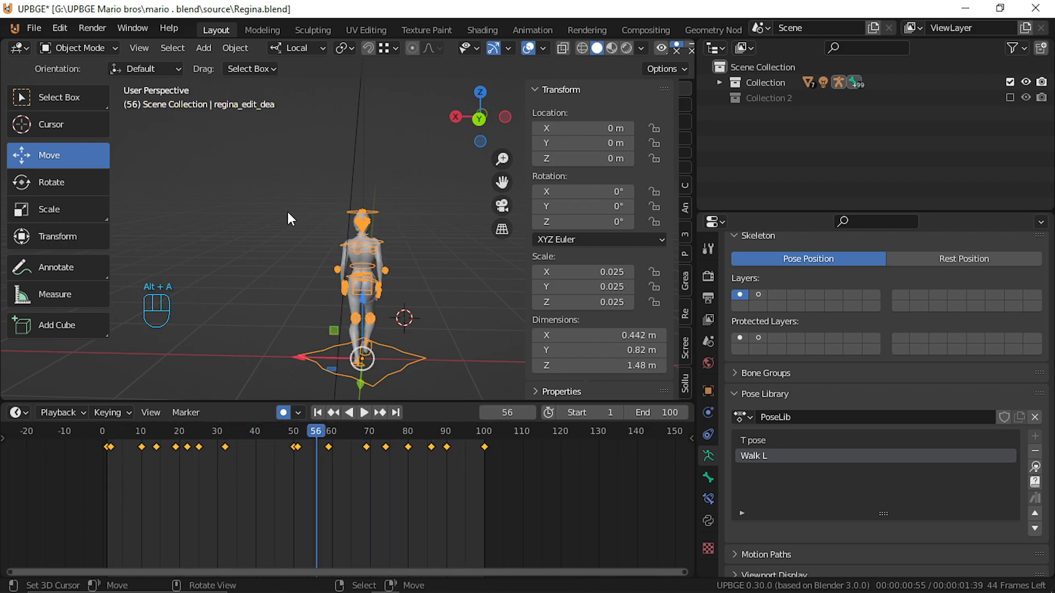
{"action": "left_click_drag", "start_coordinate": [316, 493], "coordinate": [293, 478]}
{"action": "left_click", "coordinate": [297, 447]}
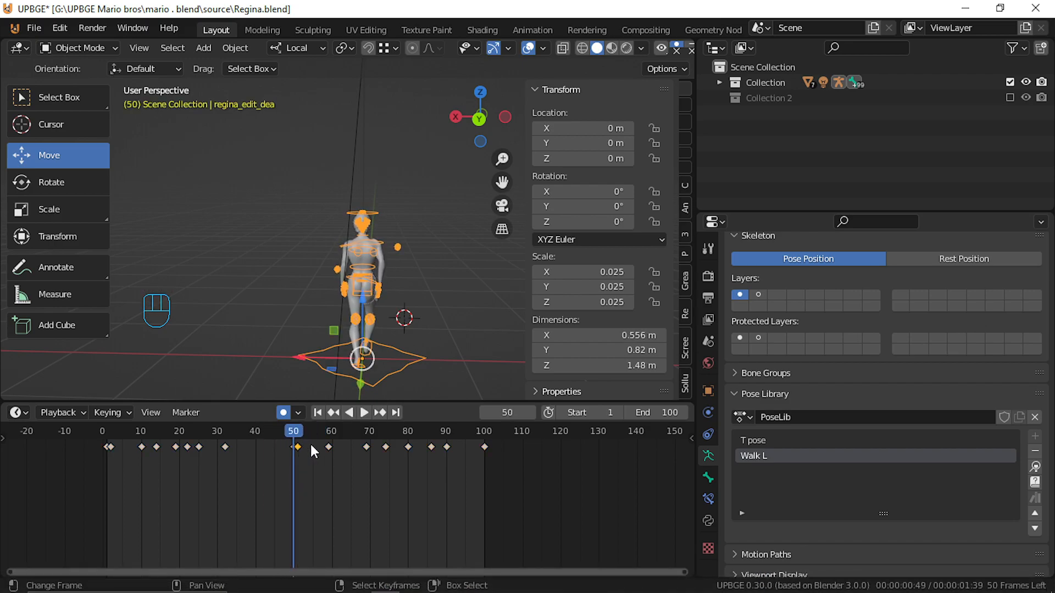
{"action": "key", "text": "ctrl+Tab"}
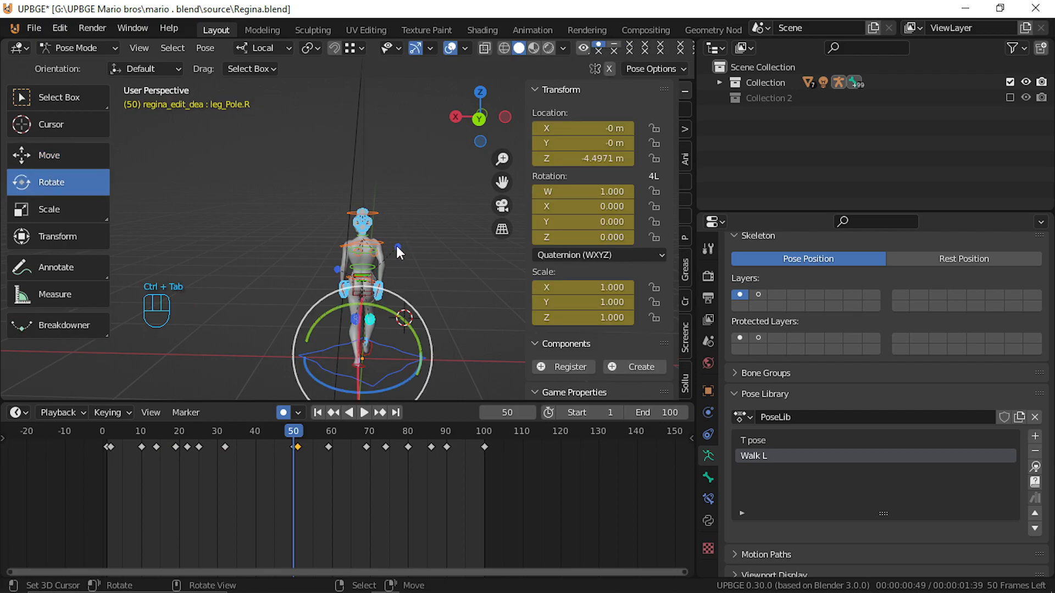
{"action": "left_click", "coordinate": [397, 246]}
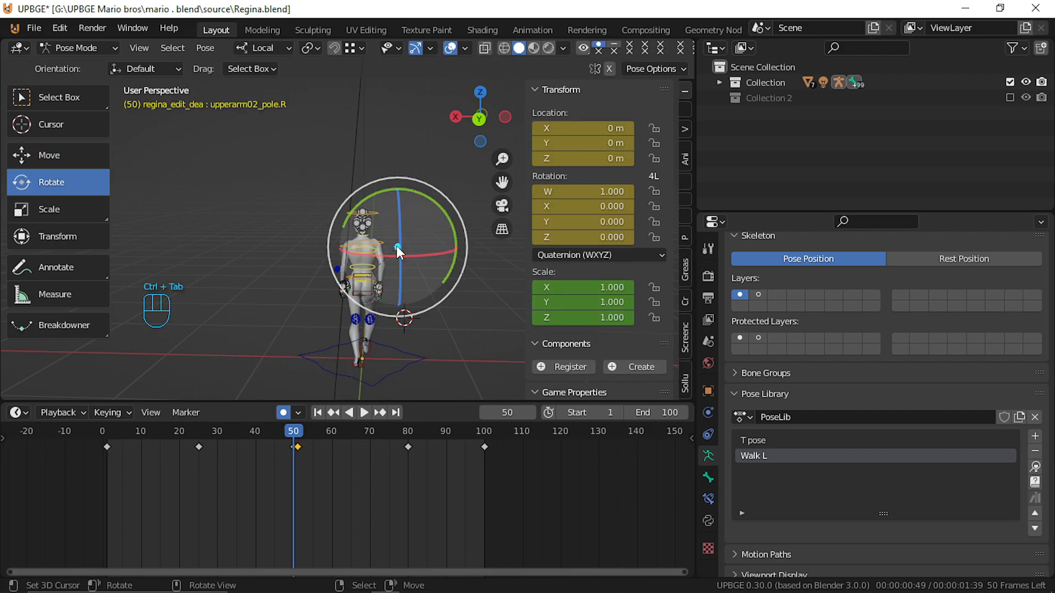
{"action": "right_click", "coordinate": [314, 456]}
{"action": "key", "text": "x"}
{"action": "left_click", "coordinate": [314, 456]}
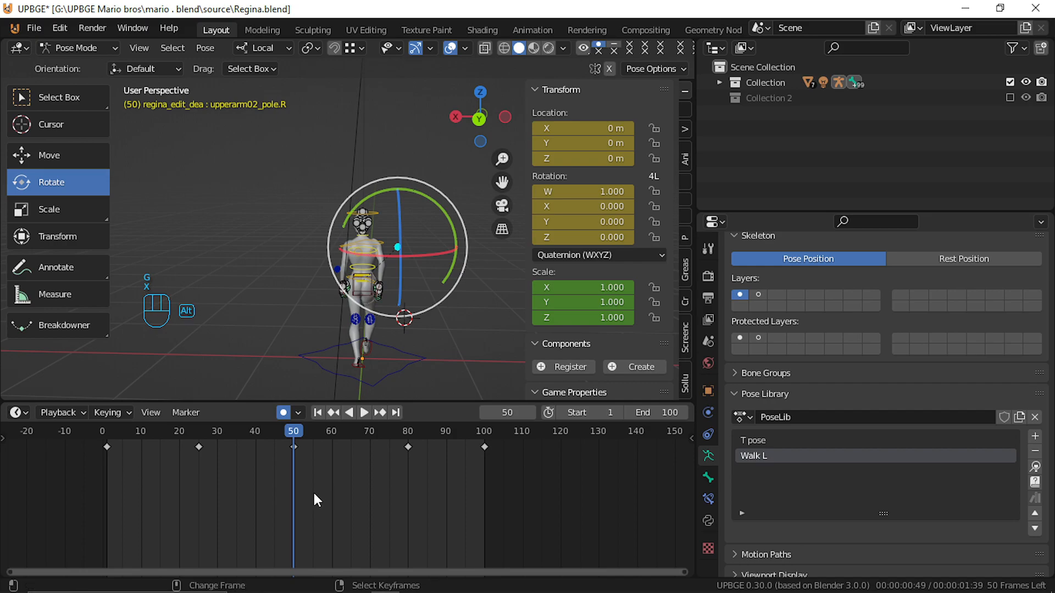
At frame 50, lower the upperarm02_pole.R bone along the global Z axis to a local X location of -7.9313 m.
{"action": "key", "text": "alt+a"}
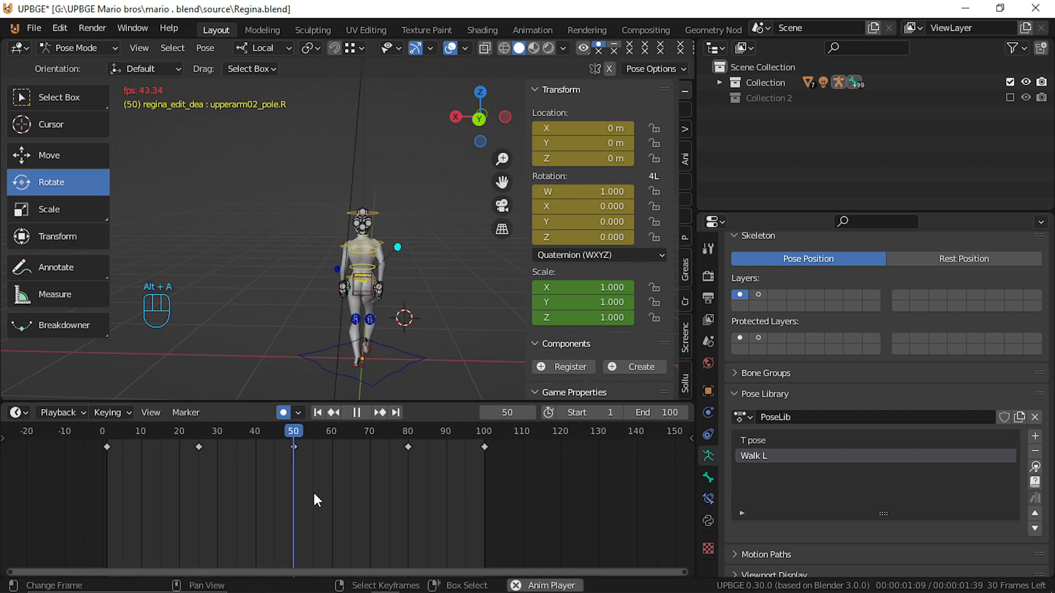
{"action": "key", "text": "alt+a"}
{"action": "left_click", "coordinate": [292, 492]}
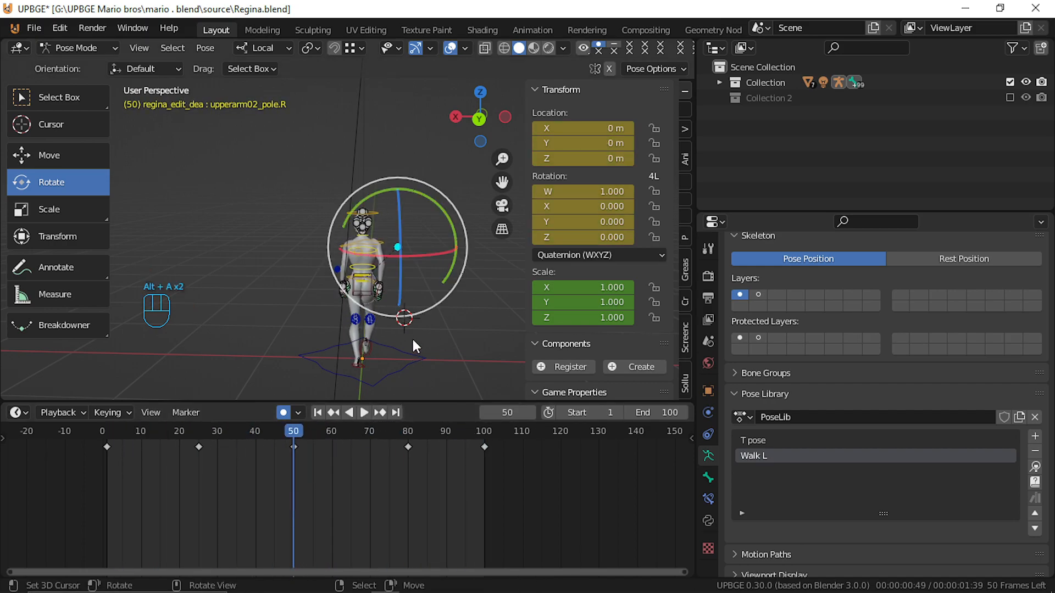
{"action": "key", "text": "g"}
{"action": "key", "text": "z"}
{"action": "right_click", "coordinate": [394, 355]}
Move the upperarm02_pole.R bone along its local Z axis toward the body, to a Z location of -6.6042 m.
{"action": "key", "text": "g"}
{"action": "key", "text": "z"}
{"action": "key", "text": "z"}
{"action": "right_click", "coordinate": [410, 384]}
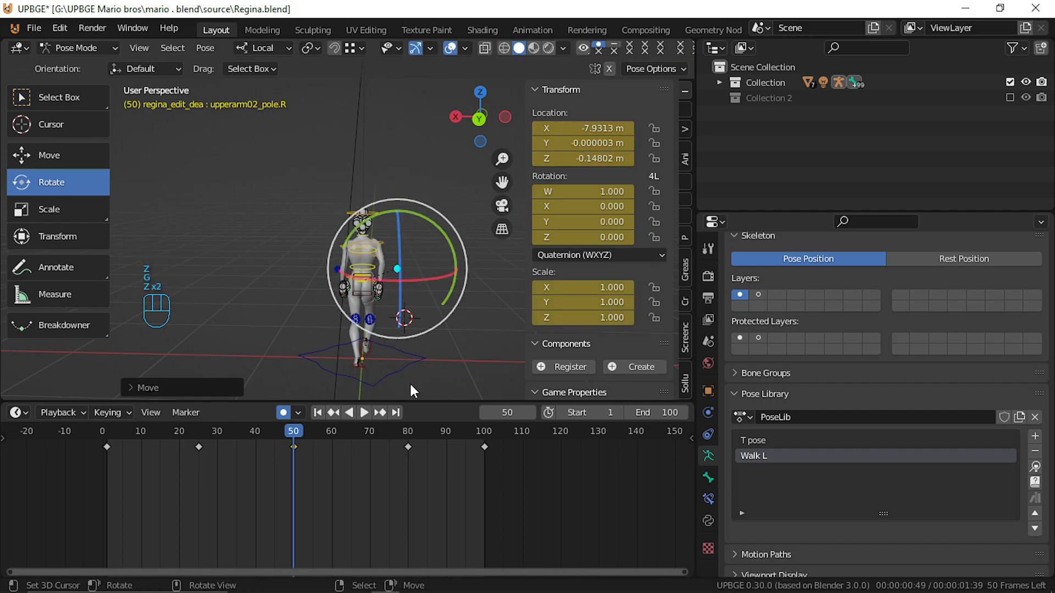
{"action": "key", "text": "g"}
{"action": "key", "text": "z"}
{"action": "key", "text": "z"}
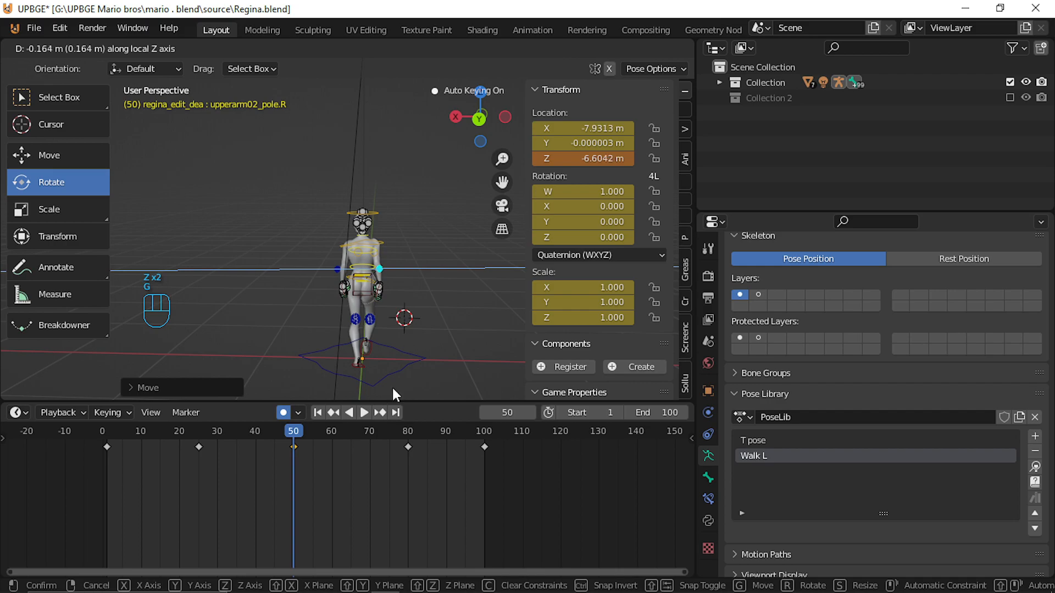
{"action": "left_click", "coordinate": [393, 388]}
Play the walk cycle to examine the right elbow pole's motion, and stop playback.
{"action": "key", "text": "alt+a"}
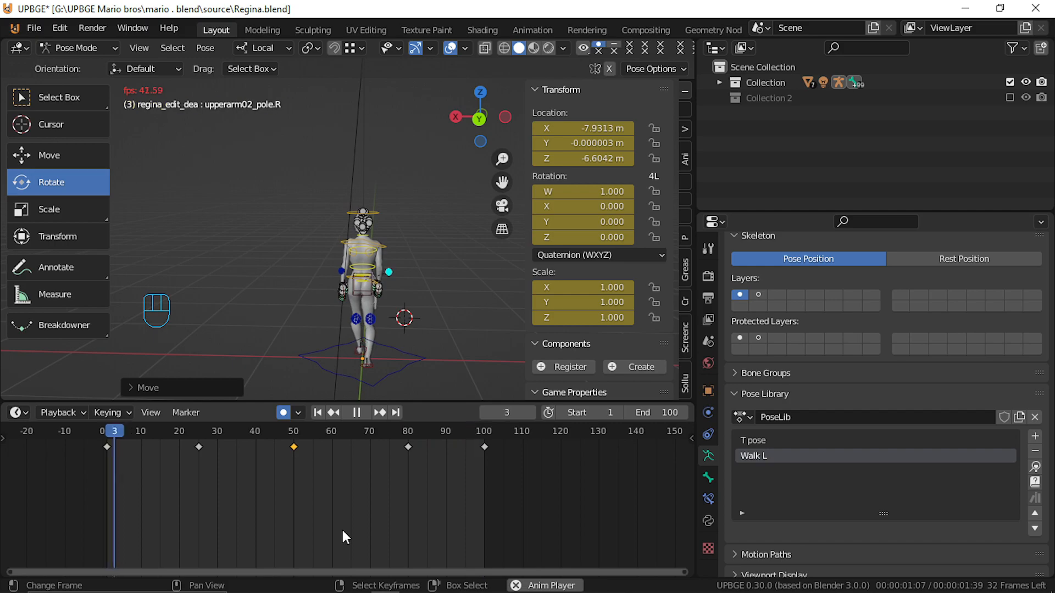
{"action": "key", "text": "alt+a"}
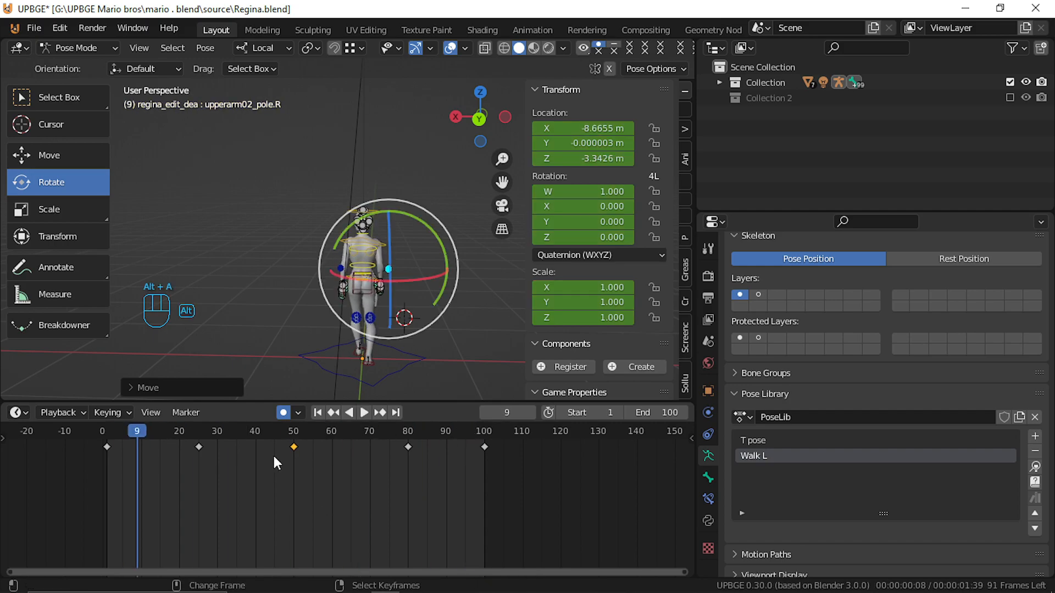
{"action": "scroll", "coordinate": [362, 291], "scroll_direction": "up", "scroll_amount": 5}
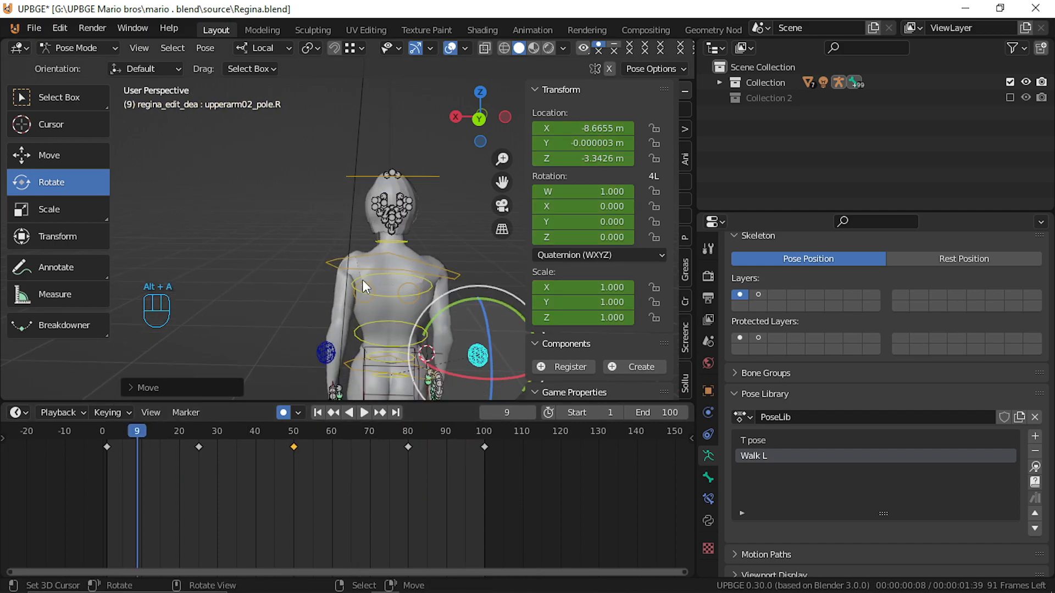
Play the walk cycle and examine the arm motion from behind and from the front of the character.
{"action": "scroll", "coordinate": [361, 279], "scroll_direction": "up", "scroll_amount": 2}
{"action": "key", "text": "alt+a"}
{"action": "key", "text": "alt+q"}
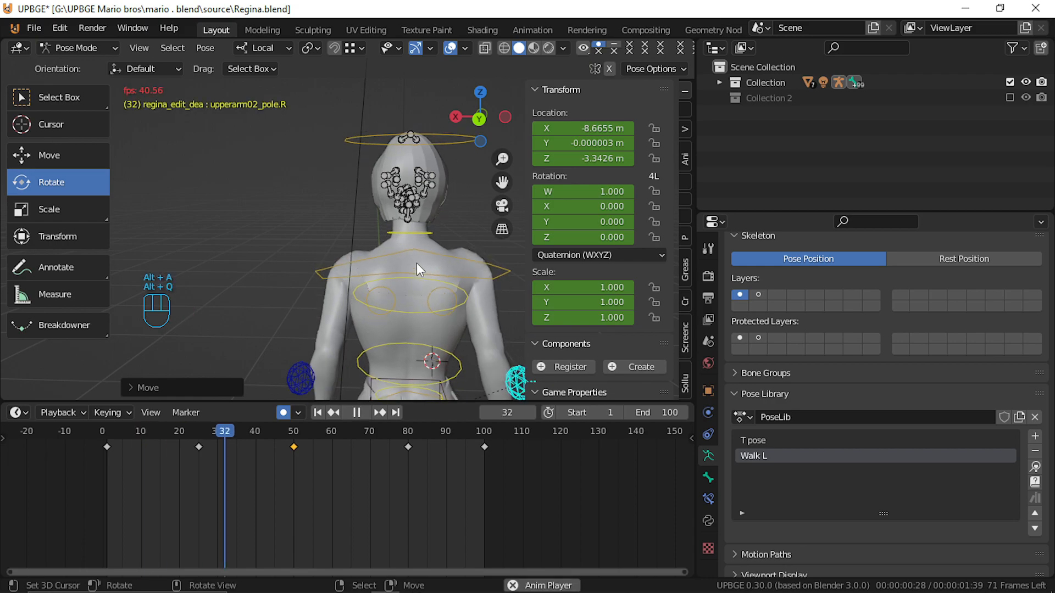
{"action": "middle_click_drag", "start_coordinate": [411, 255], "coordinate": [95, 257]}
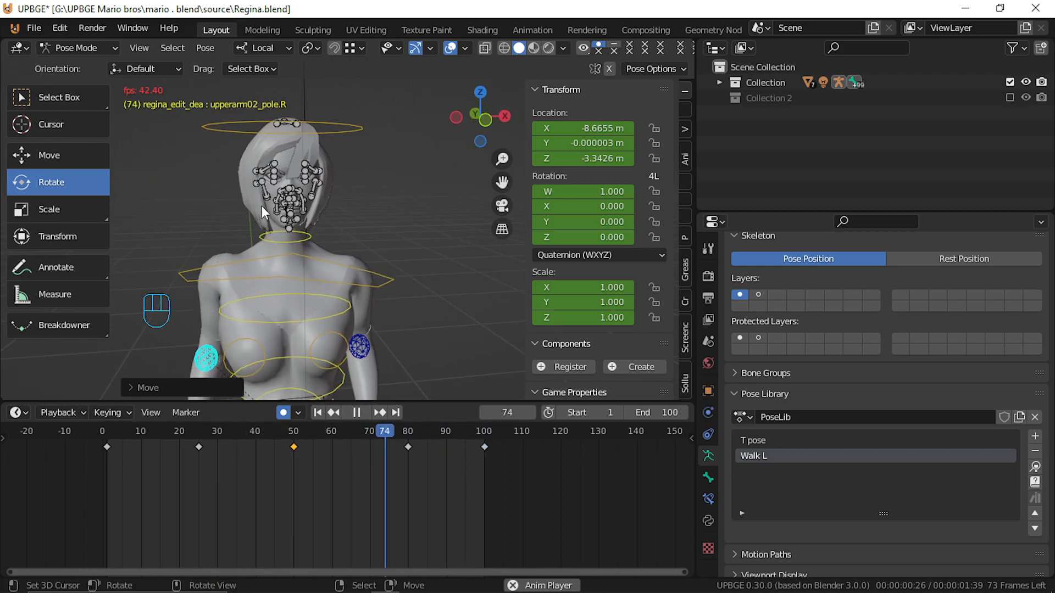
Stop playback and hide all the facial bones, keeping the neck control and the head ring control visible.
{"action": "left_click", "coordinate": [285, 217]}
{"action": "key", "text": "c"}
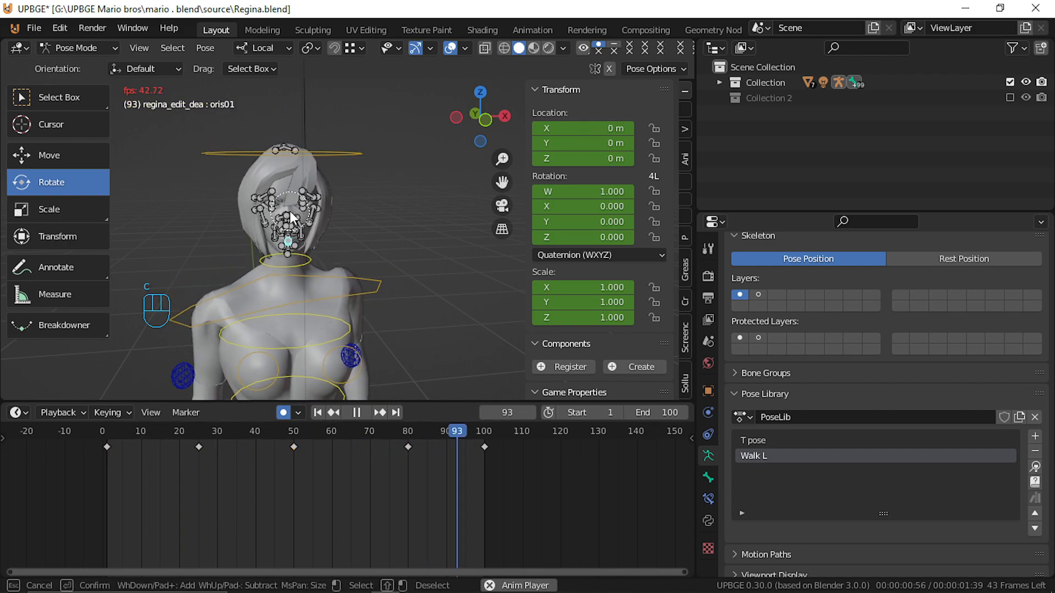
{"action": "left_click_drag", "start_coordinate": [290, 218], "coordinate": [289, 228]}
{"action": "right_click", "coordinate": [398, 312]}
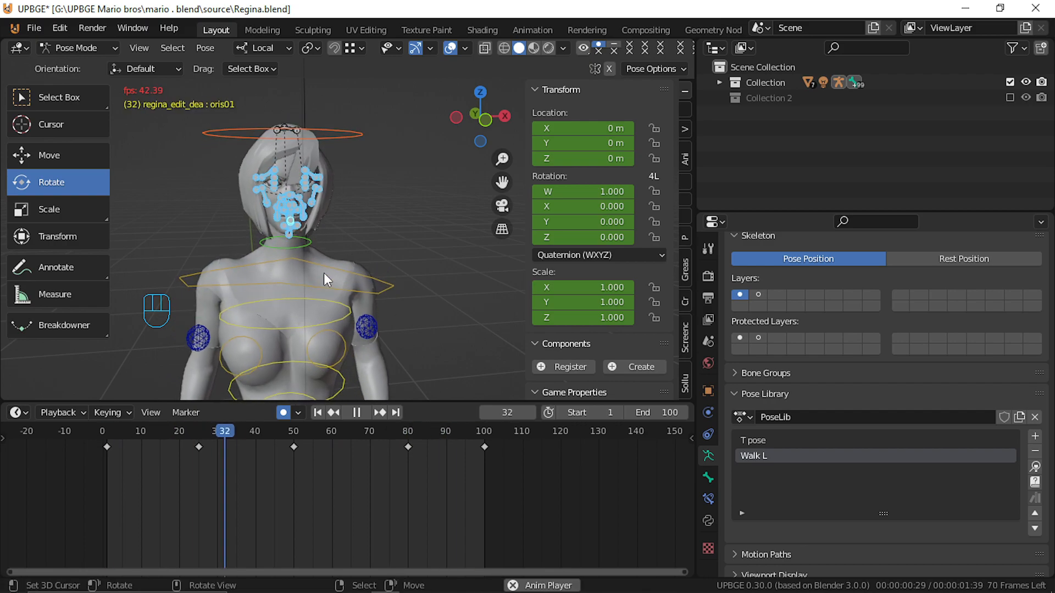
{"action": "key", "text": "alt+a"}
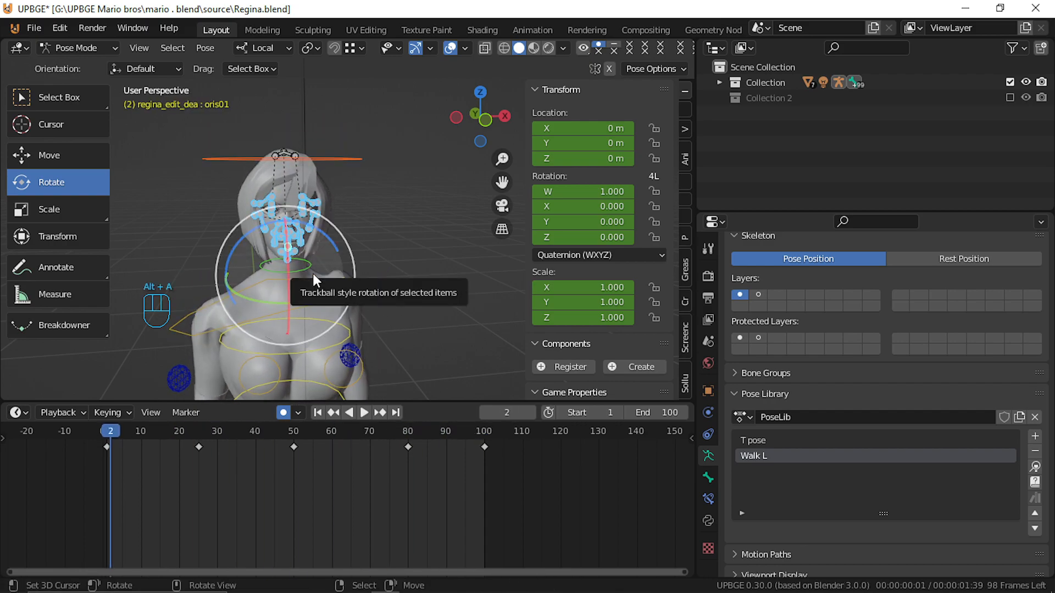
{"action": "key", "text": "b"}
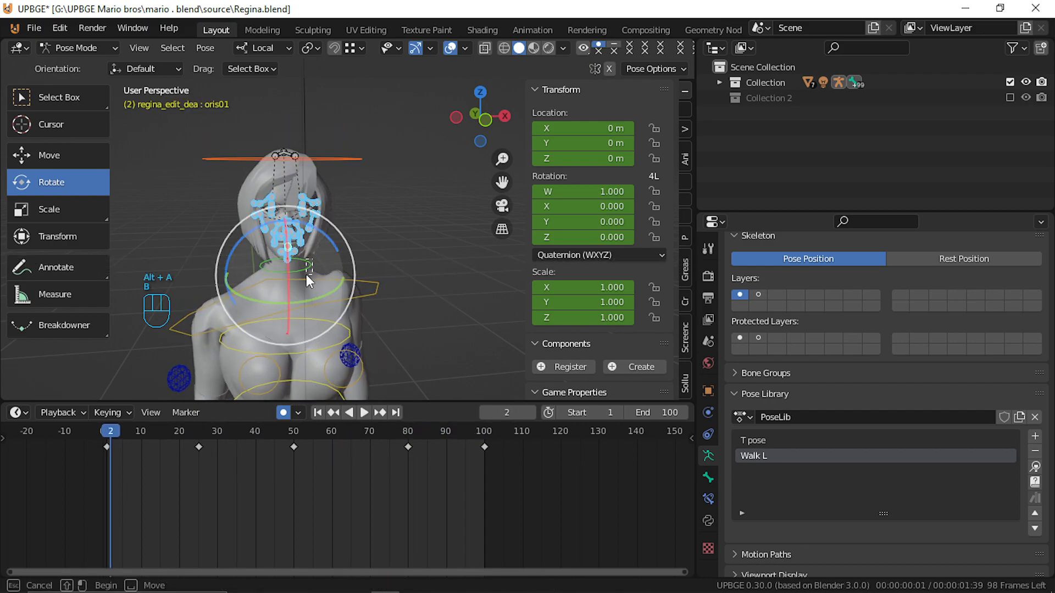
{"action": "middle_click_drag", "start_coordinate": [306, 275], "coordinate": [305, 289]}
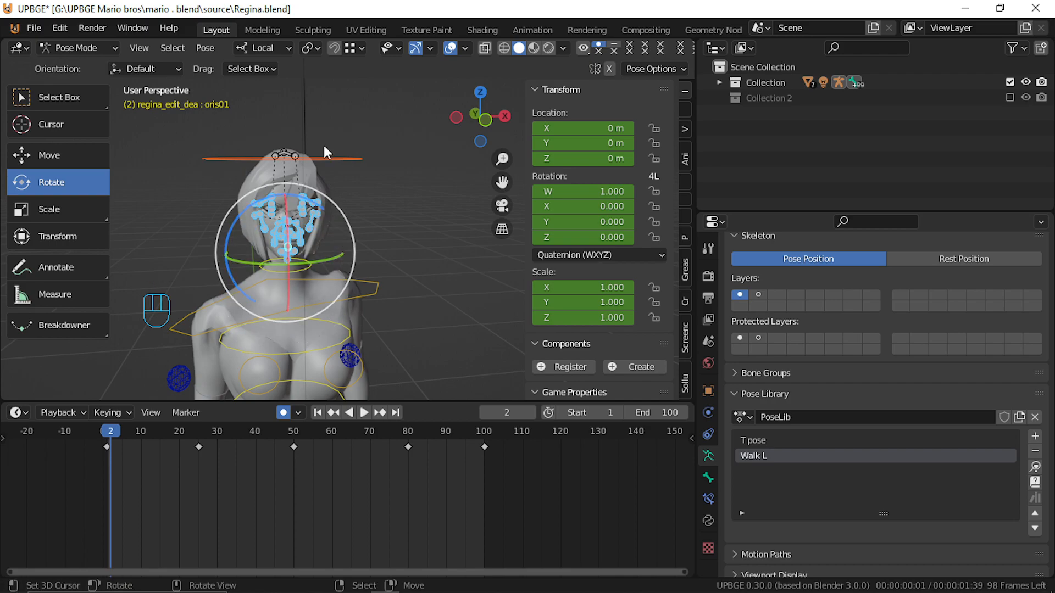
{"action": "key", "text": "h"}
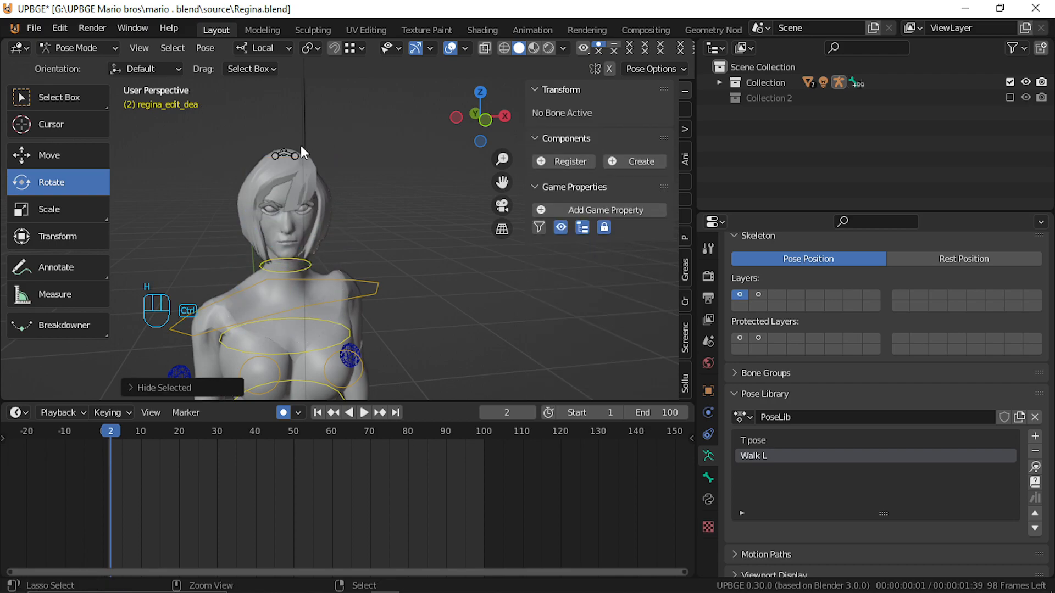
{"action": "key", "text": "ctrl+z"}
{"action": "key", "text": "b"}
{"action": "middle_click_drag", "start_coordinate": [236, 143], "coordinate": [216, 167]}
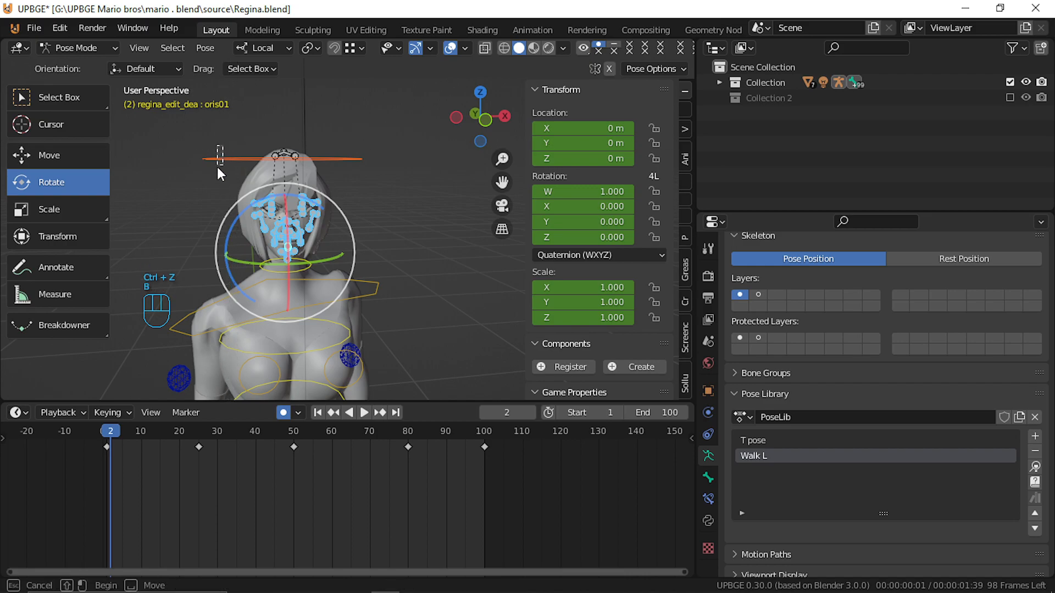
{"action": "key", "text": "h"}
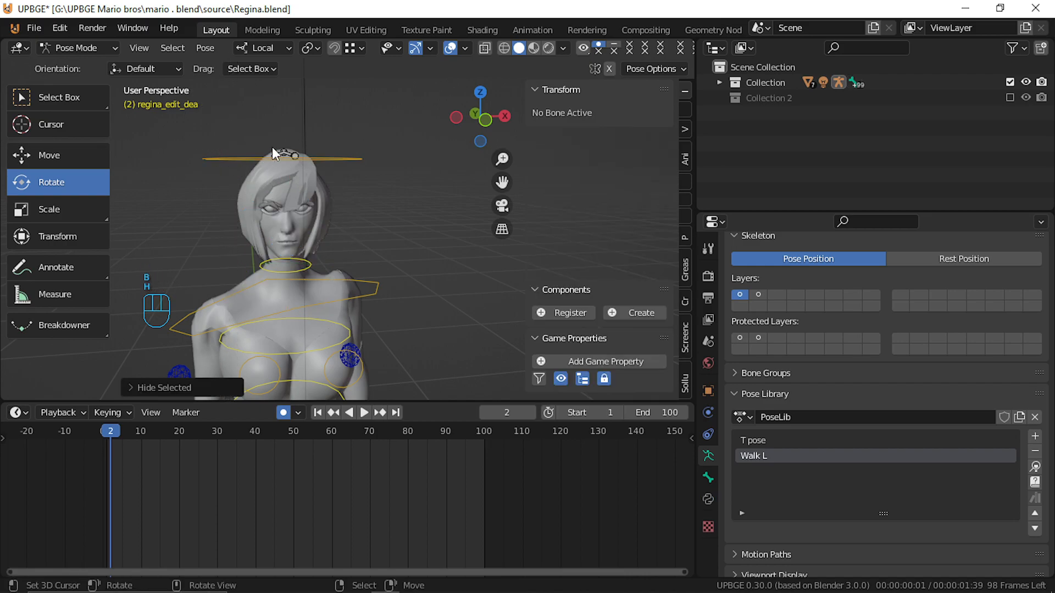
Hide the small bones on top of the head, leaving the head ring control out of the selection.
{"action": "middle_click_drag", "start_coordinate": [295, 144], "coordinate": [297, 158]}
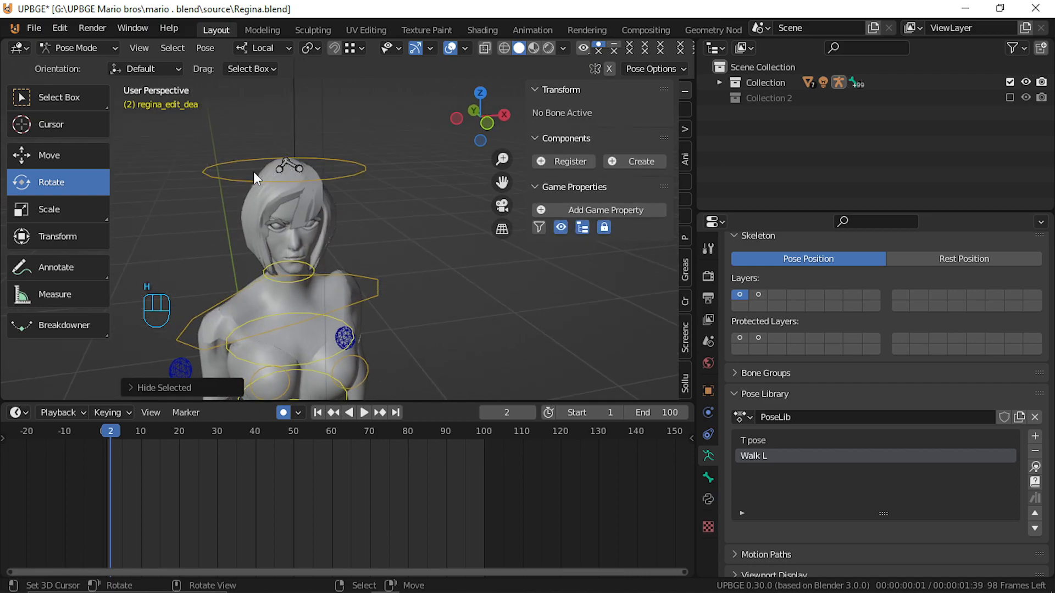
{"action": "key", "text": "b"}
{"action": "left_click_drag", "start_coordinate": [259, 146], "coordinate": [312, 174]}
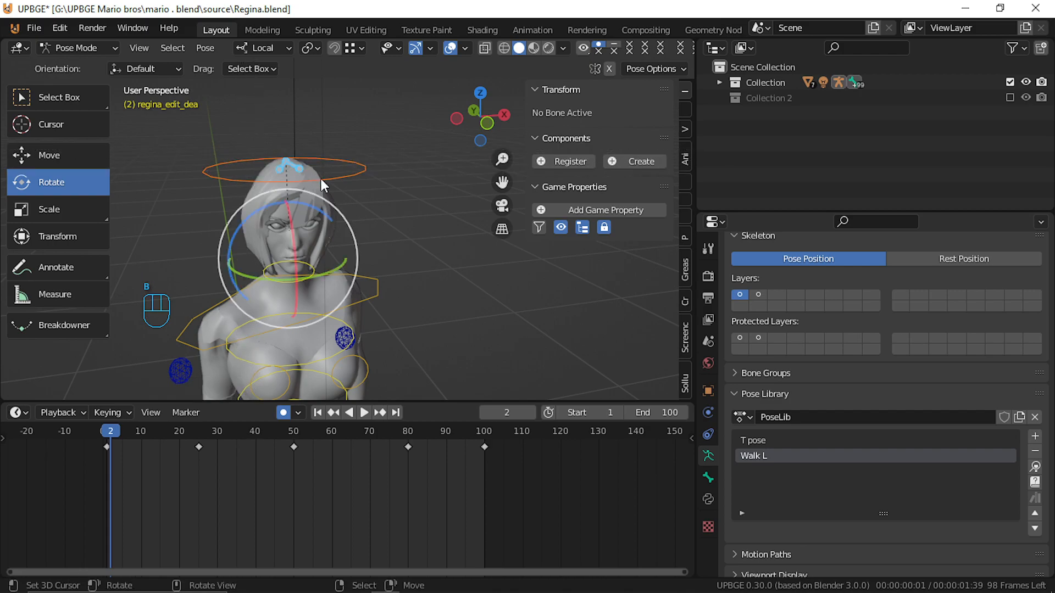
{"action": "key", "text": "b"}
{"action": "left_click_drag", "start_coordinate": [331, 132], "coordinate": [383, 235]}
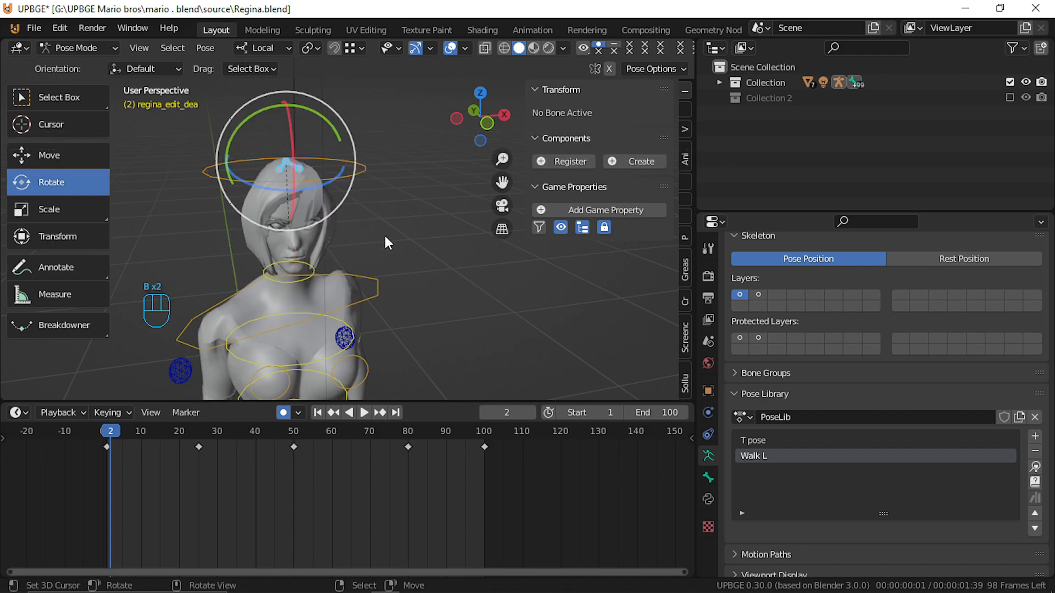
{"action": "key", "text": "h"}
Play the walk cycle to examine the full body from the front and the upper body from behind, and stop playback.
{"action": "key", "text": "alt+a"}
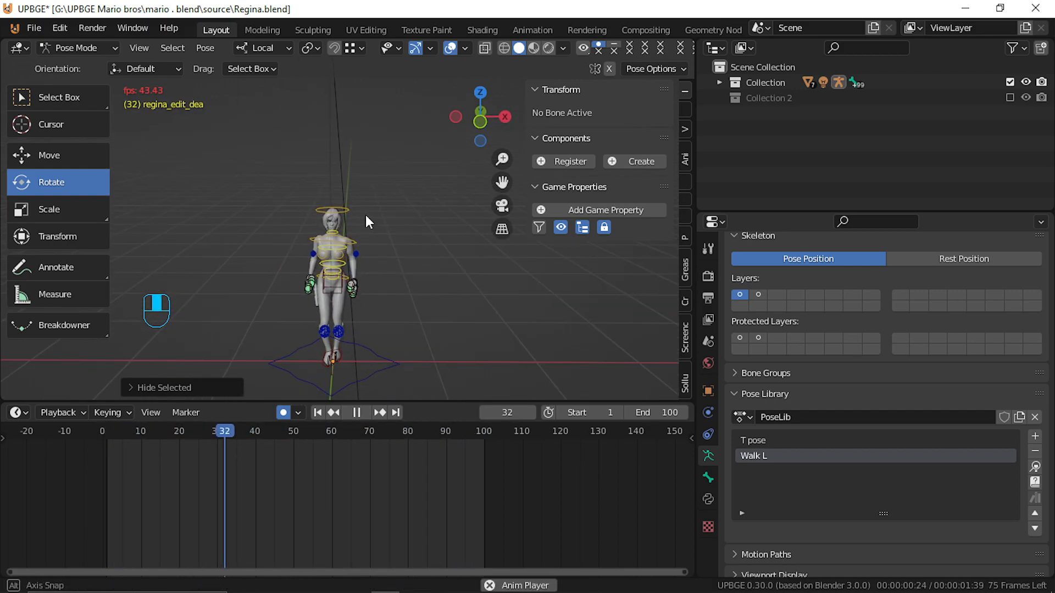
{"action": "mouse_move", "coordinate": [375, 202]}
{"action": "middle_mouse_down"}
{"action": "mouse_move", "coordinate": [356, 199]}
{"action": "mouse_move", "coordinate": [371, 216]}
{"action": "middle_mouse_up"}
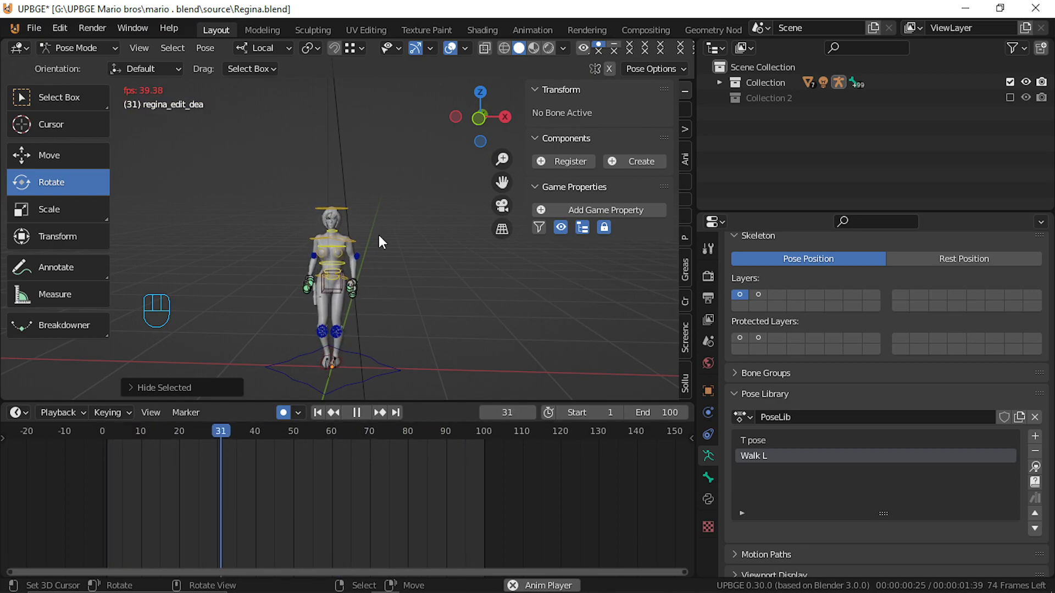
{"action": "middle_click_drag", "start_coordinate": [378, 235], "coordinate": [12, 261]}
{"action": "scroll", "coordinate": [215, 248], "scroll_direction": "up", "scroll_amount": 3}
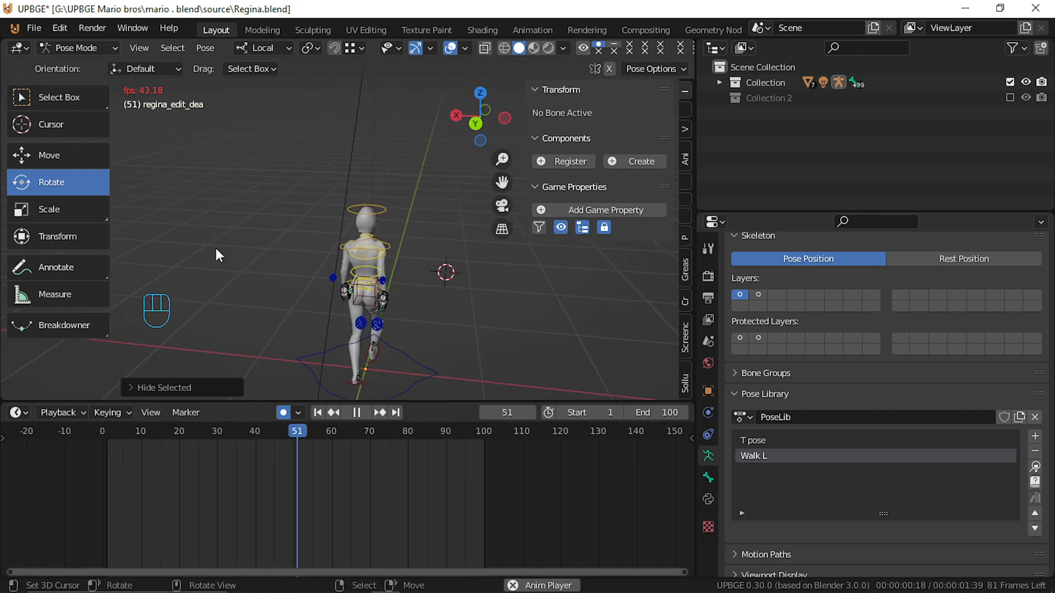
{"action": "scroll", "coordinate": [217, 256], "scroll_direction": "up", "scroll_amount": 2}
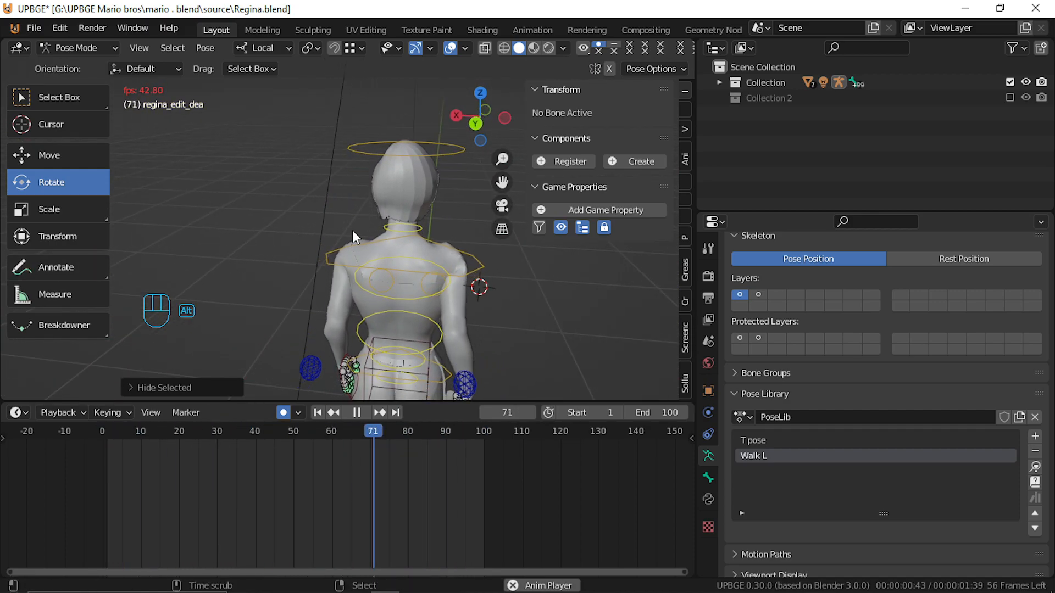
{"action": "key", "text": "alt+a"}
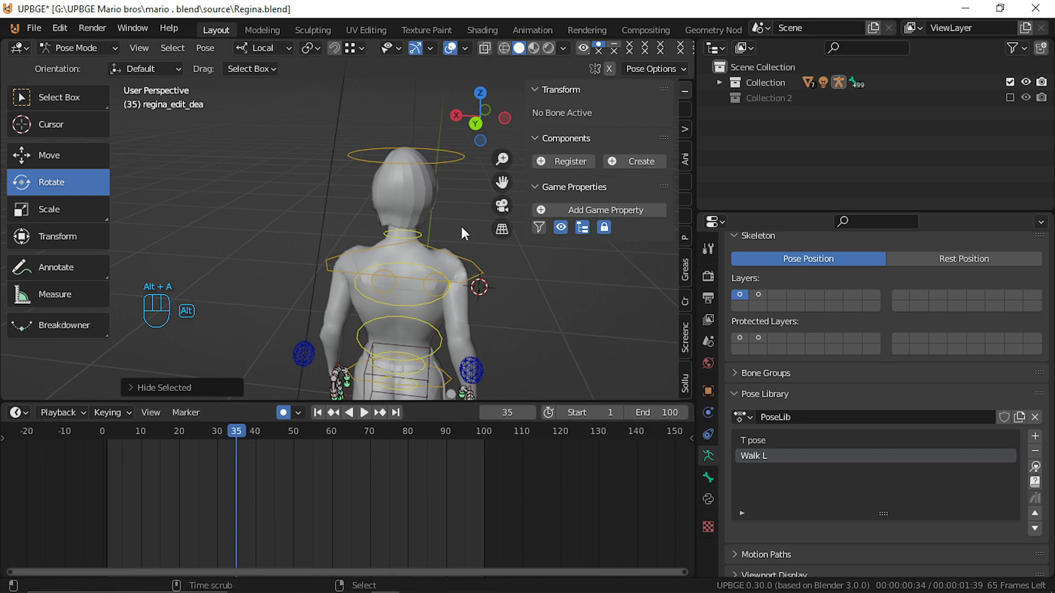
Go to frame 1 and make the head ring control, neck02, the active bone.
{"action": "left_click", "coordinate": [414, 237]}
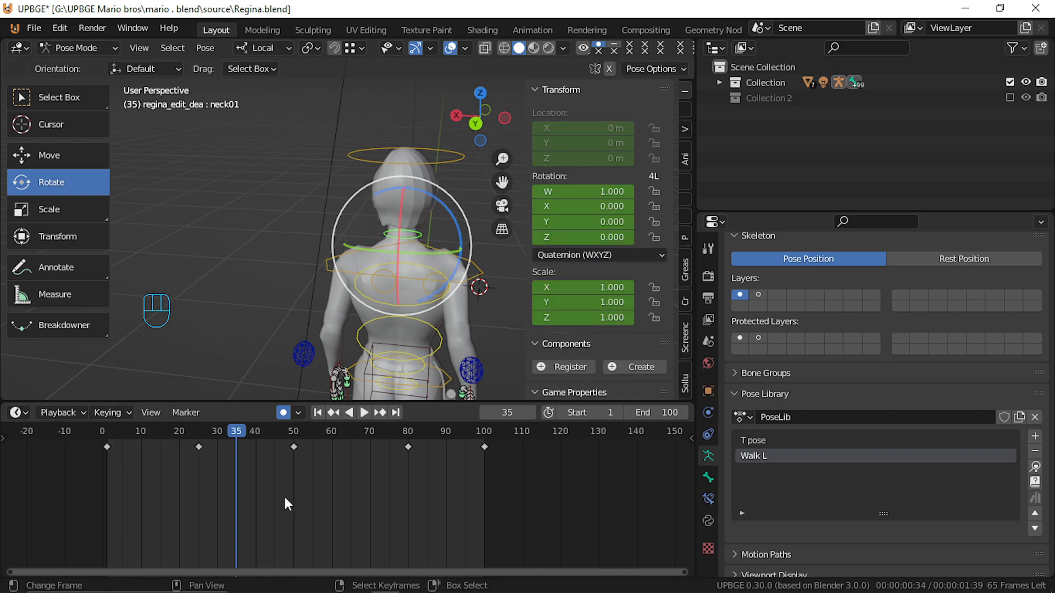
{"action": "left_click_drag", "start_coordinate": [284, 495], "coordinate": [104, 497]}
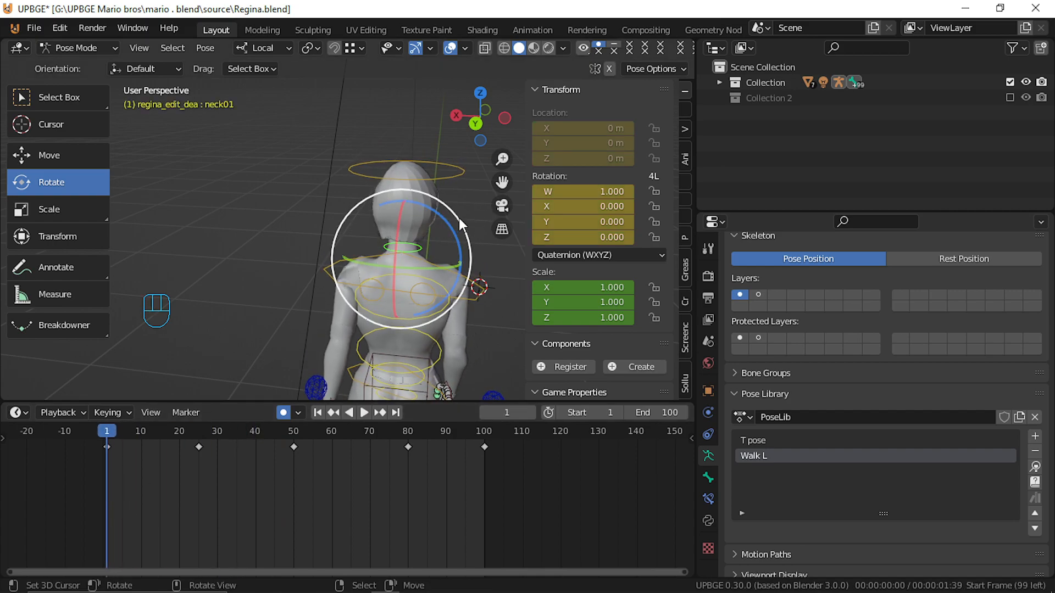
{"action": "left_click_drag", "start_coordinate": [456, 226], "coordinate": [449, 226]}
{"action": "right_click", "coordinate": [448, 227]}
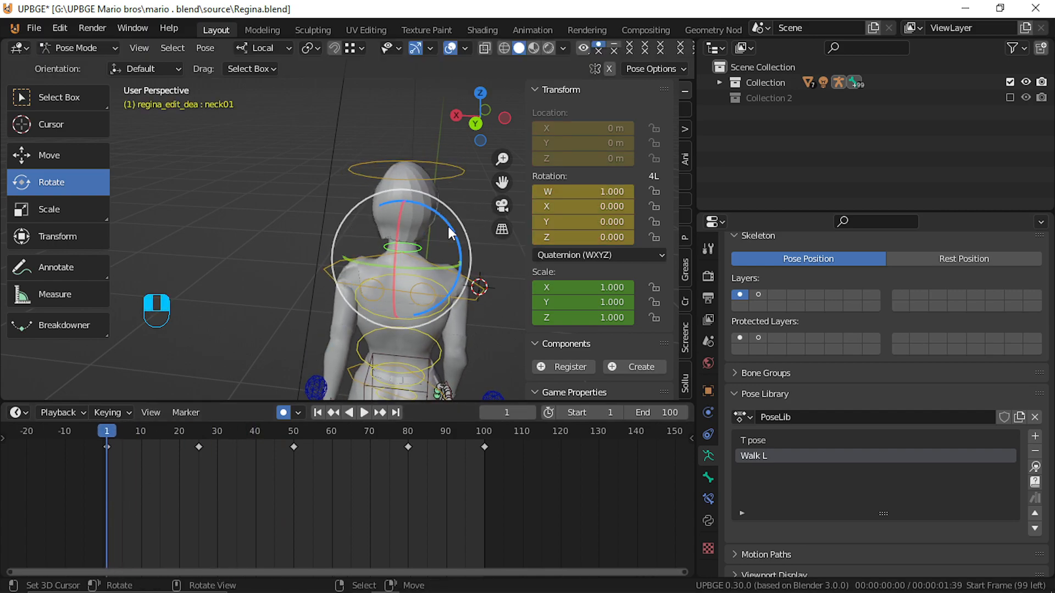
{"action": "left_click", "coordinate": [436, 265]}
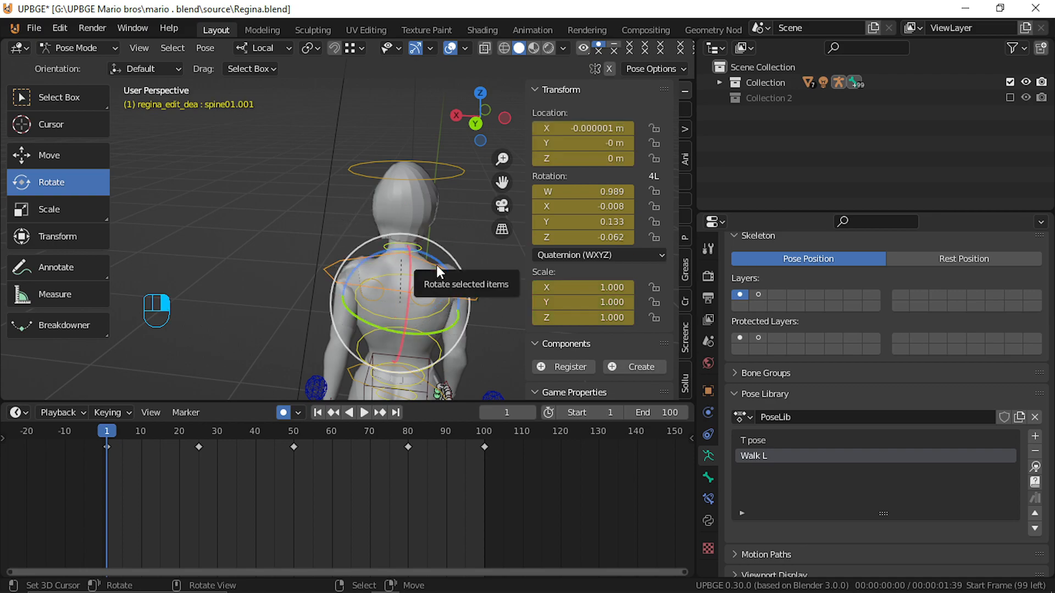
{"action": "left_click", "coordinate": [449, 177]}
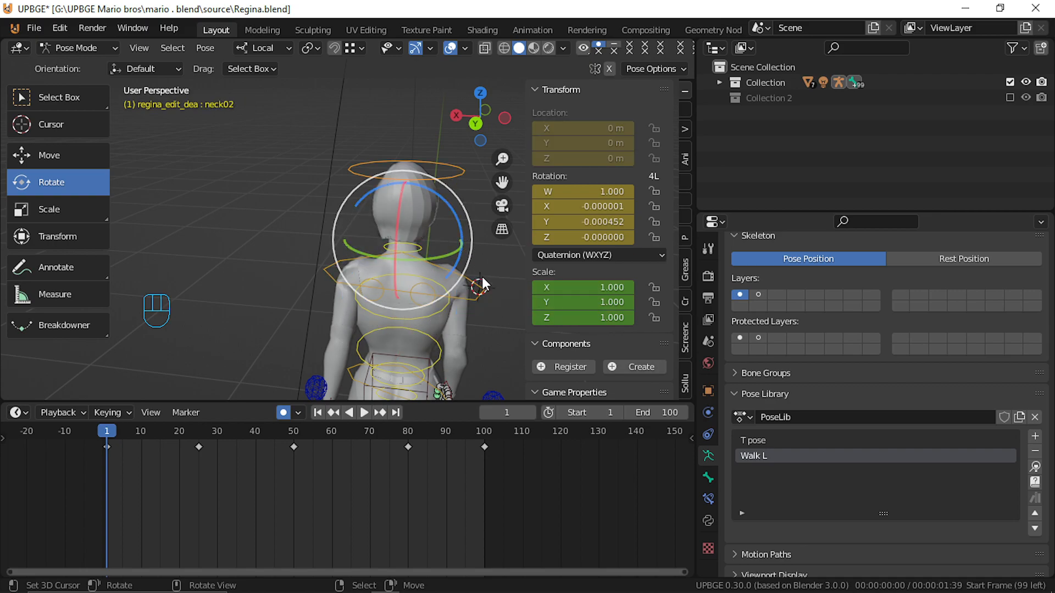
Try tilting the neck02 bone sideways in the rear perspective view, and clear its rotation.
{"action": "key", "text": "r"}
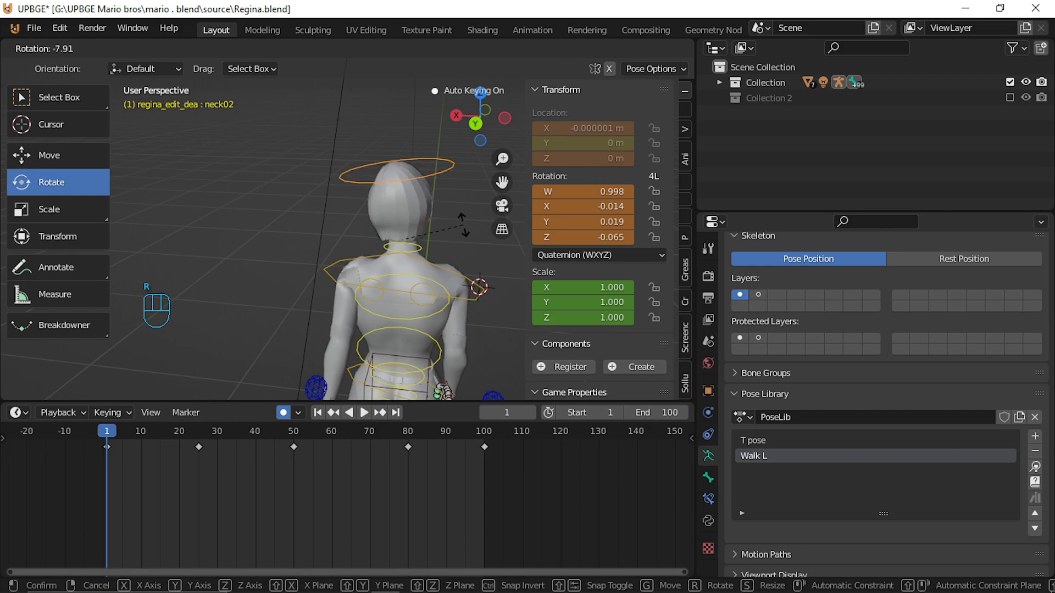
{"action": "key", "text": "r"}
{"action": "left_click", "coordinate": [471, 191]}
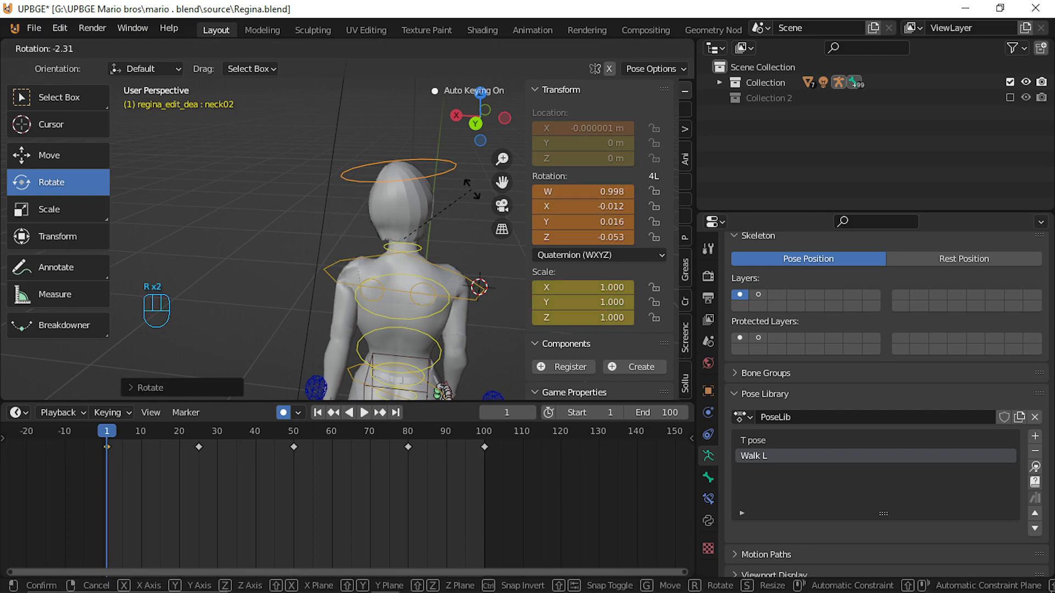
{"action": "left_click", "coordinate": [471, 190]}
{"action": "key", "text": "alt+r"}
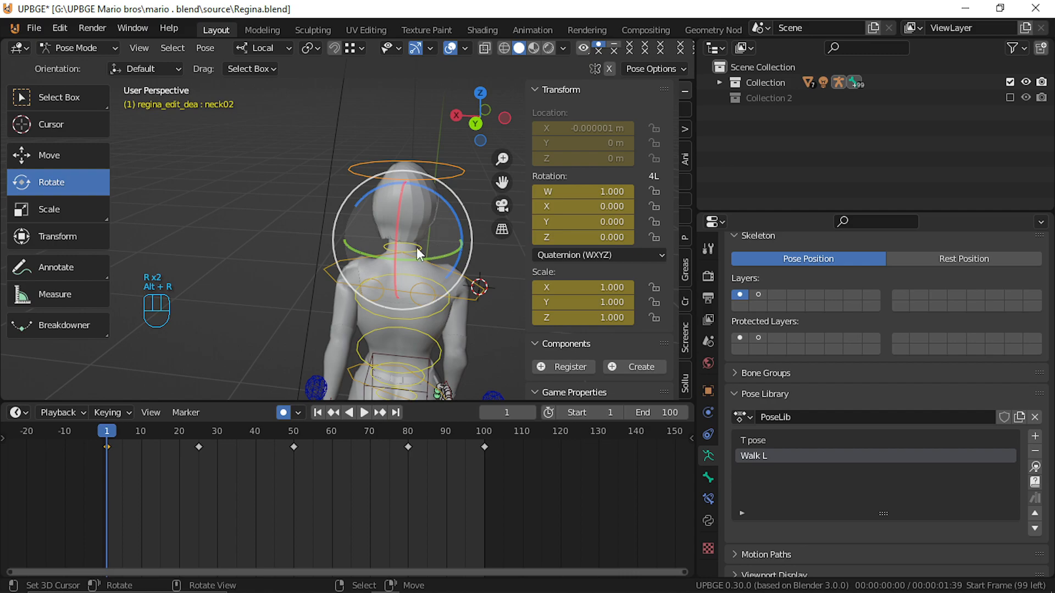
{"action": "key", "text": "KP_1"}
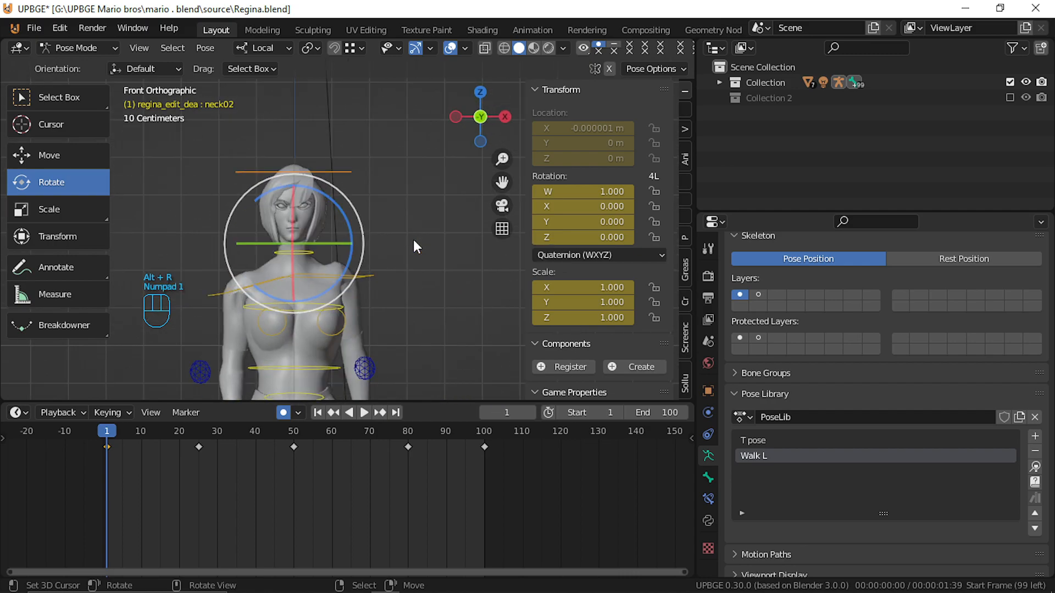
{"action": "key", "text": "r"}
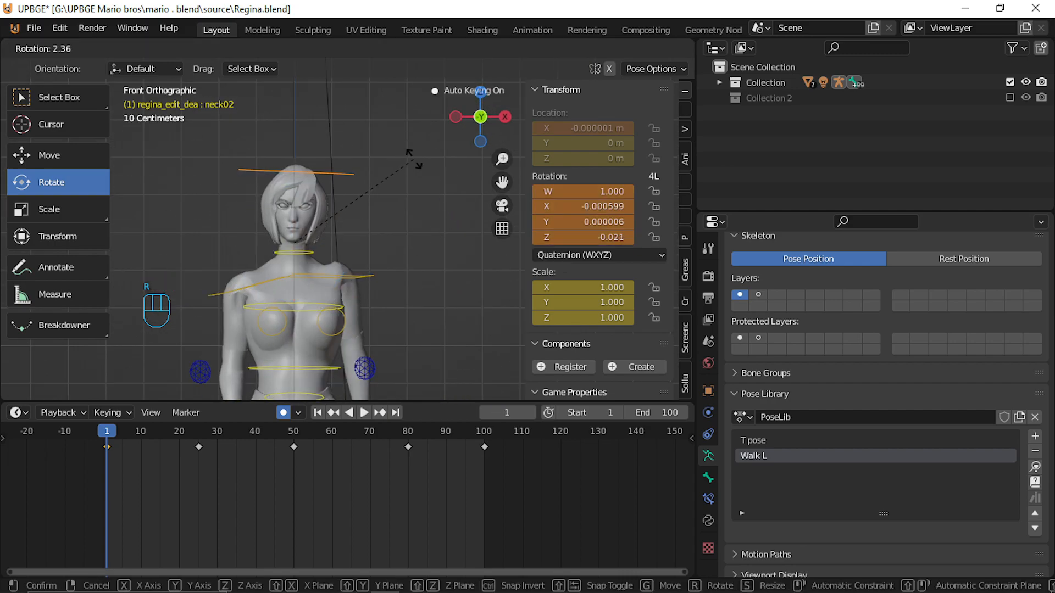
{"action": "right_click", "coordinate": [425, 158]}
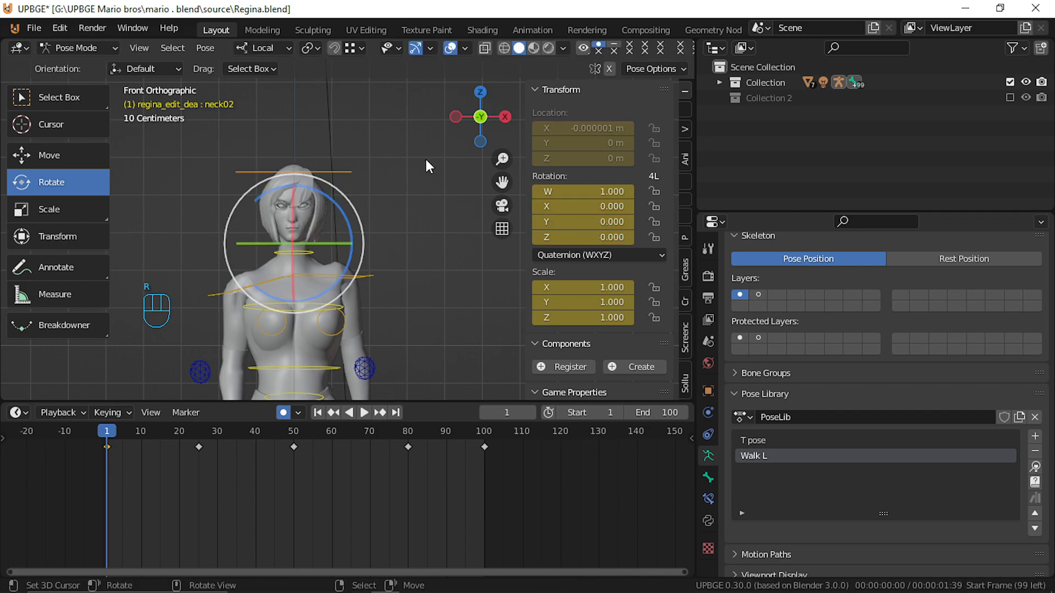
Tilt the neck02 bone sideways as seen from behind, to a Z rotation of 0.045.
{"action": "middle_click_drag", "start_coordinate": [424, 157], "coordinate": [690, 204]}
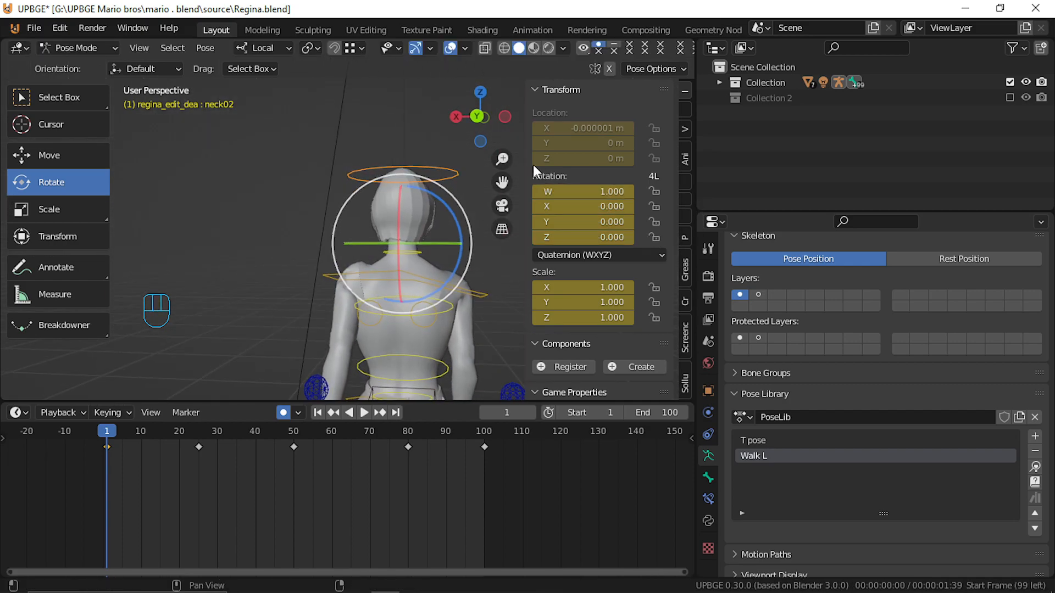
{"action": "key", "text": "r"}
{"action": "left_click", "coordinate": [467, 223]}
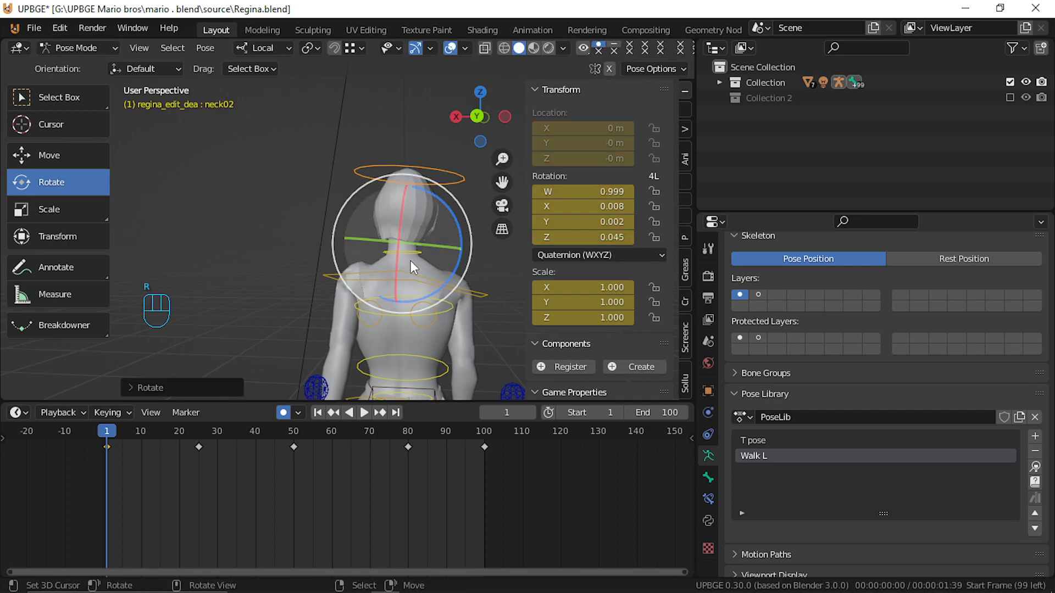
Clear neck02's rotation at frame 1 and tilt it sideways by about 4.3 degrees in the back orthographic view.
{"action": "key", "text": "ctrl+KP_1"}
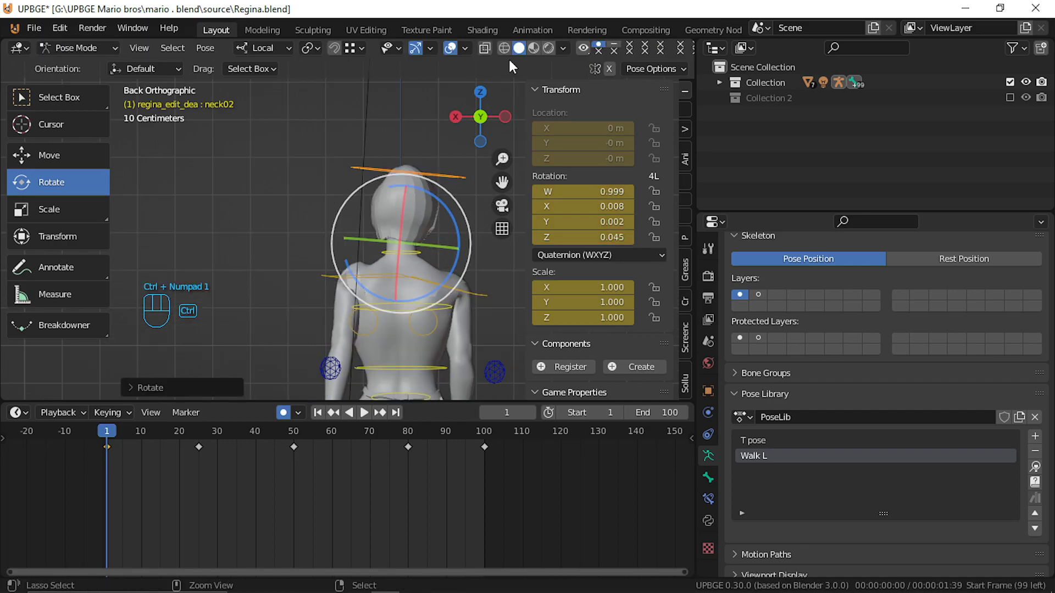
{"action": "key", "text": "alt+r"}
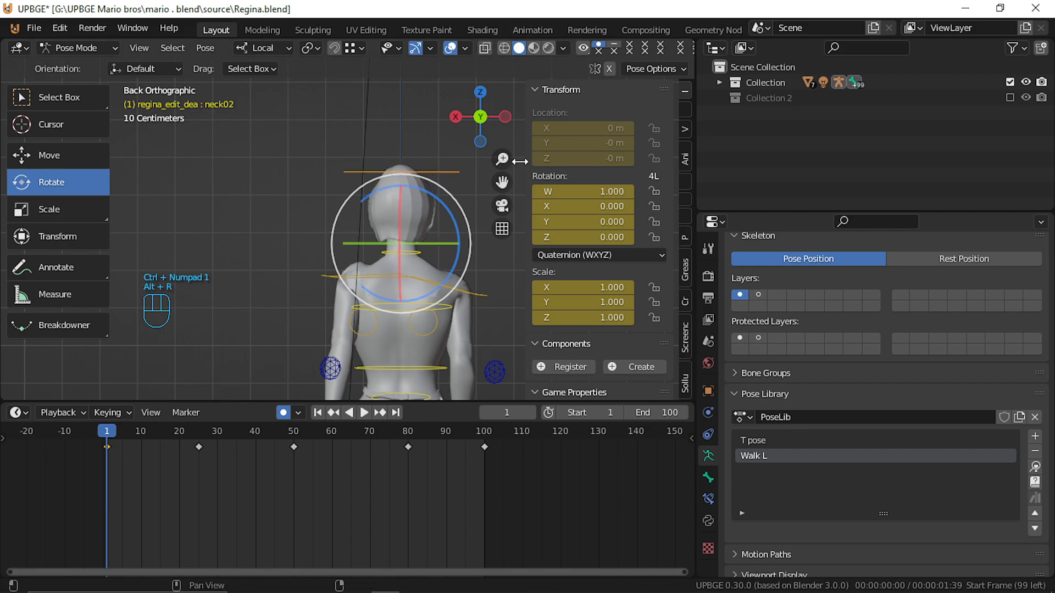
{"action": "key", "text": "r"}
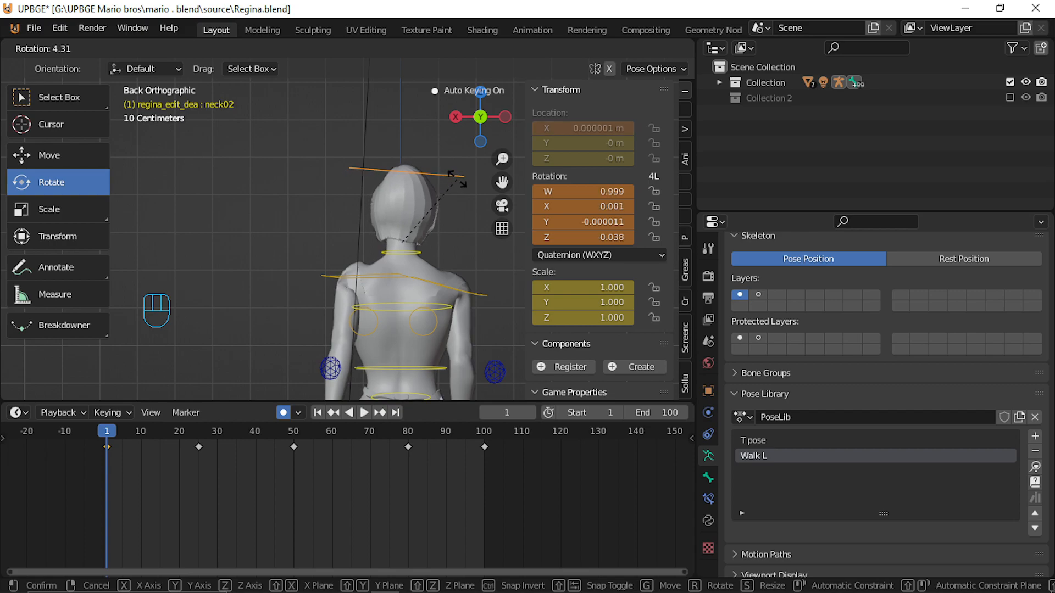
{"action": "left_click", "coordinate": [455, 183]}
{"action": "left_click", "coordinate": [417, 252]}
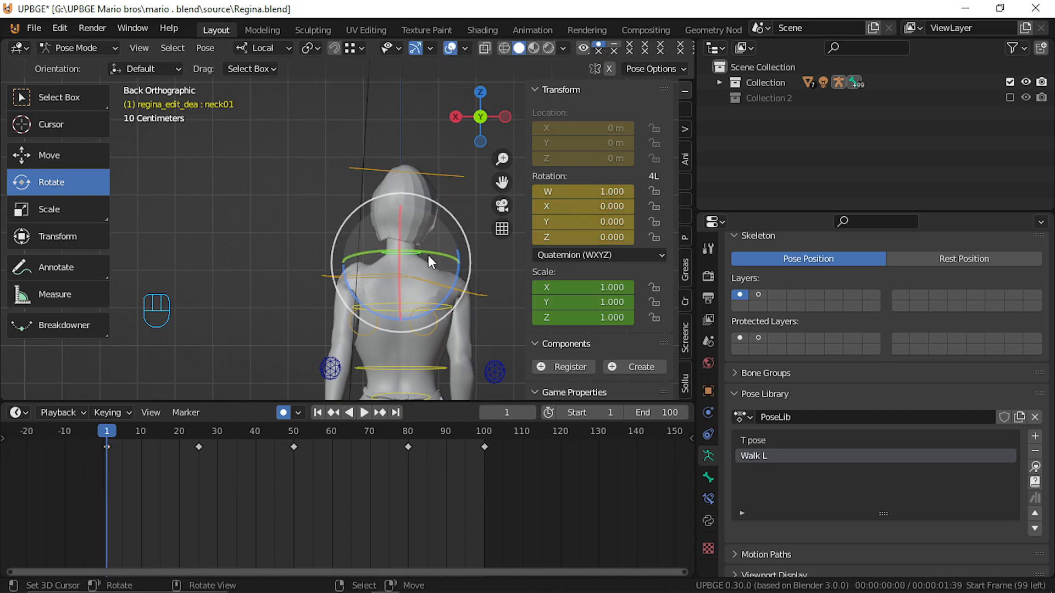
At frame 1, tilt neck01 sideways and level the head by rotating neck02 to a Z rotation of 0.093.
{"action": "left_click_drag", "start_coordinate": [441, 300], "coordinate": [460, 286]}
{"action": "left_click", "coordinate": [444, 171]}
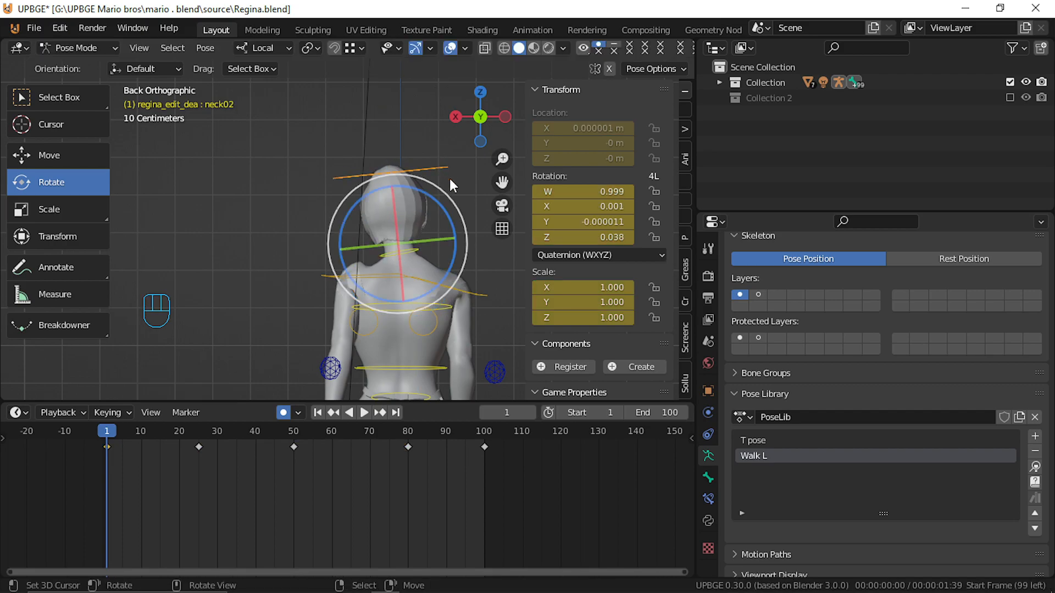
{"action": "mouse_move", "coordinate": [453, 220]}
{"action": "left_mouse_down"}
{"action": "mouse_move", "coordinate": [464, 206]}
{"action": "mouse_move", "coordinate": [467, 222]}
{"action": "left_mouse_up"}
Duplicate neck02's frame 1 keyframe to frame 100.
{"action": "left_click", "coordinate": [107, 447]}
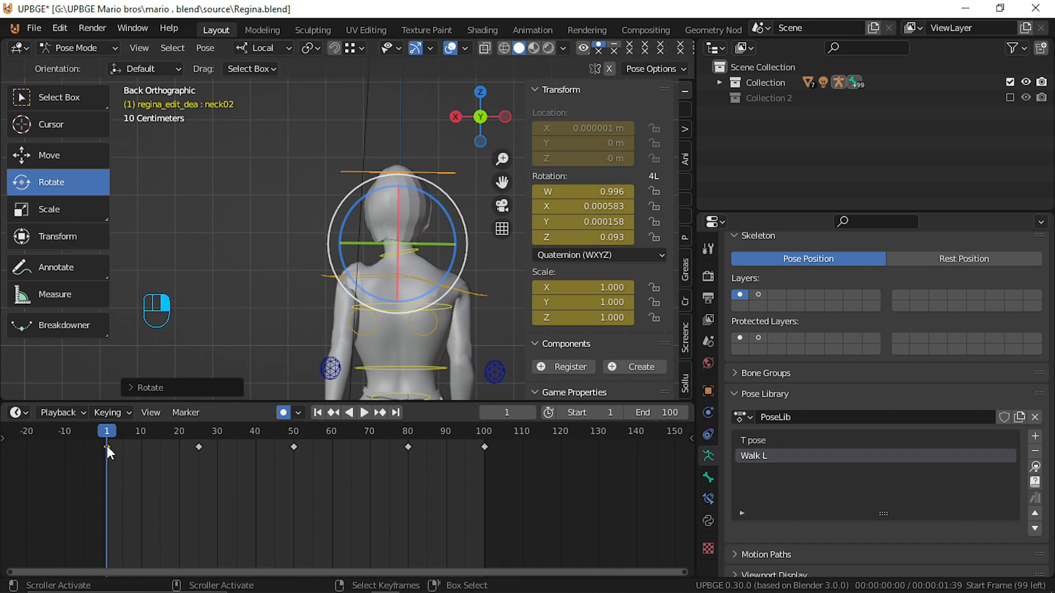
{"action": "key", "text": "shift+d"}
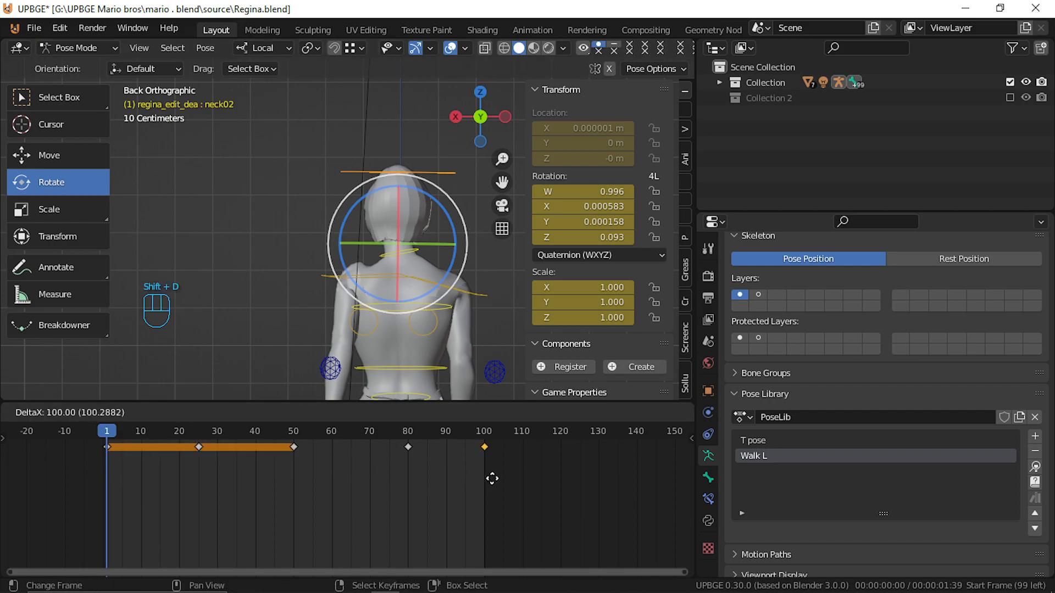
{"action": "left_click", "coordinate": [491, 478]}
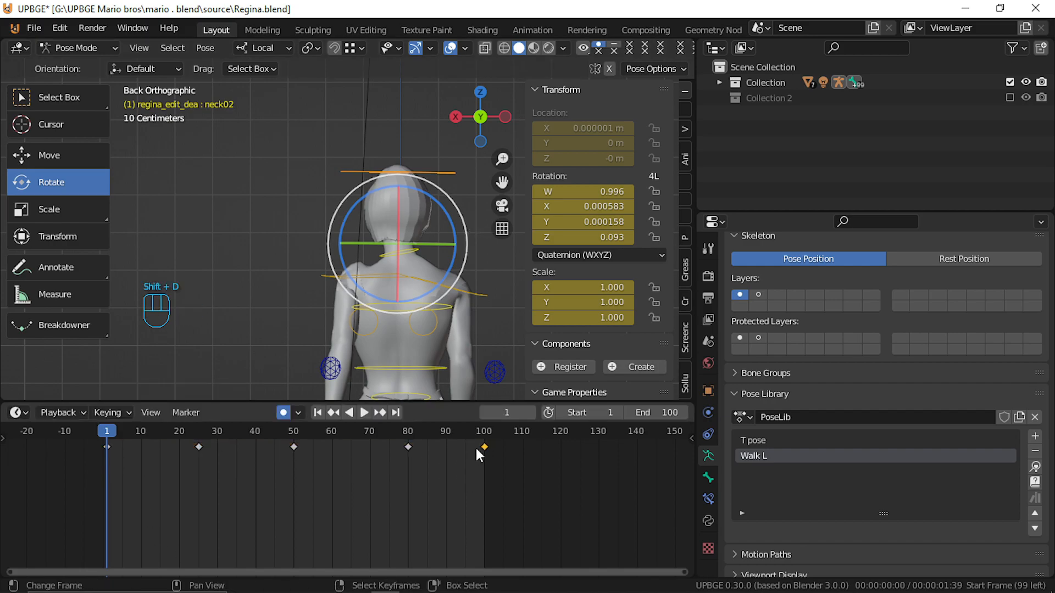
Copy the frame 1 pose of neck01 and neck02 together and paste it mirrored at frame 50.
{"action": "left_click", "coordinate": [408, 249]}
{"action": "left_click", "coordinate": [437, 180]}
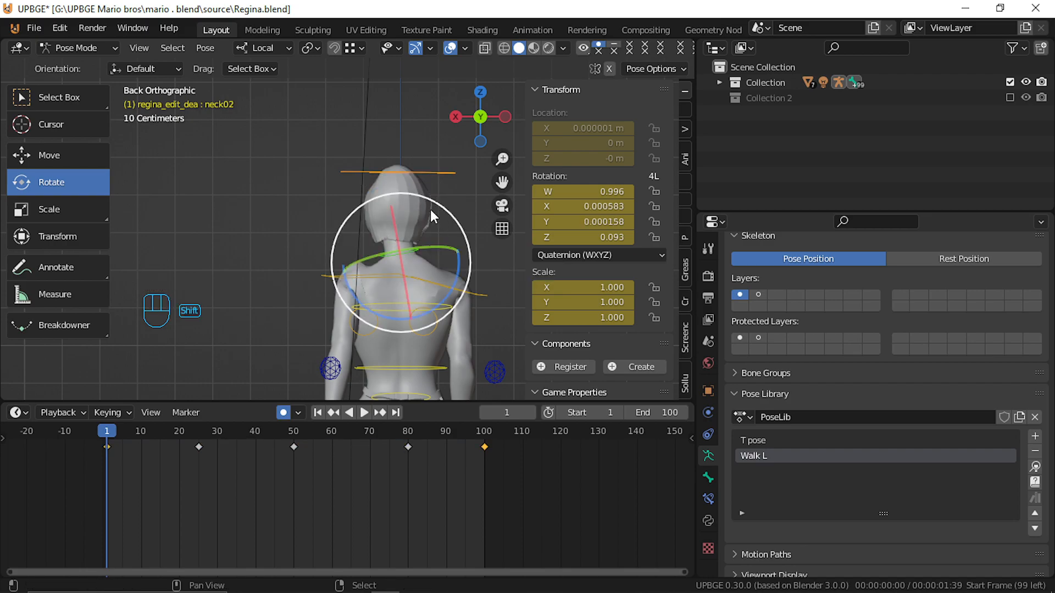
{"action": "mouse_move", "coordinate": [118, 528]}
{"action": "left_mouse_down"}
{"action": "mouse_move", "coordinate": [265, 505]}
{"action": "mouse_move", "coordinate": [107, 527]}
{"action": "left_mouse_up"}
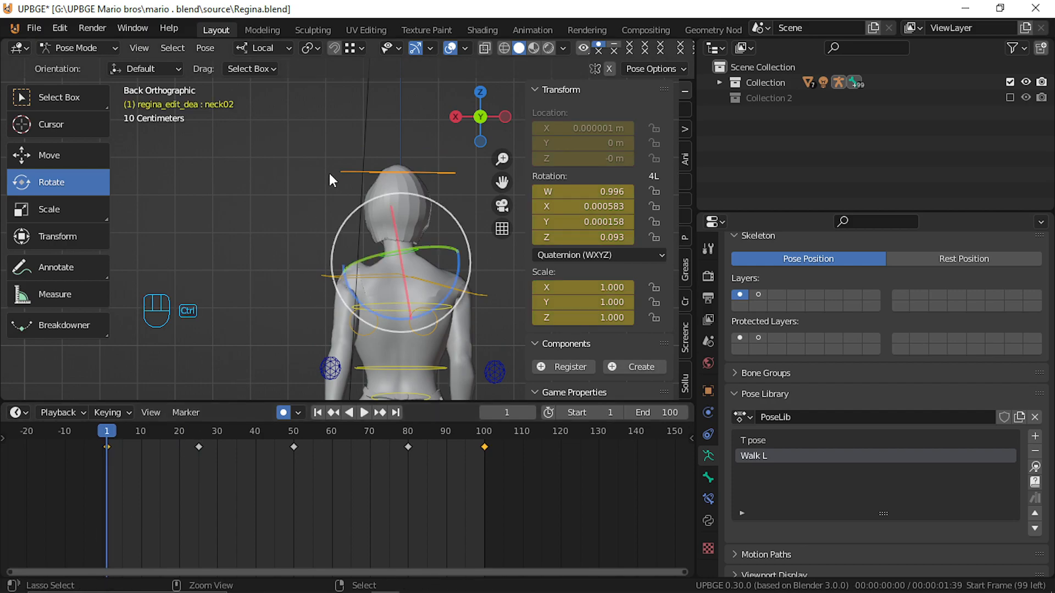
{"action": "key", "text": "ctrl+c"}
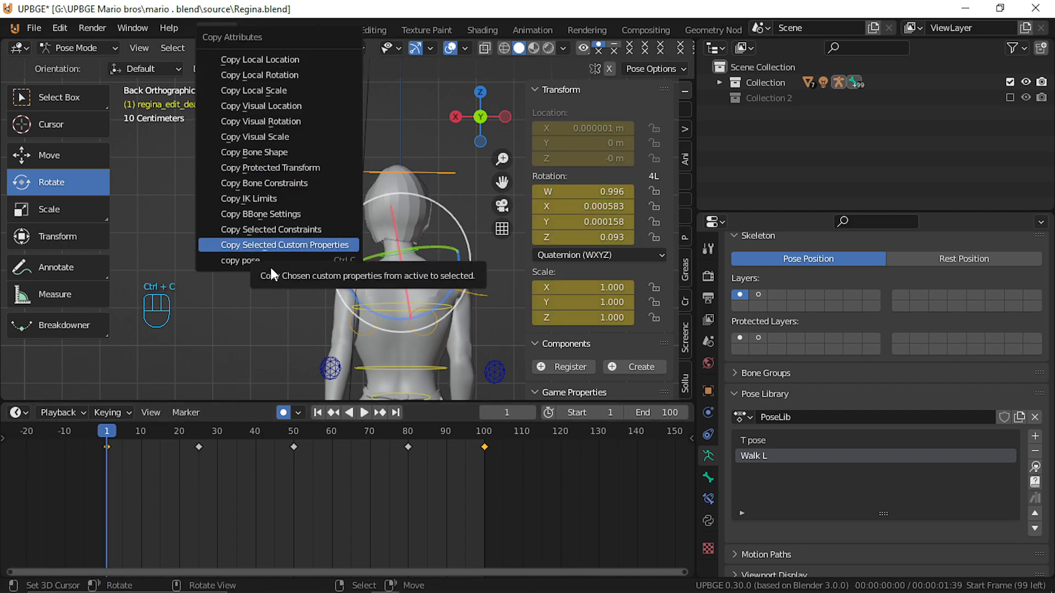
{"action": "left_click", "coordinate": [250, 261]}
{"action": "key", "text": "space"}
{"action": "left_click_drag", "start_coordinate": [158, 484], "coordinate": [294, 463]}
{"action": "key", "text": "ctrl+shift+v"}
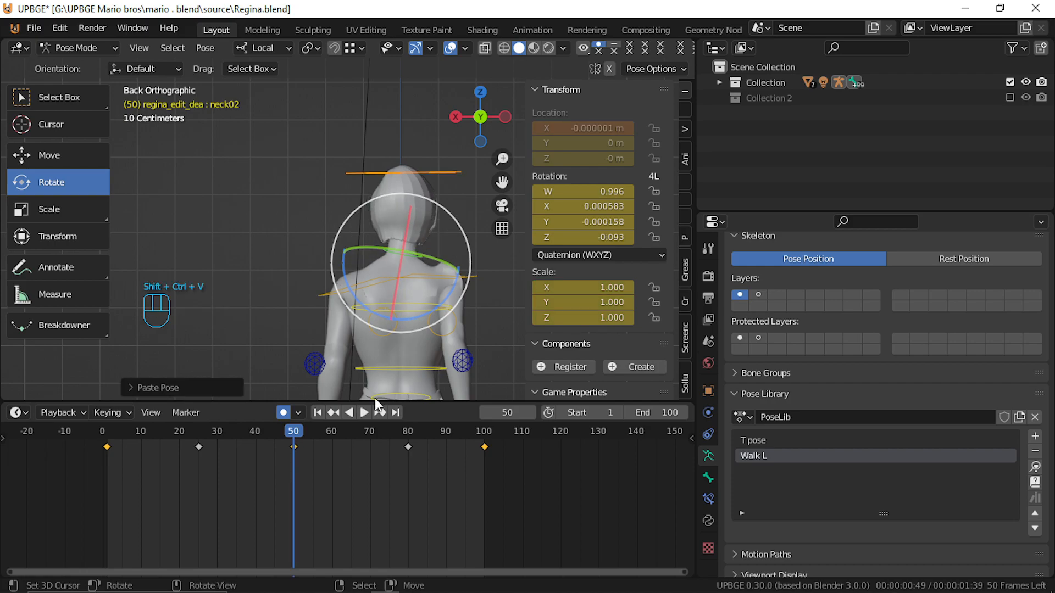
Delete the intermediate neck keyframes at frames 25 and 80.
{"action": "left_click_drag", "start_coordinate": [301, 529], "coordinate": [203, 558]}
{"action": "left_click", "coordinate": [200, 448]}
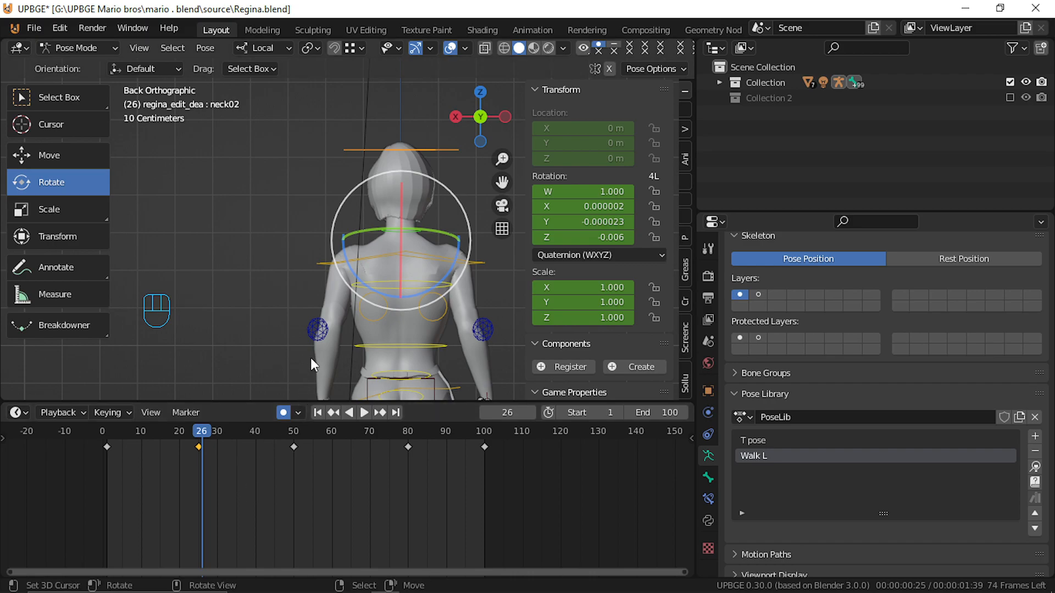
{"action": "key", "text": "x"}
{"action": "left_click", "coordinate": [214, 470]}
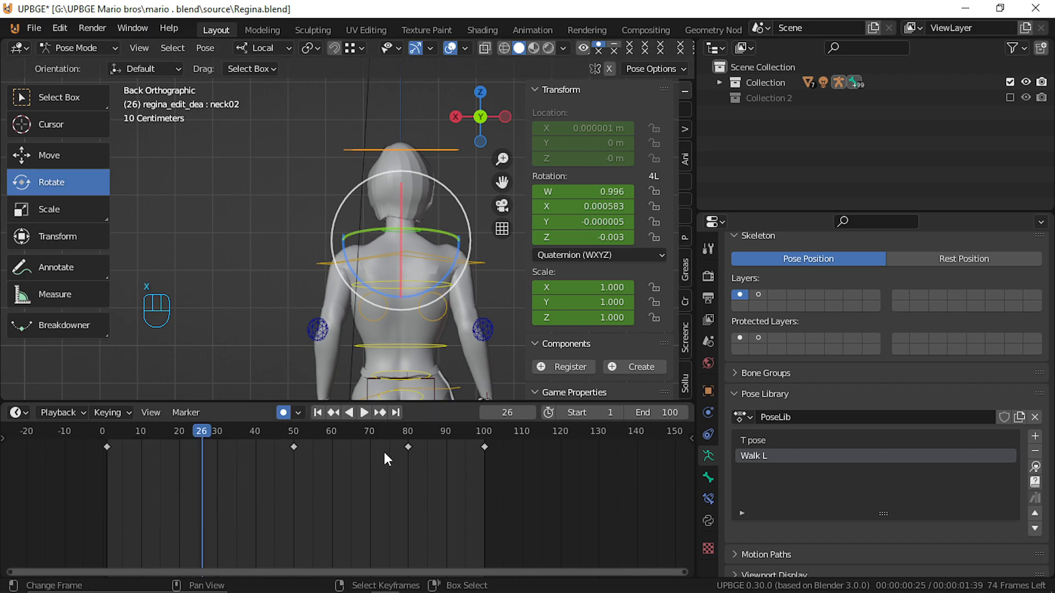
{"action": "left_click", "coordinate": [410, 445]}
{"action": "key", "text": "x"}
{"action": "right_click", "coordinate": [407, 450]}
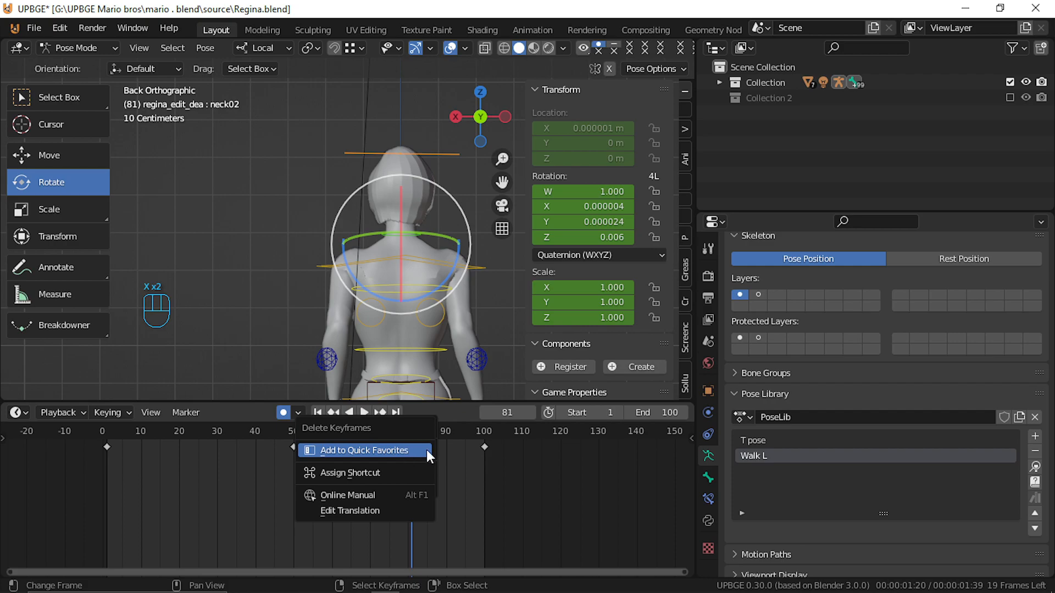
{"action": "key", "text": "Escape"}
{"action": "key", "text": "x"}
{"action": "left_click", "coordinate": [413, 456]}
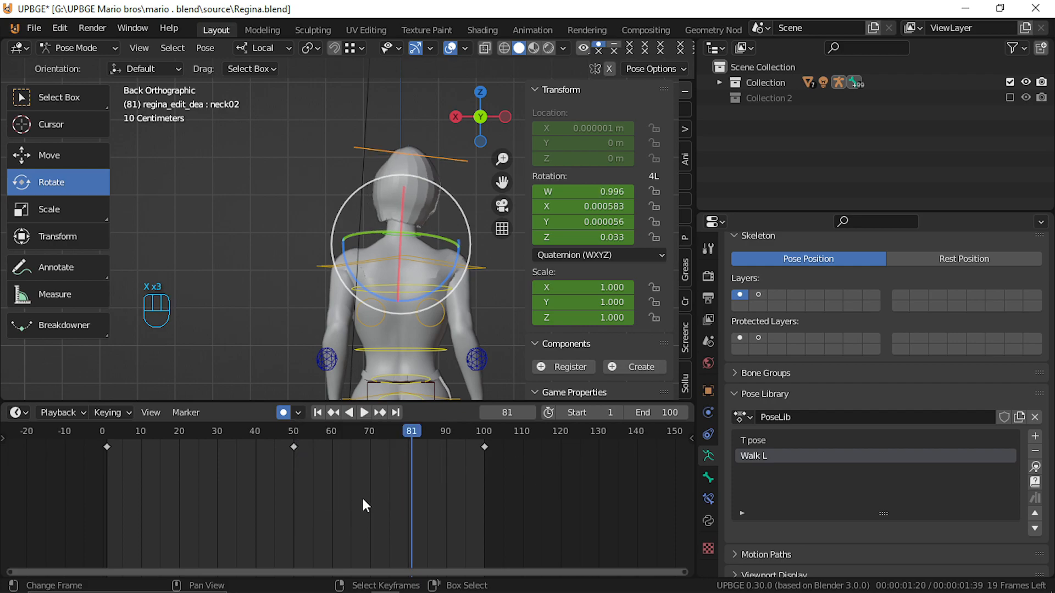
Scrub and play back the neck motion, and duplicate the frame 1 keyframes of both neck bones to frame 100.
{"action": "left_click_drag", "start_coordinate": [362, 496], "coordinate": [108, 509]}
{"action": "key", "text": "alt+a"}
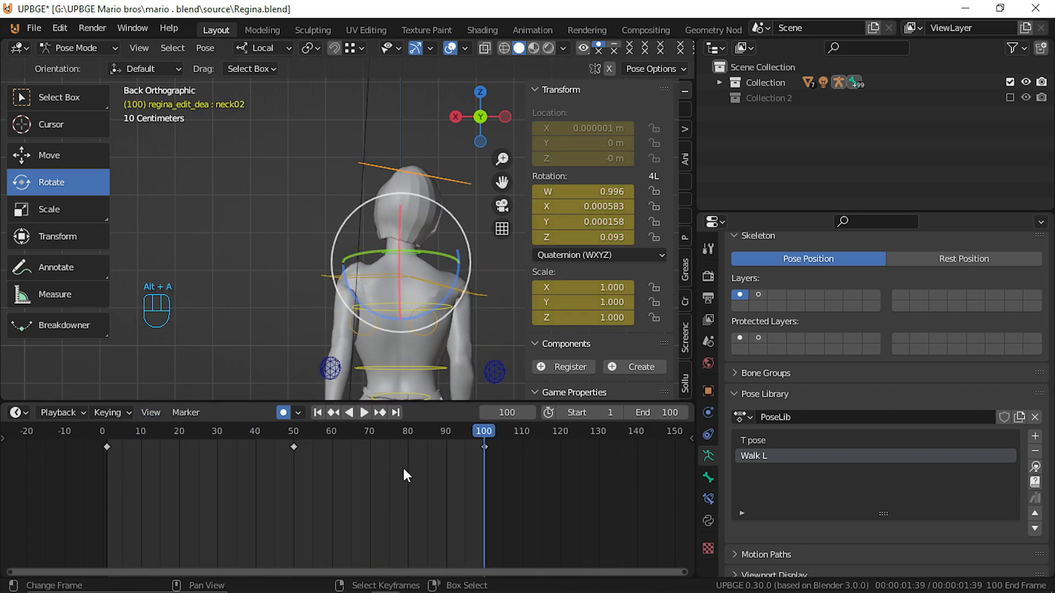
{"action": "left_click", "coordinate": [109, 453]}
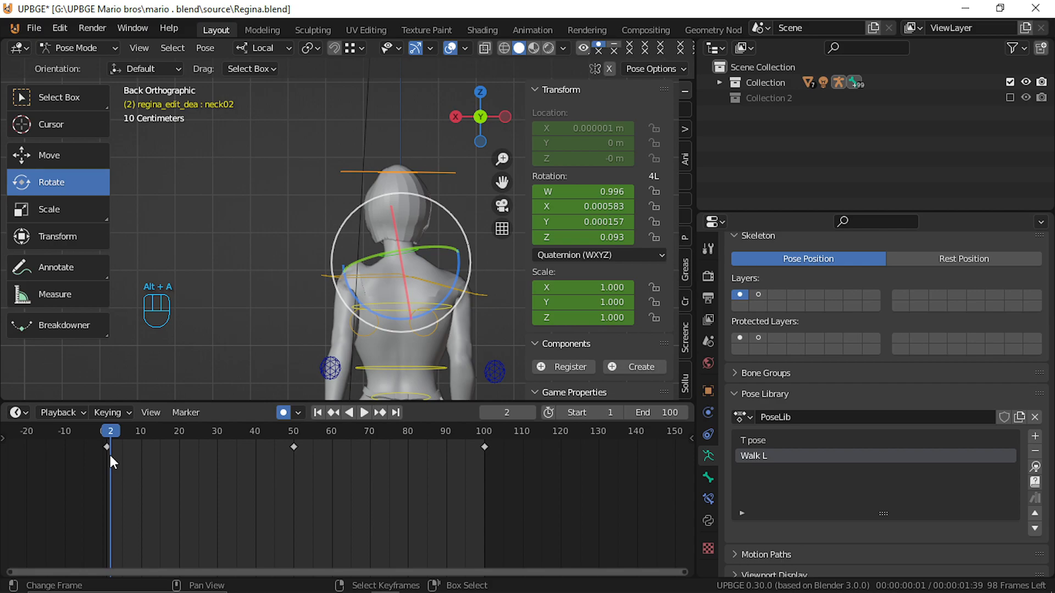
{"action": "key", "text": "shift+d"}
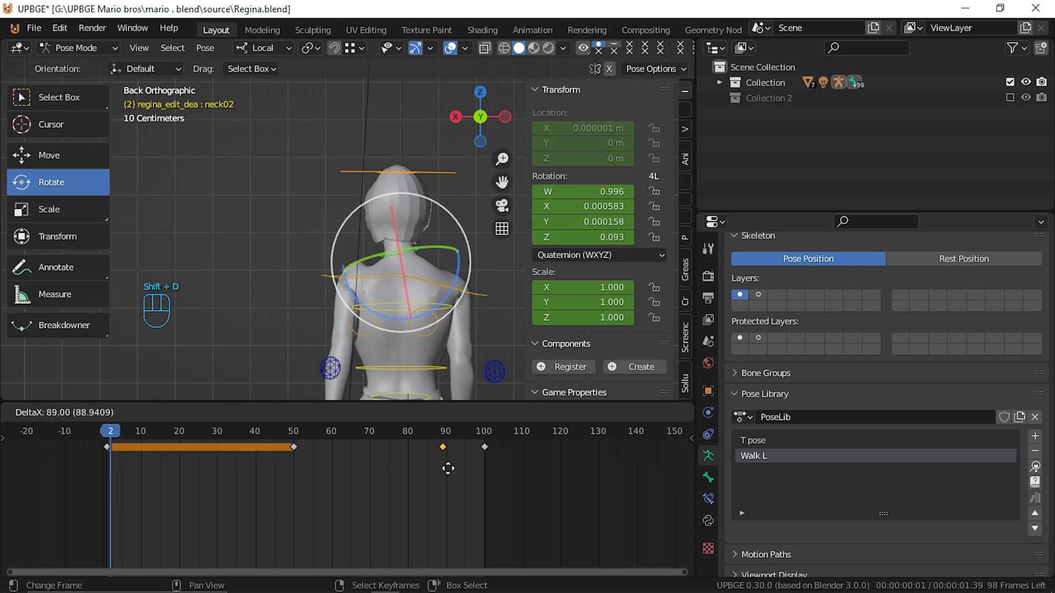
{"action": "left_click", "coordinate": [483, 470]}
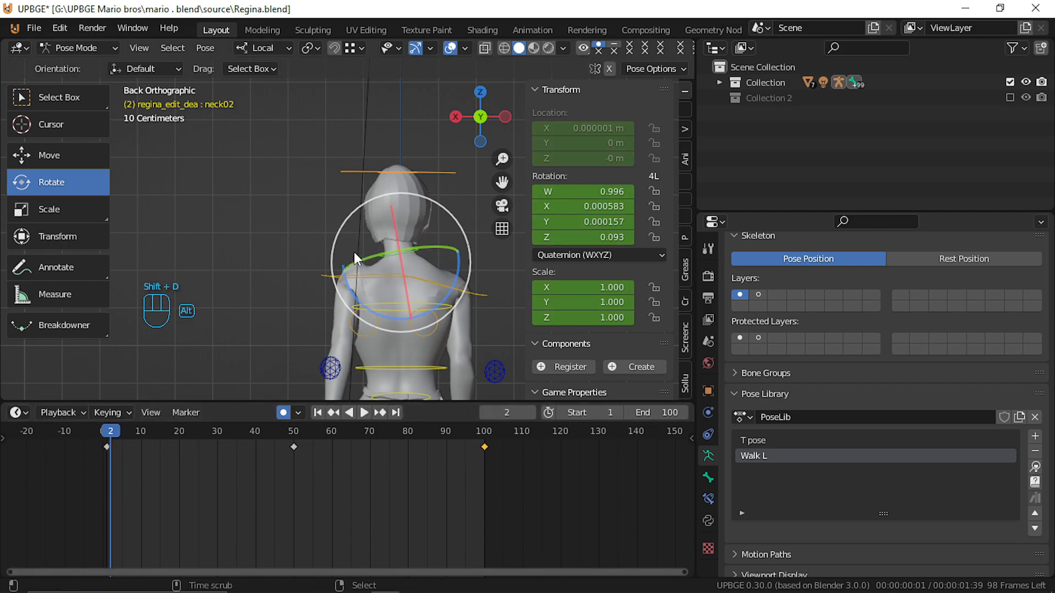
Play the walk cycle from the front, reveal the hidden facial bones, and return to frame 1.
{"action": "key", "text": "alt+a"}
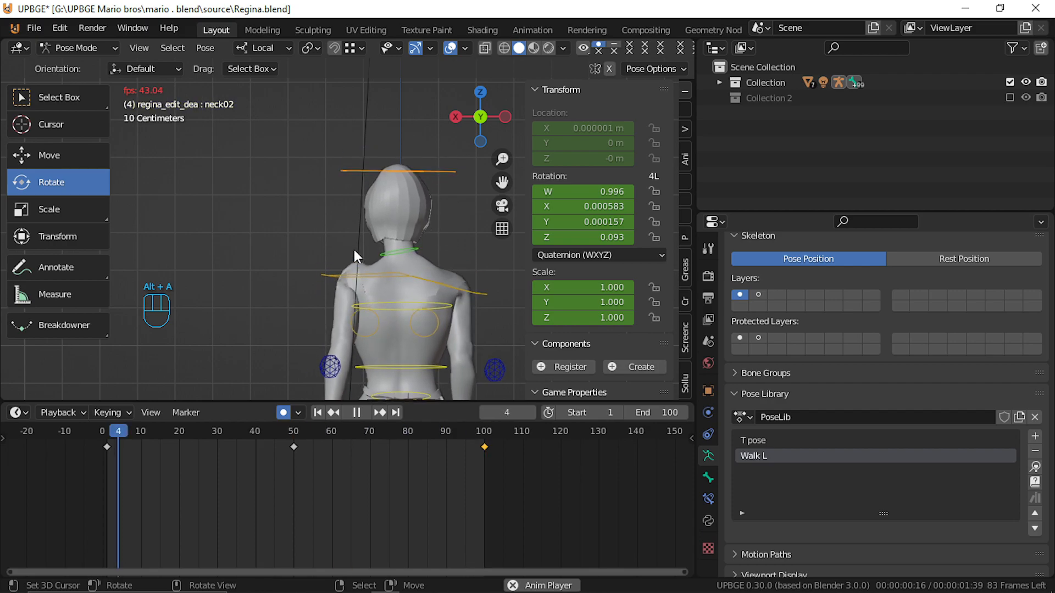
{"action": "middle_click_drag", "start_coordinate": [351, 251], "coordinate": [64, 226]}
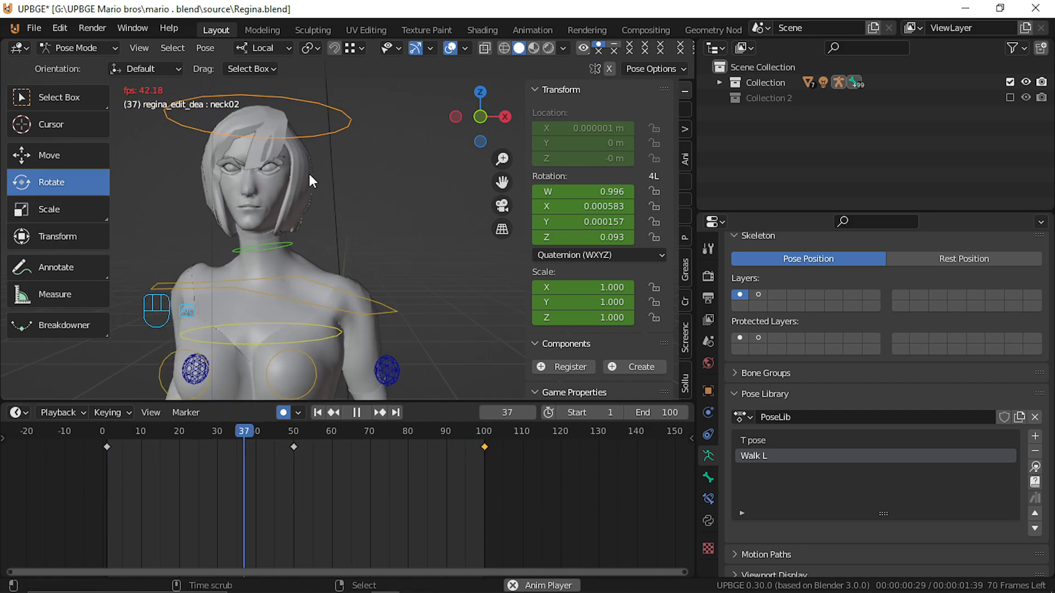
{"action": "key", "text": "alt+h"}
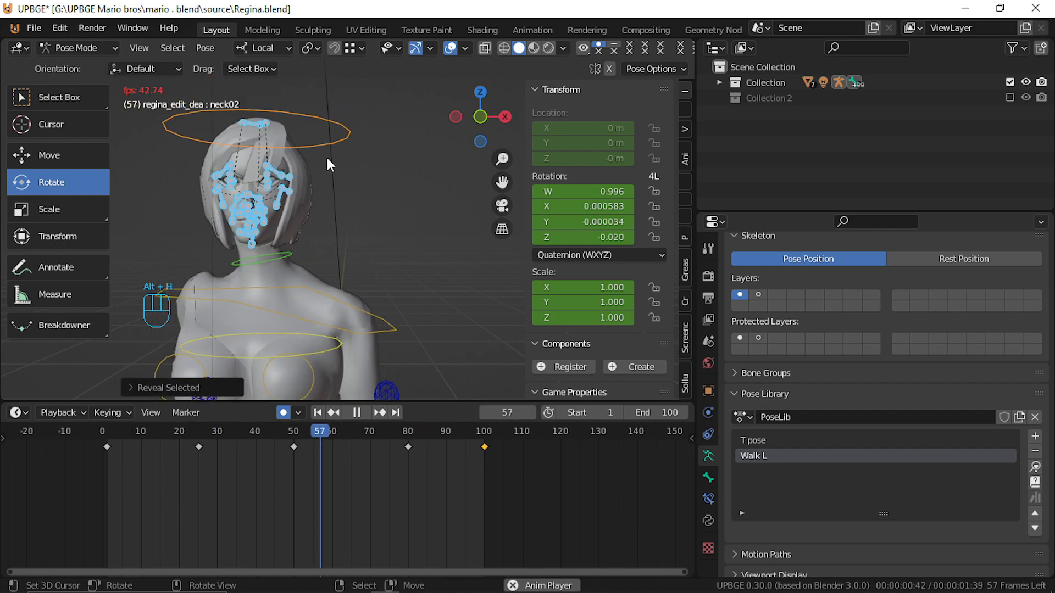
{"action": "key", "text": "ctrl+Tab"}
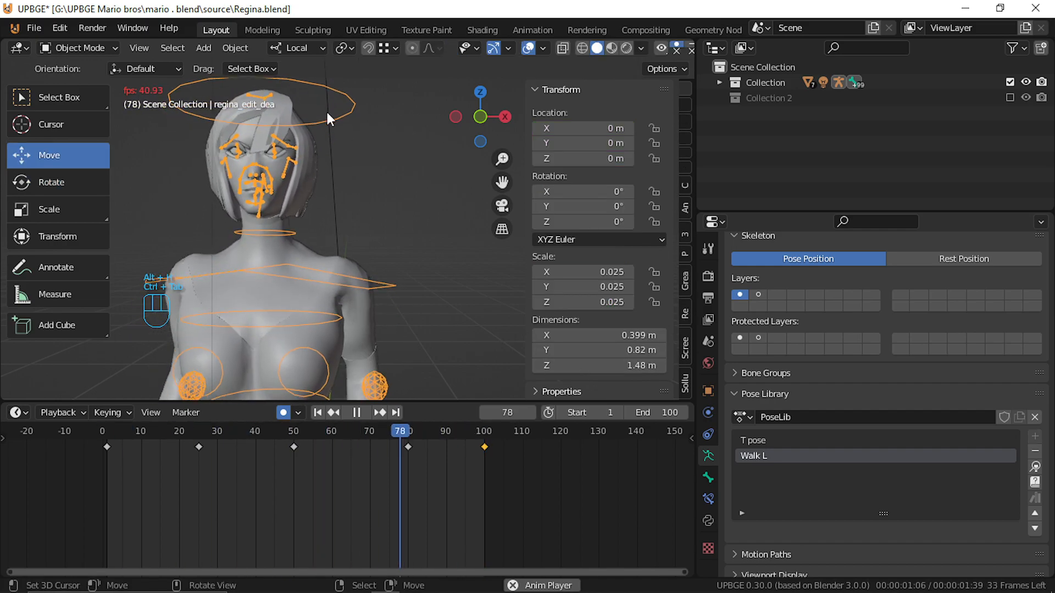
{"action": "key", "text": "ctrl+Tab"}
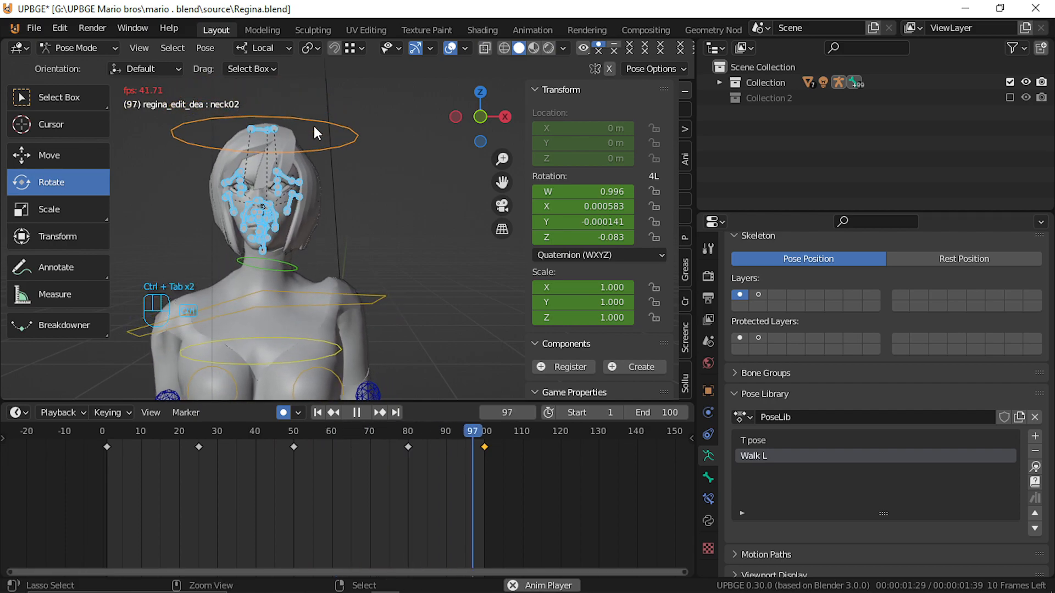
{"action": "key", "text": "alt+a"}
{"action": "left_click_drag", "start_coordinate": [192, 479], "coordinate": [107, 489]}
Try rotating the special05_L bone at the top of the head.
{"action": "left_click", "coordinate": [276, 139]}
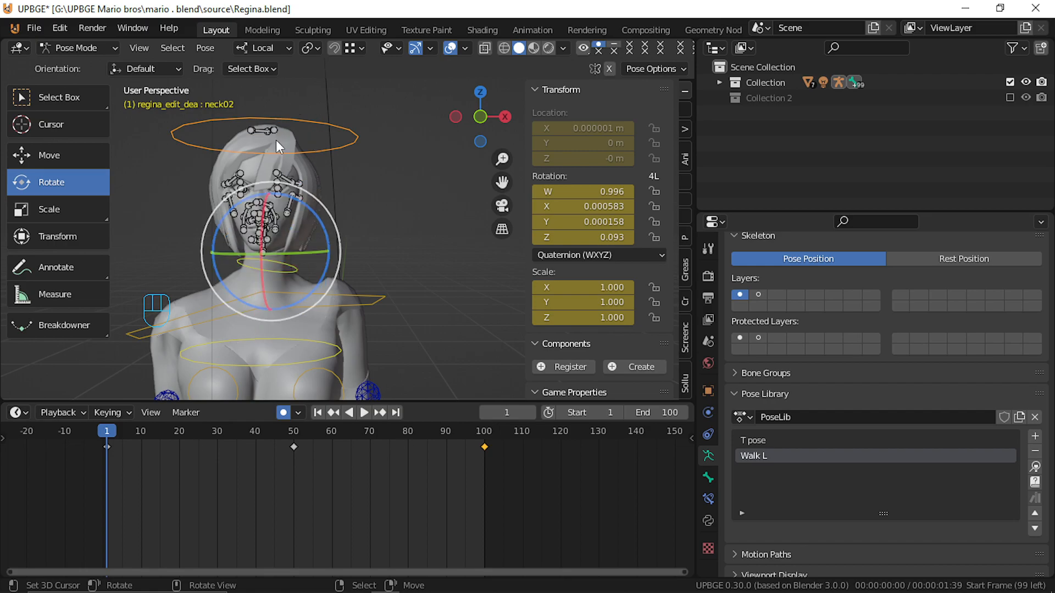
{"action": "left_click", "coordinate": [276, 129]}
{"action": "key", "text": "r"}
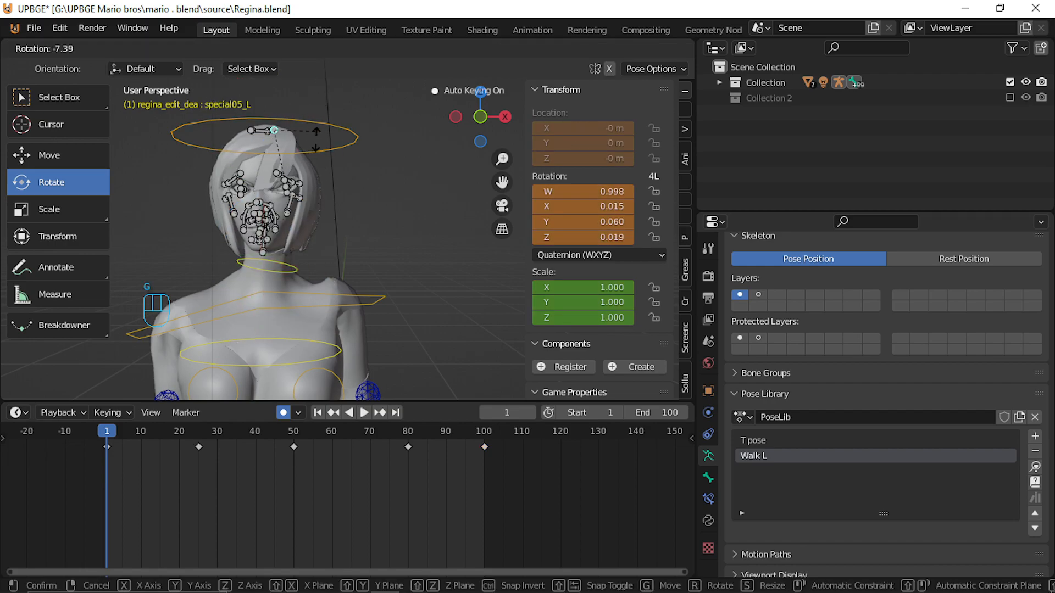
{"action": "right_click", "coordinate": [327, 143]}
Select the hair mesh in Object Mode and add a basis shape key plus a second shape key to it.
{"action": "middle_click_drag", "start_coordinate": [327, 143], "coordinate": [357, 226]}
{"action": "key", "text": "ctrl+Tab"}
{"action": "left_click", "coordinate": [288, 224]}
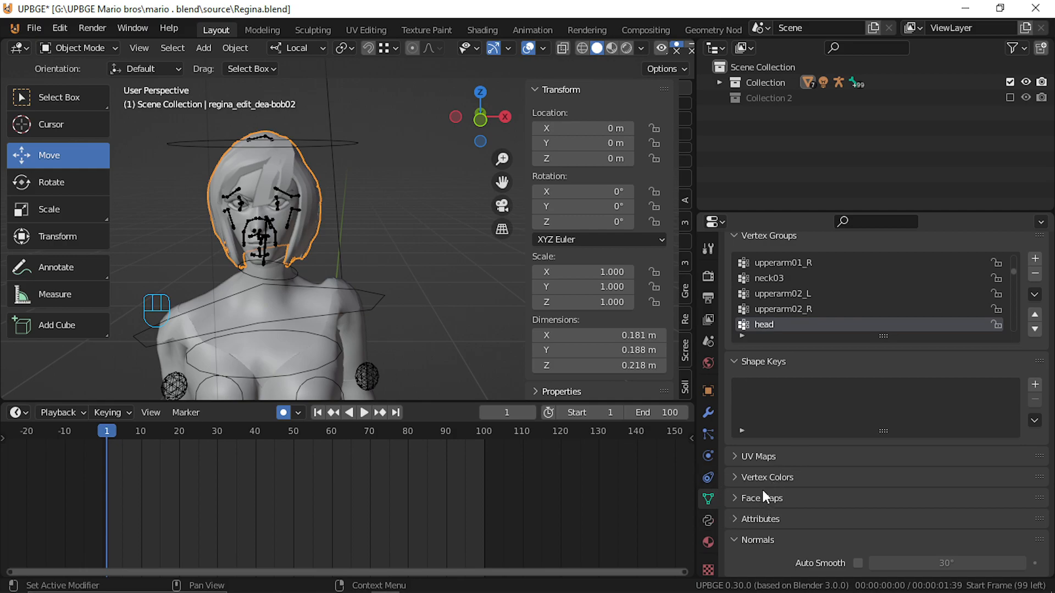
{"action": "scroll", "coordinate": [772, 468], "scroll_direction": "down", "scroll_amount": 10}
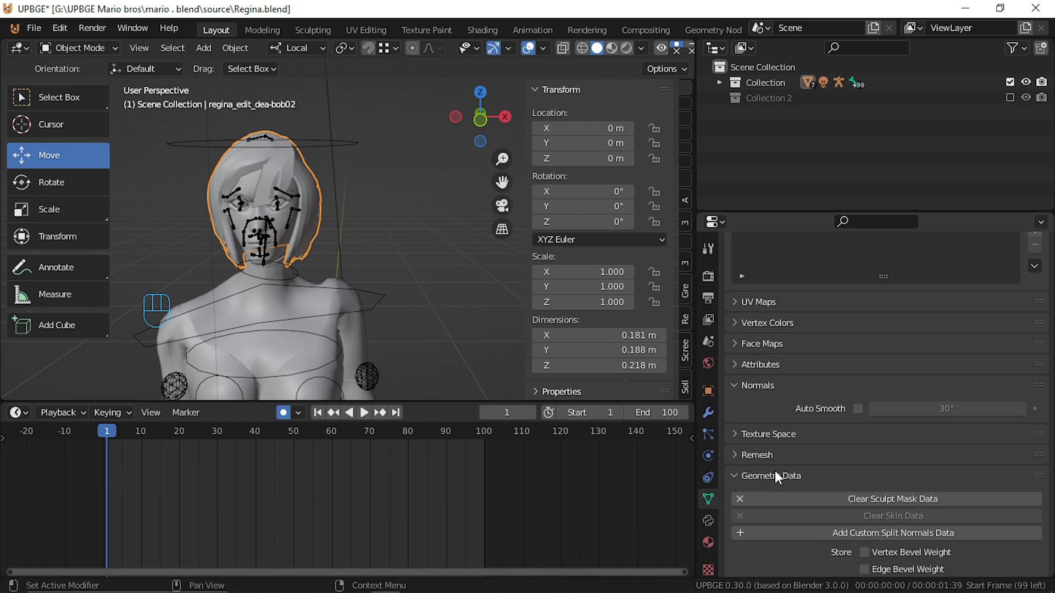
{"action": "scroll", "coordinate": [780, 311], "scroll_direction": "down", "scroll_amount": 1}
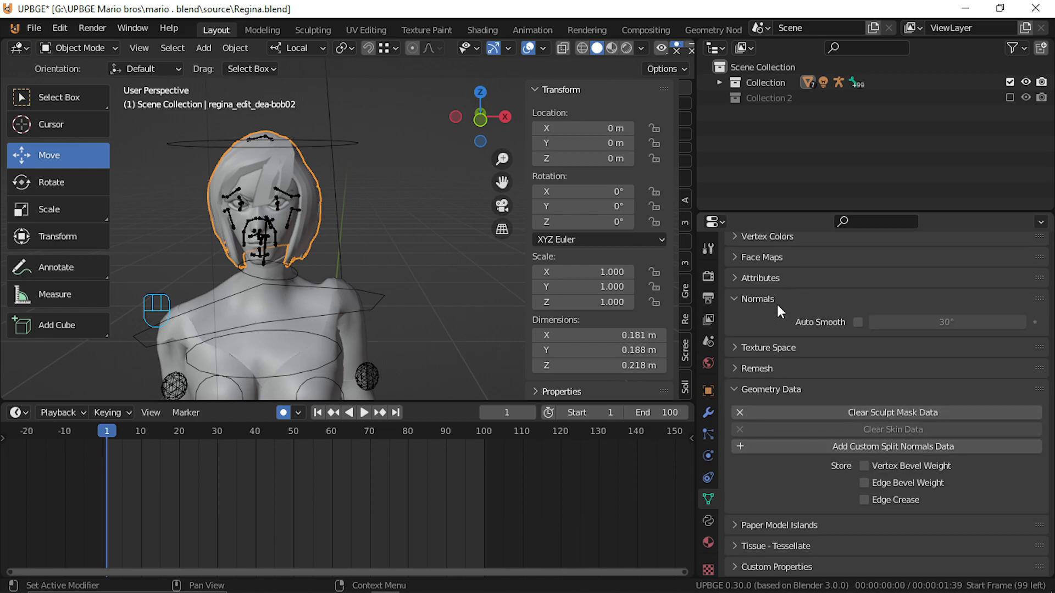
{"action": "scroll", "coordinate": [858, 362], "scroll_direction": "up", "scroll_amount": 4}
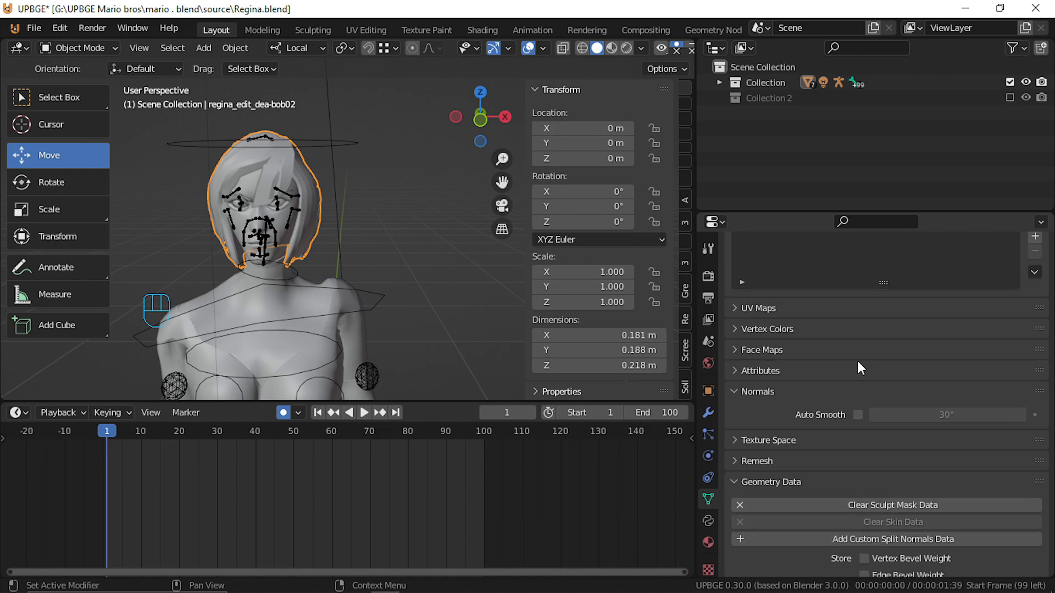
{"action": "scroll", "coordinate": [782, 364], "scroll_direction": "up", "scroll_amount": 5}
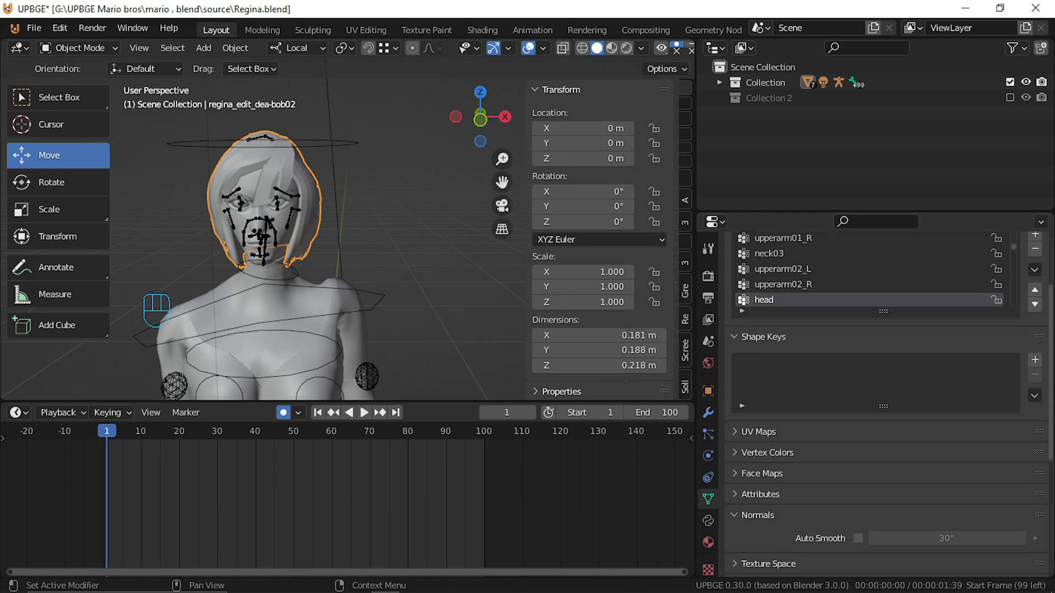
{"action": "left_click", "coordinate": [1036, 360]}
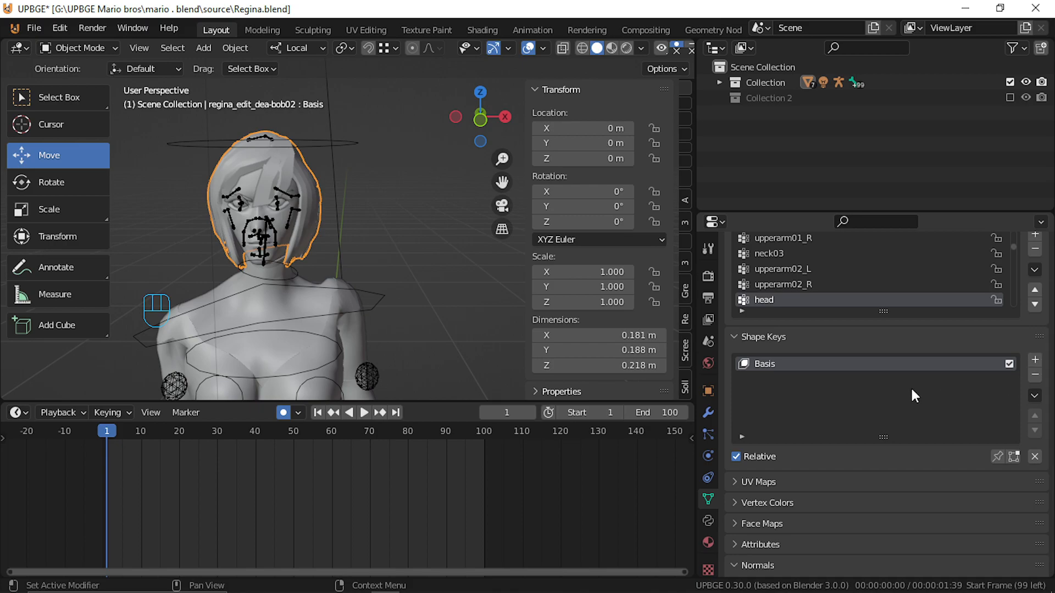
{"action": "left_click", "coordinate": [1035, 361]}
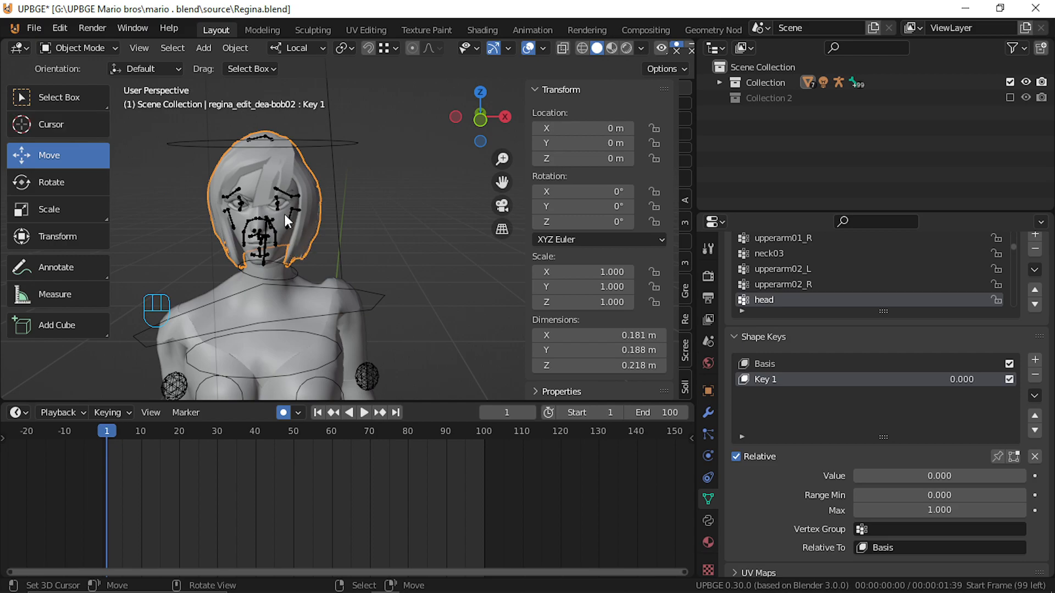
Try shifting the hair with the Grab brush in Sculpt Mode, undo the strokes, and return to Object Mode.
{"action": "left_click_drag", "start_coordinate": [137, 488], "coordinate": [107, 479]}
{"action": "left_click", "coordinate": [81, 51]}
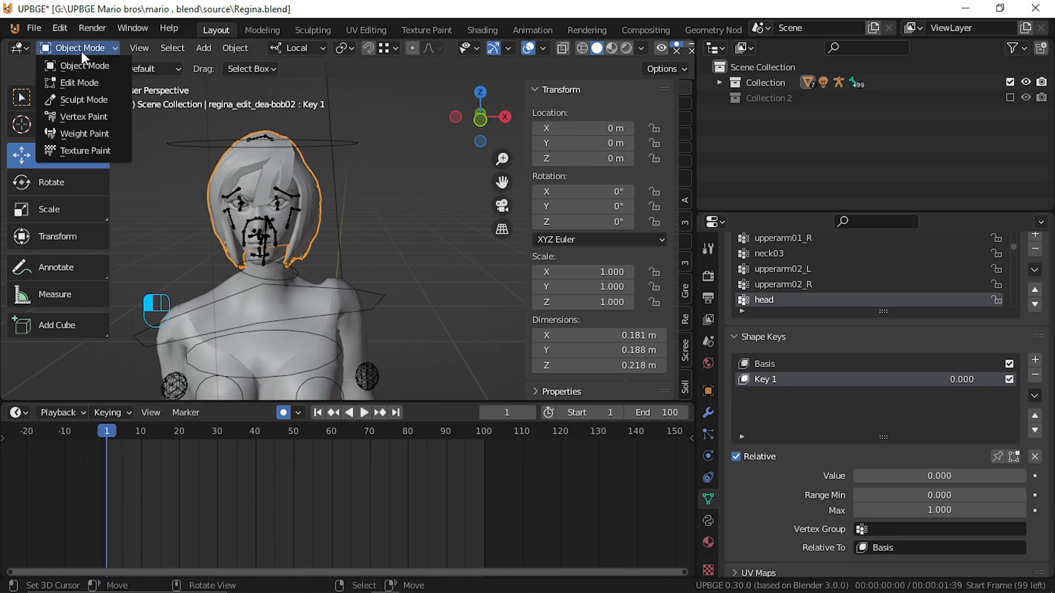
{"action": "left_click", "coordinate": [85, 101]}
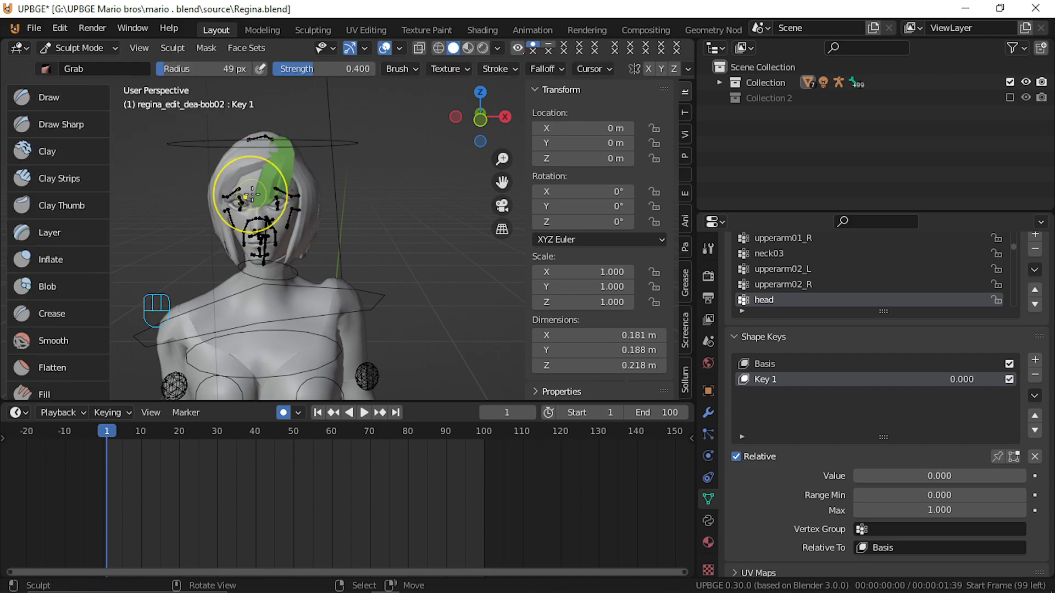
{"action": "left_click_drag", "start_coordinate": [268, 194], "coordinate": [298, 194]}
{"action": "left_click_drag", "start_coordinate": [310, 247], "coordinate": [350, 247]}
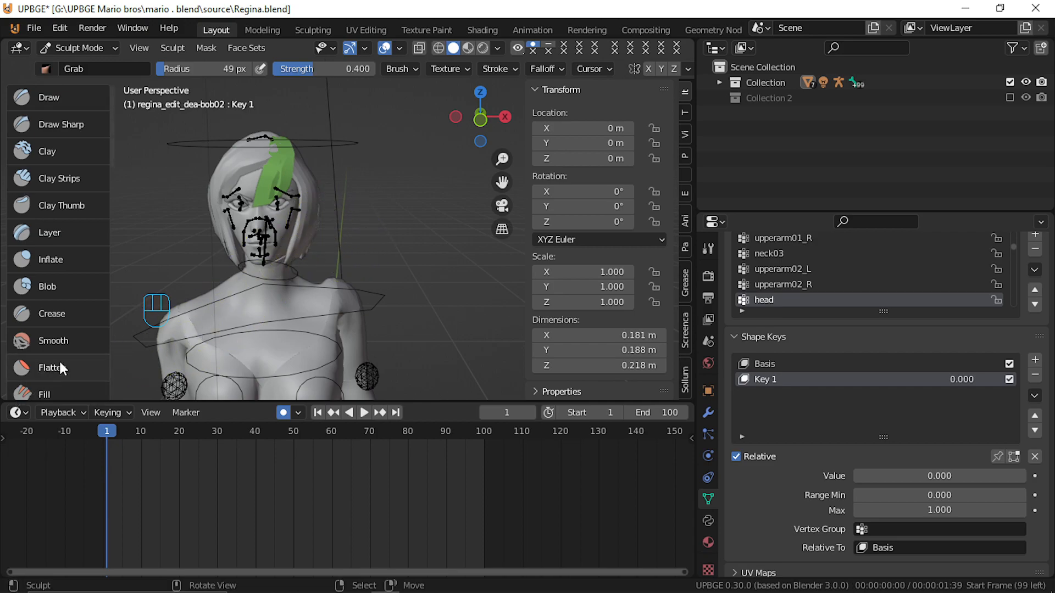
{"action": "key", "text": "ctrl+z"}
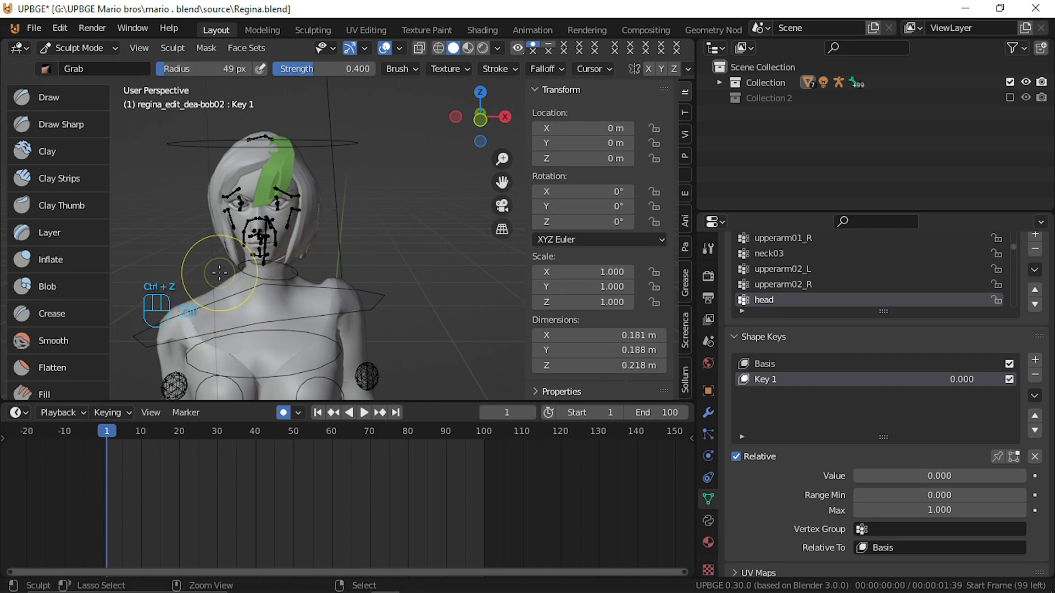
{"action": "left_click", "coordinate": [90, 52]}
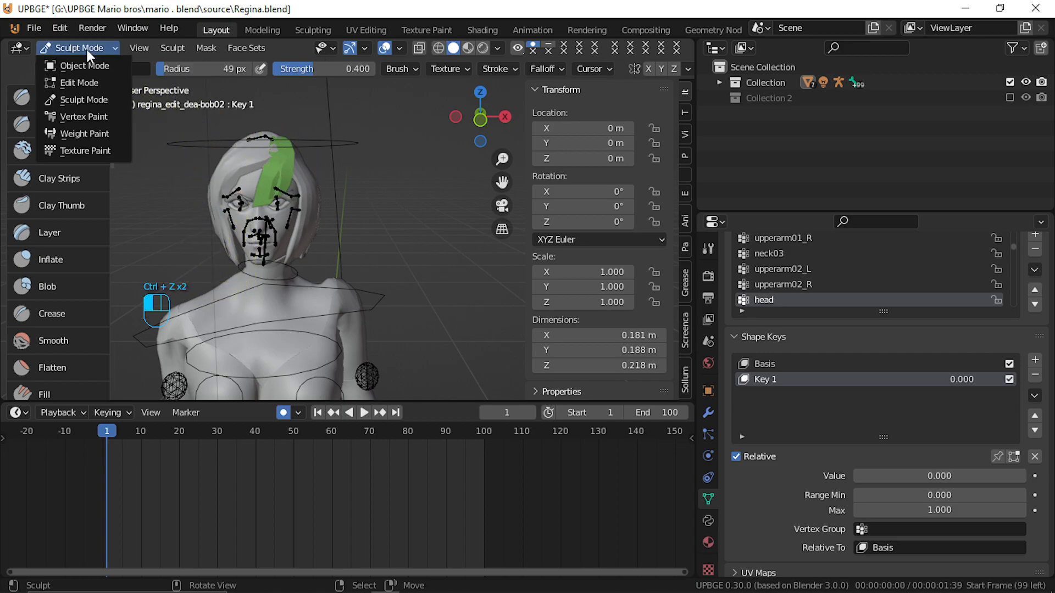
{"action": "left_click", "coordinate": [88, 60]}
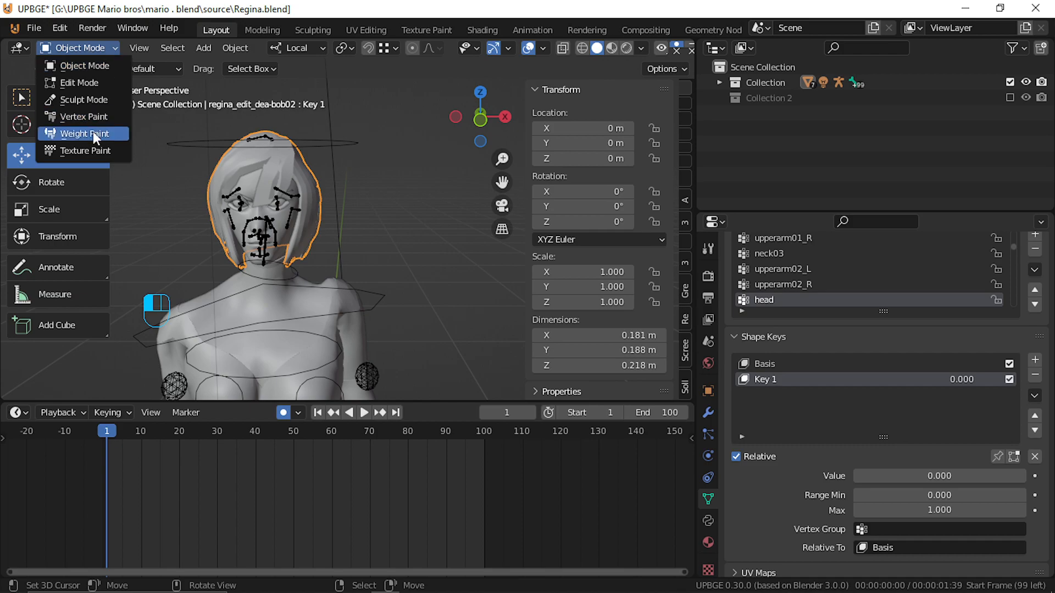
In Sculpt Mode, set Key 1's value to 1.000 and pull the hair leftward as seen from the front with the Grab brush.
{"action": "left_click", "coordinate": [98, 100]}
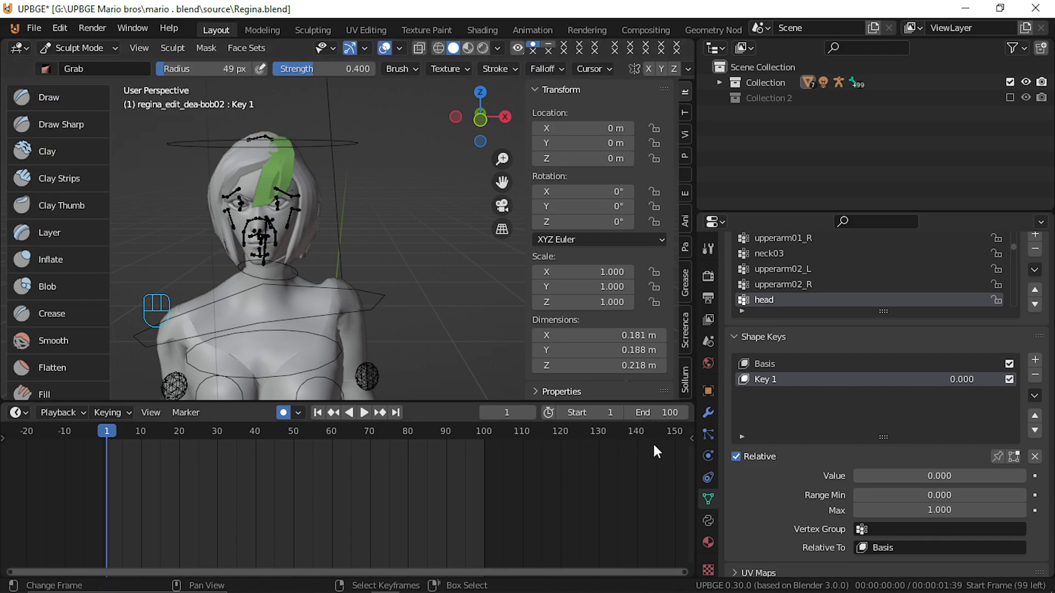
{"action": "left_click_drag", "start_coordinate": [909, 476], "coordinate": [1022, 476]}
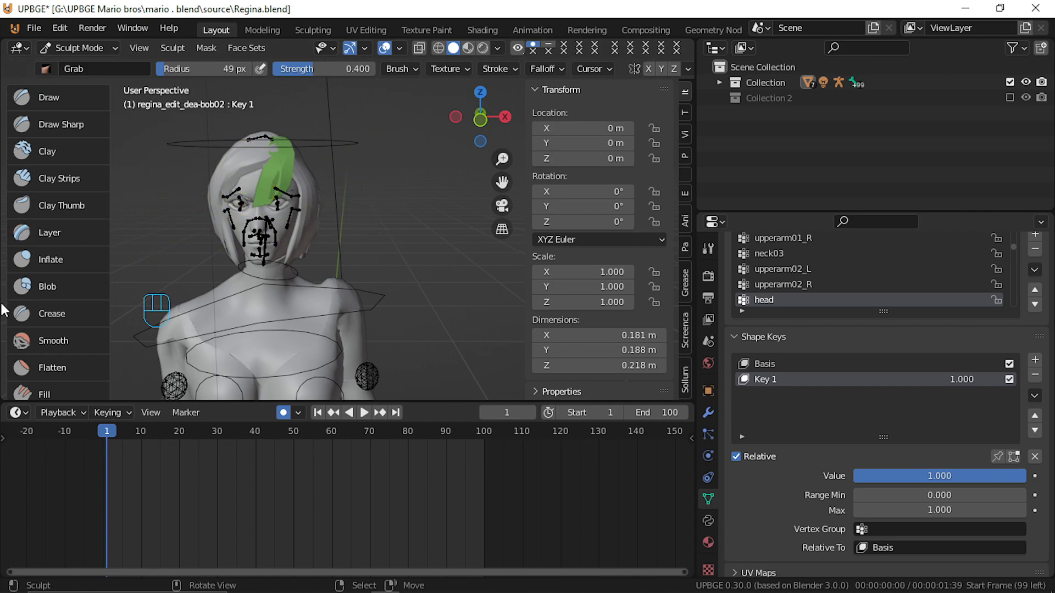
{"action": "scroll", "coordinate": [57, 360], "scroll_direction": "down", "scroll_amount": 5}
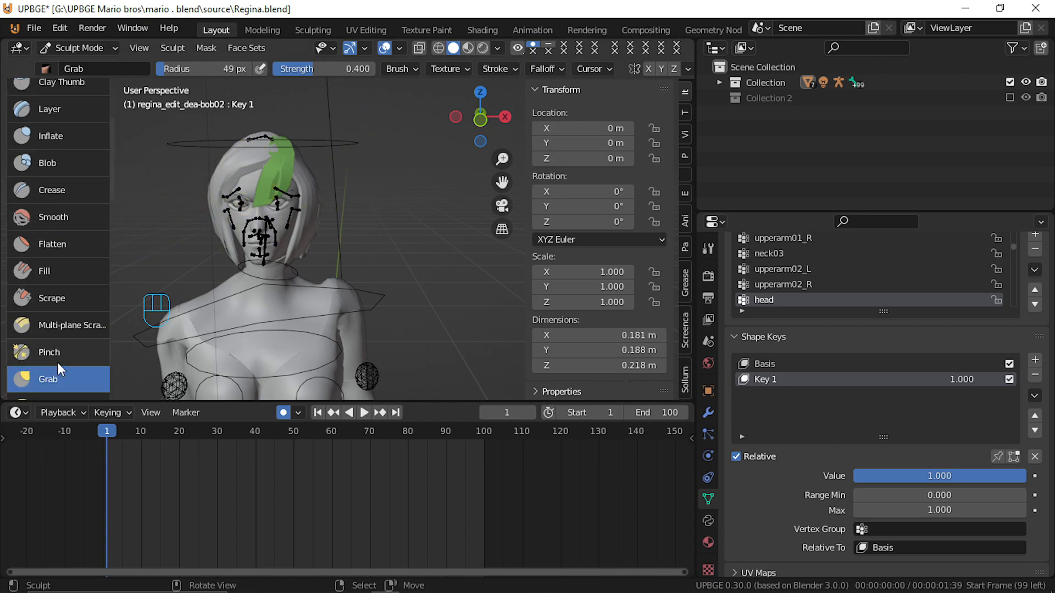
{"action": "mouse_move", "coordinate": [263, 189]}
{"action": "left_mouse_down"}
{"action": "mouse_move", "coordinate": [253, 193]}
{"action": "mouse_move", "coordinate": [295, 255]}
{"action": "mouse_move", "coordinate": [236, 256]}
{"action": "left_mouse_up"}
{"action": "middle_click_drag", "start_coordinate": [237, 256], "coordinate": [412, 264]}
{"action": "mouse_move", "coordinate": [403, 257]}
{"action": "left_mouse_down"}
{"action": "mouse_move", "coordinate": [394, 249]}
{"action": "mouse_move", "coordinate": [407, 239]}
{"action": "mouse_move", "coordinate": [457, 243]}
{"action": "mouse_move", "coordinate": [477, 224]}
{"action": "left_mouse_up"}
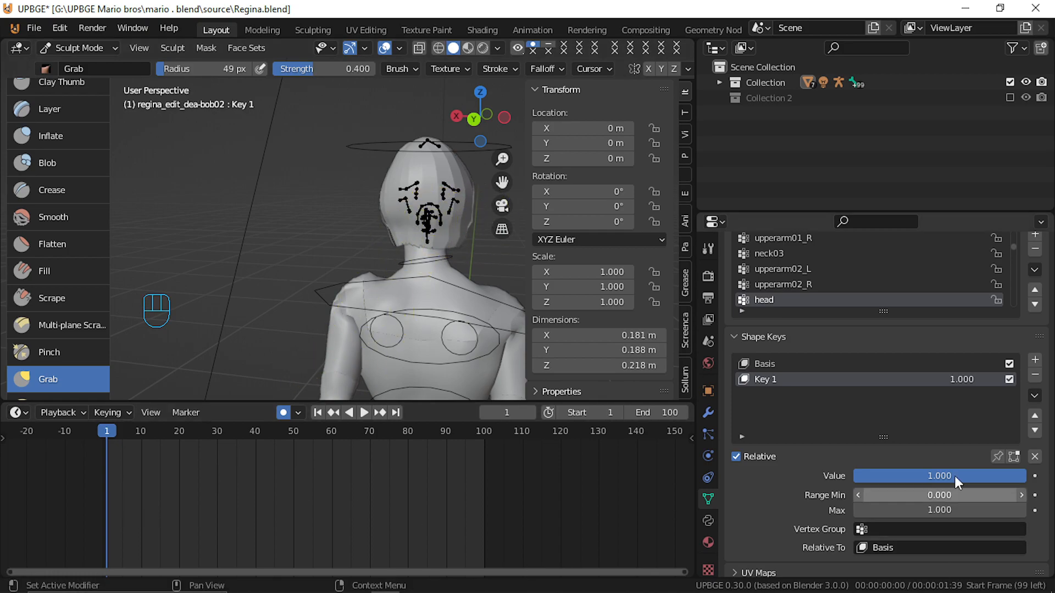
{"action": "middle_click_drag", "start_coordinate": [376, 248], "coordinate": [92, 239]}
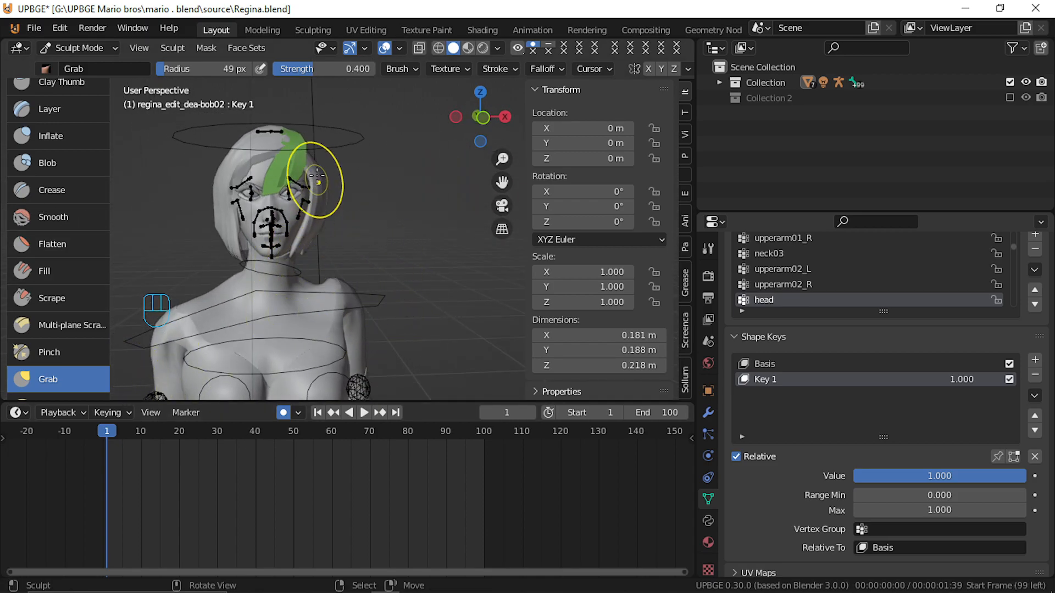
{"action": "left_click_drag", "start_coordinate": [303, 142], "coordinate": [296, 147]}
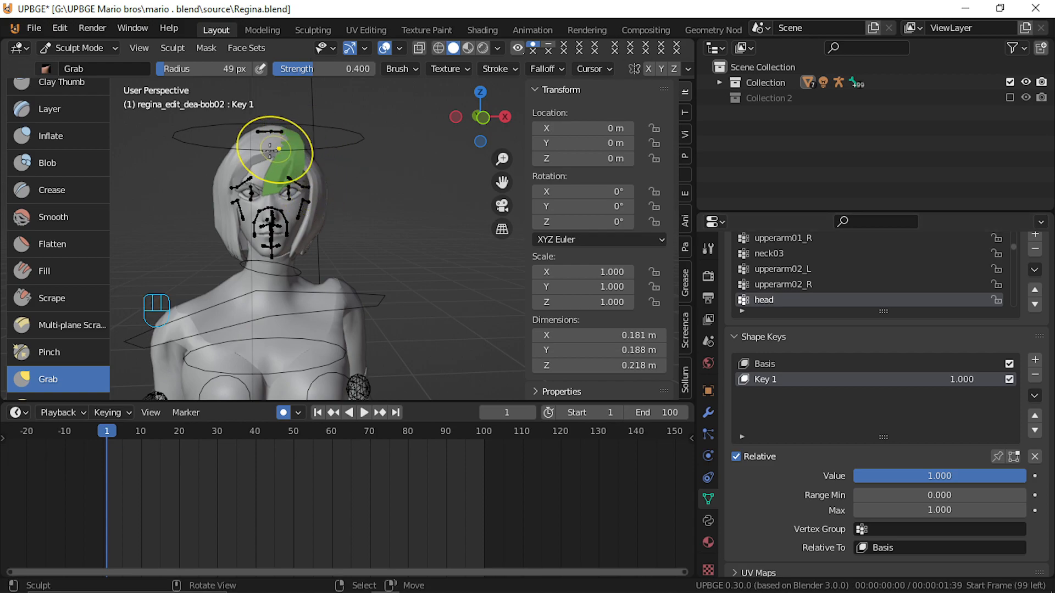
{"action": "mouse_move", "coordinate": [233, 242]}
{"action": "left_mouse_down"}
{"action": "mouse_move", "coordinate": [231, 265]}
{"action": "mouse_move", "coordinate": [236, 249]}
{"action": "left_mouse_up"}
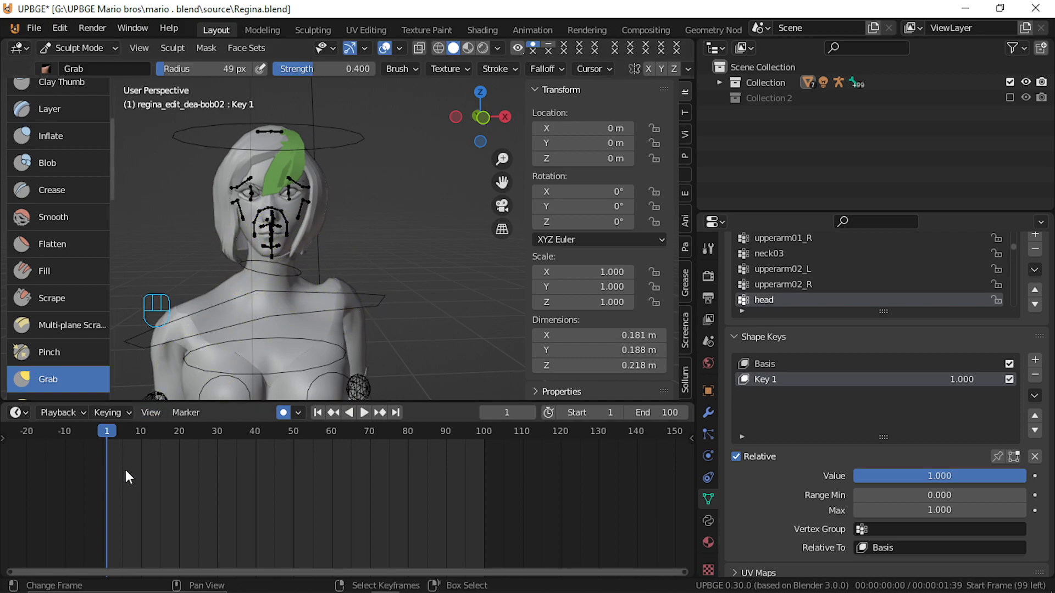
Reset Key 1's value to 0.000, rename the shape key as l, and add another shape key.
{"action": "left_click_drag", "start_coordinate": [967, 478], "coordinate": [853, 483]}
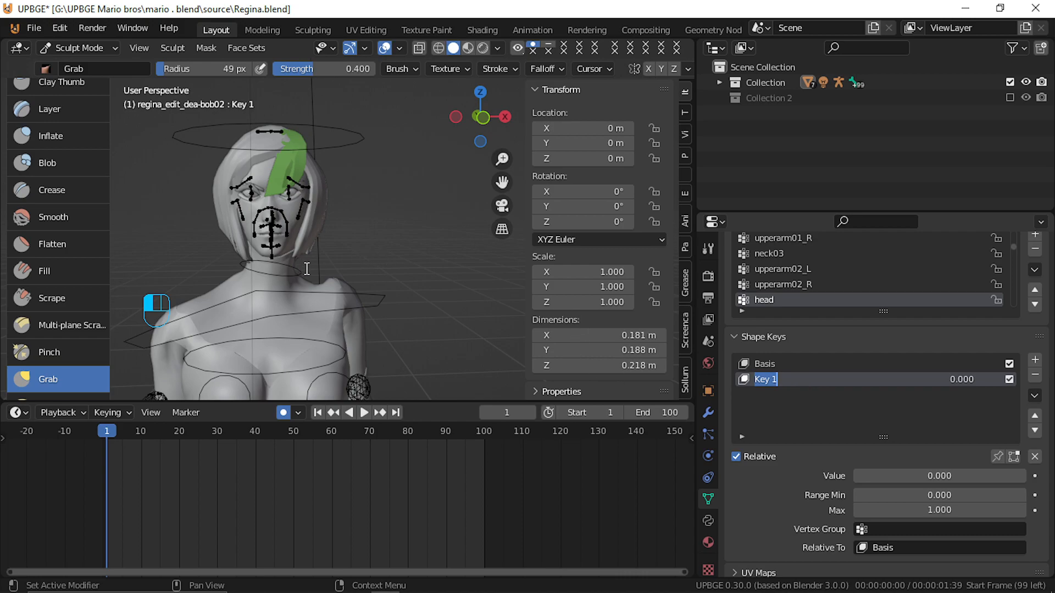
{"action": "left_click", "coordinate": [1029, 360]}
{"action": "left_click", "coordinate": [1036, 361]}
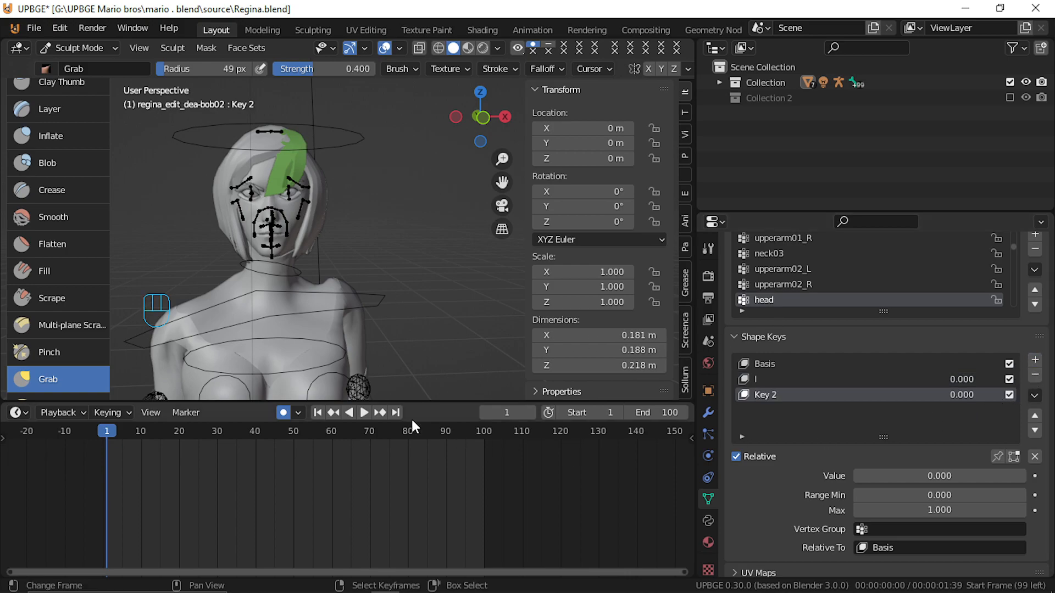
At frame 40, set Key 2's value to 1.000 and pull the hair rightward as seen from the front with the Grab brush.
{"action": "key", "text": "space"}
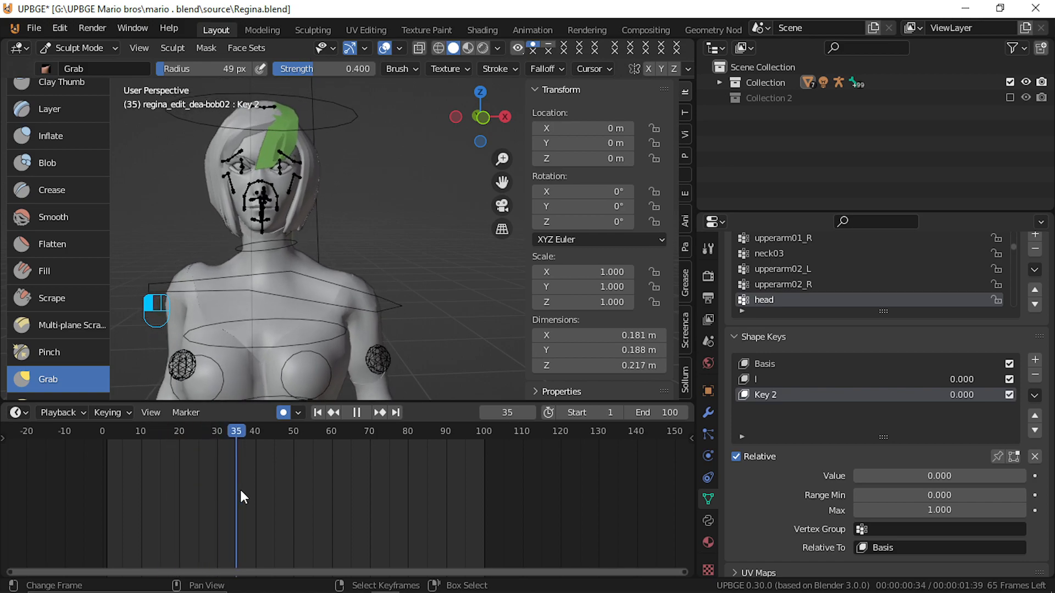
{"action": "key", "text": "space"}
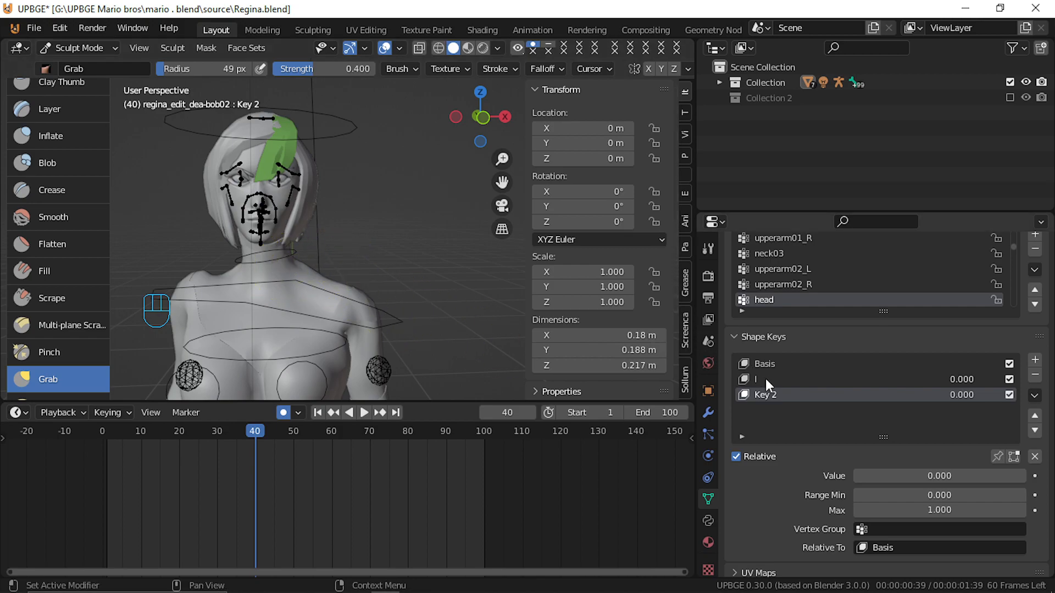
{"action": "left_click", "coordinate": [948, 459]}
{"action": "left_click_drag", "start_coordinate": [939, 476], "coordinate": [1023, 476]}
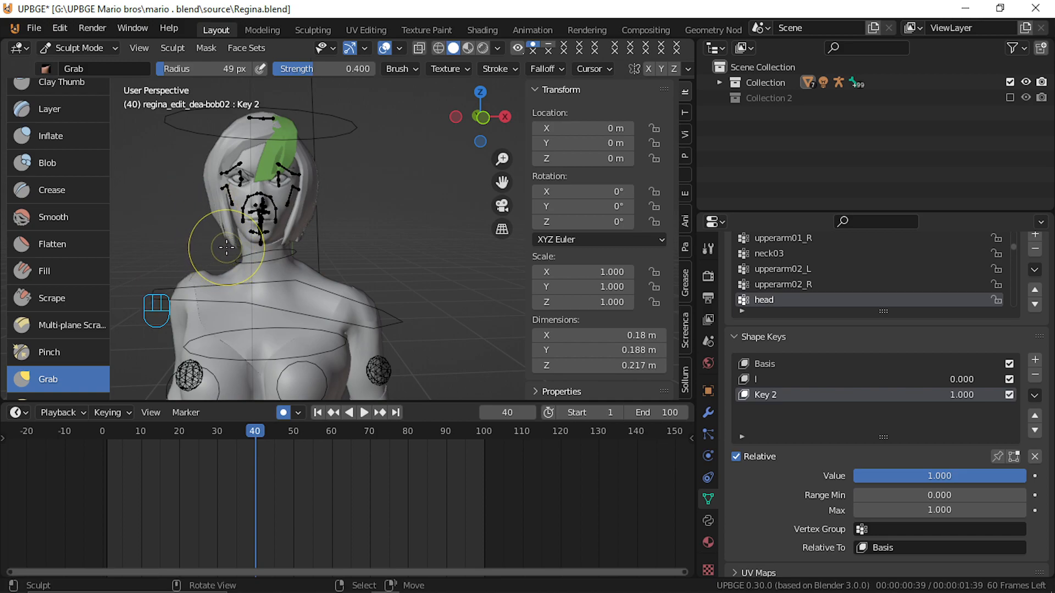
{"action": "mouse_move", "coordinate": [226, 244]}
{"action": "left_mouse_down"}
{"action": "mouse_move", "coordinate": [314, 237]}
{"action": "mouse_move", "coordinate": [299, 226]}
{"action": "mouse_move", "coordinate": [279, 165]}
{"action": "mouse_move", "coordinate": [262, 180]}
{"action": "mouse_move", "coordinate": [301, 126]}
{"action": "mouse_move", "coordinate": [314, 175]}
{"action": "left_mouse_up"}
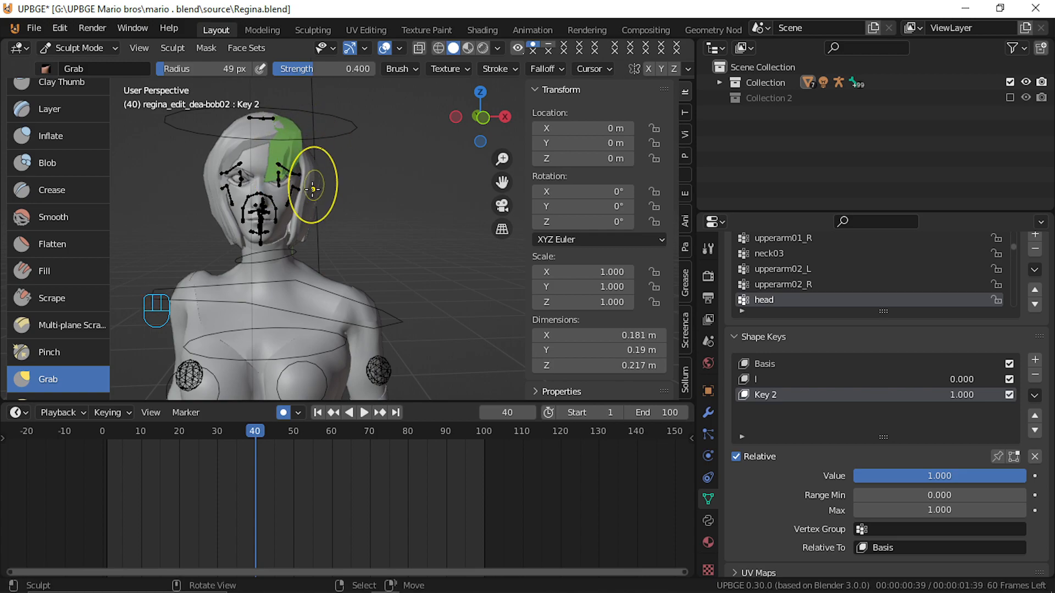
{"action": "middle_click_drag", "start_coordinate": [344, 244], "coordinate": [104, 240]}
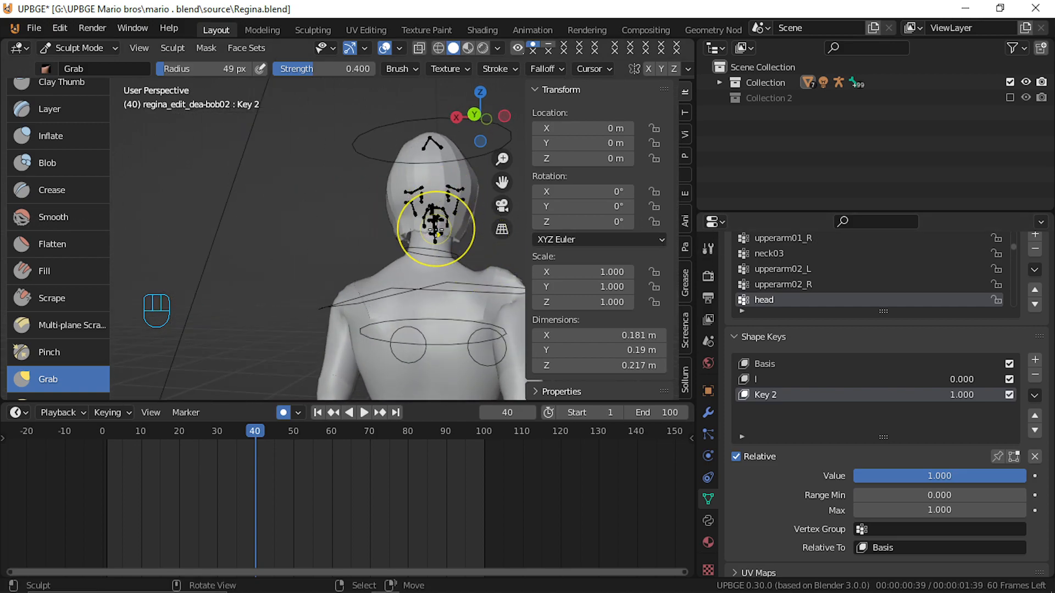
{"action": "mouse_move", "coordinate": [452, 205]}
{"action": "left_mouse_down"}
{"action": "mouse_move", "coordinate": [407, 234]}
{"action": "mouse_move", "coordinate": [459, 236]}
{"action": "left_mouse_up"}
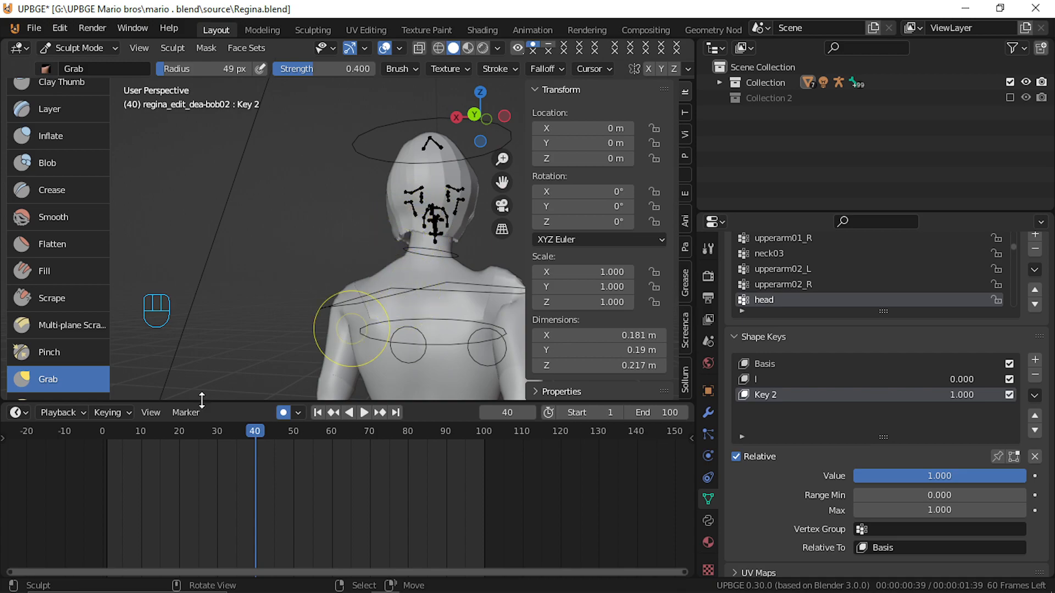
Reset Key 2's value to 0.000, return to frame 1, and rename Key 2 as r.
{"action": "left_click_drag", "start_coordinate": [956, 477], "coordinate": [781, 477]}
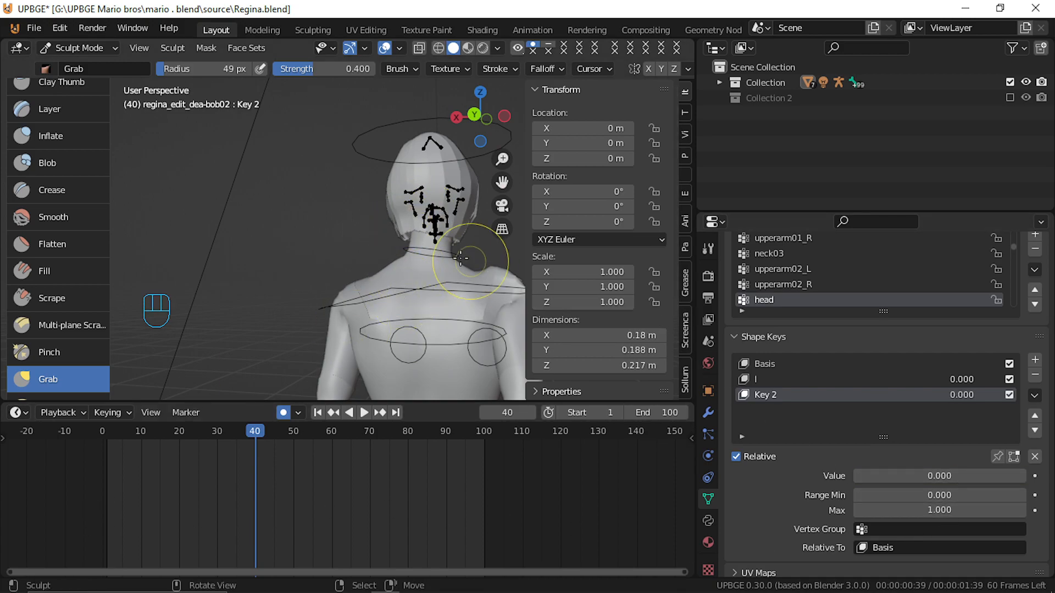
{"action": "middle_click_drag", "start_coordinate": [312, 233], "coordinate": [21, 253]}
{"action": "left_click_drag", "start_coordinate": [230, 505], "coordinate": [108, 496]}
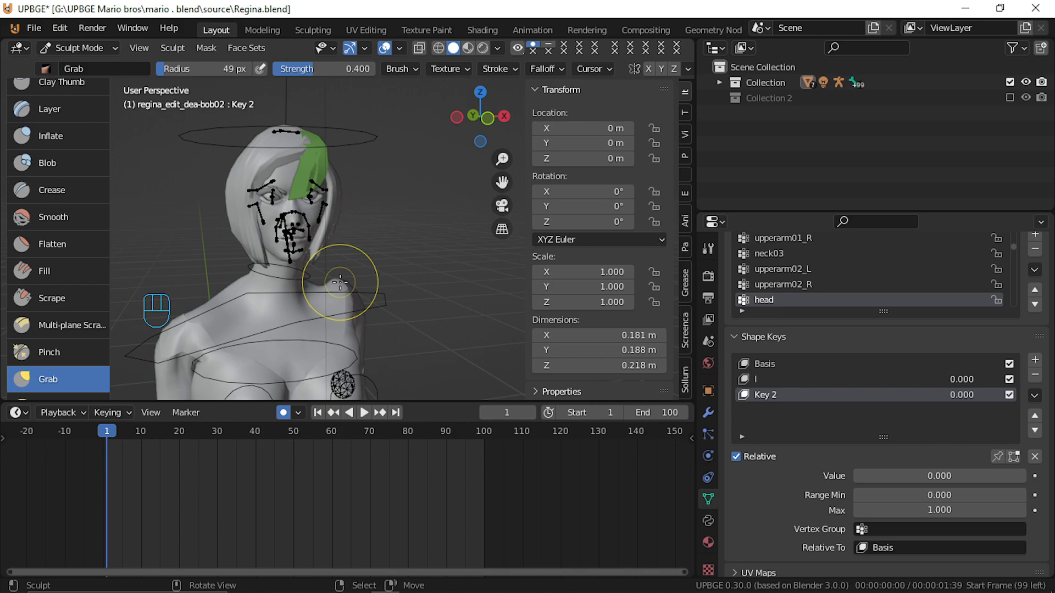
{"action": "middle_click_drag", "start_coordinate": [342, 242], "coordinate": [302, 279]}
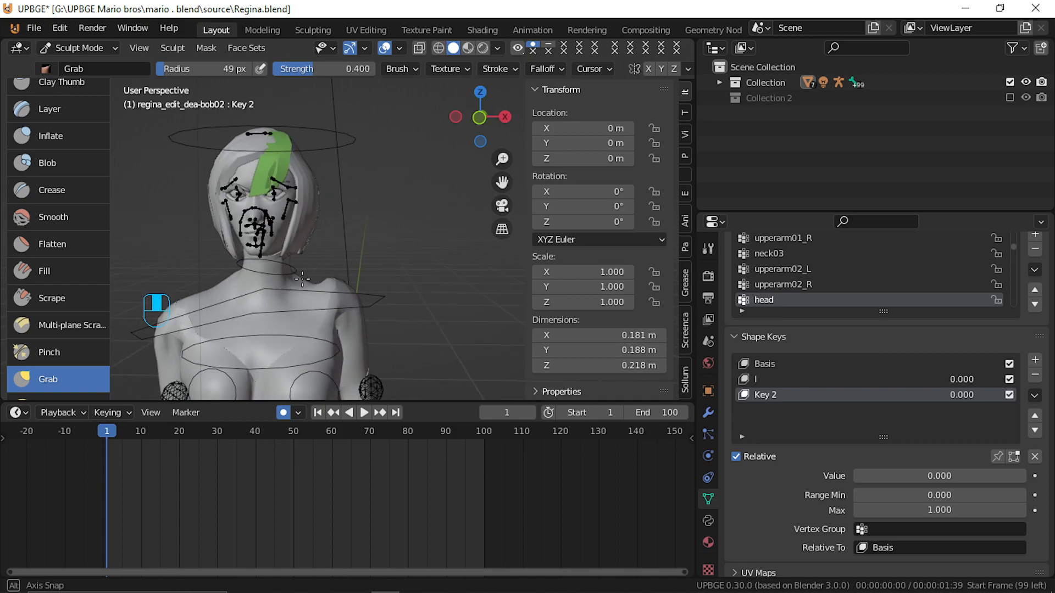
{"action": "left_click", "coordinate": [769, 379]}
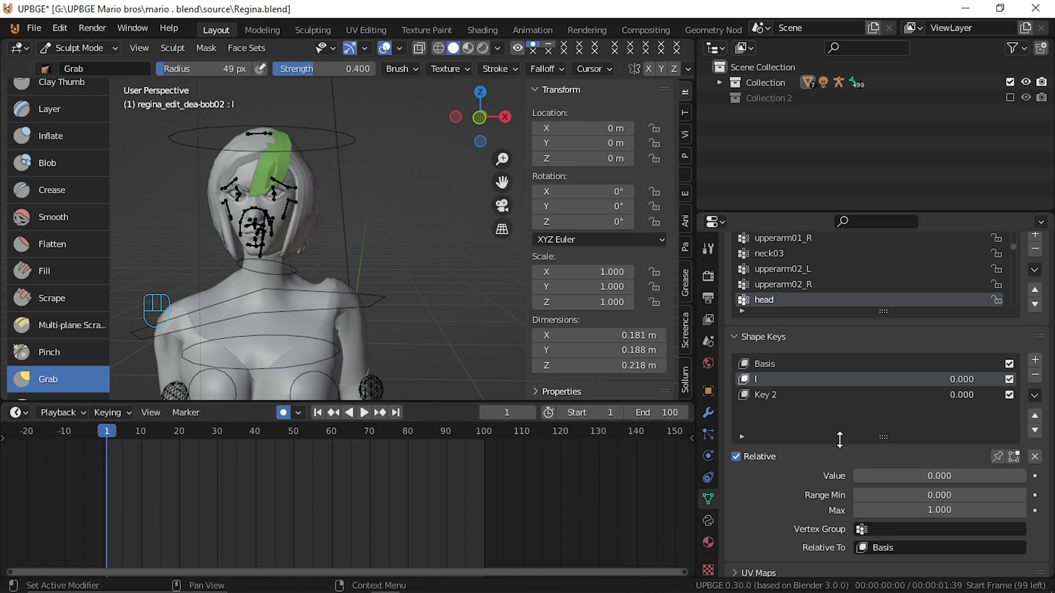
{"action": "double_click", "coordinate": [778, 395]}
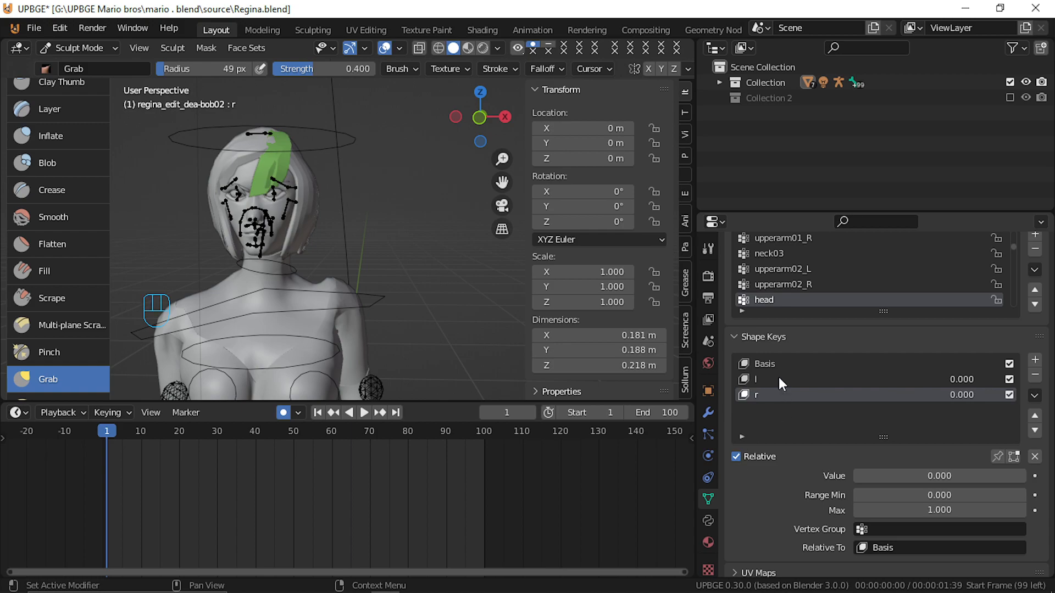
Keyframe the shape key l on frame 1 with a value of 1.000.
{"action": "left_click", "coordinate": [780, 379]}
{"action": "left_click", "coordinate": [910, 476]}
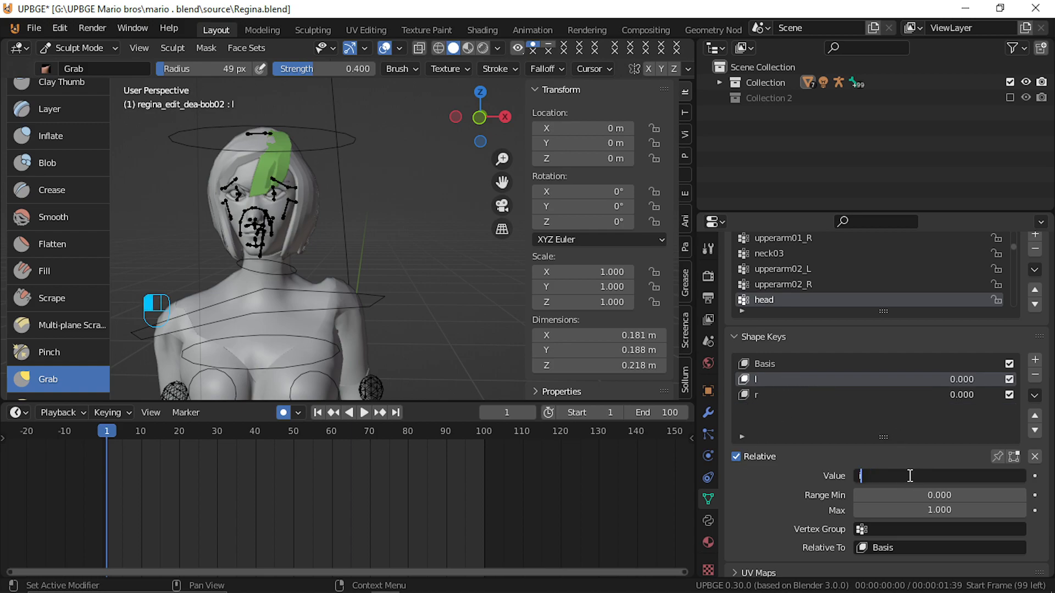
{"action": "key", "text": "Return"}
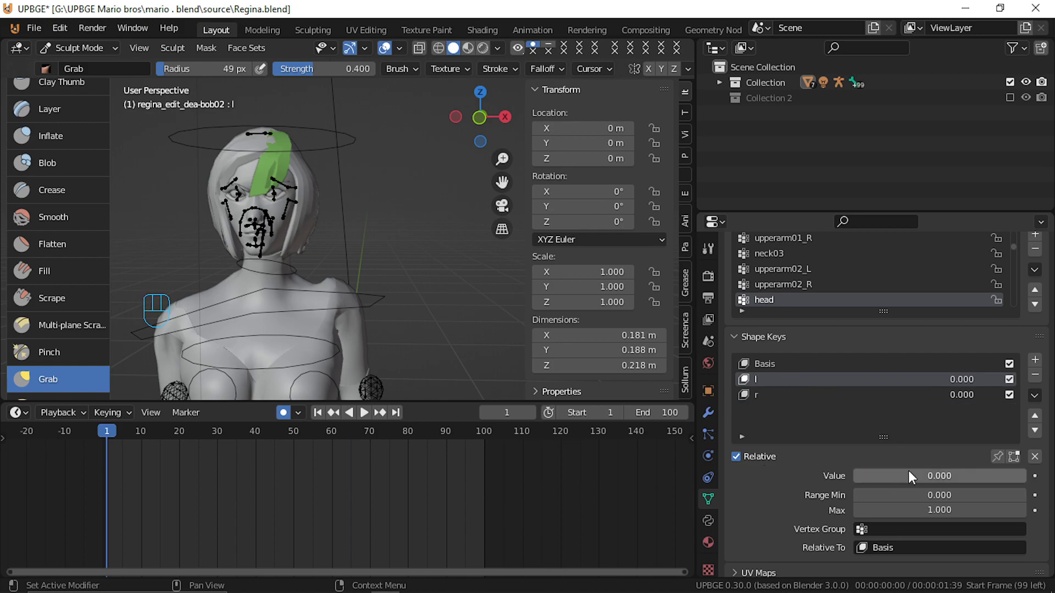
{"action": "key", "text": "i"}
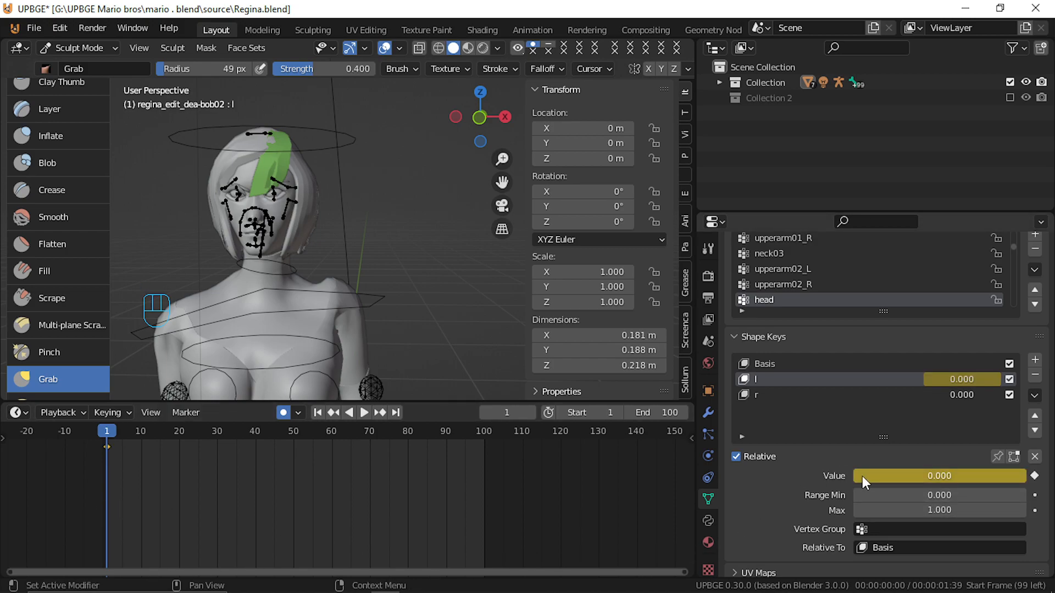
{"action": "left_click_drag", "start_coordinate": [862, 477], "coordinate": [1032, 477]}
{"action": "left_click", "coordinate": [1032, 476]}
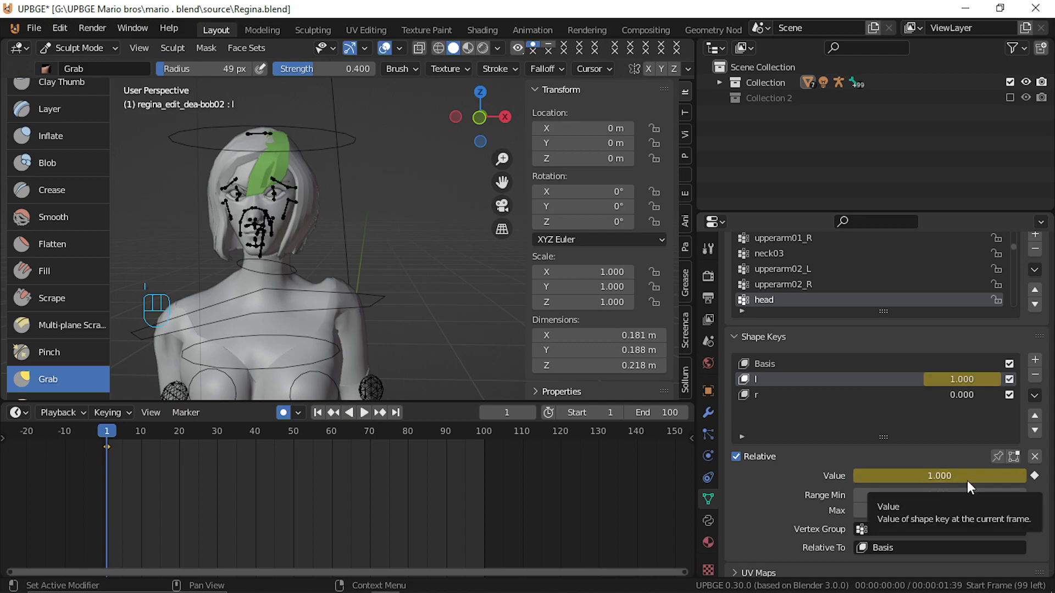
{"action": "key", "text": "i"}
{"action": "key", "text": "i"}
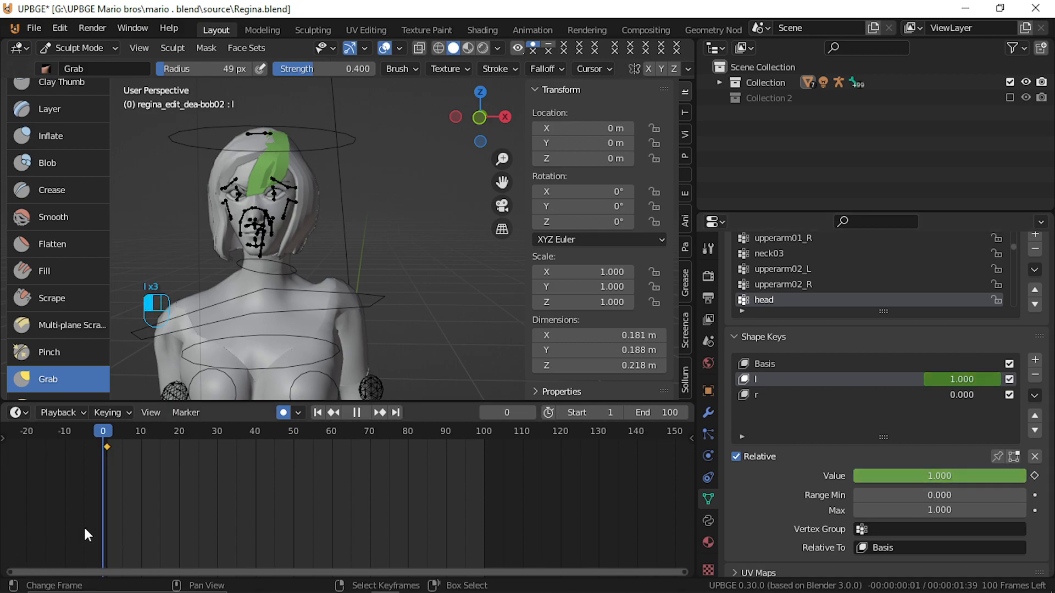
Play the walk cycle, stop at frame 30, and keyframe the shape key l there with a value of 0.000.
{"action": "key", "text": "space"}
{"action": "mouse_move", "coordinate": [211, 529]}
{"action": "left_mouse_down"}
{"action": "mouse_move", "coordinate": [230, 523]}
{"action": "mouse_move", "coordinate": [130, 518]}
{"action": "mouse_move", "coordinate": [216, 520]}
{"action": "left_mouse_up"}
{"action": "scroll", "coordinate": [344, 250], "scroll_direction": "down", "scroll_amount": 3}
{"action": "scroll", "coordinate": [344, 250], "scroll_direction": "down", "scroll_amount": 3}
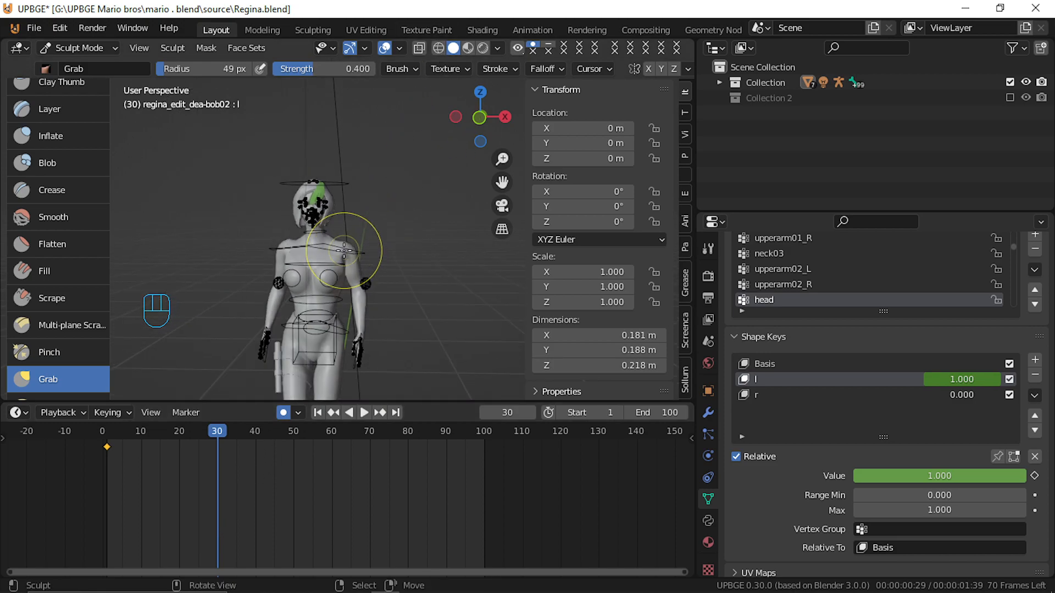
{"action": "middle_click_drag", "start_coordinate": [382, 277], "coordinate": [38, 309]}
{"action": "left_click_drag", "start_coordinate": [939, 476], "coordinate": [853, 473]}
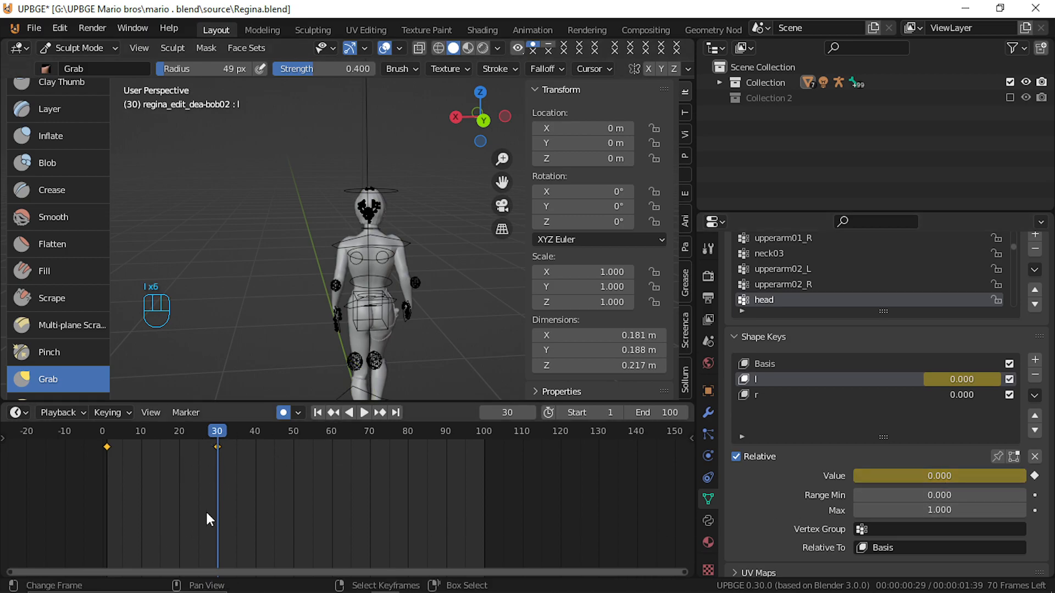
Play and scrub the walk cycle between frames 1 and 50, examining the body's sway to time the next hair pose.
{"action": "key", "text": "space"}
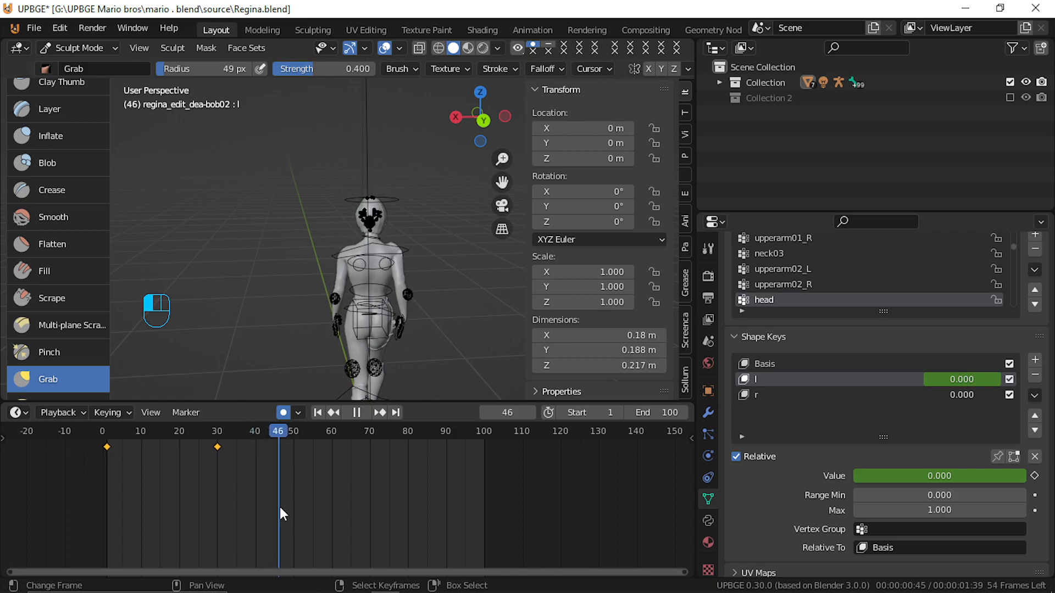
{"action": "left_click_drag", "start_coordinate": [279, 507], "coordinate": [289, 507]}
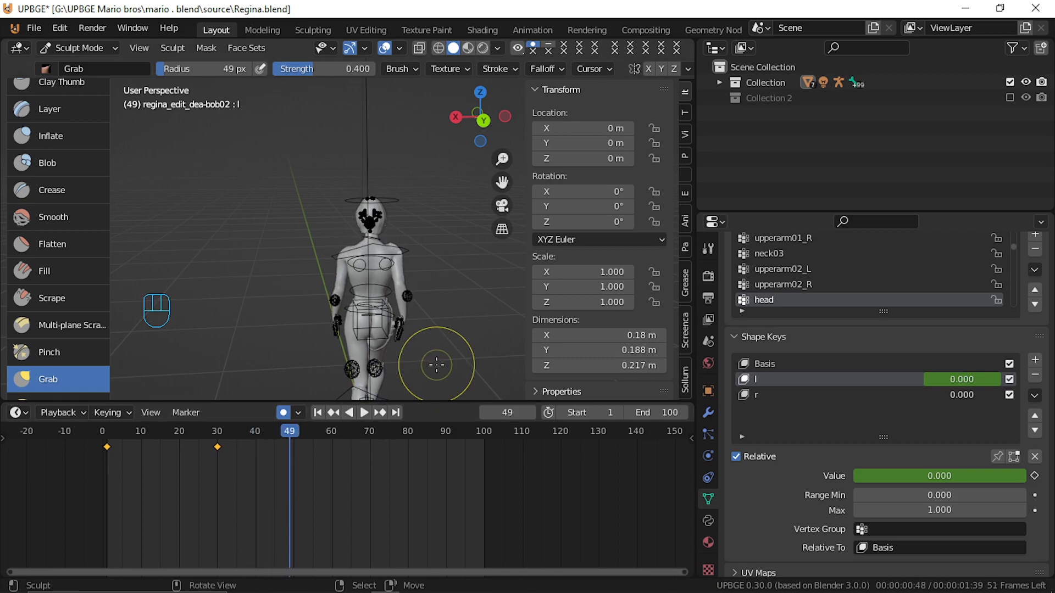
{"action": "middle_click_drag", "start_coordinate": [437, 364], "coordinate": [236, 214]}
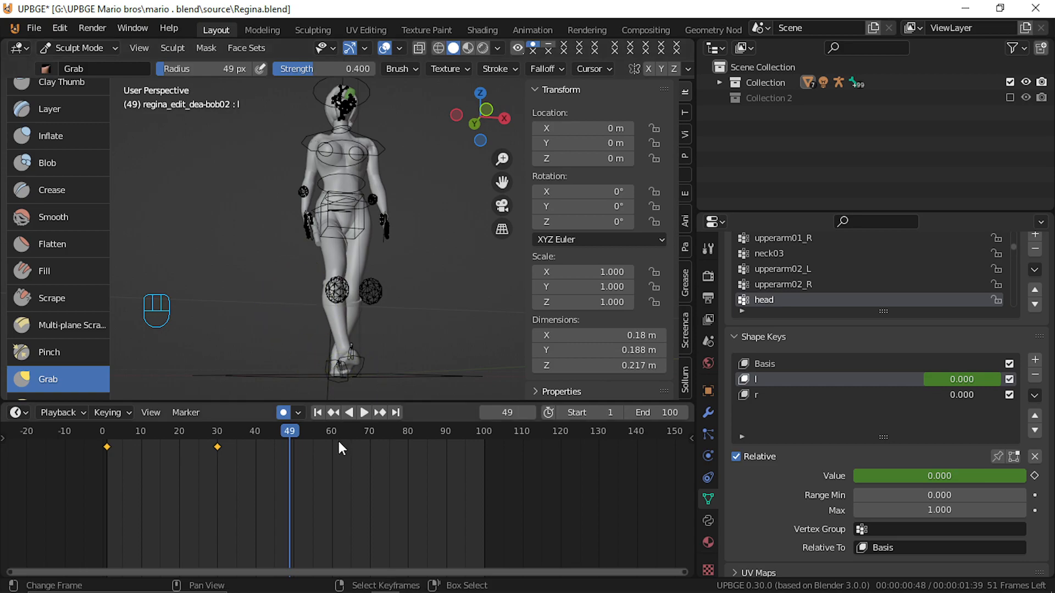
{"action": "left_click_drag", "start_coordinate": [338, 444], "coordinate": [227, 468]}
{"action": "key", "text": "space"}
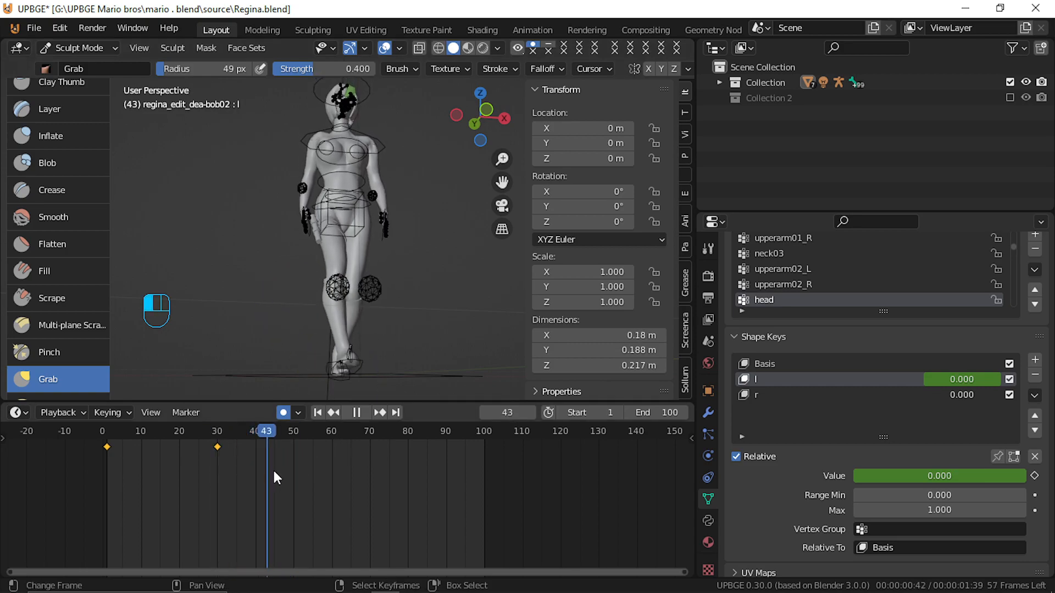
{"action": "key", "text": "space"}
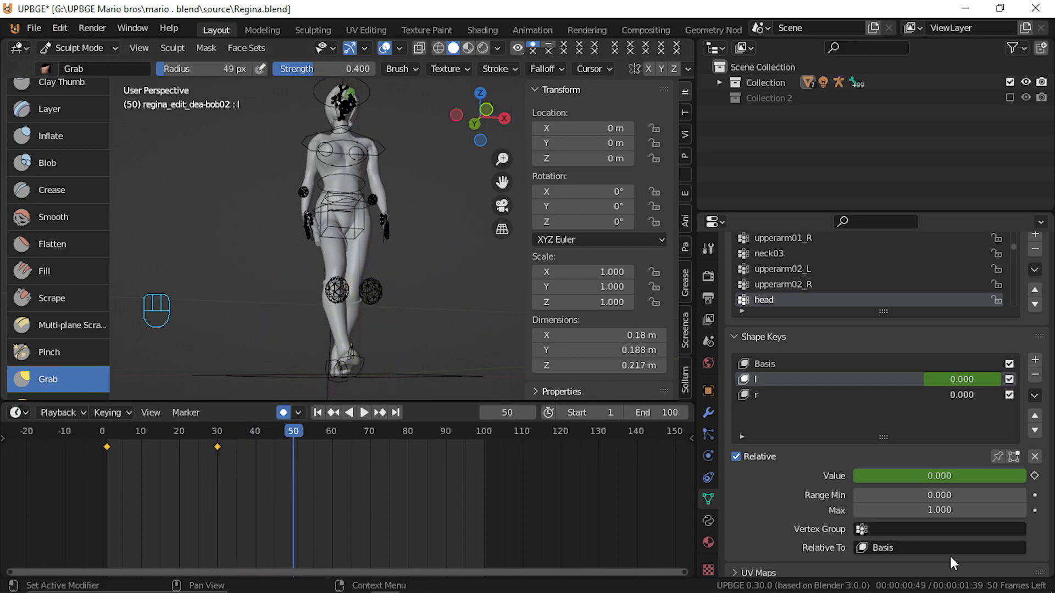
{"action": "left_click", "coordinate": [764, 393]}
{"action": "left_click_drag", "start_coordinate": [880, 482], "coordinate": [985, 481]}
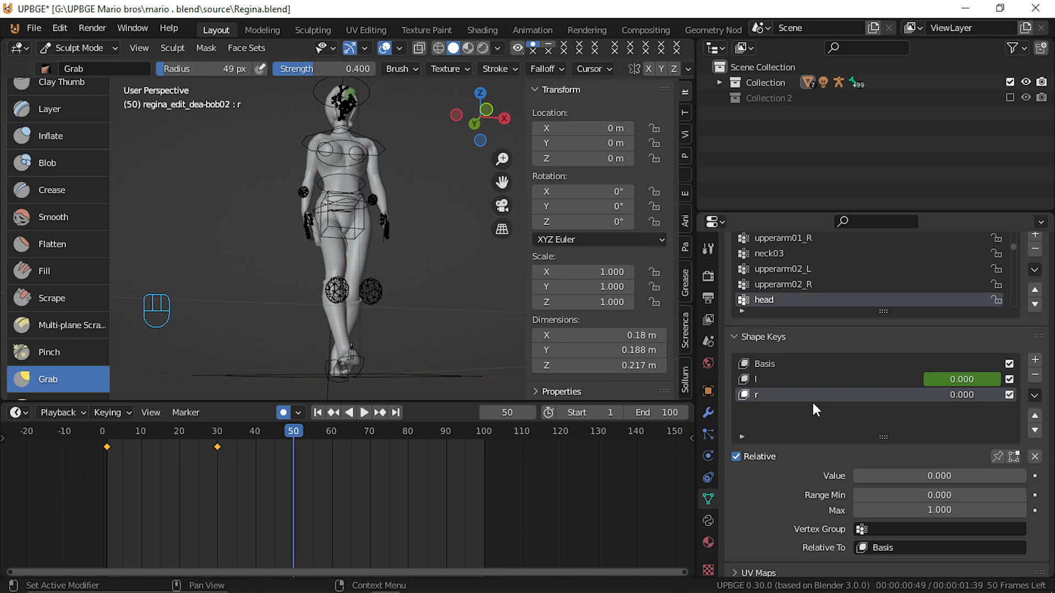
{"action": "left_click", "coordinate": [801, 384]}
{"action": "key", "text": "ctrl+shift+space"}
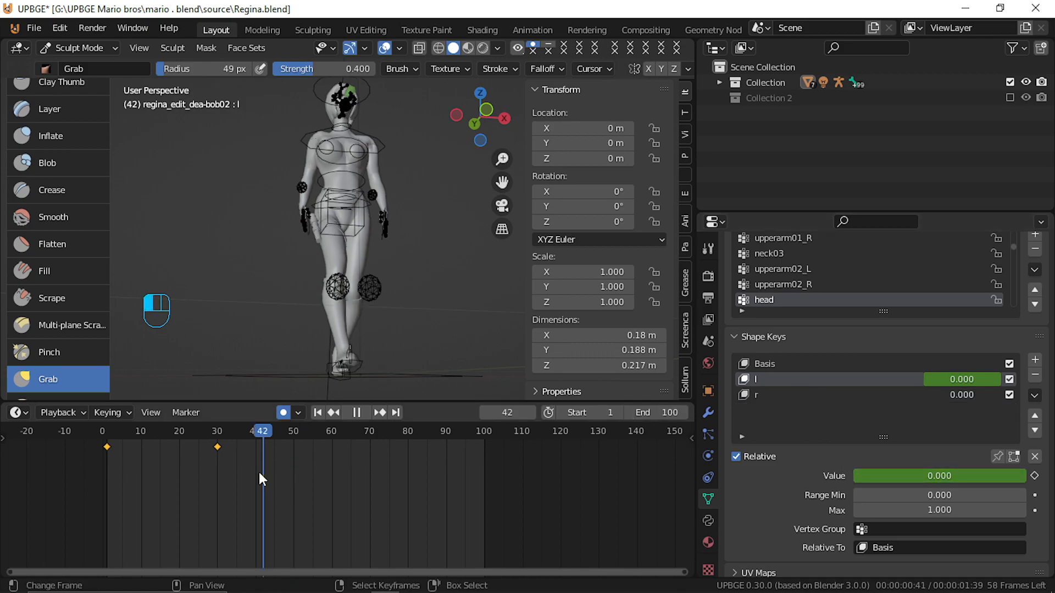
{"action": "left_click_drag", "start_coordinate": [189, 467], "coordinate": [292, 485]}
{"action": "left_click_drag", "start_coordinate": [88, 532], "coordinate": [107, 502]}
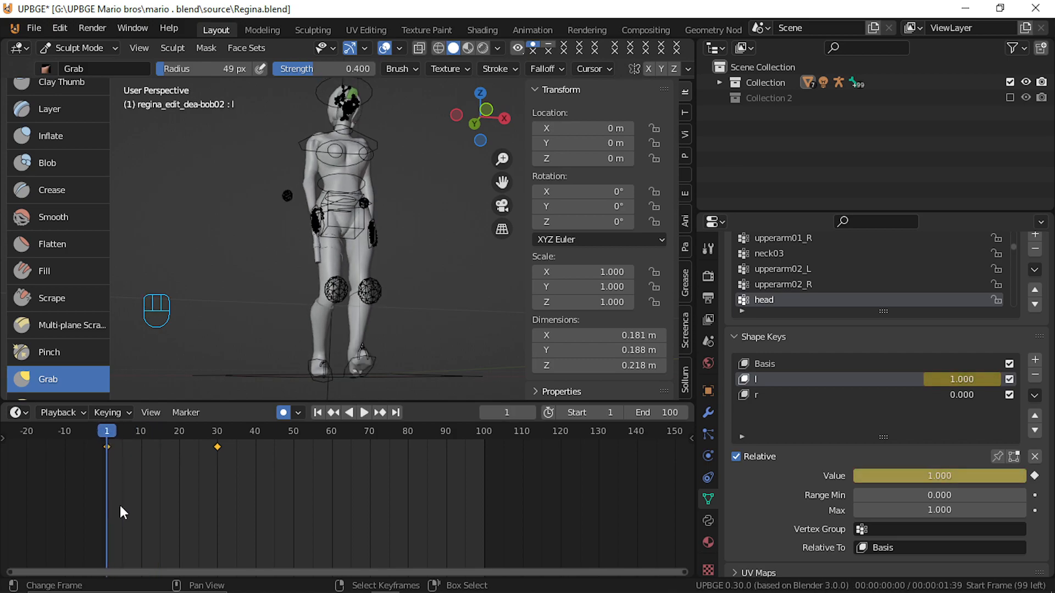
Keyframe the shape key r on frame 50 with a value of 1.000.
{"action": "left_click", "coordinate": [292, 460]}
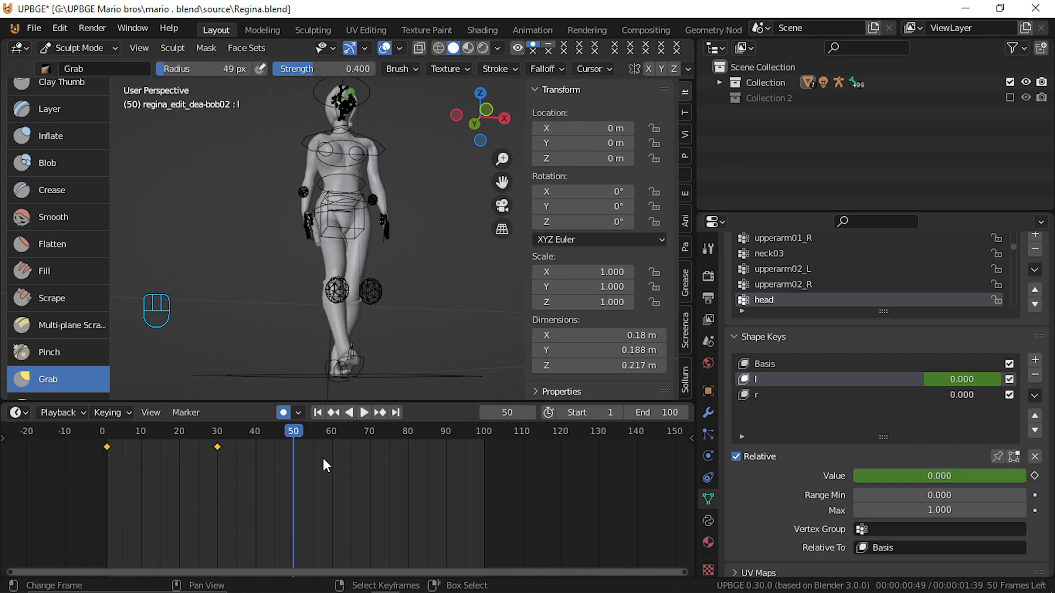
{"action": "left_click_drag", "start_coordinate": [321, 481], "coordinate": [294, 479]}
{"action": "left_click", "coordinate": [768, 393]}
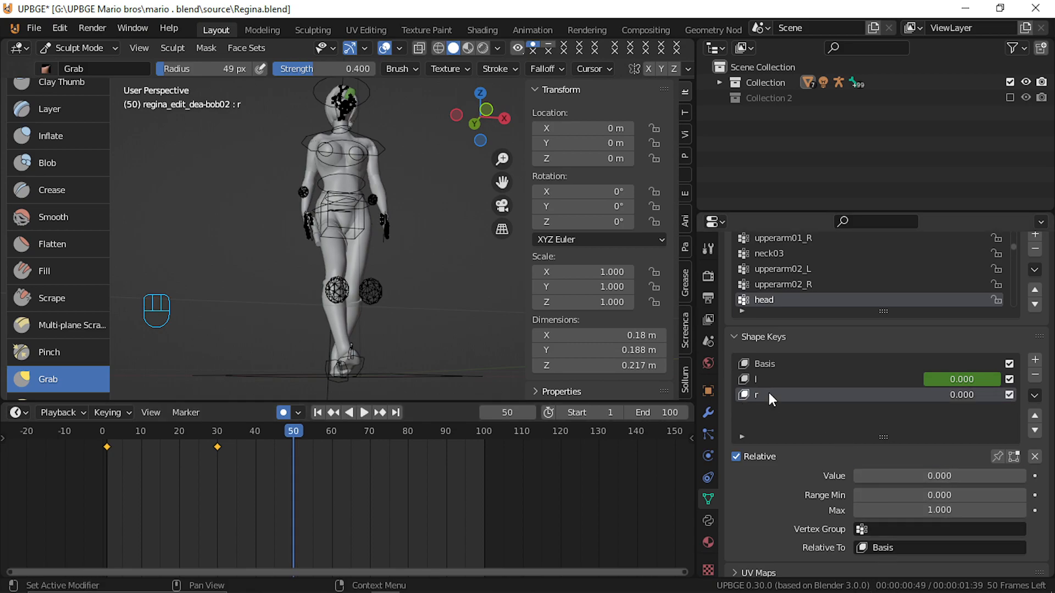
{"action": "left_click_drag", "start_coordinate": [879, 476], "coordinate": [1027, 475]}
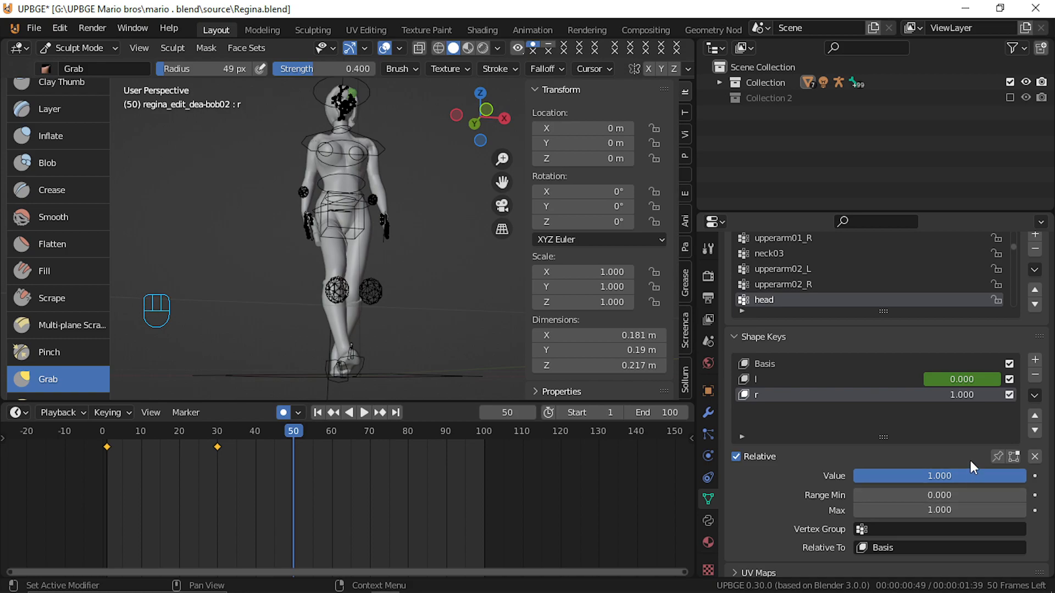
{"action": "key", "text": "i"}
{"action": "key", "text": "i"}
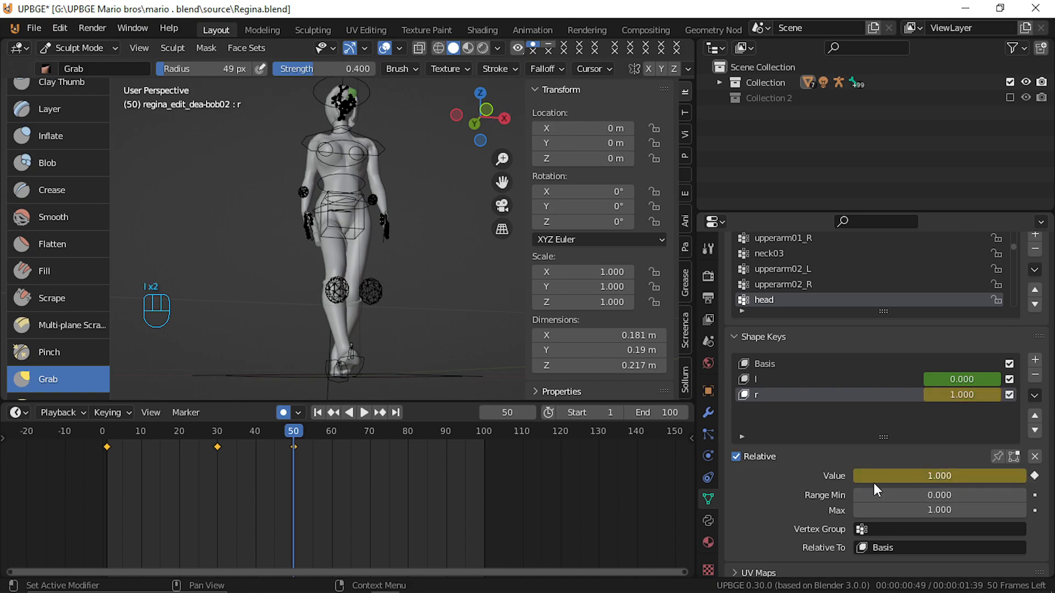
Examine the hair's swing close up while scrubbing and playing the walk cycle.
{"action": "left_click_drag", "start_coordinate": [352, 533], "coordinate": [149, 513]}
{"action": "scroll", "coordinate": [379, 220], "scroll_direction": "down", "scroll_amount": 2}
{"action": "middle_click_drag", "start_coordinate": [388, 209], "coordinate": [109, 405]}
{"action": "scroll", "coordinate": [161, 229], "scroll_direction": "up", "scroll_amount": 4}
{"action": "scroll", "coordinate": [268, 447], "scroll_direction": "up", "scroll_amount": 2}
{"action": "left_click_drag", "start_coordinate": [107, 483], "coordinate": [346, 473]}
{"action": "scroll", "coordinate": [428, 304], "scroll_direction": "up", "scroll_amount": 2}
{"action": "left_click_drag", "start_coordinate": [280, 494], "coordinate": [59, 497]}
{"action": "key", "text": "space"}
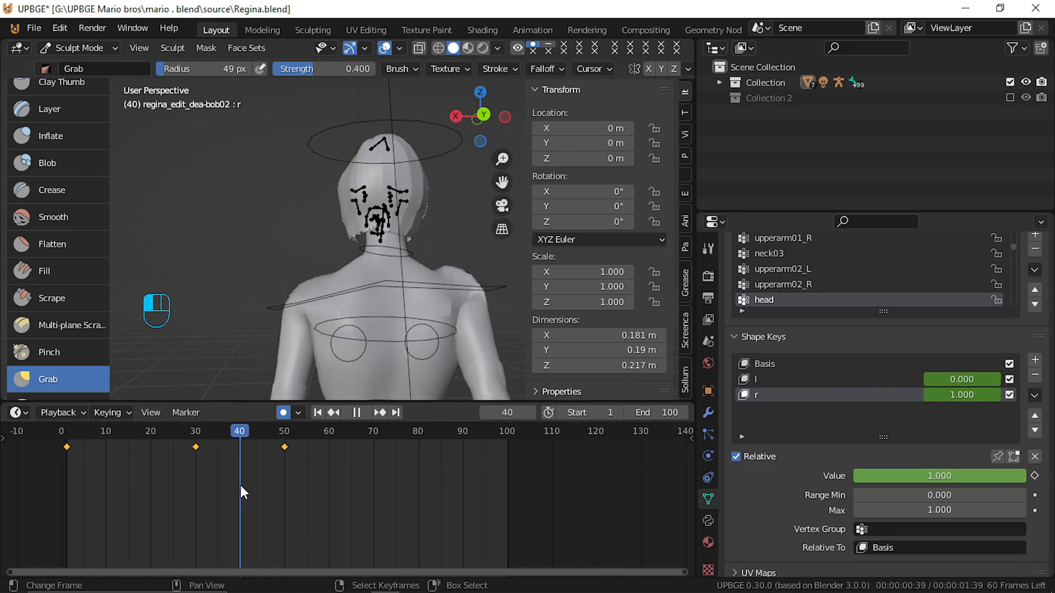
Keyframe the shape key r at 0.000 on frame 80 and the shape key l at 1.000 on frame 100.
{"action": "left_click_drag", "start_coordinate": [341, 479], "coordinate": [418, 470]}
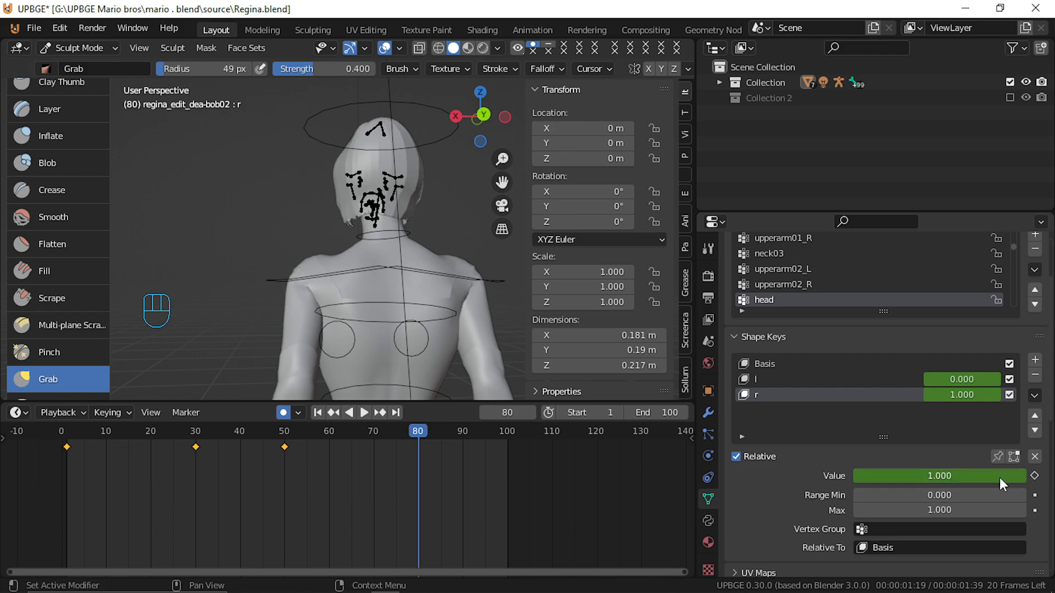
{"action": "left_click_drag", "start_coordinate": [1000, 483], "coordinate": [852, 475]}
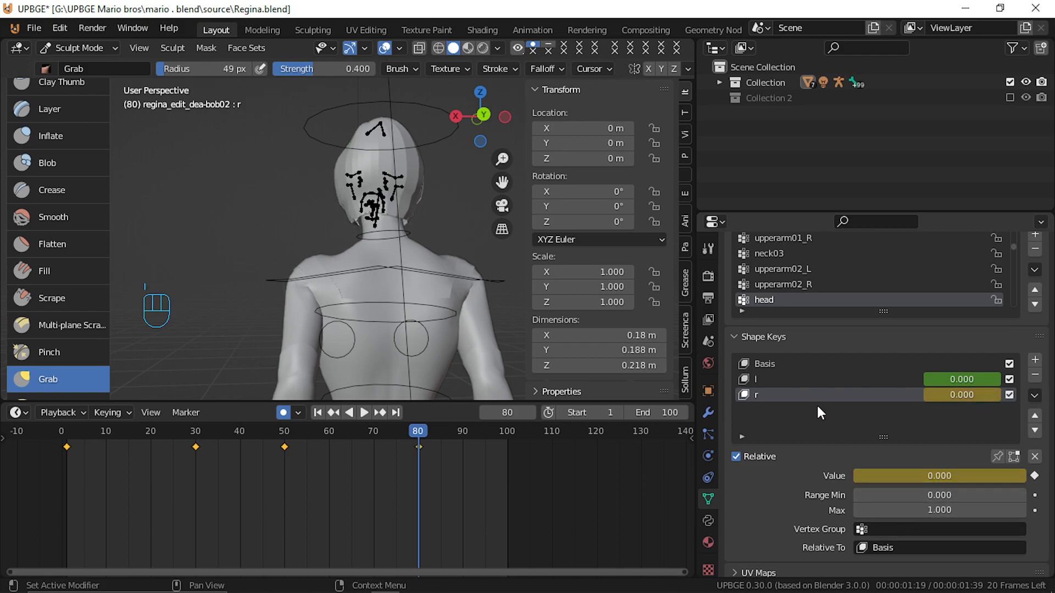
{"action": "left_click", "coordinate": [770, 379]}
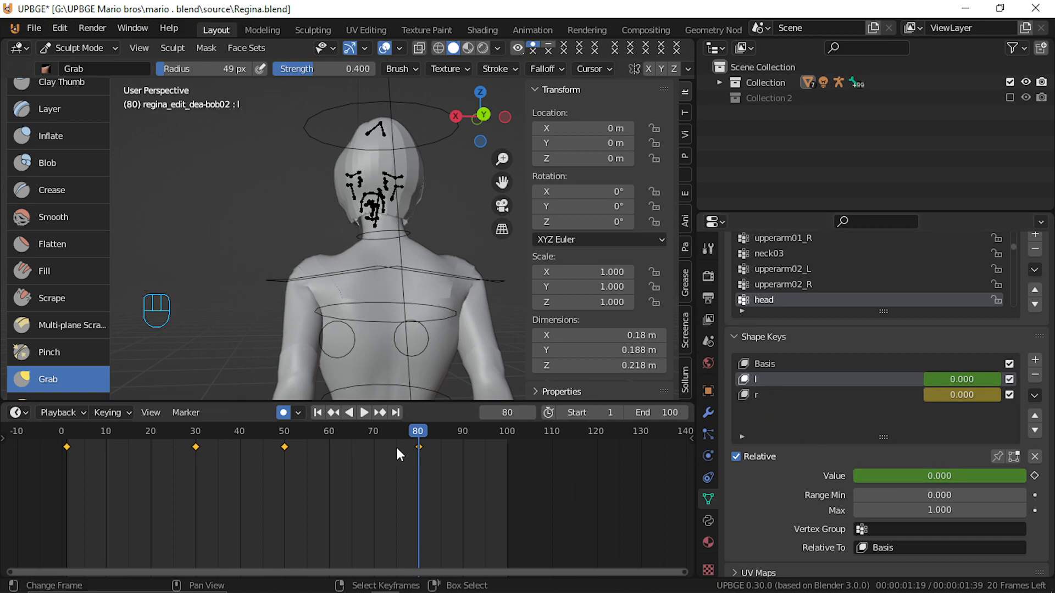
{"action": "left_click_drag", "start_coordinate": [426, 447], "coordinate": [505, 441]}
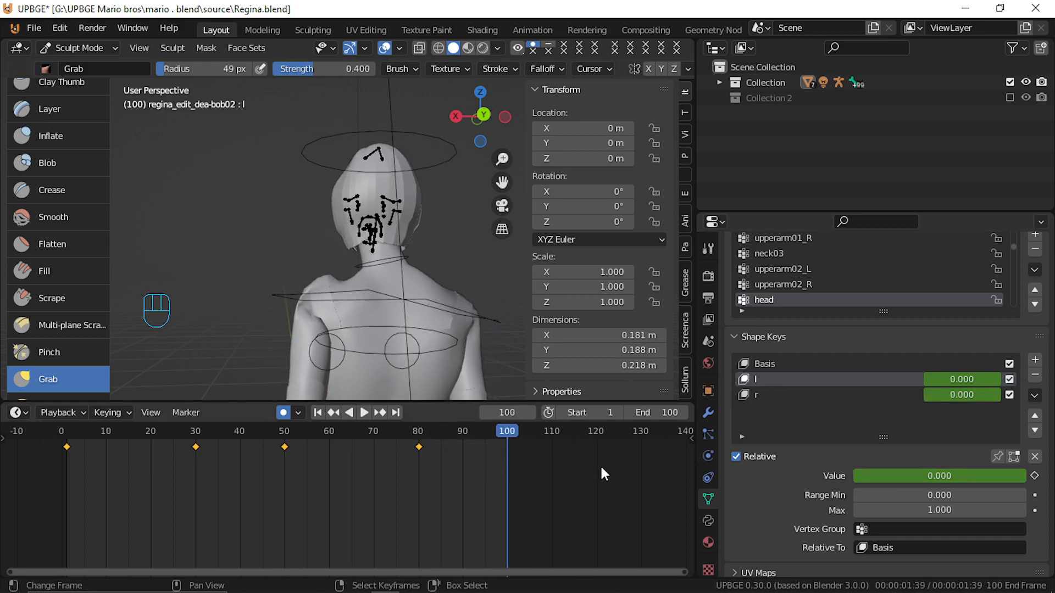
{"action": "left_click_drag", "start_coordinate": [940, 476], "coordinate": [1025, 476]}
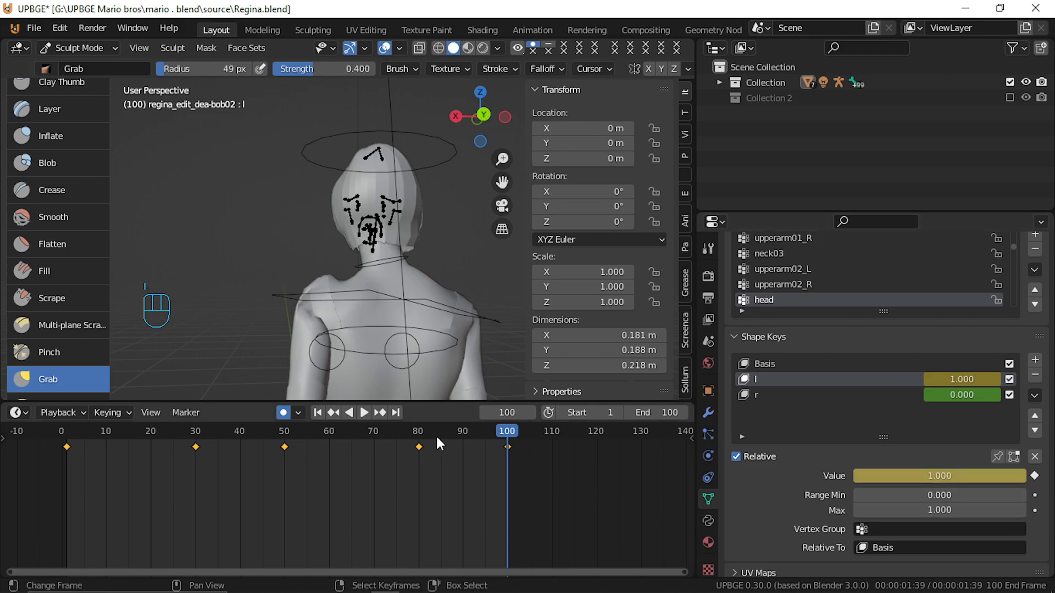
Inspect the hair shape and both shape key values on frames 30, 50 and 1 of the walk cycle.
{"action": "left_click_drag", "start_coordinate": [423, 528], "coordinate": [196, 525]}
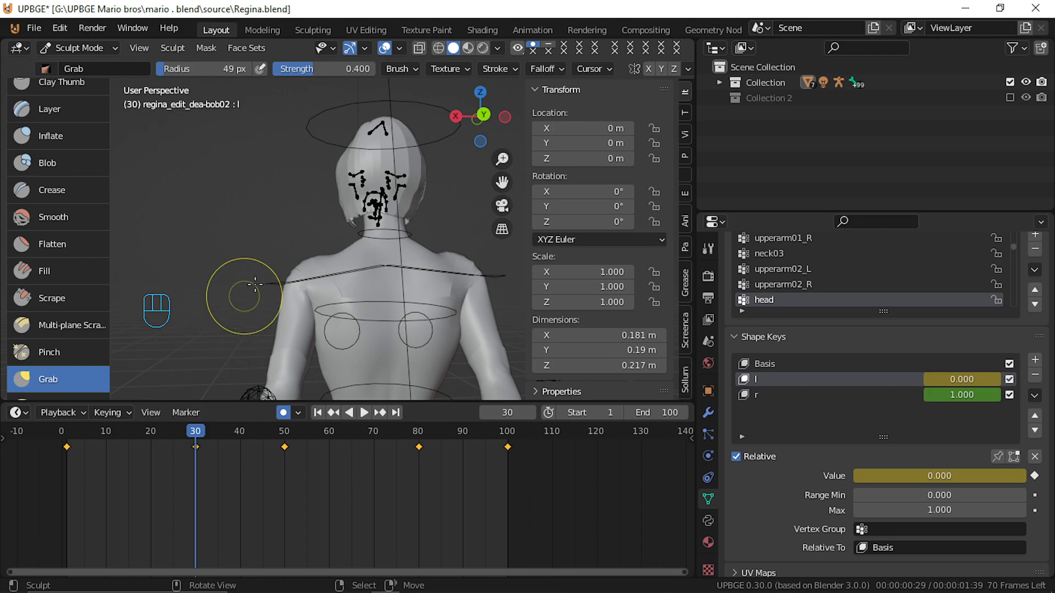
{"action": "scroll", "coordinate": [324, 293], "scroll_direction": "down", "scroll_amount": 5}
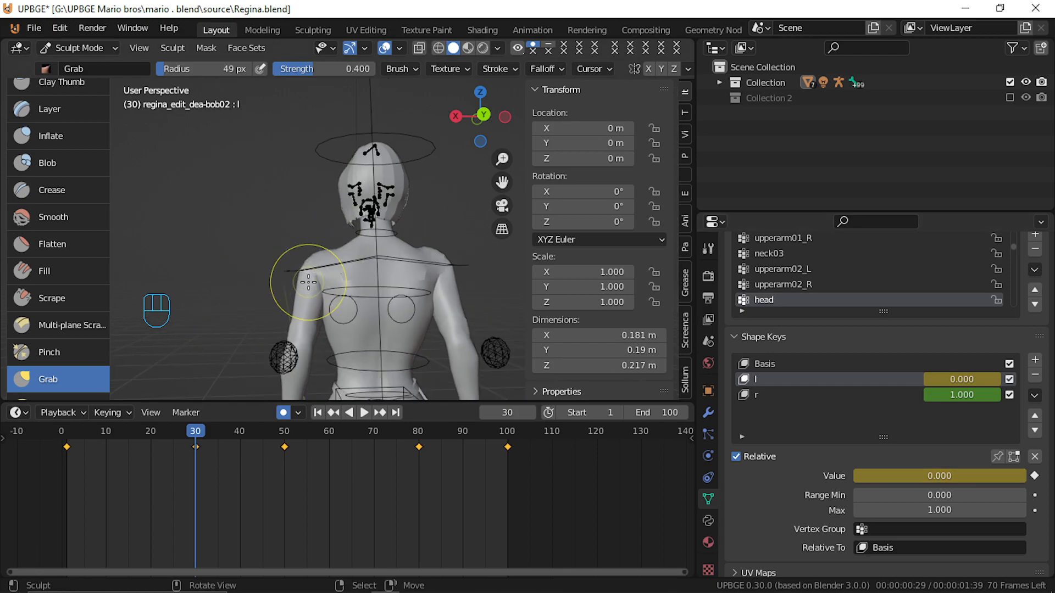
{"action": "scroll", "coordinate": [324, 294], "scroll_direction": "down", "scroll_amount": 2}
{"action": "middle_click_drag", "start_coordinate": [323, 294], "coordinate": [296, 297]}
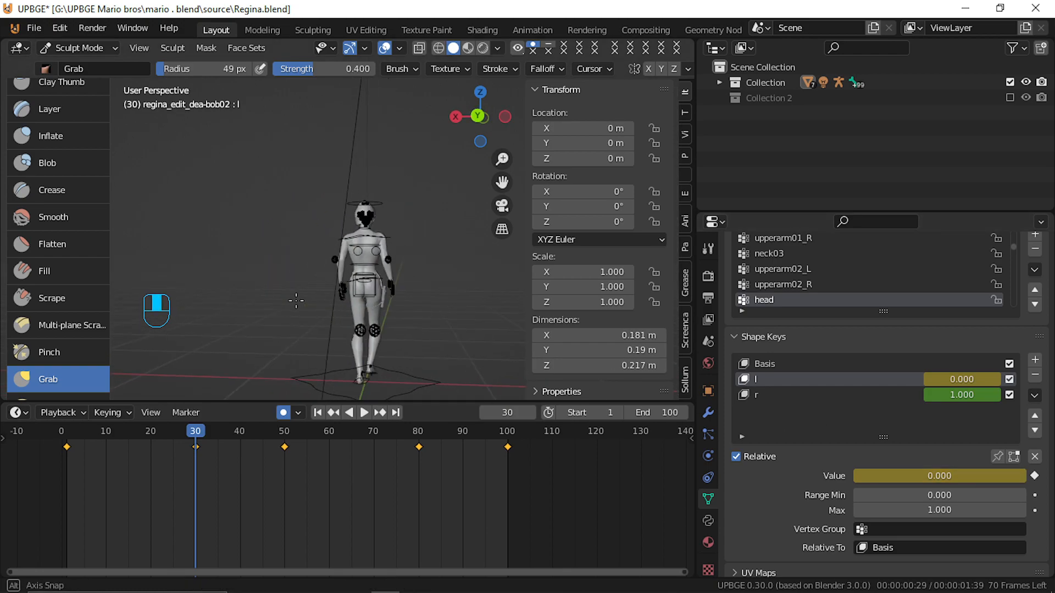
{"action": "left_click_drag", "start_coordinate": [269, 459], "coordinate": [283, 452]}
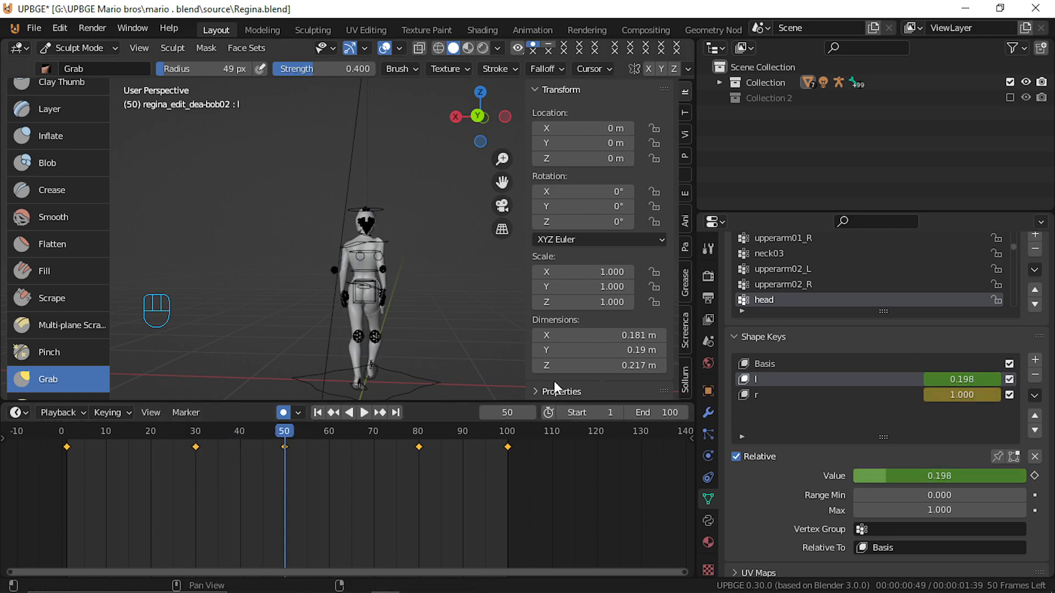
{"action": "left_click", "coordinate": [805, 391]}
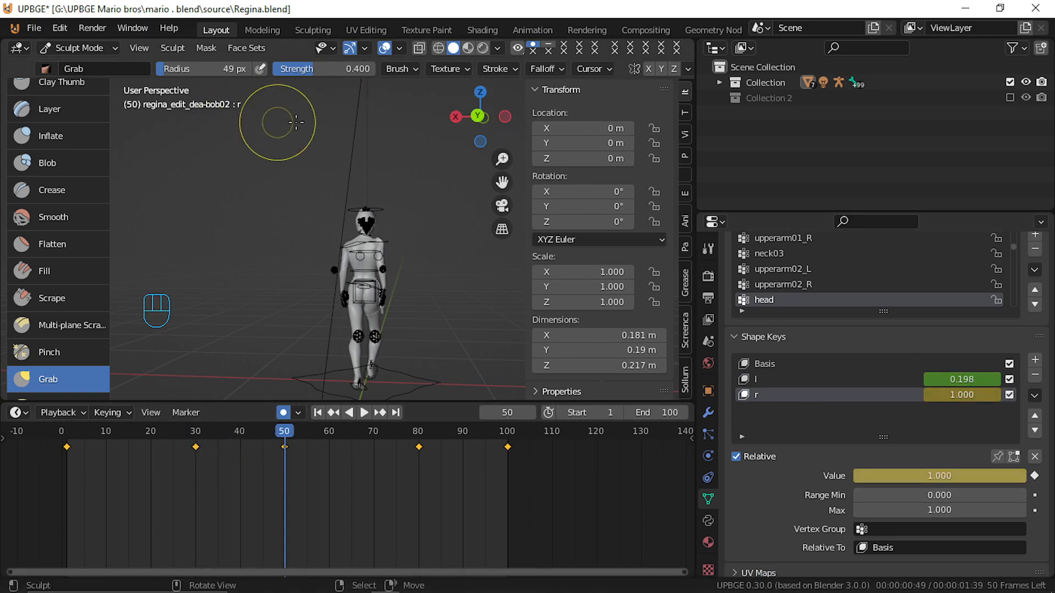
{"action": "left_click_drag", "start_coordinate": [234, 459], "coordinate": [193, 450]}
{"action": "scroll", "coordinate": [392, 266], "scroll_direction": "up", "scroll_amount": 6}
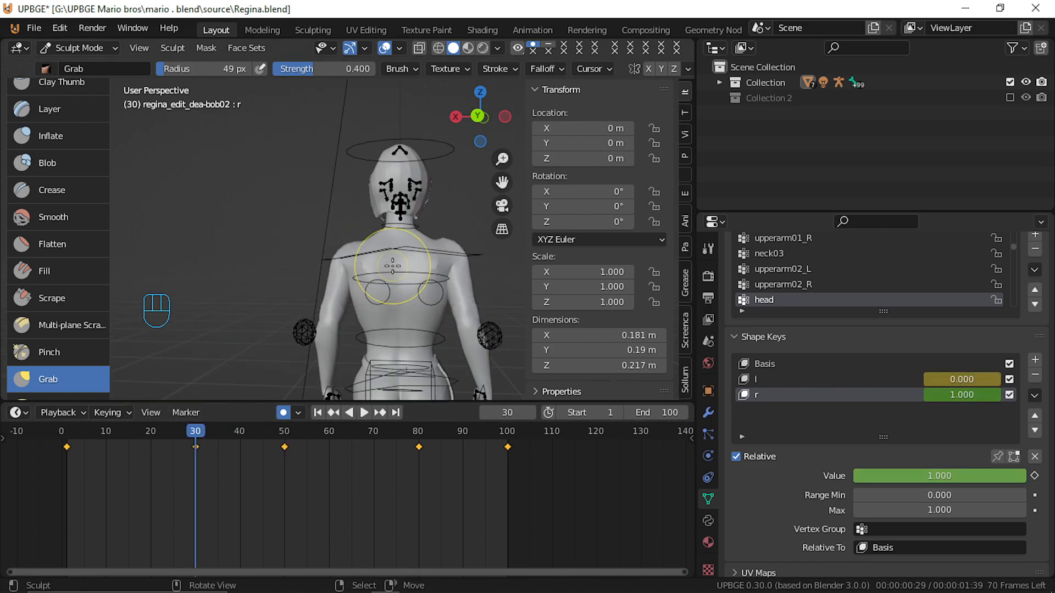
{"action": "mouse_move", "coordinate": [421, 198]}
{"action": "middle_mouse_down"}
{"action": "mouse_move", "coordinate": [461, 197]}
{"action": "mouse_move", "coordinate": [431, 200]}
{"action": "middle_mouse_up"}
{"action": "left_click_drag", "start_coordinate": [165, 488], "coordinate": [67, 486]}
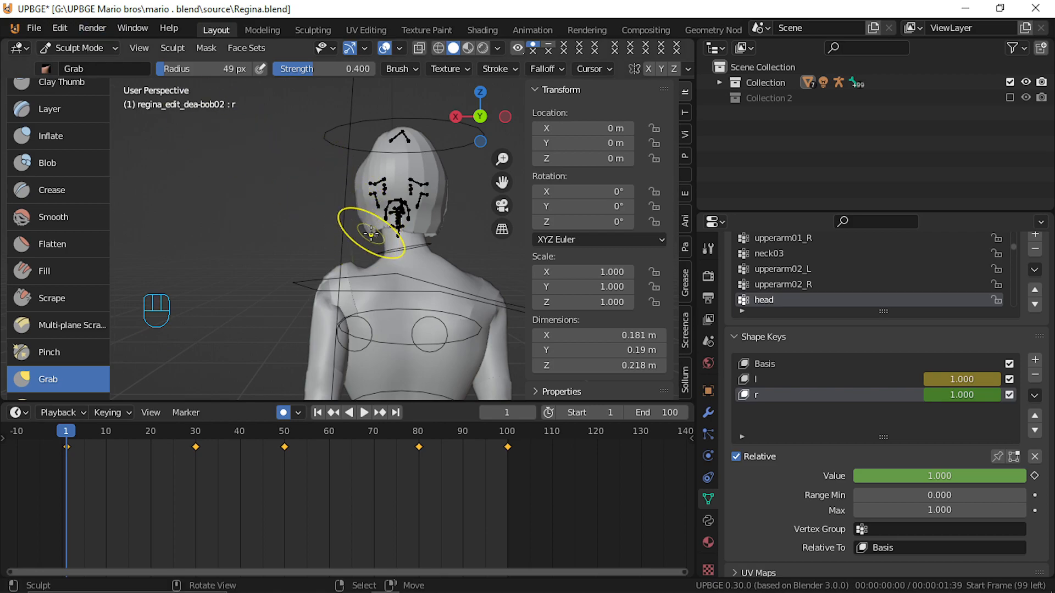
{"action": "key", "text": "ctrl"}
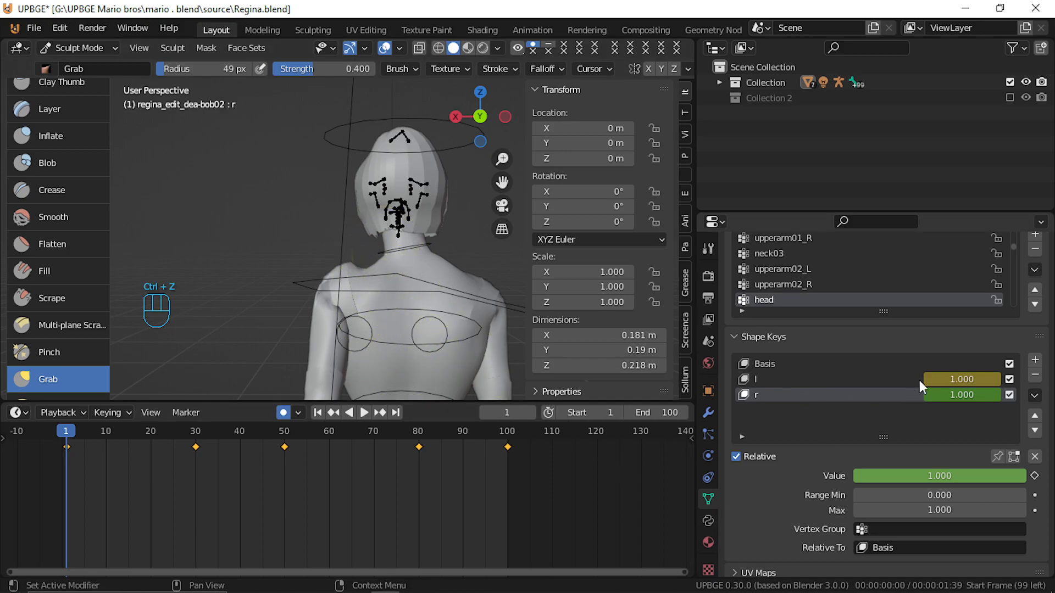
Try keyframing the shape key l at 0.000 on frame 1, and restore its keyframe to 1.000.
{"action": "left_click", "coordinate": [775, 384]}
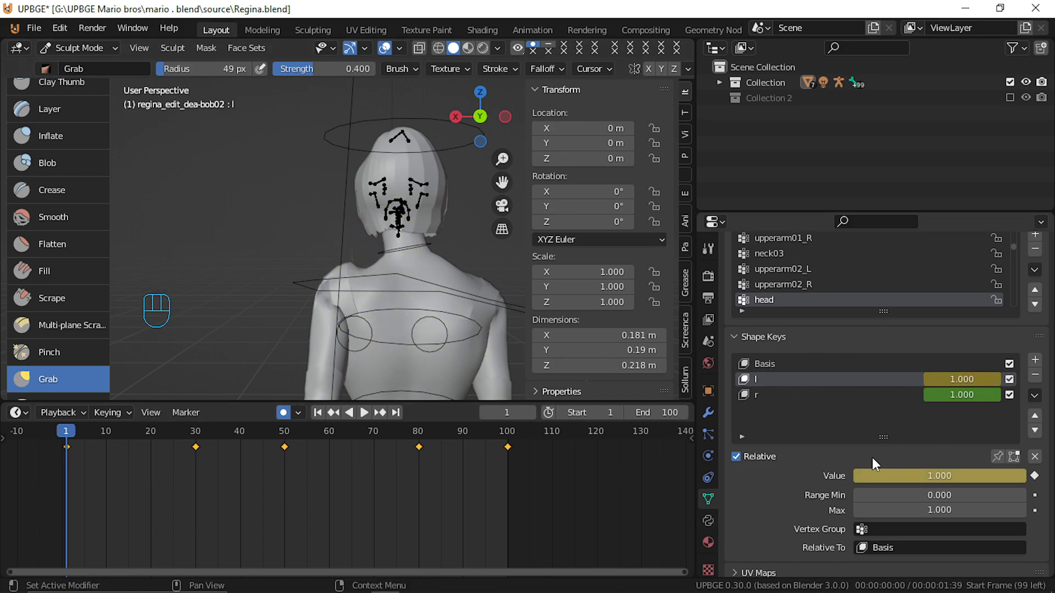
{"action": "left_click_drag", "start_coordinate": [890, 473], "coordinate": [853, 476]}
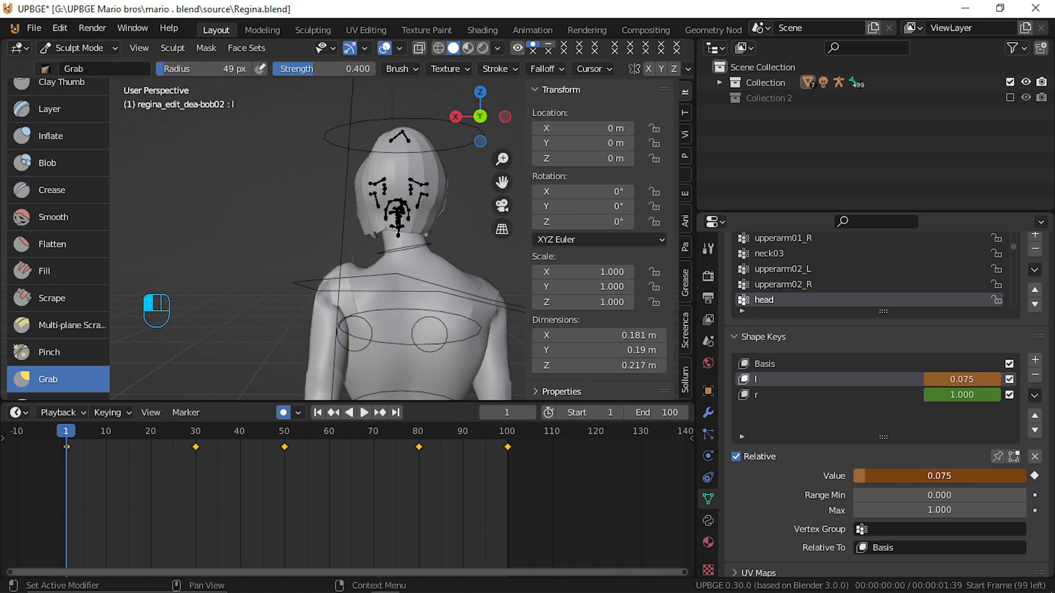
{"action": "key", "text": "i"}
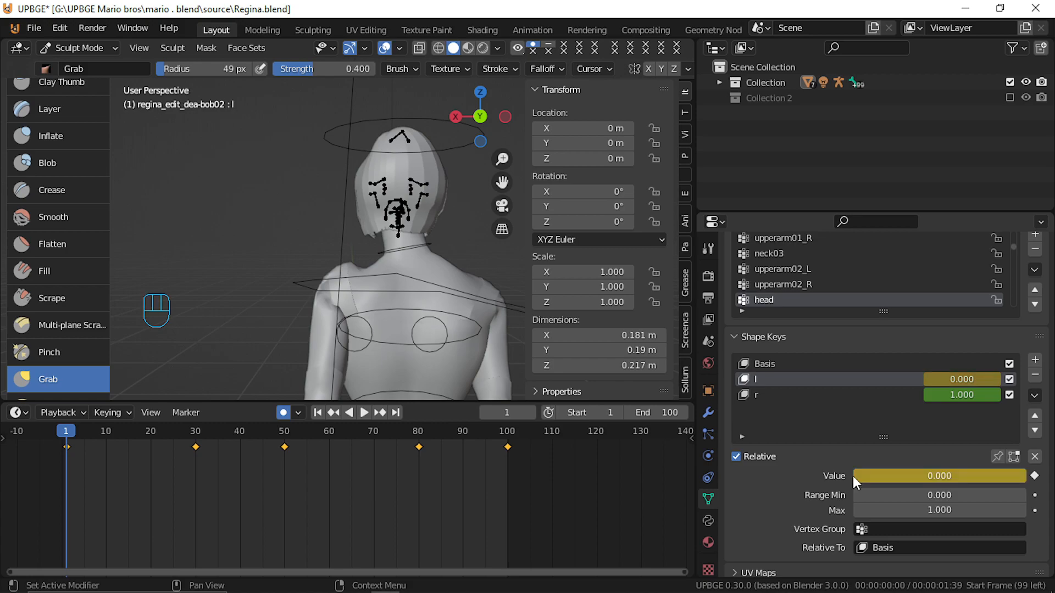
{"action": "left_click_drag", "start_coordinate": [855, 474], "coordinate": [963, 473]}
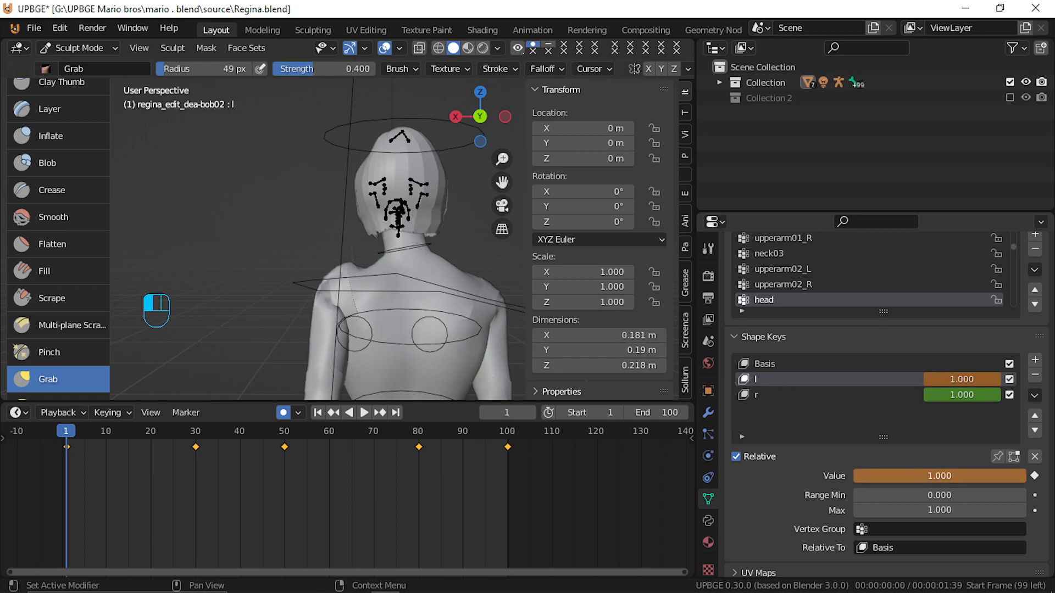
{"action": "key", "text": "i"}
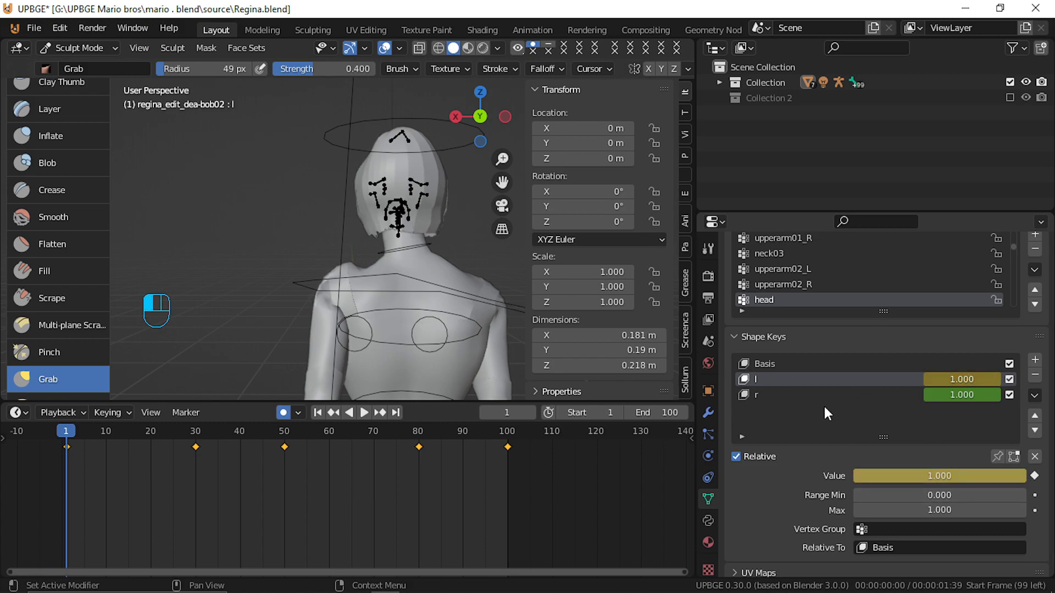
Keyframe the shape key r on frame 1 with a value of 0.000.
{"action": "left_click", "coordinate": [768, 397]}
{"action": "left_click_drag", "start_coordinate": [888, 476], "coordinate": [770, 476]}
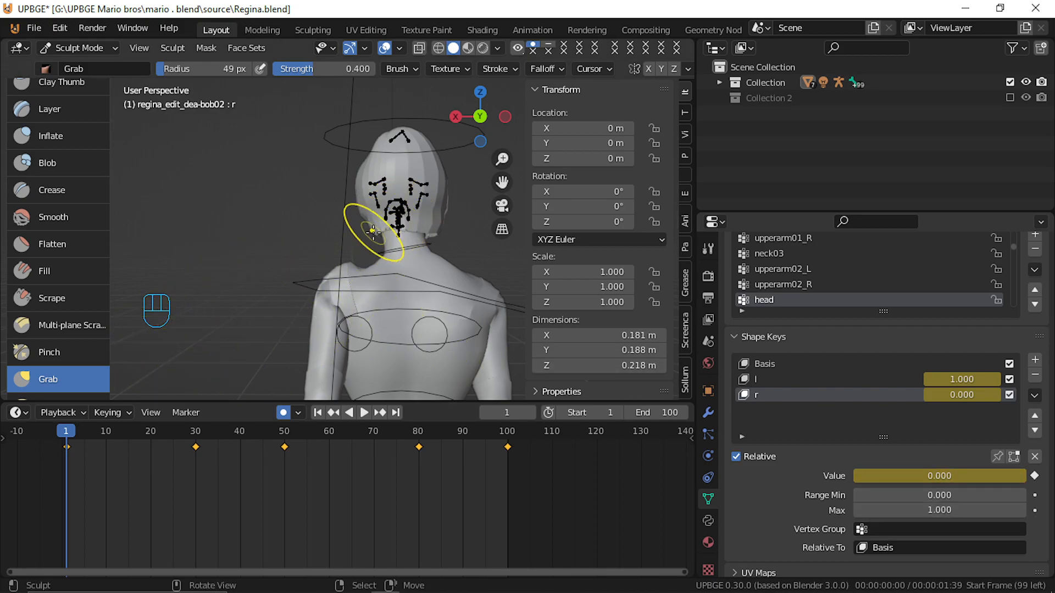
{"action": "left_click_drag", "start_coordinate": [376, 231], "coordinate": [386, 225]}
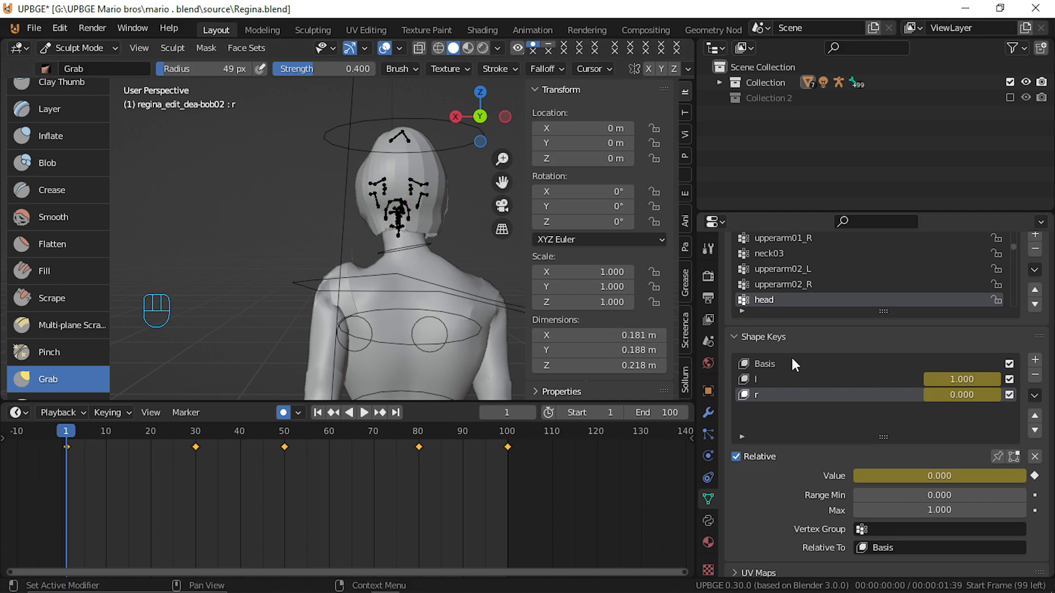
Reshape the shape key l on frame 1, lifting the hair's lower edges with the Grab brush at a radius of 81 px.
{"action": "left_click", "coordinate": [773, 380]}
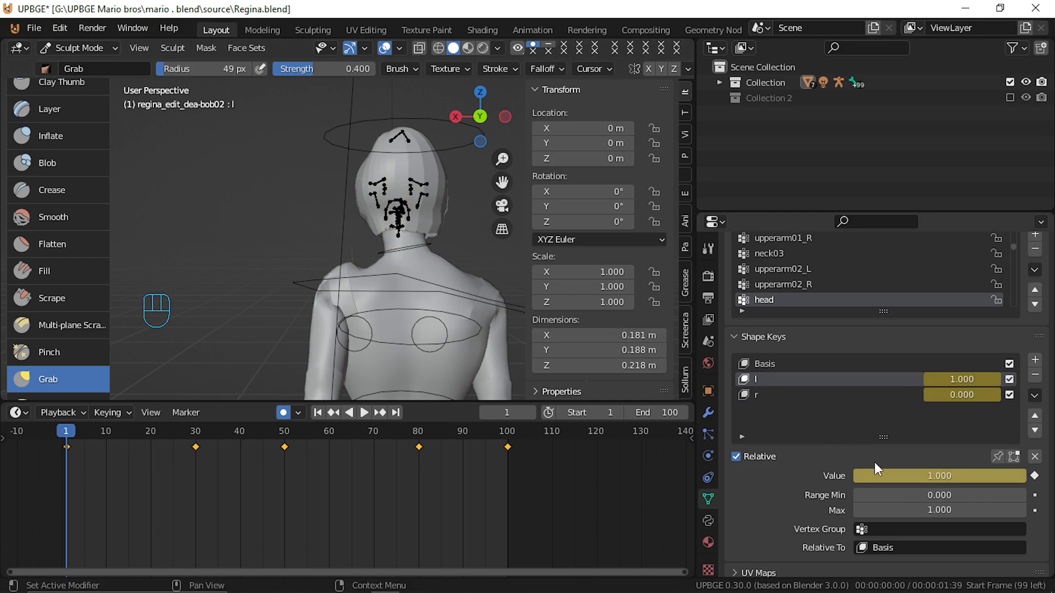
{"action": "left_click", "coordinate": [893, 476]}
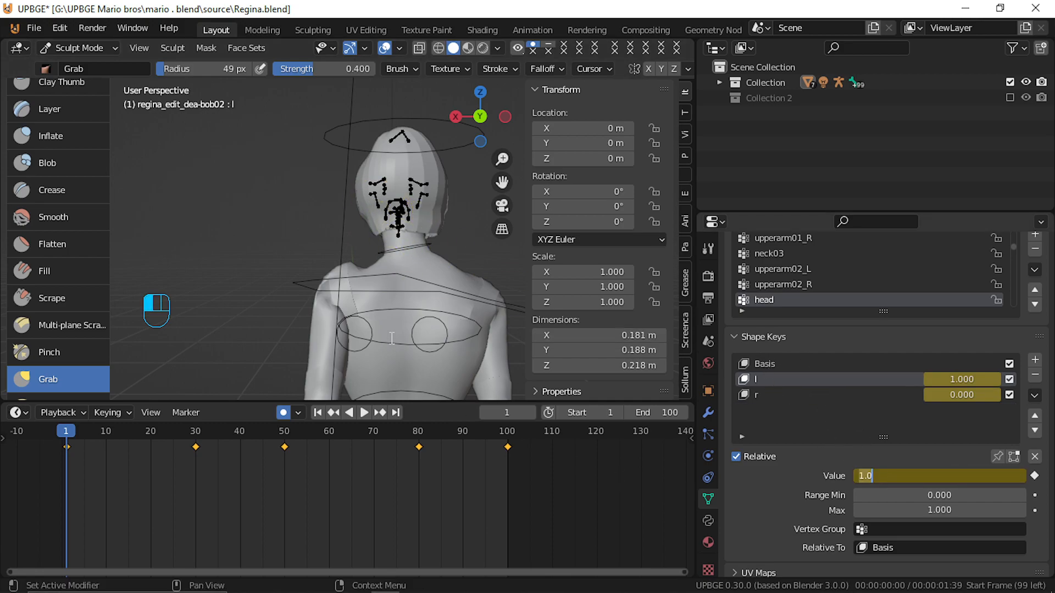
{"action": "left_click", "coordinate": [378, 233]}
{"action": "left_click_drag", "start_coordinate": [368, 218], "coordinate": [377, 193]}
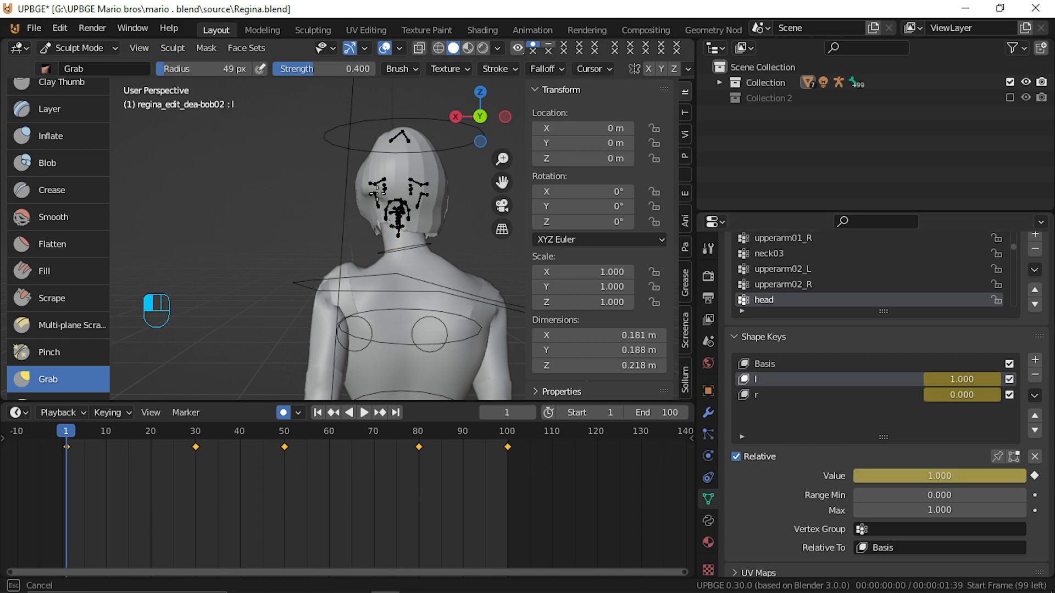
{"action": "scroll", "coordinate": [357, 235], "scroll_direction": "up", "scroll_amount": 4}
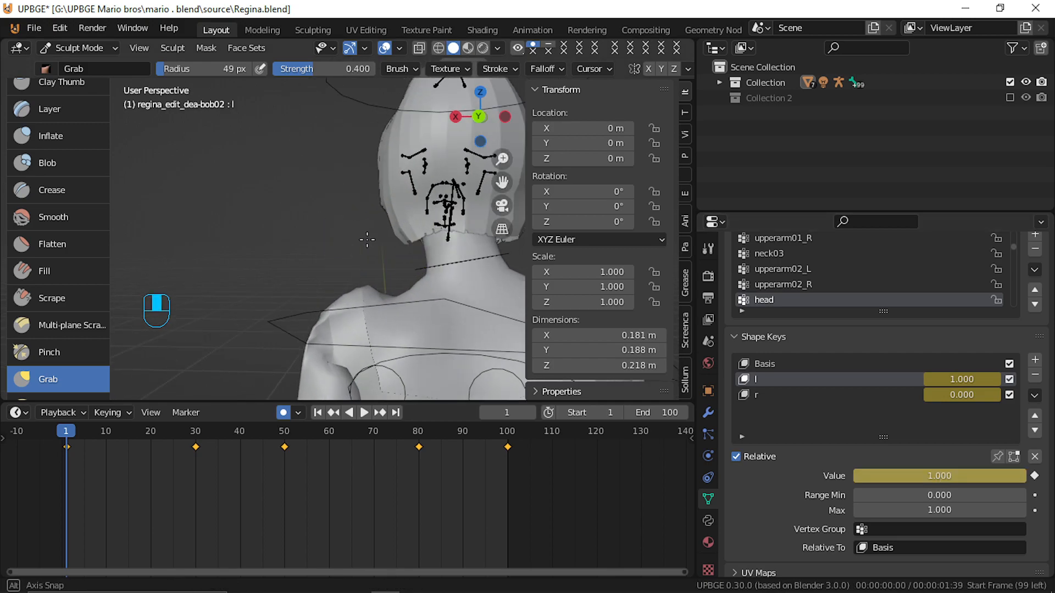
{"action": "middle_click_drag", "start_coordinate": [371, 235], "coordinate": [330, 240], "text": "shift"}
{"action": "key", "text": "f"}
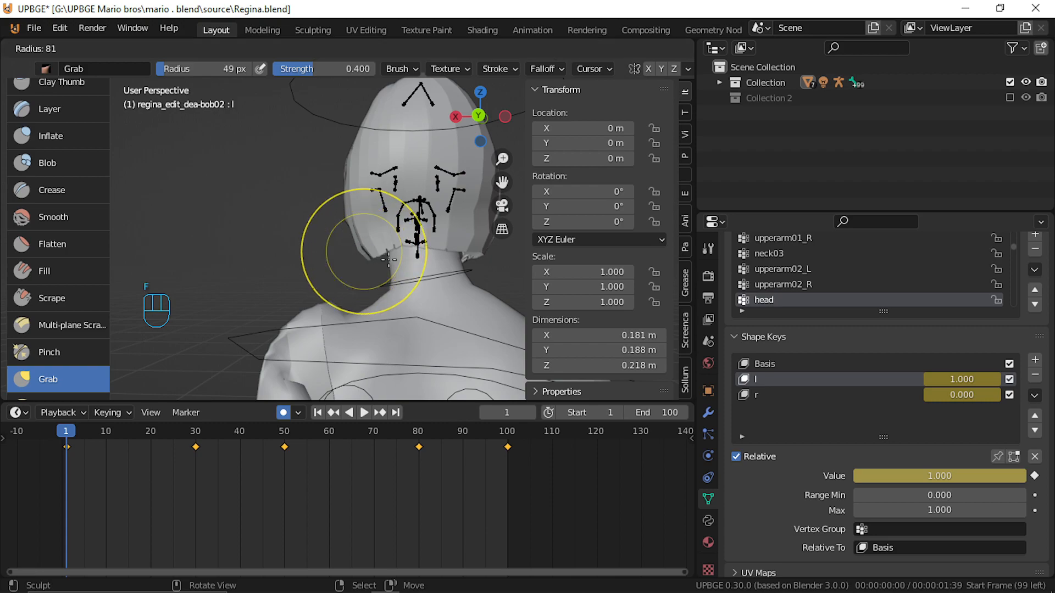
{"action": "left_click", "coordinate": [427, 254]}
{"action": "left_click_drag", "start_coordinate": [382, 250], "coordinate": [385, 241]}
{"action": "mouse_move", "coordinate": [467, 251]}
{"action": "left_mouse_down"}
{"action": "mouse_move", "coordinate": [473, 261]}
{"action": "mouse_move", "coordinate": [456, 207]}
{"action": "left_mouse_up"}
{"action": "left_click_drag", "start_coordinate": [411, 240], "coordinate": [415, 223]}
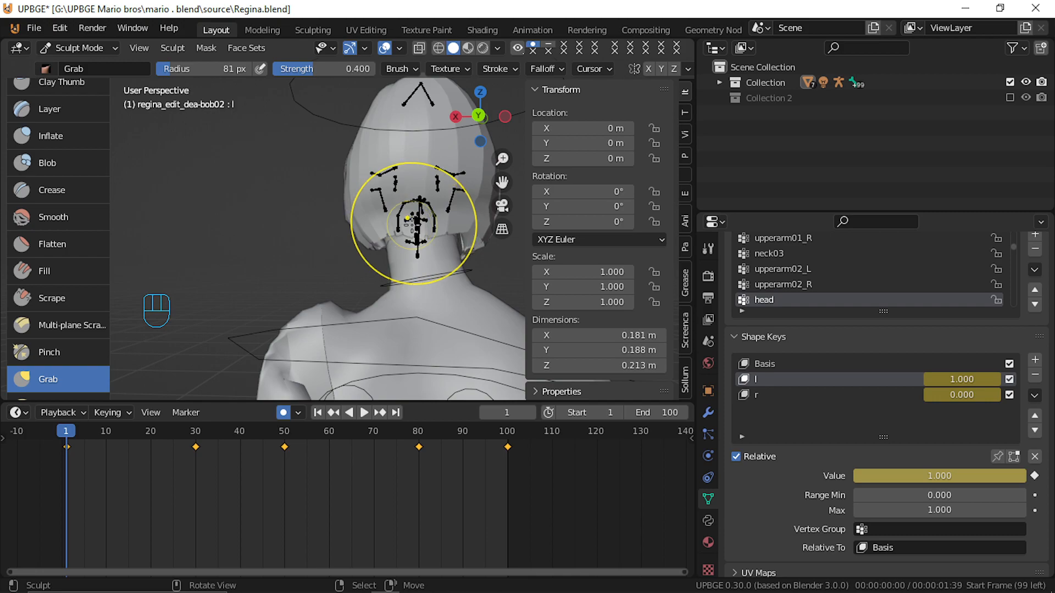
Pull the hair in the shape key l with the Grab brush from both sides of the head, moving its back section forward.
{"action": "middle_click_drag", "start_coordinate": [413, 224], "coordinate": [240, 219]}
{"action": "scroll", "coordinate": [327, 217], "scroll_direction": "down", "scroll_amount": 5}
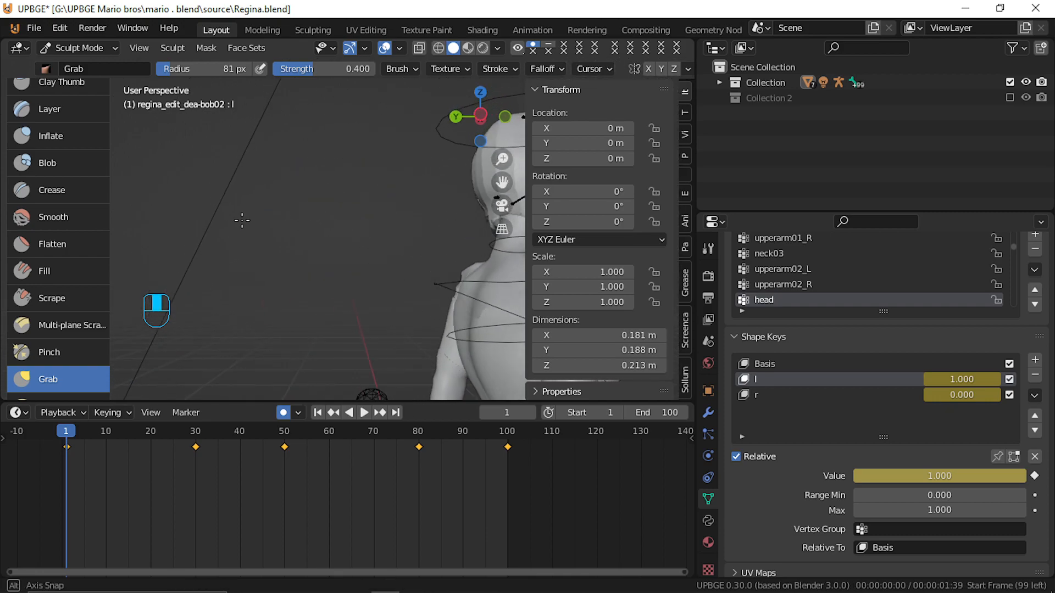
{"action": "middle_click_drag", "start_coordinate": [297, 234], "coordinate": [247, 238], "text": "shift"}
{"action": "scroll", "coordinate": [247, 237], "scroll_direction": "down", "scroll_amount": 6}
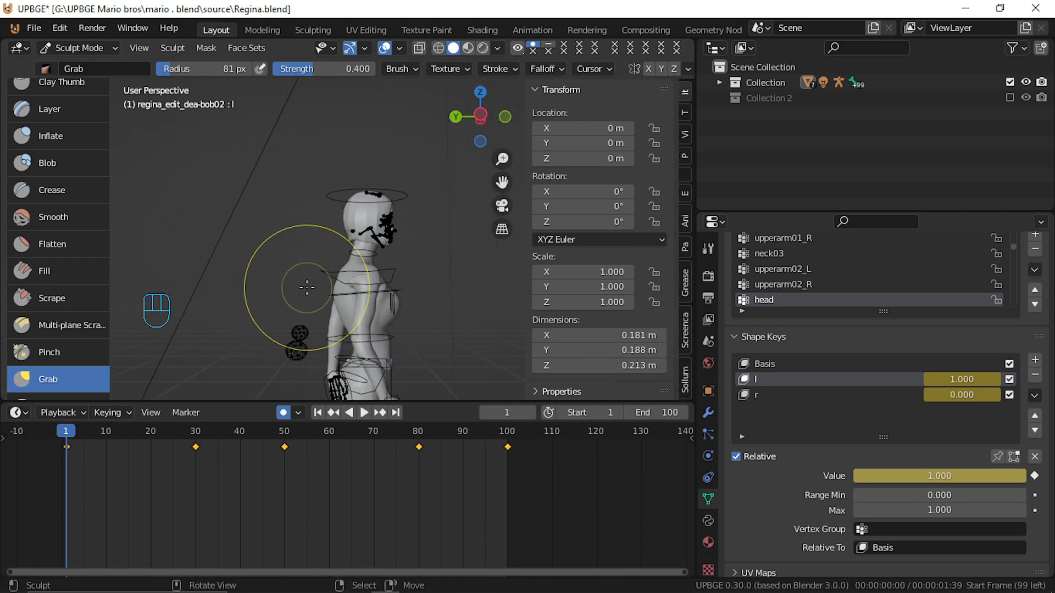
{"action": "scroll", "coordinate": [306, 286], "scroll_direction": "up", "scroll_amount": 7}
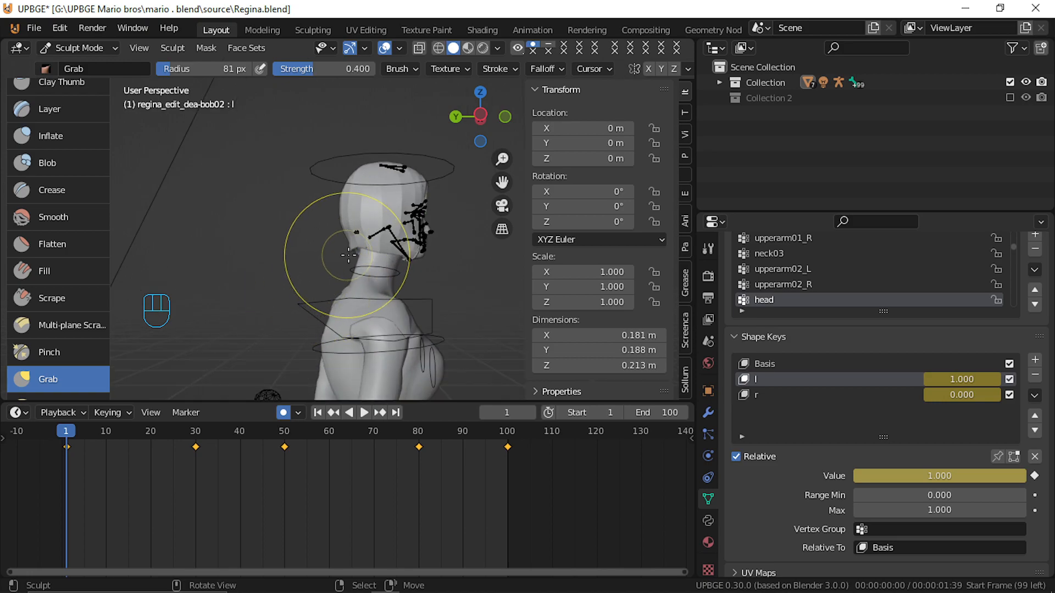
{"action": "mouse_move", "coordinate": [316, 246]}
{"action": "left_mouse_down"}
{"action": "mouse_move", "coordinate": [365, 252]}
{"action": "mouse_move", "coordinate": [383, 246]}
{"action": "mouse_move", "coordinate": [377, 235]}
{"action": "left_mouse_up"}
{"action": "mouse_move", "coordinate": [377, 235]}
{"action": "middle_mouse_down"}
{"action": "mouse_move", "coordinate": [218, 219]}
{"action": "mouse_move", "coordinate": [230, 220]}
{"action": "middle_mouse_up"}
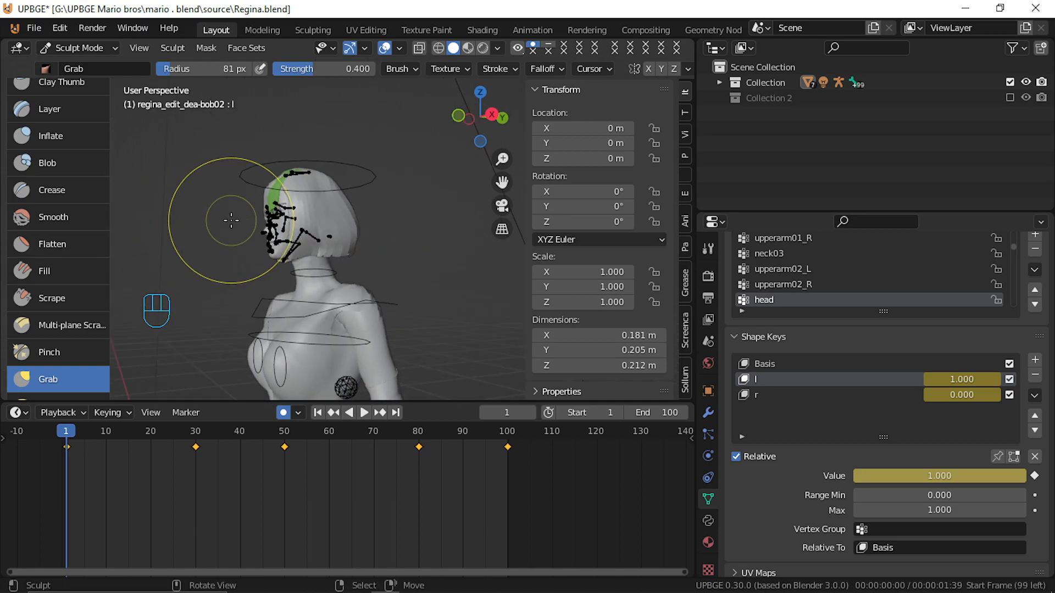
{"action": "left_click_drag", "start_coordinate": [290, 248], "coordinate": [299, 246]}
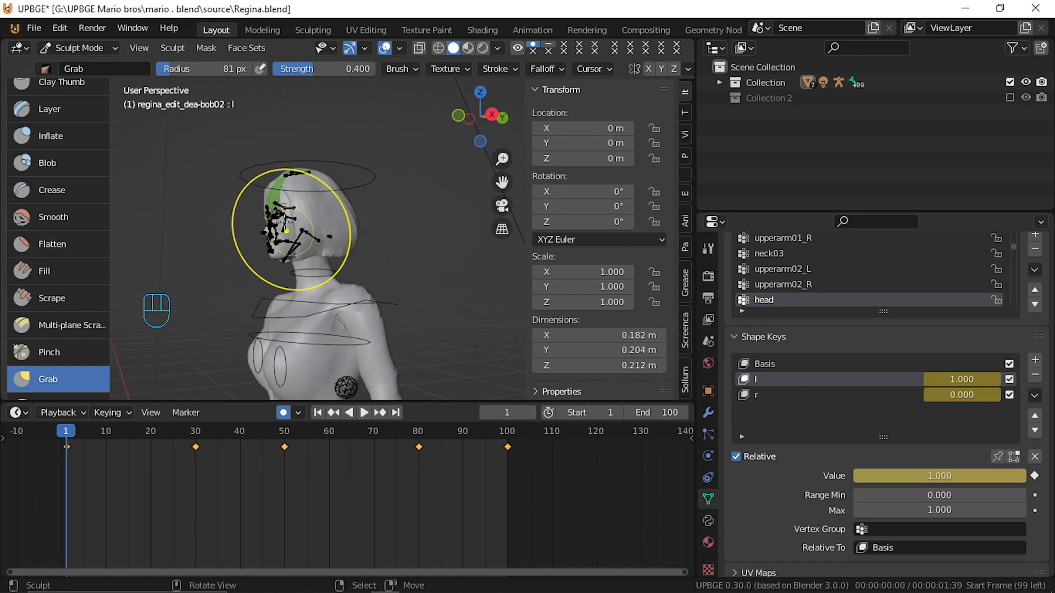
{"action": "middle_click_drag", "start_coordinate": [287, 231], "coordinate": [424, 217]}
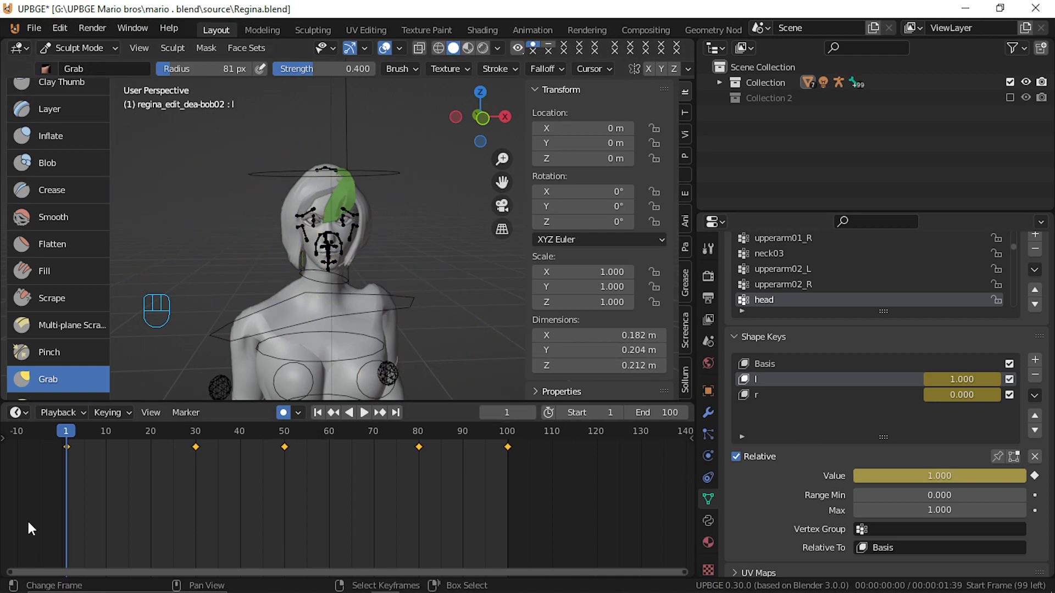
Play the walk cycle and stop on frame 30, select the shape key r and return to Object Mode.
{"action": "key", "text": "space"}
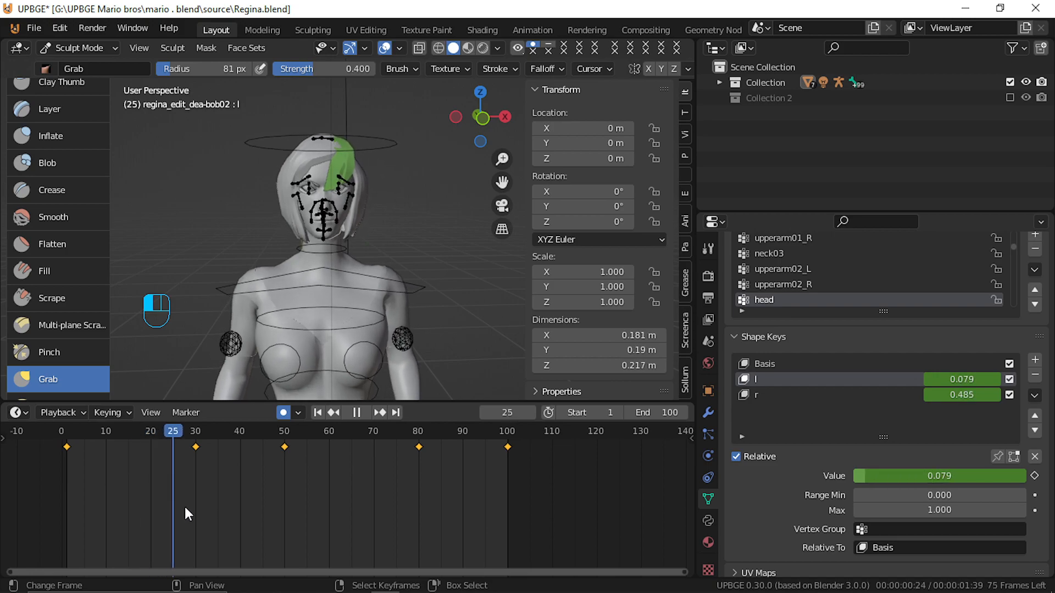
{"action": "left_click_drag", "start_coordinate": [184, 506], "coordinate": [195, 505]}
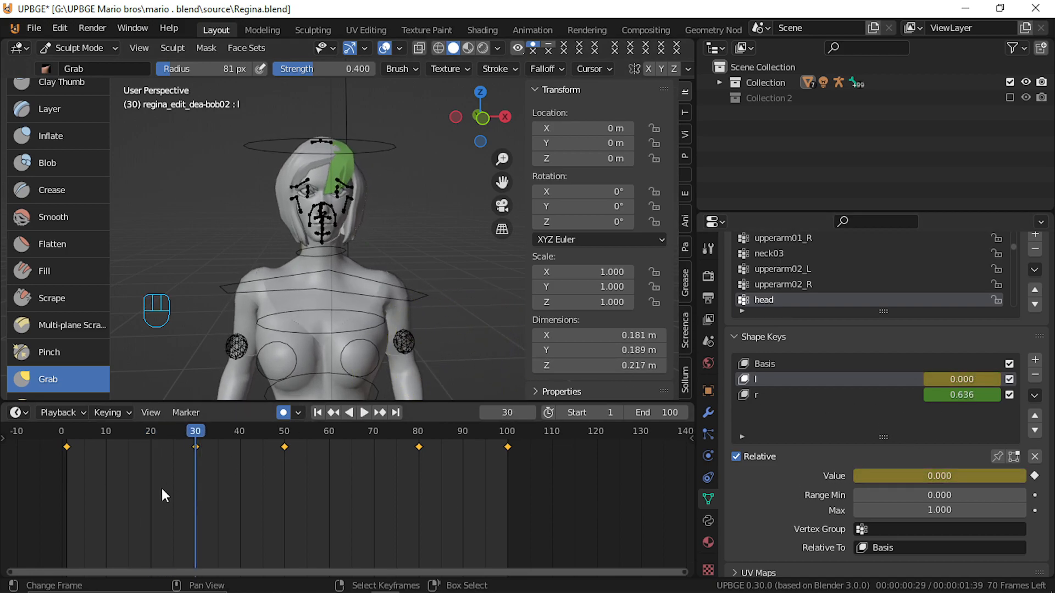
{"action": "left_click", "coordinate": [912, 397]}
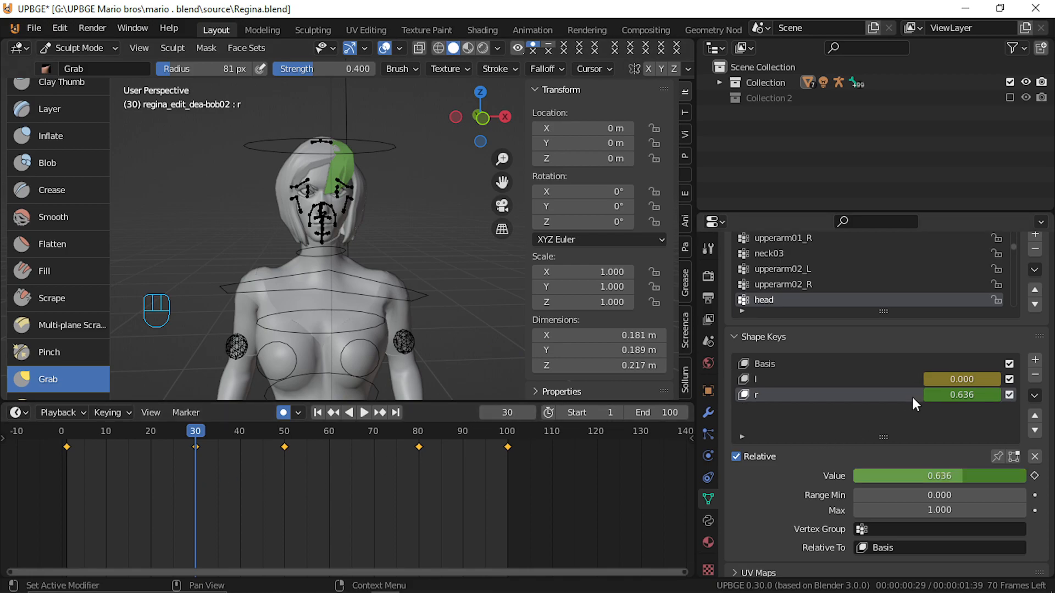
{"action": "left_click", "coordinate": [67, 50]}
{"action": "left_click", "coordinate": [74, 67]}
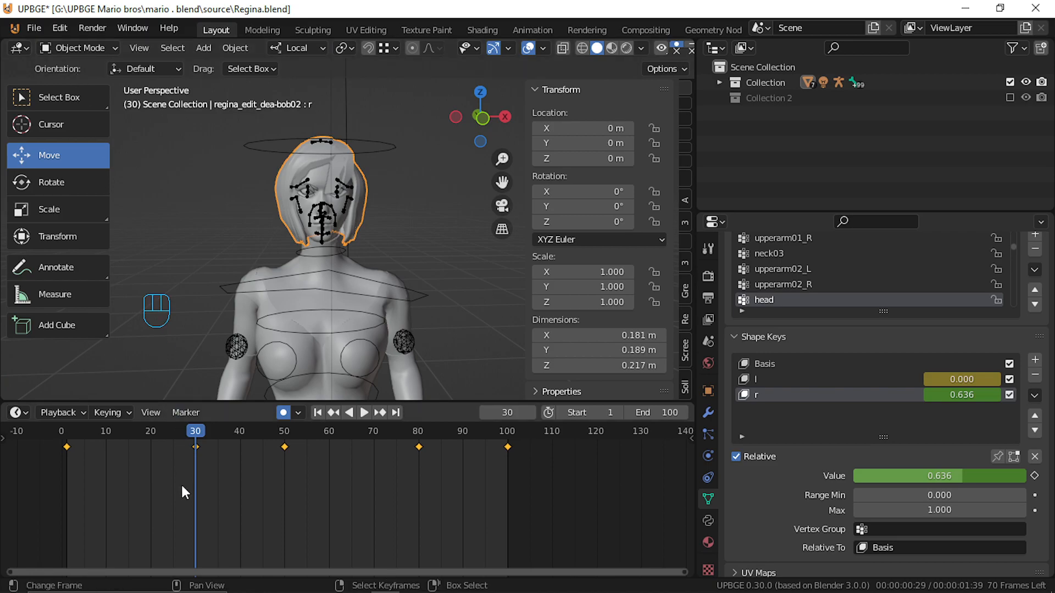
Play and scrub the walk cycle between frames 30 and 50 to examine how the hair swings.
{"action": "left_click_drag", "start_coordinate": [180, 483], "coordinate": [283, 497]}
{"action": "key", "text": "space"}
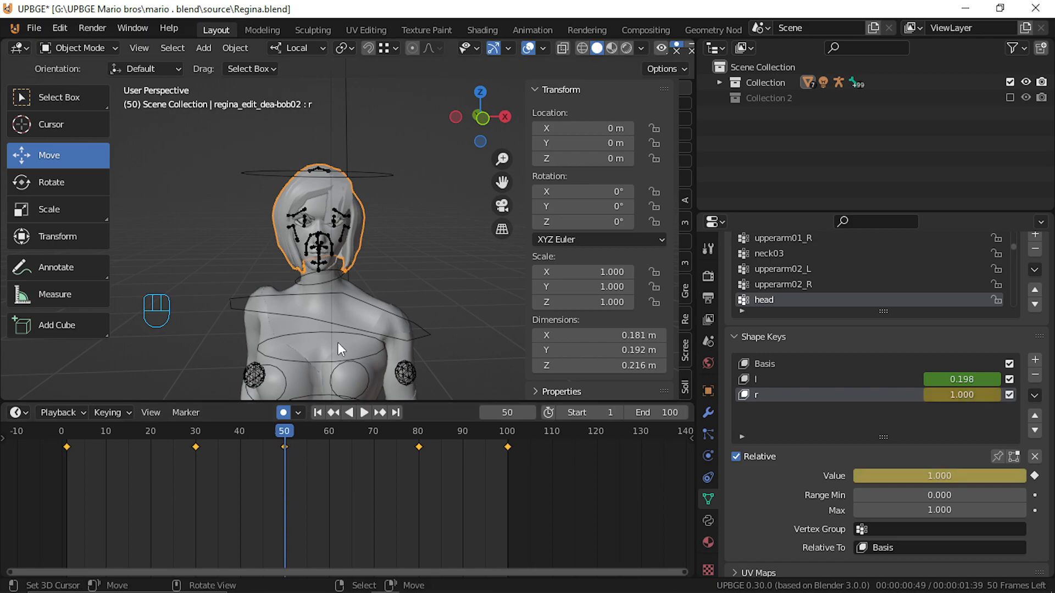
{"action": "key", "text": "space"}
{"action": "left_click_drag", "start_coordinate": [200, 466], "coordinate": [196, 462]}
{"action": "key", "text": "space"}
Sculpt the shape key r on frame 50 with the Grab brush, pulling the lower side and nape hair backward.
{"action": "left_click_drag", "start_coordinate": [209, 477], "coordinate": [282, 469]}
{"action": "mouse_move", "coordinate": [313, 199]}
{"action": "middle_mouse_down"}
{"action": "mouse_move", "coordinate": [109, 187]}
{"action": "mouse_move", "coordinate": [82, 121]}
{"action": "middle_mouse_up"}
{"action": "left_click", "coordinate": [63, 51]}
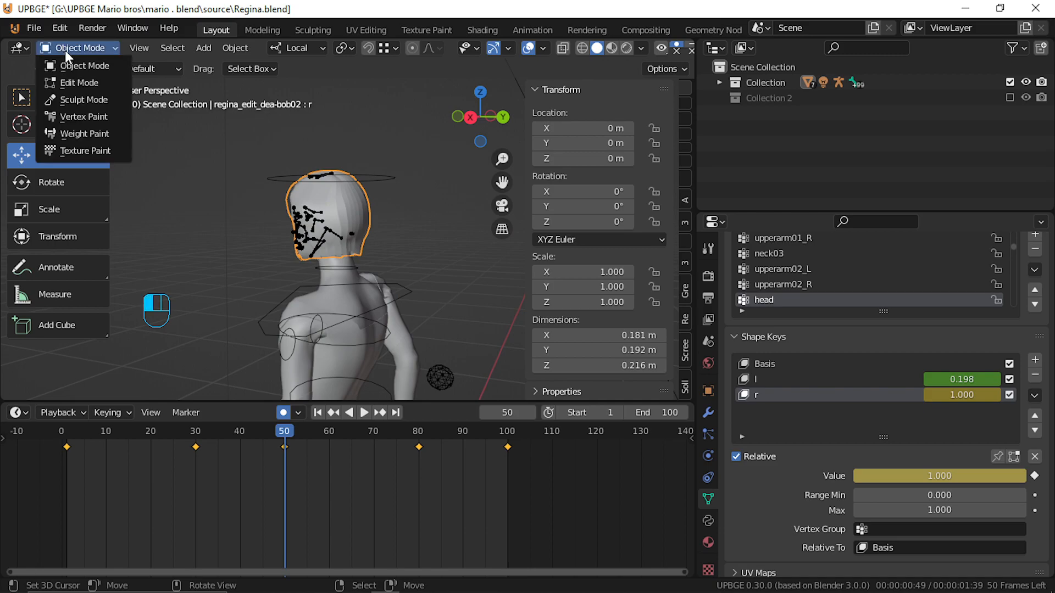
{"action": "left_click", "coordinate": [65, 99]}
{"action": "scroll", "coordinate": [278, 283], "scroll_direction": "down", "scroll_amount": 4}
{"action": "mouse_move", "coordinate": [278, 283]}
{"action": "middle_mouse_down", "text": "shift"}
{"action": "mouse_move", "coordinate": [365, 294]}
{"action": "mouse_move", "coordinate": [182, 295]}
{"action": "mouse_move", "coordinate": [259, 296]}
{"action": "middle_mouse_up", "text": "shift"}
{"action": "scroll", "coordinate": [368, 291], "scroll_direction": "up", "scroll_amount": 2}
{"action": "scroll", "coordinate": [185, 293], "scroll_direction": "up", "scroll_amount": 5}
{"action": "mouse_move", "coordinate": [233, 298]}
{"action": "left_mouse_down"}
{"action": "mouse_move", "coordinate": [262, 297]}
{"action": "mouse_move", "coordinate": [224, 301]}
{"action": "mouse_move", "coordinate": [233, 296]}
{"action": "left_mouse_up"}
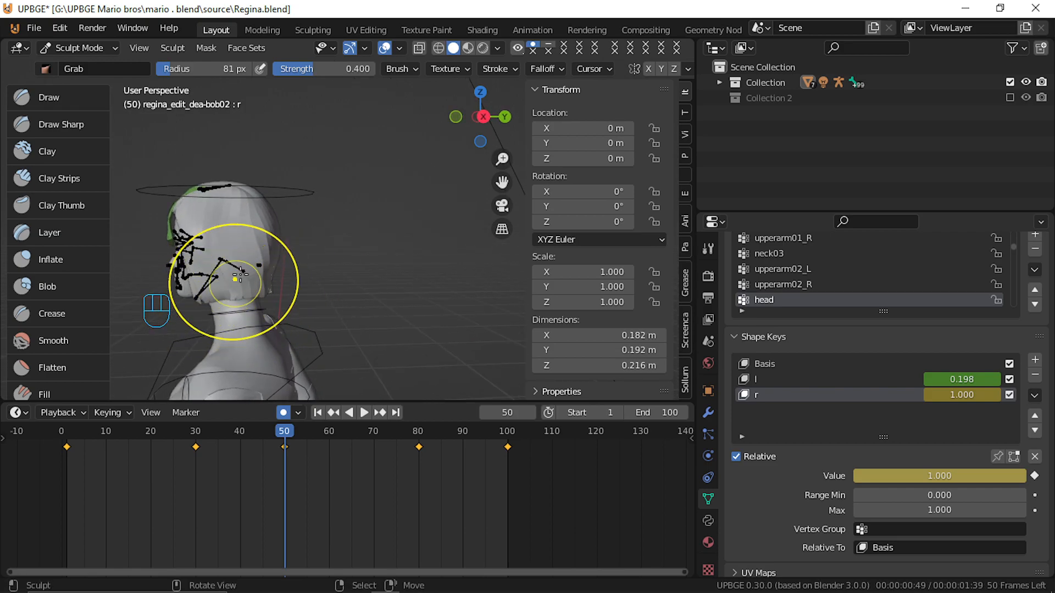
{"action": "mouse_move", "coordinate": [253, 250]}
{"action": "middle_mouse_down"}
{"action": "mouse_move", "coordinate": [232, 253]}
{"action": "mouse_move", "coordinate": [271, 283]}
{"action": "middle_mouse_up"}
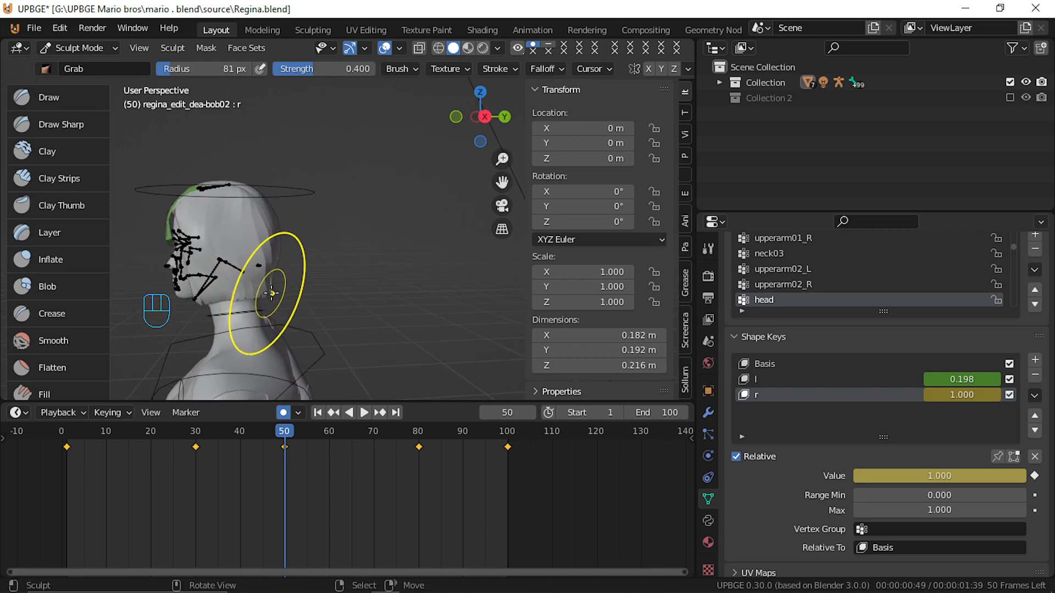
{"action": "left_click_drag", "start_coordinate": [271, 292], "coordinate": [295, 284]}
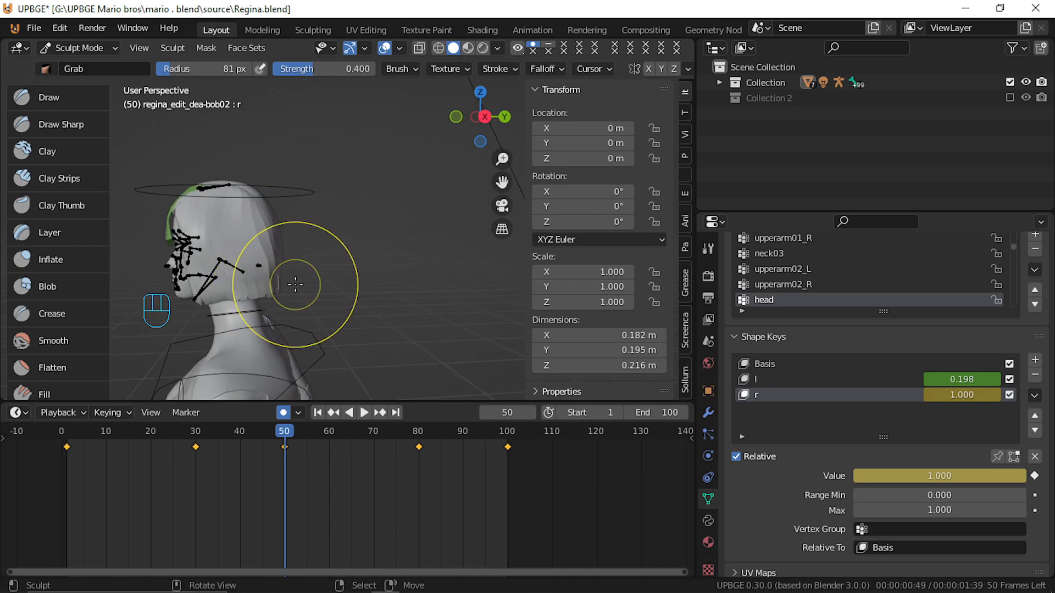
Pull the hair on the opposite side of the head slightly backward in the shape key r with the Grab brush.
{"action": "middle_click_drag", "start_coordinate": [295, 284], "coordinate": [544, 281]}
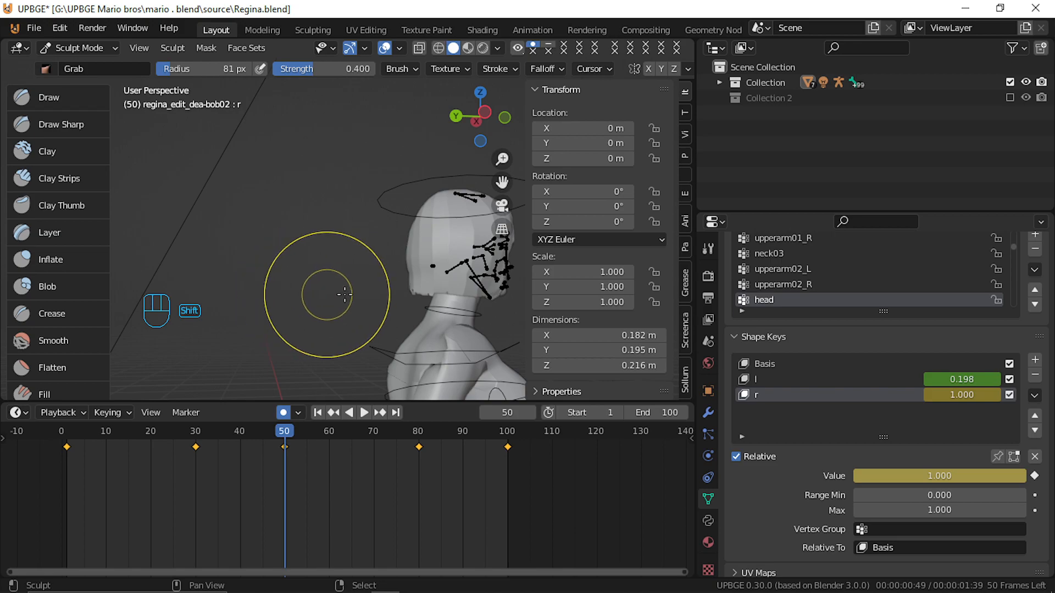
{"action": "middle_click_drag", "start_coordinate": [344, 295], "coordinate": [266, 280], "text": "shift"}
{"action": "left_click_drag", "start_coordinate": [299, 281], "coordinate": [283, 288]}
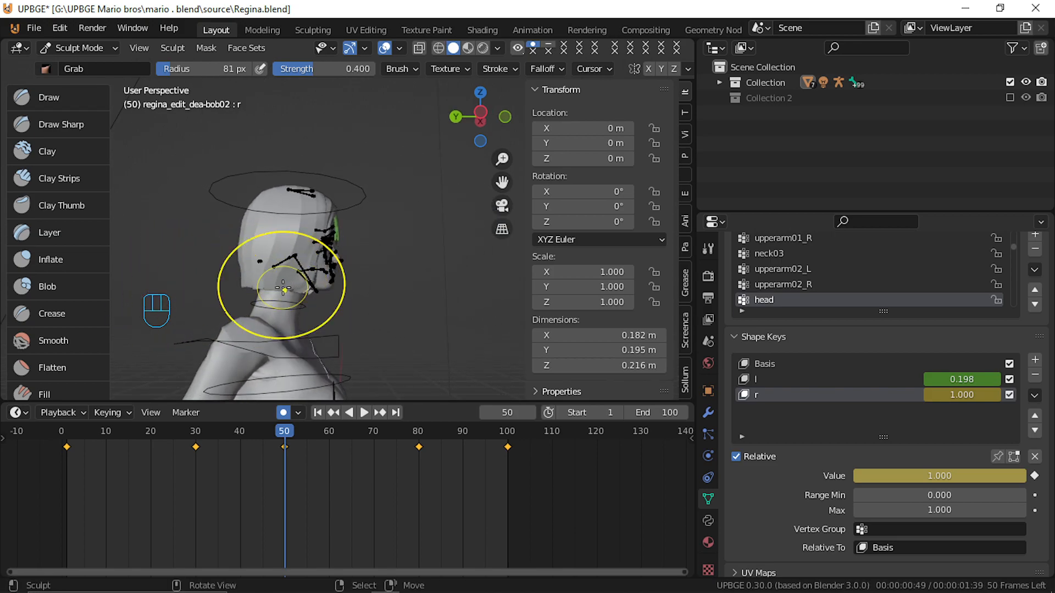
{"action": "middle_click_drag", "start_coordinate": [283, 287], "coordinate": [266, 285]}
{"action": "left_click_drag", "start_coordinate": [302, 229], "coordinate": [296, 228]}
Check the hair shape on frames 100 and 80 and switch back to Object Mode.
{"action": "left_click_drag", "start_coordinate": [278, 517], "coordinate": [508, 522]}
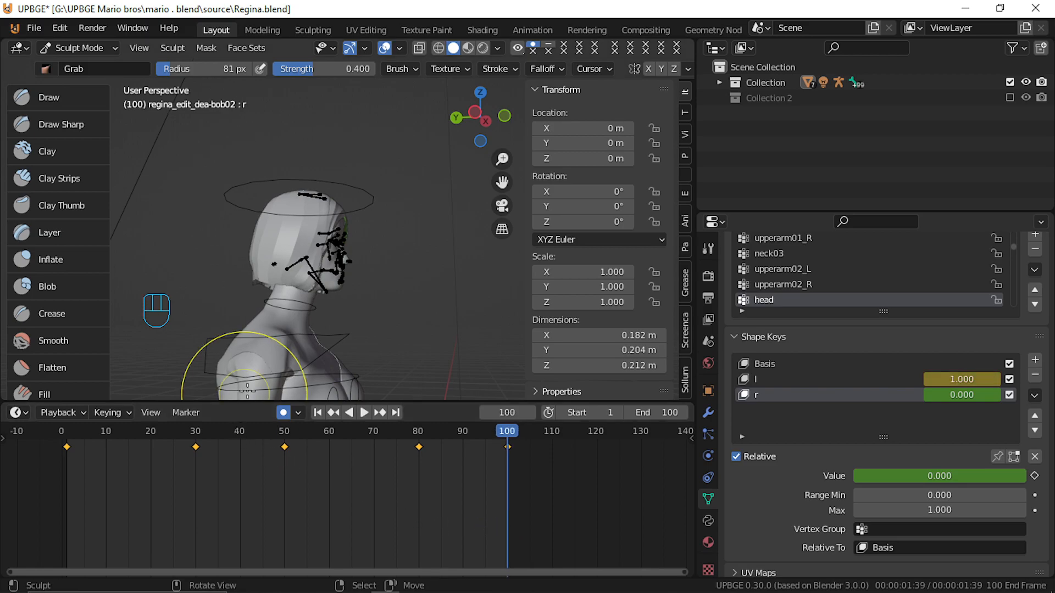
{"action": "left_click_drag", "start_coordinate": [456, 477], "coordinate": [419, 474]}
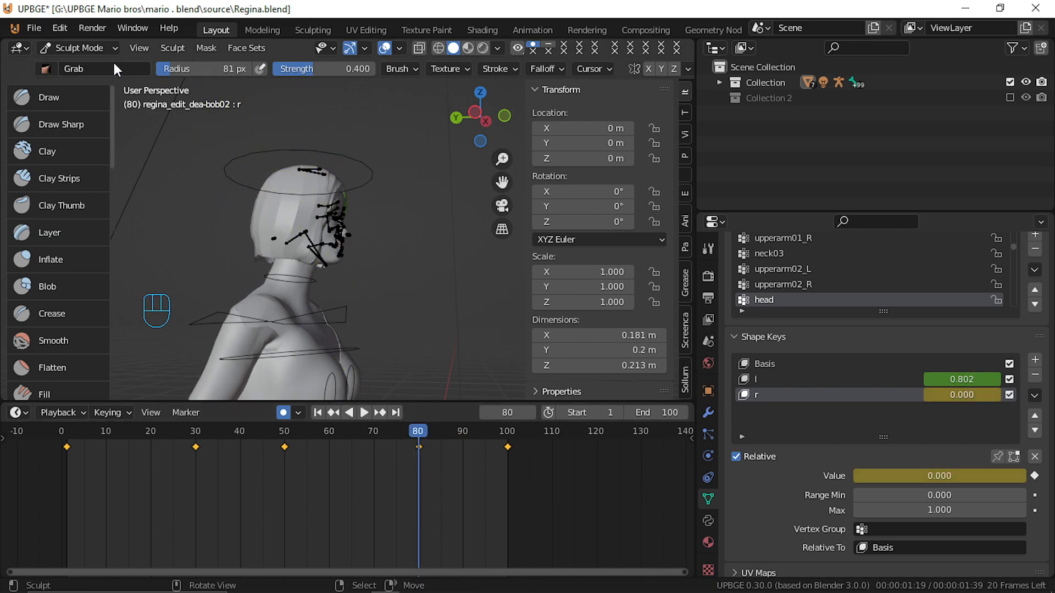
{"action": "left_click", "coordinate": [98, 48]}
{"action": "left_click", "coordinate": [88, 34]}
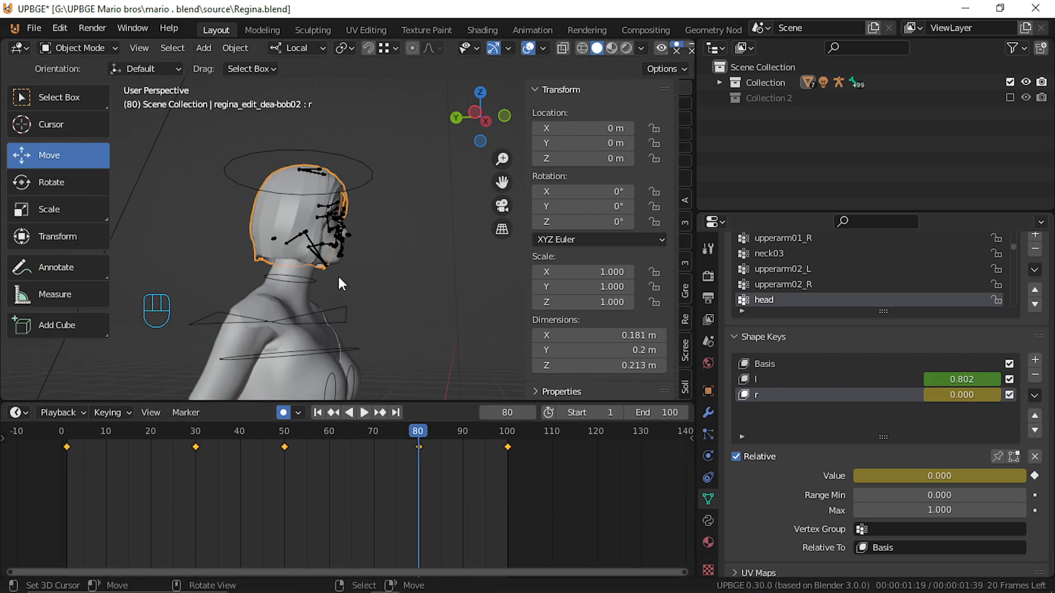
Keyframe the shape key l at 1.000 on frame 80 and at 0.000 on frame 50.
{"action": "scroll", "coordinate": [337, 261], "scroll_direction": "down", "scroll_amount": 6}
{"action": "middle_click_drag", "start_coordinate": [340, 265], "coordinate": [351, 242], "text": "shift"}
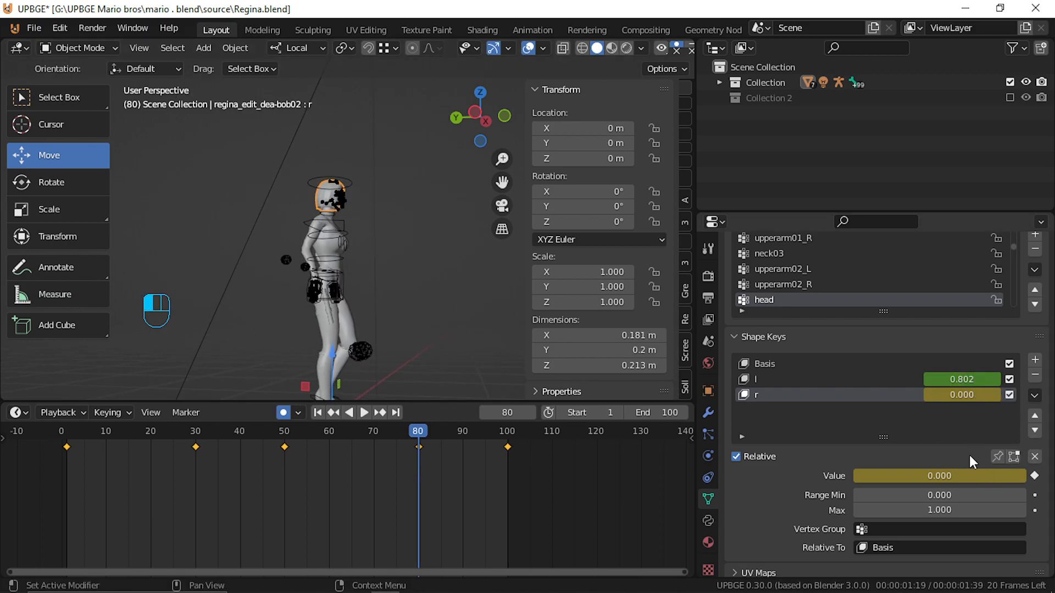
{"action": "left_click", "coordinate": [812, 381]}
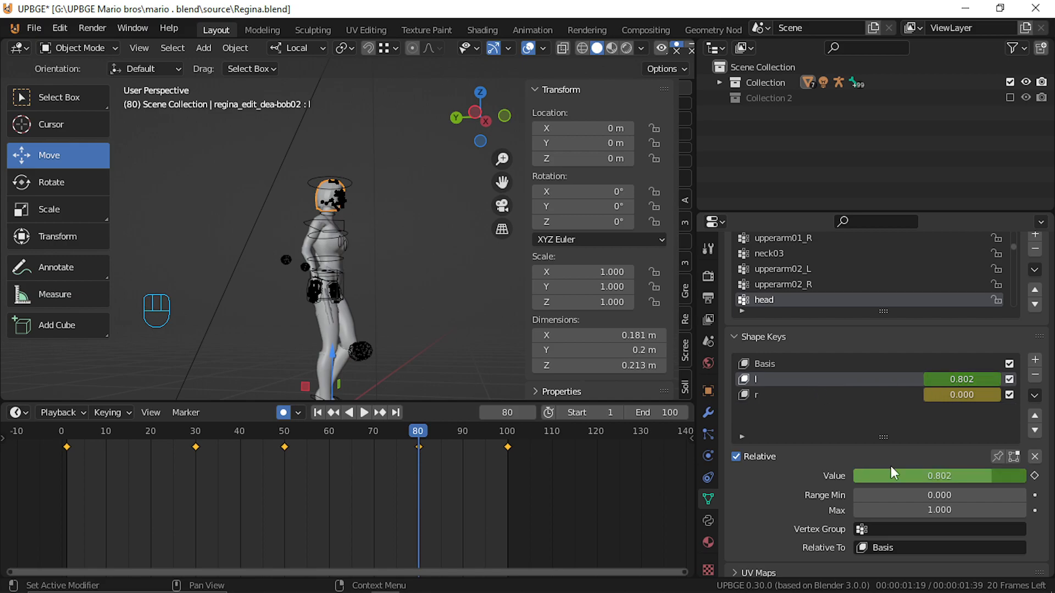
{"action": "left_click_drag", "start_coordinate": [942, 476], "coordinate": [990, 489]}
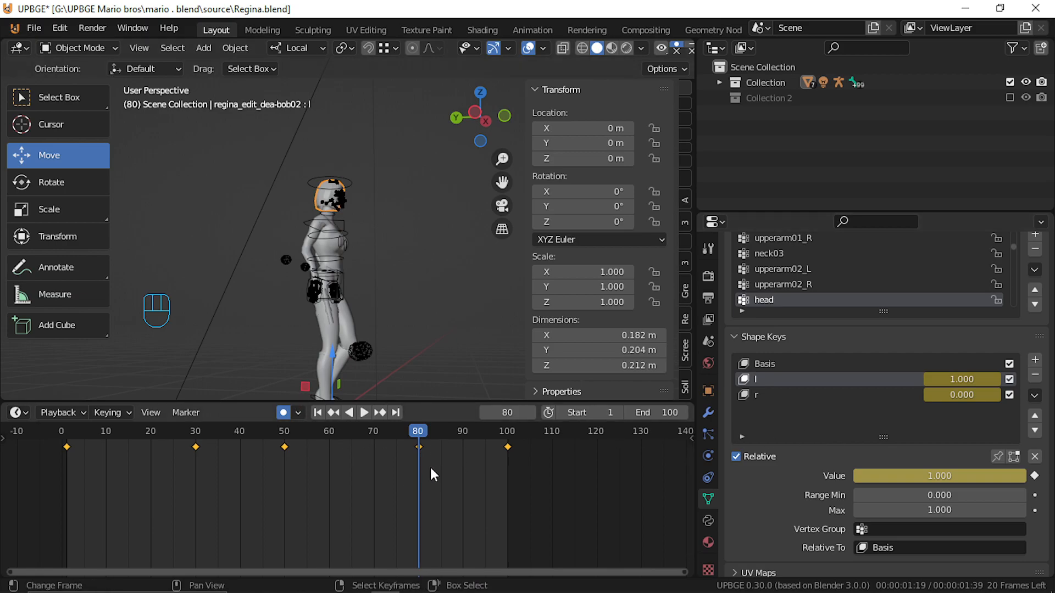
{"action": "left_click_drag", "start_coordinate": [414, 494], "coordinate": [285, 479]}
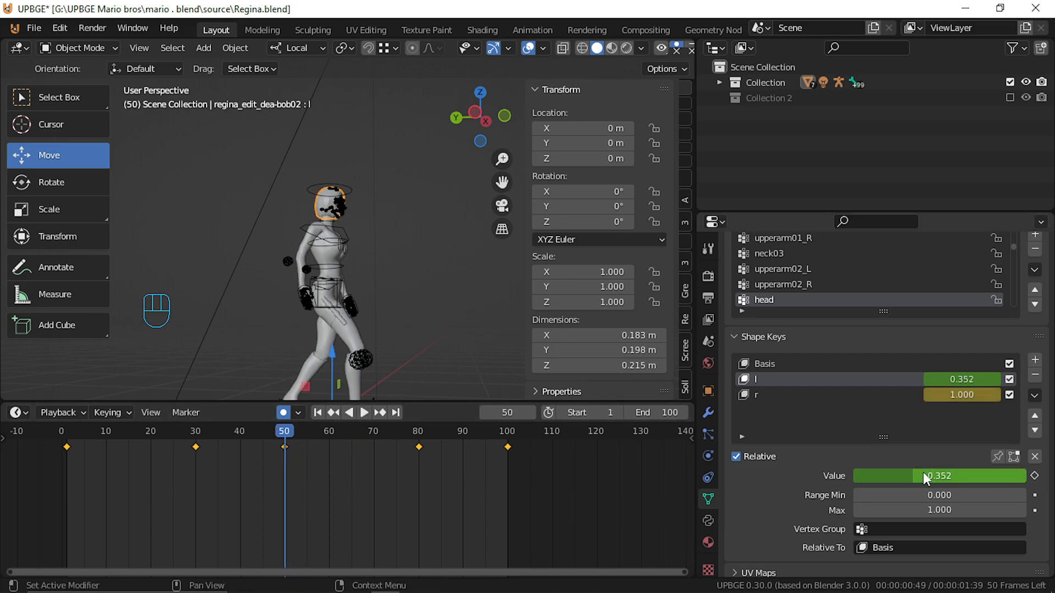
{"action": "left_click_drag", "start_coordinate": [922, 476], "coordinate": [767, 497]}
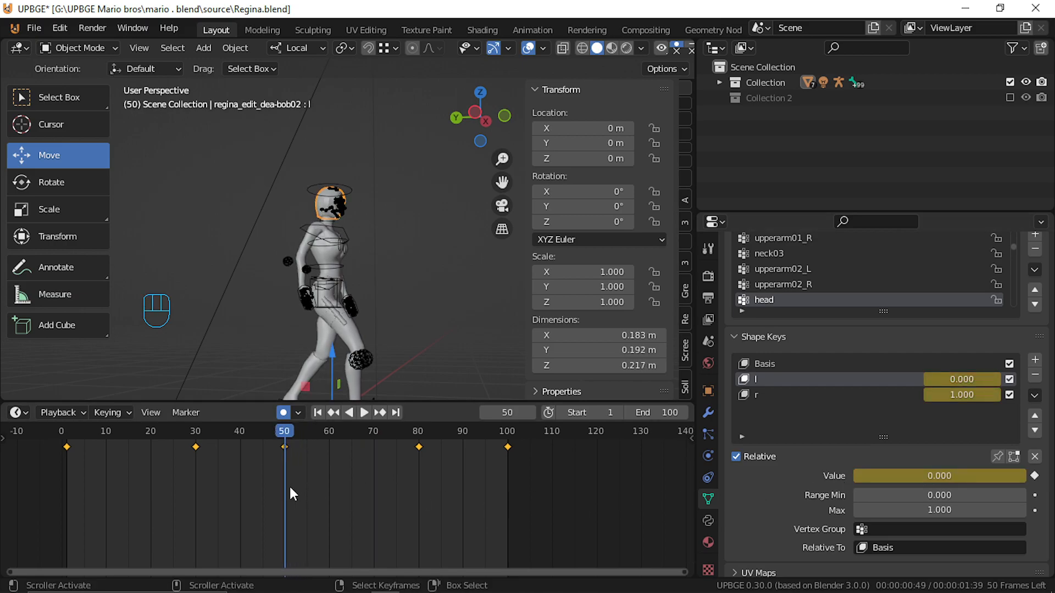
Keyframe the shape key r at 1.000 on frame 30 and try lowering its value toward zero.
{"action": "left_click_drag", "start_coordinate": [290, 487], "coordinate": [197, 486]}
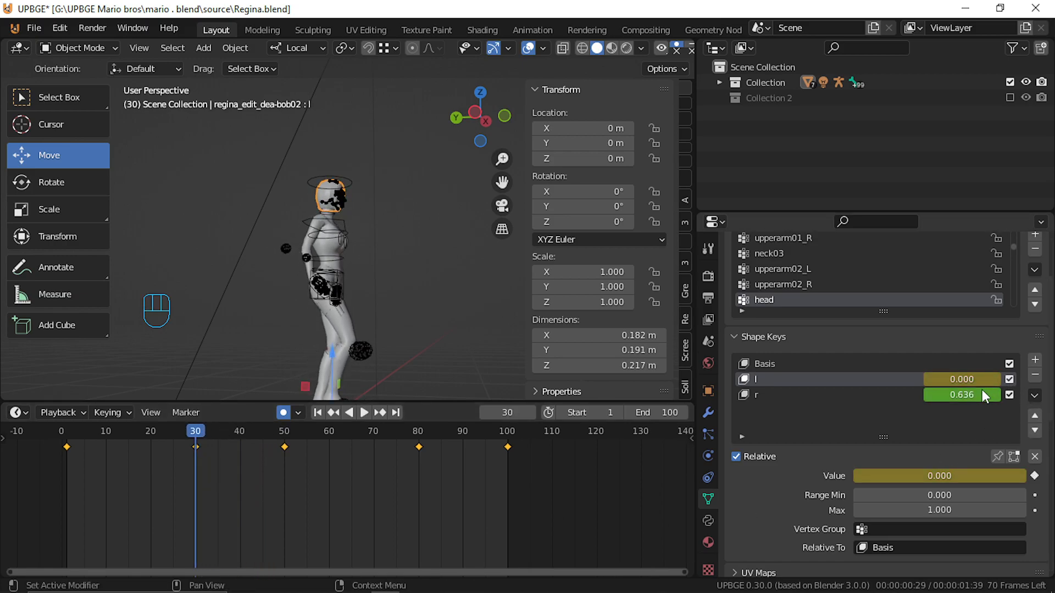
{"action": "left_click", "coordinate": [783, 395]}
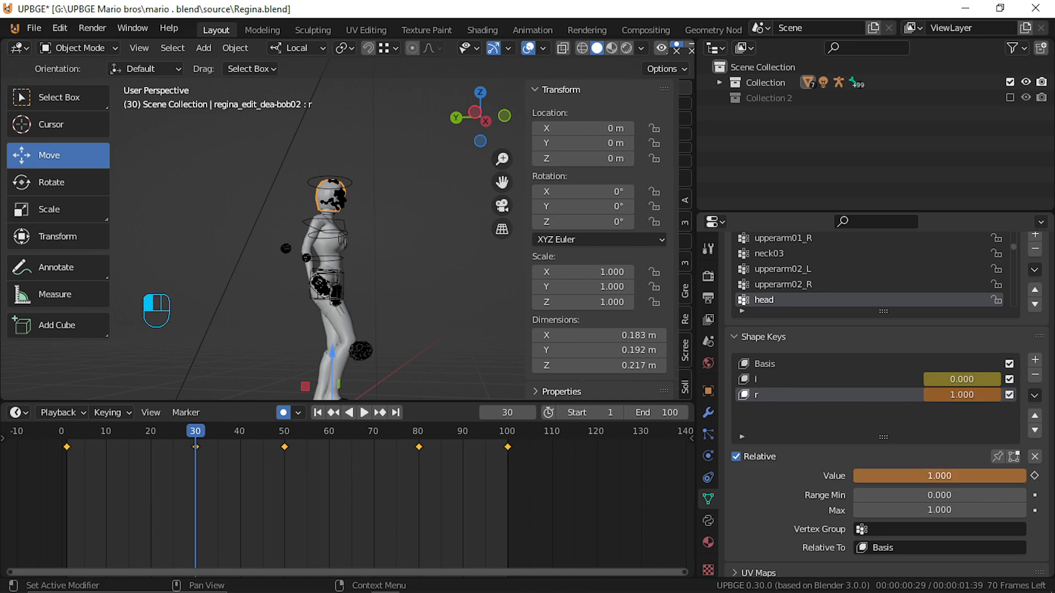
{"action": "key", "text": "i"}
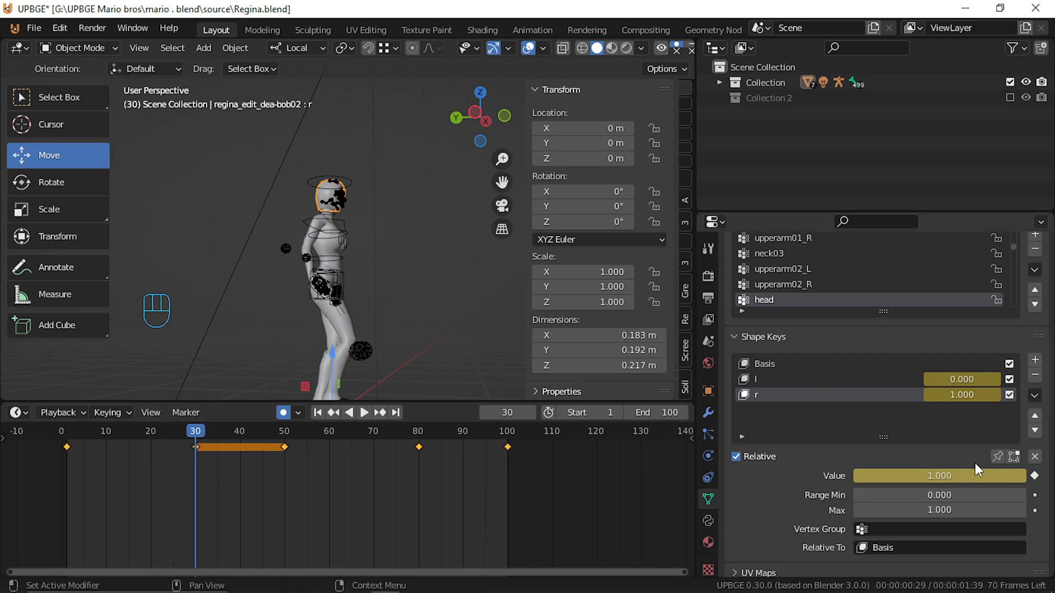
{"action": "left_click_drag", "start_coordinate": [974, 480], "coordinate": [876, 480]}
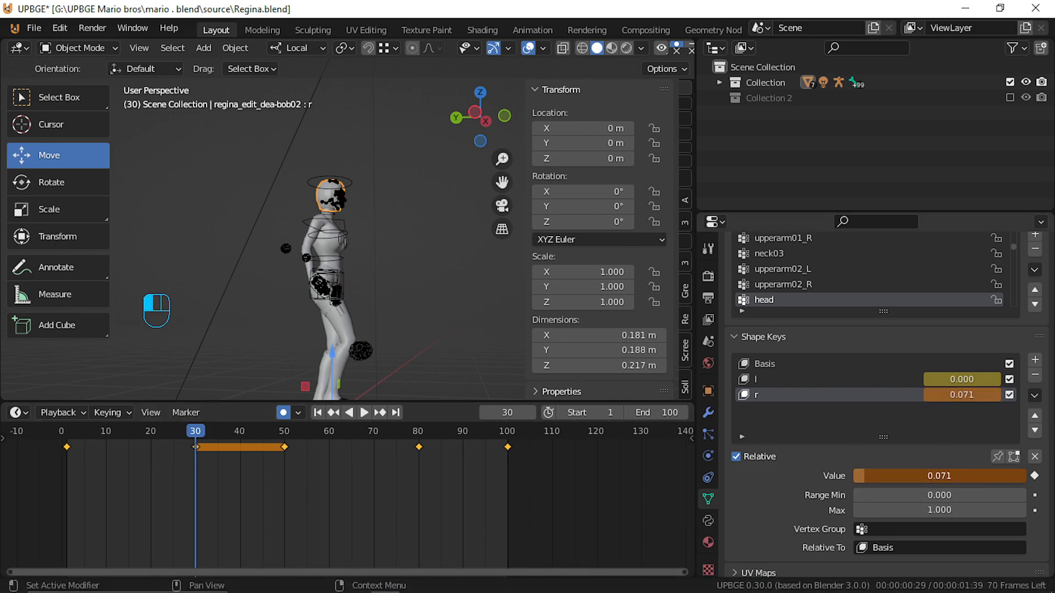
{"action": "key", "text": "i"}
Play the walk cycle from the start and inspect the hair around frame 30 from the front and side.
{"action": "left_click_drag", "start_coordinate": [186, 484], "coordinate": [72, 489]}
{"action": "key", "text": "Escape"}
{"action": "scroll", "coordinate": [268, 312], "scroll_direction": "up", "scroll_amount": 4}
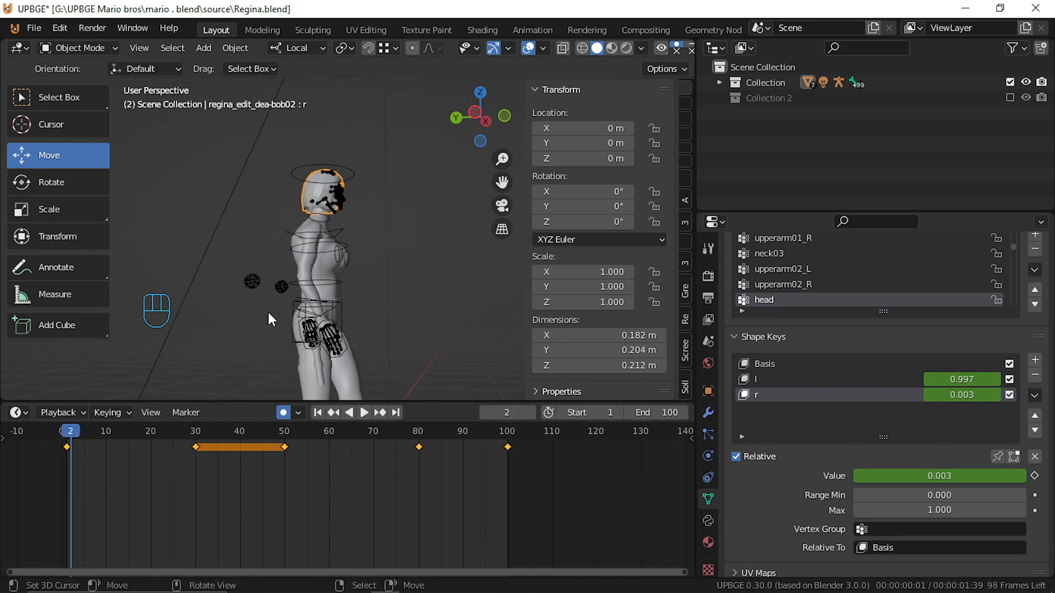
{"action": "key", "text": "space"}
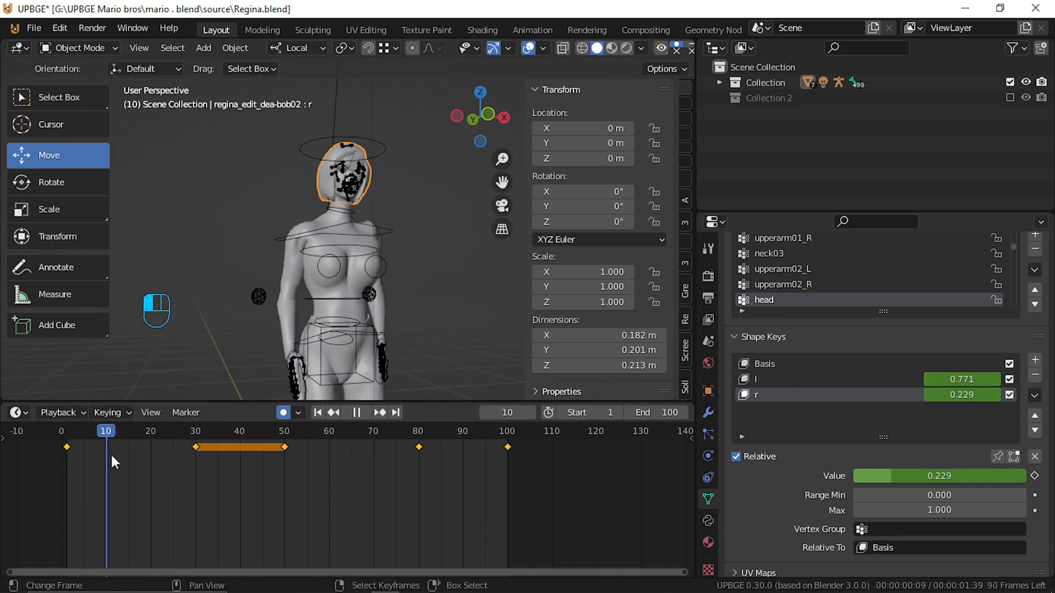
{"action": "left_click_drag", "start_coordinate": [139, 455], "coordinate": [197, 464]}
{"action": "middle_click_drag", "start_coordinate": [346, 321], "coordinate": [259, 311]}
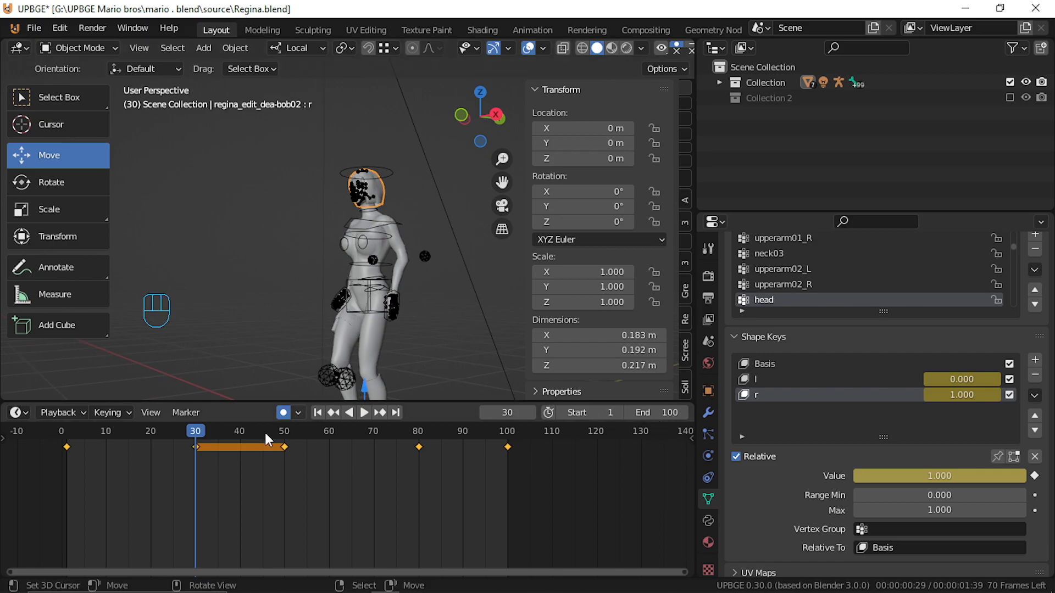
Keyframe the shape key r at 0.000 on frame 30 and the shape key l at 0.000 on frame 80.
{"action": "mouse_move", "coordinate": [209, 500]}
{"action": "left_mouse_down"}
{"action": "mouse_move", "coordinate": [281, 497]}
{"action": "mouse_move", "coordinate": [197, 501]}
{"action": "left_mouse_up"}
{"action": "left_click_drag", "start_coordinate": [951, 476], "coordinate": [902, 476]}
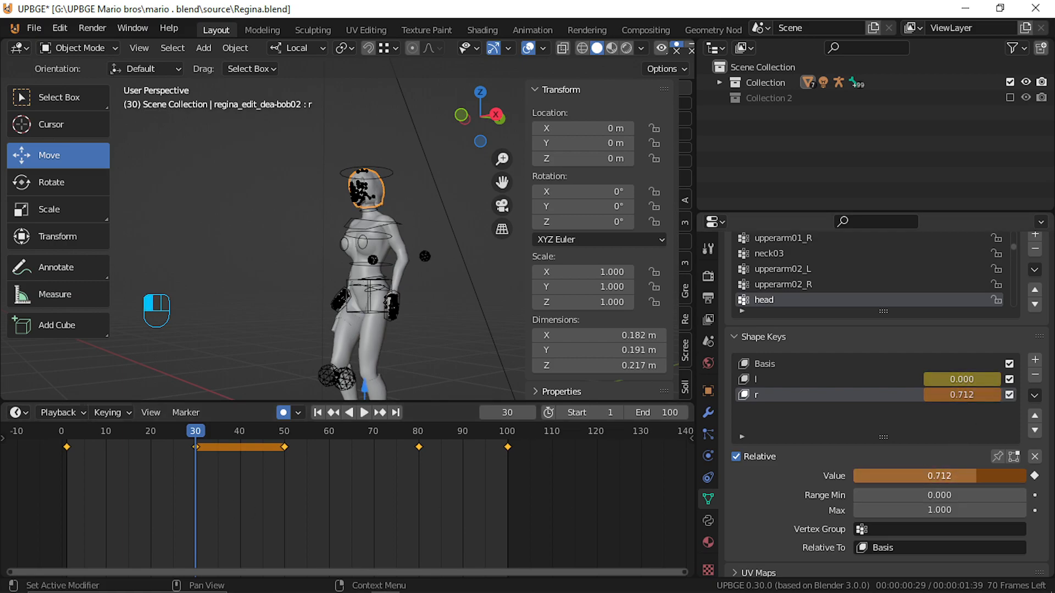
{"action": "key", "text": "i"}
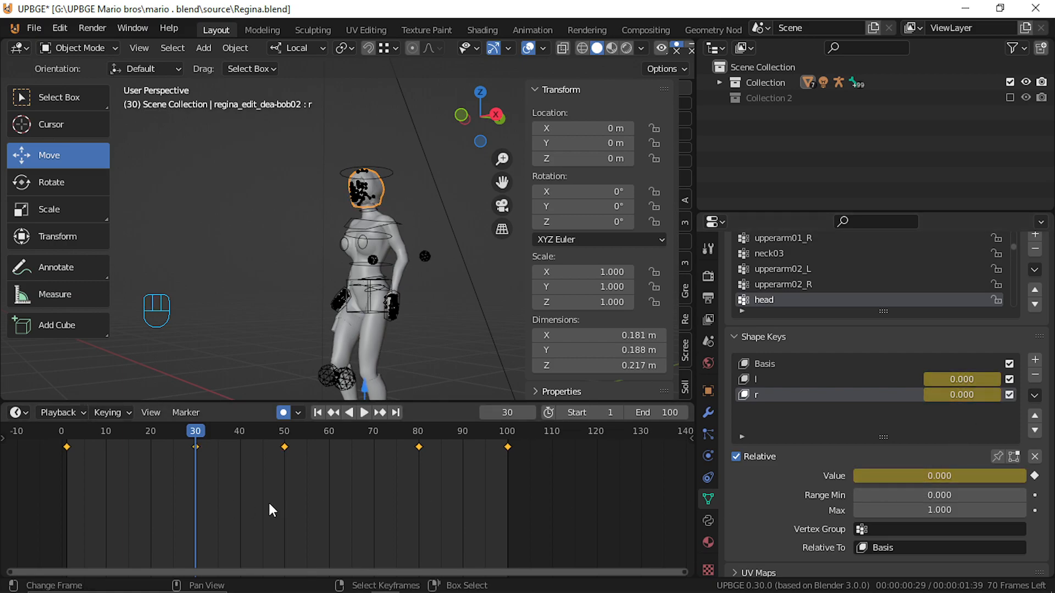
{"action": "left_click_drag", "start_coordinate": [198, 513], "coordinate": [419, 453]}
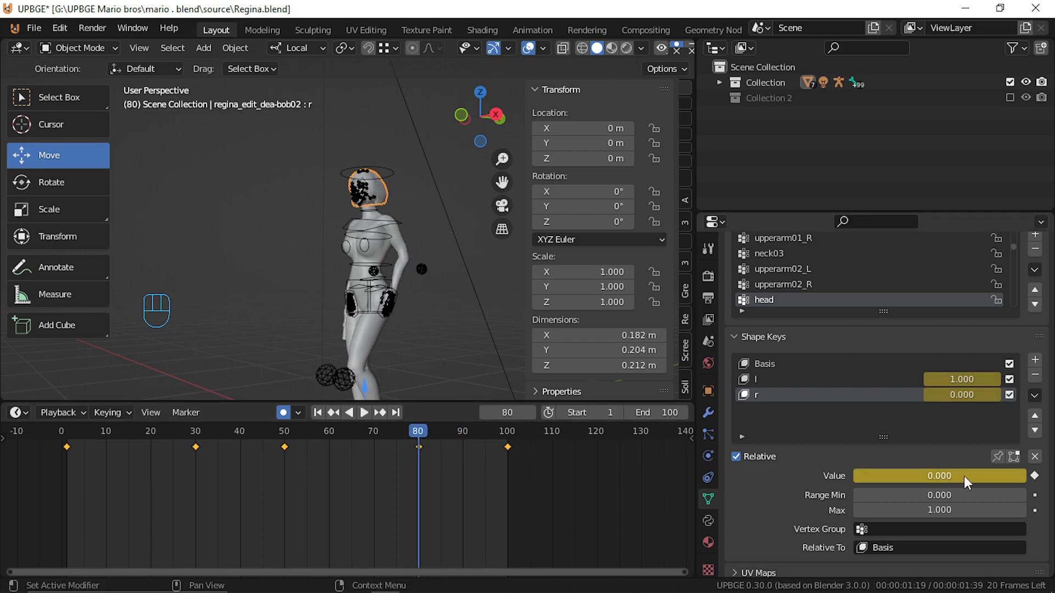
{"action": "left_click", "coordinate": [866, 379]}
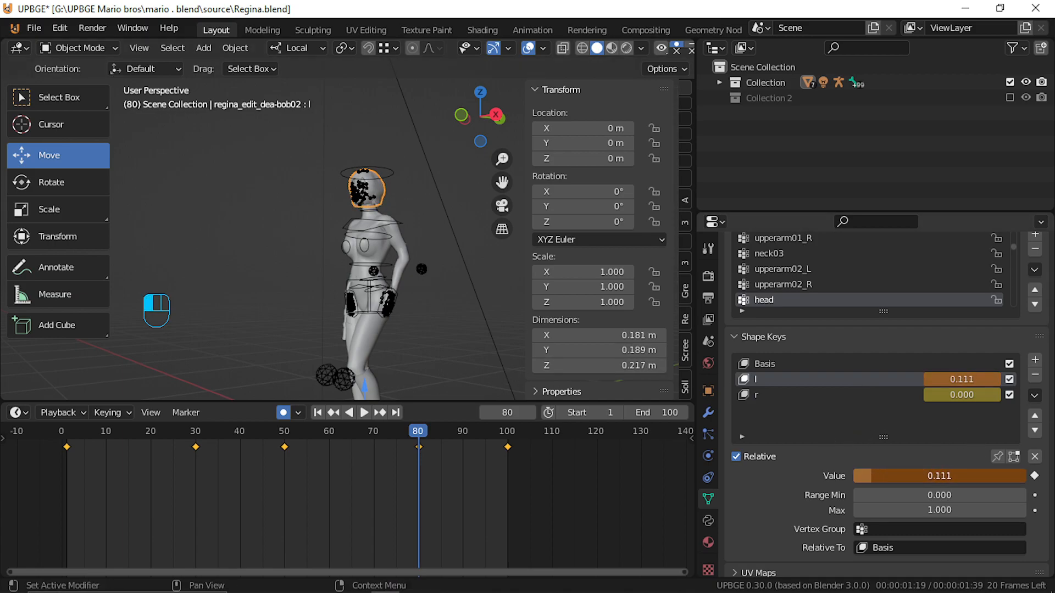
{"action": "left_click_drag", "start_coordinate": [857, 475], "coordinate": [853, 476]}
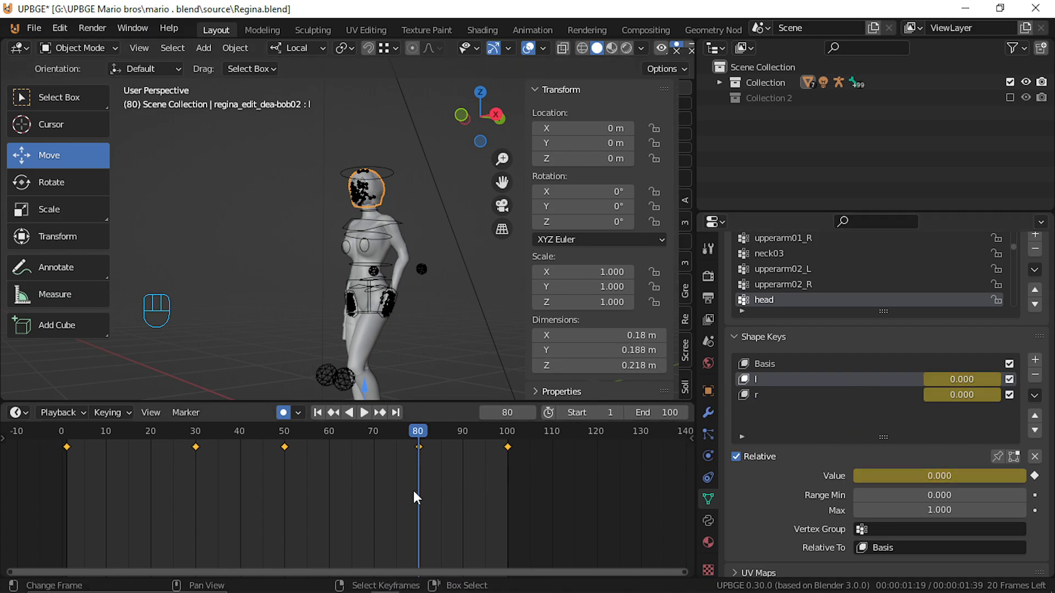
Play the animation from near the start and examine the hair swing from the front and side of the head.
{"action": "left_click_drag", "start_coordinate": [434, 486], "coordinate": [84, 457]}
{"action": "key", "text": "alt+a"}
{"action": "middle_click_drag", "start_coordinate": [274, 282], "coordinate": [407, 279]}
{"action": "scroll", "coordinate": [407, 279], "scroll_direction": "up", "scroll_amount": 4}
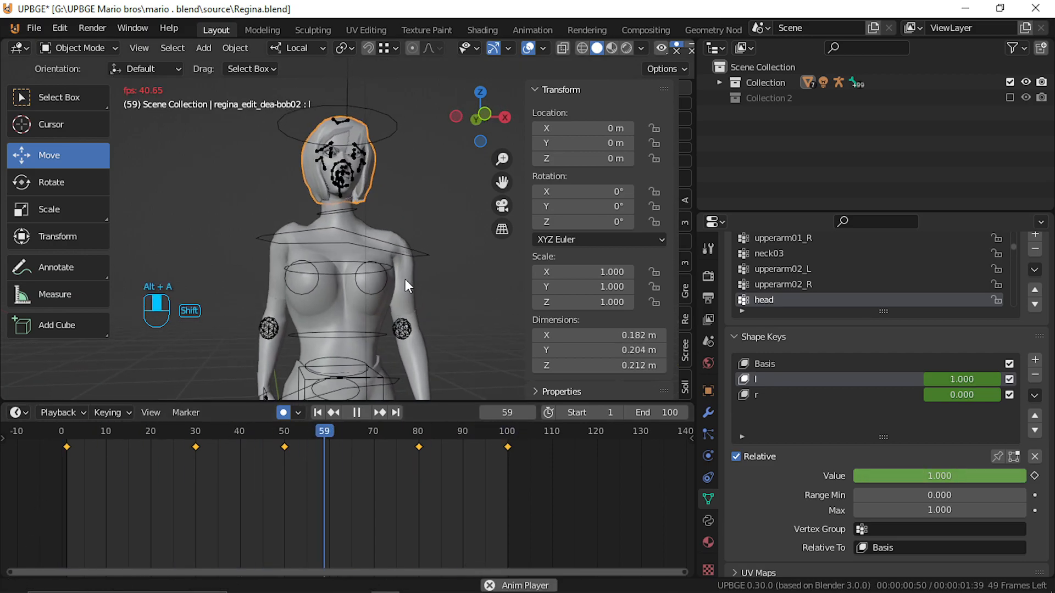
{"action": "scroll", "coordinate": [380, 365], "scroll_direction": "down", "scroll_amount": 3}
{"action": "middle_click_drag", "start_coordinate": [380, 365], "coordinate": [294, 344]}
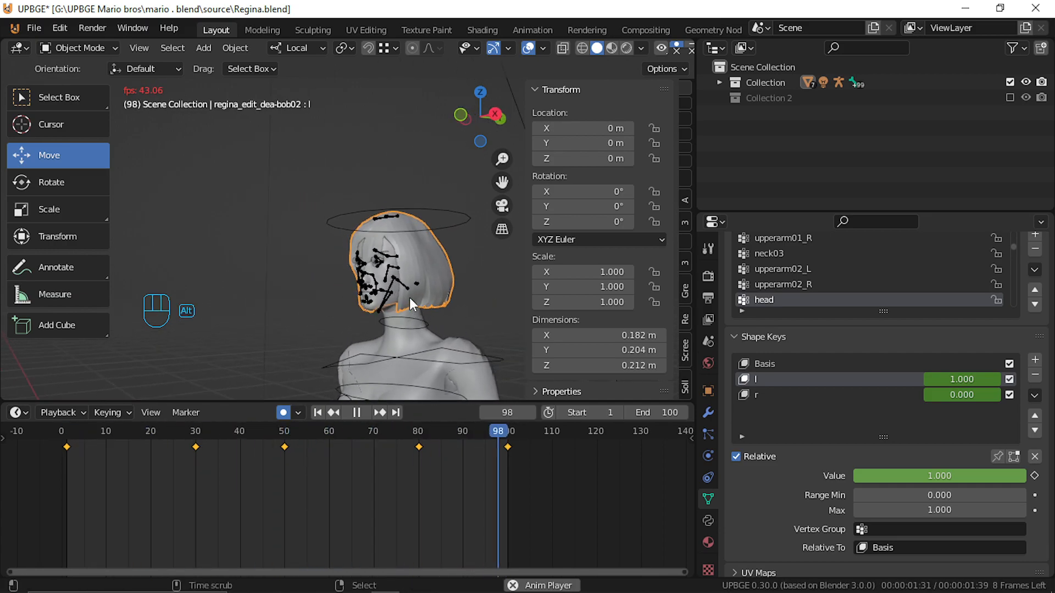
{"action": "middle_click_drag", "start_coordinate": [410, 298], "coordinate": [447, 282]}
Hide the character's armature regina_edit_dea in the viewport.
{"action": "left_click", "coordinate": [374, 251]}
{"action": "key", "text": "h"}
{"action": "scroll", "coordinate": [447, 283], "scroll_direction": "up", "scroll_amount": 2}
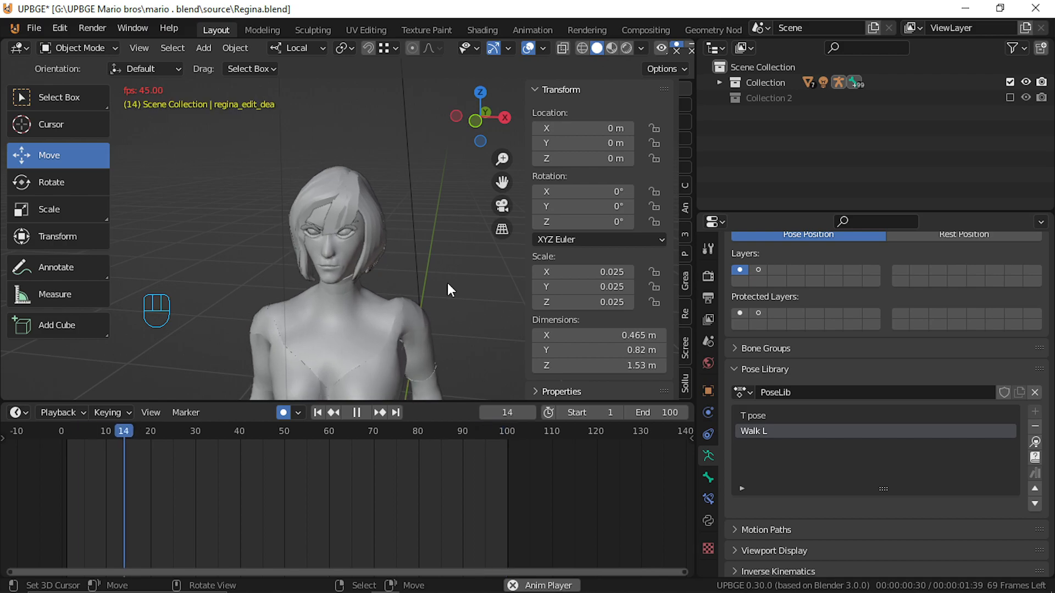
Select the hair mesh and replay the walk cycle to check how the fringe moves across the face.
{"action": "key", "text": "alt+a"}
{"action": "left_click", "coordinate": [342, 223]}
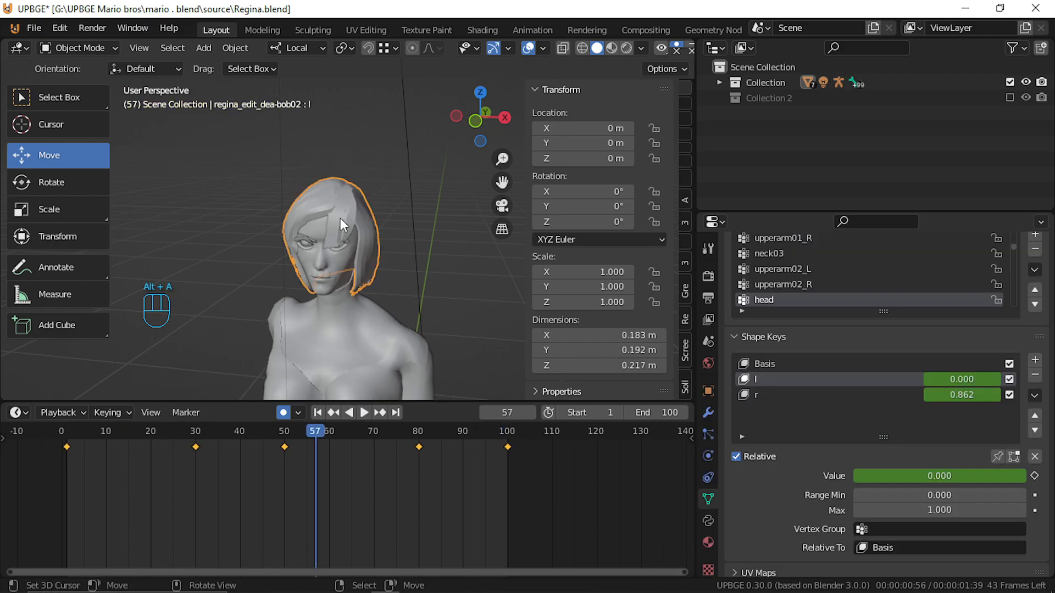
{"action": "key", "text": "alt+a"}
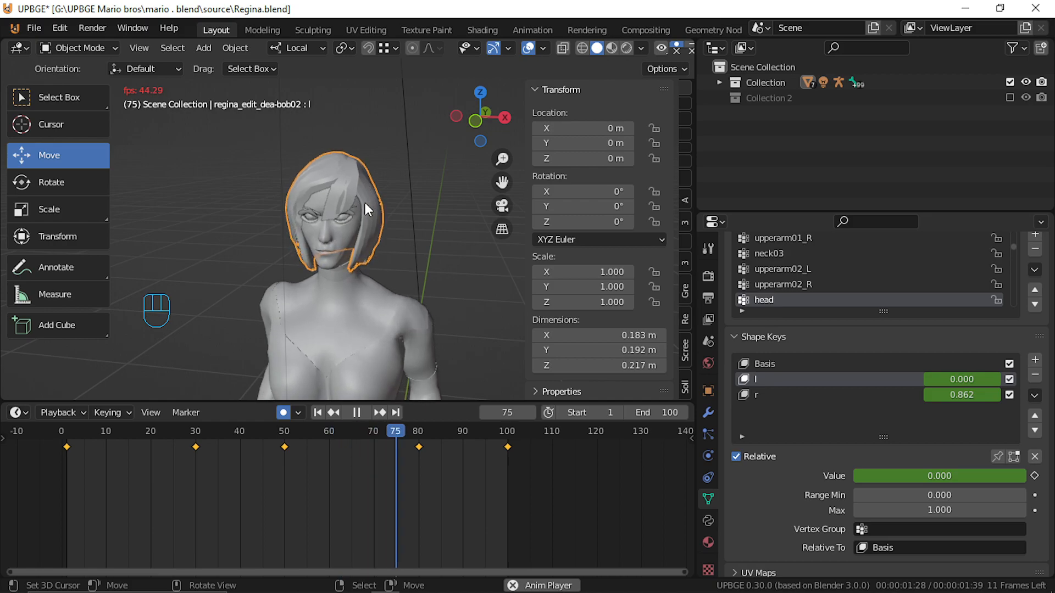
{"action": "key", "text": "alt+a"}
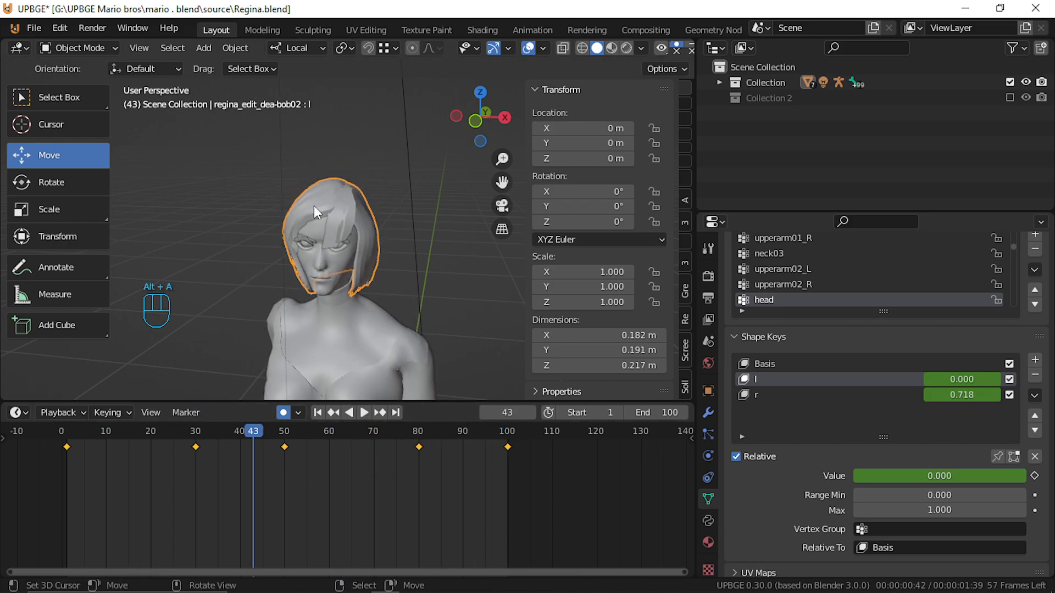
Put the hair mesh in Sculpt Mode on frame 50 with the shape key r active.
{"action": "left_click", "coordinate": [74, 50]}
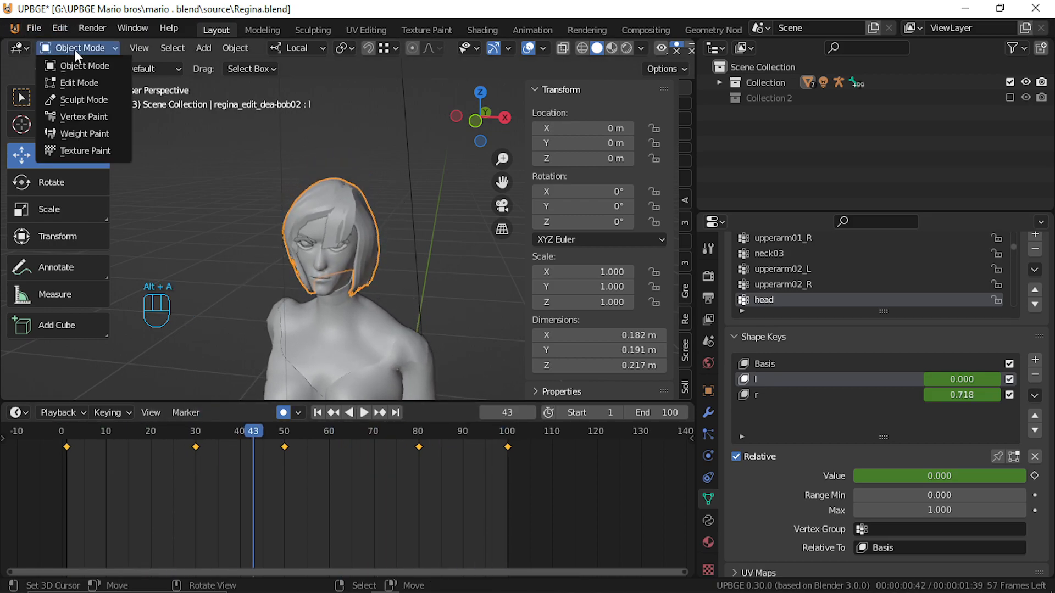
{"action": "left_click", "coordinate": [92, 102]}
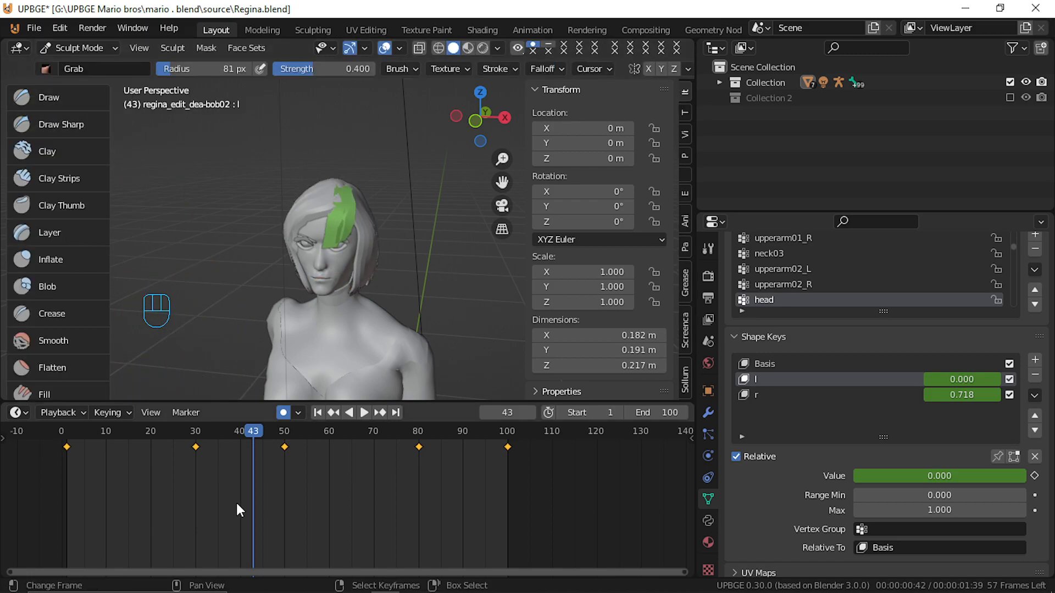
{"action": "key", "text": "alt+a"}
{"action": "left_click_drag", "start_coordinate": [295, 496], "coordinate": [283, 475]}
{"action": "left_click", "coordinate": [811, 393]}
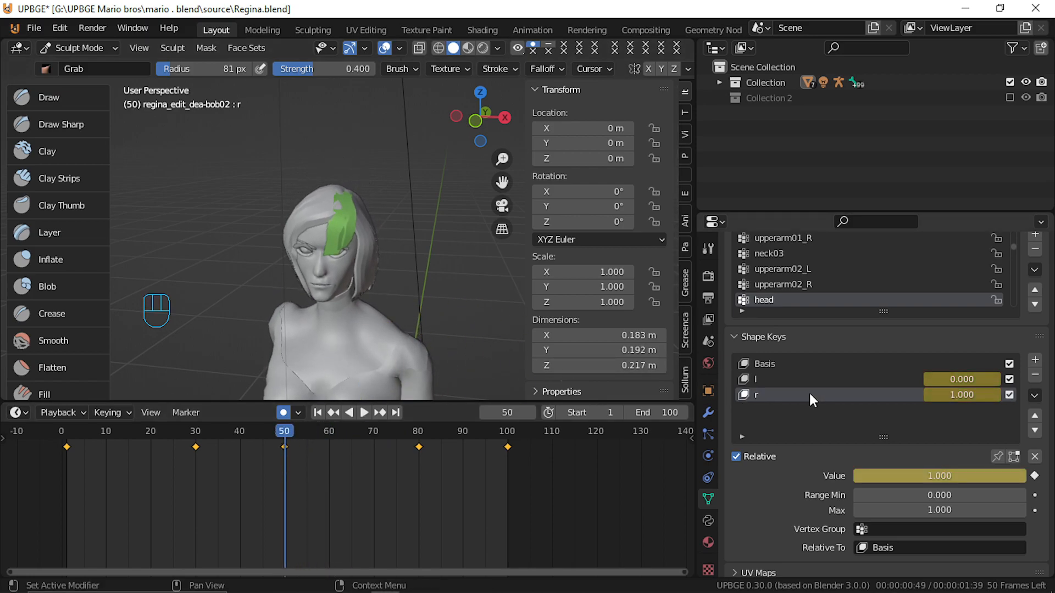
{"action": "mouse_move", "coordinate": [277, 465]}
{"action": "left_mouse_down"}
{"action": "mouse_move", "coordinate": [220, 454]}
{"action": "mouse_move", "coordinate": [285, 451]}
{"action": "left_mouse_up"}
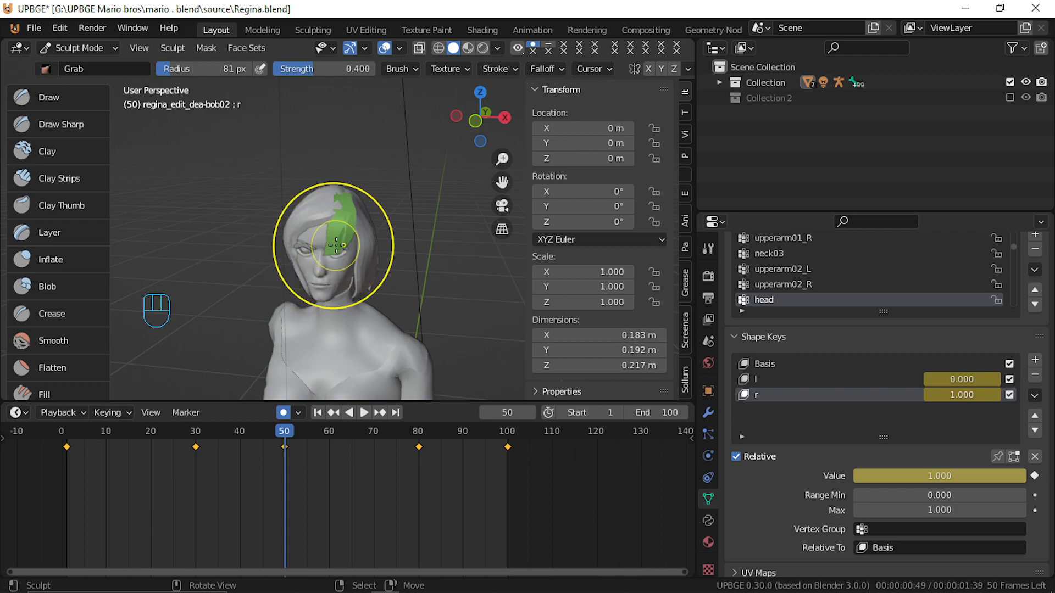
Reduce the Grab brush radius to 35 px and pull the fringe strand outward toward the side of the face.
{"action": "left_click_drag", "start_coordinate": [330, 236], "coordinate": [348, 241]}
{"action": "left_click_drag", "start_coordinate": [331, 240], "coordinate": [332, 240]}
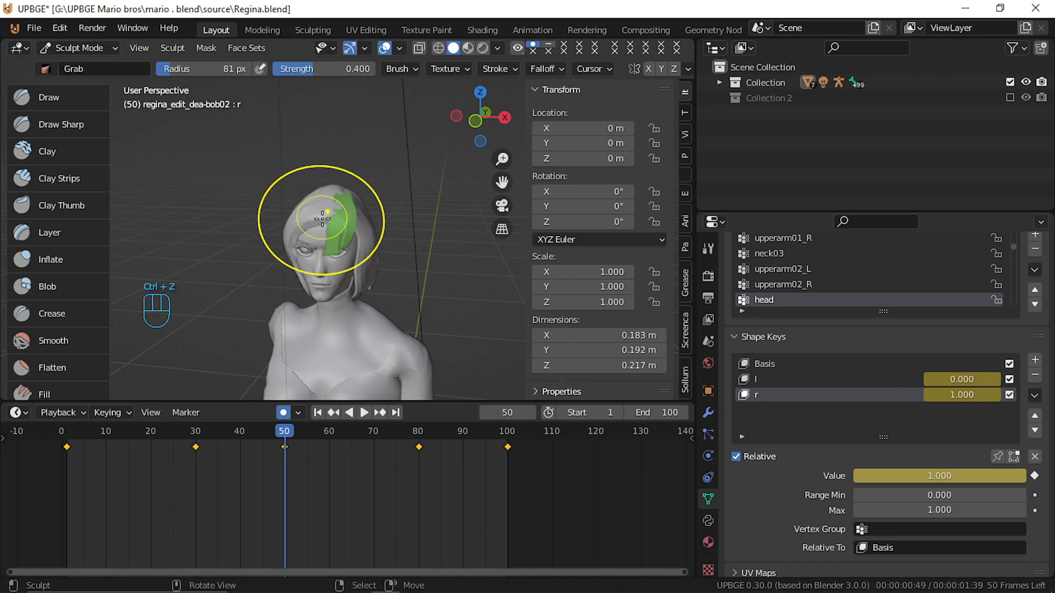
{"action": "key", "text": "f"}
{"action": "left_click", "coordinate": [306, 240]}
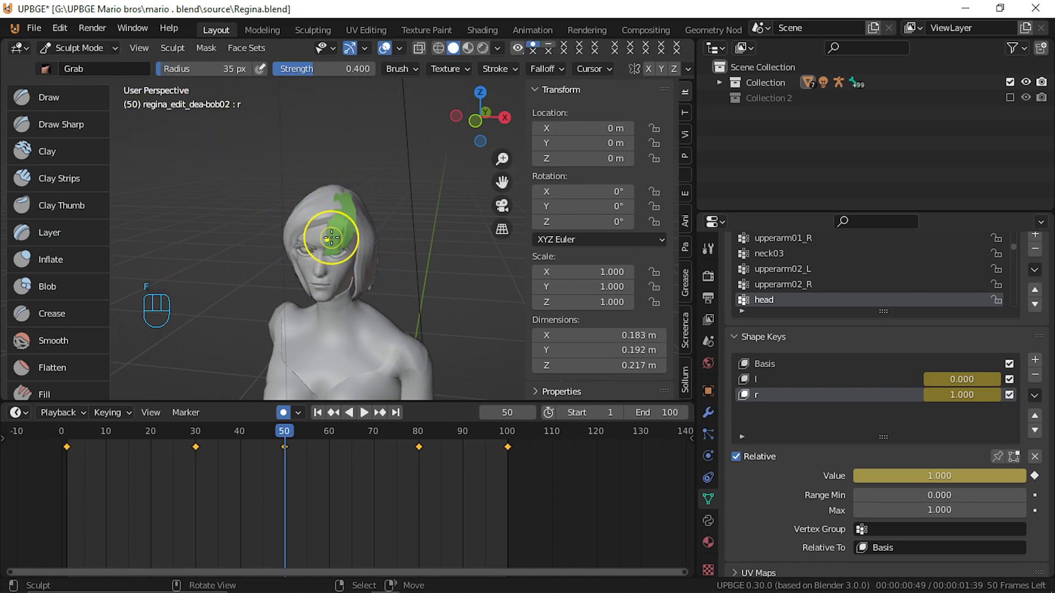
{"action": "mouse_move", "coordinate": [331, 238]}
{"action": "left_mouse_down"}
{"action": "mouse_move", "coordinate": [344, 240]}
{"action": "mouse_move", "coordinate": [336, 251]}
{"action": "mouse_move", "coordinate": [354, 245]}
{"action": "mouse_move", "coordinate": [333, 228]}
{"action": "mouse_move", "coordinate": [332, 253]}
{"action": "mouse_move", "coordinate": [349, 253]}
{"action": "left_mouse_up"}
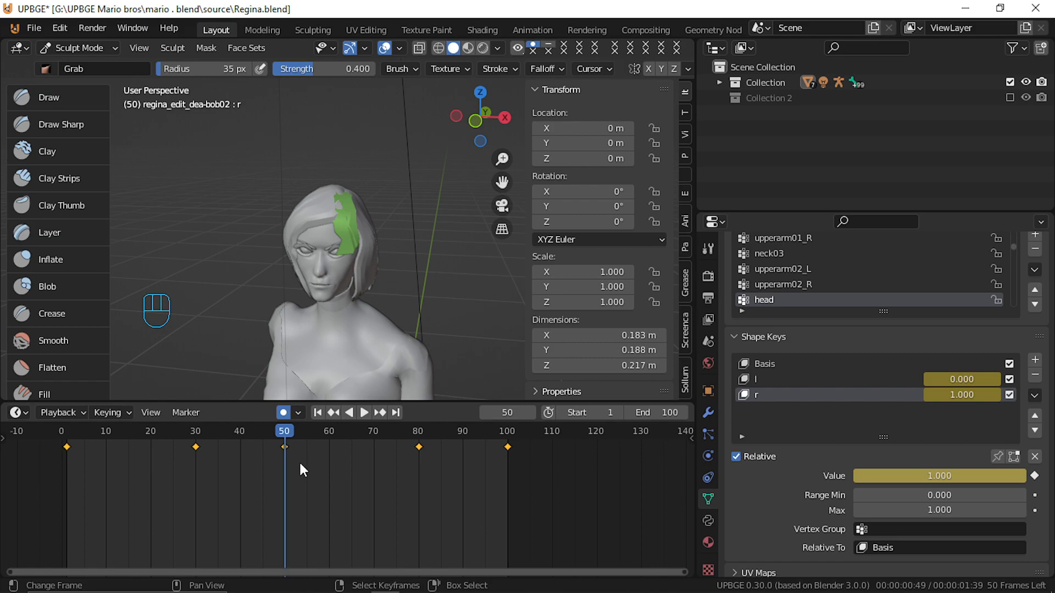
Return to Object Mode and play the animation to check the reshaped fringe around frame 50.
{"action": "left_click", "coordinate": [70, 48]}
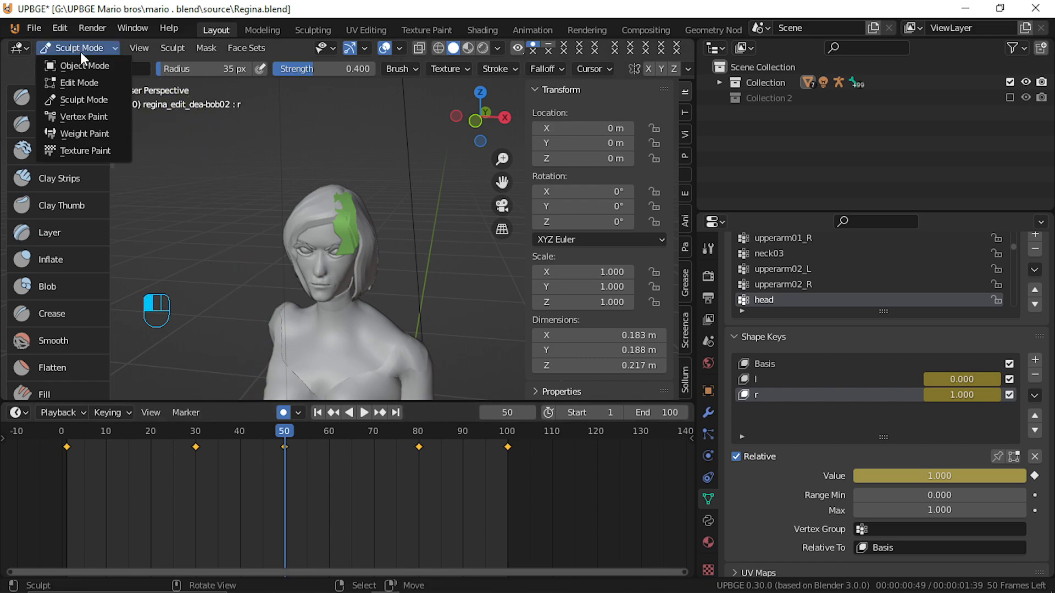
{"action": "left_click", "coordinate": [82, 64]}
{"action": "key", "text": "alt+a"}
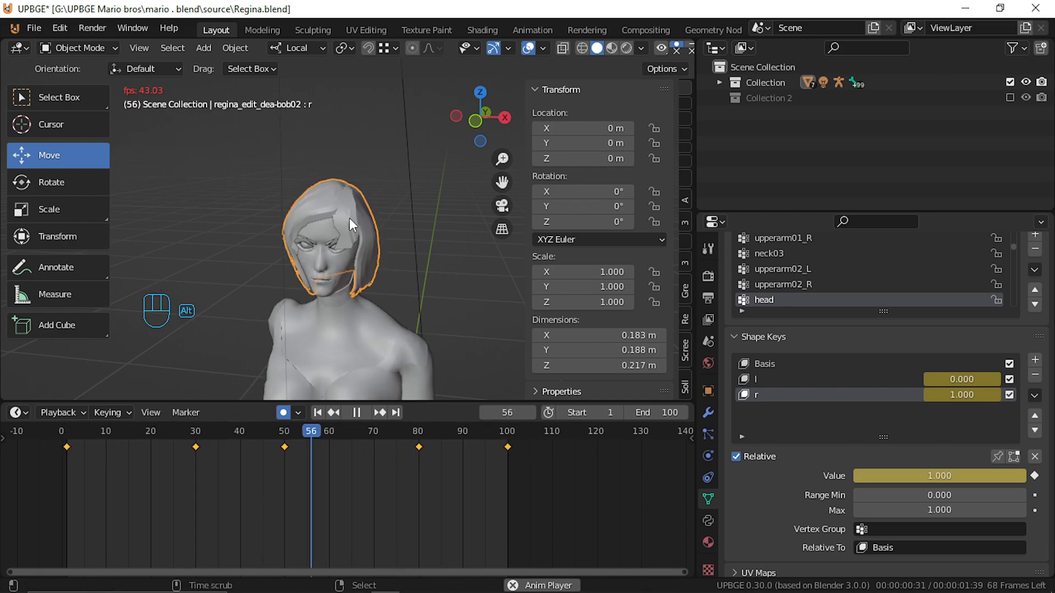
{"action": "key", "text": "alt+a"}
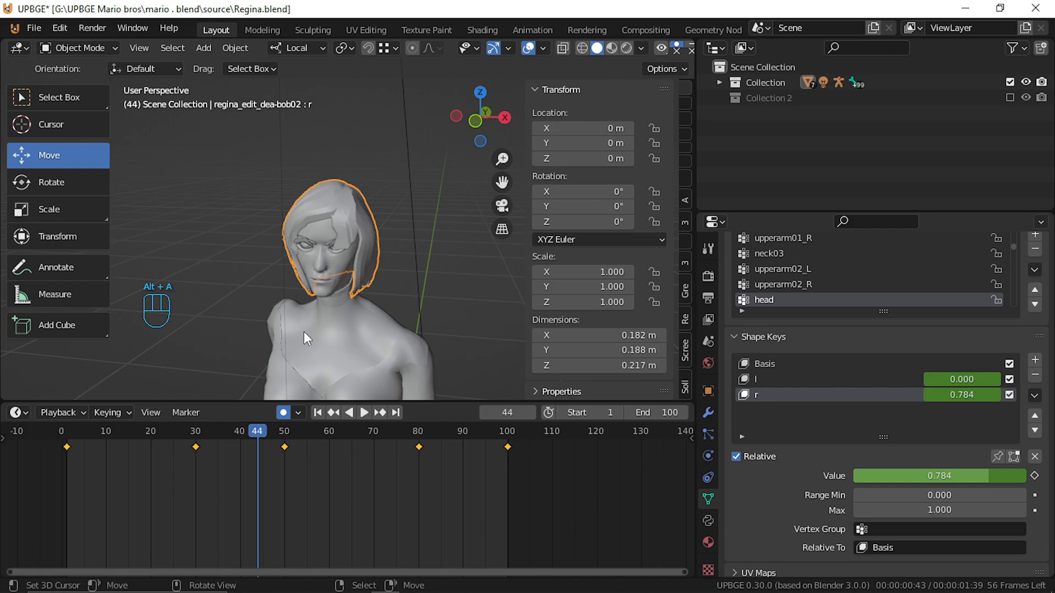
Reshape the fringe in the shape key r on frame 50 in Sculpt Mode, using the Grab brush at 67 px radius.
{"action": "left_click_drag", "start_coordinate": [270, 471], "coordinate": [284, 477]}
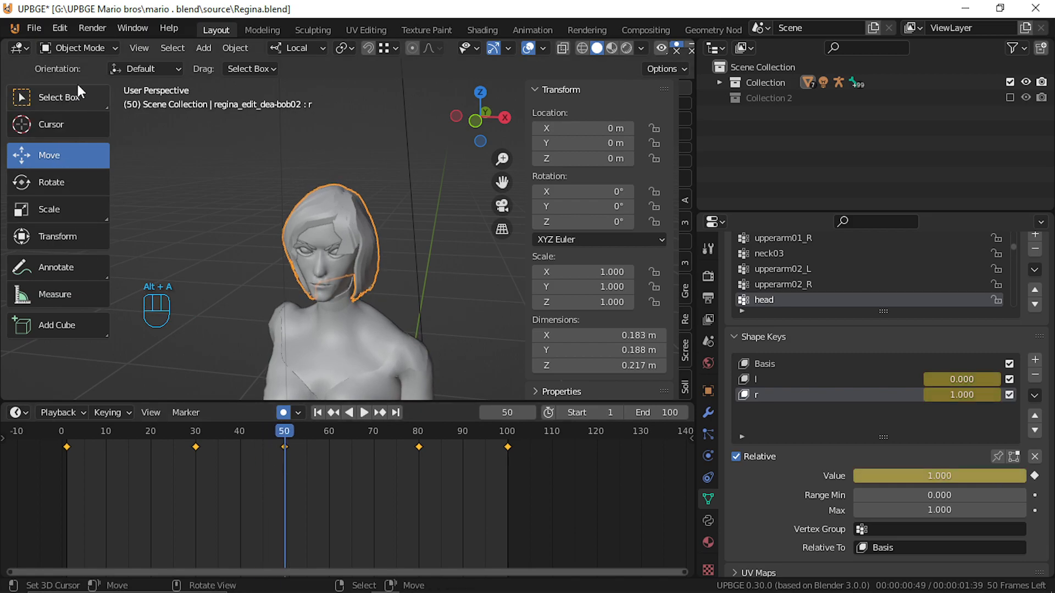
{"action": "left_click", "coordinate": [80, 49]}
{"action": "left_click", "coordinate": [81, 102]}
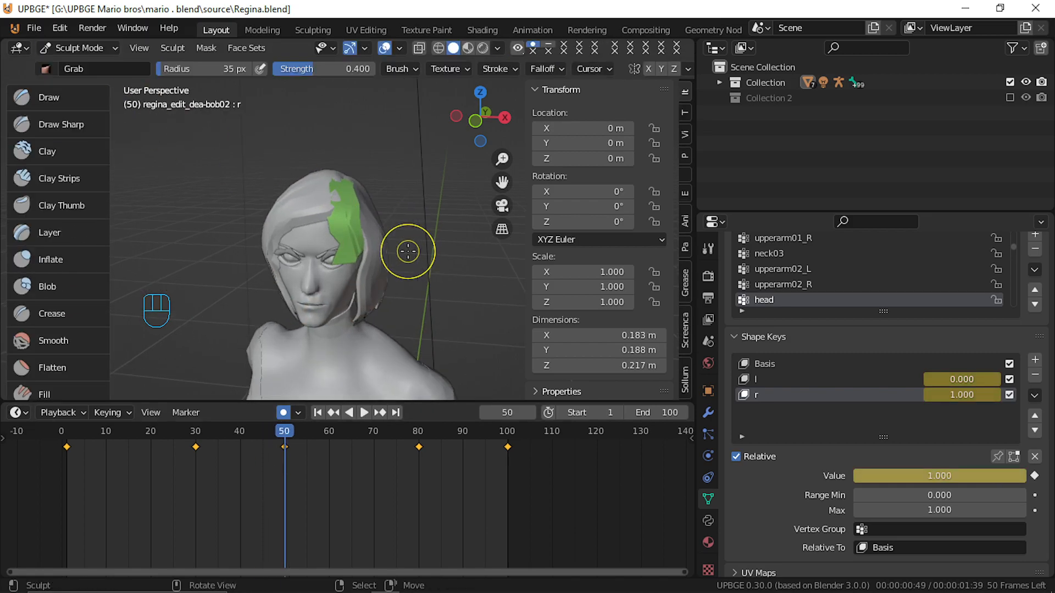
{"action": "scroll", "coordinate": [407, 251], "scroll_direction": "up", "scroll_amount": 5}
{"action": "left_click_drag", "start_coordinate": [354, 254], "coordinate": [289, 269]}
{"action": "key", "text": "f"}
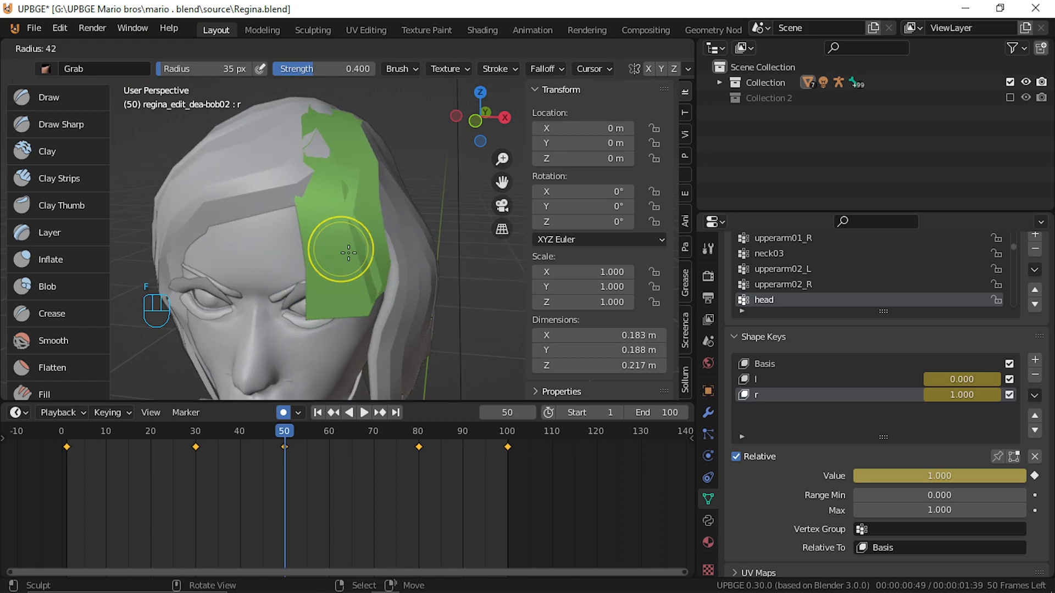
{"action": "left_click", "coordinate": [347, 252]}
{"action": "mouse_move", "coordinate": [340, 252]}
{"action": "left_mouse_down"}
{"action": "mouse_move", "coordinate": [354, 279]}
{"action": "mouse_move", "coordinate": [333, 283]}
{"action": "mouse_move", "coordinate": [282, 204]}
{"action": "mouse_move", "coordinate": [299, 199]}
{"action": "mouse_move", "coordinate": [328, 150]}
{"action": "mouse_move", "coordinate": [306, 275]}
{"action": "mouse_move", "coordinate": [315, 308]}
{"action": "left_mouse_up"}
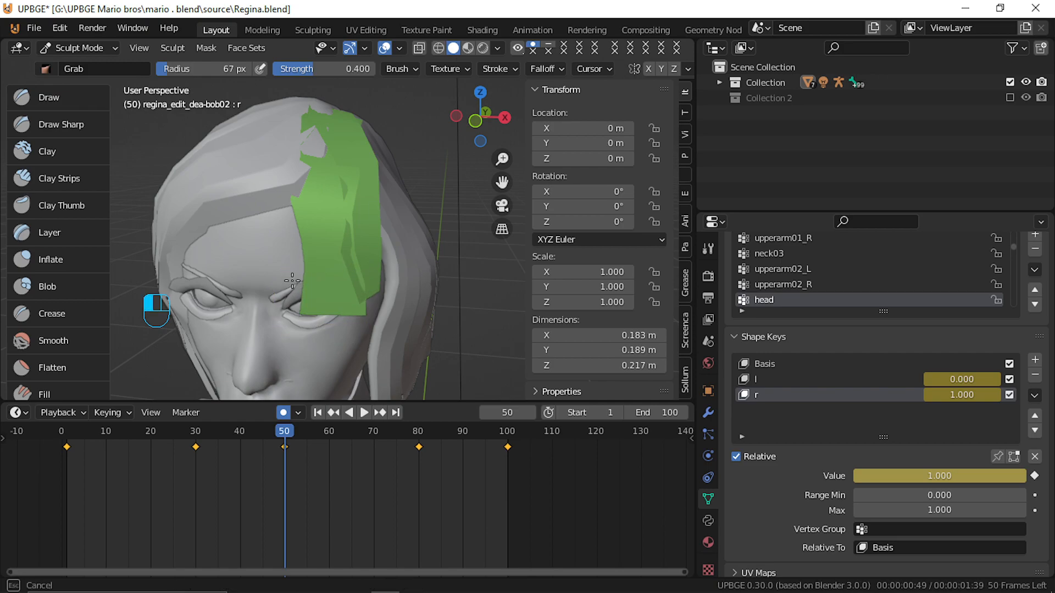
{"action": "left_click_drag", "start_coordinate": [296, 259], "coordinate": [296, 259]}
Go to frame 30 and try pulling the fringe forward off the forehead with the Grab brush in the shape key r.
{"action": "mouse_move", "coordinate": [291, 490]}
{"action": "left_mouse_down"}
{"action": "mouse_move", "coordinate": [262, 519]}
{"action": "mouse_move", "coordinate": [169, 505]}
{"action": "mouse_move", "coordinate": [285, 493]}
{"action": "mouse_move", "coordinate": [198, 470]}
{"action": "left_mouse_up"}
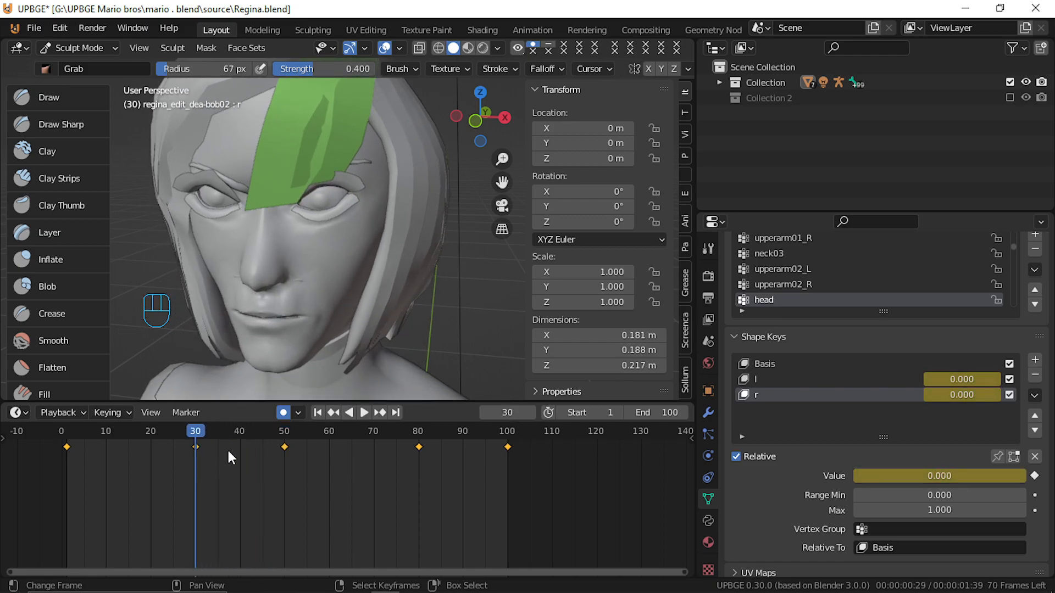
{"action": "mouse_move", "coordinate": [306, 341]}
{"action": "middle_mouse_down"}
{"action": "mouse_move", "coordinate": [61, 330]}
{"action": "mouse_move", "coordinate": [595, 320]}
{"action": "middle_mouse_up"}
{"action": "mouse_move", "coordinate": [328, 184]}
{"action": "left_mouse_down"}
{"action": "mouse_move", "coordinate": [310, 170]}
{"action": "mouse_move", "coordinate": [321, 163]}
{"action": "mouse_move", "coordinate": [282, 155]}
{"action": "mouse_move", "coordinate": [248, 193]}
{"action": "left_mouse_up"}
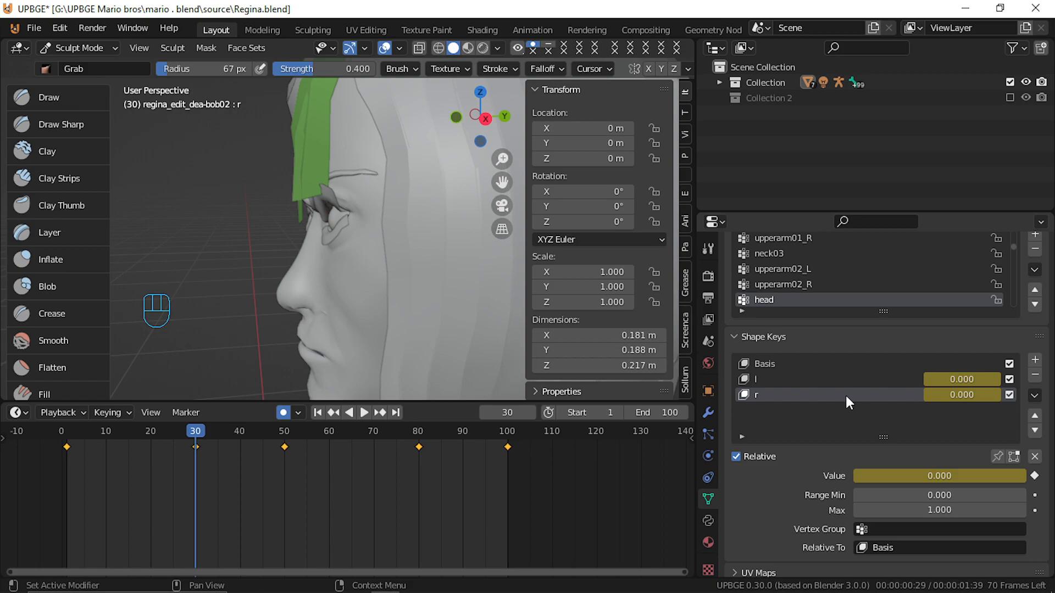
Make the shape key l active and pull the fringe tip away from the face with the Grab brush on frame 30.
{"action": "left_click", "coordinate": [774, 384]}
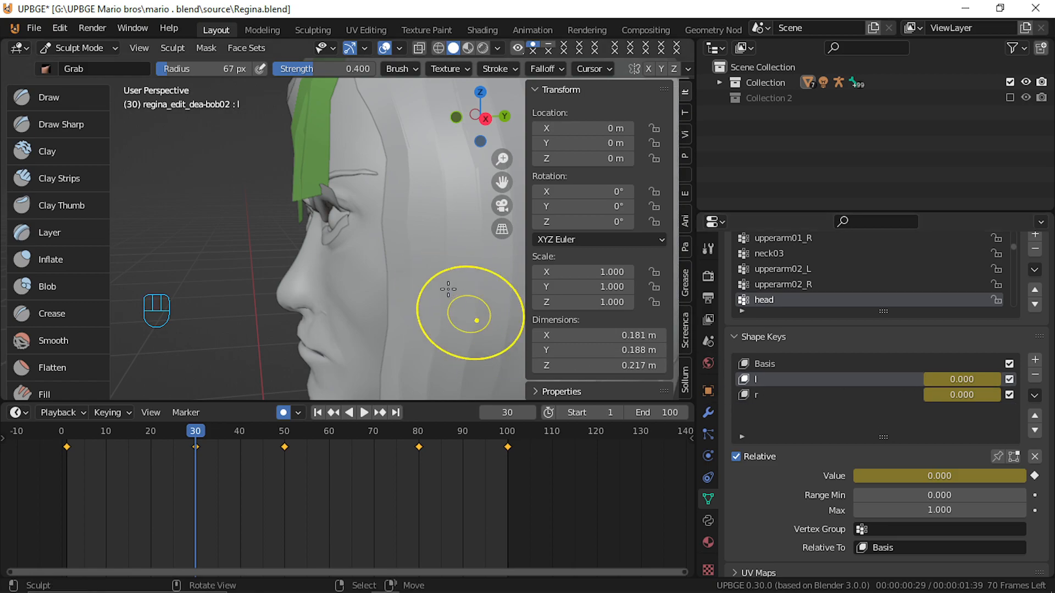
{"action": "left_click_drag", "start_coordinate": [300, 217], "coordinate": [273, 218]}
{"action": "middle_click_drag", "start_coordinate": [334, 193], "coordinate": [494, 212]}
{"action": "scroll", "coordinate": [494, 213], "scroll_direction": "down", "scroll_amount": 2}
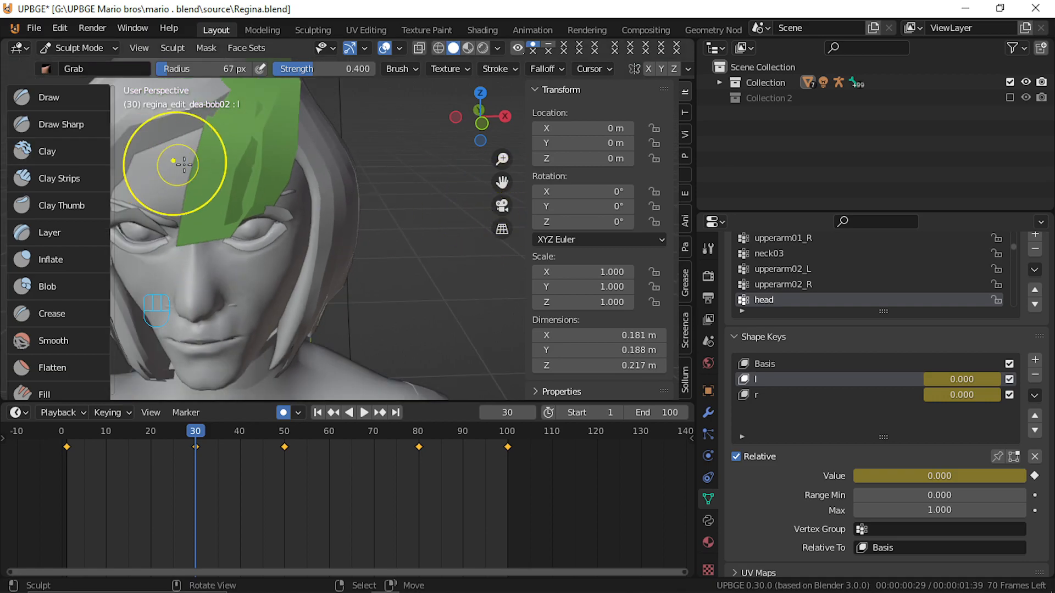
{"action": "middle_click_drag", "start_coordinate": [184, 164], "coordinate": [337, 278]}
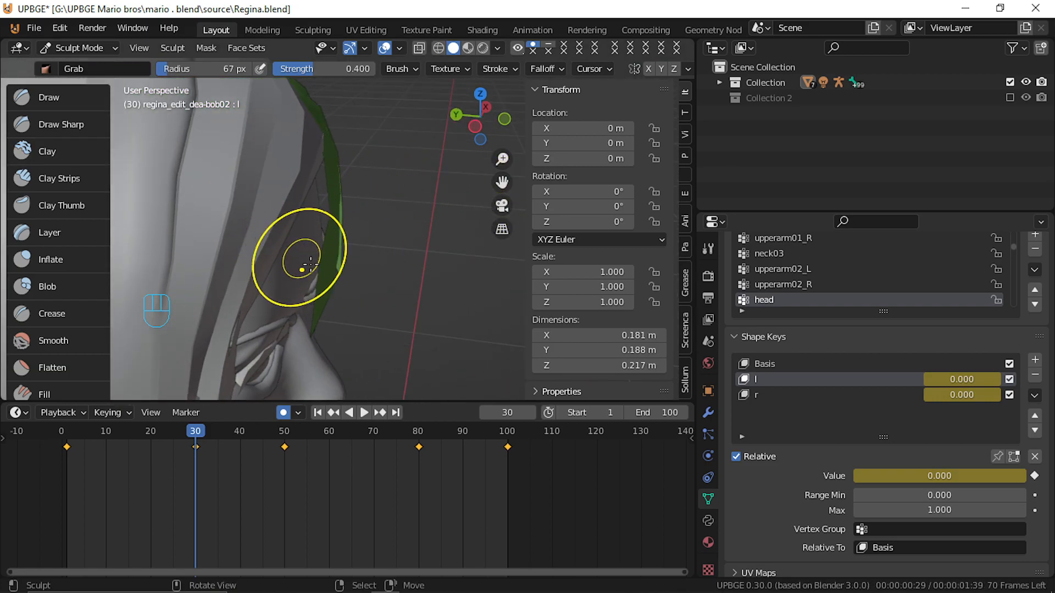
{"action": "mouse_move", "coordinate": [310, 264]}
{"action": "left_mouse_down"}
{"action": "mouse_move", "coordinate": [360, 270]}
{"action": "mouse_move", "coordinate": [325, 290]}
{"action": "left_mouse_up"}
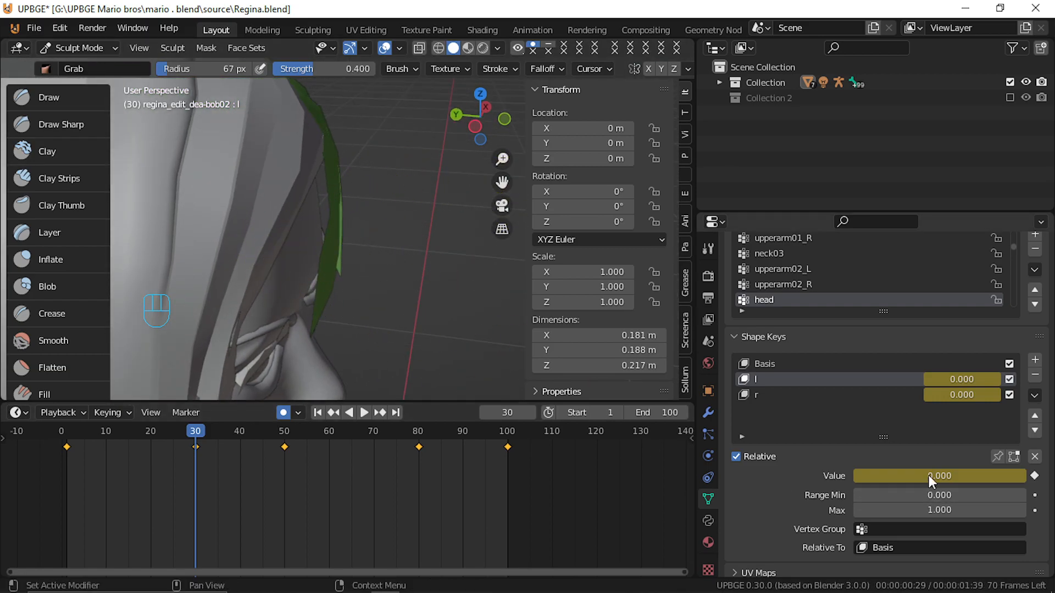
Scrub through the walk cycle and play it repeatedly to check how the fringe moves between the shape keys l and r.
{"action": "middle_click_drag", "start_coordinate": [346, 333], "coordinate": [5, 287]}
{"action": "middle_click_drag", "start_coordinate": [319, 306], "coordinate": [324, 303]}
{"action": "middle_click_drag", "start_coordinate": [362, 305], "coordinate": [496, 292]}
{"action": "scroll", "coordinate": [427, 295], "scroll_direction": "down", "scroll_amount": 2}
{"action": "left_click_drag", "start_coordinate": [214, 460], "coordinate": [510, 505]}
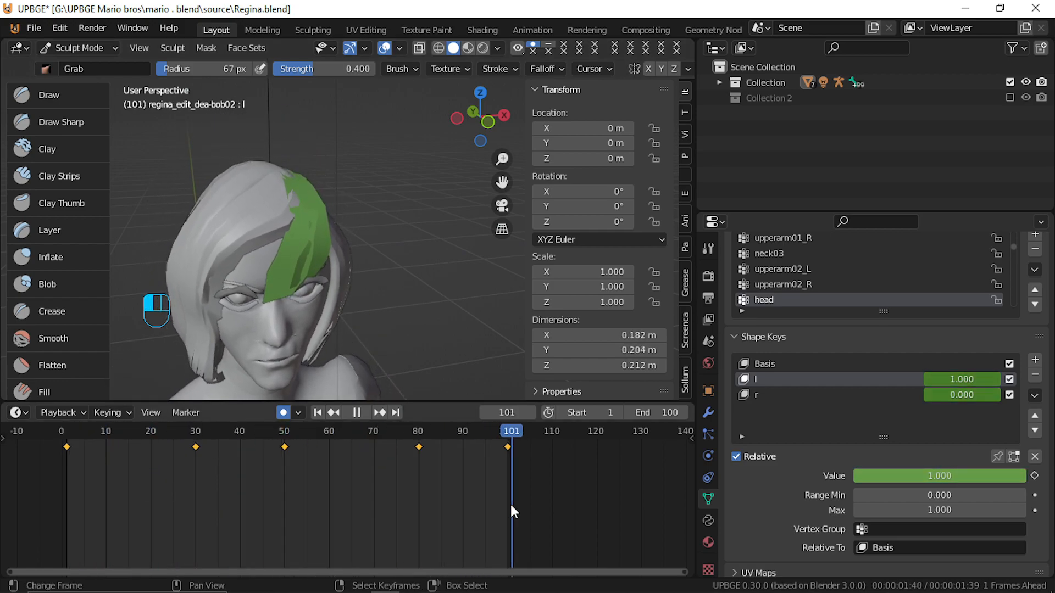
{"action": "key", "text": "alt+a"}
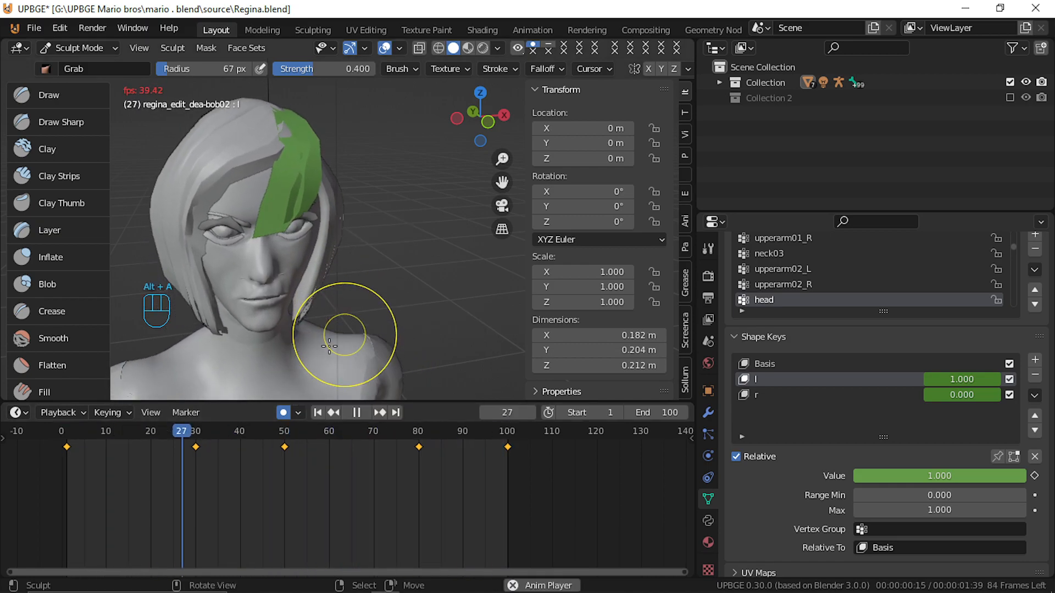
{"action": "key", "text": "alt+a"}
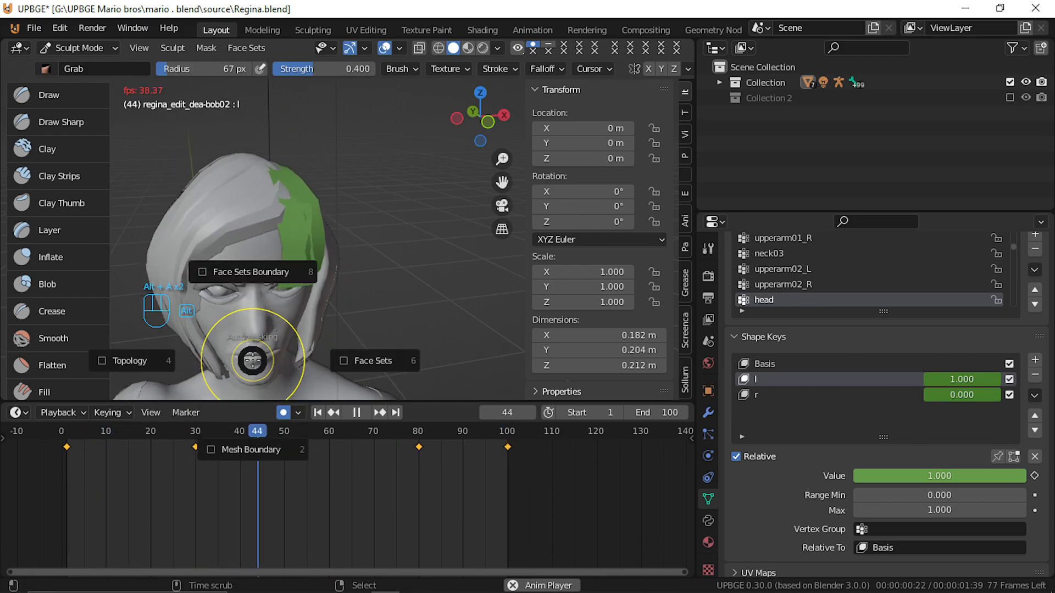
{"action": "key", "text": "alt+a"}
{"action": "key", "text": "alt+a"}
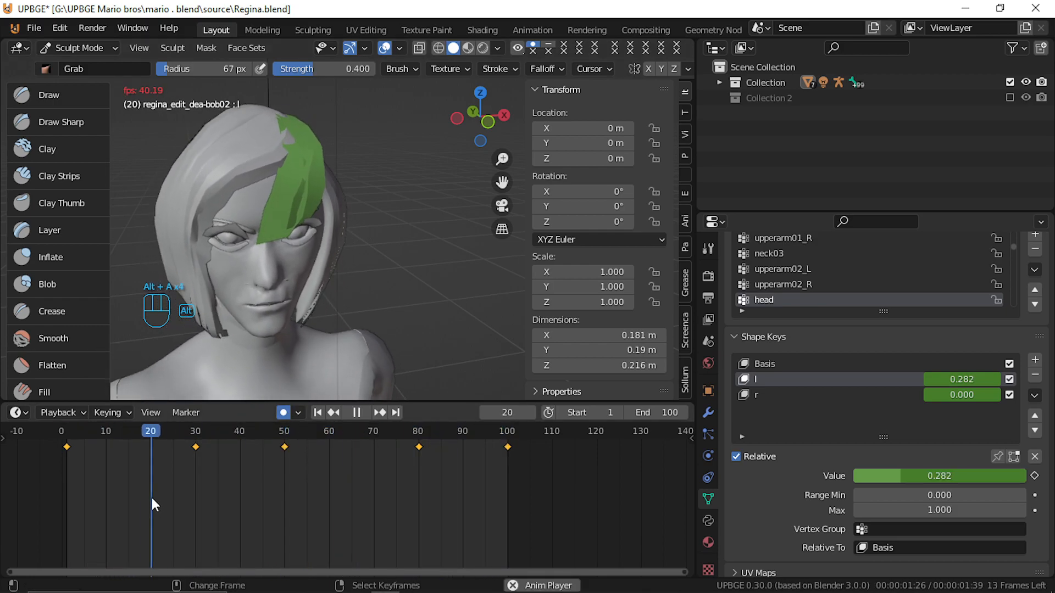
{"action": "key", "text": "alt+a"}
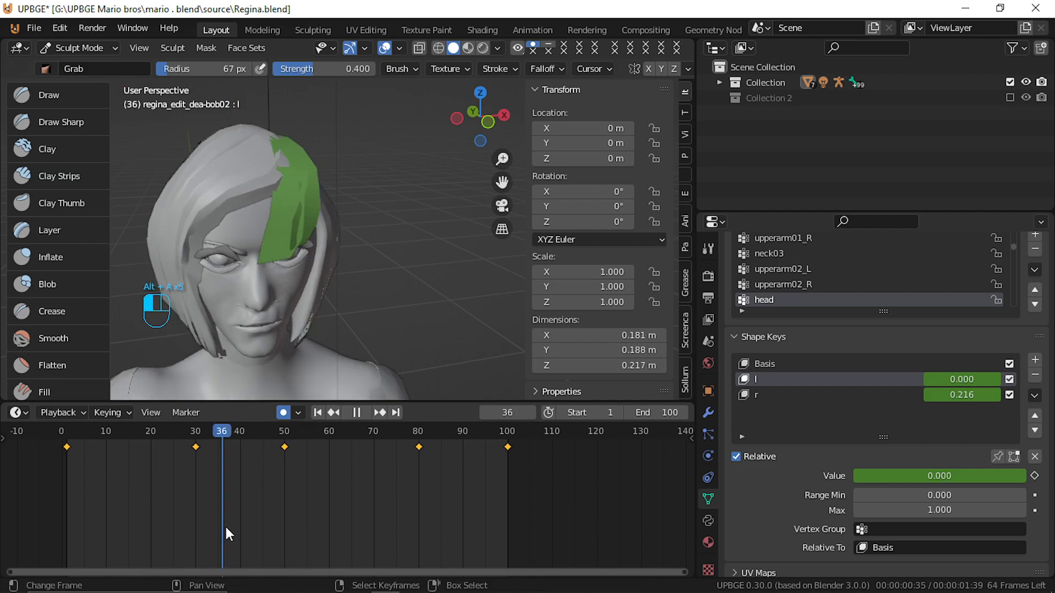